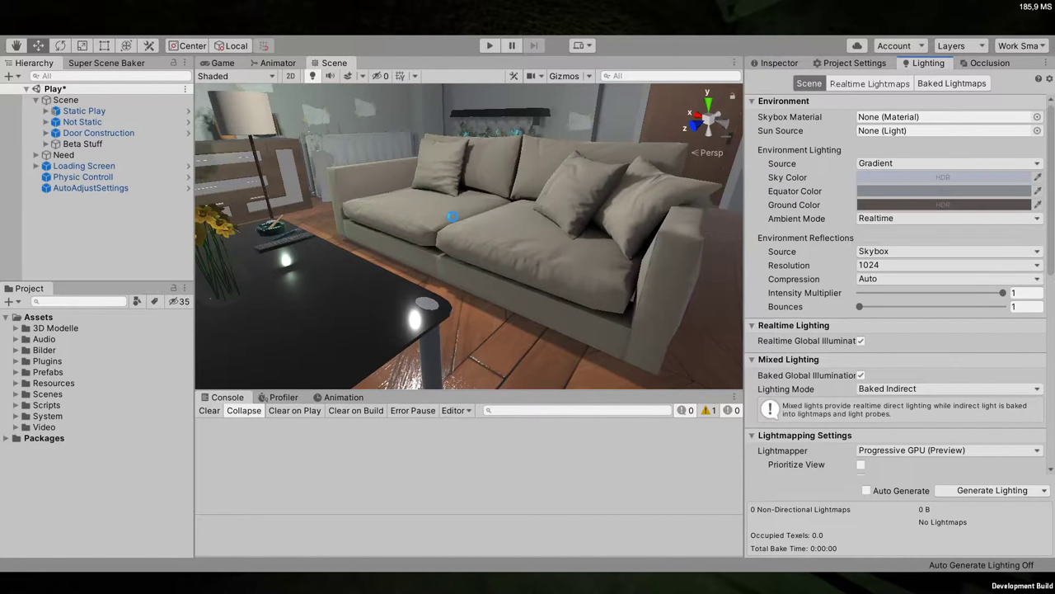
Orbit and fly the Scene view to frame the living room toward the TV, then show the Inspector
{"action": "right_click_drag", "start_coordinate": [454, 216], "coordinate": [428, 248]}
{"action": "key", "text": "w"}
{"action": "key", "text": "s"}
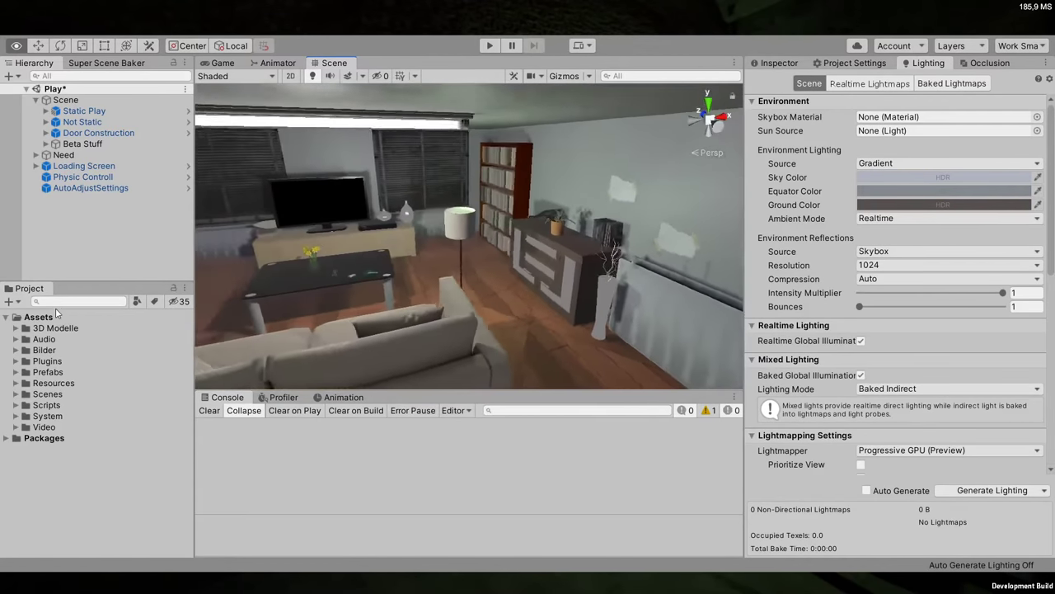
{"action": "right_click_drag", "start_coordinate": [46, 306], "coordinate": [308, 224]}
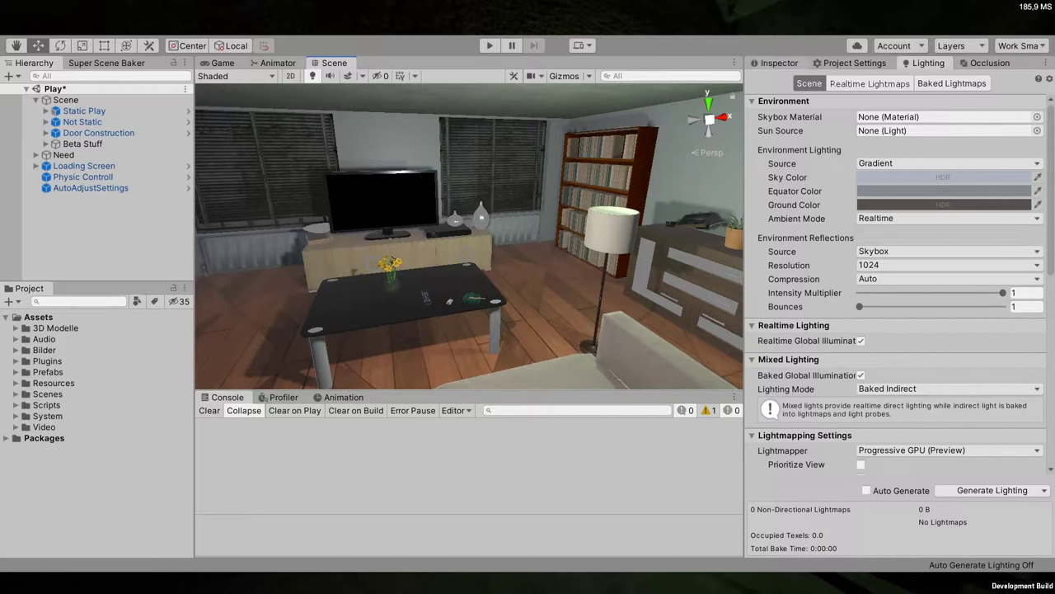
{"action": "left_click", "coordinate": [757, 63]}
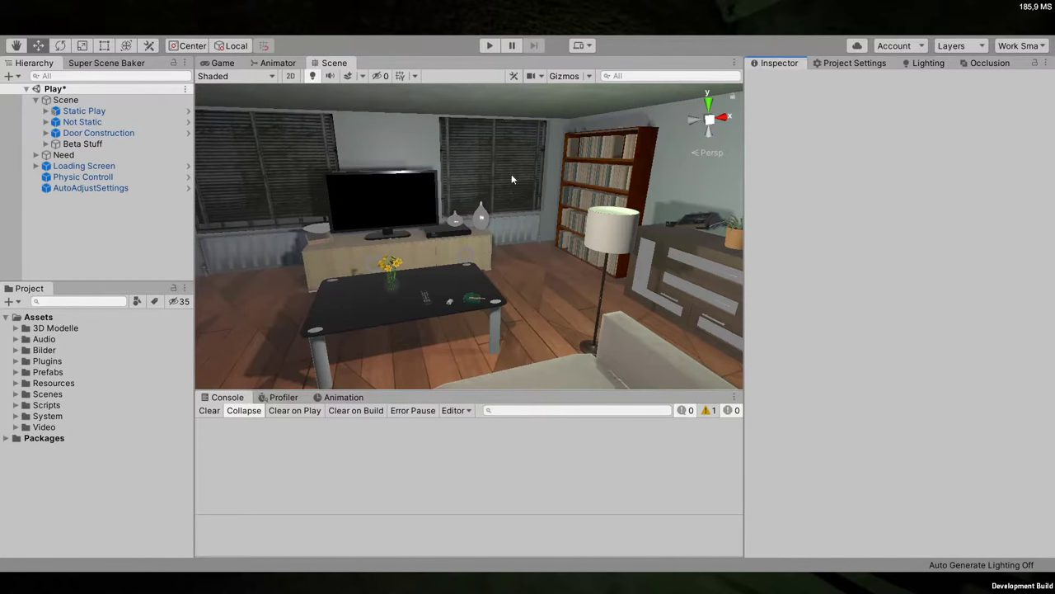
Search the project assets for 'wall' and filter the results to materials only
{"action": "left_click", "coordinate": [52, 301]}
{"action": "type", "text": "wa"}
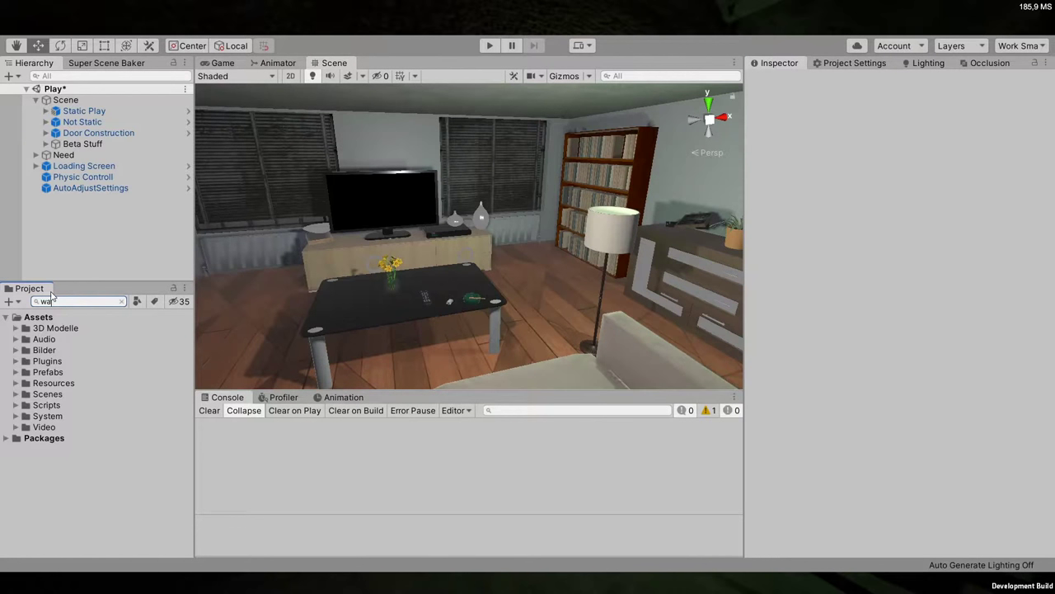
{"action": "type", "text": "ll"}
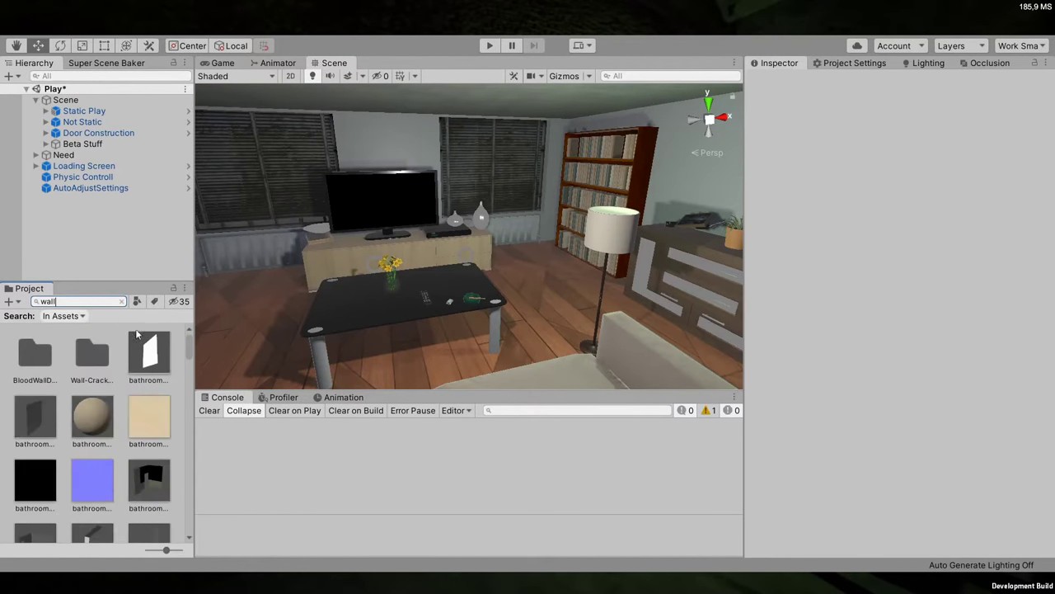
{"action": "key", "text": "Return"}
{"action": "left_click", "coordinate": [137, 301]}
{"action": "left_click", "coordinate": [165, 411]}
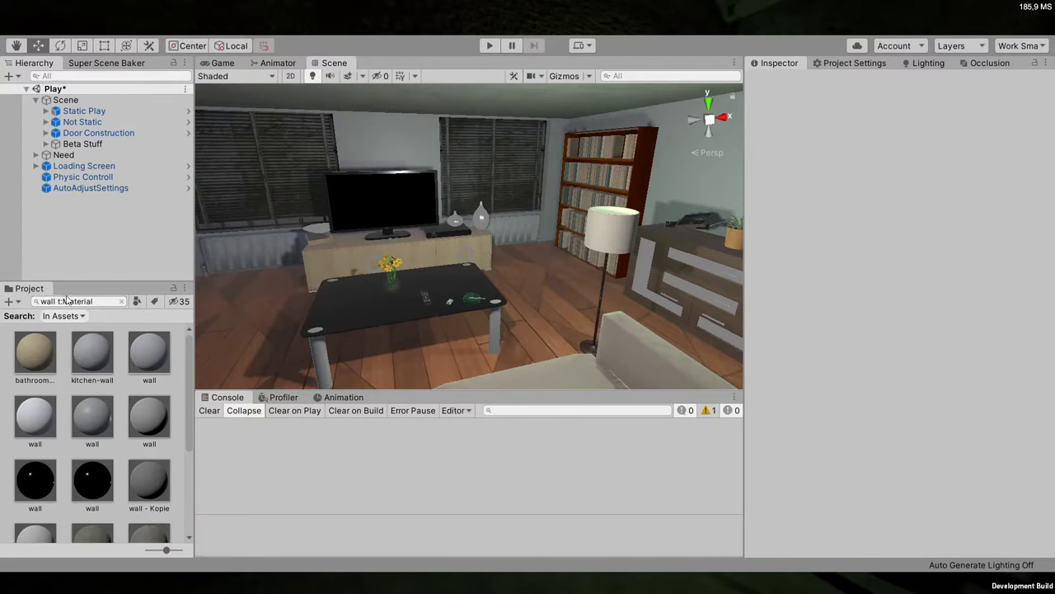
Click through kitchen-wall and the other wall materials, comparing their properties and preview
{"action": "left_click", "coordinate": [95, 346]}
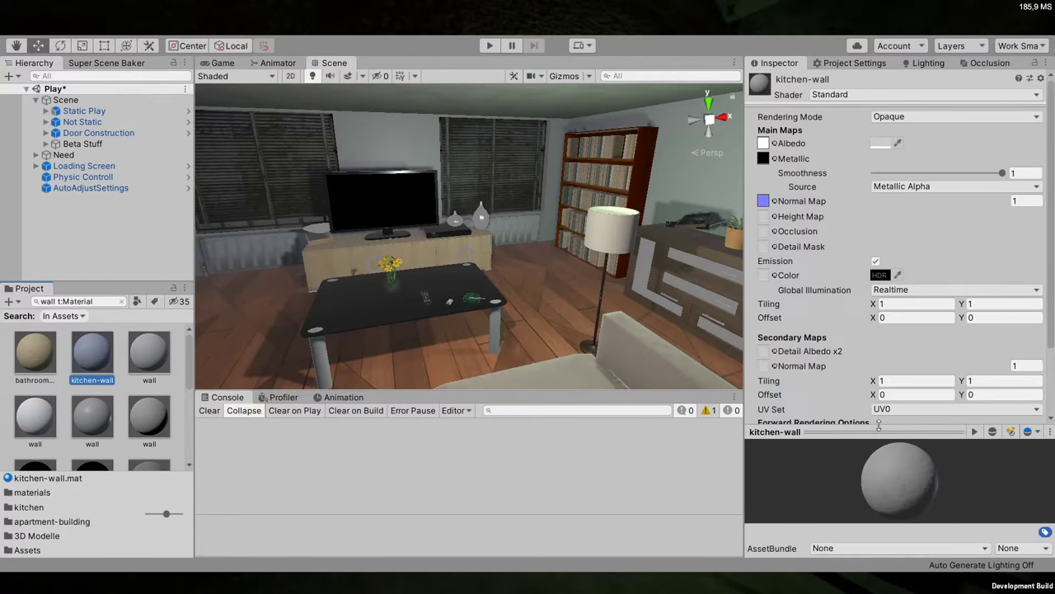
{"action": "left_click_drag", "start_coordinate": [882, 430], "coordinate": [867, 162]}
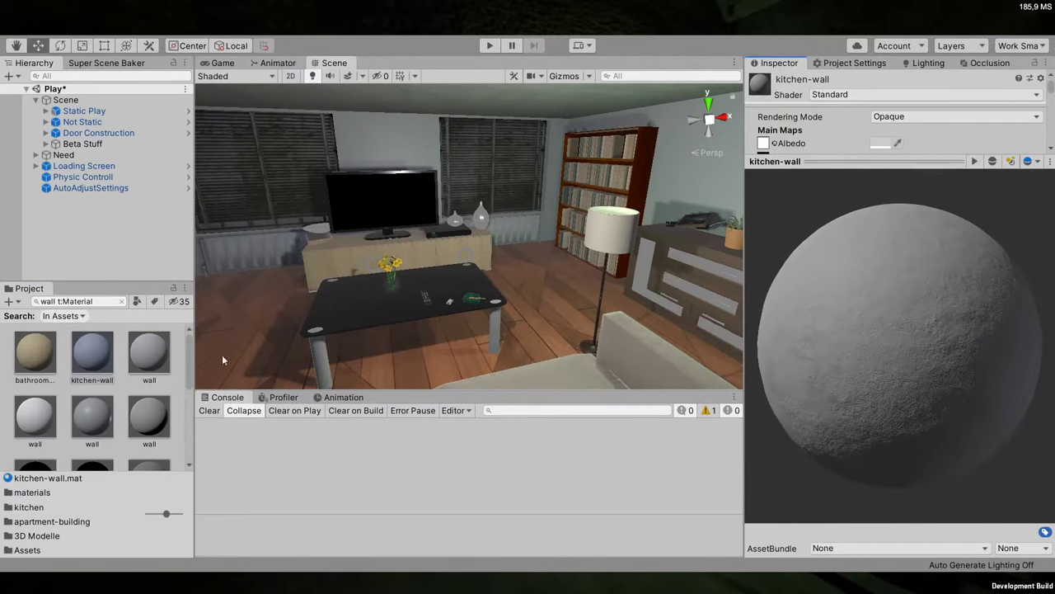
{"action": "left_click", "coordinate": [148, 353]}
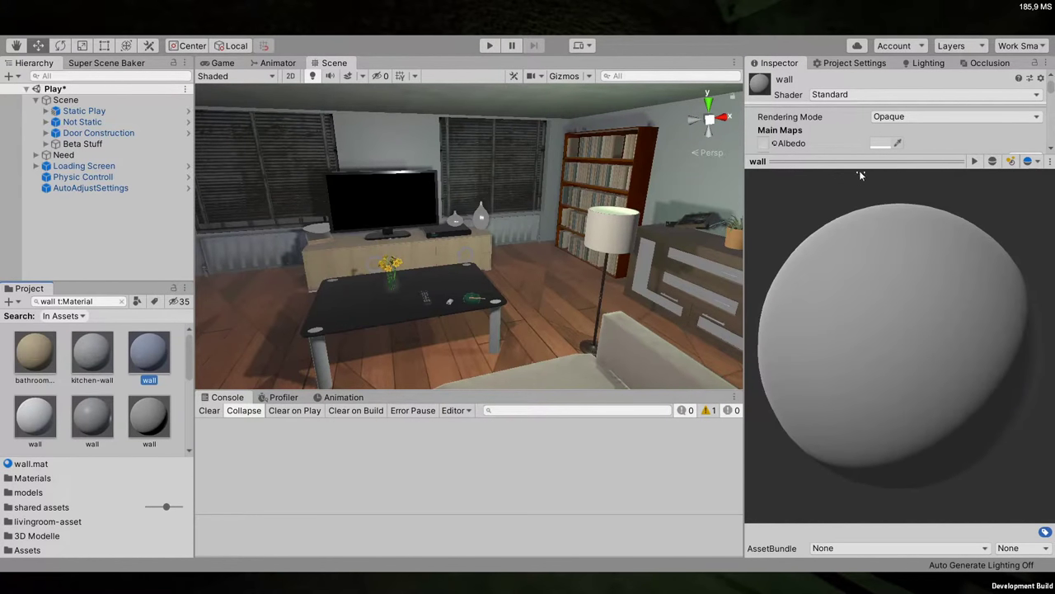
{"action": "left_click", "coordinate": [34, 414]}
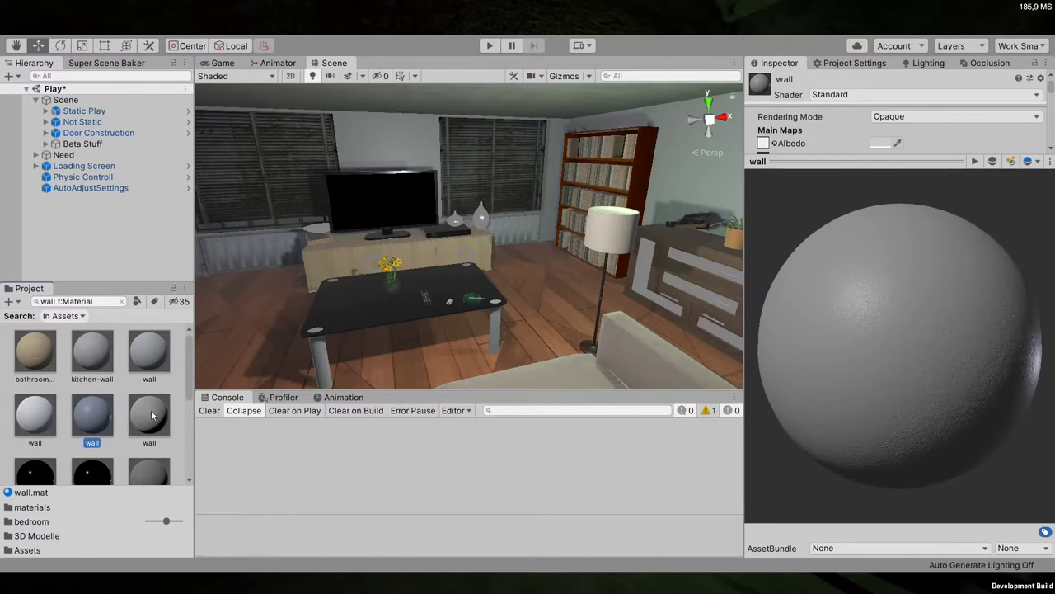
{"action": "left_click", "coordinate": [148, 353]}
{"action": "left_click", "coordinate": [35, 416], "text": "ctrl"}
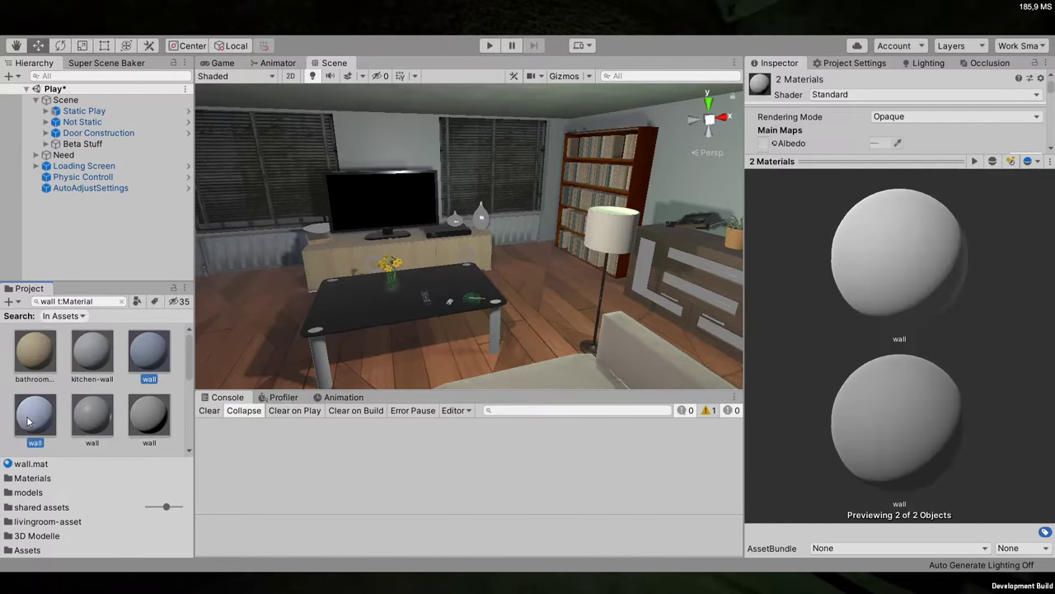
{"action": "left_click_drag", "start_coordinate": [858, 161], "coordinate": [873, 390]}
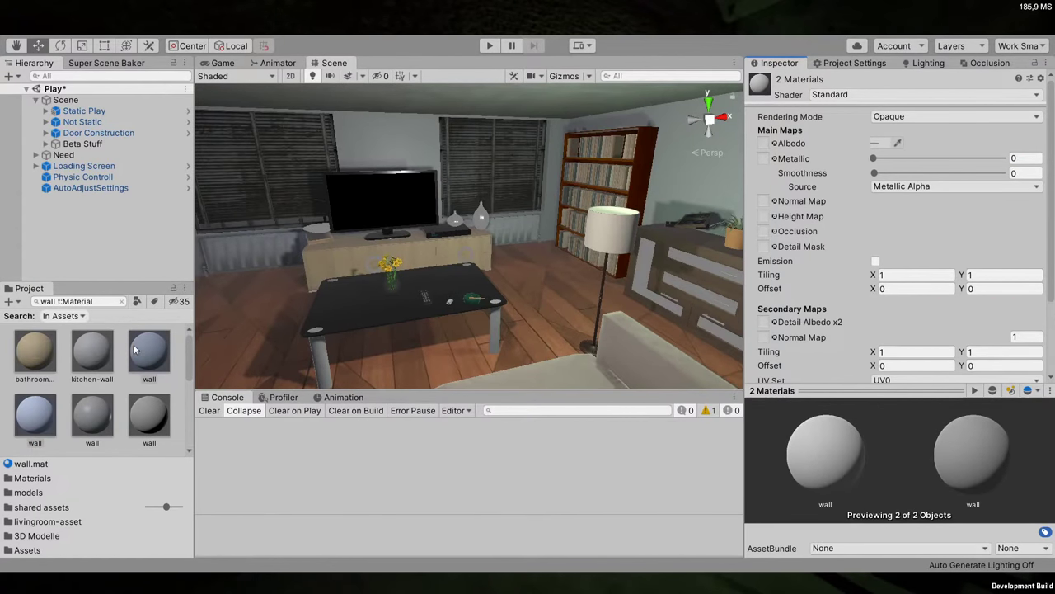
{"action": "left_click", "coordinate": [158, 354]}
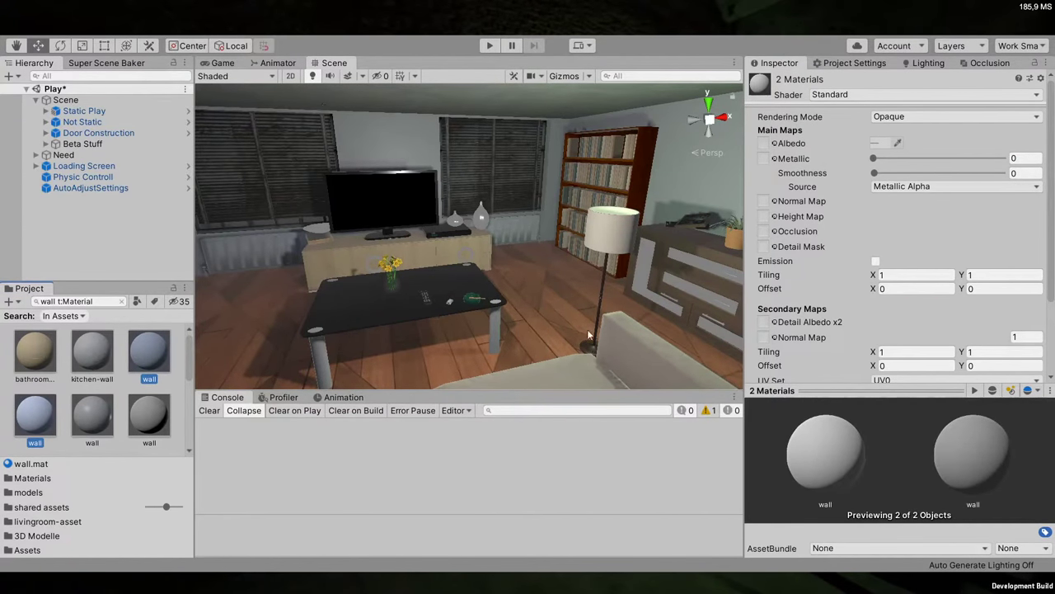
{"action": "left_click", "coordinate": [150, 376]}
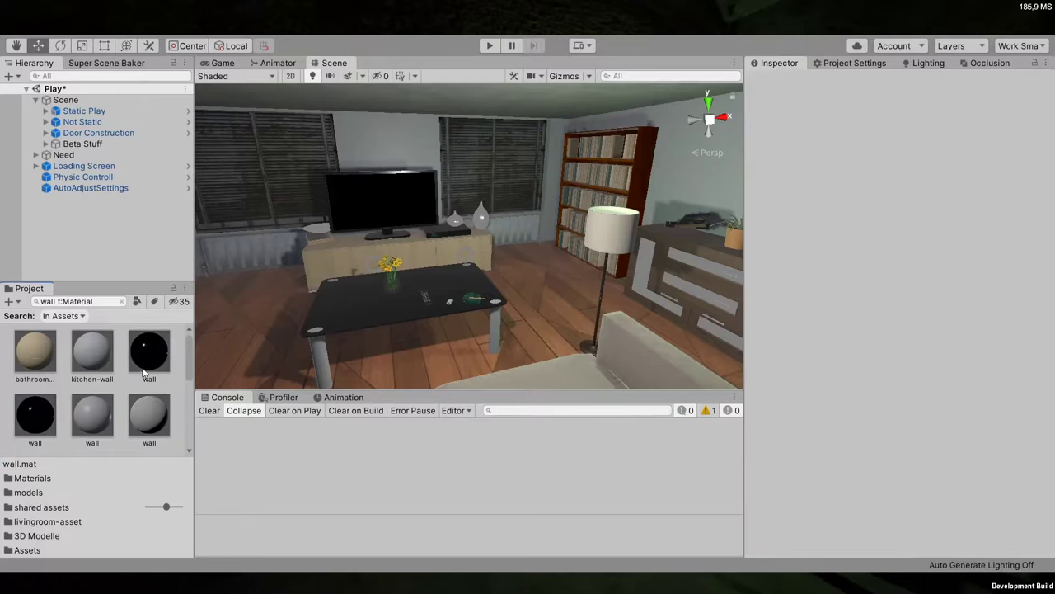
{"action": "left_click_drag", "start_coordinate": [834, 390], "coordinate": [829, 266]}
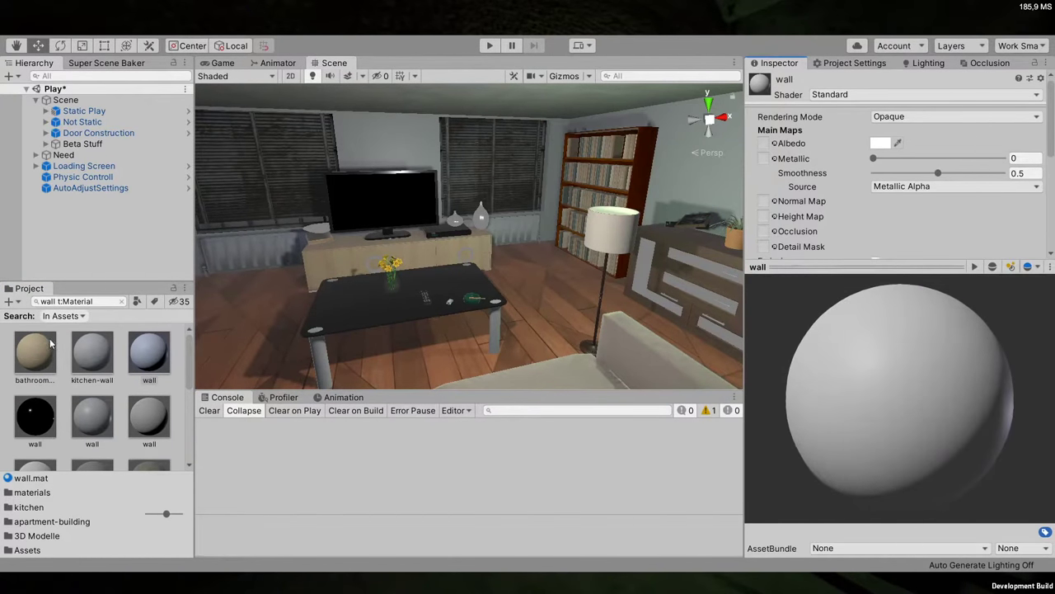
{"action": "scroll", "coordinate": [835, 208], "scroll_direction": "down", "scroll_amount": 6}
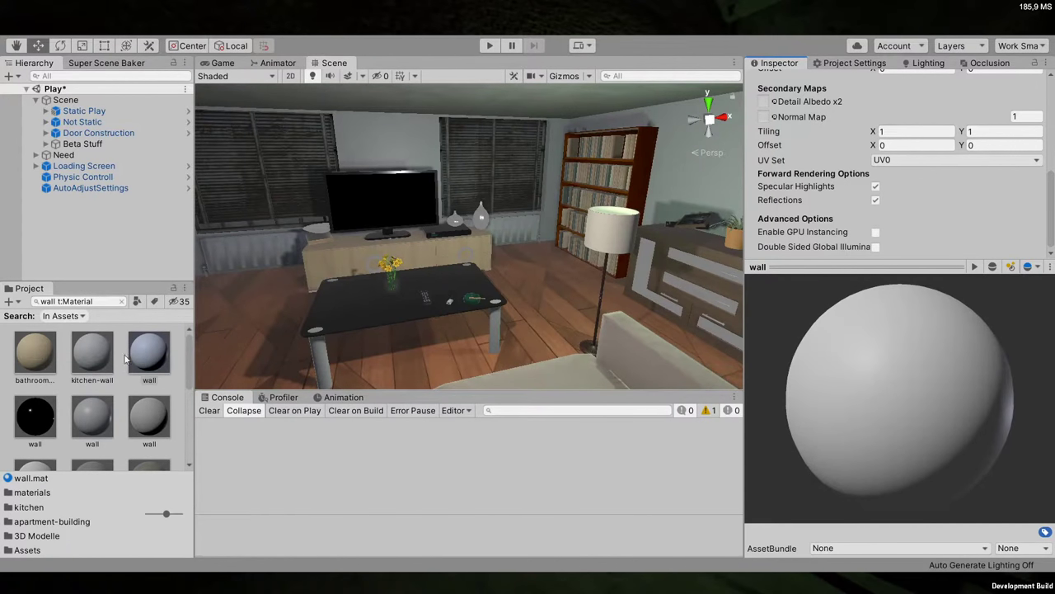
{"action": "left_click", "coordinate": [147, 335]}
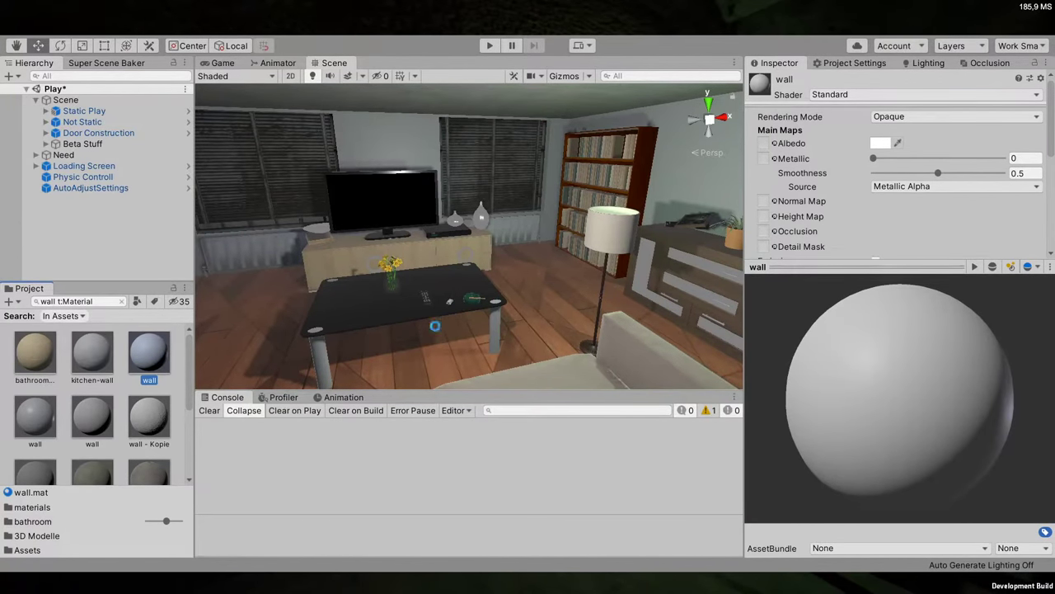
Review the 0.578-smoothness wall material's tiling, then select the wall and light switch by the door
{"action": "left_click", "coordinate": [145, 362]}
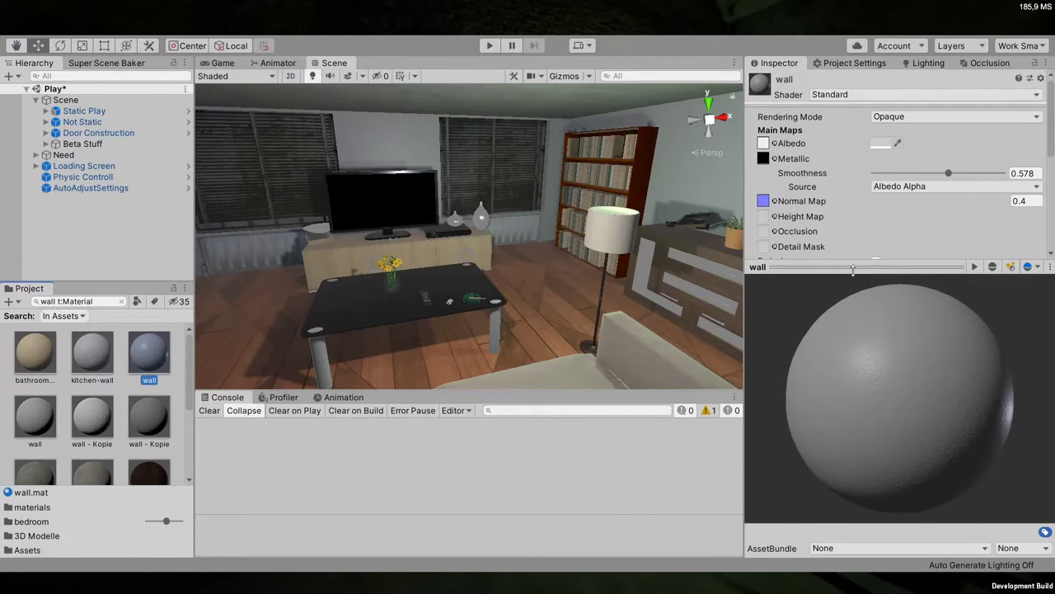
{"action": "left_click_drag", "start_coordinate": [857, 266], "coordinate": [903, 341]}
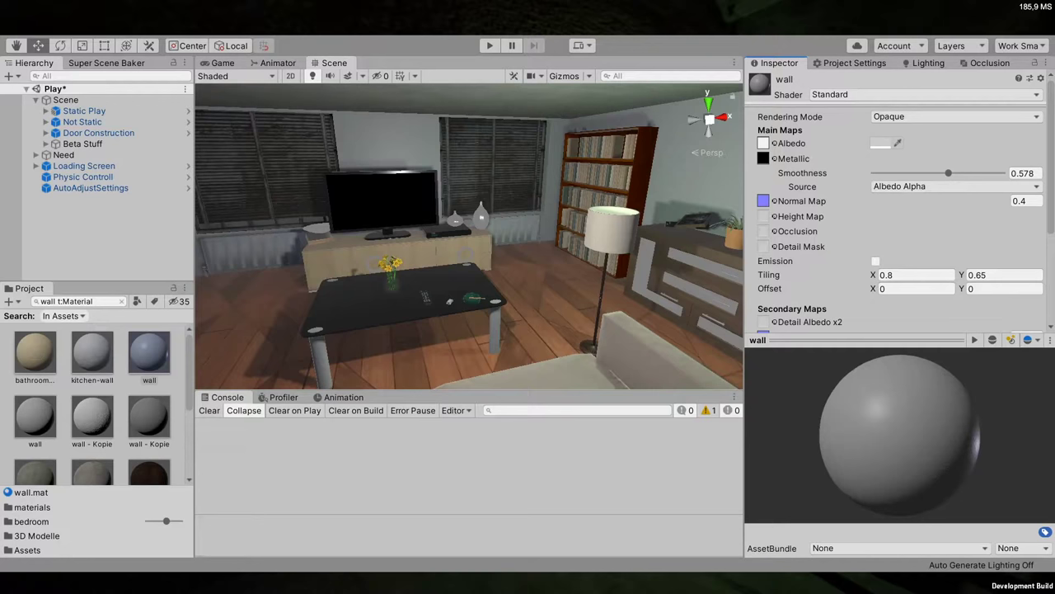
{"action": "right_click_drag", "start_coordinate": [495, 264], "coordinate": [402, 267]}
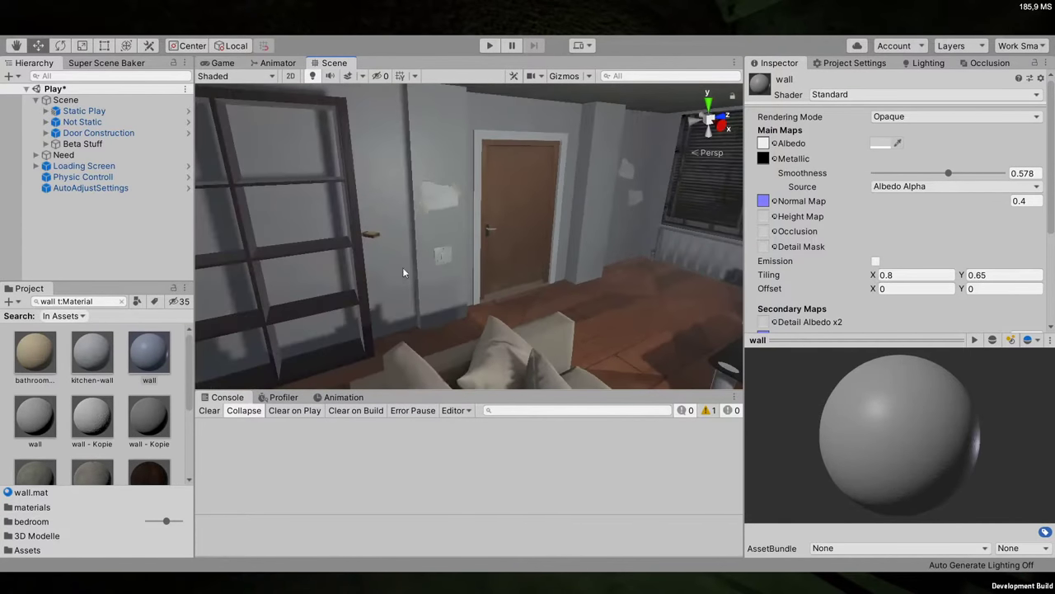
{"action": "left_click", "coordinate": [410, 244]}
{"action": "left_click", "coordinate": [443, 254]}
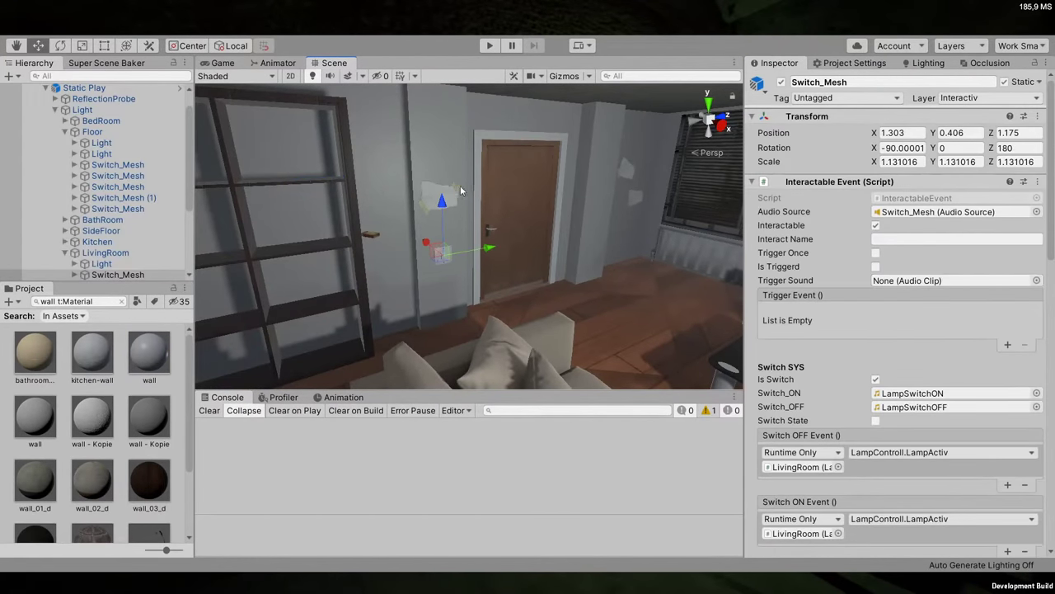
{"action": "scroll", "coordinate": [158, 203], "scroll_direction": "down", "scroll_amount": 5}
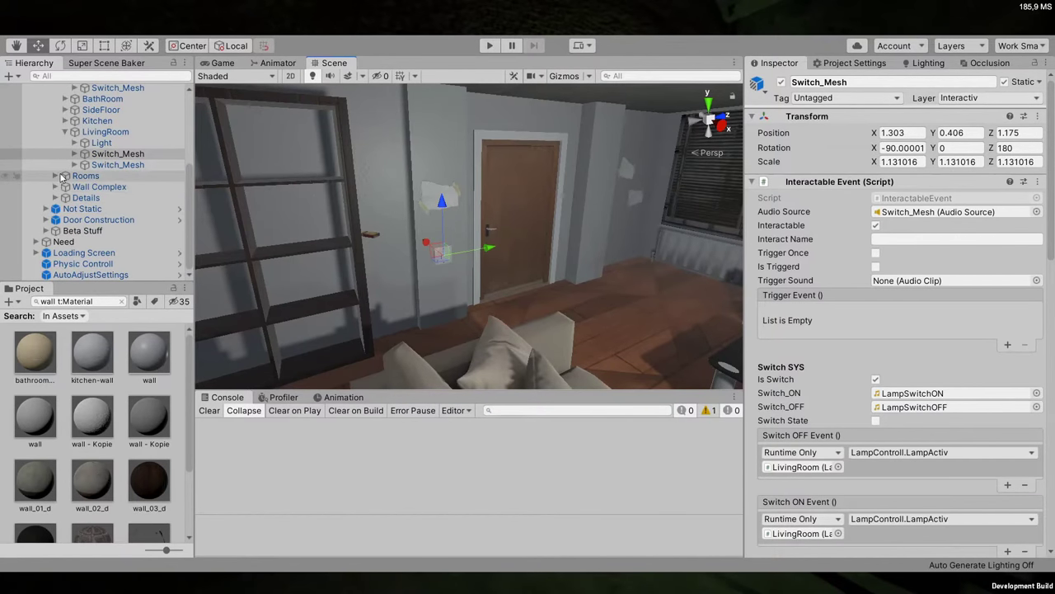
Select Wall Complex > BedRoom > Wall and open its Element 0 material's settings
{"action": "left_click", "coordinate": [55, 186]}
{"action": "left_click", "coordinate": [65, 198]}
{"action": "left_click", "coordinate": [100, 209]}
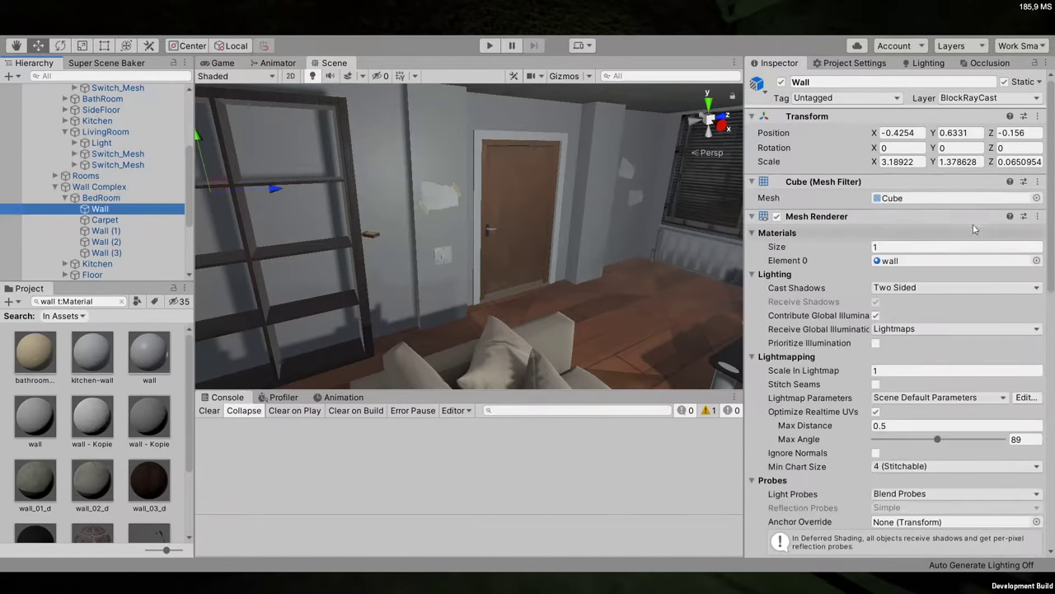
{"action": "left_click", "coordinate": [899, 261]}
{"action": "left_click", "coordinate": [69, 551]}
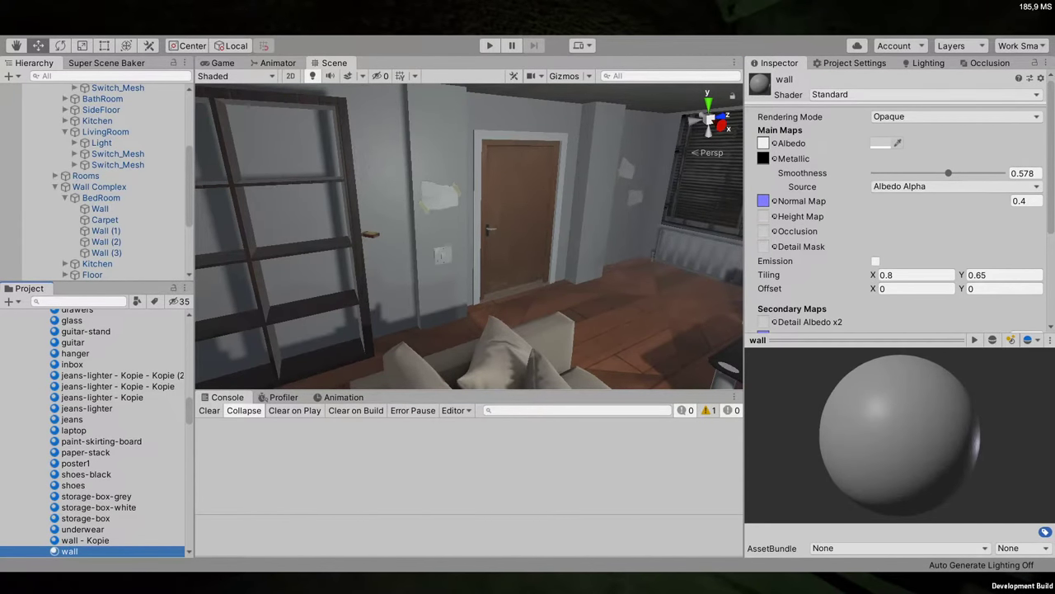
{"action": "scroll", "coordinate": [898, 206], "scroll_direction": "down", "scroll_amount": 5}
{"action": "scroll", "coordinate": [898, 206], "scroll_direction": "up", "scroll_amount": 5}
{"action": "left_click", "coordinate": [1020, 201]}
Set the wall material's normal map strength to 1
{"action": "type", "text": "1"}
{"action": "key", "text": "Return"}
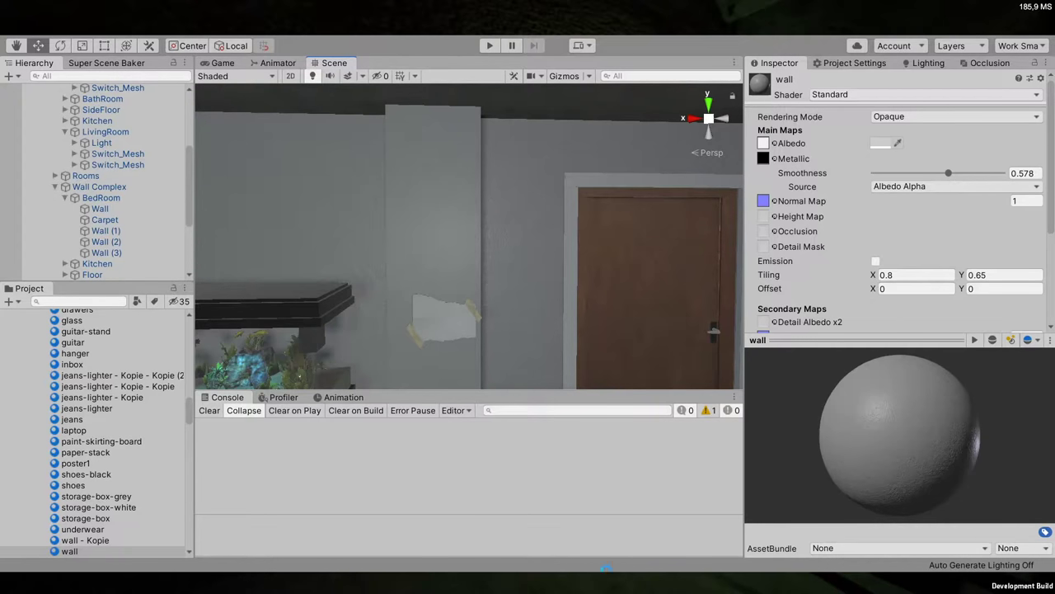
{"action": "right_click_drag", "start_coordinate": [594, 361], "coordinate": [900, 414]}
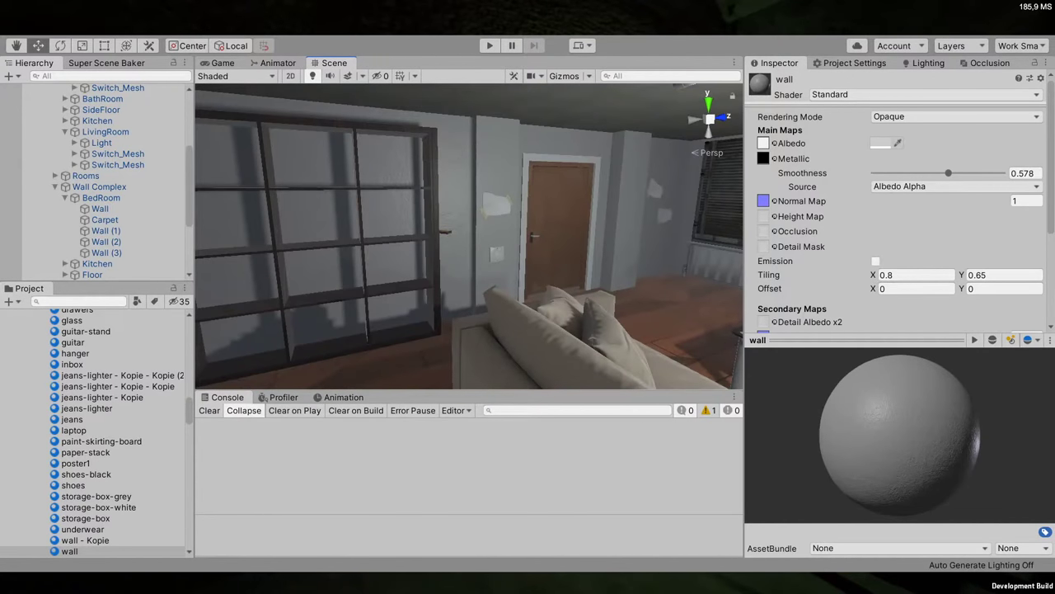
Enable Double Sided Global Illumination on the wall material
{"action": "scroll", "coordinate": [898, 202], "scroll_direction": "down", "scroll_amount": 5}
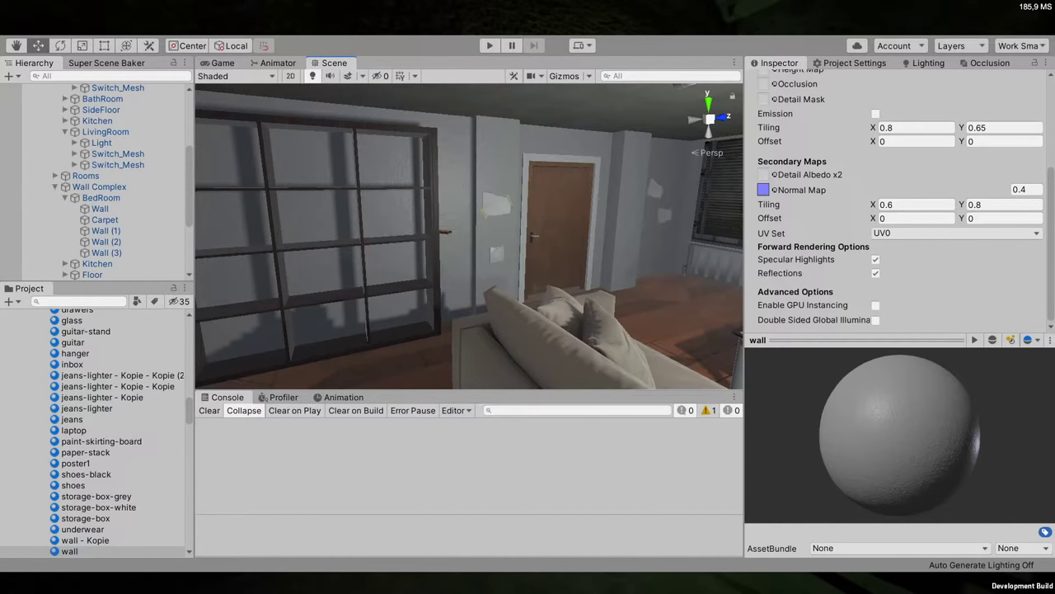
{"action": "left_click", "coordinate": [876, 320]}
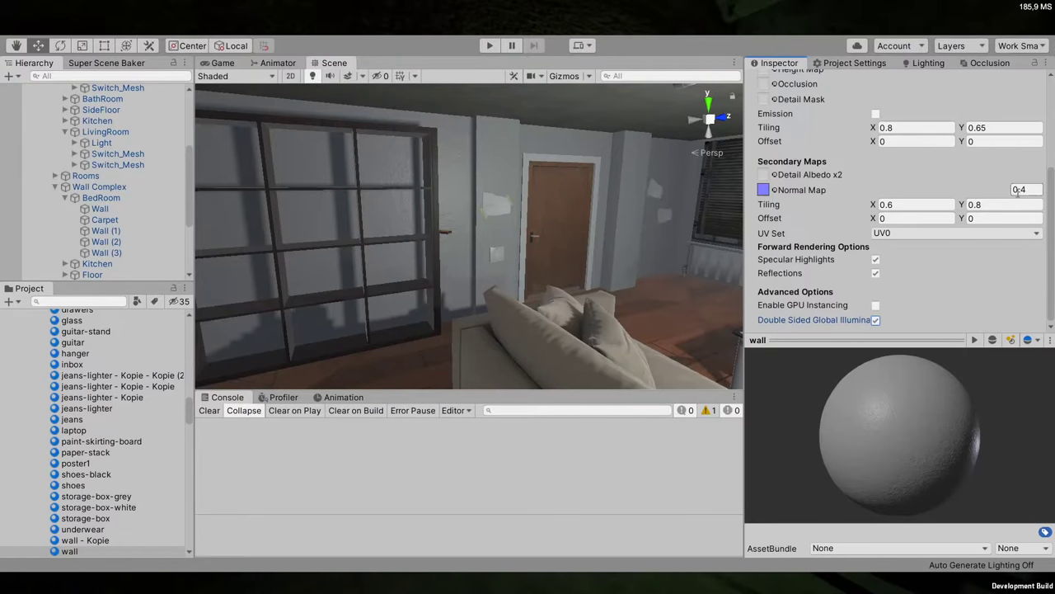
{"action": "right_click_drag", "start_coordinate": [660, 255], "coordinate": [426, 261]}
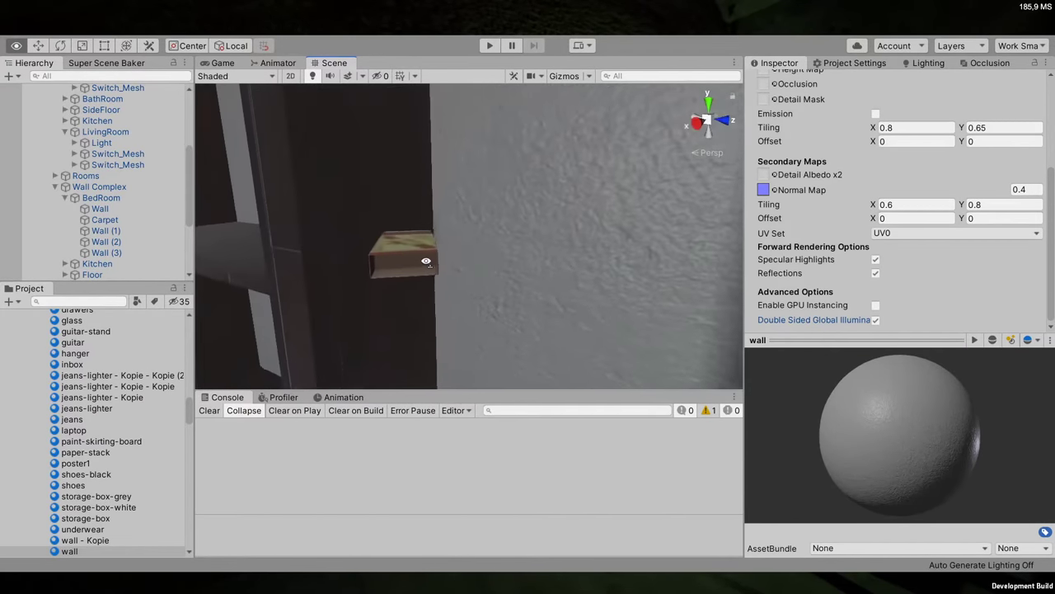
Select the whole matchbox object and collapse its child parts
{"action": "left_click", "coordinate": [421, 262]}
{"action": "left_click", "coordinate": [421, 265]}
{"action": "left_click", "coordinate": [121, 251]}
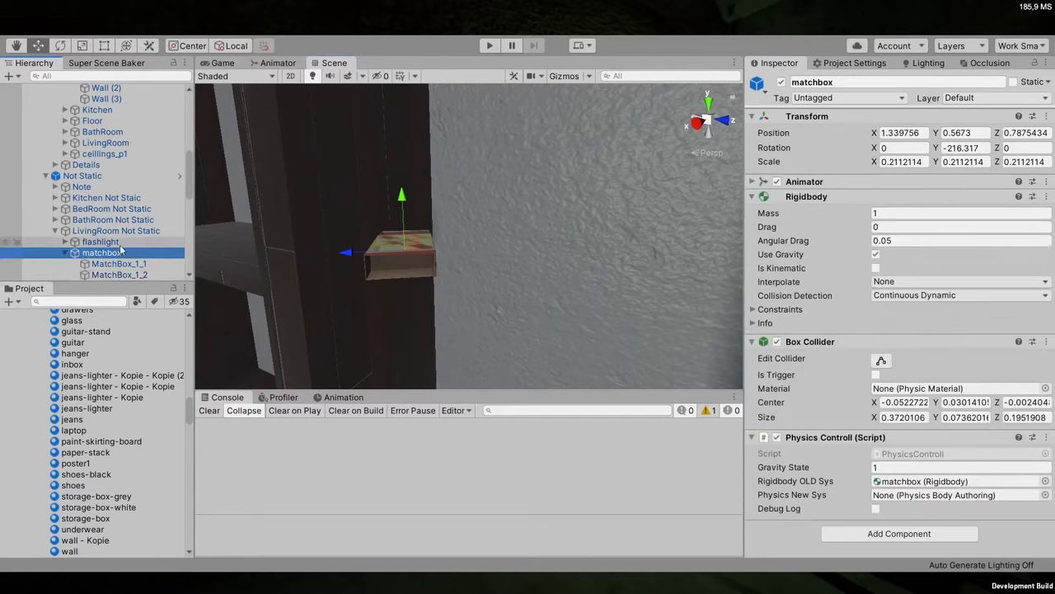
{"action": "left_click", "coordinate": [65, 252]}
{"action": "right_click_drag", "start_coordinate": [271, 255], "coordinate": [535, 265]}
Slide the matchbox along the shelf with the move gizmo and raise it slightly
{"action": "left_click_drag", "start_coordinate": [534, 265], "coordinate": [298, 301]}
{"action": "right_click_drag", "start_coordinate": [299, 301], "coordinate": [474, 319]}
{"action": "left_click_drag", "start_coordinate": [473, 319], "coordinate": [408, 302]}
{"action": "right_click_drag", "start_coordinate": [408, 302], "coordinate": [601, 231]}
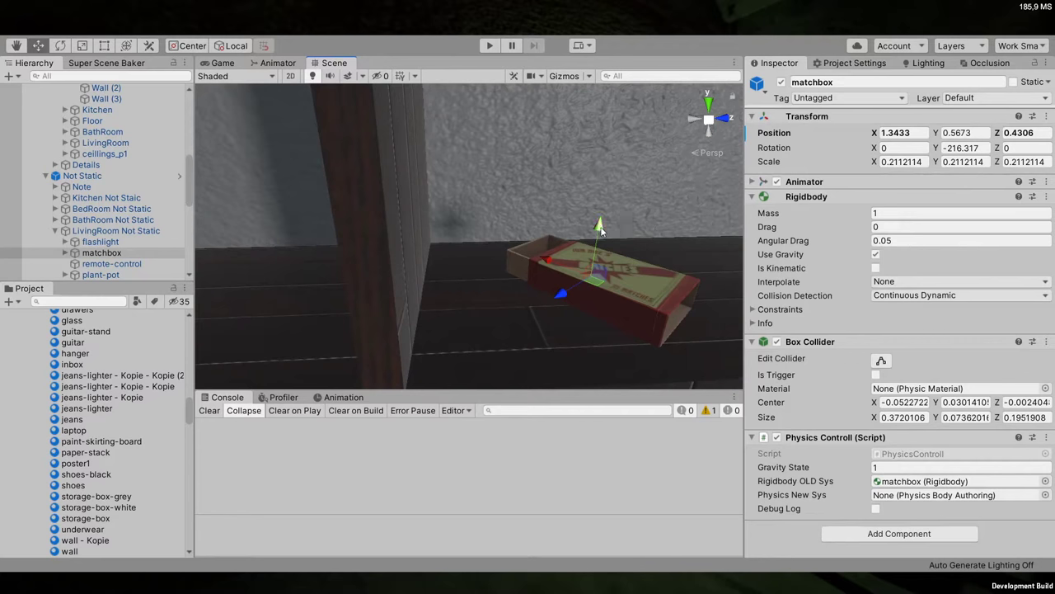
{"action": "left_click_drag", "start_coordinate": [600, 231], "coordinate": [599, 223]}
{"action": "right_click_drag", "start_coordinate": [599, 222], "coordinate": [525, 214]}
Select the Not Static group and frame it in the view
{"action": "left_click", "coordinate": [313, 226]}
{"action": "right_click_drag", "start_coordinate": [313, 226], "coordinate": [494, 198]}
{"action": "key", "text": "f"}
{"action": "key", "text": "f"}
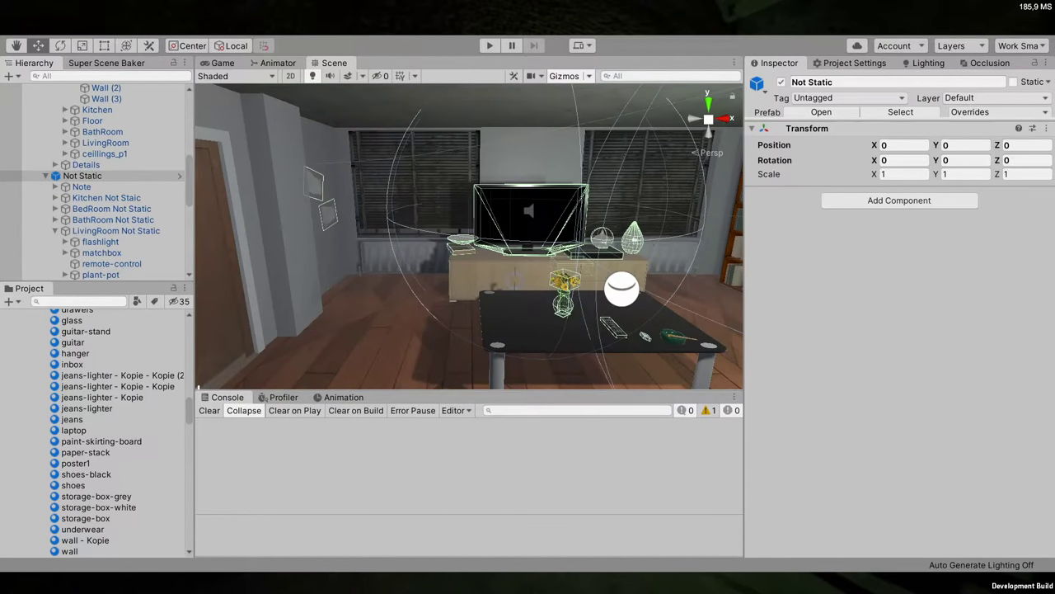
Fly through the living room and kitchen, then collapse the Not Static and Static Play groups
{"action": "right_click_drag", "start_coordinate": [627, 212], "coordinate": [543, 188]}
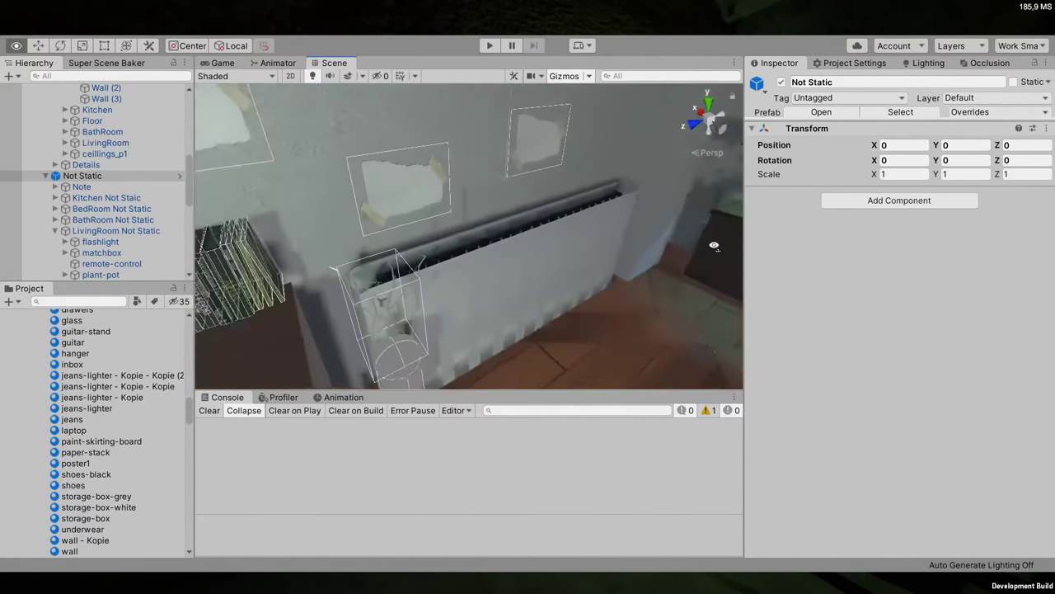
{"action": "right_click_drag", "start_coordinate": [714, 245], "coordinate": [709, 157]}
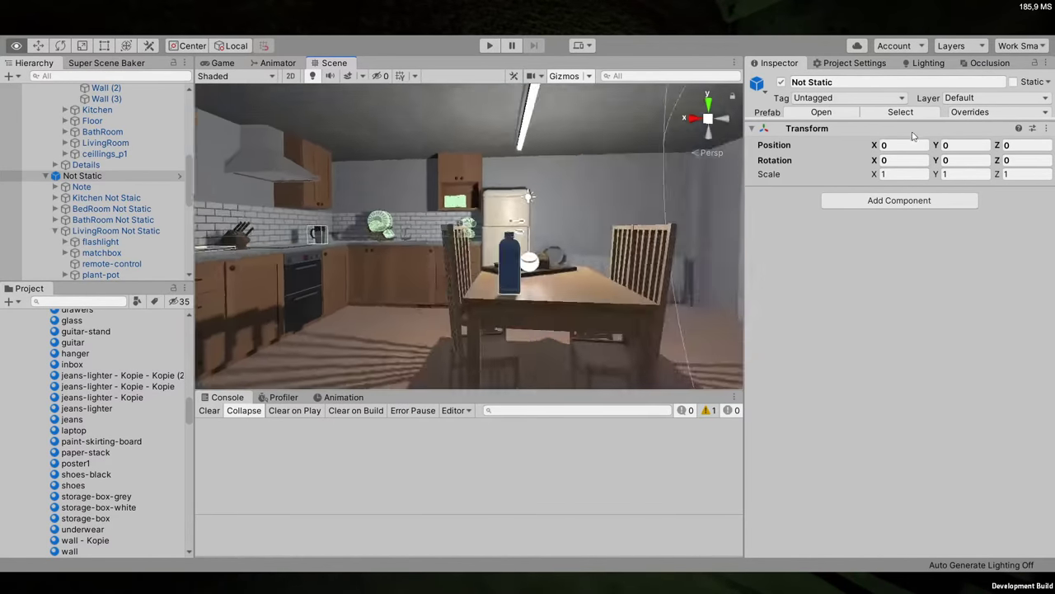
{"action": "right_click_drag", "start_coordinate": [913, 136], "coordinate": [495, 140]}
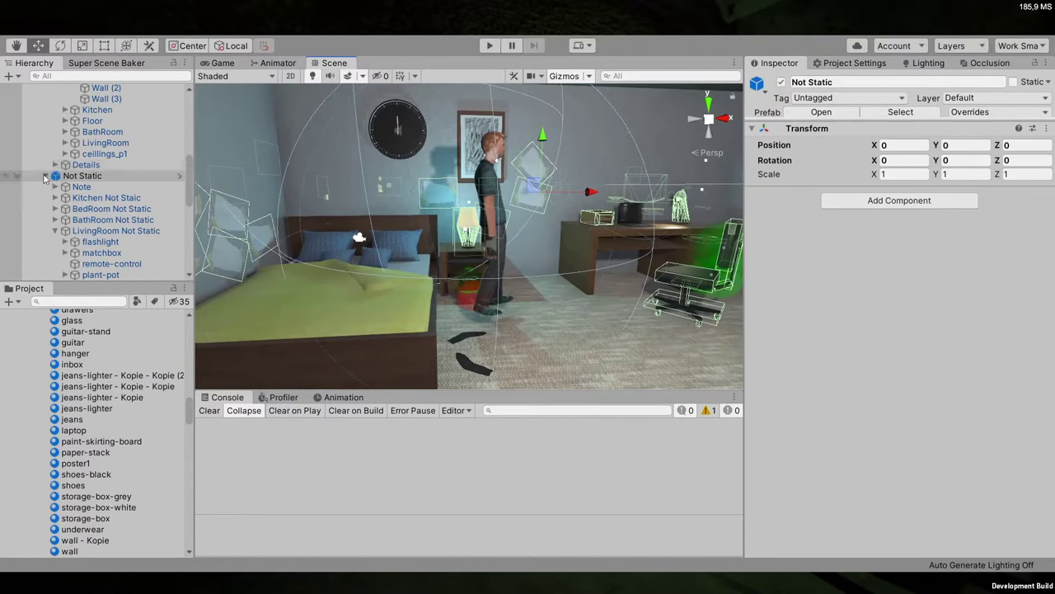
{"action": "left_click", "coordinate": [45, 177]}
{"action": "scroll", "coordinate": [51, 132], "scroll_direction": "up", "scroll_amount": 10}
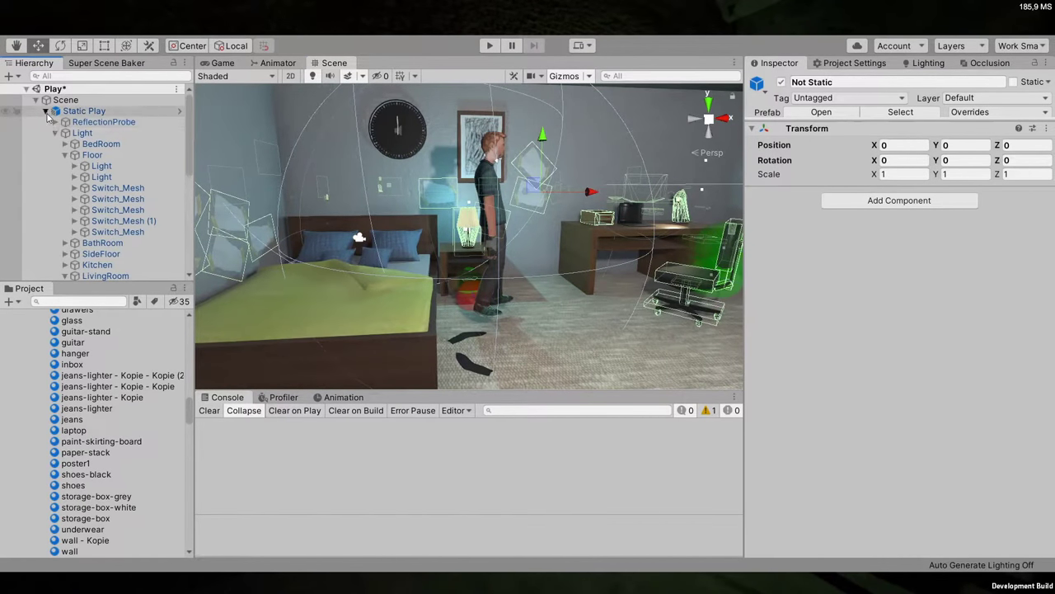
{"action": "left_click", "coordinate": [45, 110]}
{"action": "right_click_drag", "start_coordinate": [396, 206], "coordinate": [198, 277]}
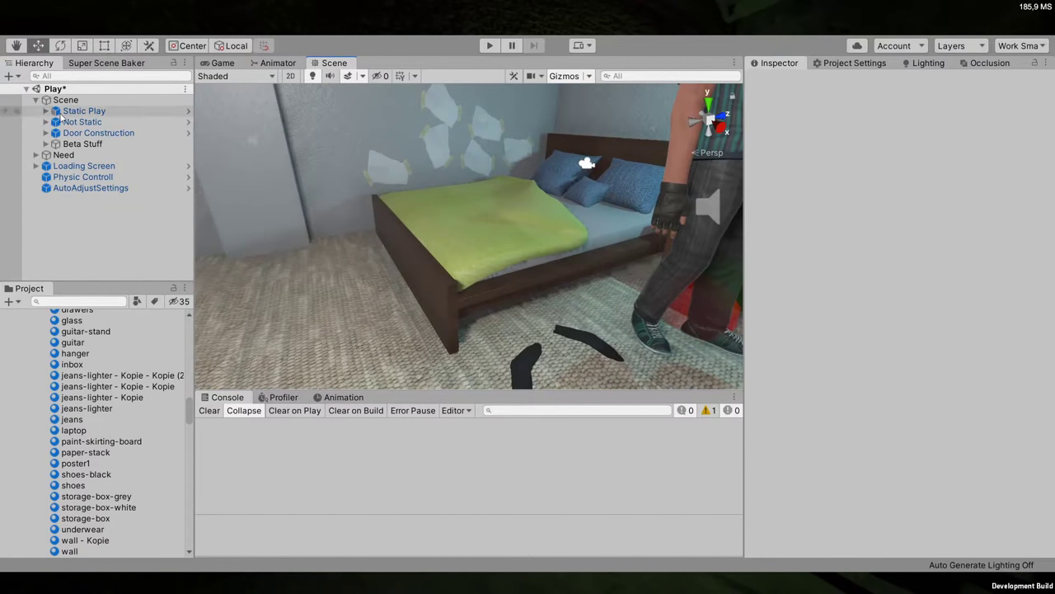
Open the Static Play prefab and its nested Static prefab for editing
{"action": "left_click", "coordinate": [98, 133]}
{"action": "left_click", "coordinate": [84, 110]}
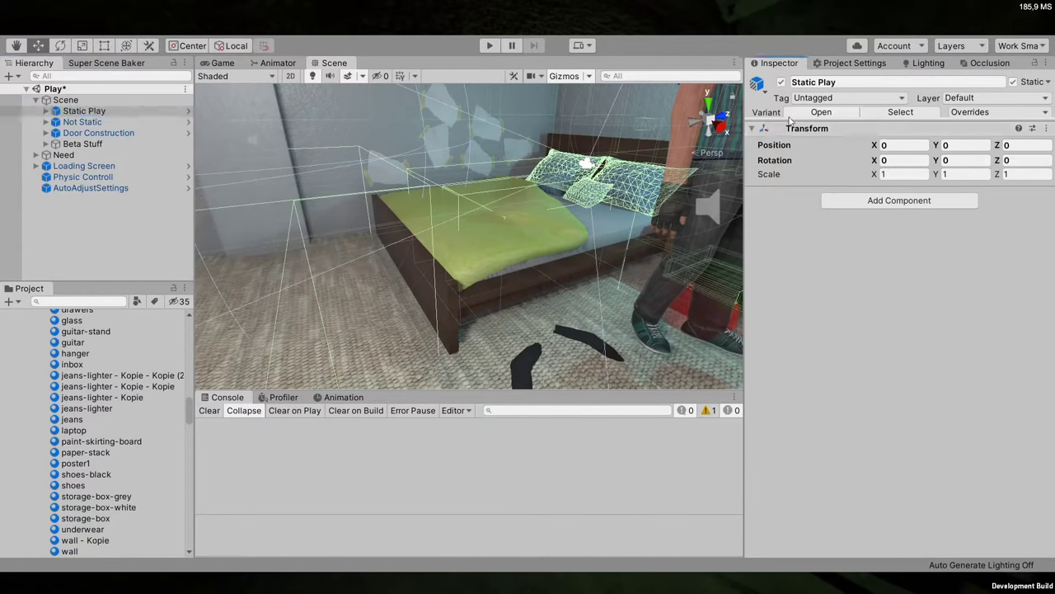
{"action": "left_click", "coordinate": [793, 114]}
{"action": "left_click", "coordinate": [822, 112]}
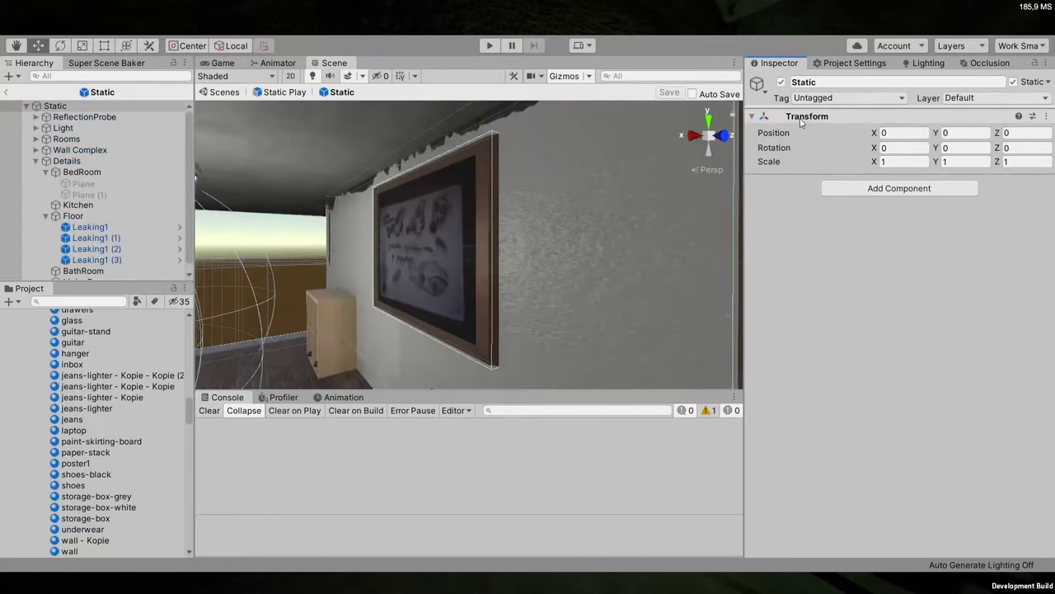
Select and focus the bedside table, then push it along its Z axis
{"action": "right_click_drag", "start_coordinate": [462, 272], "coordinate": [289, 330]}
{"action": "left_click", "coordinate": [444, 287]}
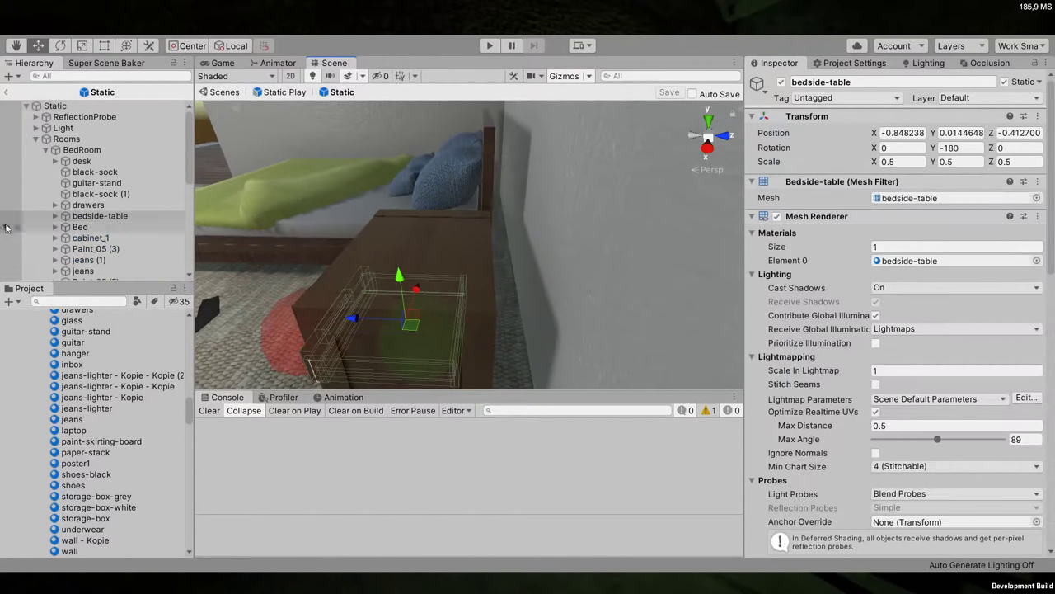
{"action": "key", "text": "f"}
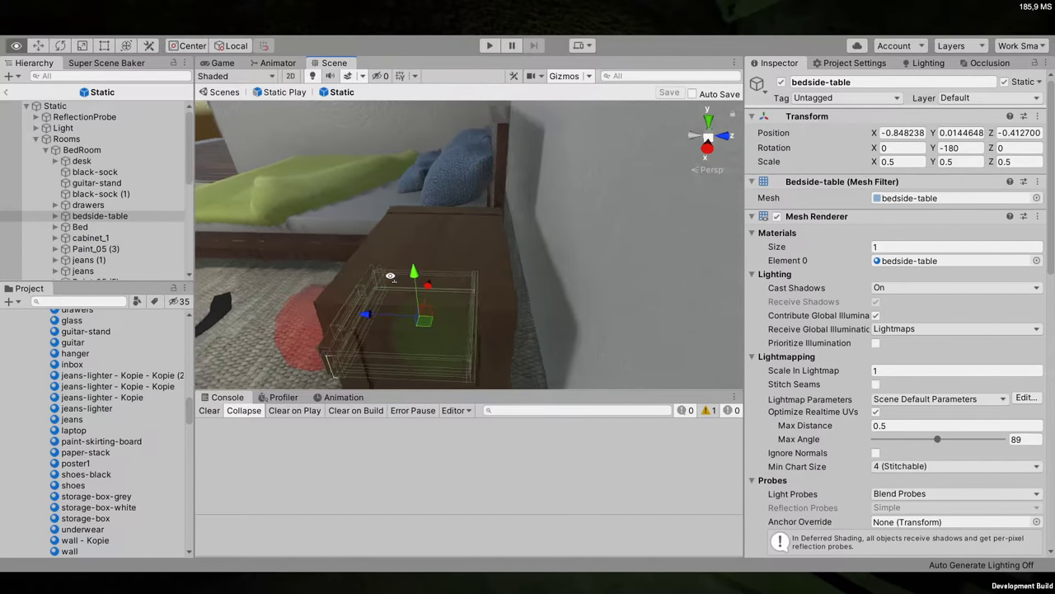
{"action": "left_click", "coordinate": [780, 83]}
{"action": "left_click", "coordinate": [780, 83]}
{"action": "right_click_drag", "start_coordinate": [462, 247], "coordinate": [436, 235]}
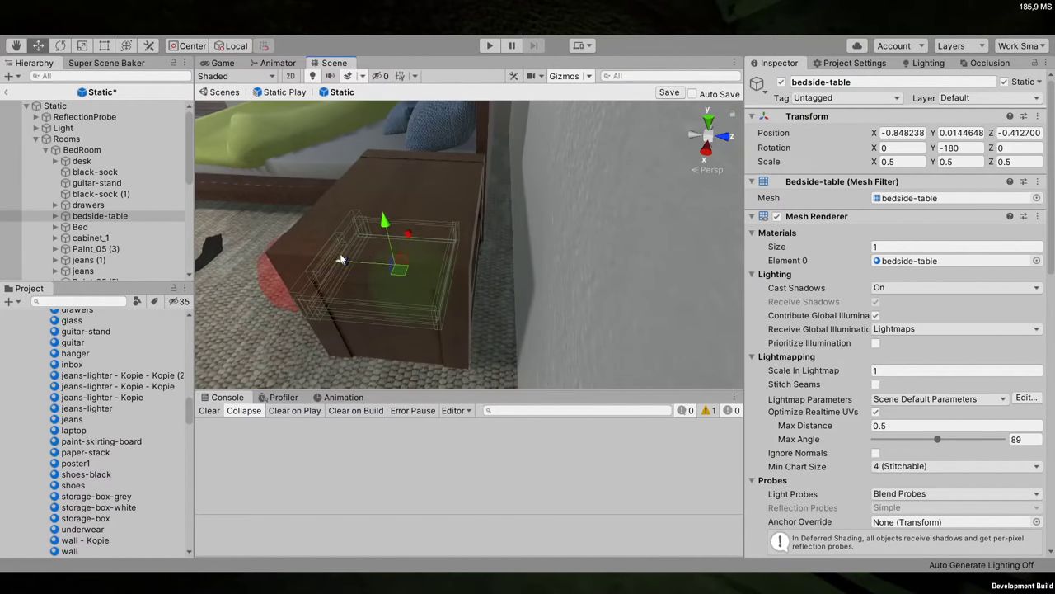
{"action": "left_click_drag", "start_coordinate": [342, 259], "coordinate": [396, 263]}
Move the Bed to Z -0.752 and shift it slightly along X
{"action": "right_click_drag", "start_coordinate": [396, 264], "coordinate": [330, 189]}
{"action": "double_click", "coordinate": [80, 226]}
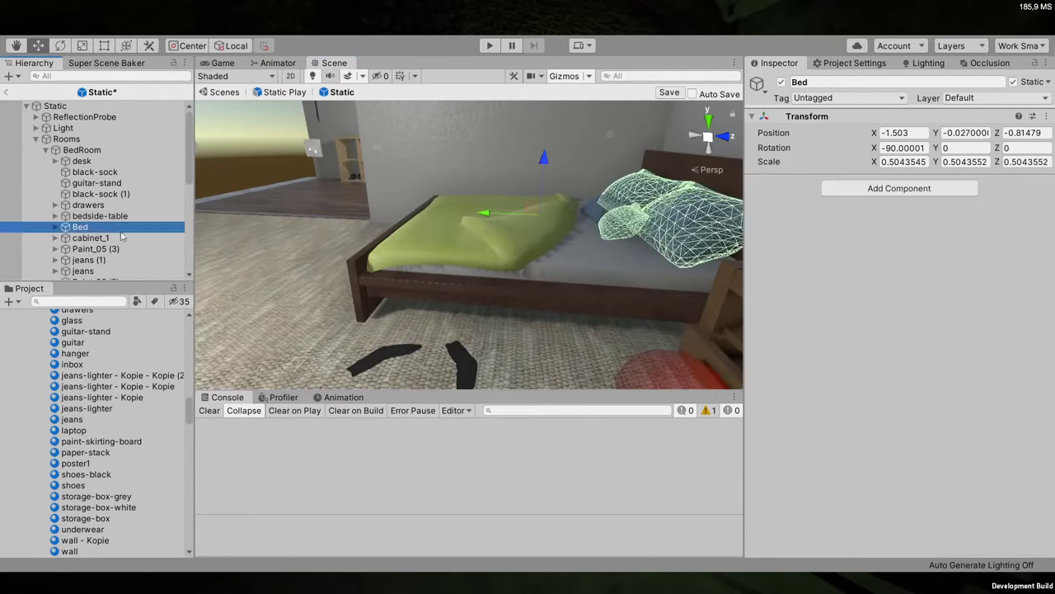
{"action": "right_click_drag", "start_coordinate": [413, 219], "coordinate": [350, 191]}
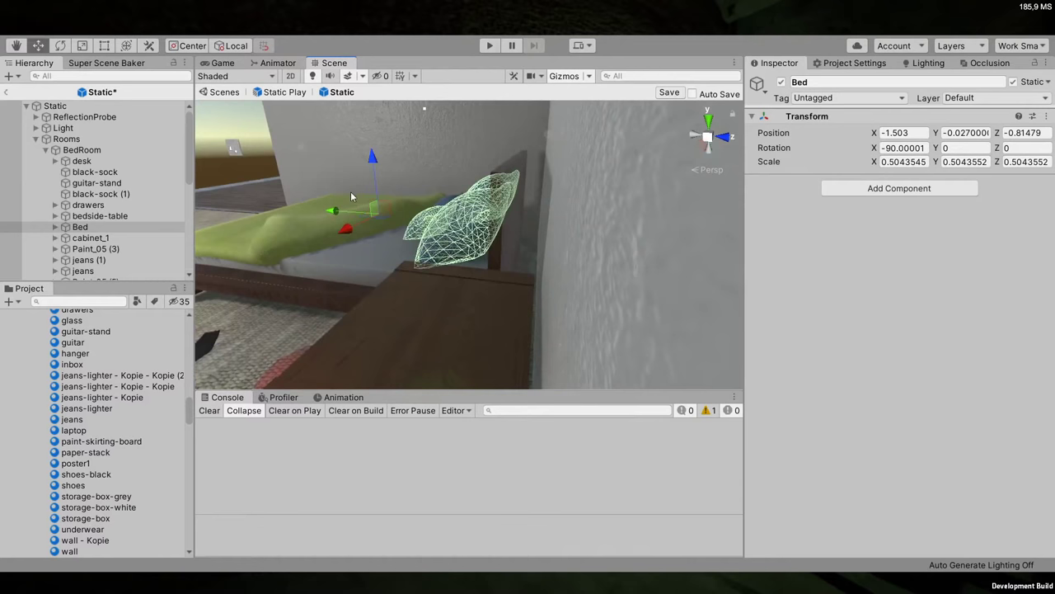
{"action": "left_click_drag", "start_coordinate": [338, 208], "coordinate": [764, 209]}
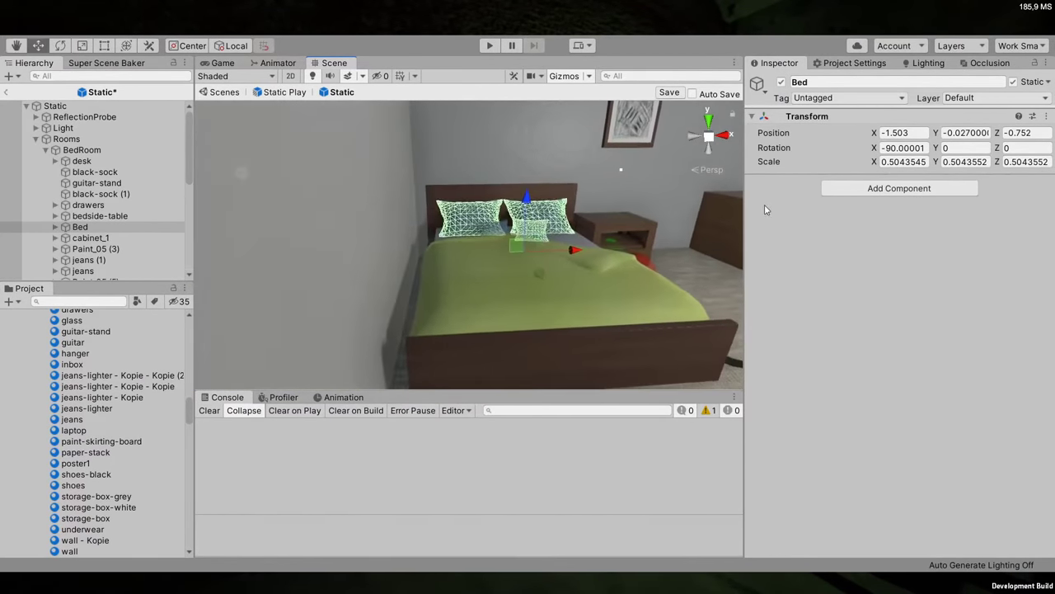
{"action": "left_click_drag", "start_coordinate": [574, 249], "coordinate": [565, 250]}
{"action": "right_click_drag", "start_coordinate": [443, 288], "coordinate": [844, 180]}
Exit Prefab Mode back to the Play scene and pick the bedside lamp
{"action": "left_click", "coordinate": [220, 91]}
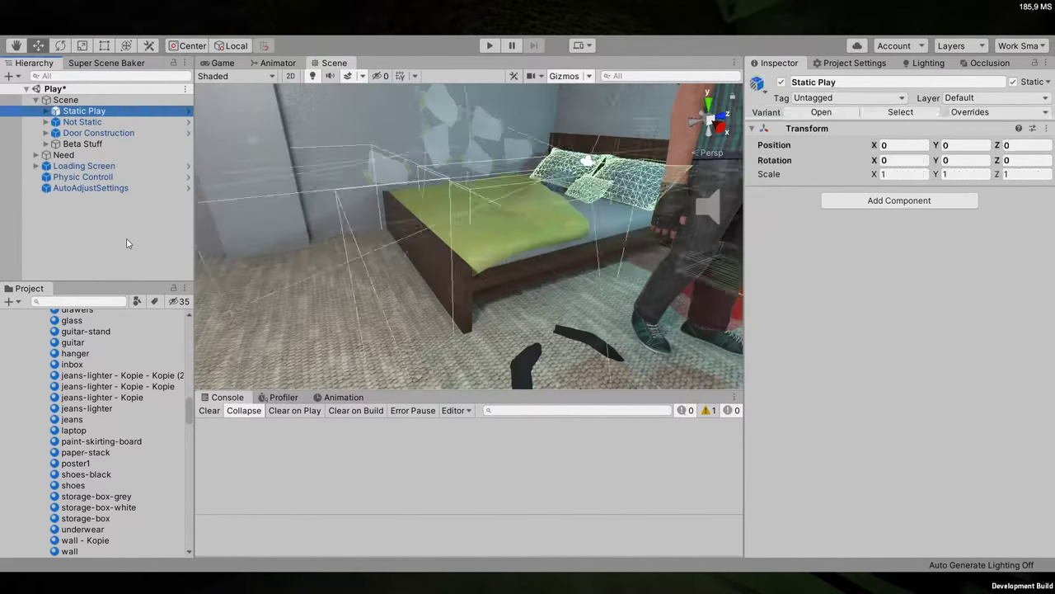
{"action": "right_click_drag", "start_coordinate": [494, 206], "coordinate": [290, 278]}
{"action": "left_click", "coordinate": [465, 268]}
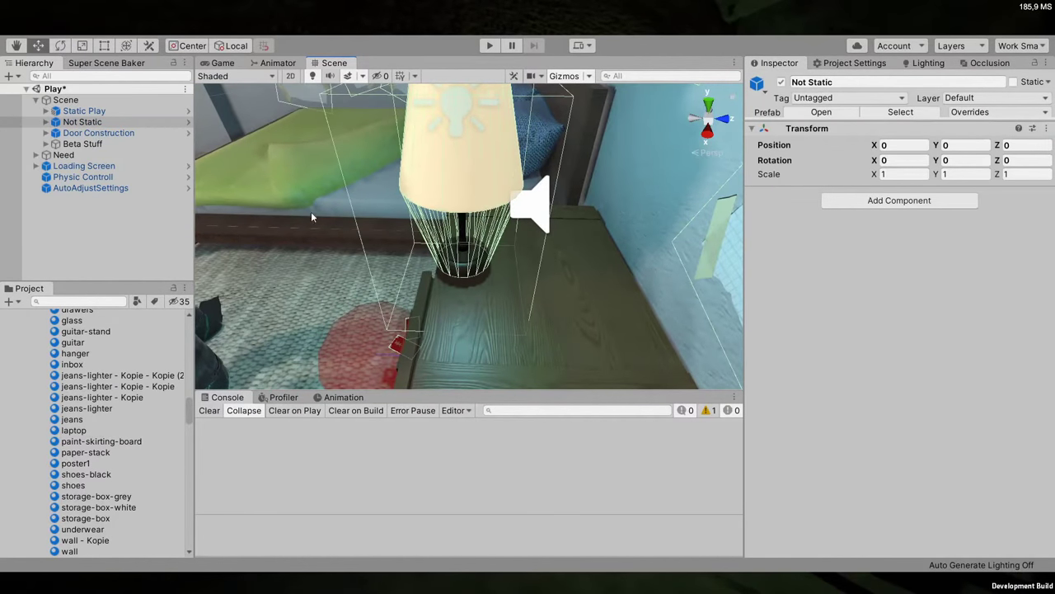
{"action": "right_click_drag", "start_coordinate": [312, 217], "coordinate": [577, 221]}
Select the bedside-lamp object and frame it close up with the bed visible
{"action": "left_click", "coordinate": [575, 216]}
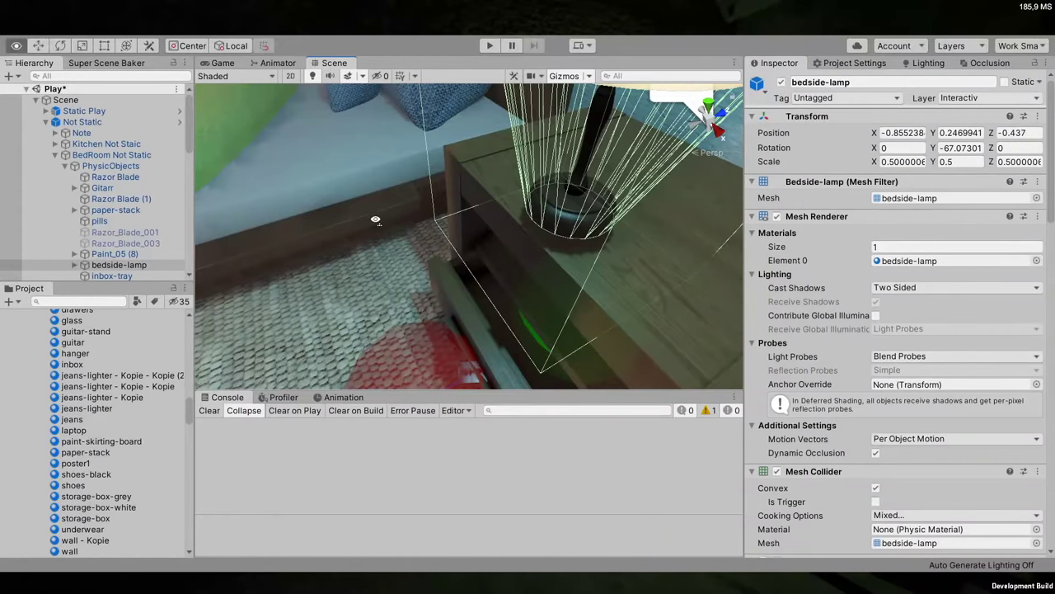
{"action": "right_click_drag", "start_coordinate": [375, 220], "coordinate": [459, 135]}
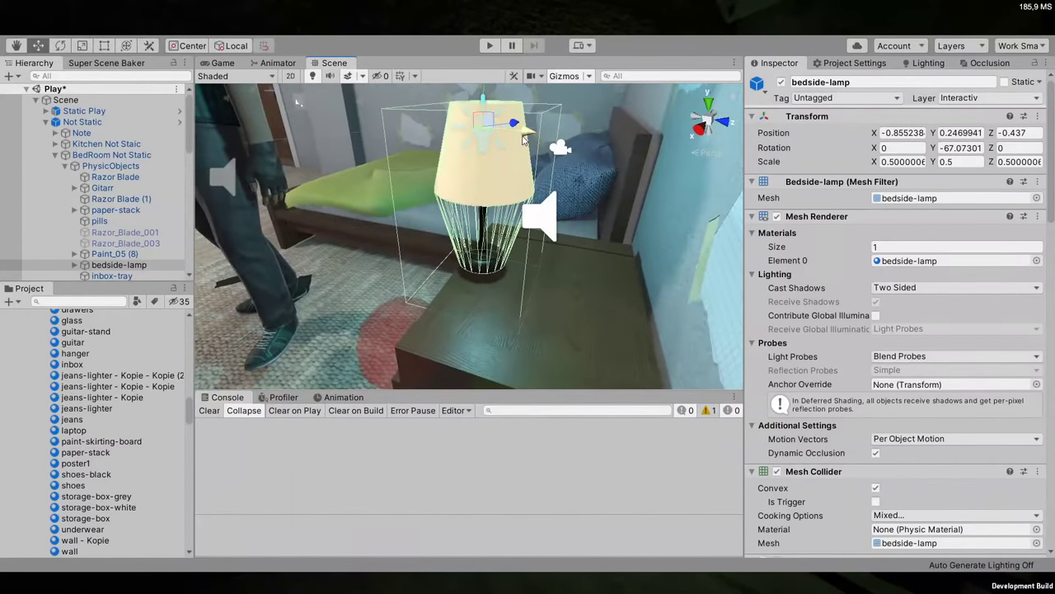
{"action": "key", "text": "f"}
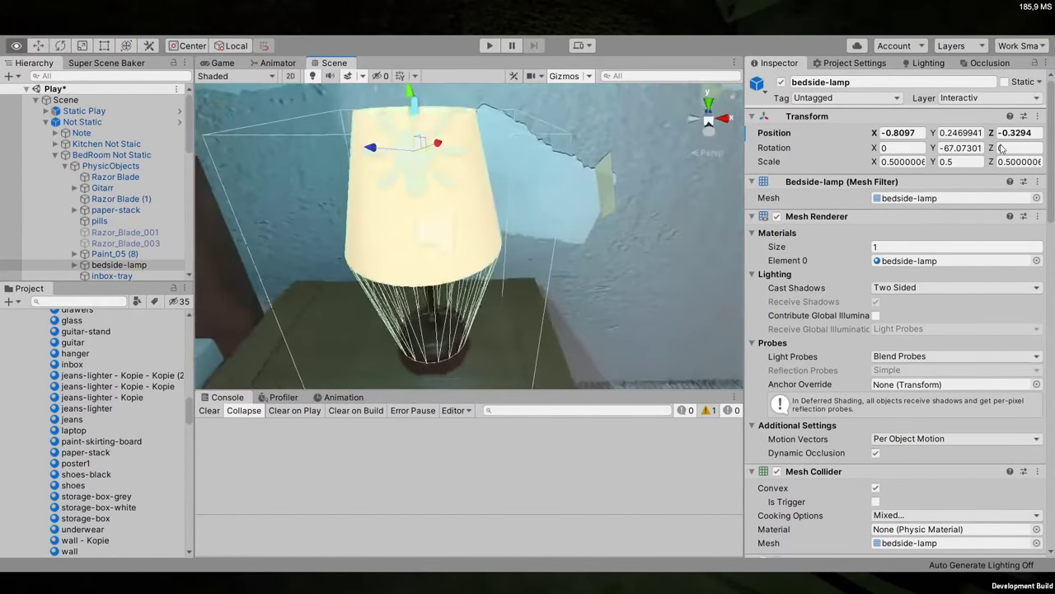
{"action": "mouse_move", "coordinate": [461, 173]}
{"action": "right_mouse_down"}
{"action": "mouse_move", "coordinate": [400, 152]}
{"action": "mouse_move", "coordinate": [461, 157]}
{"action": "right_mouse_up"}
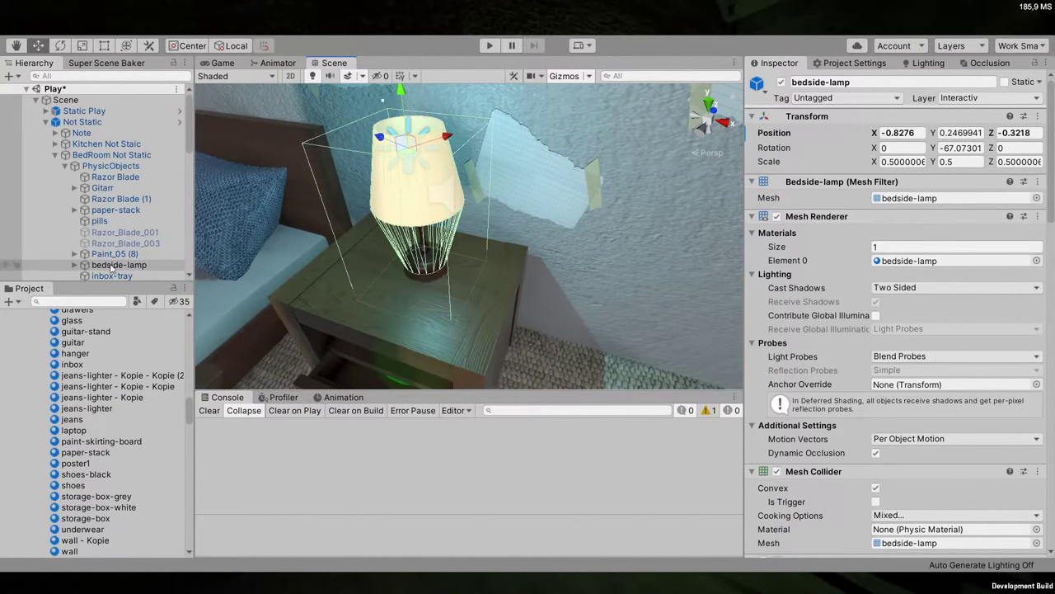
{"action": "scroll", "coordinate": [75, 266], "scroll_direction": "down", "scroll_amount": 3}
Collapse the bedside-lamp's Physics Controll, Lamp Controll and Interactable Event components to reveal Rigidbody
{"action": "left_click", "coordinate": [120, 203]}
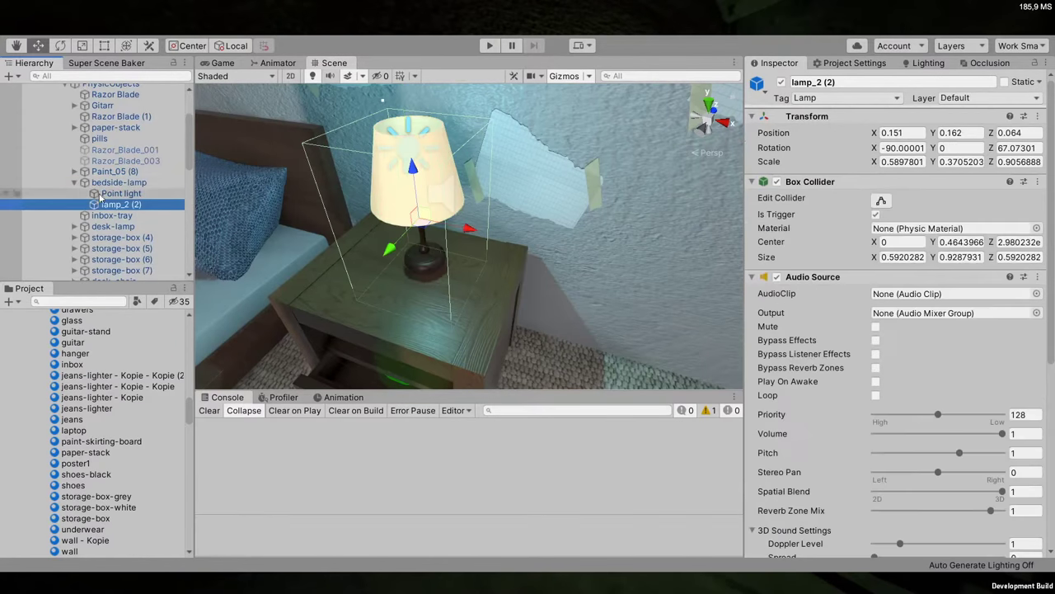
{"action": "left_click", "coordinate": [120, 183]}
{"action": "scroll", "coordinate": [918, 224], "scroll_direction": "down", "scroll_amount": 5}
{"action": "scroll", "coordinate": [856, 224], "scroll_direction": "up", "scroll_amount": 3}
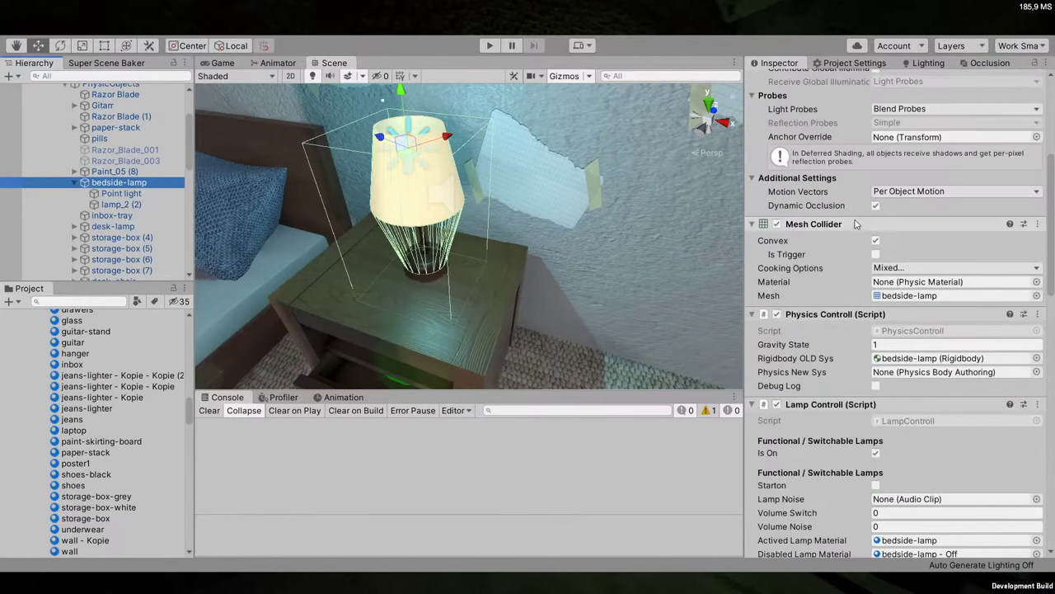
{"action": "left_click", "coordinate": [820, 315]}
{"action": "left_click", "coordinate": [813, 332]}
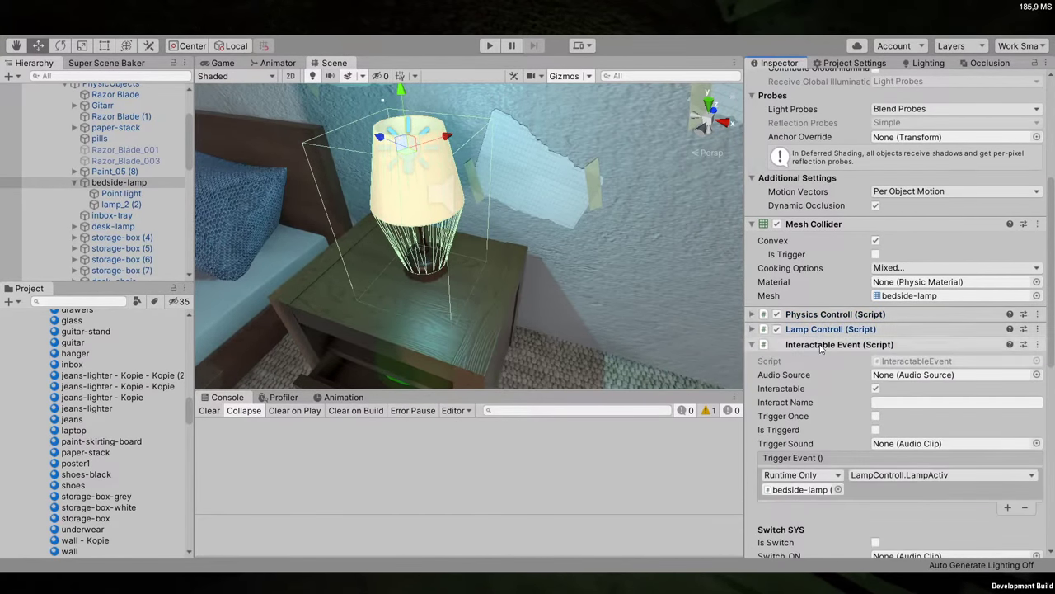
{"action": "left_click", "coordinate": [814, 344]}
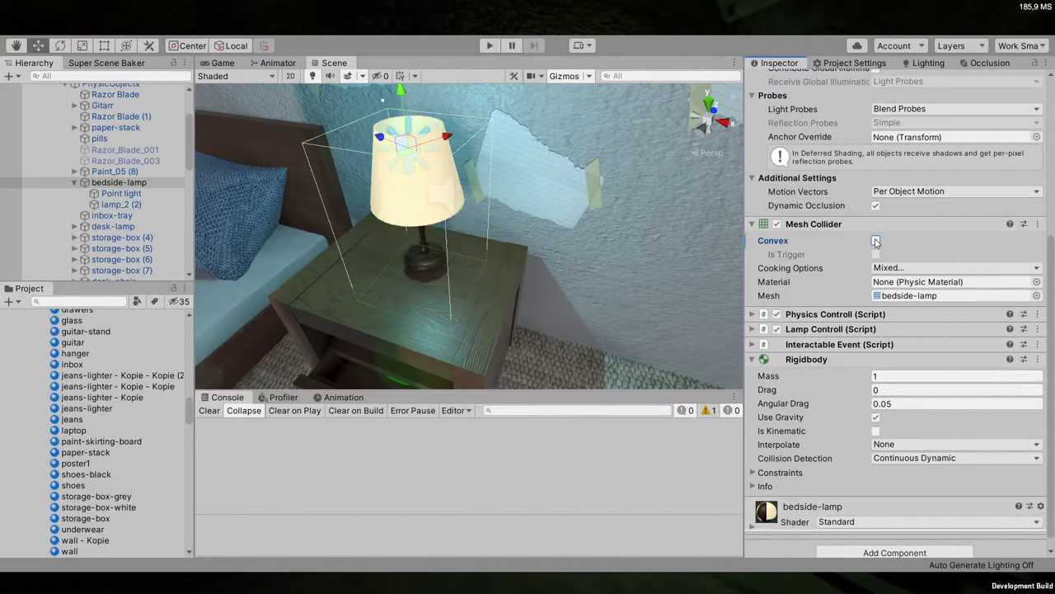
Inspect the lamp_2 (2) child and its Audio Source settings
{"action": "left_click", "coordinate": [115, 203]}
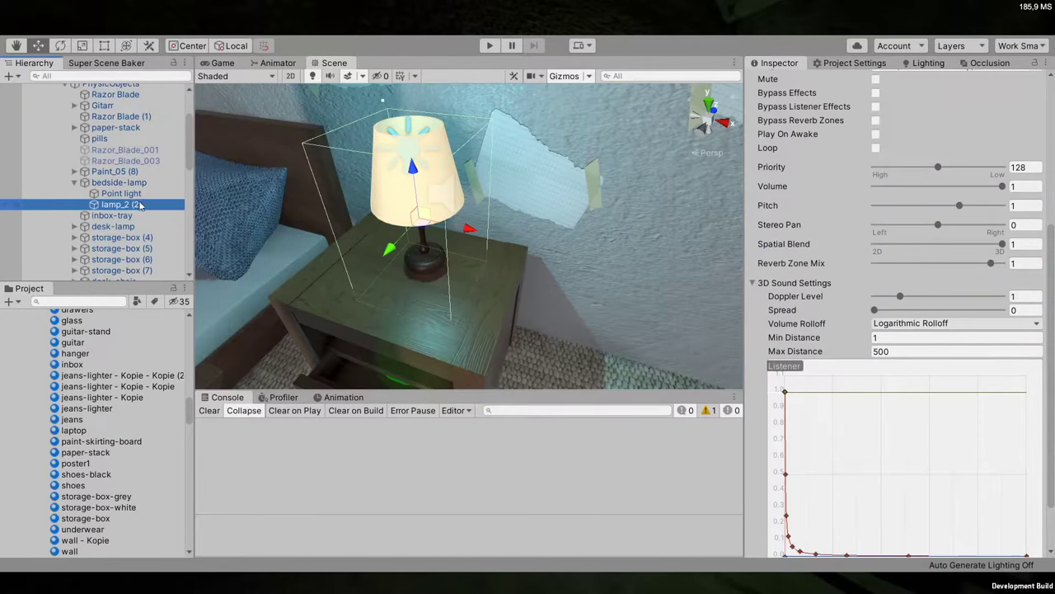
{"action": "scroll", "coordinate": [978, 216], "scroll_direction": "up", "scroll_amount": 4}
{"action": "left_click", "coordinate": [806, 278]}
{"action": "left_click", "coordinate": [806, 278]}
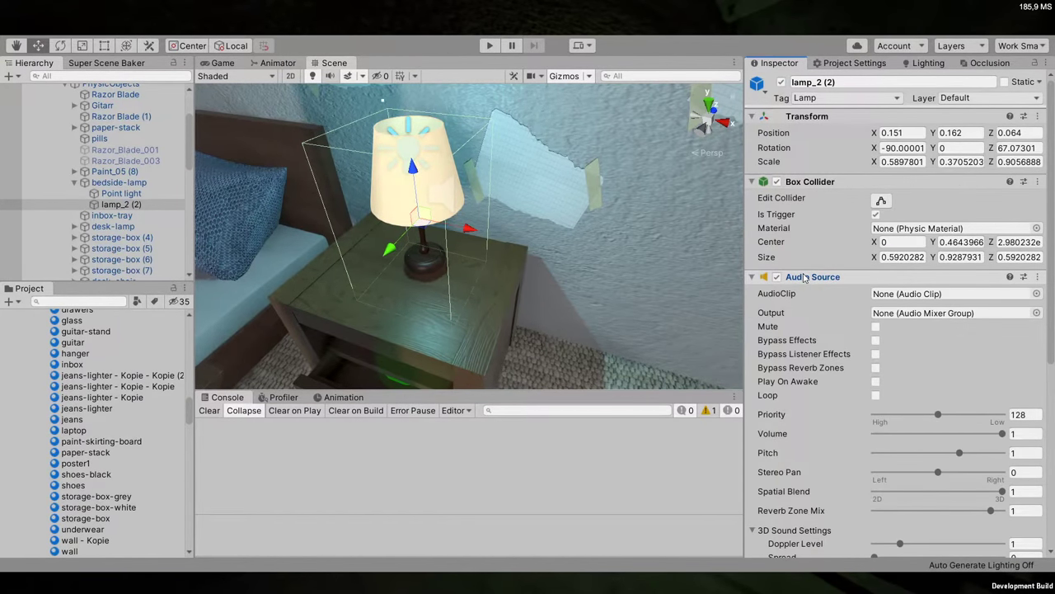
{"action": "left_click", "coordinate": [799, 279]}
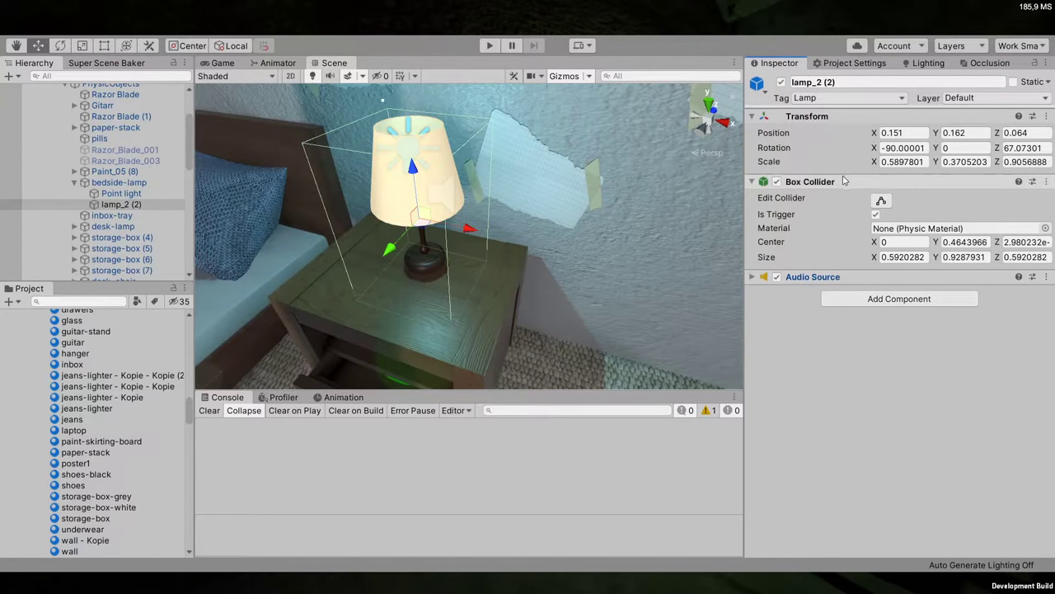
Review the bedside-lamp, its Point light and lamp_2 (2) trigger, ending on bedside-lamp
{"action": "left_click", "coordinate": [119, 182]}
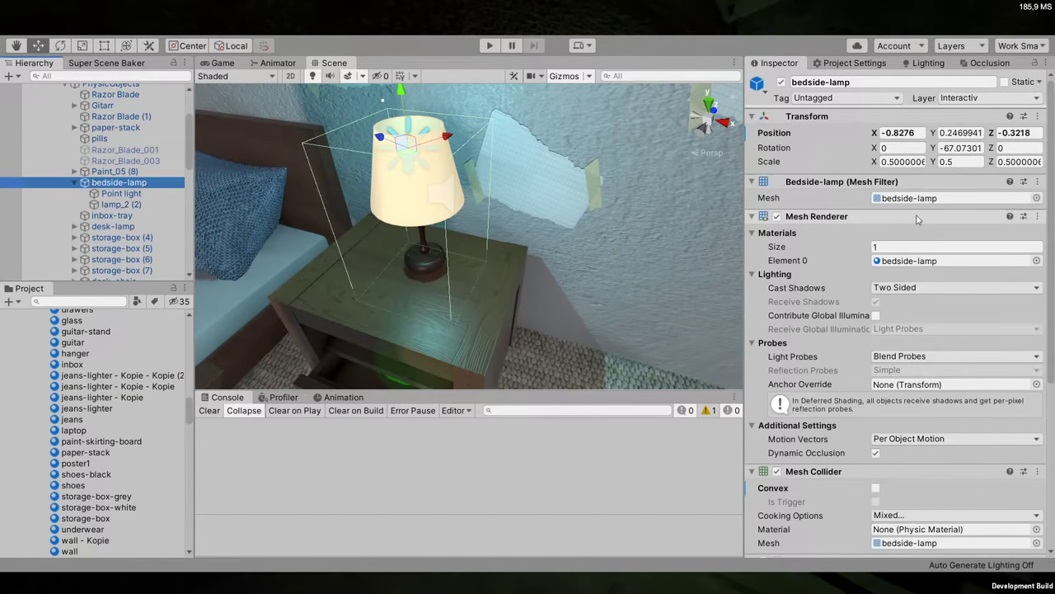
{"action": "scroll", "coordinate": [832, 149], "scroll_direction": "down", "scroll_amount": 5}
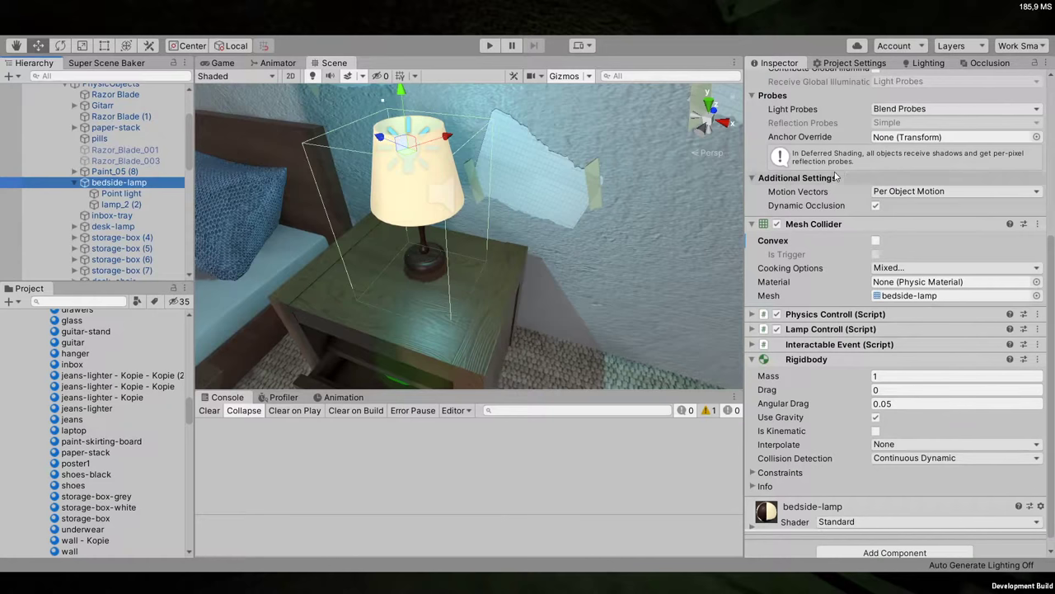
{"action": "left_click", "coordinate": [112, 194]}
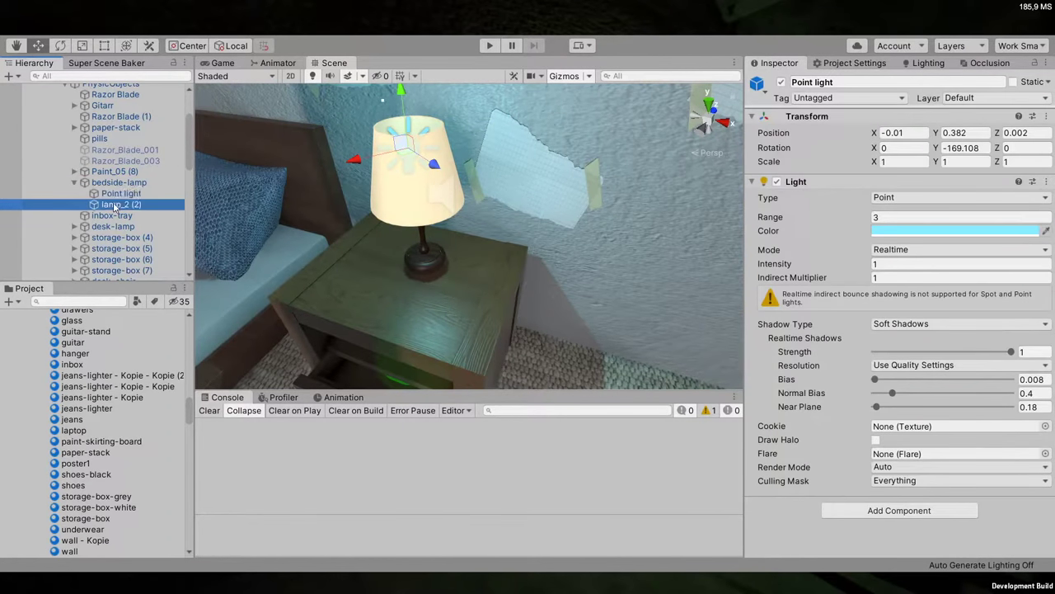
{"action": "left_click", "coordinate": [115, 204]}
{"action": "left_click_drag", "start_coordinate": [646, 132], "coordinate": [429, 157], "text": "alt"}
{"action": "left_click", "coordinate": [129, 184]}
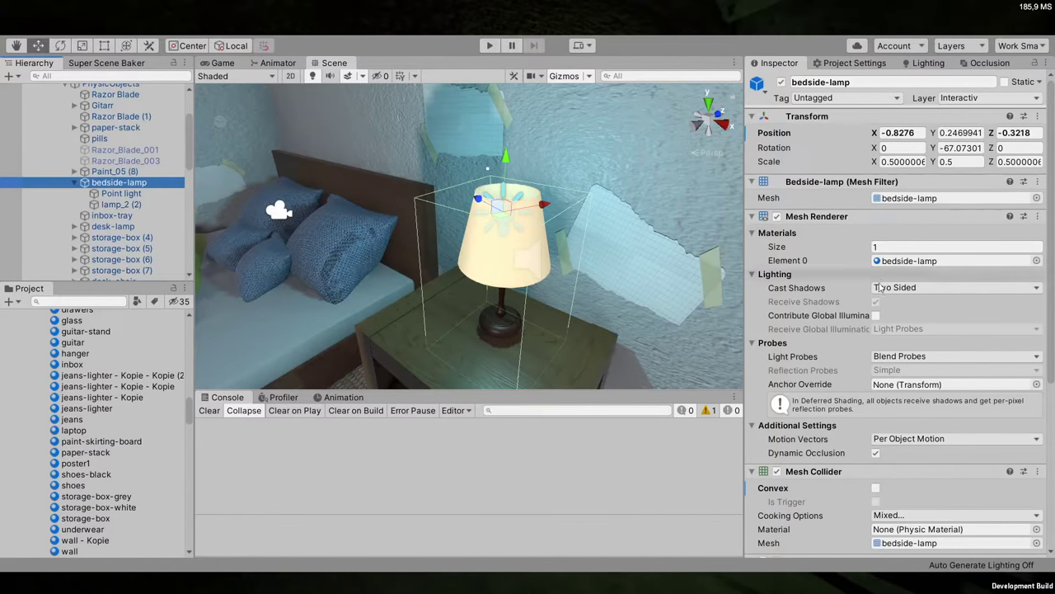
{"action": "left_click", "coordinate": [922, 262]}
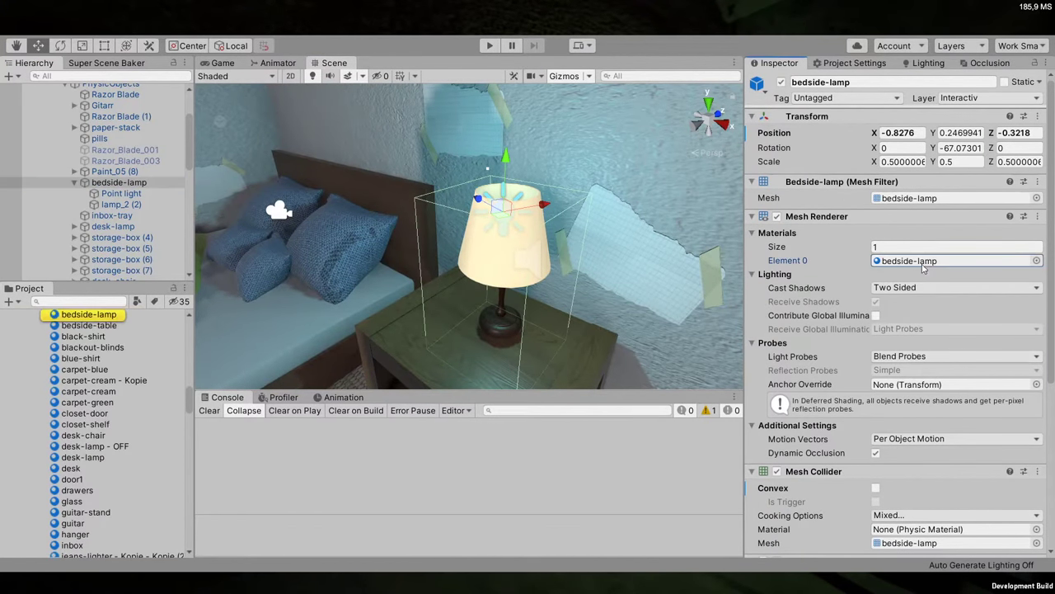
{"action": "scroll", "coordinate": [110, 368], "scroll_direction": "up", "scroll_amount": 2}
{"action": "left_click", "coordinate": [112, 348]}
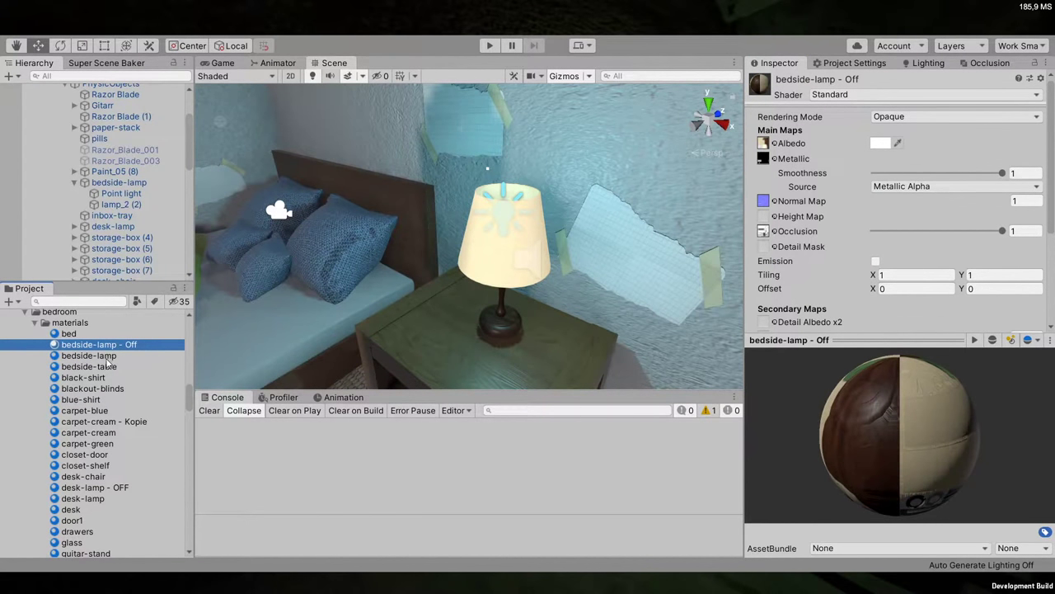
{"action": "left_click", "coordinate": [89, 355]}
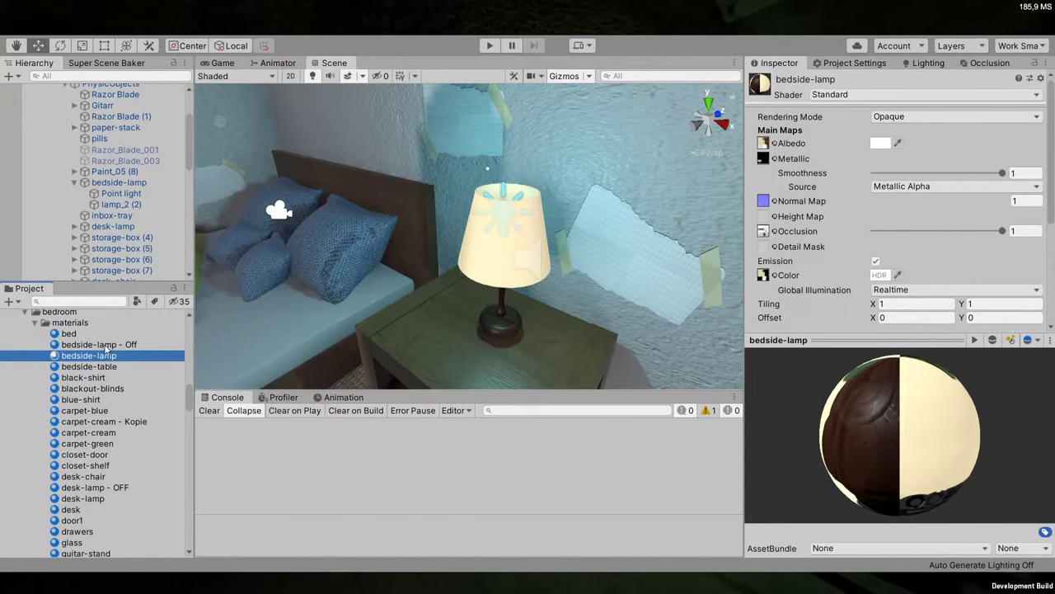
{"action": "left_click", "coordinate": [106, 346]}
{"action": "left_click", "coordinate": [106, 355]}
{"action": "left_click", "coordinate": [105, 345]}
{"action": "left_click", "coordinate": [106, 356]}
{"action": "left_click", "coordinate": [124, 194]}
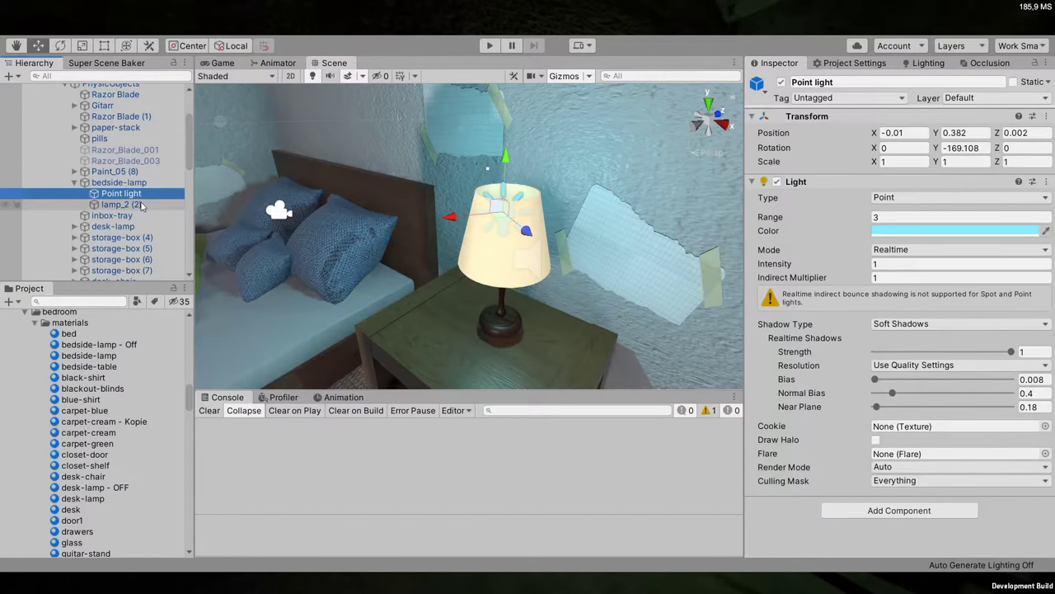
{"action": "left_click", "coordinate": [907, 224]}
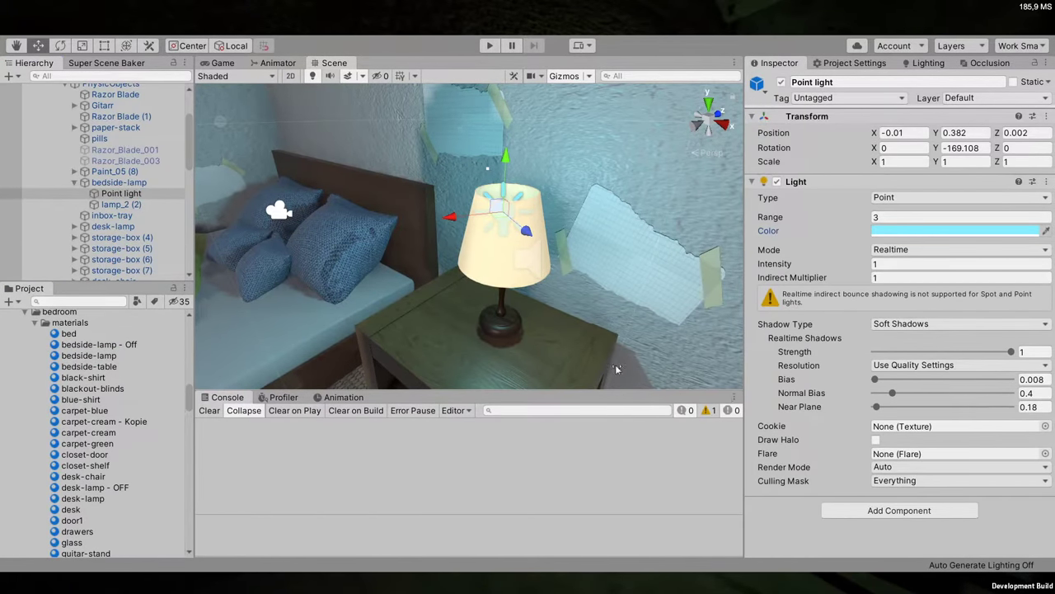
{"action": "left_click", "coordinate": [115, 357]}
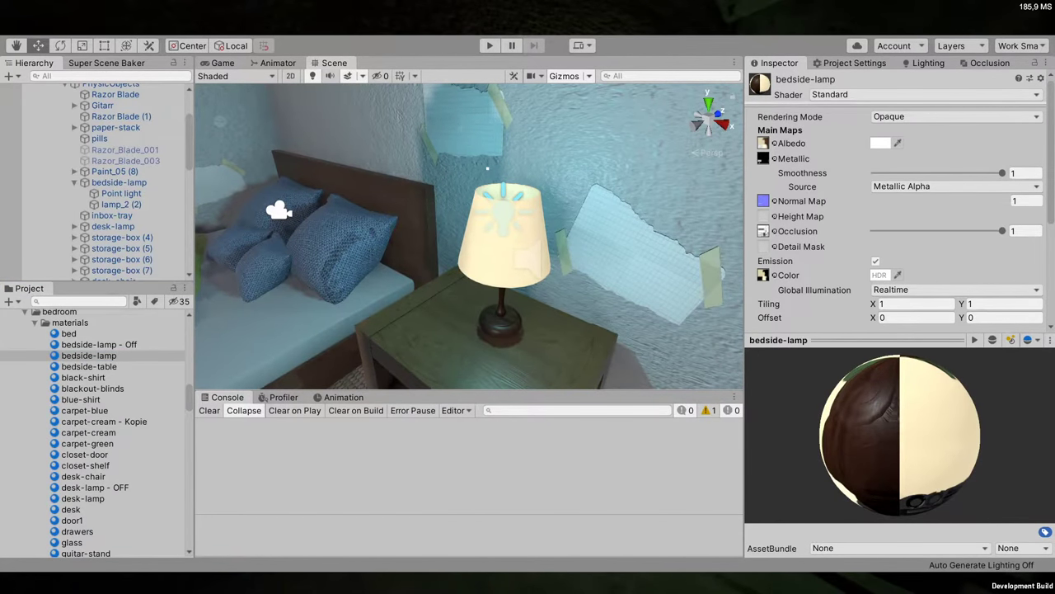
{"action": "left_click", "coordinate": [98, 343]}
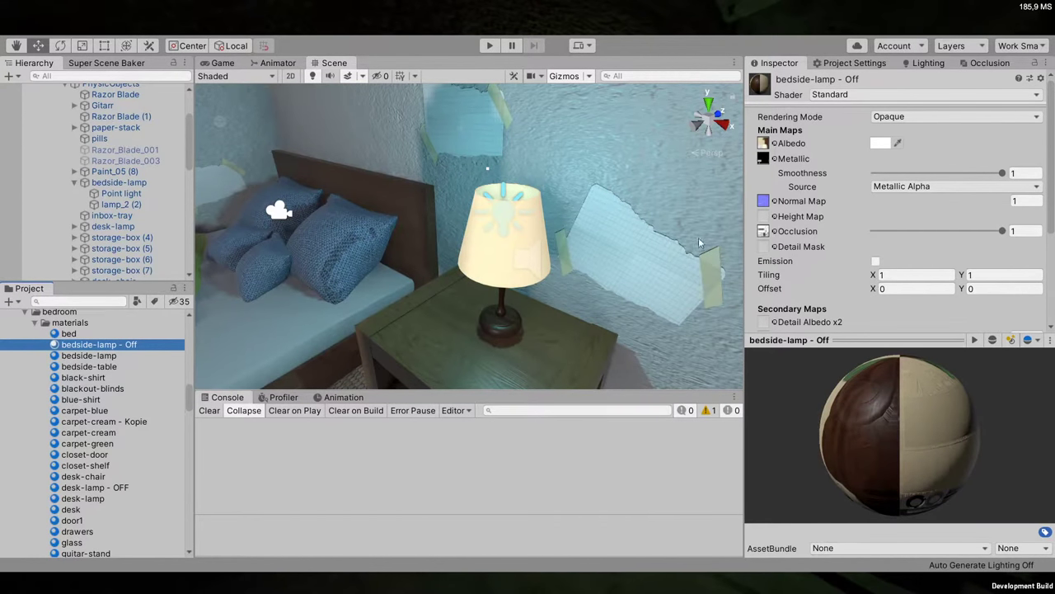
{"action": "left_click", "coordinate": [106, 356]}
{"action": "left_click", "coordinate": [121, 204]}
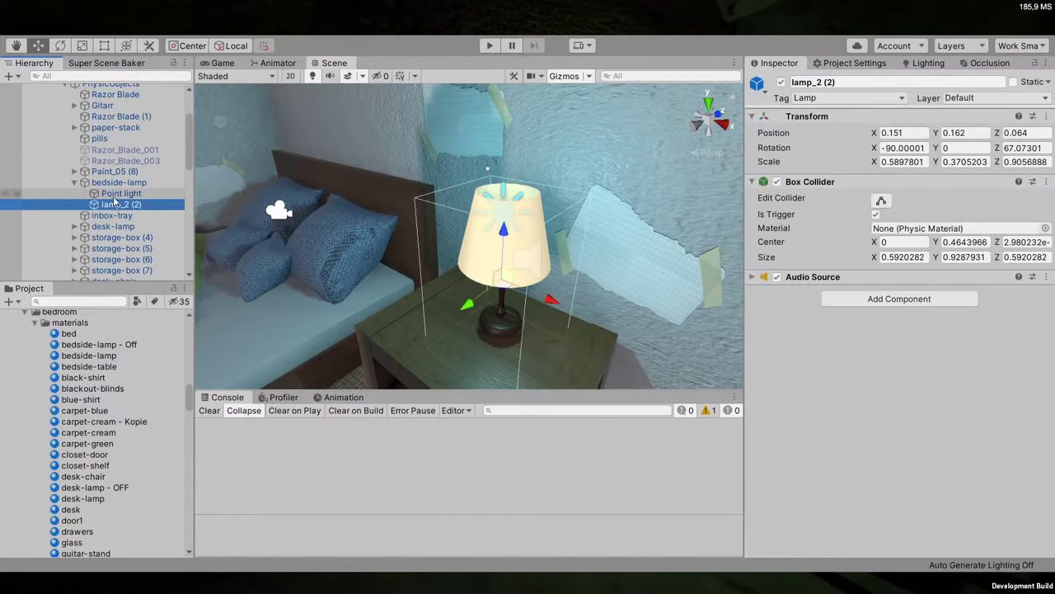
{"action": "left_click", "coordinate": [121, 192]}
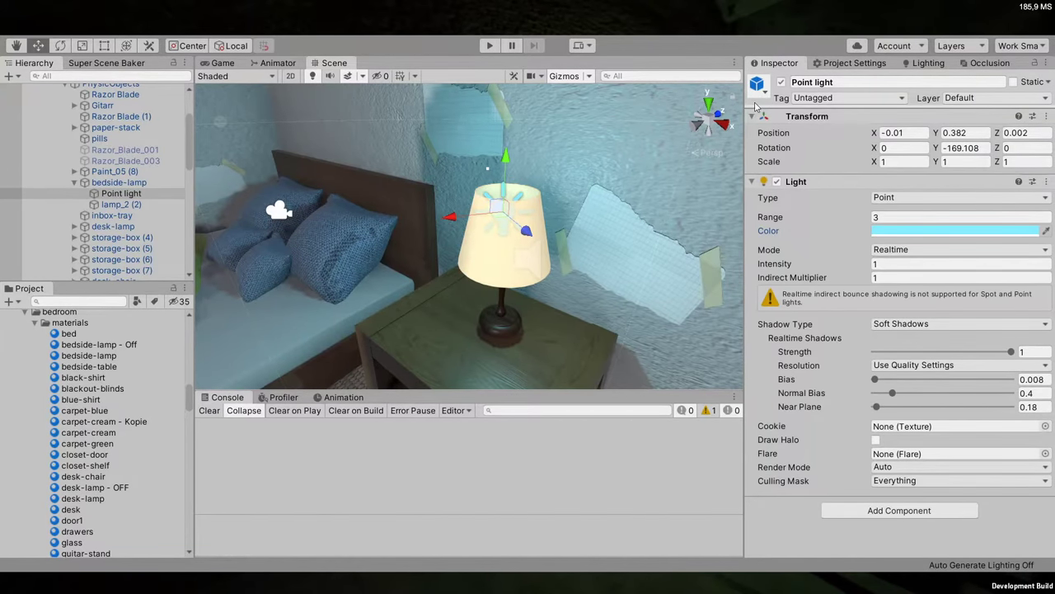
{"action": "left_click", "coordinate": [115, 183]}
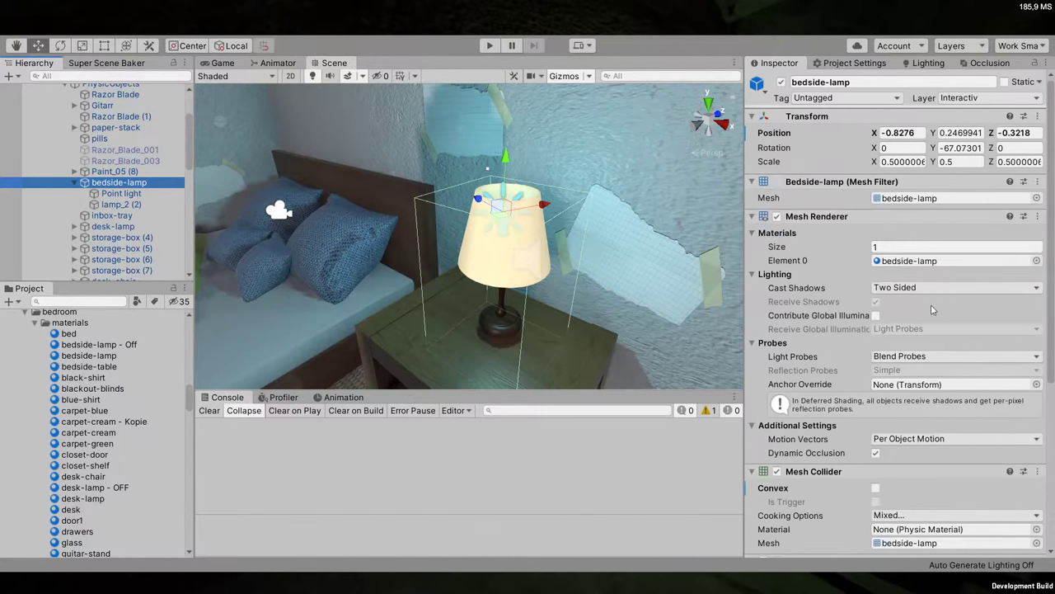
{"action": "scroll", "coordinate": [846, 493], "scroll_direction": "down", "scroll_amount": 5}
{"action": "scroll", "coordinate": [845, 493], "scroll_direction": "down", "scroll_amount": 8}
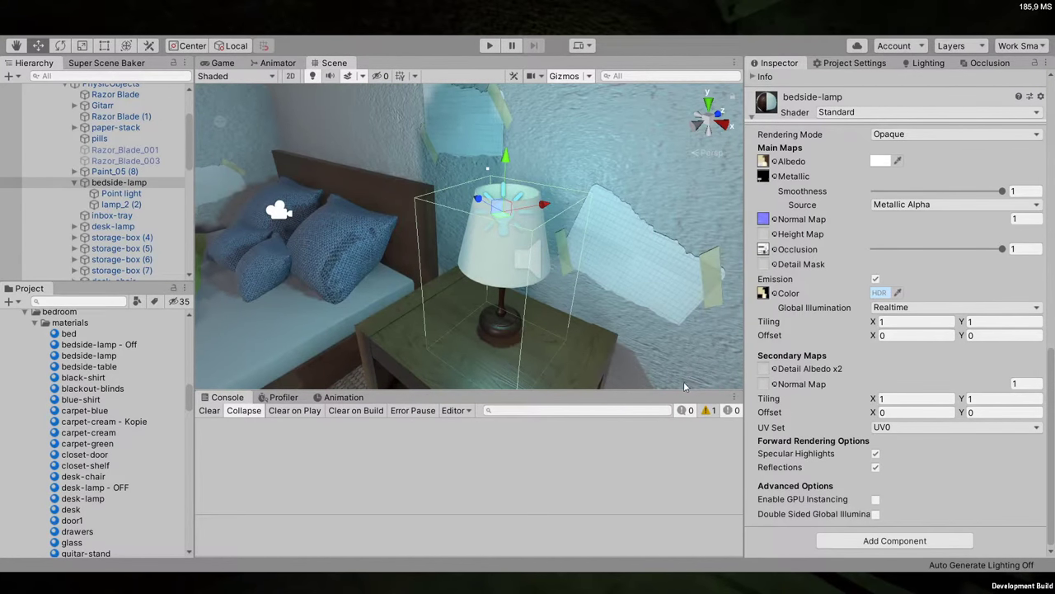
Check the Game view, then select the whole Bed object in the Scene view
{"action": "right_click_drag", "start_coordinate": [527, 283], "coordinate": [495, 289]}
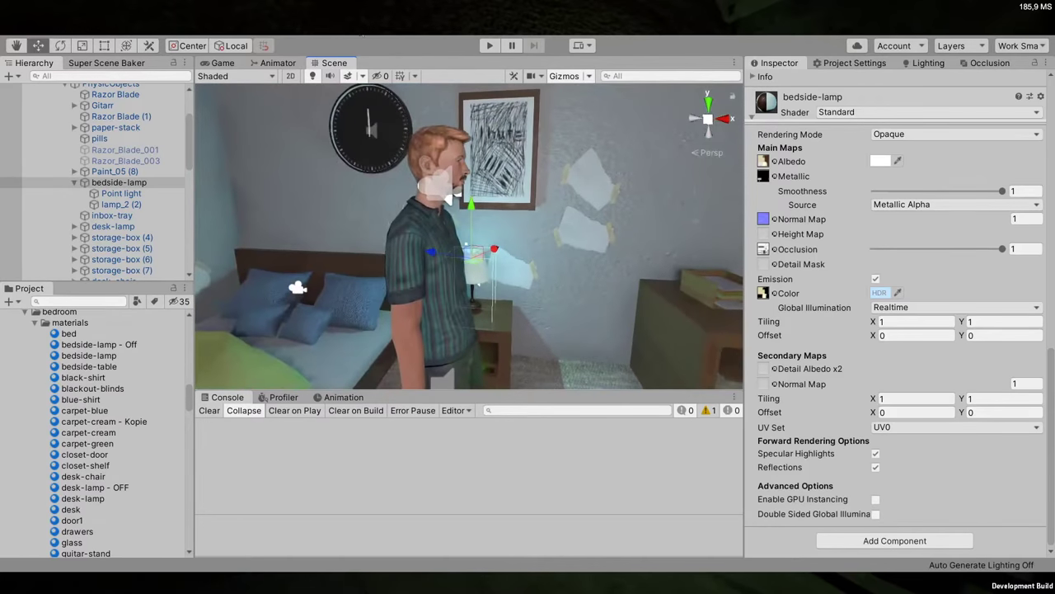
{"action": "left_click", "coordinate": [223, 63]}
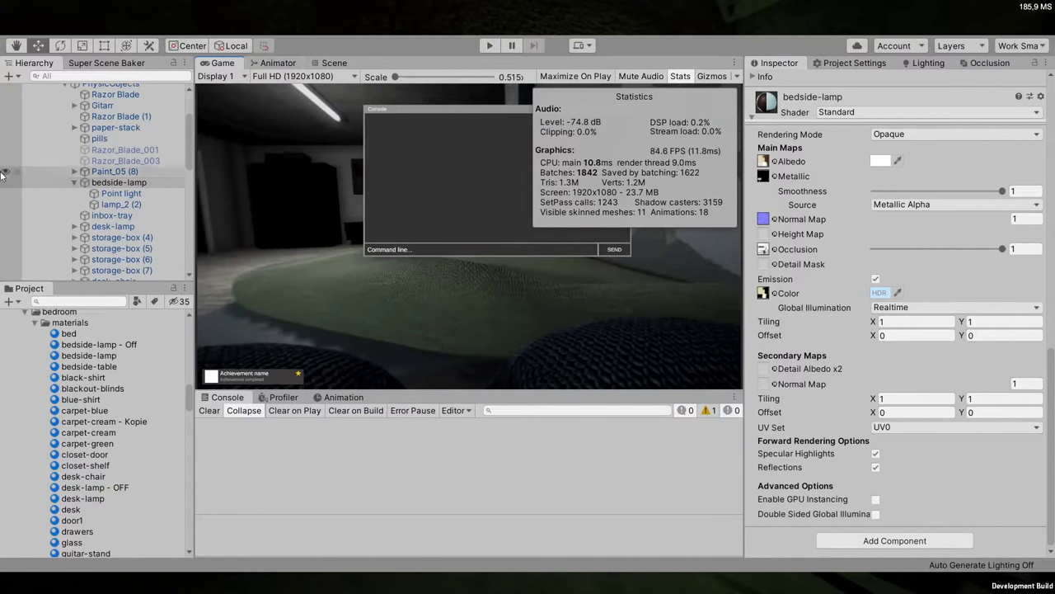
{"action": "scroll", "coordinate": [55, 180], "scroll_direction": "up", "scroll_amount": 5}
{"action": "left_click", "coordinate": [332, 63]}
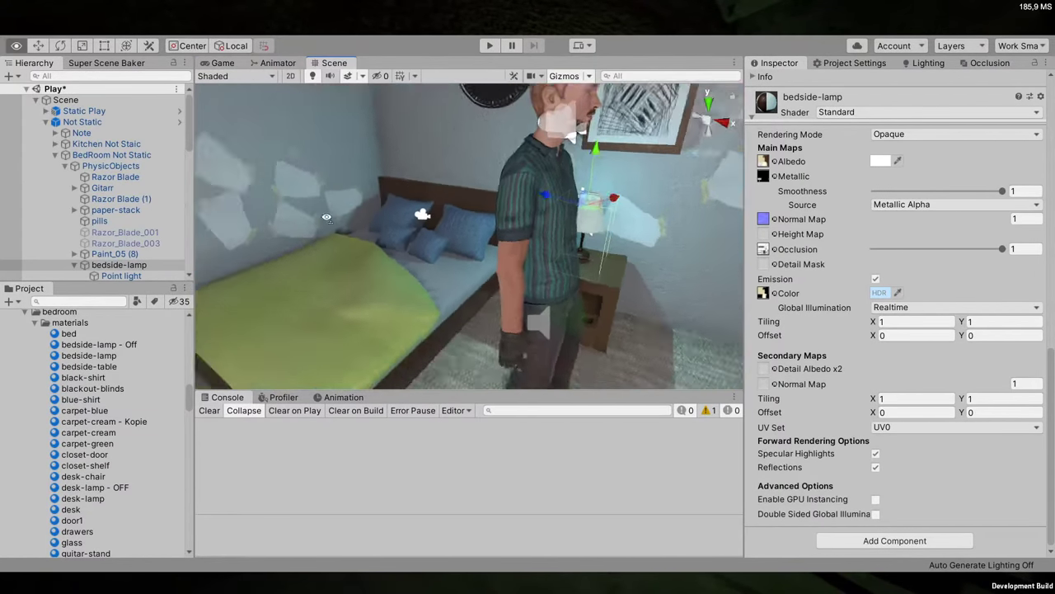
{"action": "scroll", "coordinate": [379, 287], "scroll_direction": "up", "scroll_amount": 3}
{"action": "left_click", "coordinate": [386, 324]}
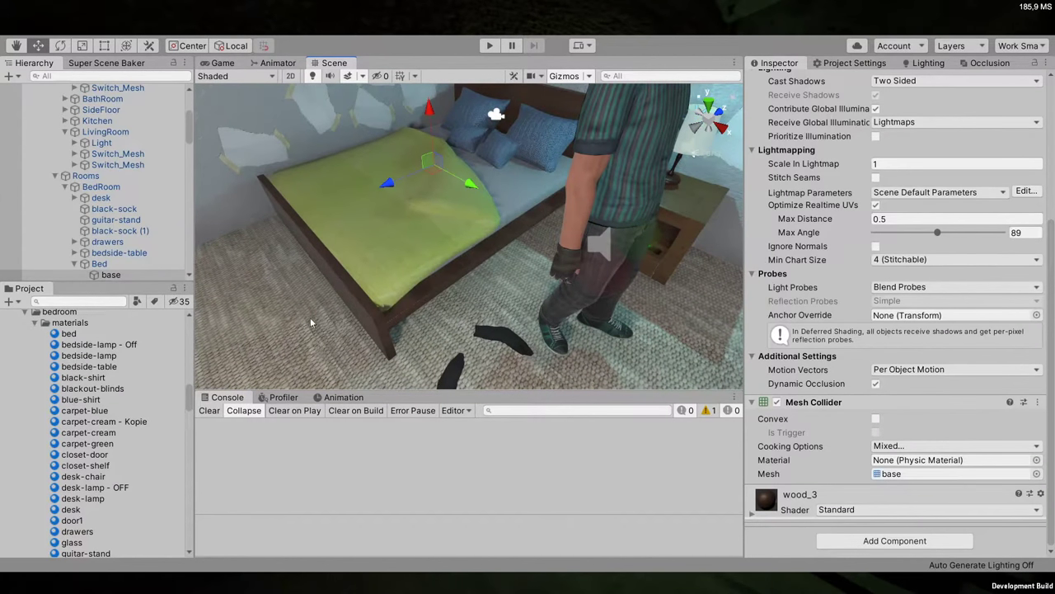
{"action": "left_click", "coordinate": [118, 264]}
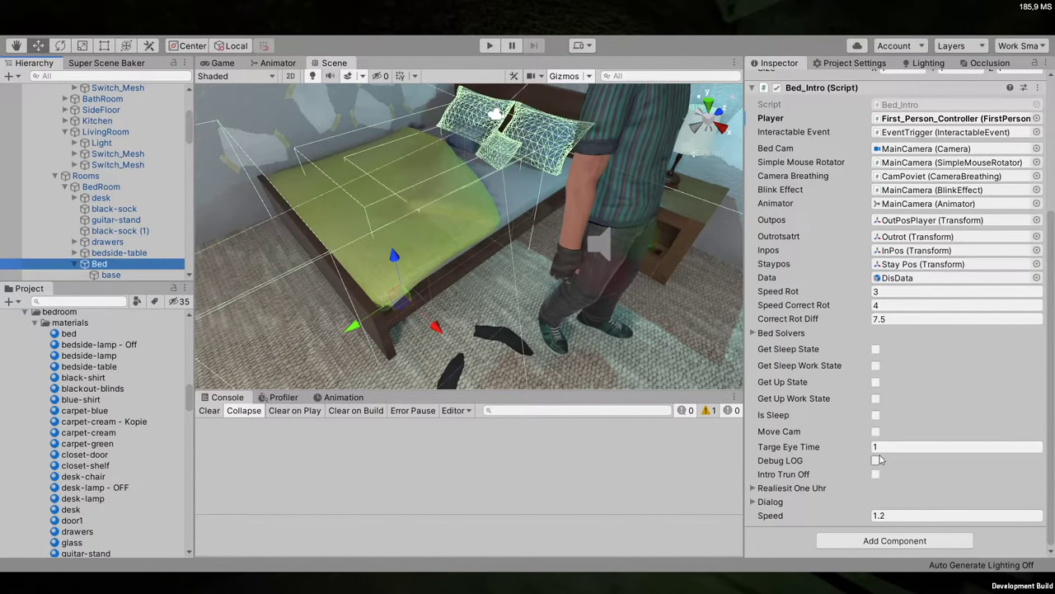
Play the game to test the scene, then pause and stop play mode
{"action": "left_click", "coordinate": [484, 46]}
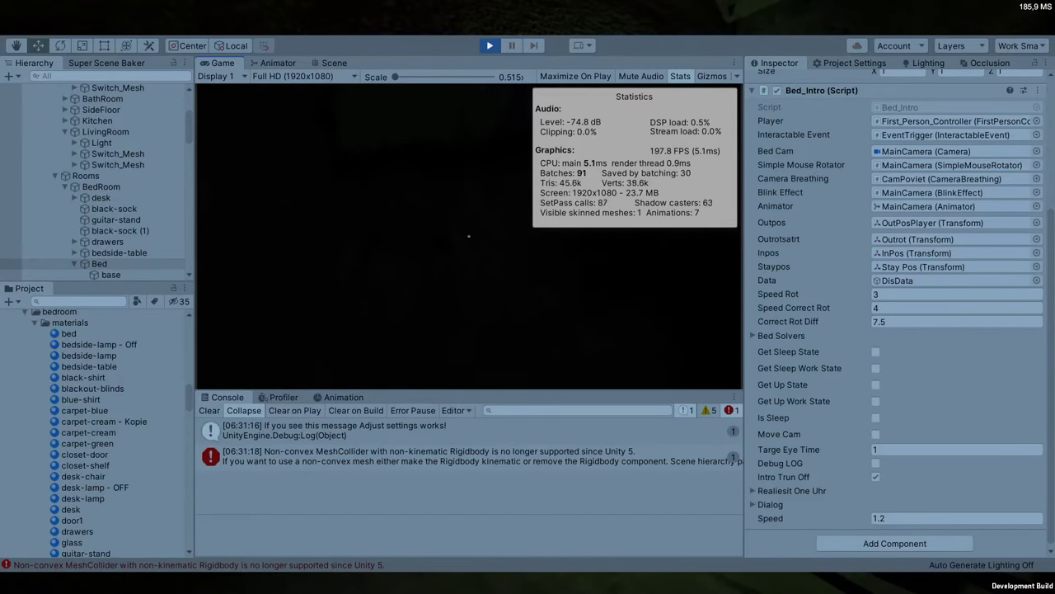
{"action": "key", "text": "Escape"}
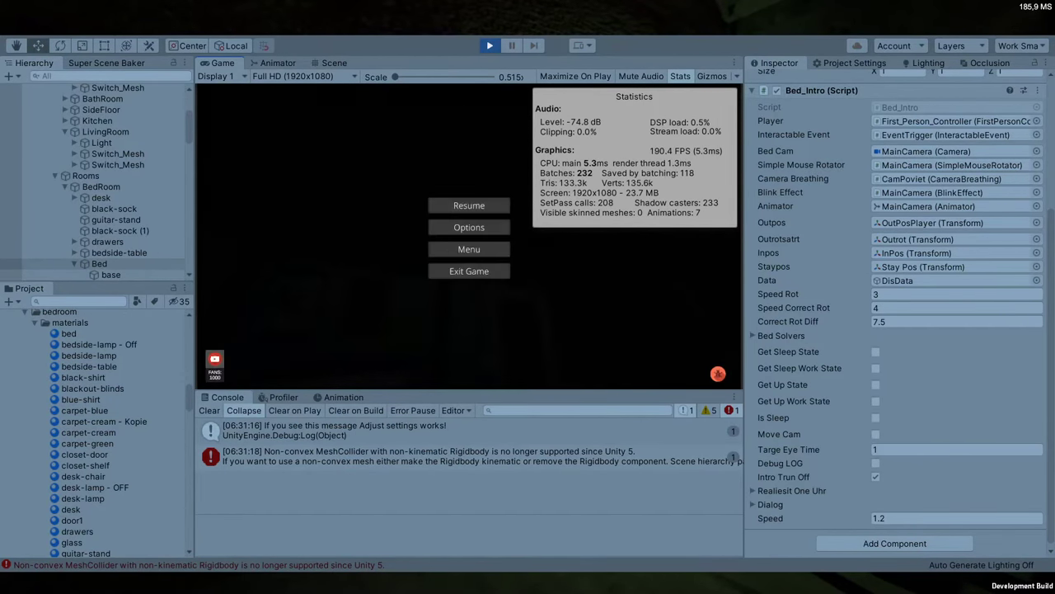
{"action": "left_click", "coordinate": [492, 45]}
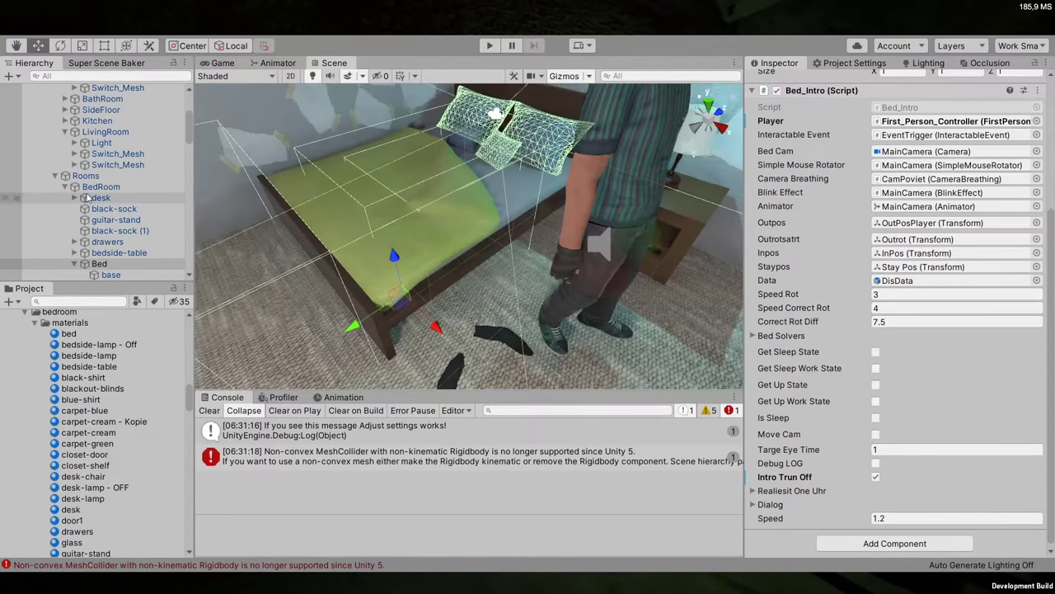
Make the bedside-lamp's Mesh Collider convex, clear the Console, and play again
{"action": "scroll", "coordinate": [88, 197], "scroll_direction": "down", "scroll_amount": 15}
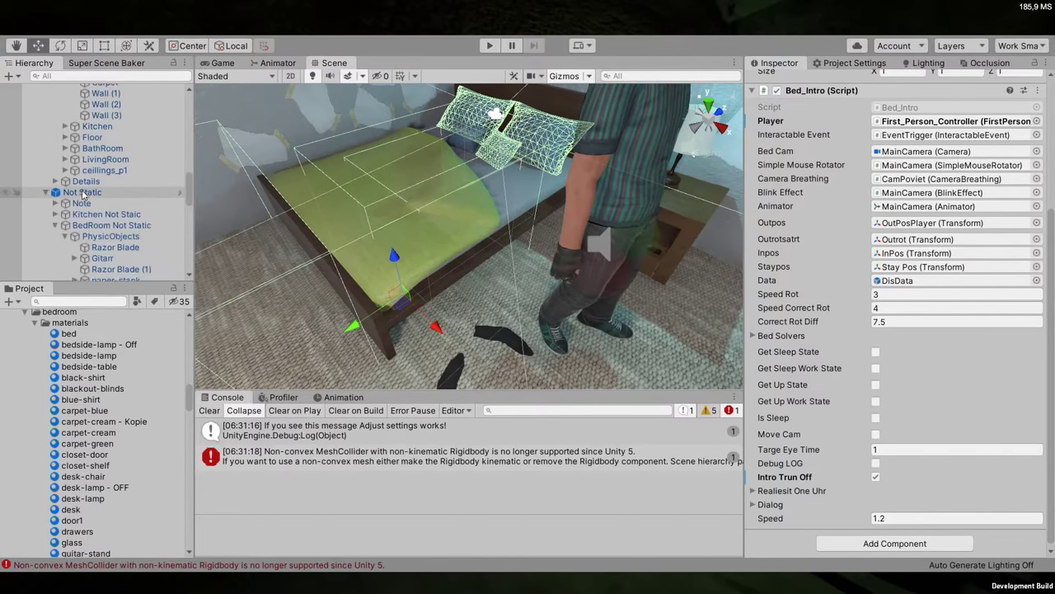
{"action": "scroll", "coordinate": [87, 189], "scroll_direction": "down", "scroll_amount": 5}
{"action": "left_click", "coordinate": [116, 170]}
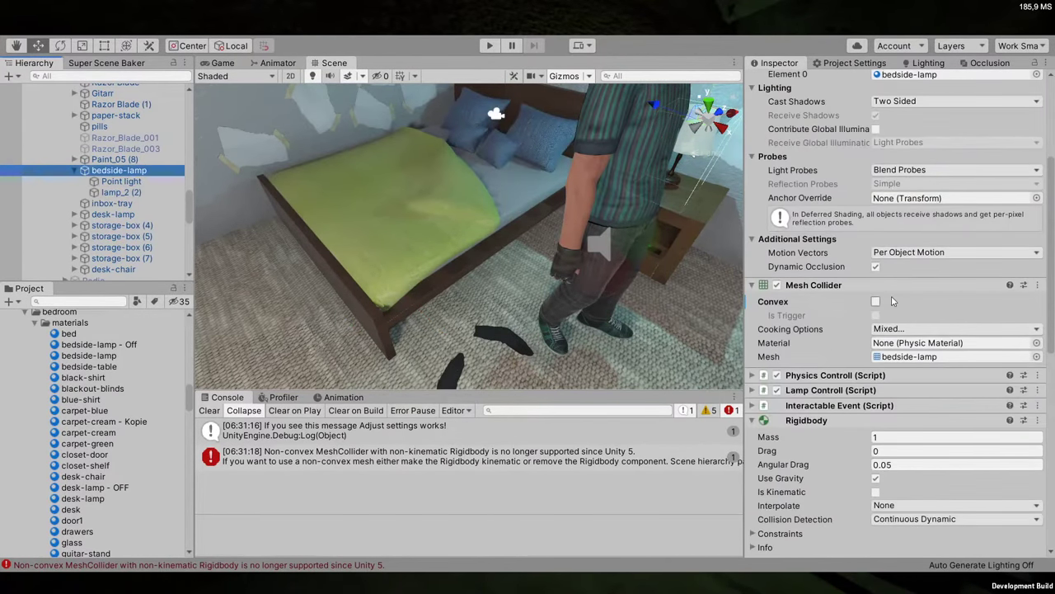
{"action": "left_click", "coordinate": [875, 302]}
{"action": "left_click", "coordinate": [210, 410]}
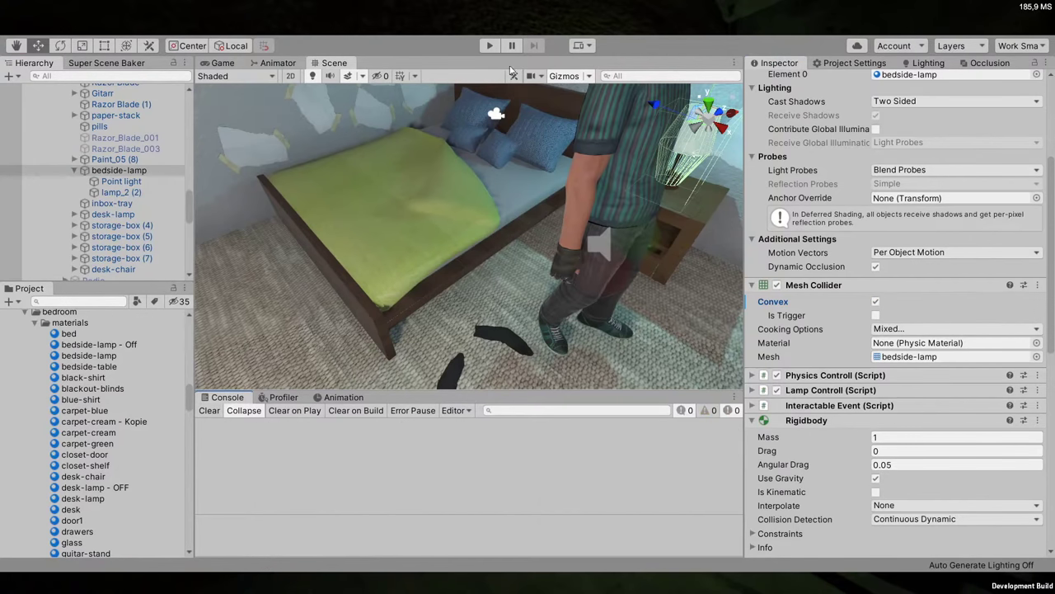
{"action": "left_click", "coordinate": [490, 46]}
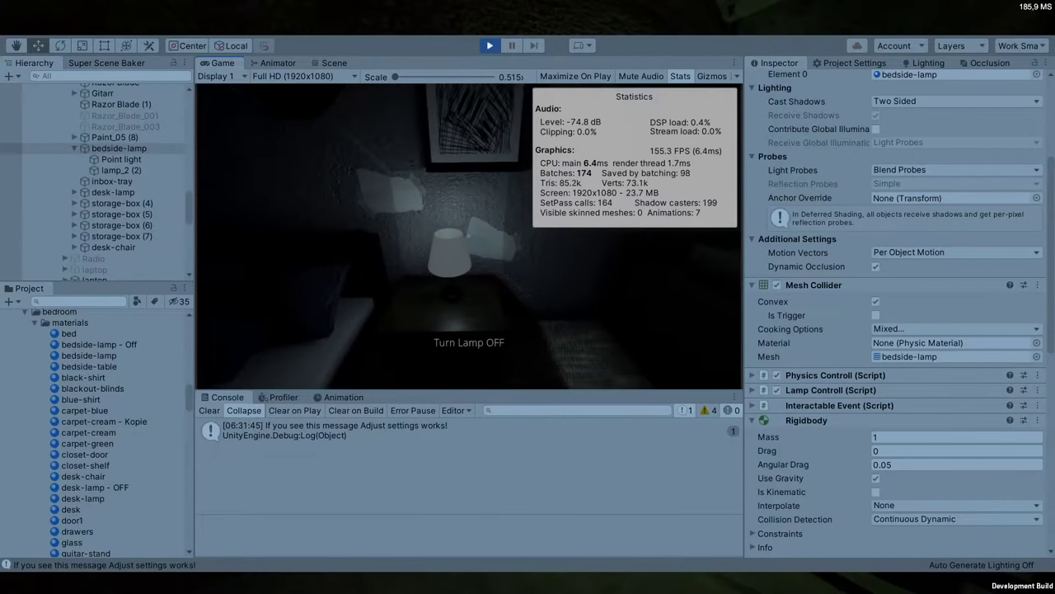
Switch the lamp off, then reset the game settings to defaults from the pause menu's Options
{"action": "key", "text": "e"}
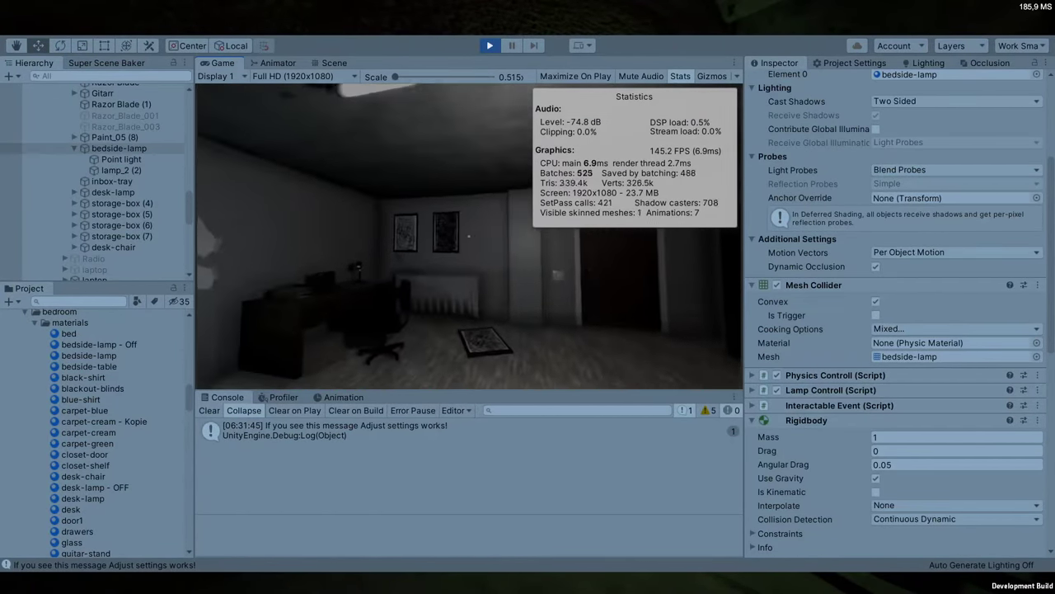
{"action": "key", "text": "Escape"}
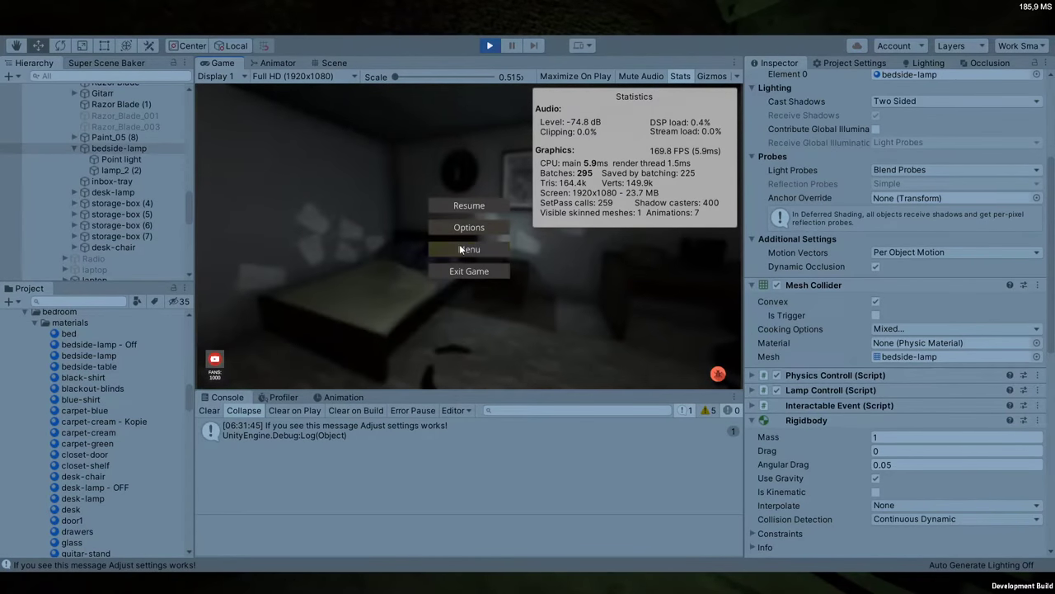
{"action": "left_click", "coordinate": [487, 229]}
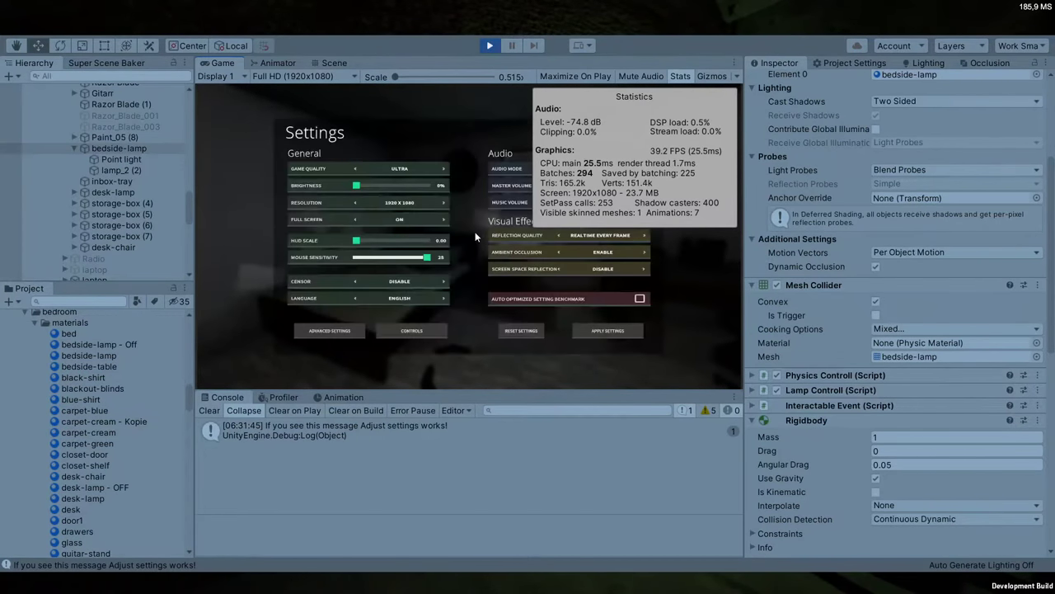
{"action": "left_click", "coordinate": [523, 331]}
{"action": "left_click", "coordinate": [418, 257]}
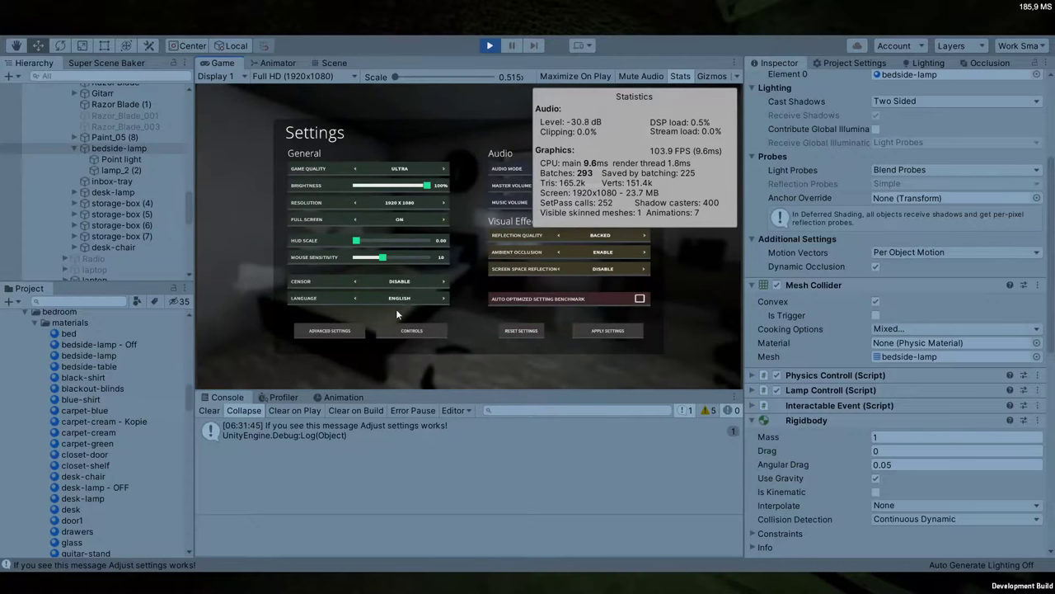
{"action": "left_click", "coordinate": [681, 76]}
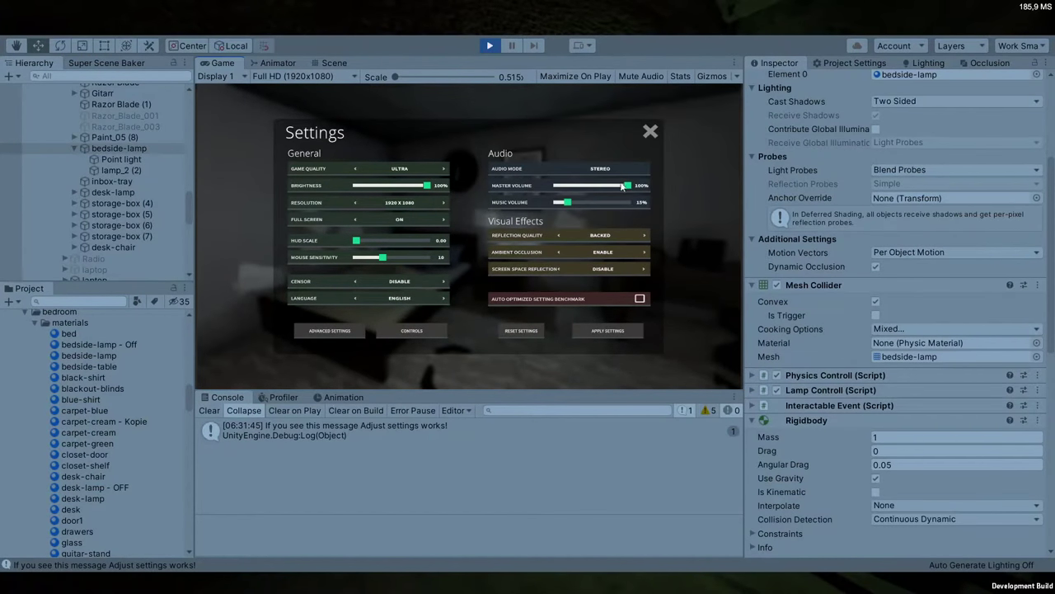
Set Reflection Quality to Realtime On Awake, apply it, and close the settings screen
{"action": "left_click", "coordinate": [646, 236]}
{"action": "left_click", "coordinate": [607, 331]}
{"action": "left_click", "coordinate": [330, 331]}
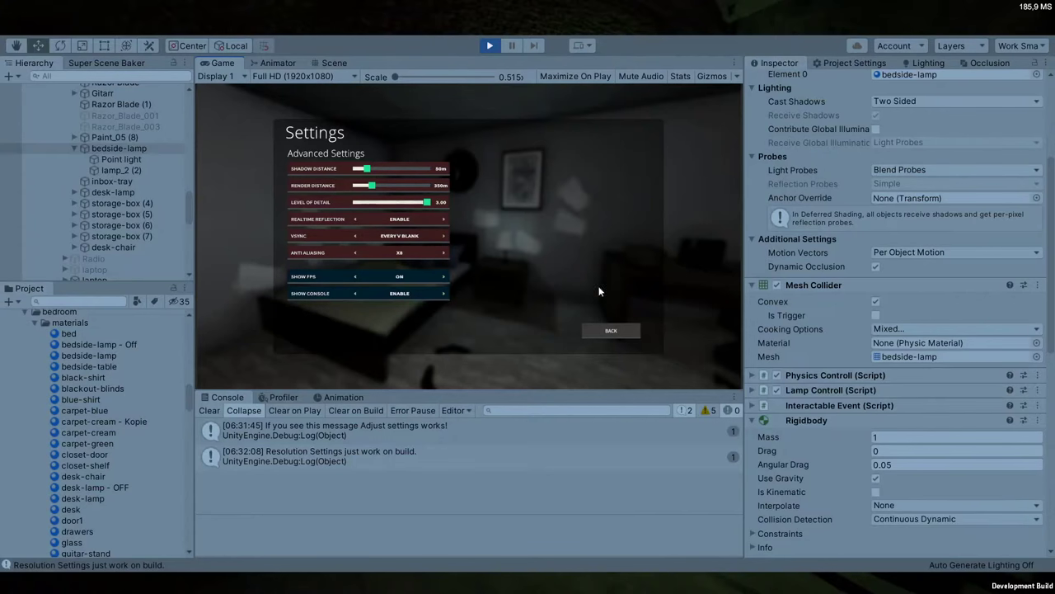
{"action": "left_click", "coordinate": [615, 330]}
{"action": "left_click", "coordinate": [599, 330]}
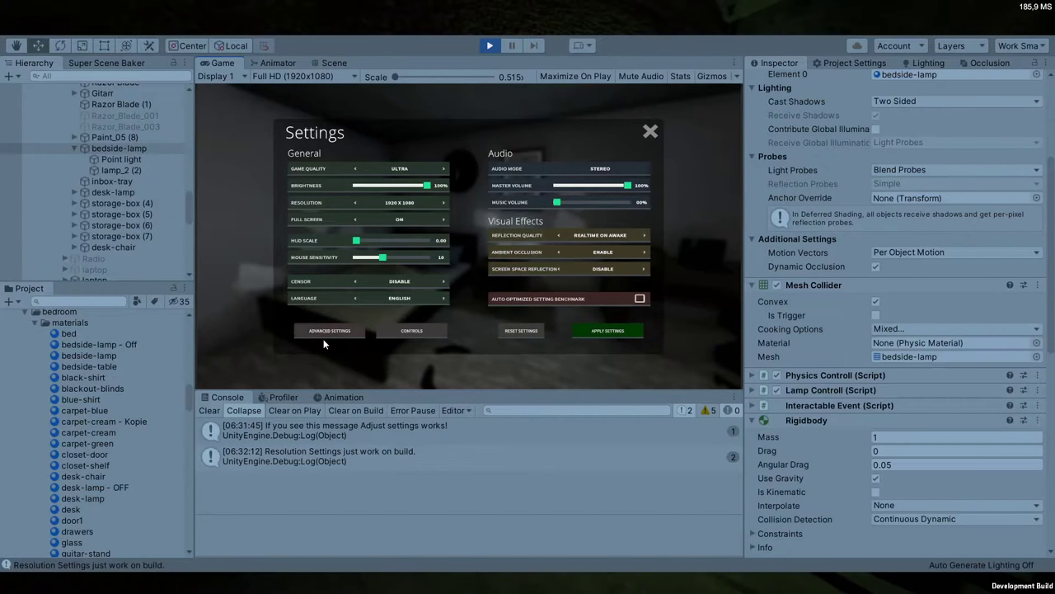
{"action": "left_click", "coordinate": [361, 329]}
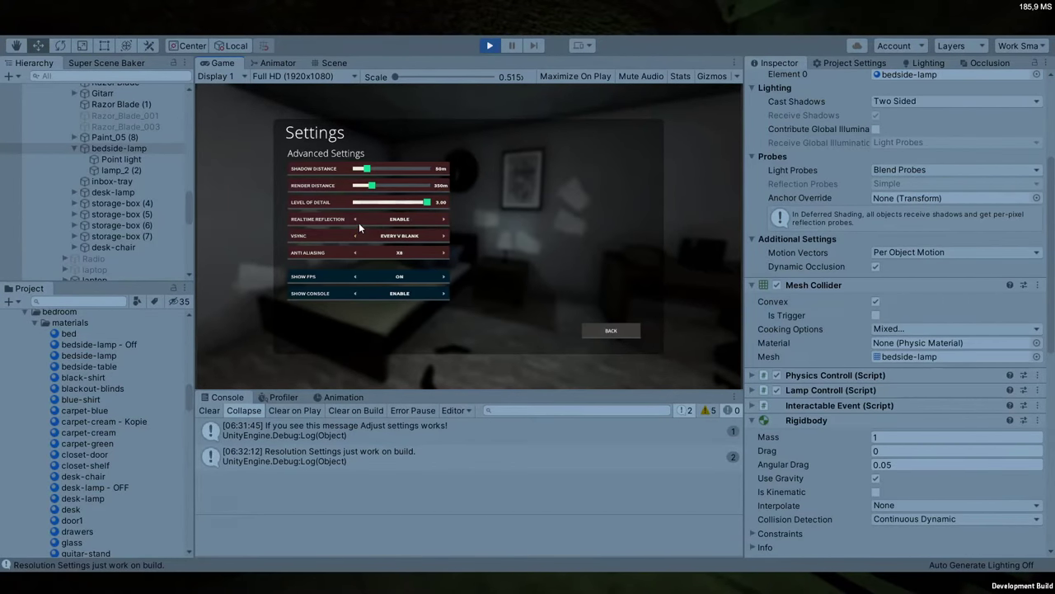
{"action": "left_click", "coordinate": [599, 330]}
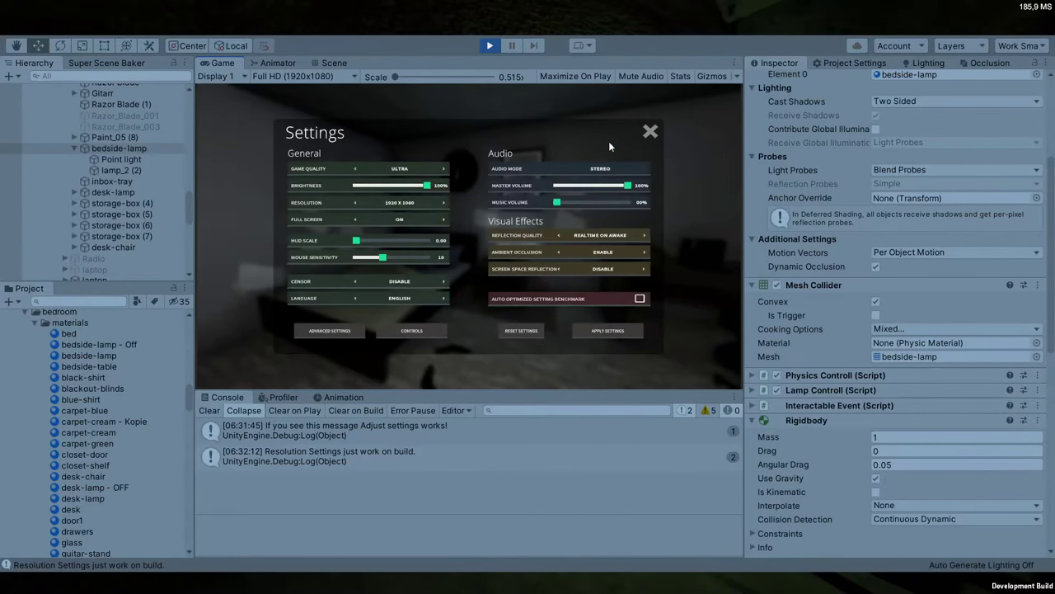
{"action": "left_click", "coordinate": [650, 132]}
Resume, walk to the bed, toggle the bedside lamp on, and select its Point light
{"action": "left_click", "coordinate": [458, 206]}
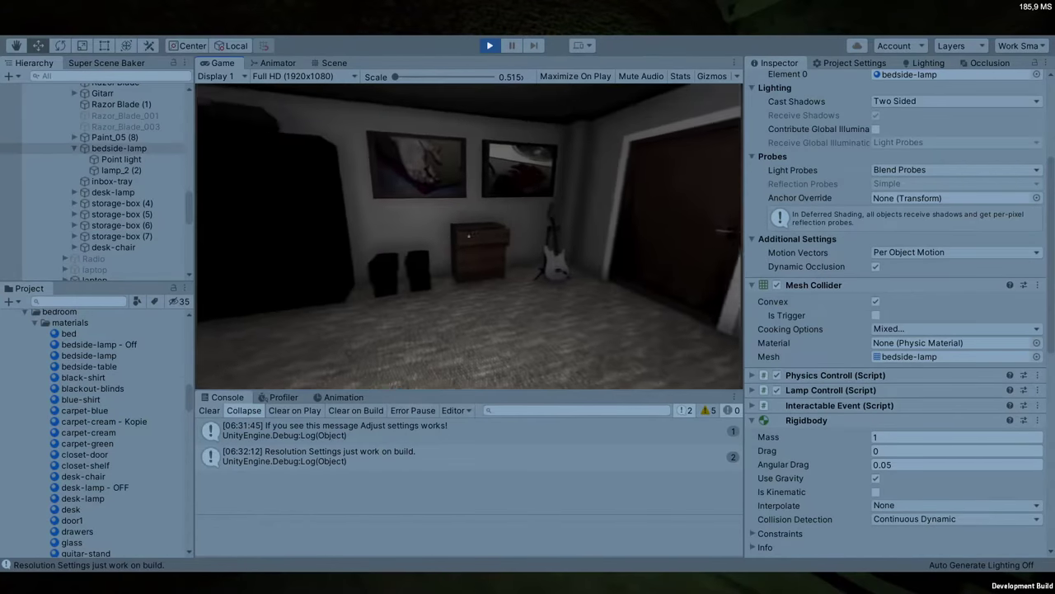
{"action": "key", "text": "w"}
{"action": "key", "text": "w"}
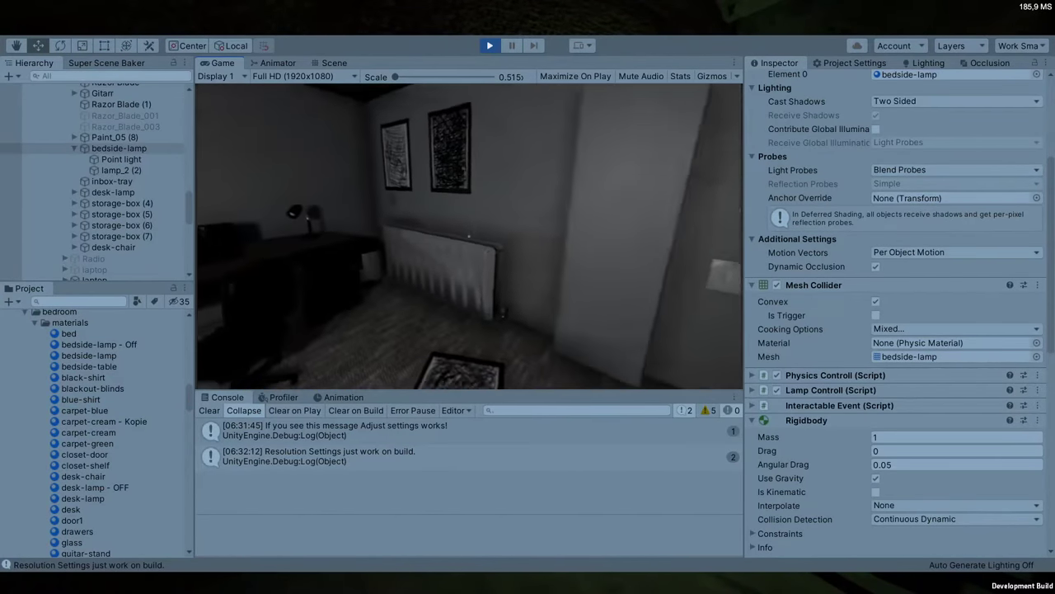
{"action": "key", "text": "w"}
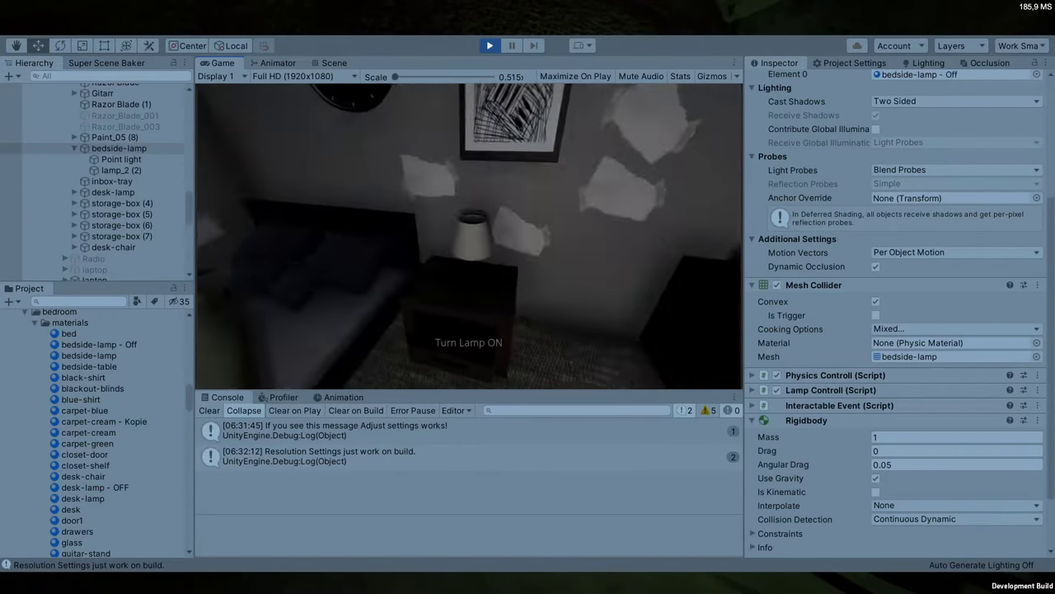
{"action": "key", "text": "e"}
{"action": "key", "text": "e"}
{"action": "key", "text": "e"}
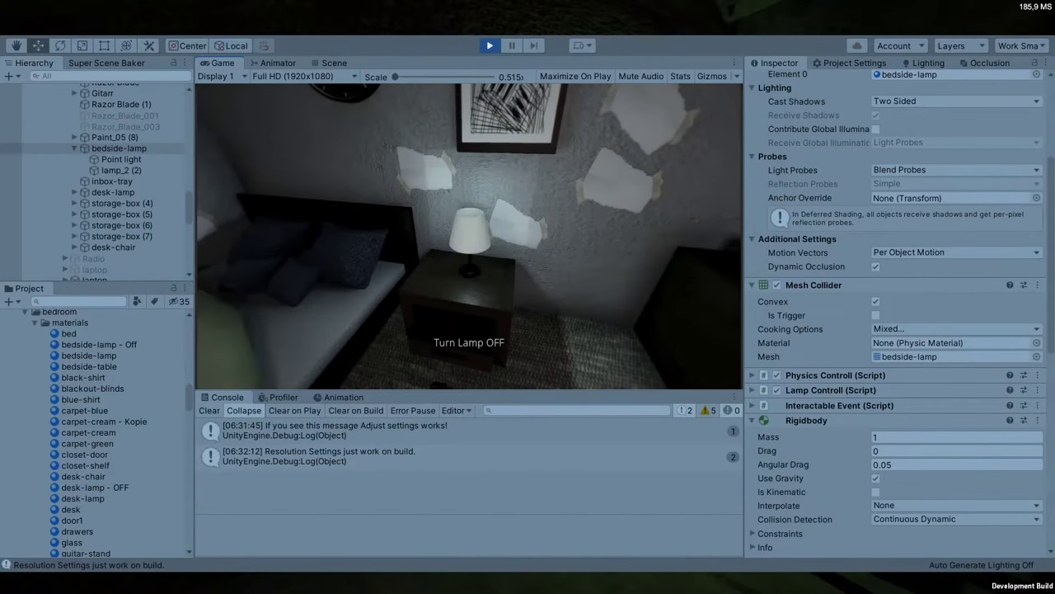
{"action": "key", "text": "e"}
{"action": "key", "text": "e"}
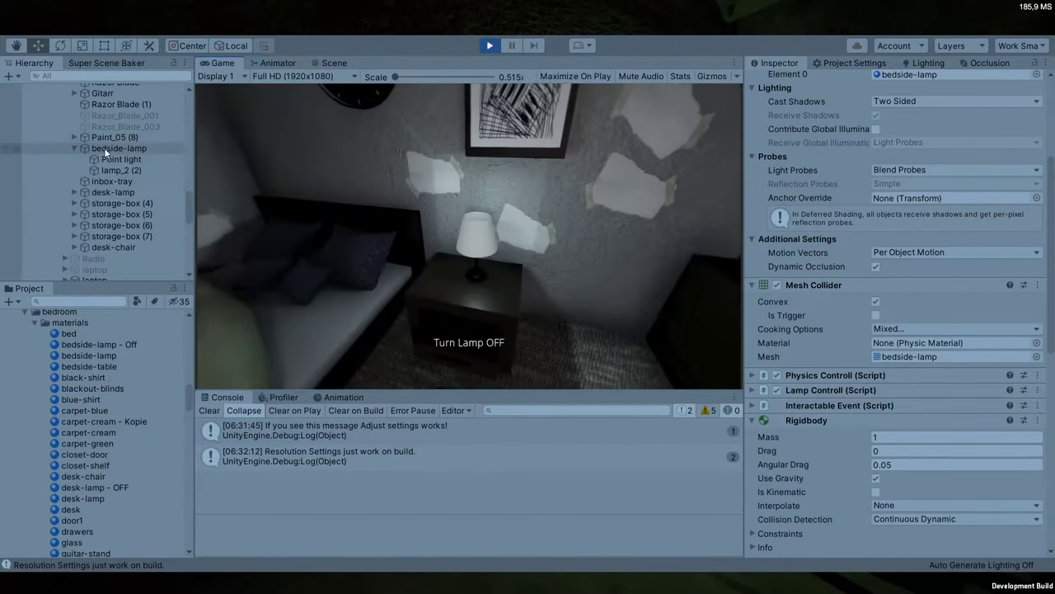
{"action": "left_click", "coordinate": [121, 159]}
Pause the game and set the Point light's shadow Bias to 0, Normal Bias 0.6, Near Plane 0.13
{"action": "left_click", "coordinate": [553, 134]}
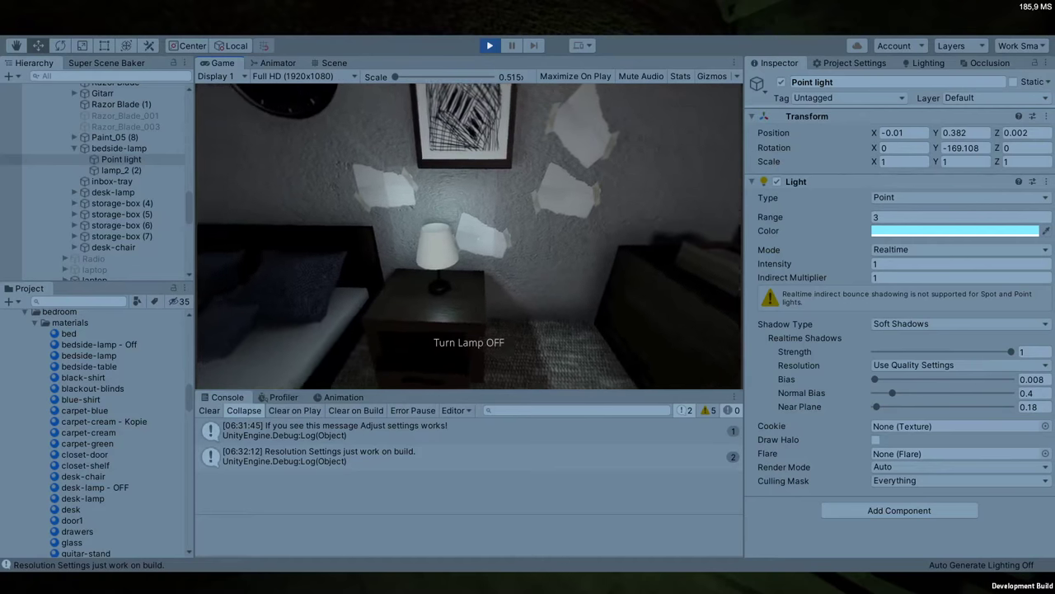
{"action": "key", "text": "Escape"}
{"action": "key", "text": "Escape"}
{"action": "key", "text": "Escape"}
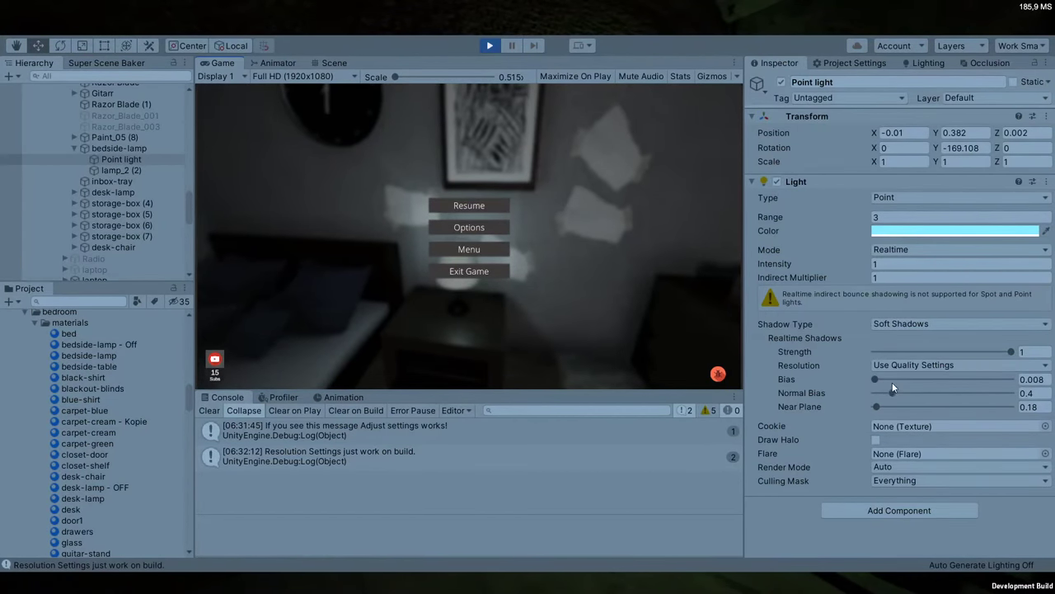
{"action": "left_click_drag", "start_coordinate": [880, 377], "coordinate": [876, 413]}
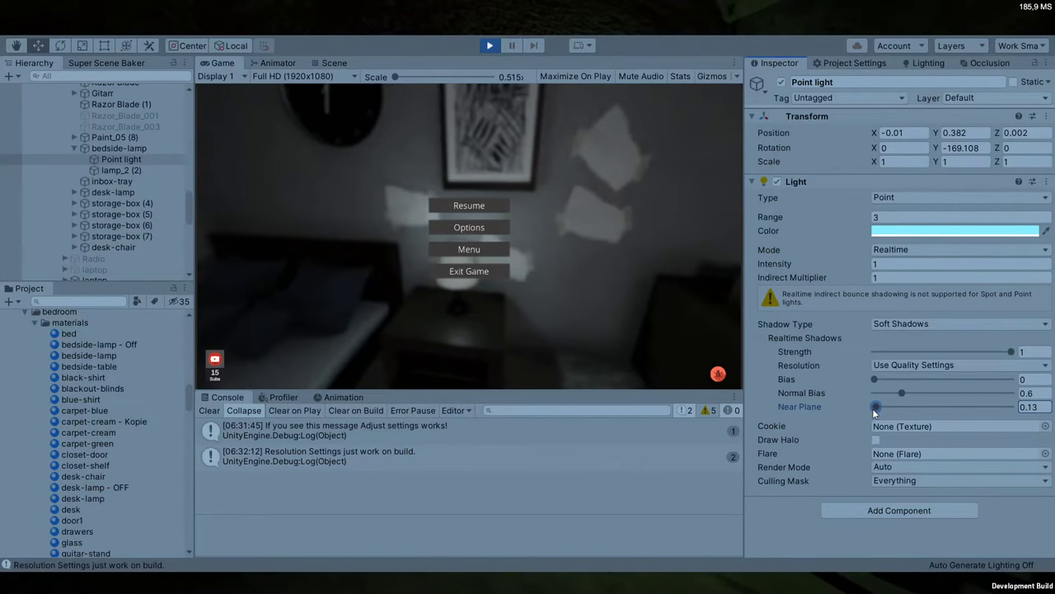
{"action": "left_click", "coordinate": [565, 217]}
{"action": "key", "text": "Escape"}
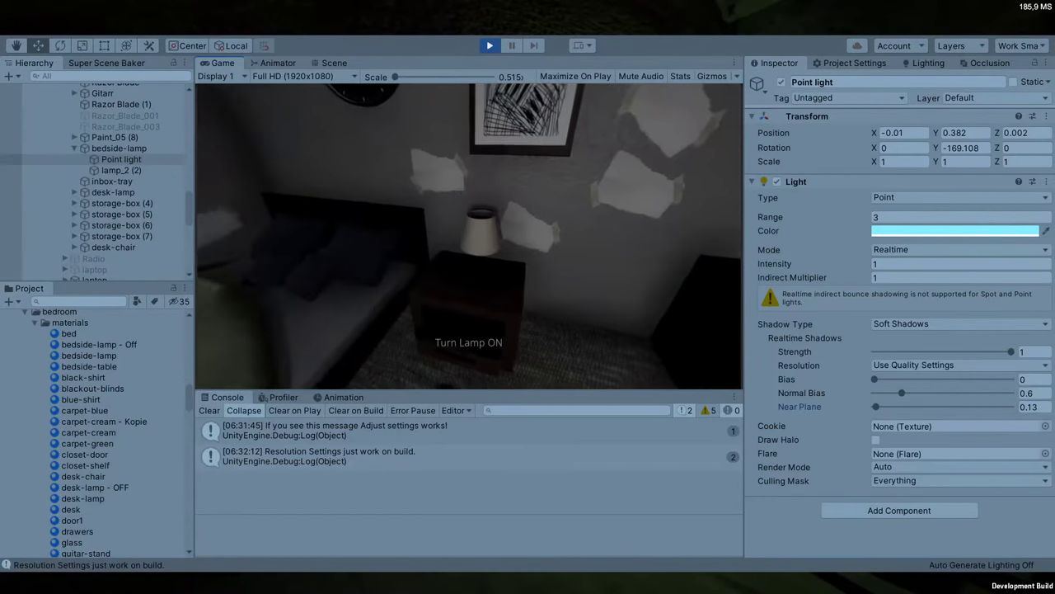
{"action": "key", "text": "Escape"}
{"action": "key", "text": "Escape"}
Frame the bedside lamp in the Scene view and lower the Point light inside the lampshade
{"action": "key", "text": "ctrl+1"}
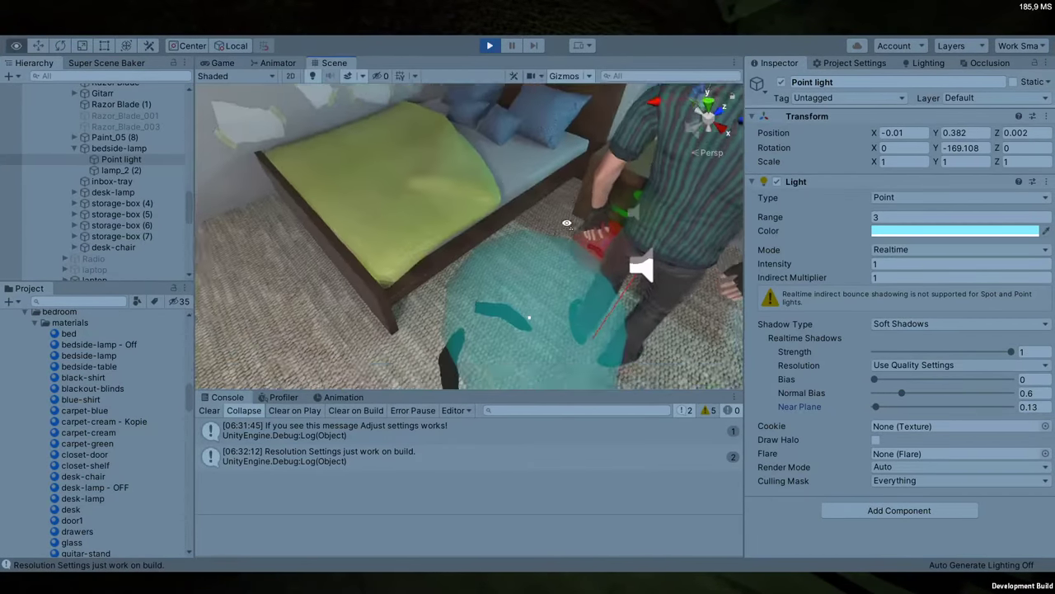
{"action": "key", "text": "f"}
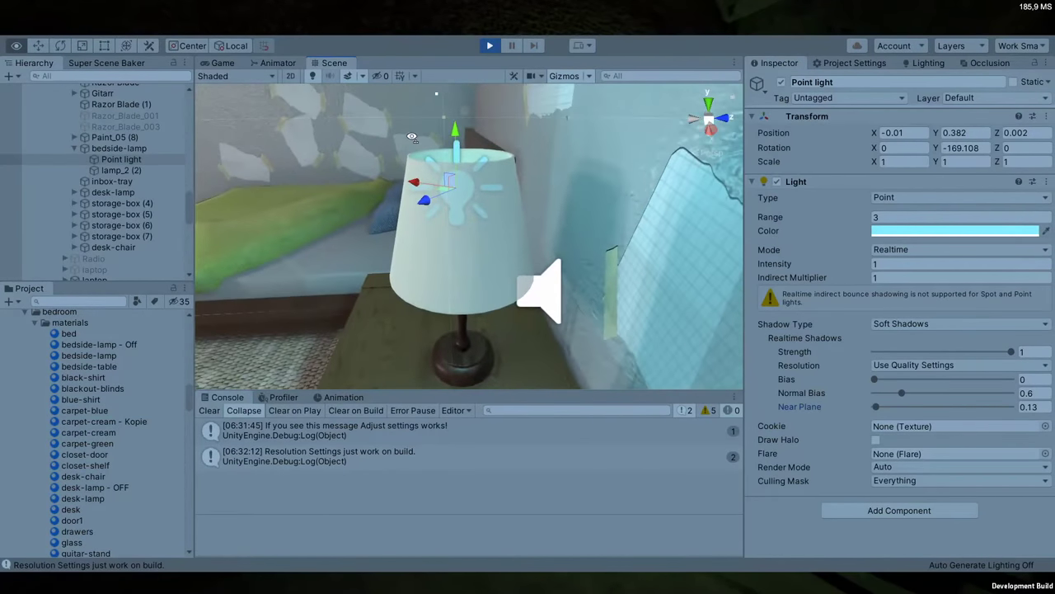
{"action": "right_click_drag", "start_coordinate": [697, 93], "coordinate": [498, 169]}
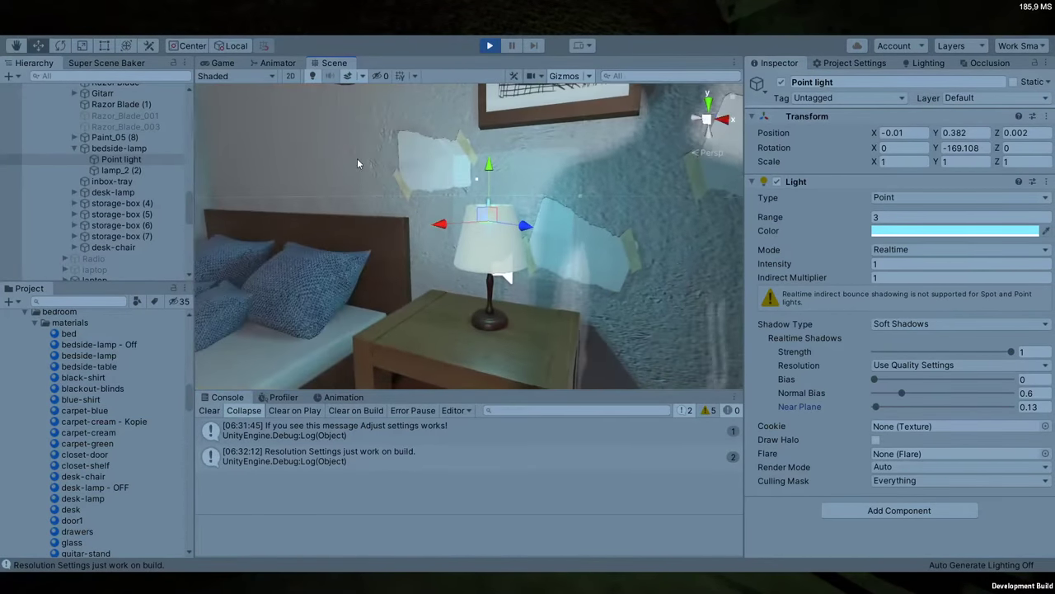
{"action": "left_click_drag", "start_coordinate": [498, 170], "coordinate": [498, 178]}
{"action": "right_click_drag", "start_coordinate": [498, 177], "coordinate": [670, 230]}
Try shadow Bias 0.15, 0.19, 0.09 and 0.14 and Strength 0.608, then stop Play mode
{"action": "left_click_drag", "start_coordinate": [876, 380], "coordinate": [892, 385]}
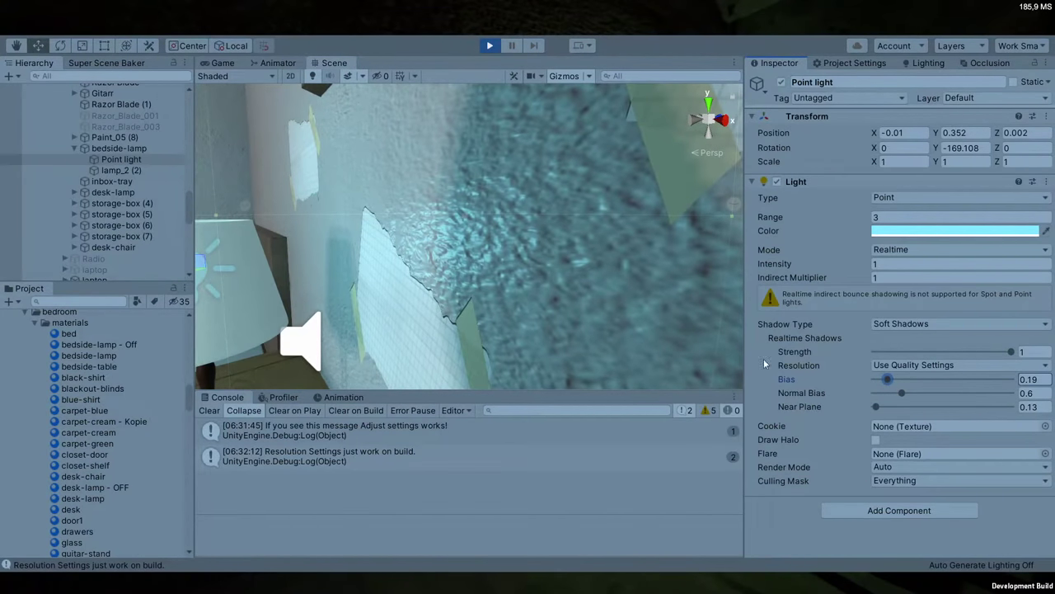
{"action": "right_click_drag", "start_coordinate": [544, 307], "coordinate": [235, 80]}
{"action": "left_click", "coordinate": [235, 65]}
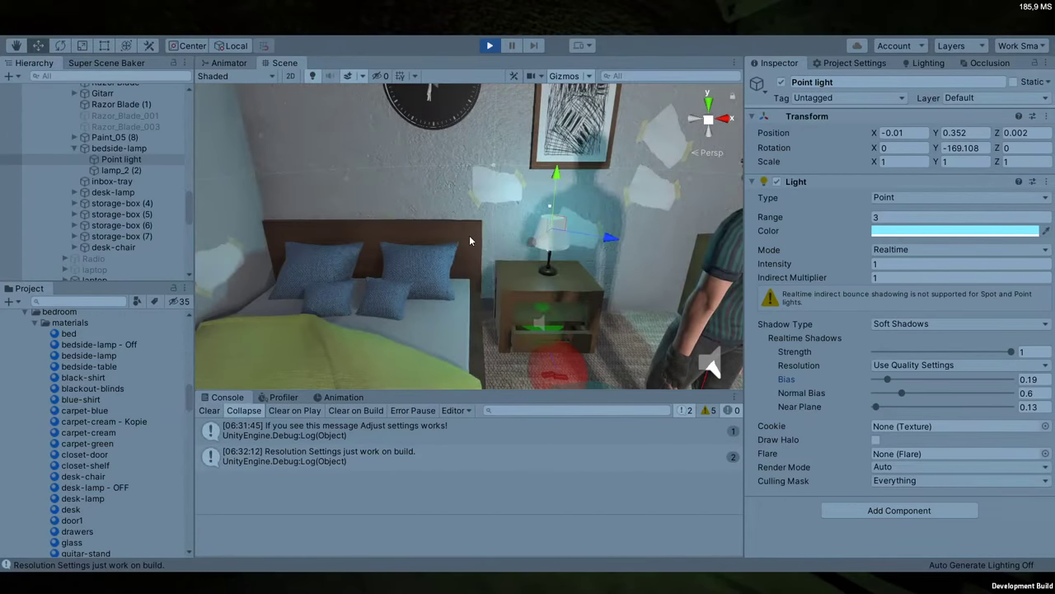
{"action": "left_click_drag", "start_coordinate": [889, 379], "coordinate": [874, 389]}
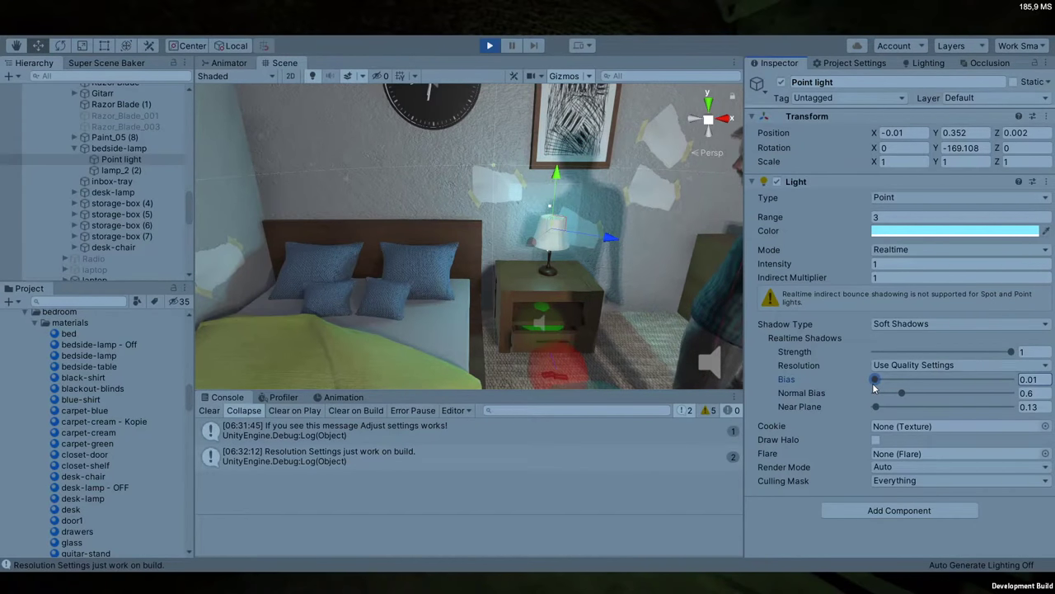
{"action": "left_click_drag", "start_coordinate": [966, 351], "coordinate": [1016, 350]}
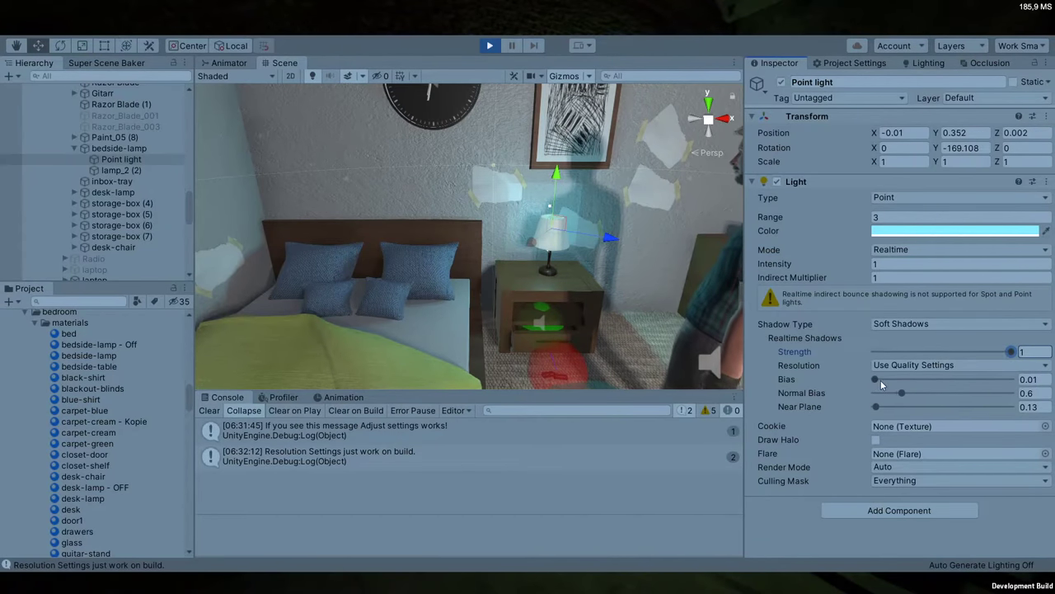
{"action": "left_click_drag", "start_coordinate": [876, 380], "coordinate": [889, 396]}
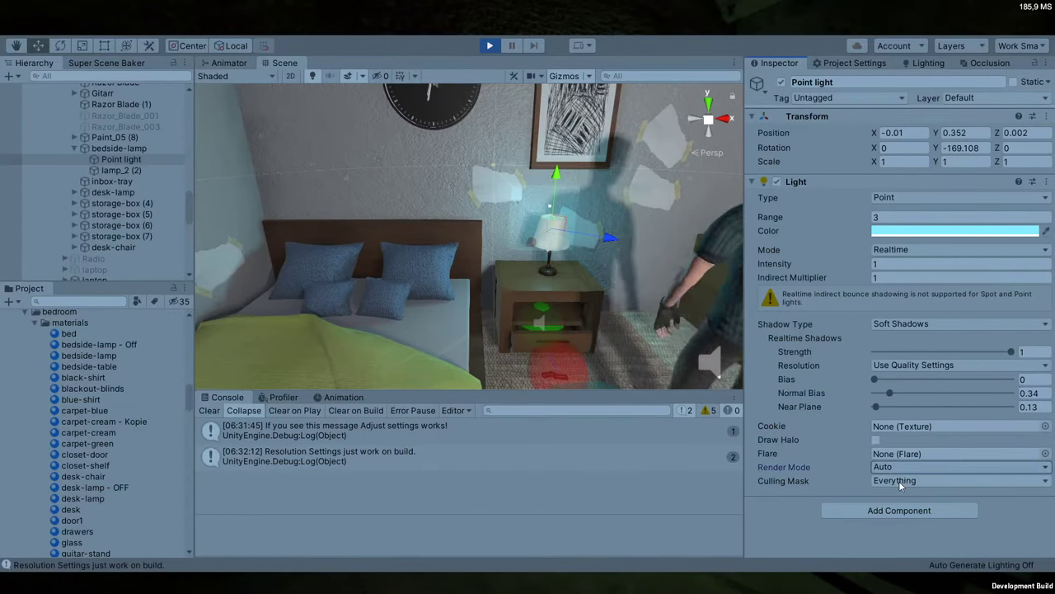
{"action": "left_click", "coordinate": [871, 541]}
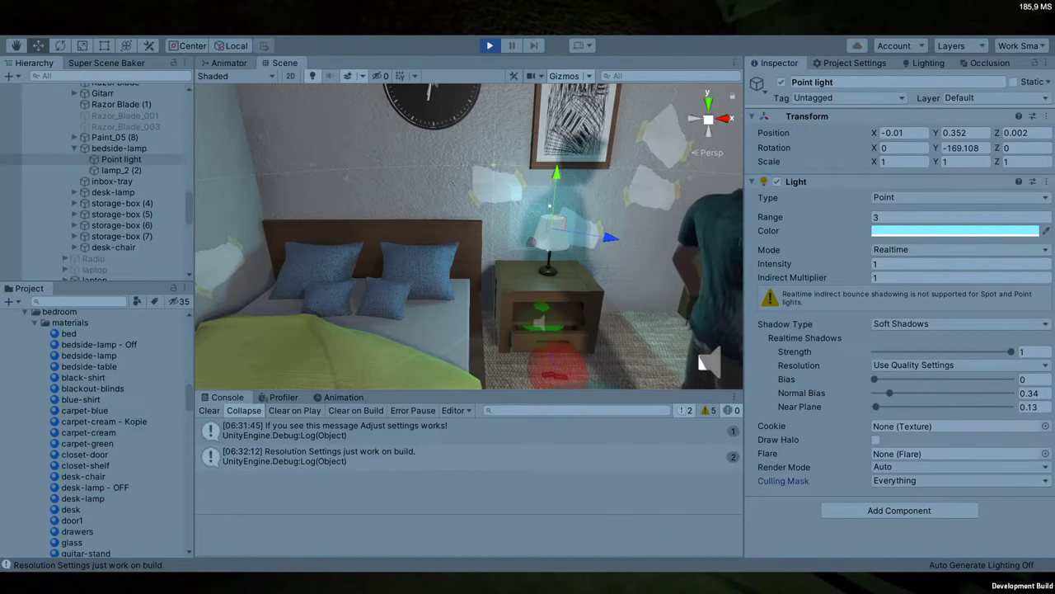
{"action": "left_click", "coordinate": [494, 46]}
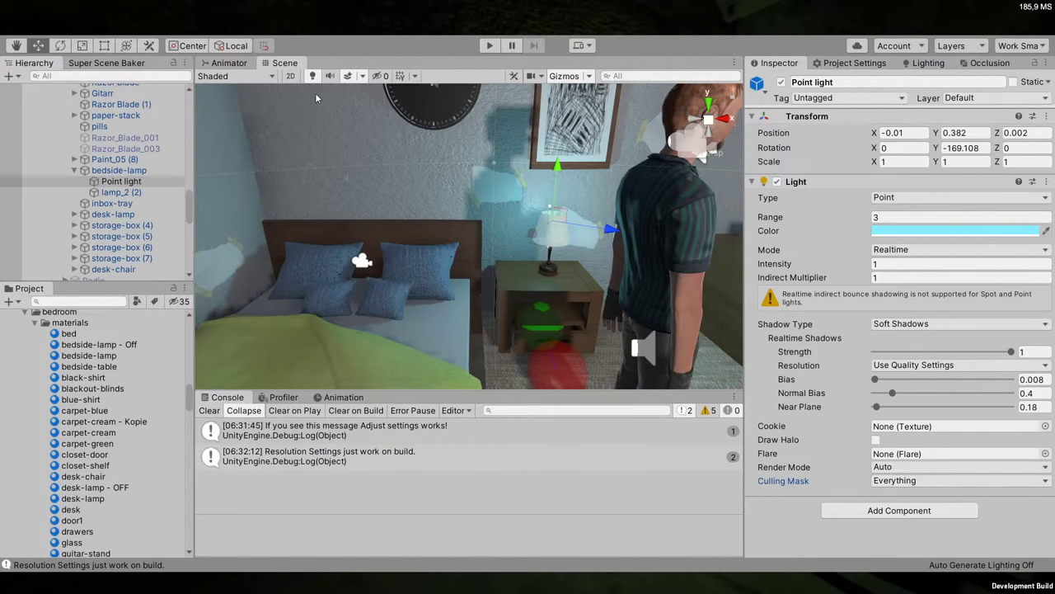
Select bedside-lamp, try Cast Shadows On and undo it, then start Play mode
{"action": "left_click", "coordinate": [223, 63]}
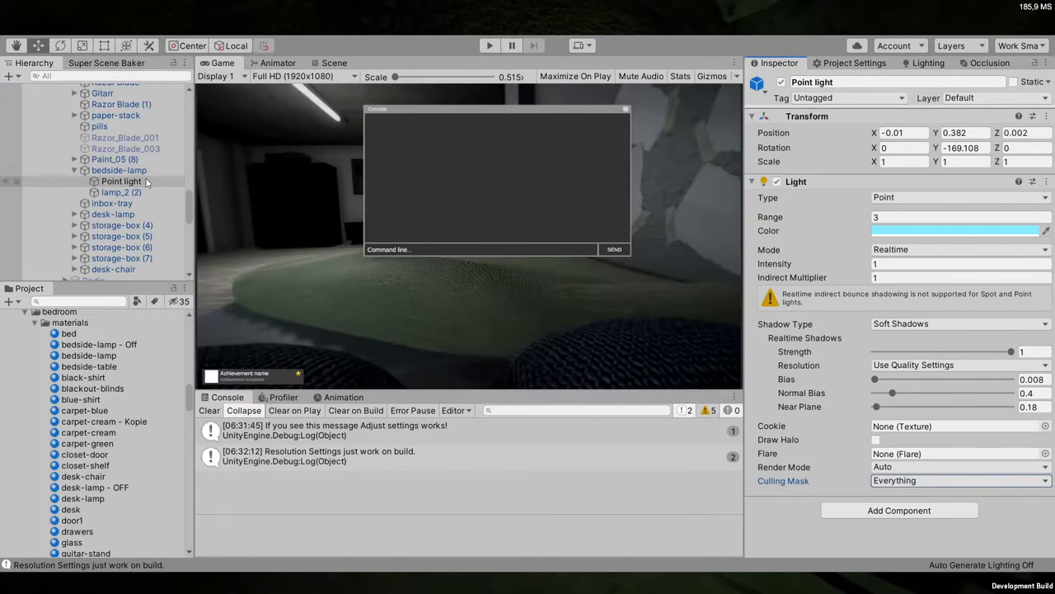
{"action": "left_click", "coordinate": [119, 170]}
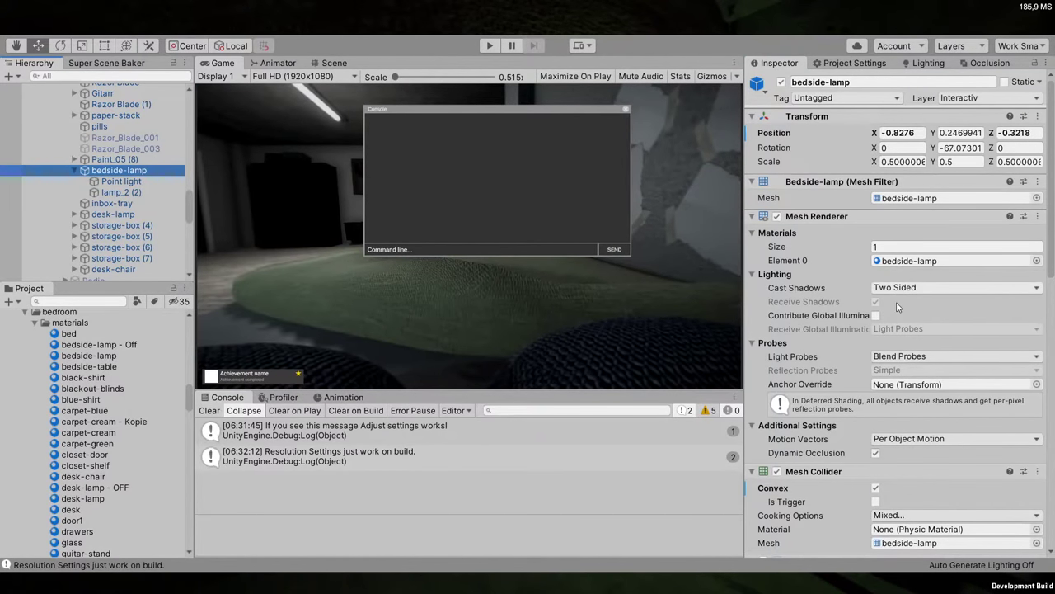
{"action": "left_click", "coordinate": [324, 64]}
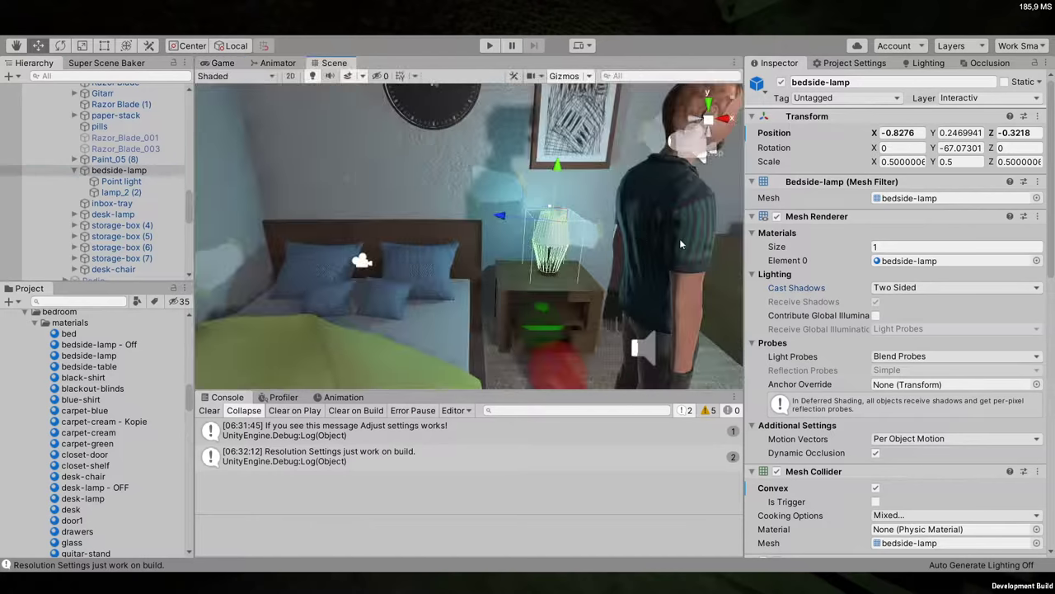
{"action": "left_click", "coordinate": [891, 324]}
{"action": "key", "text": "ctrl+z"}
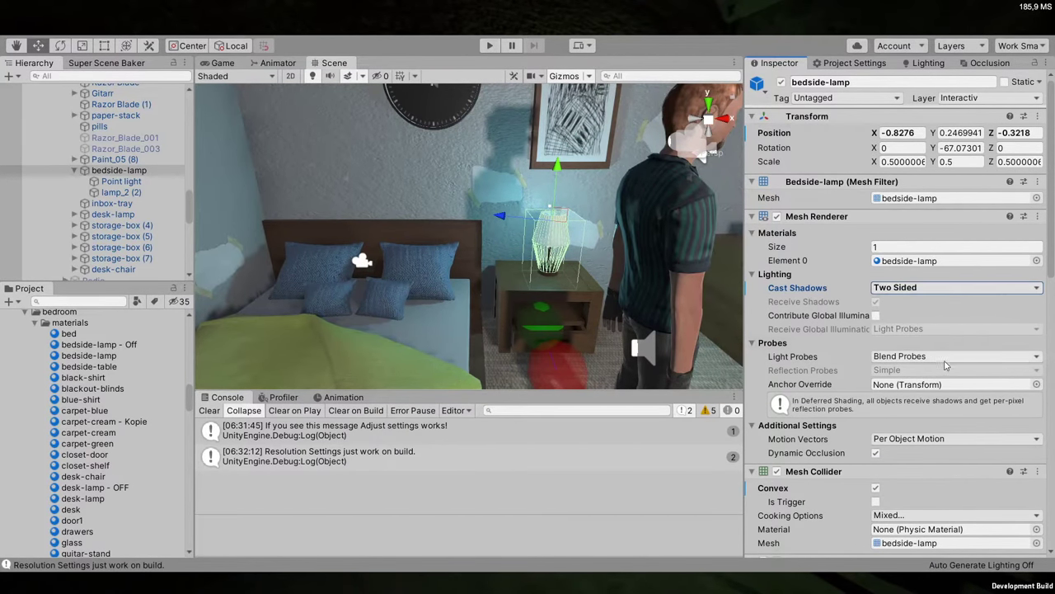
{"action": "scroll", "coordinate": [924, 347], "scroll_direction": "down", "scroll_amount": 5}
{"action": "left_click", "coordinate": [491, 47]}
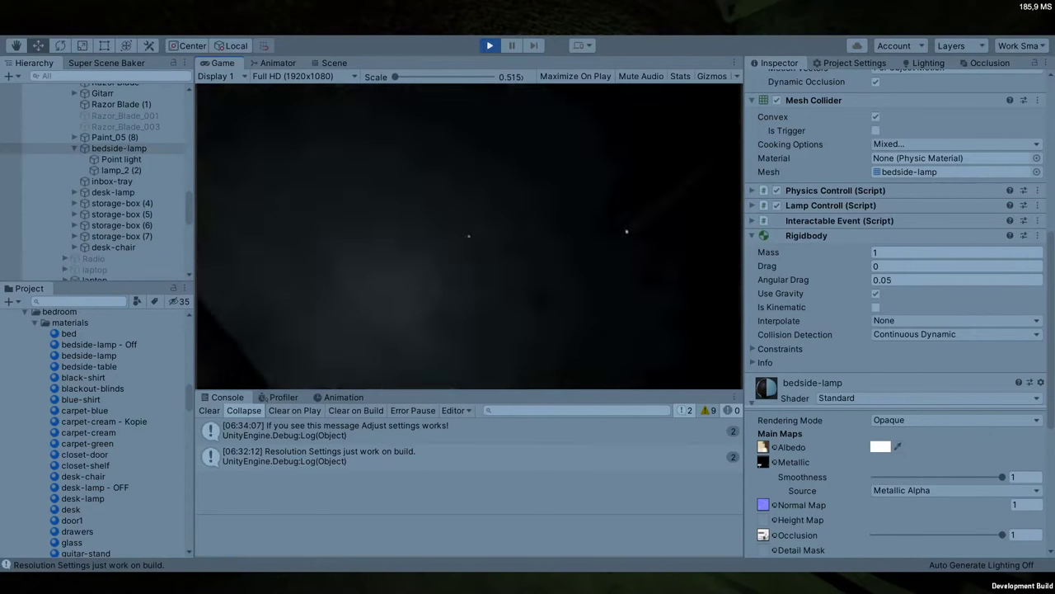
While pausing and resuming, set the lamp's Cast Shadows to On, then to Off
{"action": "key", "text": "Escape"}
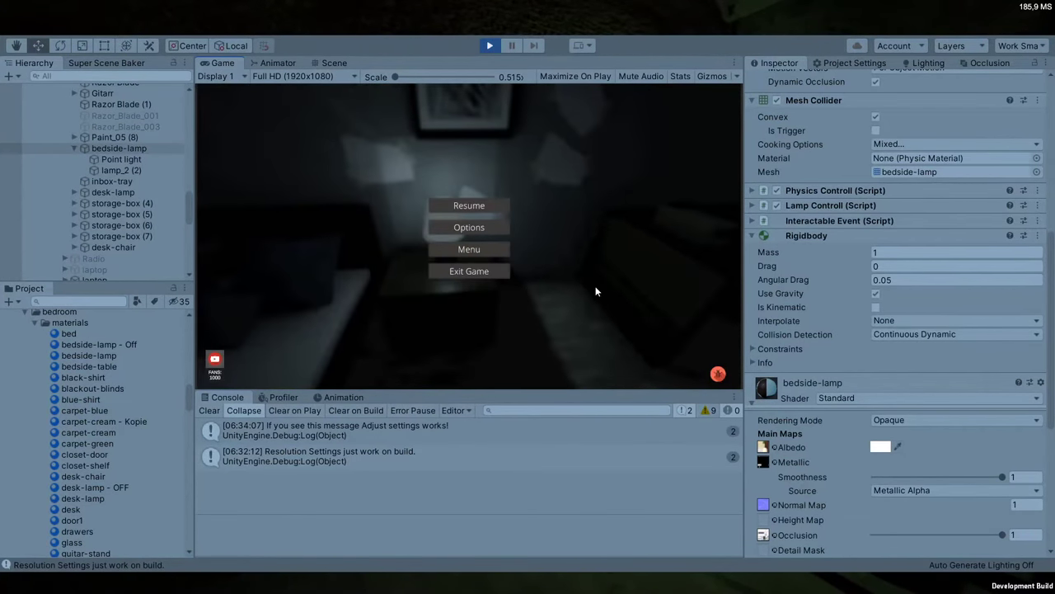
{"action": "scroll", "coordinate": [834, 225], "scroll_direction": "up", "scroll_amount": 5}
{"action": "left_click", "coordinate": [898, 197]}
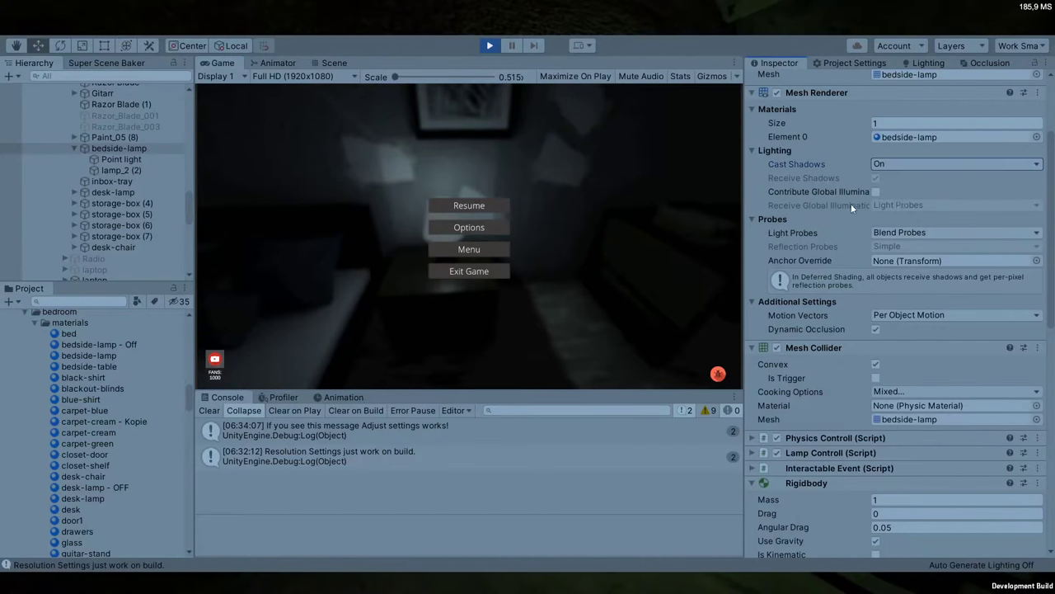
{"action": "left_click", "coordinate": [466, 206]}
{"action": "key", "text": "Escape"}
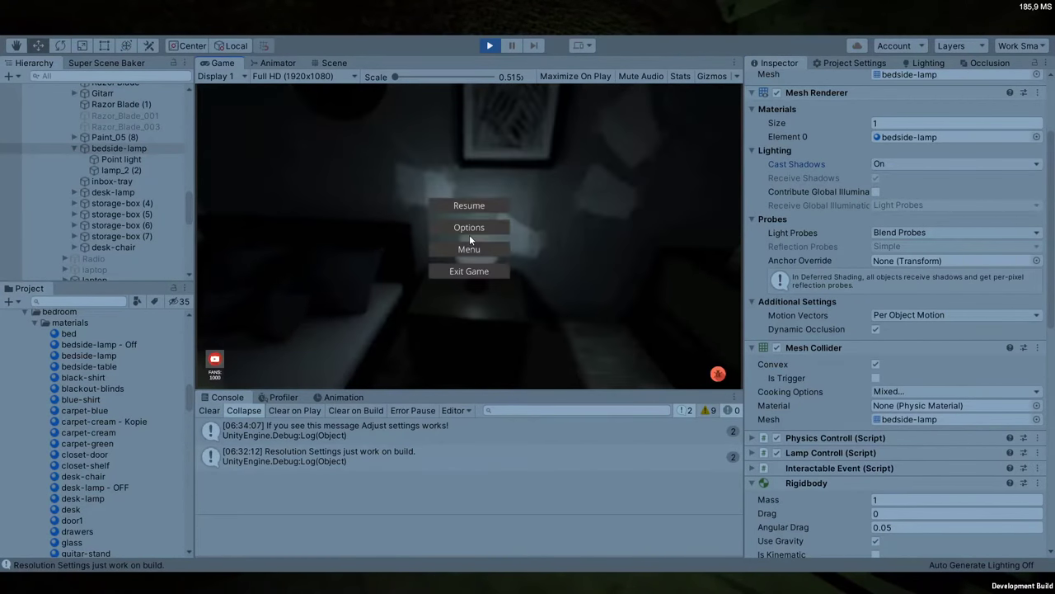
{"action": "left_click", "coordinate": [888, 169]}
{"action": "left_click", "coordinate": [889, 179]}
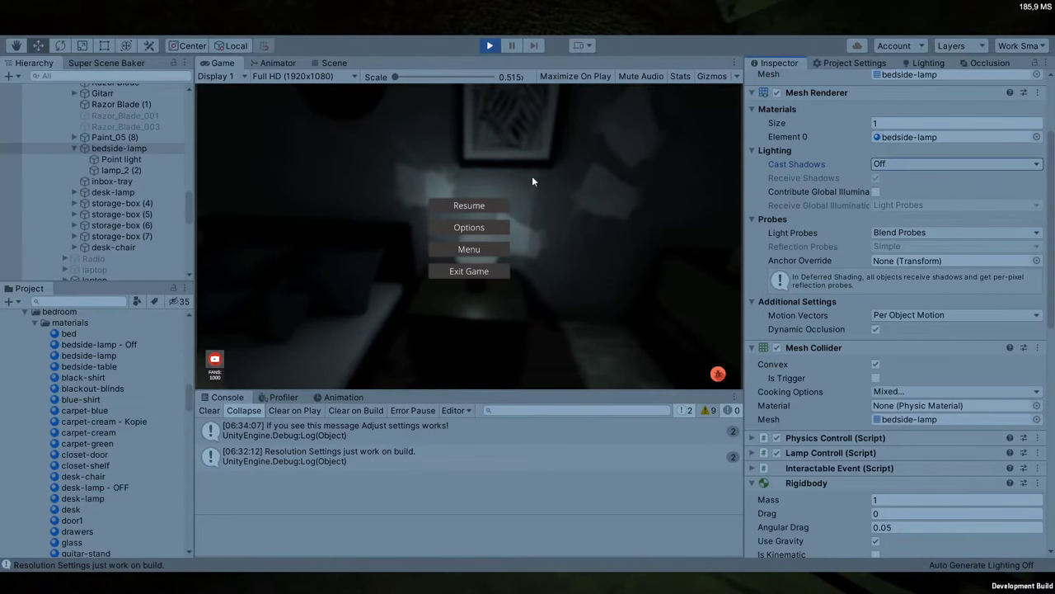
{"action": "left_click", "coordinate": [441, 205]}
{"action": "key", "text": "Escape"}
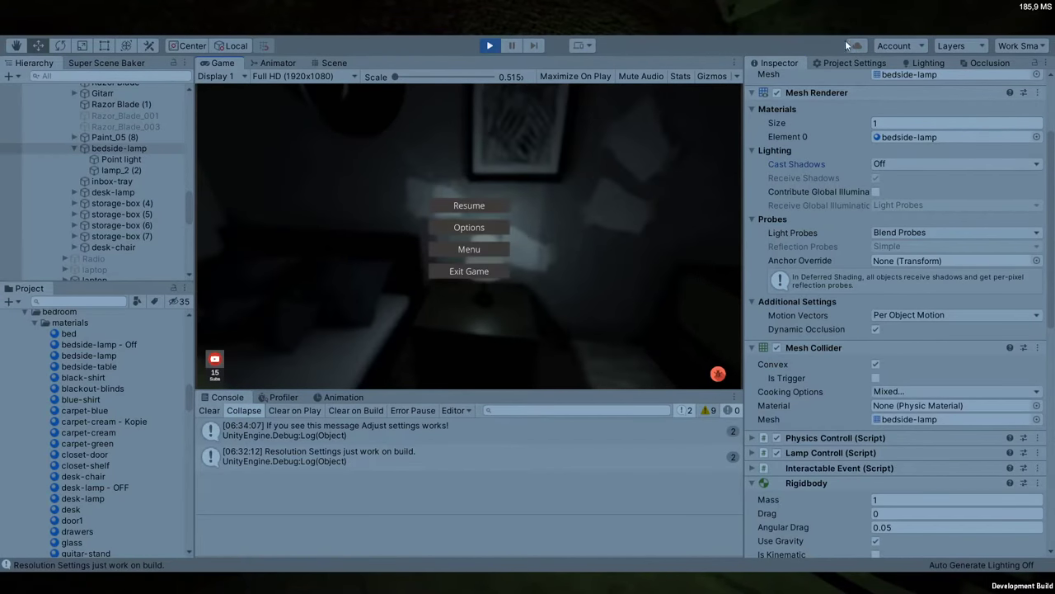
{"action": "key", "text": "Escape"}
Hide the mesh renderer, set Cast Shadows to Two Sided, re-enable it, and select the Point light
{"action": "left_click", "coordinate": [776, 92]}
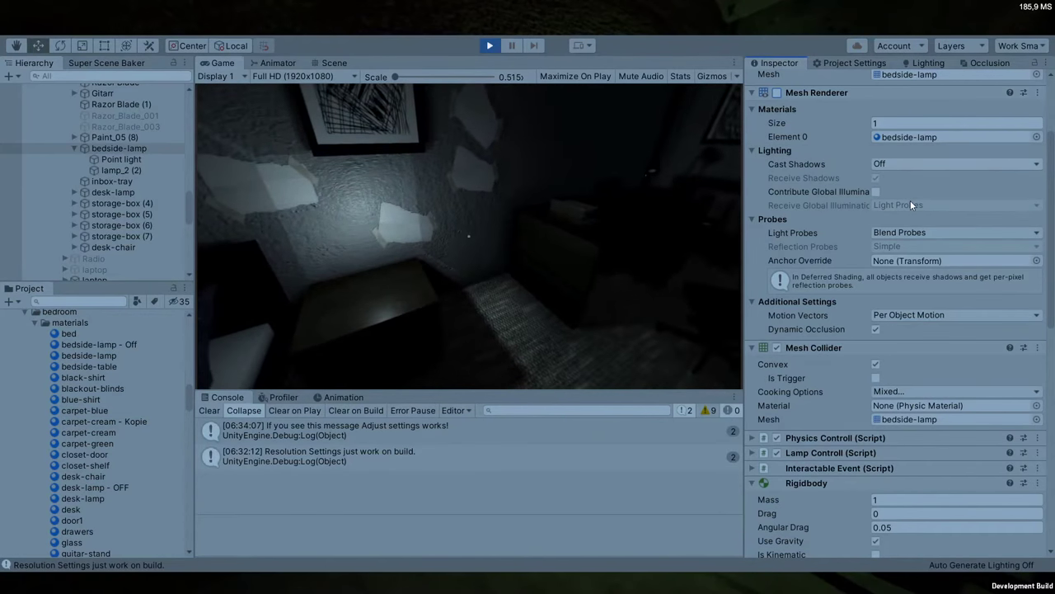
{"action": "left_click", "coordinate": [911, 163]}
{"action": "left_click", "coordinate": [910, 207]}
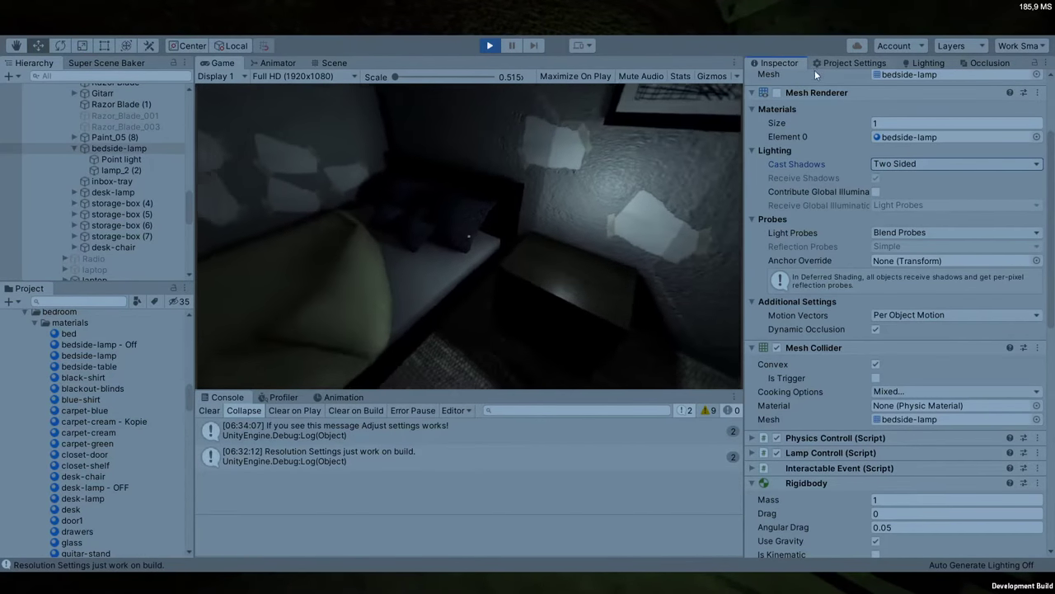
{"action": "left_click", "coordinate": [776, 93]}
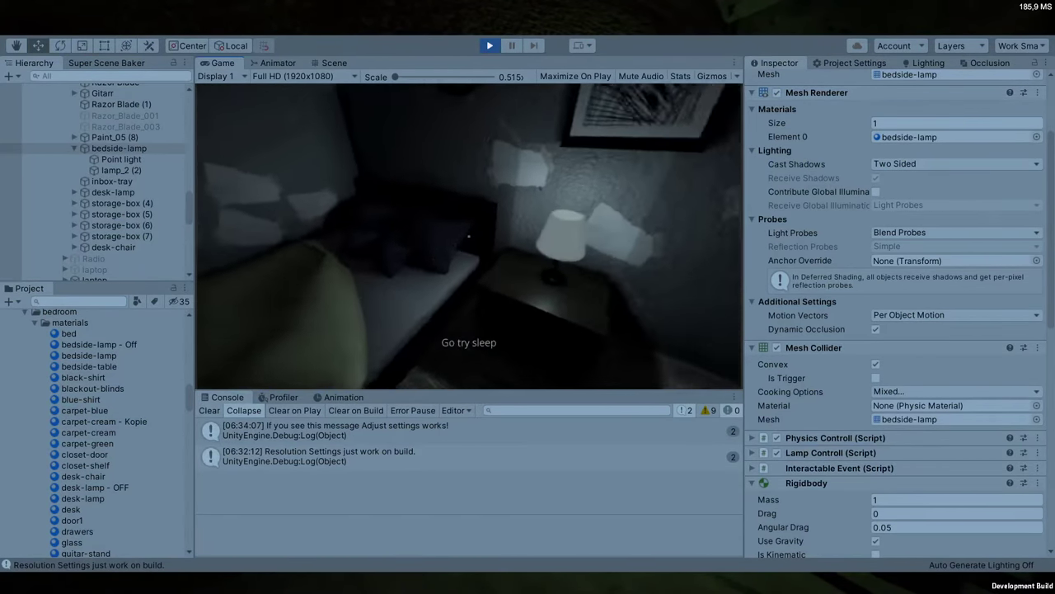
{"action": "key", "text": "Escape"}
{"action": "left_click", "coordinate": [116, 159]}
Reset the Point light's Light component, set Range to 3, and paste back its cyan colour
{"action": "left_click", "coordinate": [119, 169]}
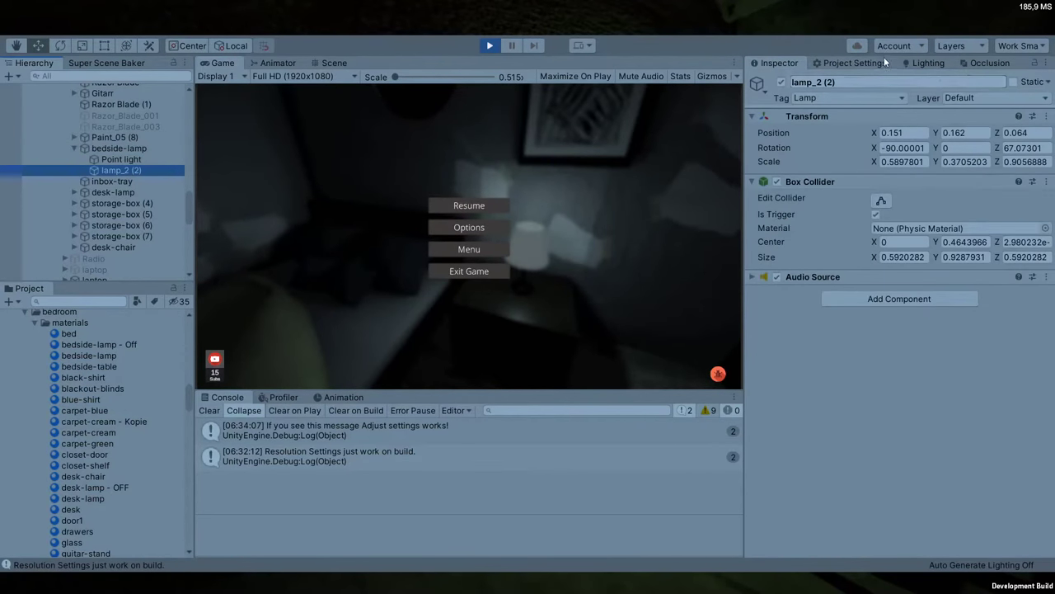
{"action": "left_click", "coordinate": [132, 160]}
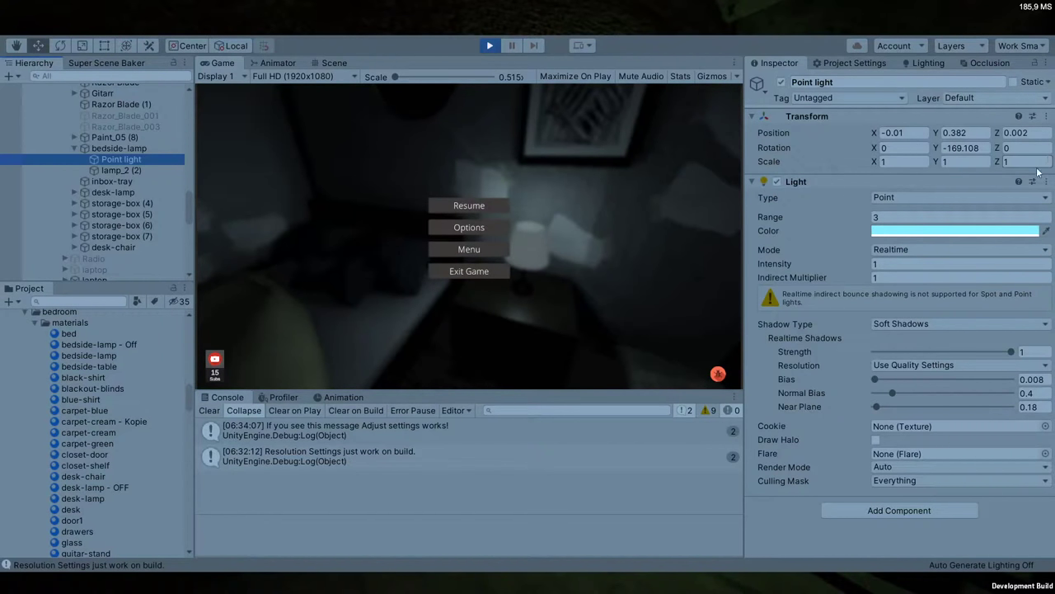
{"action": "left_click", "coordinate": [936, 231]}
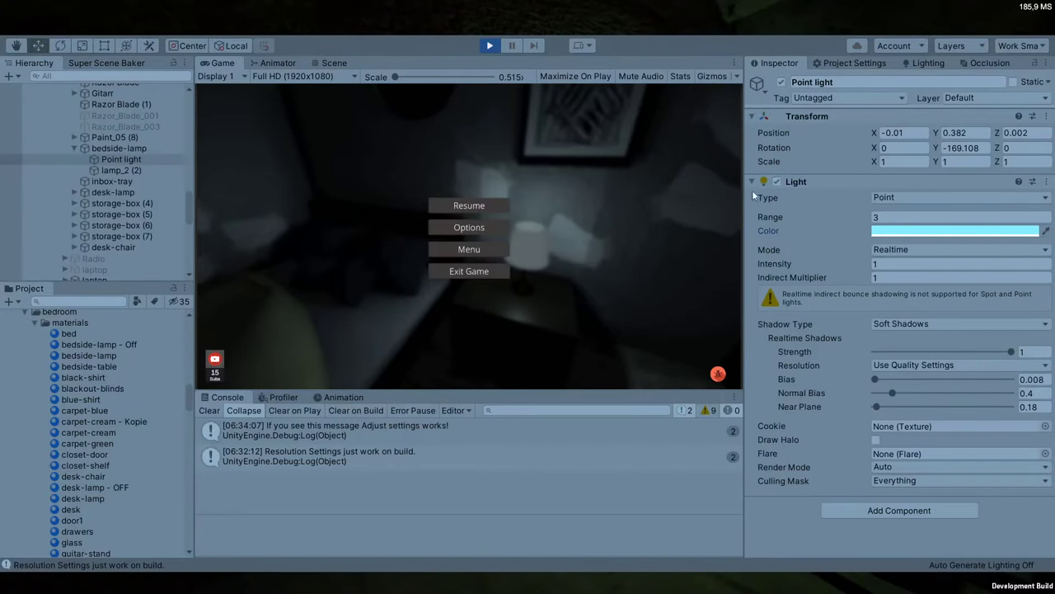
{"action": "left_click", "coordinate": [1045, 181]}
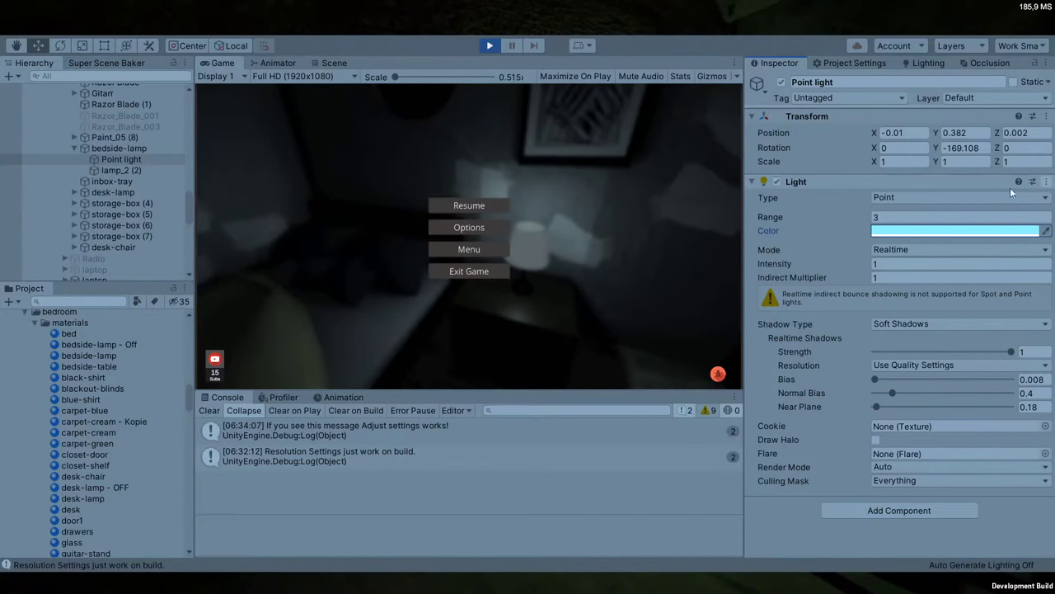
{"action": "left_click", "coordinate": [1010, 187]}
{"action": "left_click", "coordinate": [895, 217]}
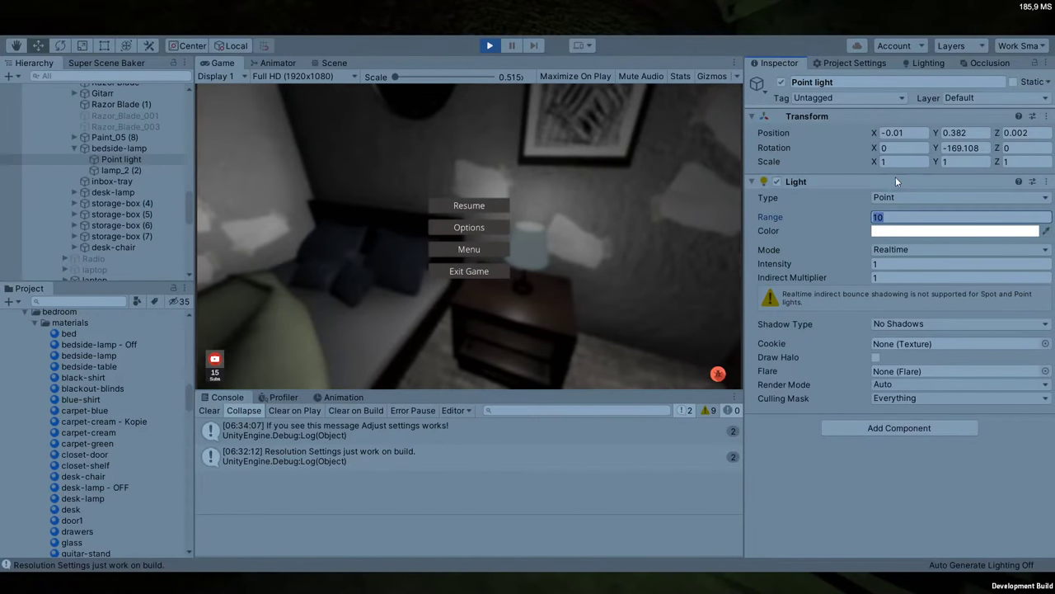
{"action": "type", "text": "3"}
{"action": "key", "text": "Return"}
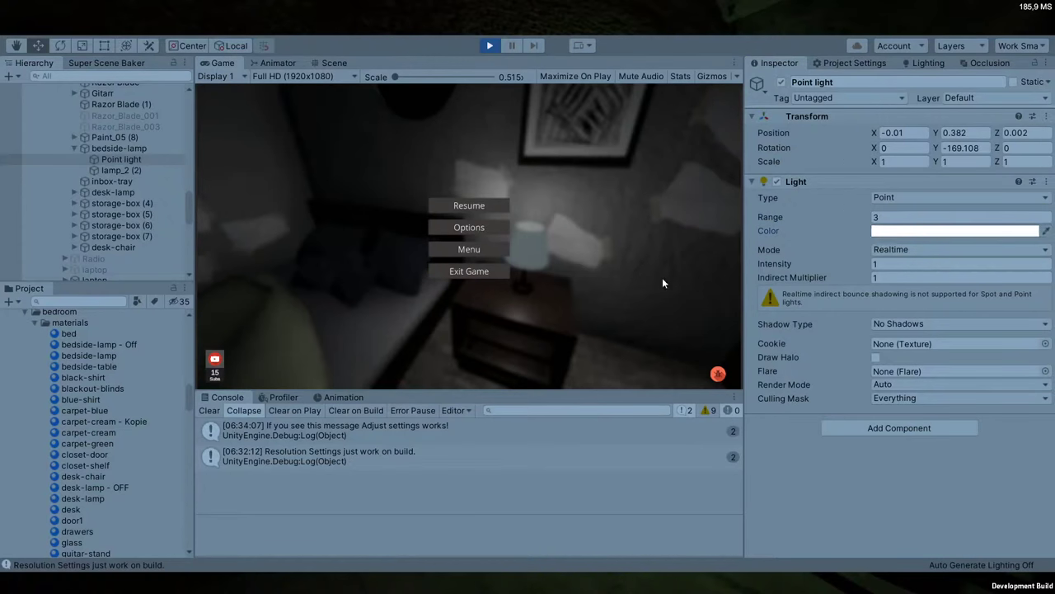
{"action": "key", "text": "ctrl+v"}
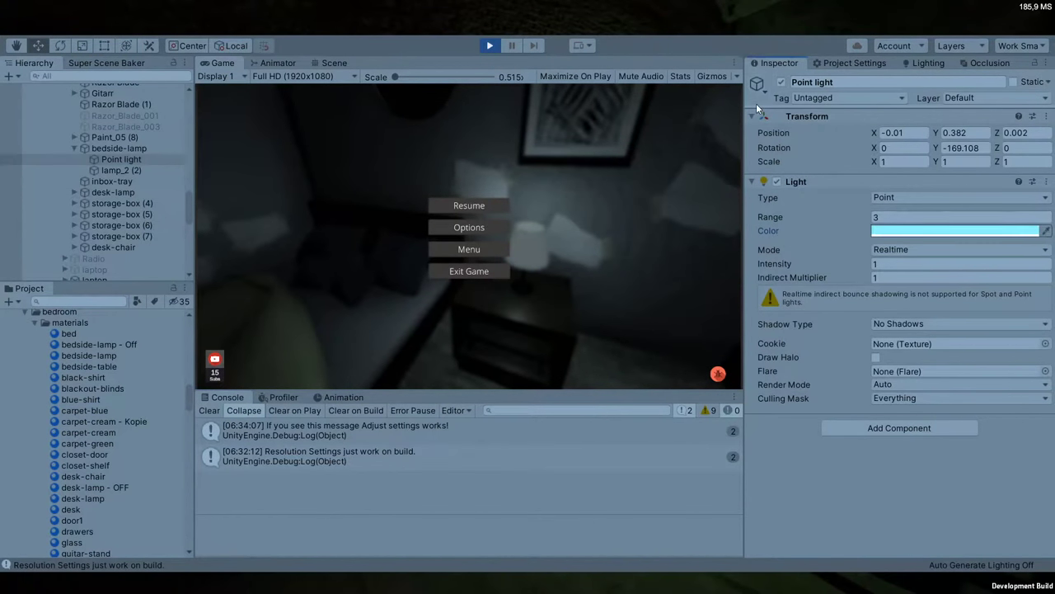
Set Shadow Type to Soft Shadows, then resume and switch the bedside lamp off and on
{"action": "left_click", "coordinate": [915, 323]}
{"action": "left_click", "coordinate": [898, 361]}
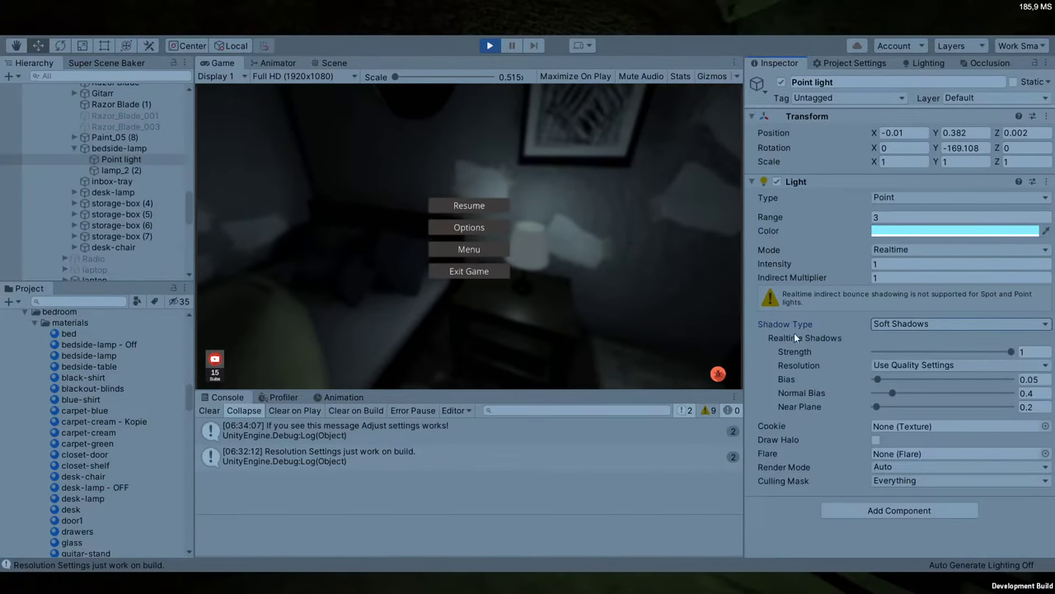
{"action": "left_click", "coordinate": [490, 207]}
{"action": "key", "text": "e"}
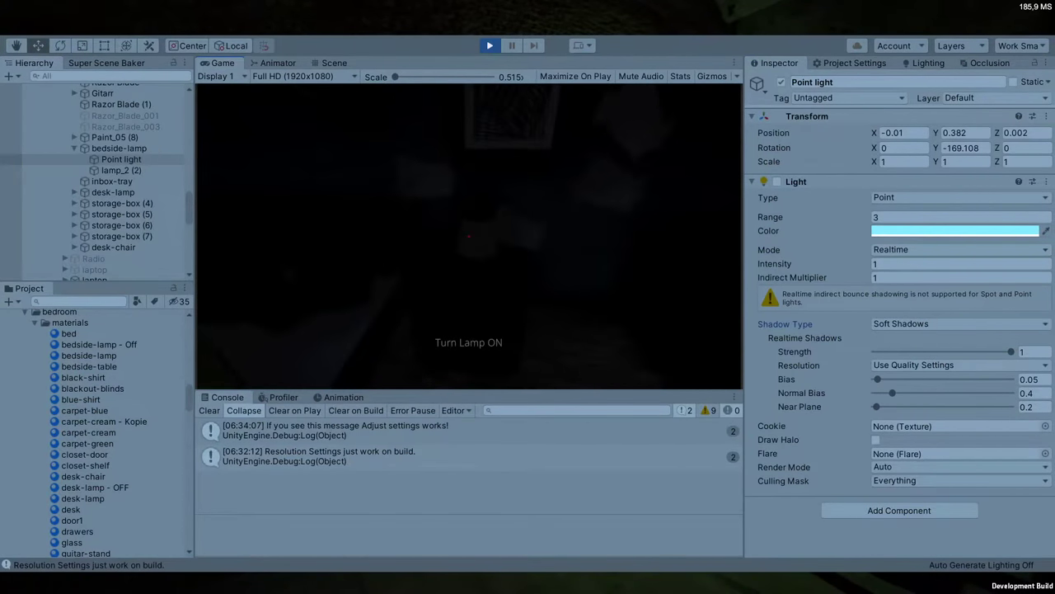
{"action": "key", "text": "e"}
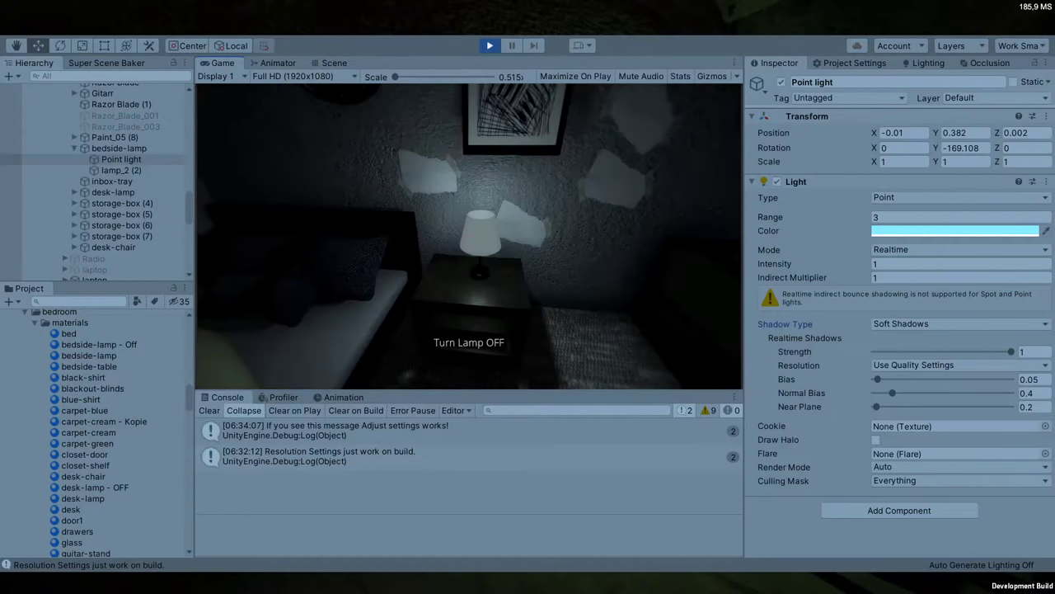
{"action": "key", "text": "Escape"}
{"action": "left_click", "coordinate": [487, 206]}
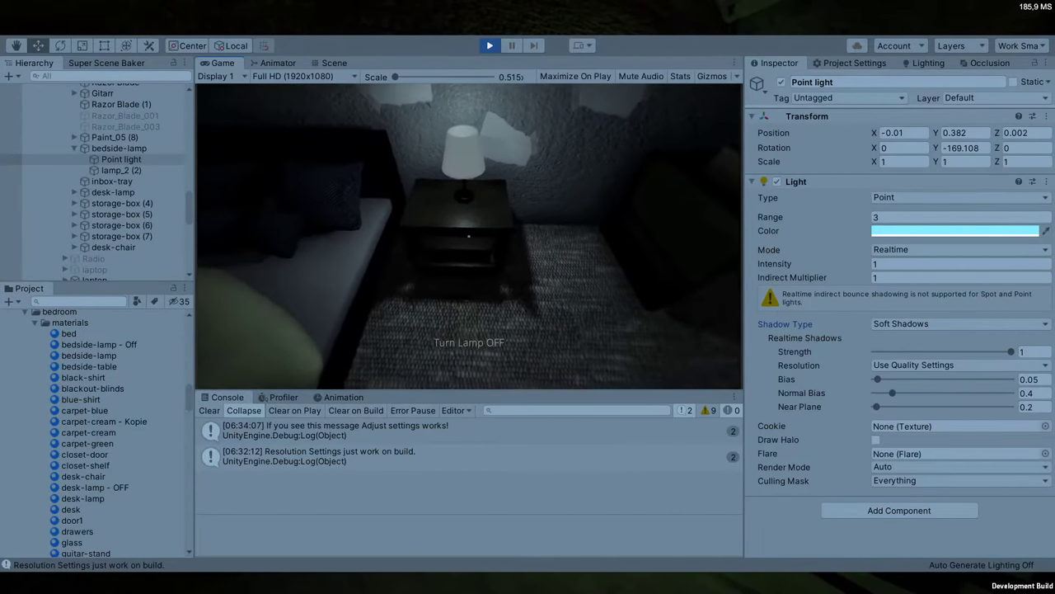
Walk to the nightstand and try shadow Bias 0.01, 0.02, then 0.015, checking in-game before stopping play
{"action": "key", "text": "w"}
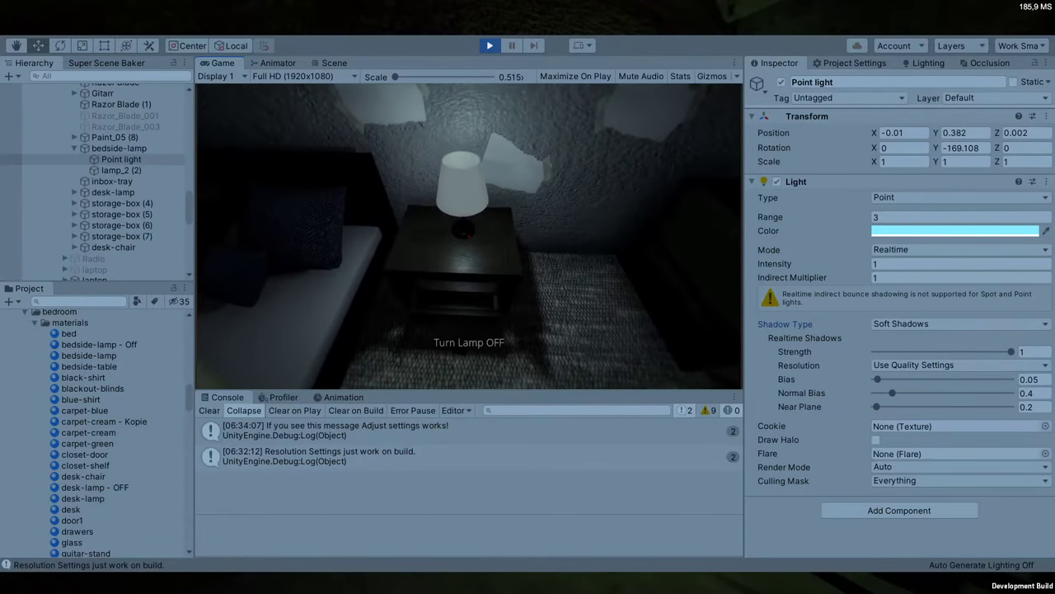
{"action": "key", "text": "Escape"}
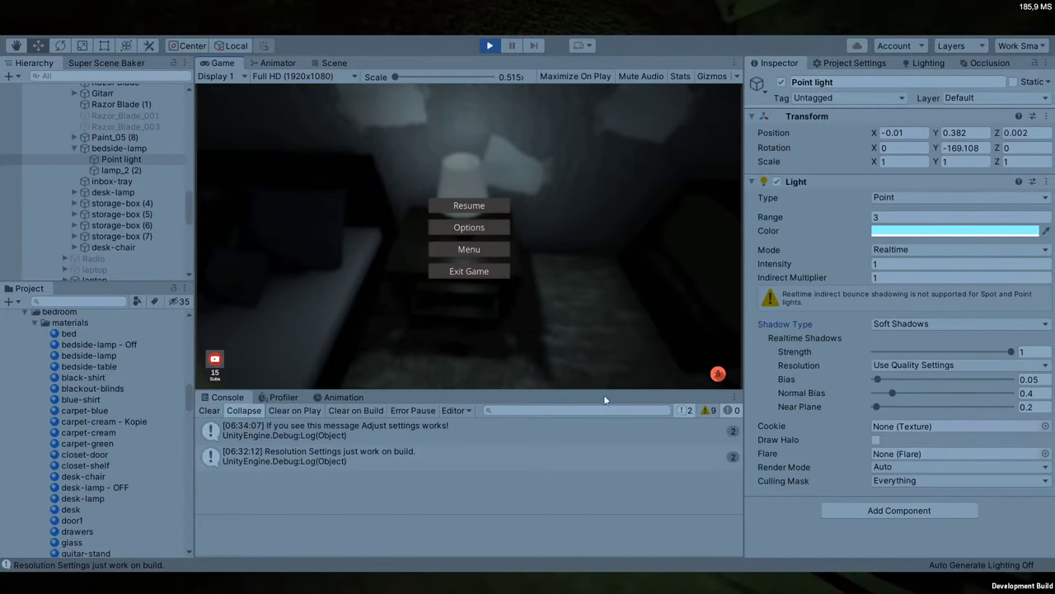
{"action": "left_click", "coordinate": [878, 378]}
{"action": "left_click", "coordinate": [1036, 382]}
{"action": "type", "text": "10"}
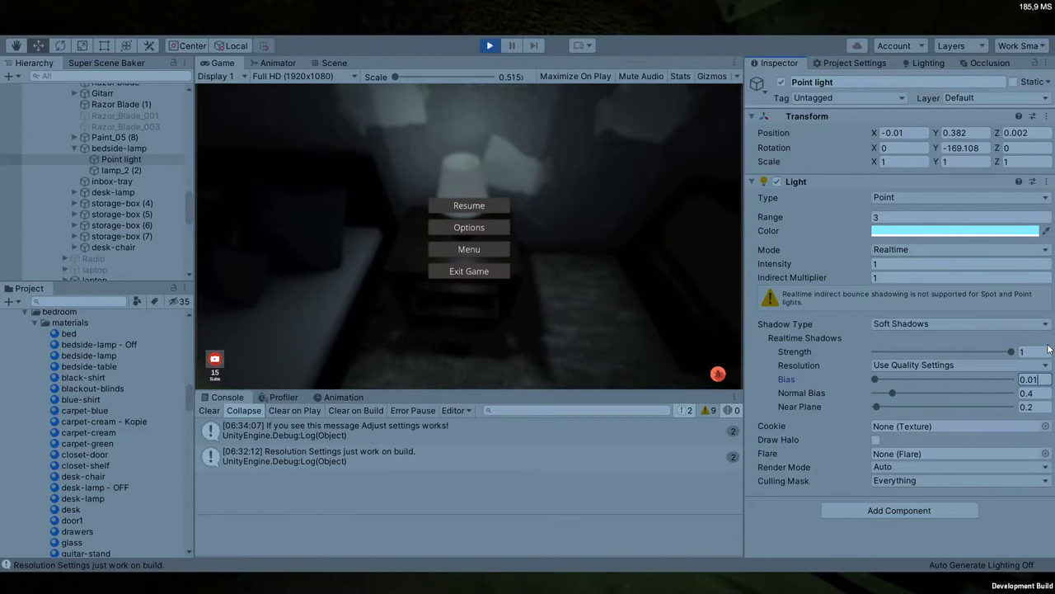
{"action": "key", "text": "BackSpace"}
{"action": "type", "text": "2"}
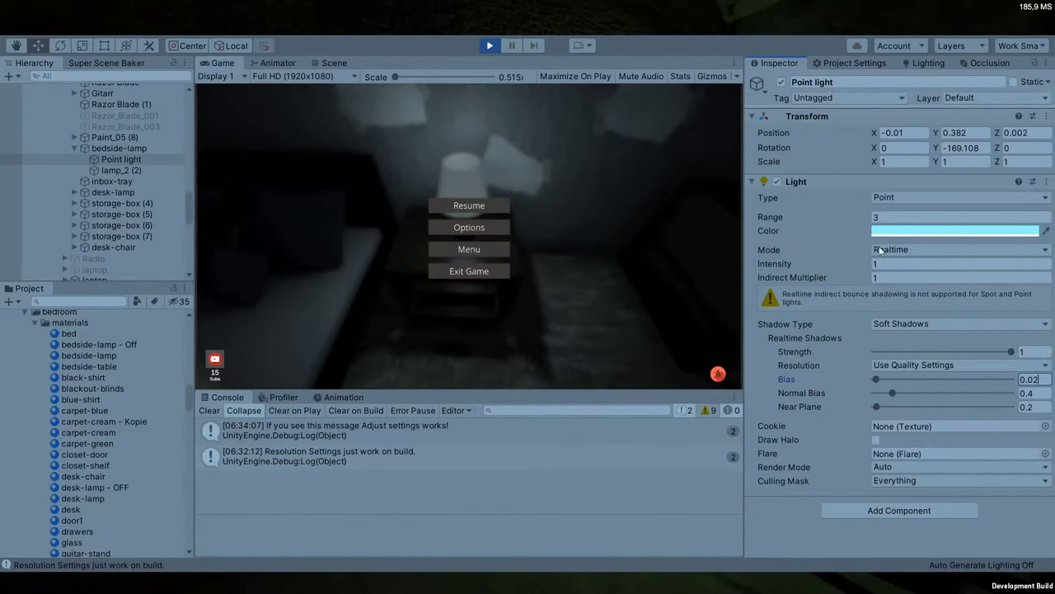
{"action": "key", "text": "BackSpace"}
{"action": "type", "text": "15"}
{"action": "left_click", "coordinate": [435, 205]}
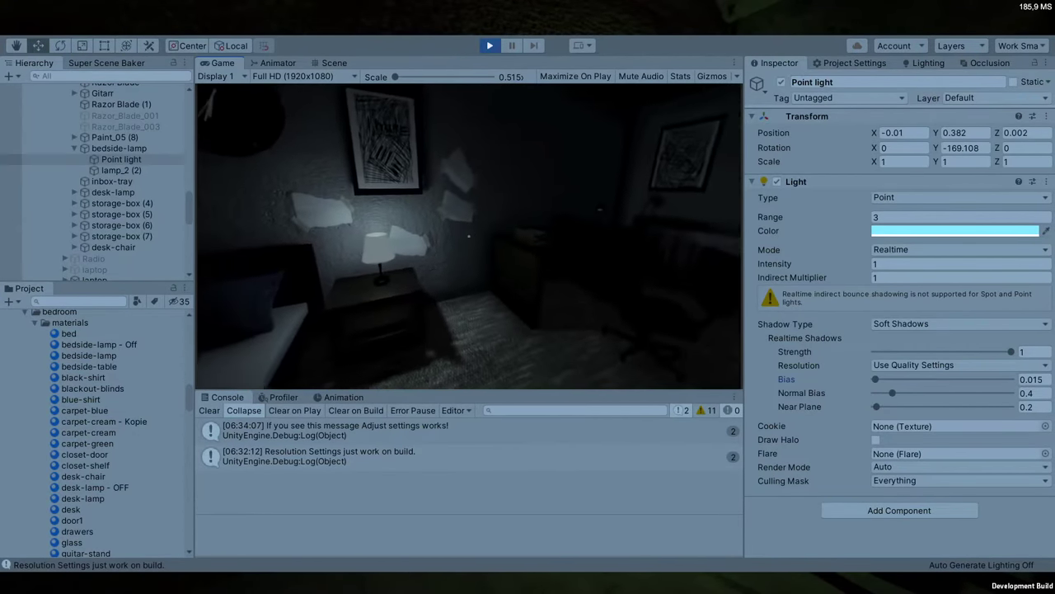
{"action": "left_click", "coordinate": [491, 44]}
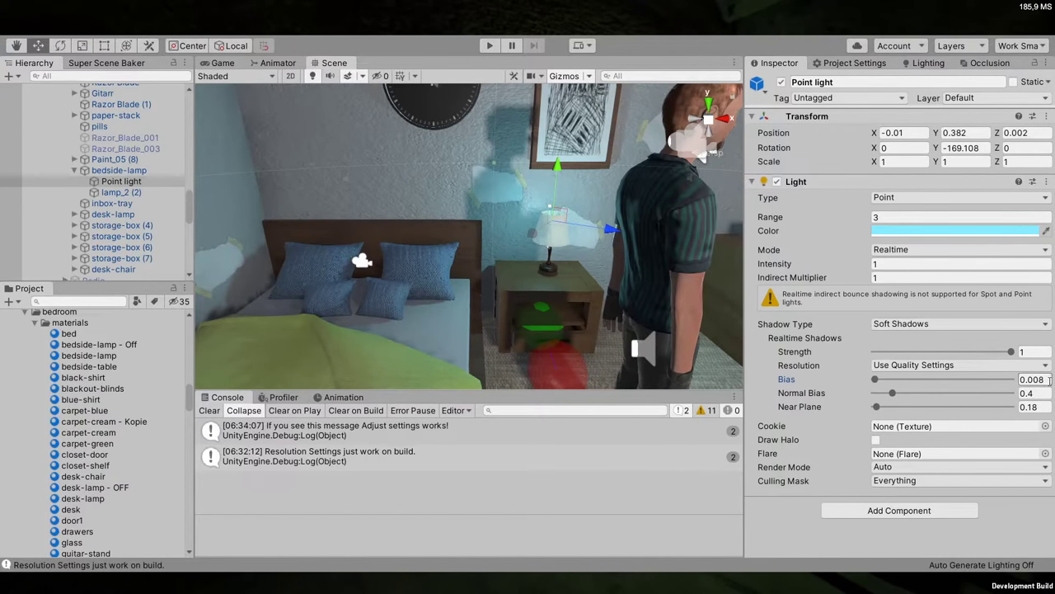
Change the Point light's shadow Bias to 0.012 and start Play mode
{"action": "left_click_drag", "start_coordinate": [1044, 381], "coordinate": [1037, 380]}
{"action": "type", "text": "12"}
{"action": "left_click", "coordinate": [490, 46]}
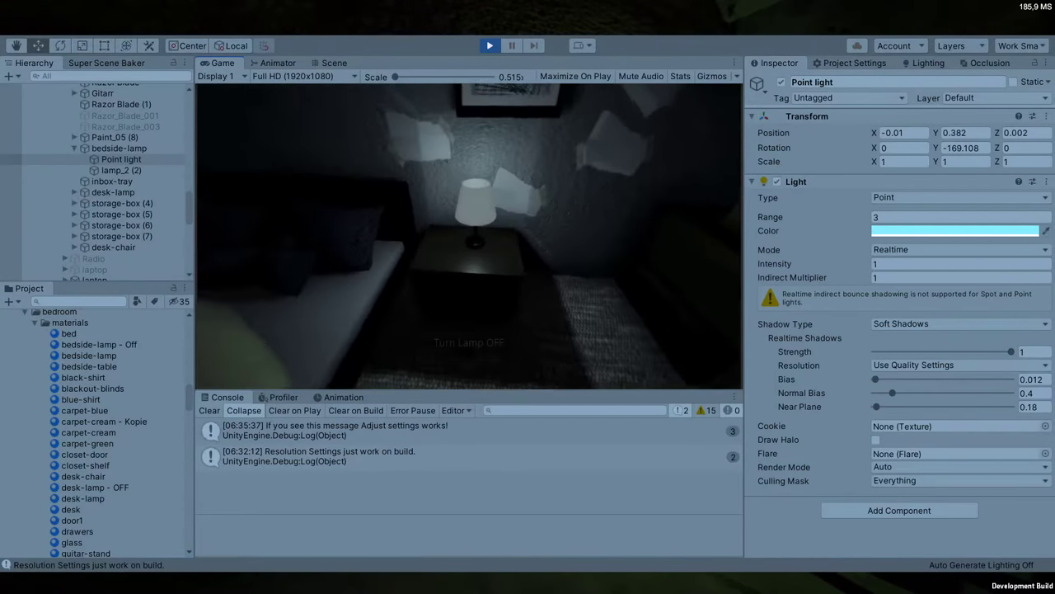
Pause the game and change the Point light's shadow Bias from 0.012 to 0.016
{"action": "key", "text": "Escape"}
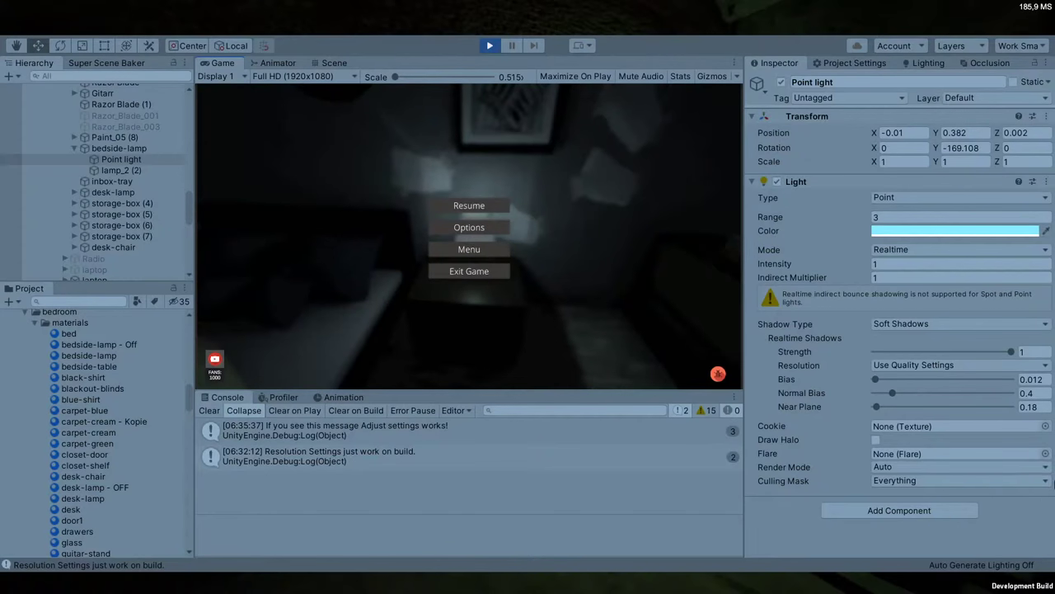
{"action": "left_click", "coordinate": [1031, 380]}
{"action": "left_click", "coordinate": [1042, 379]}
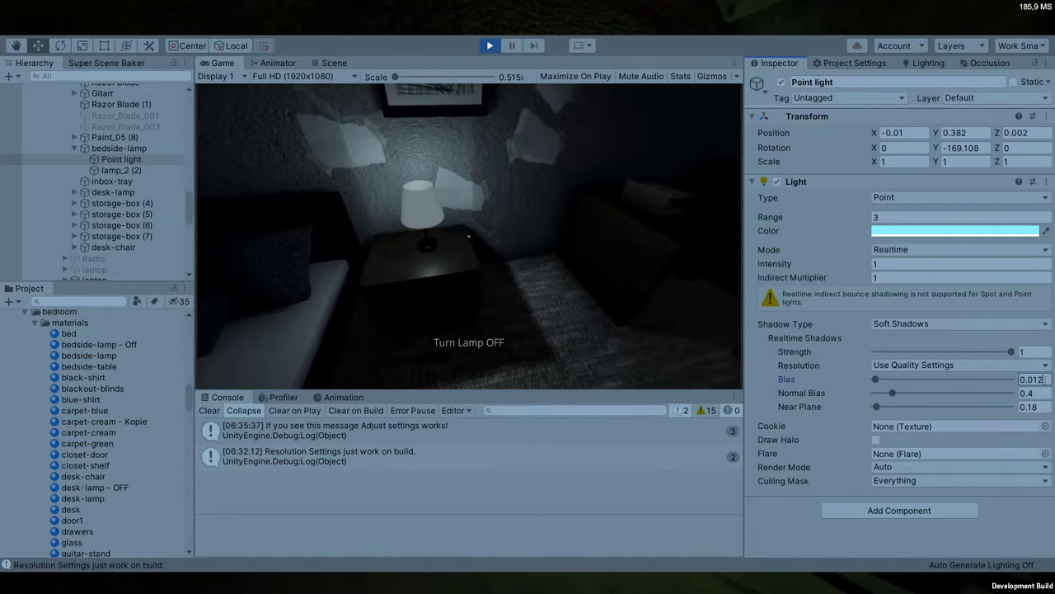
{"action": "left_click", "coordinate": [876, 379]}
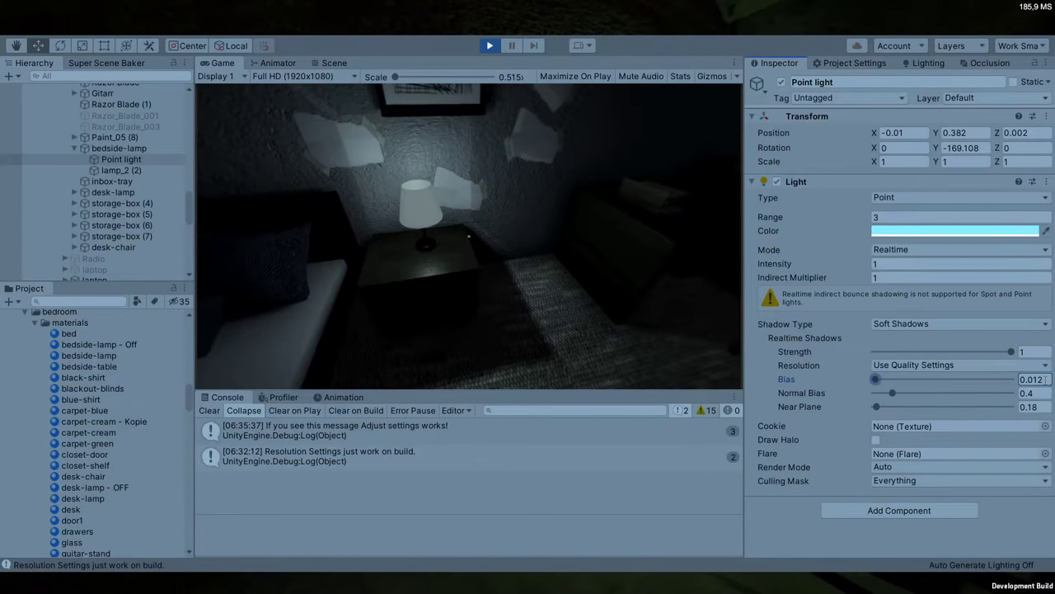
{"action": "left_click", "coordinate": [1033, 380]}
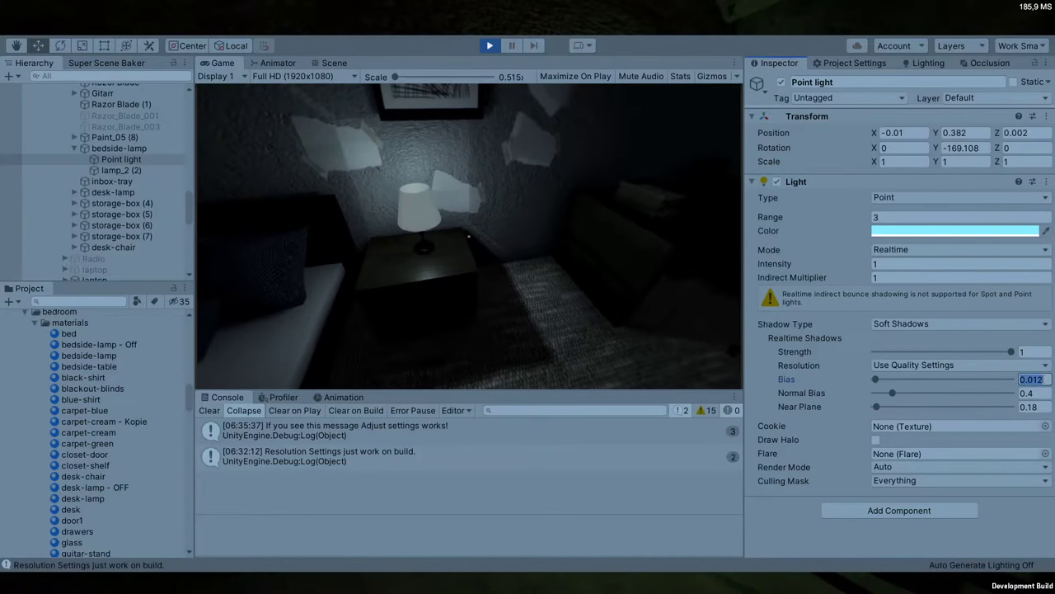
{"action": "key", "text": "BackSpace"}
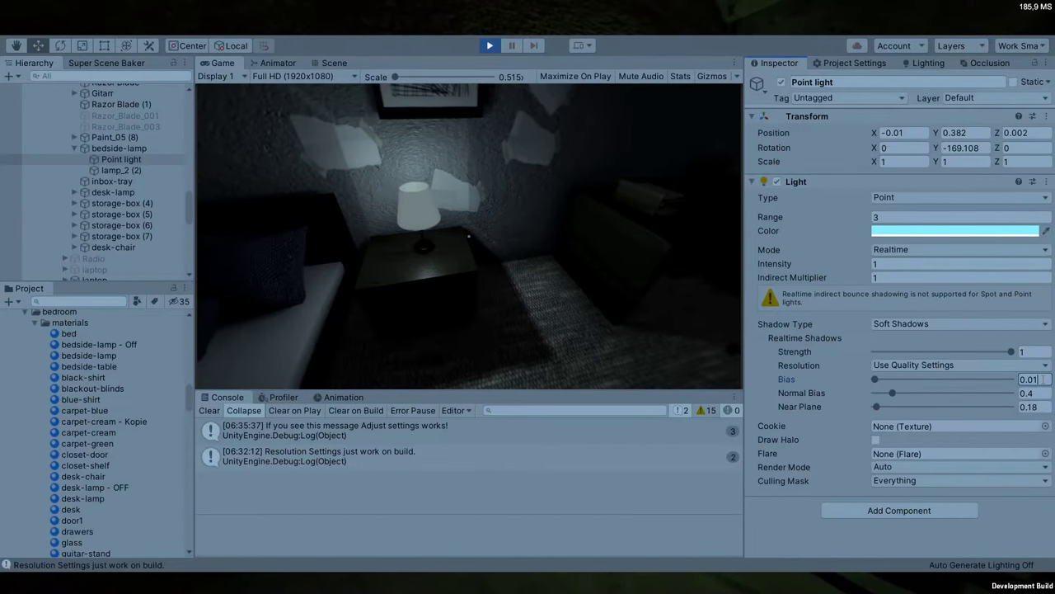
{"action": "type", "text": "5"}
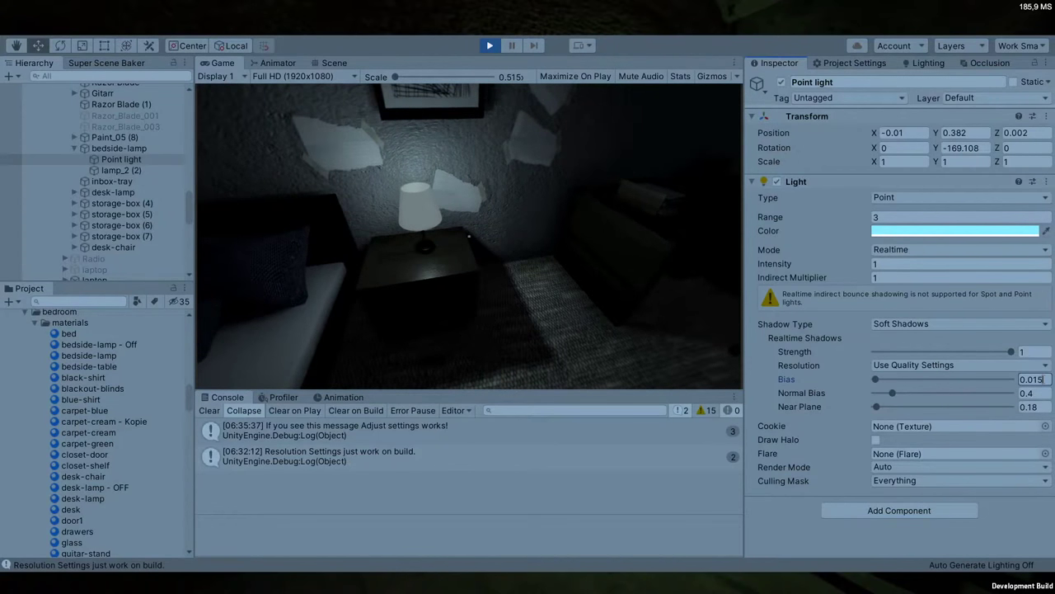
{"action": "key", "text": "BackSpace"}
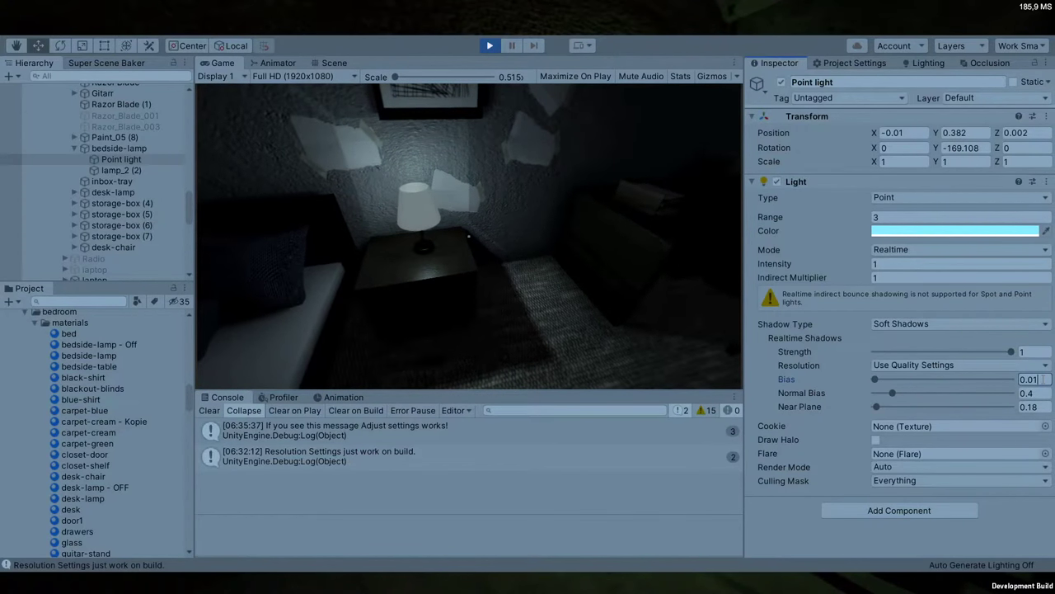
{"action": "type", "text": "6"}
{"action": "key", "text": "Return"}
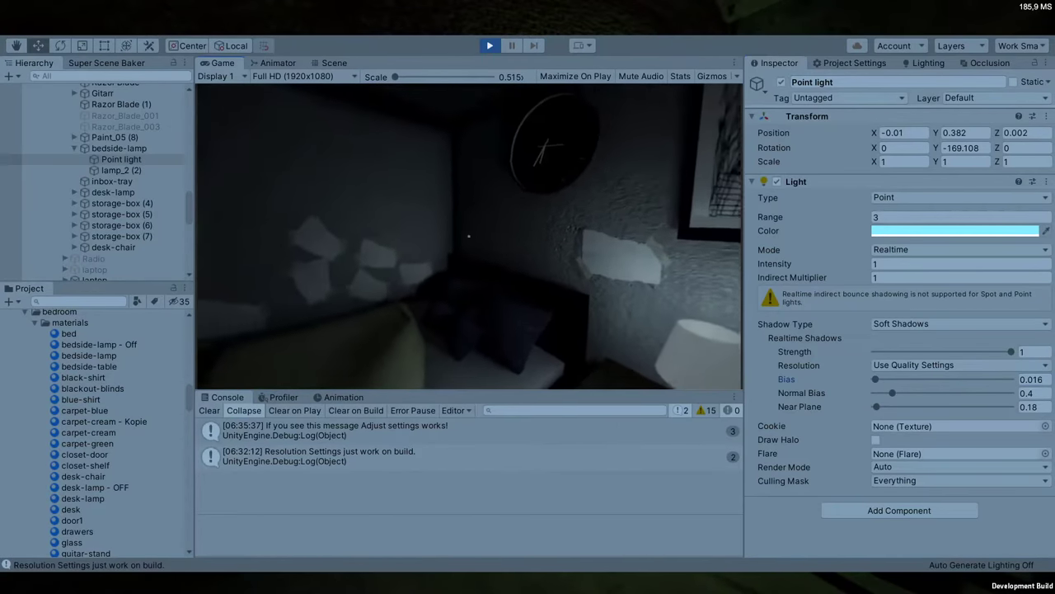
Pause again, recheck the Bias field, and resume the game
{"action": "key", "text": "Escape"}
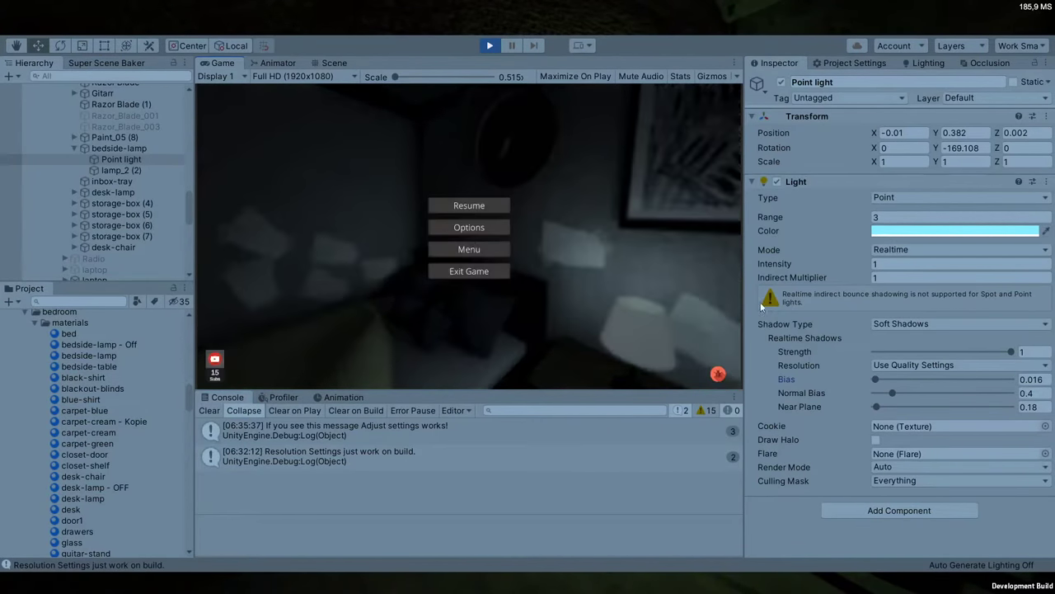
{"action": "left_click", "coordinate": [1031, 380]}
{"action": "left_click", "coordinate": [876, 380]}
{"action": "left_click", "coordinate": [470, 206]}
Stop Play mode and retype the Point light's reverted shadow Bias as 0.016
{"action": "key", "text": "Escape"}
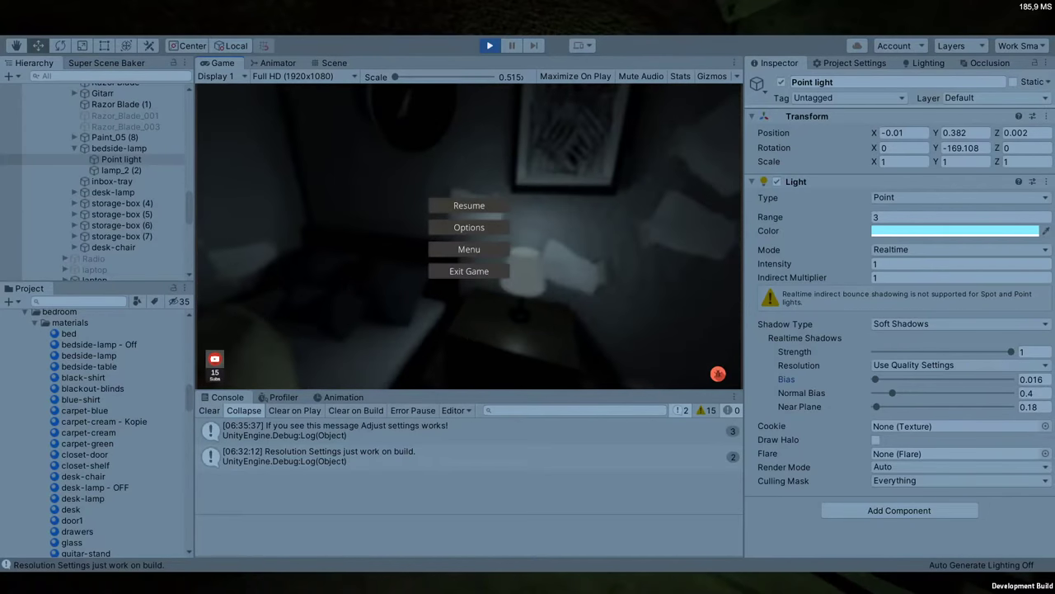
{"action": "left_click", "coordinate": [489, 47]}
{"action": "left_click", "coordinate": [1034, 380]}
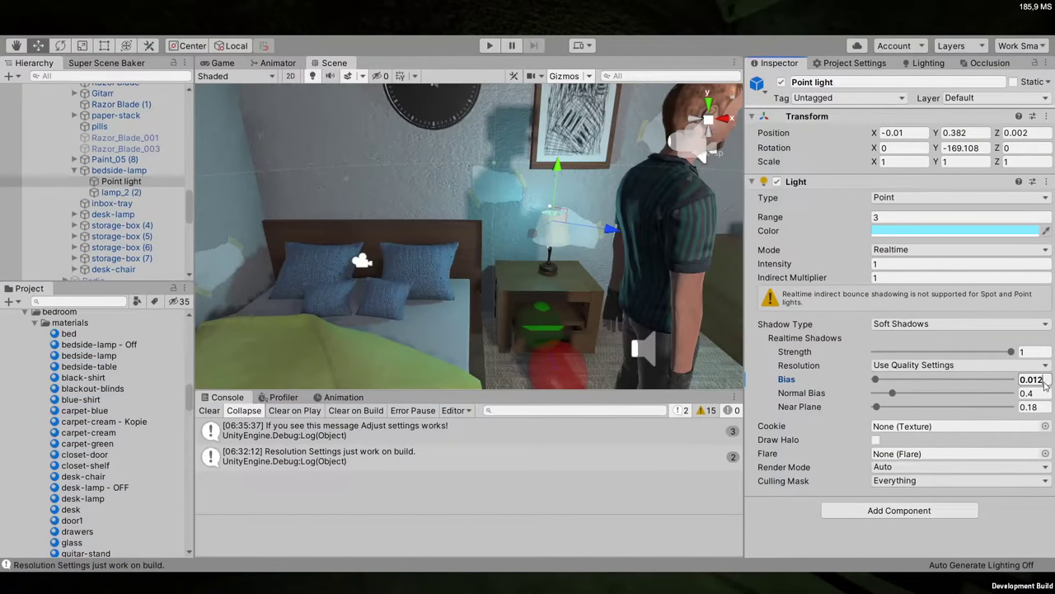
{"action": "key", "text": "BackSpace"}
{"action": "type", "text": "6"}
Make bedside-lamp Contribute Global Illumination and receive GI from Light Probes
{"action": "left_click", "coordinate": [501, 275]}
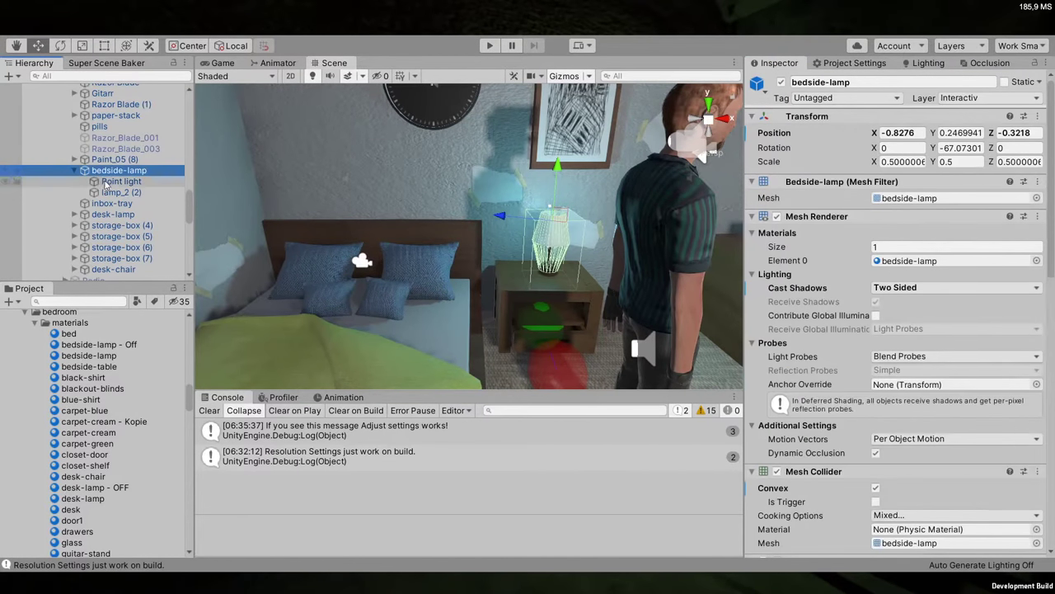
{"action": "scroll", "coordinate": [891, 248], "scroll_direction": "down", "scroll_amount": 6}
{"action": "scroll", "coordinate": [891, 207], "scroll_direction": "up", "scroll_amount": 3}
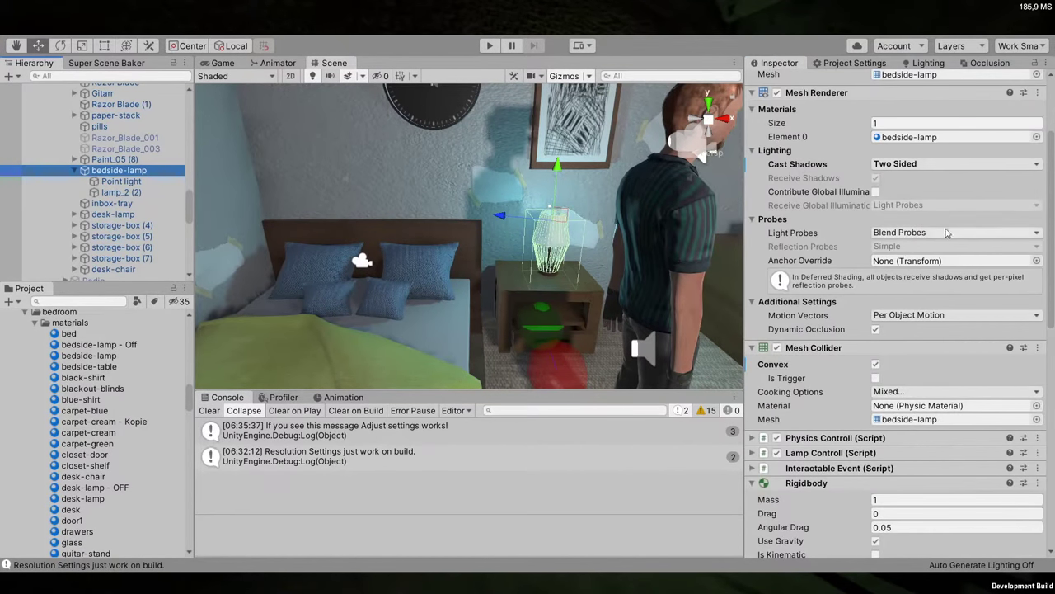
{"action": "left_click", "coordinate": [876, 191]}
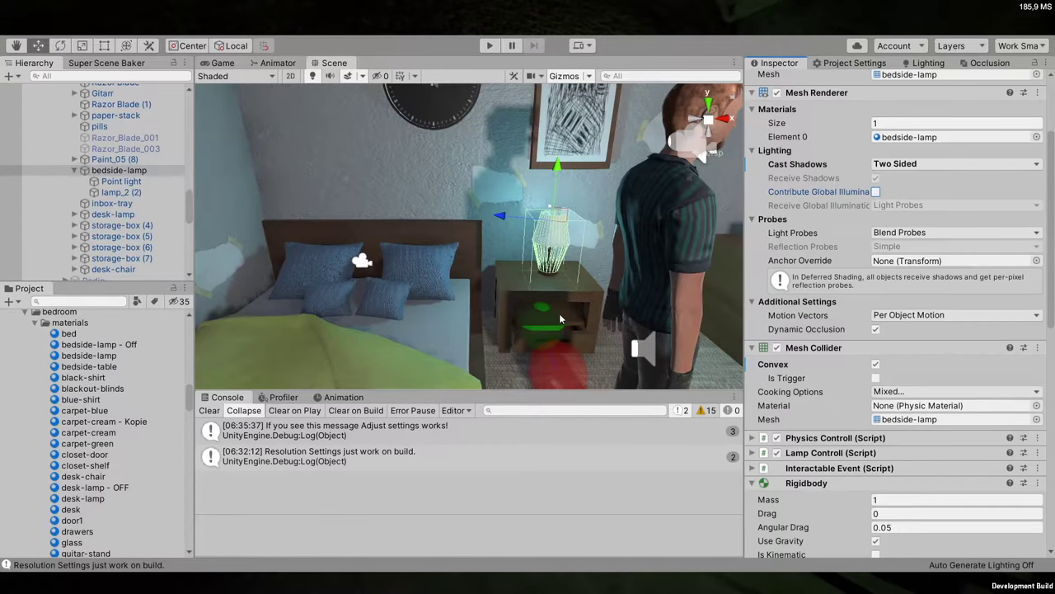
{"action": "left_click", "coordinate": [932, 210]}
{"action": "left_click", "coordinate": [935, 231]}
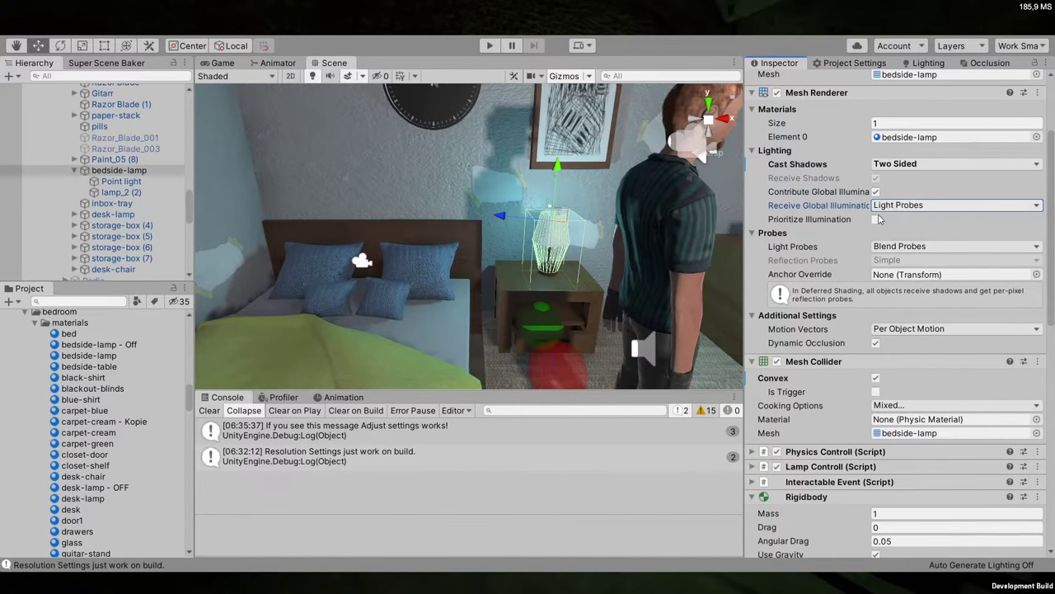
Reselect the Point light in the Hierarchy and start Play mode
{"action": "left_click", "coordinate": [115, 191]}
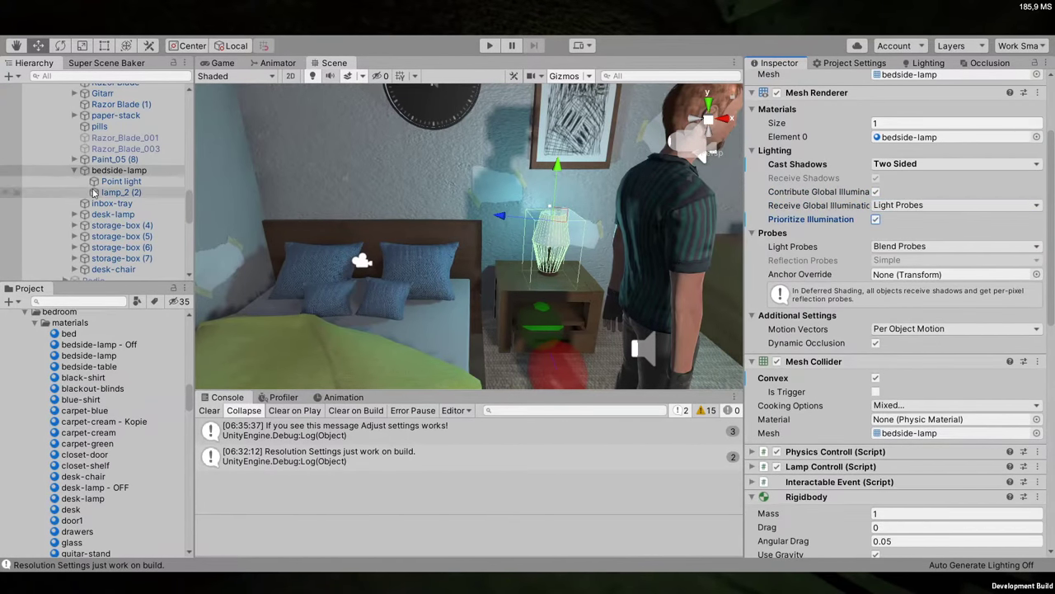
{"action": "left_click", "coordinate": [116, 181]}
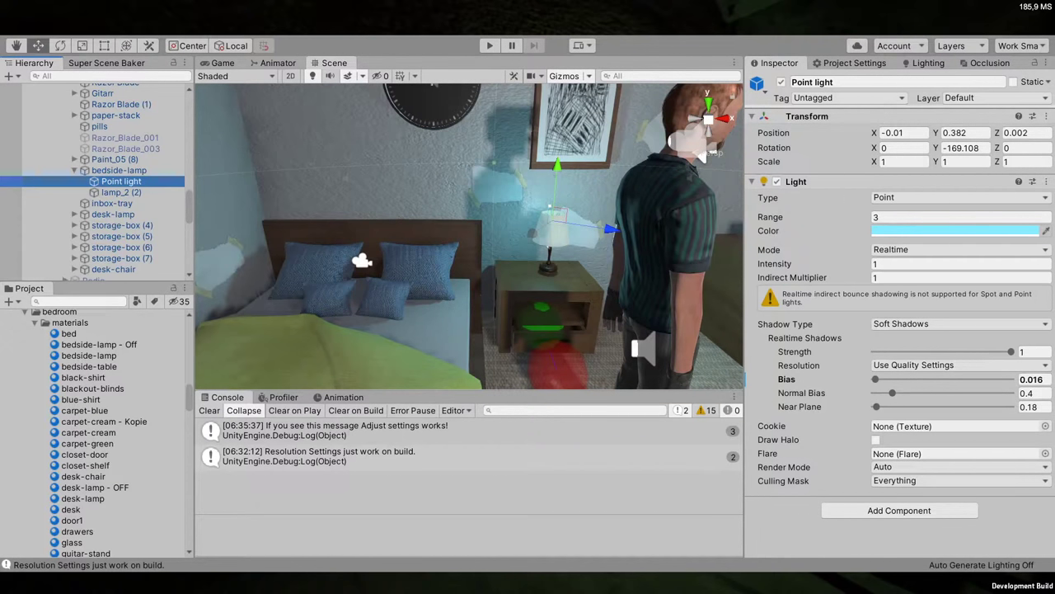
{"action": "left_click", "coordinate": [121, 192]}
{"action": "key", "text": "Up"}
{"action": "key", "text": "Up"}
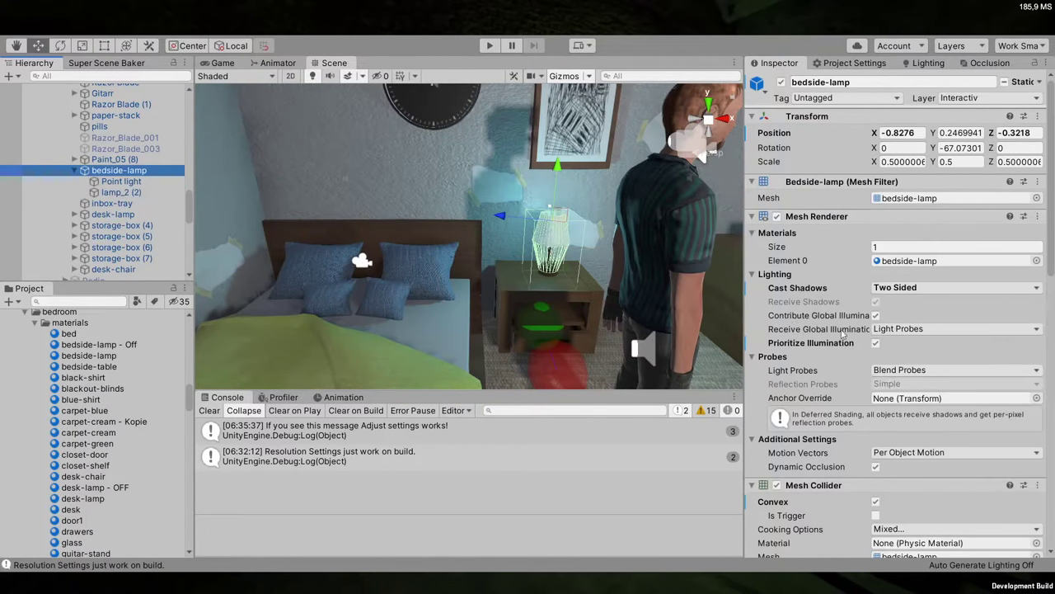
{"action": "key", "text": "Down"}
{"action": "left_click", "coordinate": [489, 46]}
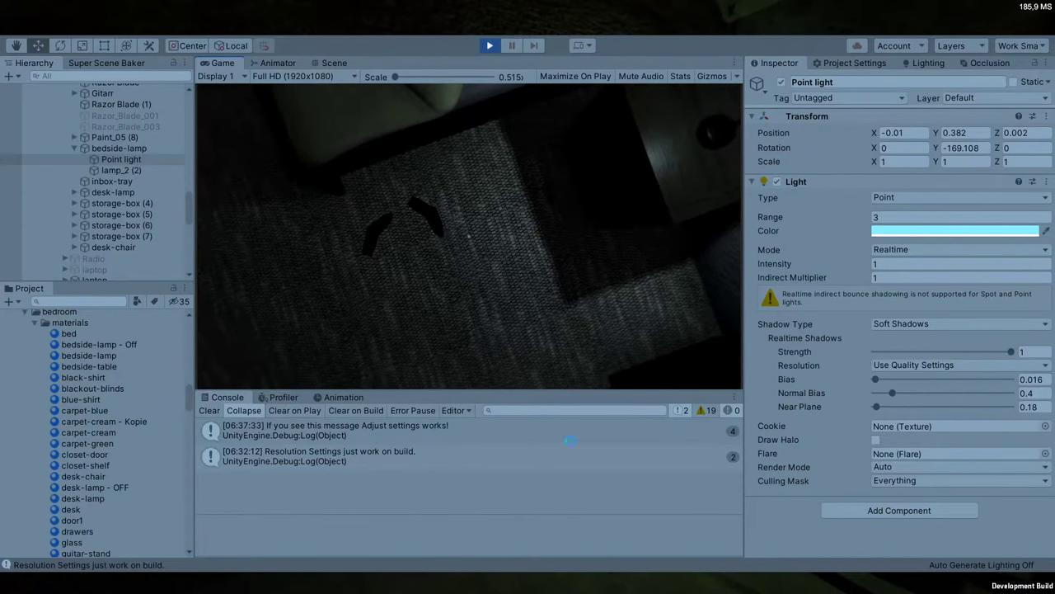
Pause, select bedside-lamp to view its material's Emission settings, then open the console with the grave key
{"action": "left_click", "coordinate": [573, 334]}
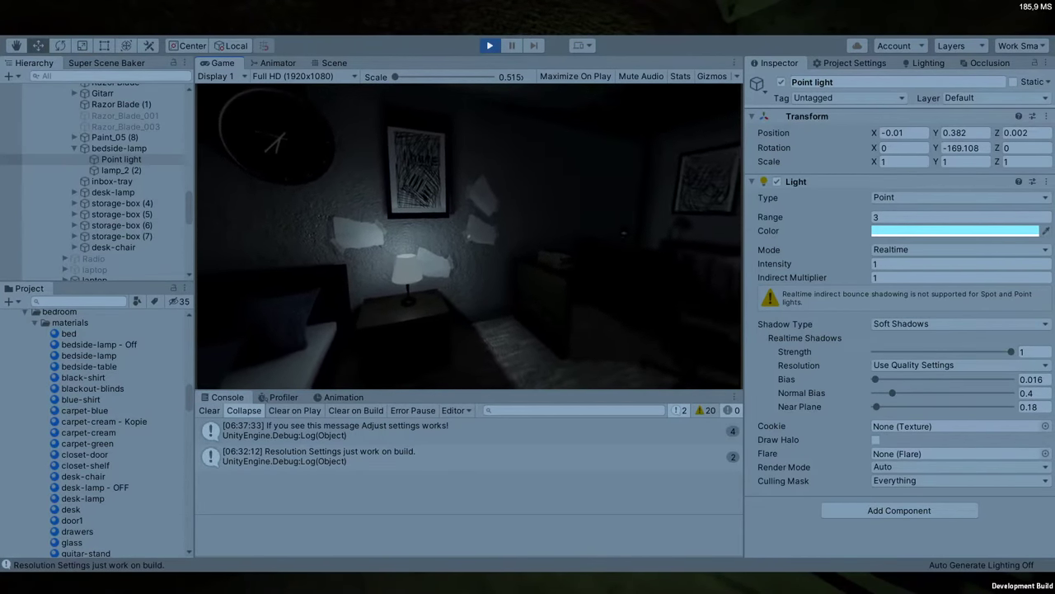
{"action": "key", "text": "Escape"}
{"action": "key", "text": "Escape"}
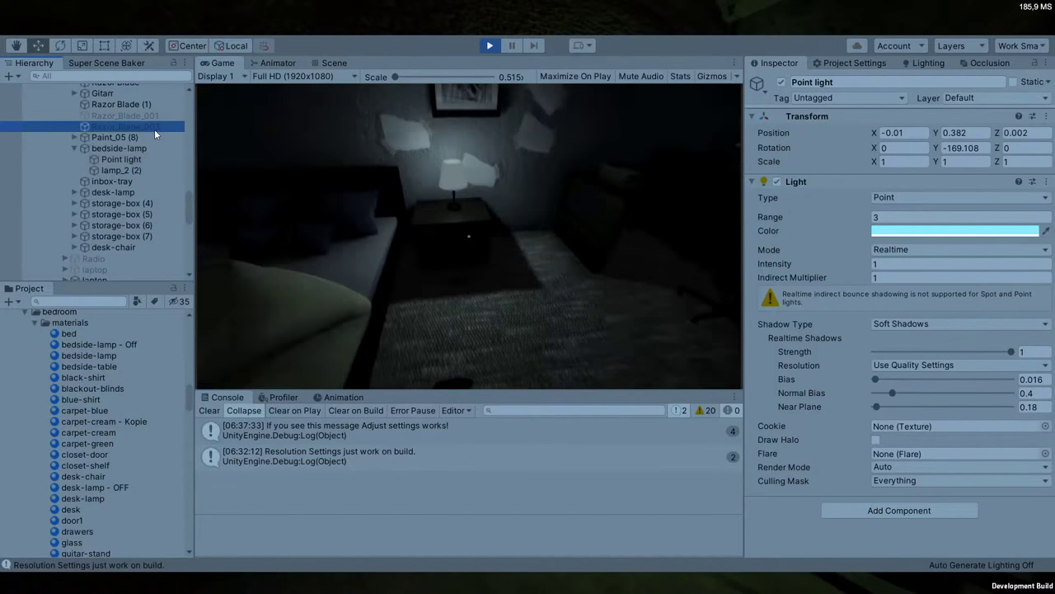
{"action": "left_click", "coordinate": [125, 126]}
{"action": "left_click", "coordinate": [124, 147]}
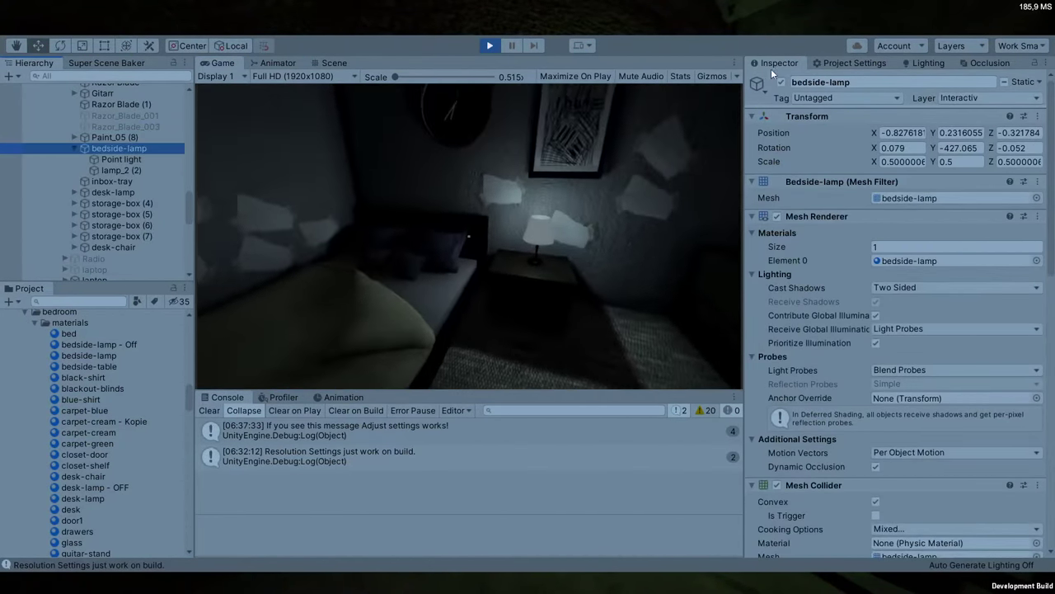
{"action": "scroll", "coordinate": [969, 338], "scroll_direction": "down", "scroll_amount": 12}
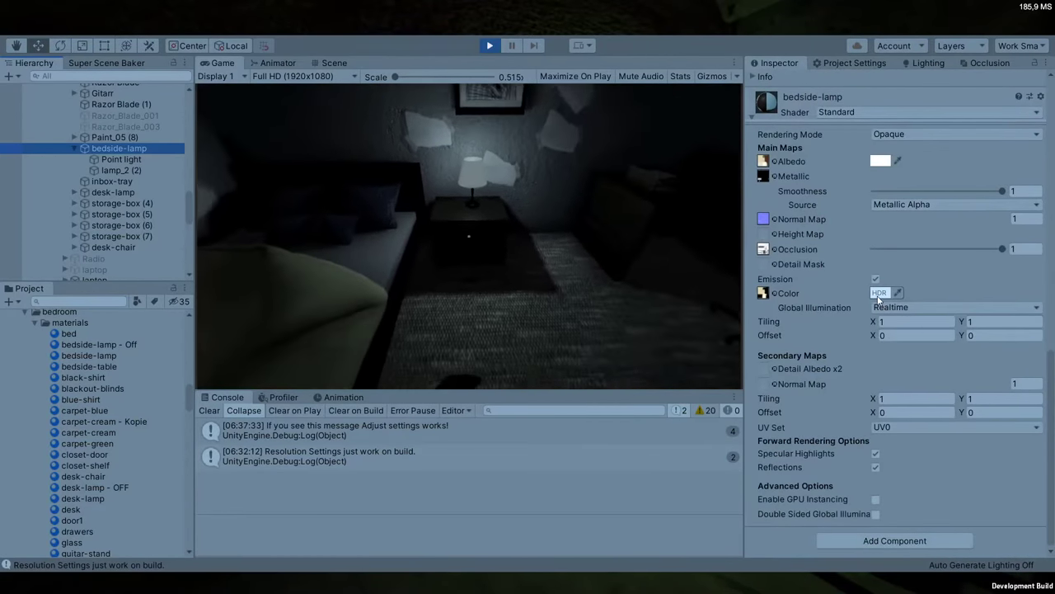
{"action": "left_click", "coordinate": [687, 337]}
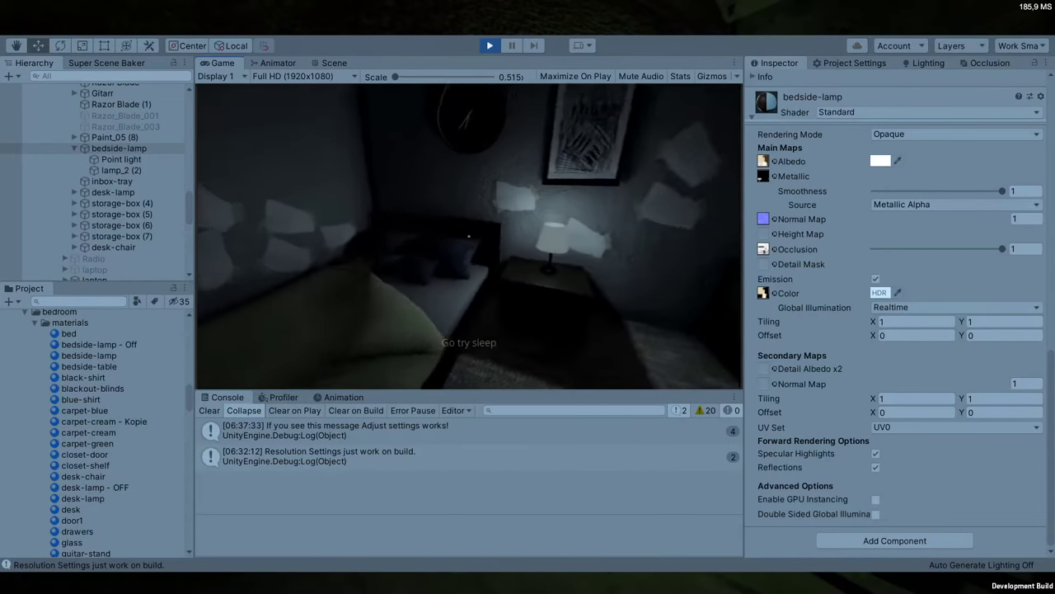
{"action": "key", "text": "grave"}
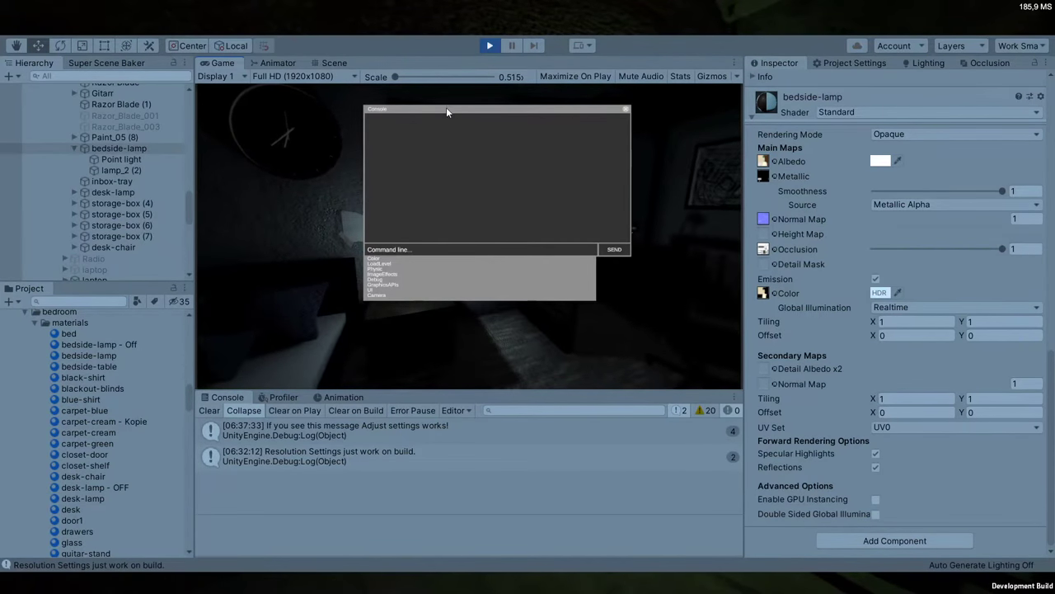
Drag the in-game console past the Game view's right edge so the lit bedside lamp is visible
{"action": "left_click_drag", "start_coordinate": [446, 111], "coordinate": [823, 164]}
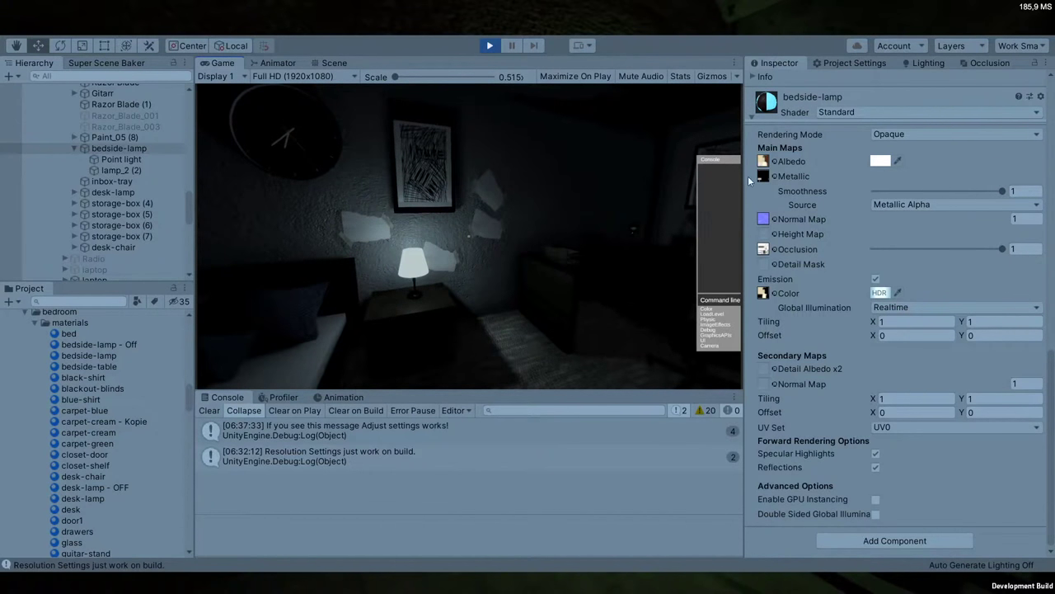
{"action": "mouse_move", "coordinate": [718, 158]}
{"action": "left_mouse_down"}
{"action": "mouse_move", "coordinate": [443, 159]}
{"action": "mouse_move", "coordinate": [733, 155]}
{"action": "left_mouse_up"}
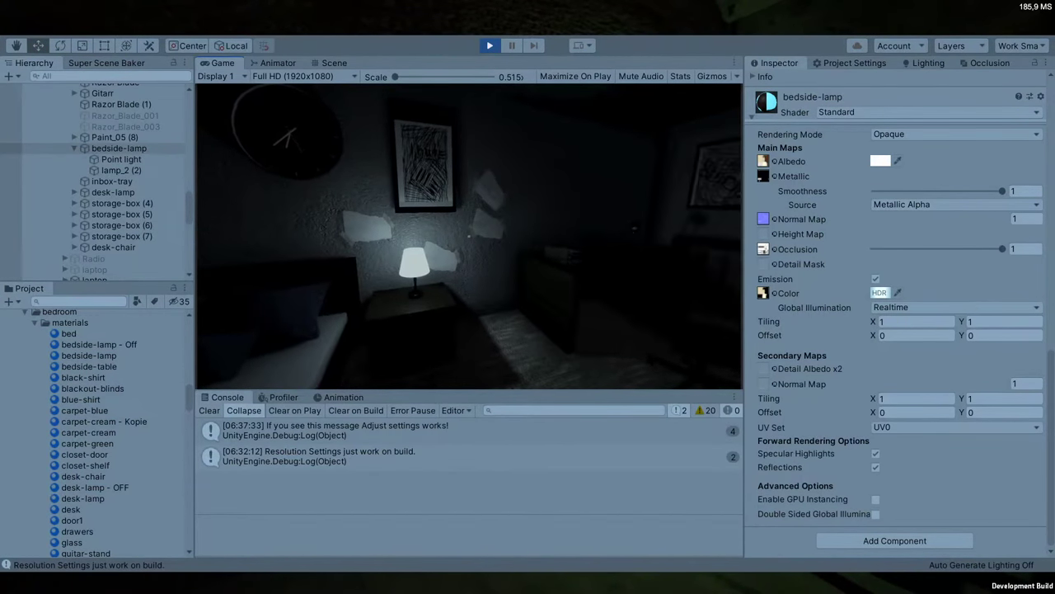
Walk up to the bedside lamp, toggle it off and on six times, then pause the game
{"action": "key", "text": "w"}
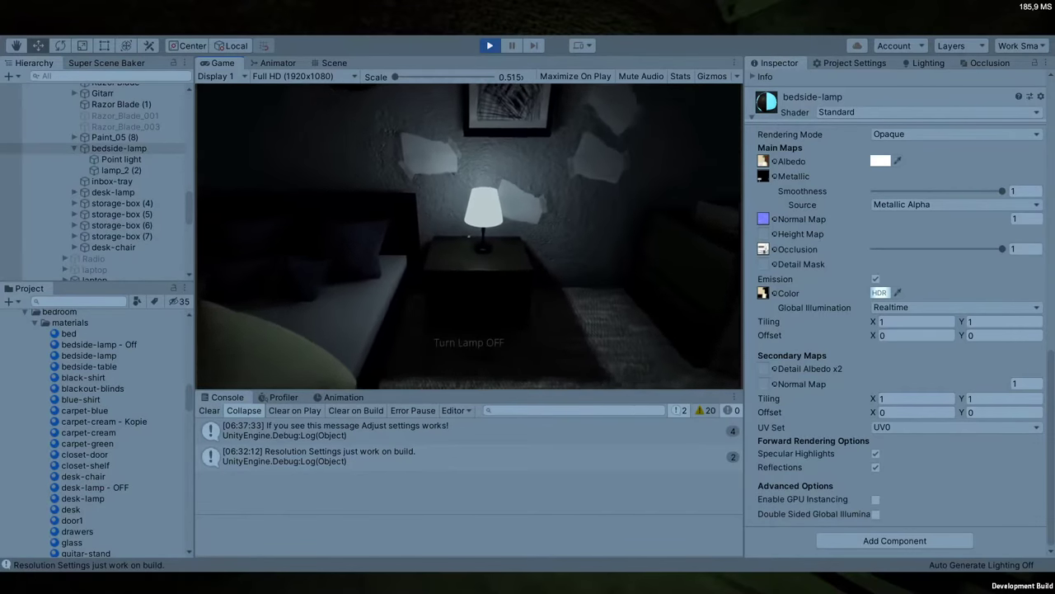
{"action": "key", "text": "e"}
{"action": "key", "text": "e"}
{"action": "key", "text": "e"}
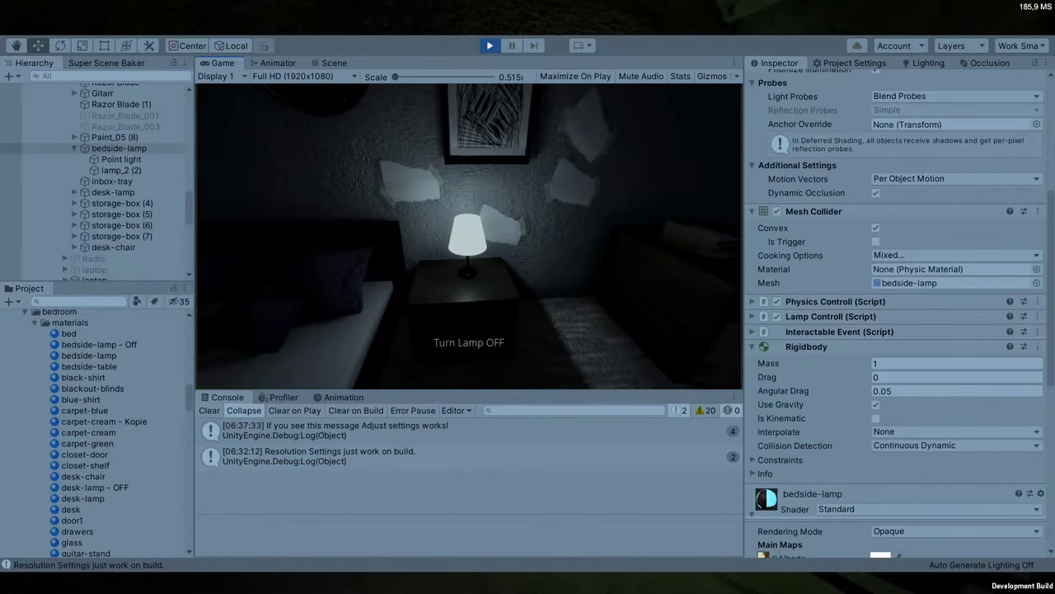
{"action": "key", "text": "e"}
{"action": "key", "text": "e"}
{"action": "key", "text": "e"}
{"action": "key", "text": "e"}
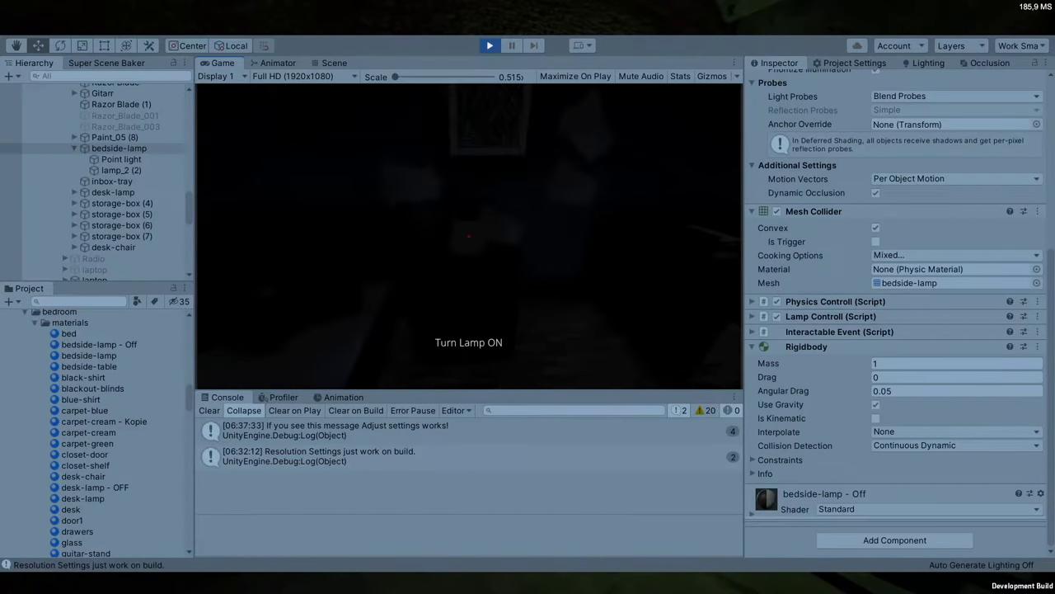
{"action": "key", "text": "e"}
{"action": "key", "text": "e"}
{"action": "key", "text": "e"}
{"action": "key", "text": "e"}
{"action": "key", "text": "e"}
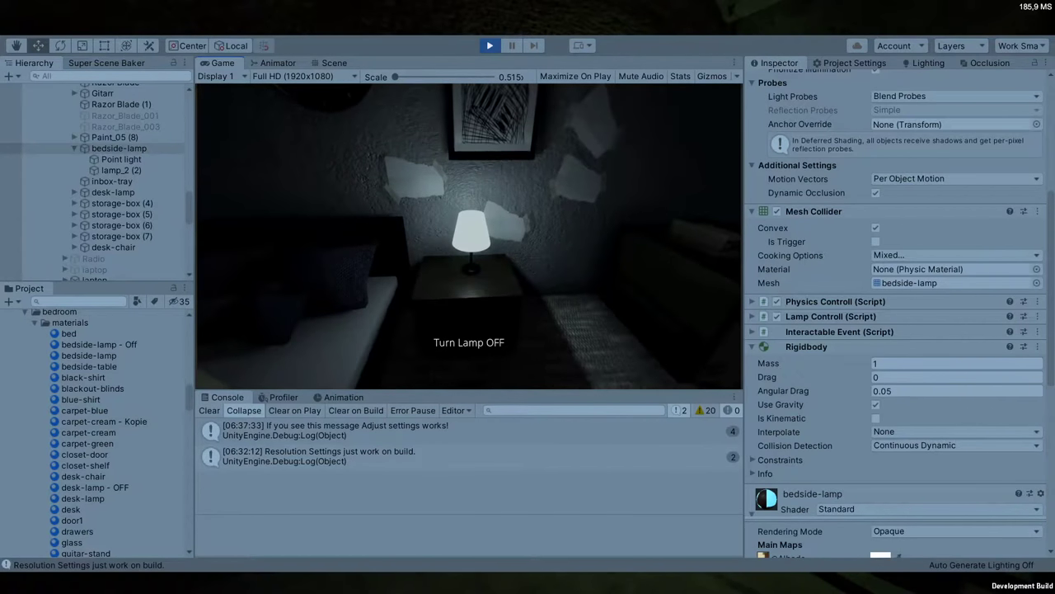
{"action": "key", "text": "e"}
{"action": "key", "text": "e"}
{"action": "key", "text": "e"}
{"action": "key", "text": "e"}
{"action": "key", "text": "e"}
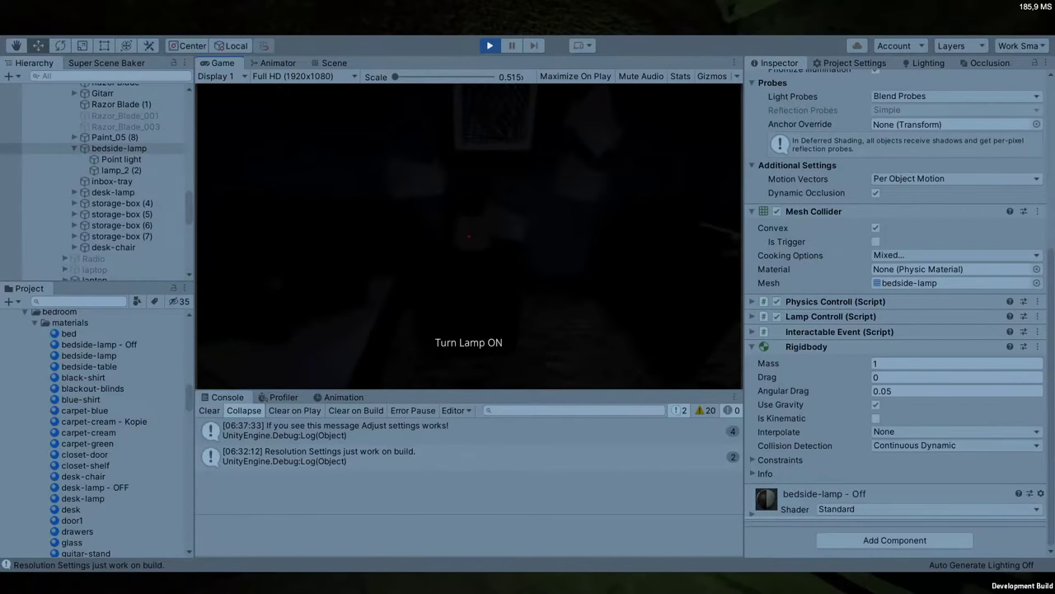
{"action": "key", "text": "e"}
{"action": "key", "text": "e"}
{"action": "key", "text": "e"}
{"action": "key", "text": "e"}
{"action": "key", "text": "e"}
{"action": "key", "text": "e"}
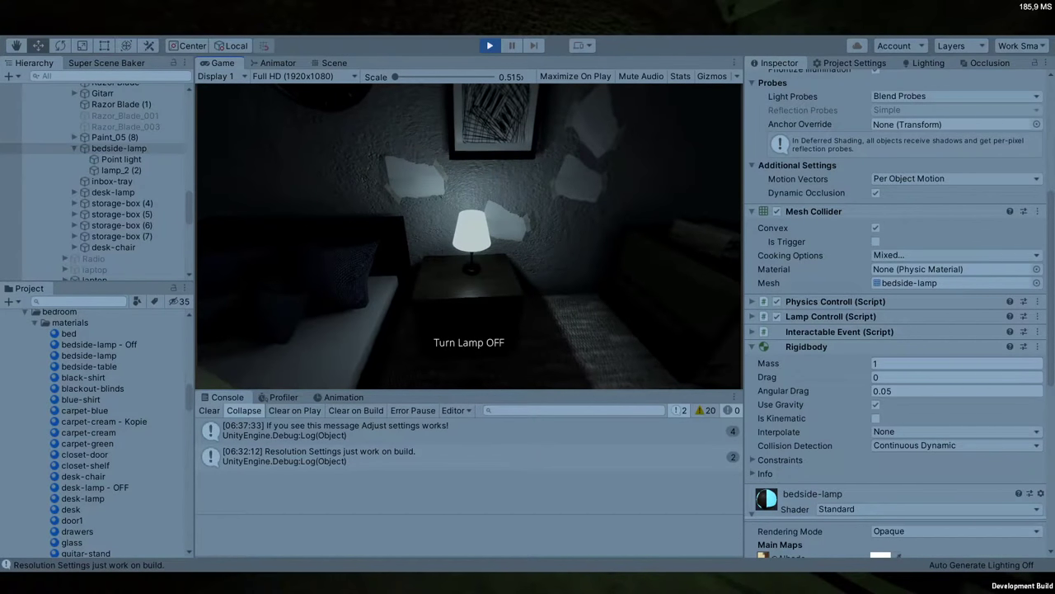
{"action": "key", "text": "e"}
{"action": "key", "text": "e"}
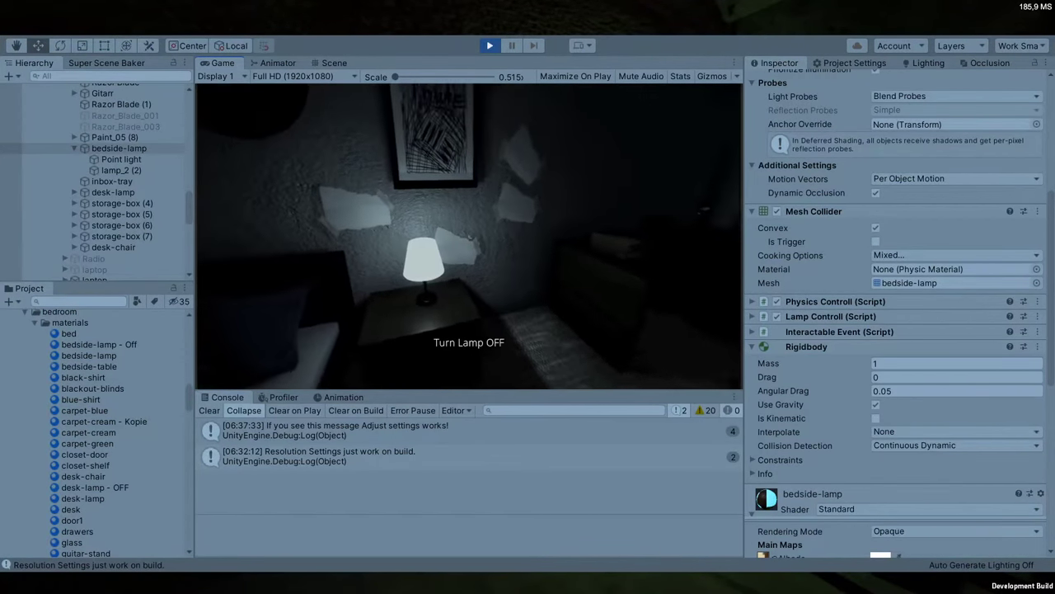
{"action": "key", "text": "Escape"}
{"action": "scroll", "coordinate": [64, 176], "scroll_direction": "down", "scroll_amount": 5}
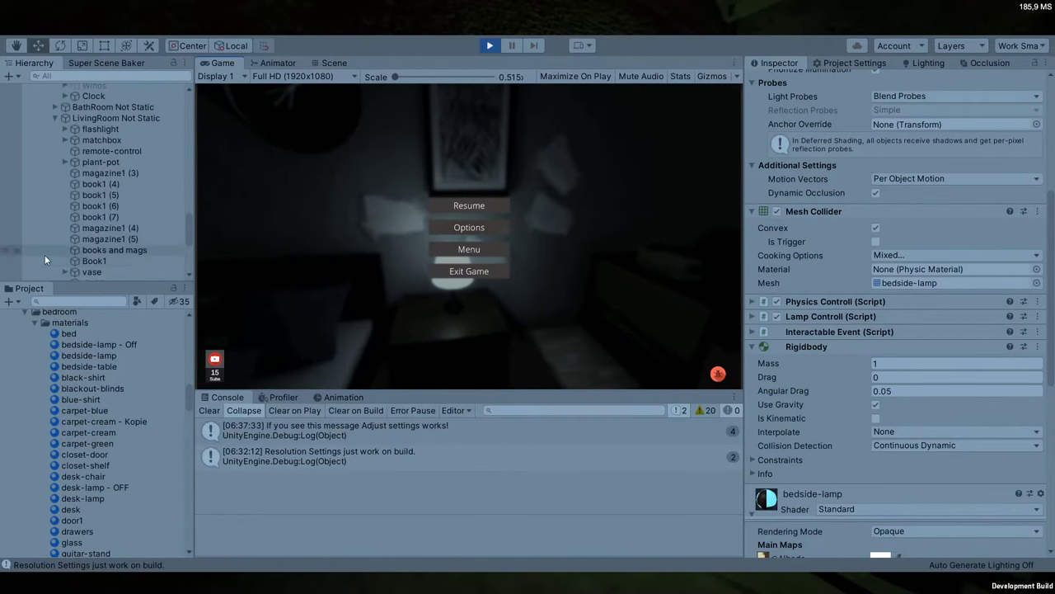
Select the player Camera under Need > First_Person_Controller > Camera_Holder > Camera_Pivot
{"action": "left_click", "coordinate": [38, 230]}
{"action": "scroll", "coordinate": [46, 235], "scroll_direction": "down", "scroll_amount": 3}
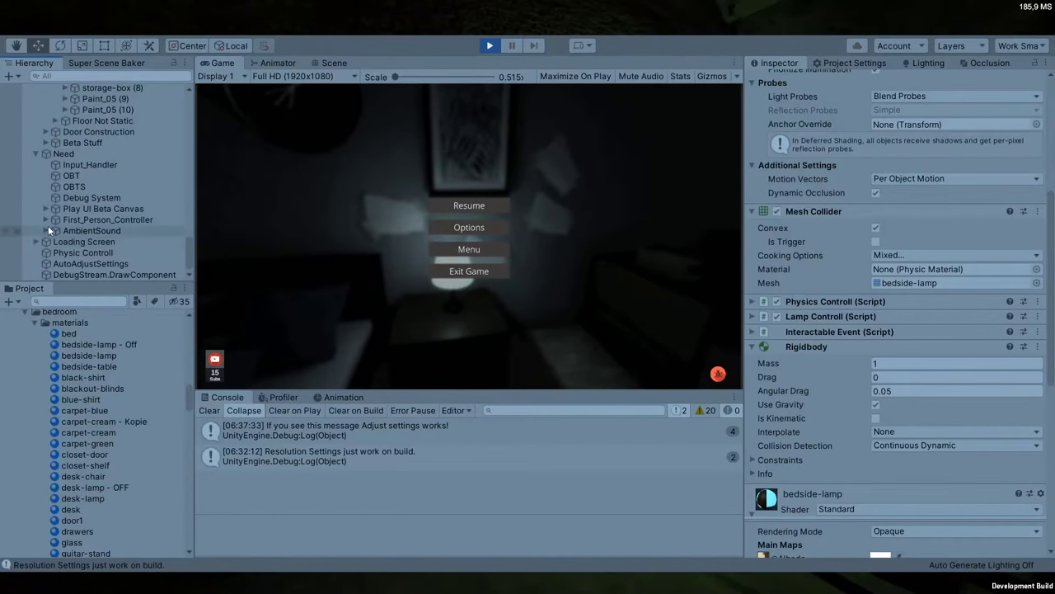
{"action": "left_click", "coordinate": [45, 219]}
{"action": "left_click", "coordinate": [55, 241]}
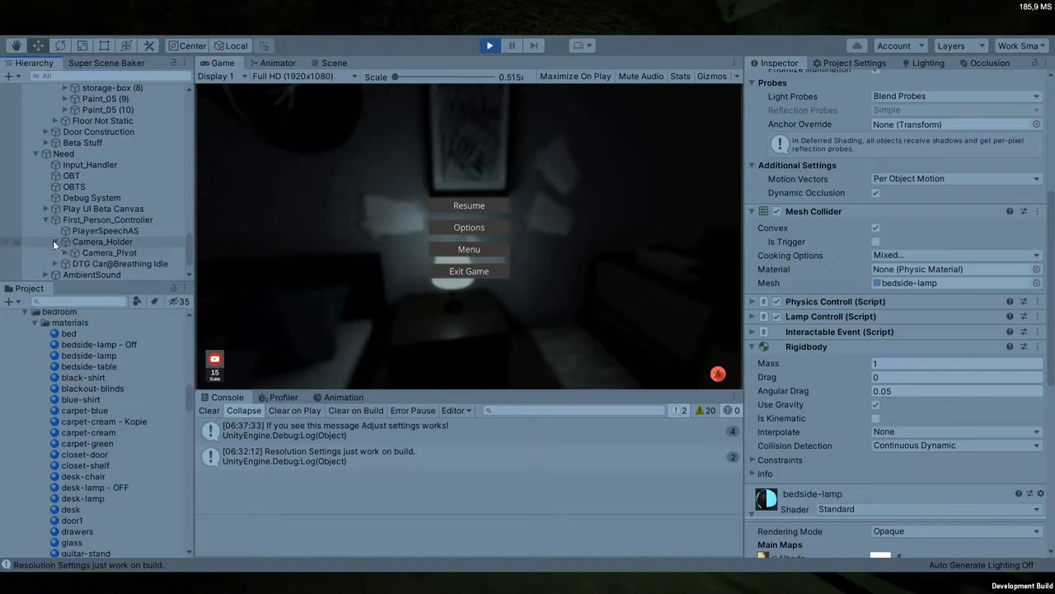
{"action": "left_click", "coordinate": [64, 252]}
{"action": "left_click", "coordinate": [99, 263]}
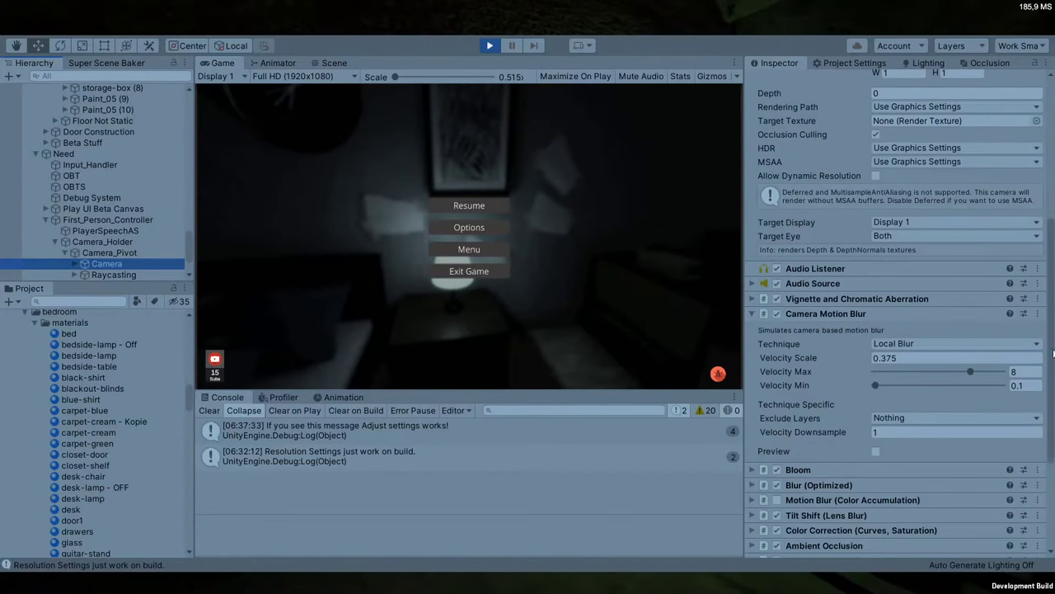
Collapse Camera Motion Blur, expand Bloom and lower its Intensity to 0.38
{"action": "scroll", "coordinate": [1053, 353], "scroll_direction": "down", "scroll_amount": 3}
{"action": "left_click", "coordinate": [867, 189]}
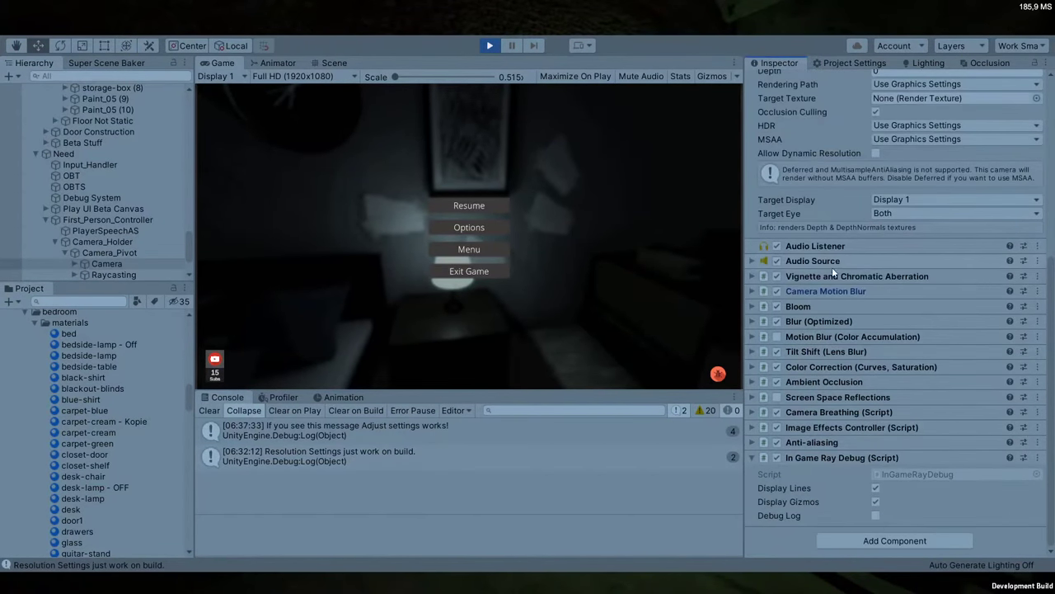
{"action": "left_click", "coordinate": [812, 306]}
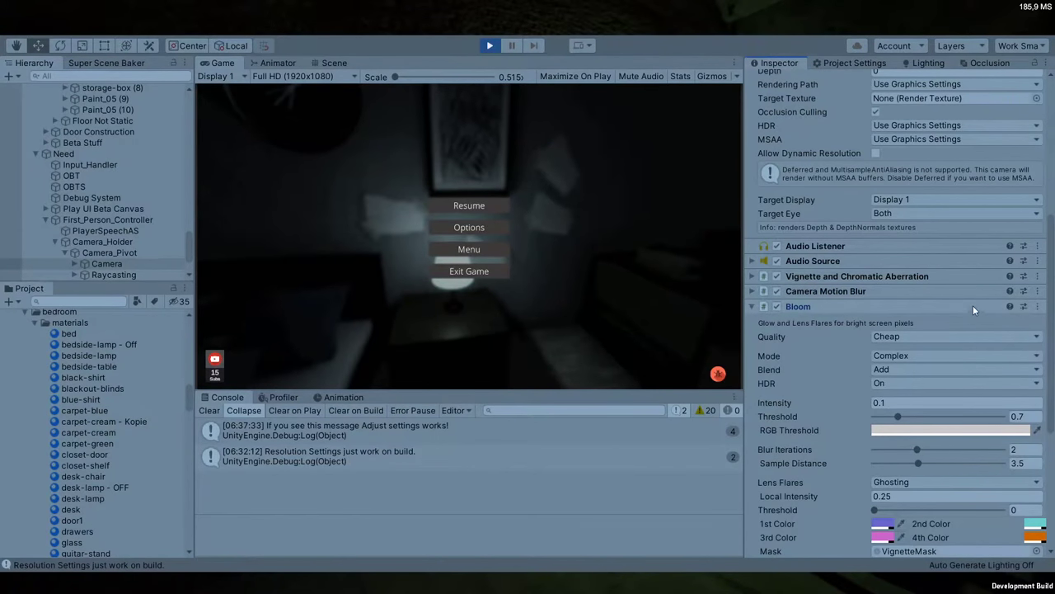
{"action": "scroll", "coordinate": [924, 341], "scroll_direction": "down", "scroll_amount": 3}
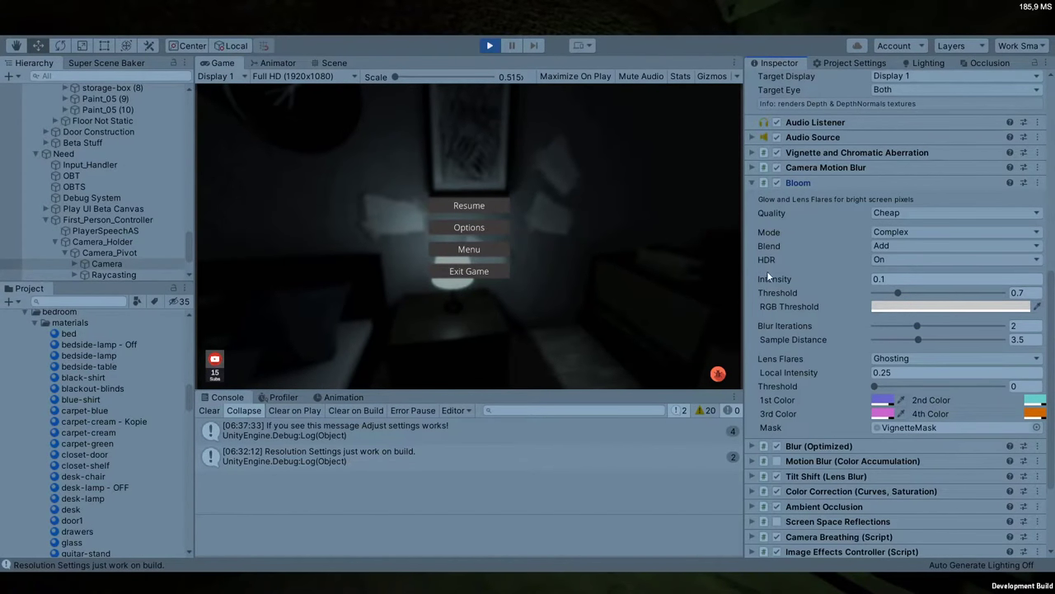
{"action": "left_click_drag", "start_coordinate": [799, 281], "coordinate": [796, 282]}
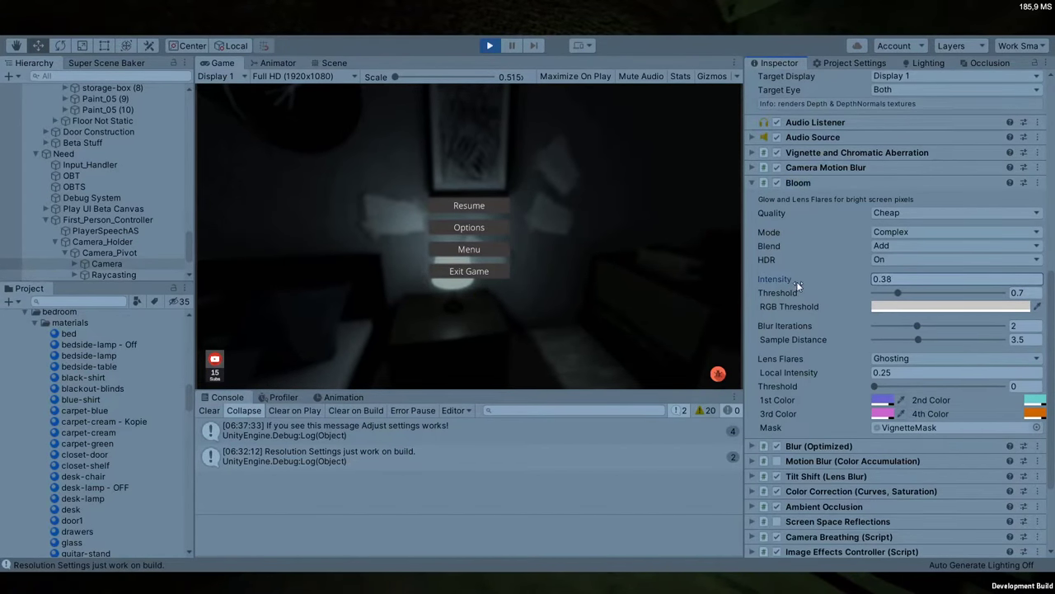
Resume the game and toggle Bloom to compare the lamp glow, then pause again
{"action": "left_click", "coordinate": [468, 207]}
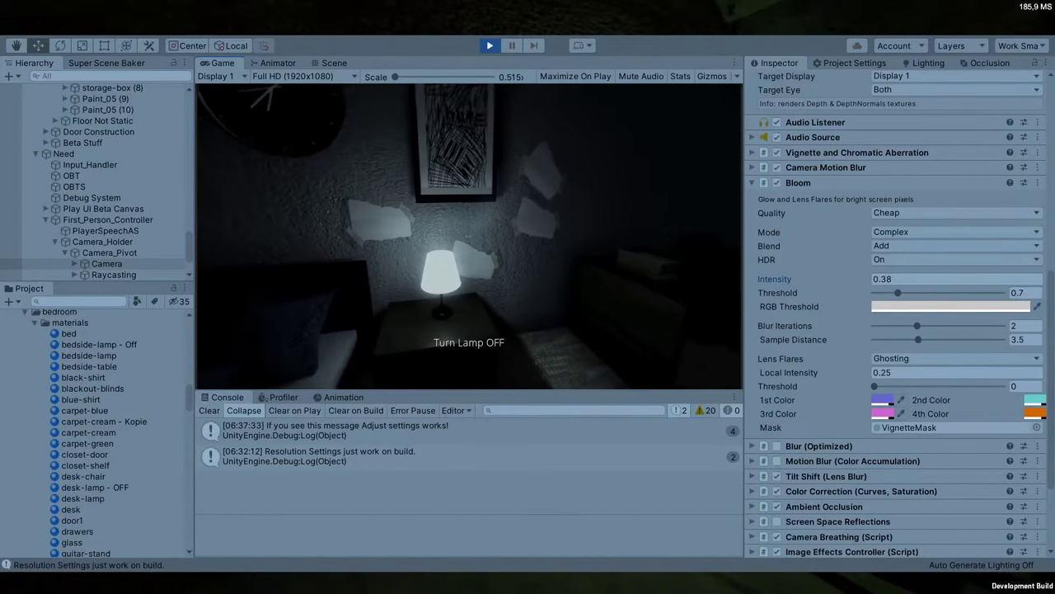
{"action": "key", "text": "Escape"}
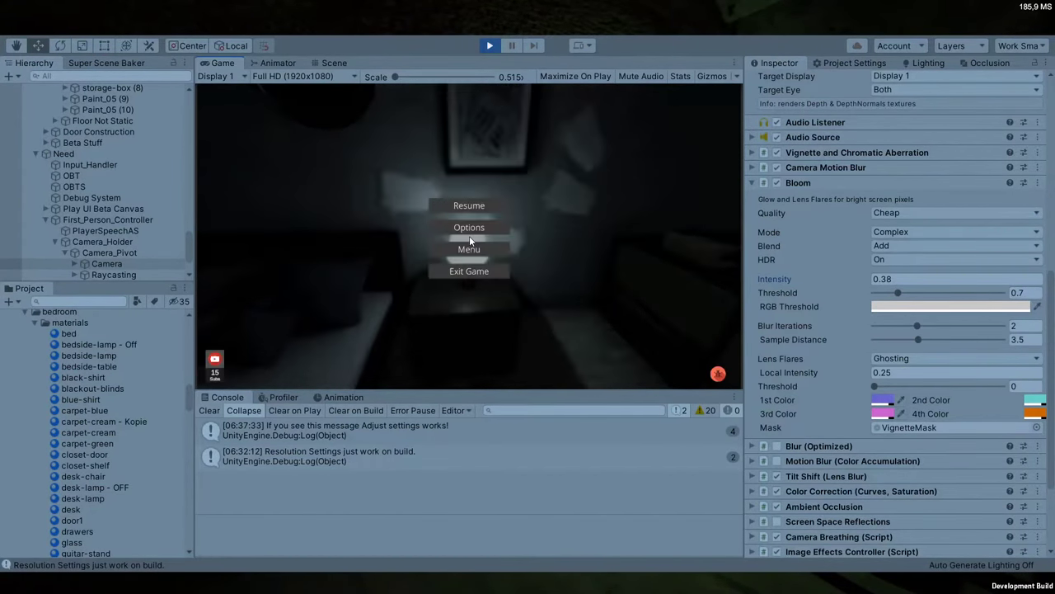
{"action": "key", "text": "Escape"}
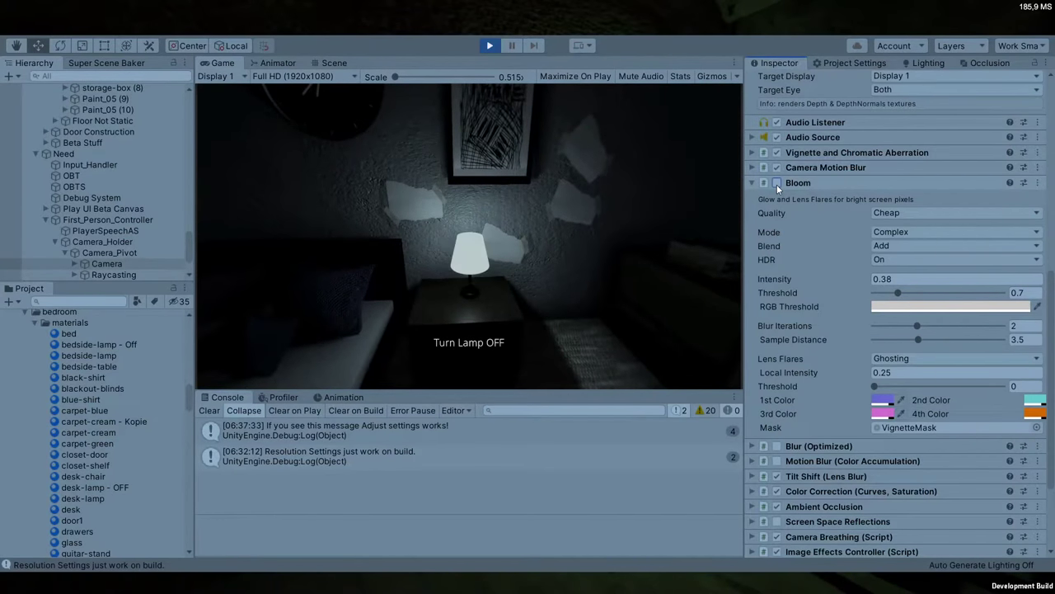
{"action": "left_click", "coordinate": [776, 183]}
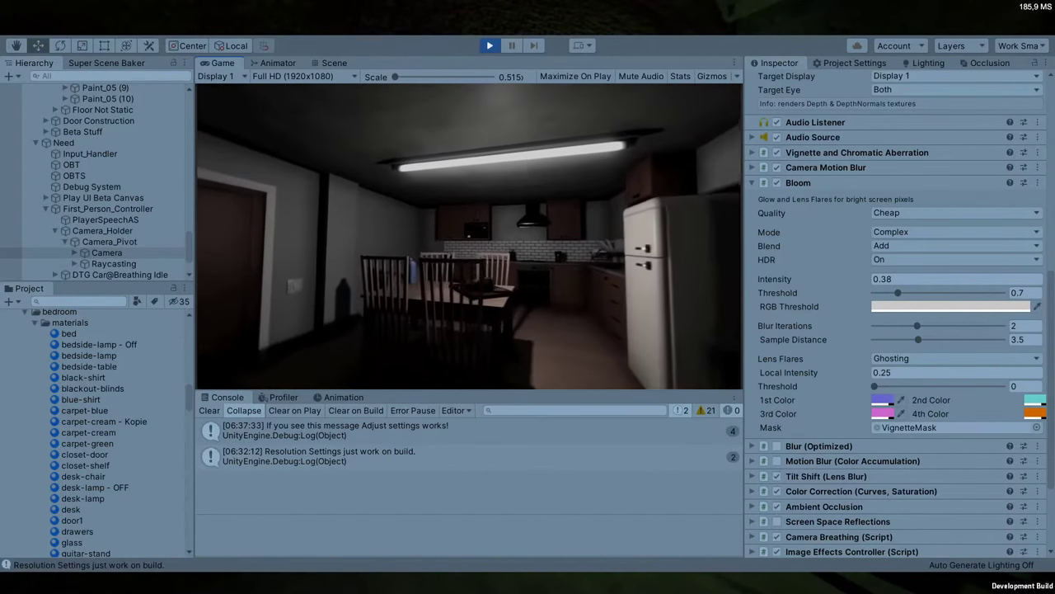
{"action": "key", "text": "Escape"}
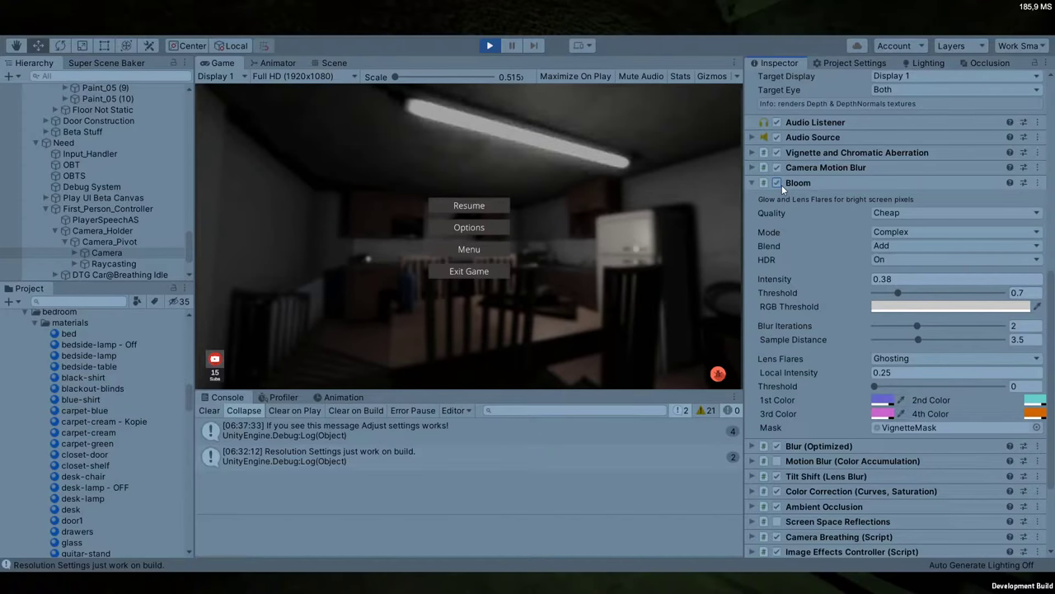
{"action": "left_click", "coordinate": [458, 206]}
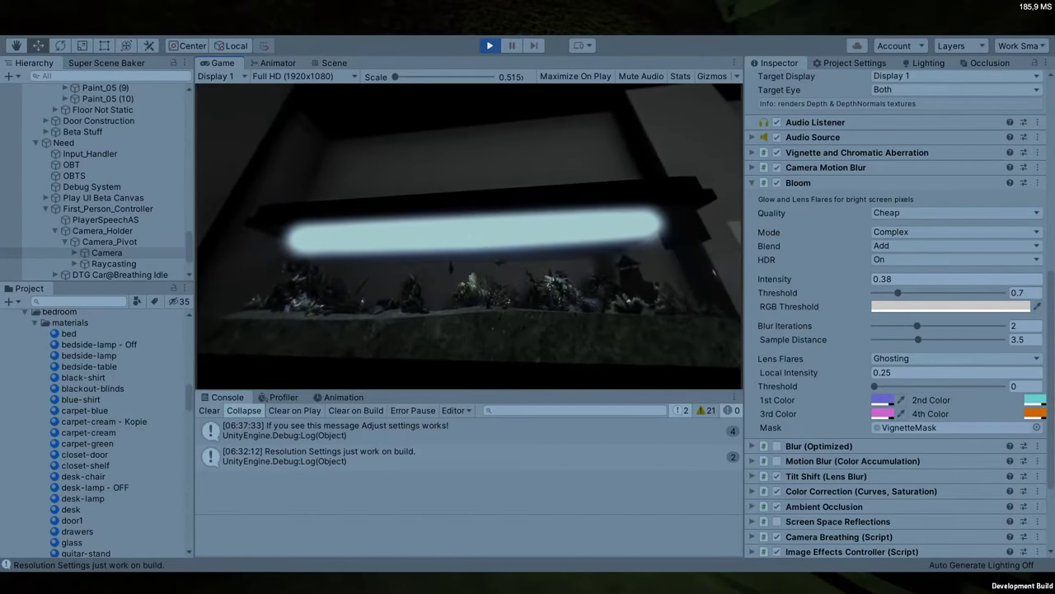
{"action": "key", "text": "Escape"}
Fly the Scene camera to the aquarium, open the aquarium_light emissive material, then resume the game
{"action": "left_click", "coordinate": [330, 62]}
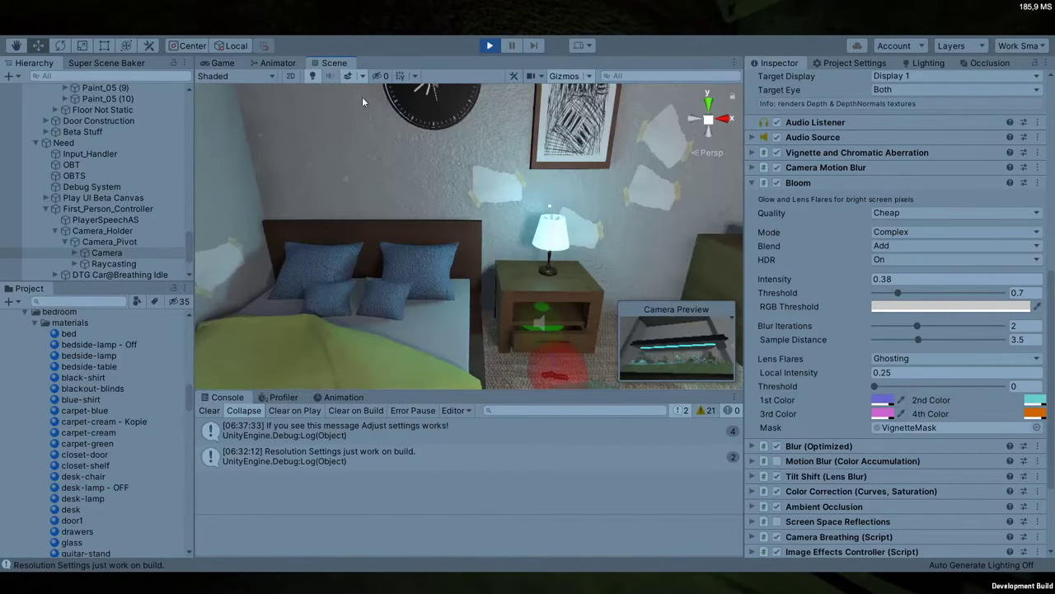
{"action": "right_click_drag", "start_coordinate": [365, 94], "coordinate": [956, 156]}
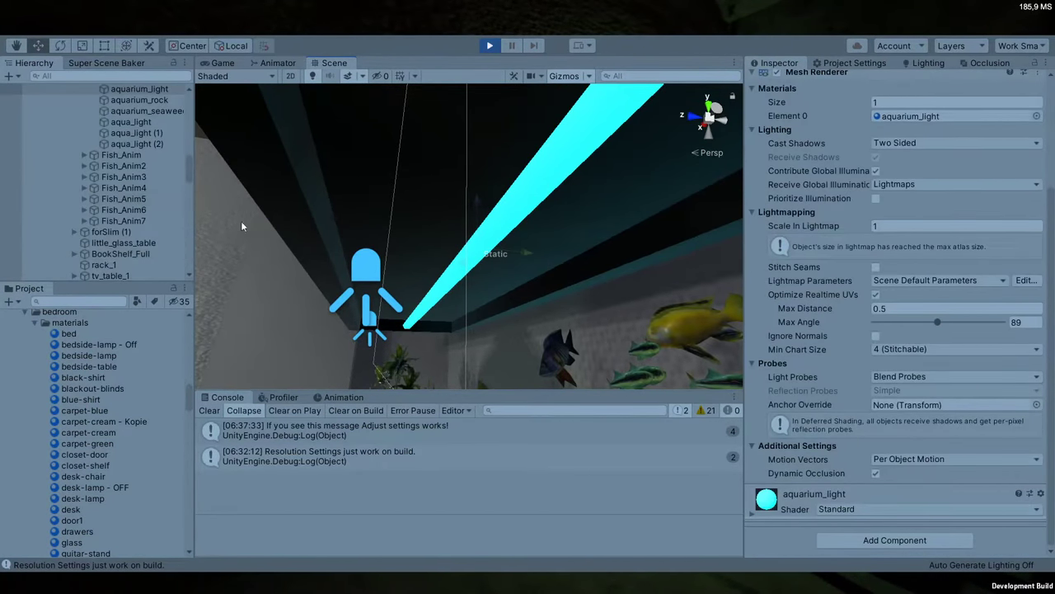
{"action": "left_click", "coordinate": [813, 497]}
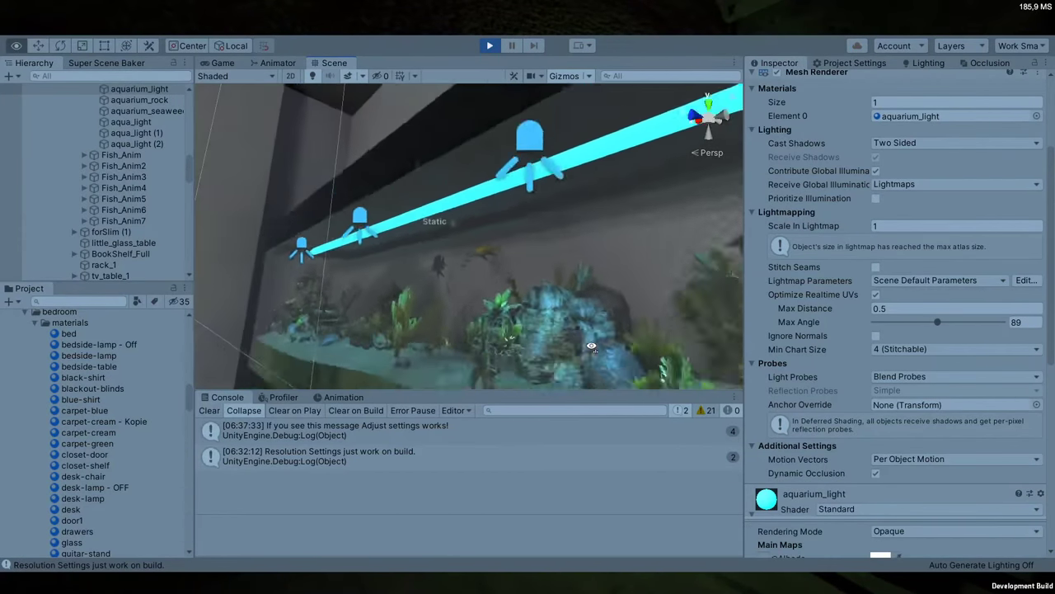
{"action": "scroll", "coordinate": [884, 437], "scroll_direction": "down", "scroll_amount": 5}
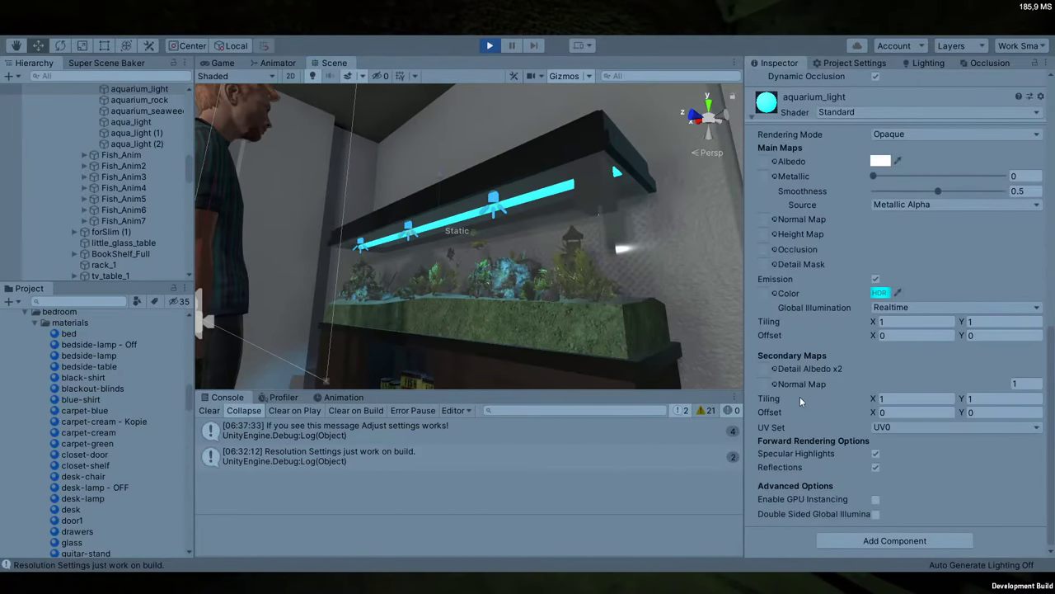
{"action": "left_click", "coordinate": [233, 66]}
{"action": "left_click", "coordinate": [467, 205]}
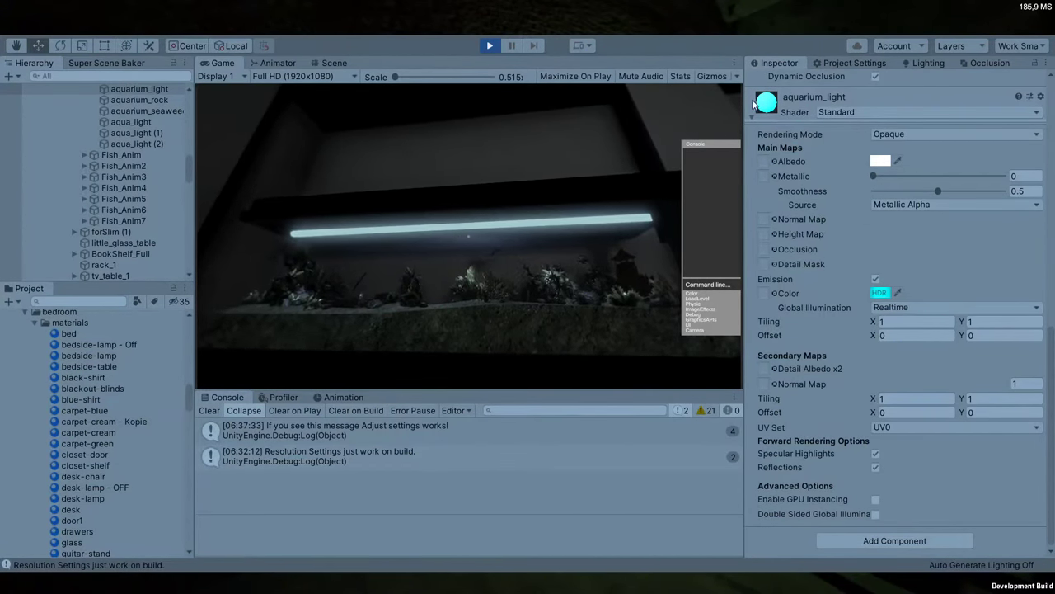
Close the in-game console and toggle the floor lamp off, on and off again
{"action": "left_click", "coordinate": [525, 224]}
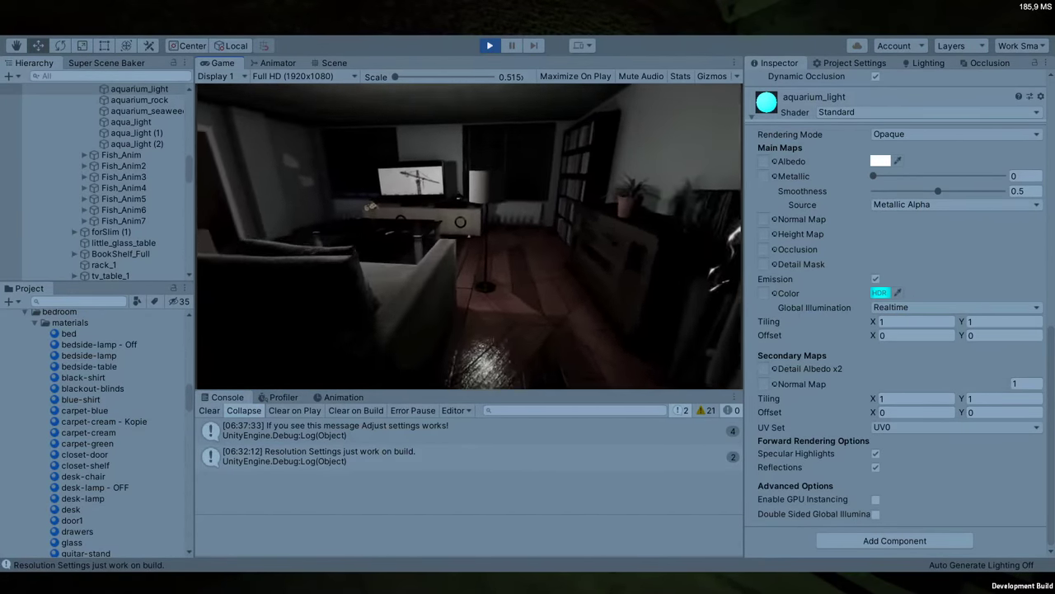
{"action": "key", "text": "e"}
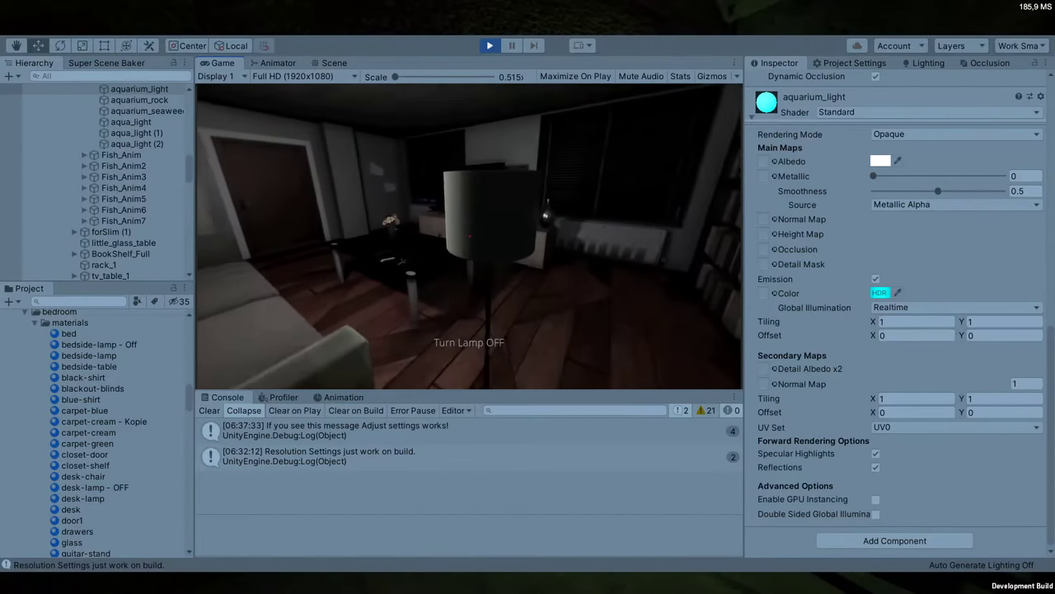
{"action": "key", "text": "e"}
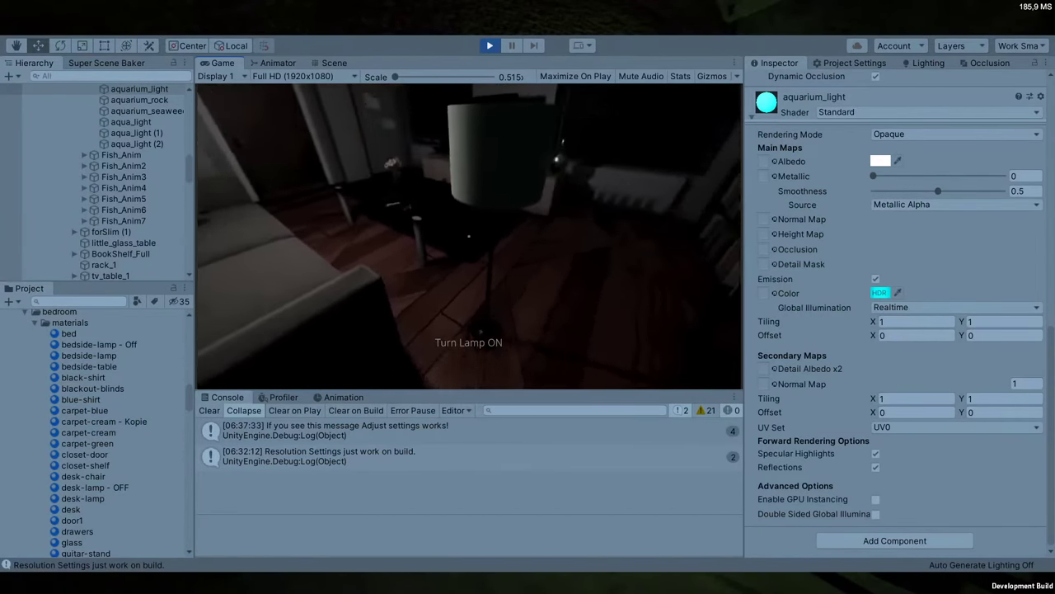
{"action": "key", "text": "e"}
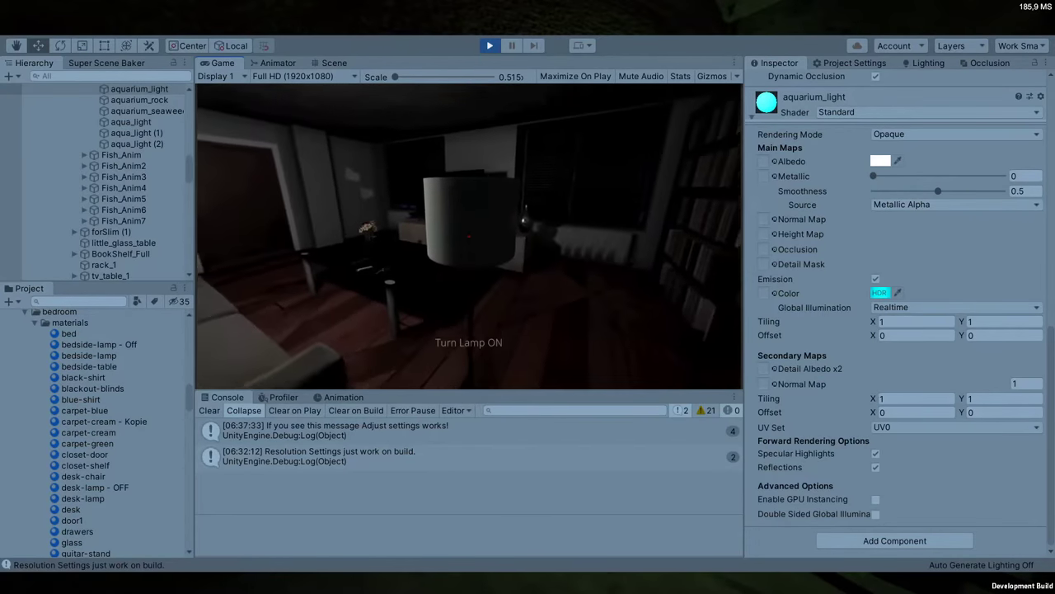
Pause the game and fly the Scene camera forward to the living-room floor lamp
{"action": "key", "text": "Escape"}
{"action": "key", "text": "Escape"}
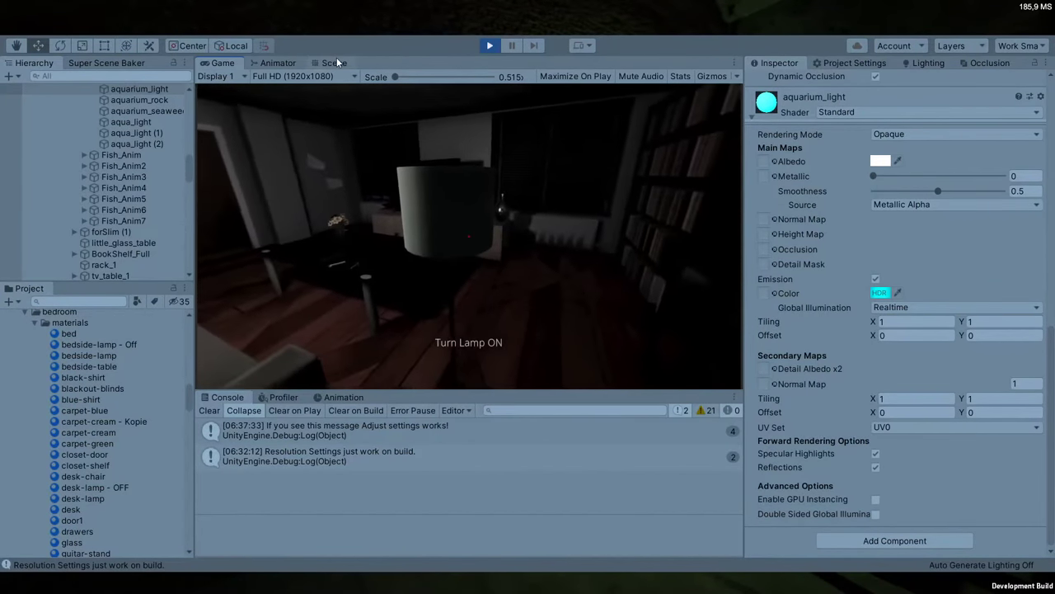
{"action": "left_click", "coordinate": [334, 63]}
{"action": "right_click_drag", "start_coordinate": [303, 316], "coordinate": [468, 293]}
Locate the standing-lamp material via Lamp Toartch's Actived Lamp Material and enable its Emission
{"action": "left_click", "coordinate": [468, 293]}
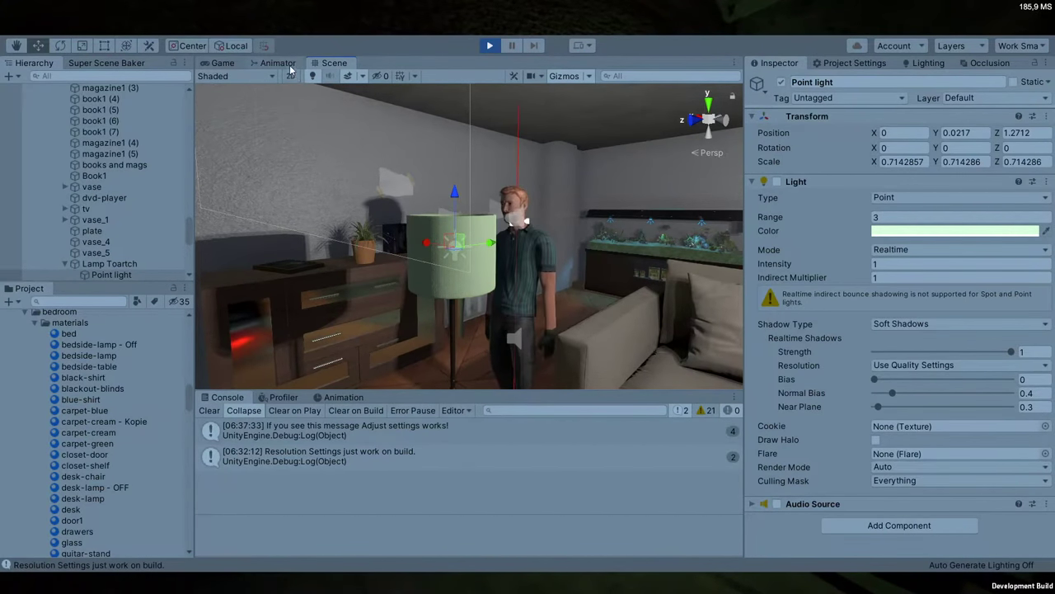
{"action": "middle_click", "coordinate": [223, 63]}
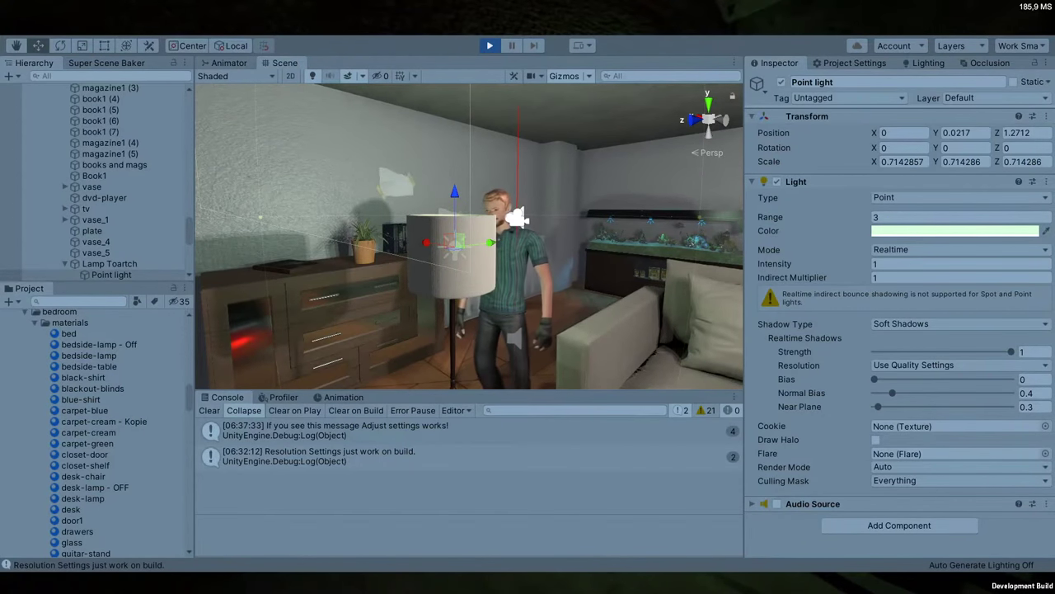
{"action": "left_click", "coordinate": [107, 264]}
{"action": "left_click", "coordinate": [852, 343]}
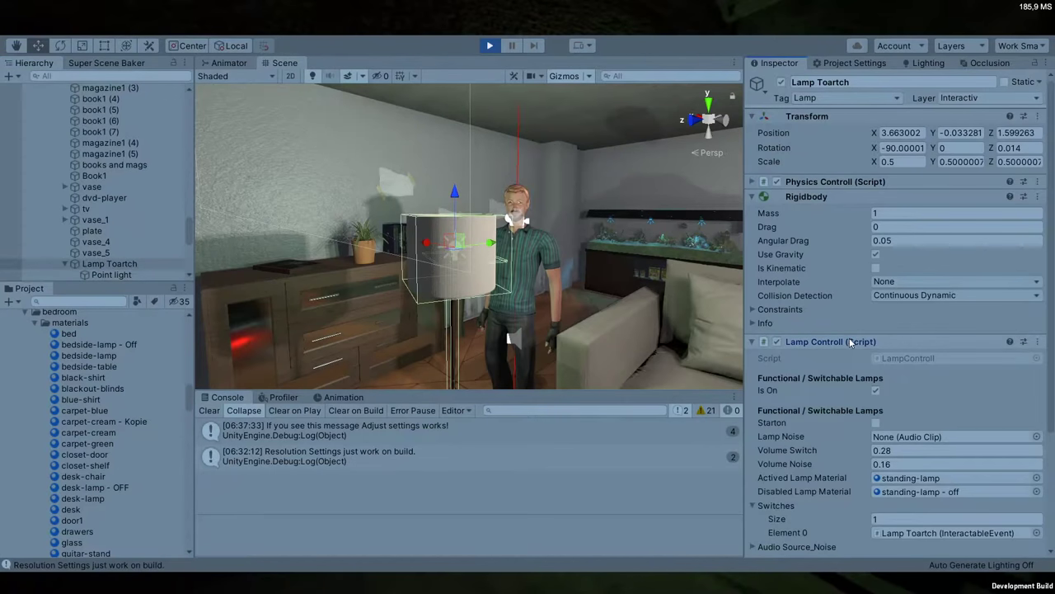
{"action": "scroll", "coordinate": [855, 351], "scroll_direction": "down", "scroll_amount": 4}
{"action": "left_click", "coordinate": [927, 325]}
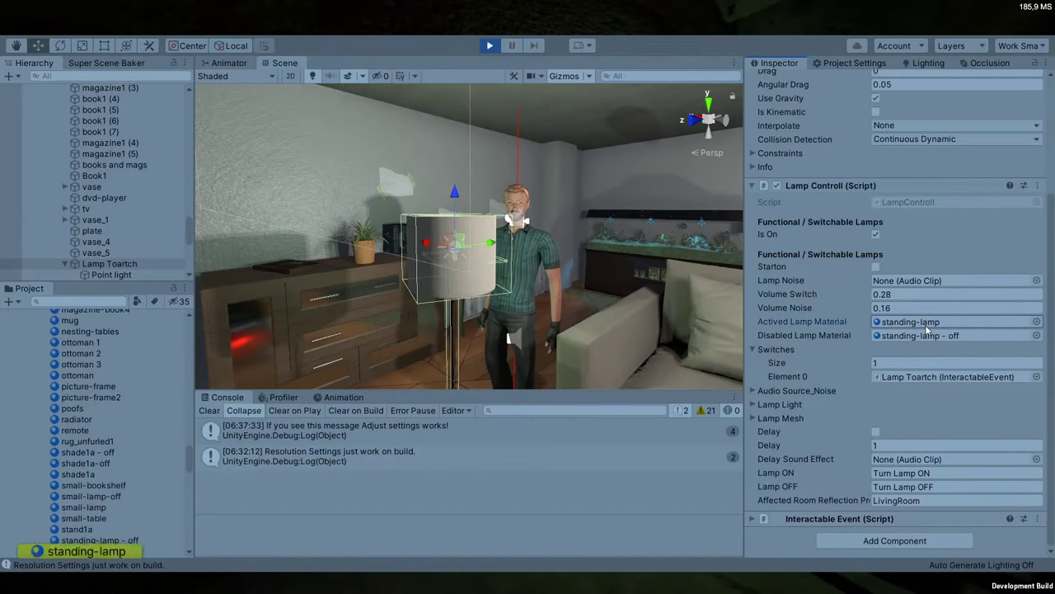
{"action": "left_click", "coordinate": [90, 551]}
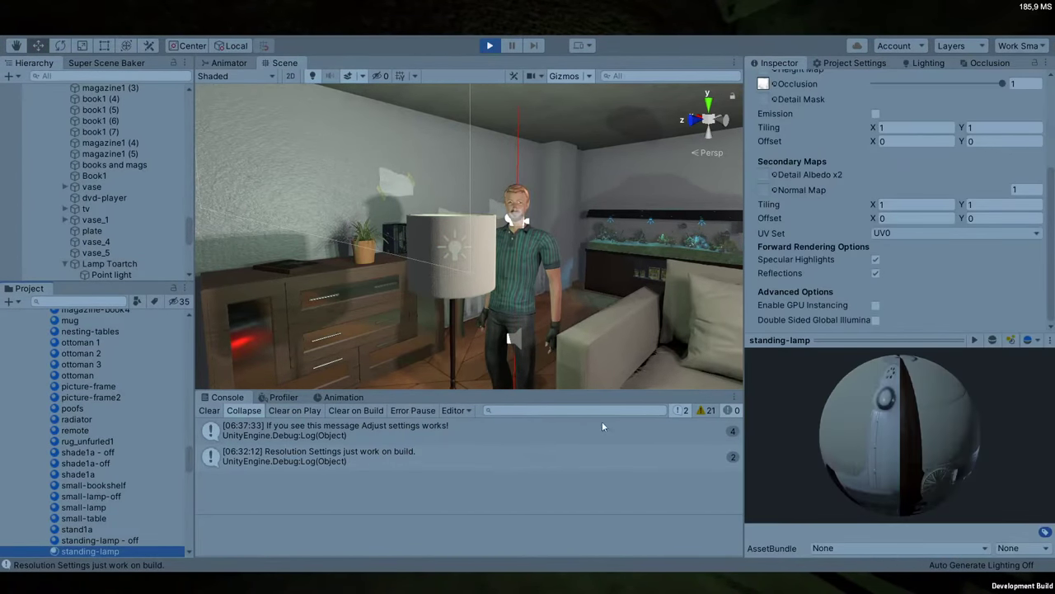
{"action": "scroll", "coordinate": [851, 269], "scroll_direction": "up", "scroll_amount": 3}
{"action": "scroll", "coordinate": [899, 290], "scroll_direction": "up", "scroll_amount": 1}
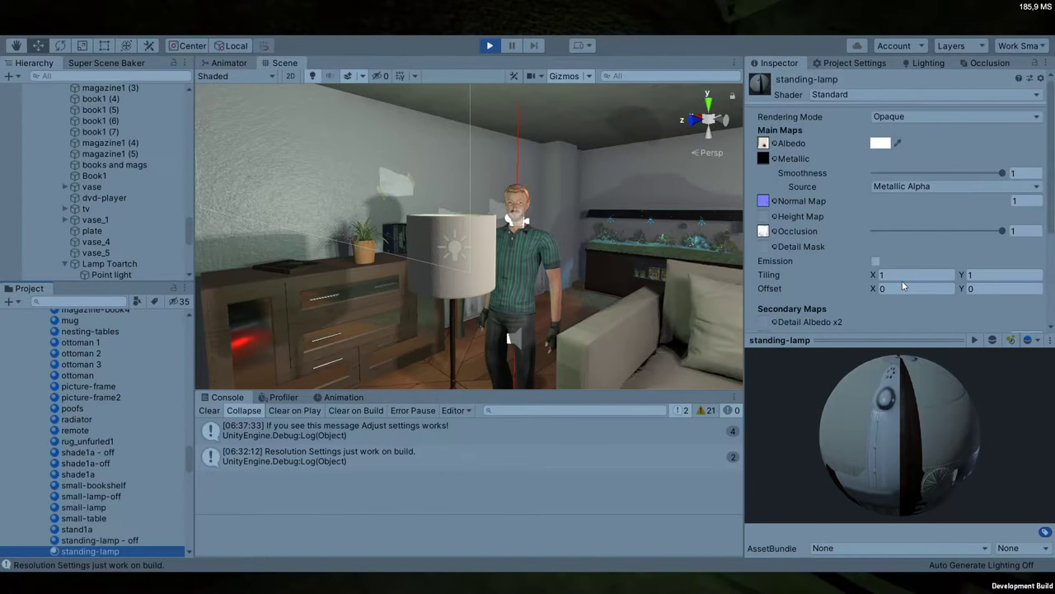
{"action": "left_click", "coordinate": [875, 261]}
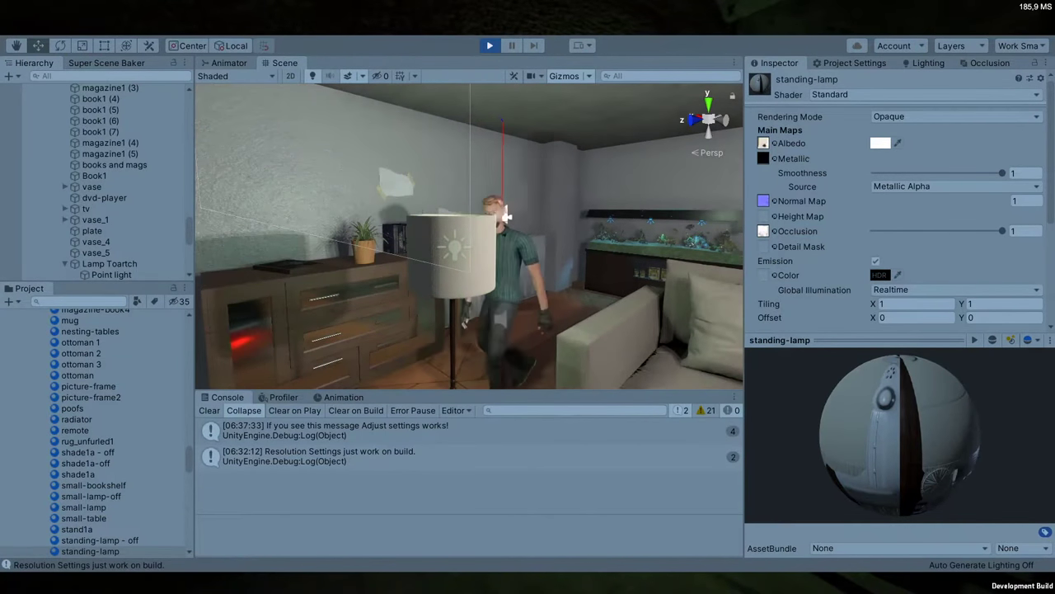
Inspect the Standing-lamp object and its child mesh in the Hierarchy, then stop play mode
{"action": "scroll", "coordinate": [116, 259], "scroll_direction": "down", "scroll_amount": 2}
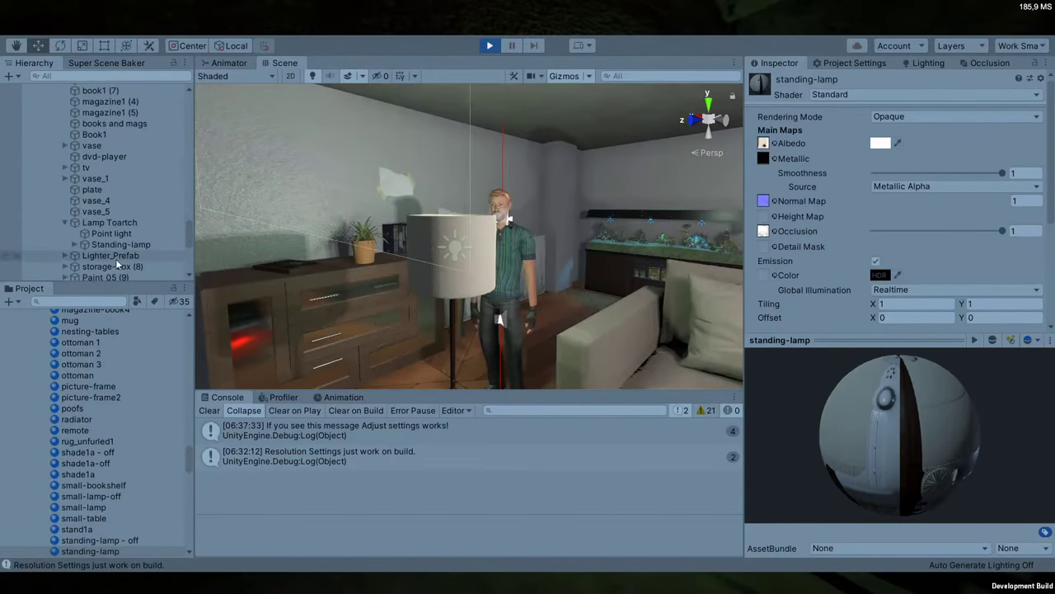
{"action": "left_click", "coordinate": [120, 248]}
{"action": "left_click", "coordinate": [75, 245]}
{"action": "left_click", "coordinate": [104, 259]}
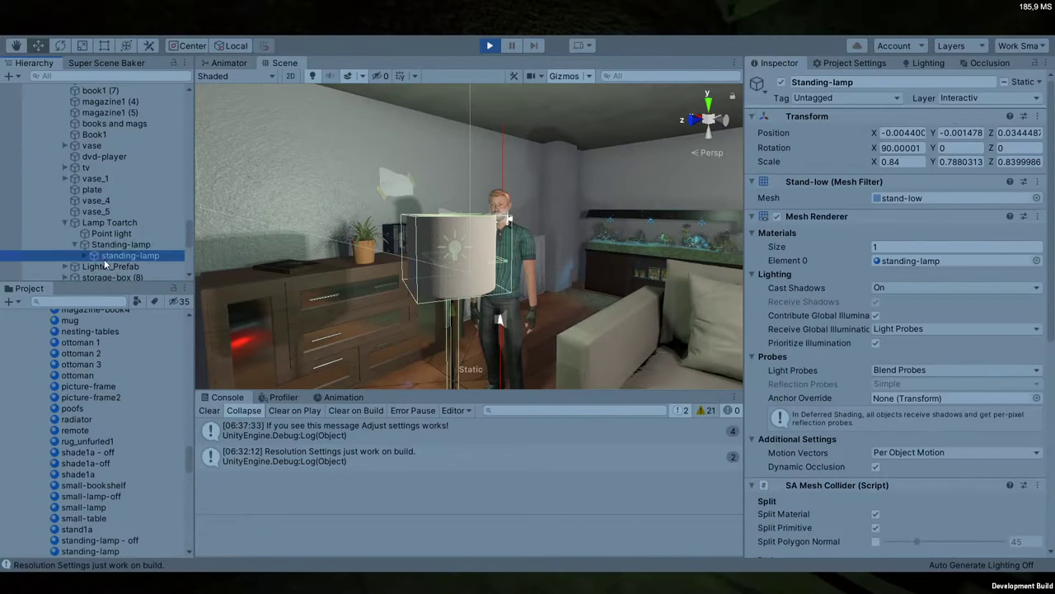
{"action": "left_click", "coordinate": [84, 255]}
{"action": "left_click", "coordinate": [80, 242]}
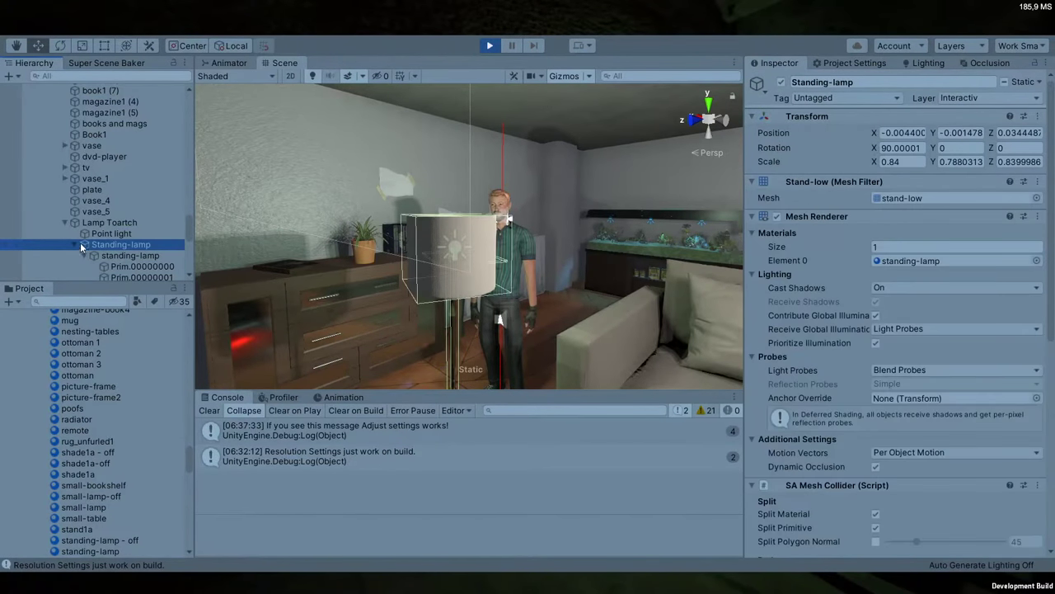
{"action": "left_click", "coordinate": [76, 241]}
{"action": "scroll", "coordinate": [100, 422], "scroll_direction": "up", "scroll_amount": 10}
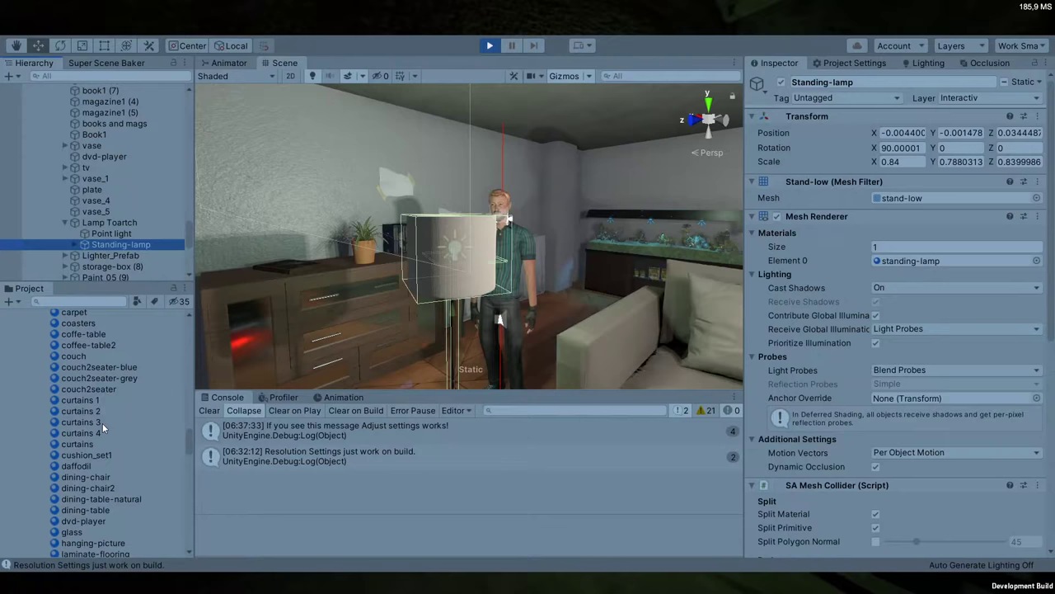
{"action": "scroll", "coordinate": [103, 423], "scroll_direction": "up", "scroll_amount": 5}
{"action": "left_click", "coordinate": [489, 46]}
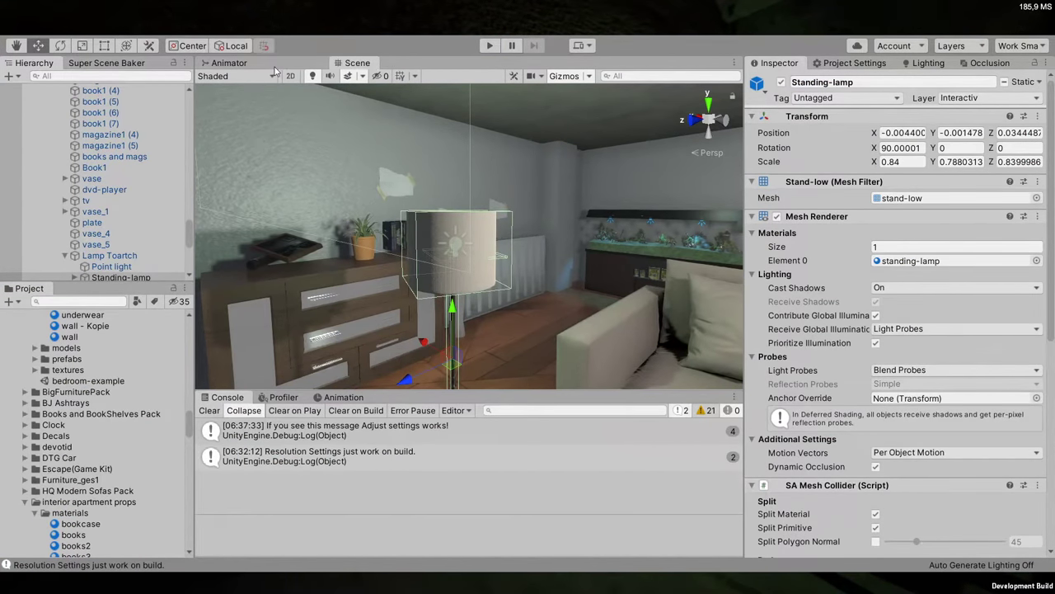
Orbit the Scene view and frame the Standing-lamp
{"action": "right_click_drag", "start_coordinate": [395, 206], "coordinate": [593, 195]}
{"action": "key", "text": "f"}
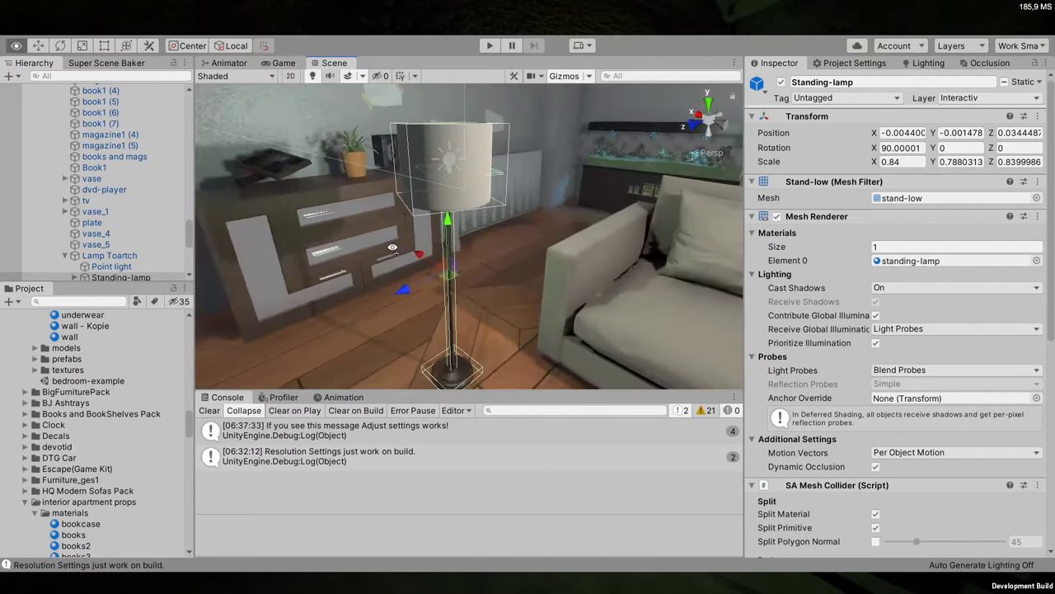
{"action": "scroll", "coordinate": [92, 453], "scroll_direction": "down", "scroll_amount": 1}
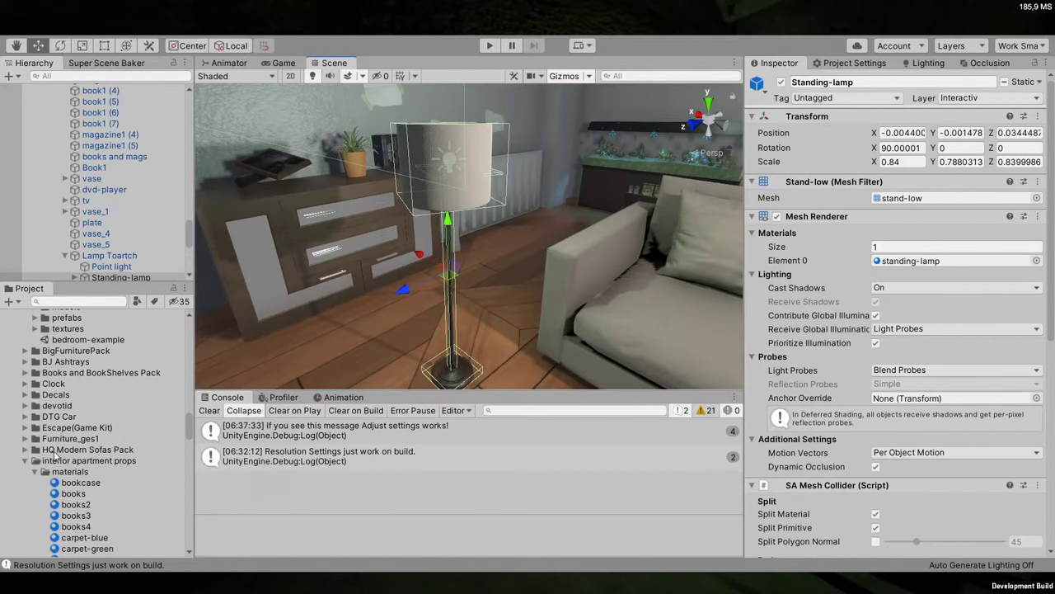
{"action": "scroll", "coordinate": [24, 417], "scroll_direction": "up", "scroll_amount": 10}
{"action": "scroll", "coordinate": [25, 417], "scroll_direction": "up", "scroll_amount": 5}
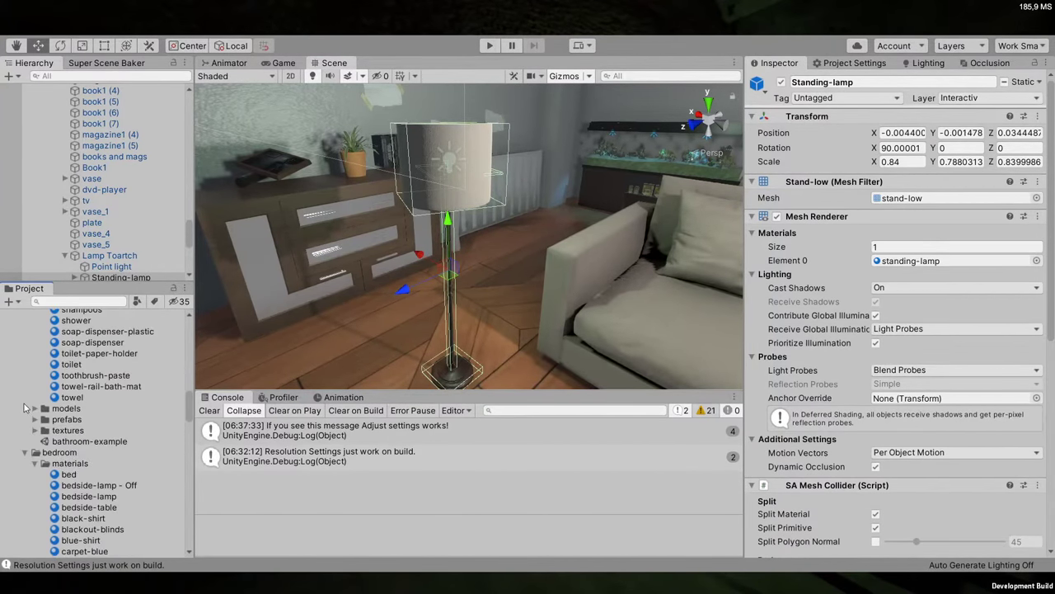
Collapse the kitchen, apartment-building and livingroom-asset folders in the Project window
{"action": "left_click", "coordinate": [25, 455]}
{"action": "left_click", "coordinate": [25, 455]}
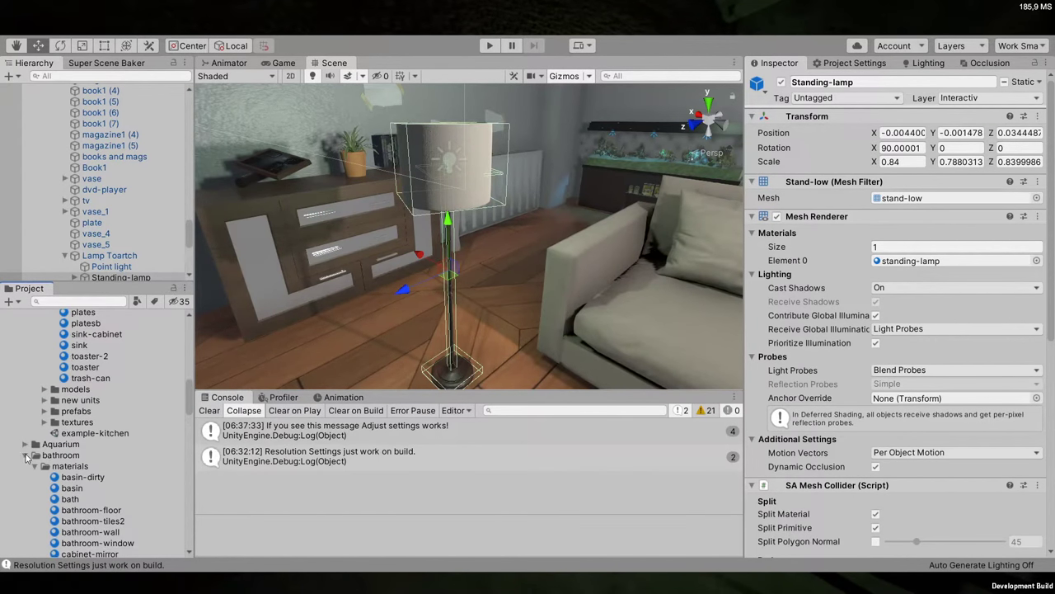
{"action": "scroll", "coordinate": [24, 453], "scroll_direction": "up", "scroll_amount": 12}
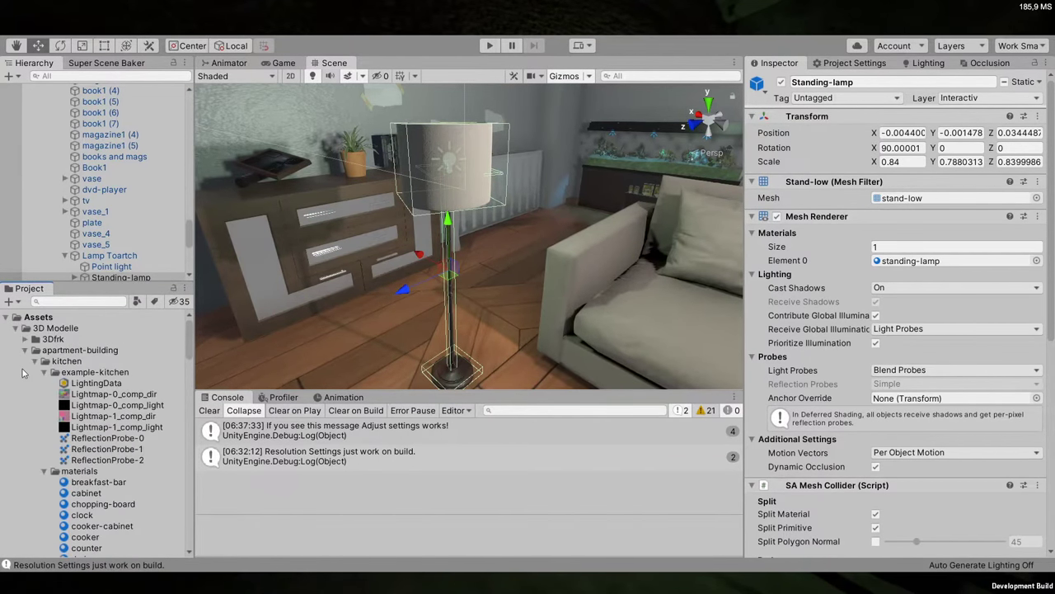
{"action": "left_click", "coordinate": [41, 362]}
{"action": "left_click", "coordinate": [35, 361]}
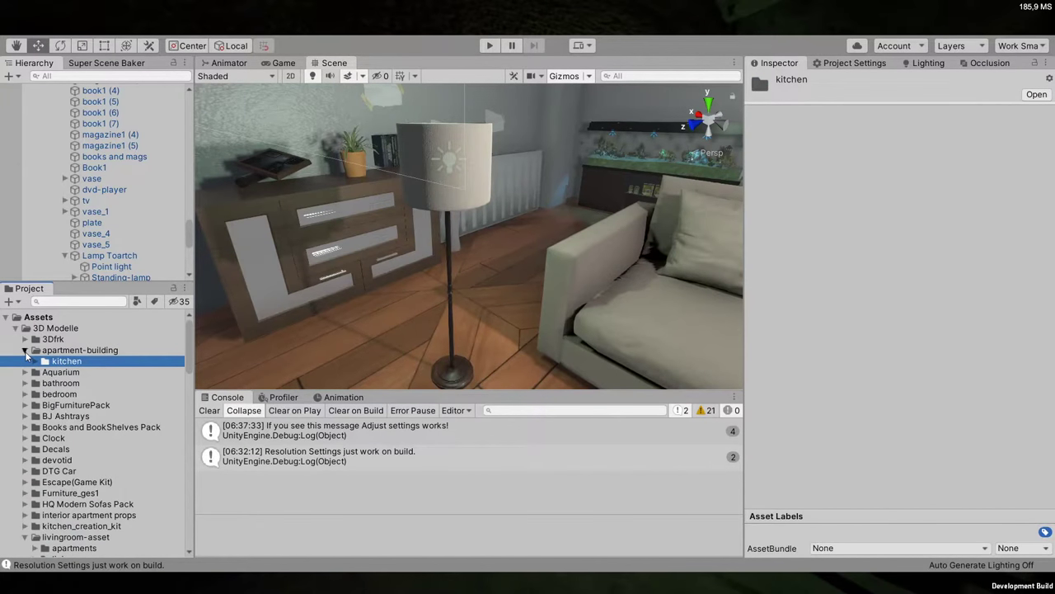
{"action": "left_click", "coordinate": [25, 350]}
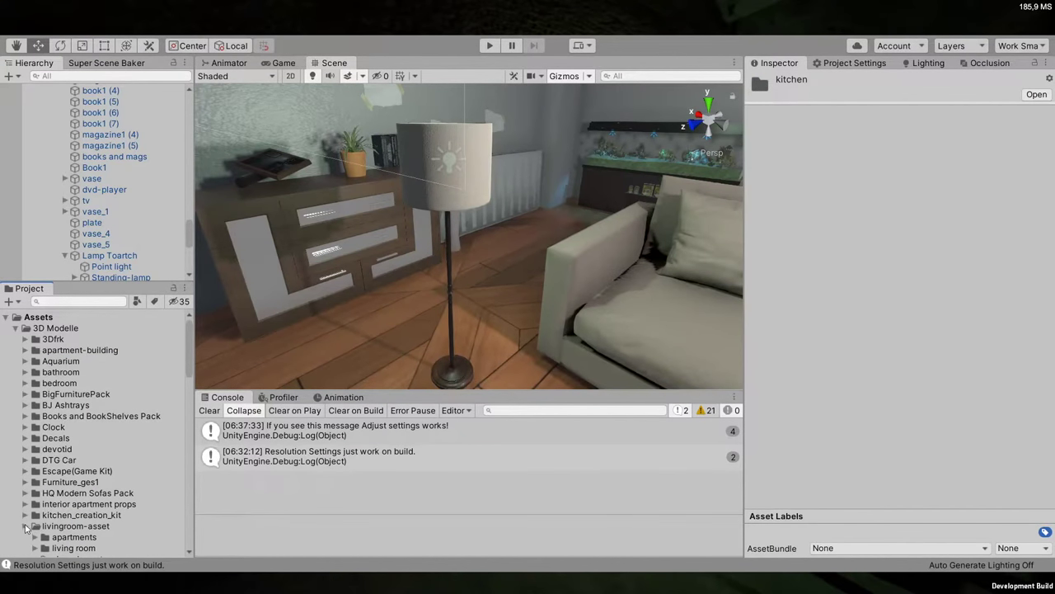
{"action": "left_click", "coordinate": [25, 528]}
{"action": "scroll", "coordinate": [73, 429], "scroll_direction": "down", "scroll_amount": 10}
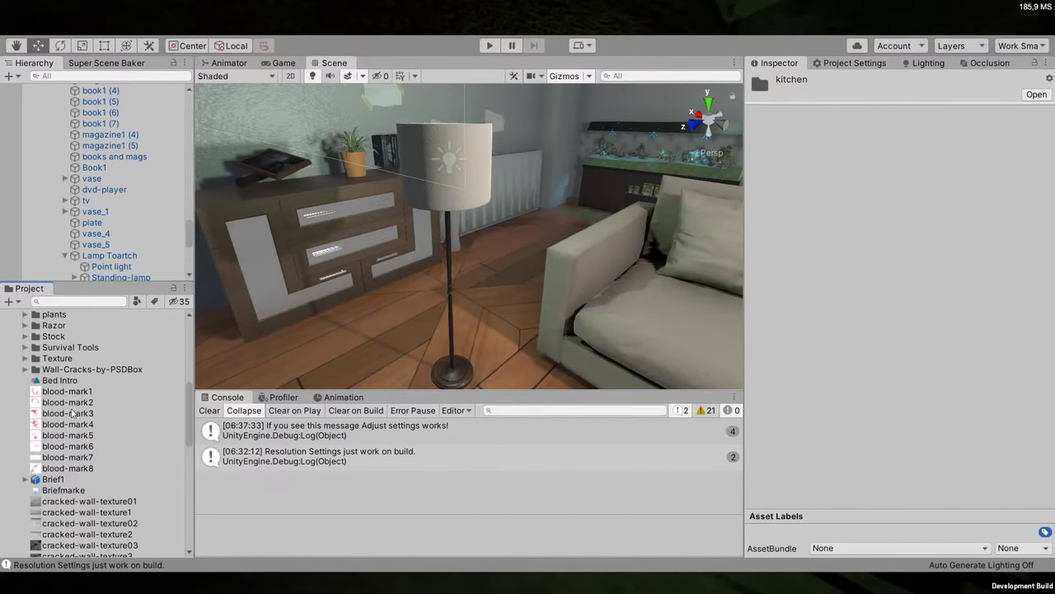
Select textures blood-mark1 through blood-mark8 to show their shared import settings
{"action": "left_click", "coordinate": [71, 393]}
{"action": "left_click", "coordinate": [69, 469], "text": "ctrl"}
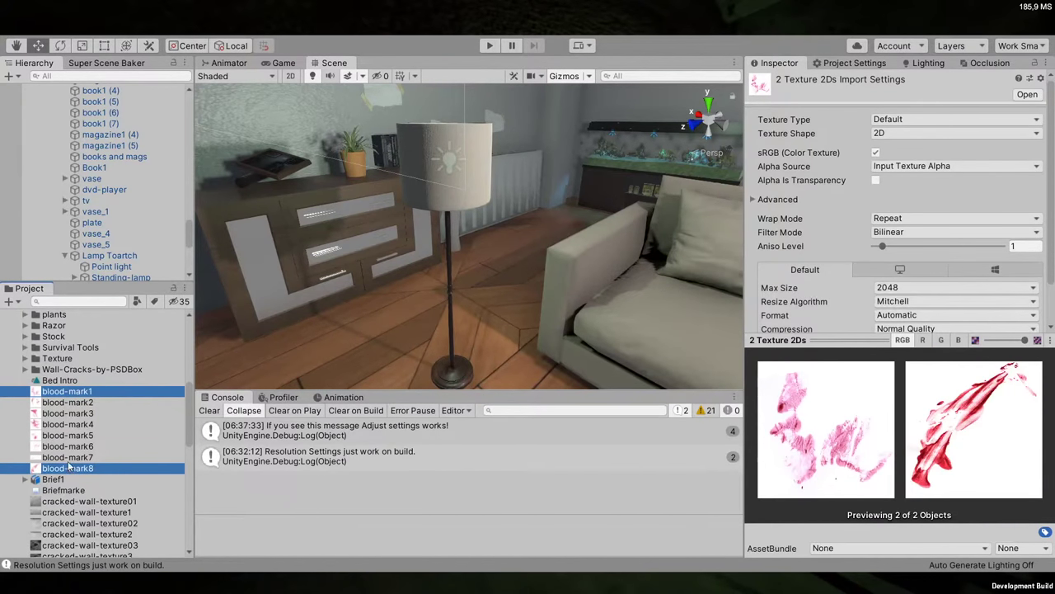
{"action": "left_click", "coordinate": [70, 468], "text": "ctrl"}
{"action": "left_click", "coordinate": [73, 468], "text": "shift"}
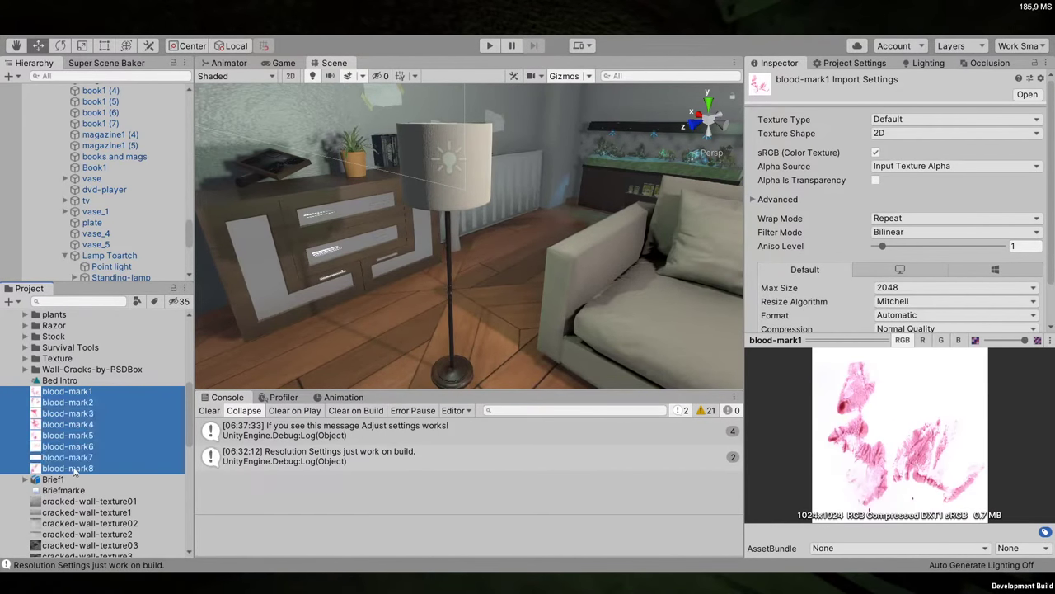
{"action": "scroll", "coordinate": [78, 452], "scroll_direction": "up", "scroll_amount": 2}
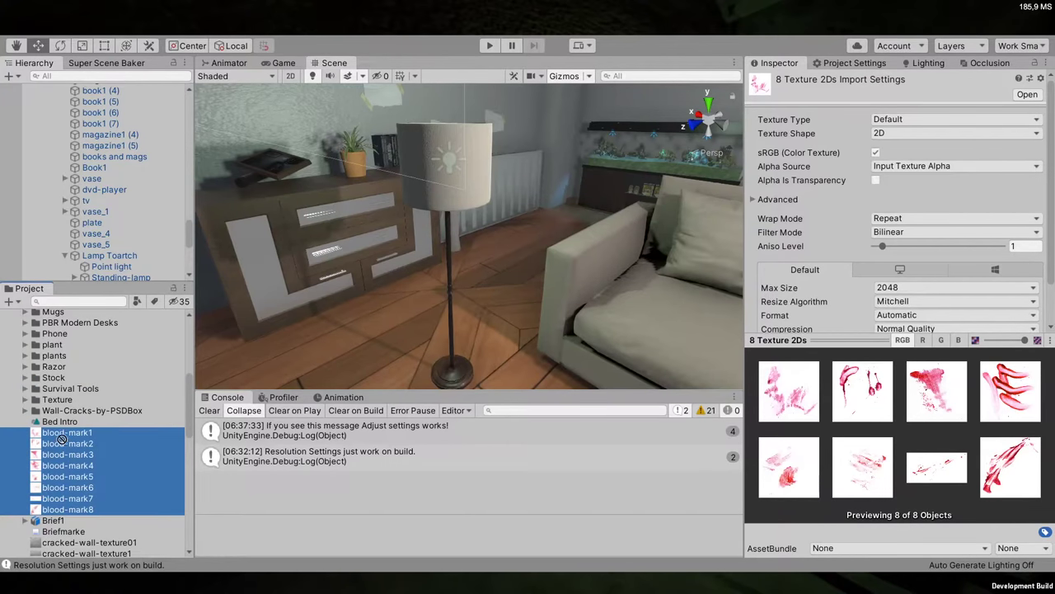
{"action": "left_click_drag", "start_coordinate": [61, 438], "coordinate": [51, 388]}
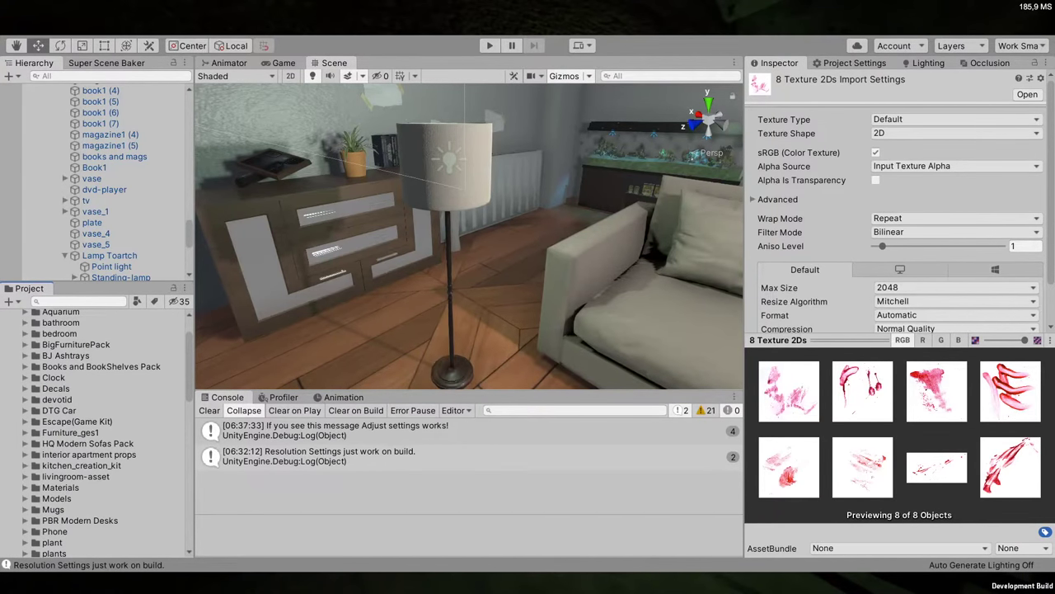
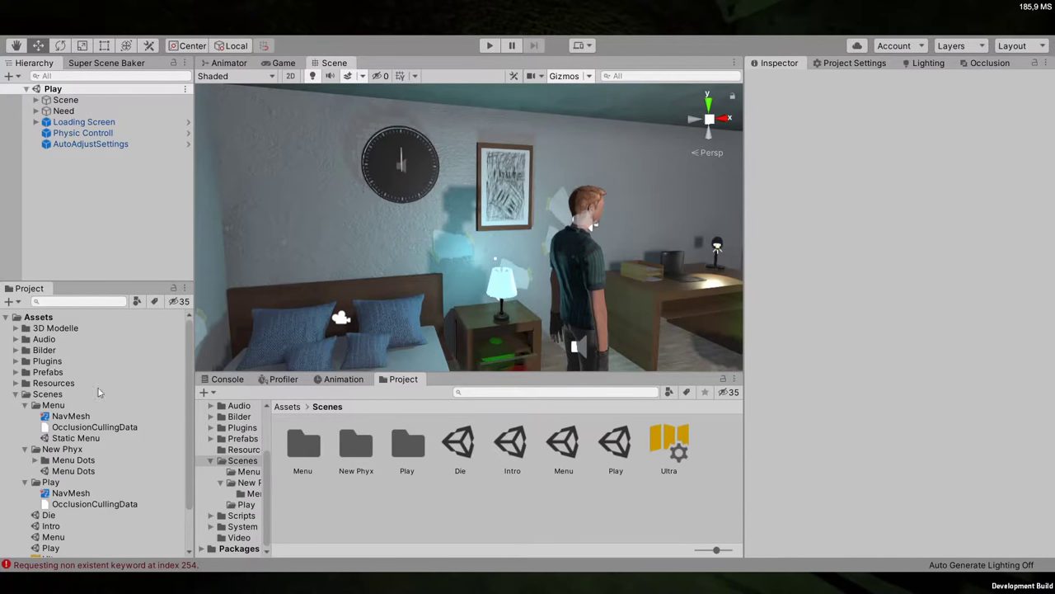
Review the console's keyword errors and package warnings, reading each warning's full message
{"action": "left_click", "coordinate": [228, 379]}
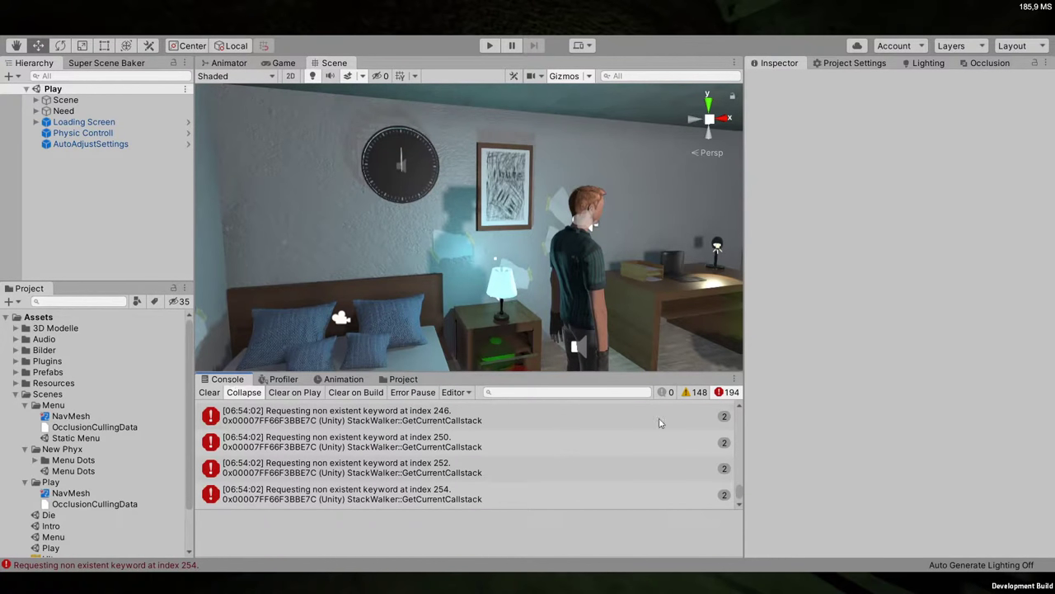
{"action": "scroll", "coordinate": [627, 449], "scroll_direction": "up", "scroll_amount": 10}
{"action": "scroll", "coordinate": [614, 445], "scroll_direction": "up", "scroll_amount": 5}
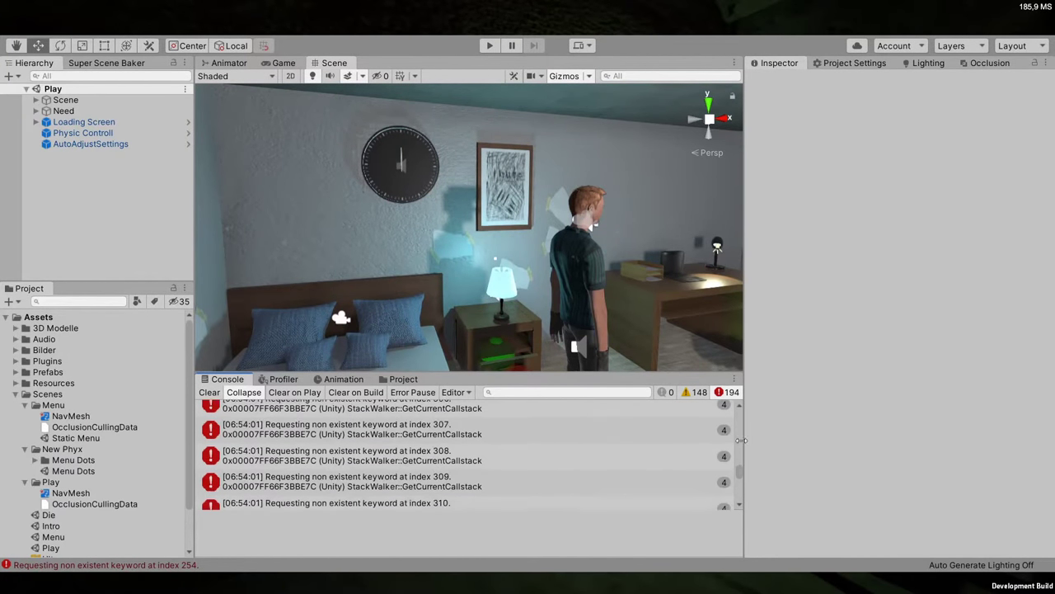
{"action": "left_click_drag", "start_coordinate": [741, 428], "coordinate": [723, 399]}
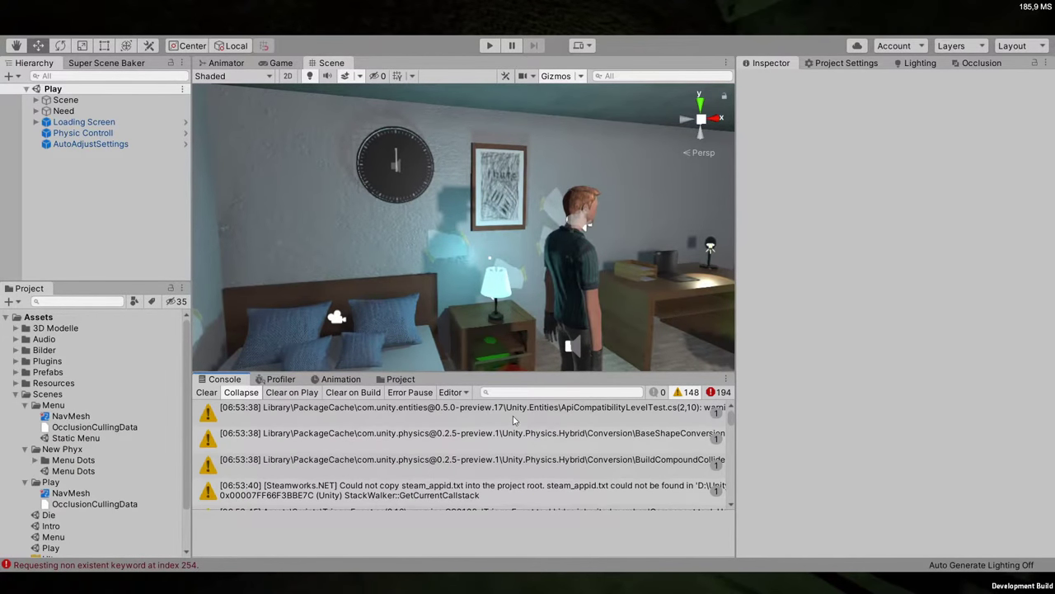
{"action": "left_click", "coordinate": [513, 416]}
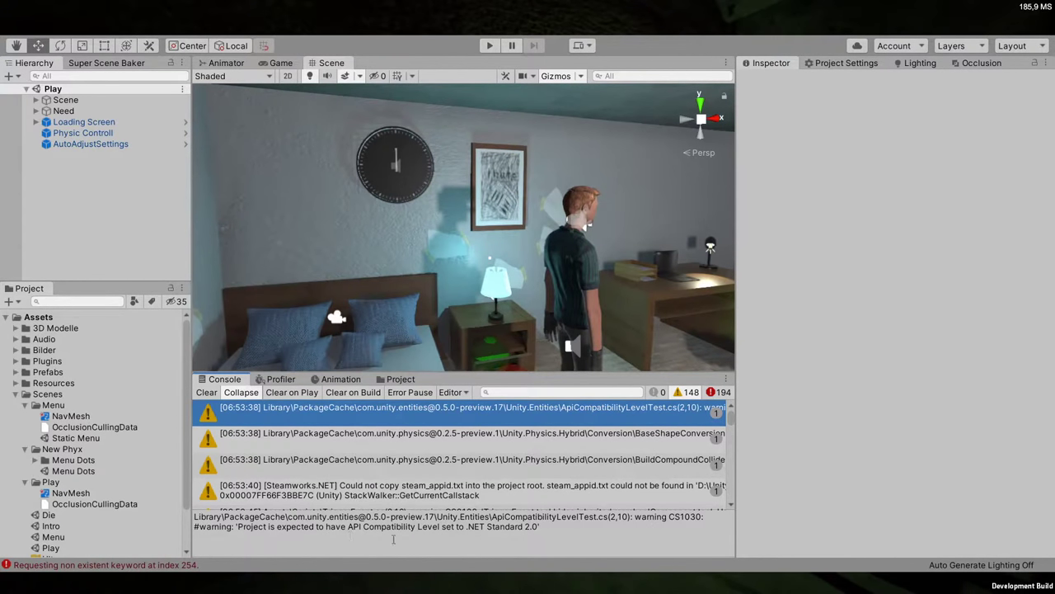
{"action": "left_click", "coordinate": [410, 445]}
{"action": "left_click", "coordinate": [395, 462]}
{"action": "scroll", "coordinate": [371, 476], "scroll_direction": "down", "scroll_amount": 5}
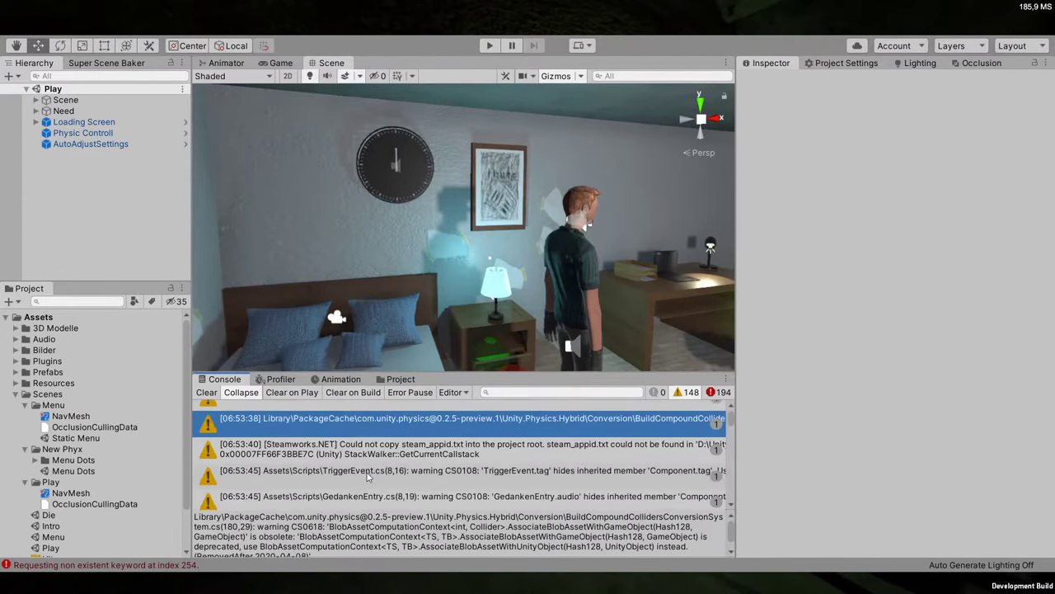
{"action": "scroll", "coordinate": [365, 471], "scroll_direction": "down", "scroll_amount": 2}
Clear the console log and bring up the Player page of Project Settings
{"action": "left_click", "coordinate": [207, 394]}
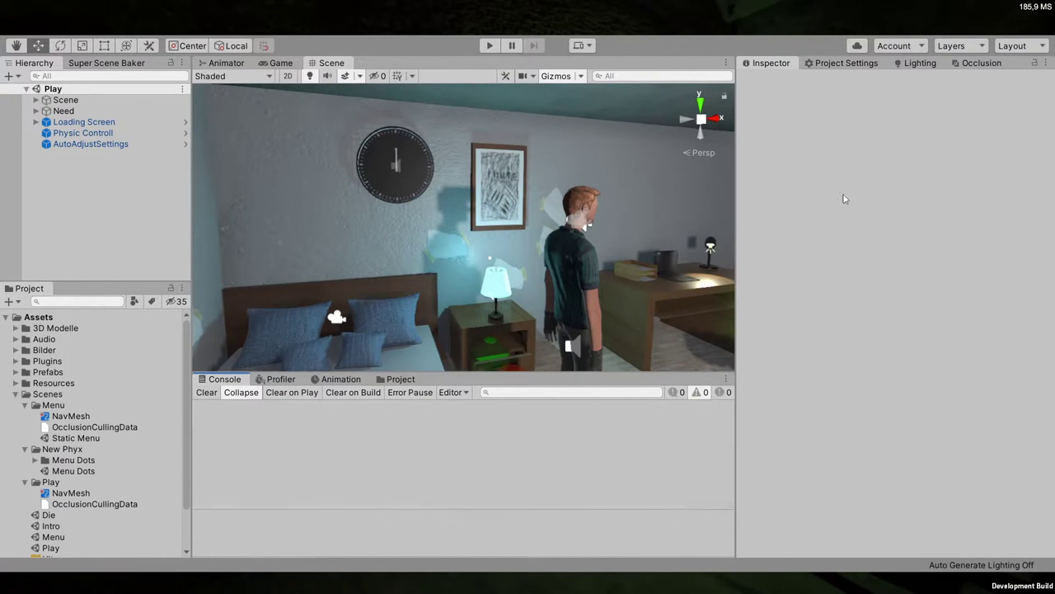
{"action": "left_click", "coordinate": [845, 63]}
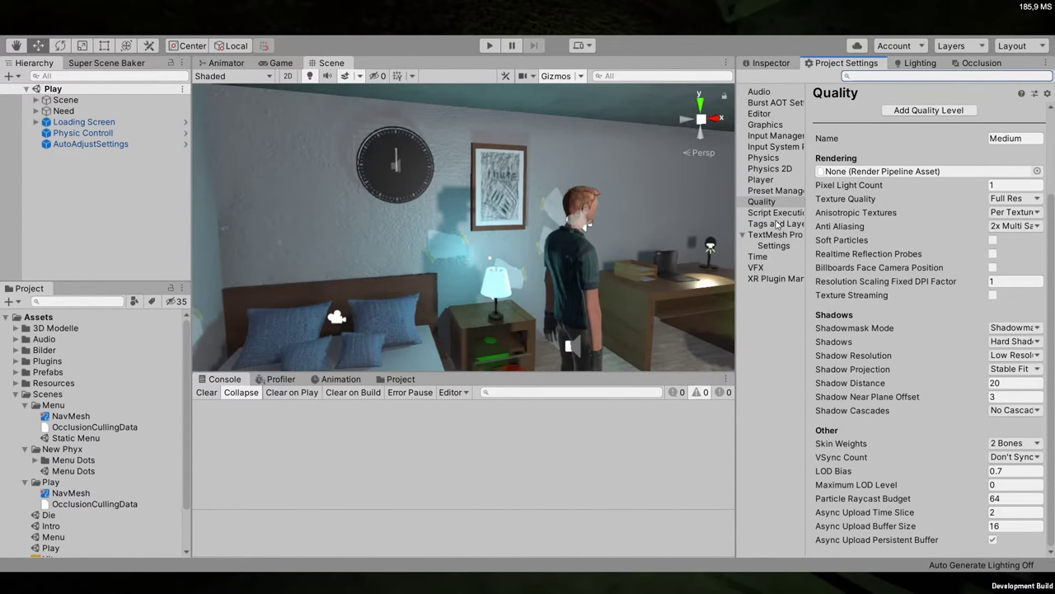
{"action": "left_click", "coordinate": [767, 191]}
{"action": "left_click", "coordinate": [760, 180]}
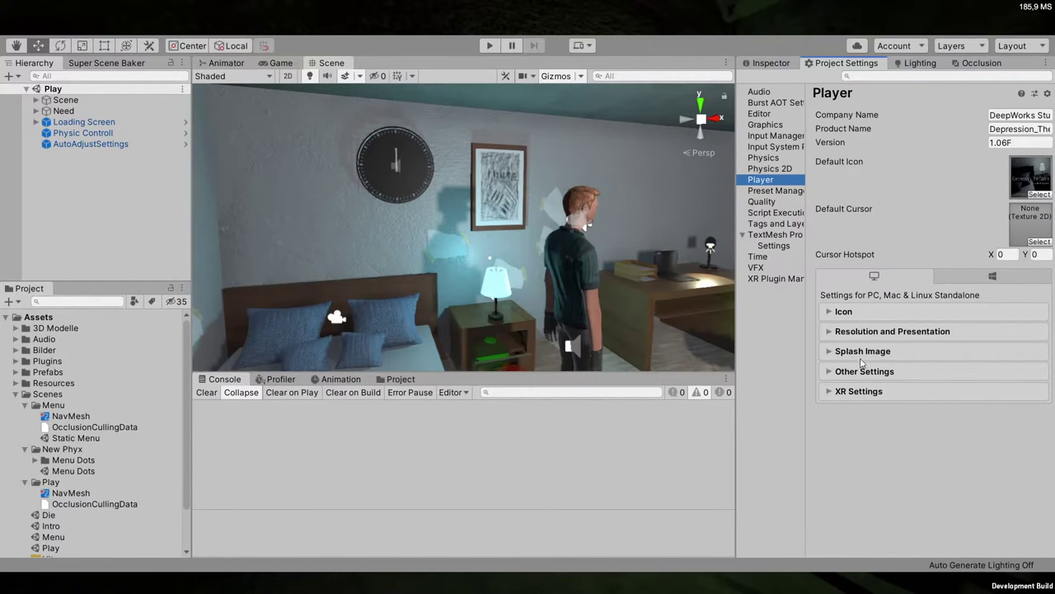
Review Player Other Settings (IL2CPP, .NET 4), then return to the Inspector with Scenes collapsed
{"action": "left_click", "coordinate": [858, 352]}
{"action": "left_click", "coordinate": [857, 352]}
{"action": "left_click", "coordinate": [862, 371]}
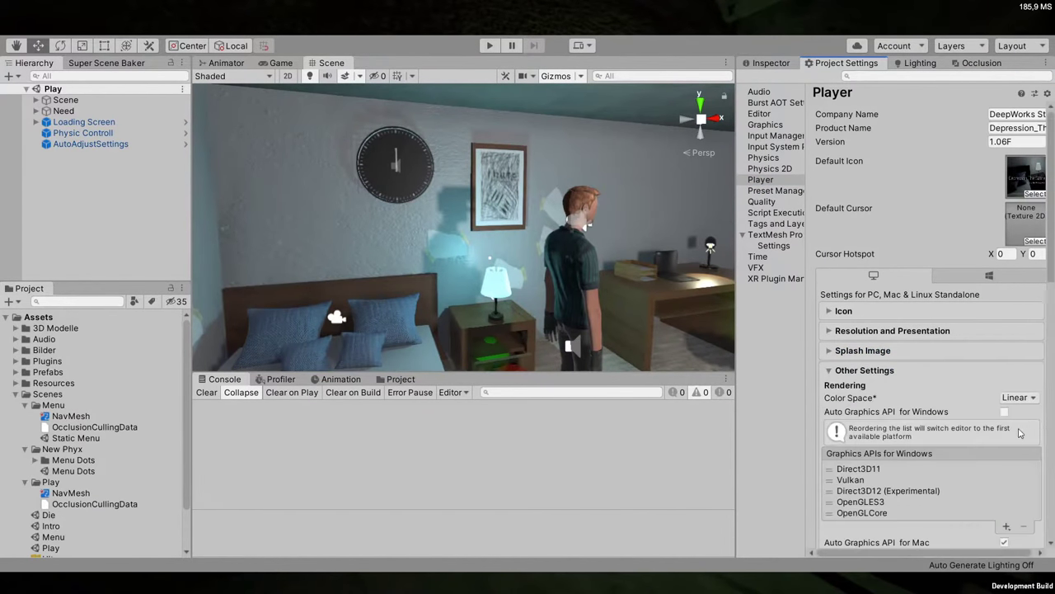
{"action": "scroll", "coordinate": [1019, 433], "scroll_direction": "down", "scroll_amount": 9}
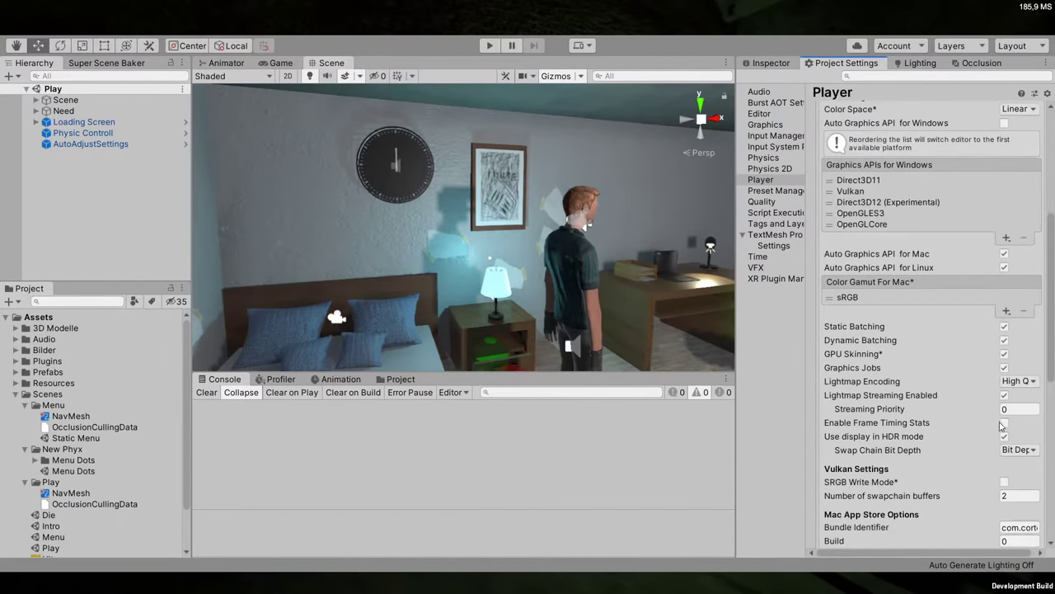
{"action": "scroll", "coordinate": [912, 443], "scroll_direction": "down", "scroll_amount": 8}
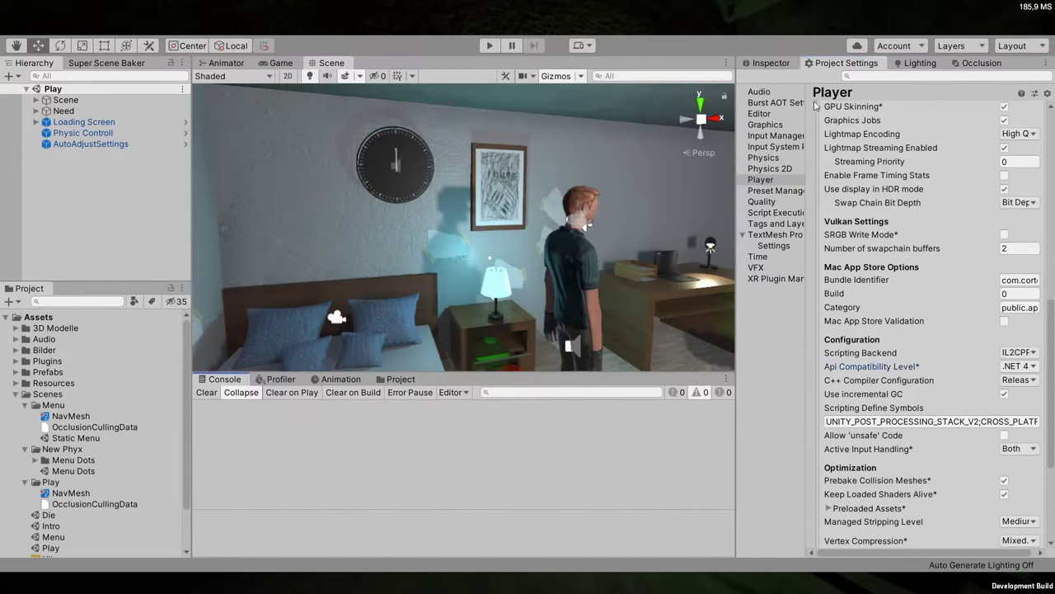
{"action": "left_click", "coordinate": [778, 65]}
{"action": "left_click", "coordinate": [16, 395]}
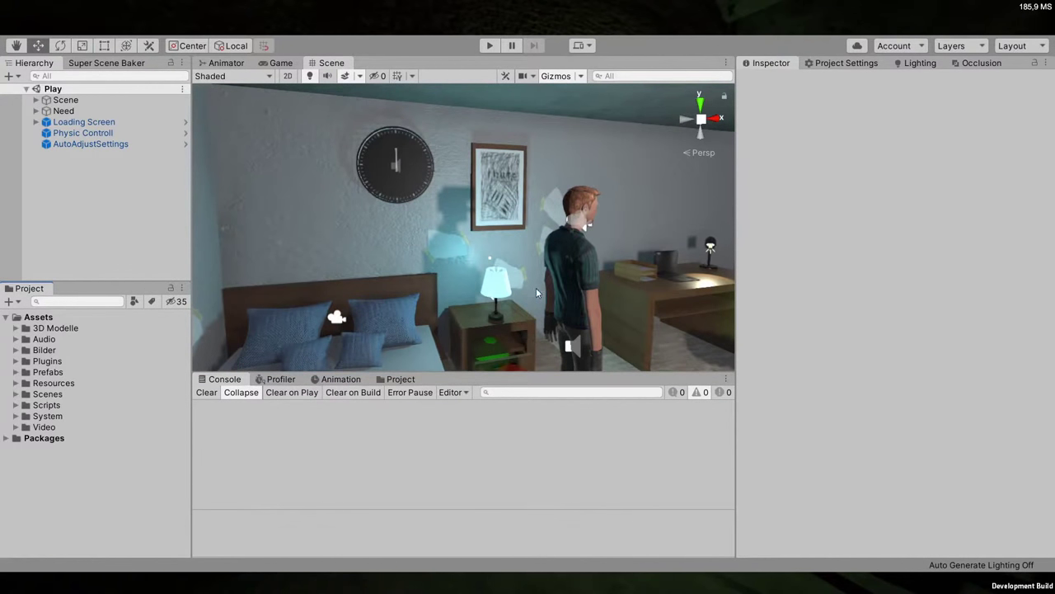
Orbit to the bedside lamp, select bedside-lamp and frame it in the Scene view
{"action": "right_click_drag", "start_coordinate": [536, 293], "coordinate": [470, 252]}
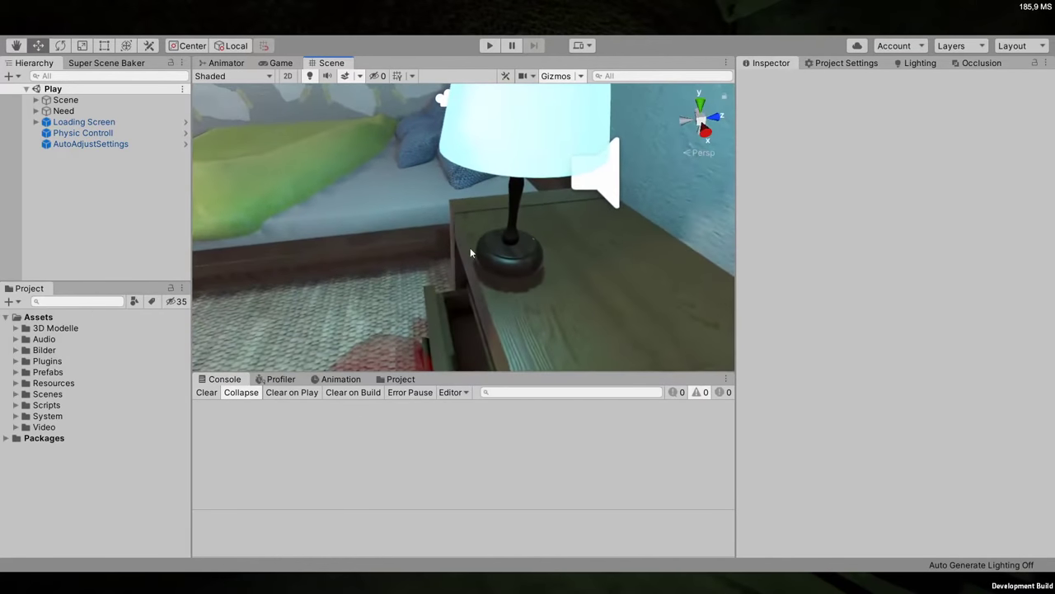
{"action": "mouse_move", "coordinate": [405, 286]}
{"action": "right_mouse_down"}
{"action": "mouse_move", "coordinate": [636, 302]}
{"action": "mouse_move", "coordinate": [396, 278]}
{"action": "right_mouse_up"}
{"action": "left_click", "coordinate": [396, 278]}
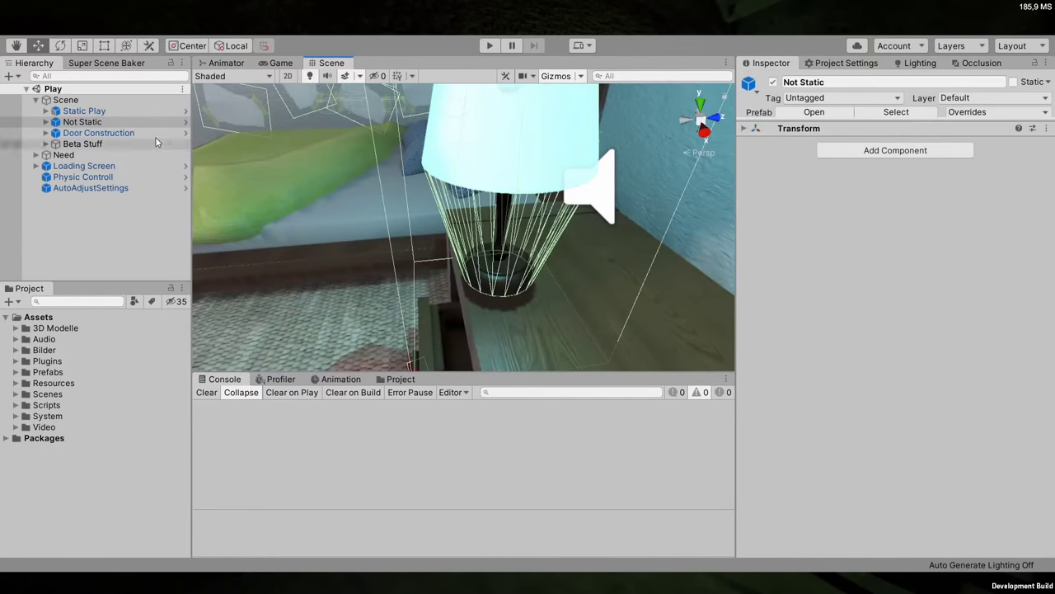
{"action": "left_click", "coordinate": [132, 265]}
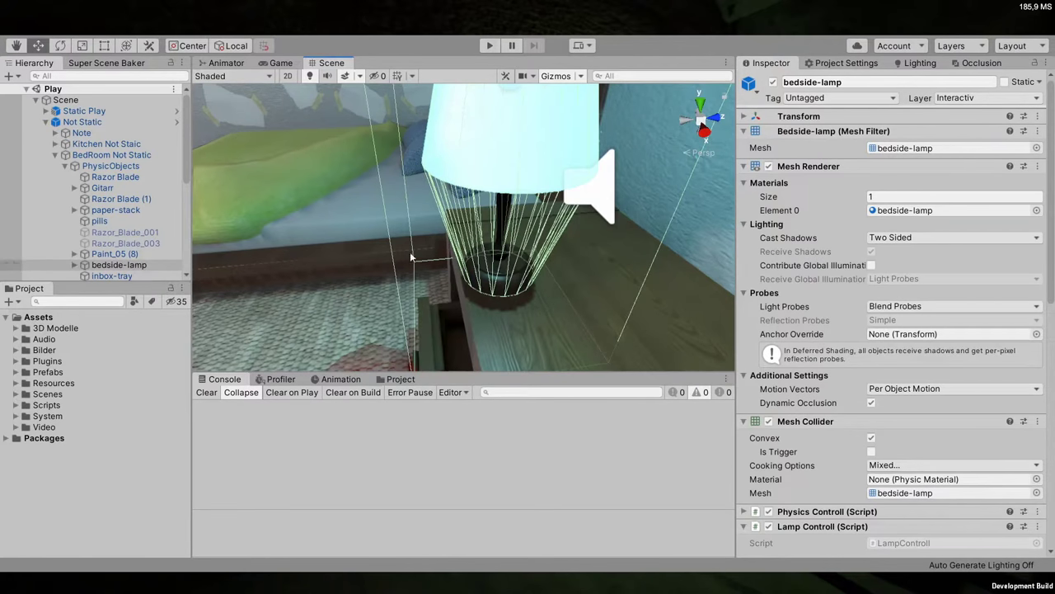
{"action": "key", "text": "f"}
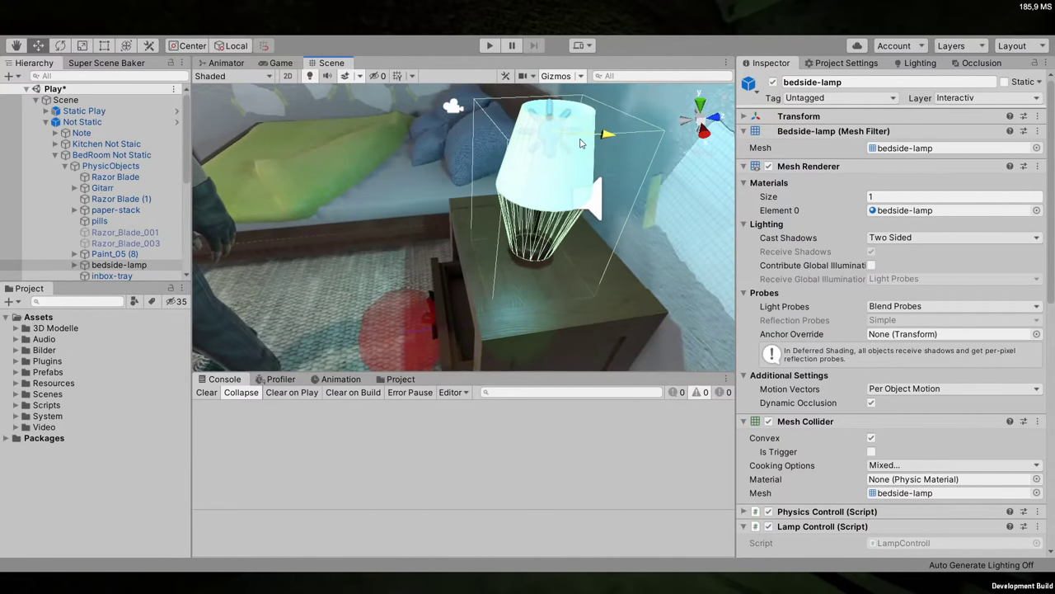
{"action": "right_click_drag", "start_coordinate": [581, 144], "coordinate": [536, 173]}
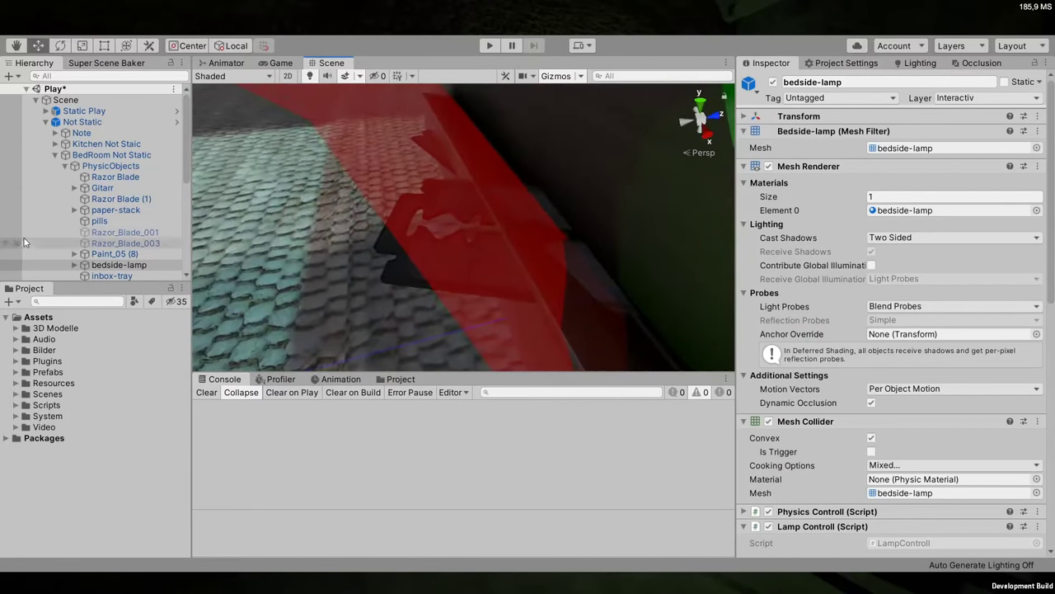
Select Paint_05 (8), then select and frame the two razor blades up close
{"action": "left_click", "coordinate": [131, 254]}
{"action": "scroll", "coordinate": [118, 235], "scroll_direction": "down", "scroll_amount": 5}
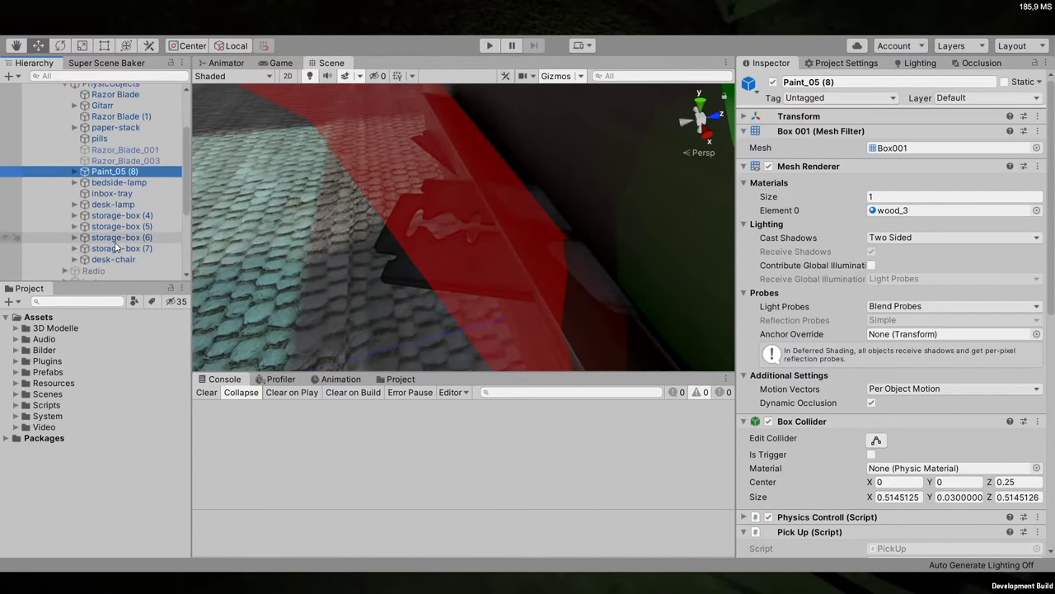
{"action": "left_click", "coordinate": [124, 116]}
{"action": "left_click", "coordinate": [115, 94], "text": "ctrl"}
{"action": "key", "text": "f"}
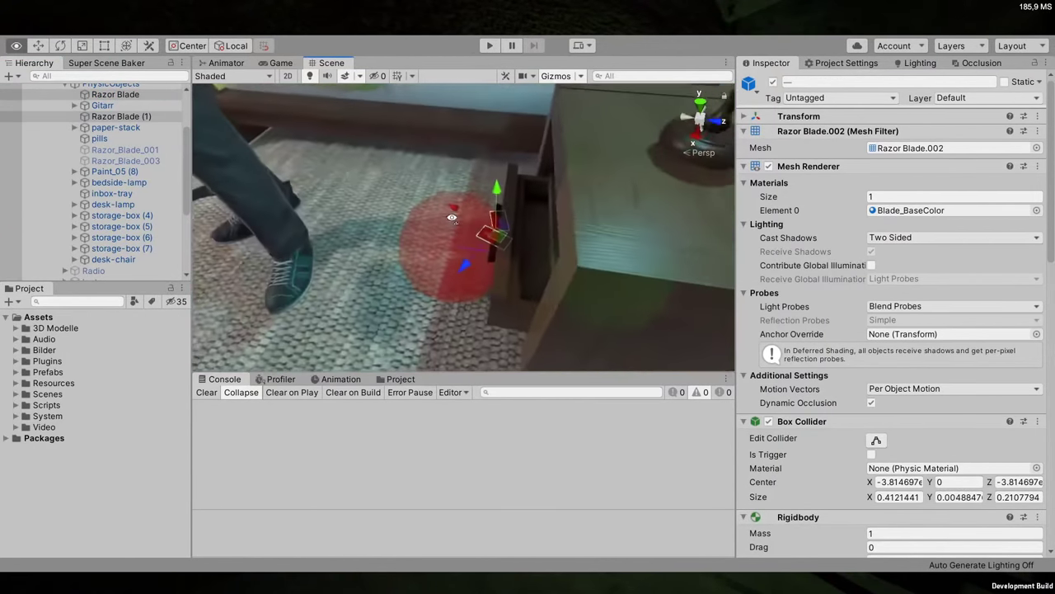
{"action": "left_click_drag", "start_coordinate": [452, 217], "coordinate": [355, 39], "text": "alt"}
{"action": "scroll", "coordinate": [467, 250], "scroll_direction": "down", "scroll_amount": 5}
Inspect the BedRoom Not Static groups, collapse Not Static, and select the 3D Modelle folder
{"action": "mouse_move", "coordinate": [215, 216]}
{"action": "left_mouse_down", "text": "alt"}
{"action": "mouse_move", "coordinate": [337, 219]}
{"action": "mouse_move", "coordinate": [231, 206]}
{"action": "left_mouse_up", "text": "alt"}
{"action": "scroll", "coordinate": [82, 182], "scroll_direction": "up", "scroll_amount": 3}
{"action": "left_click", "coordinate": [76, 155]}
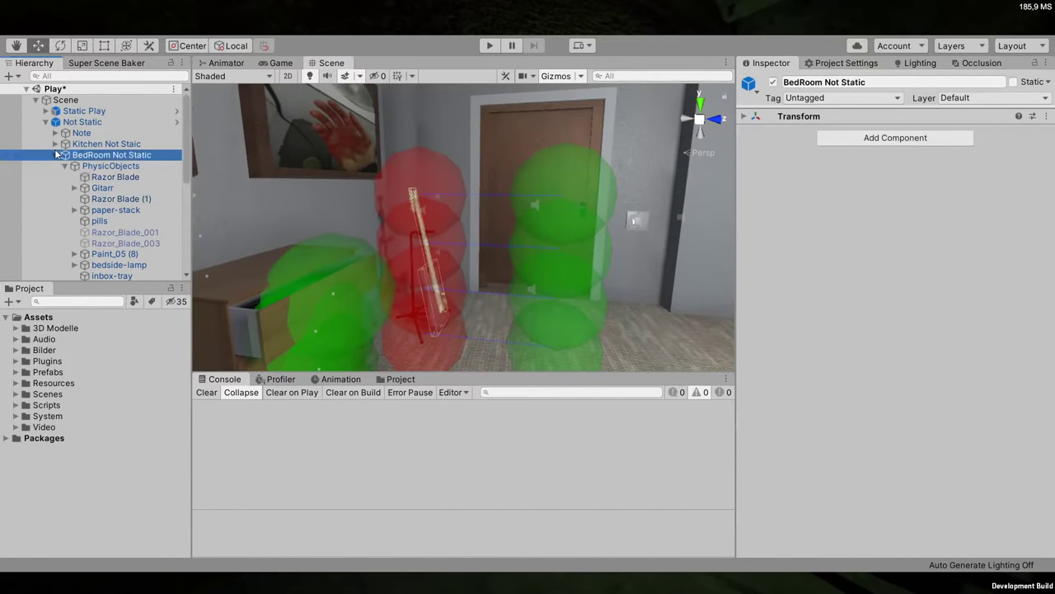
{"action": "left_click", "coordinate": [82, 121]}
{"action": "left_click_drag", "start_coordinate": [503, 185], "coordinate": [49, 99], "text": "alt"}
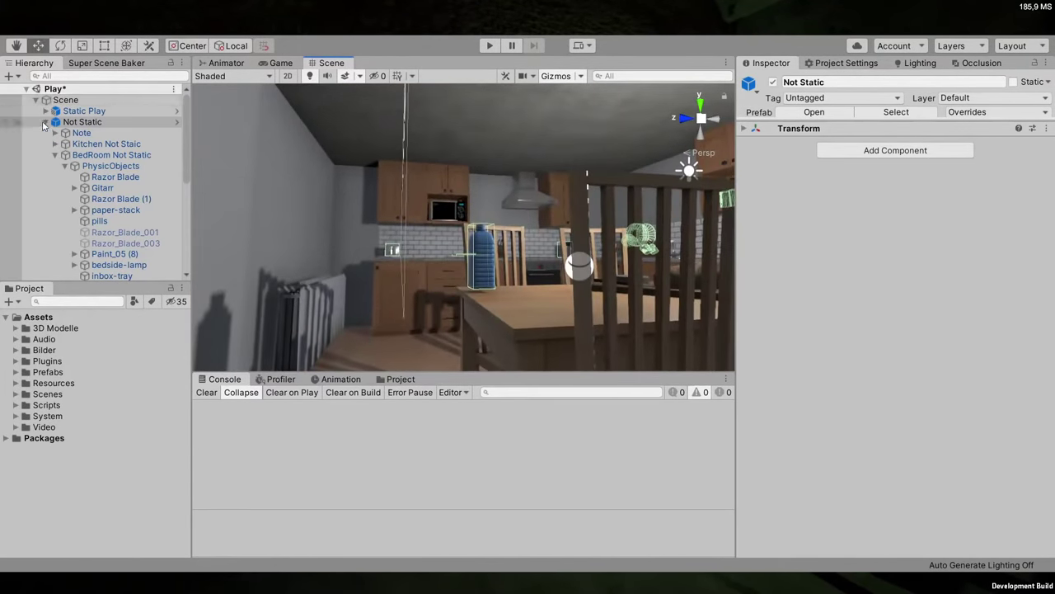
{"action": "left_click", "coordinate": [58, 122]}
{"action": "left_click", "coordinate": [1029, 179]}
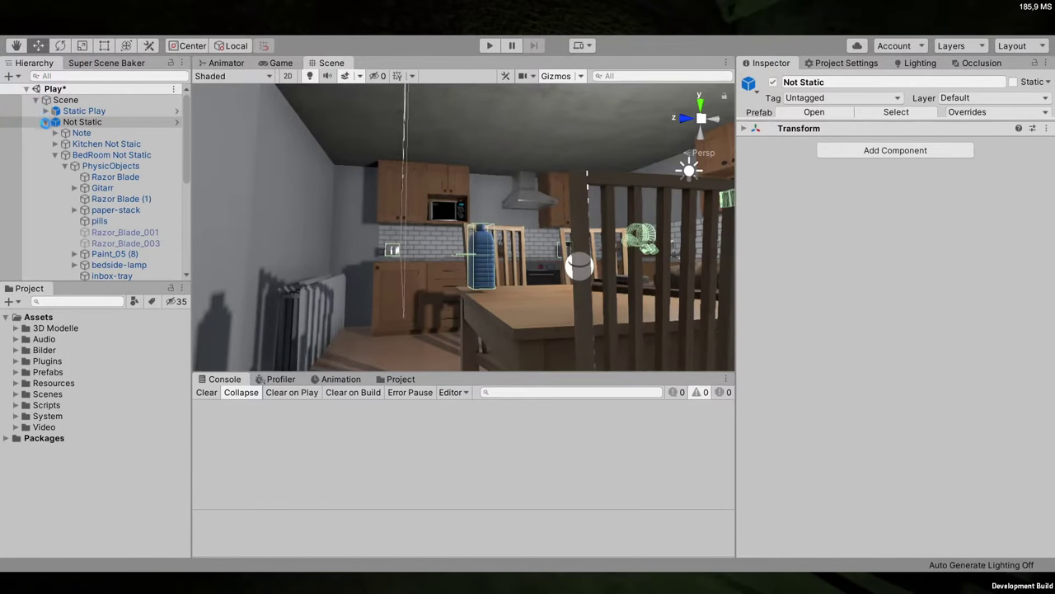
{"action": "left_click", "coordinate": [46, 122]}
{"action": "left_click_drag", "start_coordinate": [412, 247], "coordinate": [511, 345], "text": "alt"}
{"action": "left_click", "coordinate": [82, 333]}
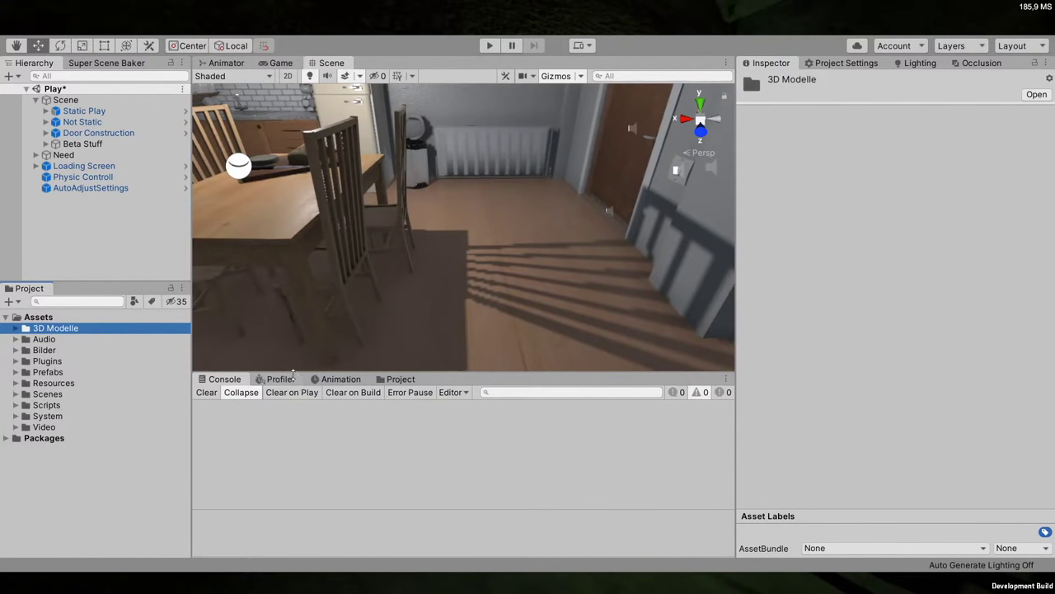
In the Project window, expand 3D Modelle > apartment-building down to the kitchen folder
{"action": "left_click", "coordinate": [399, 380]}
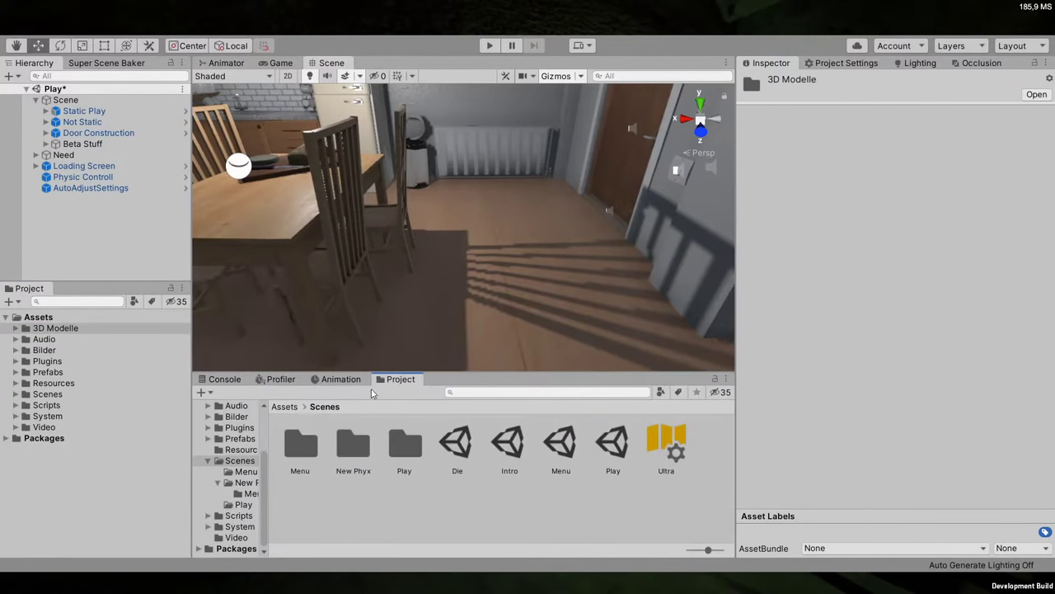
{"action": "left_click", "coordinate": [114, 330]}
{"action": "left_click", "coordinate": [15, 328]}
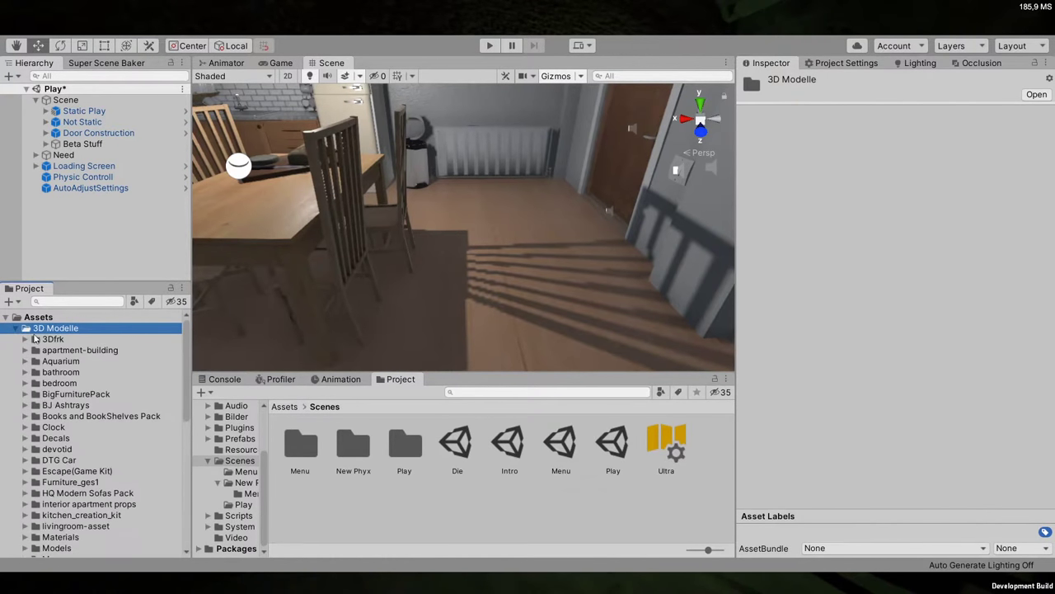
{"action": "left_click", "coordinate": [22, 339]}
{"action": "left_click", "coordinate": [34, 351]}
{"action": "left_click", "coordinate": [24, 350]}
{"action": "left_click", "coordinate": [66, 361]}
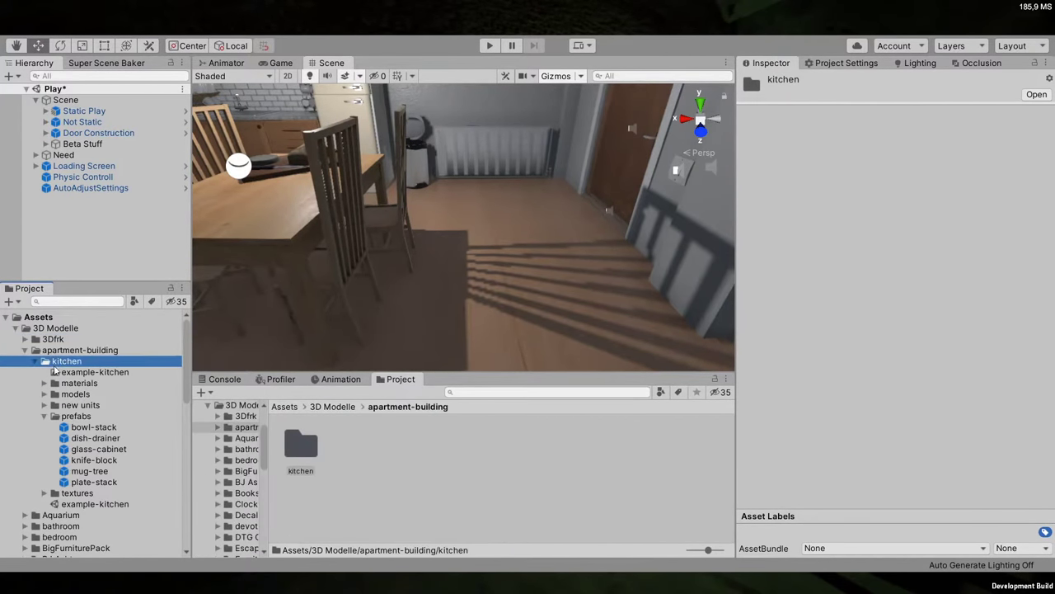
Browse the kitchen models, viewing the bowl and breakfast-bar-support import settings
{"action": "left_click", "coordinate": [79, 372]}
{"action": "left_click", "coordinate": [67, 384]}
{"action": "left_click", "coordinate": [69, 395]}
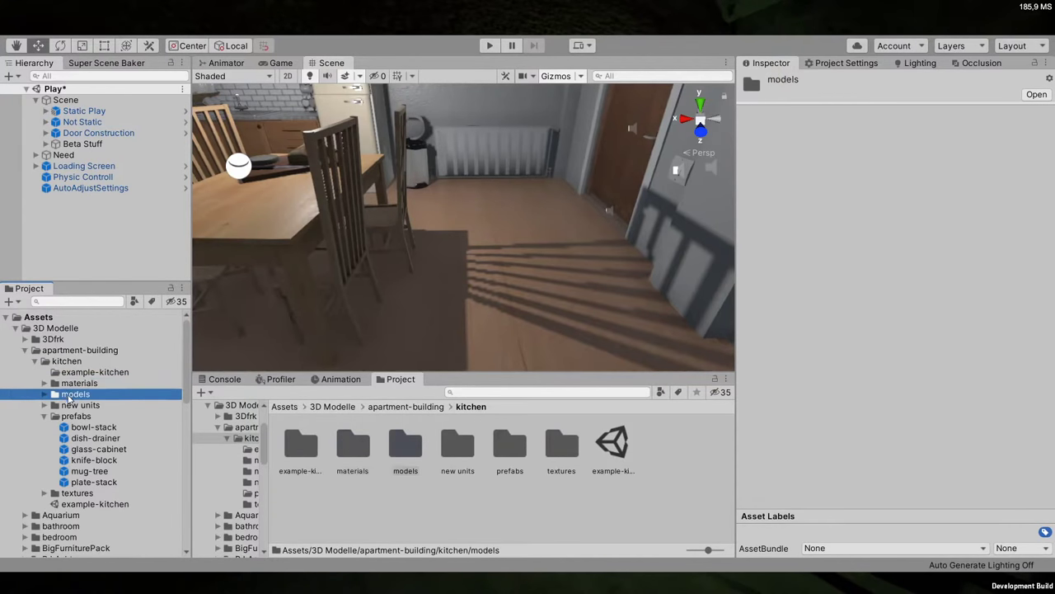
{"action": "left_click", "coordinate": [44, 395]}
{"action": "left_click", "coordinate": [76, 405]}
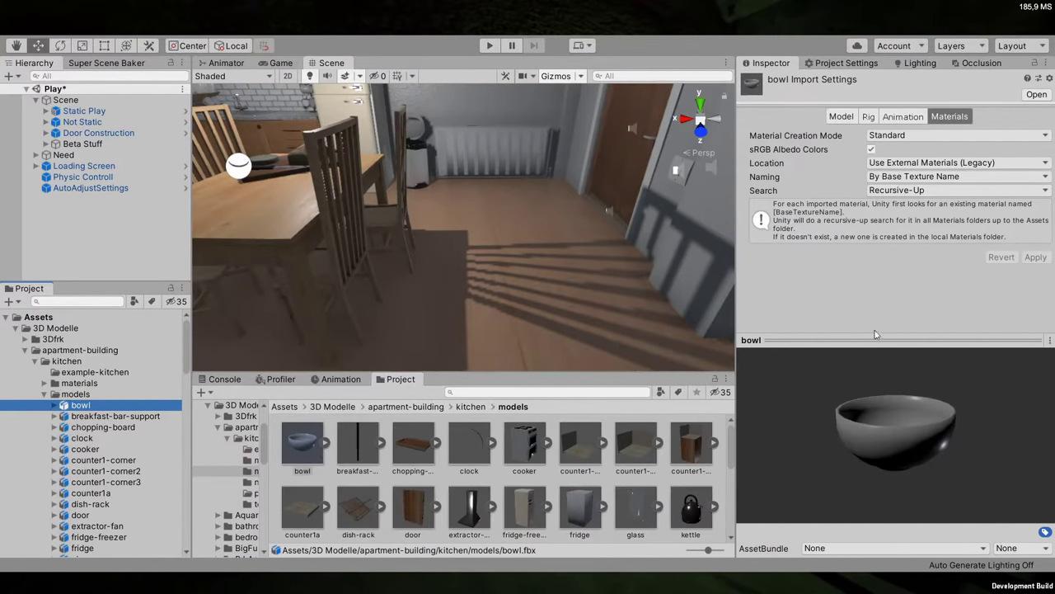
{"action": "left_click", "coordinate": [841, 116]}
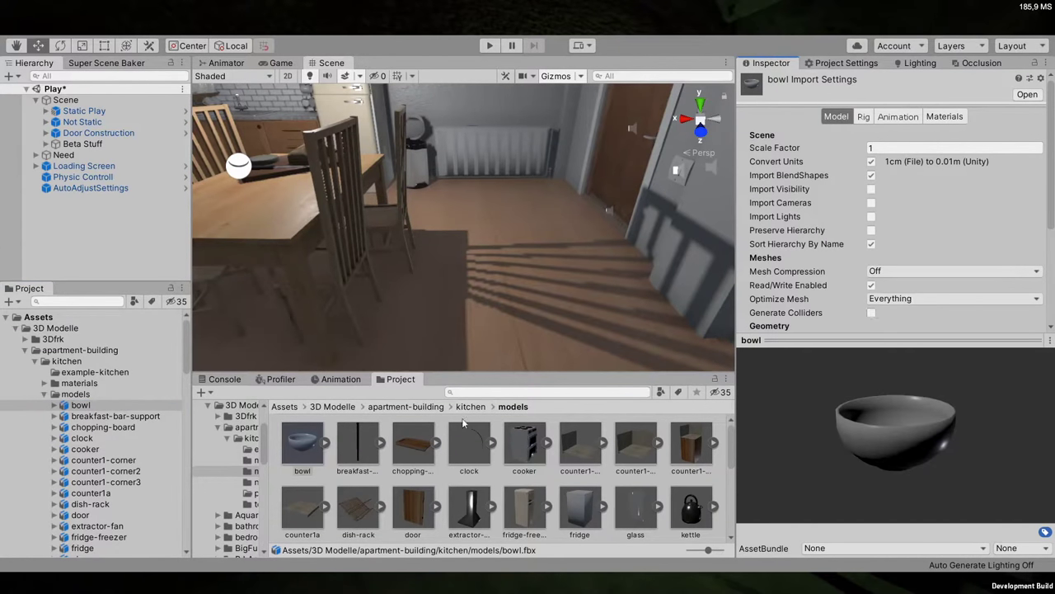
{"action": "left_click", "coordinate": [351, 433]}
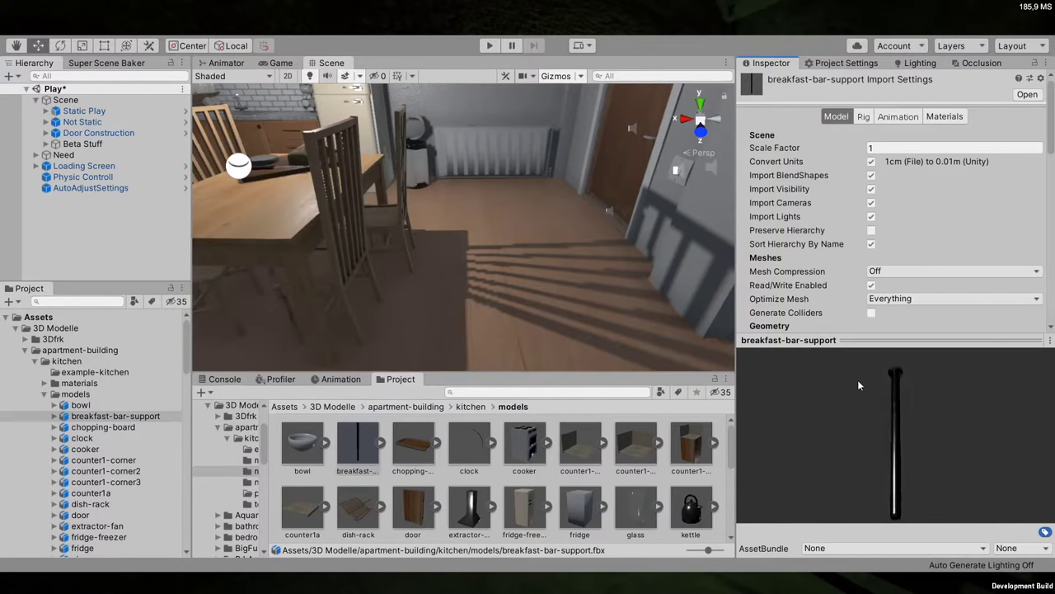
Go back to the kitchen folder and open the example-kitchen scene
{"action": "left_click", "coordinate": [75, 394]}
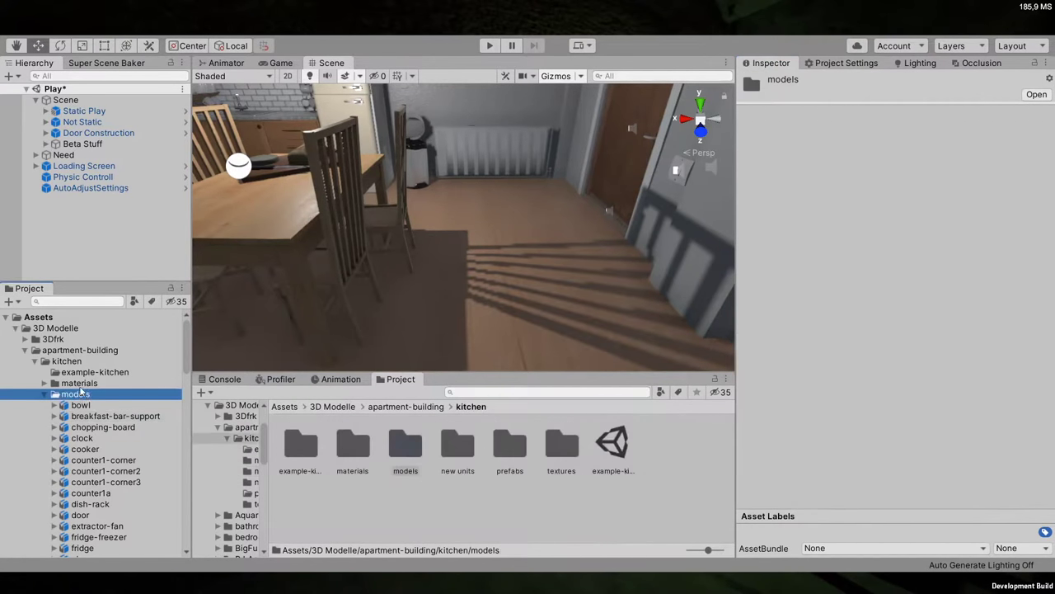
{"action": "left_click", "coordinate": [95, 372]}
{"action": "left_click", "coordinate": [614, 445]}
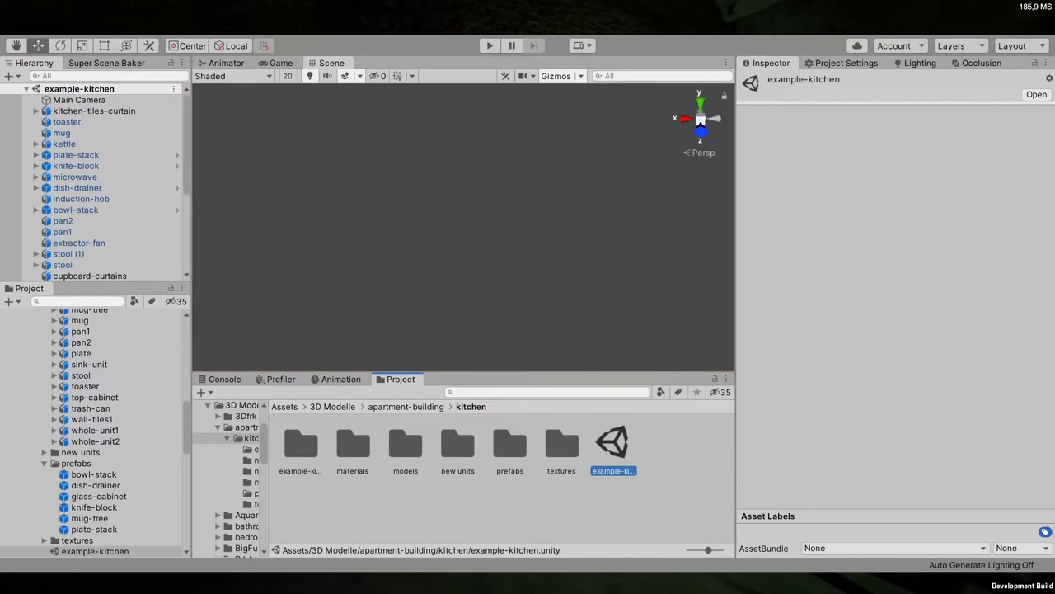
{"action": "left_click", "coordinate": [124, 158]}
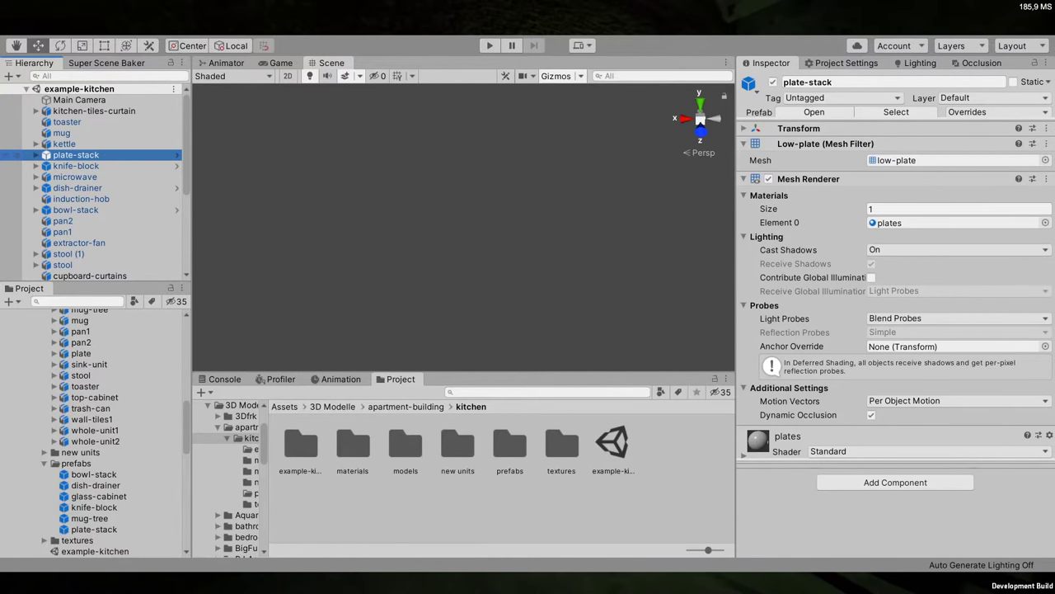
{"action": "key", "text": "f"}
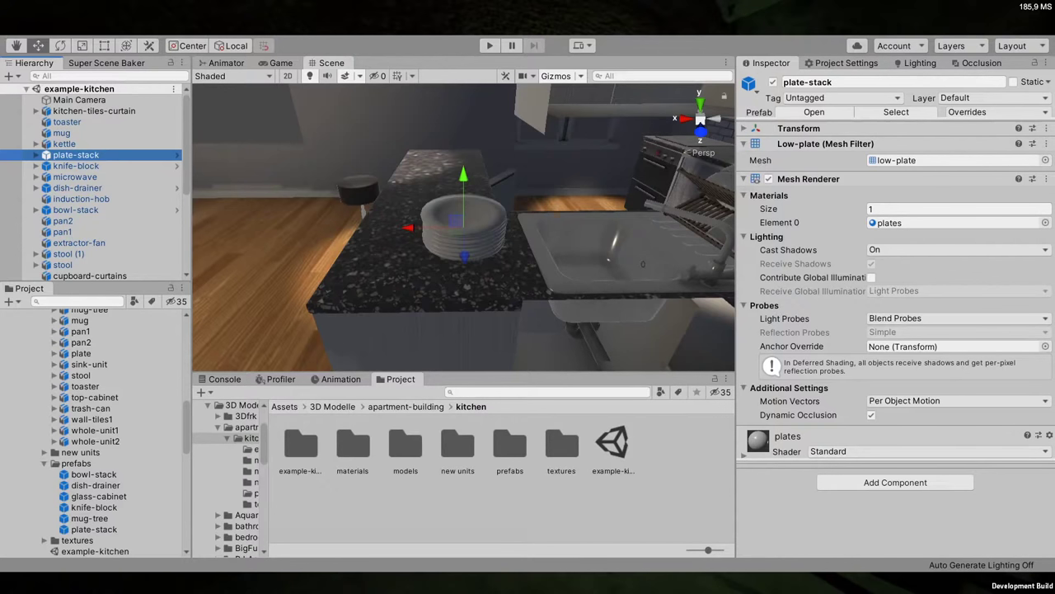
{"action": "right_click_drag", "start_coordinate": [452, 291], "coordinate": [679, 174]}
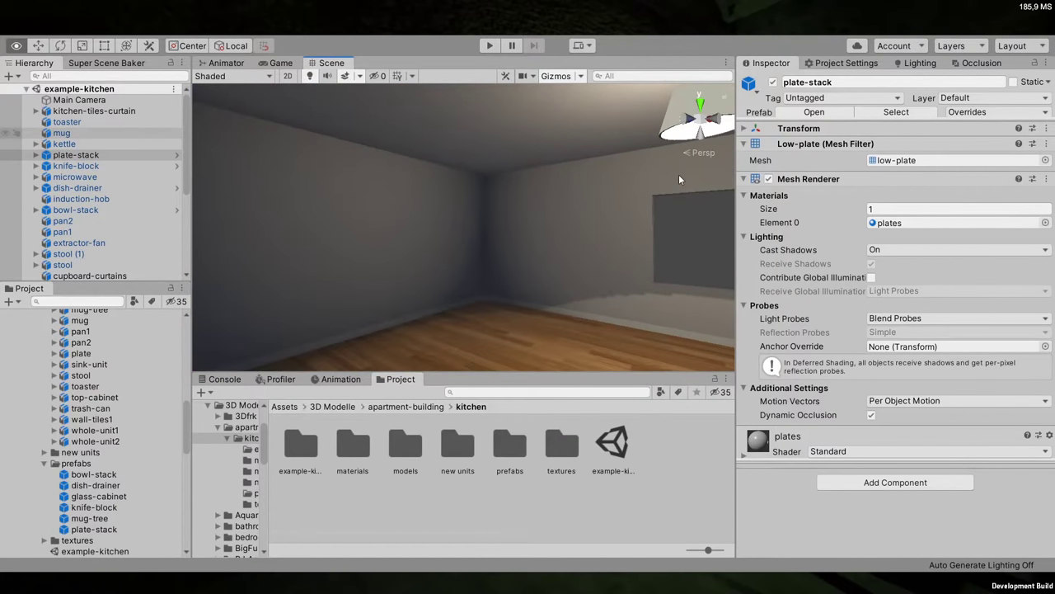
{"action": "right_click_drag", "start_coordinate": [503, 239], "coordinate": [246, 266]}
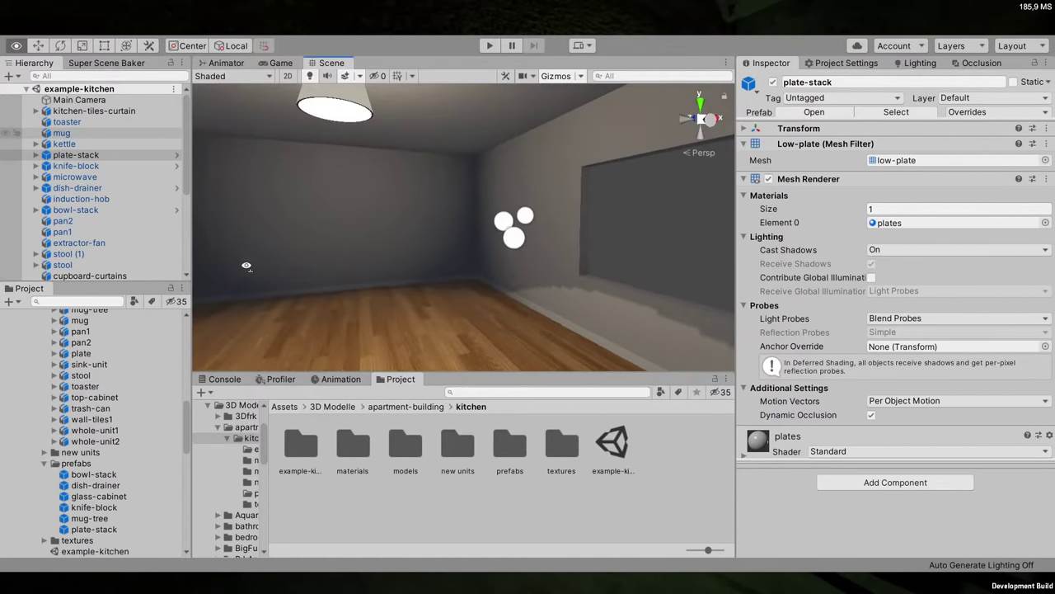
{"action": "right_click_drag", "start_coordinate": [500, 266], "coordinate": [328, 290]}
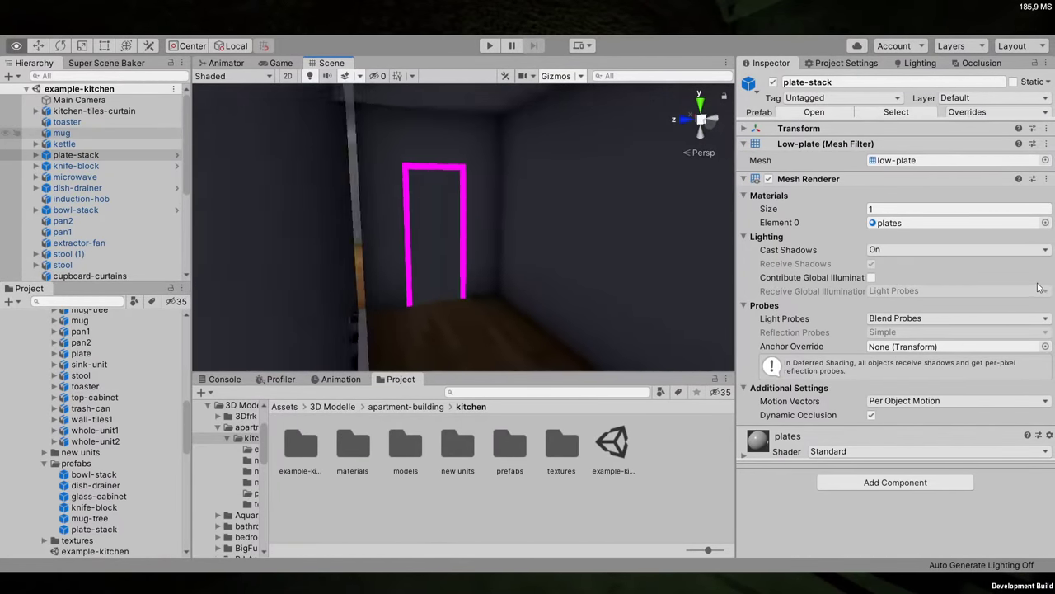
{"action": "right_click_drag", "start_coordinate": [717, 259], "coordinate": [645, 257]}
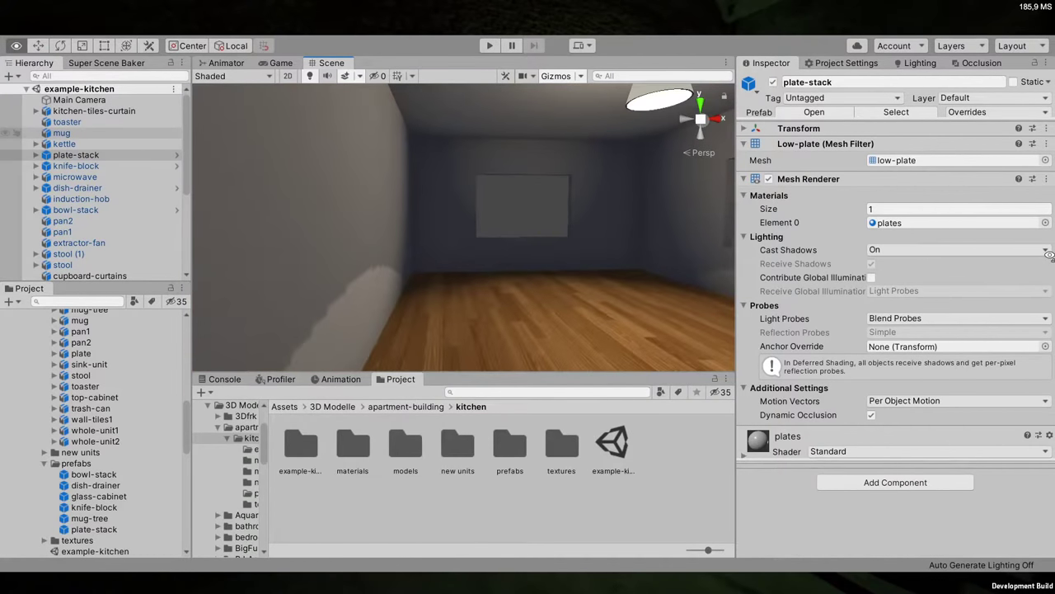
{"action": "right_click_drag", "start_coordinate": [1050, 255], "coordinate": [550, 188]}
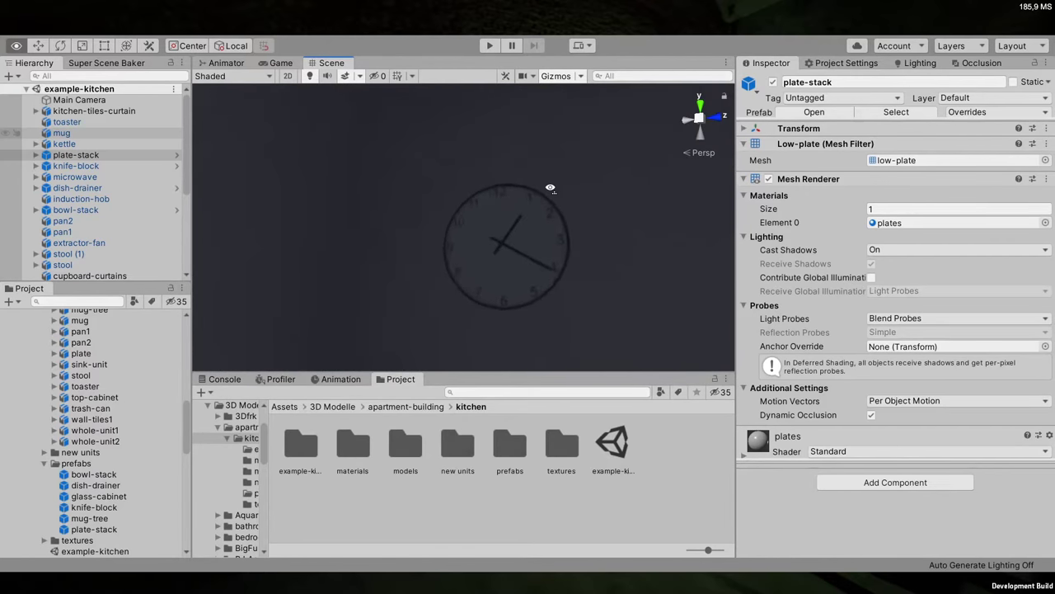
{"action": "right_click_drag", "start_coordinate": [516, 344], "coordinate": [627, 249]}
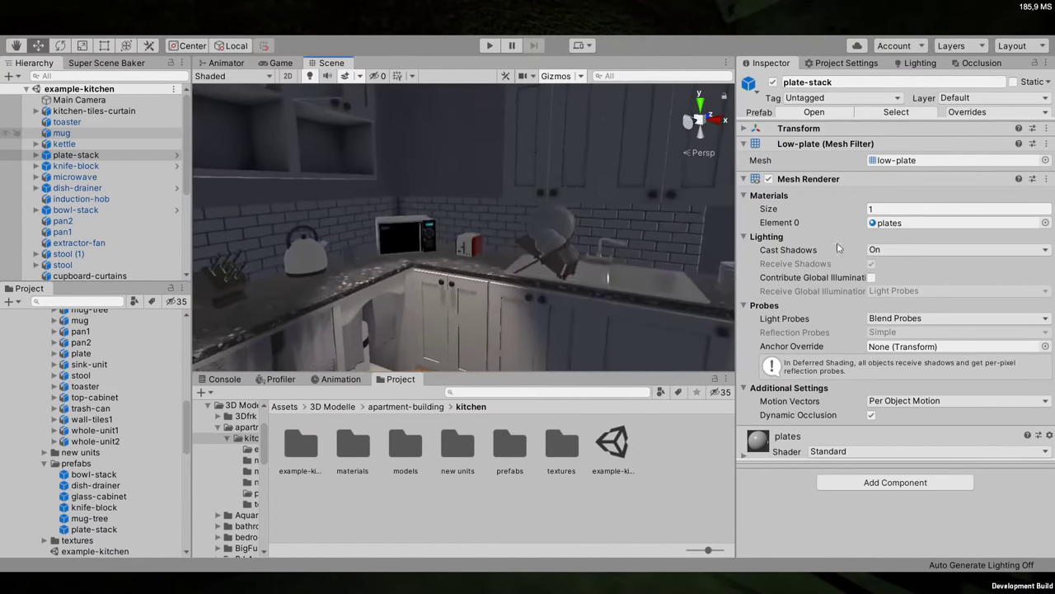
{"action": "scroll", "coordinate": [78, 354], "scroll_direction": "up", "scroll_amount": 15}
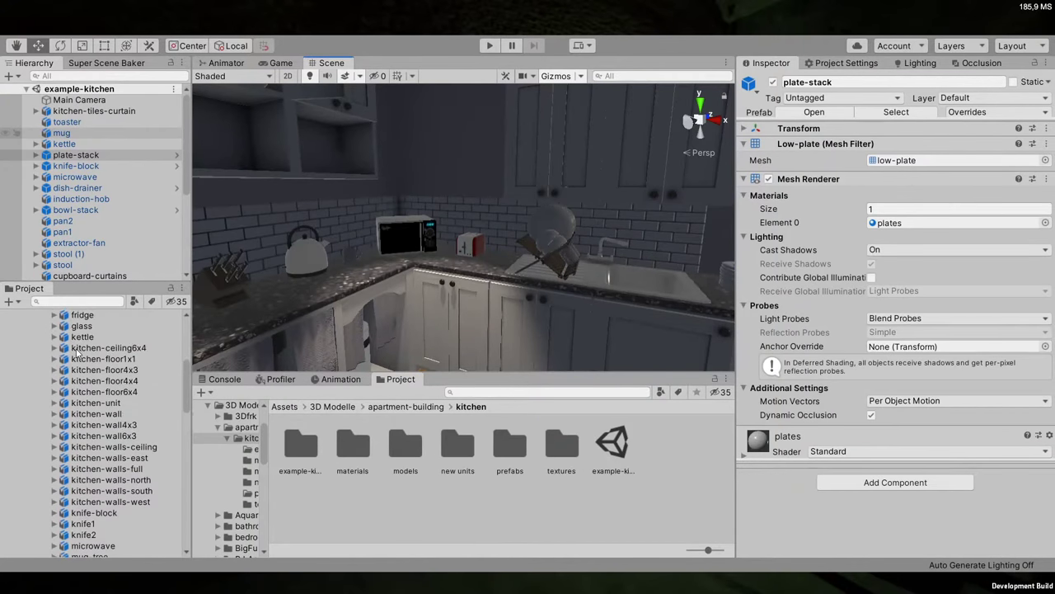
Collapse the kitchen folders and open the bathroom-example scene from the bathroom folder
{"action": "left_click", "coordinate": [41, 396]}
{"action": "left_click", "coordinate": [45, 394]}
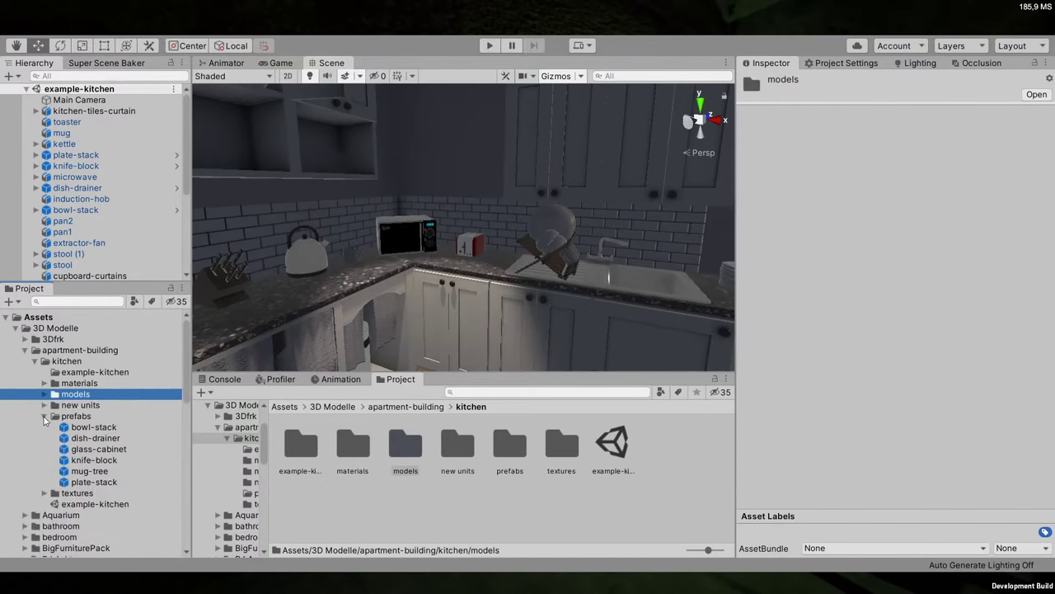
{"action": "left_click", "coordinate": [45, 415]}
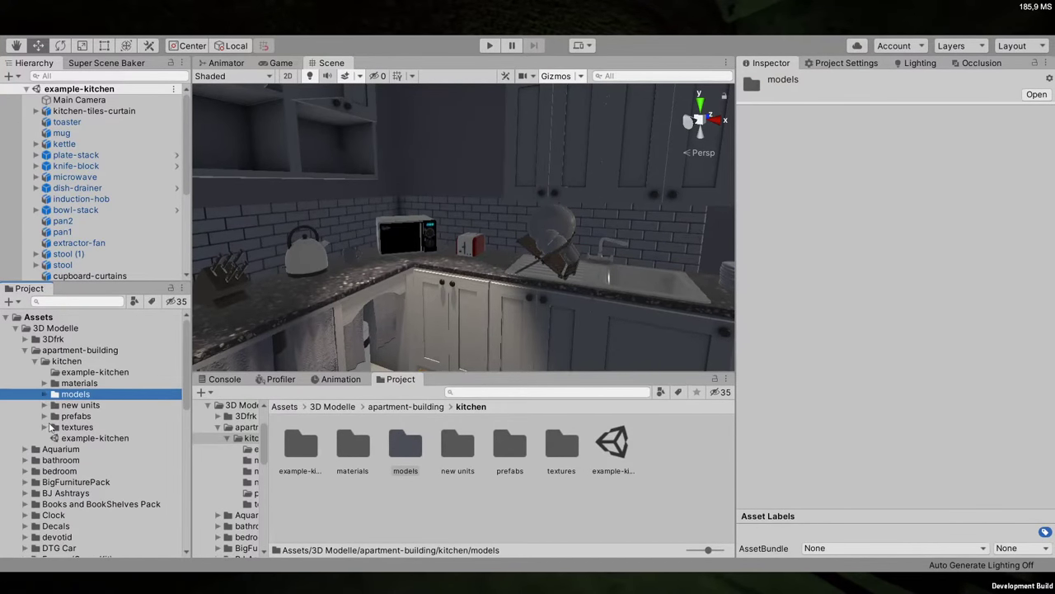
{"action": "left_click", "coordinate": [61, 449]}
{"action": "left_click", "coordinate": [66, 460]}
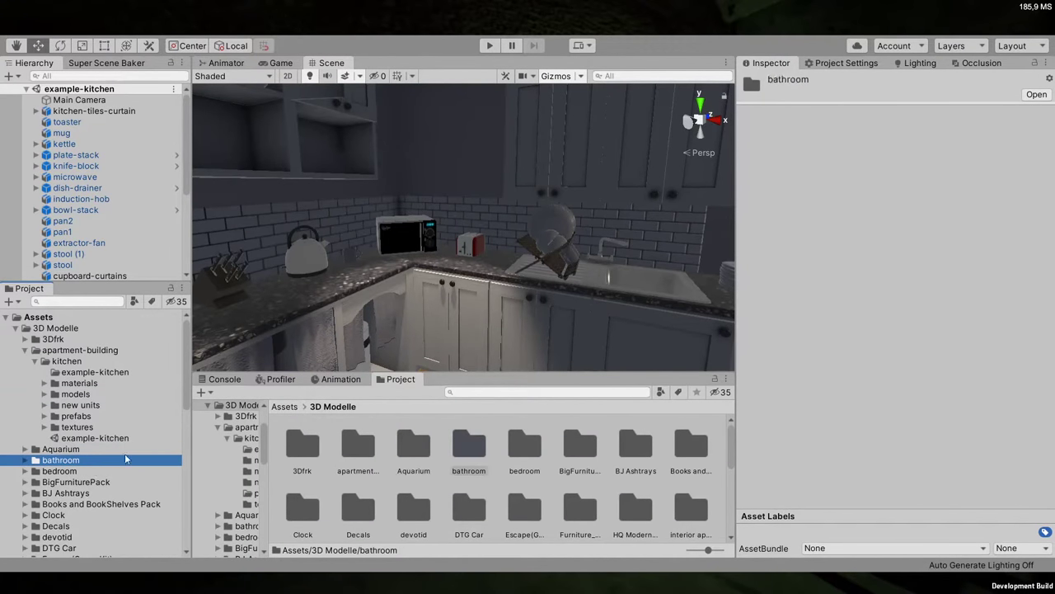
{"action": "left_click", "coordinate": [25, 460]}
{"action": "left_click", "coordinate": [46, 472]}
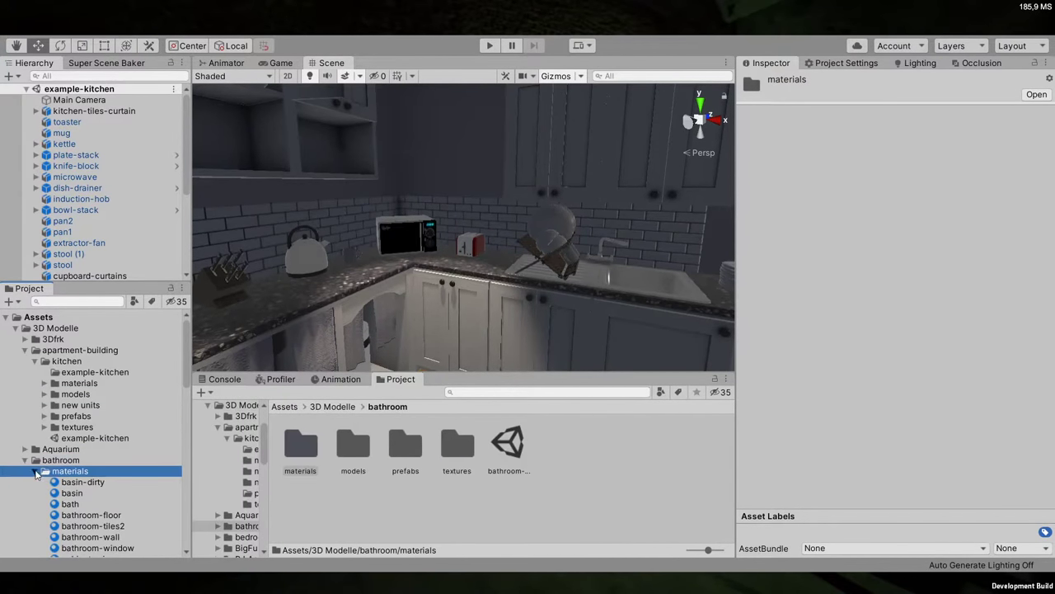
{"action": "left_click", "coordinate": [37, 470]}
{"action": "double_click", "coordinate": [505, 449]}
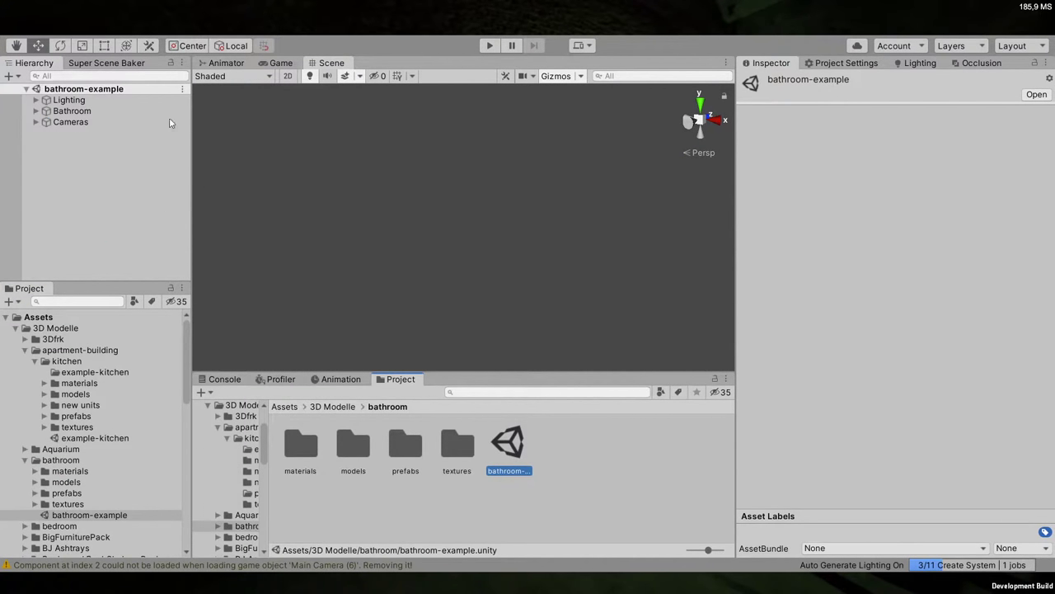
Turn off Auto Generate in the Lighting settings and frame the Cameras group
{"action": "left_click", "coordinate": [919, 63]}
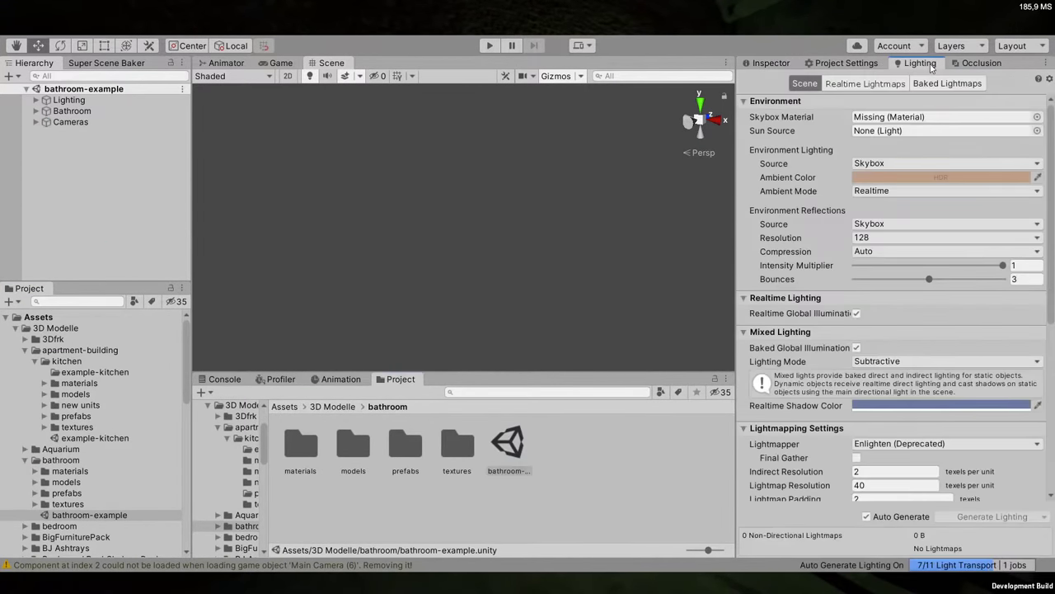
{"action": "left_click", "coordinate": [866, 516]}
{"action": "double_click", "coordinate": [83, 122]}
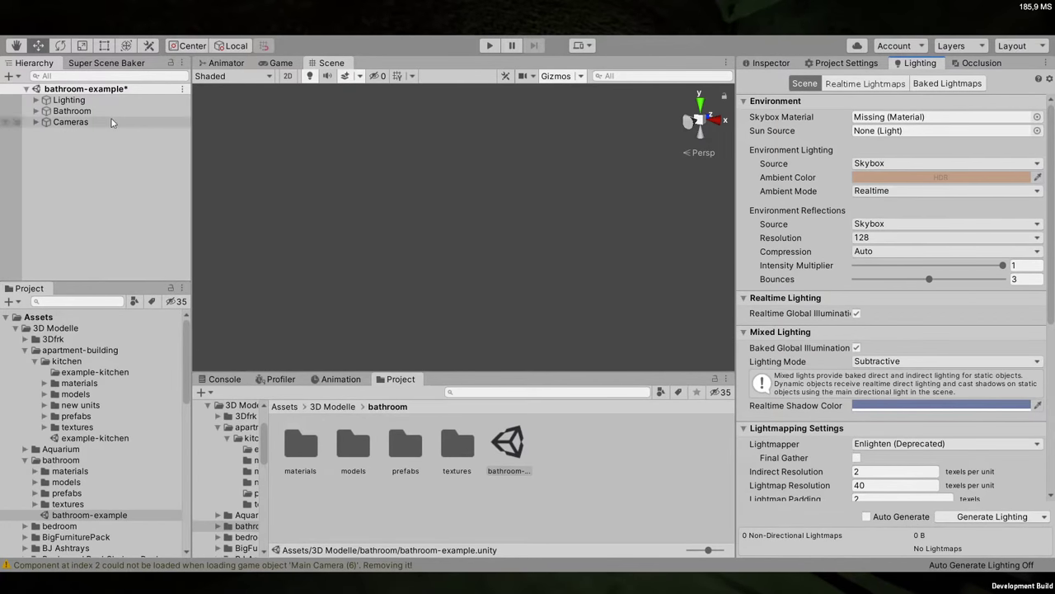
{"action": "double_click", "coordinate": [40, 122]}
{"action": "right_click_drag", "start_coordinate": [543, 245], "coordinate": [756, 213]}
Fly forward into the bathroom toward the magenta shelf
{"action": "key", "text": "w"}
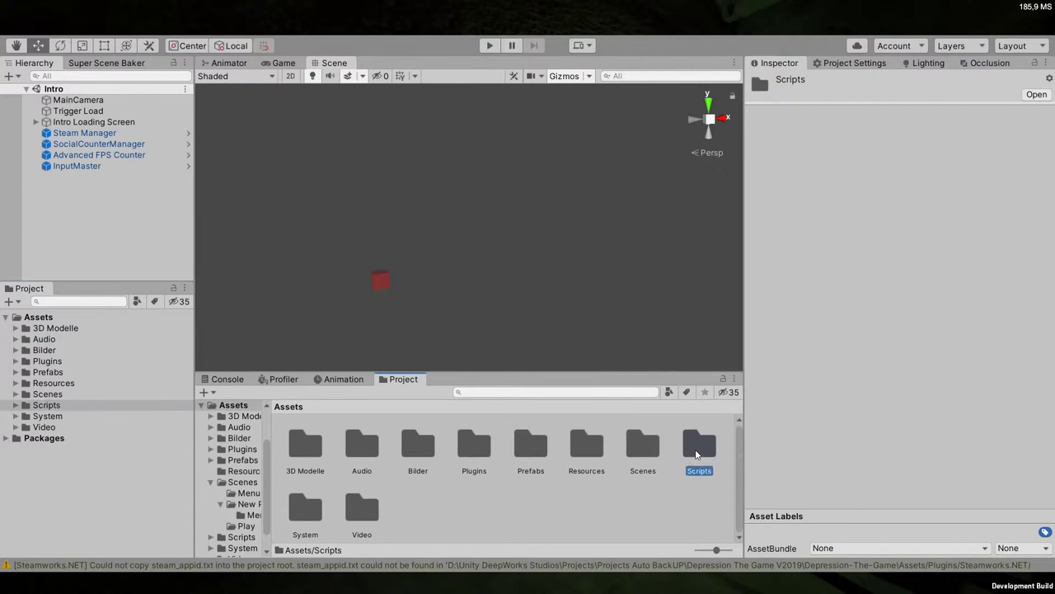
Open the Assets/Scripts folder and then its Utility subfolder
{"action": "double_click", "coordinate": [700, 449]}
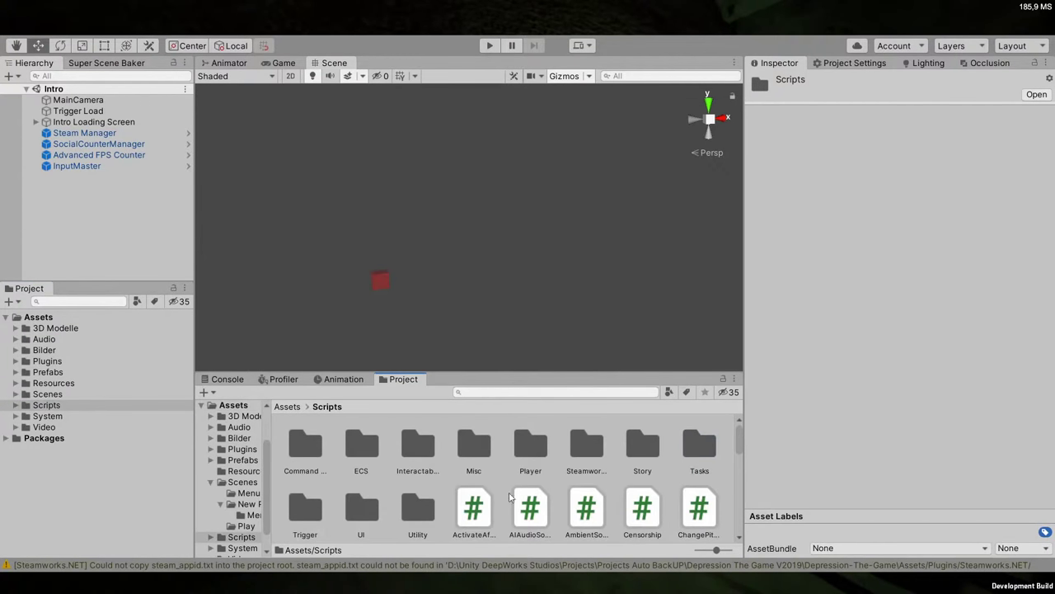
{"action": "double_click", "coordinate": [404, 517]}
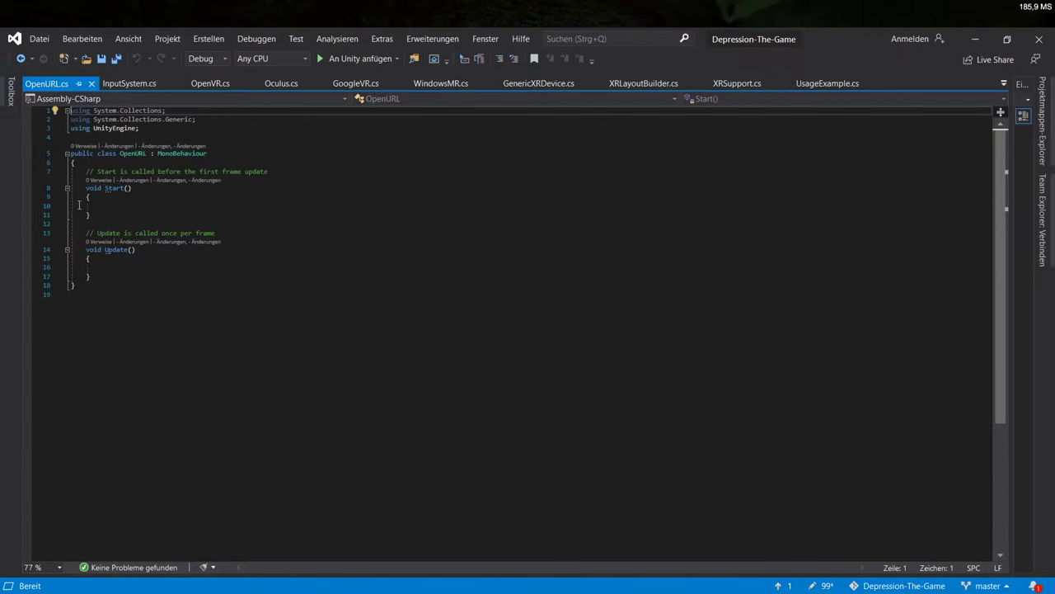
Replace Start and Update with public void OpenURL(string Url), save, and select SocialCounterManager in Unity
{"action": "left_click_drag", "start_coordinate": [83, 171], "coordinate": [130, 275]}
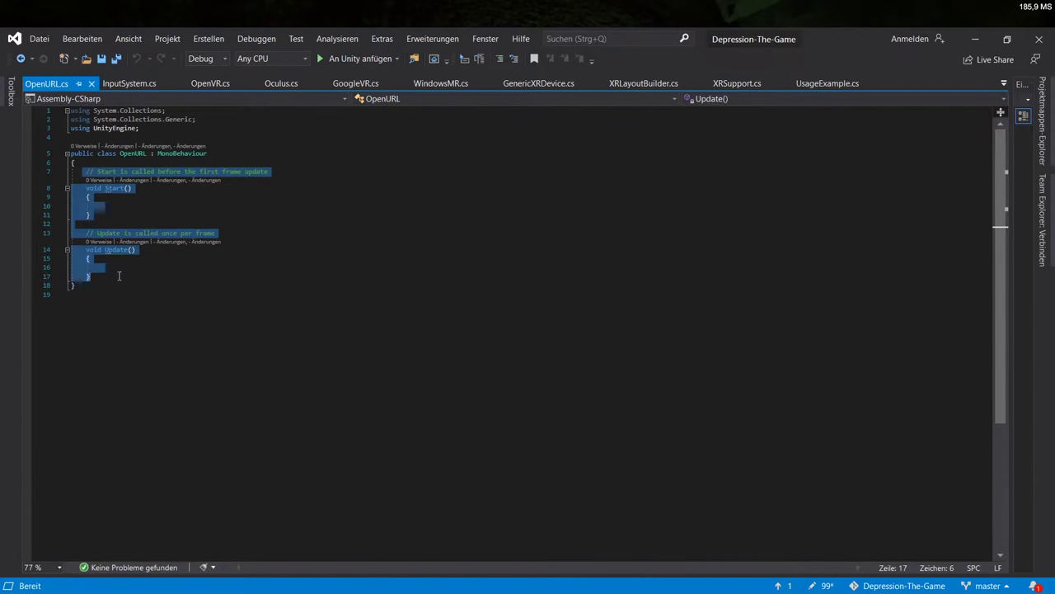
{"action": "key", "text": "BackSpace"}
{"action": "type", "text": "publi"}
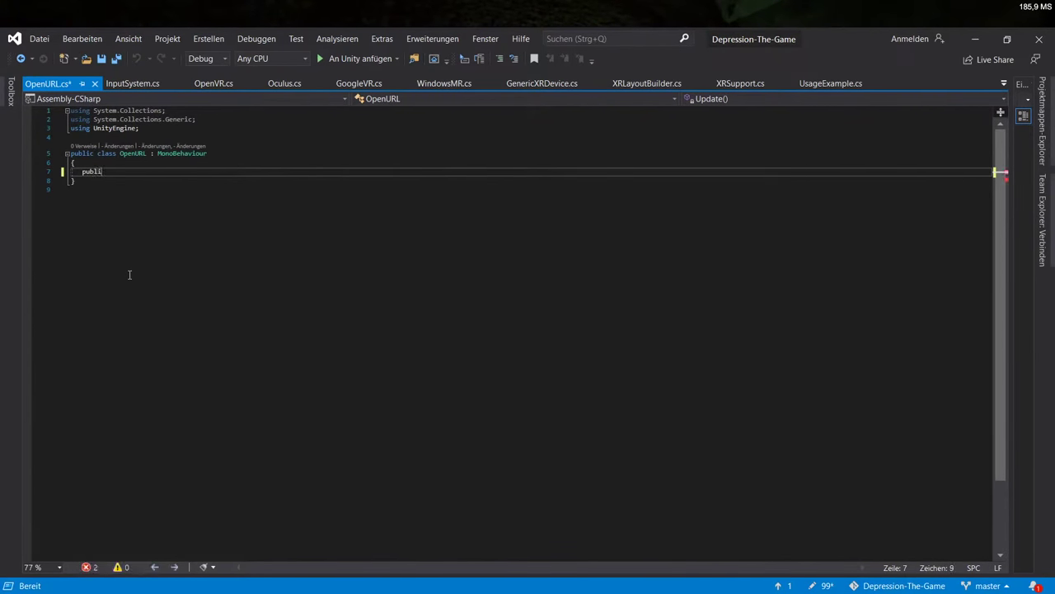
{"action": "type", "text": "c void Ope"}
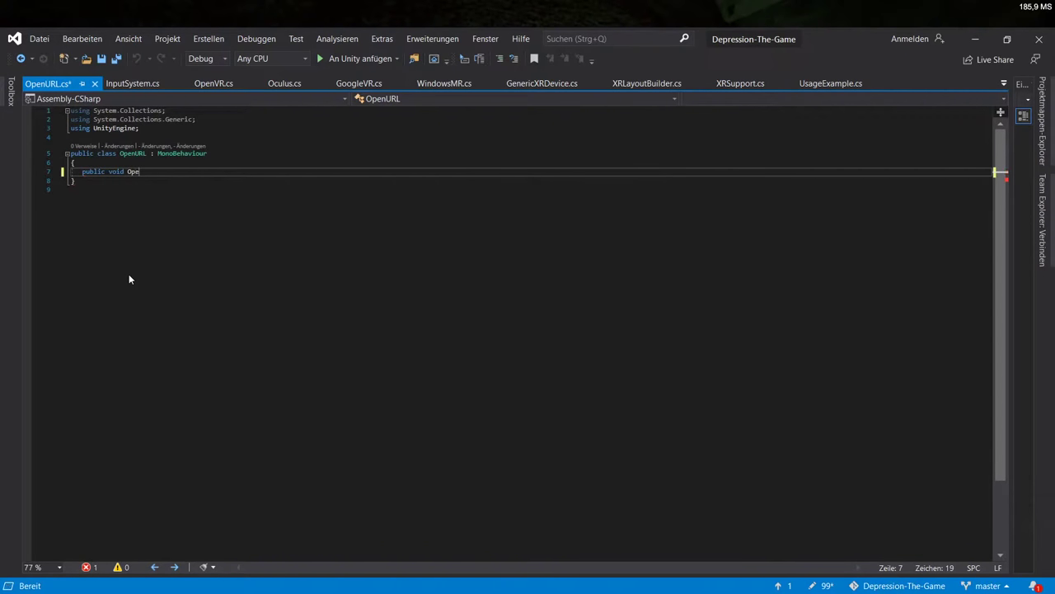
{"action": "type", "text": "nU"}
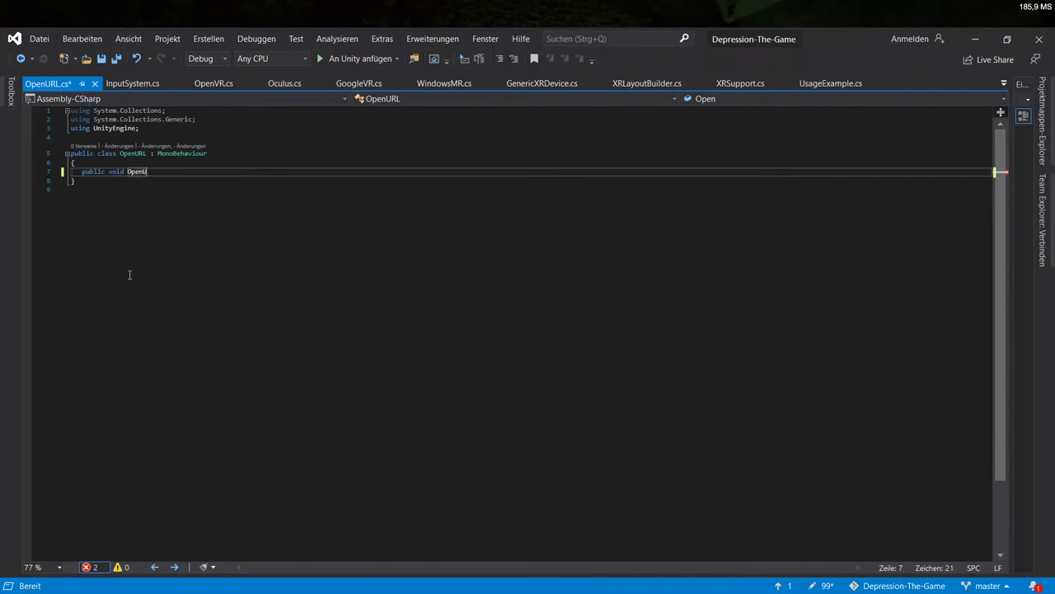
{"action": "type", "text": "RL(string U"}
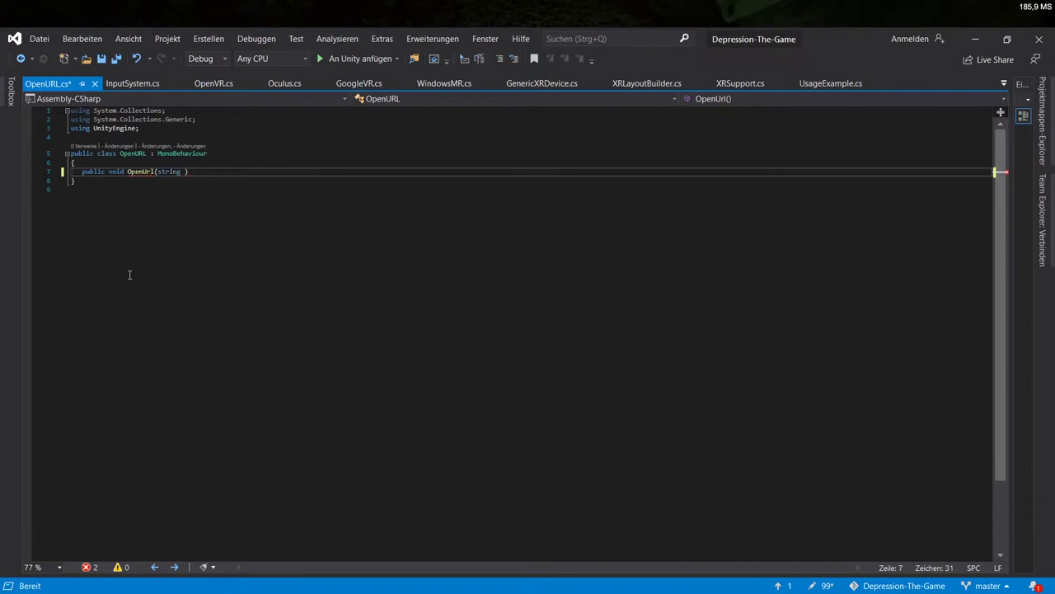
{"action": "type", "text": "rl"}
{"action": "key", "text": "ctrl+s"}
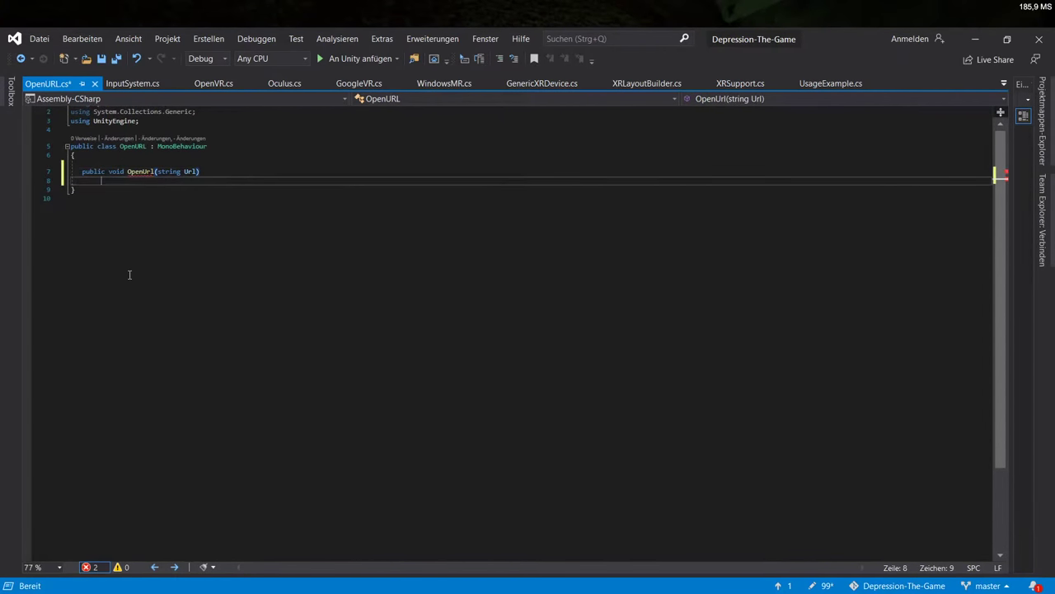
{"action": "key", "text": "alt+Tab"}
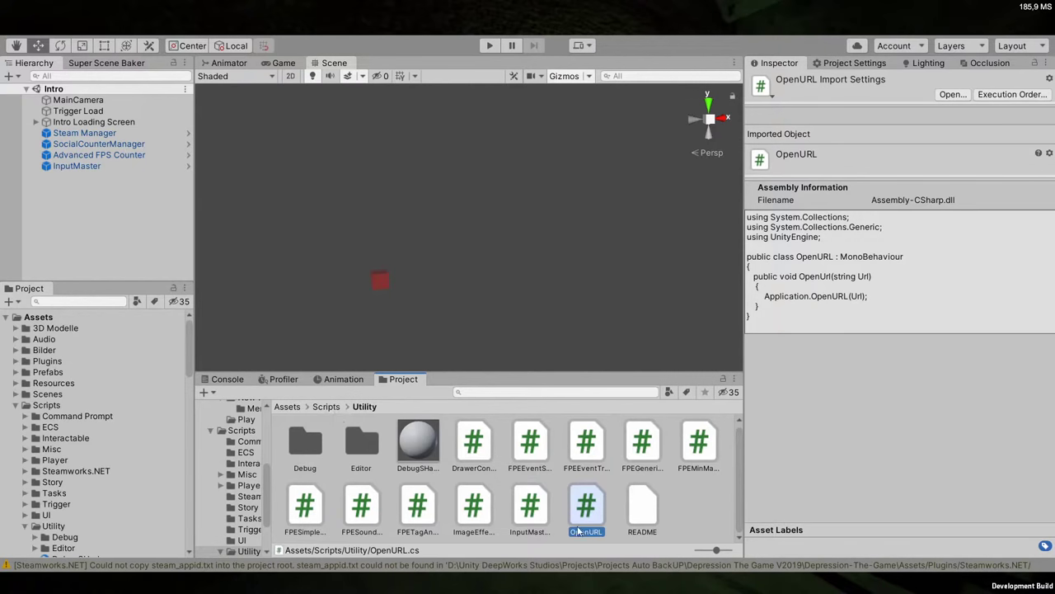
{"action": "left_click", "coordinate": [79, 145]}
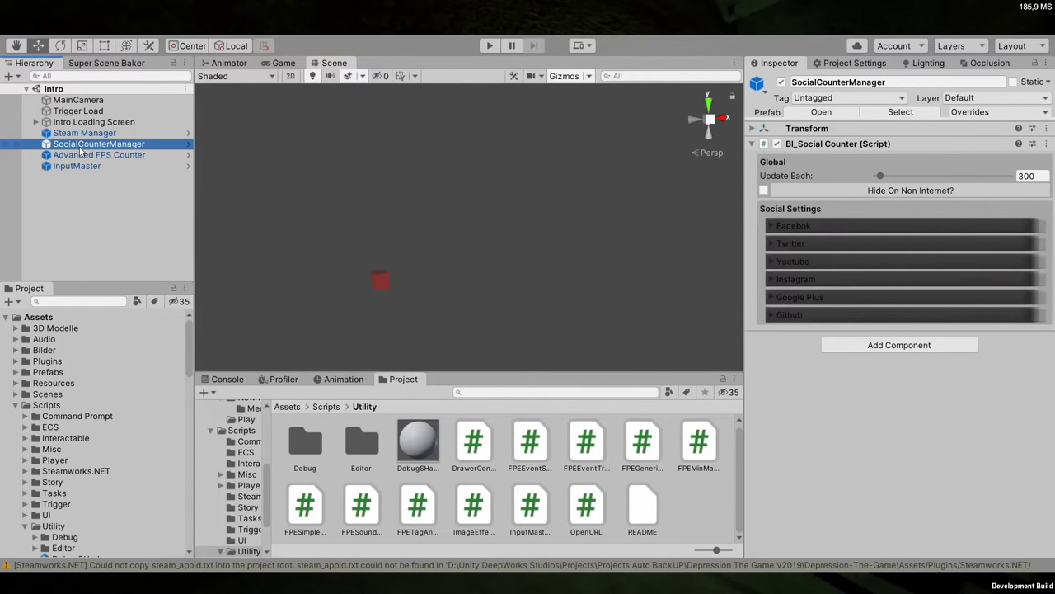
Delete SocialCounterManager and expand Intro Loading Screen > SceneLoader 2 > LoaderRoot to TriggerWarning
{"action": "key", "text": "Delete"}
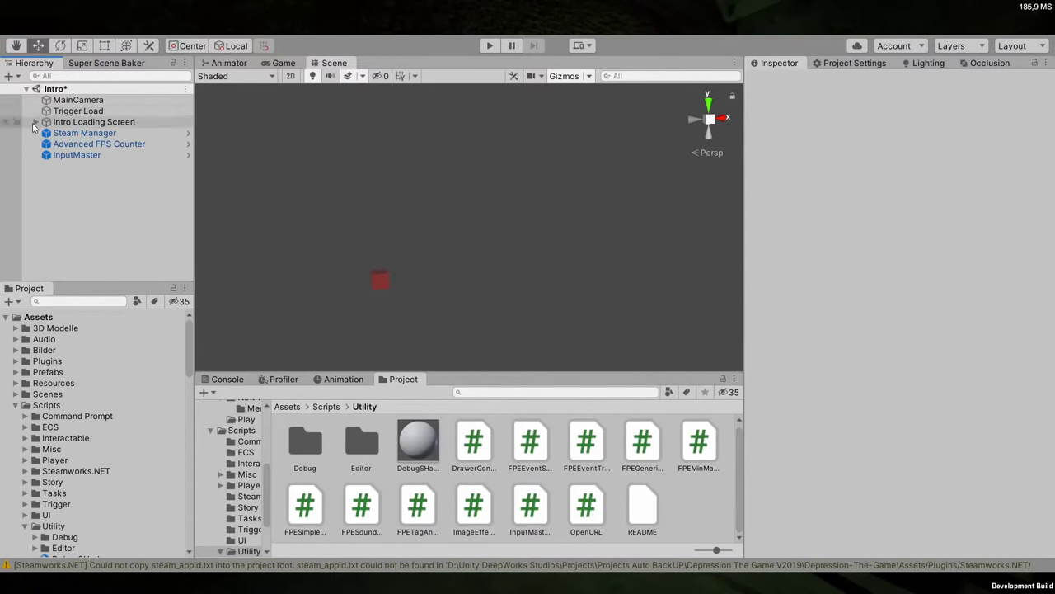
{"action": "left_click", "coordinate": [36, 121]}
{"action": "left_click", "coordinate": [46, 133]}
{"action": "left_click", "coordinate": [61, 145]}
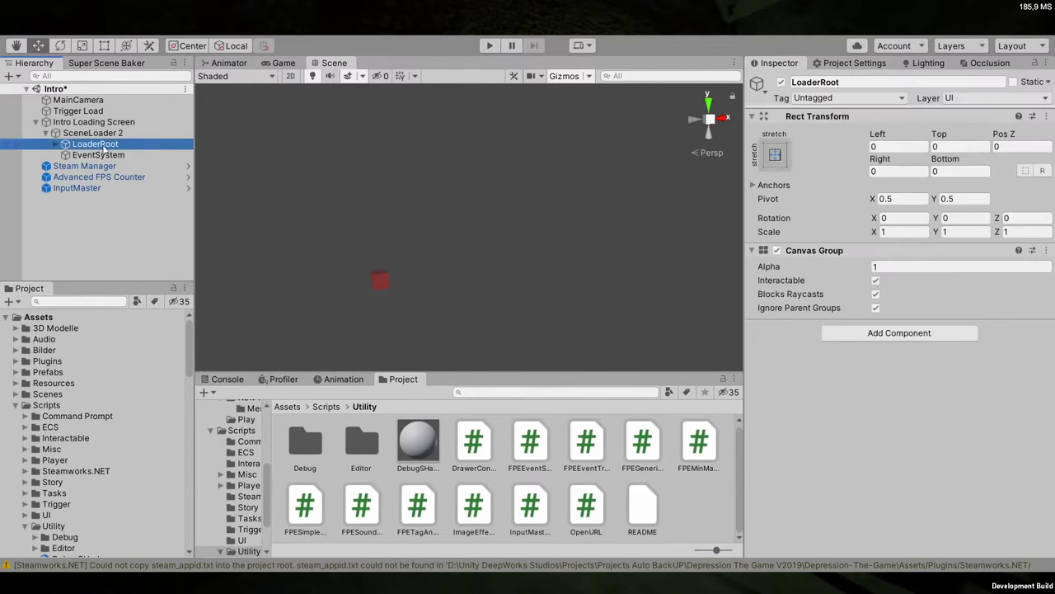
{"action": "left_click", "coordinate": [55, 144]}
{"action": "left_click", "coordinate": [87, 155]}
{"action": "scroll", "coordinate": [862, 252], "scroll_direction": "down", "scroll_amount": 8}
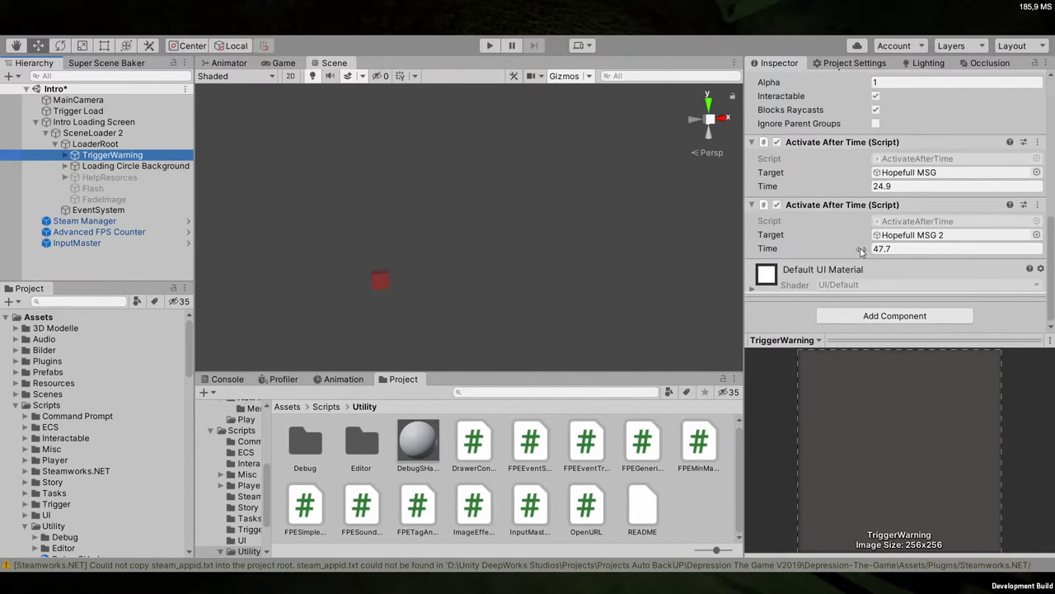
{"action": "scroll", "coordinate": [866, 247], "scroll_direction": "up", "scroll_amount": 3}
Inspect TriggerWarning's TW container, Button, SkipKeyText and Help objects
{"action": "left_click", "coordinate": [65, 155]}
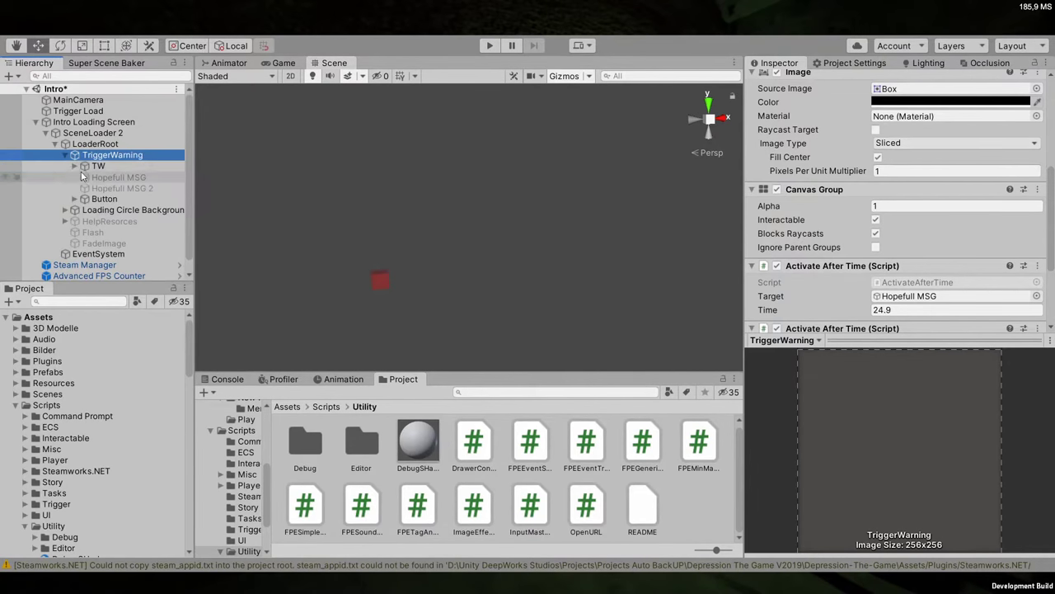
{"action": "left_click", "coordinate": [73, 168]}
{"action": "left_click", "coordinate": [73, 198]}
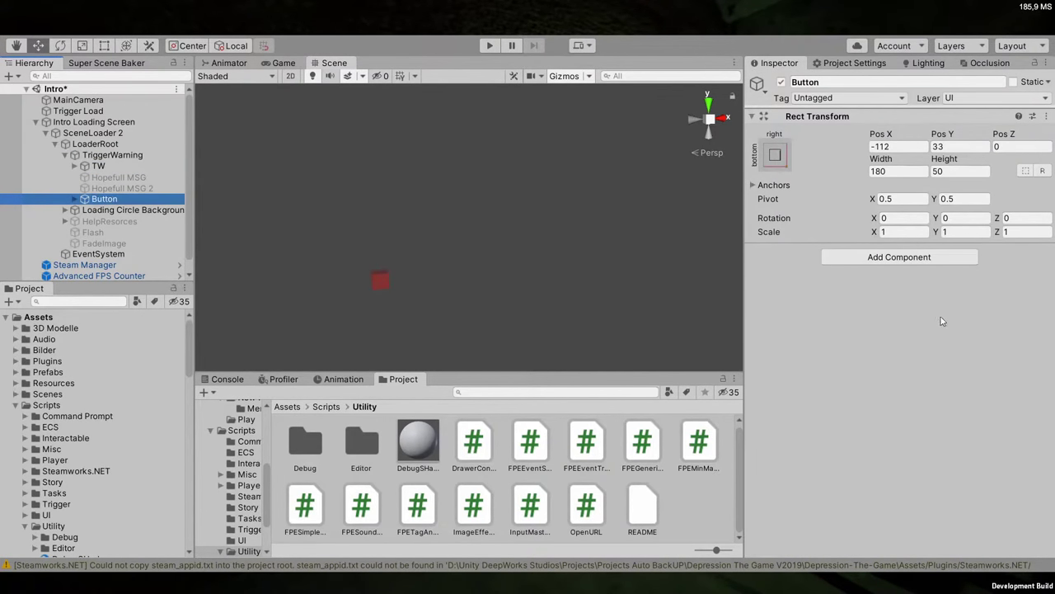
{"action": "left_click", "coordinate": [74, 199]}
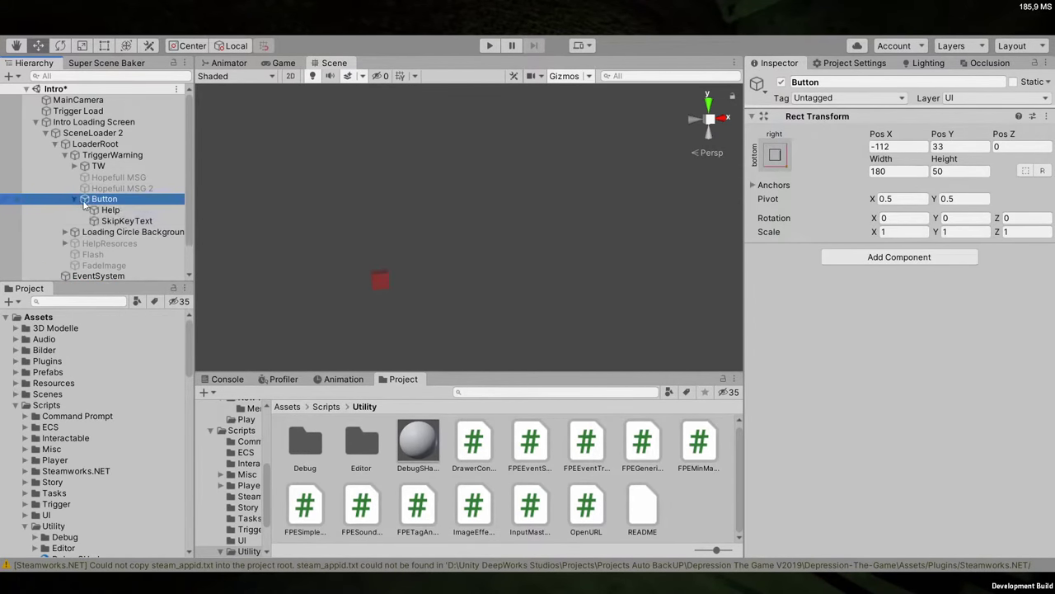
{"action": "left_click", "coordinate": [124, 219]}
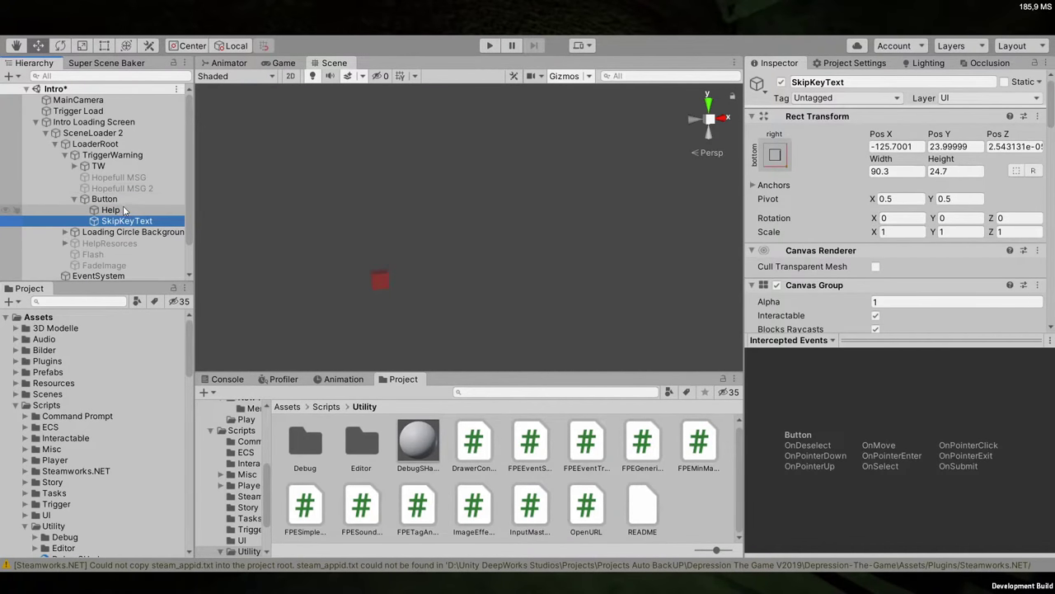
{"action": "key", "text": "Up"}
{"action": "scroll", "coordinate": [926, 217], "scroll_direction": "down", "scroll_amount": 5}
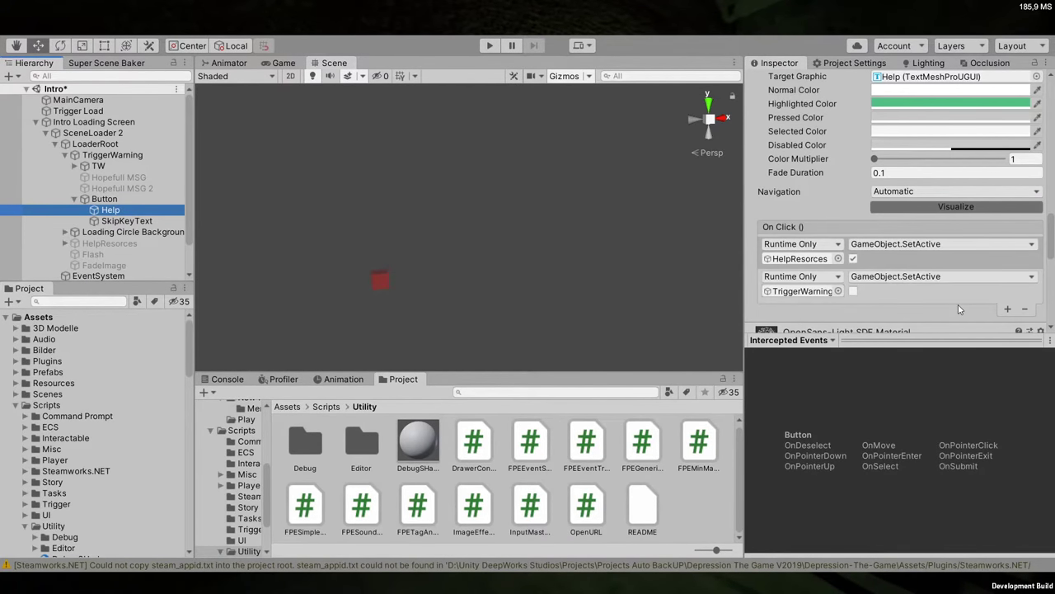
{"action": "scroll", "coordinate": [958, 305], "scroll_direction": "down", "scroll_amount": 10}
{"action": "scroll", "coordinate": [823, 219], "scroll_direction": "up", "scroll_amount": 15}
{"action": "left_click", "coordinate": [124, 220]}
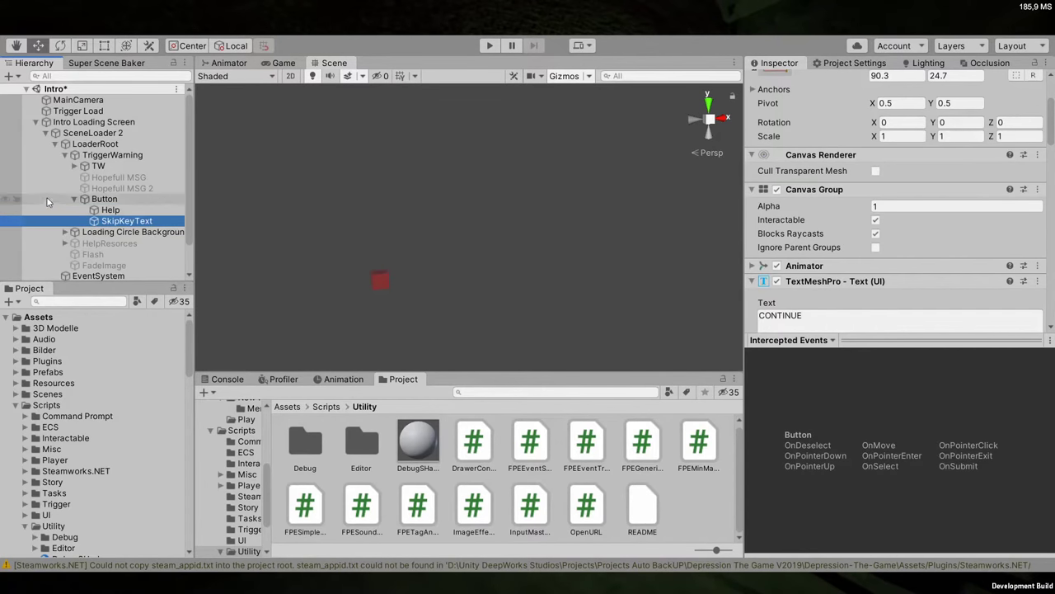
Inspect the SUICIDE HOTLINE INTERNATIONAL button's On Click action and copy its existing web address
{"action": "left_click", "coordinate": [74, 166]}
{"action": "left_click", "coordinate": [99, 176]}
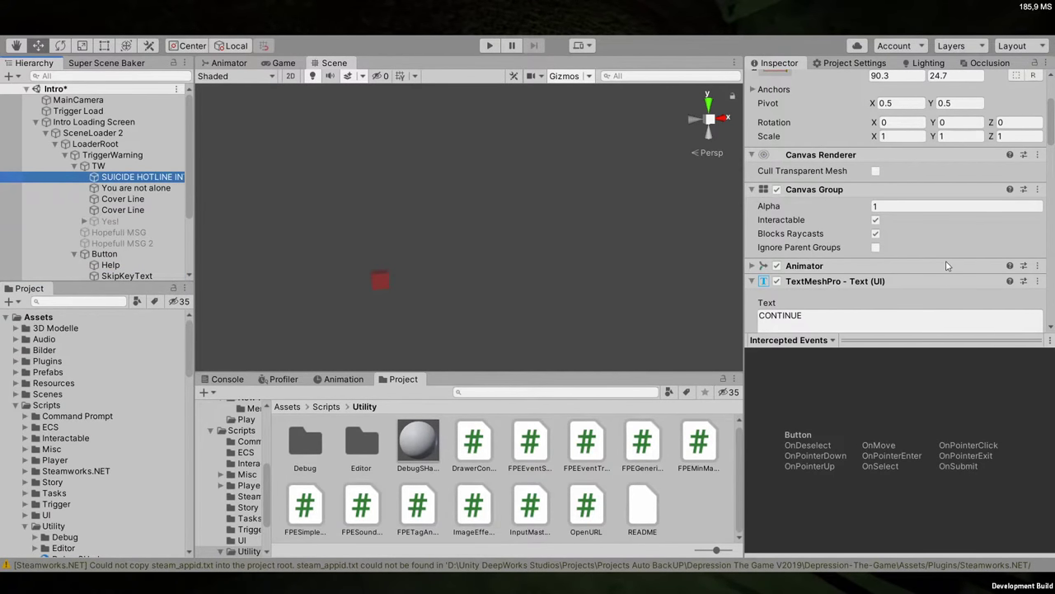
{"action": "scroll", "coordinate": [951, 269], "scroll_direction": "down", "scroll_amount": 3}
{"action": "scroll", "coordinate": [951, 268], "scroll_direction": "down", "scroll_amount": 3}
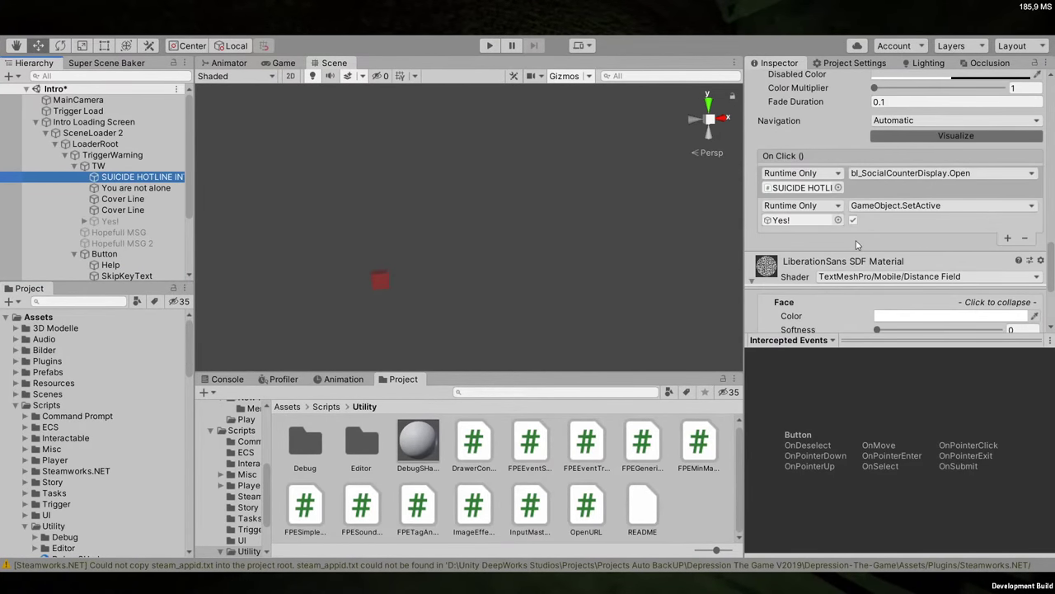
{"action": "left_click", "coordinate": [816, 188]}
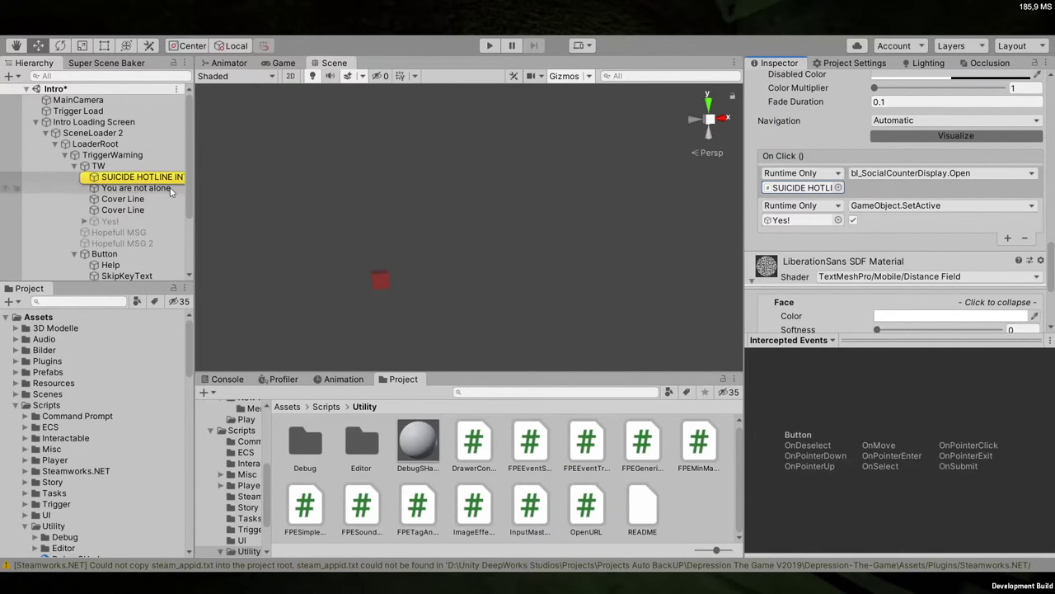
{"action": "scroll", "coordinate": [907, 289], "scroll_direction": "up", "scroll_amount": 10}
{"action": "scroll", "coordinate": [899, 293], "scroll_direction": "down", "scroll_amount": 6}
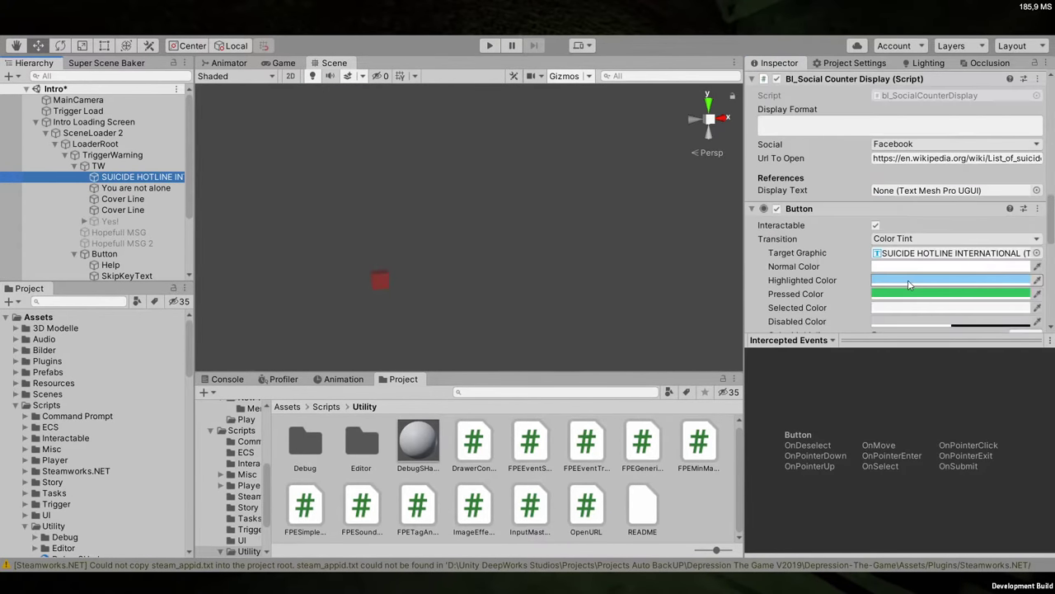
{"action": "scroll", "coordinate": [882, 297], "scroll_direction": "up", "scroll_amount": 2}
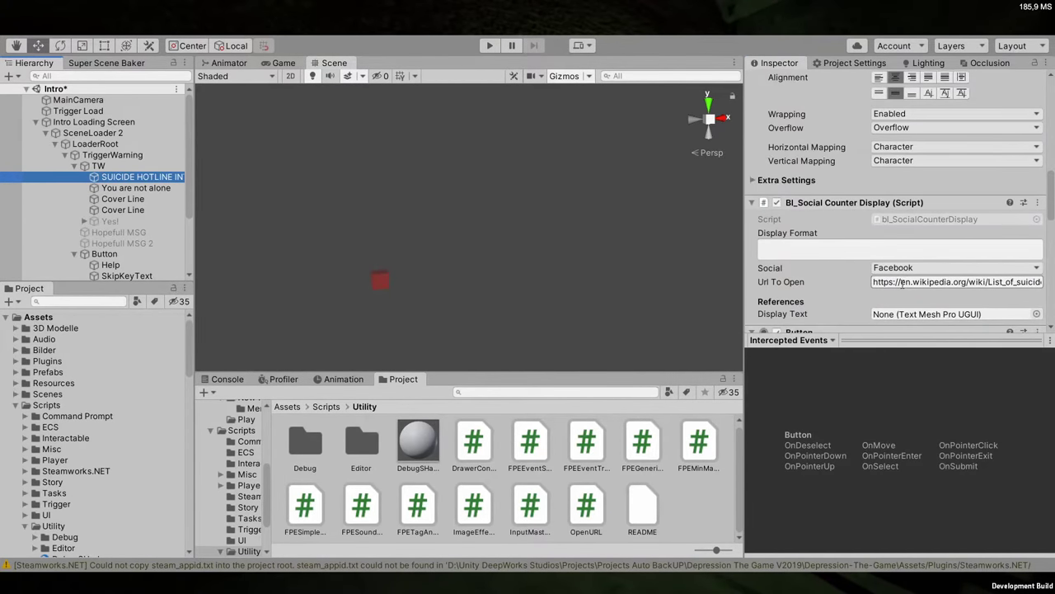
{"action": "left_click", "coordinate": [951, 280]}
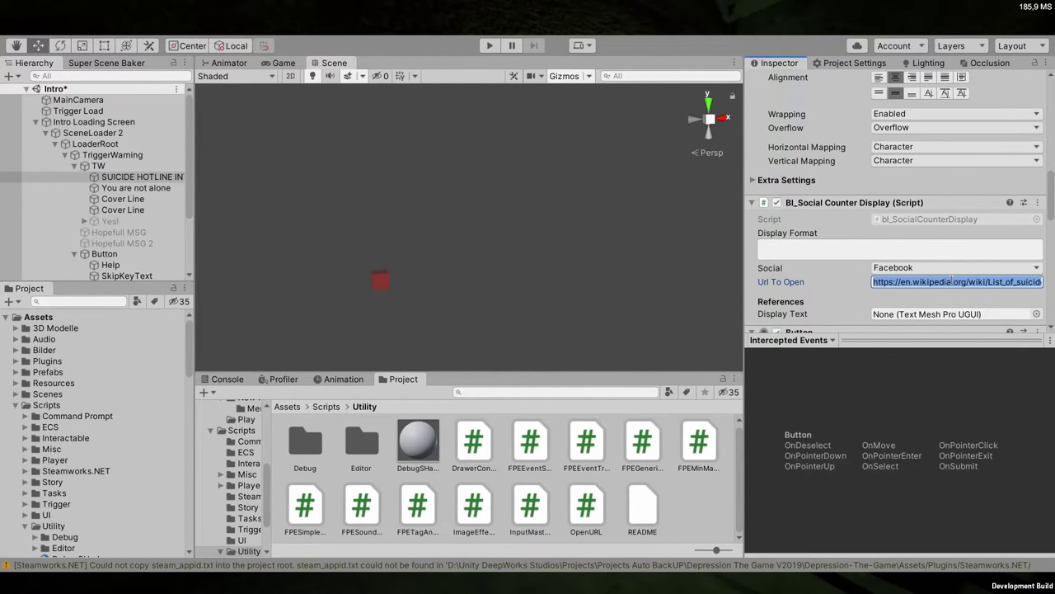
Scroll the hotline button's Inspector, then select the Intro Loading Screen canvas
{"action": "scroll", "coordinate": [997, 239], "scroll_direction": "down", "scroll_amount": 5}
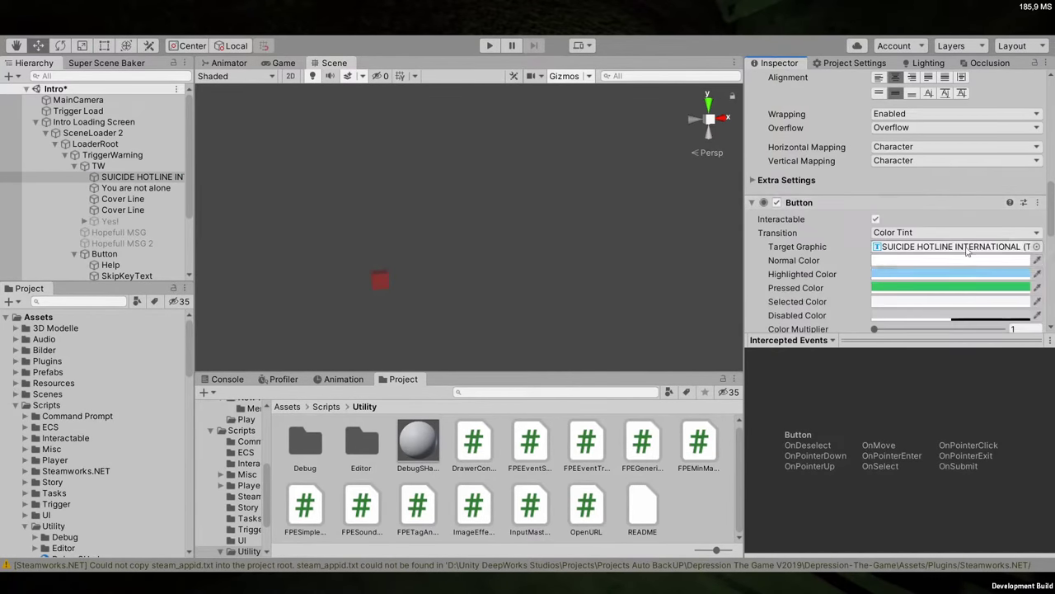
{"action": "scroll", "coordinate": [910, 273], "scroll_direction": "down", "scroll_amount": 6}
{"action": "scroll", "coordinate": [911, 273], "scroll_direction": "up", "scroll_amount": 3}
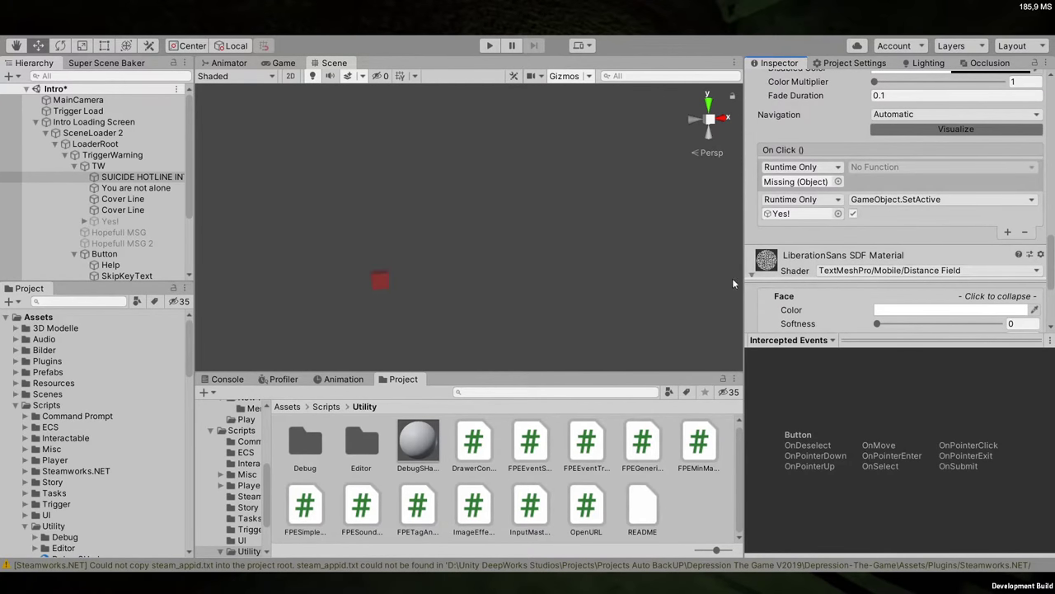
{"action": "left_click", "coordinate": [78, 110]}
{"action": "left_click", "coordinate": [93, 121]}
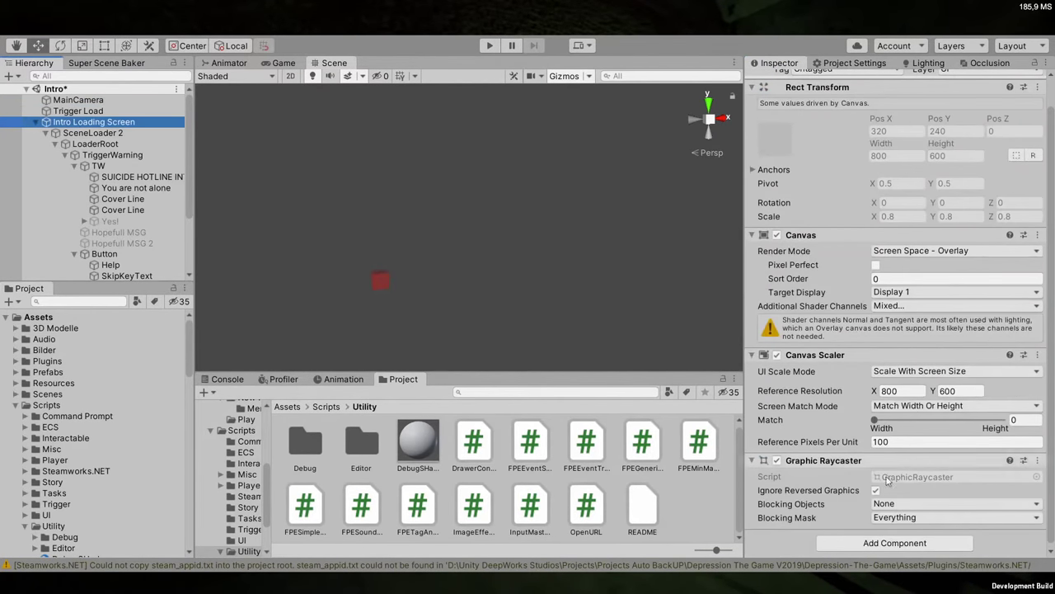
Add the OpenURL script component to Intro Loading Screen
{"action": "left_click", "coordinate": [864, 544]}
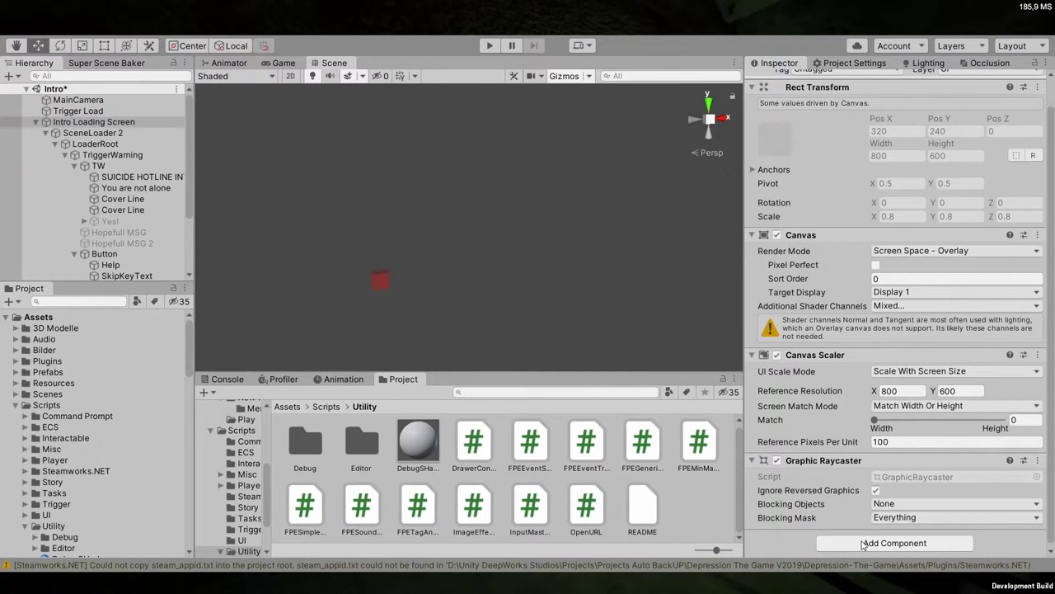
{"action": "left_click", "coordinate": [864, 544]}
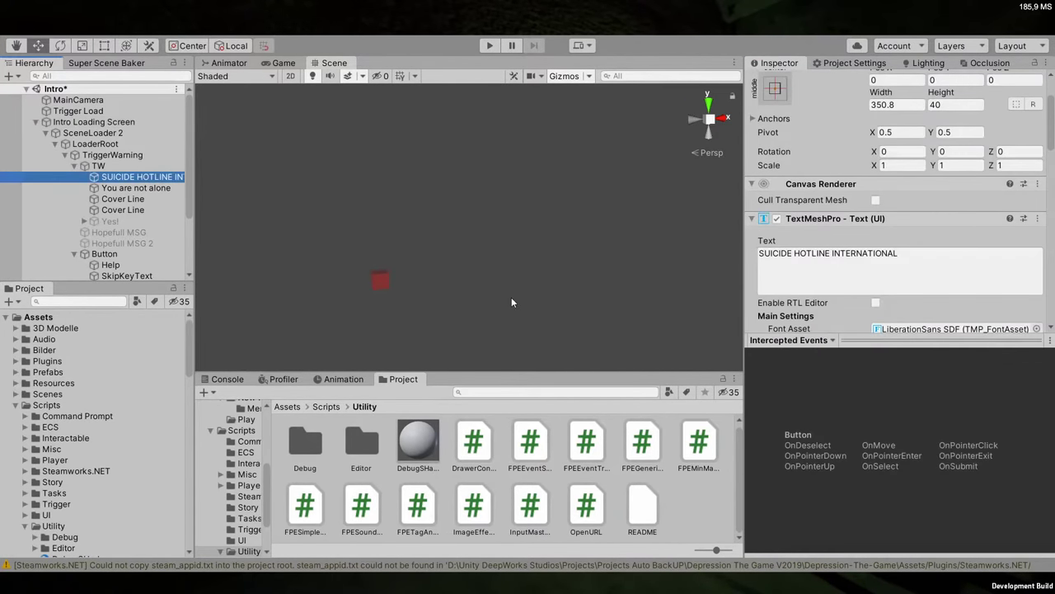
{"action": "scroll", "coordinate": [920, 223], "scroll_direction": "down", "scroll_amount": 10}
{"action": "scroll", "coordinate": [920, 223], "scroll_direction": "up", "scroll_amount": 3}
Set the hotline button's On Click to OpenURL.OpenUrl with the pasted Wikipedia crisis-lines URL
{"action": "left_click_drag", "start_coordinate": [93, 121], "coordinate": [804, 285]}
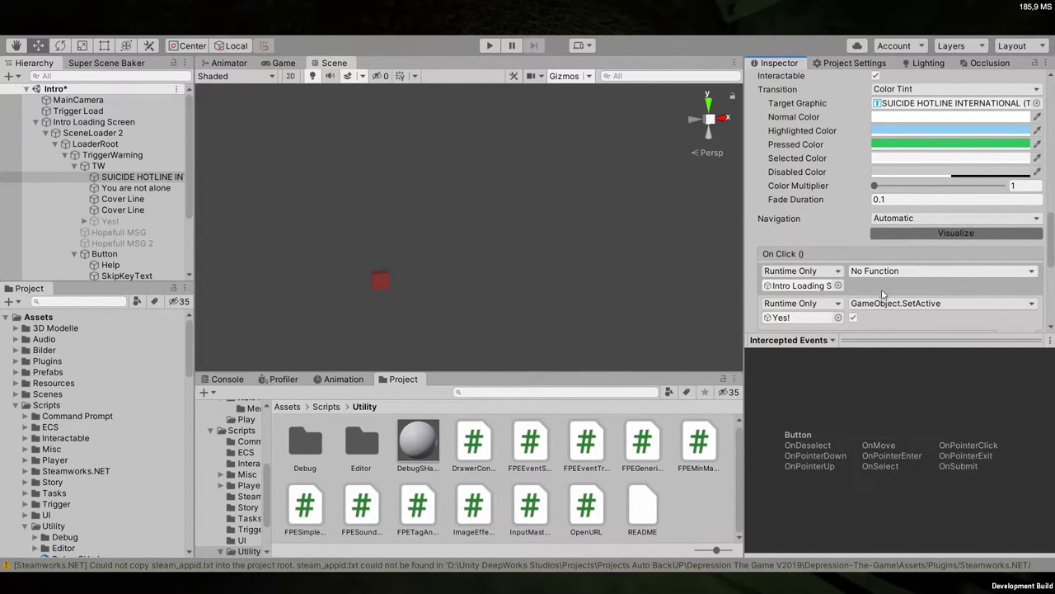
{"action": "left_click", "coordinate": [755, 472]}
{"action": "left_click", "coordinate": [940, 285]}
{"action": "type", "text": "https://en.wikipedia.org/wiki/List_of_suicide_crisis_lines"}
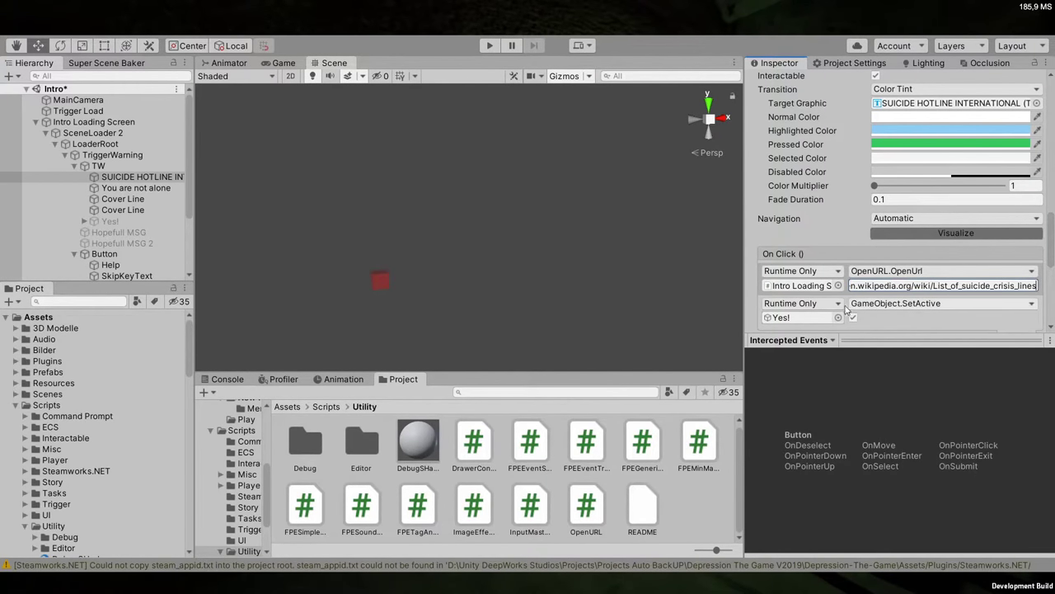
{"action": "left_click", "coordinate": [142, 181]}
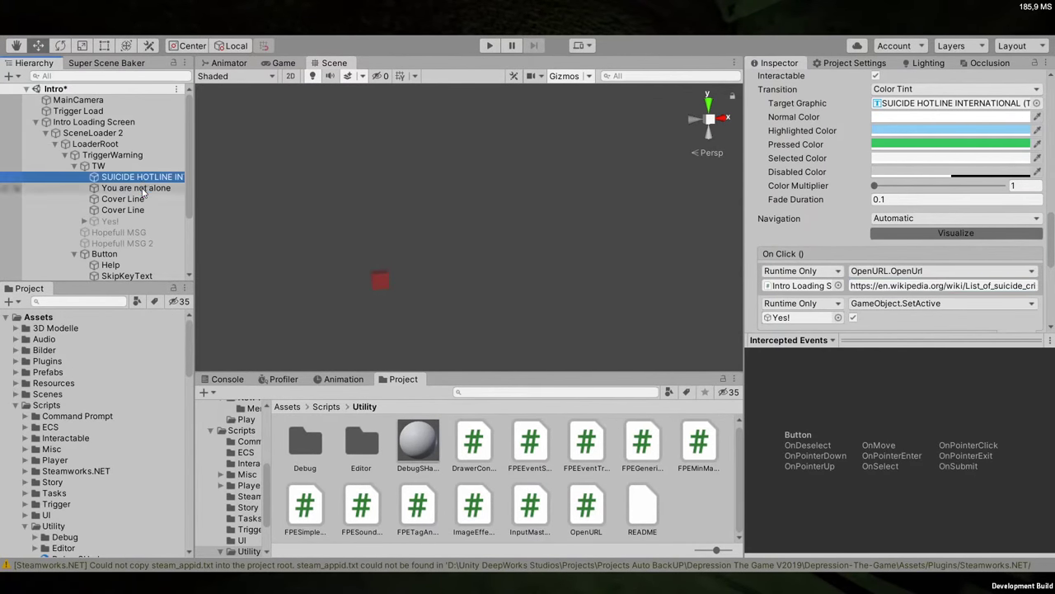
Check the 'You are not alone' text, then collapse the Button and TW hierarchies
{"action": "left_click", "coordinate": [141, 190]}
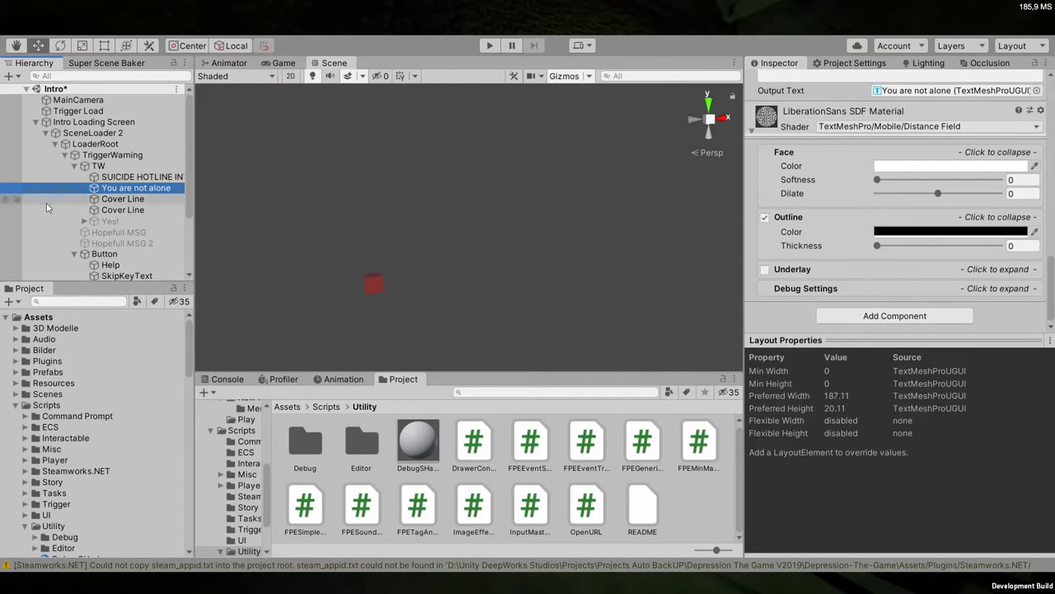
{"action": "left_click", "coordinate": [74, 254]}
{"action": "left_click", "coordinate": [80, 168]}
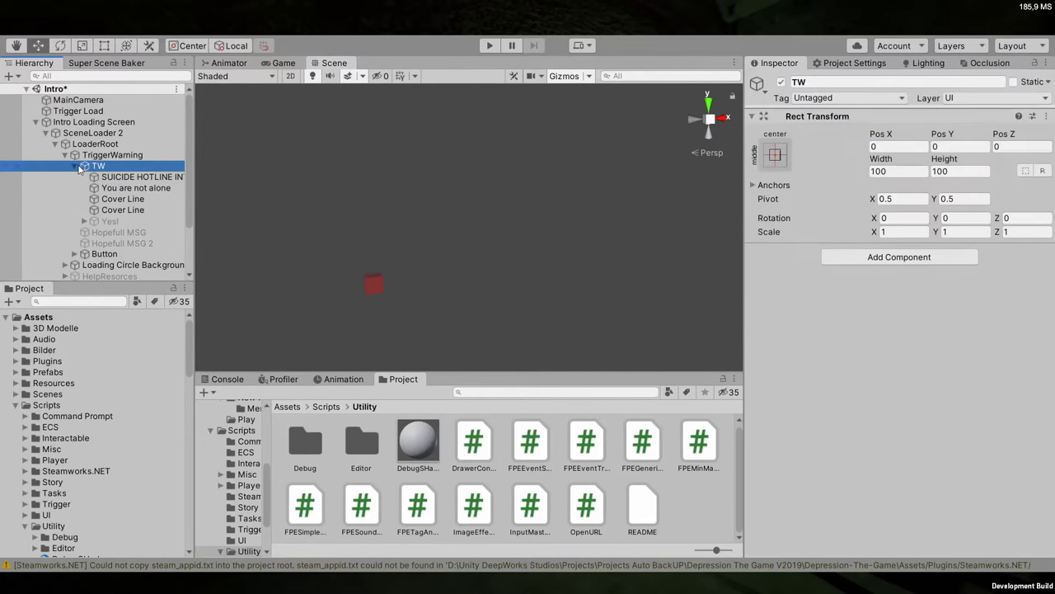
{"action": "left_click", "coordinate": [75, 167]}
Show the trigger-warning screen and inspect the Help and SkipKeyText buttons' On Click events
{"action": "left_click", "coordinate": [284, 62]}
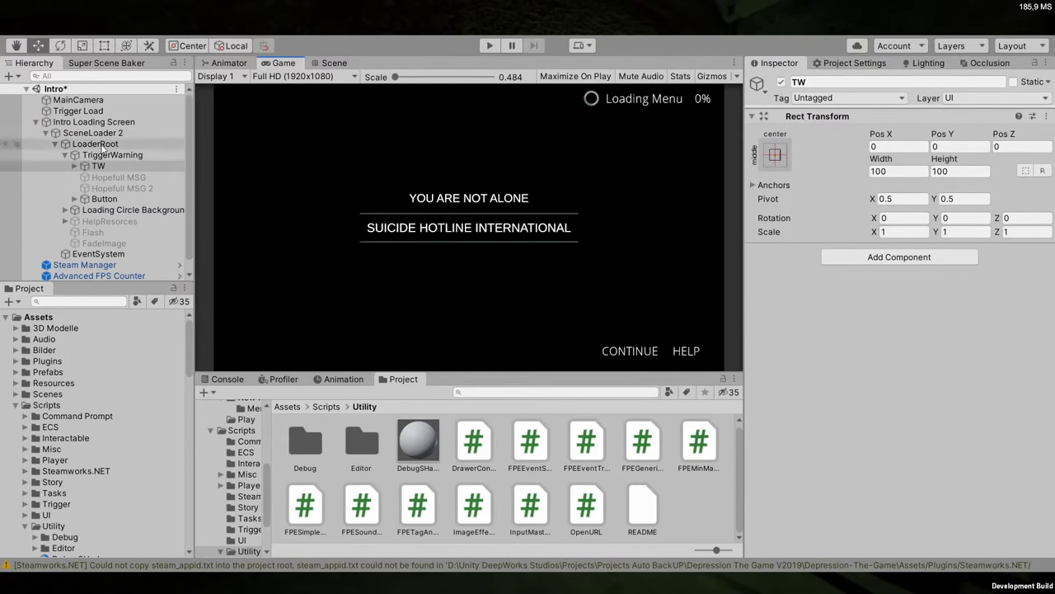
{"action": "left_click", "coordinate": [75, 199]}
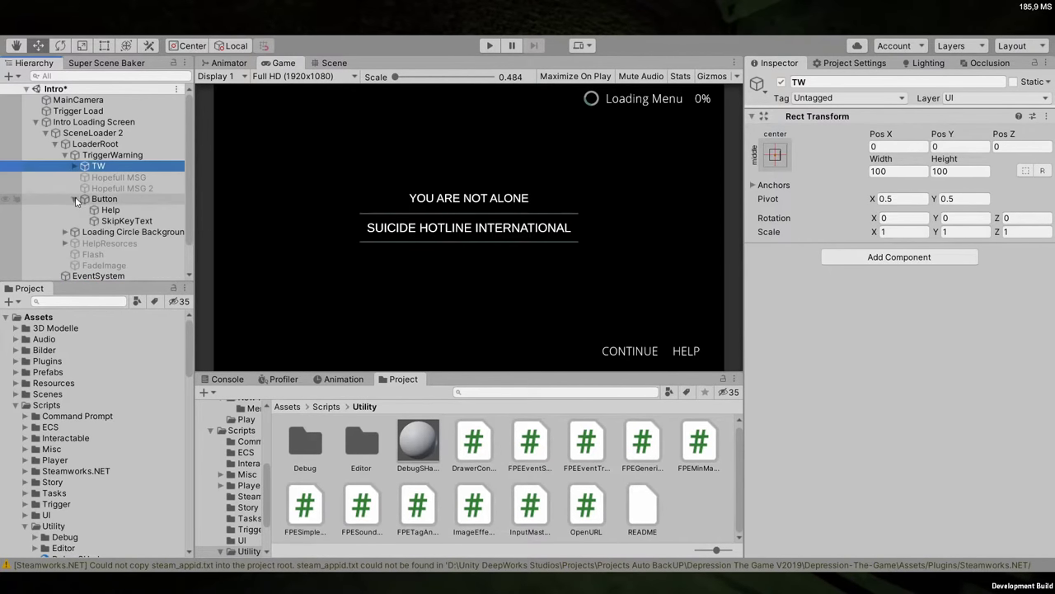
{"action": "left_click", "coordinate": [109, 210]}
{"action": "left_click", "coordinate": [124, 221]}
Select SceneLoader 2 and open its bl_SceneLoader script in Visual Studio
{"action": "scroll", "coordinate": [1029, 237], "scroll_direction": "down", "scroll_amount": 5}
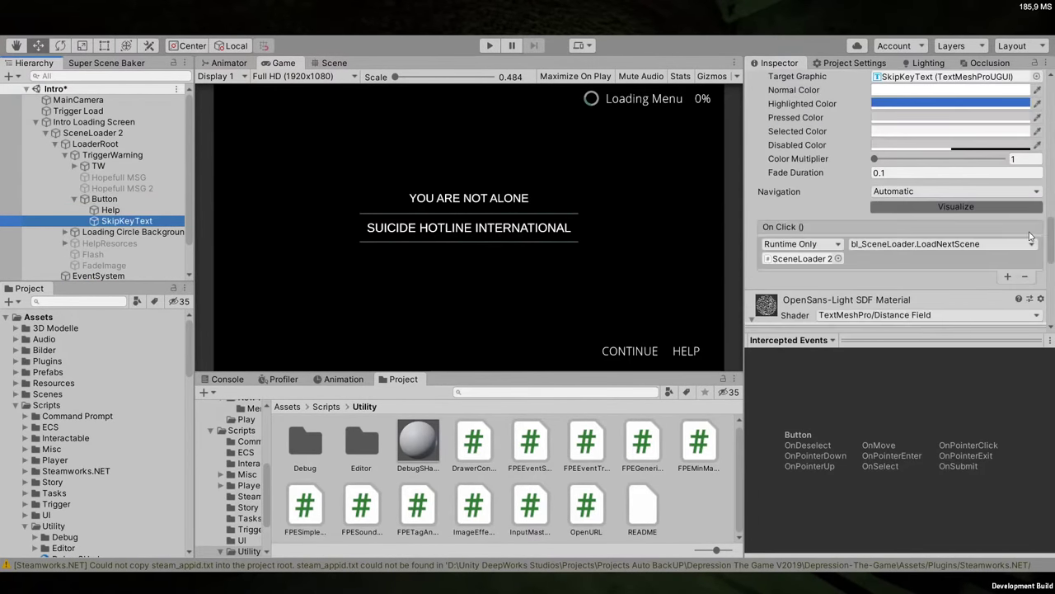
{"action": "double_click", "coordinate": [800, 258]}
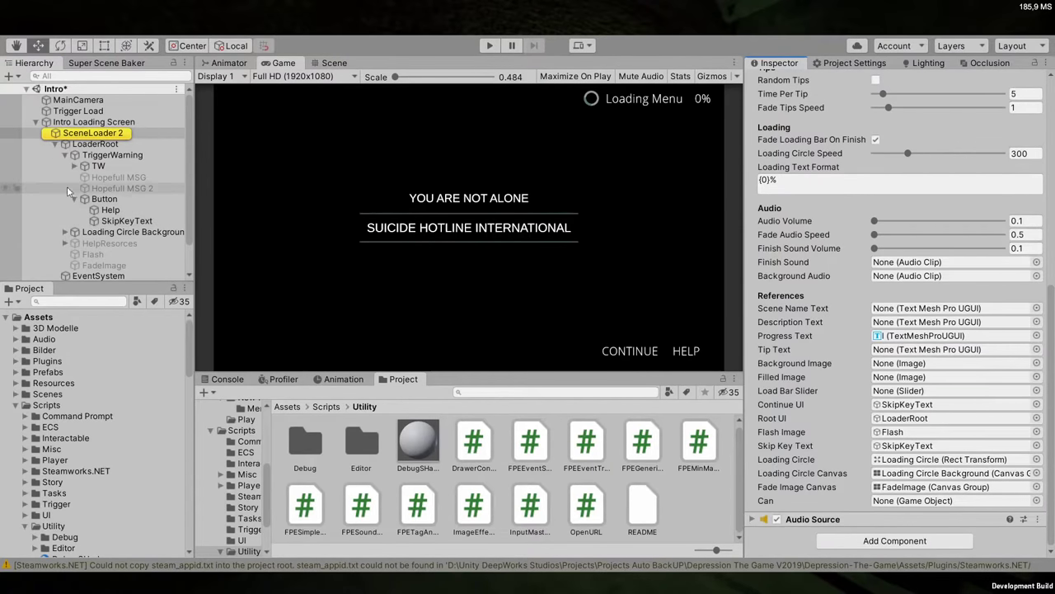
{"action": "scroll", "coordinate": [948, 247], "scroll_direction": "up", "scroll_amount": 10}
{"action": "left_click", "coordinate": [986, 133]}
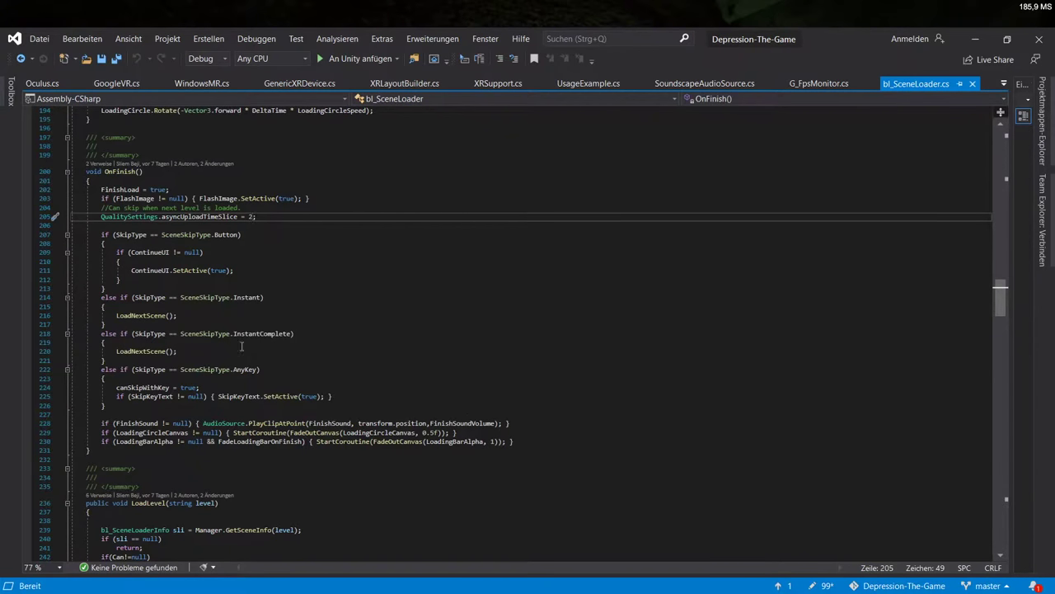
Collapse OnFinish, LoadLevel and SetupUI, then go to the LoadNextSceneIE definition with F12
{"action": "scroll", "coordinate": [207, 363], "scroll_direction": "down", "scroll_amount": 5}
{"action": "scroll", "coordinate": [207, 362], "scroll_direction": "up", "scroll_amount": 5}
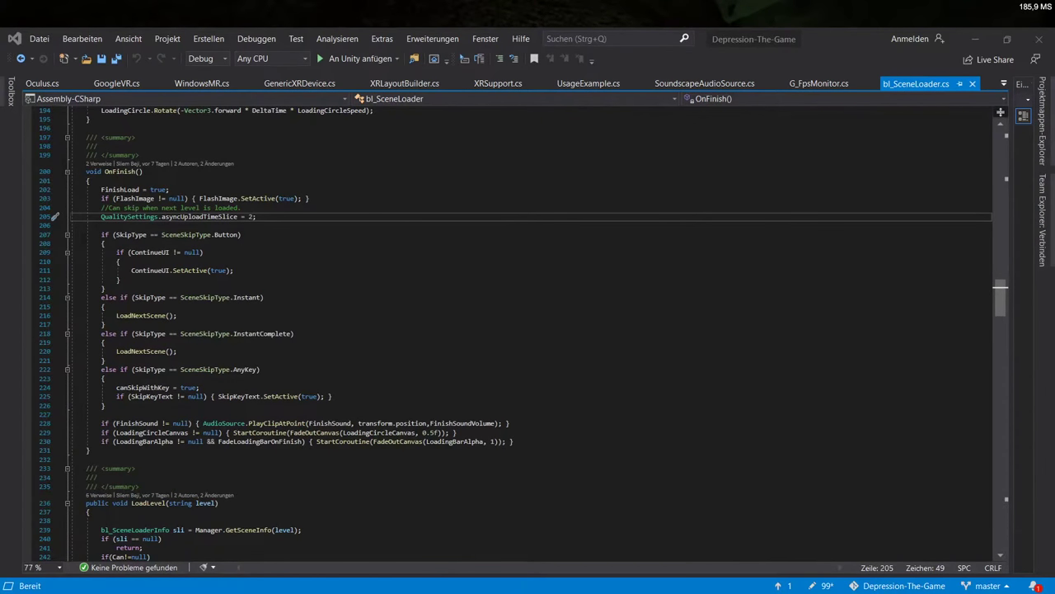
{"action": "left_click", "coordinate": [932, 263]}
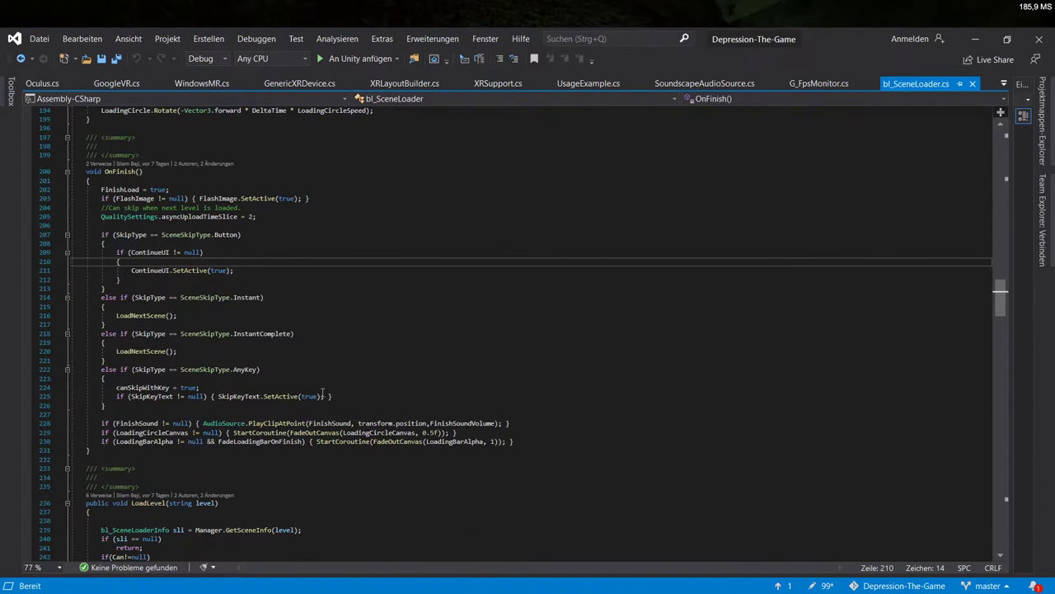
{"action": "left_click", "coordinate": [66, 172]}
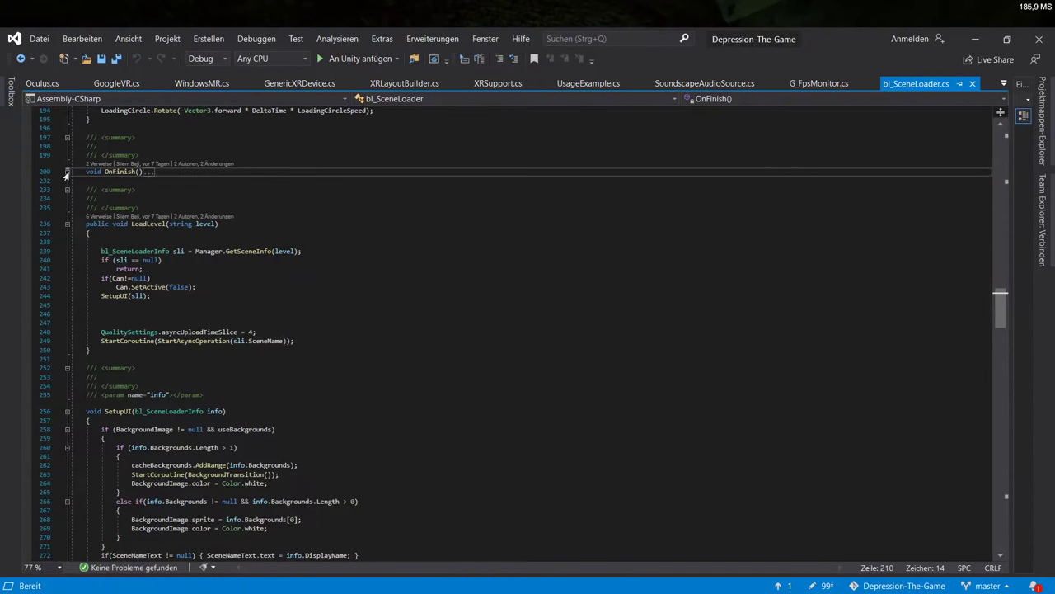
{"action": "left_click", "coordinate": [61, 223]}
{"action": "left_click", "coordinate": [67, 223]}
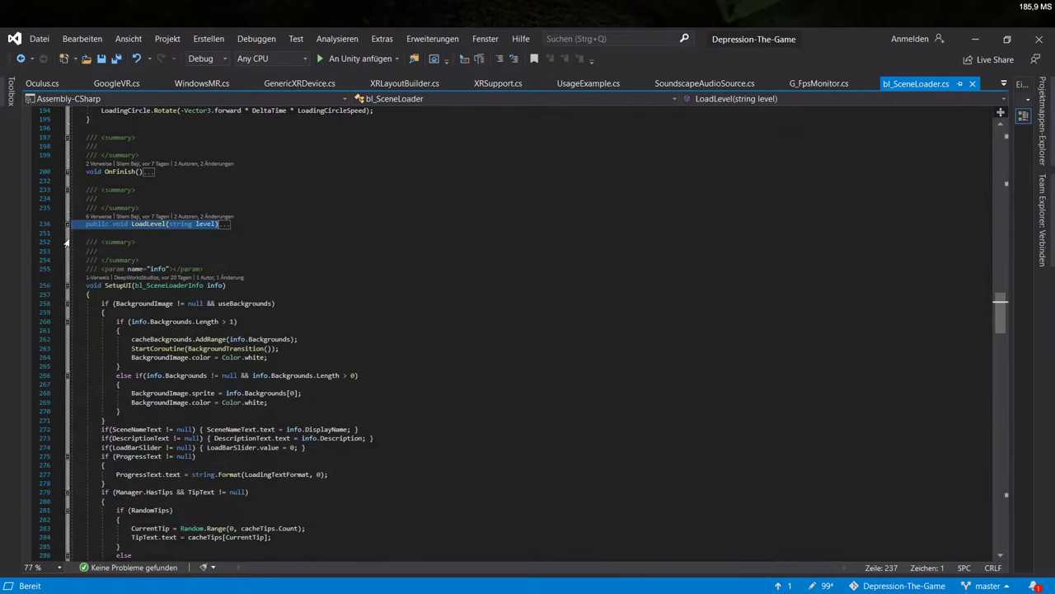
{"action": "left_click", "coordinate": [61, 285]}
{"action": "left_click", "coordinate": [66, 285]}
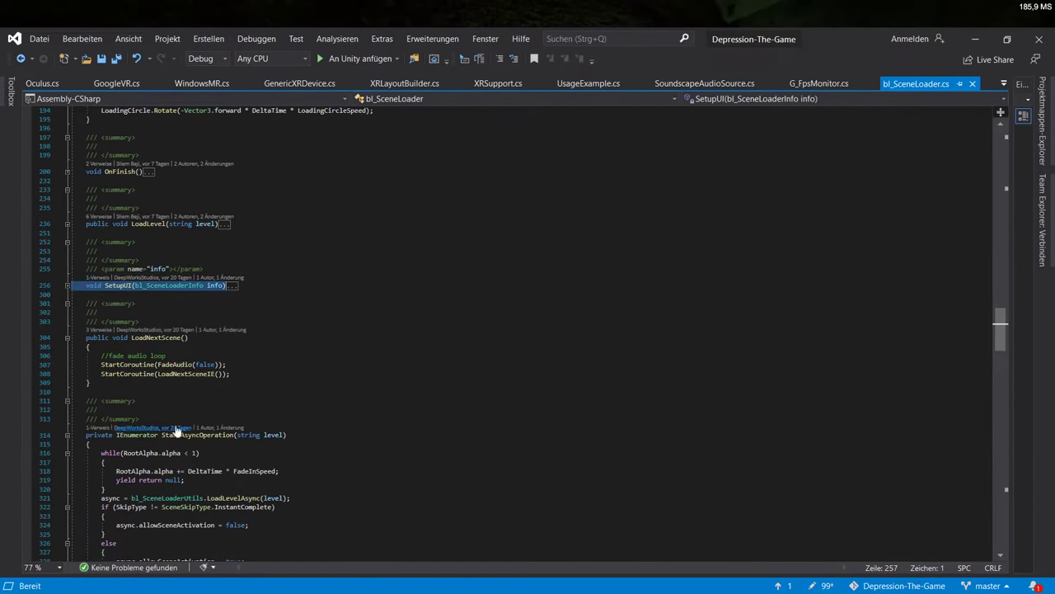
{"action": "left_click", "coordinate": [202, 373]}
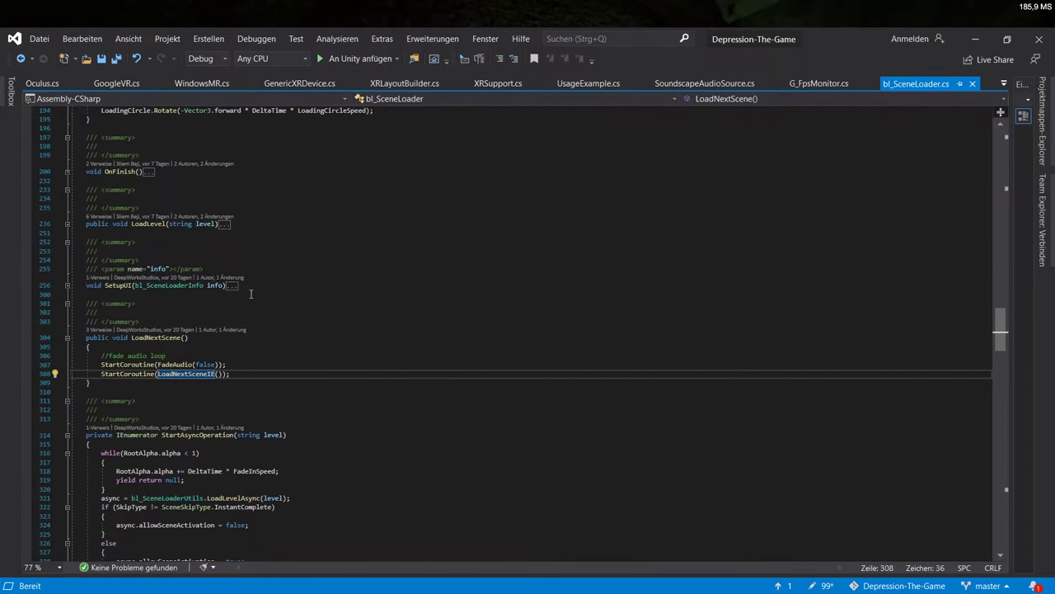
{"action": "key", "text": "F12"}
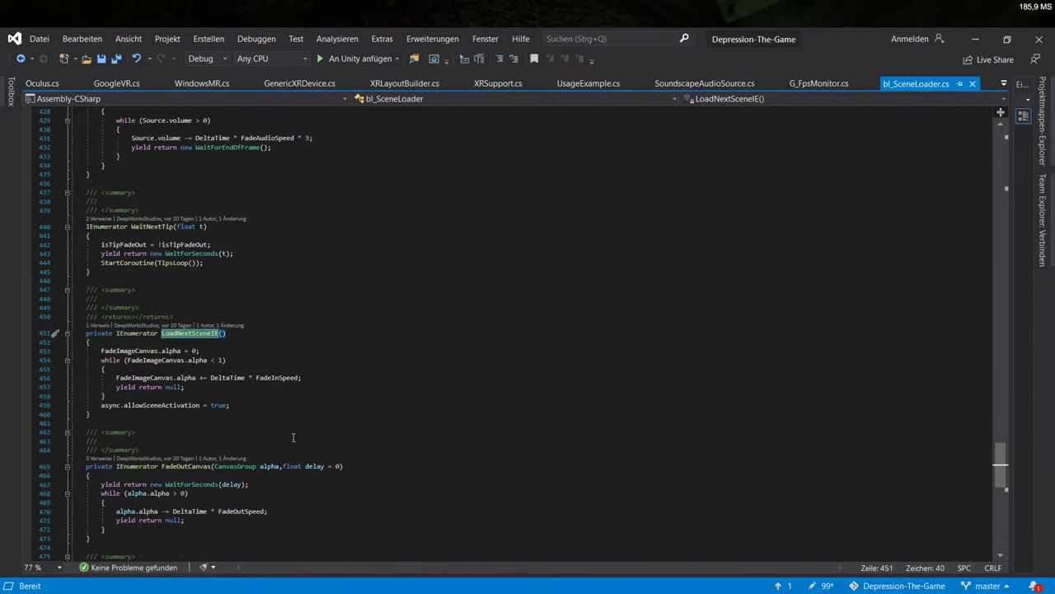
Collapse FadeAudio, WaitNextTip, TipsLoop, LoadNextSceneIE, FadeOutCanvas and FadeInCanvas
{"action": "scroll", "coordinate": [291, 434], "scroll_direction": "up", "scroll_amount": 8}
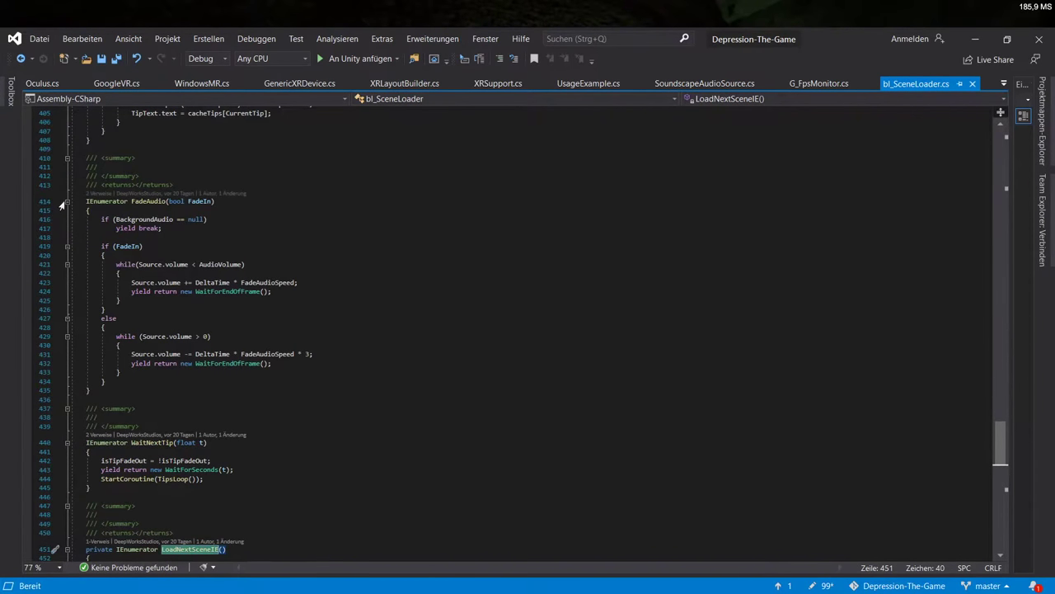
{"action": "left_click", "coordinate": [66, 201]}
{"action": "left_click", "coordinate": [67, 254]}
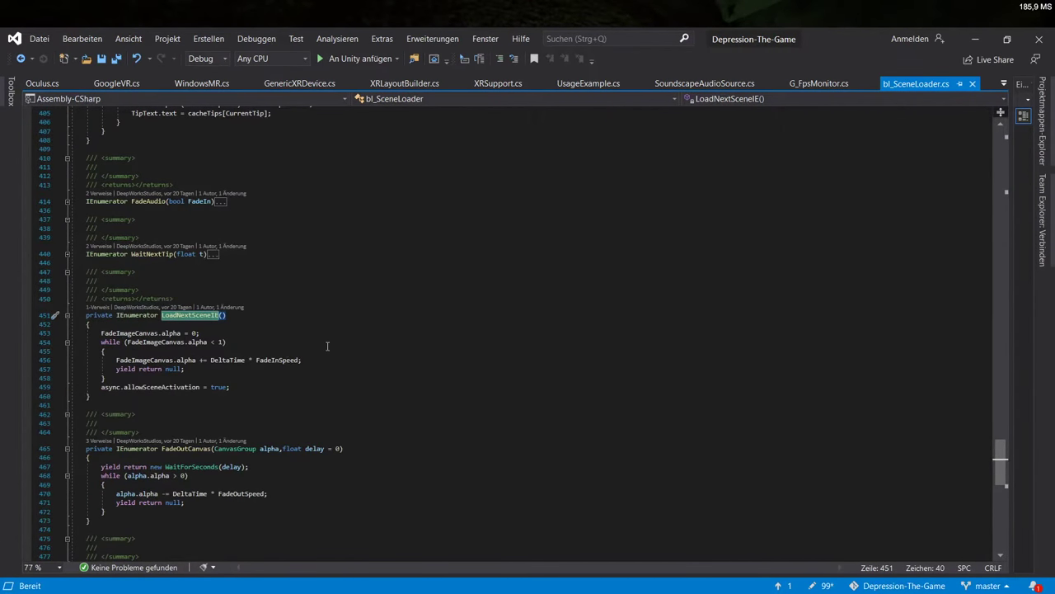
{"action": "scroll", "coordinate": [328, 346], "scroll_direction": "up", "scroll_amount": 12}
{"action": "scroll", "coordinate": [213, 363], "scroll_direction": "up", "scroll_amount": 5}
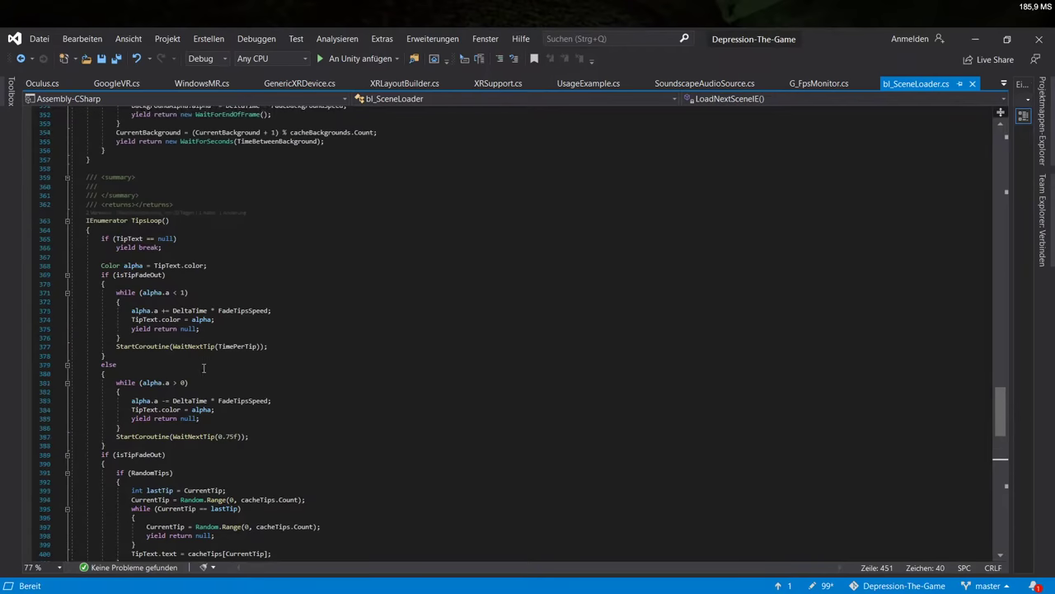
{"action": "left_click", "coordinate": [67, 247]}
{"action": "scroll", "coordinate": [63, 251], "scroll_direction": "down", "scroll_amount": 6}
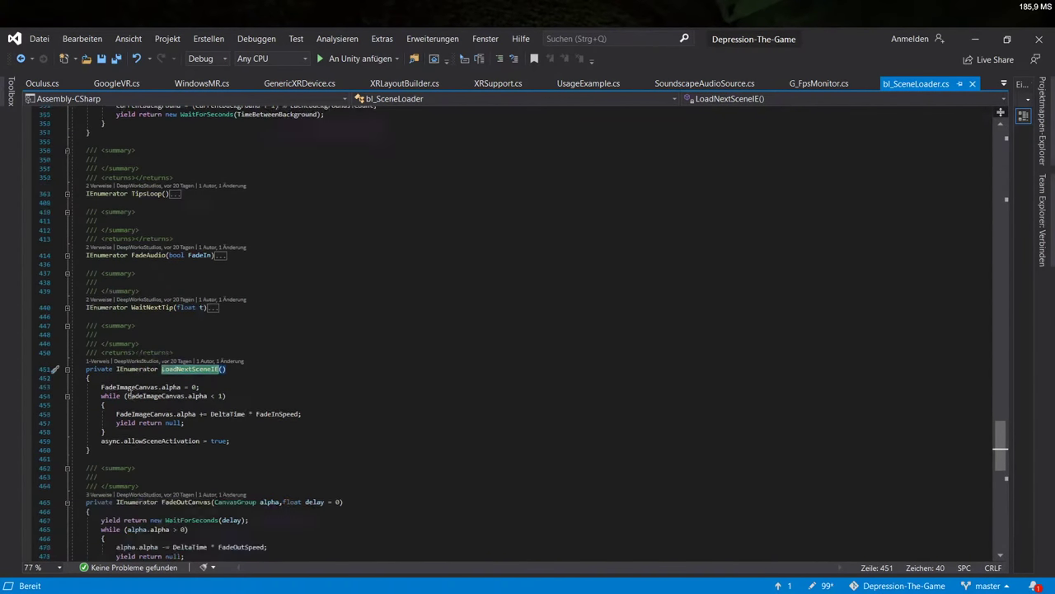
{"action": "left_click", "coordinate": [67, 262]}
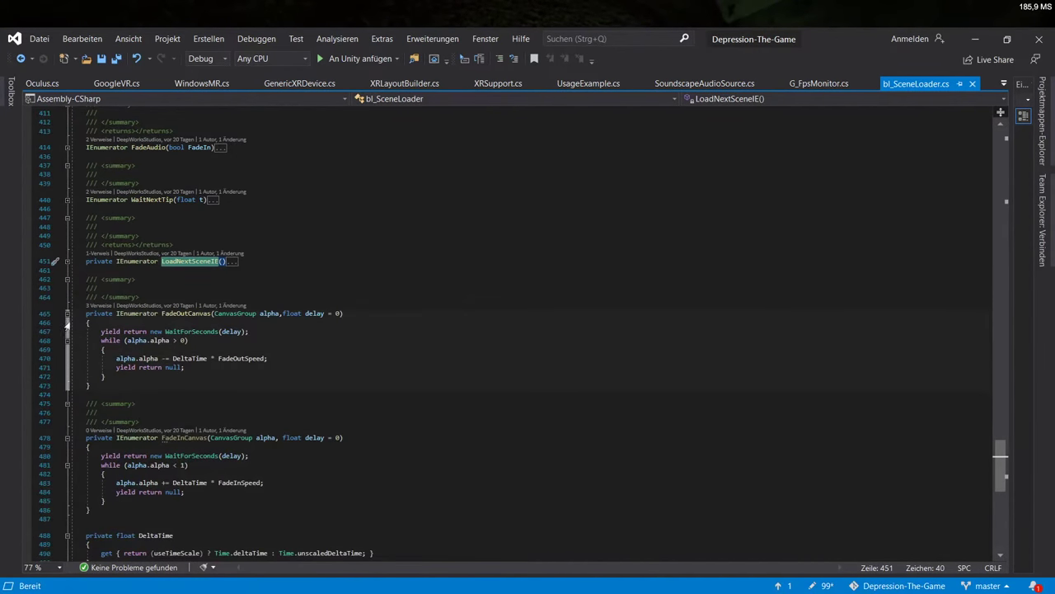
{"action": "left_click", "coordinate": [66, 313]}
{"action": "left_click", "coordinate": [67, 366]}
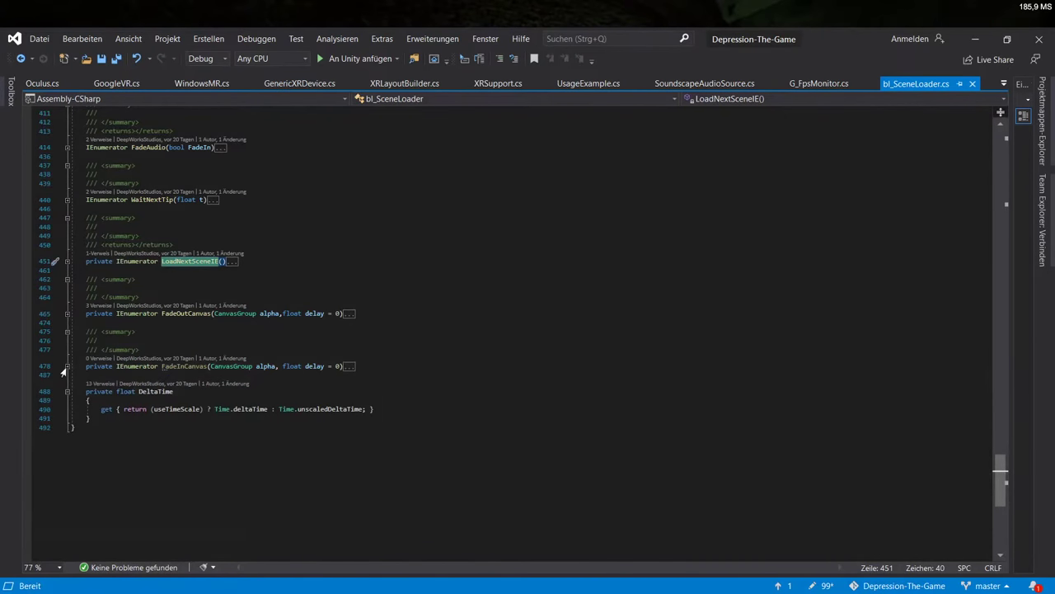
Collapse BackgroundTransition and StartAsyncOperation, and re-fold LoadLevel after reopening it
{"action": "scroll", "coordinate": [209, 389], "scroll_direction": "up", "scroll_amount": 15}
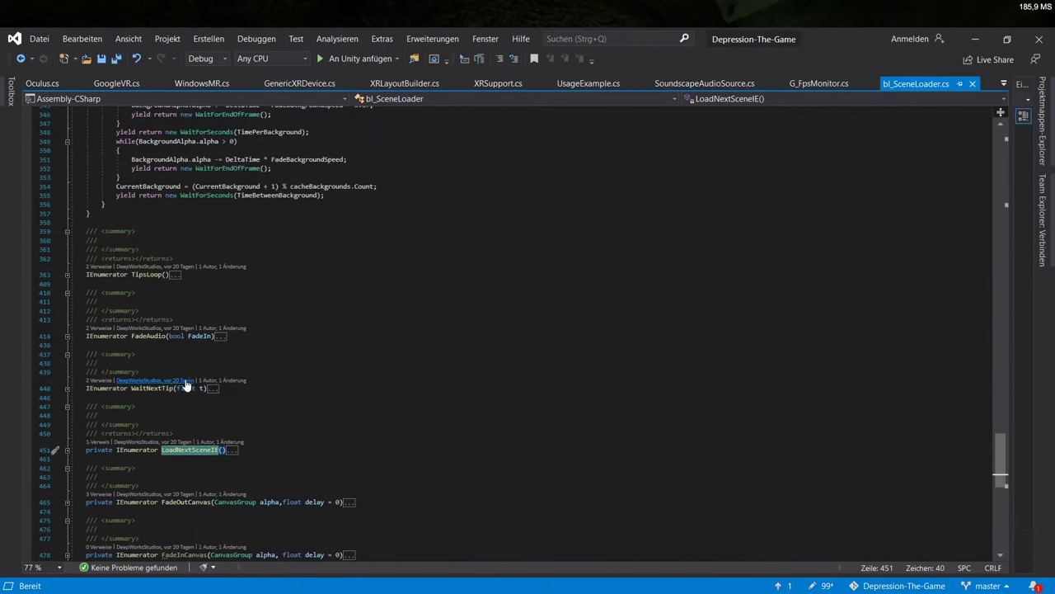
{"action": "left_click", "coordinate": [67, 285]}
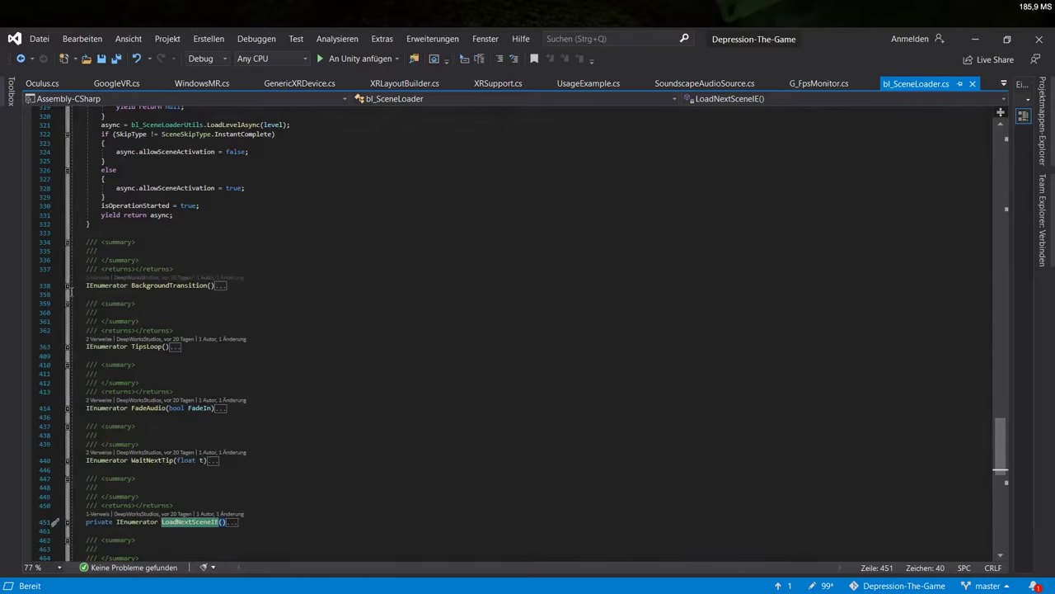
{"action": "scroll", "coordinate": [58, 264], "scroll_direction": "up", "scroll_amount": 3}
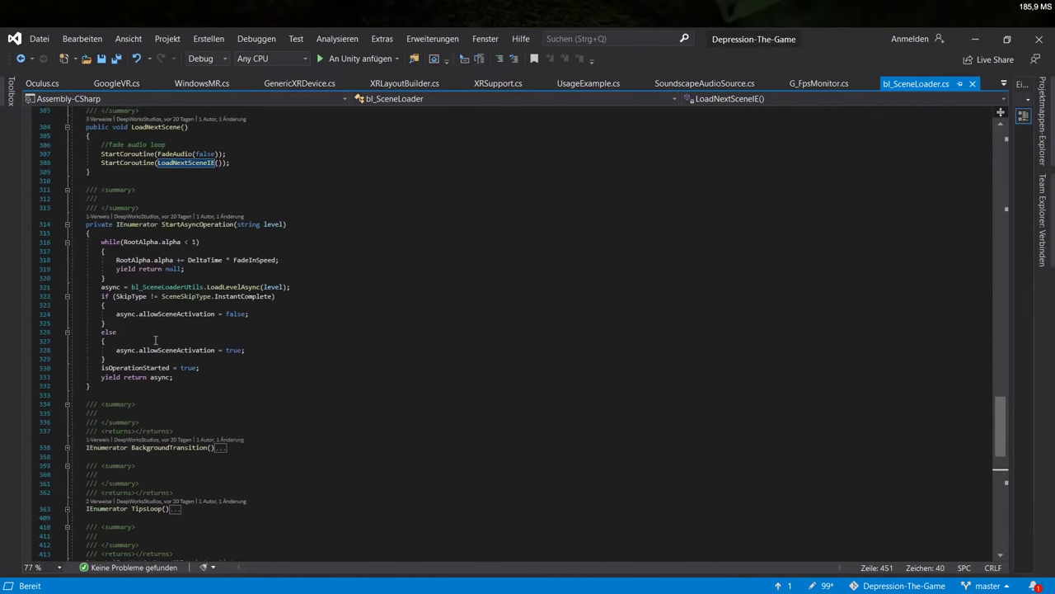
{"action": "left_click", "coordinate": [67, 223]}
{"action": "scroll", "coordinate": [154, 329], "scroll_direction": "up", "scroll_amount": 4}
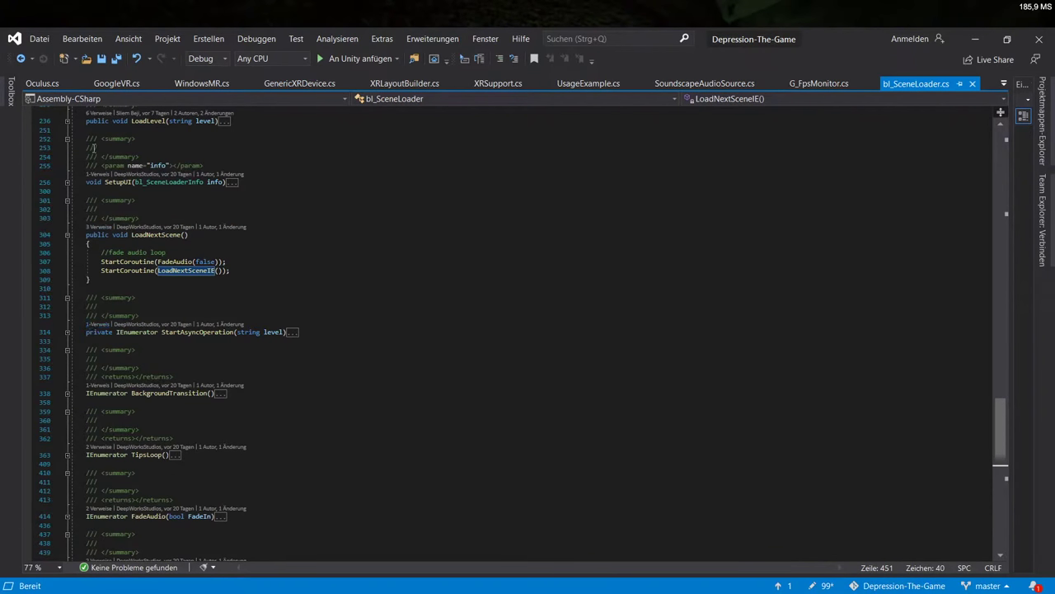
{"action": "left_click", "coordinate": [67, 121]}
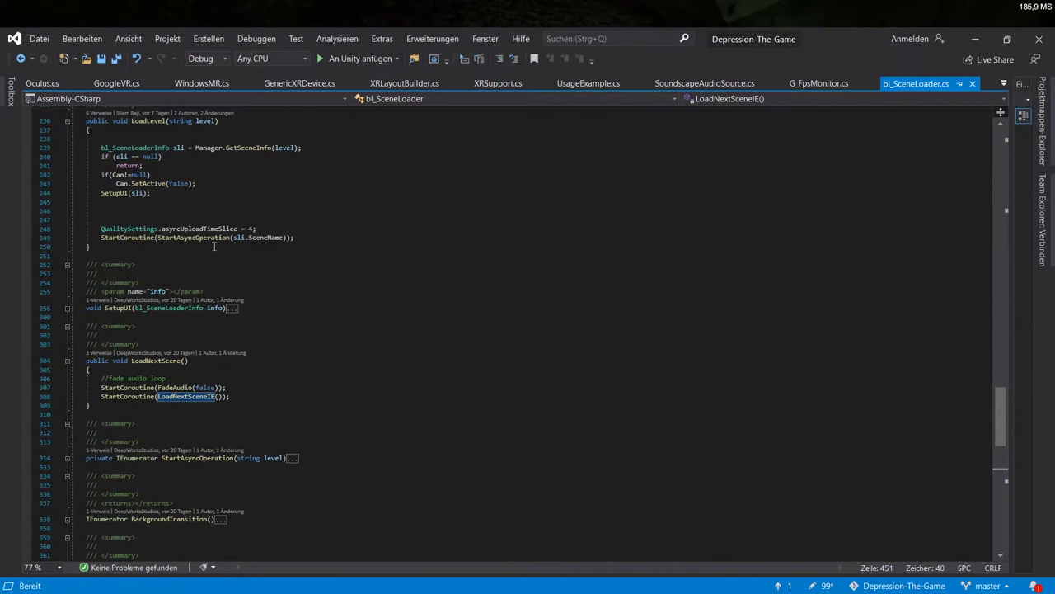
{"action": "left_click", "coordinate": [75, 121]}
{"action": "left_click", "coordinate": [67, 121]}
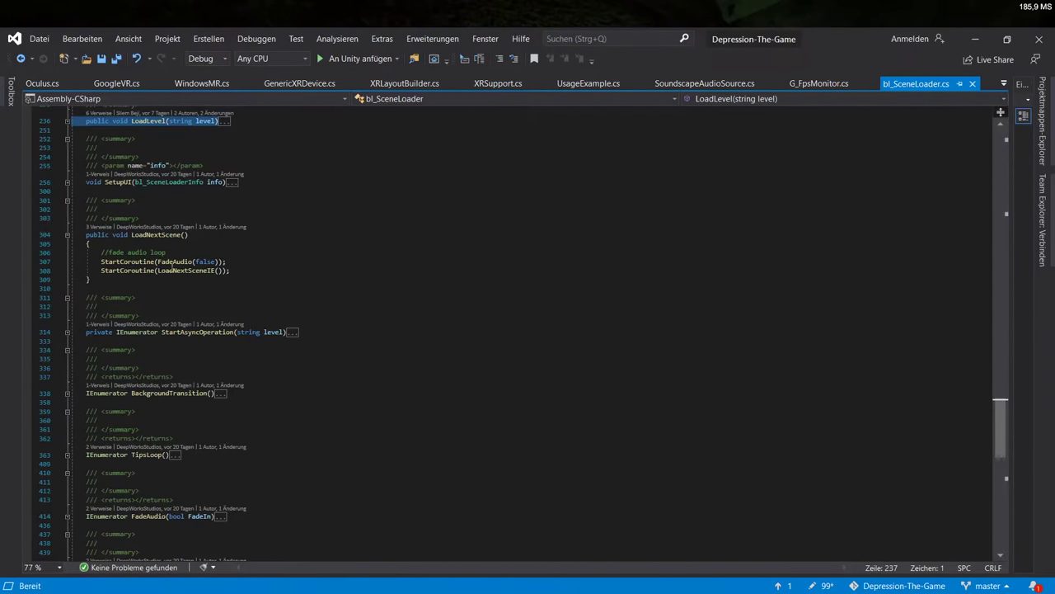
Check the LoadNextScene method's FadeAudio call and scroll up to the field declarations
{"action": "left_click", "coordinate": [169, 234]}
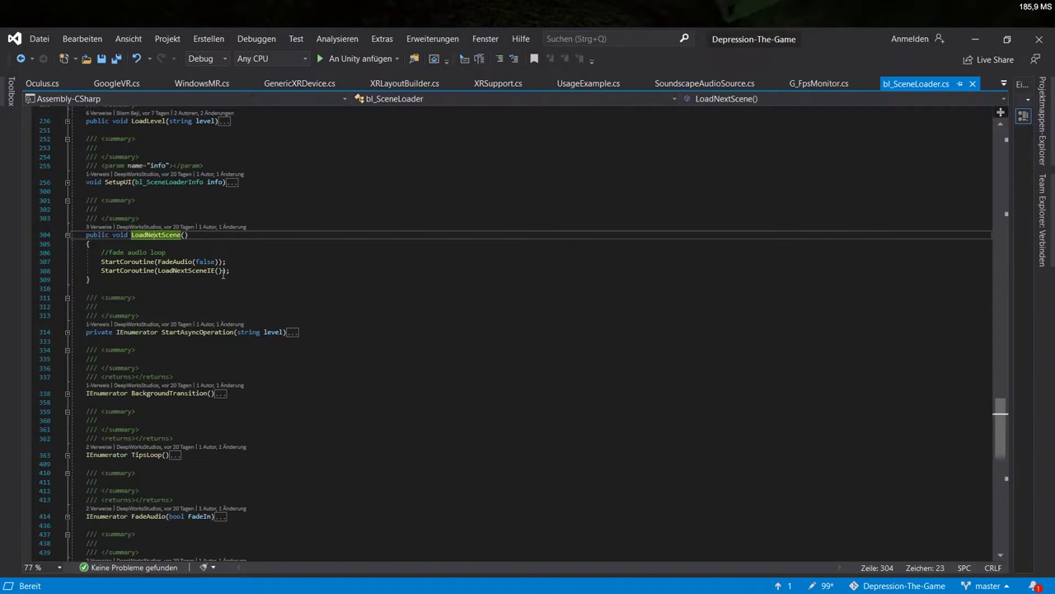
{"action": "left_click", "coordinate": [231, 262]}
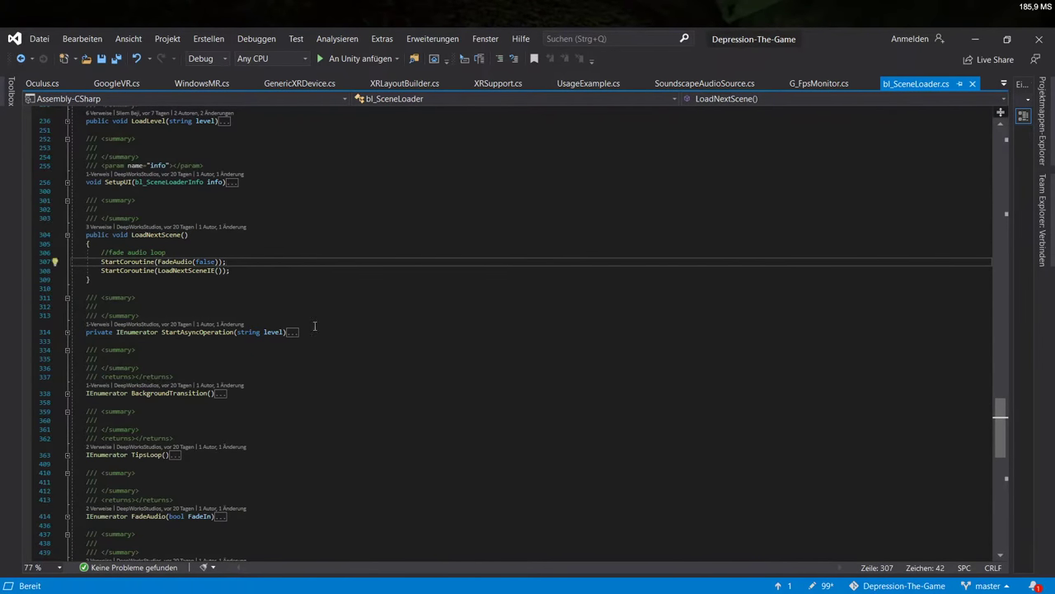
{"action": "scroll", "coordinate": [314, 326], "scroll_direction": "up", "scroll_amount": 20}
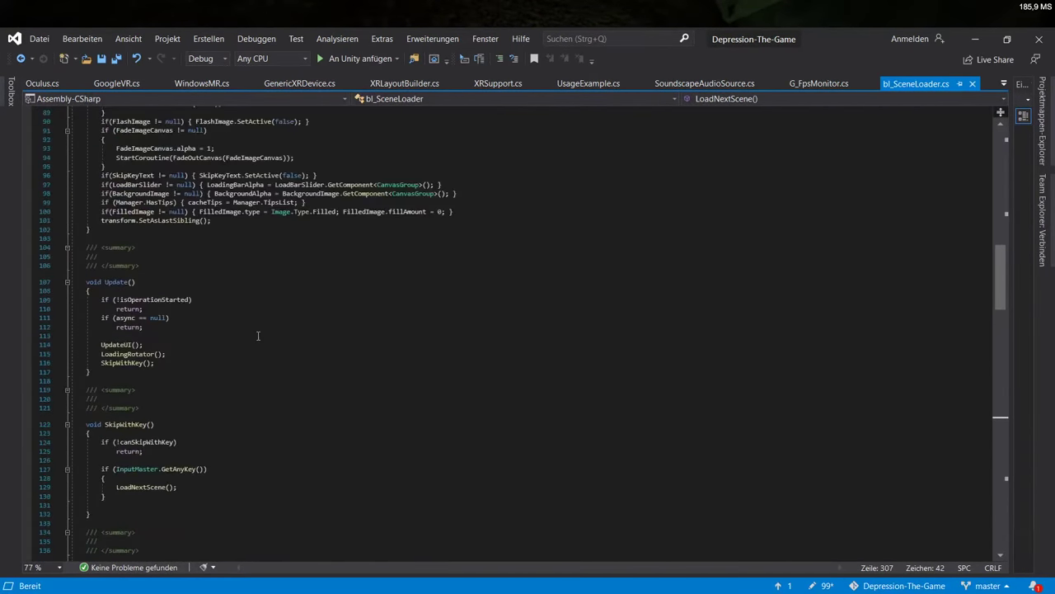
{"action": "scroll", "coordinate": [258, 336], "scroll_direction": "up", "scroll_amount": 13}
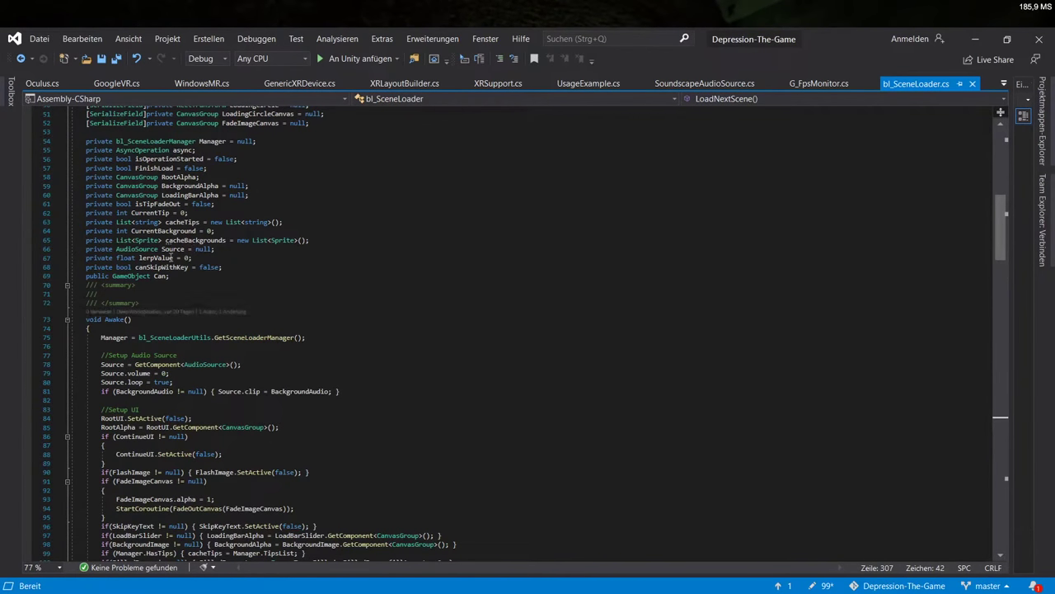
{"action": "scroll", "coordinate": [274, 181], "scroll_direction": "up", "scroll_amount": 6}
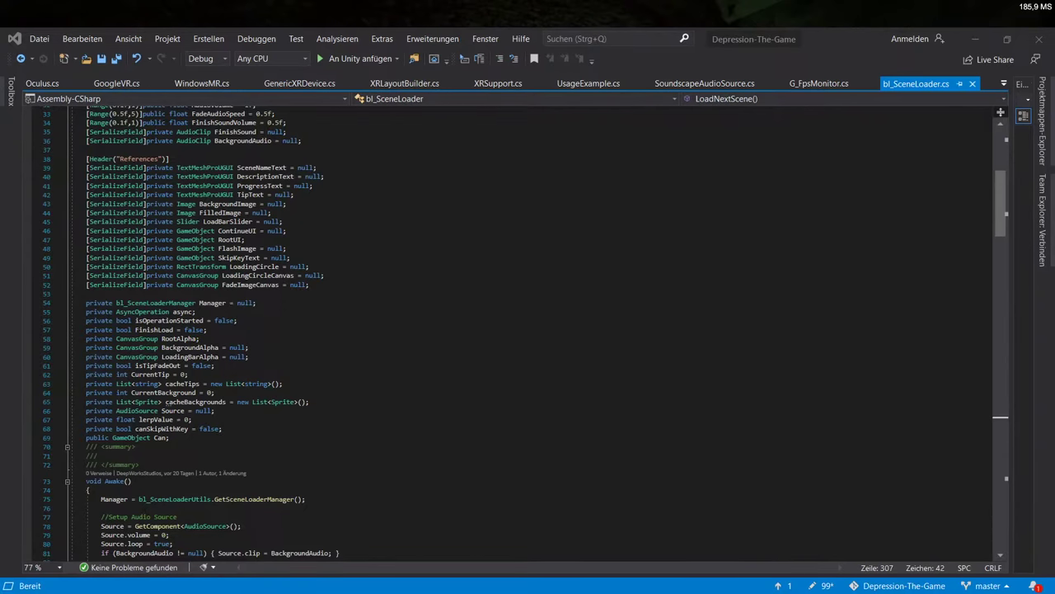
Back in Unity, select the SkipKeyText object under Help
{"action": "key", "text": "alt+Tab"}
{"action": "left_click", "coordinate": [132, 243]}
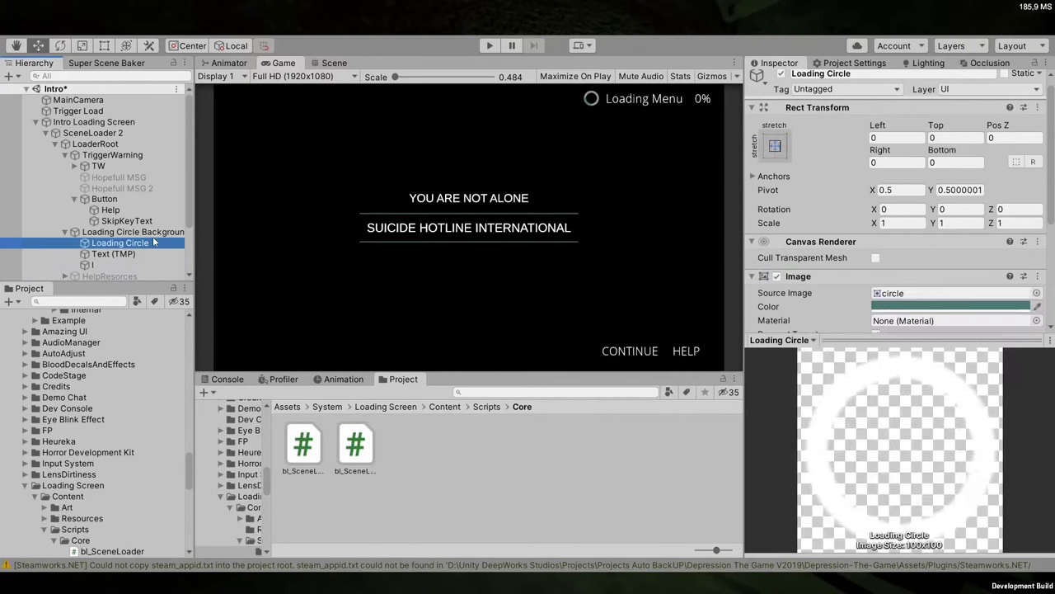
{"action": "left_click", "coordinate": [110, 209]}
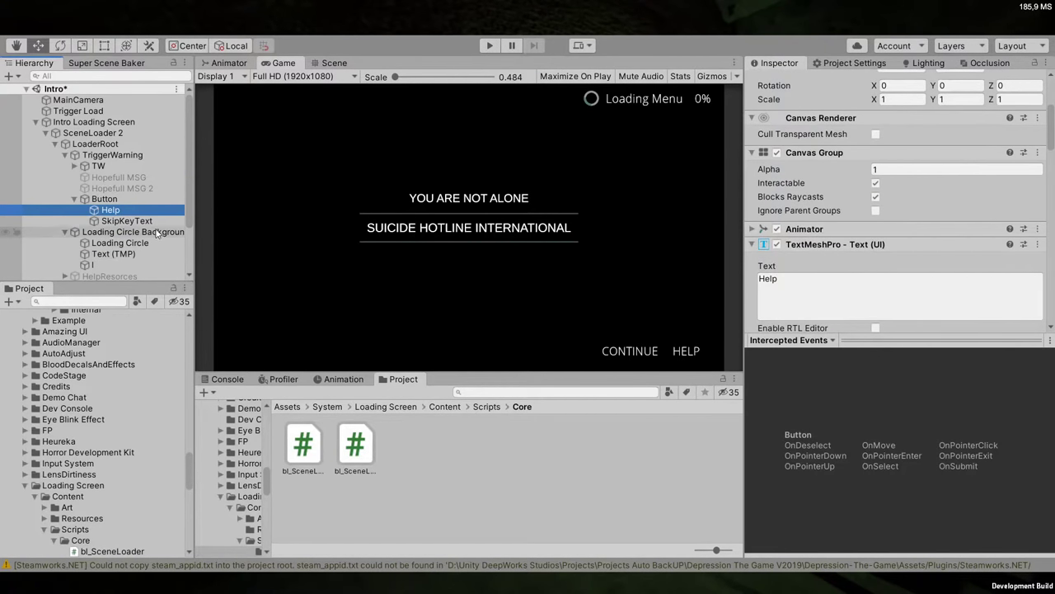
{"action": "left_click", "coordinate": [124, 220]}
{"action": "scroll", "coordinate": [968, 317], "scroll_direction": "down", "scroll_amount": 5}
{"action": "scroll", "coordinate": [933, 310], "scroll_direction": "up", "scroll_amount": 5}
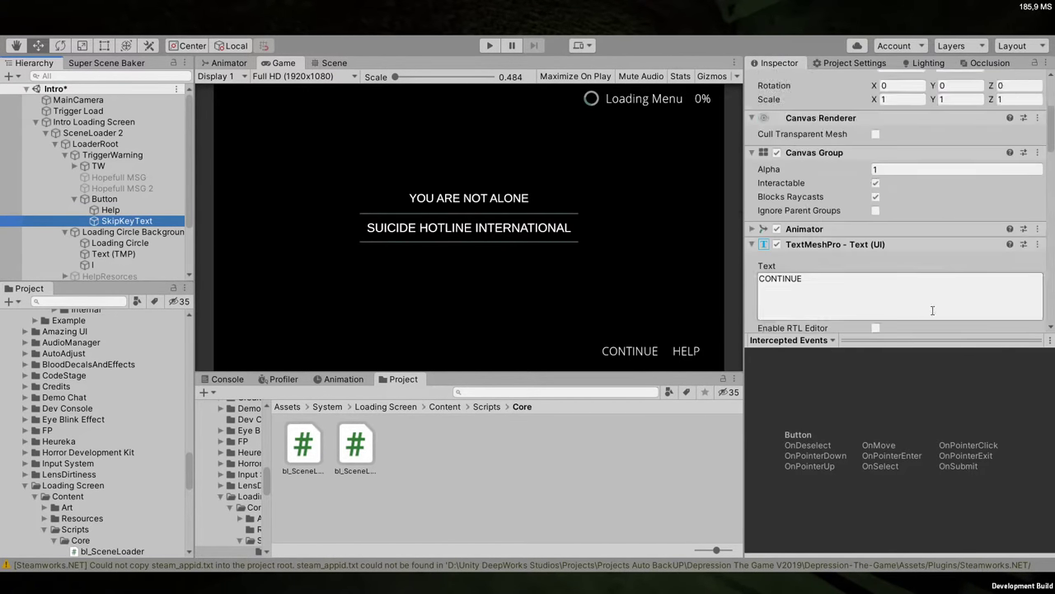
{"action": "scroll", "coordinate": [933, 310], "scroll_direction": "up", "scroll_amount": 5}
{"action": "scroll", "coordinate": [907, 247], "scroll_direction": "down", "scroll_amount": 5}
Replace the SkipKeyText label text with 'Loading' and look over its Animator settings
{"action": "double_click", "coordinate": [813, 166]}
{"action": "key", "text": "ctrl+c"}
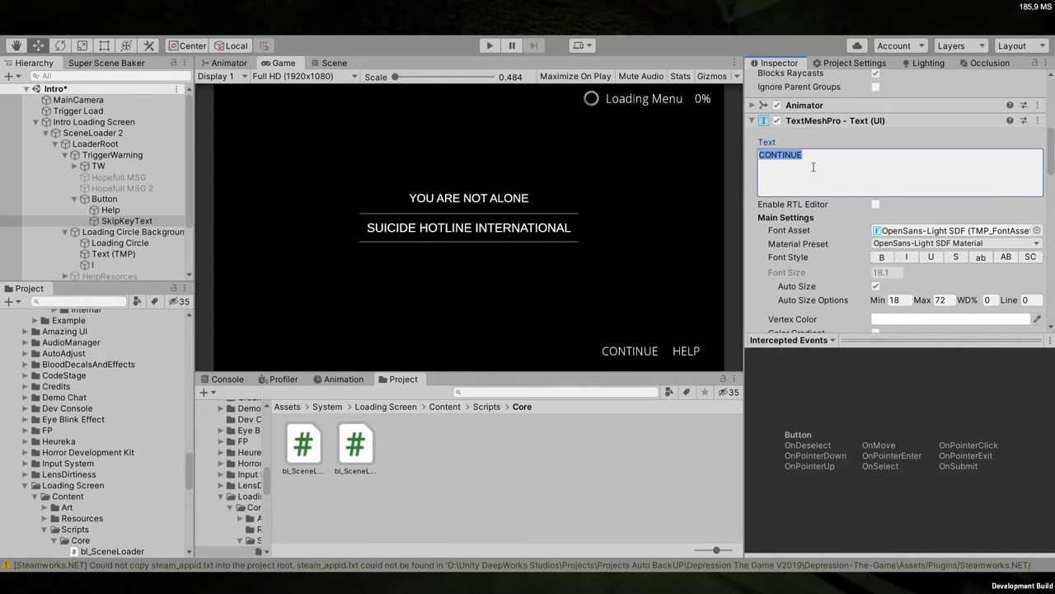
{"action": "type", "text": "Loading"}
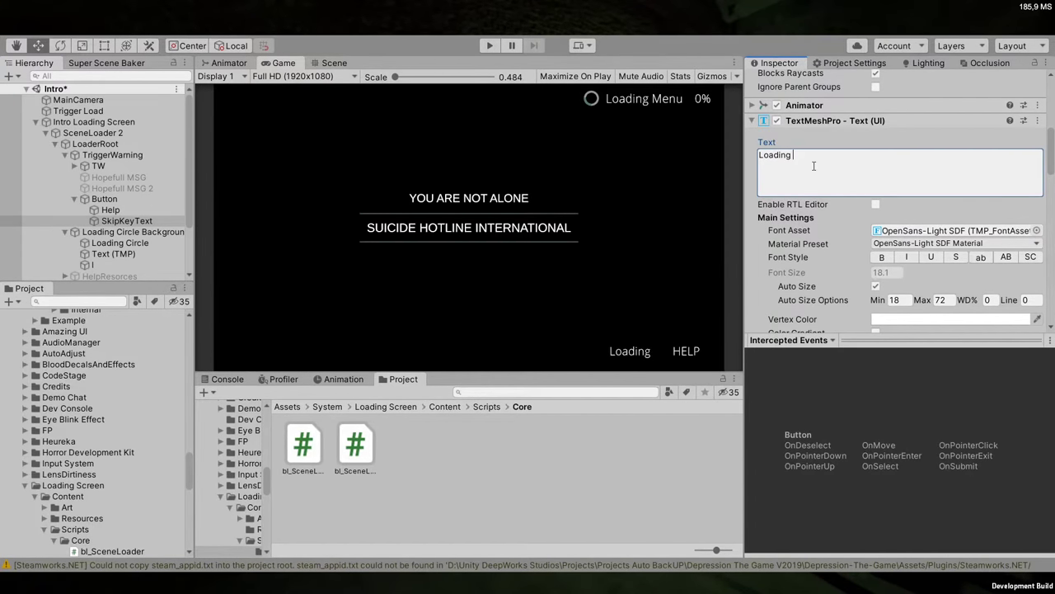
{"action": "scroll", "coordinate": [814, 166], "scroll_direction": "down", "scroll_amount": 10}
{"action": "scroll", "coordinate": [822, 169], "scroll_direction": "up", "scroll_amount": 3}
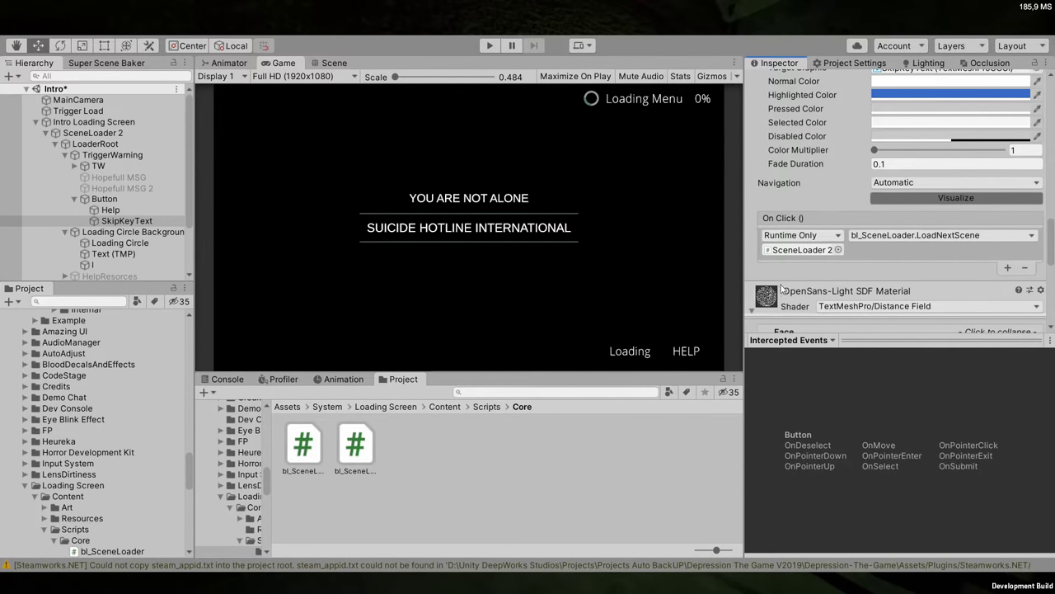
{"action": "scroll", "coordinate": [887, 239], "scroll_direction": "up", "scroll_amount": 5}
{"action": "scroll", "coordinate": [816, 239], "scroll_direction": "down", "scroll_amount": 6}
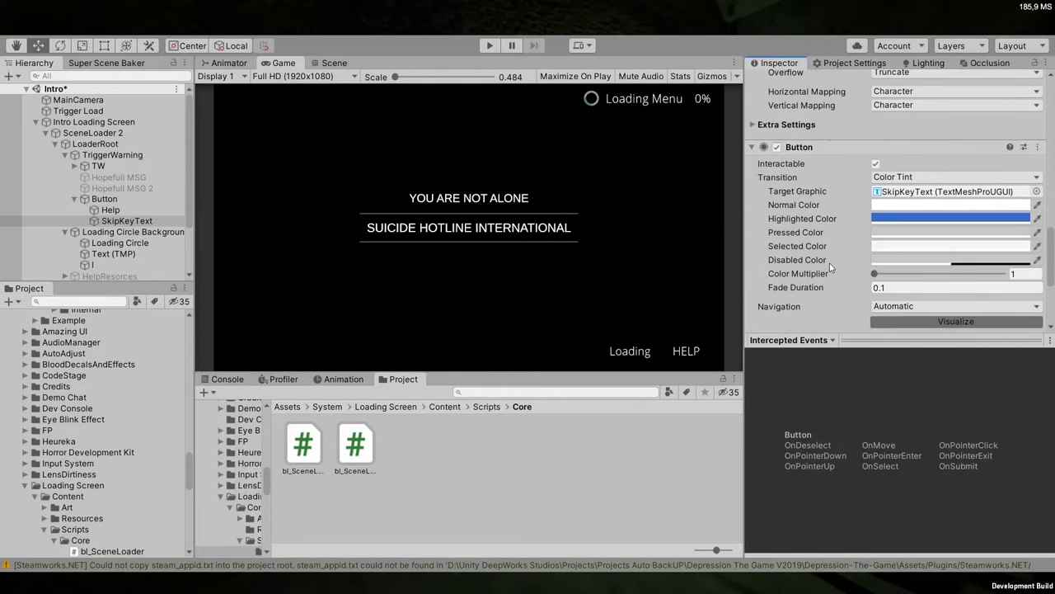
{"action": "scroll", "coordinate": [816, 239], "scroll_direction": "up", "scroll_amount": 8}
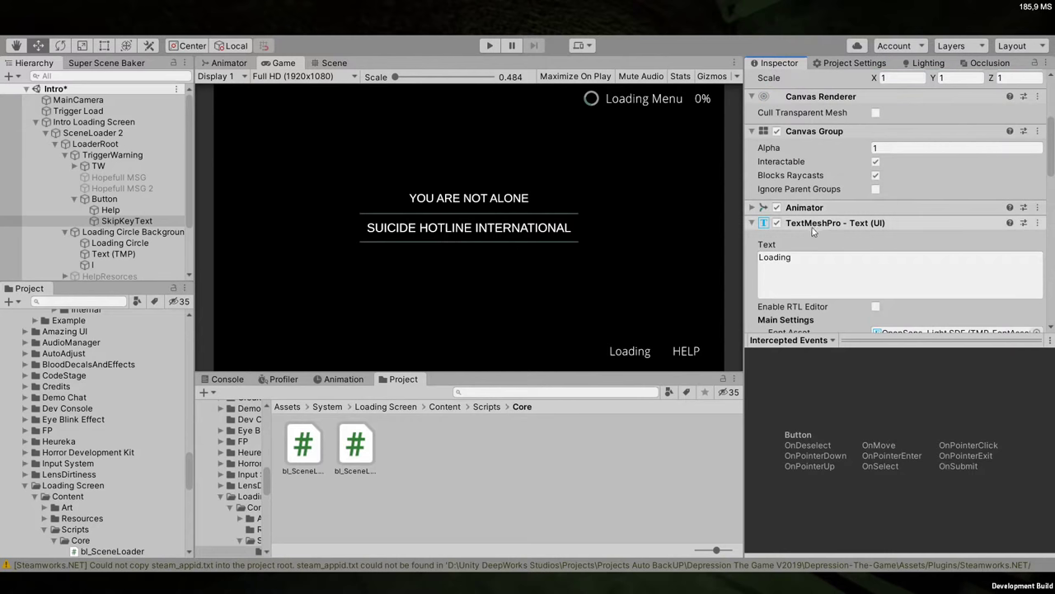
{"action": "left_click", "coordinate": [804, 208]}
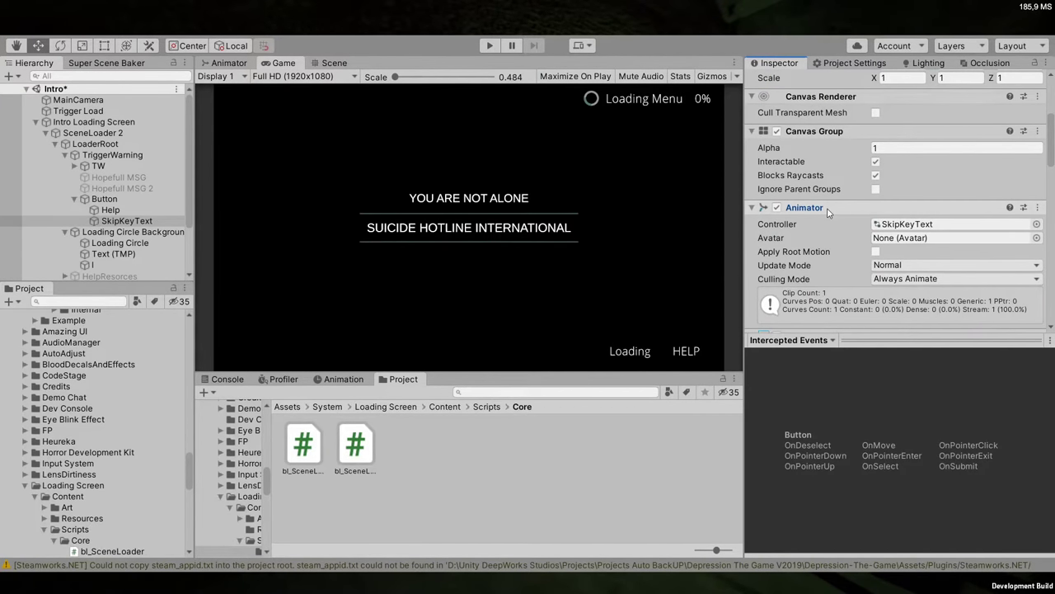
{"action": "left_click", "coordinate": [828, 210]}
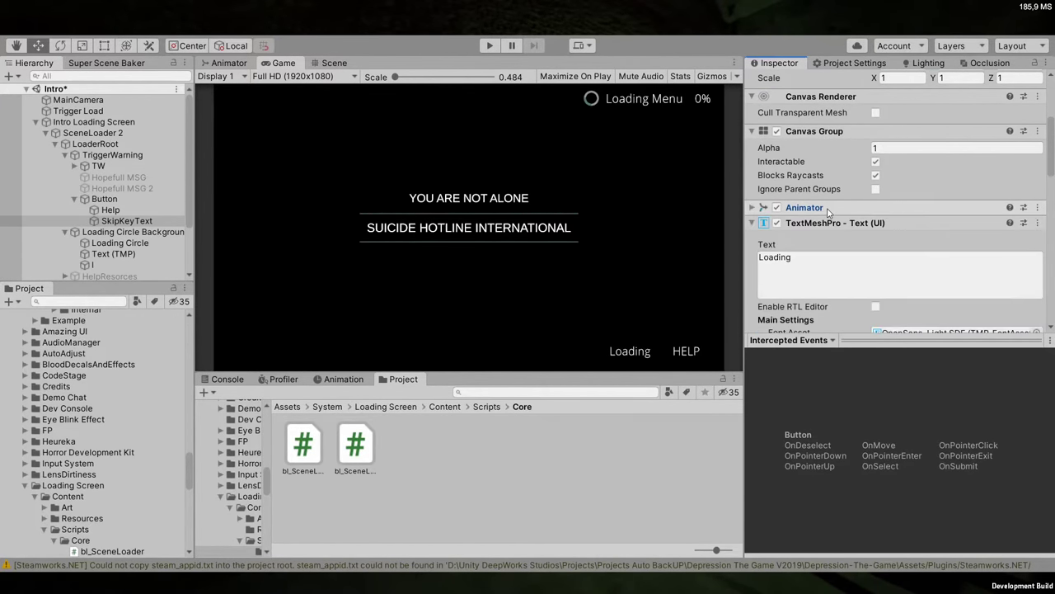
{"action": "scroll", "coordinate": [816, 206], "scroll_direction": "up", "scroll_amount": 4}
{"action": "scroll", "coordinate": [812, 198], "scroll_direction": "down", "scroll_amount": 3}
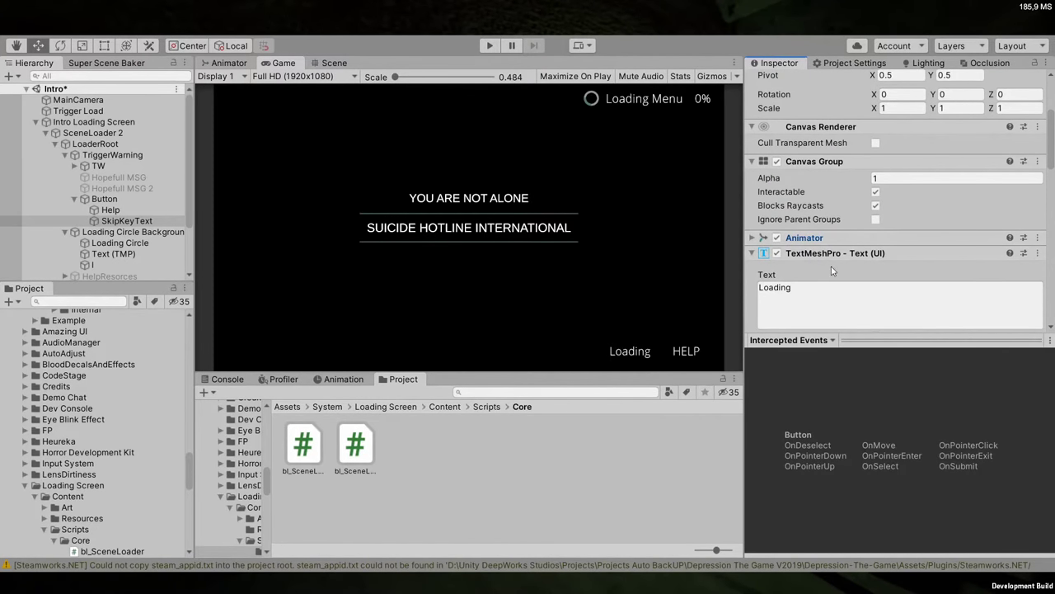
Restore the label text to CONTINUE and enable the AB uppercase font style
{"action": "left_click", "coordinate": [824, 308]}
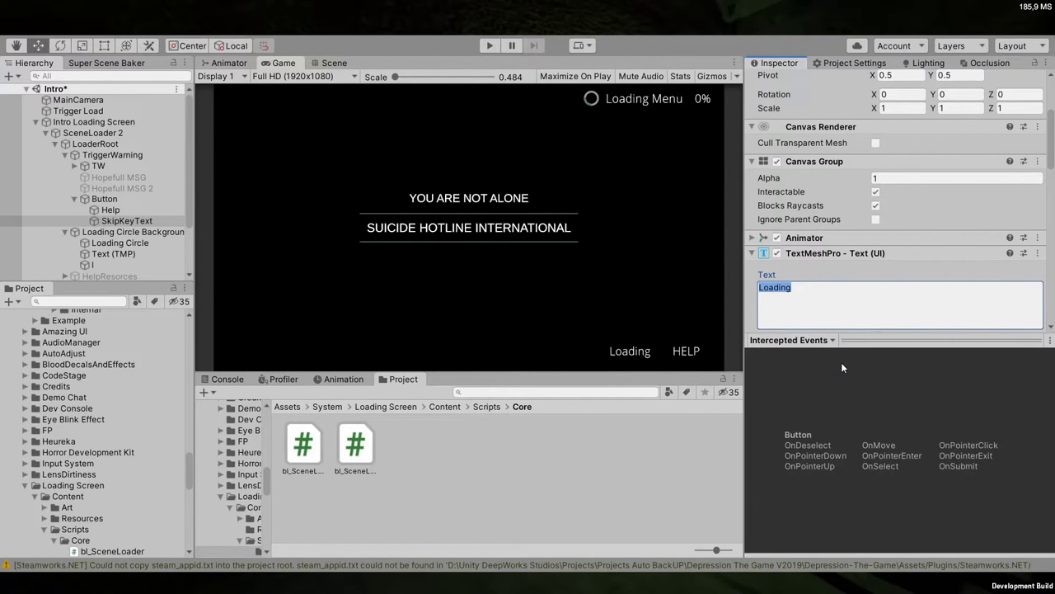
{"action": "key", "text": "ctrl+v"}
{"action": "scroll", "coordinate": [854, 299], "scroll_direction": "down", "scroll_amount": 3}
{"action": "scroll", "coordinate": [854, 299], "scroll_direction": "down", "scroll_amount": 3}
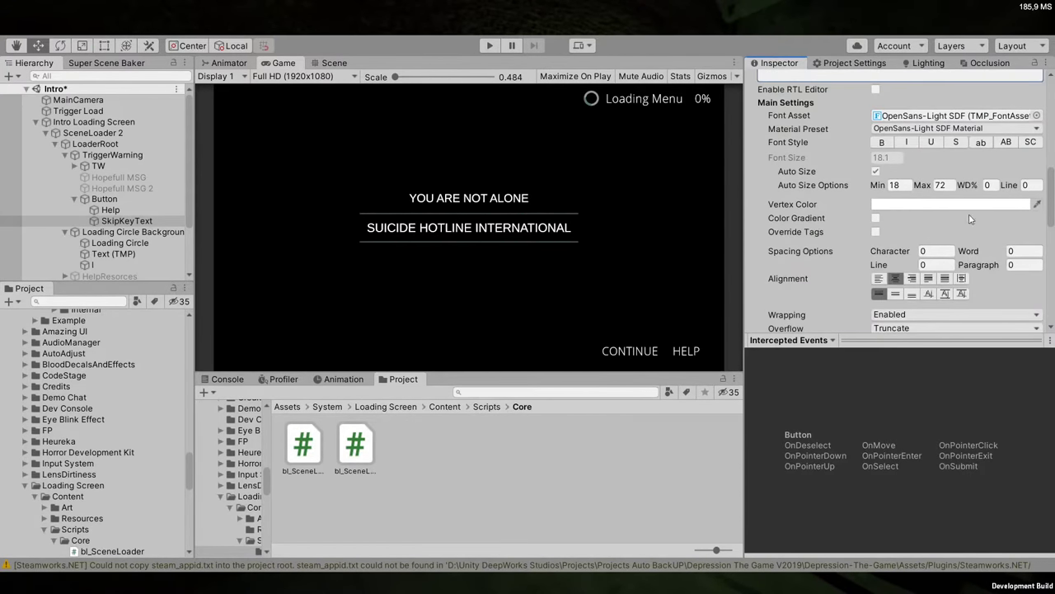
{"action": "left_click", "coordinate": [1006, 142]}
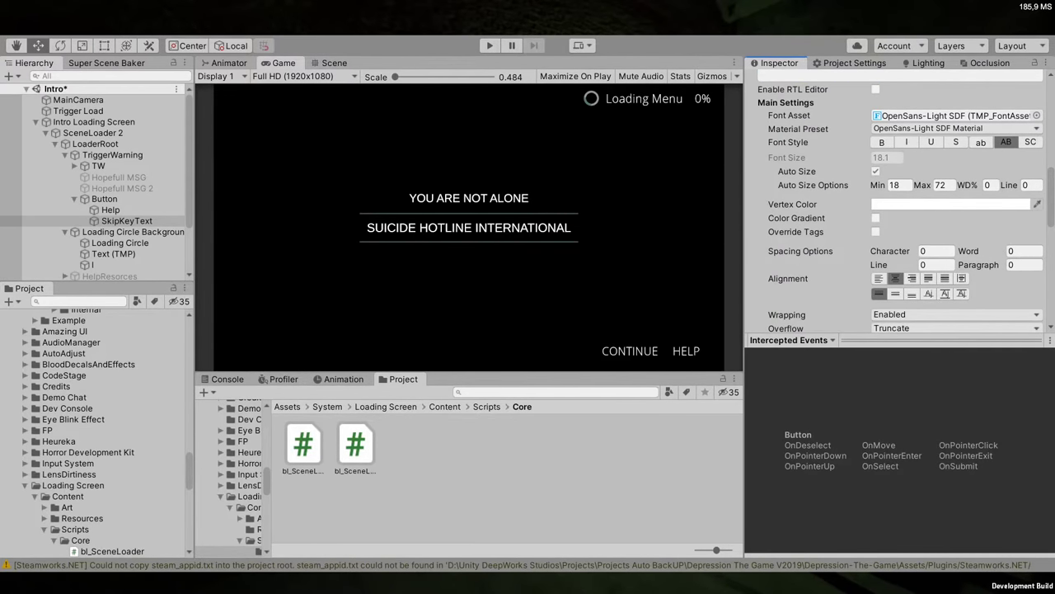
{"action": "key", "text": "alt+Tab"}
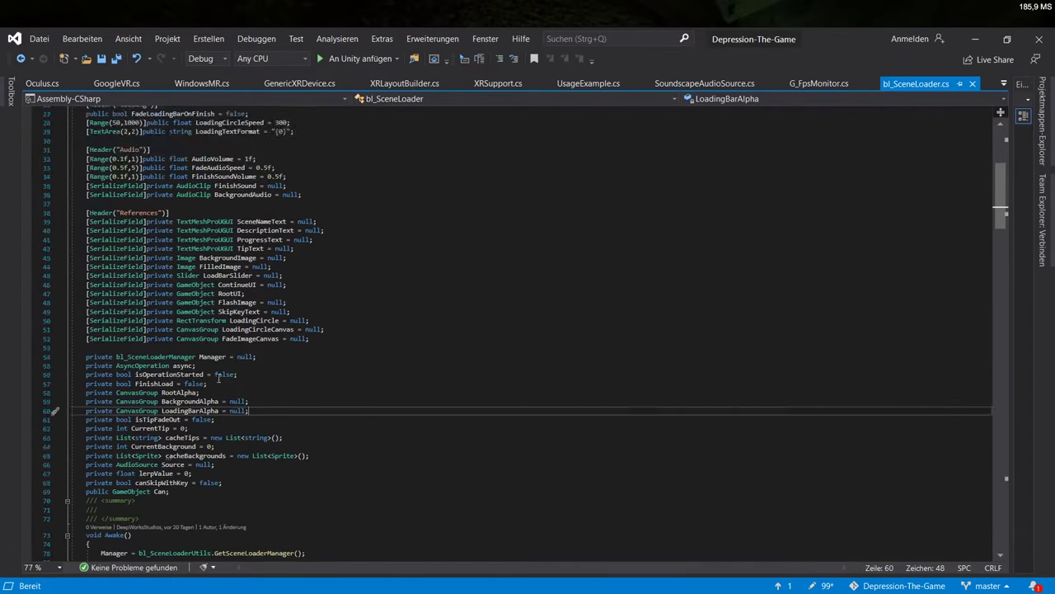
Duplicate the ProgressText field declaration and rename the copy ContinueText
{"action": "scroll", "coordinate": [218, 376], "scroll_direction": "up", "scroll_amount": 7}
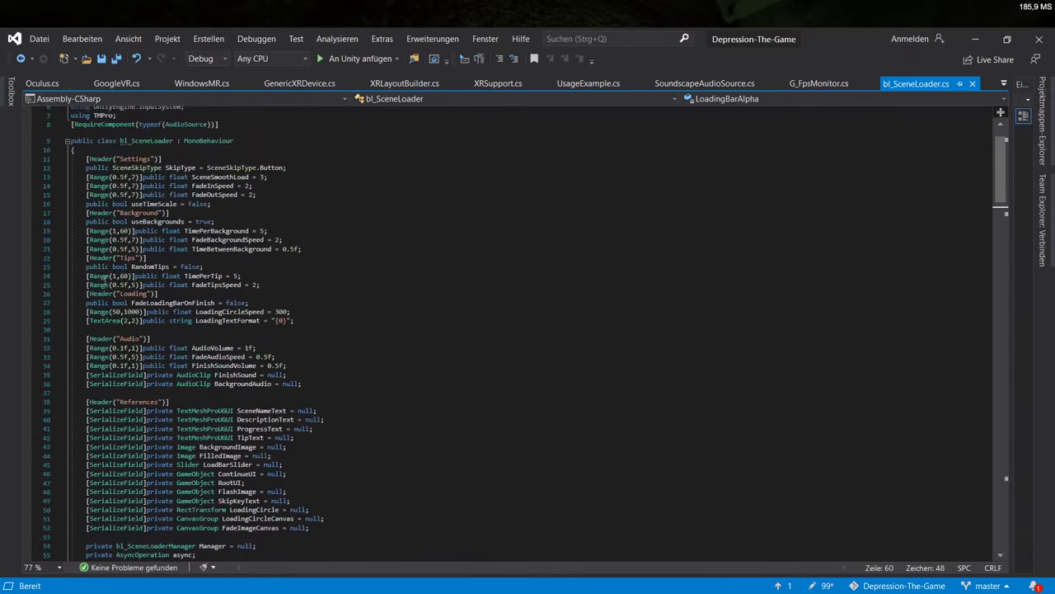
{"action": "left_click", "coordinate": [321, 429]}
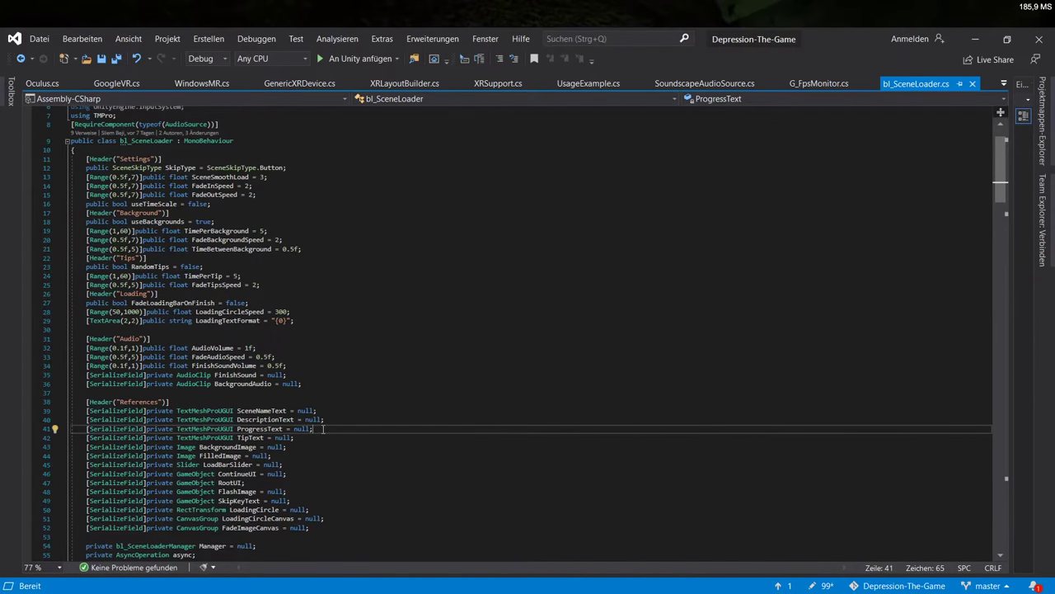
{"action": "key", "text": "shift+Home"}
{"action": "key", "text": "shift+Home"}
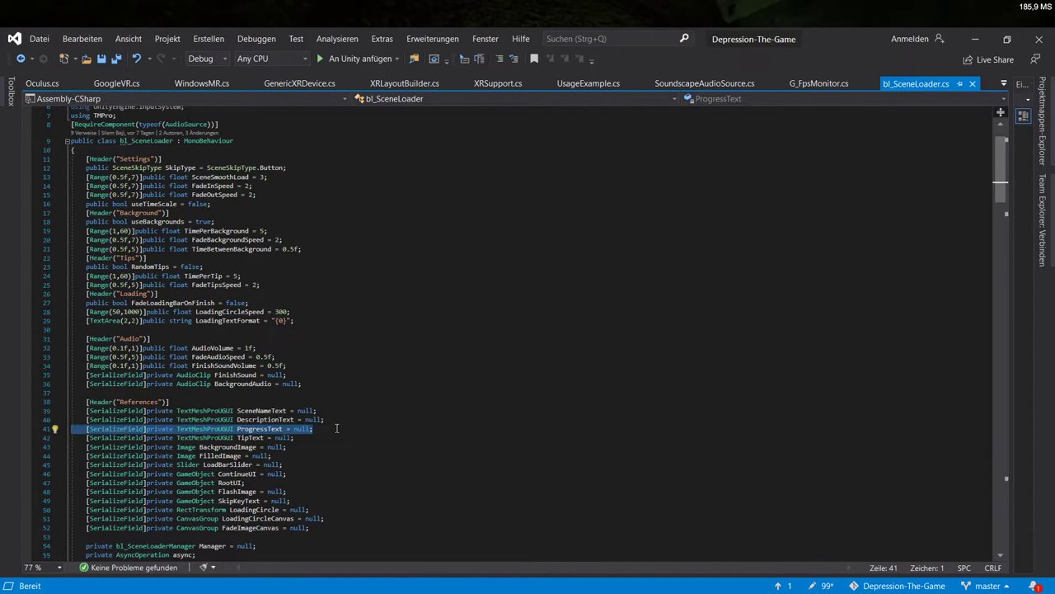
{"action": "key", "text": "ctrl+c"}
{"action": "key", "text": "End"}
{"action": "key", "text": "Return"}
{"action": "key", "text": "ctrl+v"}
{"action": "left_click", "coordinate": [256, 446]}
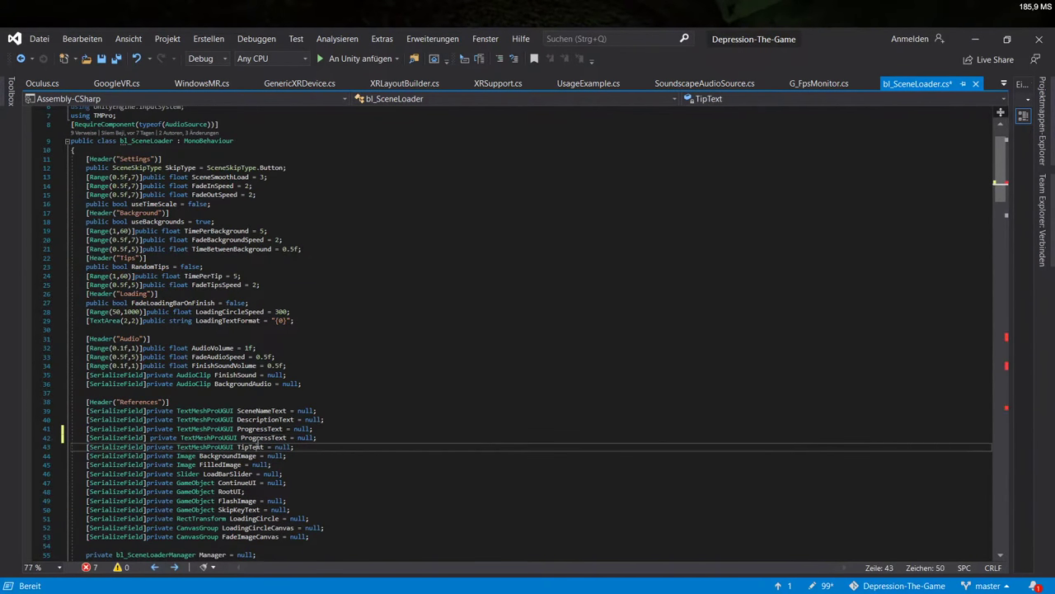
{"action": "double_click", "coordinate": [262, 438]}
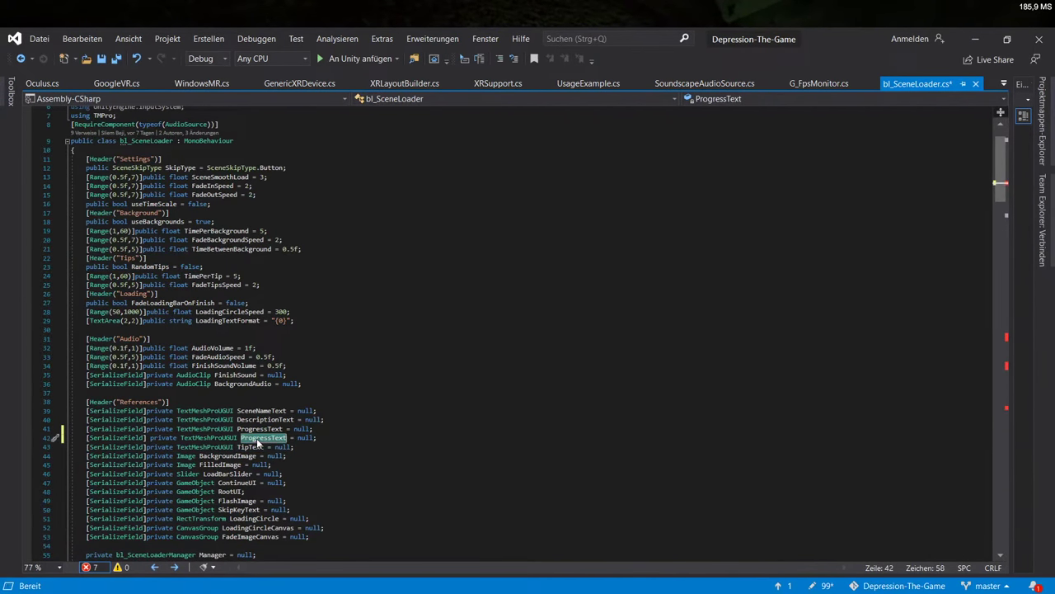
{"action": "type", "text": "ContinueText"}
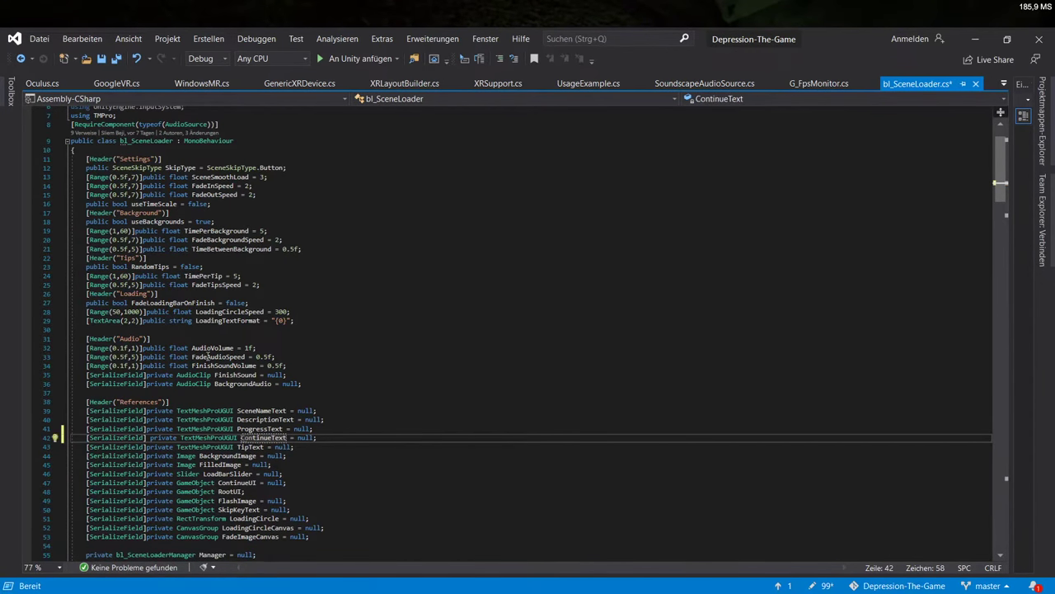
Scroll down and collapse the UpdateUI method
{"action": "scroll", "coordinate": [916, 279], "scroll_direction": "down", "scroll_amount": 1}
{"action": "scroll", "coordinate": [916, 278], "scroll_direction": "down", "scroll_amount": 15}
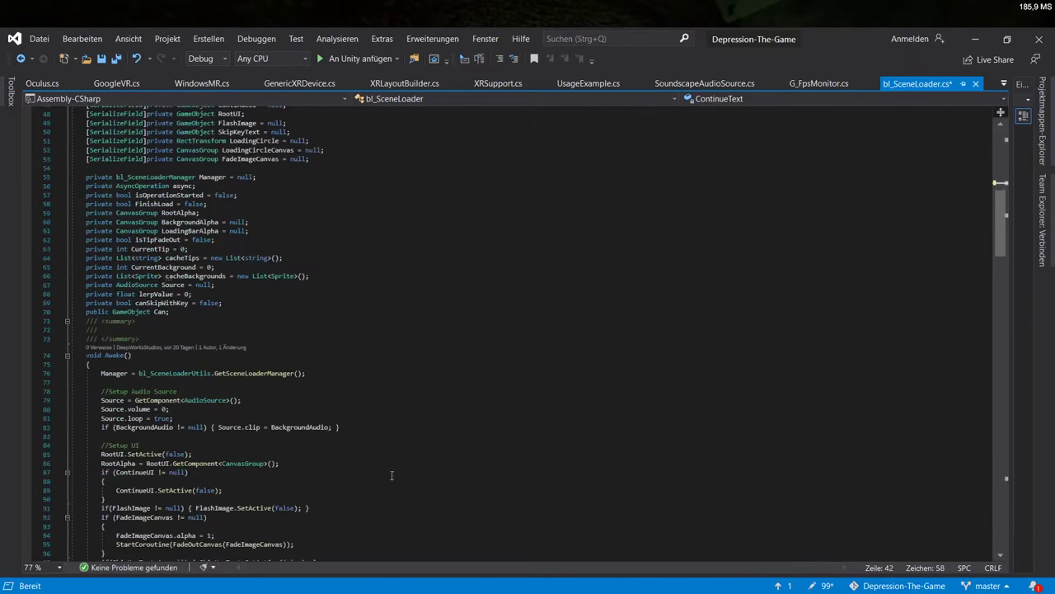
{"action": "scroll", "coordinate": [191, 451], "scroll_direction": "down", "scroll_amount": 4}
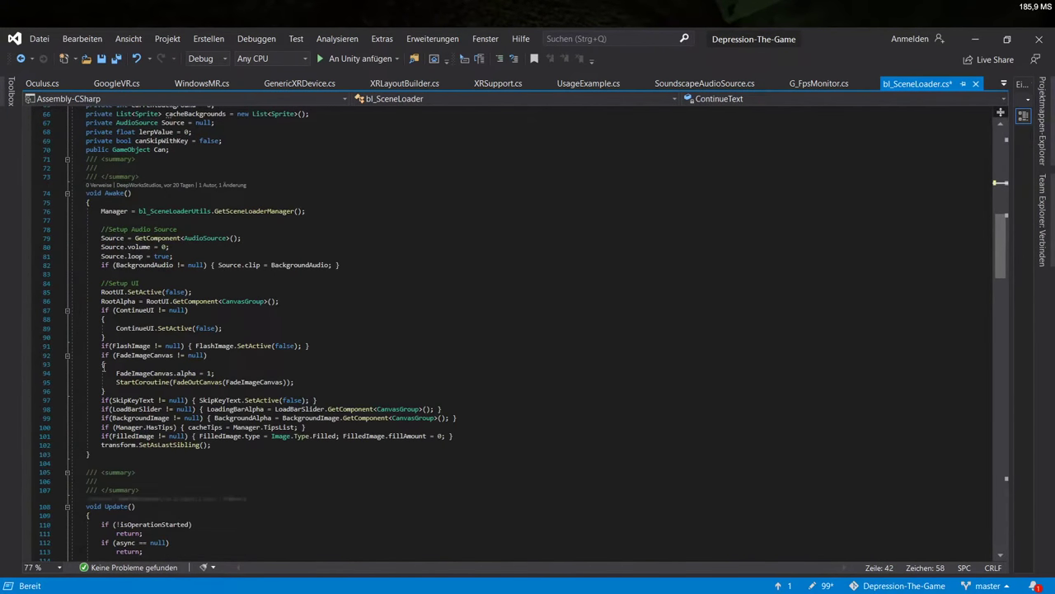
{"action": "scroll", "coordinate": [173, 449], "scroll_direction": "down", "scroll_amount": 7}
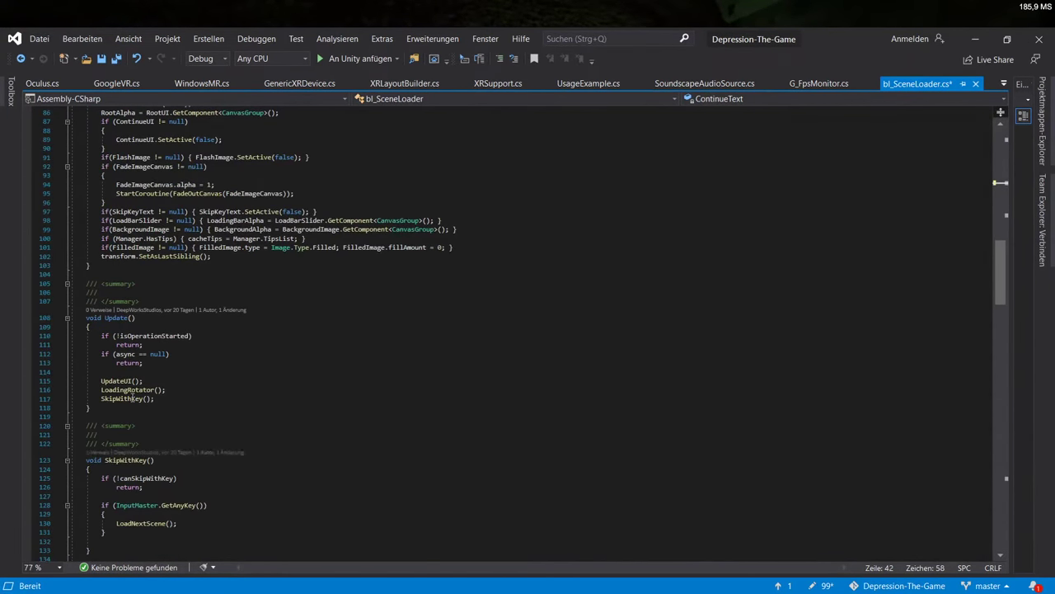
{"action": "scroll", "coordinate": [163, 399], "scroll_direction": "down", "scroll_amount": 10}
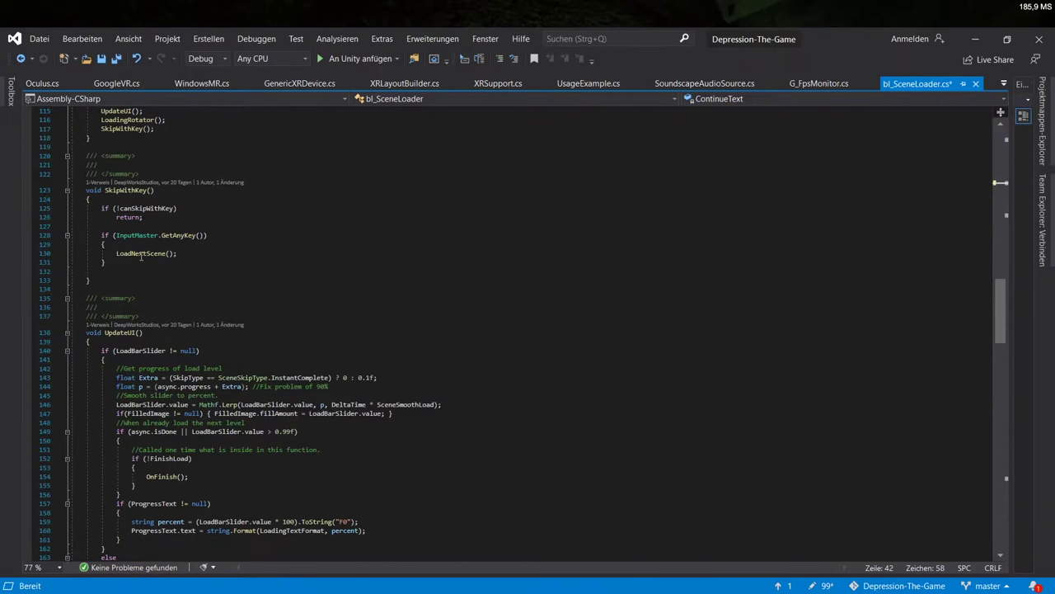
{"action": "scroll", "coordinate": [132, 310], "scroll_direction": "down", "scroll_amount": 6}
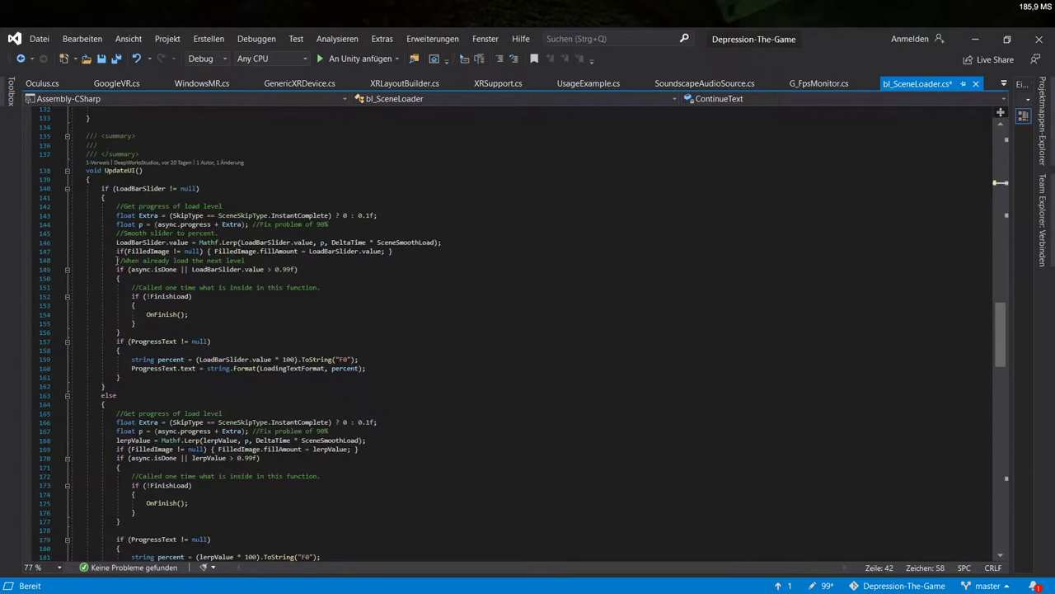
{"action": "left_click", "coordinate": [67, 170]}
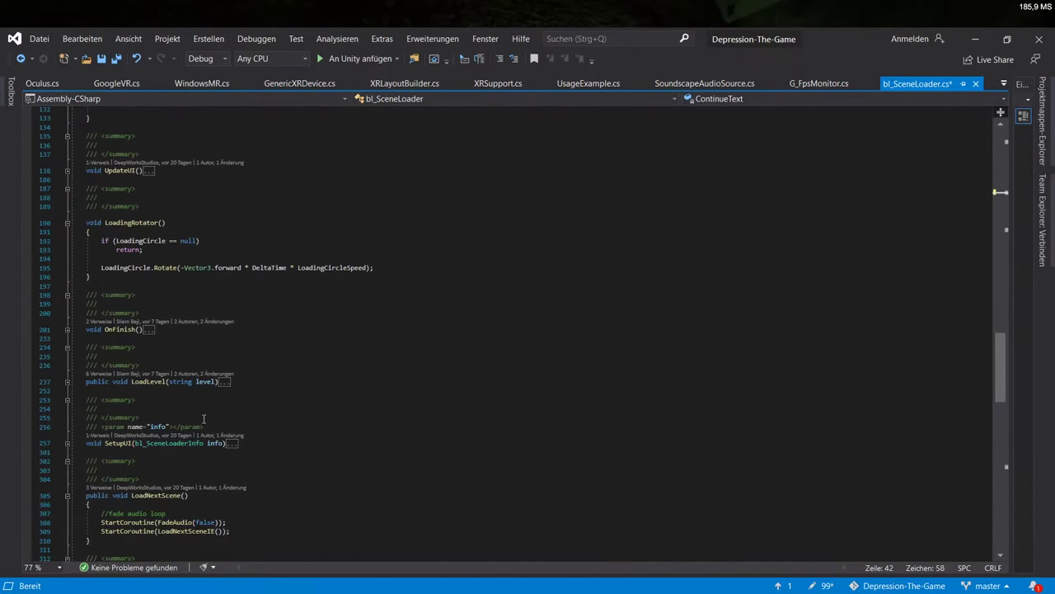
{"action": "scroll", "coordinate": [204, 420], "scroll_direction": "down", "scroll_amount": 4}
{"action": "scroll", "coordinate": [71, 377], "scroll_direction": "down", "scroll_amount": 7}
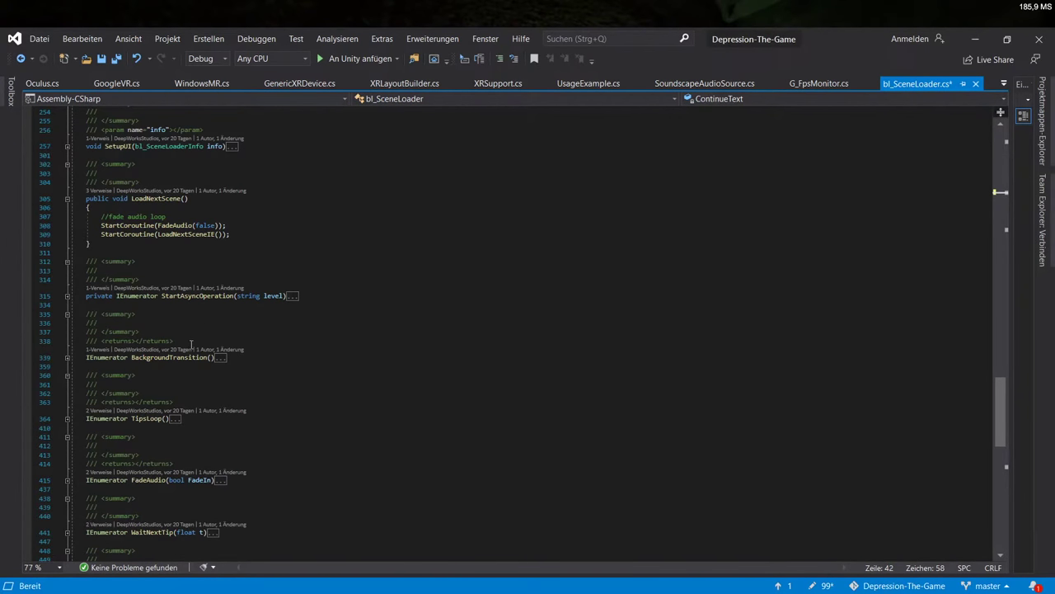
Jump from LoadNextScene to the LoadNextSceneIE definition and expand its body
{"action": "left_click", "coordinate": [190, 218]}
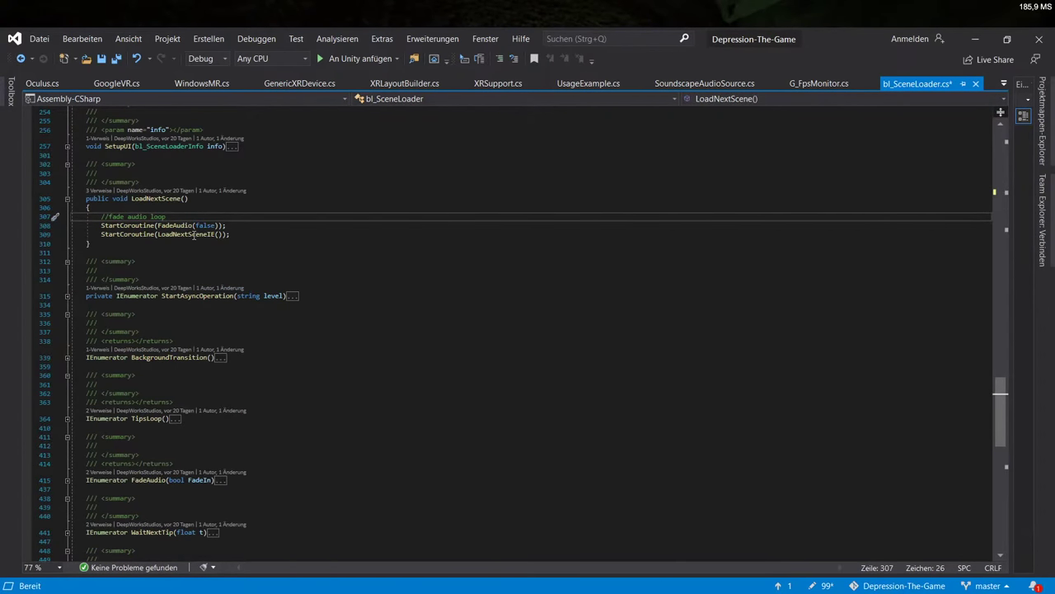
{"action": "left_click", "coordinate": [192, 234]}
{"action": "key", "text": "F12"}
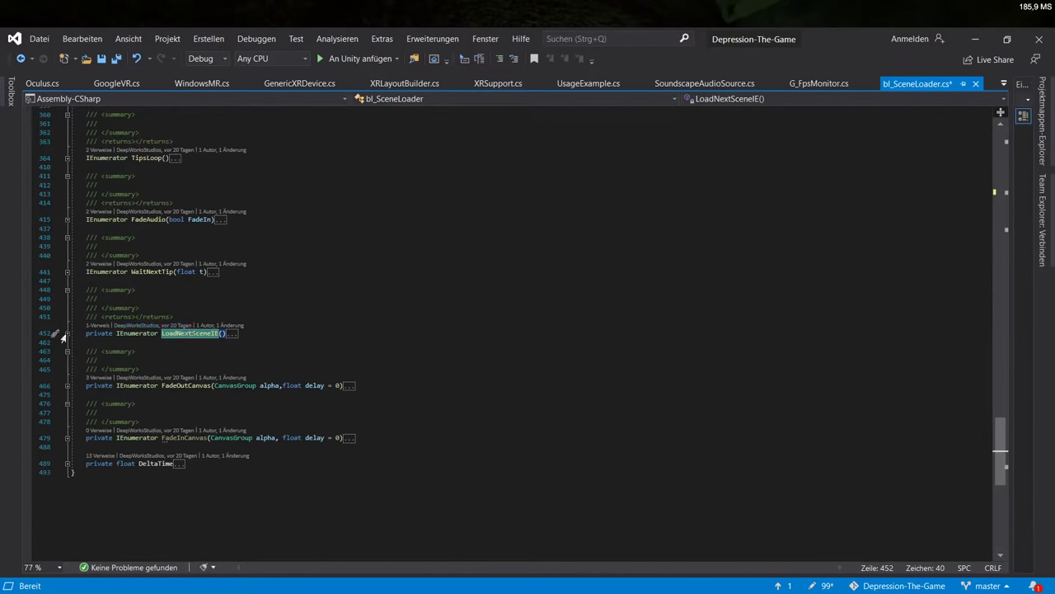
{"action": "left_click", "coordinate": [67, 333]}
{"action": "left_click", "coordinate": [123, 343]}
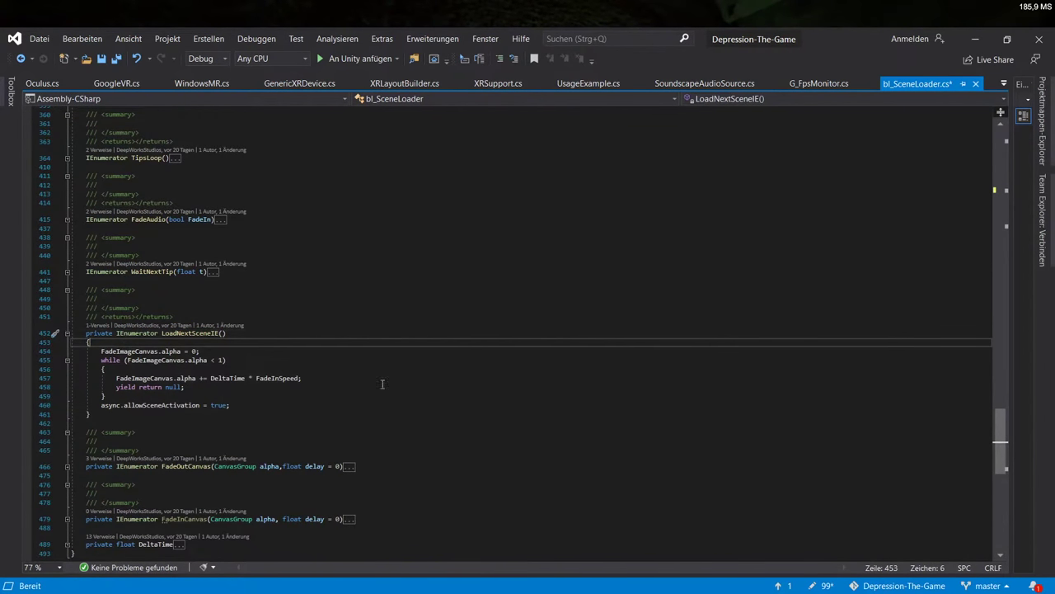
Add ContinueText.SetText("instantiate level"); as the coroutine's first line, then scroll back up
{"action": "key", "text": "Return"}
{"action": "key", "text": "Return"}
{"action": "key", "text": "Up"}
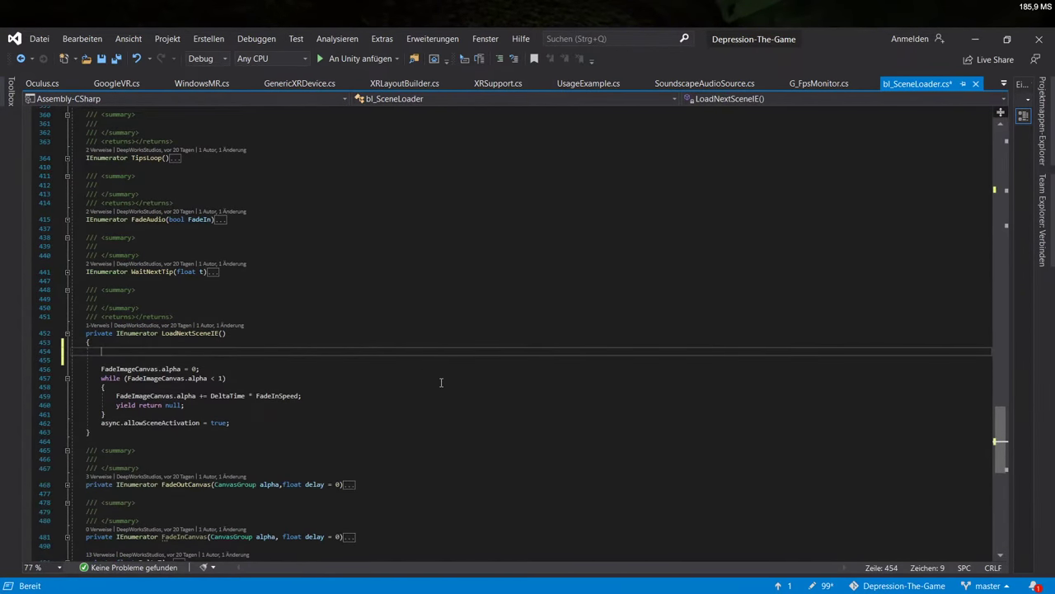
{"action": "type", "text": "cont"}
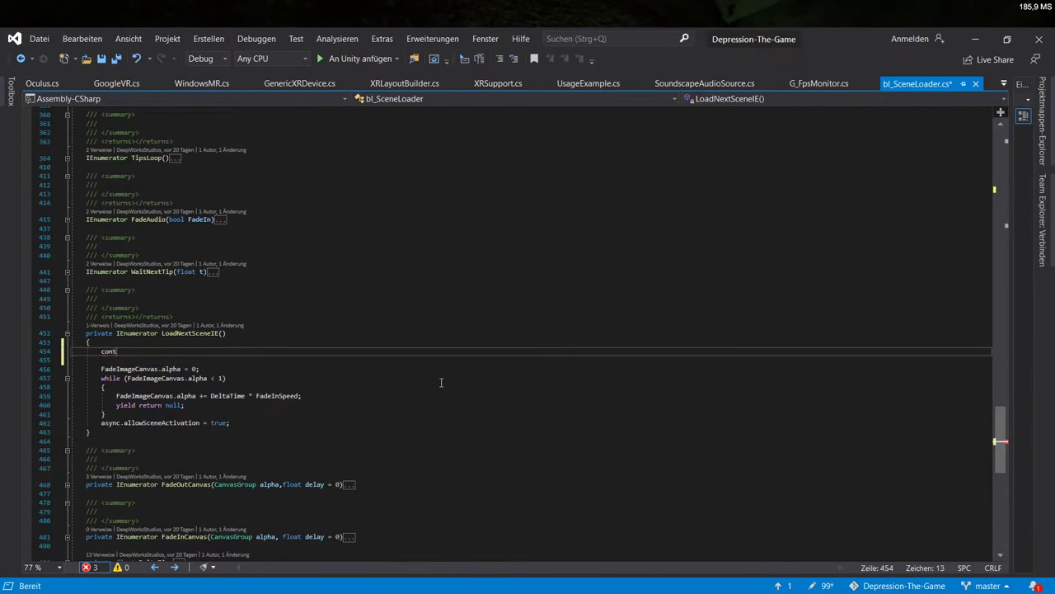
{"action": "type", "text": "in."}
{"action": "type", "text": "t"}
{"action": "key", "text": "BackSpace"}
{"action": "type", "text": "st"}
{"action": "key", "text": "Tab"}
{"action": "type", "text": "(\""}
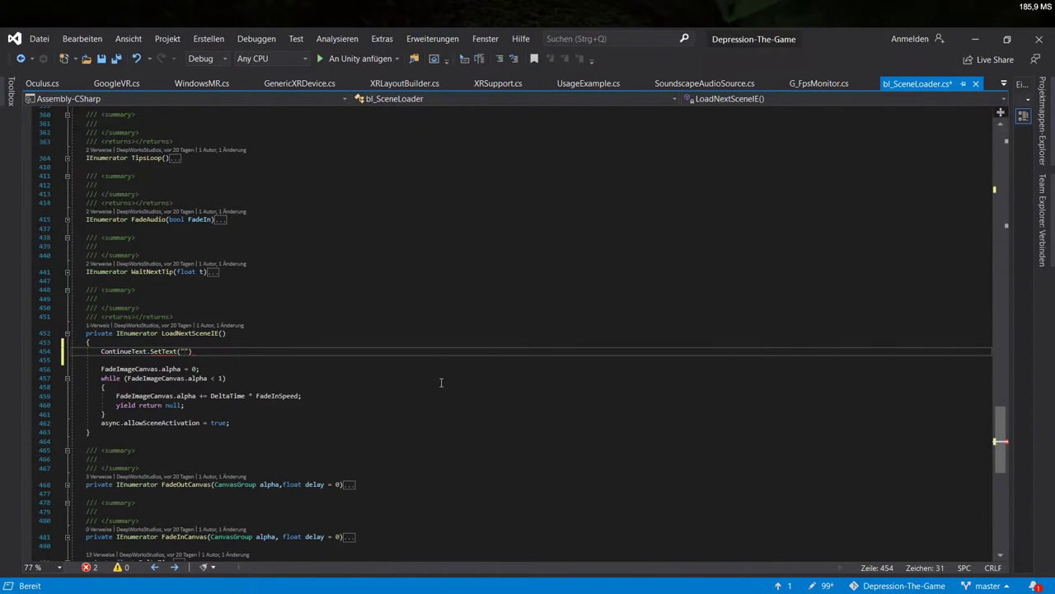
{"action": "type", "text": "instantiate level\")"}
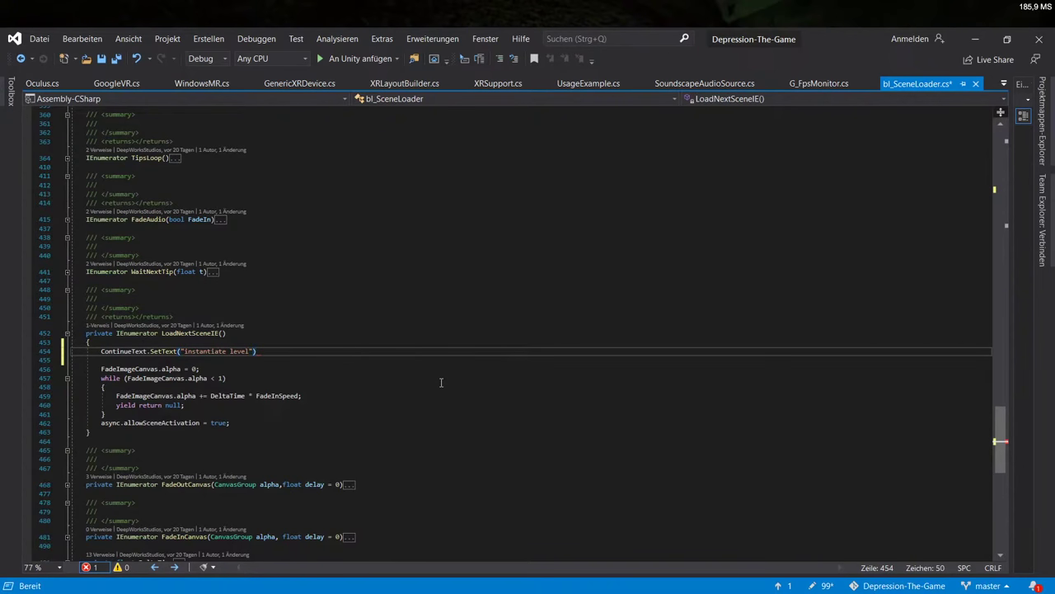
{"action": "type", "text": ";"}
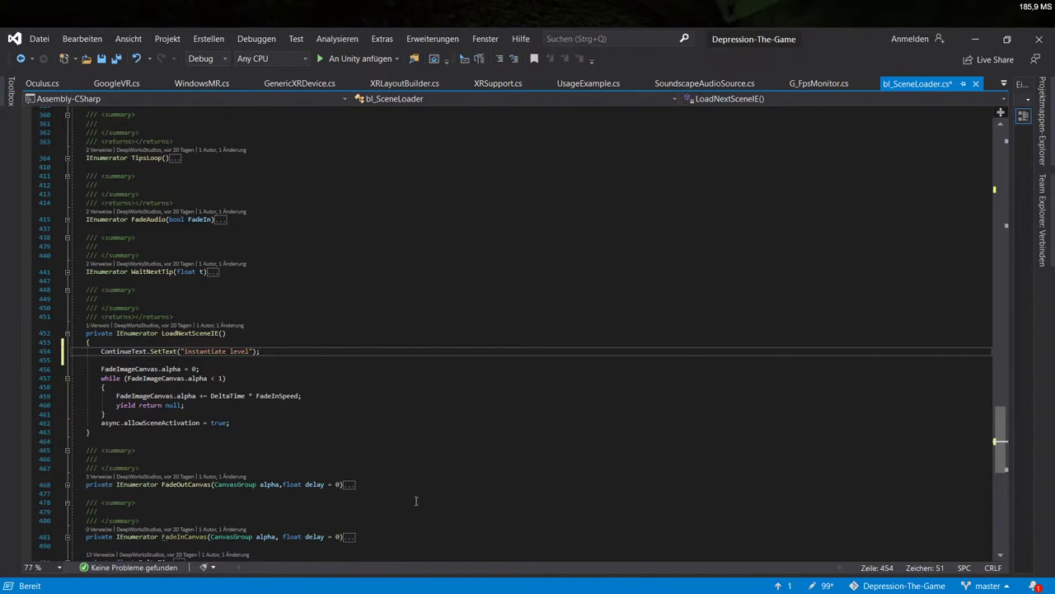
{"action": "scroll", "coordinate": [256, 406], "scroll_direction": "up", "scroll_amount": 2}
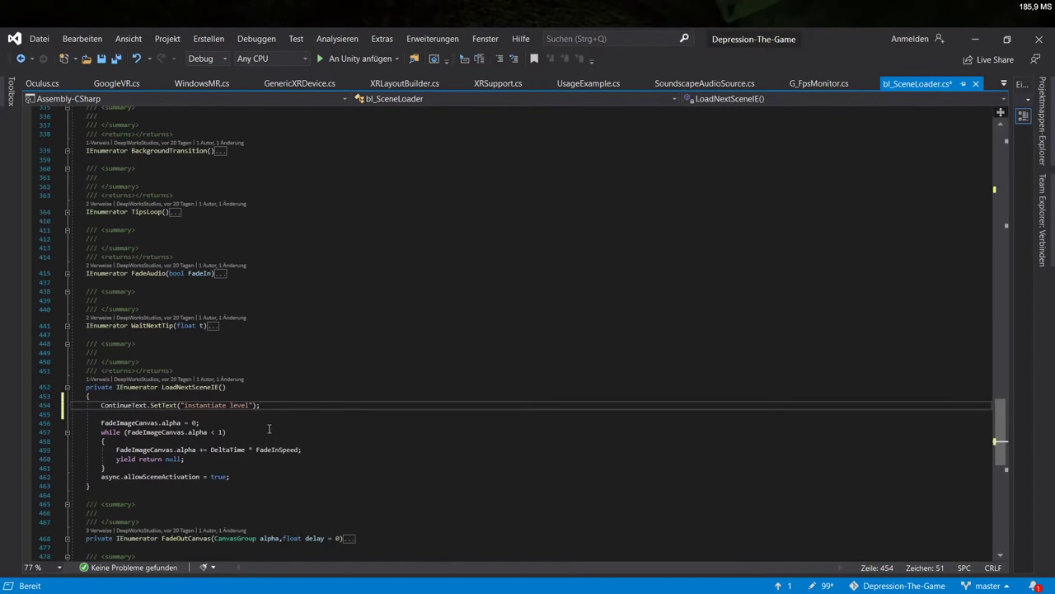
{"action": "scroll", "coordinate": [269, 428], "scroll_direction": "up", "scroll_amount": 12}
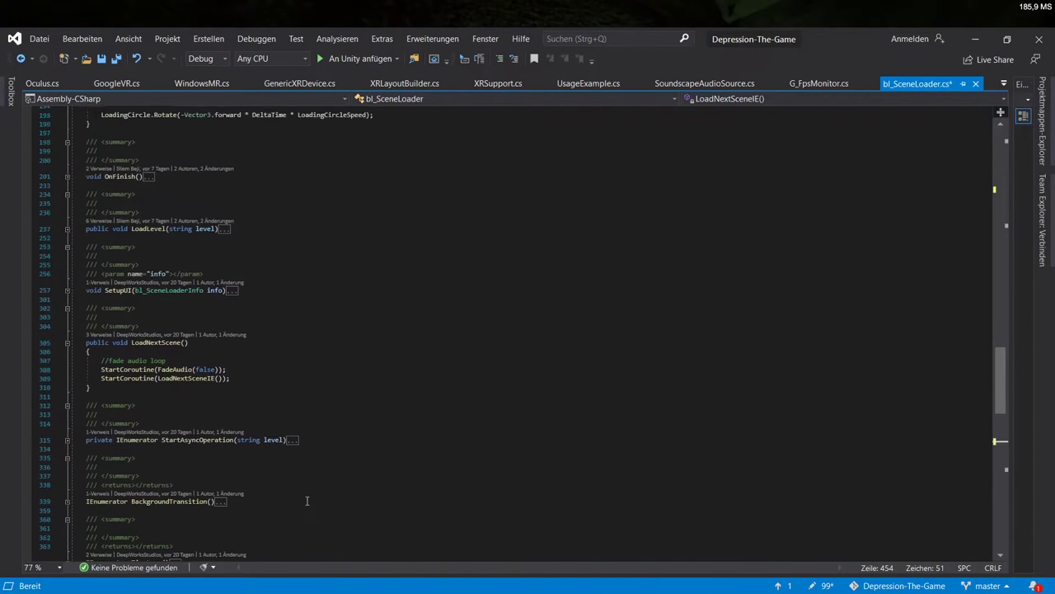
{"action": "scroll", "coordinate": [307, 500], "scroll_direction": "up", "scroll_amount": 1}
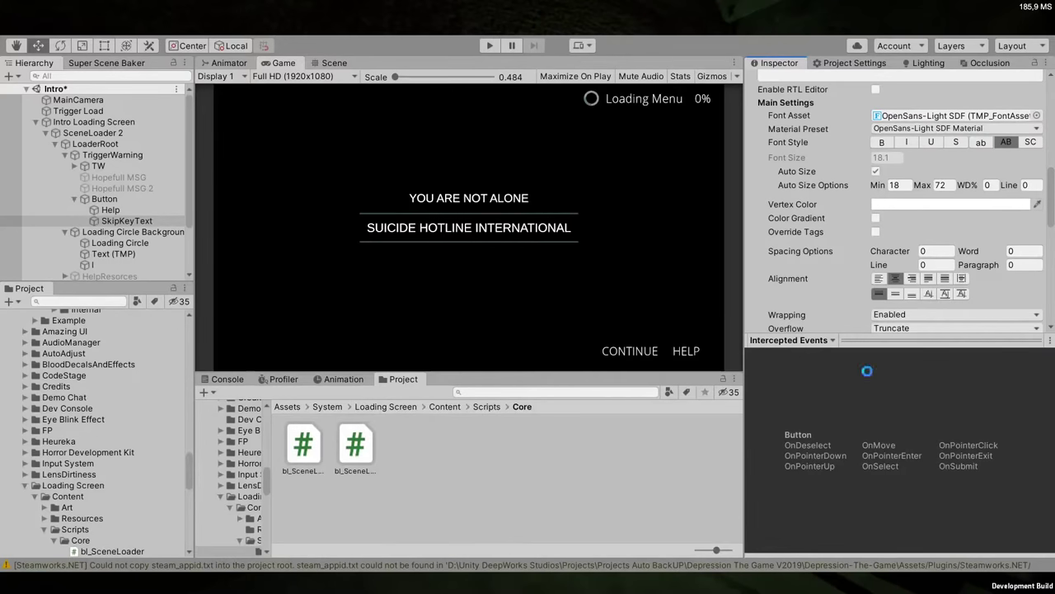
Ping SceneLoader 2's Loading Circle Canvas reference and select Loading Circle Background
{"action": "left_click", "coordinate": [107, 122]}
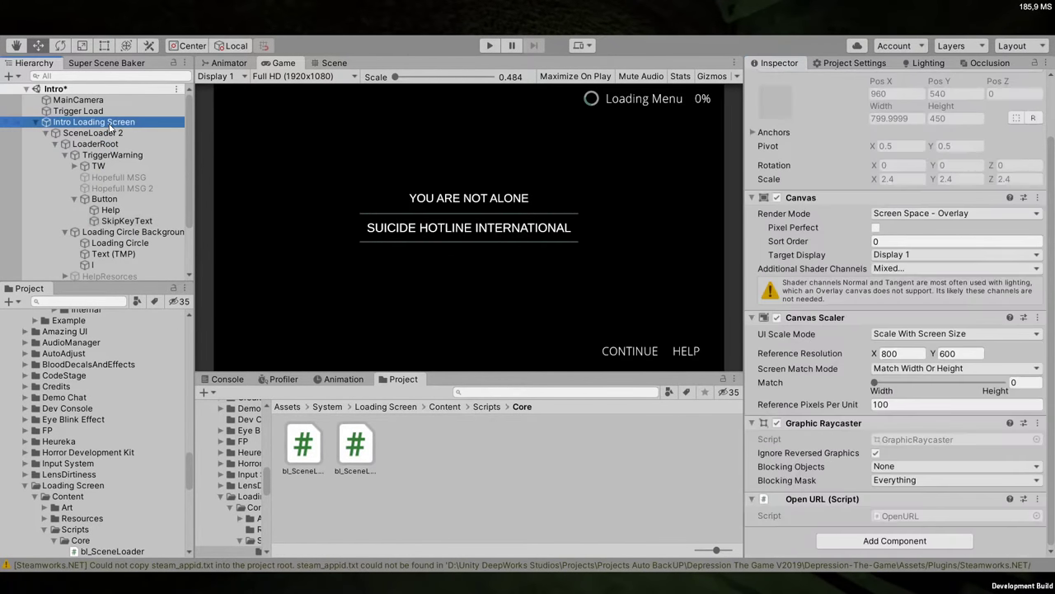
{"action": "left_click", "coordinate": [140, 135]}
{"action": "scroll", "coordinate": [957, 311], "scroll_direction": "down", "scroll_amount": 10}
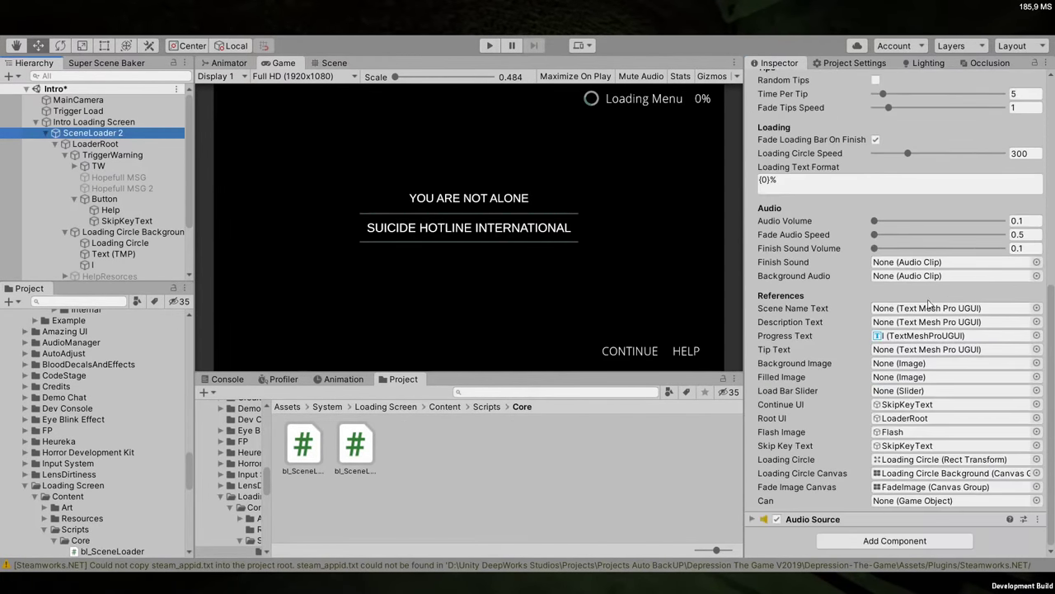
{"action": "double_click", "coordinate": [936, 475]}
{"action": "left_click", "coordinate": [95, 234]}
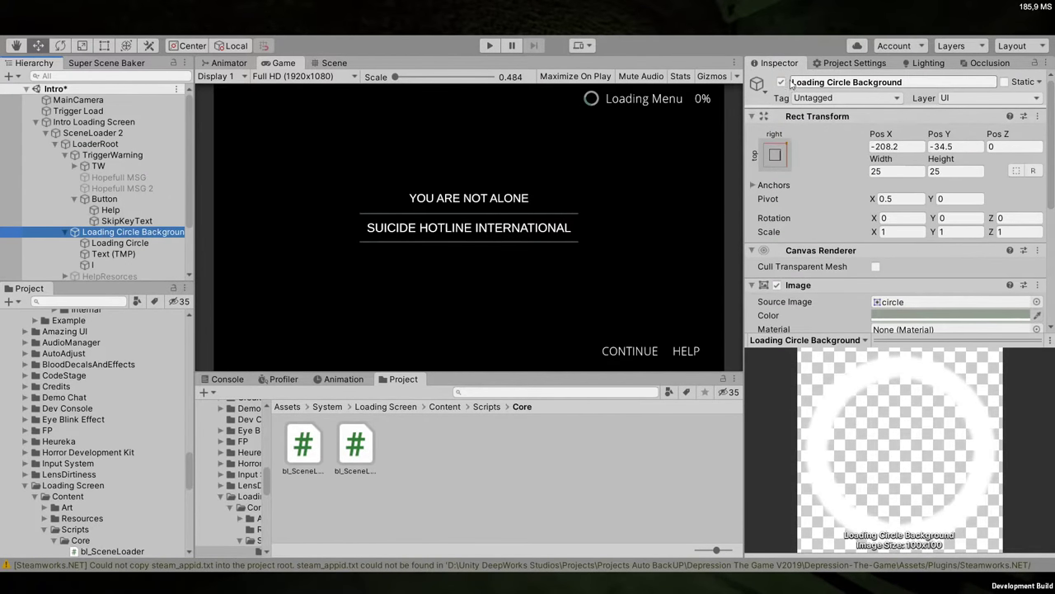
Duplicate Loading Circle Background under LoaderRoot and rename the copy 'Loading Circle instantiate level'
{"action": "left_click", "coordinate": [157, 236]}
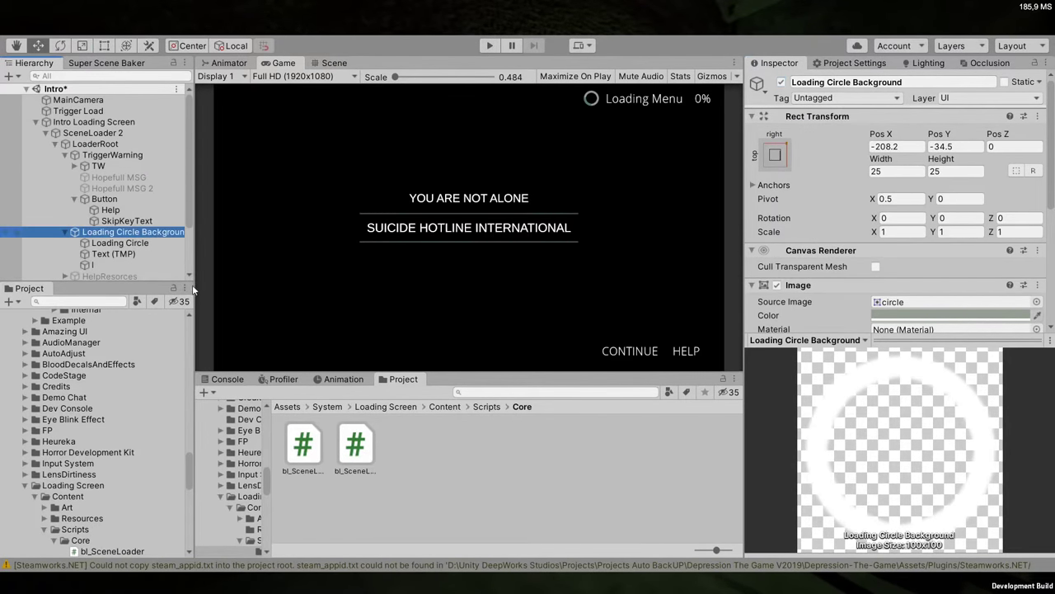
{"action": "key", "text": "ctrl+d"}
{"action": "left_click_drag", "start_coordinate": [103, 273], "coordinate": [98, 206]}
{"action": "left_click", "coordinate": [931, 82]}
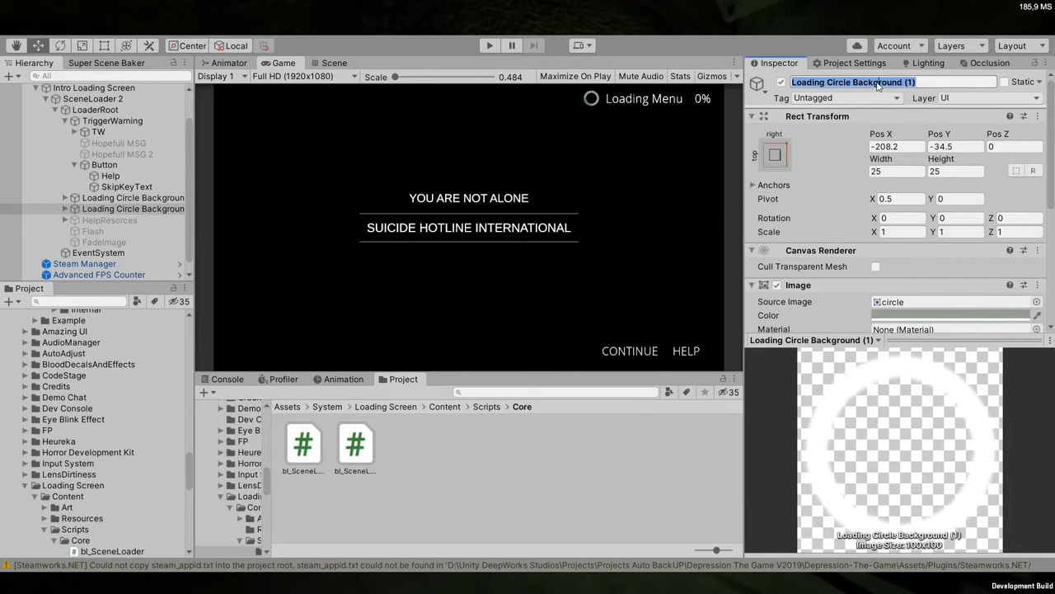
{"action": "left_click_drag", "start_coordinate": [930, 83], "coordinate": [856, 86]}
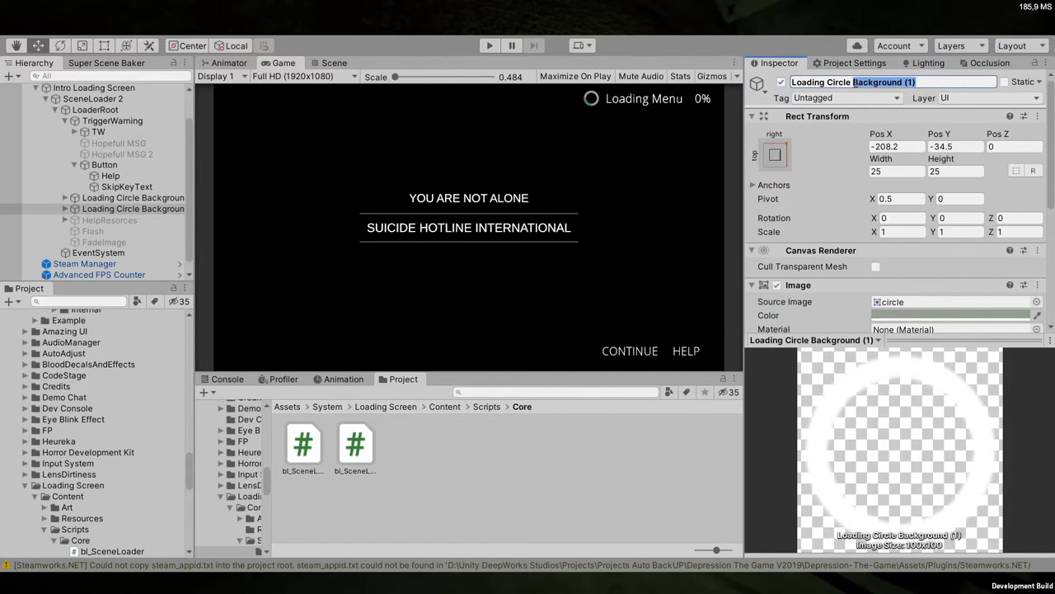
{"action": "type", "text": "instantiate level"}
{"action": "key", "text": "Return"}
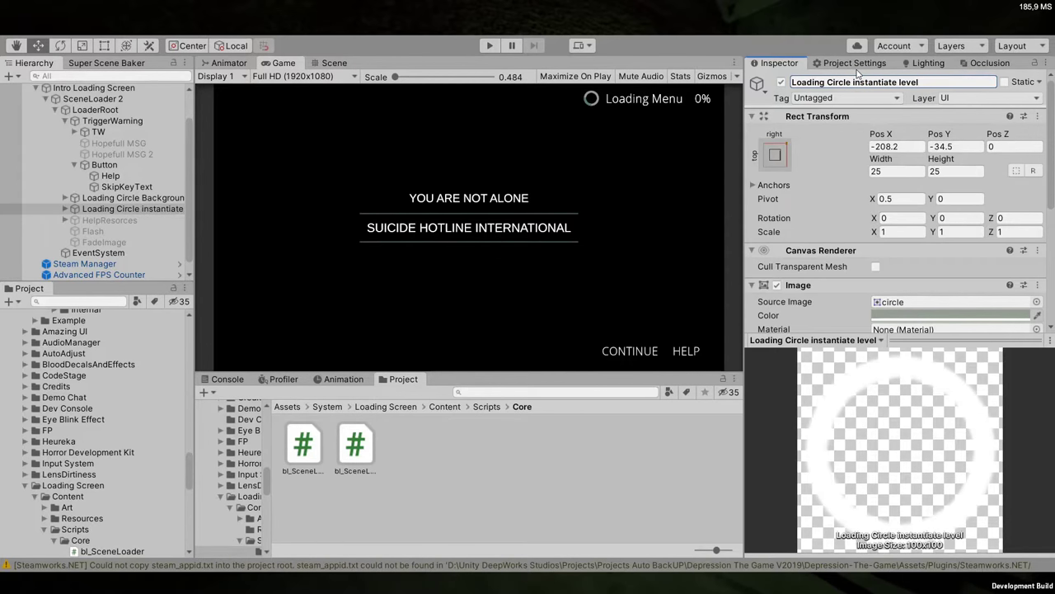
Set the copy's Text (TMP) to 'instantiate level' and enable uppercase styling
{"action": "left_click", "coordinate": [65, 209]}
{"action": "left_click", "coordinate": [119, 230]}
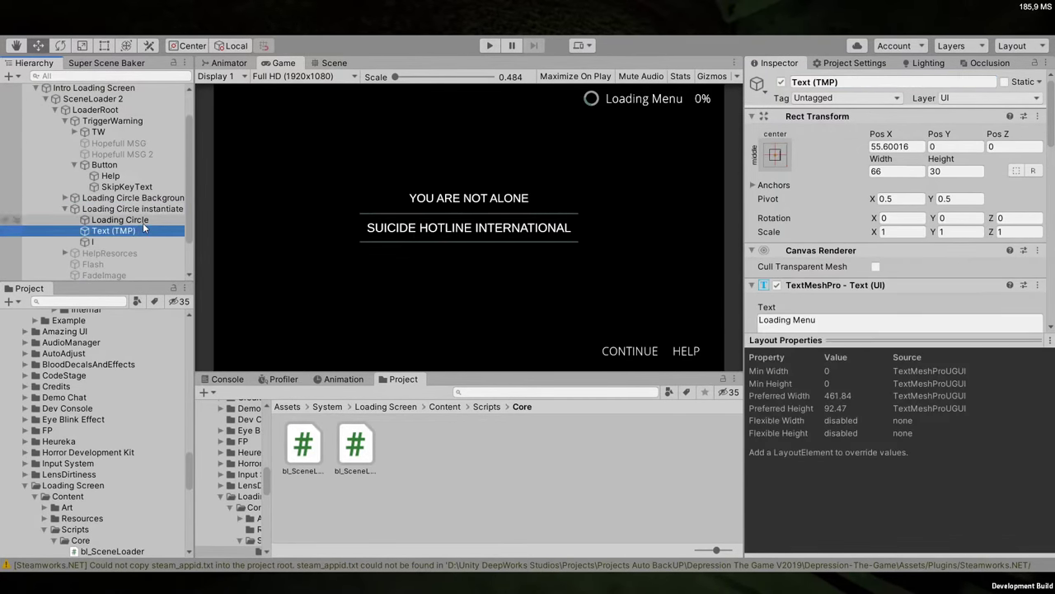
{"action": "left_click", "coordinate": [832, 324]}
{"action": "type", "text": "instantiate level"}
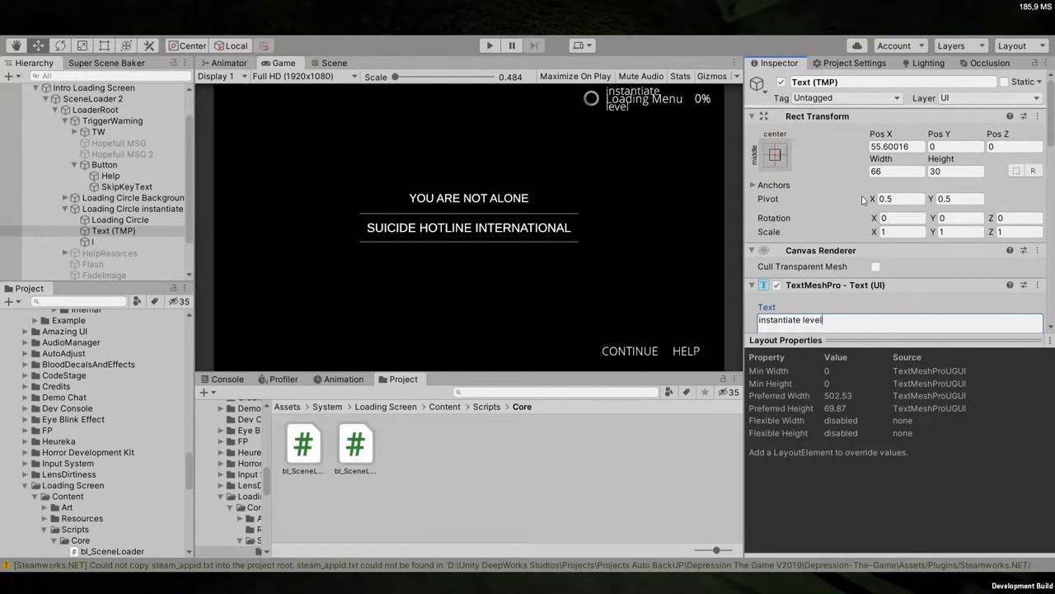
{"action": "scroll", "coordinate": [907, 202], "scroll_direction": "down", "scroll_amount": 5}
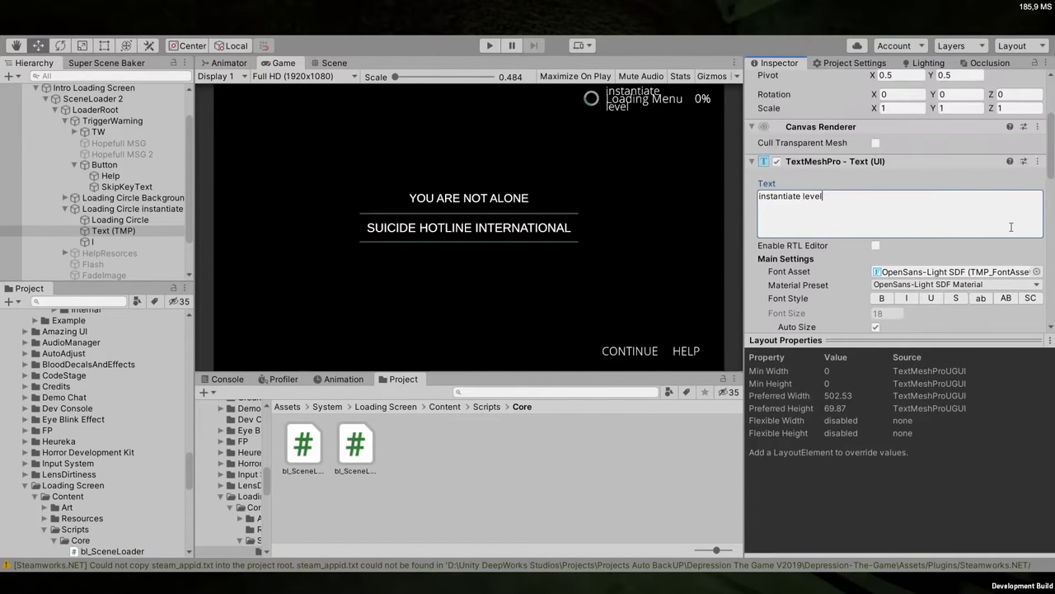
{"action": "left_click", "coordinate": [1006, 297]}
{"action": "scroll", "coordinate": [867, 199], "scroll_direction": "up", "scroll_amount": 4}
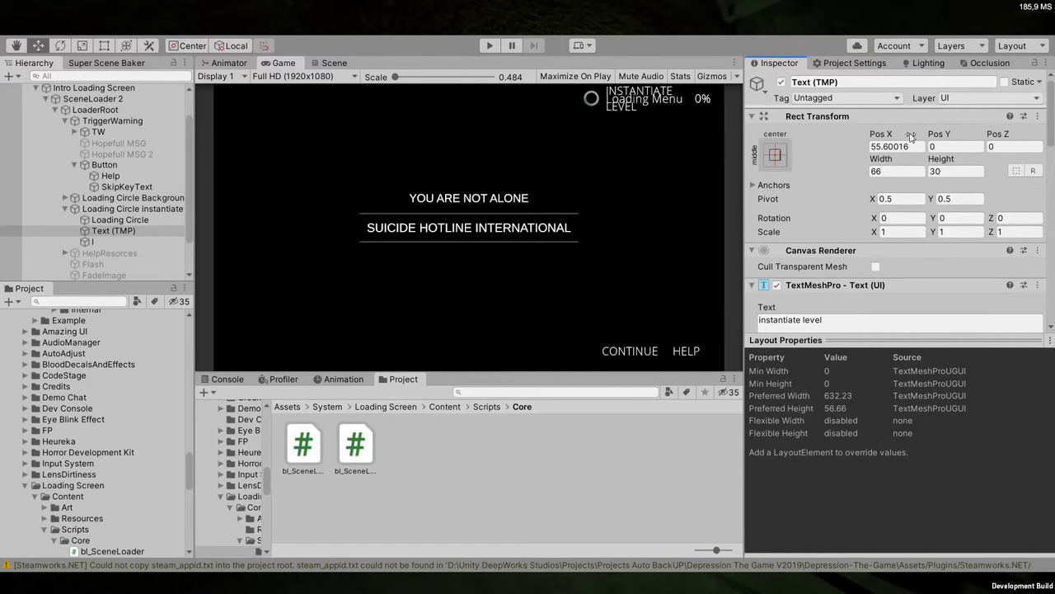
Deactivate the original Loading Circle Background
{"action": "left_click", "coordinate": [121, 198]}
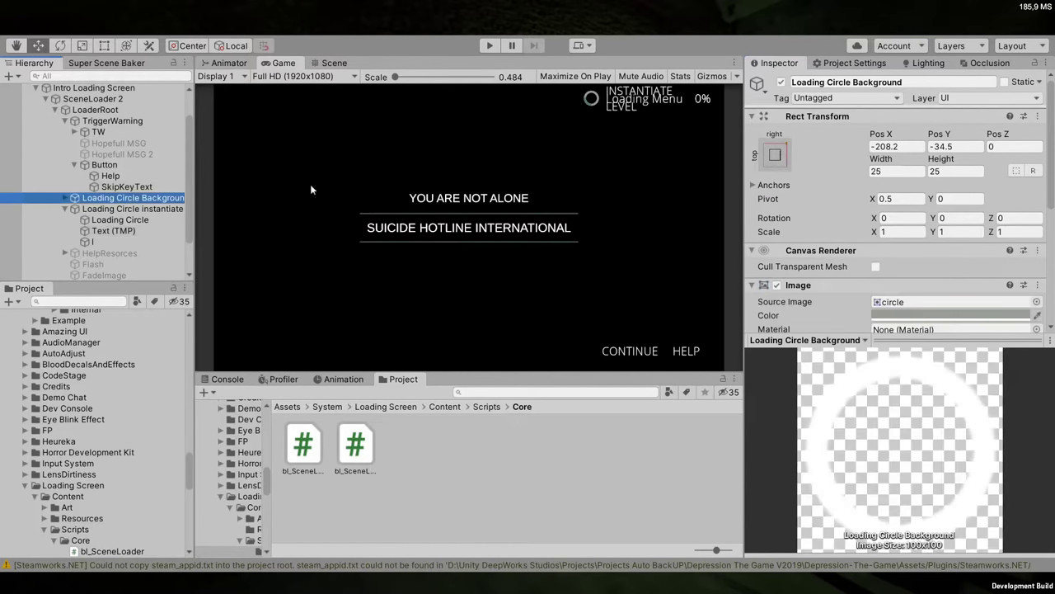
{"action": "left_click", "coordinate": [782, 81]}
{"action": "left_click", "coordinate": [160, 211]}
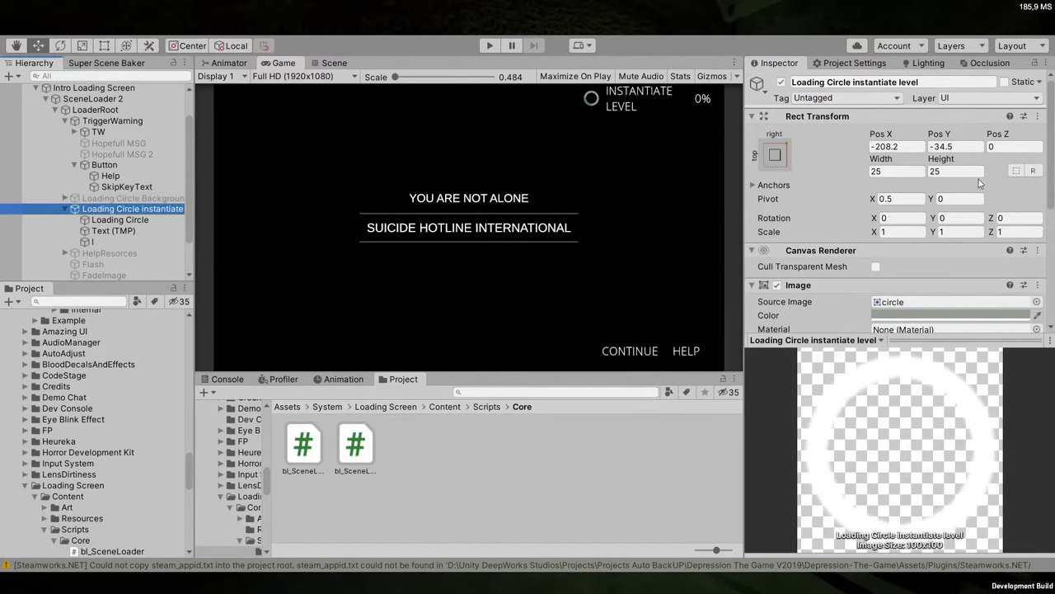
Set the label width to 105 and nudge the new loading circle left to Pos X -216.9
{"action": "left_click", "coordinate": [76, 231]}
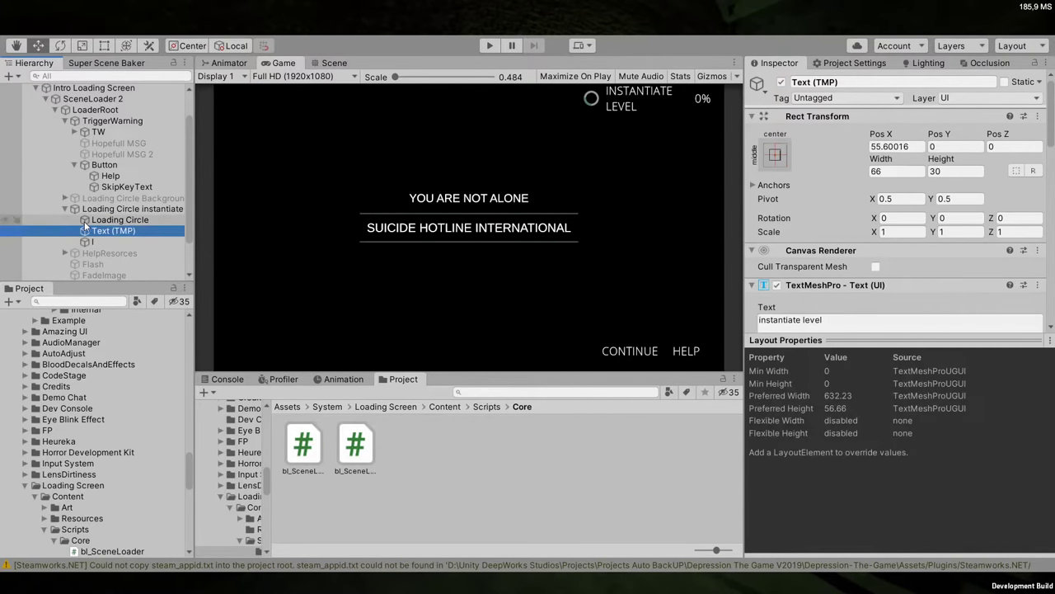
{"action": "left_click", "coordinate": [907, 160]}
{"action": "mouse_move", "coordinate": [907, 160]}
{"action": "left_mouse_down"}
{"action": "mouse_move", "coordinate": [940, 160]}
{"action": "mouse_move", "coordinate": [917, 161]}
{"action": "left_mouse_up"}
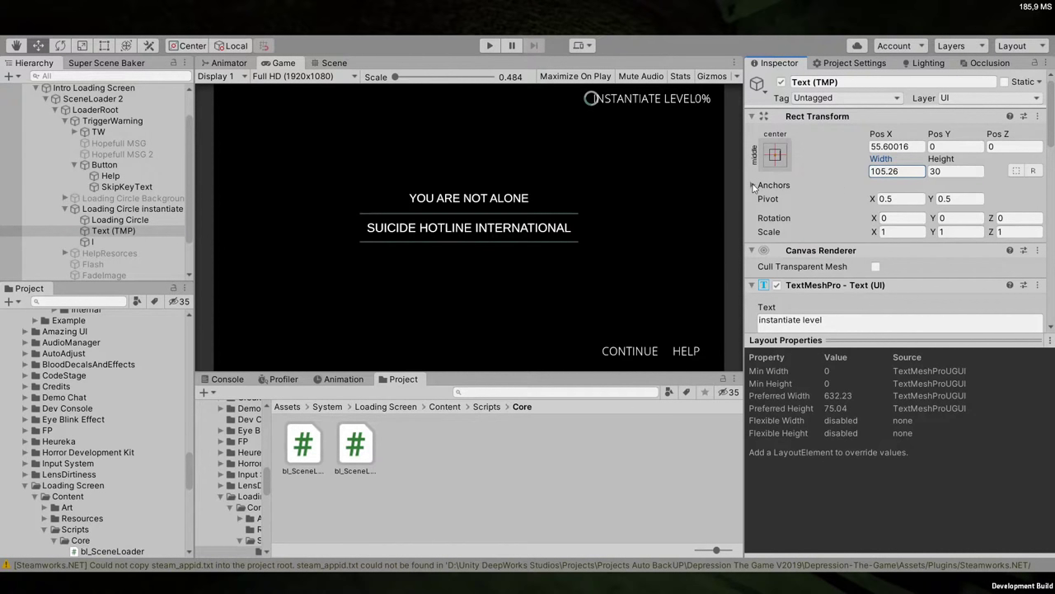
{"action": "left_click", "coordinate": [901, 169]}
{"action": "type", "text": "150"}
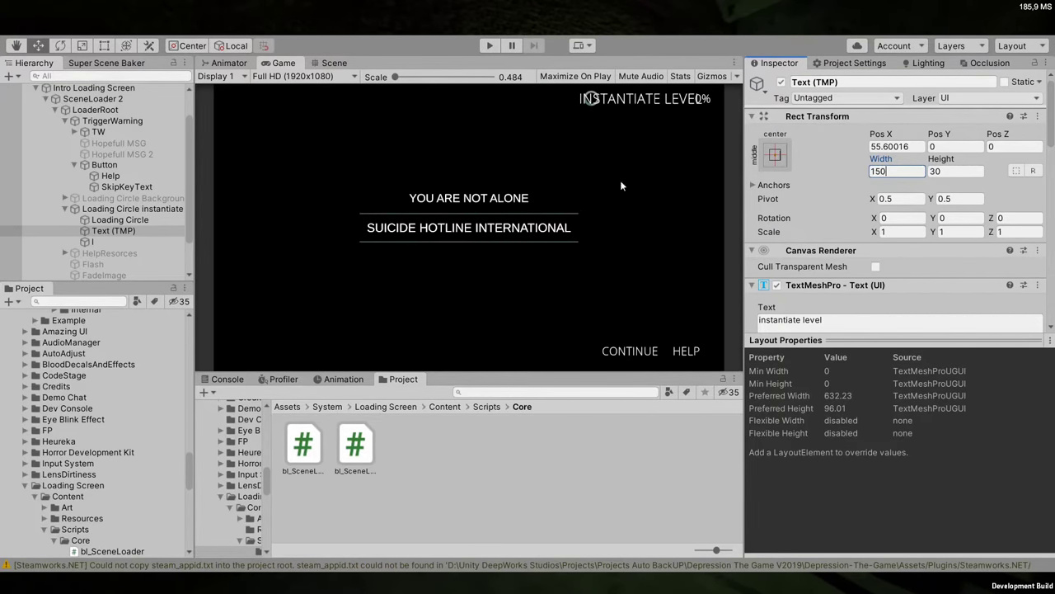
{"action": "key", "text": "BackSpace"}
{"action": "key", "text": "BackSpace"}
{"action": "type", "text": "05"}
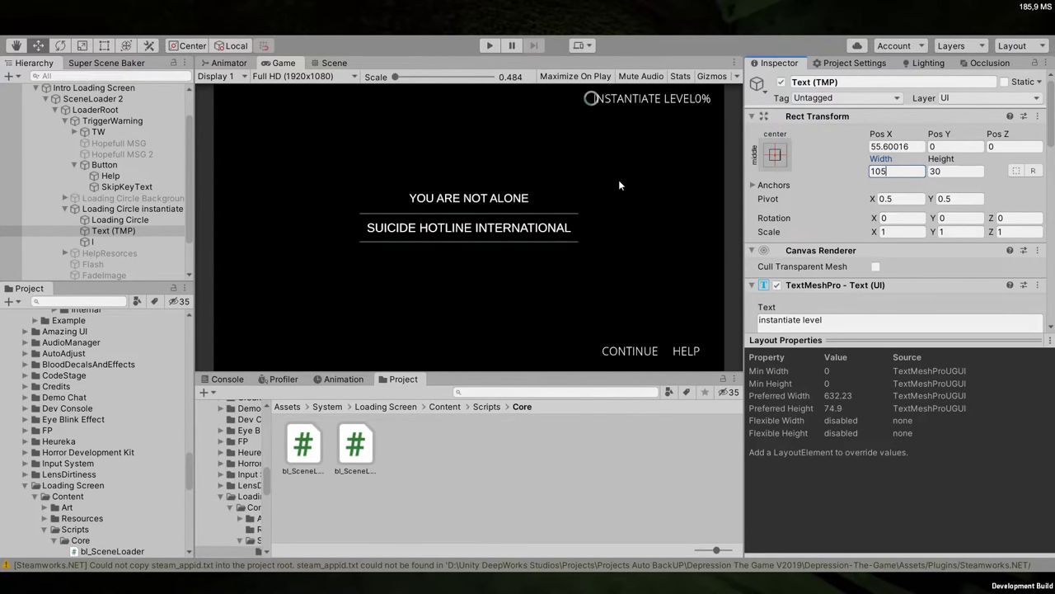
{"action": "left_click", "coordinate": [118, 212]}
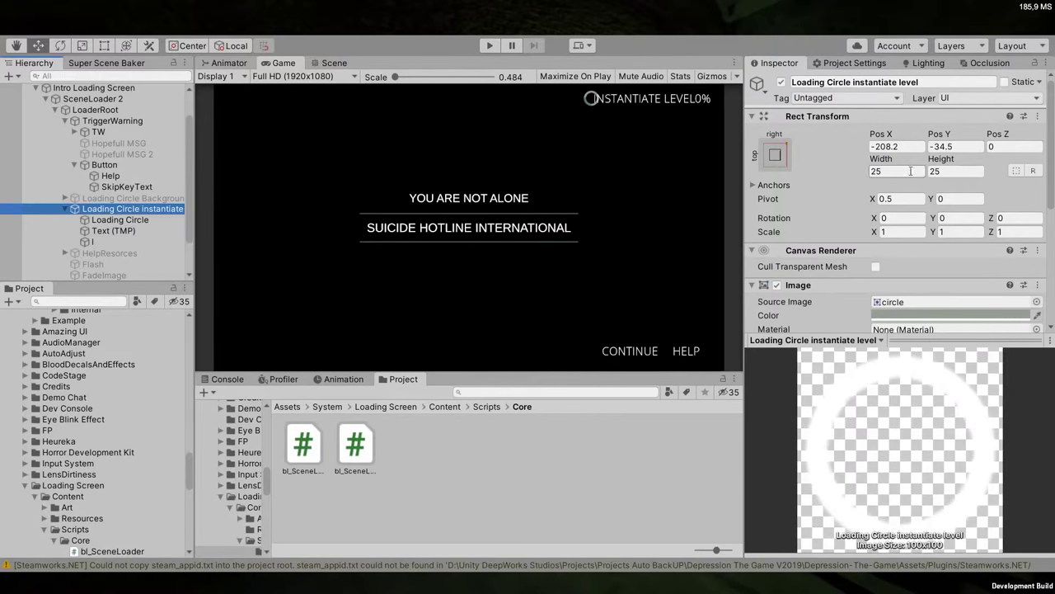
{"action": "left_click_drag", "start_coordinate": [881, 139], "coordinate": [853, 154]}
Nudge the INSTANTIATE LEVEL label right and scrub the 0% readout 'I' to Pos X 180.6
{"action": "left_click", "coordinate": [103, 220]}
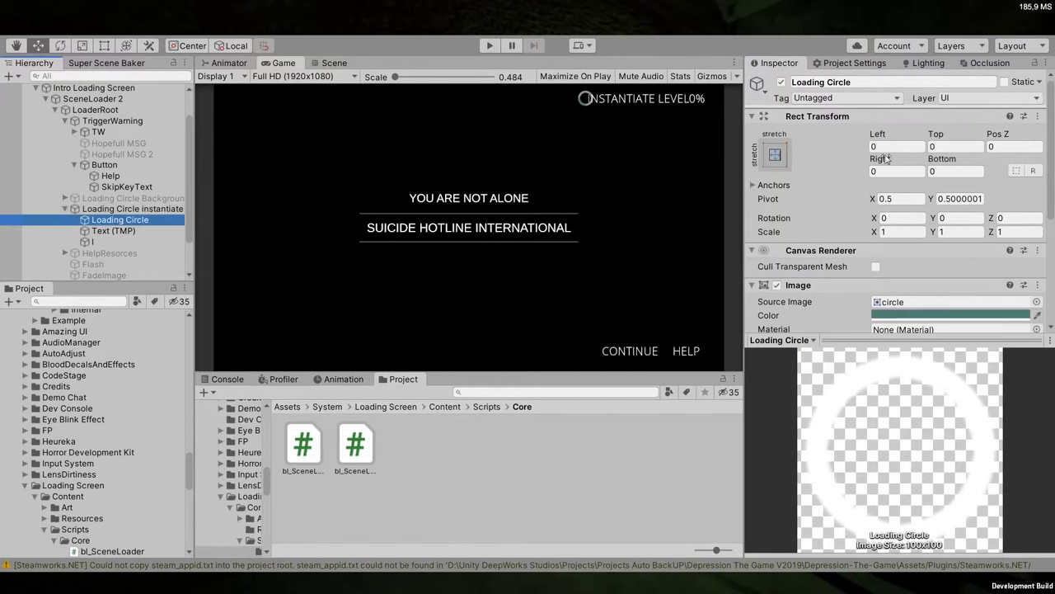
{"action": "left_click", "coordinate": [103, 231]}
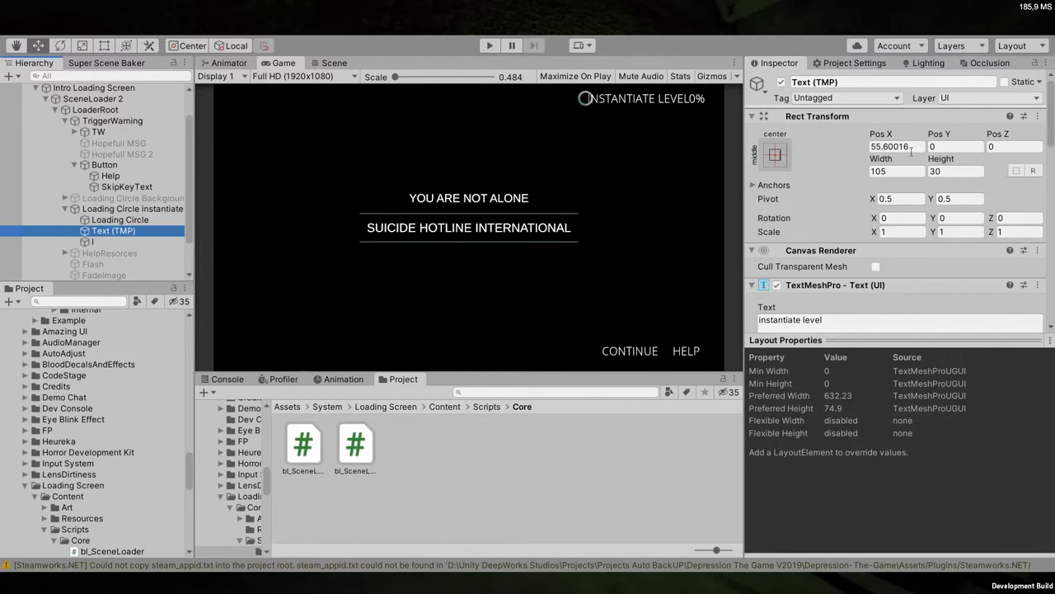
{"action": "left_click_drag", "start_coordinate": [879, 142], "coordinate": [913, 146]}
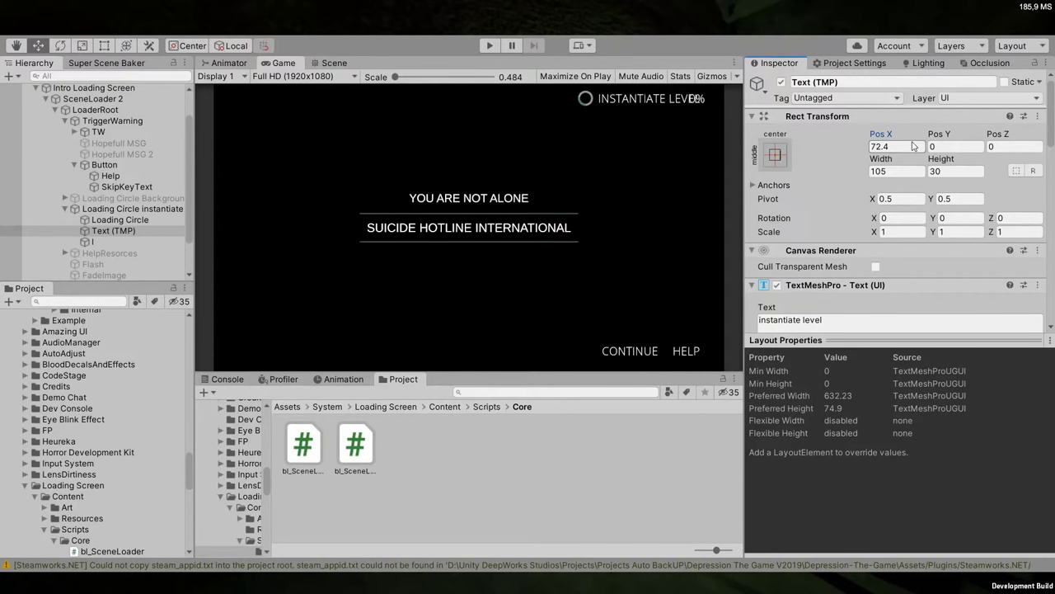
{"action": "left_click", "coordinate": [92, 242]}
{"action": "left_click", "coordinate": [898, 138]}
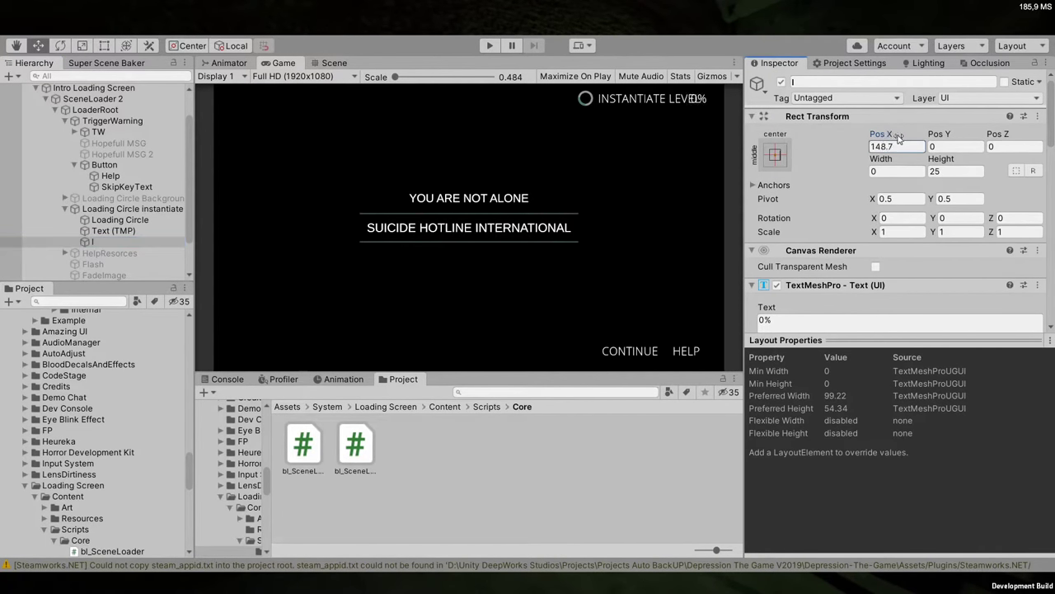
{"action": "left_click_drag", "start_coordinate": [899, 137], "coordinate": [993, 148]}
Move 'Loading Circle instantiate level' left to Pos X -237.8, then review its text objects
{"action": "left_click", "coordinate": [132, 208]}
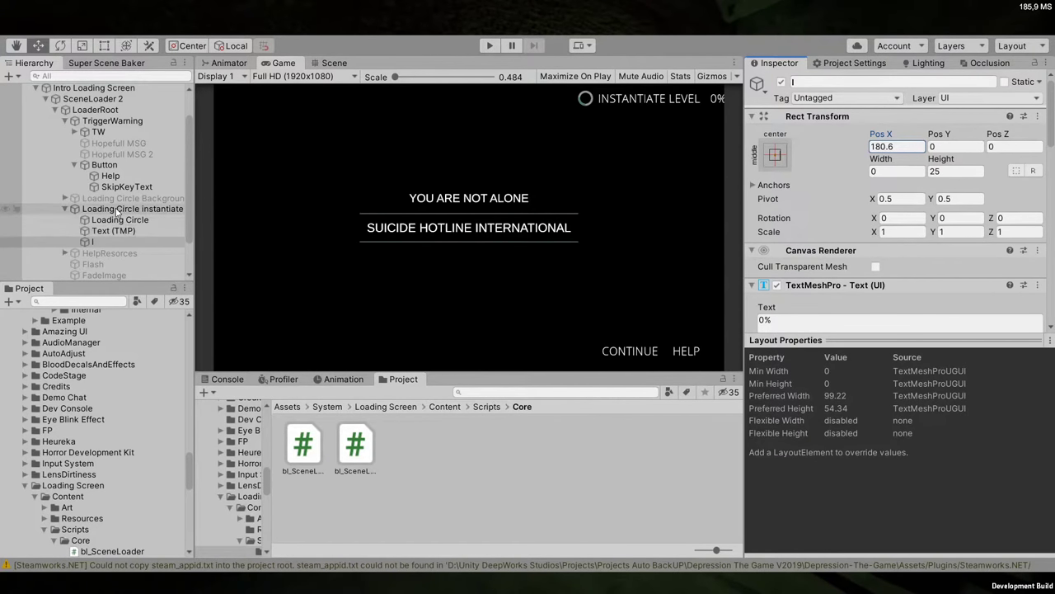
{"action": "left_click_drag", "start_coordinate": [891, 140], "coordinate": [850, 142]}
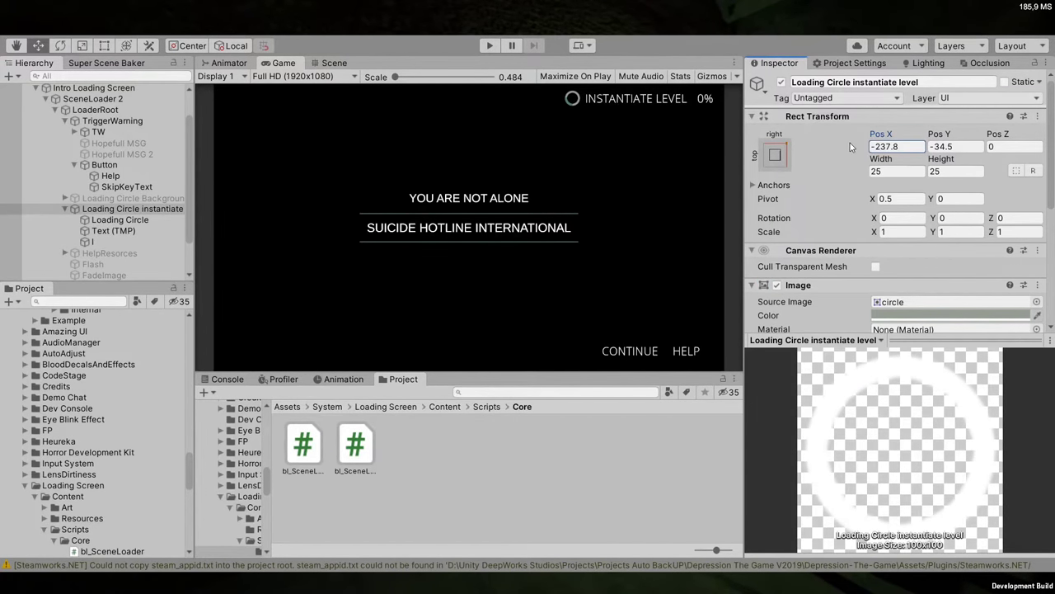
{"action": "left_click", "coordinate": [137, 232]}
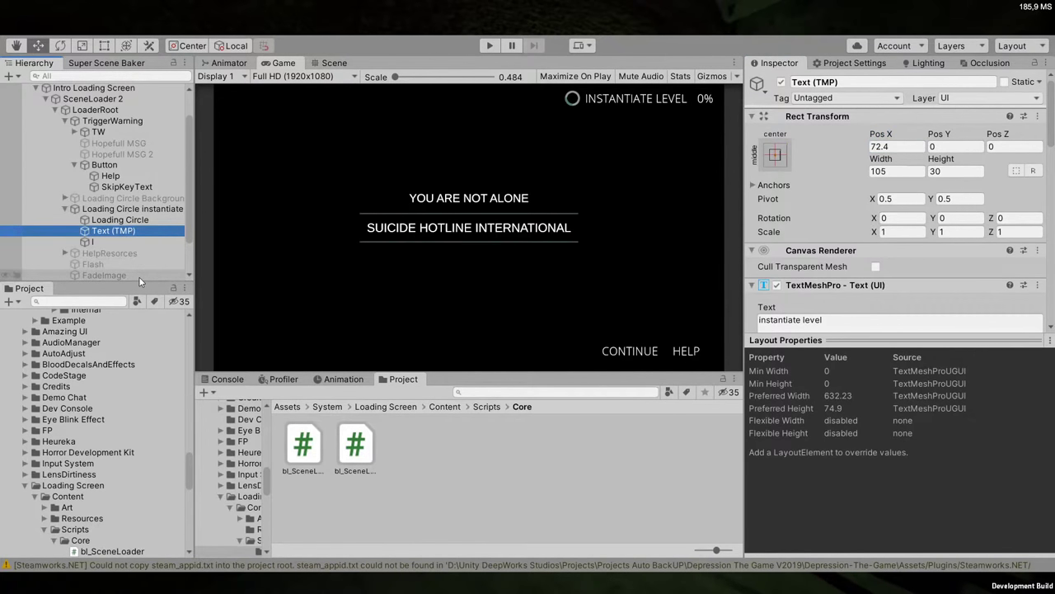
{"action": "left_click", "coordinate": [107, 221]}
{"action": "left_click", "coordinate": [114, 231]}
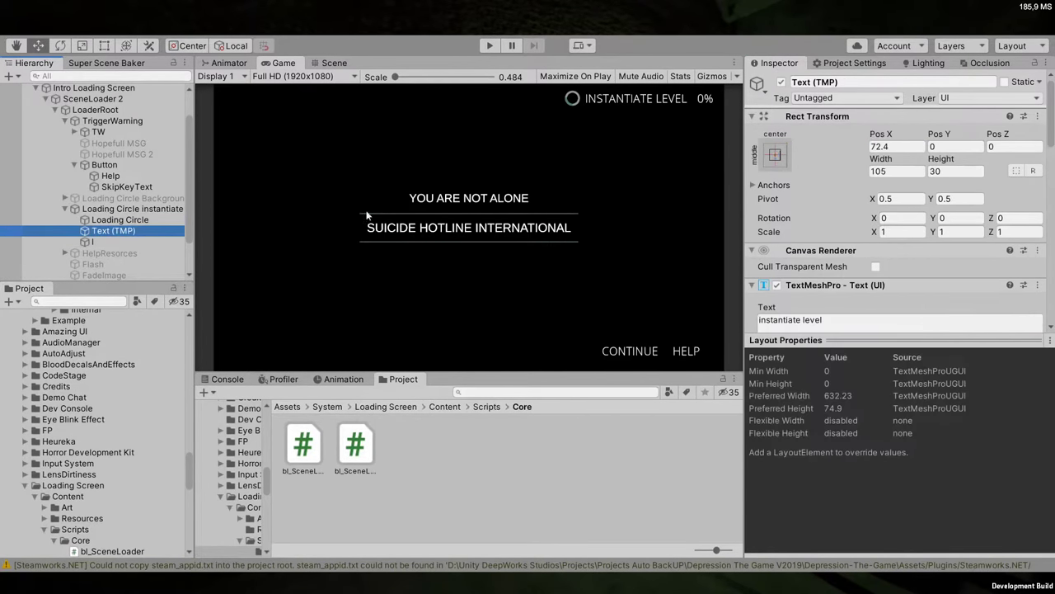
{"action": "left_click", "coordinate": [137, 238]}
{"action": "left_click", "coordinate": [138, 231]}
{"action": "left_click", "coordinate": [136, 241]}
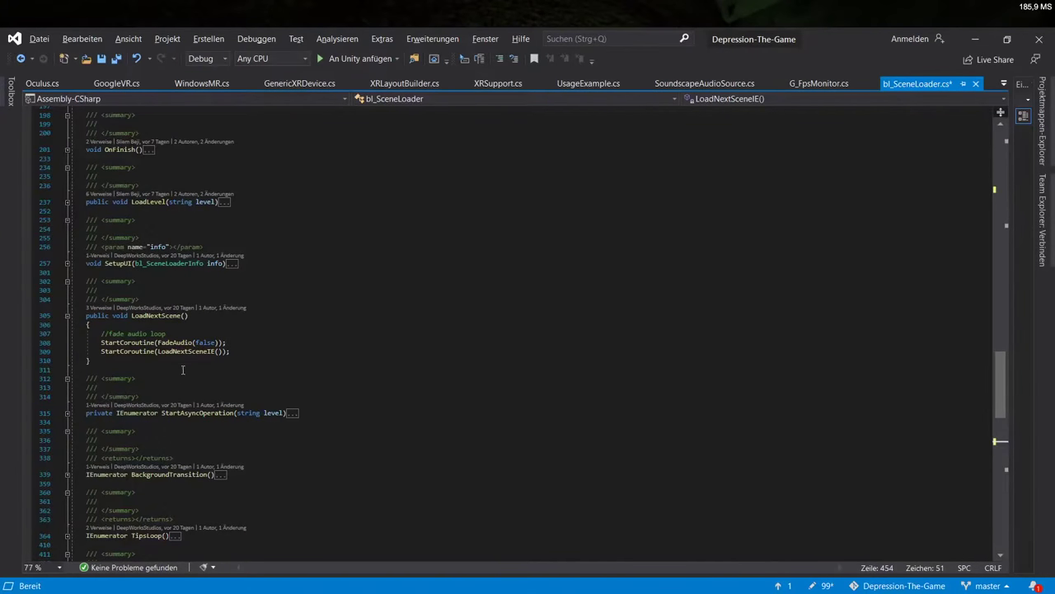
{"action": "left_click", "coordinate": [183, 351]}
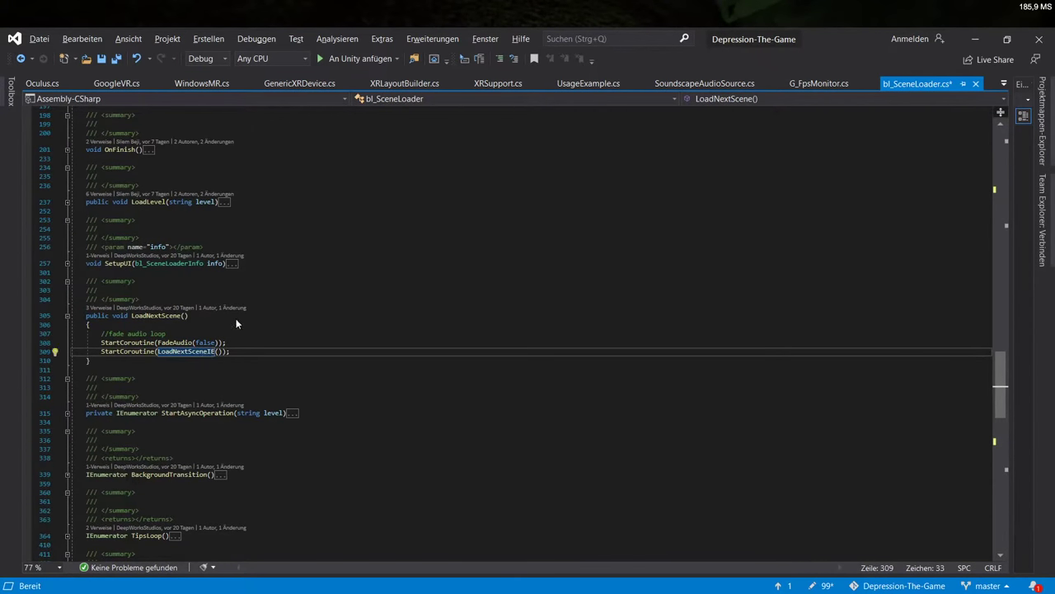
In LoadNextSceneIE, add Debug.Log("instantiate level now !"); right after the fade-in while loop
{"action": "key", "text": "F12"}
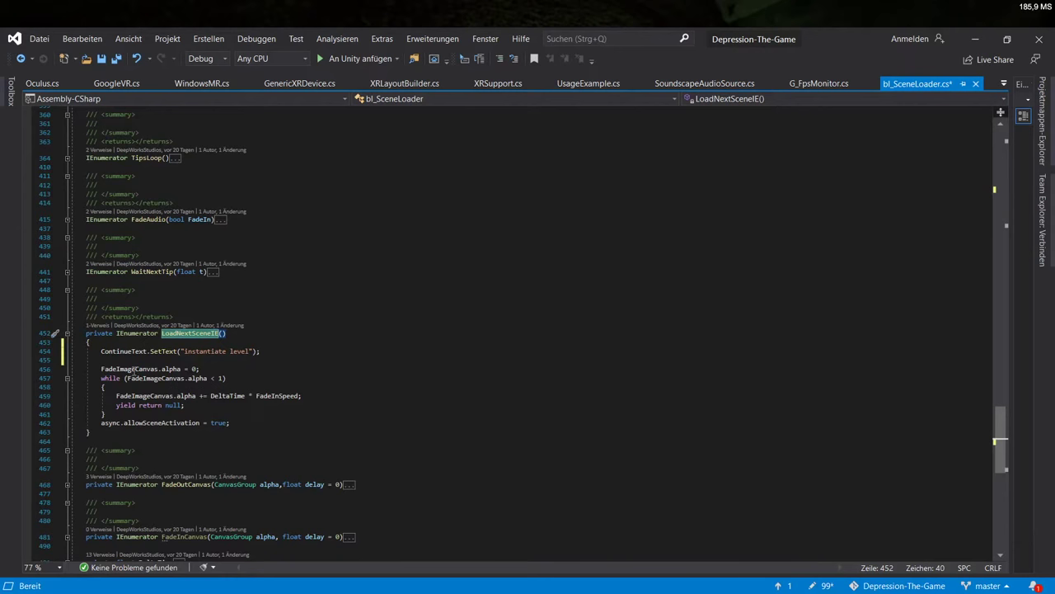
{"action": "left_click", "coordinate": [134, 369]}
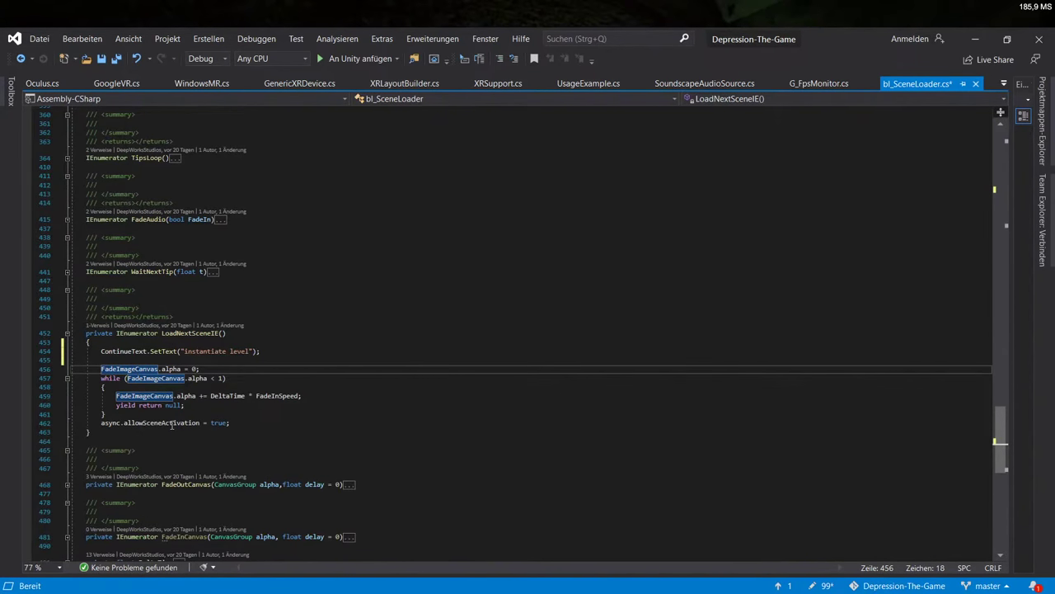
{"action": "left_click", "coordinate": [159, 412]}
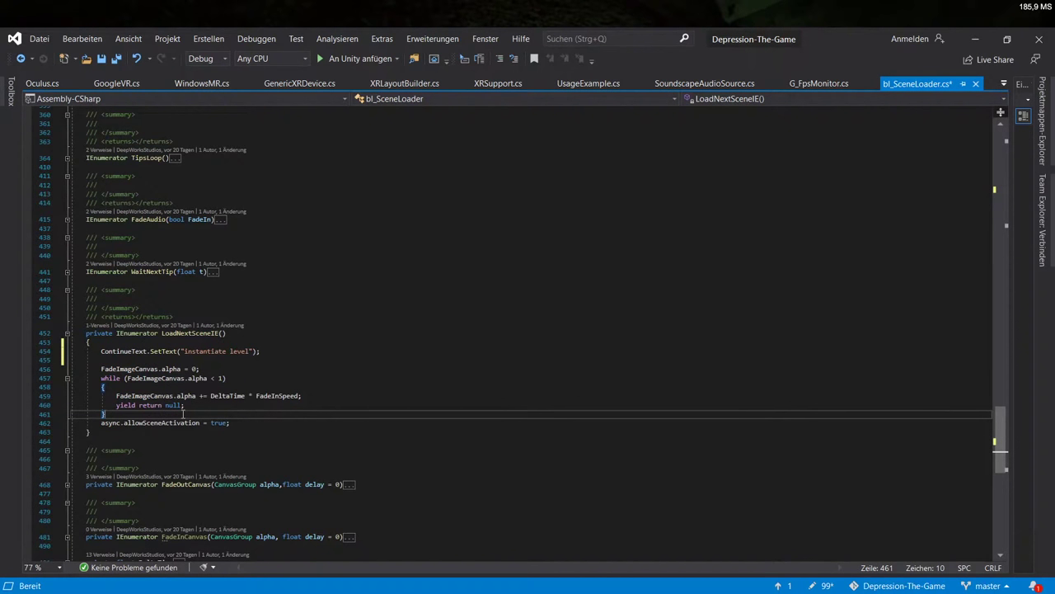
{"action": "key", "text": "Return"}
{"action": "type", "text": "Debug"}
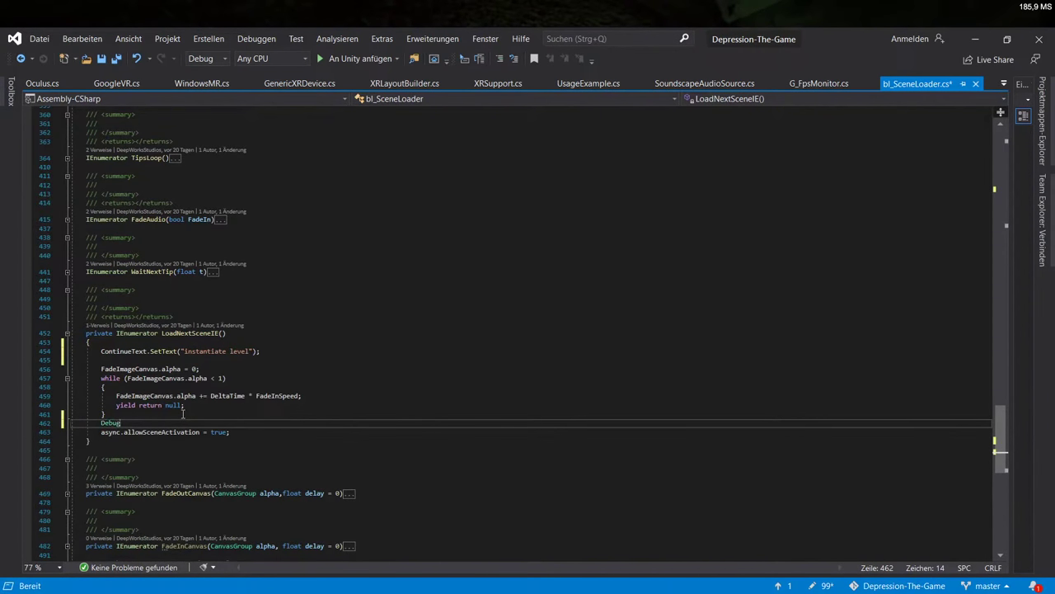
{"action": "type", "text": ".l"}
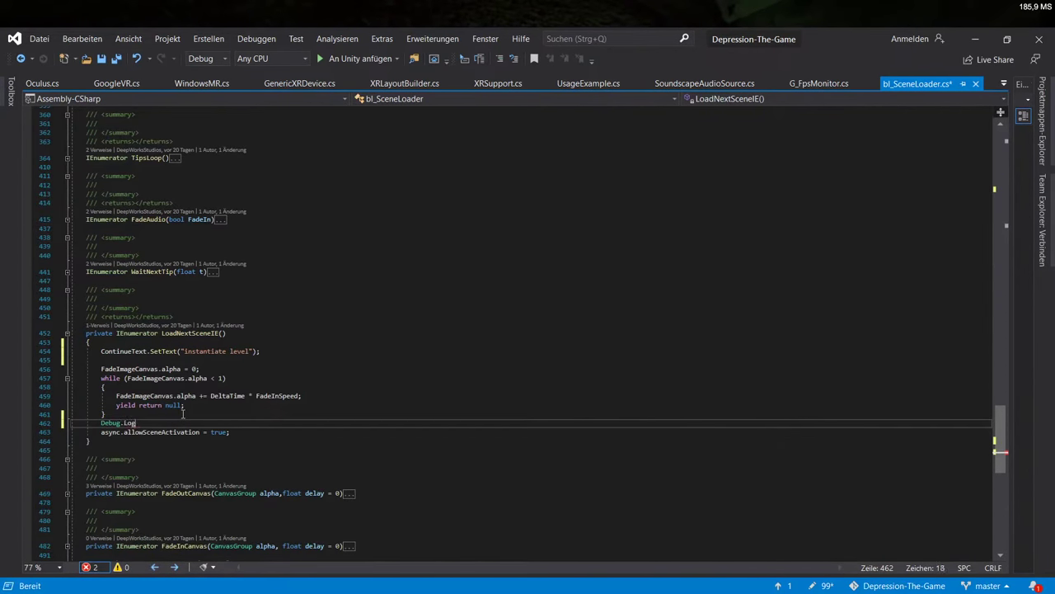
{"action": "type", "text": "("}
{"action": "type", "text": "\"instantiate level"}
{"action": "type", "text": " now"}
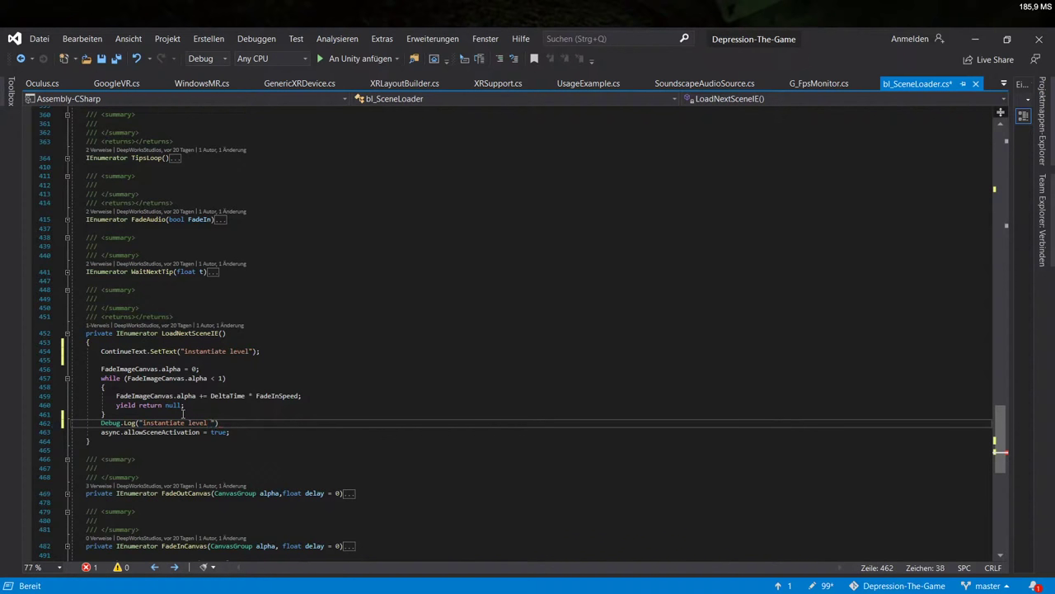
{"action": "type", "text": " !"}
{"action": "left_click_drag", "start_coordinate": [259, 351], "coordinate": [99, 351]}
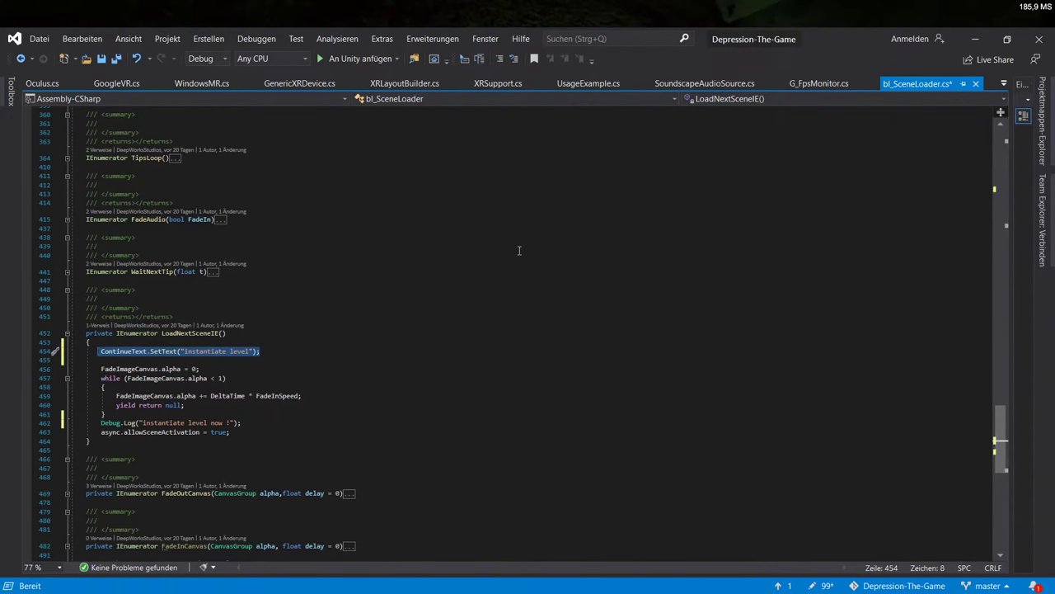
On line 454, replace SetText("instantiate level"); with enabled = false; so ContinueText is hidden
{"action": "left_click", "coordinate": [272, 352]}
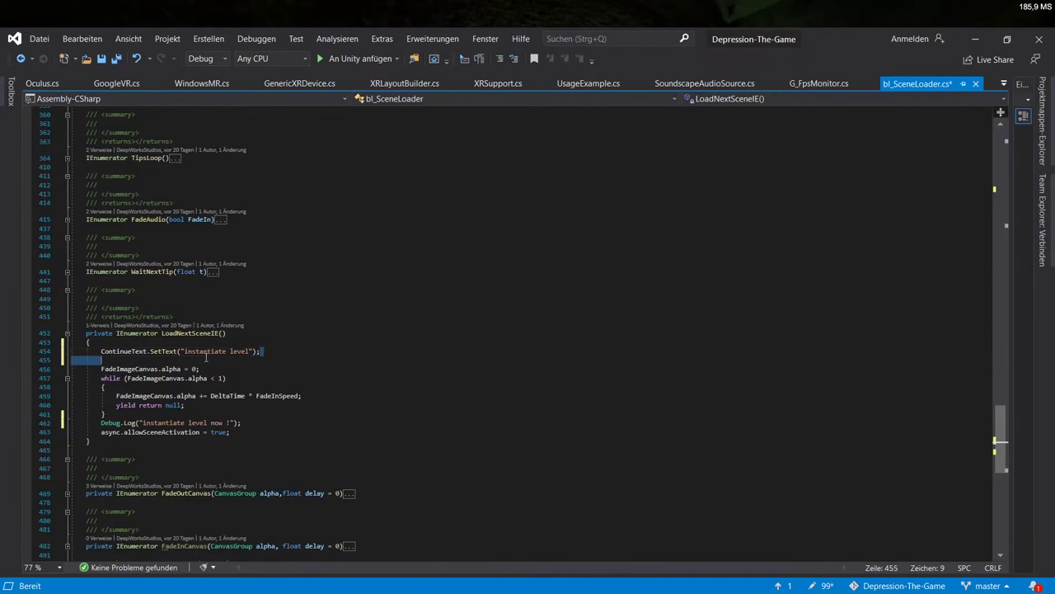
{"action": "left_click_drag", "start_coordinate": [260, 352], "coordinate": [150, 352]}
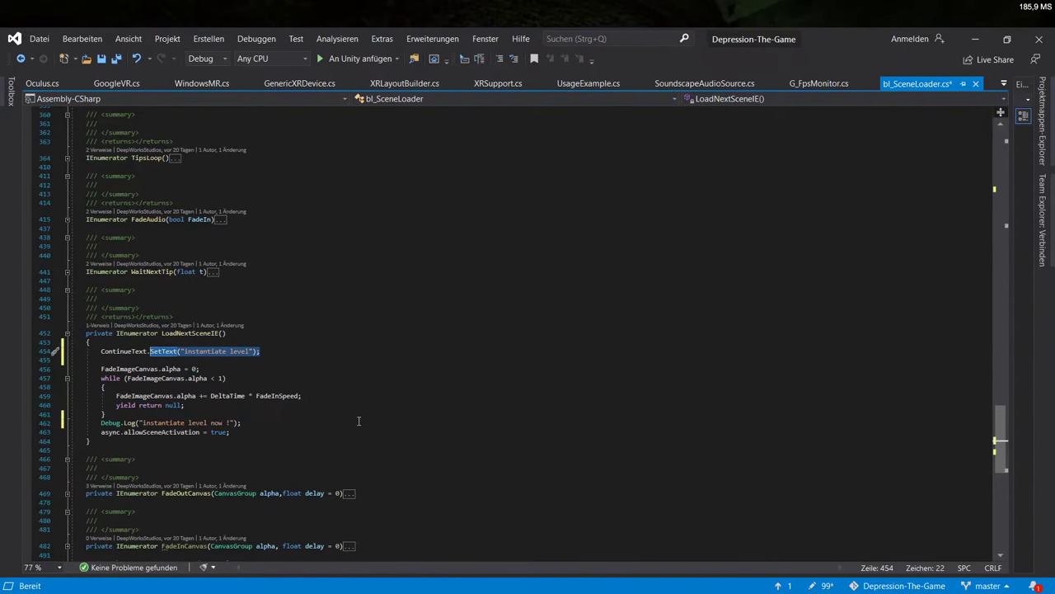
{"action": "key", "text": "BackSpace"}
{"action": "type", "text": "en"}
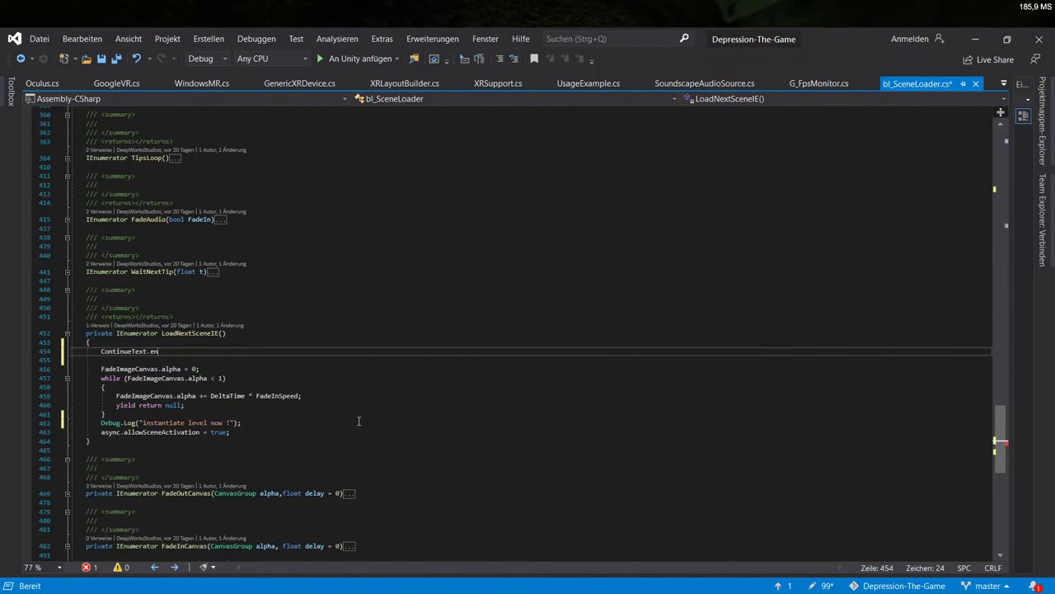
{"action": "type", "text": "abled = false;"}
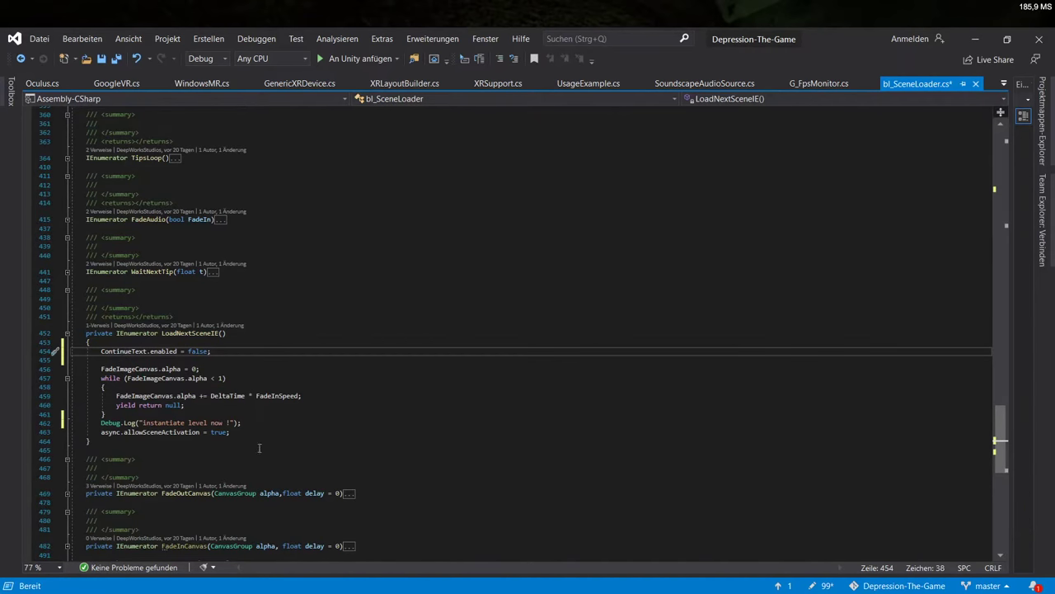
{"action": "left_click", "coordinate": [266, 423]}
{"action": "left_click", "coordinate": [230, 352]}
{"action": "scroll", "coordinate": [527, 387], "scroll_direction": "up", "scroll_amount": 20}
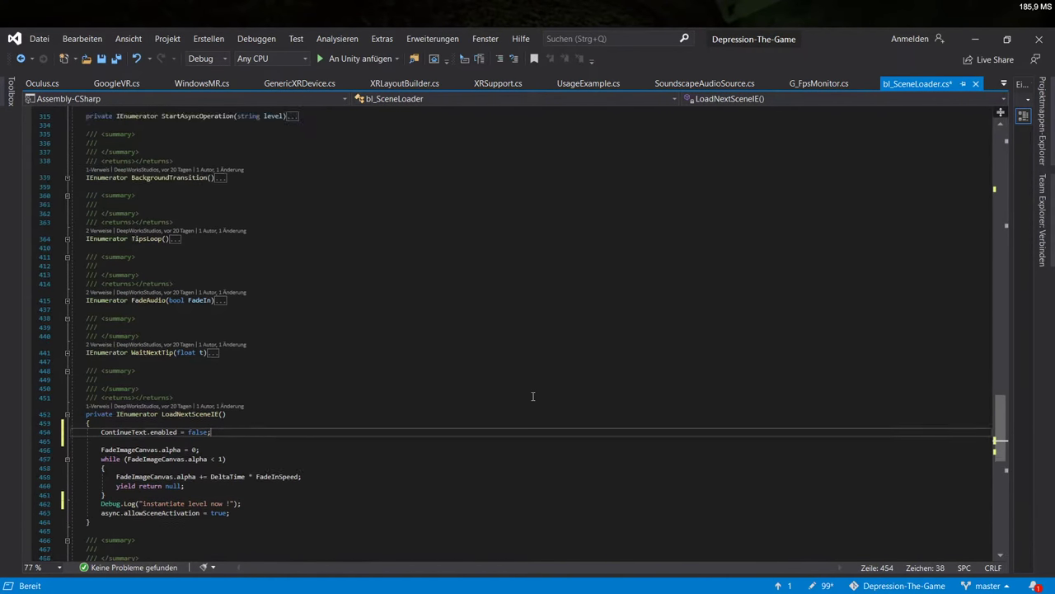
{"action": "scroll", "coordinate": [515, 375], "scroll_direction": "up", "scroll_amount": 15}
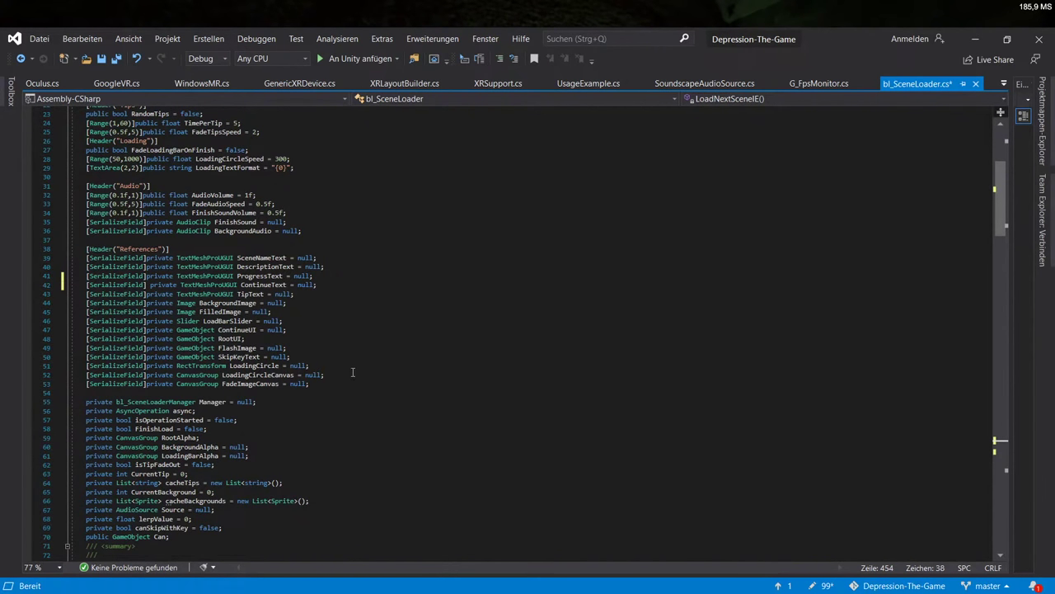
{"action": "left_click_drag", "start_coordinate": [353, 372], "coordinate": [58, 376]}
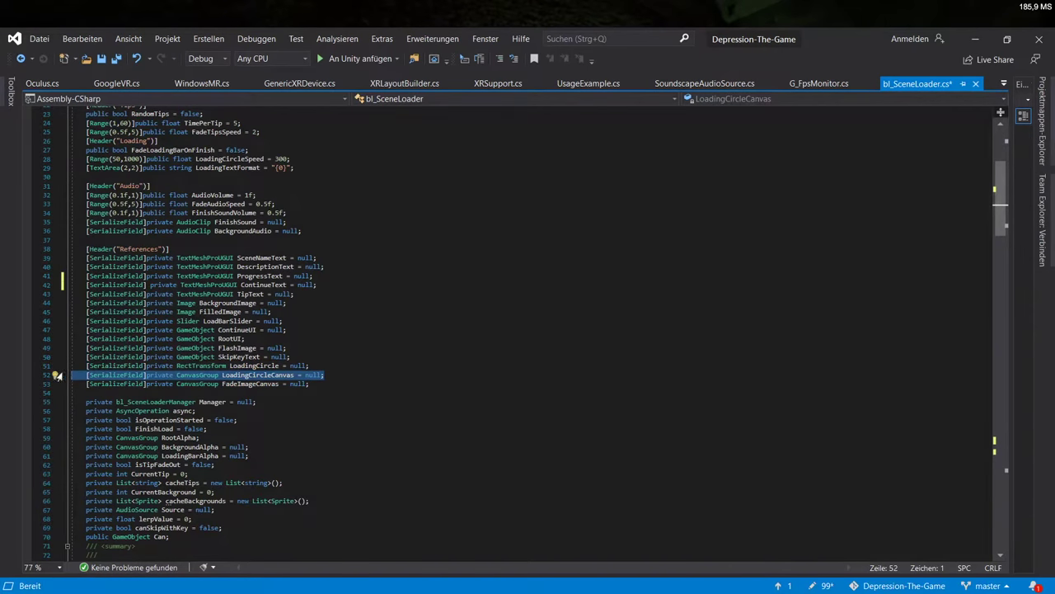
Duplicate the LoadingCircleCanvas declaration and rename the copy to InitCircleCanvas
{"action": "key", "text": "ctrl+c"}
{"action": "left_click", "coordinate": [357, 373]}
{"action": "key", "text": "Return"}
{"action": "key", "text": "ctrl+v"}
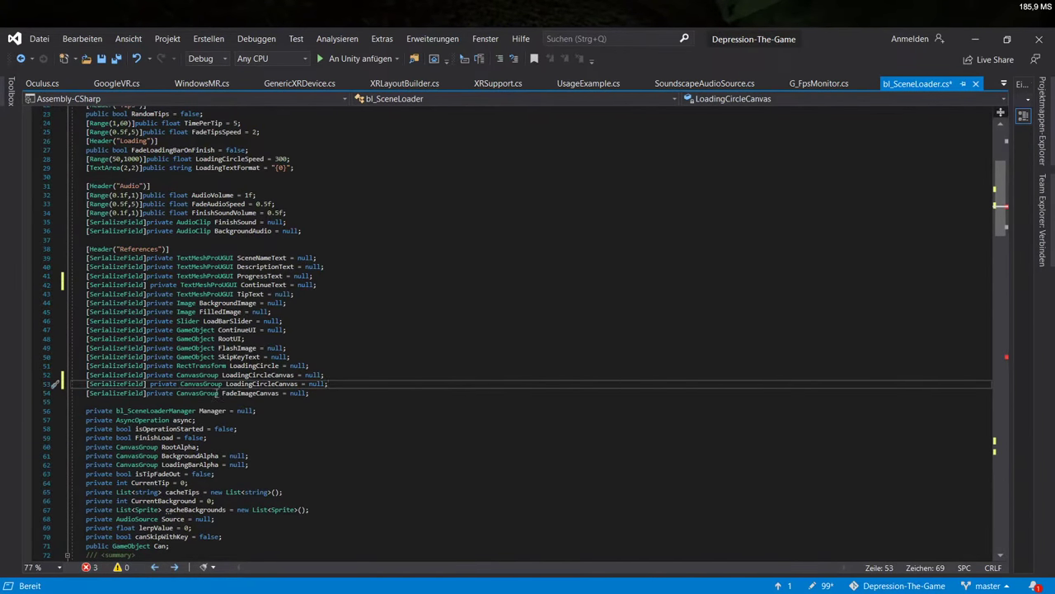
{"action": "left_click", "coordinate": [299, 385]}
{"action": "left_click_drag", "start_coordinate": [299, 384], "coordinate": [227, 384]}
{"action": "type", "text": "Init"}
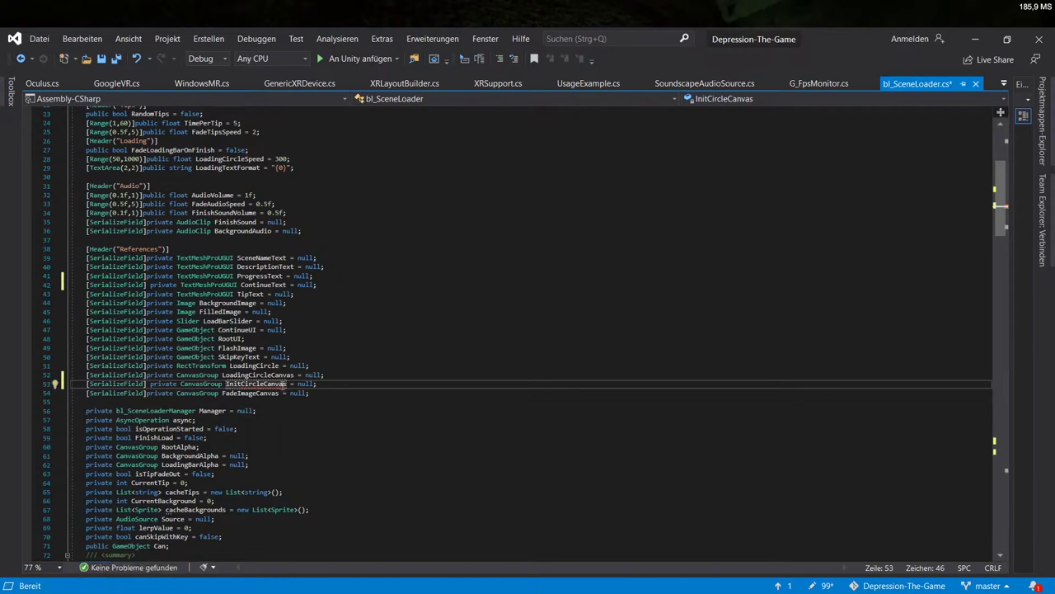
{"action": "double_click", "coordinate": [281, 385]}
{"action": "scroll", "coordinate": [117, 481], "scroll_direction": "down", "scroll_amount": 8}
{"action": "scroll", "coordinate": [118, 481], "scroll_direction": "down", "scroll_amount": 14}
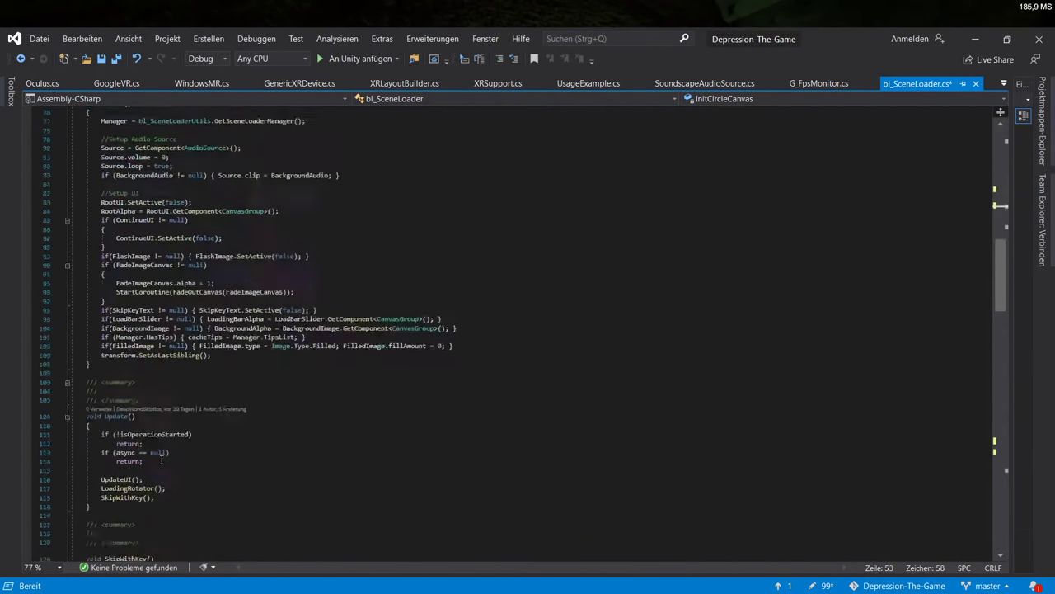
{"action": "scroll", "coordinate": [166, 470], "scroll_direction": "down", "scroll_amount": 8}
{"action": "scroll", "coordinate": [166, 470], "scroll_direction": "down", "scroll_amount": 20}
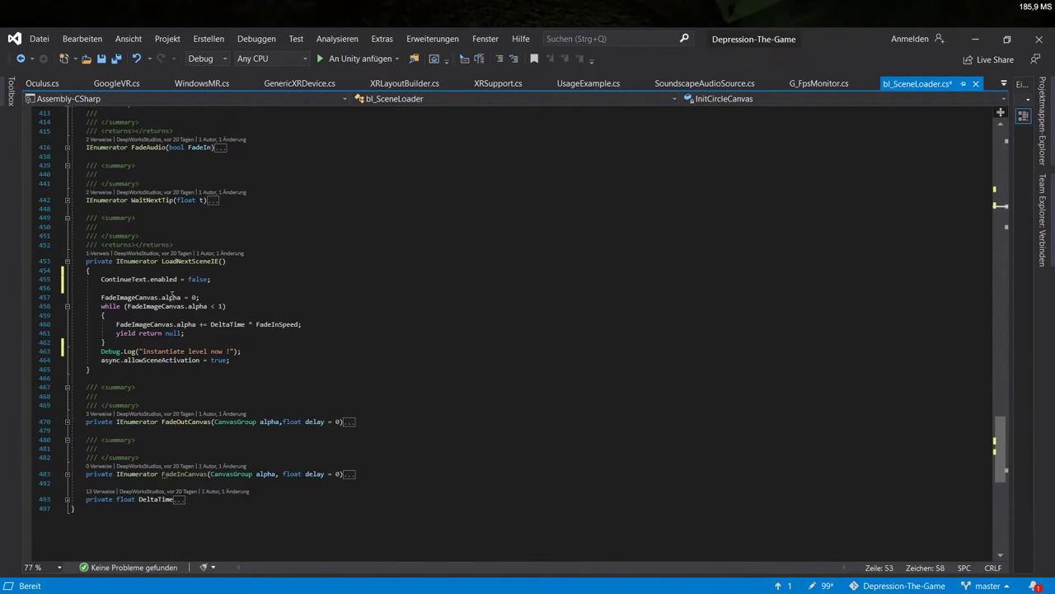
Add InitCircleCanvas.alpha = 0; below the FadeImageCanvas alpha reset
{"action": "left_click", "coordinate": [215, 294]}
{"action": "key", "text": "Return"}
{"action": "type", "text": "InitCircleCanvas"}
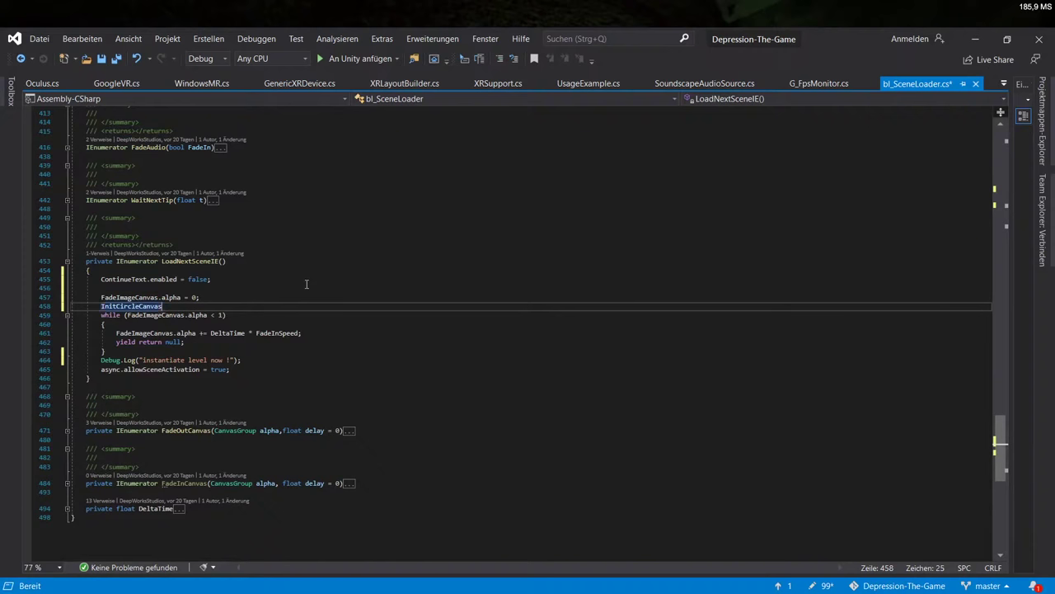
{"action": "type", "text": ".alpha"}
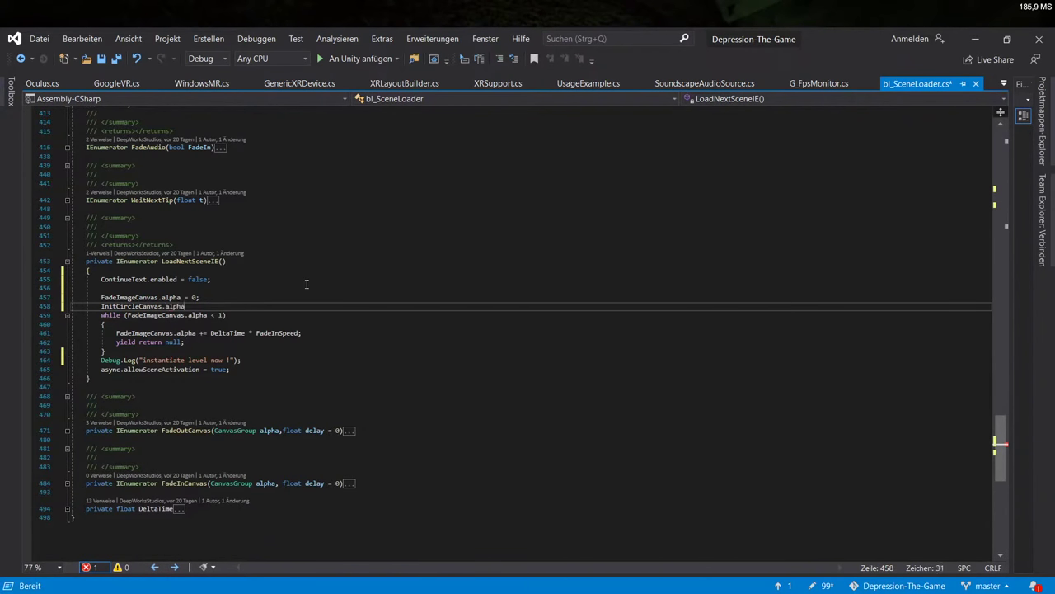
{"action": "type", "text": " = 0;"}
{"action": "left_click", "coordinate": [222, 314]}
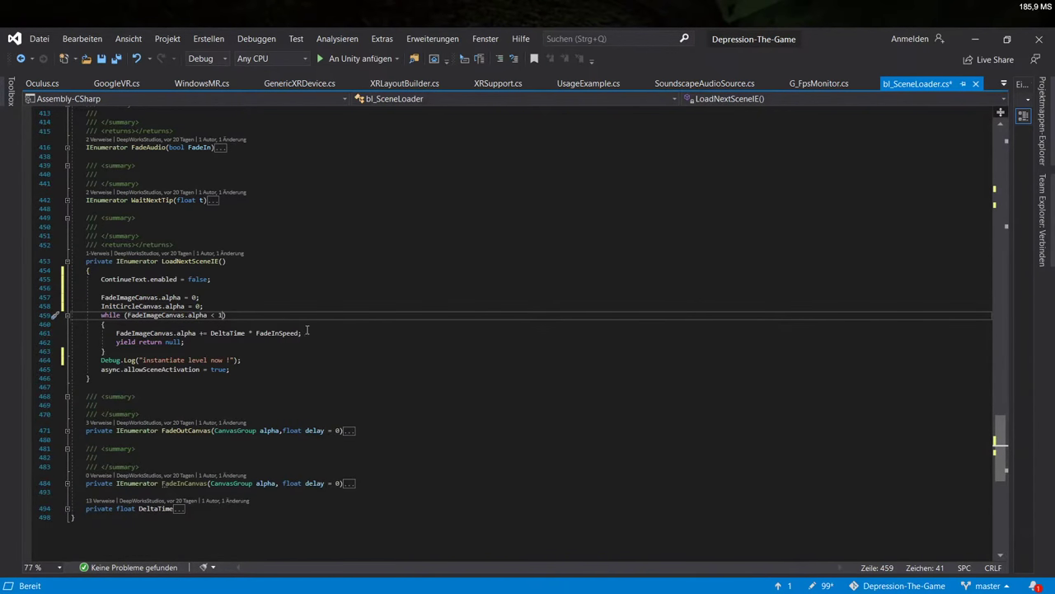
Duplicate the FadeImageCanvas fade-in line 461 inside the loop, retargeting the copy to InitCircleCanvas
{"action": "left_click_drag", "start_coordinate": [303, 333], "coordinate": [116, 333]}
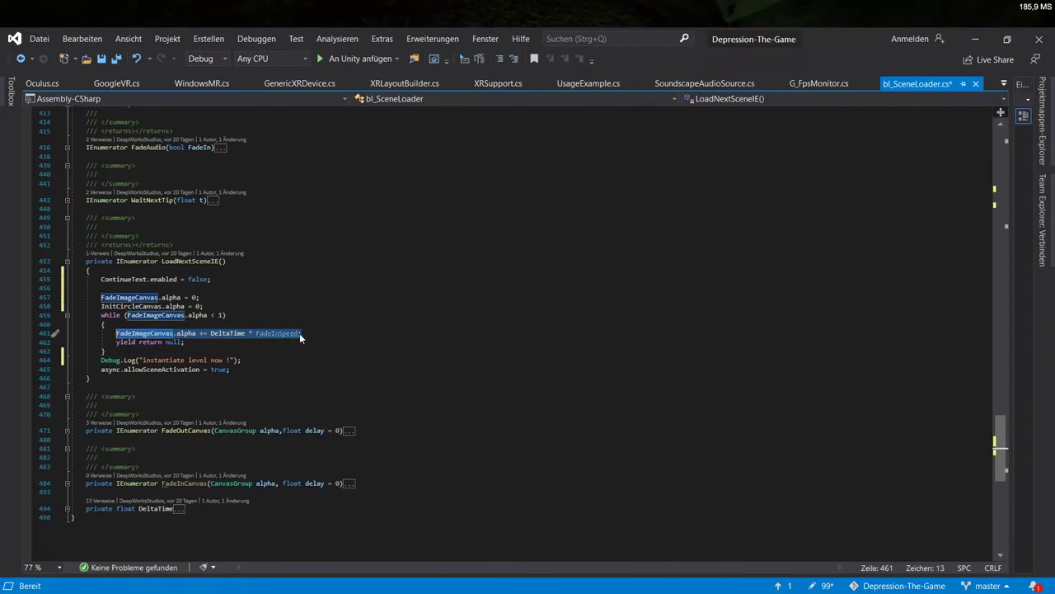
{"action": "left_click", "coordinate": [321, 333]}
{"action": "key", "text": "Return"}
{"action": "key", "text": "ctrl+v"}
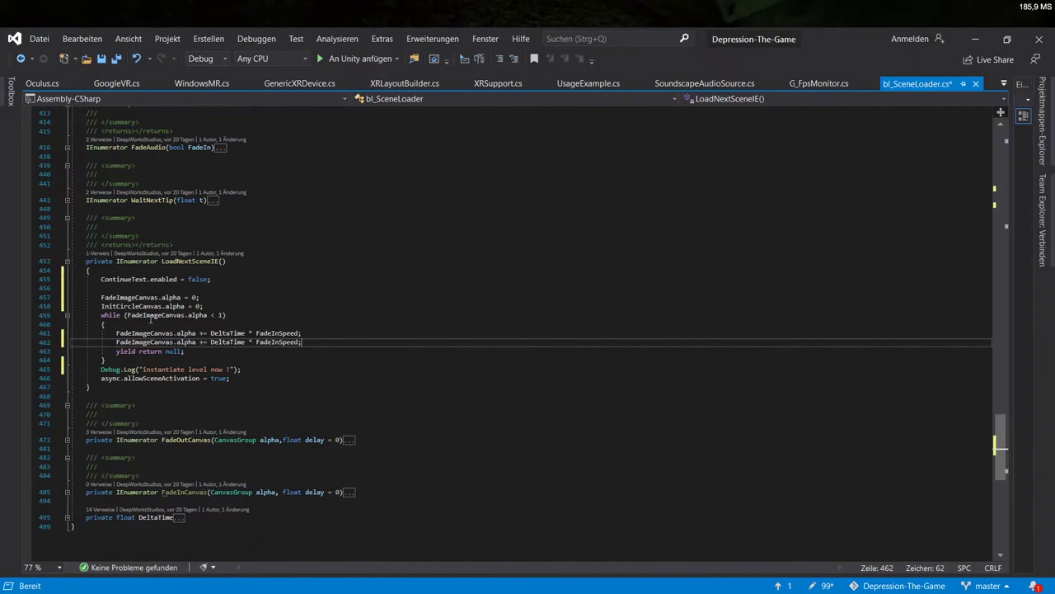
{"action": "double_click", "coordinate": [145, 306]}
{"action": "key", "text": "ctrl+c"}
{"action": "double_click", "coordinate": [142, 342]}
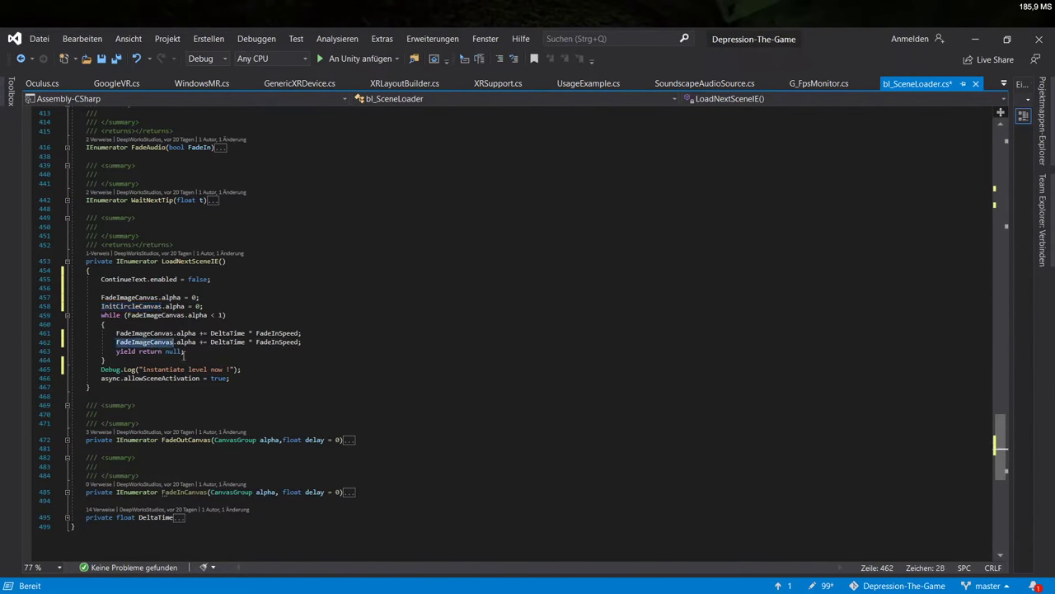
{"action": "key", "text": "ctrl+v"}
{"action": "left_click", "coordinate": [276, 371]}
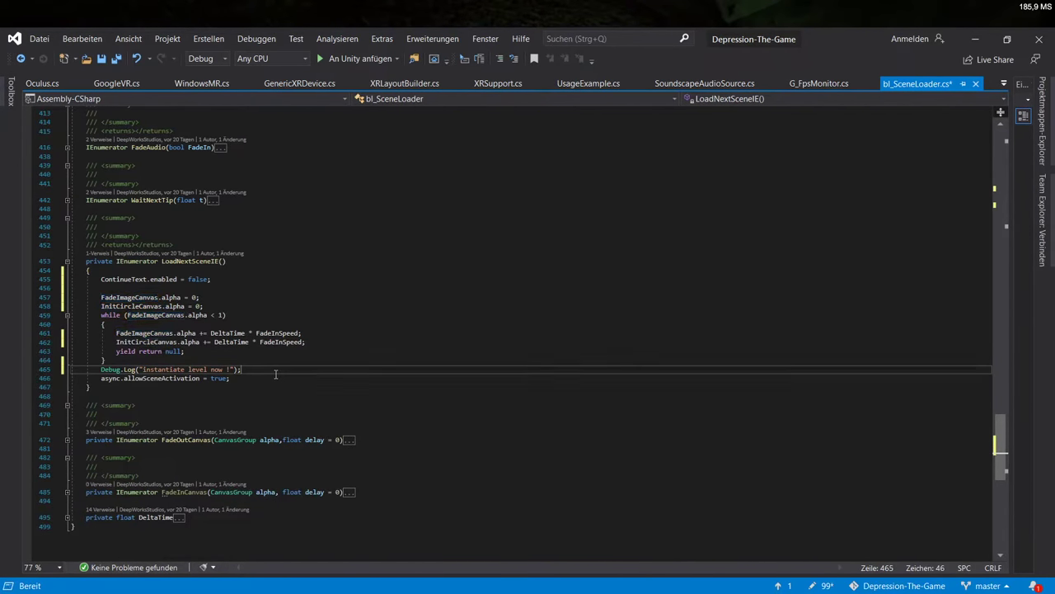
{"action": "left_click", "coordinate": [342, 342]}
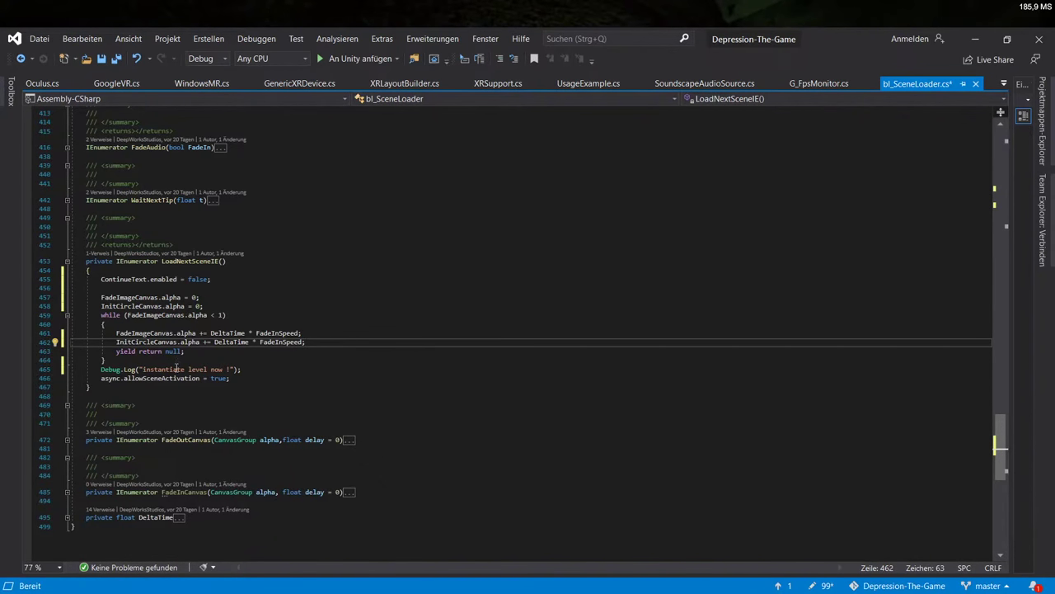
Insert a blank line after the fade loop and save bl_SceneLoader.cs
{"action": "left_click", "coordinate": [174, 360]}
{"action": "key", "text": "Return"}
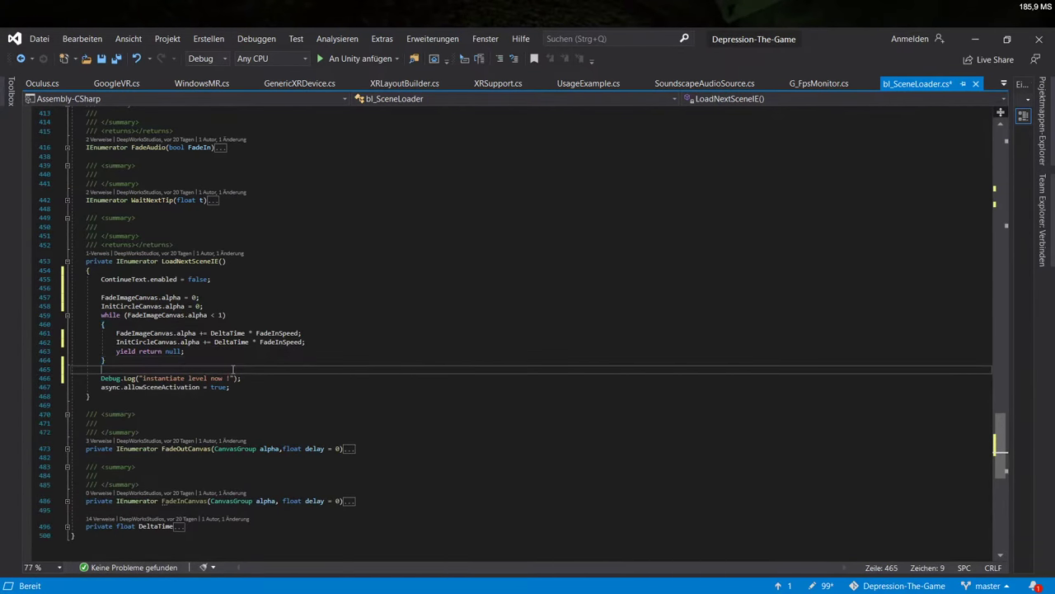
{"action": "left_click", "coordinate": [101, 59]}
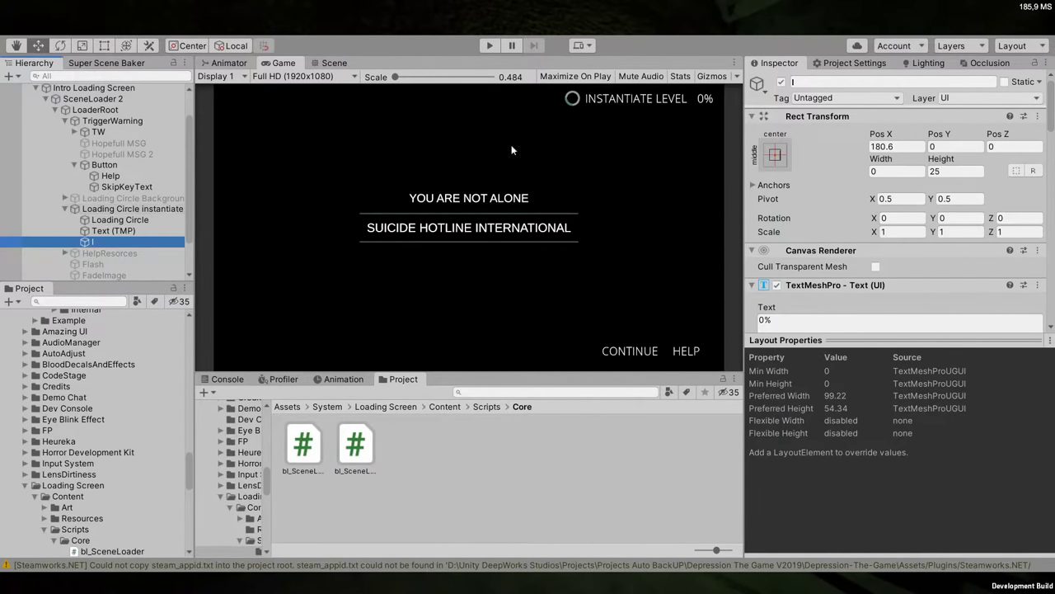
Deactivate the 'I' 0% percentage text under Loading Circle instantiate level
{"action": "left_click", "coordinate": [278, 196]}
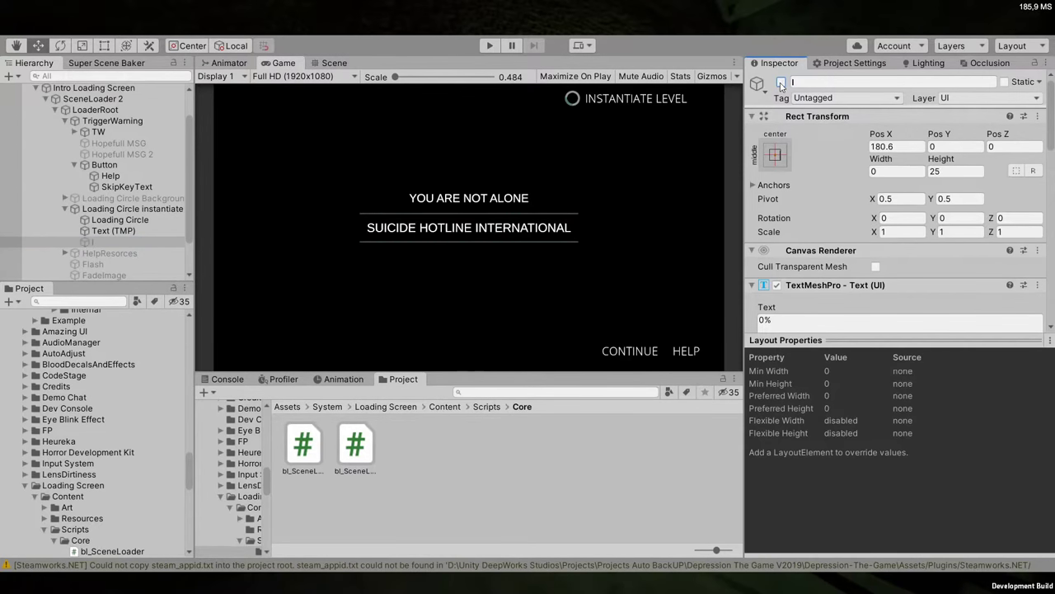
{"action": "left_click", "coordinate": [132, 209]}
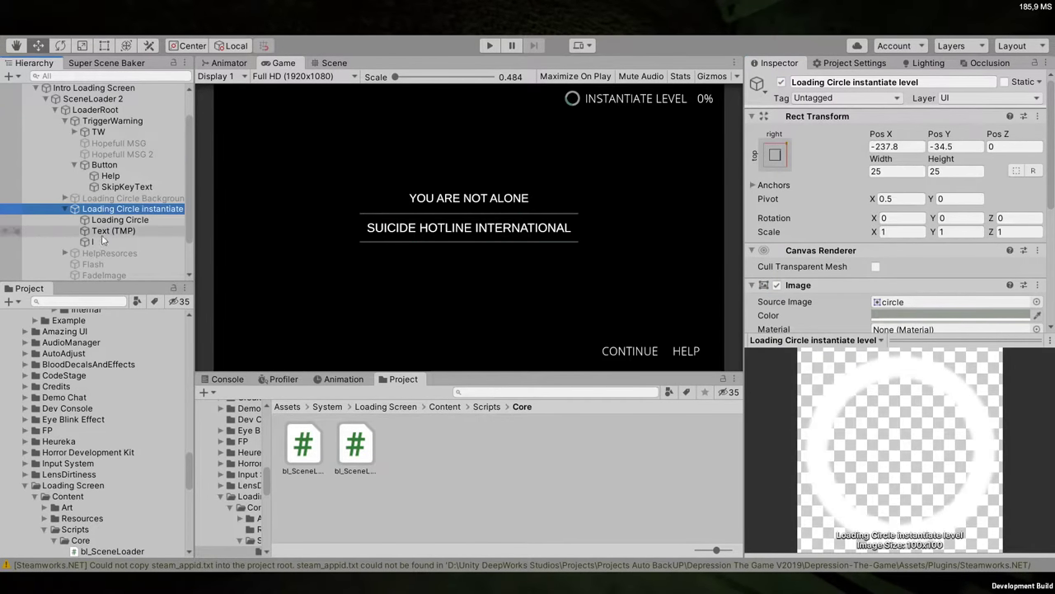
{"action": "left_click", "coordinate": [54, 244]}
{"action": "left_click", "coordinate": [781, 81]}
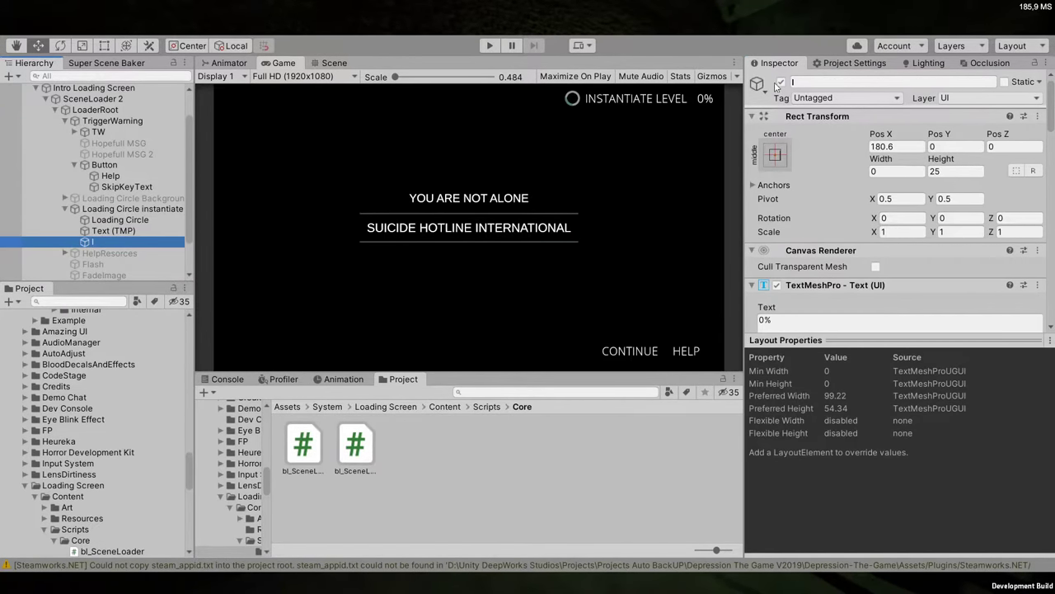
Align the instantiate-level circle to Loading Circle Background at Pos X -208.53, keeping the background disabled
{"action": "left_click", "coordinate": [58, 198]}
{"action": "left_click", "coordinate": [781, 82]}
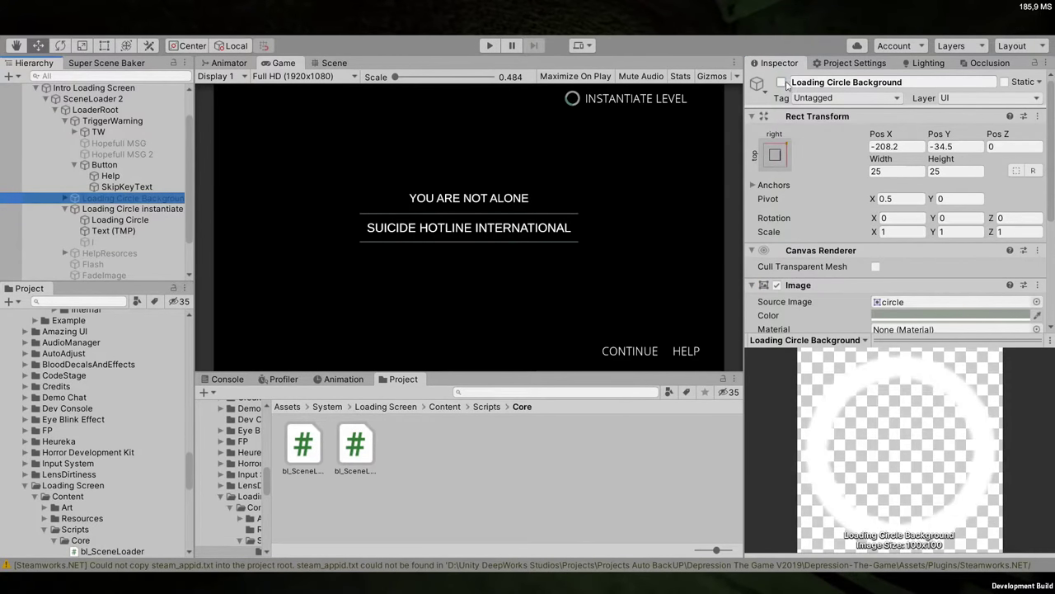
{"action": "left_click", "coordinate": [124, 208]}
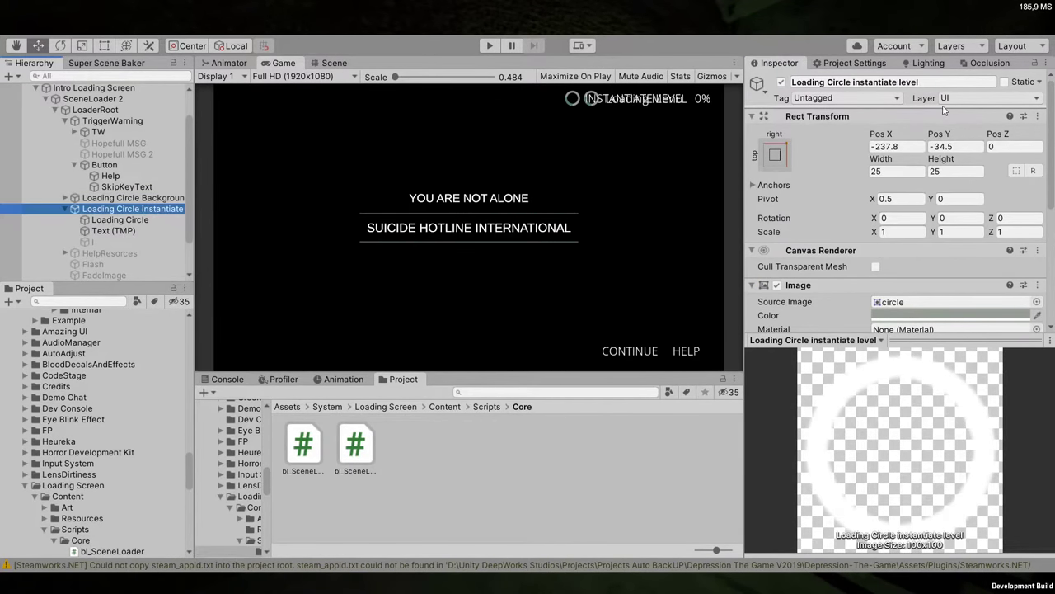
{"action": "left_click_drag", "start_coordinate": [892, 142], "coordinate": [519, 130]}
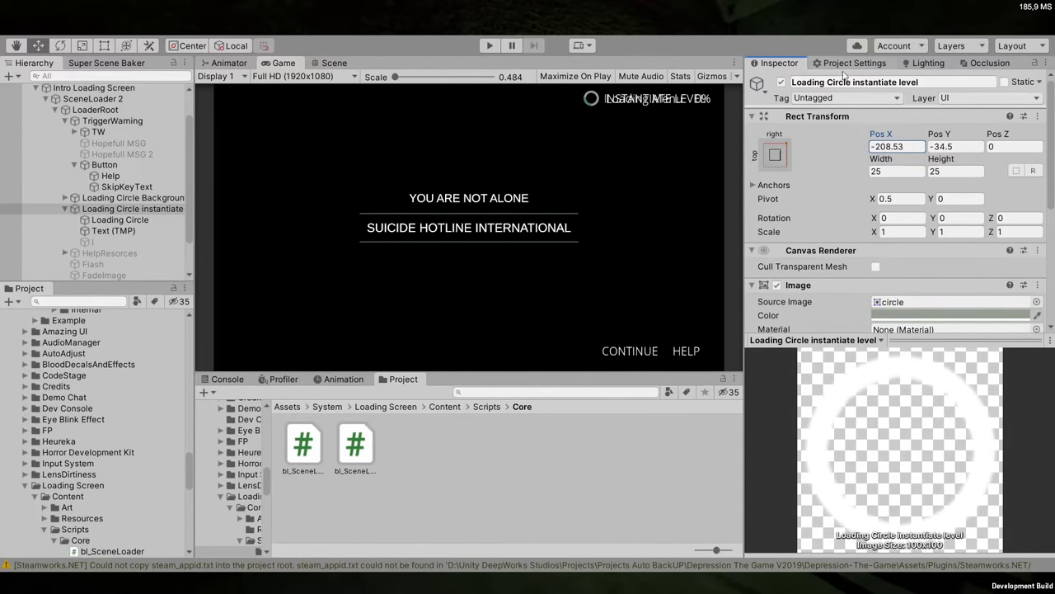
{"action": "left_click", "coordinate": [106, 200]}
{"action": "left_click", "coordinate": [781, 82]}
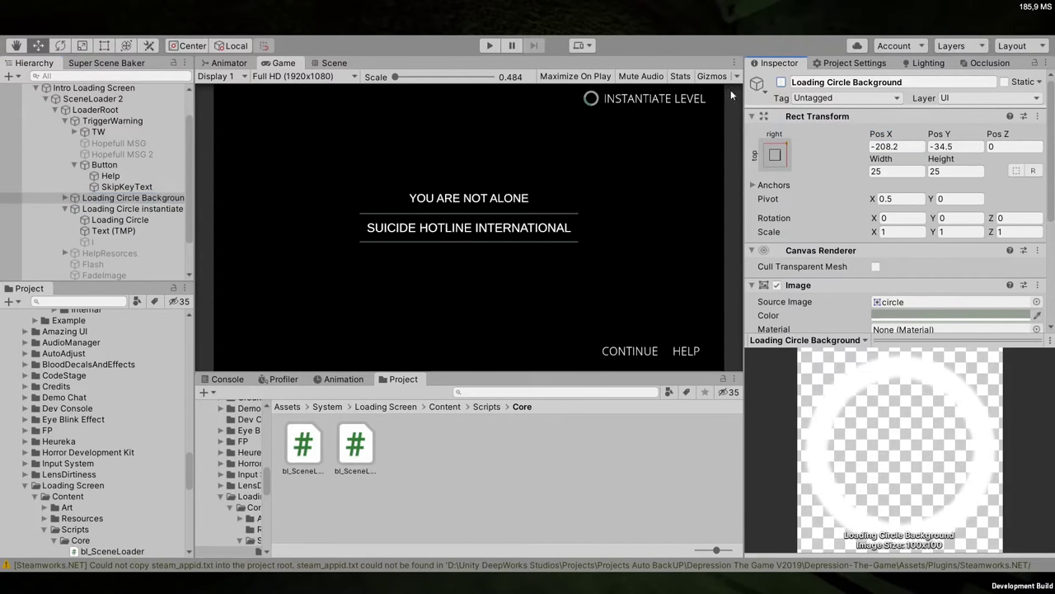
Select SceneLoader 2 to reveal its new, still empty Init Circle Canvas reference
{"action": "left_click", "coordinate": [68, 210]}
{"action": "left_click", "coordinate": [66, 209]}
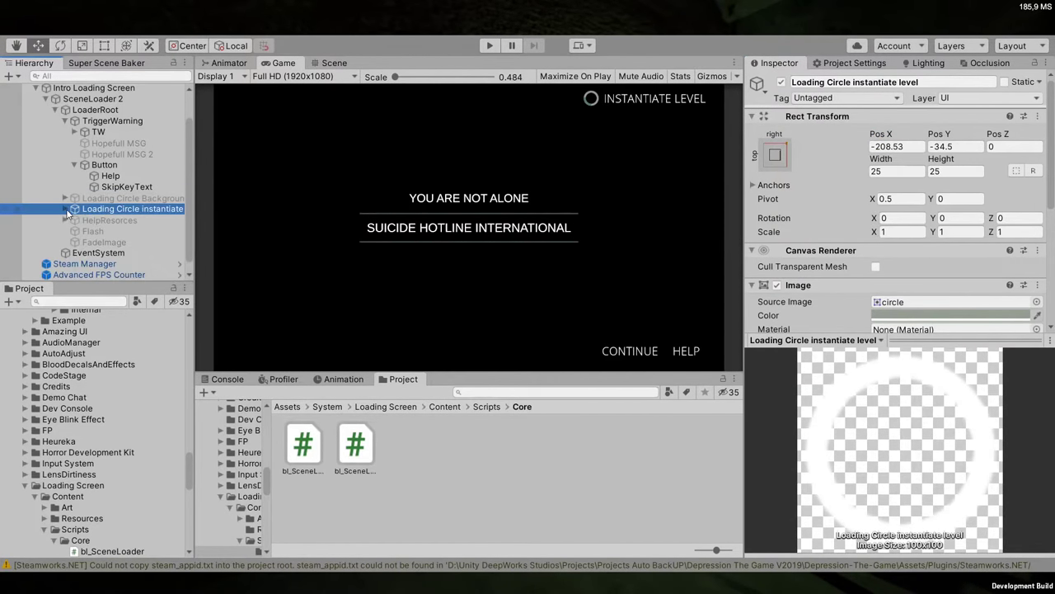
{"action": "left_click", "coordinate": [66, 210]}
{"action": "left_click", "coordinate": [118, 219]}
{"action": "scroll", "coordinate": [969, 201], "scroll_direction": "down", "scroll_amount": 5}
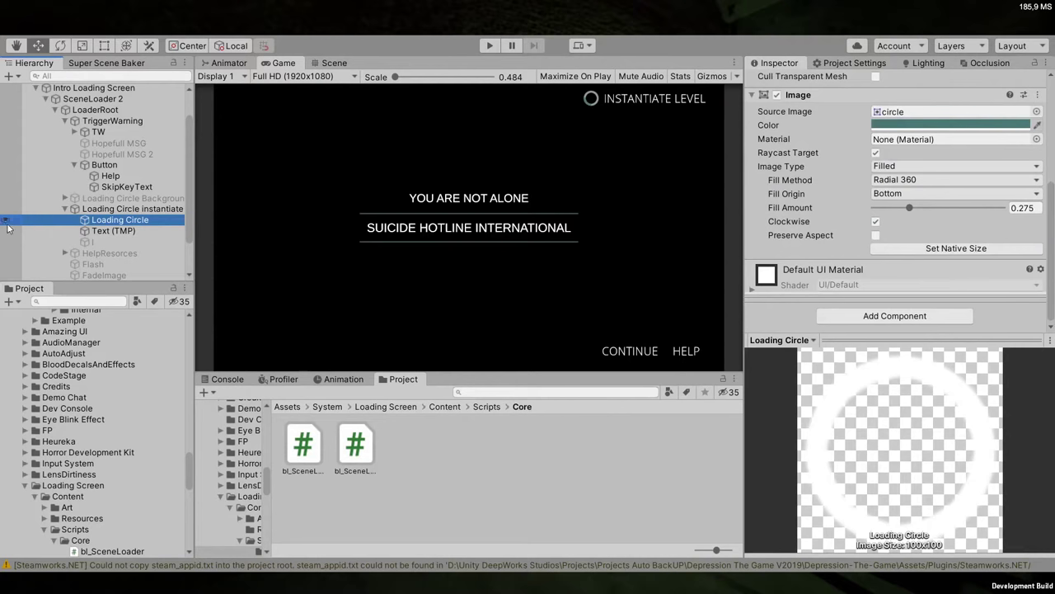
{"action": "left_click", "coordinate": [65, 198]}
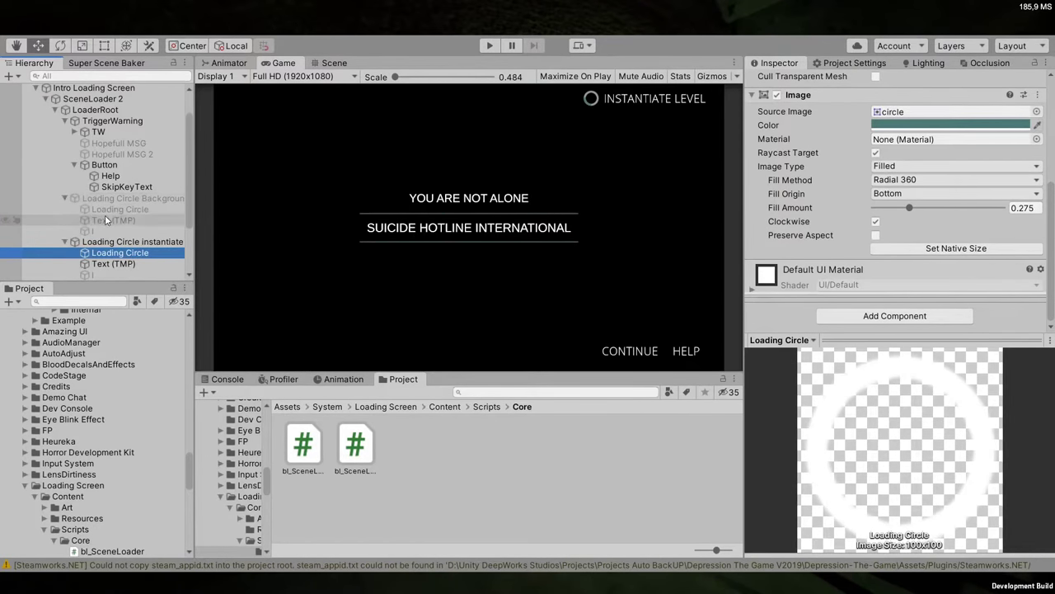
{"action": "left_click", "coordinate": [93, 98]}
{"action": "scroll", "coordinate": [965, 307], "scroll_direction": "down", "scroll_amount": 10}
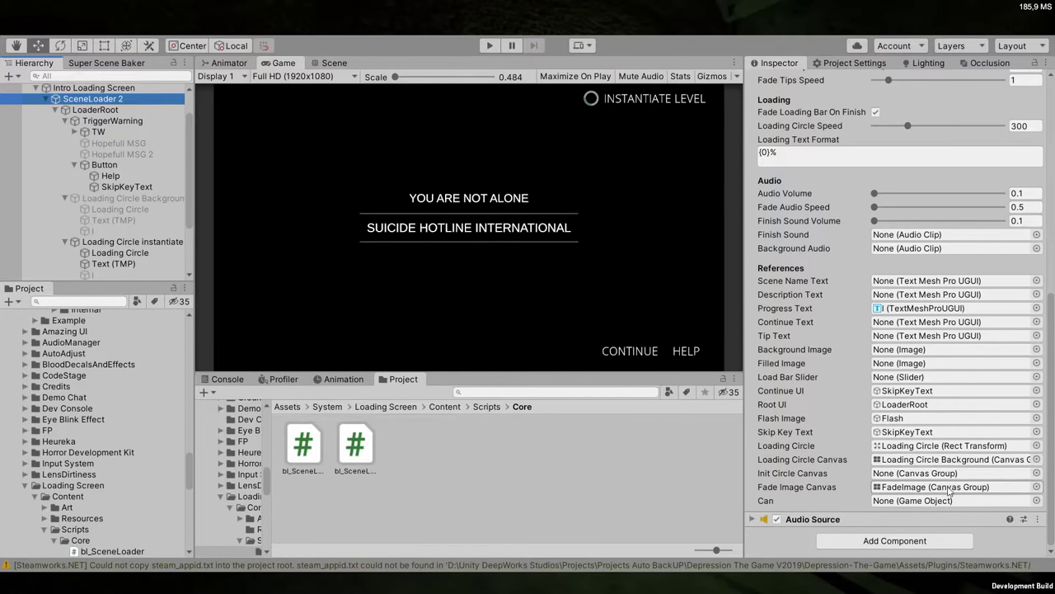
{"action": "left_click", "coordinate": [943, 446]}
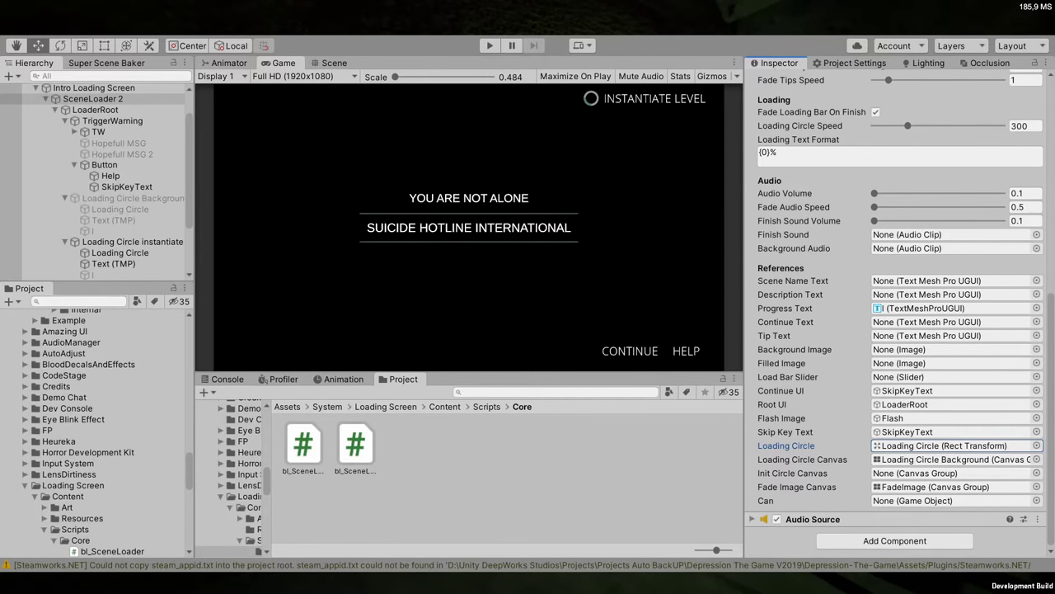
On line 193 of LoadingRotator, append '|| LoadingCircle2 == null' to the if condition
{"action": "key", "text": "alt+Tab"}
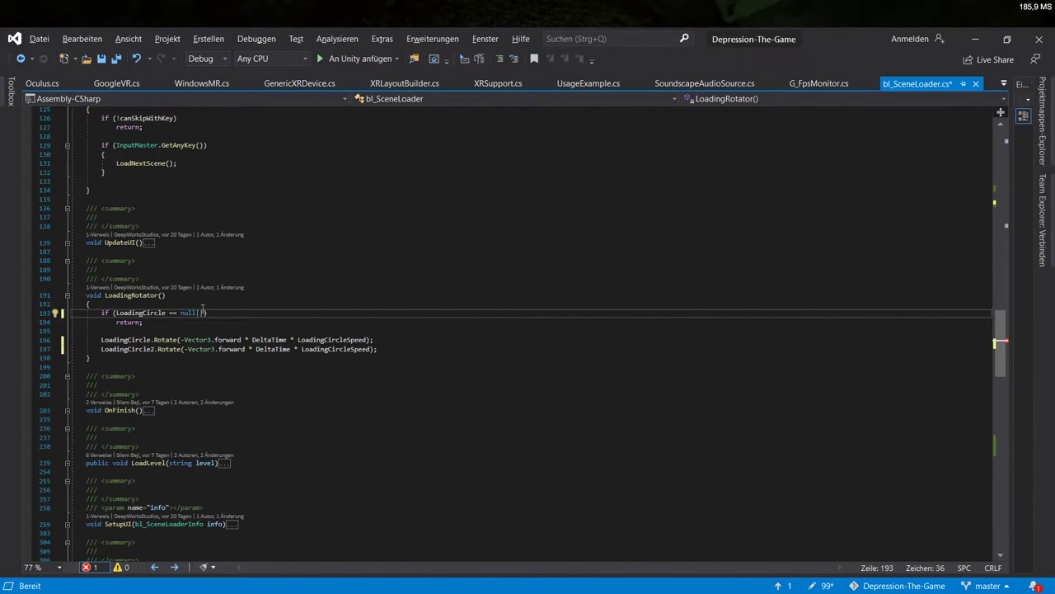
{"action": "left_click_drag", "start_coordinate": [196, 312], "coordinate": [115, 313]}
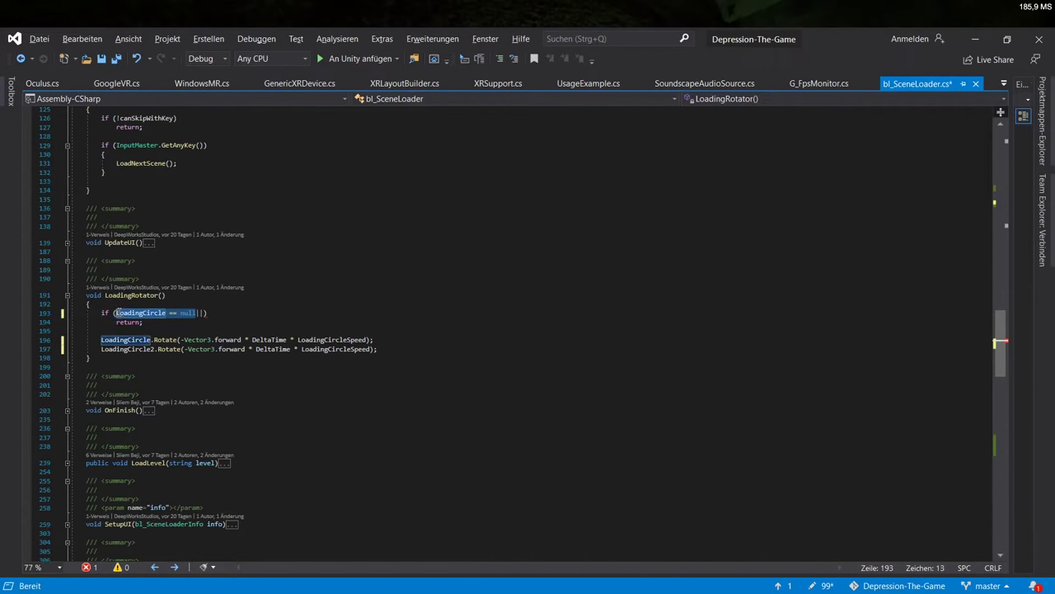
{"action": "key", "text": "ctrl+c"}
{"action": "left_click", "coordinate": [205, 312]}
{"action": "key", "text": "ctrl+v"}
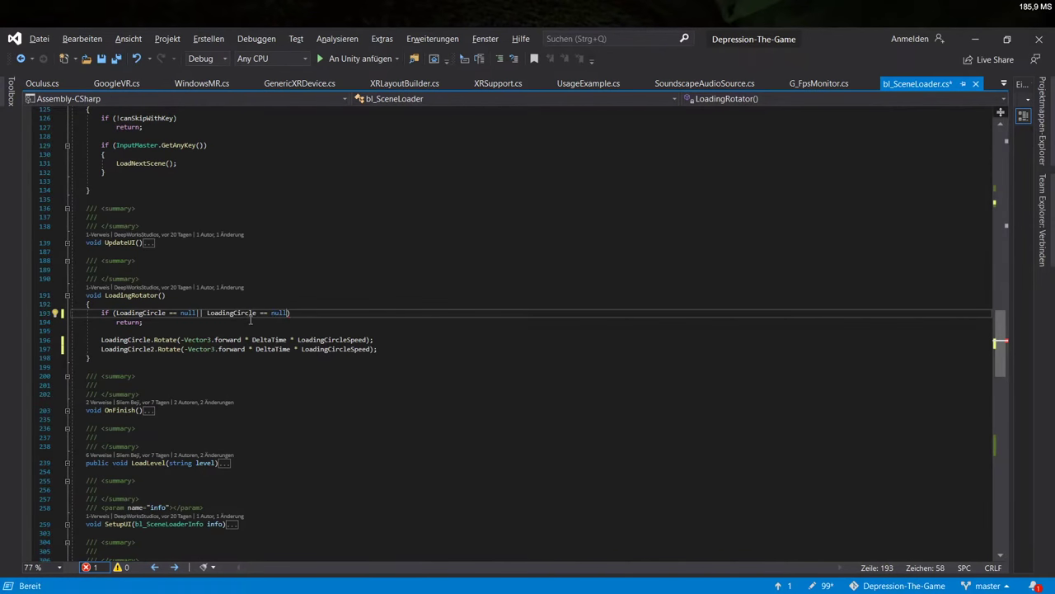
{"action": "type", "text": "2"}
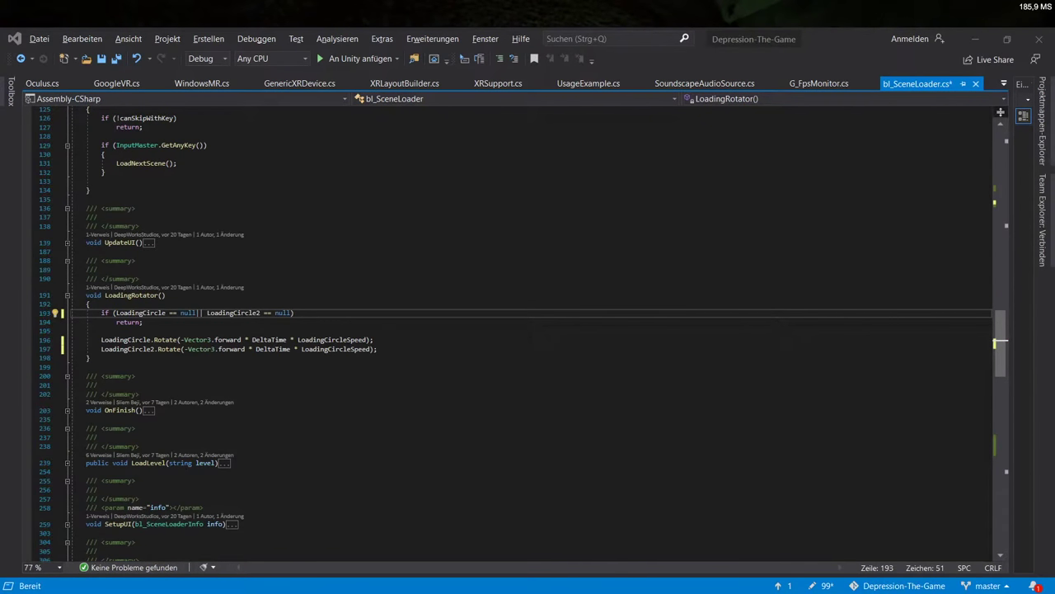
Save bl_SceneLoader.cs and scroll back up through the script
{"action": "key", "text": "ctrl+s"}
{"action": "scroll", "coordinate": [161, 374], "scroll_direction": "down", "scroll_amount": 6}
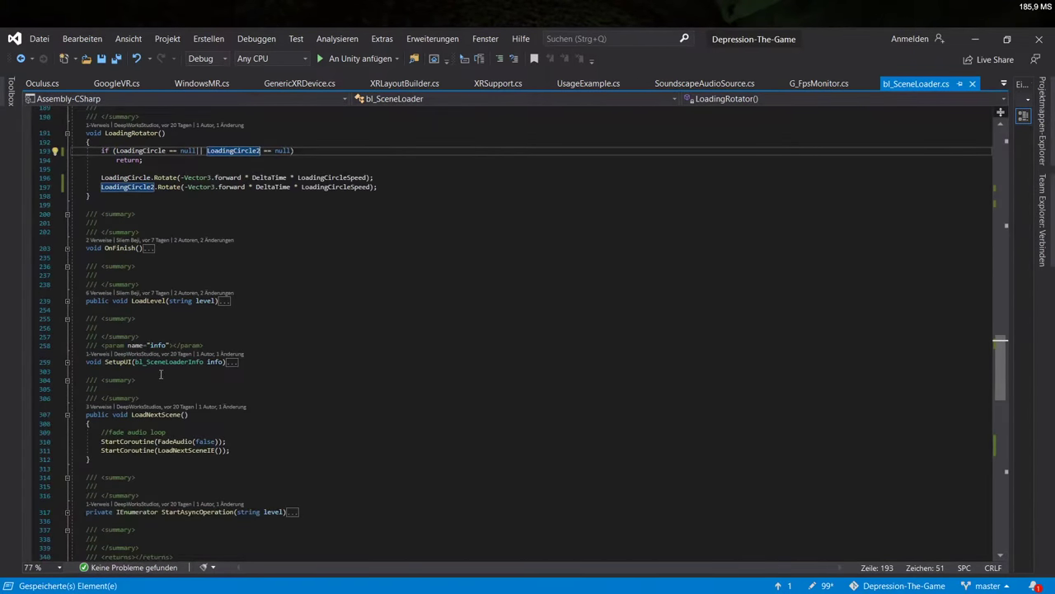
{"action": "scroll", "coordinate": [160, 375], "scroll_direction": "up", "scroll_amount": 5}
{"action": "scroll", "coordinate": [212, 307], "scroll_direction": "up", "scroll_amount": 7}
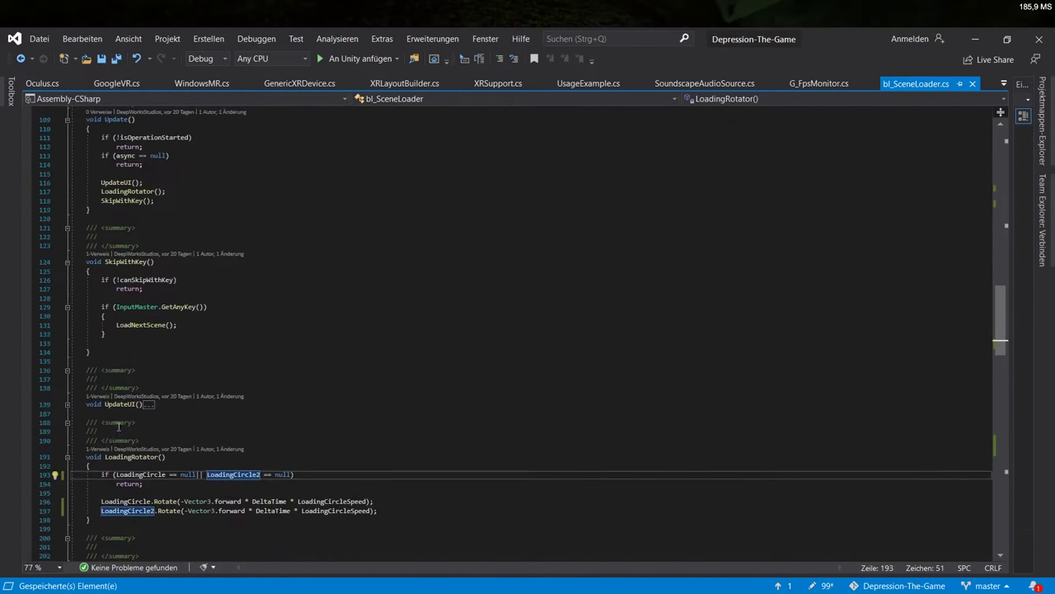
{"action": "scroll", "coordinate": [179, 319], "scroll_direction": "up", "scroll_amount": 3}
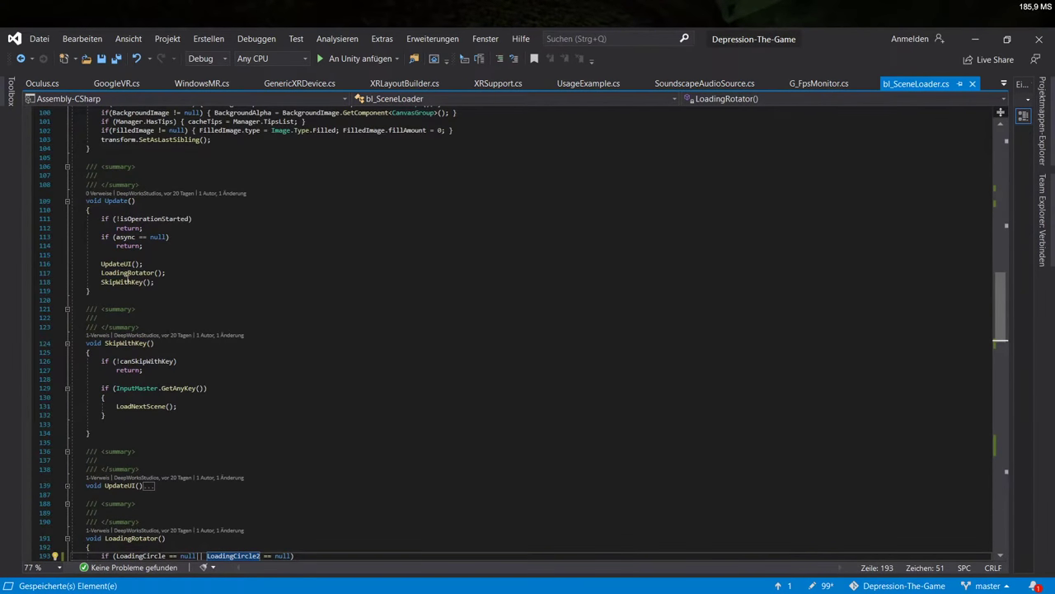
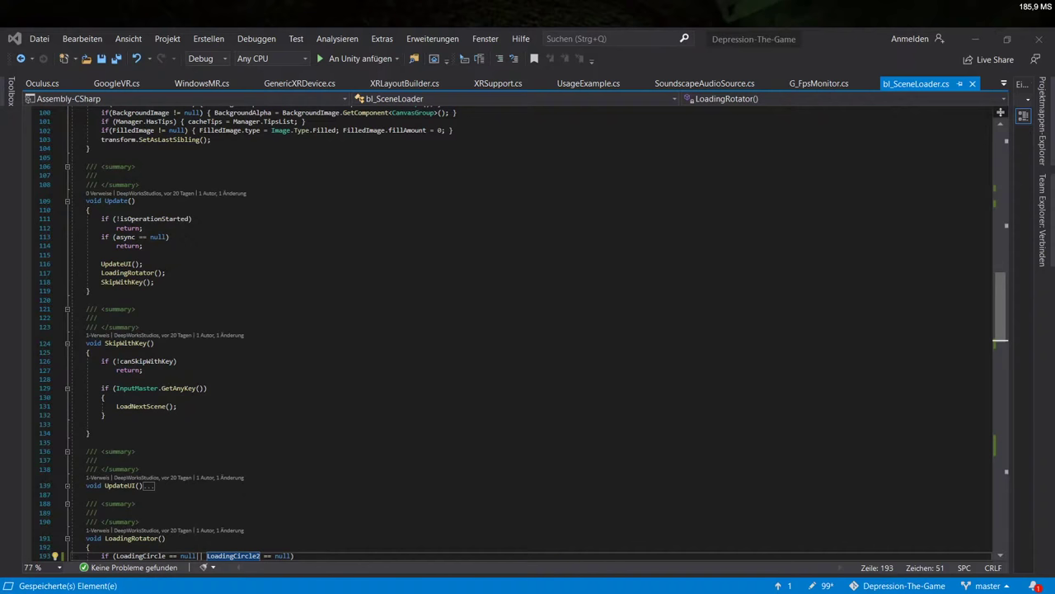
Switch from bl_SceneLoader.cs in Visual Studio back to the Unity Editor
{"action": "key", "text": "alt+Tab"}
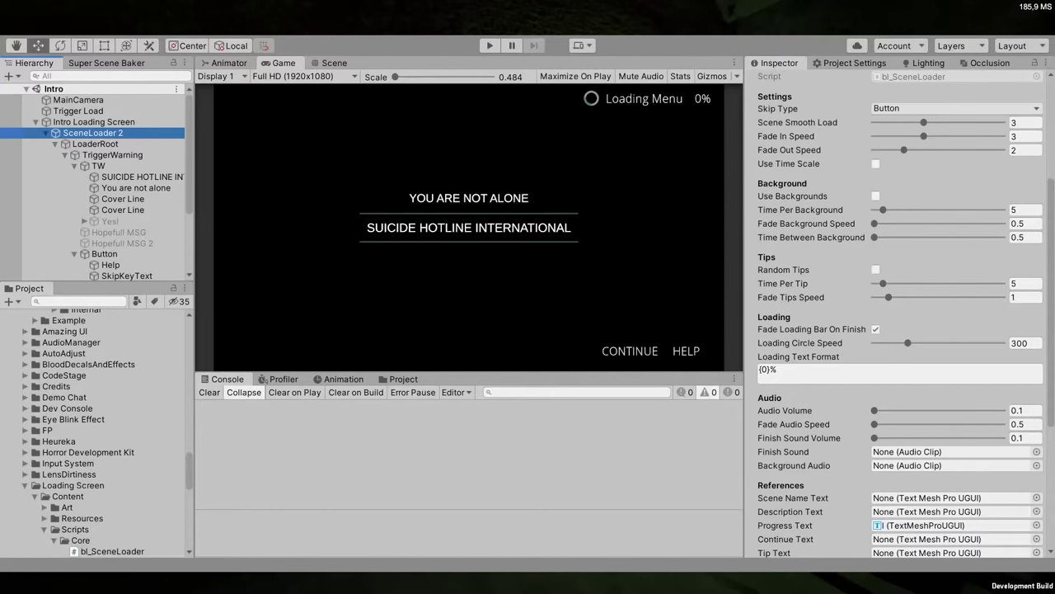
Assign SkipKeyText as SceneLoader 2's Continue Text reference
{"action": "left_click", "coordinate": [985, 370]}
{"action": "scroll", "coordinate": [985, 373], "scroll_direction": "down", "scroll_amount": 5}
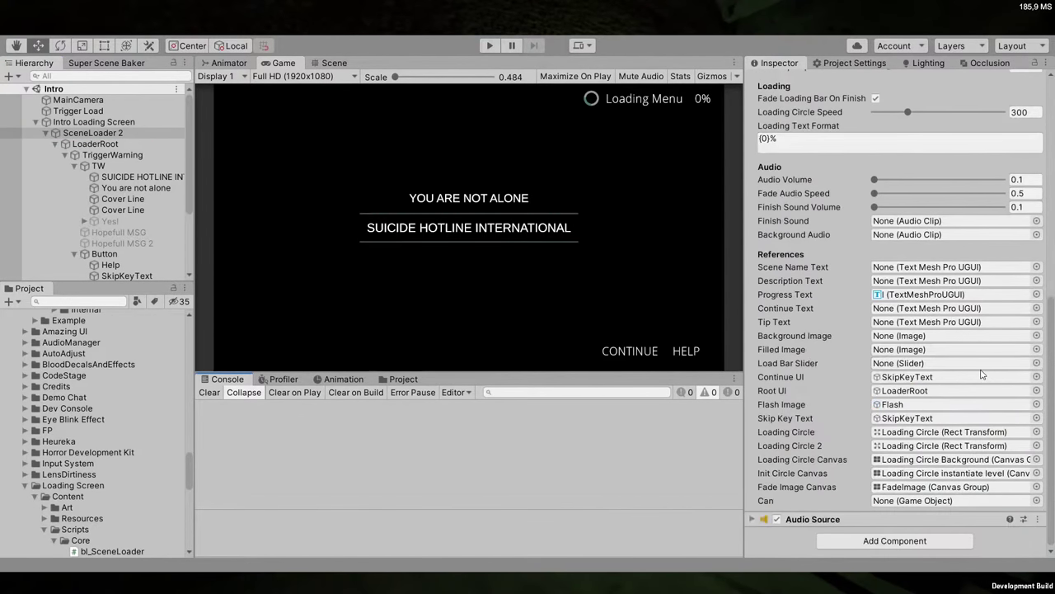
{"action": "left_click", "coordinate": [899, 300]}
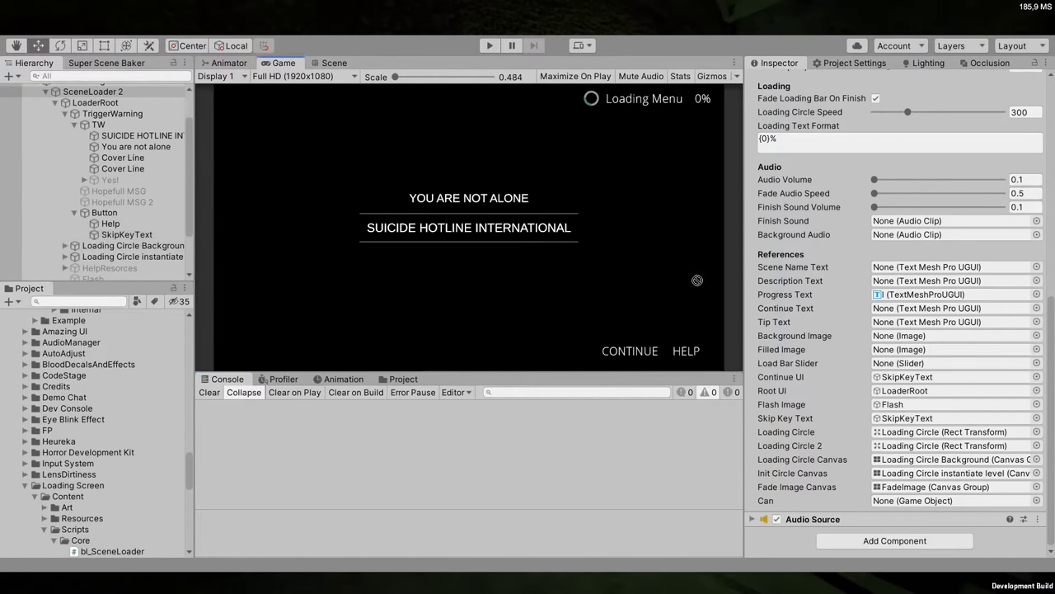
{"action": "left_click_drag", "start_coordinate": [697, 280], "coordinate": [924, 308]}
{"action": "left_click", "coordinate": [940, 309]}
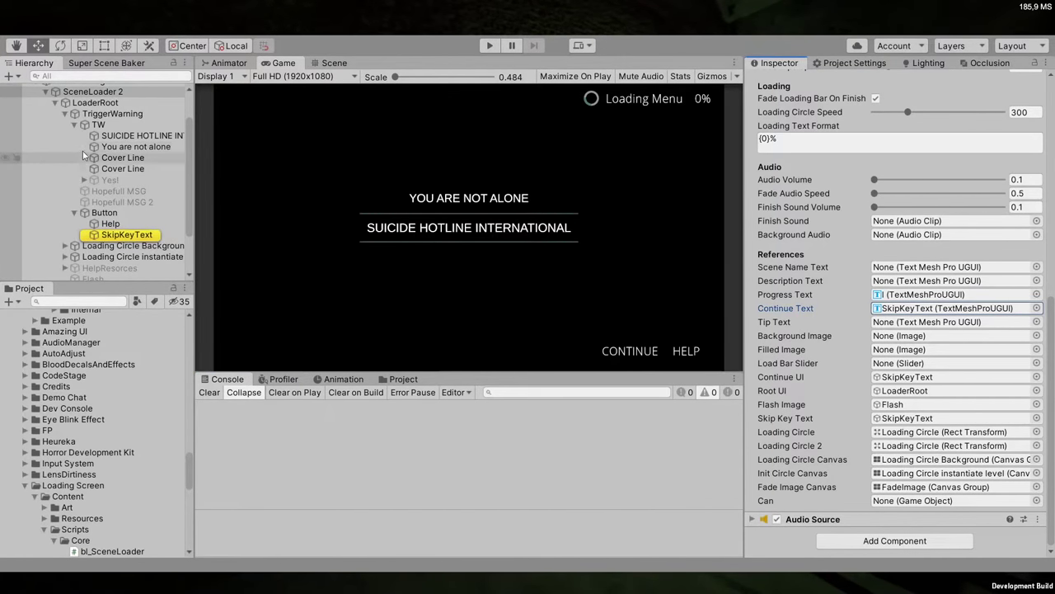
Collapse SceneLoader 2 in the Hierarchy, save the Intro scene and enter Play mode
{"action": "scroll", "coordinate": [83, 155], "scroll_direction": "up", "scroll_amount": 3}
{"action": "left_click", "coordinate": [45, 133]}
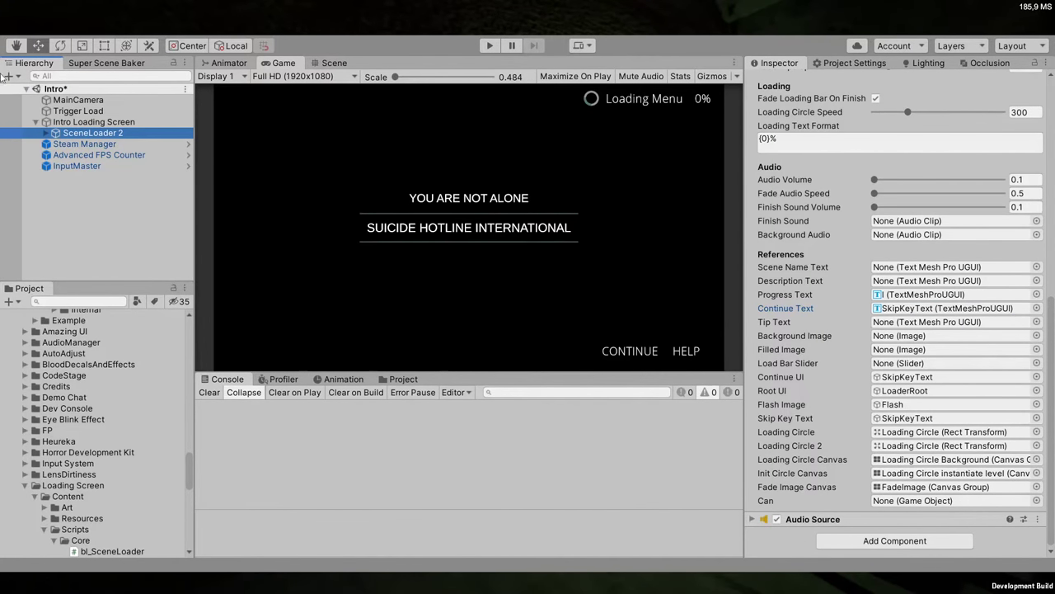
{"action": "key", "text": "ctrl+s"}
{"action": "left_click", "coordinate": [489, 45]}
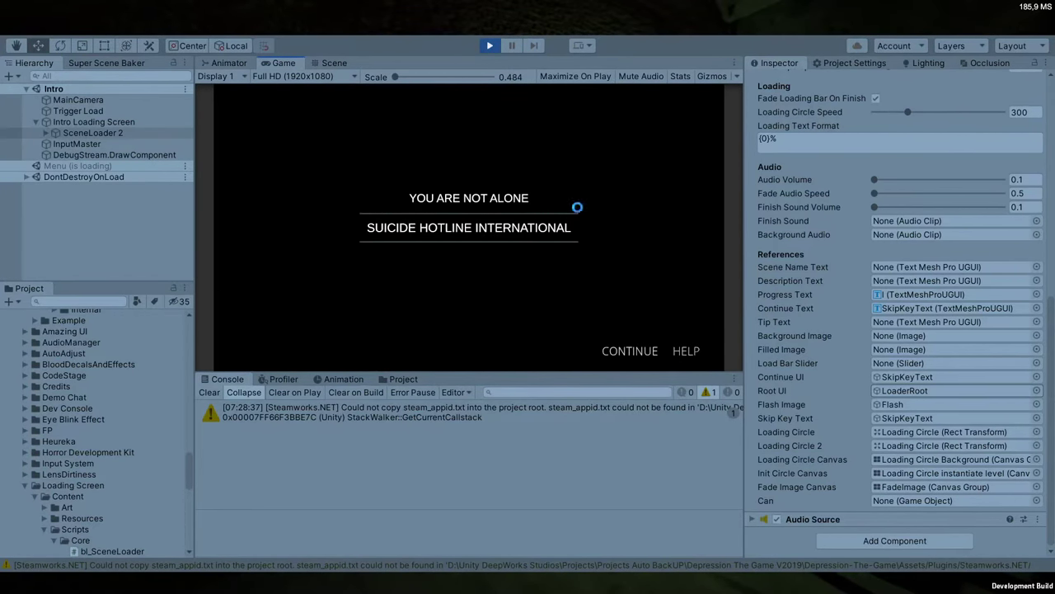
Clear the Console, continue past the intro into the main menu, then stop playing
{"action": "left_click", "coordinate": [202, 392]}
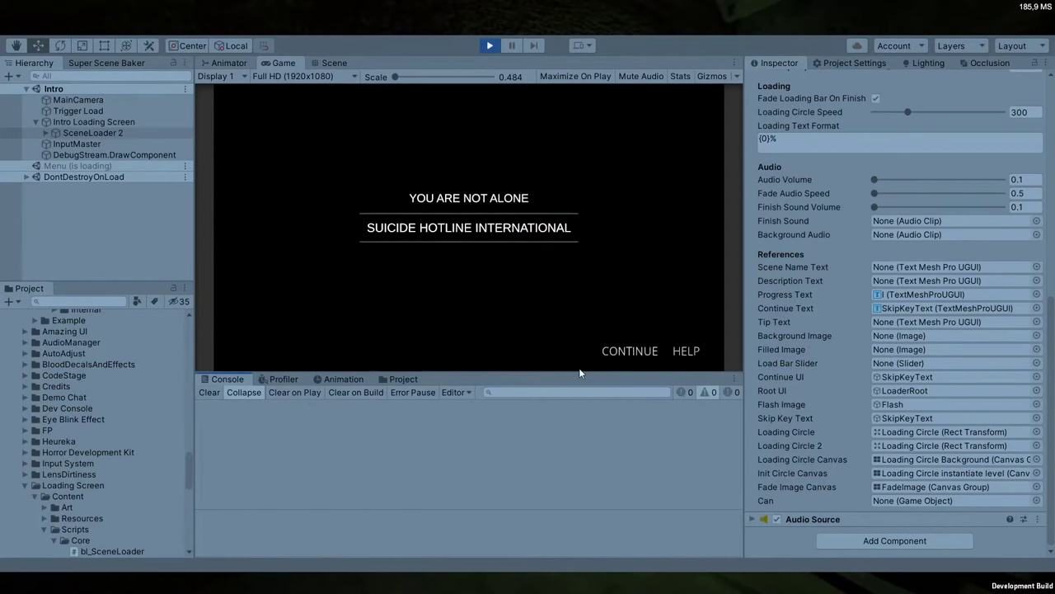
{"action": "left_click", "coordinate": [629, 353]}
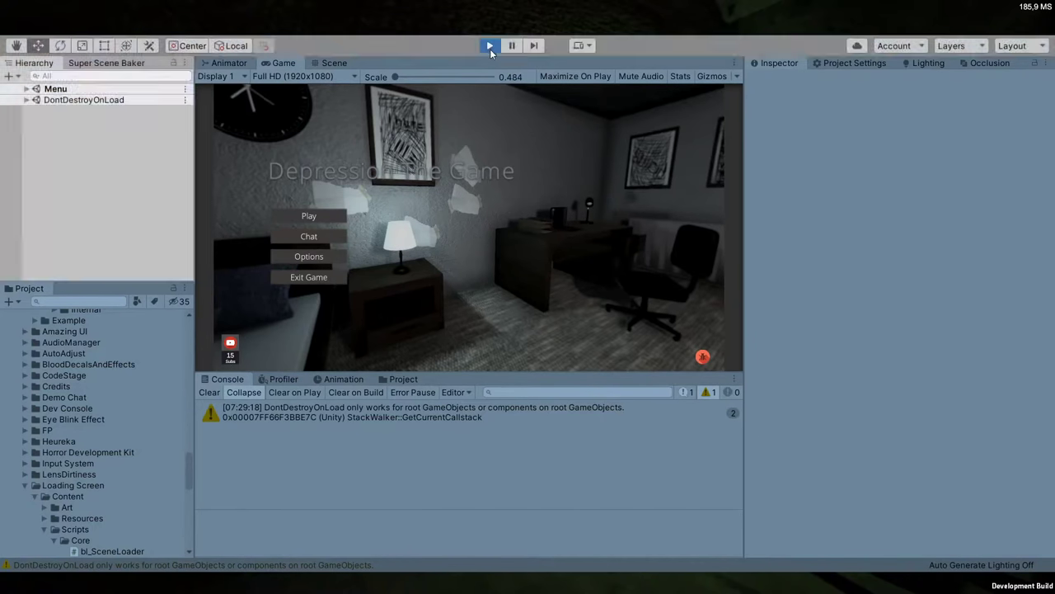
{"action": "key", "text": "ctrl+p"}
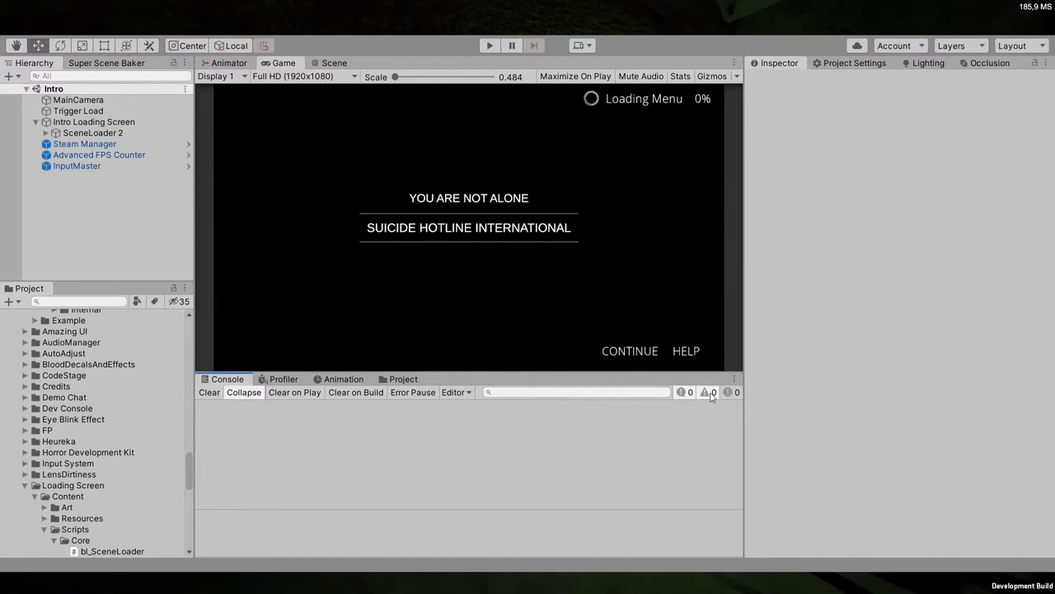
Replay to the menu and inspect the 'instantiate level now !' log's stack trace, then stop
{"action": "left_click", "coordinate": [488, 47]}
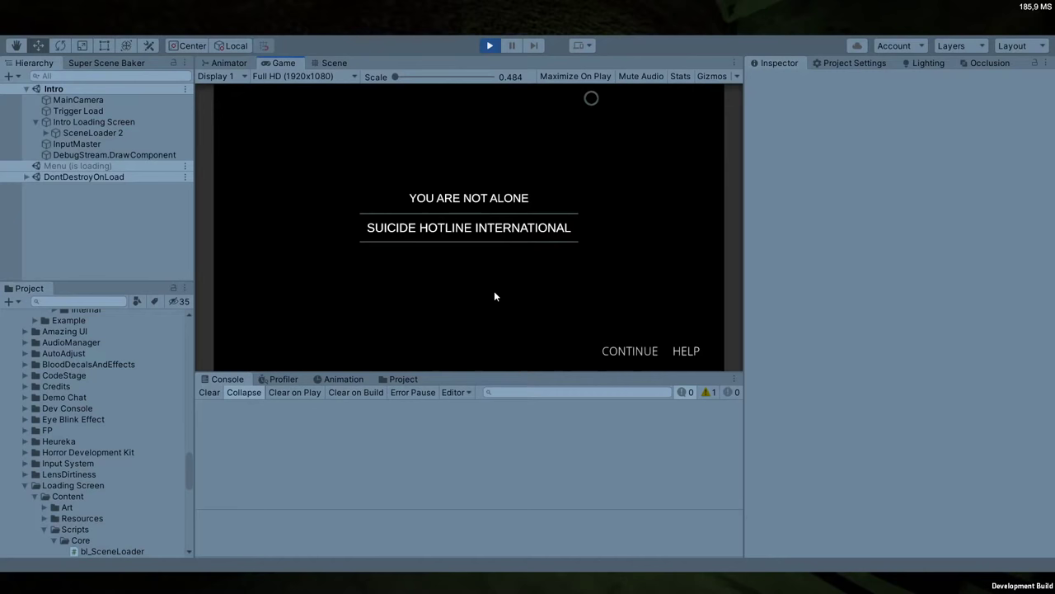
{"action": "left_click", "coordinate": [623, 352]}
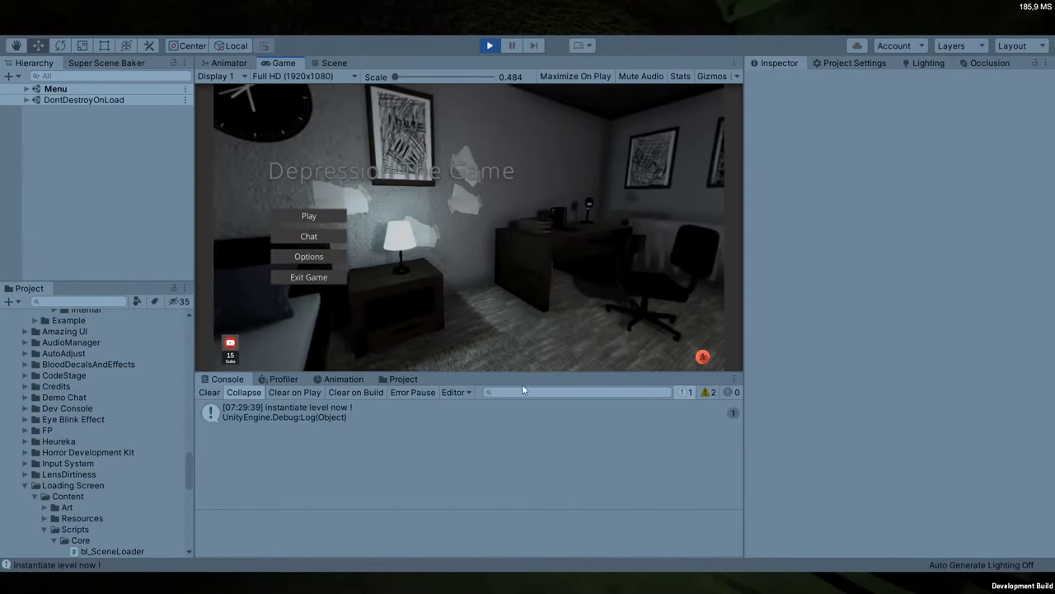
{"action": "left_click", "coordinate": [285, 419]}
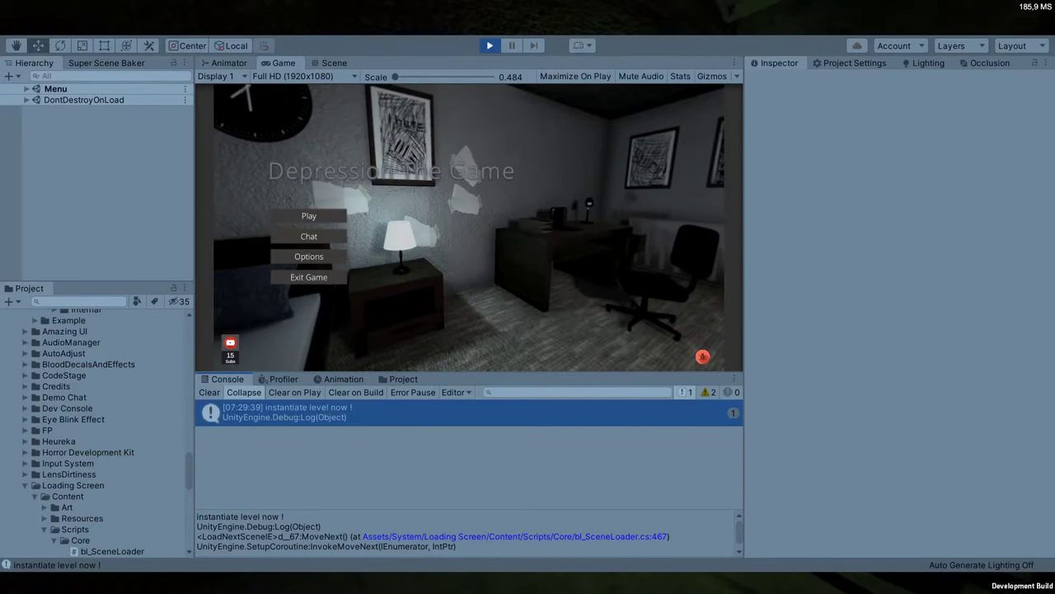
{"action": "left_click", "coordinate": [490, 46]}
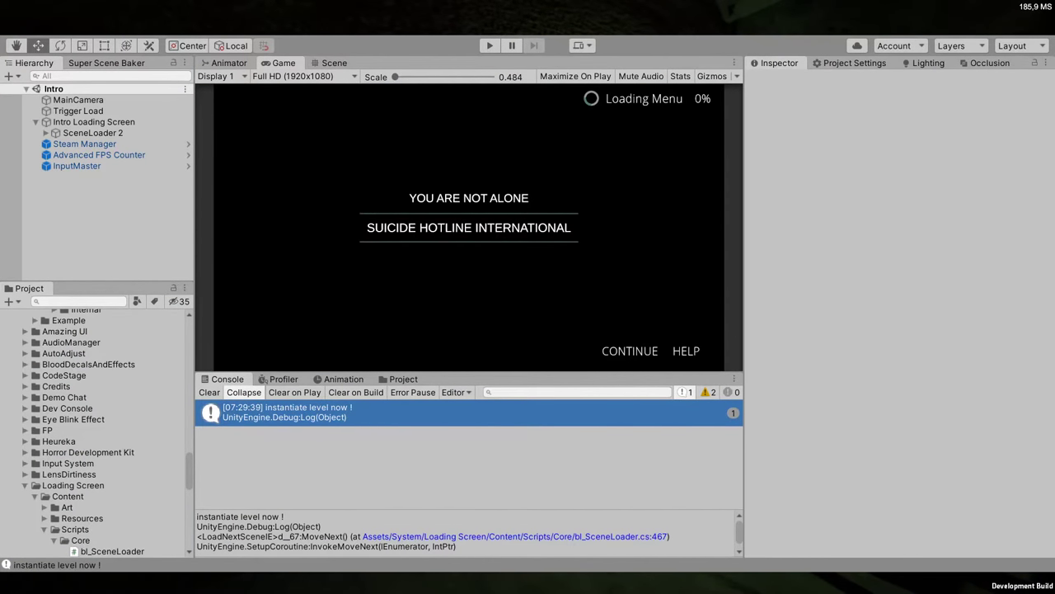
Delete the 'instantiate level now !' Debug.Log on line 467, save, and return to Unity
{"action": "key", "text": "alt+Tab"}
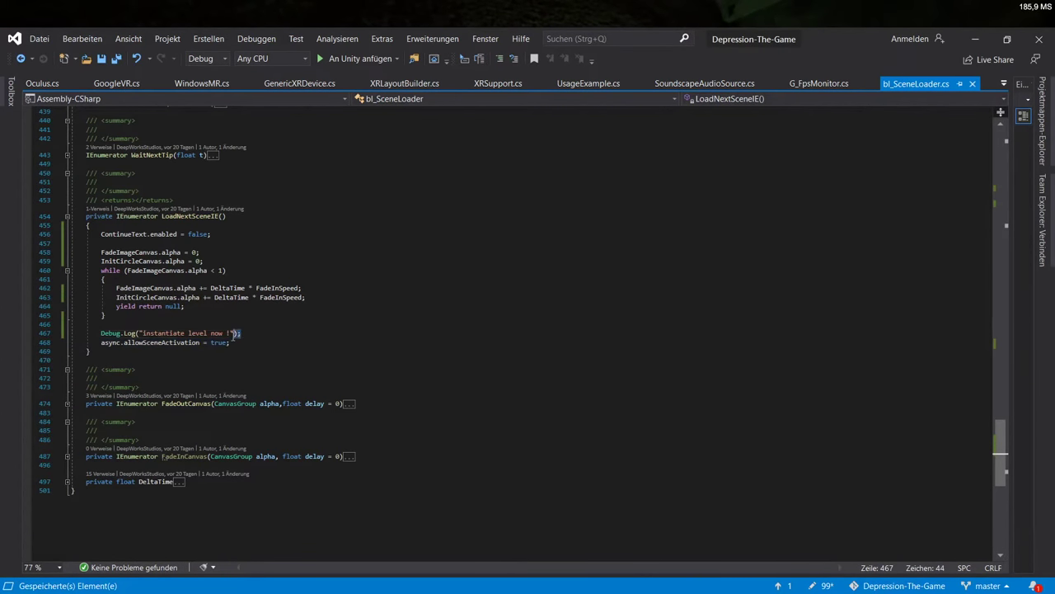
{"action": "left_click_drag", "start_coordinate": [239, 334], "coordinate": [96, 337]}
{"action": "key", "text": "Delete"}
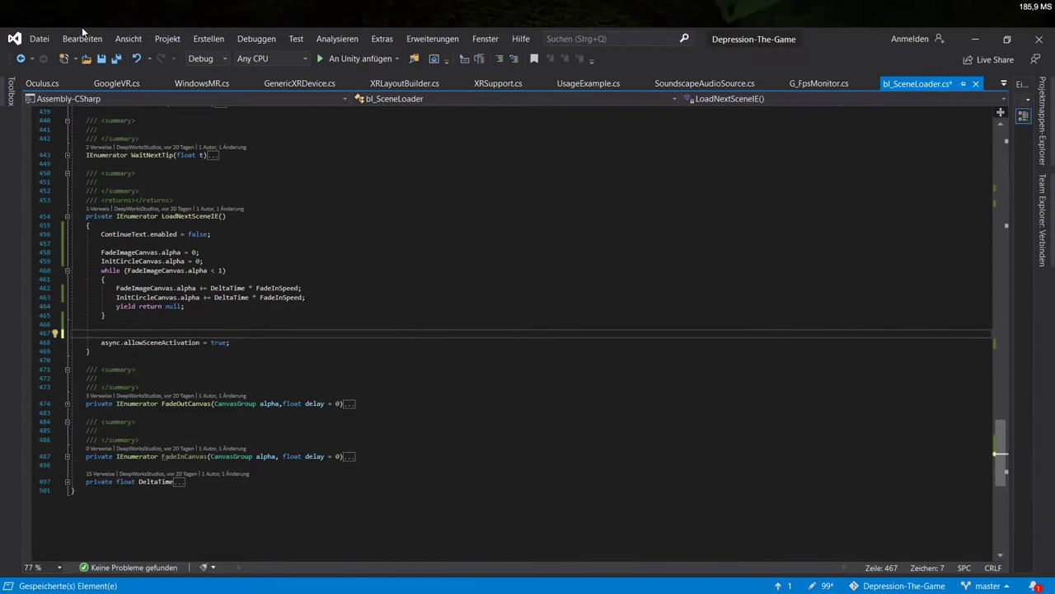
{"action": "left_click", "coordinate": [101, 59]}
{"action": "scroll", "coordinate": [370, 363], "scroll_direction": "up", "scroll_amount": 7}
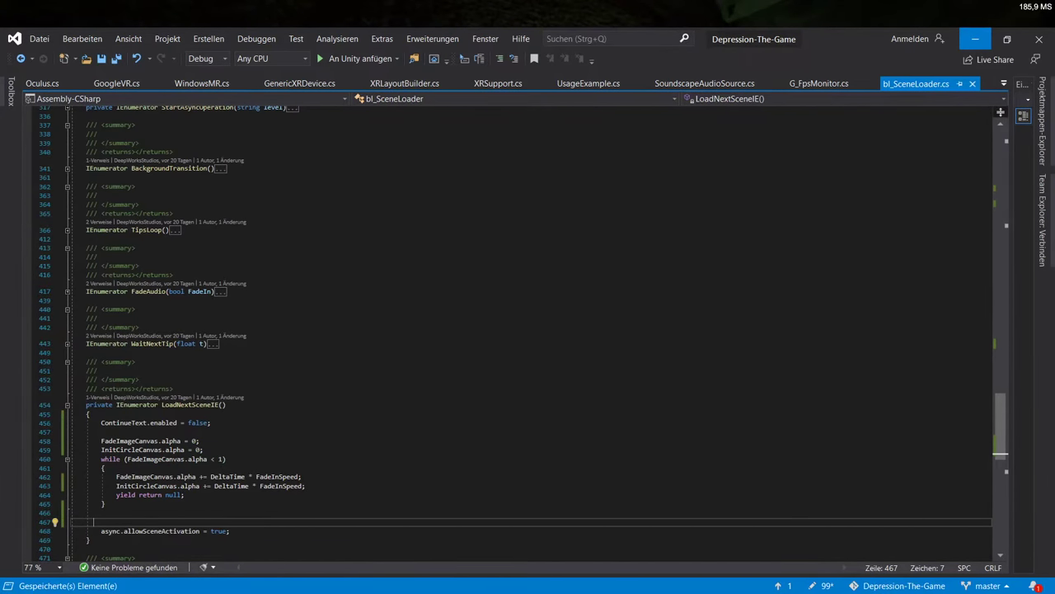
{"action": "key", "text": "alt+Tab"}
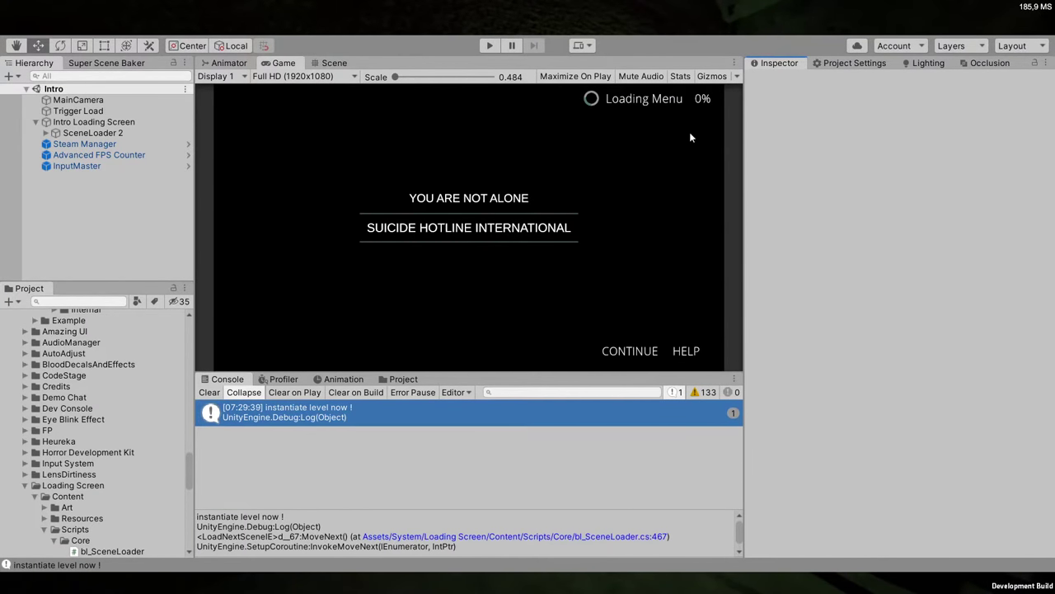
Collapse the Scripts and System folders in the Project window and clear the Console
{"action": "scroll", "coordinate": [12, 452], "scroll_direction": "down", "scroll_amount": 15}
{"action": "scroll", "coordinate": [13, 453], "scroll_direction": "up", "scroll_amount": 5}
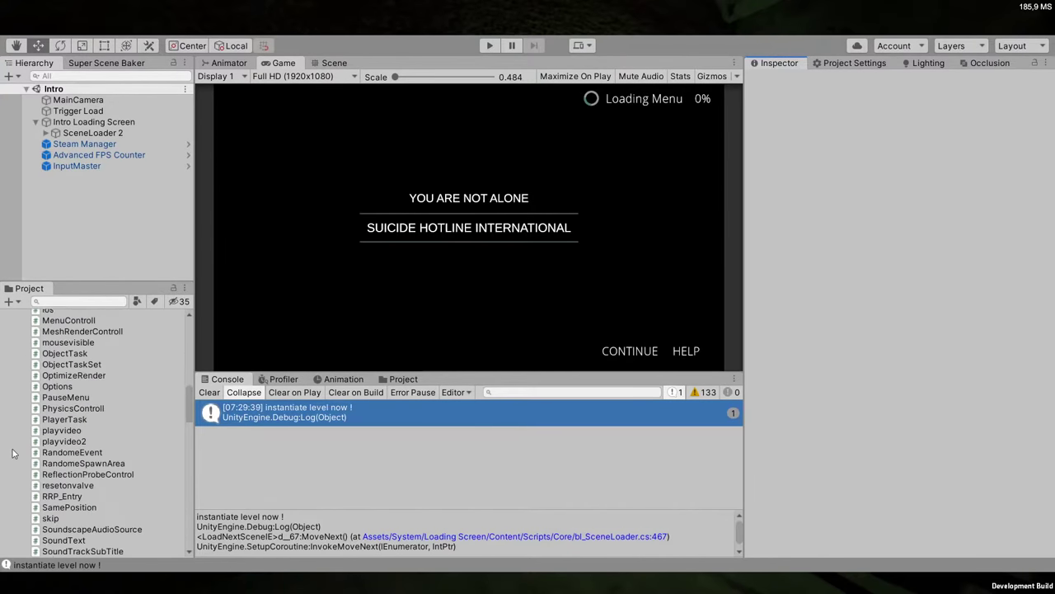
{"action": "scroll", "coordinate": [13, 452], "scroll_direction": "up", "scroll_amount": 10}
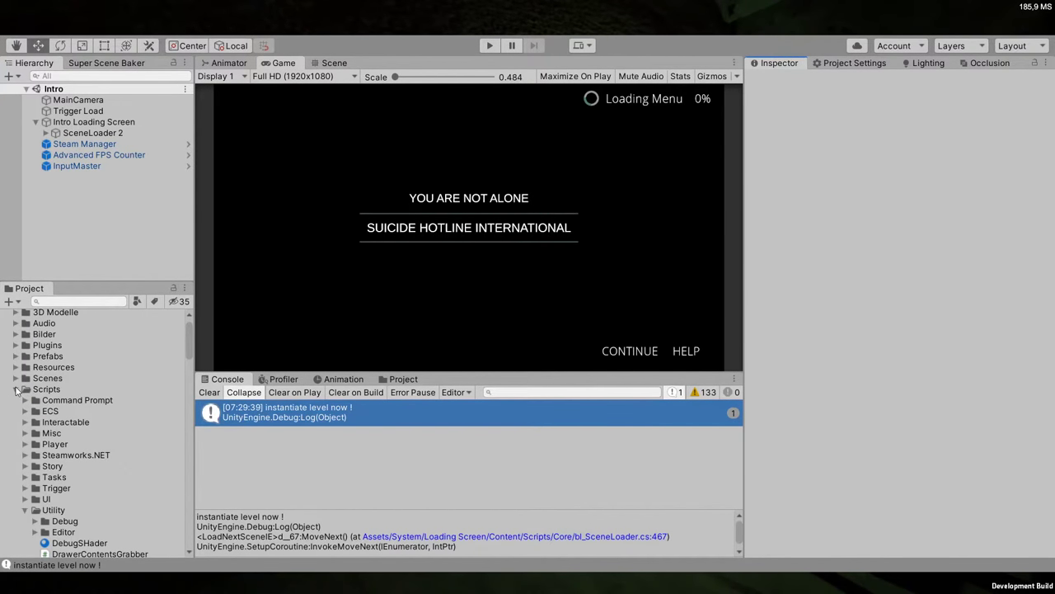
{"action": "left_click", "coordinate": [17, 389]}
{"action": "left_click", "coordinate": [16, 401]}
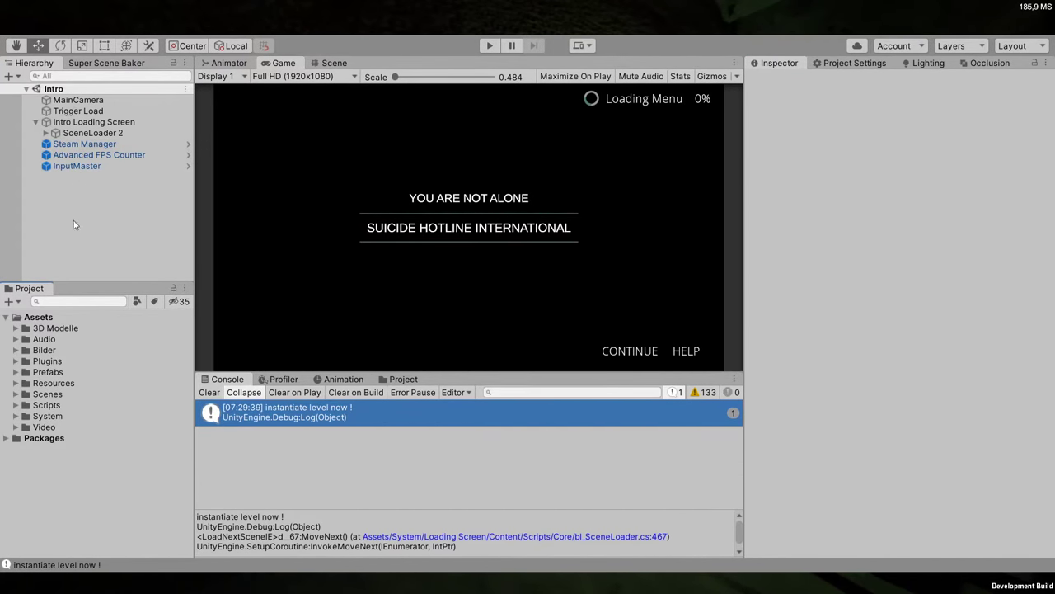
{"action": "left_click", "coordinate": [210, 391]}
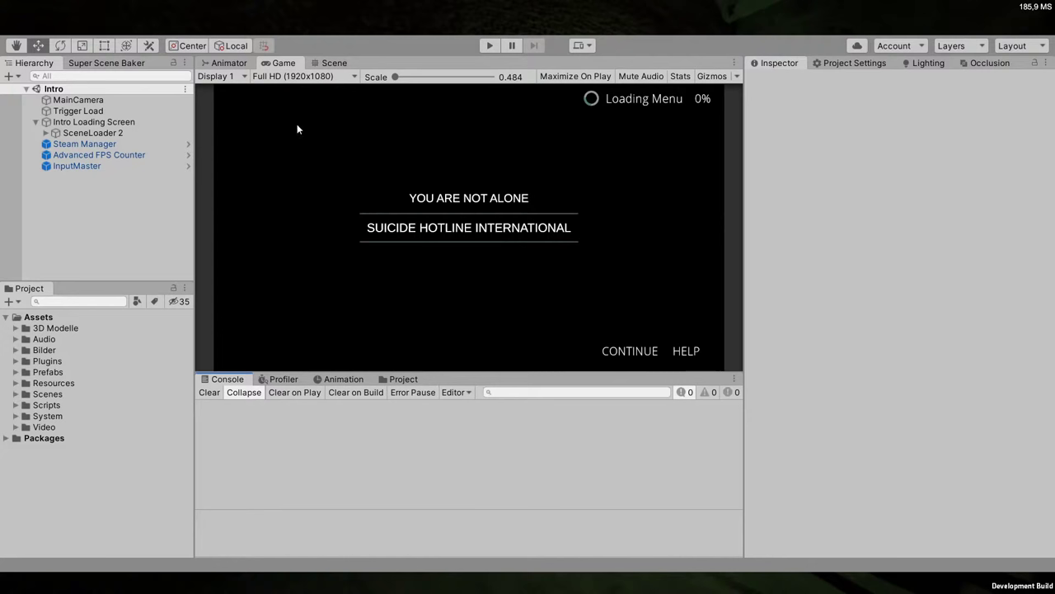
Open the Profiler, start recording, switch to Timeline view and enlarge the Profiler panel
{"action": "left_click", "coordinate": [284, 379]}
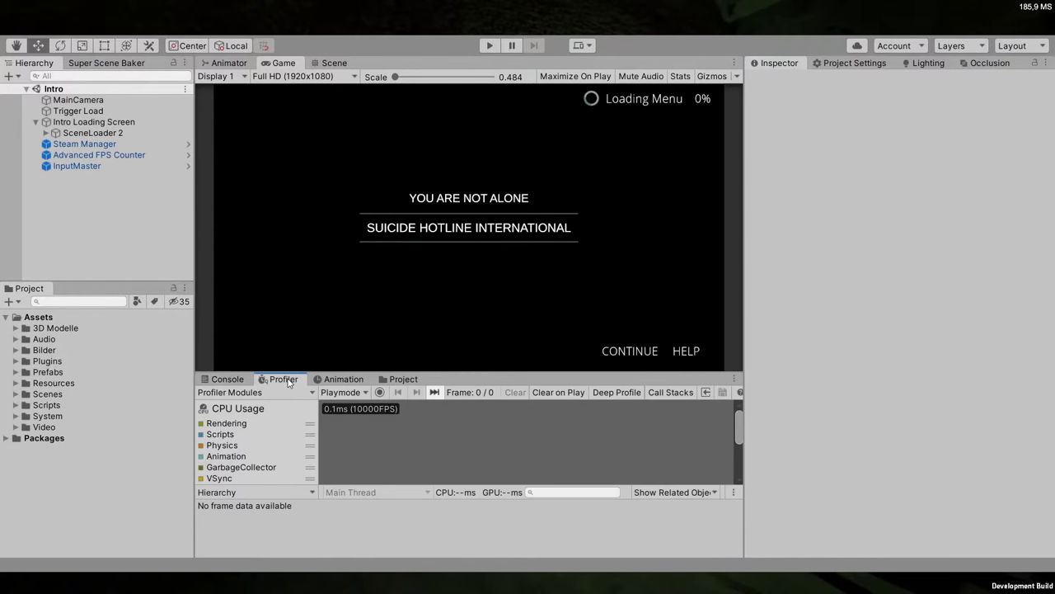
{"action": "left_click", "coordinate": [379, 391]}
{"action": "scroll", "coordinate": [282, 448], "scroll_direction": "down", "scroll_amount": 3}
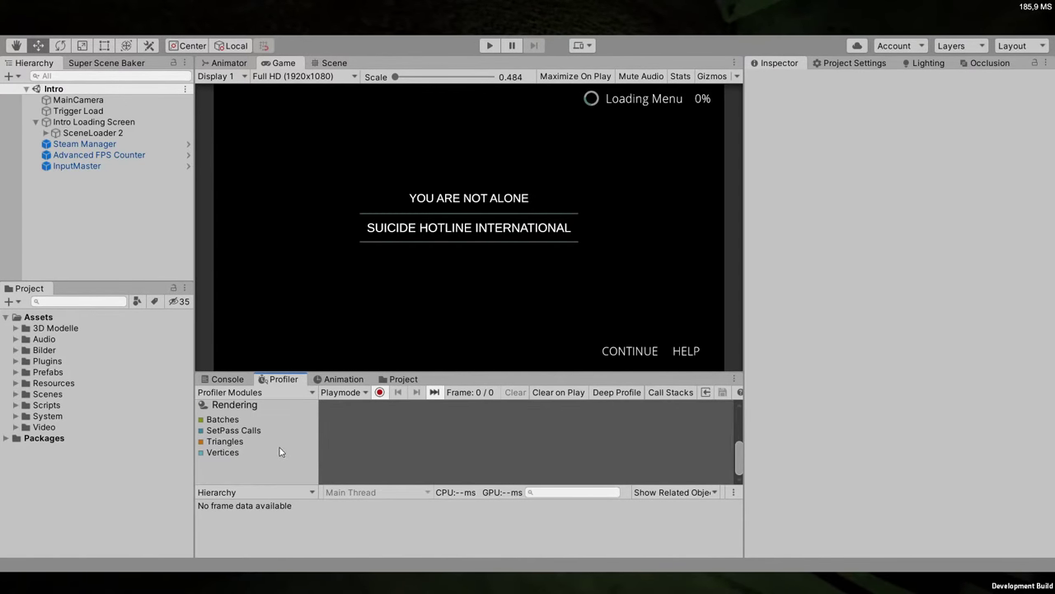
{"action": "left_click", "coordinate": [247, 492]}
{"action": "left_click", "coordinate": [242, 508]}
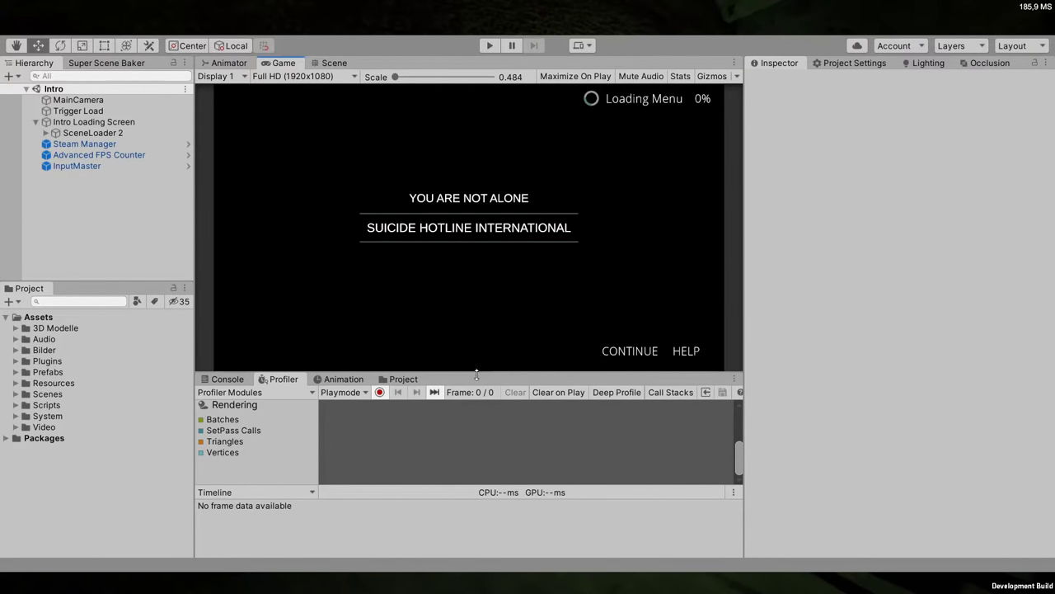
{"action": "left_click_drag", "start_coordinate": [477, 374], "coordinate": [463, 251]}
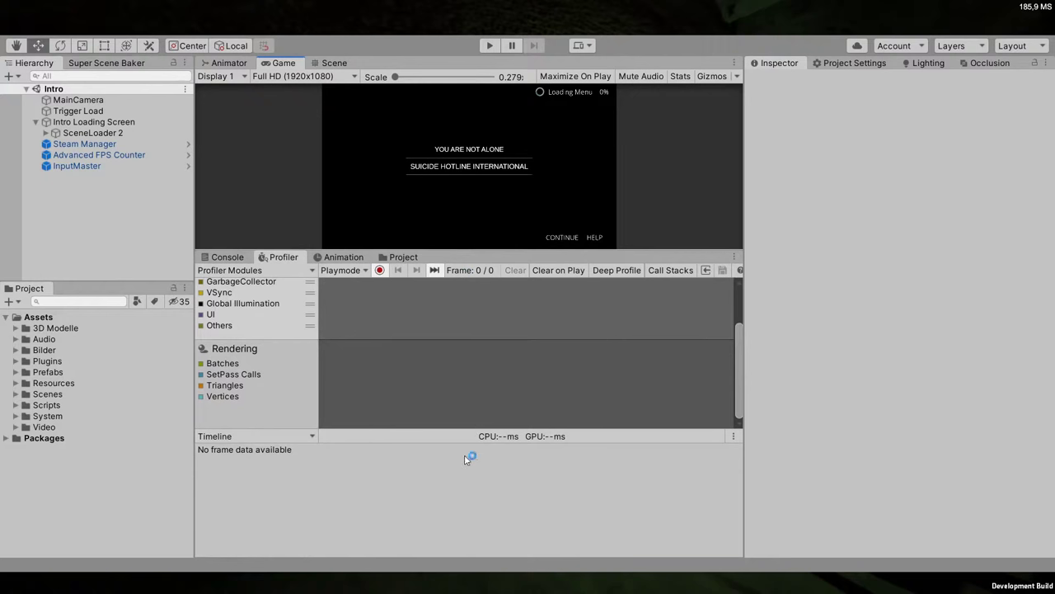
{"action": "scroll", "coordinate": [441, 339], "scroll_direction": "up", "scroll_amount": 3}
Profile the Intro scene to find PreloadManager's 31,433.10 ms Wait for Integration sample, then stop
{"action": "left_click", "coordinate": [489, 46]}
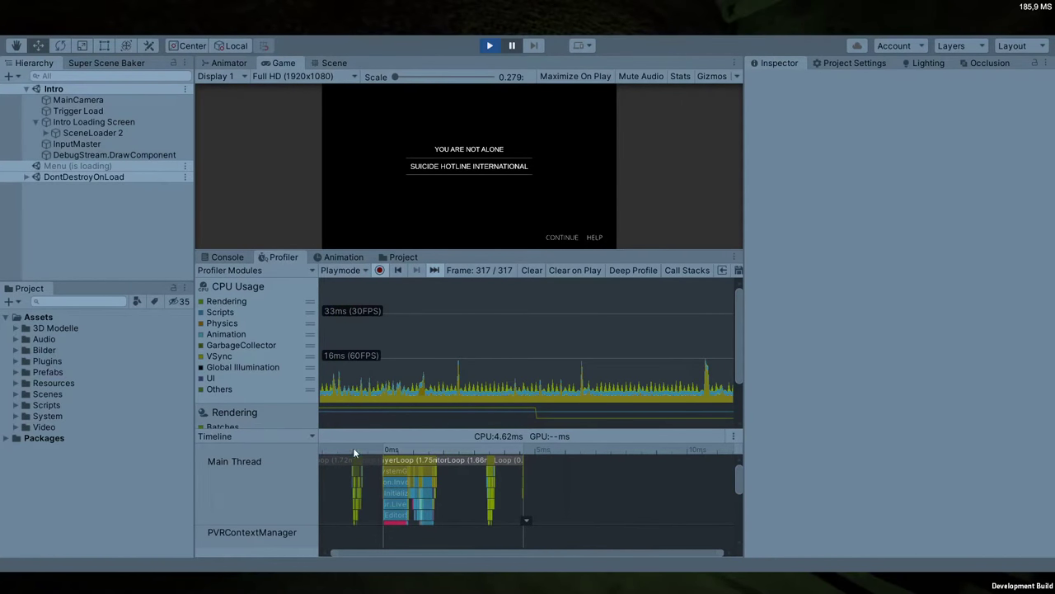
{"action": "scroll", "coordinate": [418, 503], "scroll_direction": "up", "scroll_amount": 5}
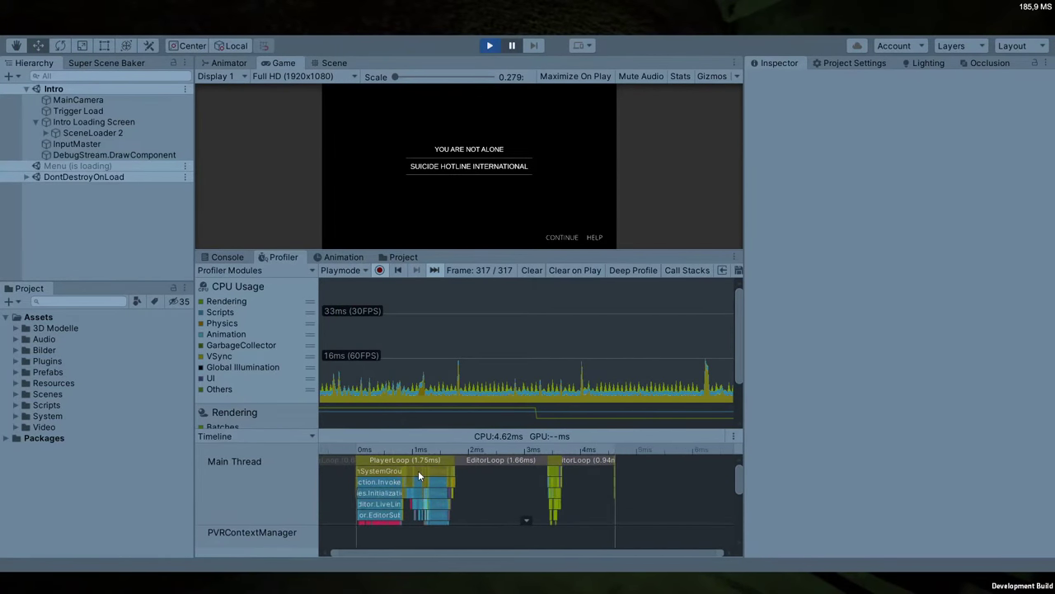
{"action": "scroll", "coordinate": [418, 470], "scroll_direction": "up", "scroll_amount": 8}
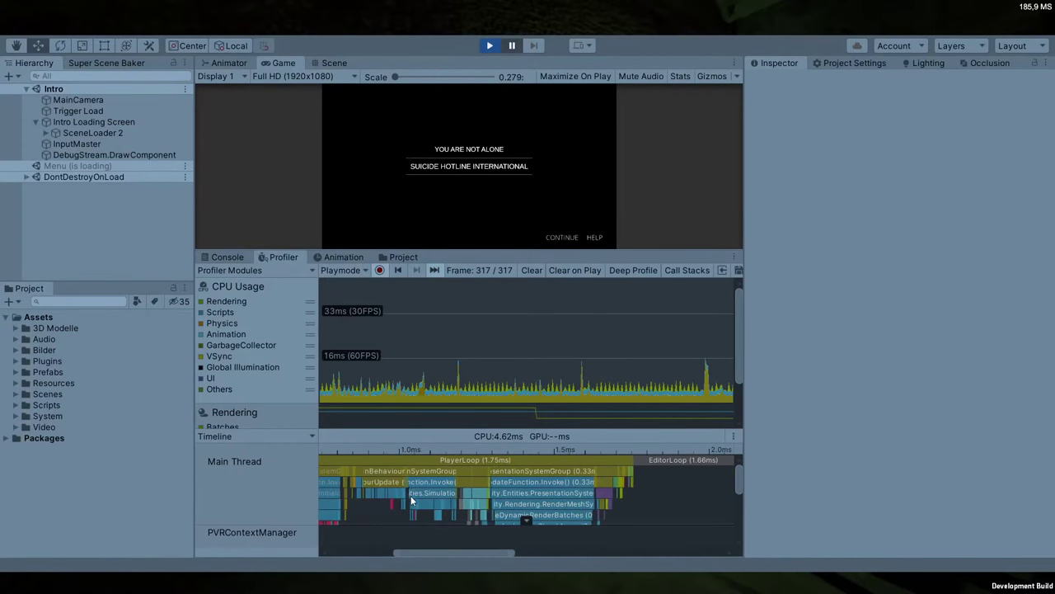
{"action": "scroll", "coordinate": [411, 501], "scroll_direction": "up", "scroll_amount": 4}
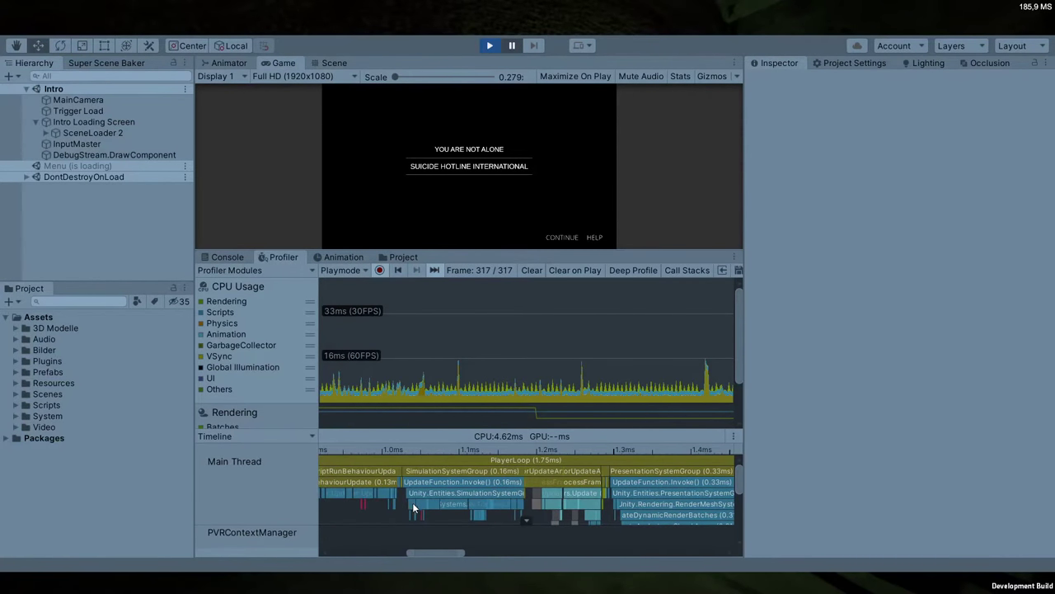
{"action": "left_click_drag", "start_coordinate": [741, 472], "coordinate": [762, 493]}
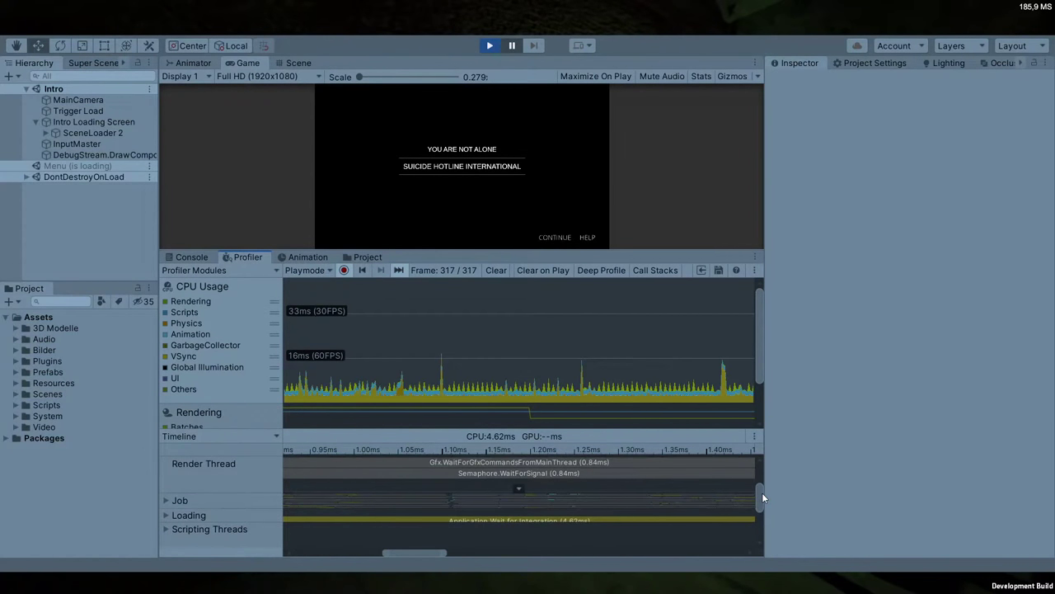
{"action": "left_click", "coordinate": [168, 515]}
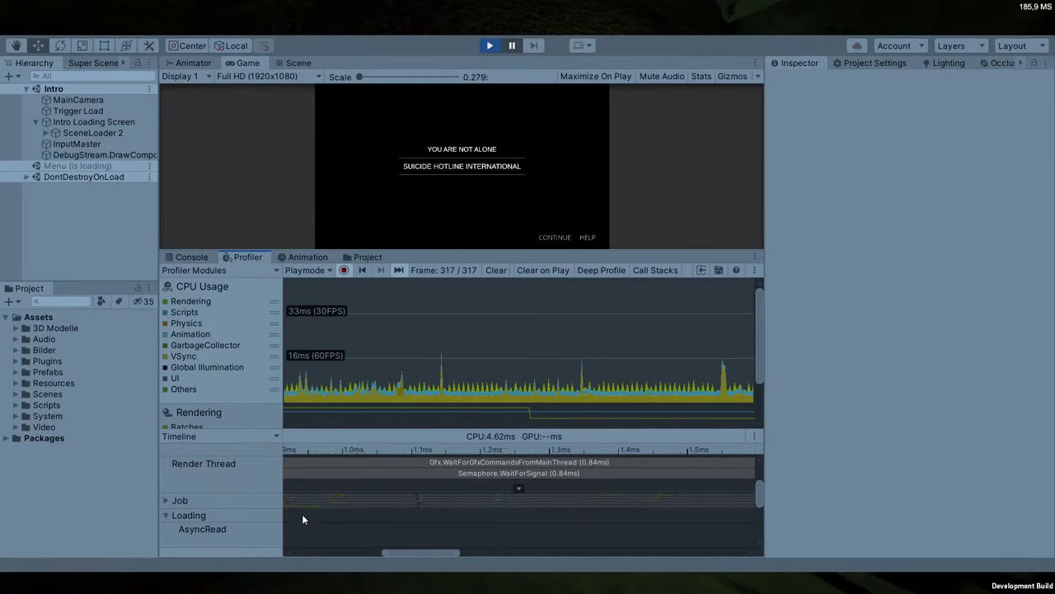
{"action": "left_click", "coordinate": [165, 501]}
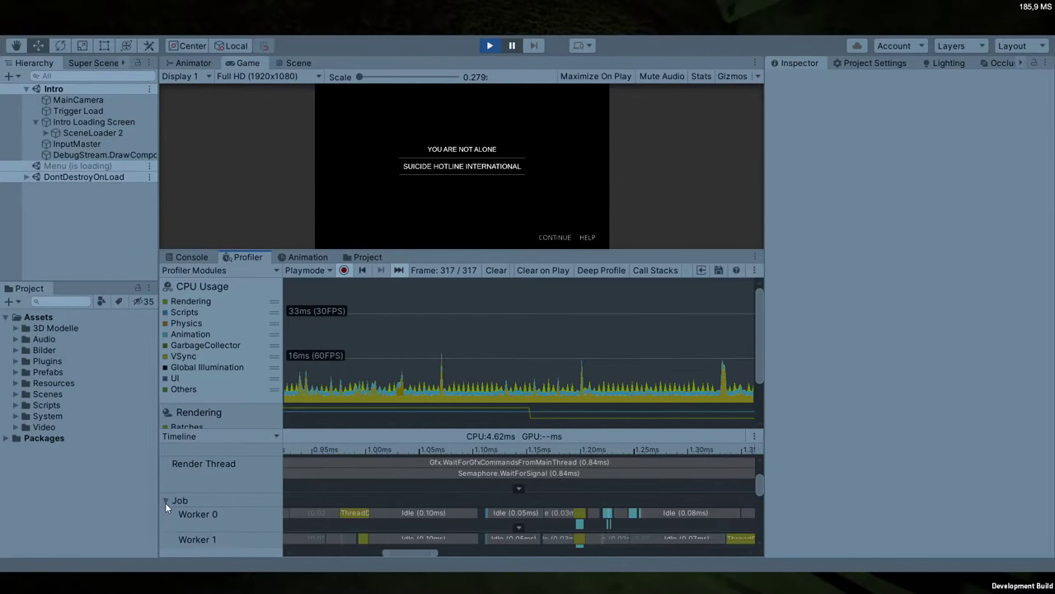
{"action": "left_click_drag", "start_coordinate": [759, 492], "coordinate": [770, 521]}
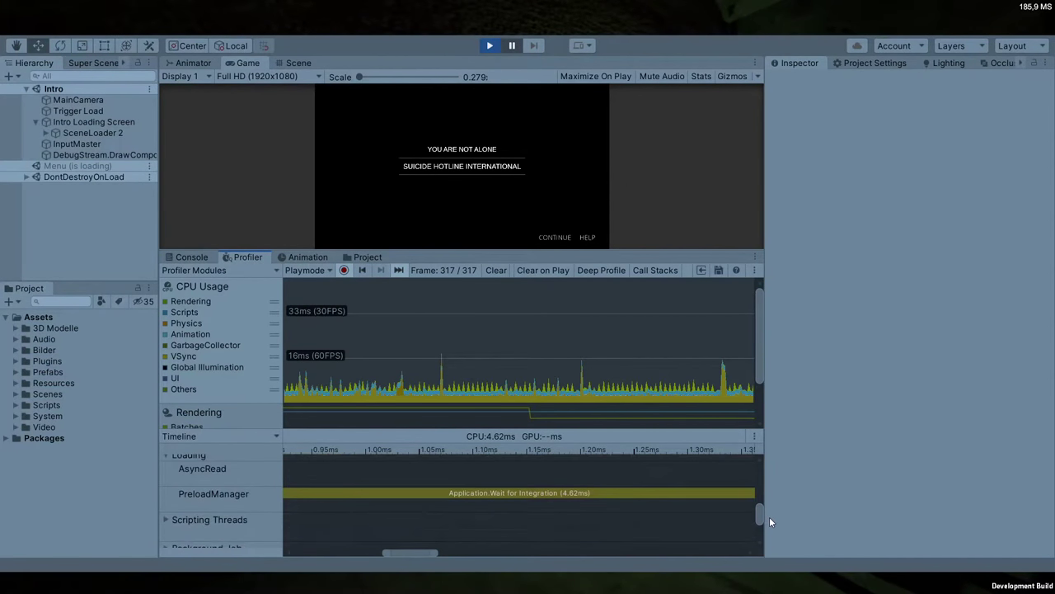
{"action": "left_click", "coordinate": [580, 495]}
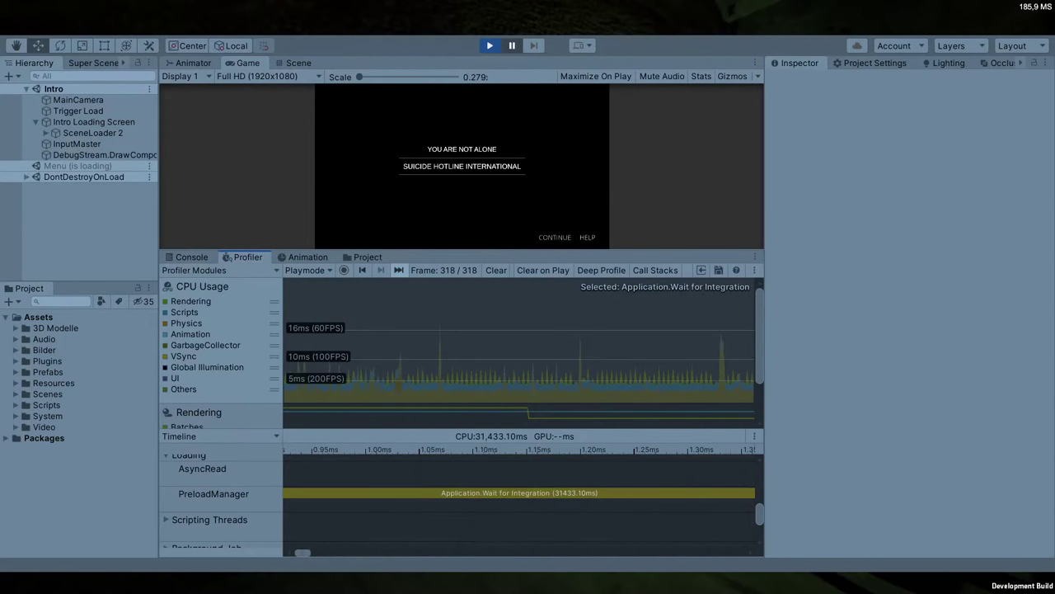
{"action": "left_click", "coordinate": [490, 46]}
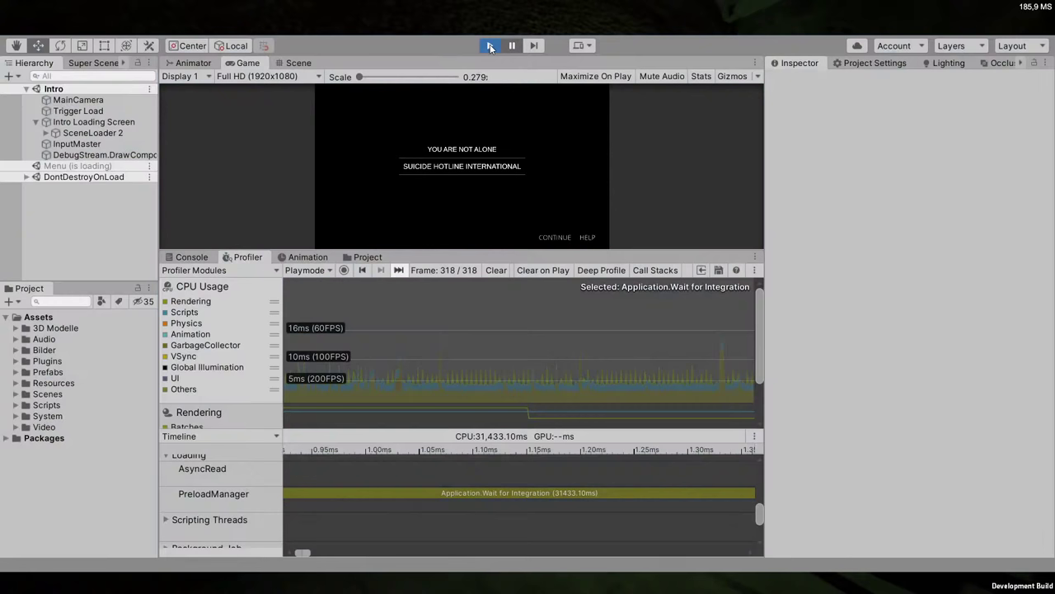
Open the Console and Player settings, and clear the SteamAPI exception
{"action": "left_click", "coordinate": [192, 257]}
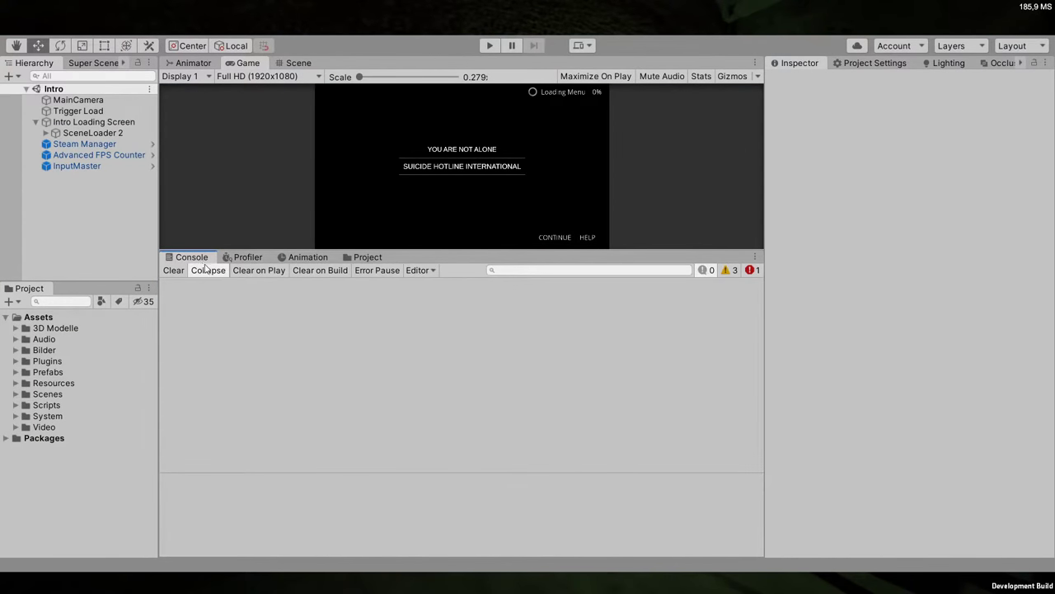
{"action": "left_click", "coordinate": [874, 63]}
{"action": "left_click", "coordinate": [750, 270]}
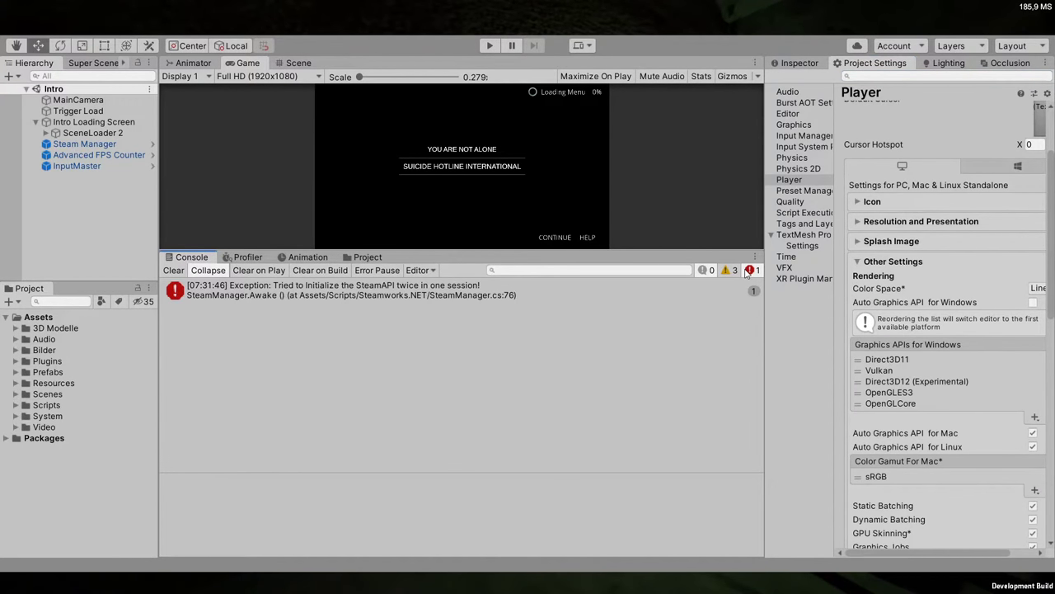
{"action": "left_click", "coordinate": [173, 269]}
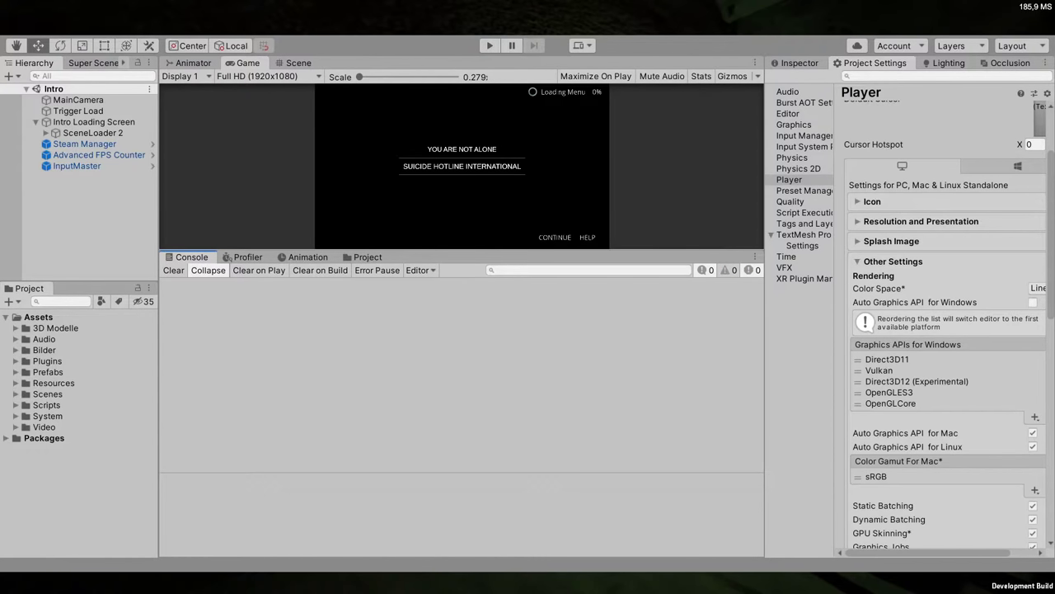
Enlarge the Game view and Player settings, then expand the three Preloaded Assets
{"action": "scroll", "coordinate": [934, 440], "scroll_direction": "down", "scroll_amount": 10}
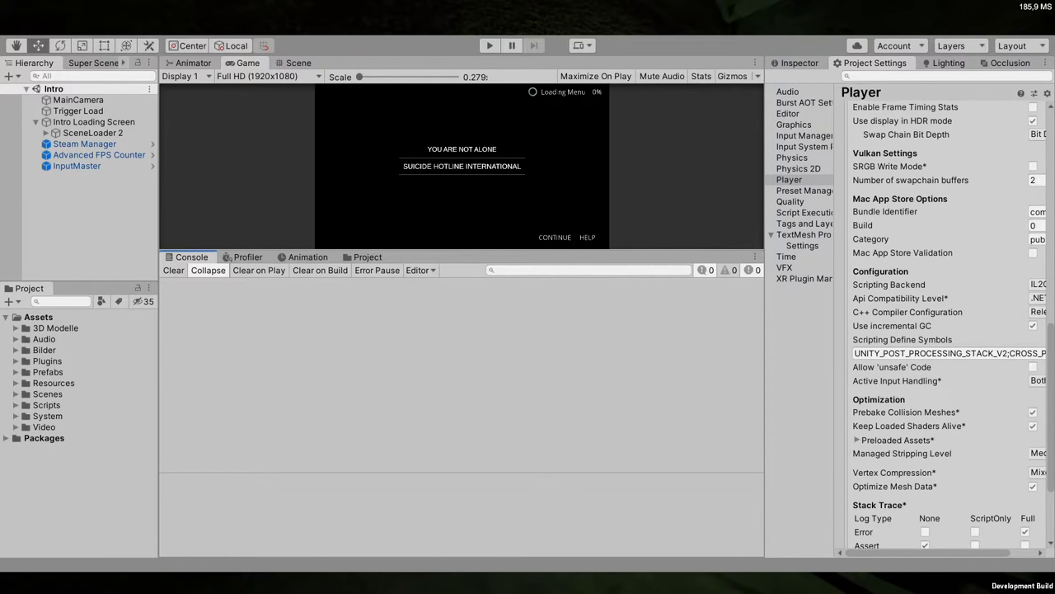
{"action": "scroll", "coordinate": [981, 495], "scroll_direction": "down", "scroll_amount": 4}
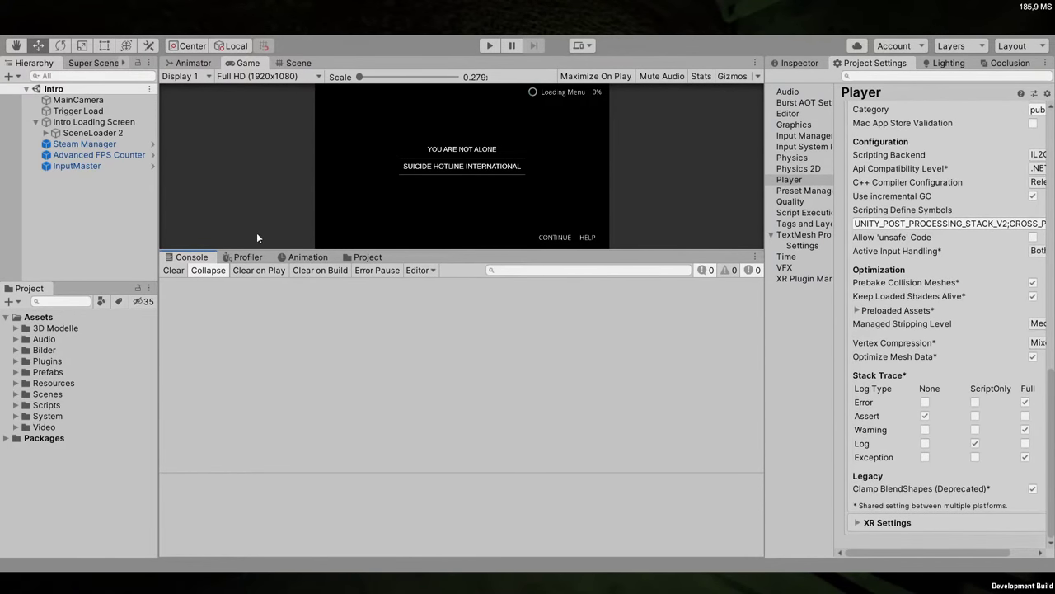
{"action": "left_click_drag", "start_coordinate": [305, 250], "coordinate": [337, 427]}
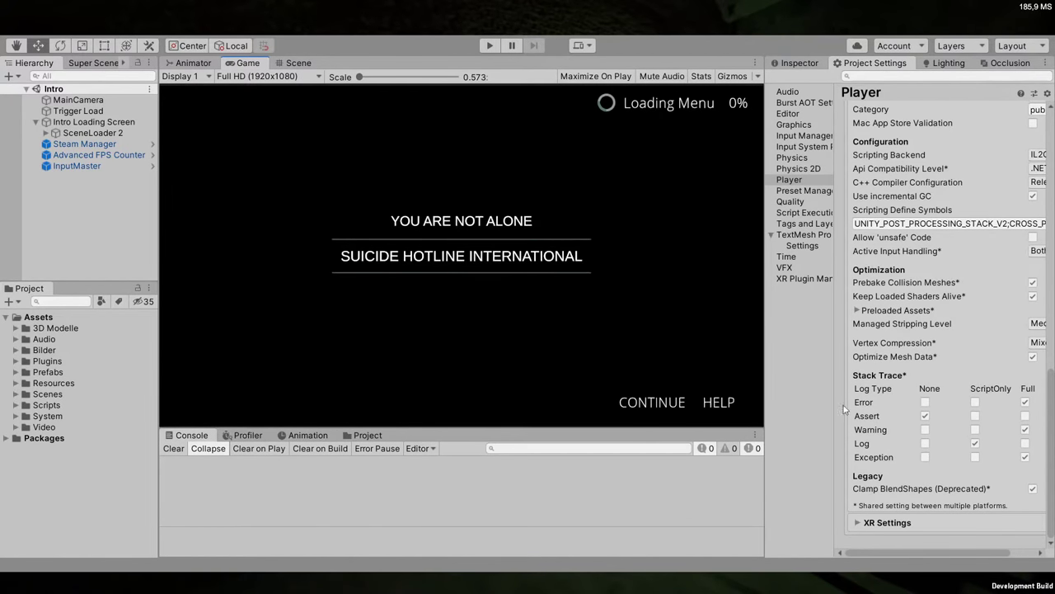
{"action": "left_click_drag", "start_coordinate": [769, 322], "coordinate": [689, 322]}
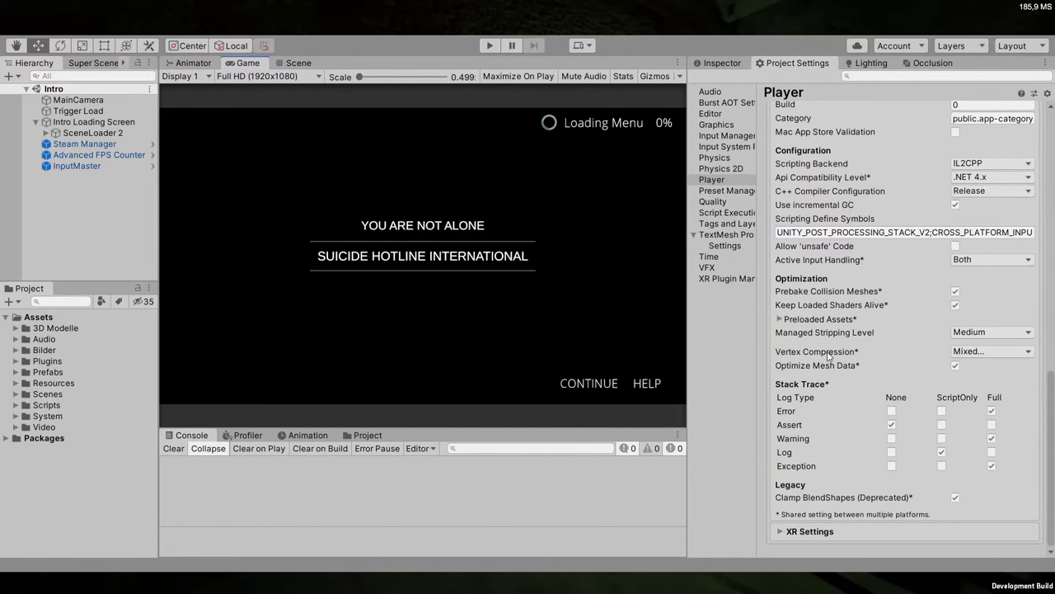
{"action": "left_click", "coordinate": [780, 319]}
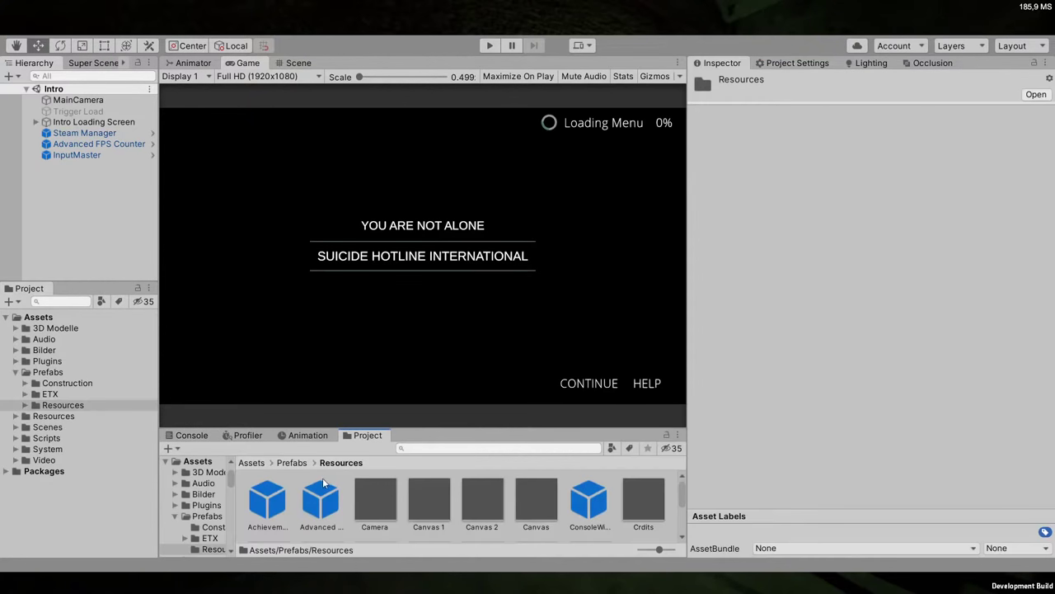
Select the AchievementController and Advanced FPS Counter prefabs in Assets/Prefabs/Resources
{"action": "left_click", "coordinate": [275, 503]}
{"action": "left_click", "coordinate": [321, 503]}
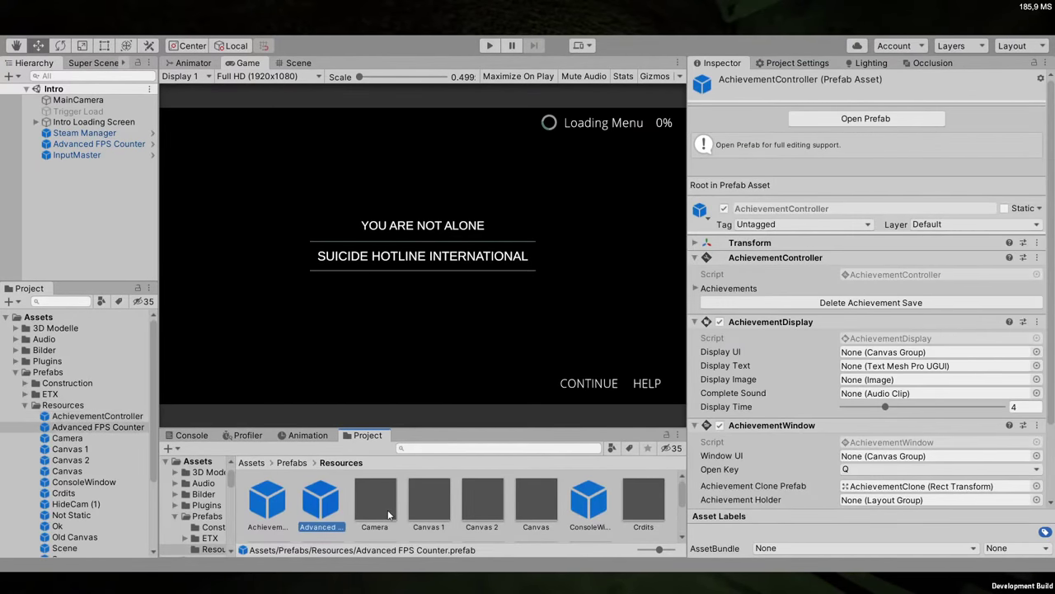
{"action": "left_click", "coordinate": [390, 514]}
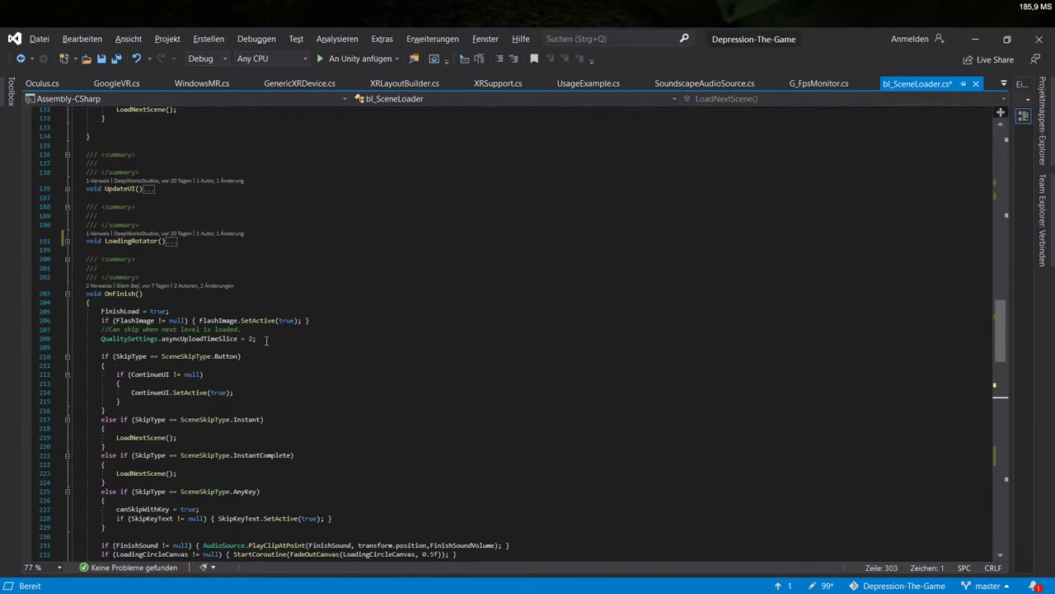
{"action": "scroll", "coordinate": [349, 373], "scroll_direction": "down", "scroll_amount": 1}
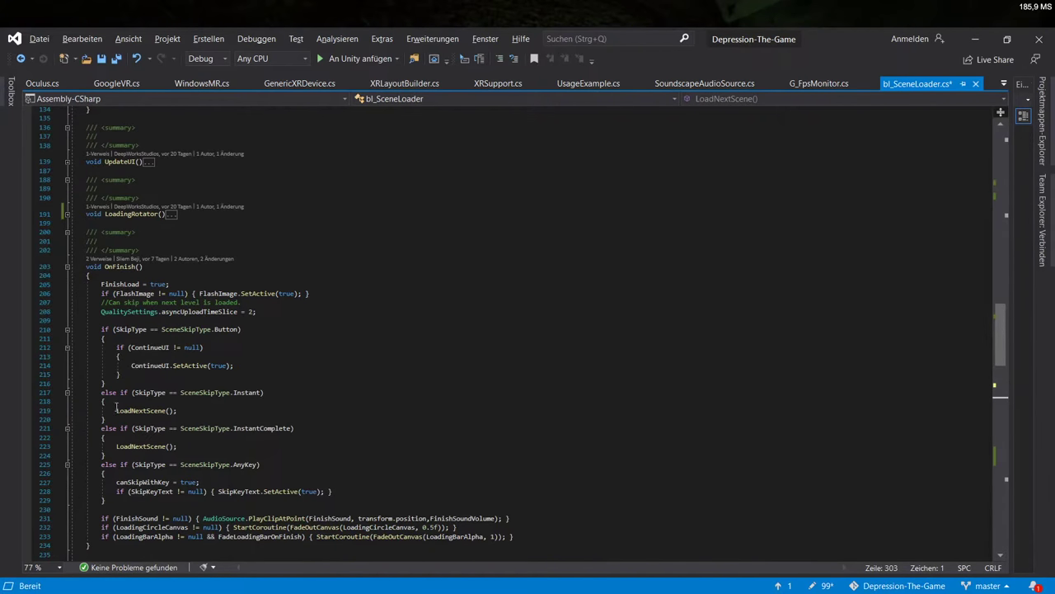
{"action": "left_click", "coordinate": [126, 410]}
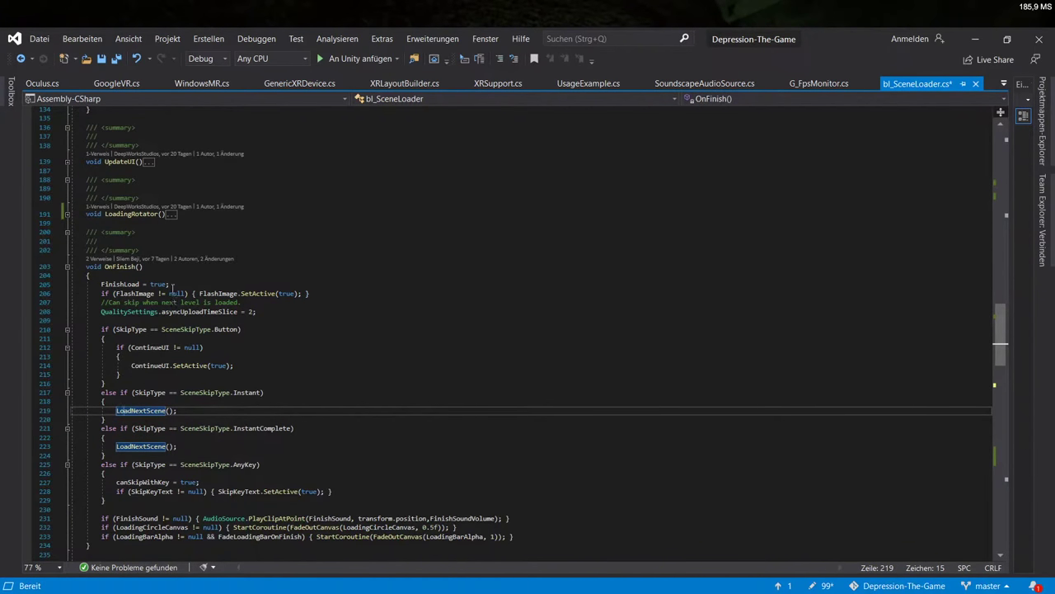
{"action": "key", "text": "F12"}
{"action": "left_click", "coordinate": [68, 333]}
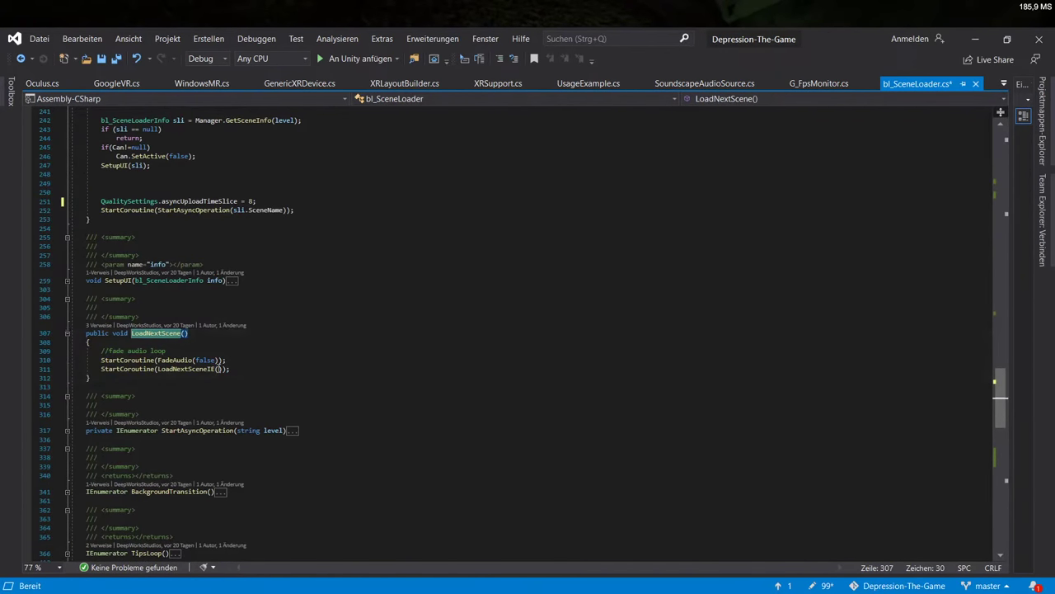
{"action": "left_click", "coordinate": [204, 369]}
{"action": "key", "text": "F12"}
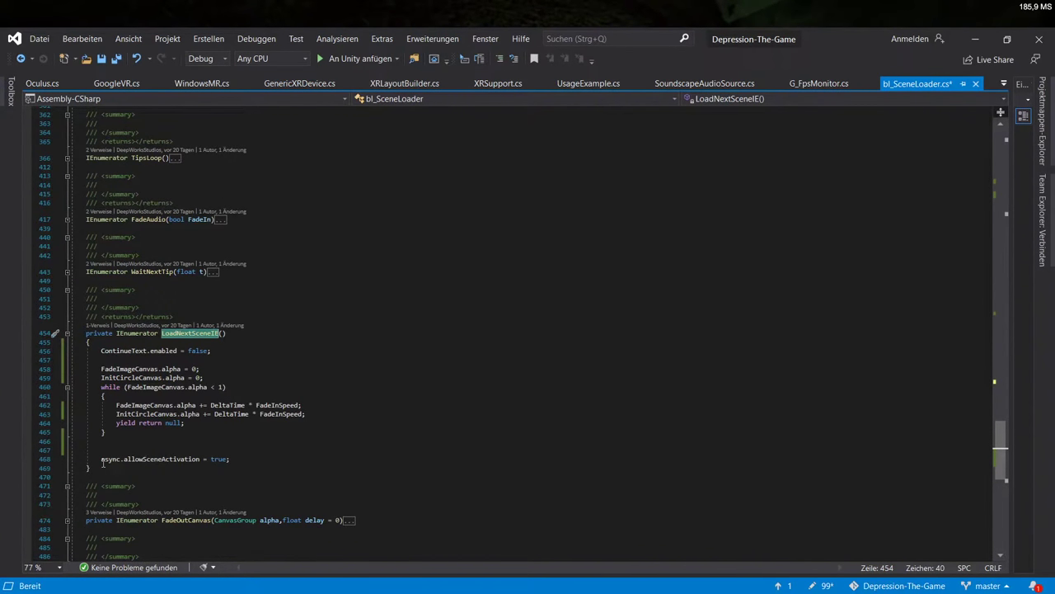
{"action": "left_click", "coordinate": [144, 457]}
{"action": "left_click", "coordinate": [110, 458]}
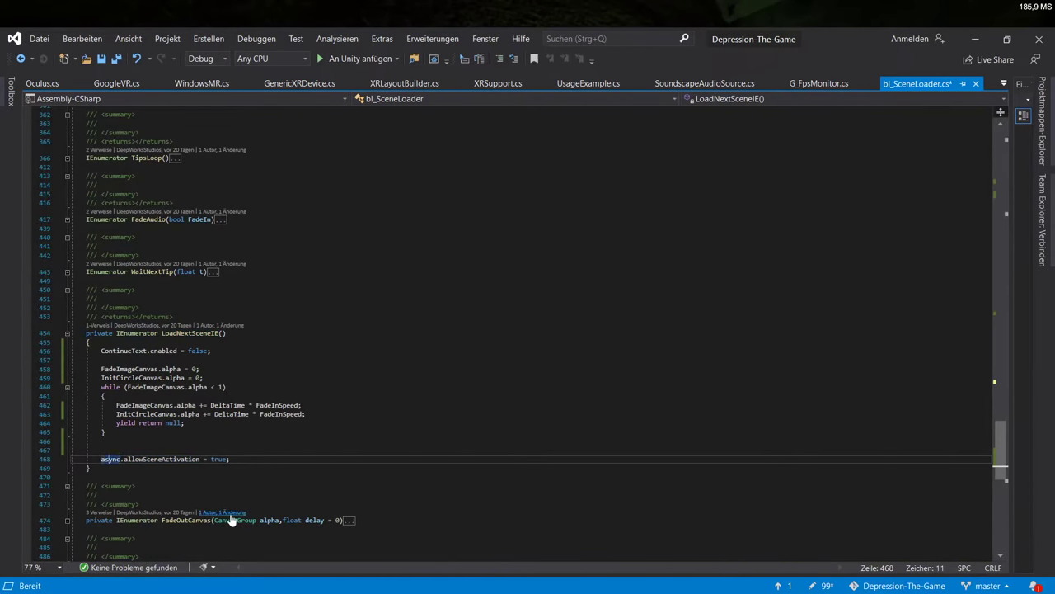
{"action": "scroll", "coordinate": [229, 488], "scroll_direction": "down", "scroll_amount": 3}
{"action": "scroll", "coordinate": [229, 488], "scroll_direction": "up", "scroll_amount": 20}
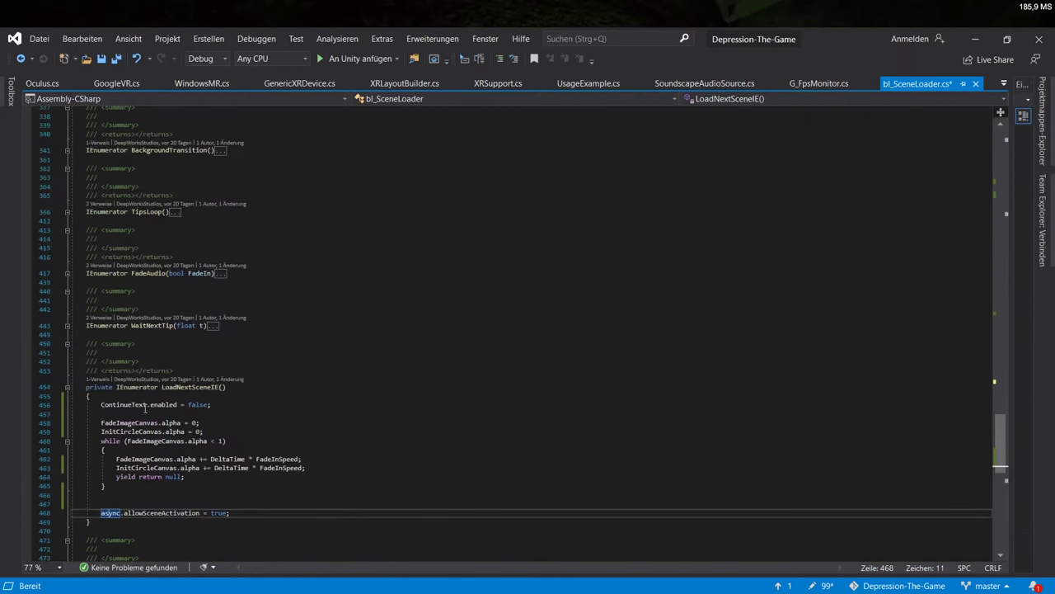
{"action": "scroll", "coordinate": [172, 369], "scroll_direction": "up", "scroll_amount": 7}
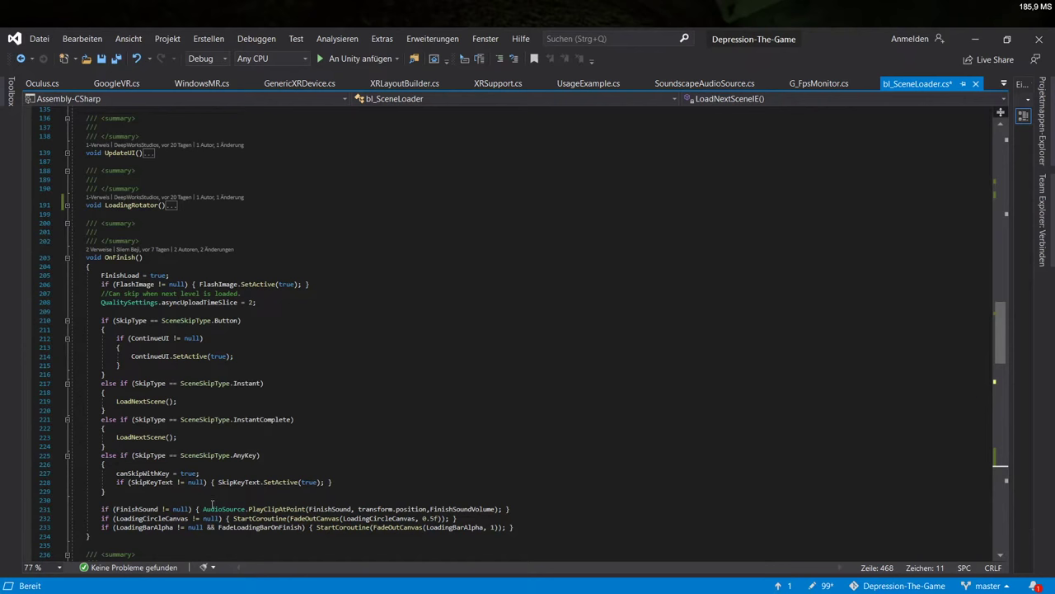
{"action": "left_click_drag", "start_coordinate": [257, 301], "coordinate": [92, 302]}
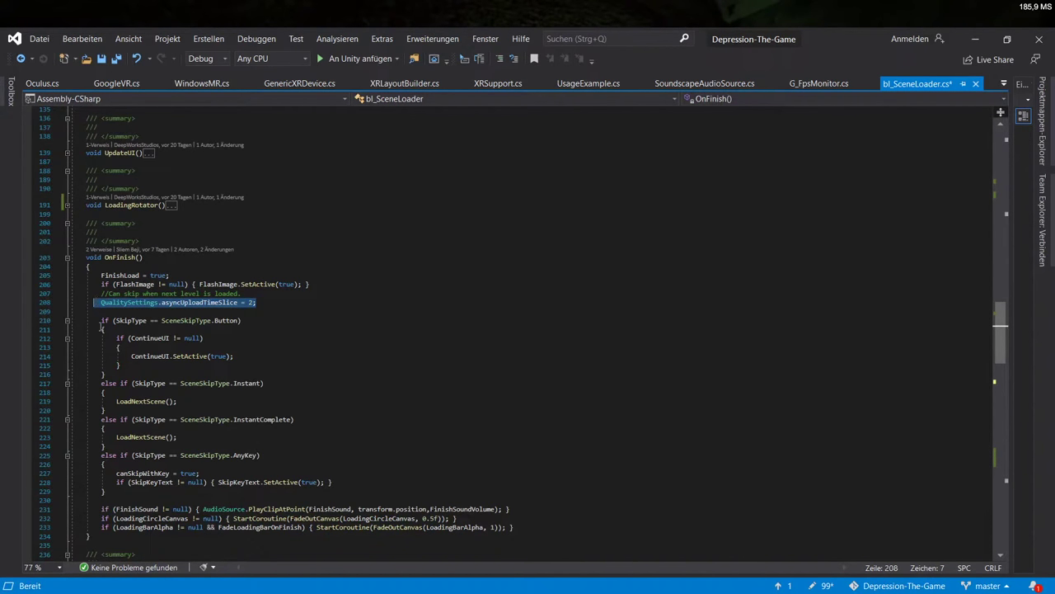
Delete the asyncUploadTimeSlice = 2 line from OnFinish and re-fold UpdateUI
{"action": "key", "text": "Delete"}
{"action": "scroll", "coordinate": [435, 300], "scroll_direction": "up", "scroll_amount": 7}
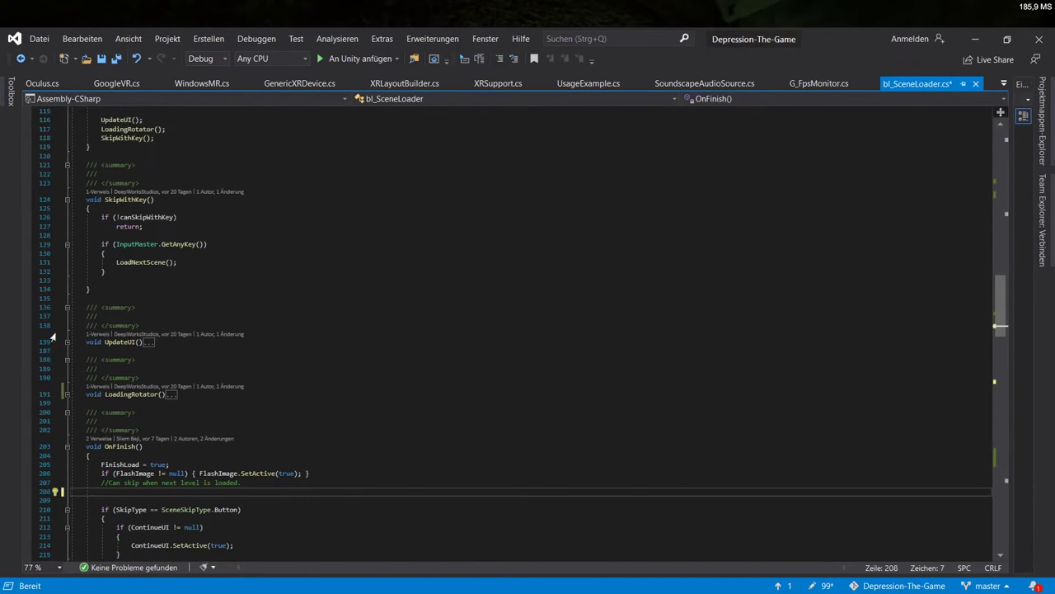
{"action": "left_click", "coordinate": [66, 343]}
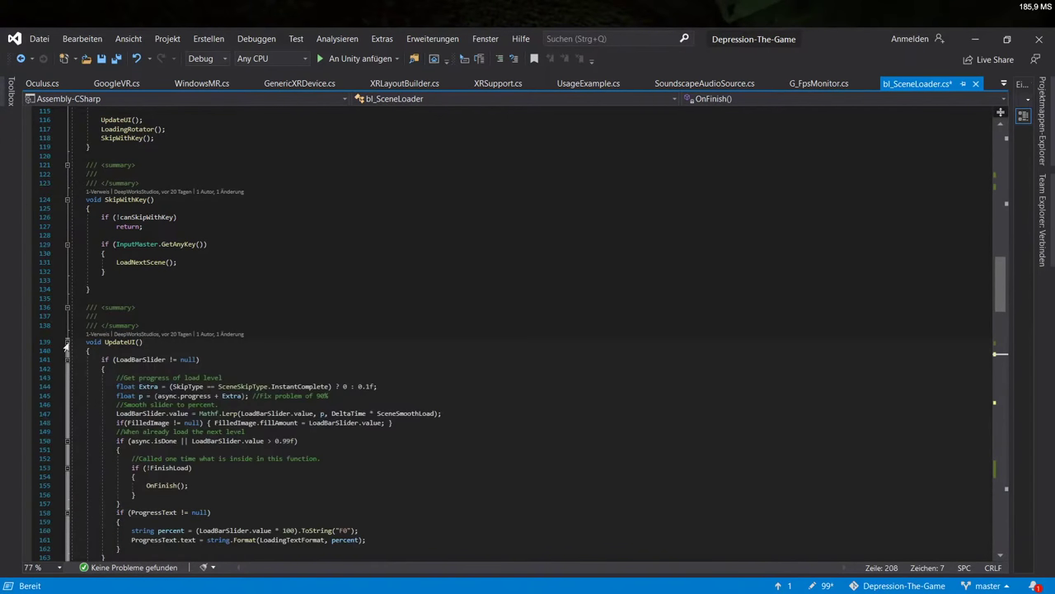
{"action": "left_click", "coordinate": [66, 342]}
{"action": "scroll", "coordinate": [330, 345], "scroll_direction": "up", "scroll_amount": 5}
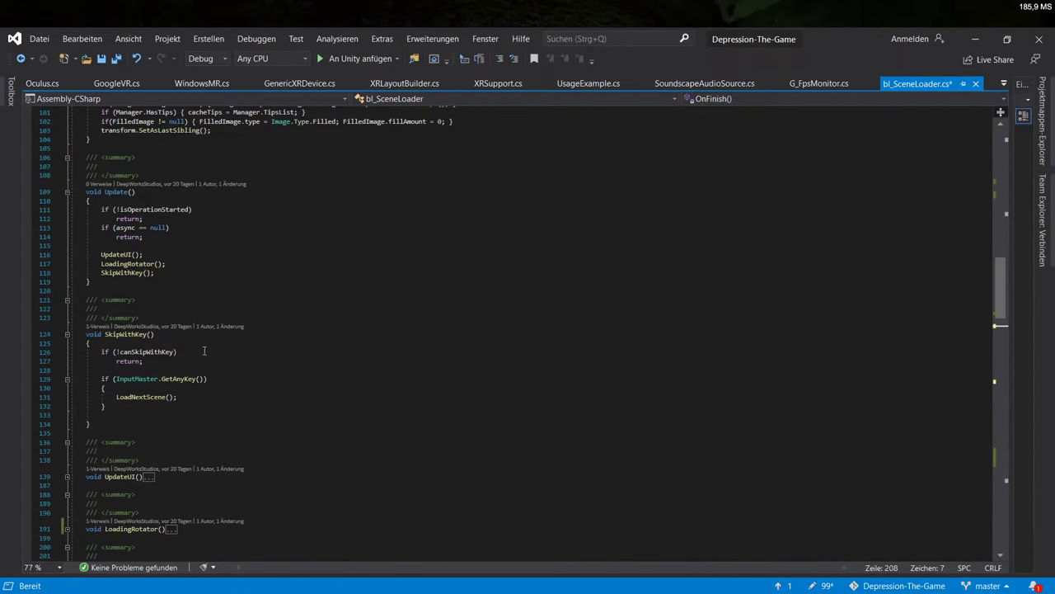
{"action": "scroll", "coordinate": [169, 352], "scroll_direction": "up", "scroll_amount": 2}
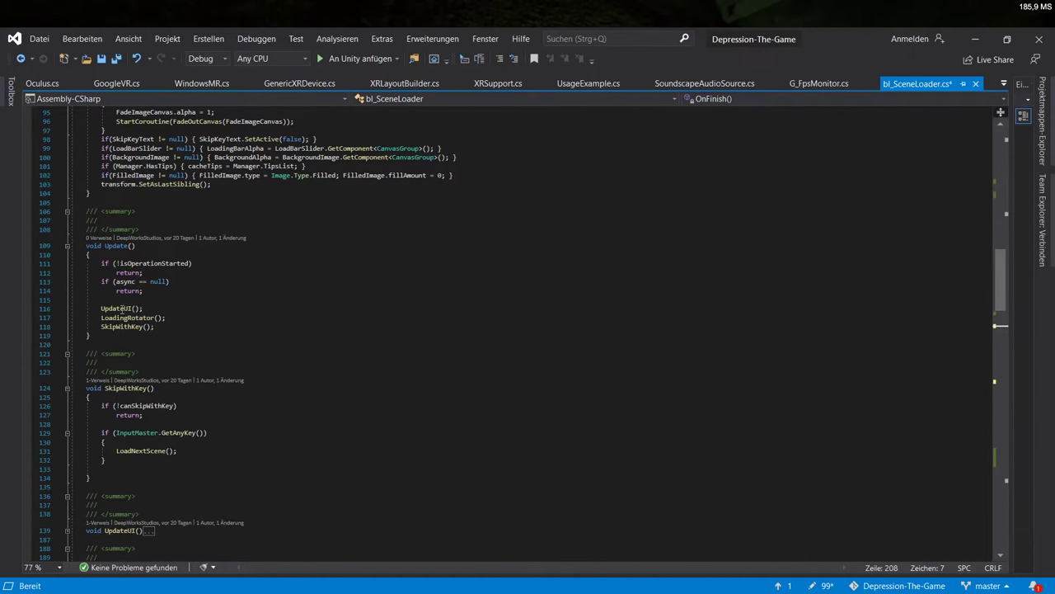
{"action": "scroll", "coordinate": [270, 357], "scroll_direction": "up", "scroll_amount": 1}
{"action": "scroll", "coordinate": [272, 360], "scroll_direction": "down", "scroll_amount": 1}
{"action": "scroll", "coordinate": [171, 501], "scroll_direction": "up", "scroll_amount": 7}
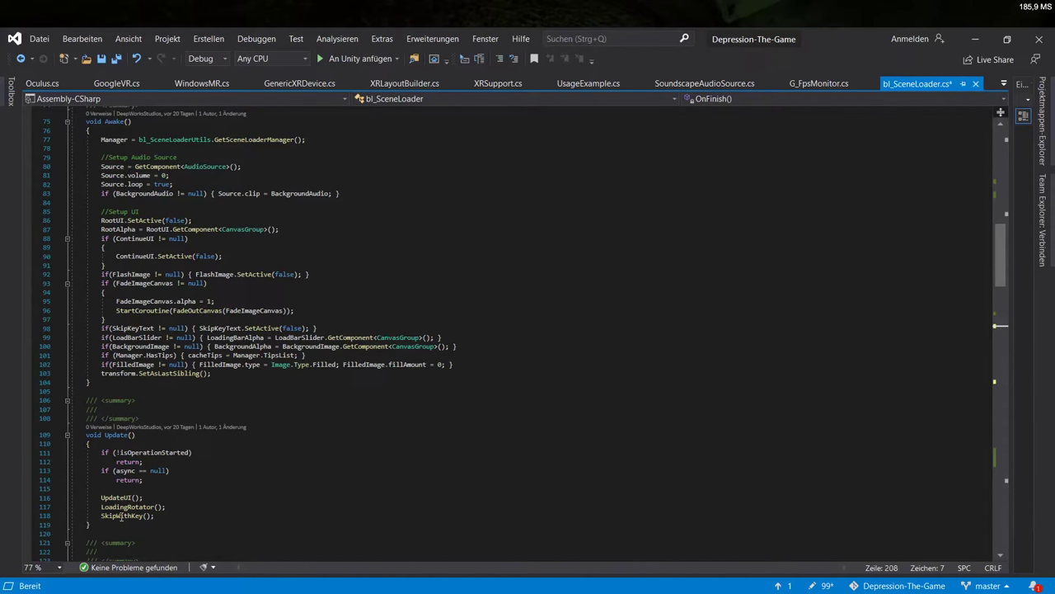
{"action": "scroll", "coordinate": [155, 481], "scroll_direction": "up", "scroll_amount": 3}
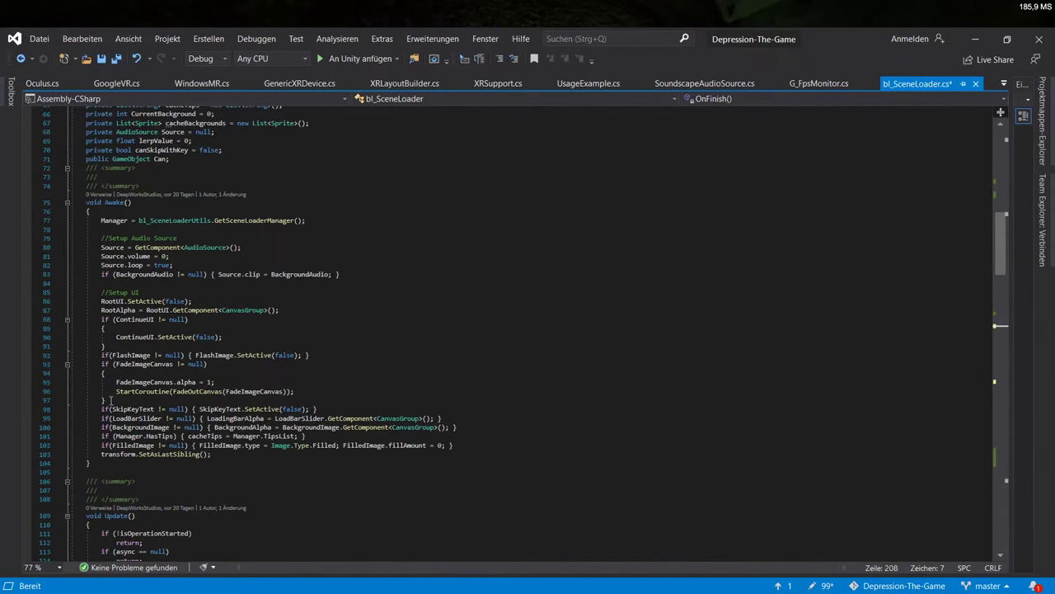
Collapse Awake, go to LoadNextScene's definition from SkipWithKey, and expand StartAsyncOperation
{"action": "left_click", "coordinate": [59, 204]}
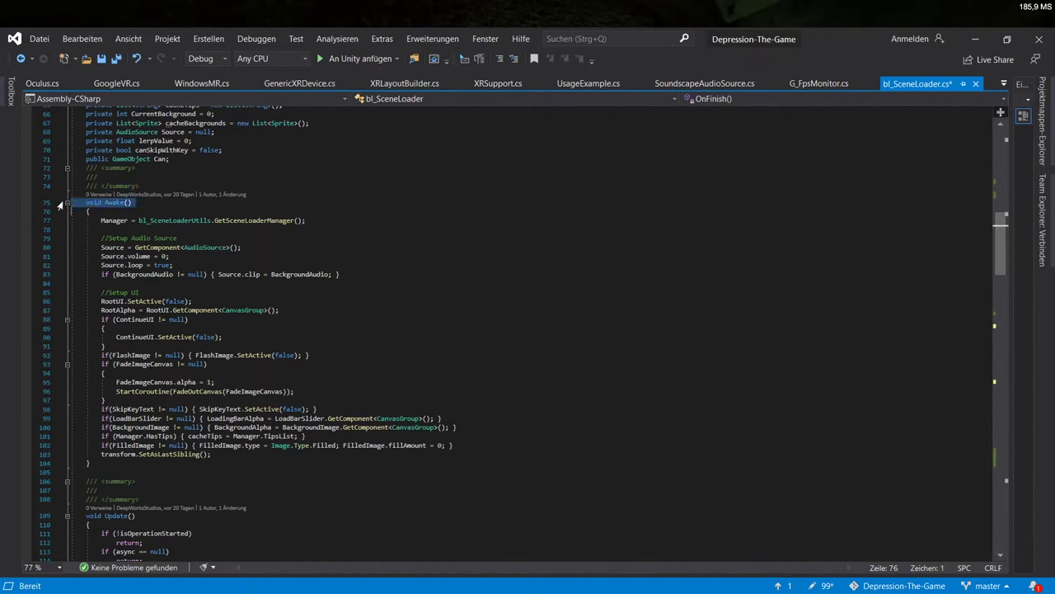
{"action": "left_click", "coordinate": [67, 203]}
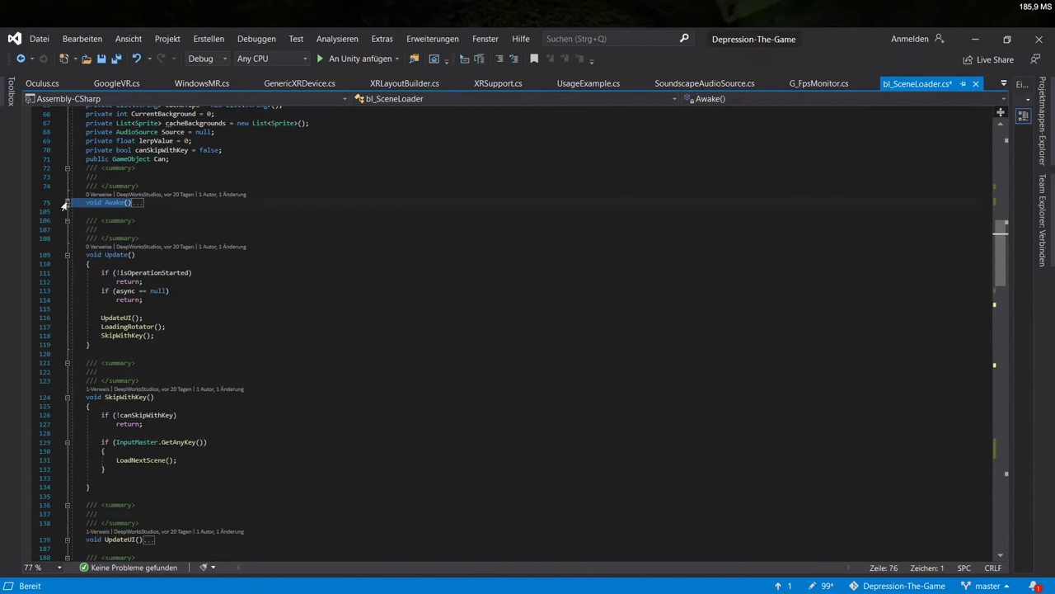
{"action": "left_click", "coordinate": [130, 335]}
{"action": "left_click", "coordinate": [88, 388]}
{"action": "left_click", "coordinate": [149, 460]}
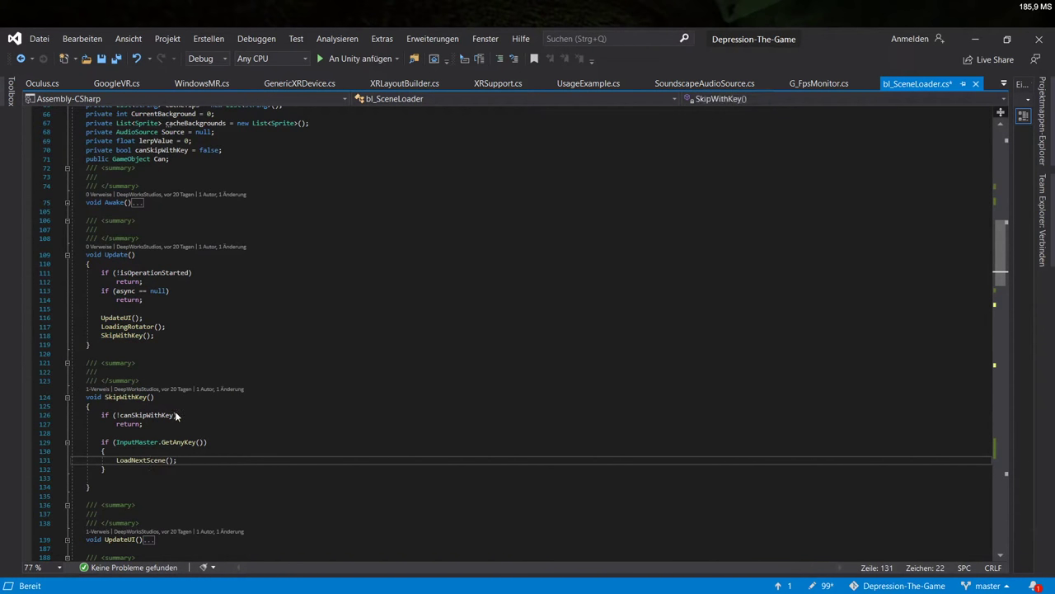
{"action": "key", "text": "F12"}
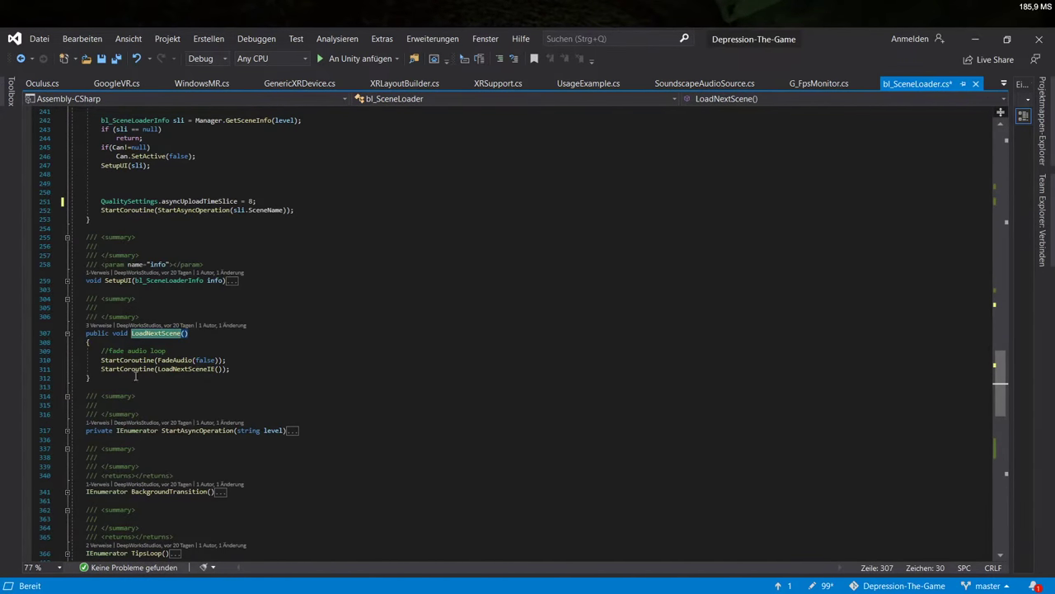
{"action": "left_click", "coordinate": [61, 434]}
{"action": "left_click", "coordinate": [67, 430]}
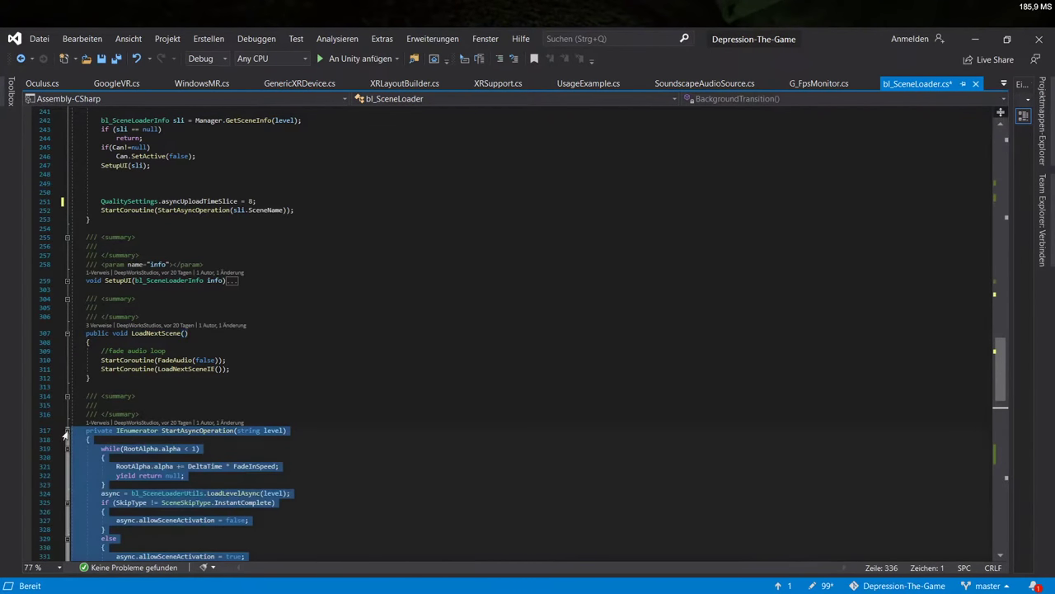
{"action": "scroll", "coordinate": [132, 437], "scroll_direction": "down", "scroll_amount": 6}
{"action": "left_click", "coordinate": [199, 439]}
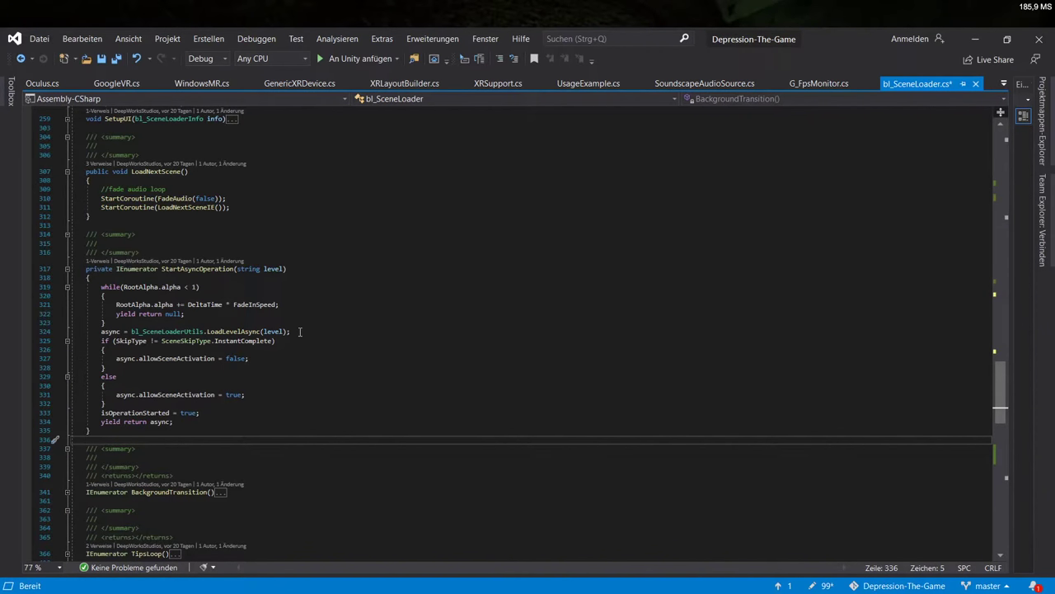
{"action": "left_click", "coordinate": [136, 359]}
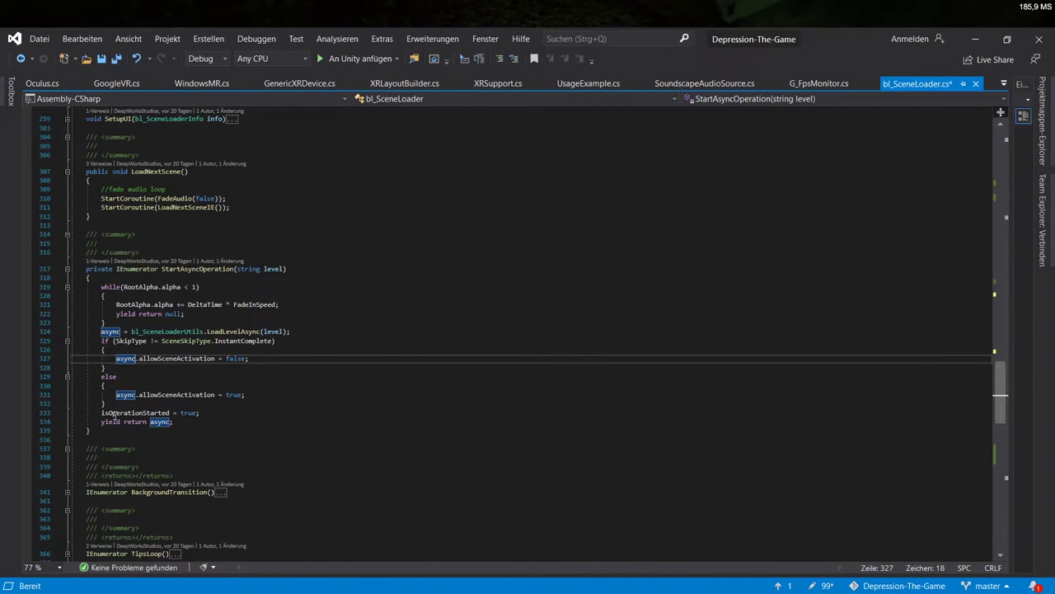
{"action": "left_click", "coordinate": [188, 394]}
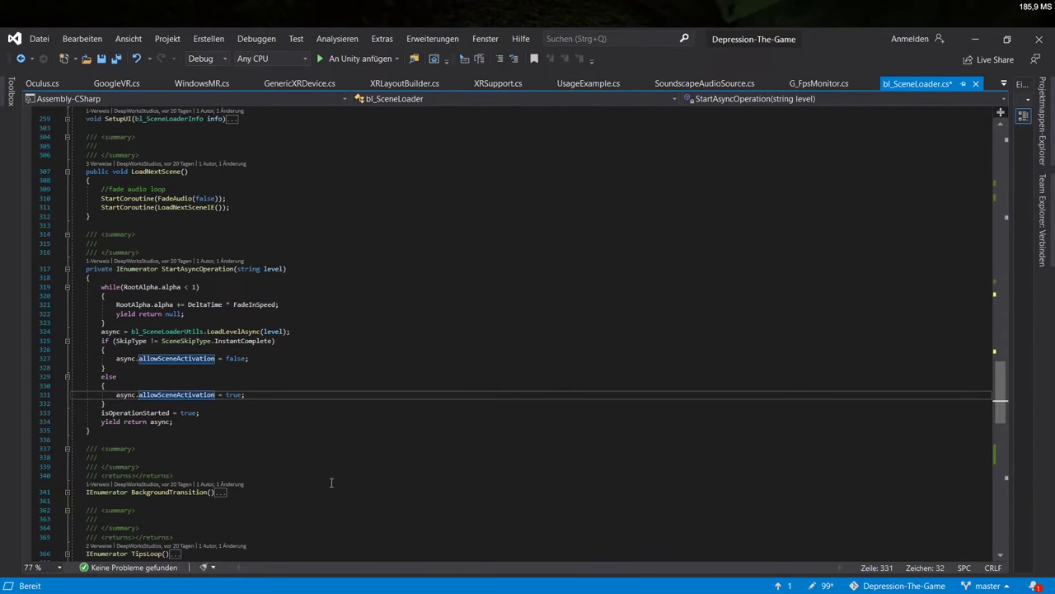
{"action": "scroll", "coordinate": [55, 396], "scroll_direction": "down", "scroll_amount": 4}
{"action": "left_click", "coordinate": [66, 383]}
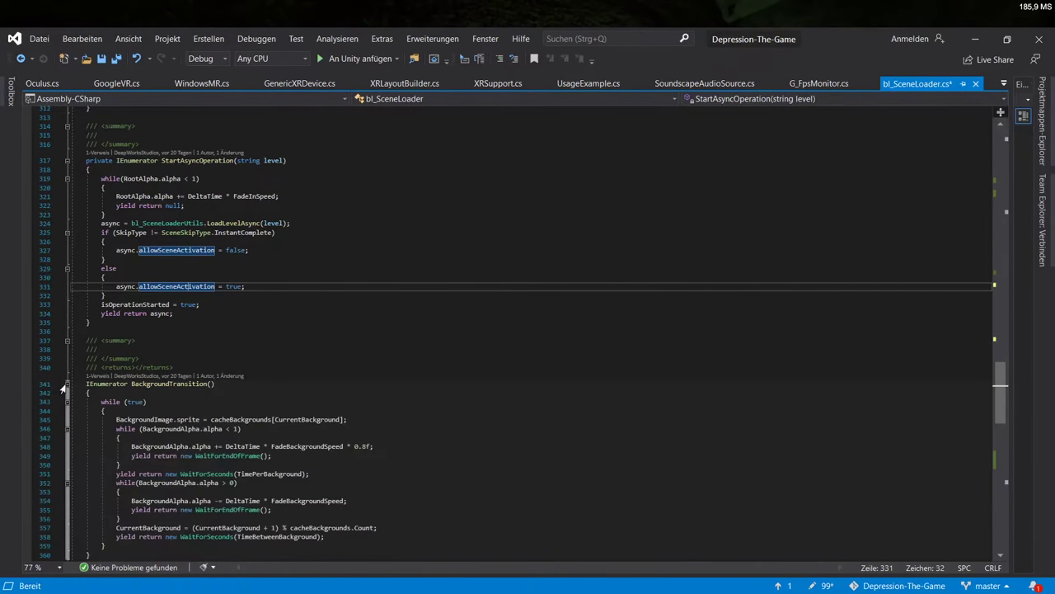
{"action": "scroll", "coordinate": [131, 425], "scroll_direction": "down", "scroll_amount": 3}
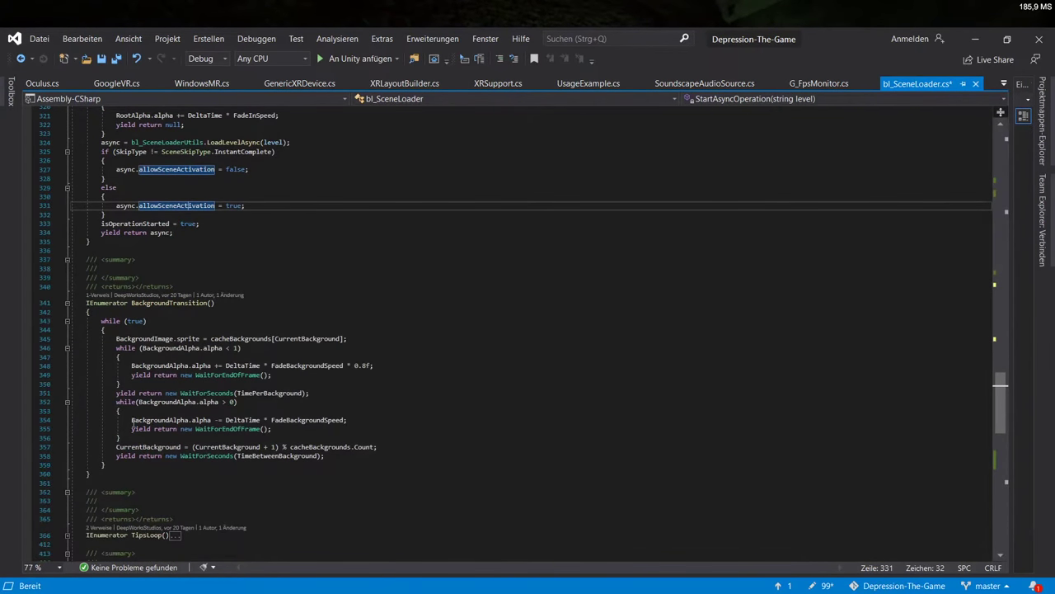
{"action": "left_click", "coordinate": [67, 303]}
{"action": "scroll", "coordinate": [155, 491], "scroll_direction": "down", "scroll_amount": 1}
{"action": "scroll", "coordinate": [155, 491], "scroll_direction": "down", "scroll_amount": 8}
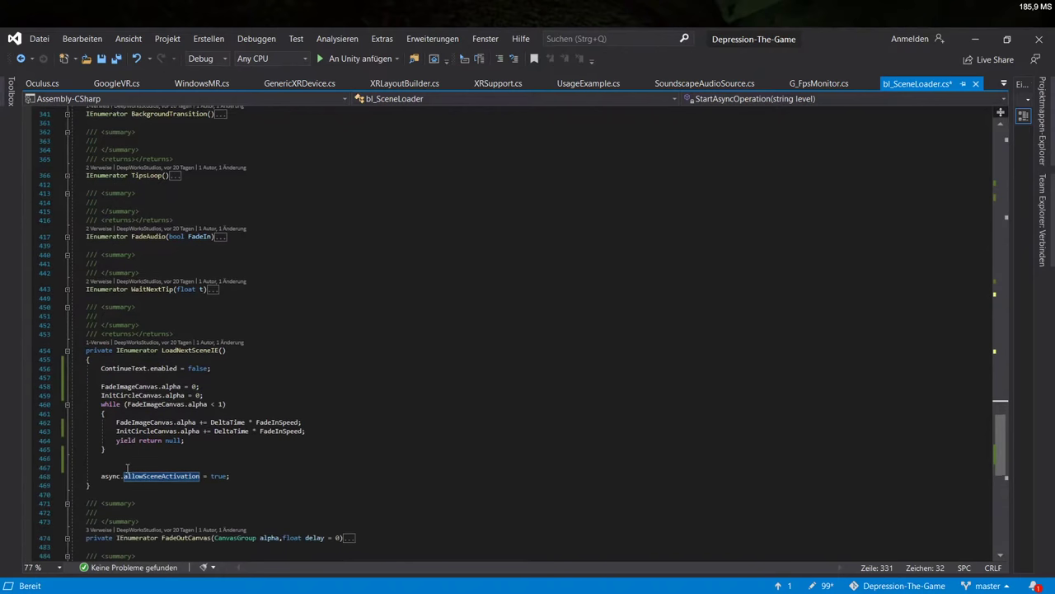
{"action": "scroll", "coordinate": [189, 453], "scroll_direction": "down", "scroll_amount": 3}
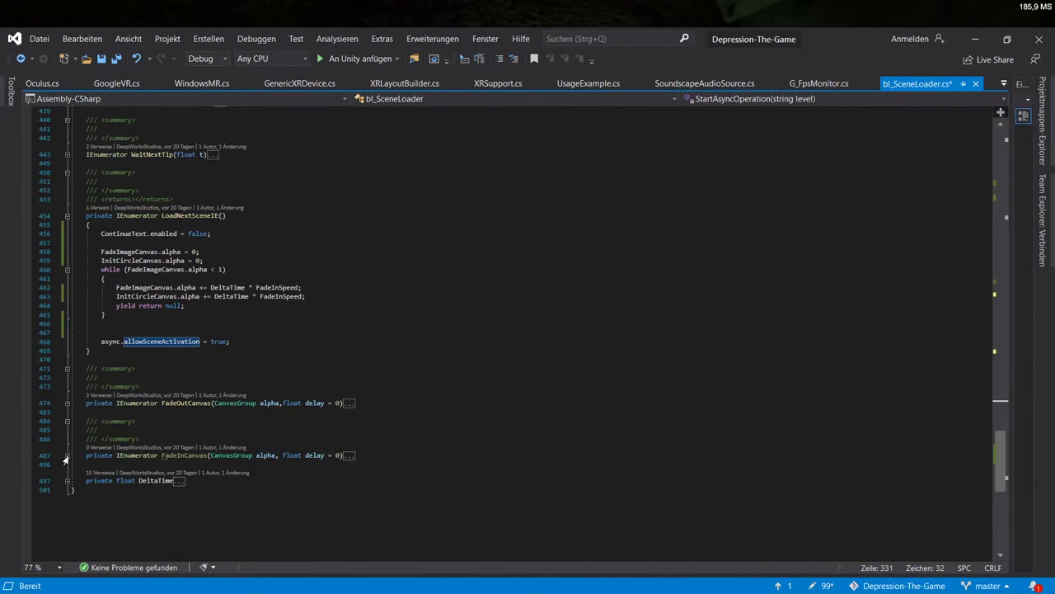
{"action": "left_click", "coordinate": [188, 403]}
{"action": "scroll", "coordinate": [449, 521], "scroll_direction": "up", "scroll_amount": 20}
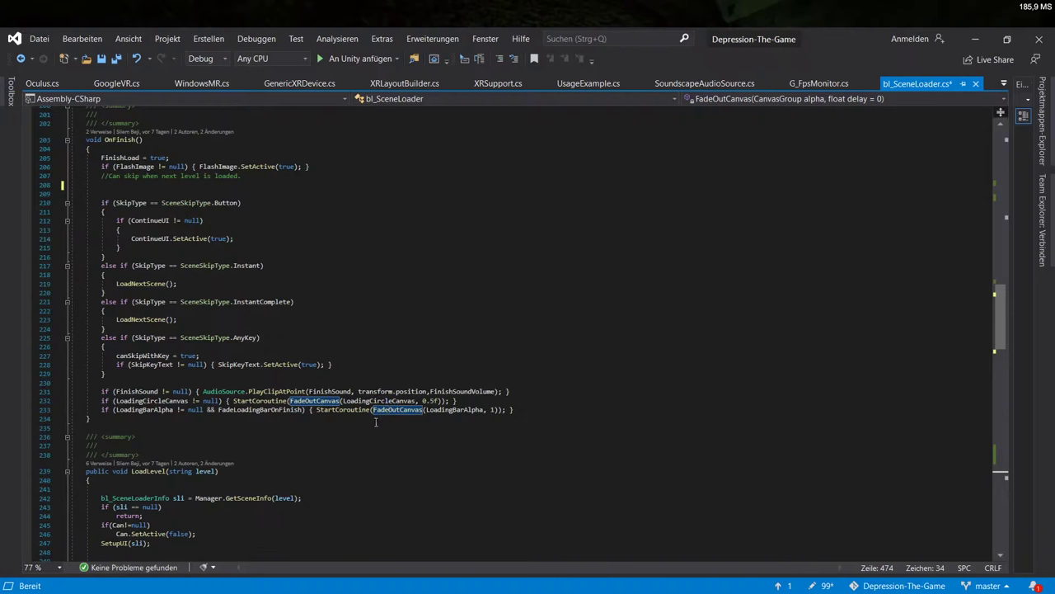
{"action": "scroll", "coordinate": [274, 472], "scroll_direction": "up", "scroll_amount": 12}
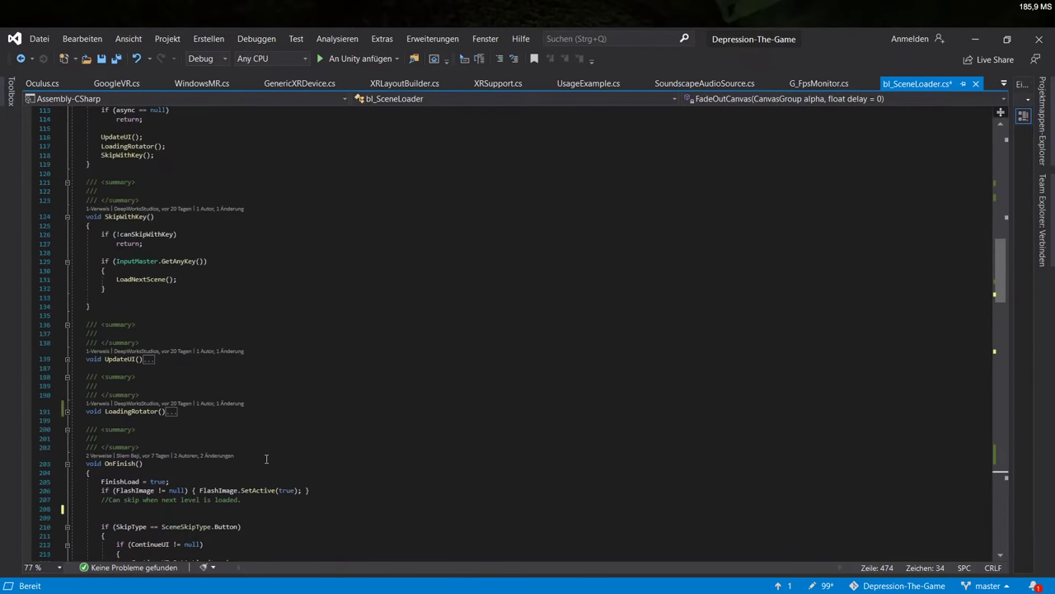
{"action": "scroll", "coordinate": [210, 518], "scroll_direction": "down", "scroll_amount": 4}
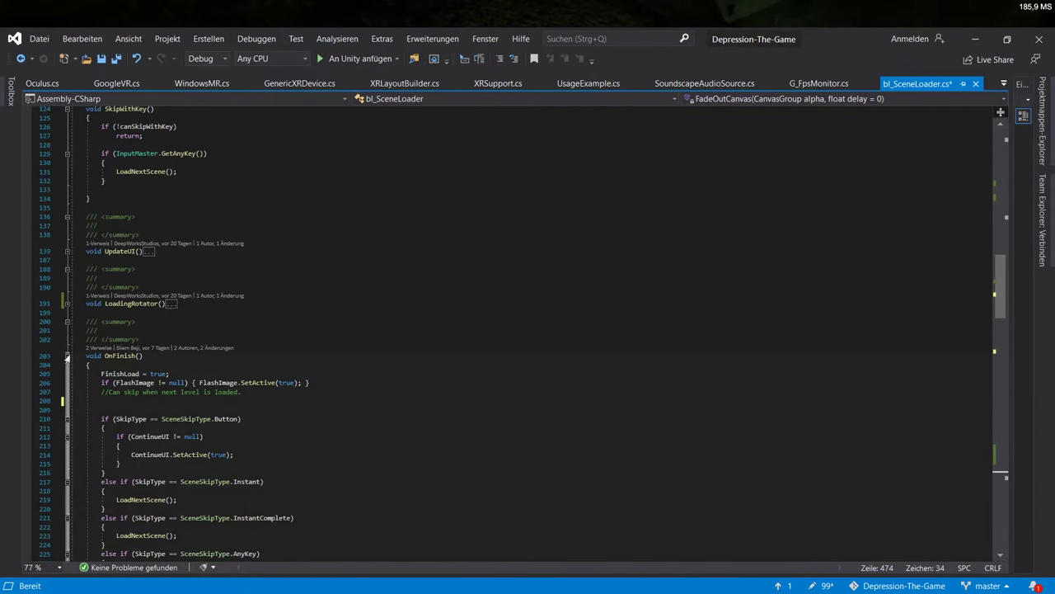
{"action": "left_click", "coordinate": [132, 355]}
{"action": "scroll", "coordinate": [412, 420], "scroll_direction": "up", "scroll_amount": 10}
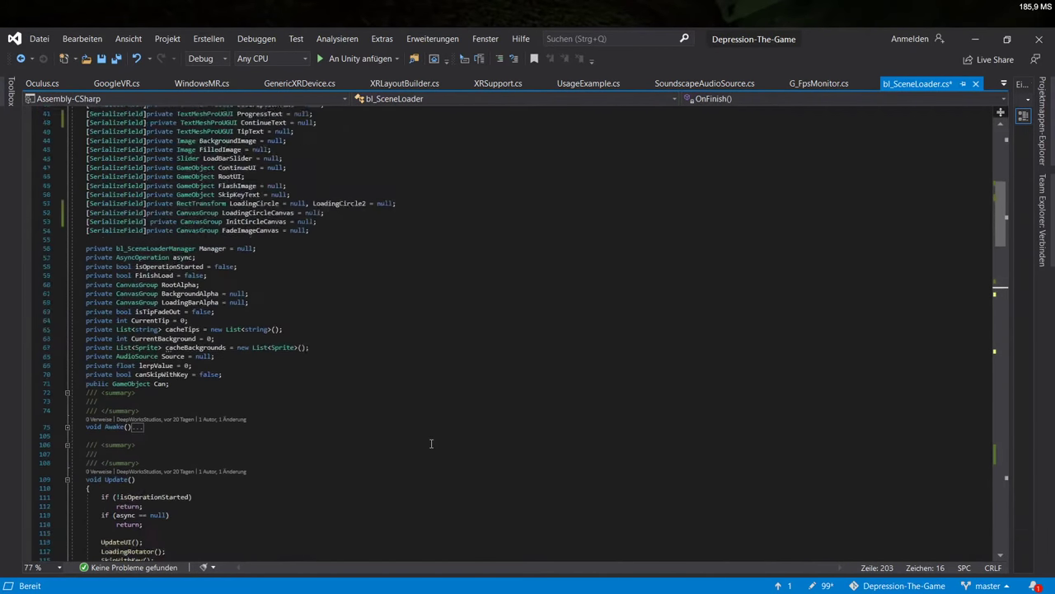
{"action": "scroll", "coordinate": [428, 434], "scroll_direction": "down", "scroll_amount": 9}
{"action": "scroll", "coordinate": [307, 456], "scroll_direction": "down", "scroll_amount": 20}
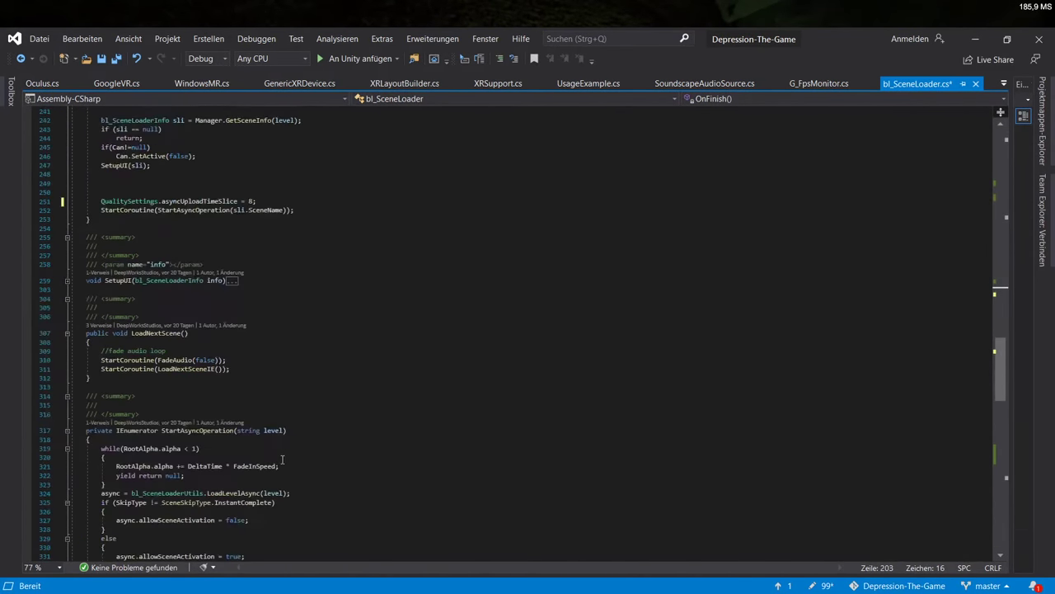
{"action": "scroll", "coordinate": [281, 460], "scroll_direction": "down", "scroll_amount": 12}
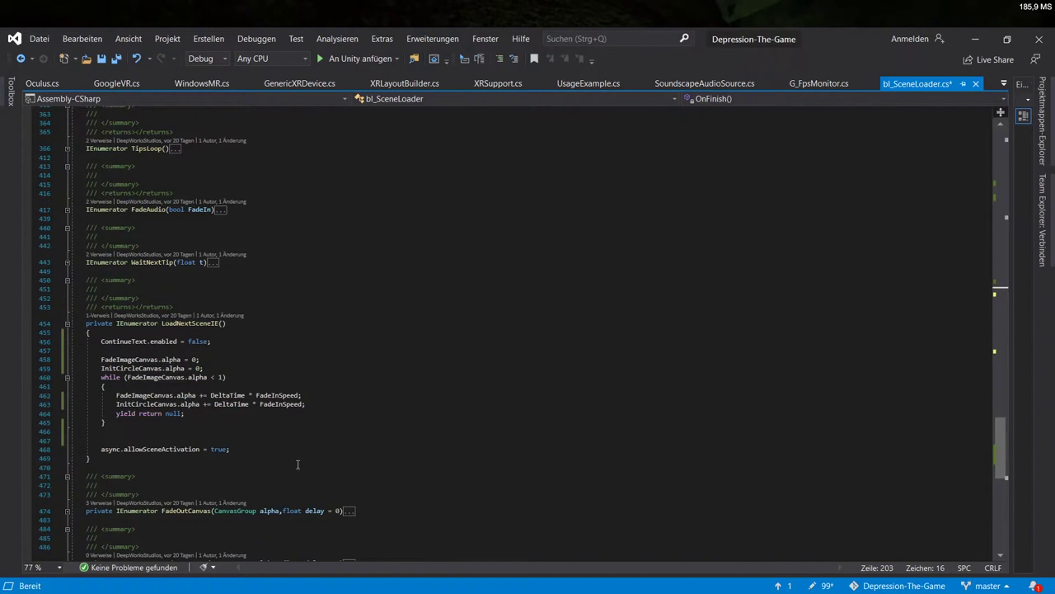
{"action": "scroll", "coordinate": [326, 453], "scroll_direction": "up", "scroll_amount": 20}
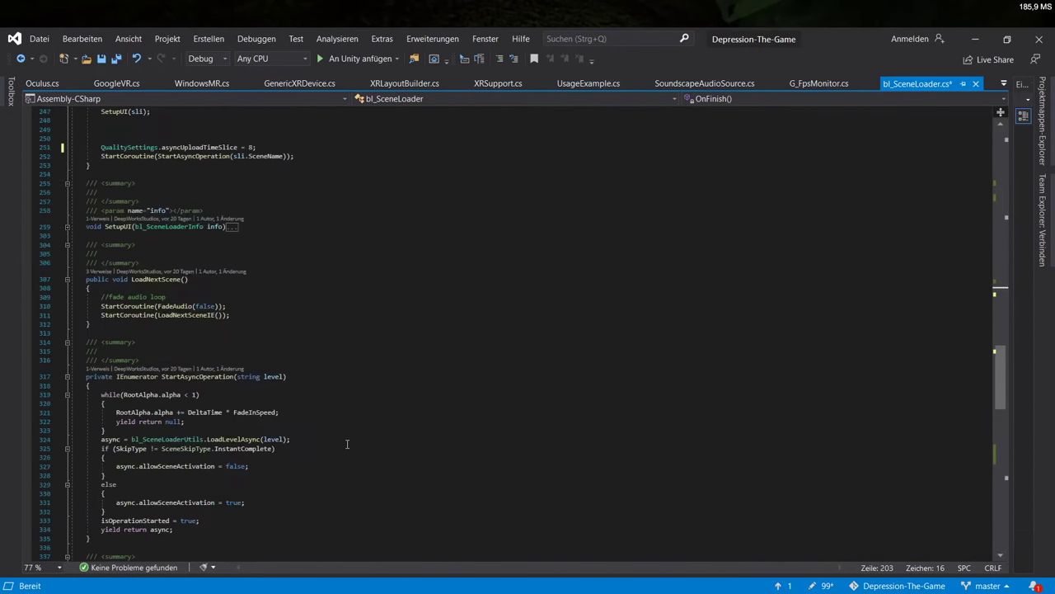
Wrap OnFinish (lines 203–235) in a /* … */ comment block
{"action": "left_click", "coordinate": [89, 330]}
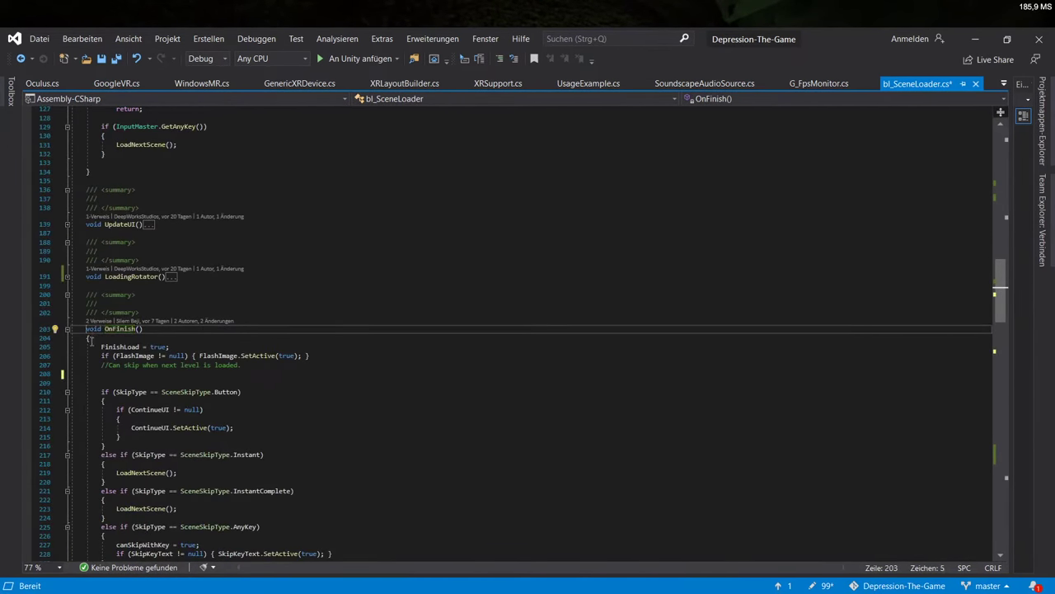
{"action": "type", "text": "/*"}
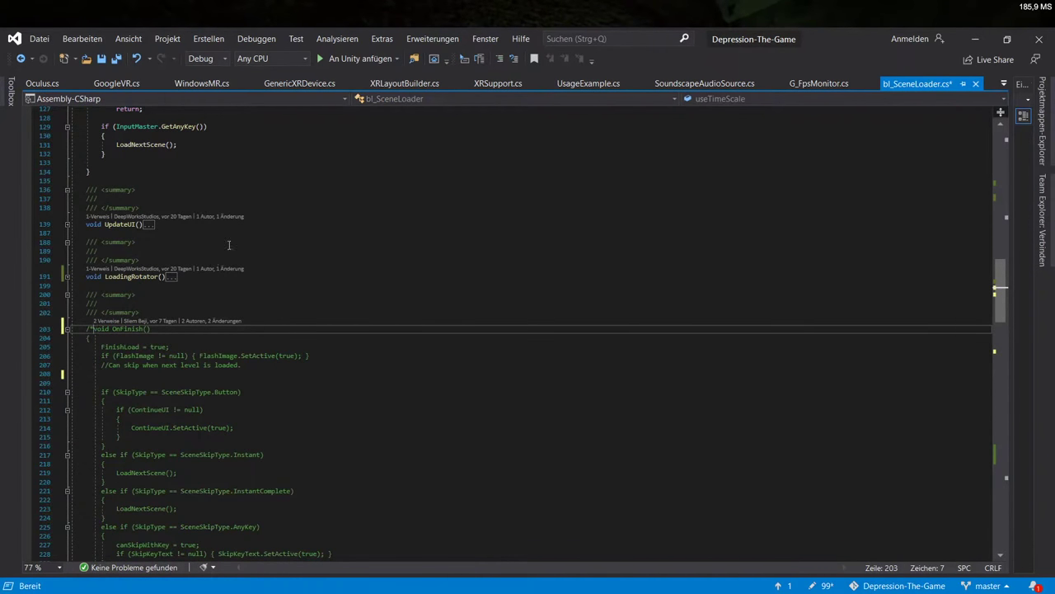
{"action": "scroll", "coordinate": [212, 394], "scroll_direction": "down", "scroll_amount": 8}
{"action": "left_click", "coordinate": [107, 400]}
{"action": "type", "text": "*/"}
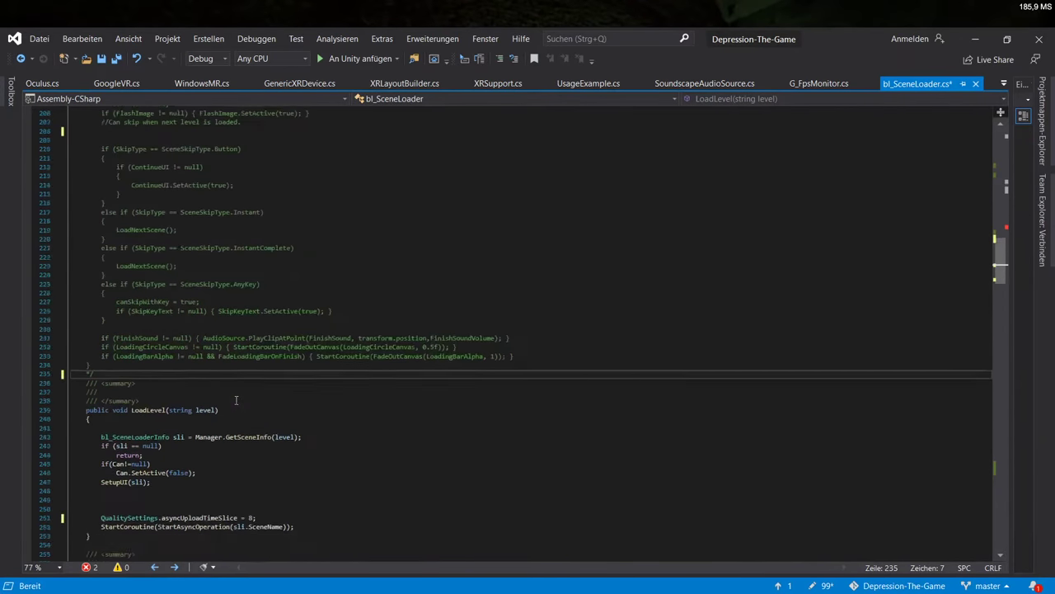
{"action": "scroll", "coordinate": [108, 393], "scroll_direction": "up", "scroll_amount": 15}
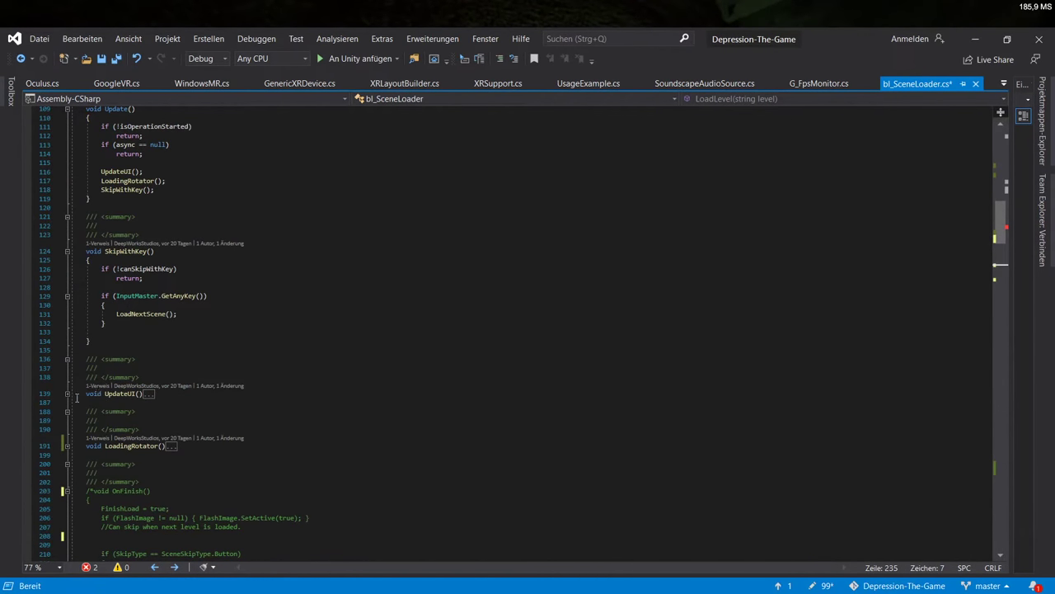
Review SkipWithKey, then expand UpdateUI and inspect its OnFinish() call
{"action": "left_click", "coordinate": [132, 295]}
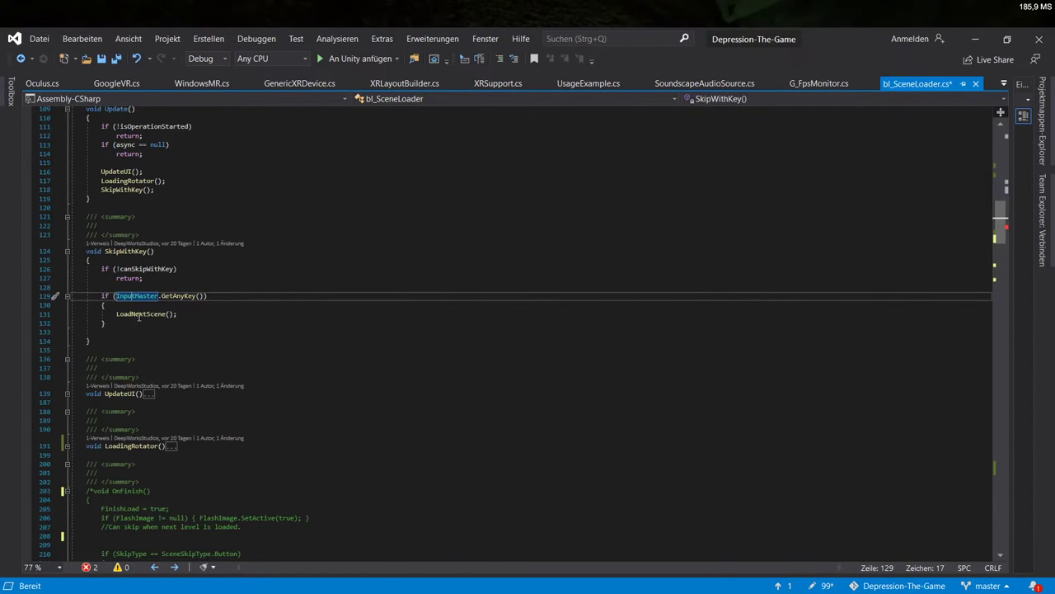
{"action": "left_click", "coordinate": [138, 314]}
{"action": "left_click", "coordinate": [133, 333]}
{"action": "left_click", "coordinate": [132, 341]}
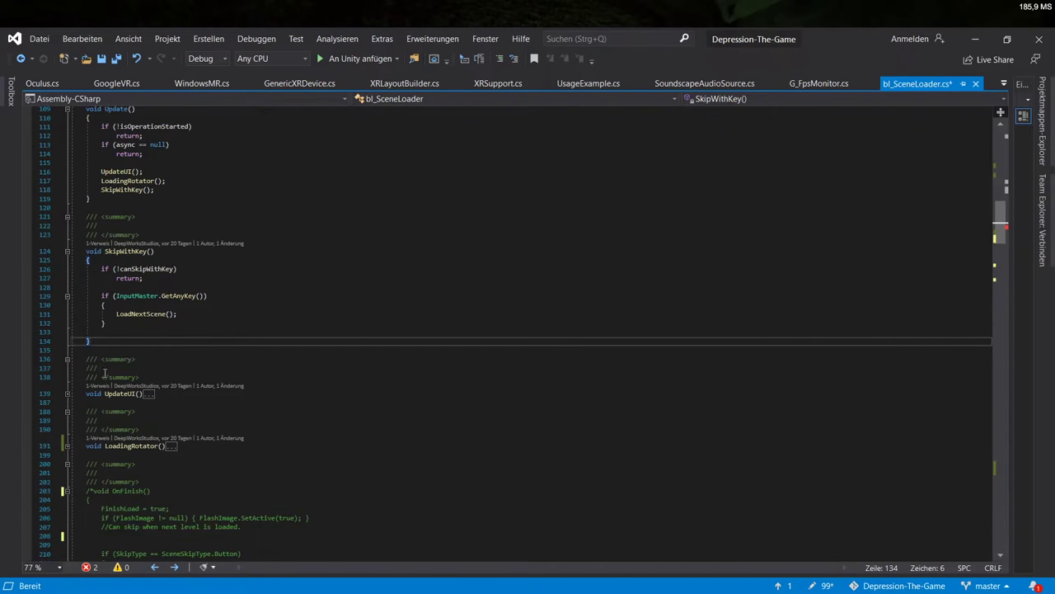
{"action": "left_click", "coordinate": [67, 393]}
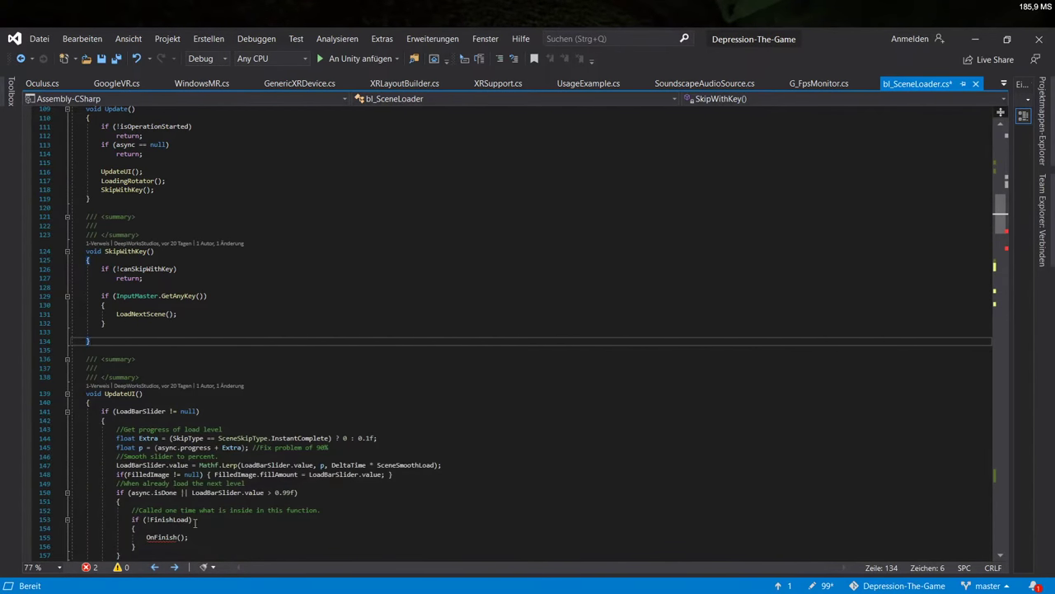
{"action": "scroll", "coordinate": [195, 522], "scroll_direction": "down", "scroll_amount": 2}
{"action": "scroll", "coordinate": [167, 437], "scroll_direction": "down", "scroll_amount": 5}
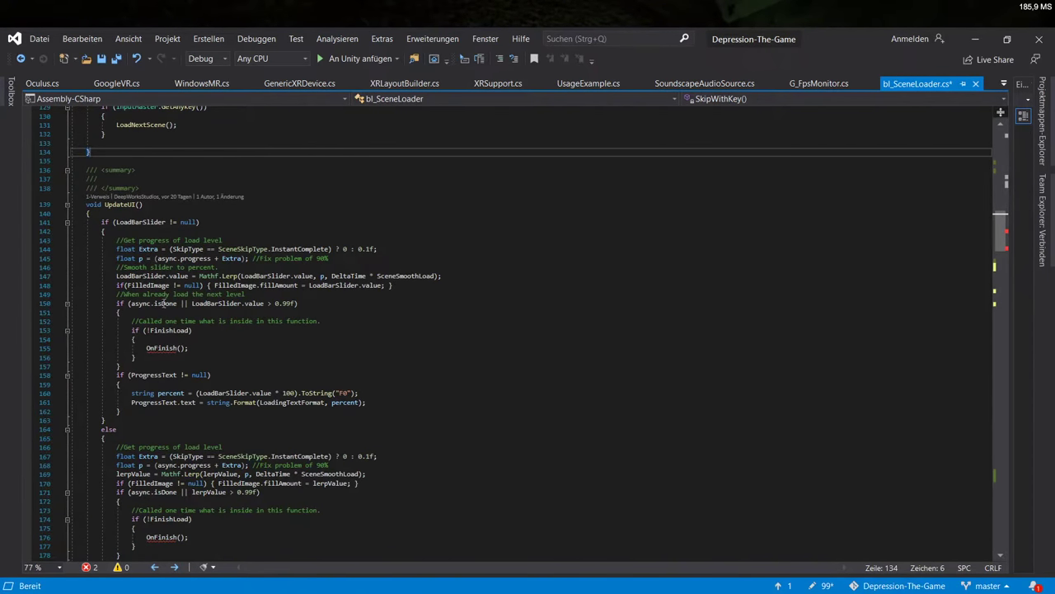
{"action": "left_click", "coordinate": [161, 350]}
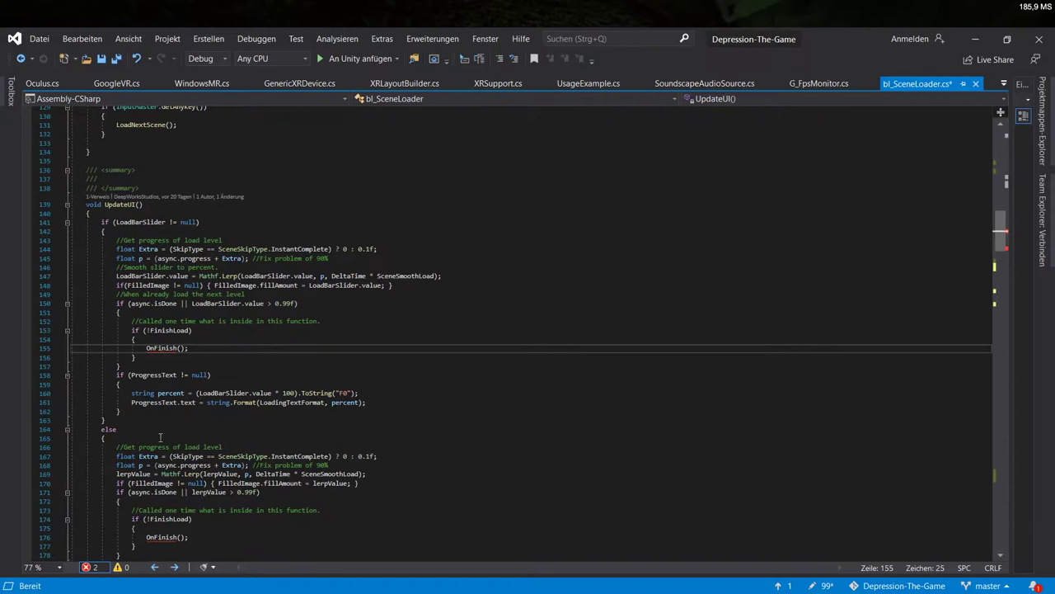
{"action": "scroll", "coordinate": [161, 437], "scroll_direction": "down", "scroll_amount": 5}
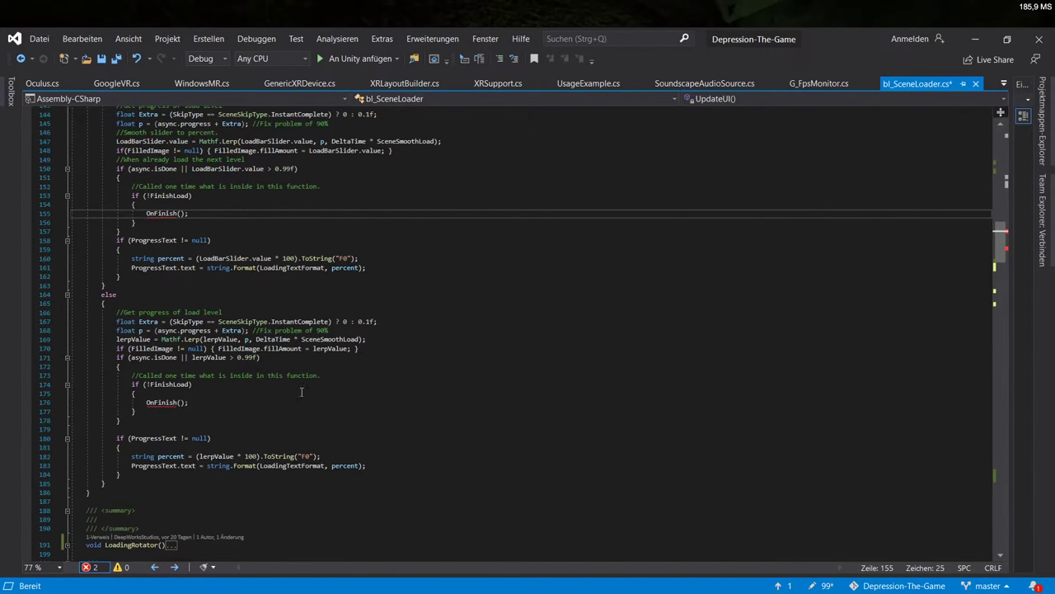
{"action": "scroll", "coordinate": [302, 501], "scroll_direction": "up", "scroll_amount": 4}
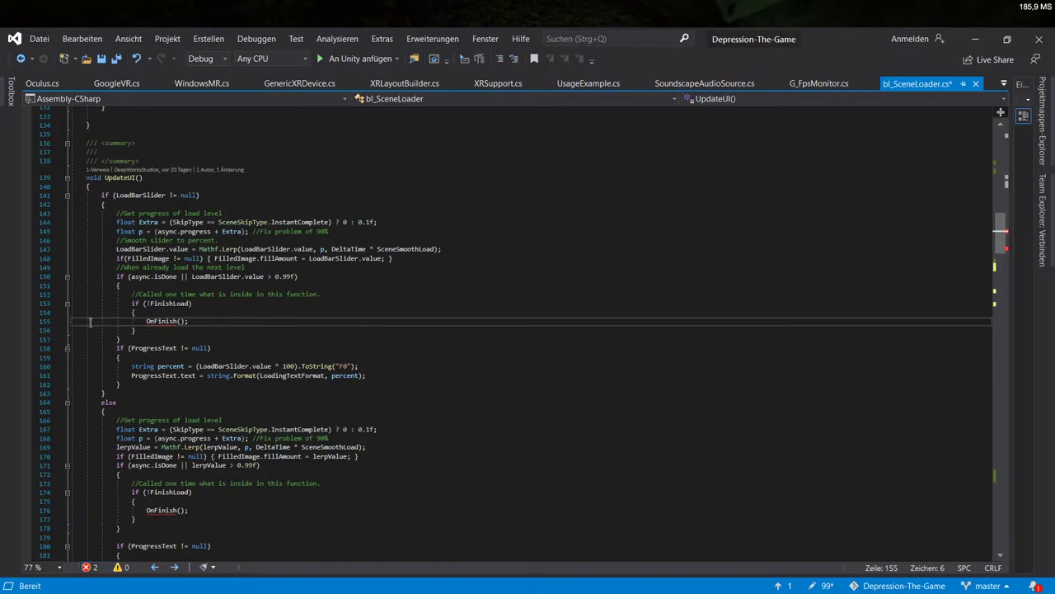
{"action": "scroll", "coordinate": [125, 281], "scroll_direction": "down", "scroll_amount": 16}
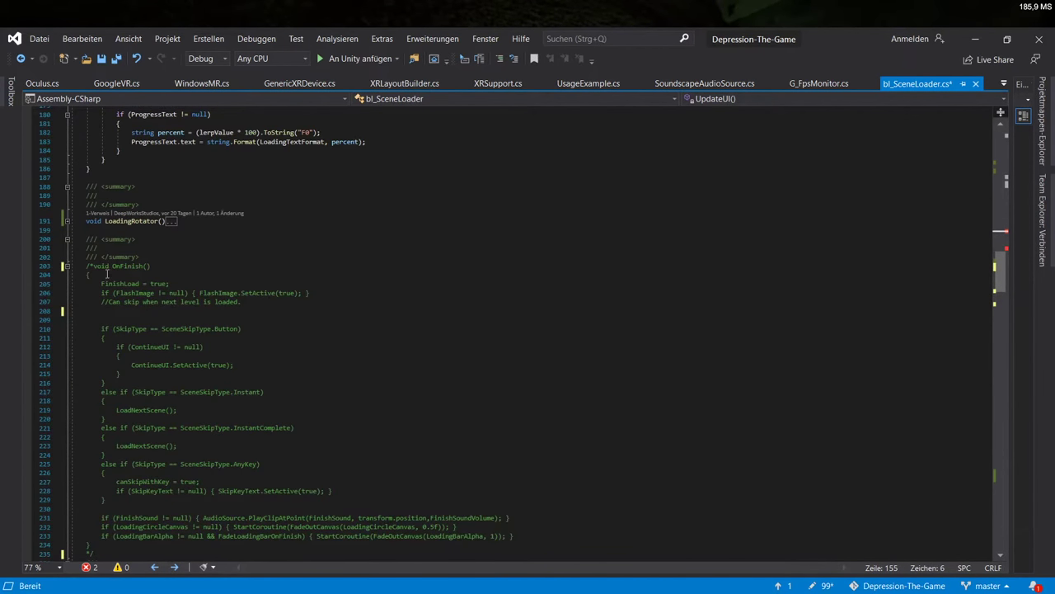
Uncomment OnFinish by removing the /* opener and */ closer
{"action": "left_click", "coordinate": [91, 266]}
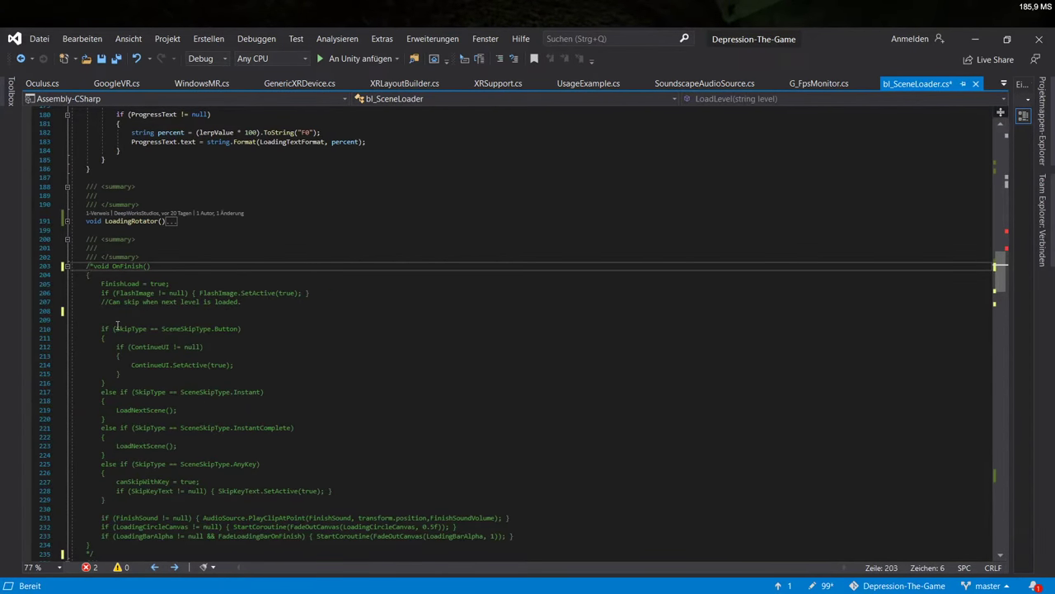
{"action": "key", "text": "BackSpace"}
{"action": "key", "text": "Delete"}
{"action": "scroll", "coordinate": [107, 347], "scroll_direction": "down", "scroll_amount": 9}
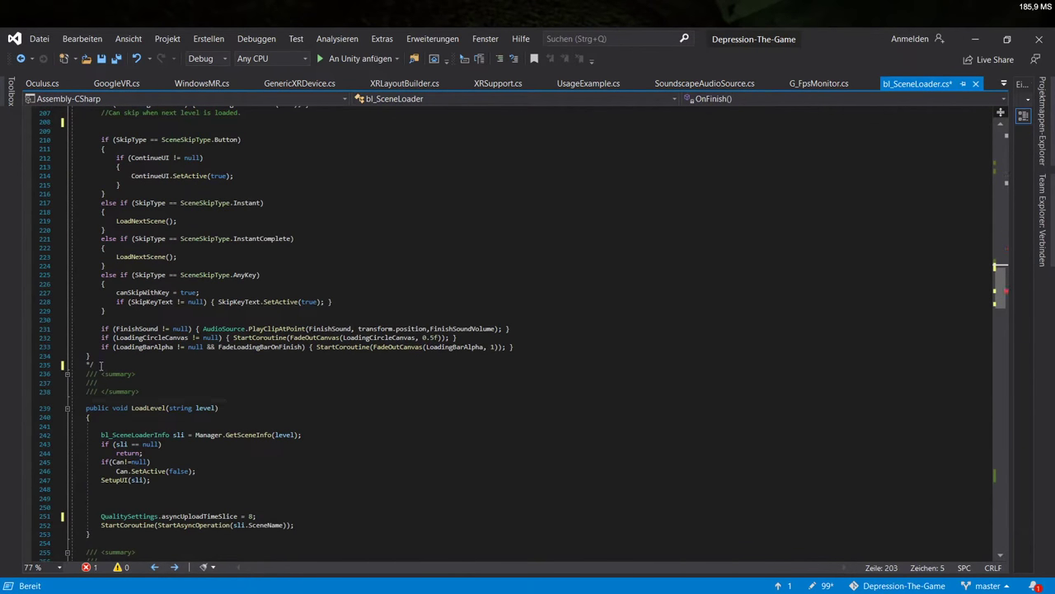
{"action": "left_click", "coordinate": [100, 366]}
{"action": "key", "text": "BackSpace"}
{"action": "key", "text": "BackSpace"}
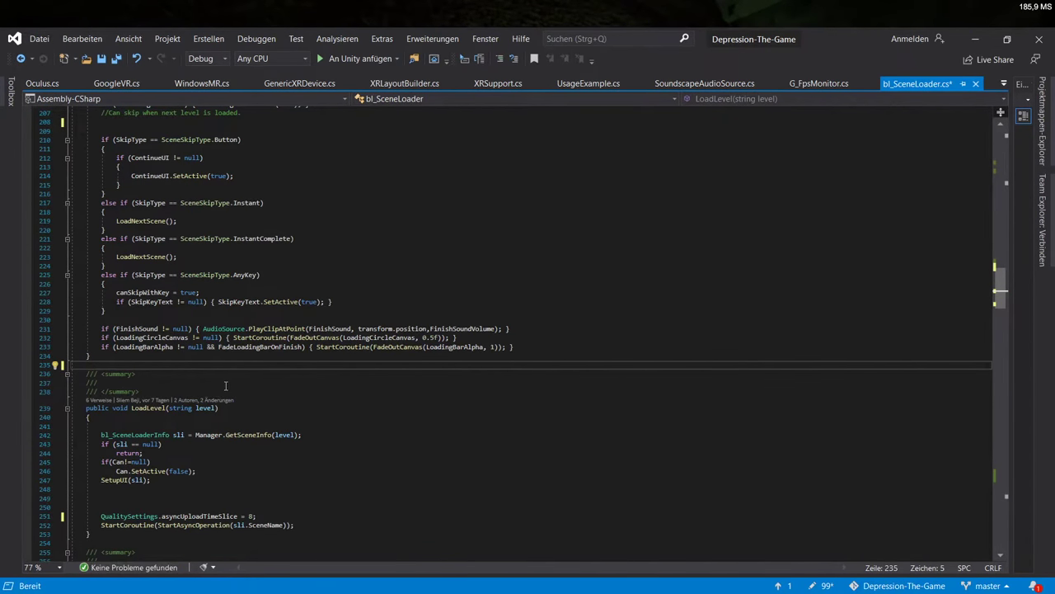
Expand the collapsed Awake() method and scroll down to OnFinish()
{"action": "scroll", "coordinate": [225, 385], "scroll_direction": "up", "scroll_amount": 5}
{"action": "scroll", "coordinate": [235, 401], "scroll_direction": "up", "scroll_amount": 20}
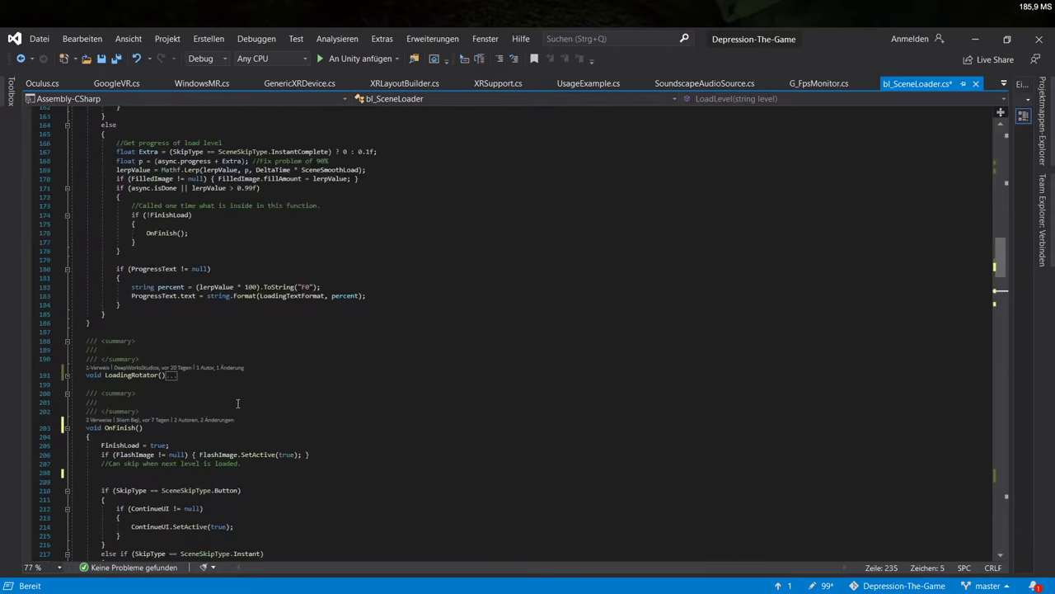
{"action": "scroll", "coordinate": [232, 395], "scroll_direction": "up", "scroll_amount": 7}
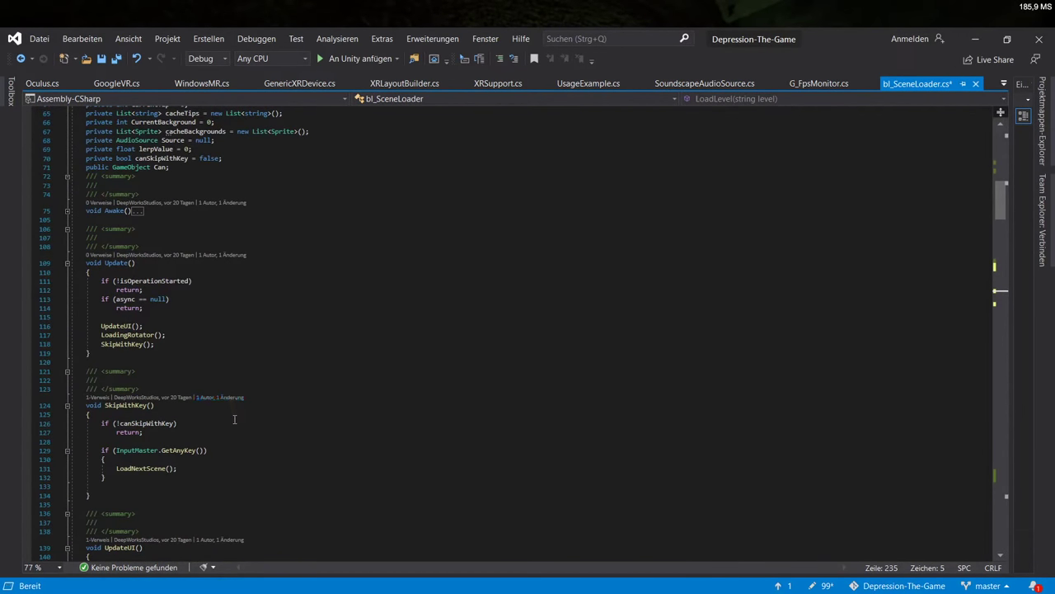
{"action": "scroll", "coordinate": [217, 426], "scroll_direction": "up", "scroll_amount": 2}
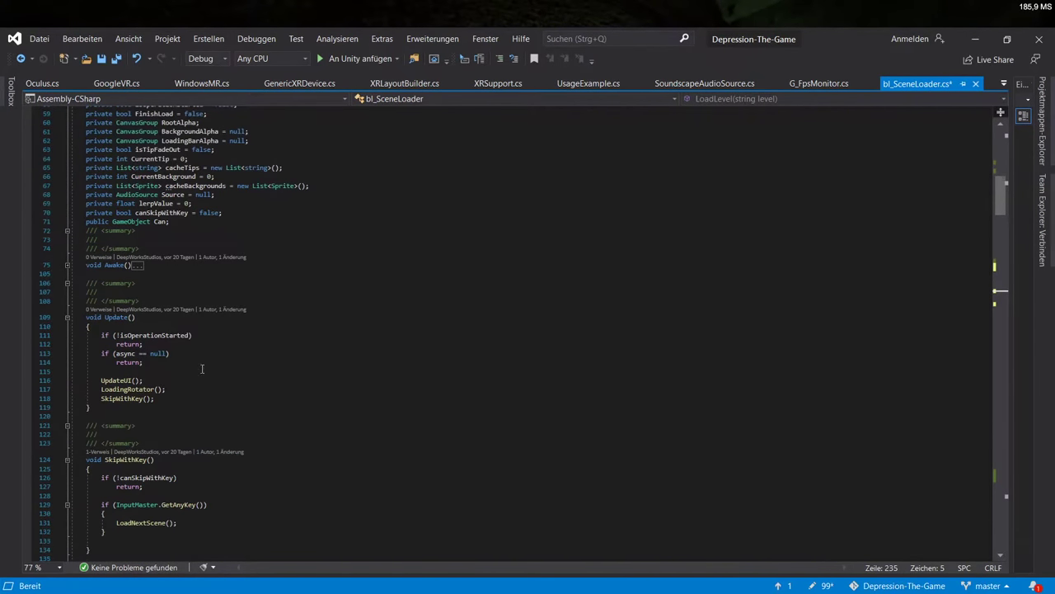
{"action": "left_click", "coordinate": [71, 264]}
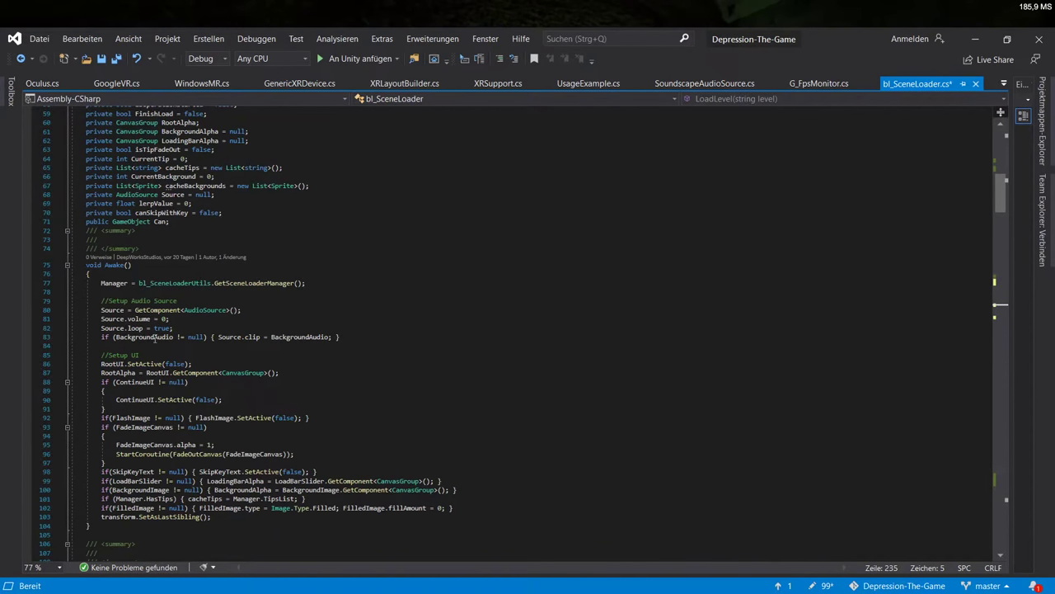
{"action": "scroll", "coordinate": [155, 338], "scroll_direction": "down", "scroll_amount": 20}
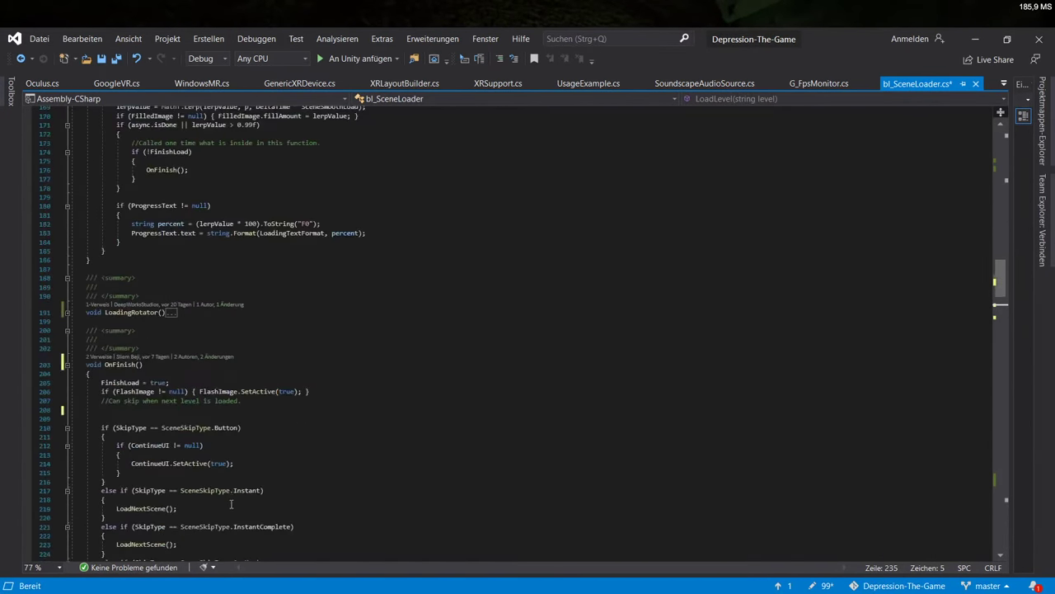
{"action": "scroll", "coordinate": [233, 510], "scroll_direction": "down", "scroll_amount": 10}
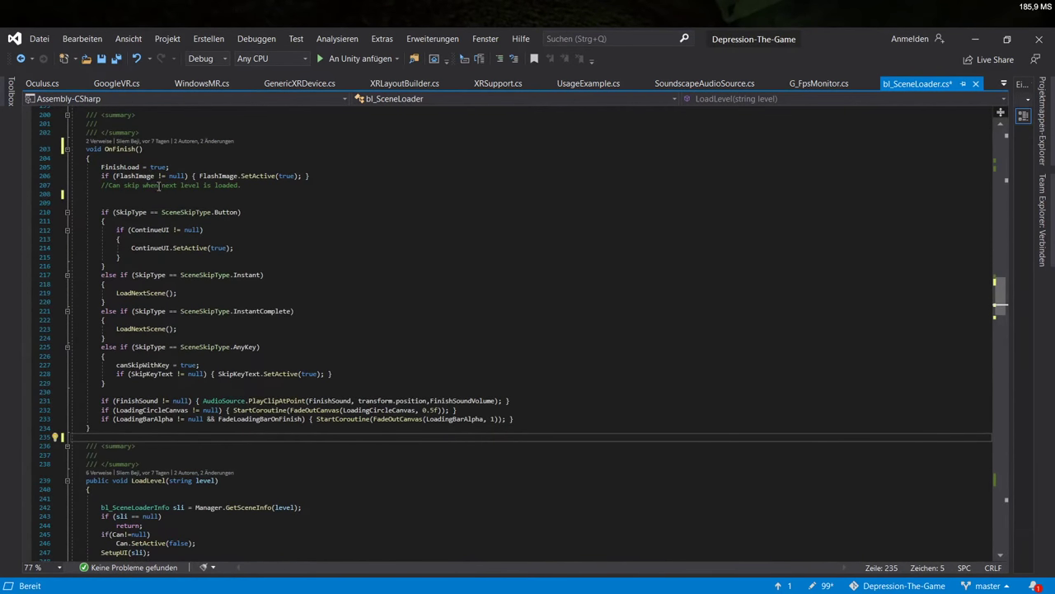
Add a 'QualitySettings.asyncUploadTimeSlice = ' line at the end of OnFinish() with its value removed
{"action": "left_click", "coordinate": [165, 194]}
{"action": "key", "text": "Down"}
{"action": "key", "text": "Down"}
{"action": "key", "text": "Up"}
{"action": "key", "text": "Up"}
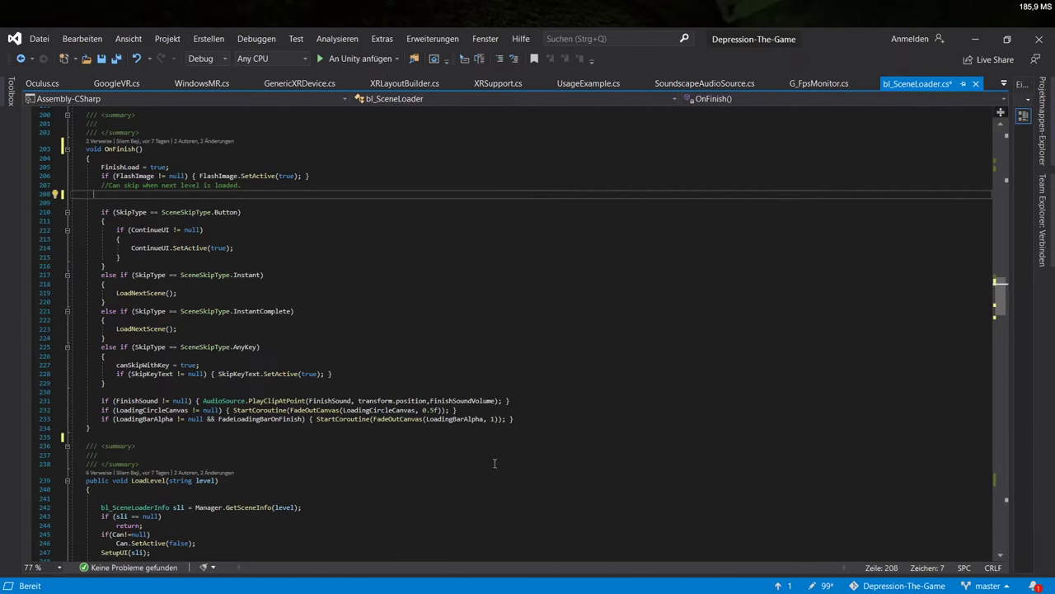
{"action": "left_click", "coordinate": [544, 418]}
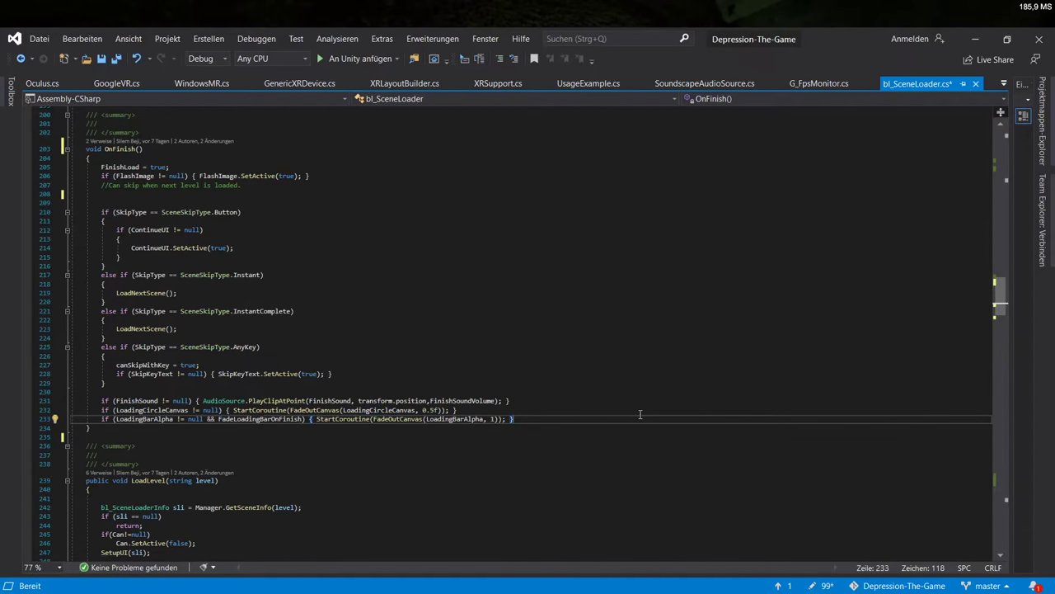
{"action": "key", "text": "Return"}
{"action": "key", "text": "Return"}
{"action": "key", "text": "Return"}
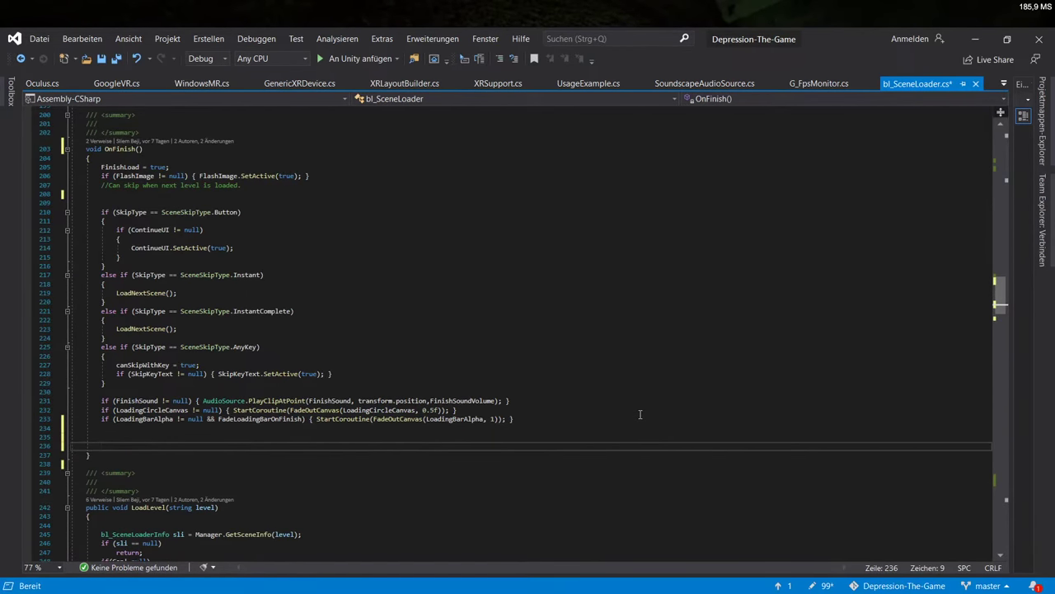
{"action": "type", "text": "QualitySettings.asyncUploadTimeSlice = 2;"}
{"action": "left_click", "coordinate": [252, 446]}
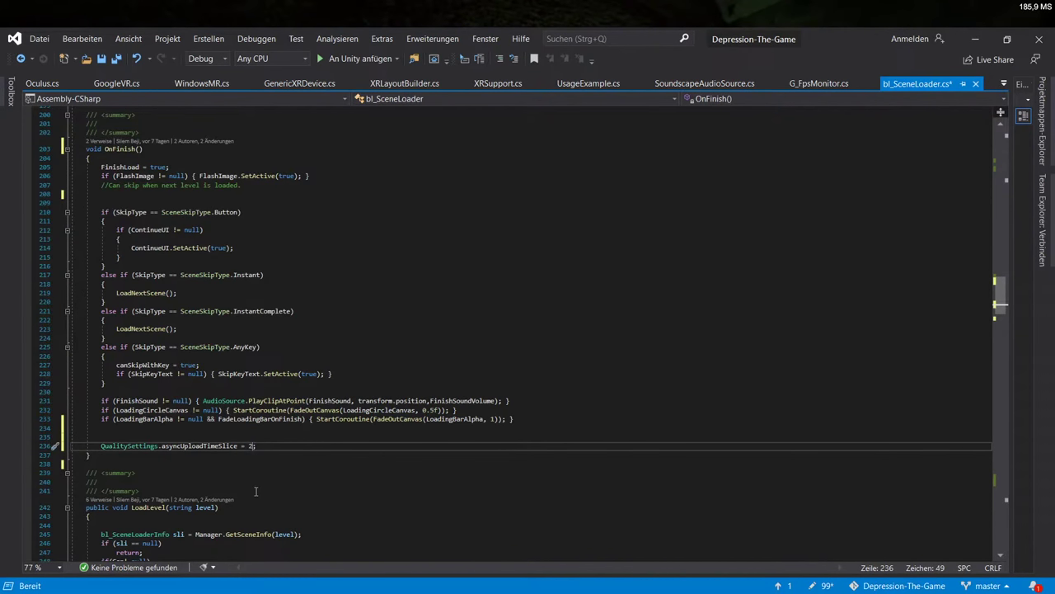
{"action": "key", "text": "BackSpace"}
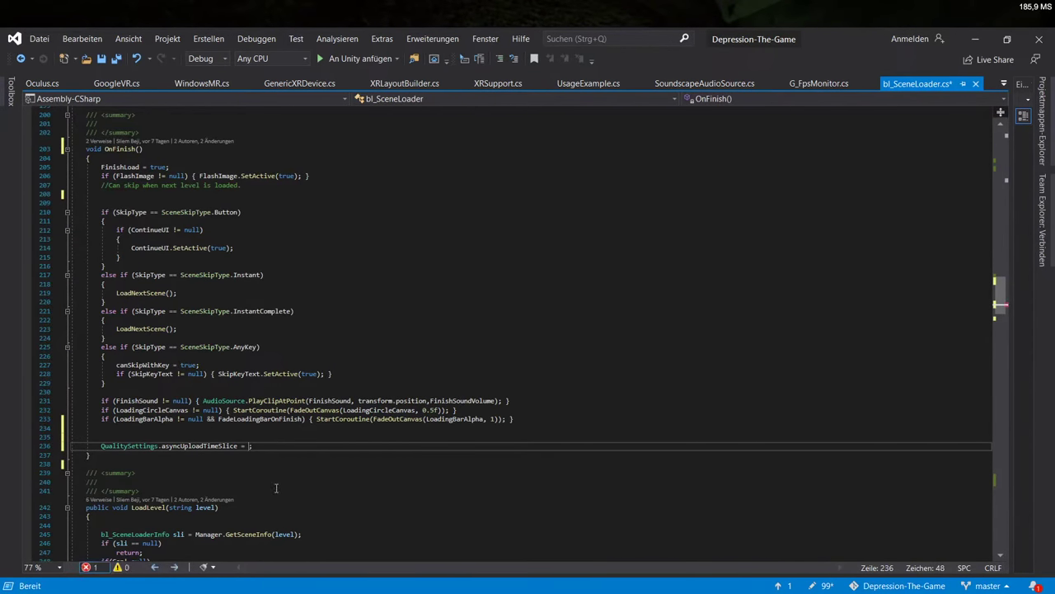
Collapse the Update() method in the code editor
{"action": "scroll", "coordinate": [231, 470], "scroll_direction": "up", "scroll_amount": 20}
{"action": "scroll", "coordinate": [215, 455], "scroll_direction": "up", "scroll_amount": 20}
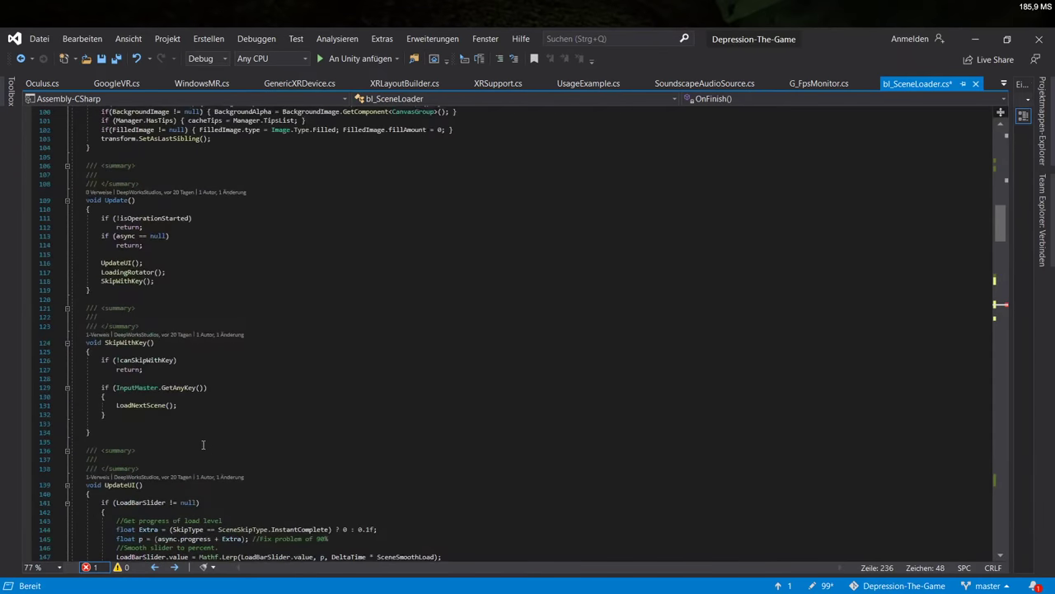
{"action": "scroll", "coordinate": [145, 426], "scroll_direction": "down", "scroll_amount": 8}
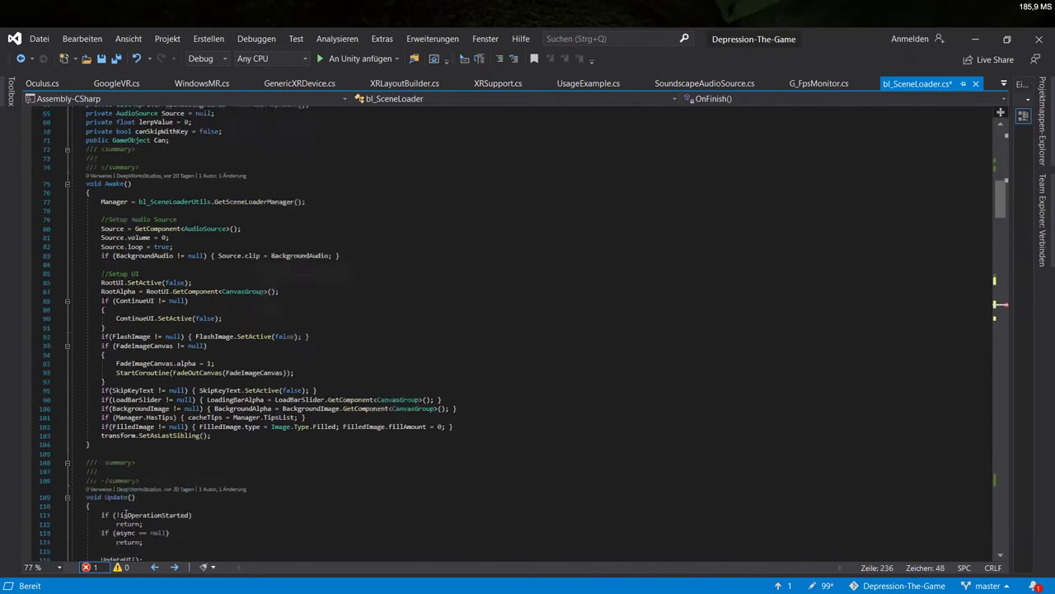
{"action": "left_click", "coordinate": [67, 362]}
{"action": "scroll", "coordinate": [119, 390], "scroll_direction": "up", "scroll_amount": 15}
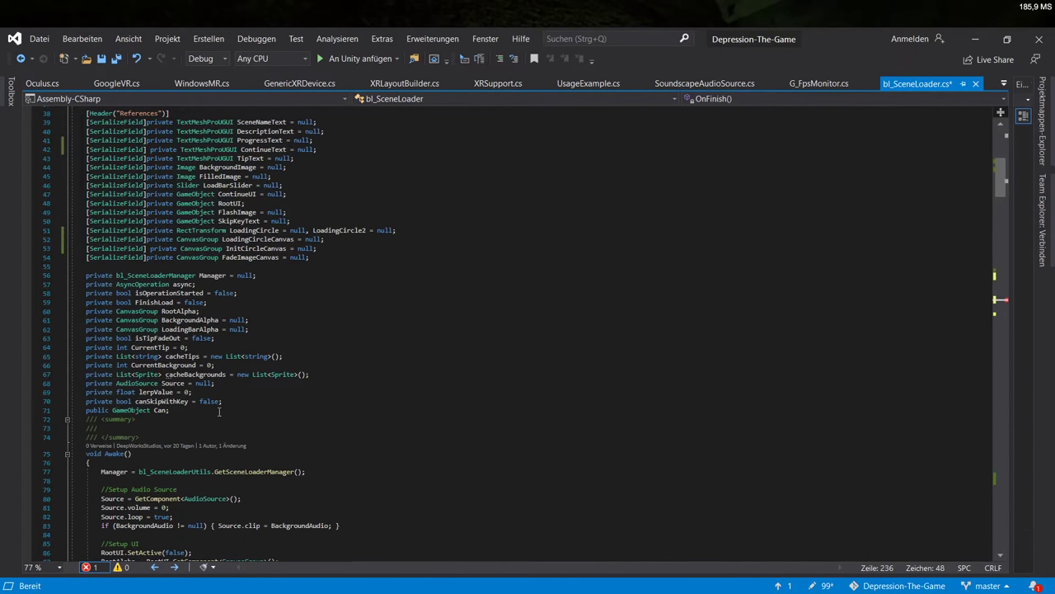
Declare a new field 'float temptimeslince;' right after the Can field
{"action": "left_click", "coordinate": [180, 412]}
{"action": "key", "text": "Return"}
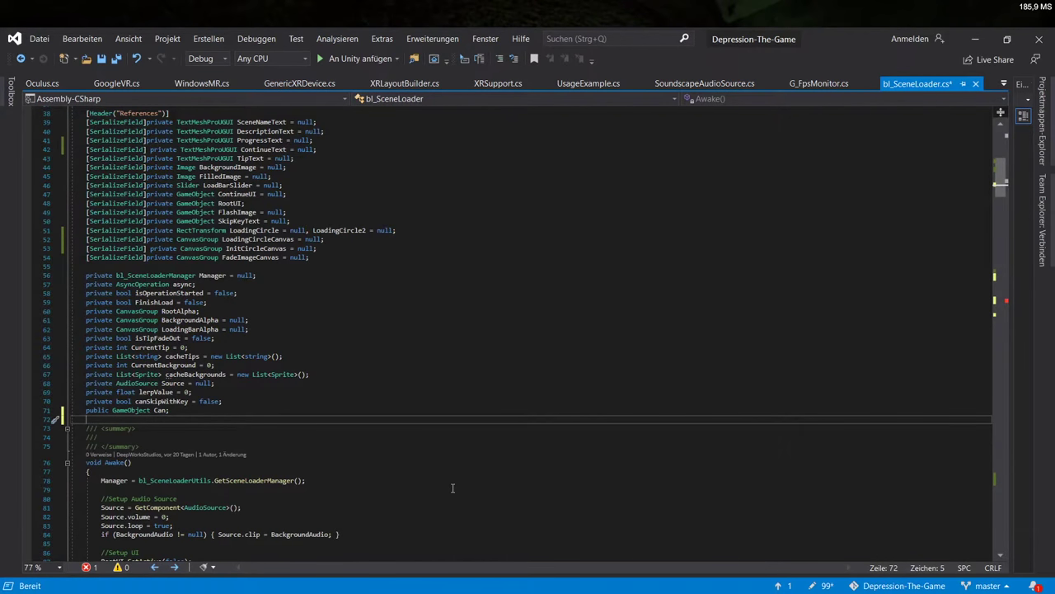
{"action": "type", "text": "float tempt"}
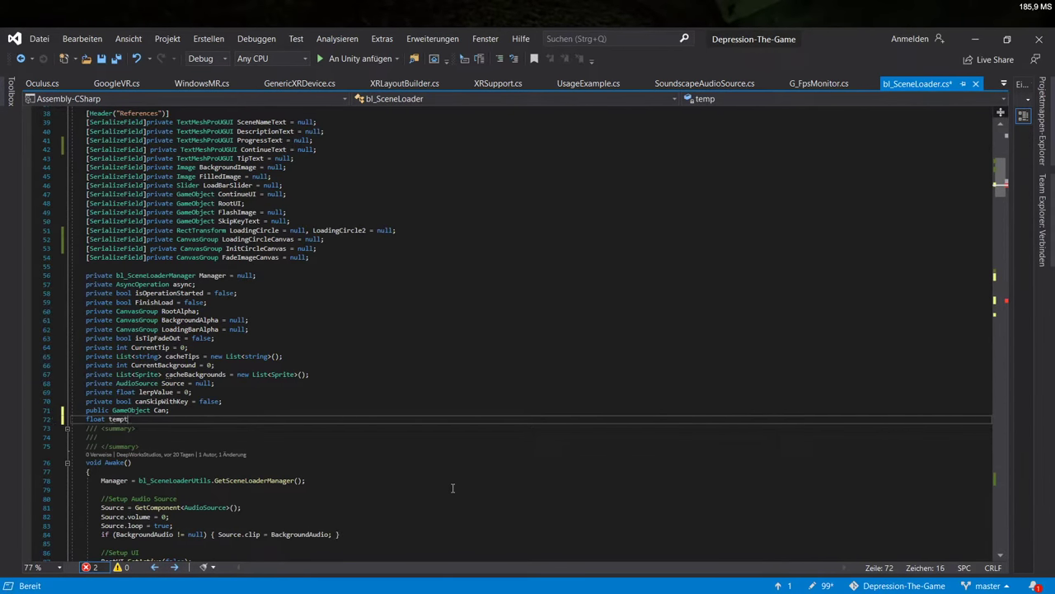
{"action": "type", "text": "imeslince;"}
{"action": "scroll", "coordinate": [452, 488], "scroll_direction": "down", "scroll_amount": 16}
{"action": "scroll", "coordinate": [150, 452], "scroll_direction": "down", "scroll_amount": 7}
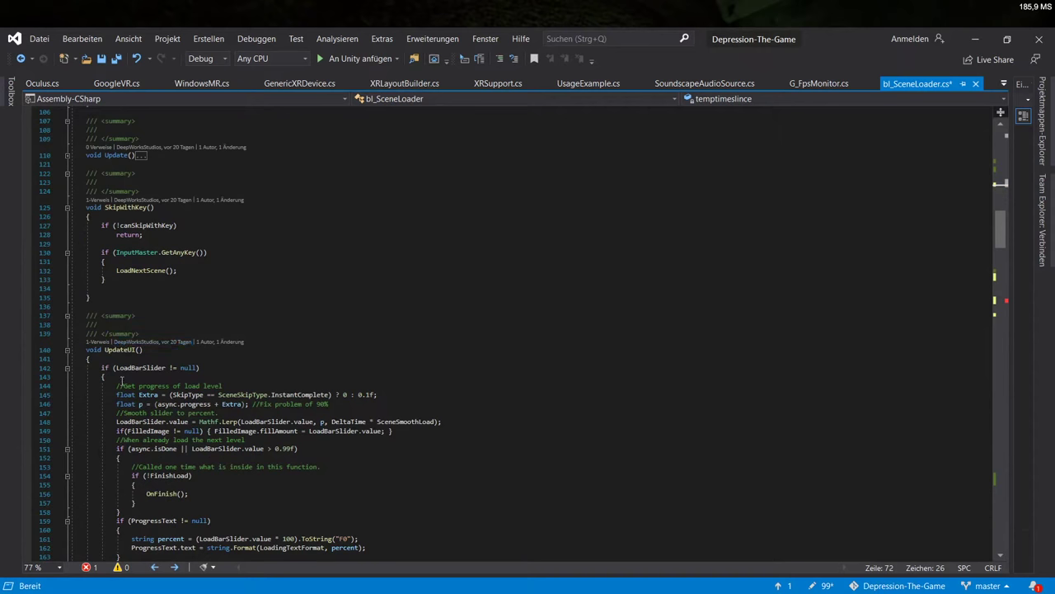
{"action": "scroll", "coordinate": [122, 380], "scroll_direction": "down", "scroll_amount": 6}
{"action": "scroll", "coordinate": [104, 392], "scroll_direction": "down", "scroll_amount": 5}
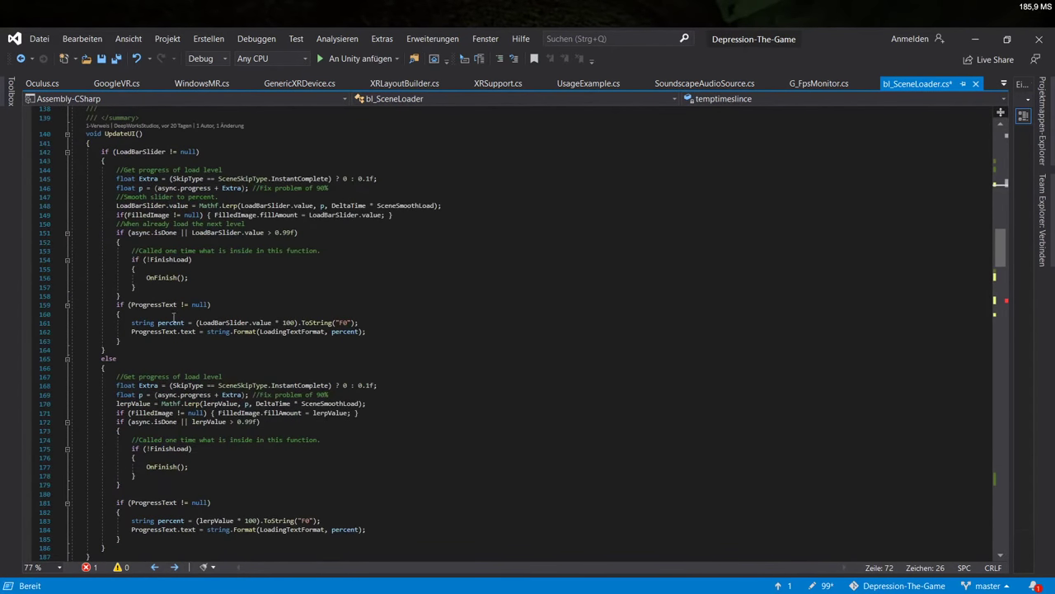
{"action": "scroll", "coordinate": [133, 291], "scroll_direction": "down", "scroll_amount": 12}
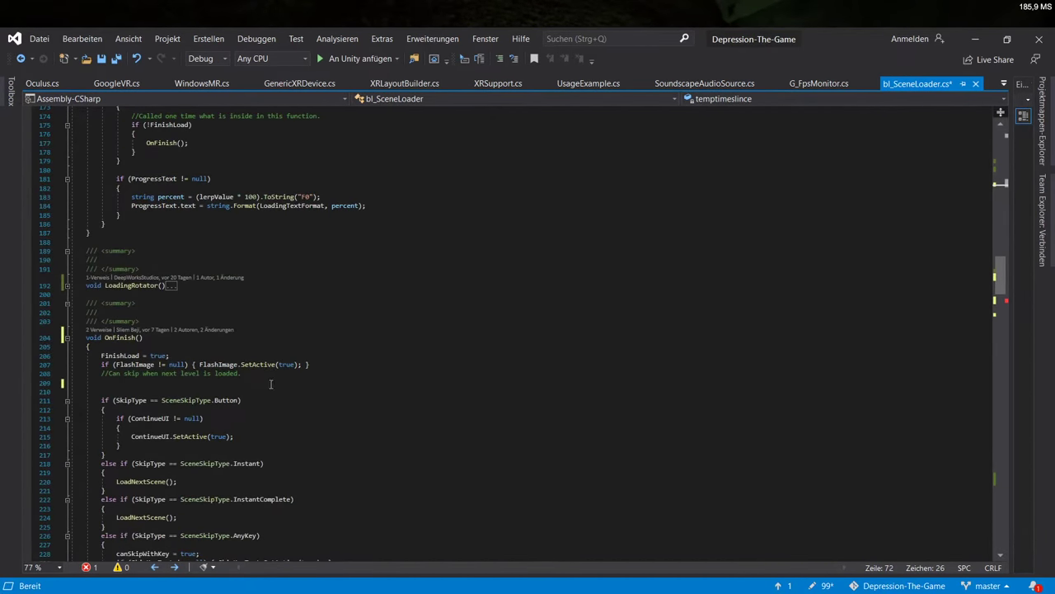
Complete OnFinish's assignment as QualitySettings.asyncUploadTimeSlice = temptimeslince
{"action": "left_click_drag", "start_coordinate": [208, 394], "coordinate": [209, 386]}
{"action": "type", "text": "QualitySettings.asyncUploadTimeSlice = 2;"}
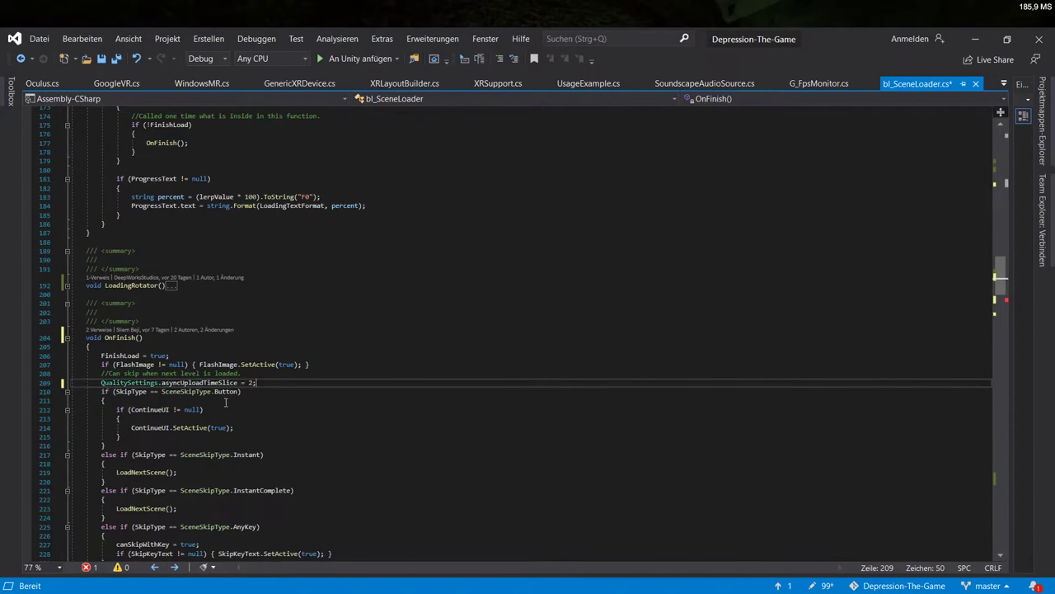
{"action": "scroll", "coordinate": [230, 388], "scroll_direction": "down", "scroll_amount": 6}
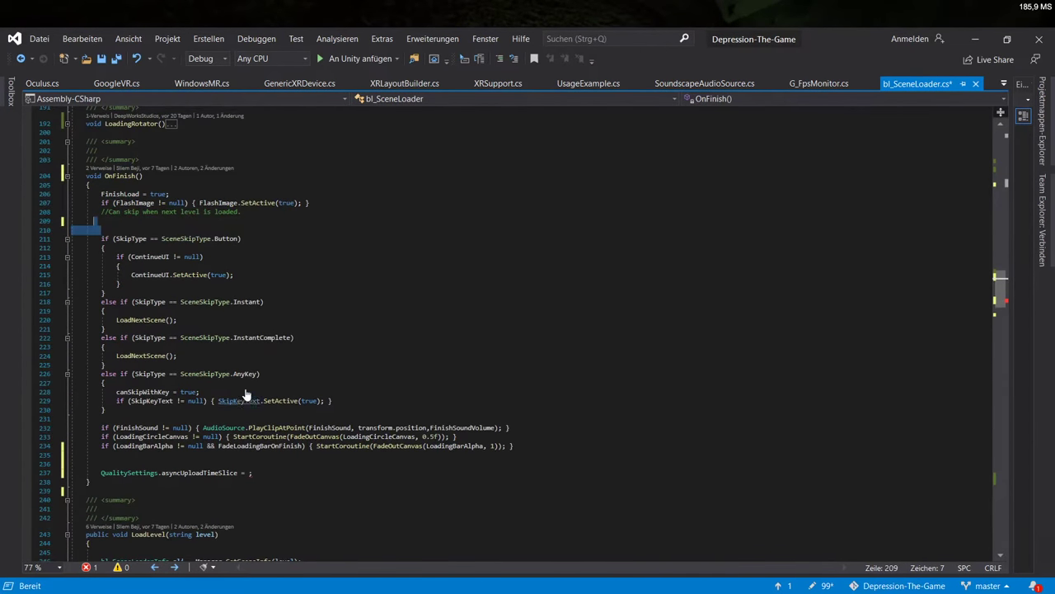
{"action": "key", "text": "ctrl+z"}
{"action": "left_click", "coordinate": [248, 475]}
{"action": "type", "text": "temptimeslince"}
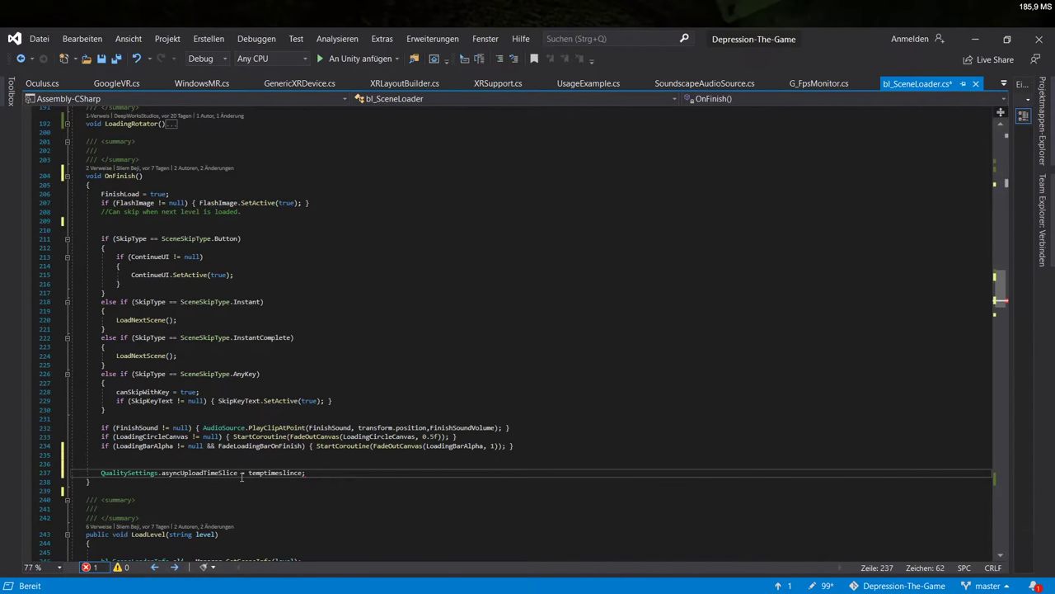
{"action": "scroll", "coordinate": [120, 408], "scroll_direction": "down", "scroll_amount": 5}
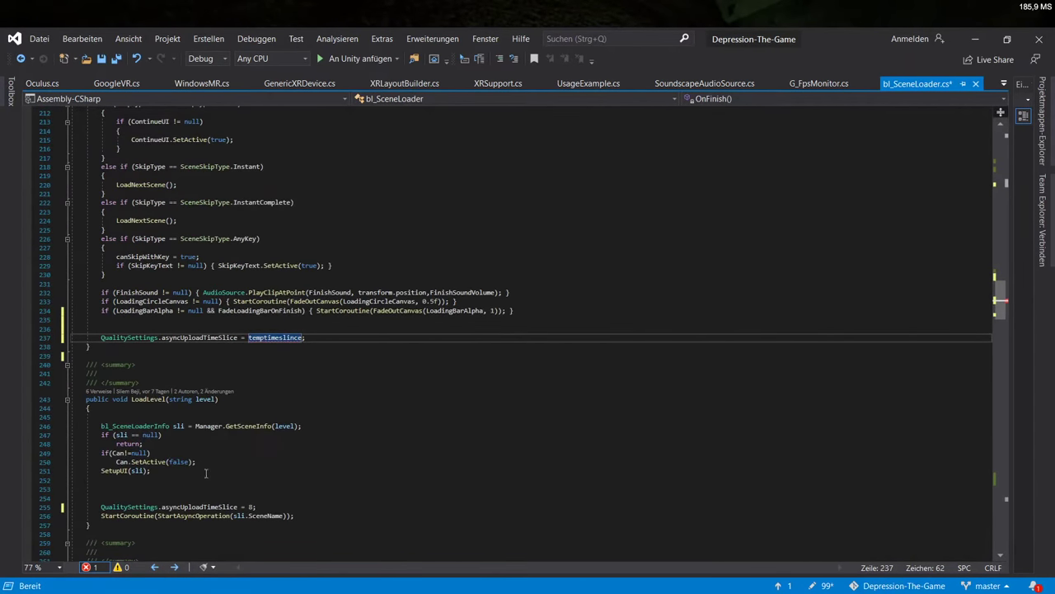
In LoadLevel(), store the current value with temptimeslince = QualitySettings.asyncUploadTimeSlice
{"action": "left_click", "coordinate": [171, 498]}
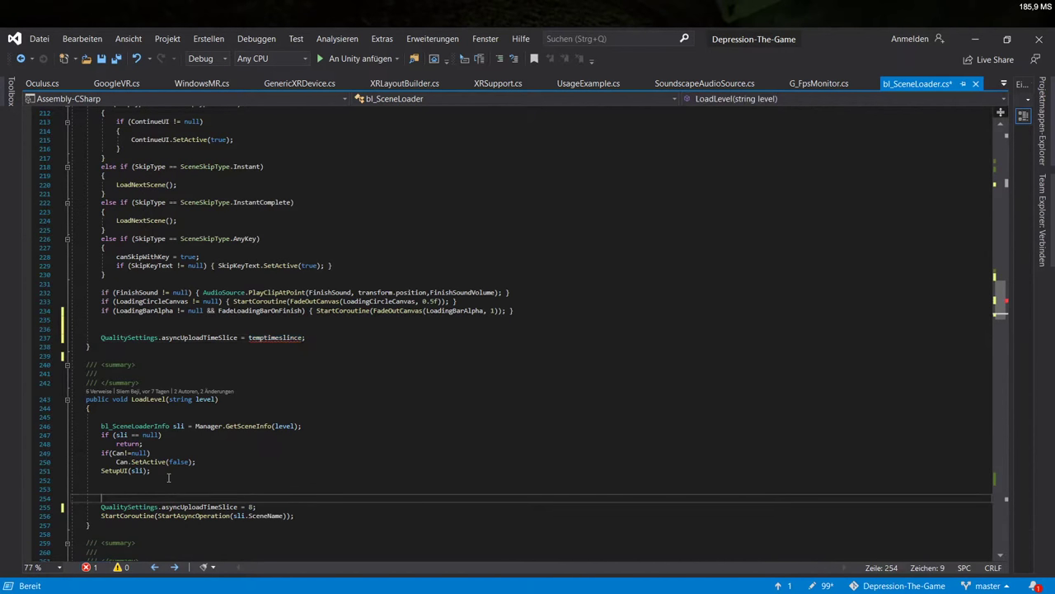
{"action": "type", "text": "temptimeslince="}
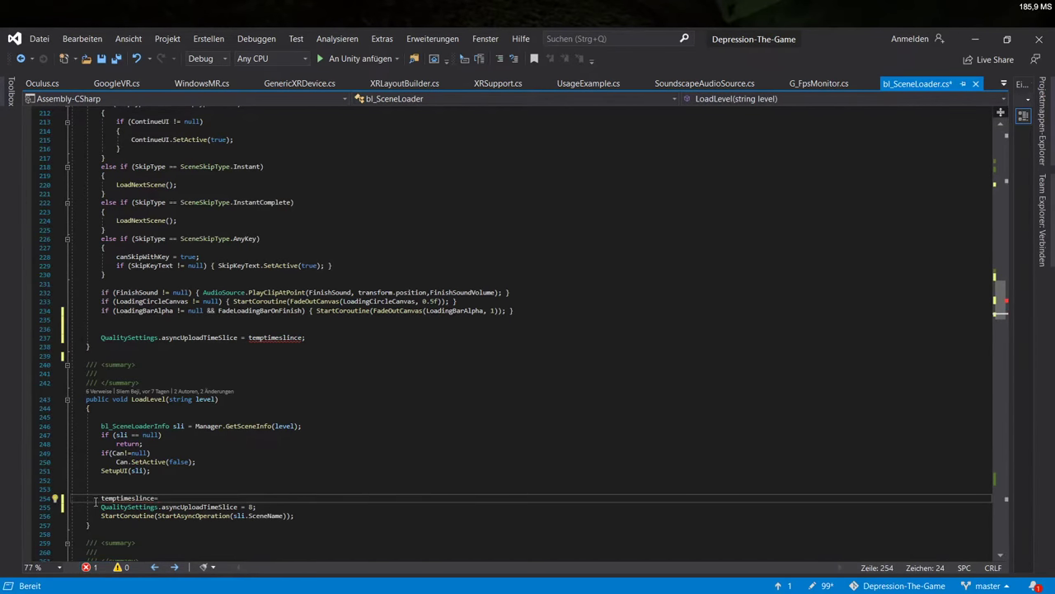
{"action": "left_click_drag", "start_coordinate": [100, 507], "coordinate": [237, 506]}
{"action": "key", "text": "ctrl+c"}
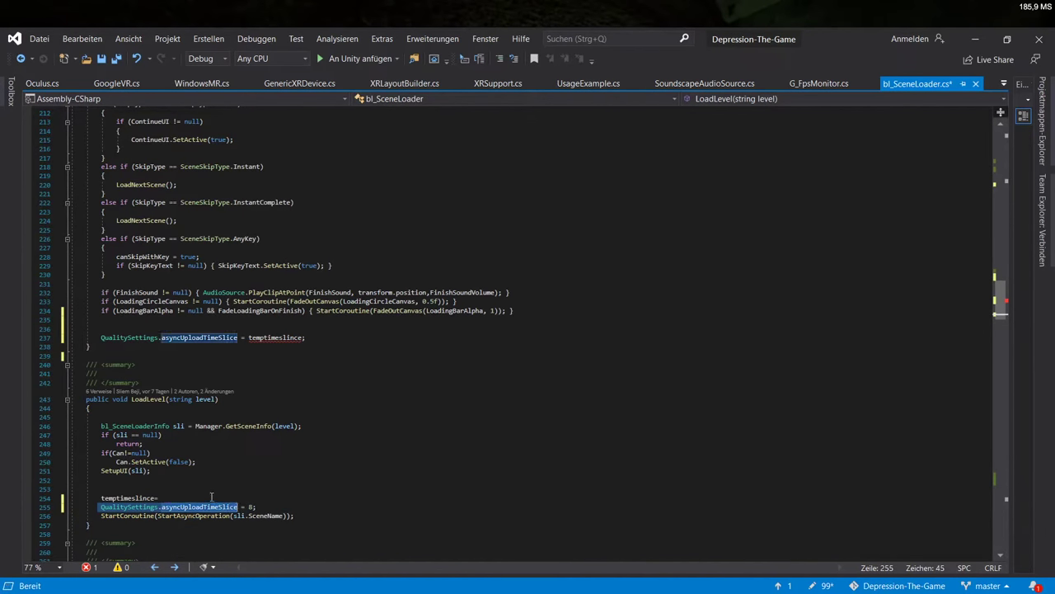
{"action": "left_click", "coordinate": [213, 498]}
{"action": "key", "text": "ctrl+v"}
Change temptimeslince's type from float to int and save bl_SceneLoader.cs
{"action": "scroll", "coordinate": [227, 498], "scroll_direction": "up", "scroll_amount": 1}
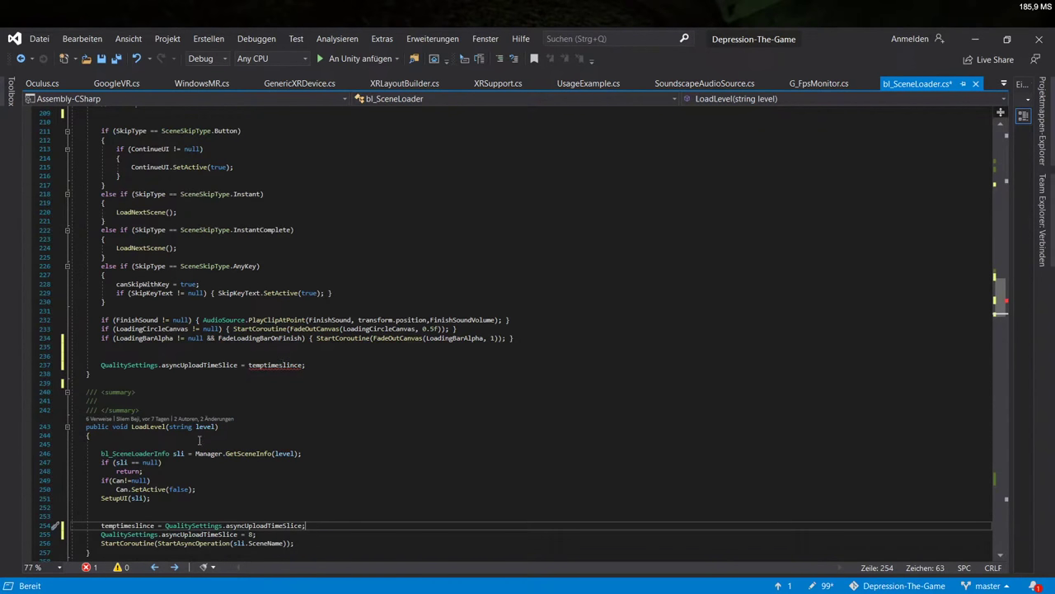
{"action": "scroll", "coordinate": [199, 440], "scroll_direction": "up", "scroll_amount": 20}
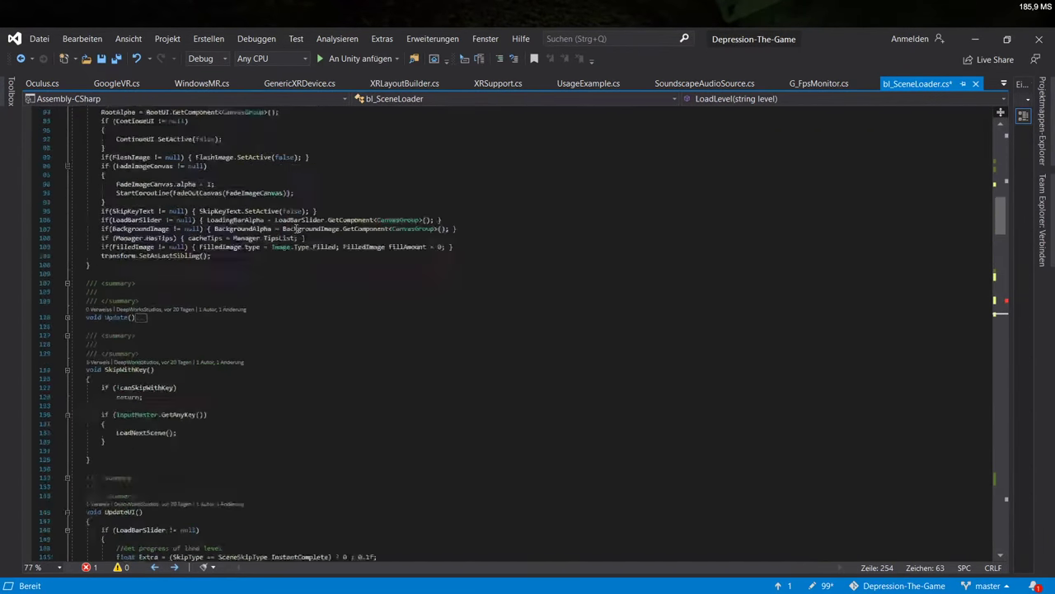
{"action": "scroll", "coordinate": [296, 228], "scroll_direction": "up", "scroll_amount": 7}
{"action": "double_click", "coordinate": [96, 203]}
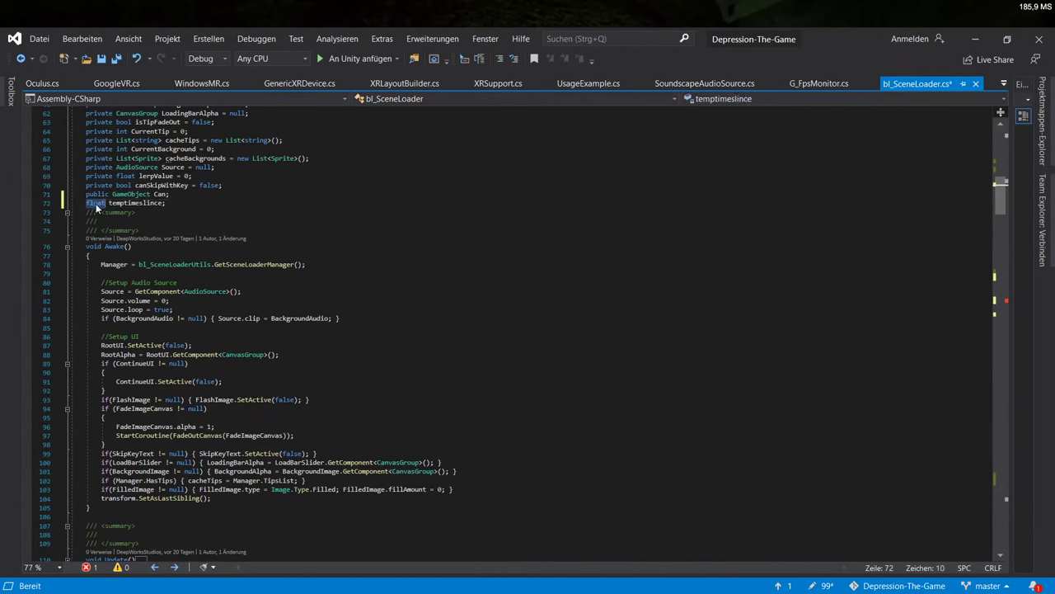
{"action": "type", "text": "int"}
{"action": "key", "text": "ctrl+s"}
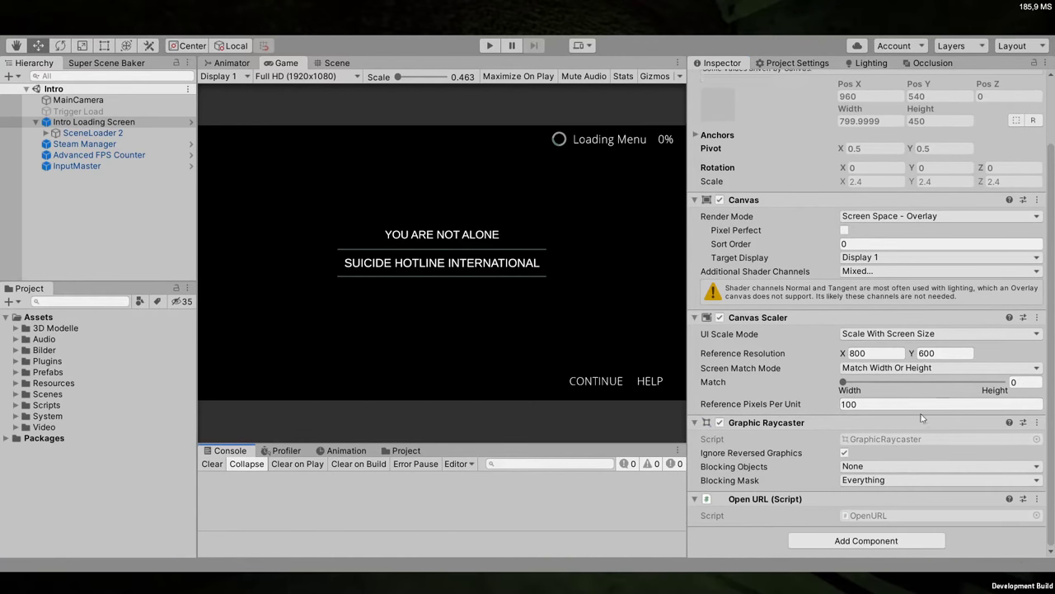
Inspect SceneLoader 2, collapse Intro Loading Screen in the Hierarchy, and deselect everything
{"action": "left_click", "coordinate": [91, 133]}
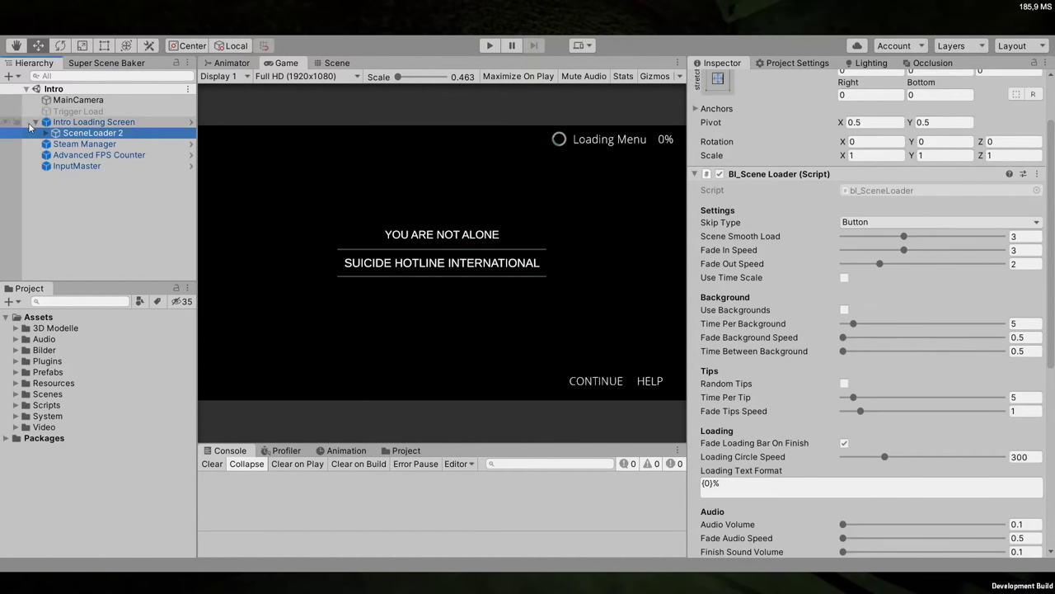
{"action": "left_click", "coordinate": [20, 122]}
{"action": "left_click", "coordinate": [35, 122]}
{"action": "left_click", "coordinate": [91, 215]}
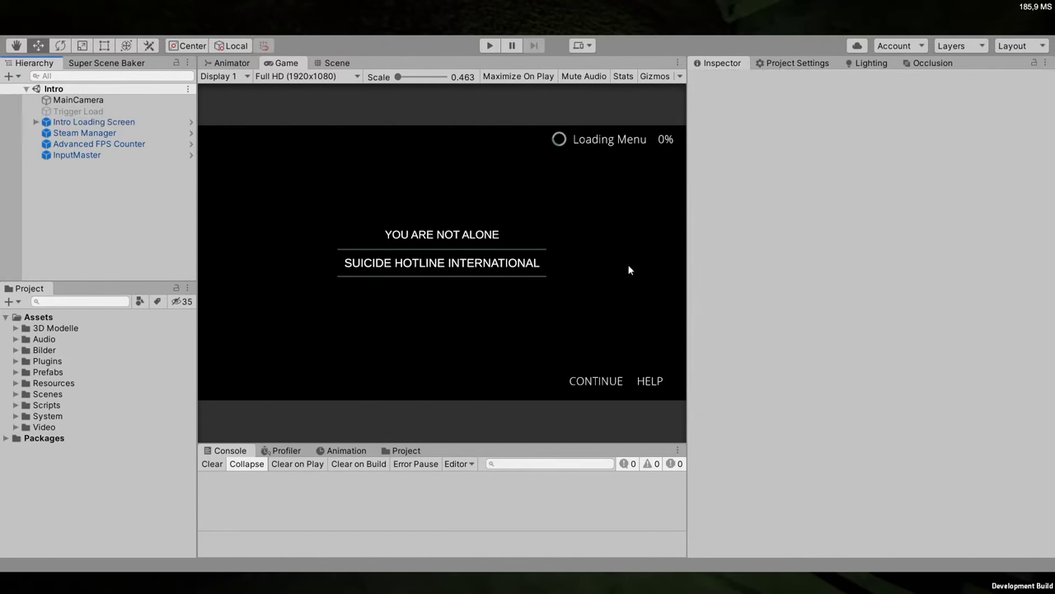
Open the Quality settings and check the Very Low level's Async Upload Time Slice
{"action": "left_click", "coordinate": [797, 64]}
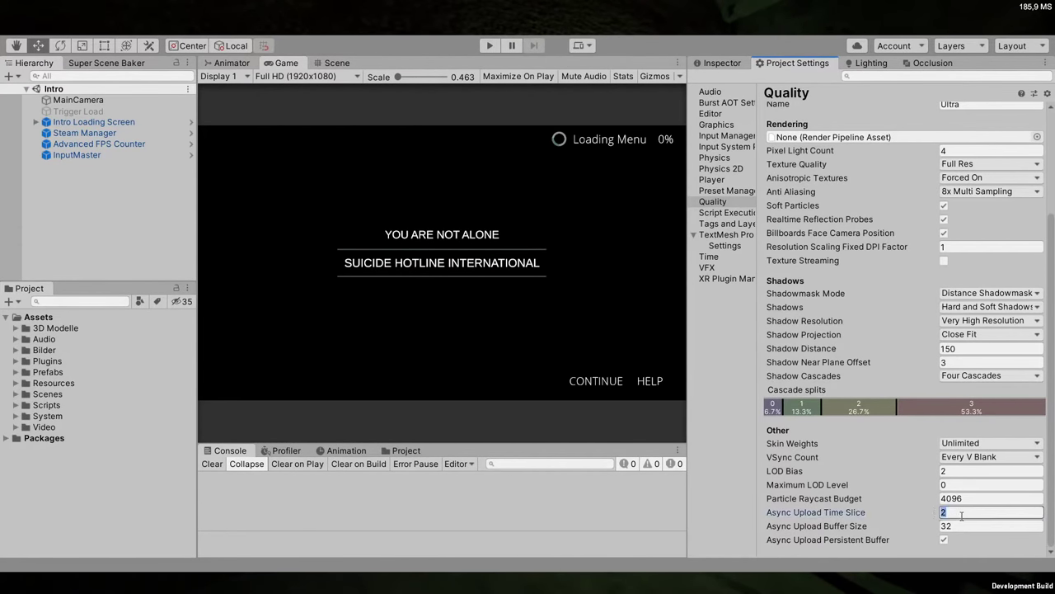
{"action": "scroll", "coordinate": [843, 349], "scroll_direction": "up", "scroll_amount": 4}
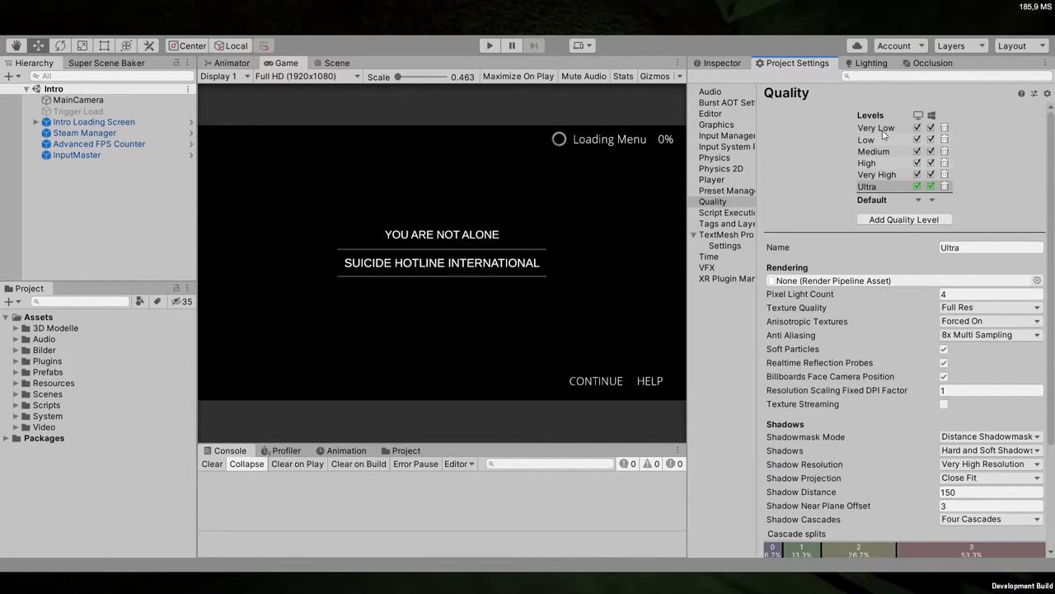
{"action": "left_click", "coordinate": [884, 133]}
{"action": "scroll", "coordinate": [910, 376], "scroll_direction": "down", "scroll_amount": 3}
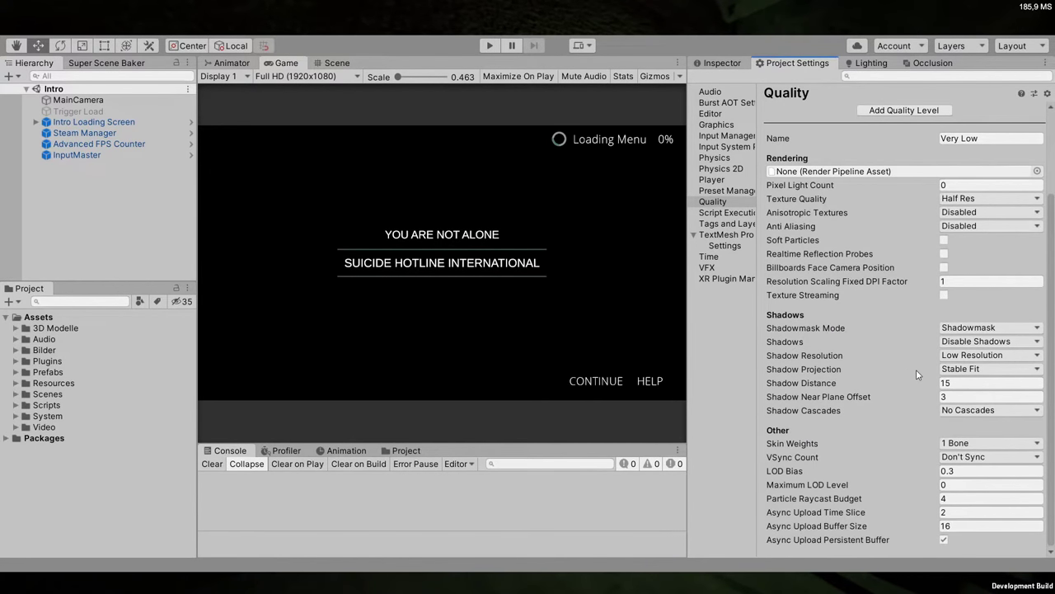
{"action": "left_click", "coordinate": [951, 507]}
{"action": "scroll", "coordinate": [911, 424], "scroll_direction": "up", "scroll_amount": 3}
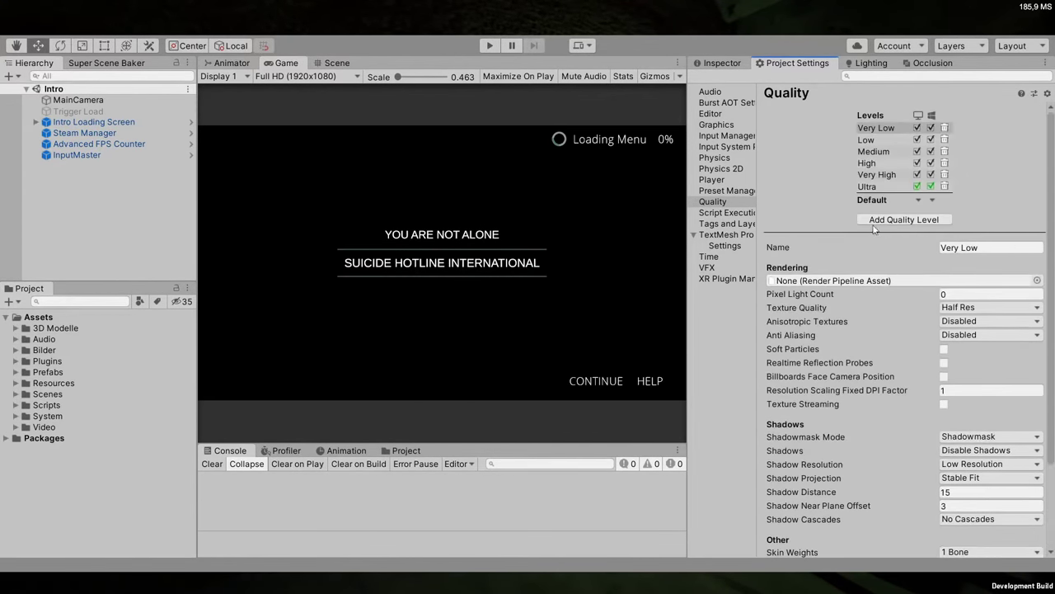
Set the Ultra quality level's Async Upload Time Slice to 4
{"action": "left_click", "coordinate": [879, 189]}
{"action": "scroll", "coordinate": [883, 197], "scroll_direction": "down", "scroll_amount": 3}
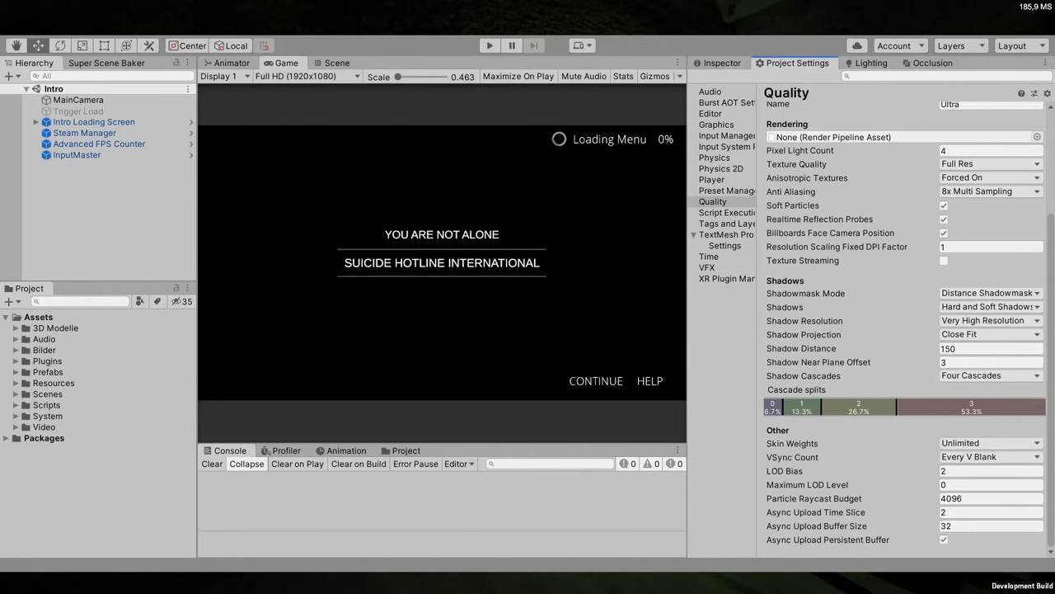
{"action": "left_click", "coordinate": [966, 513]}
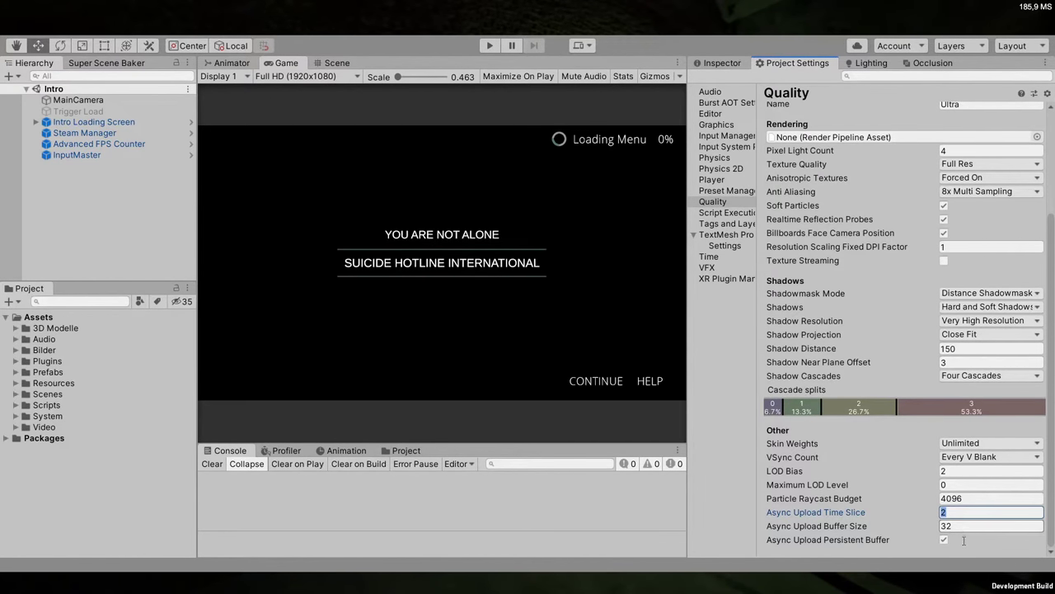
{"action": "type", "text": "4"}
{"action": "left_click", "coordinate": [720, 530]}
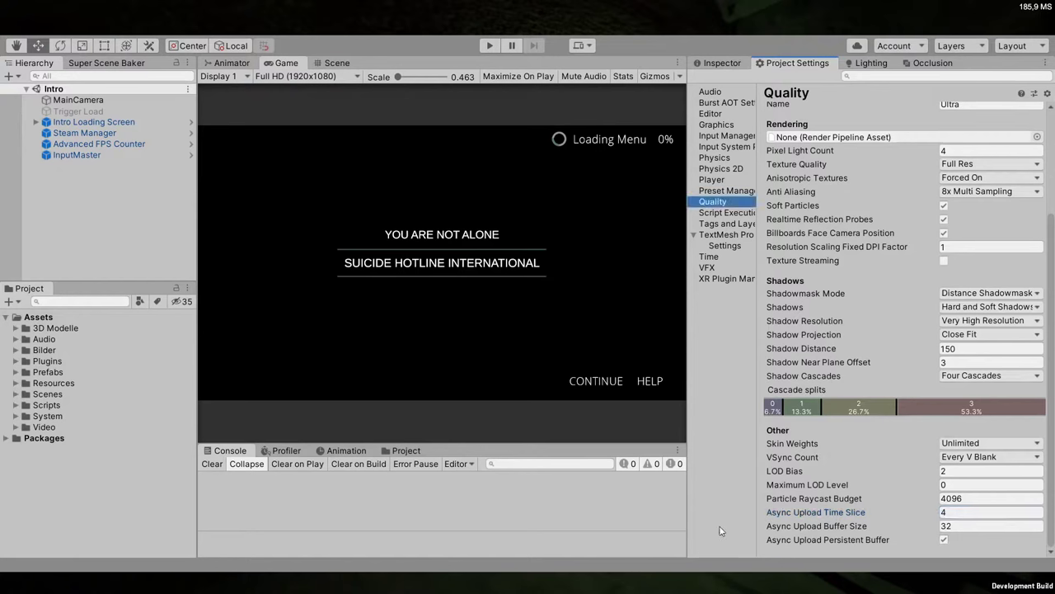
{"action": "scroll", "coordinate": [980, 187], "scroll_direction": "up", "scroll_amount": 2}
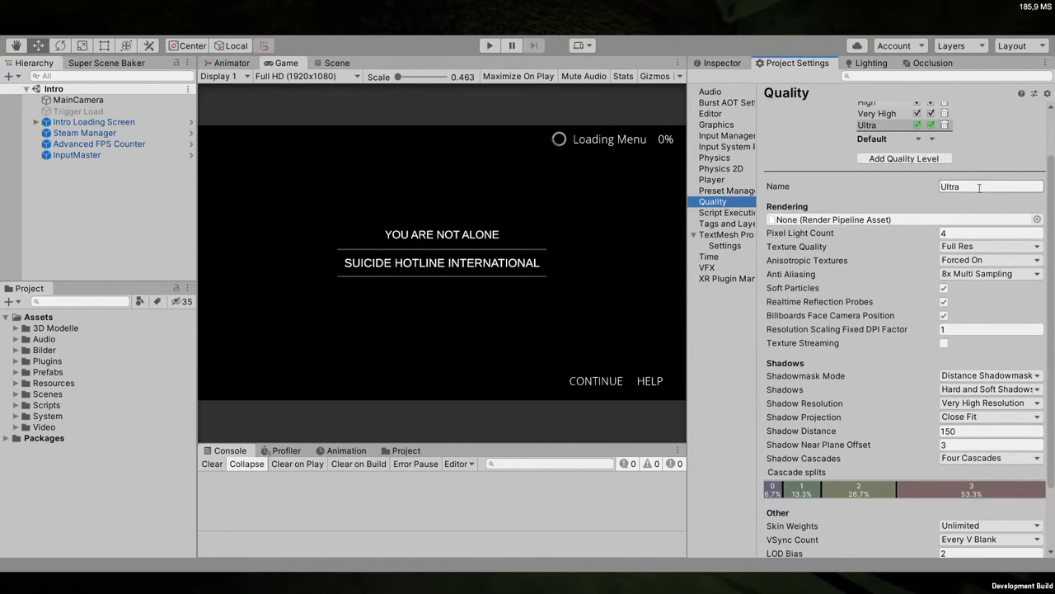
{"action": "left_click", "coordinate": [879, 113]}
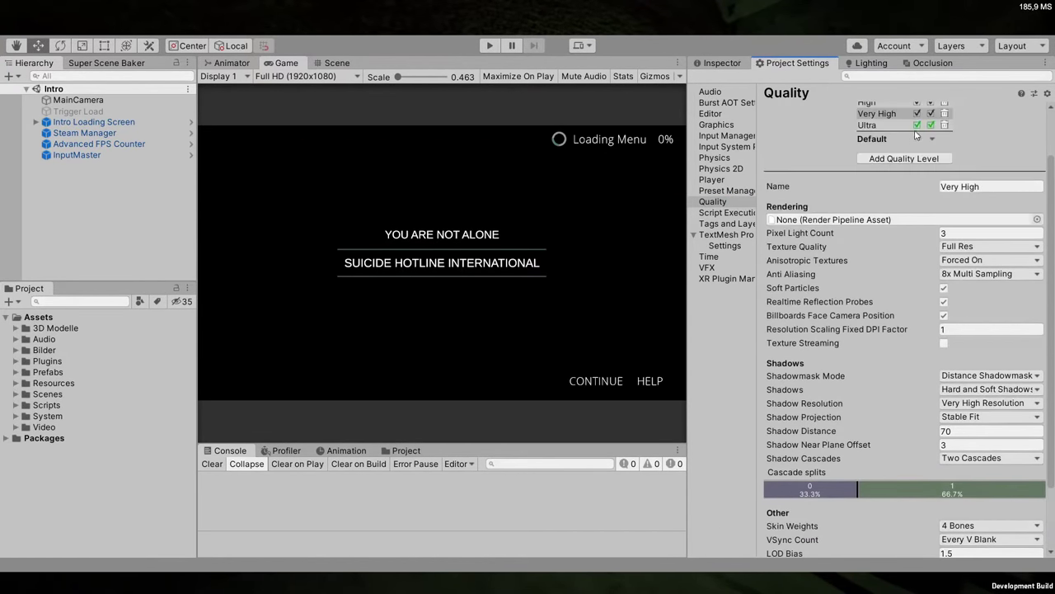
{"action": "left_click", "coordinate": [891, 125]}
{"action": "scroll", "coordinate": [916, 261], "scroll_direction": "down", "scroll_amount": 2}
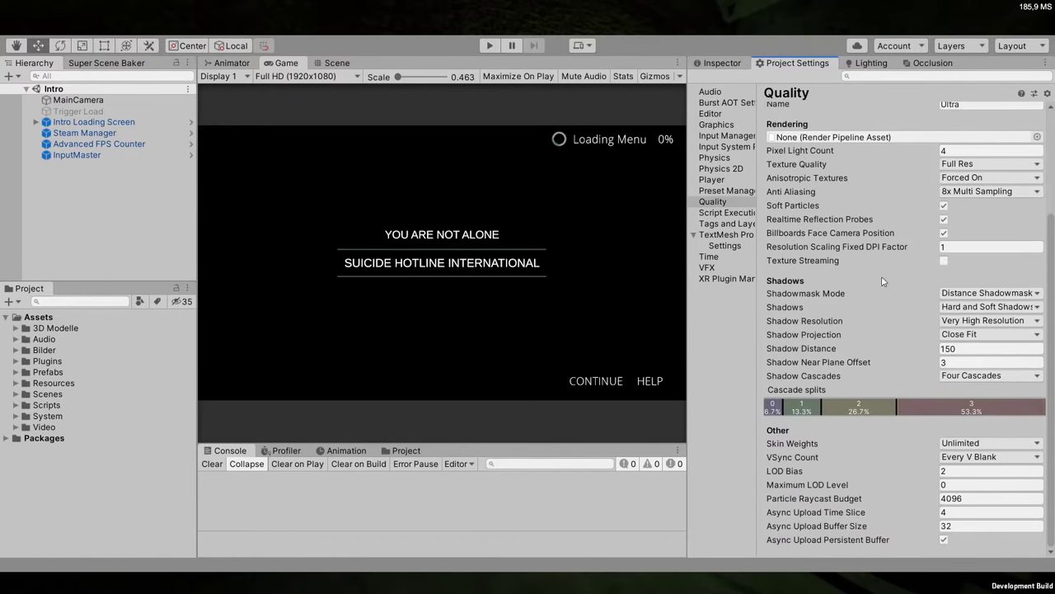
Play from the intro, inspect MainCamera, continue into the bedroom main menu, then stop playing
{"action": "left_click", "coordinate": [486, 47]}
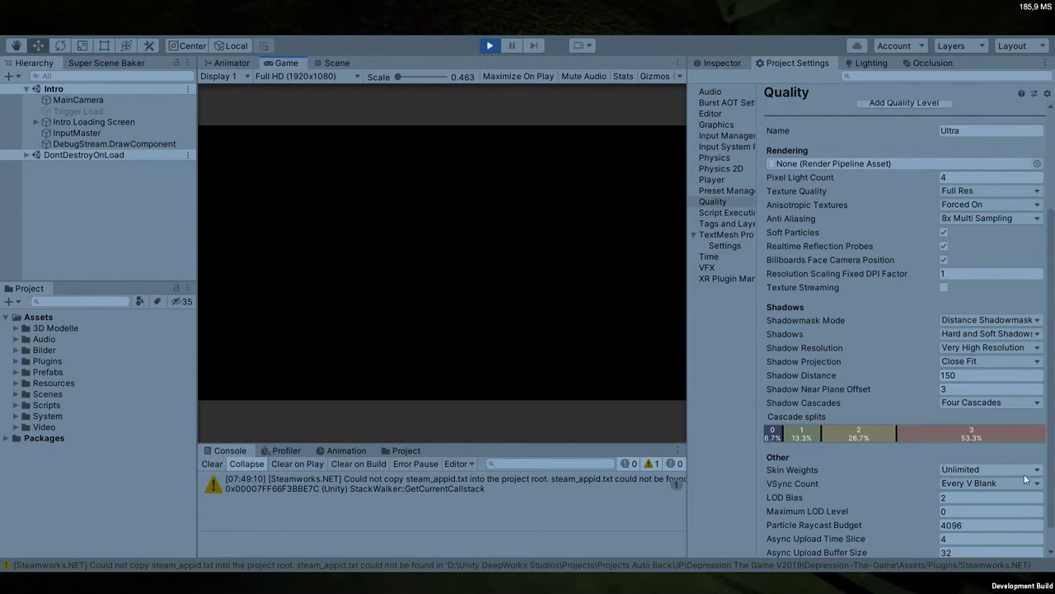
{"action": "scroll", "coordinate": [1024, 474], "scroll_direction": "down", "scroll_amount": 1}
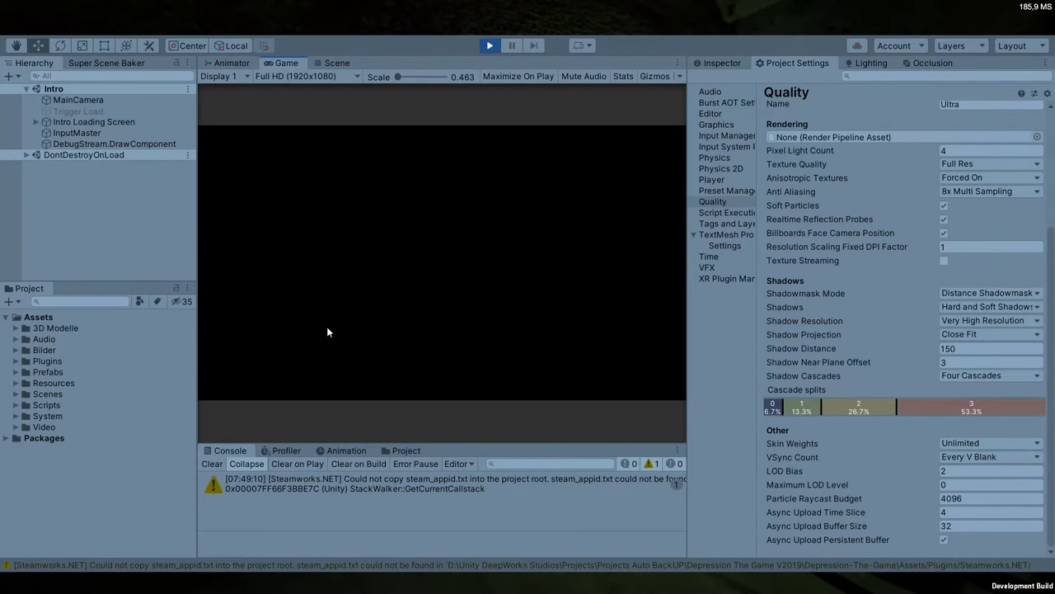
{"action": "left_click", "coordinate": [108, 96]}
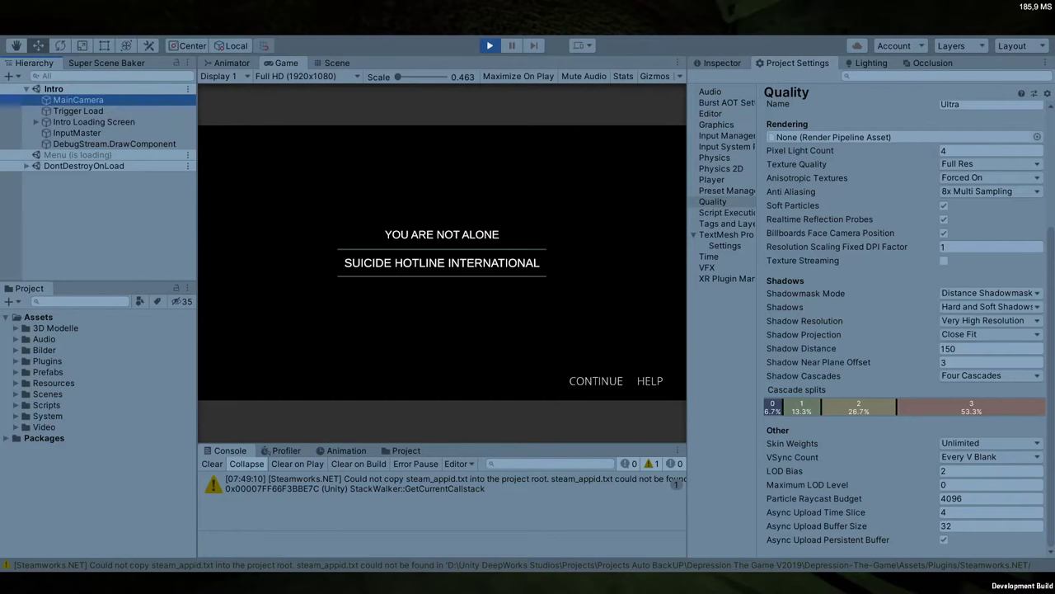
{"action": "left_click", "coordinate": [734, 63]}
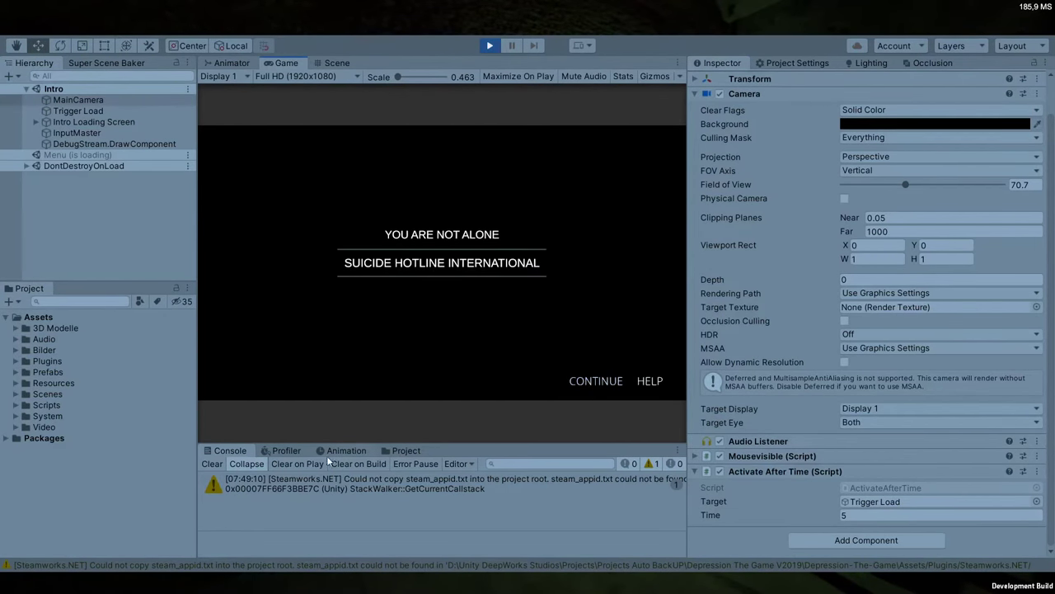
{"action": "left_click", "coordinate": [600, 383]}
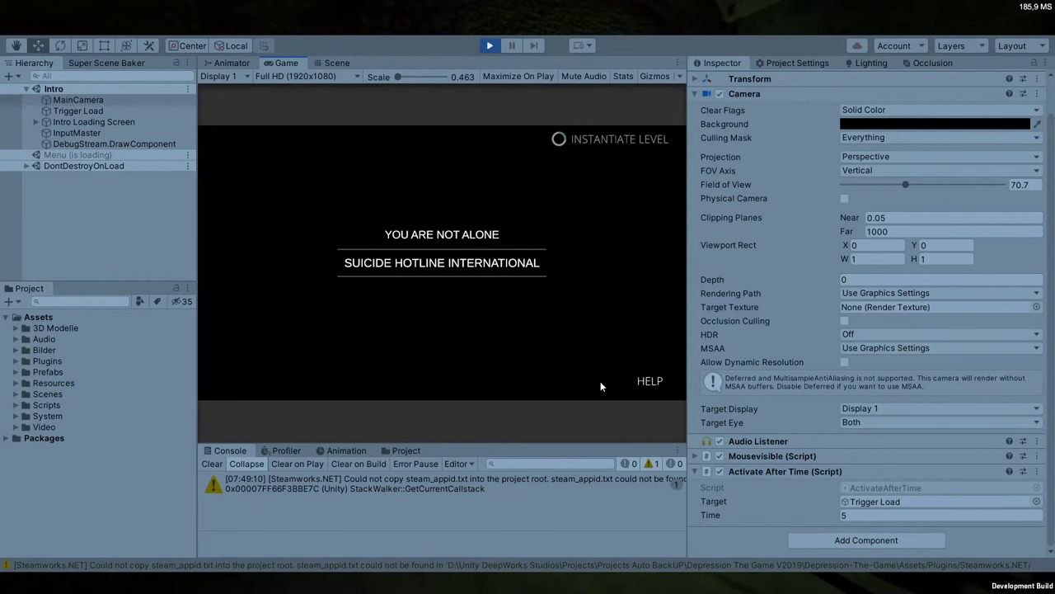
{"action": "left_click", "coordinate": [491, 46]}
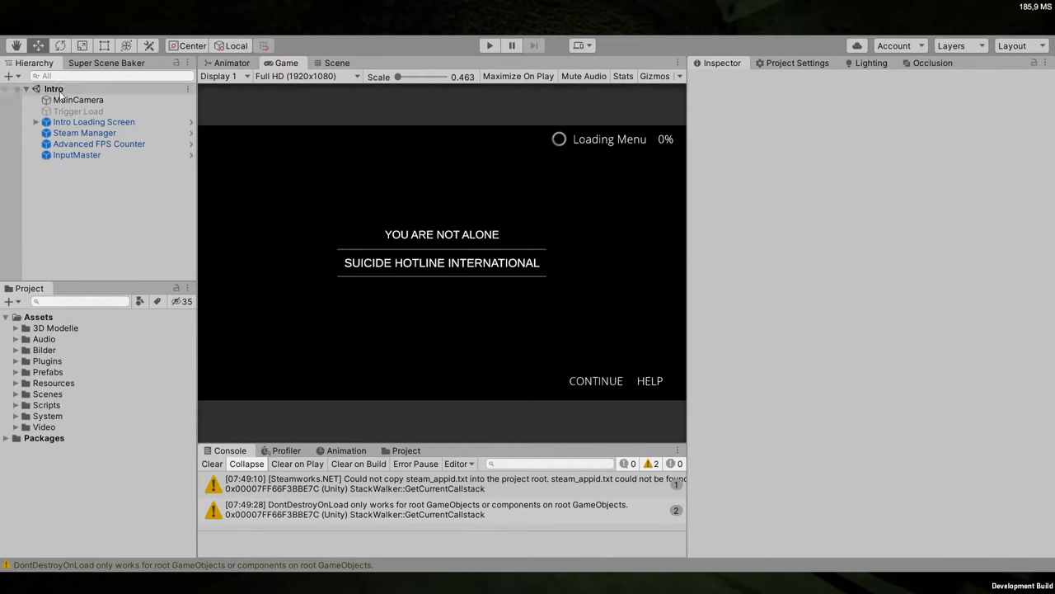
{"action": "left_click", "coordinate": [64, 99]}
Change MainCamera's Activate After Time delay from 5 to 1
{"action": "scroll", "coordinate": [866, 329], "scroll_direction": "down", "scroll_amount": 2}
{"action": "left_click", "coordinate": [859, 512]}
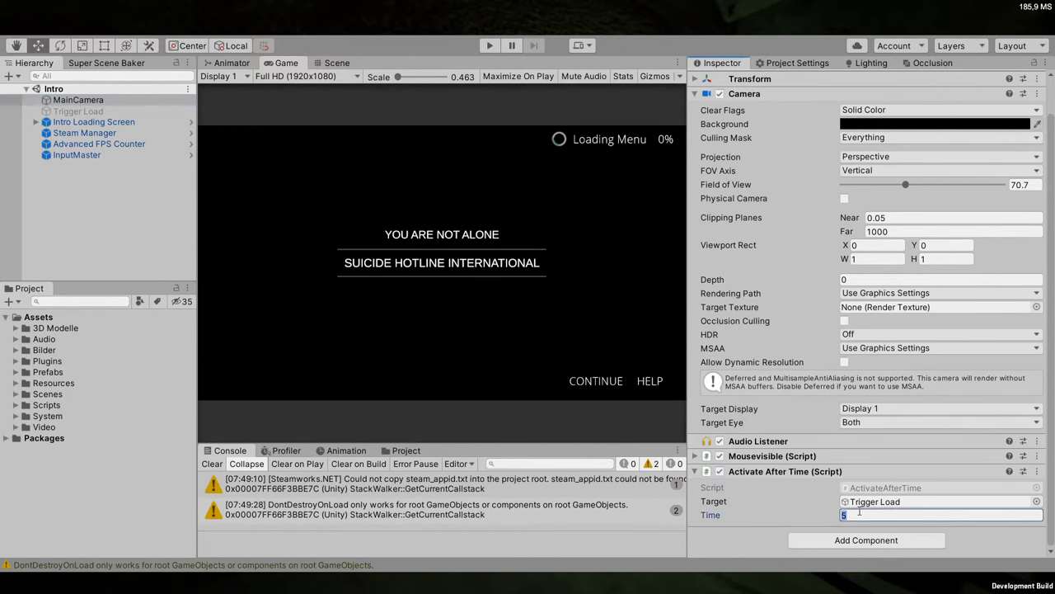
{"action": "type", "text": "0"}
{"action": "key", "text": "BackSpace"}
{"action": "type", "text": "1"}
Clear the Console, reselect MainCamera, inspect Intro Loading Screen, and browse the Prefabs folder
{"action": "left_click", "coordinate": [212, 463]}
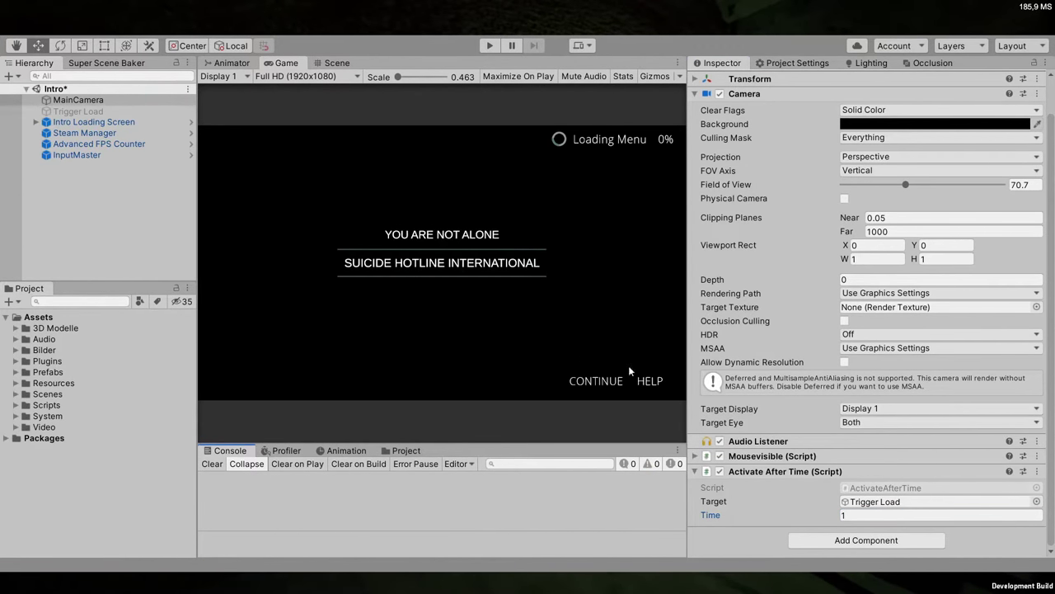
{"action": "left_click", "coordinate": [86, 186]}
{"action": "left_click", "coordinate": [78, 100]}
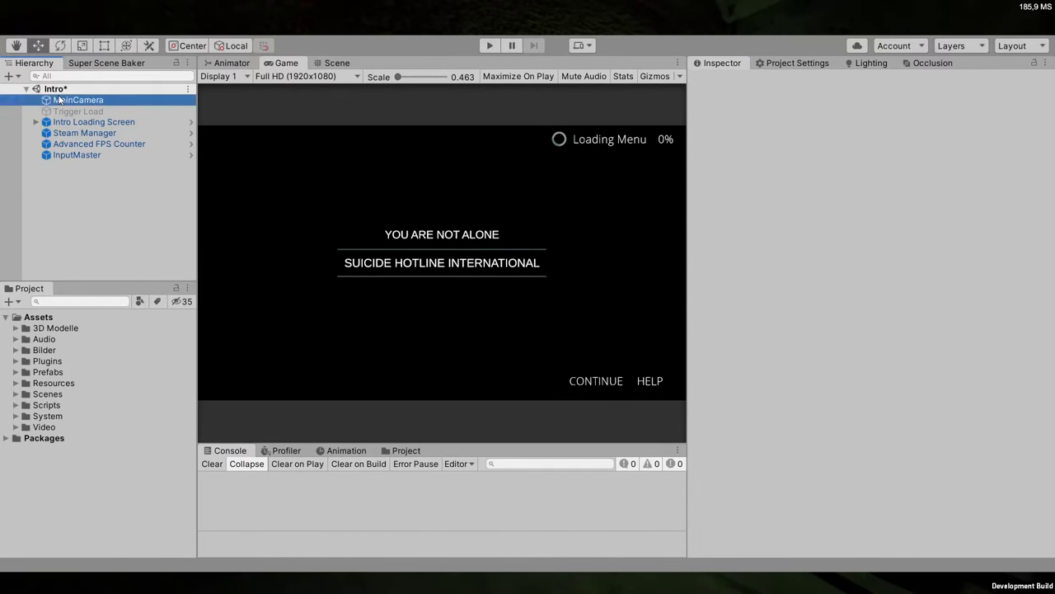
{"action": "left_click", "coordinate": [91, 122]}
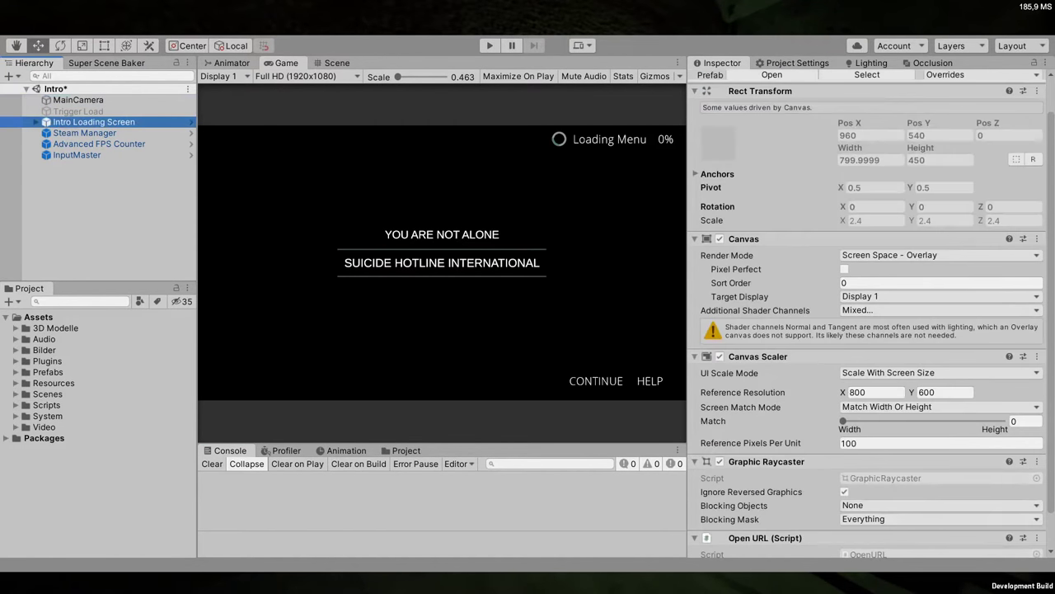
{"action": "left_click", "coordinate": [54, 374]}
Open the Play scene from Assets/Scenes and orbit the Scene view onto the bedroom character
{"action": "left_click", "coordinate": [53, 382]}
{"action": "left_click", "coordinate": [47, 394]}
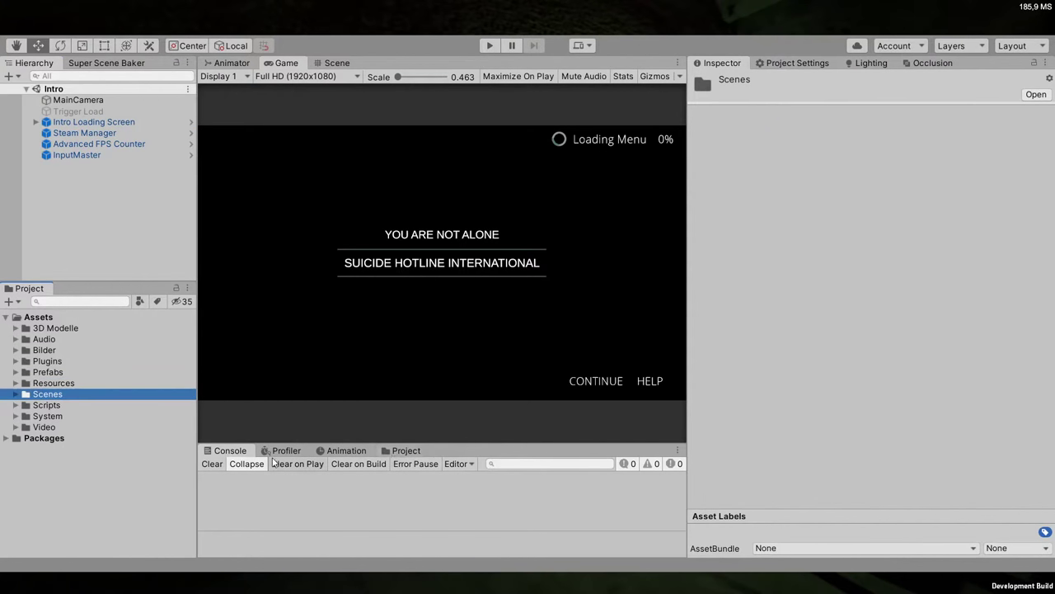
{"action": "left_click", "coordinate": [408, 450]}
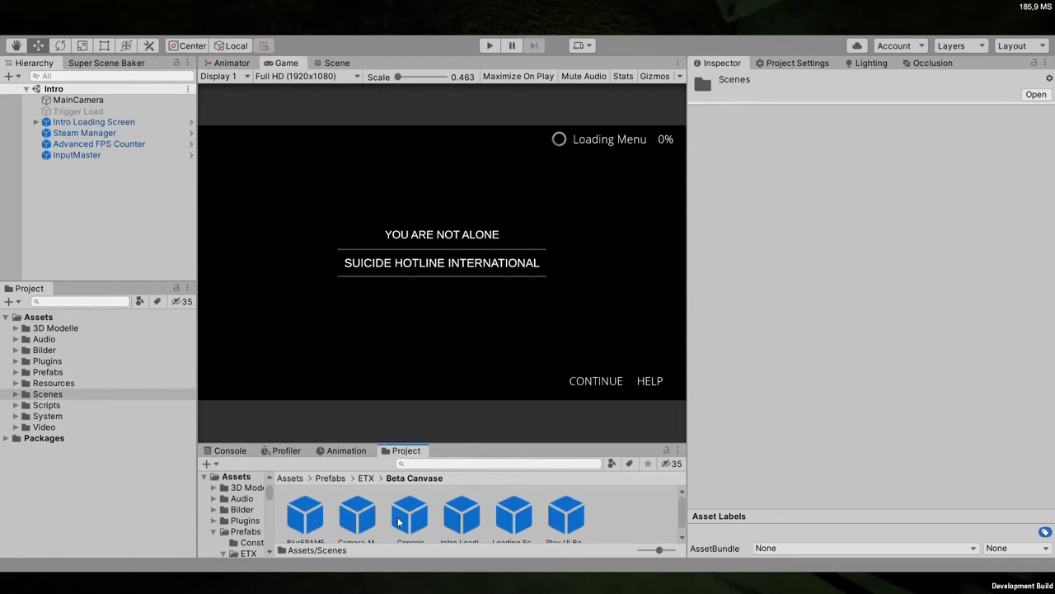
{"action": "left_click", "coordinate": [214, 531]}
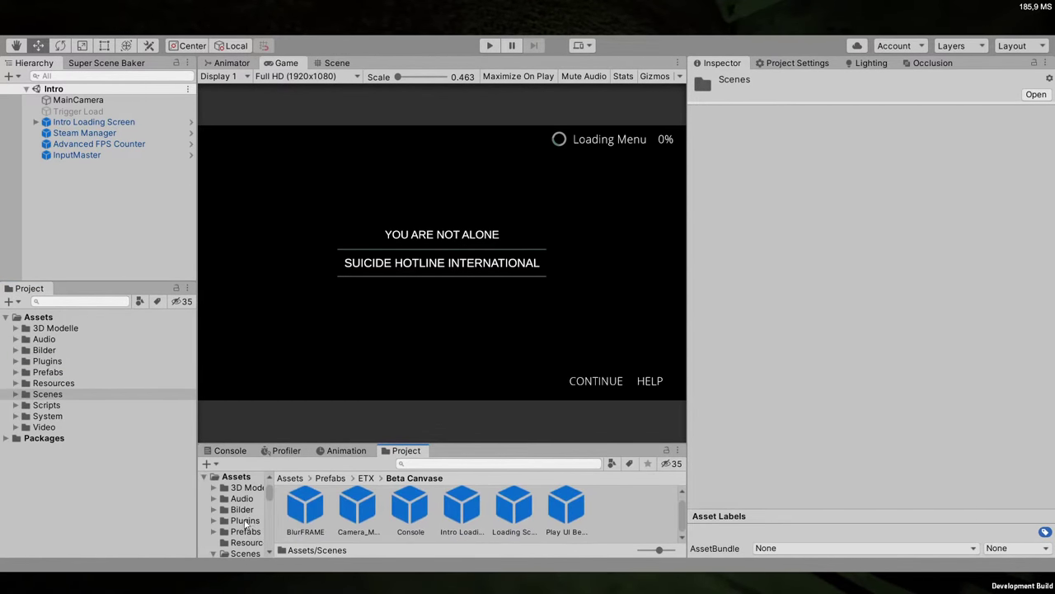
{"action": "left_click", "coordinate": [214, 553]}
{"action": "left_click", "coordinate": [243, 513]}
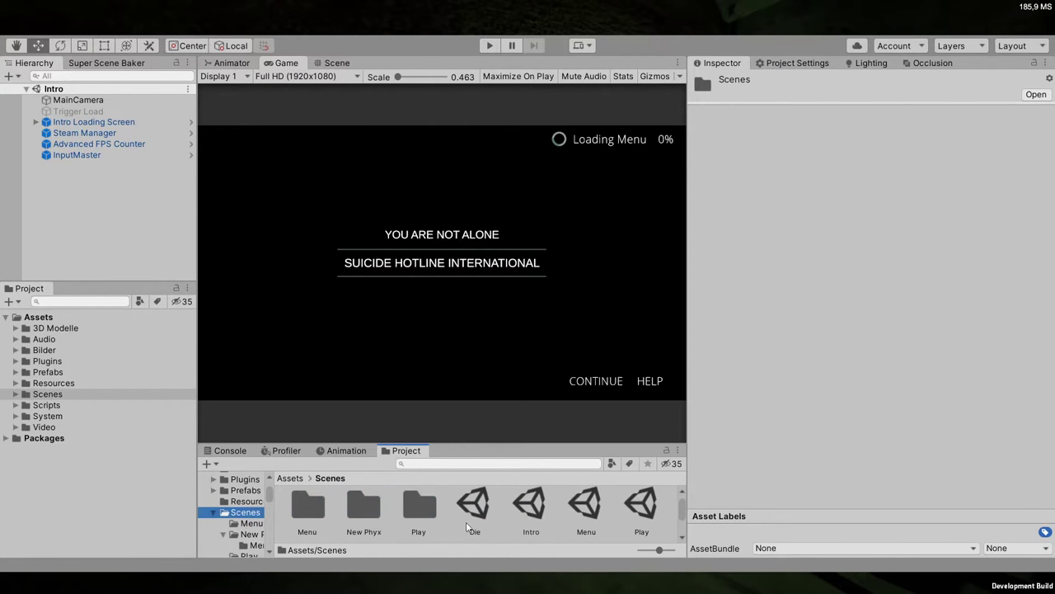
{"action": "left_click", "coordinate": [582, 513]}
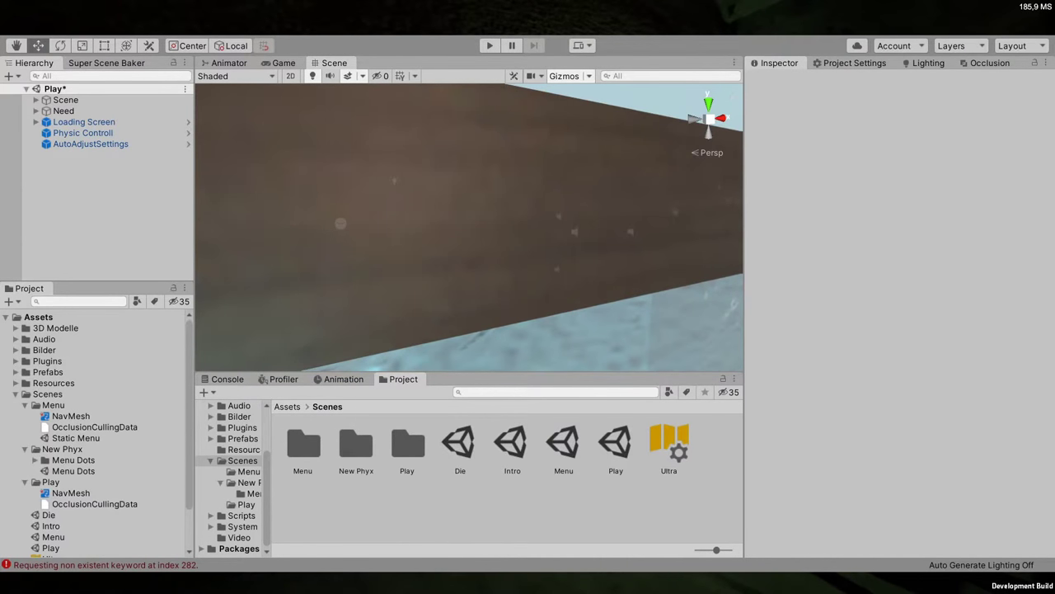
{"action": "left_click_drag", "start_coordinate": [566, 255], "coordinate": [53, 381], "text": "alt"}
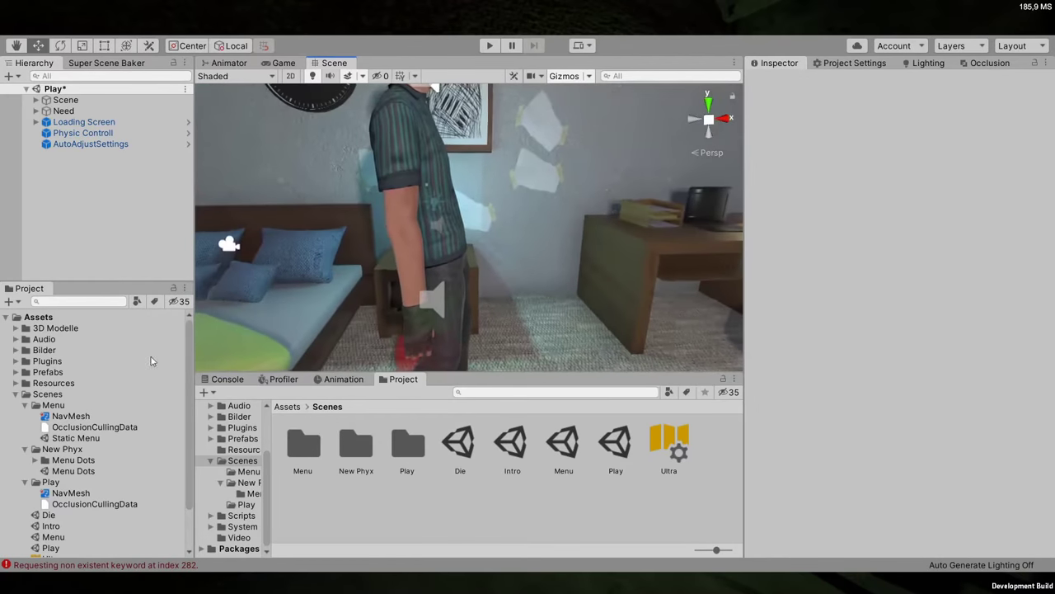
Clear all errors and warnings from the Console
{"action": "left_click", "coordinate": [228, 380]}
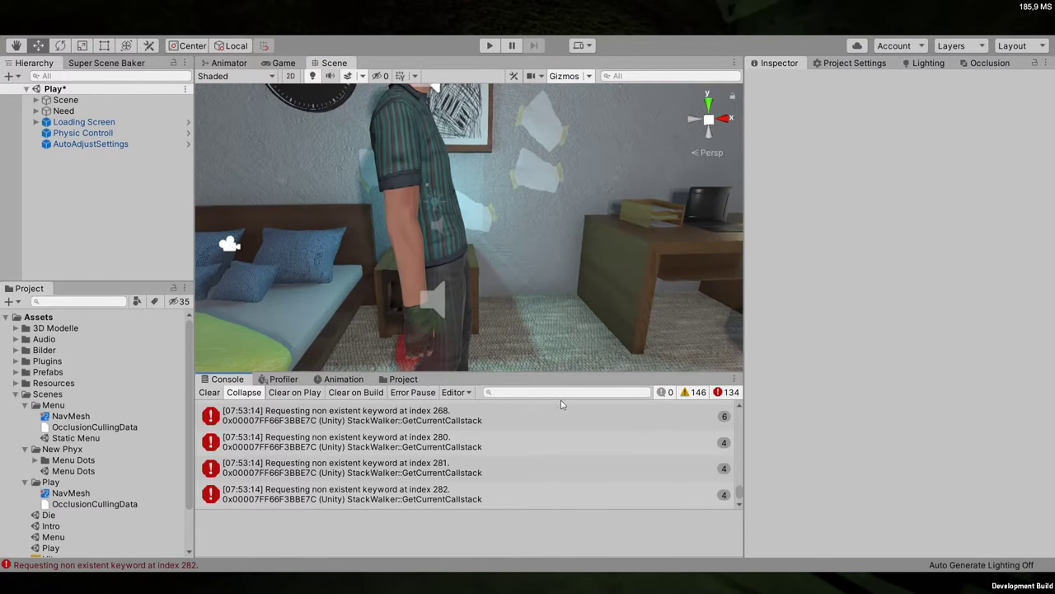
{"action": "scroll", "coordinate": [629, 452], "scroll_direction": "up", "scroll_amount": 5}
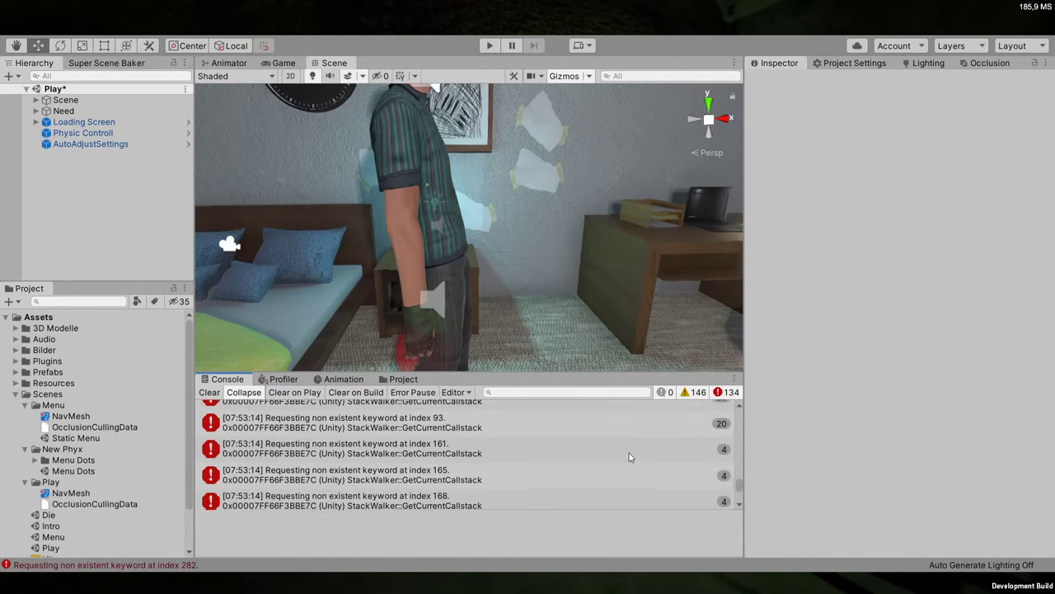
{"action": "left_click_drag", "start_coordinate": [739, 484], "coordinate": [739, 411]}
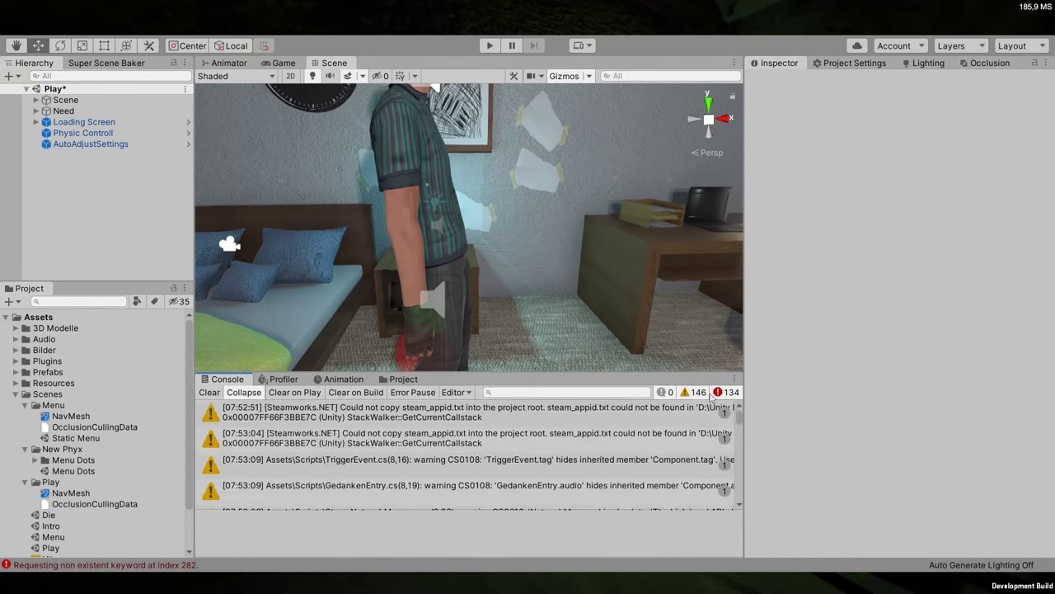
{"action": "left_click", "coordinate": [216, 392]}
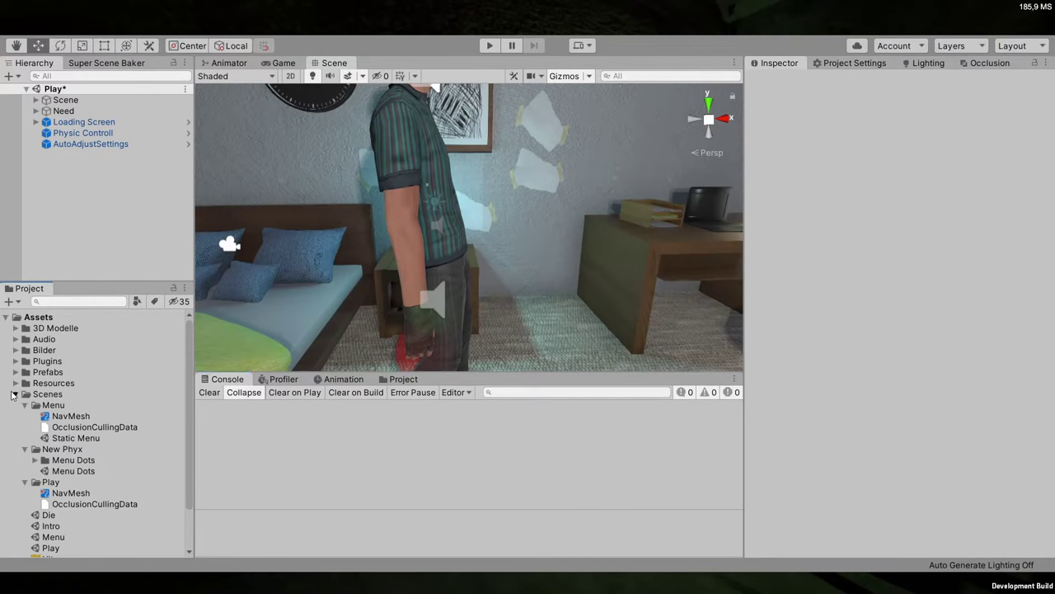
Collapse the Menu, New Phyx and Play subfolders under Scenes and select the Menu scene
{"action": "left_click", "coordinate": [15, 394]}
{"action": "left_click", "coordinate": [16, 394], "text": "alt"}
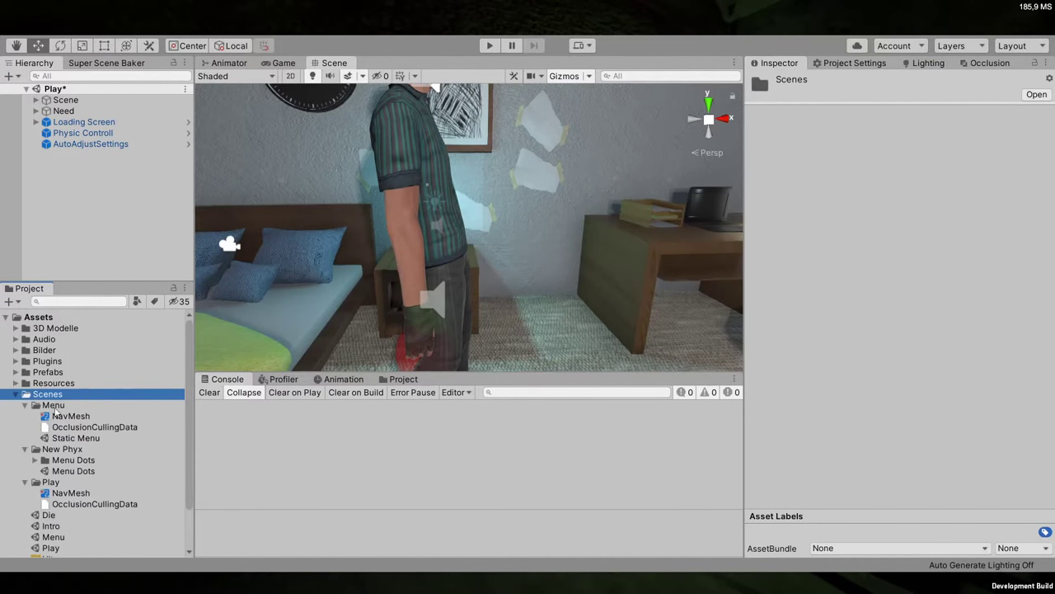
{"action": "left_click", "coordinate": [25, 405]}
{"action": "left_click", "coordinate": [25, 415]}
{"action": "left_click", "coordinate": [25, 427]}
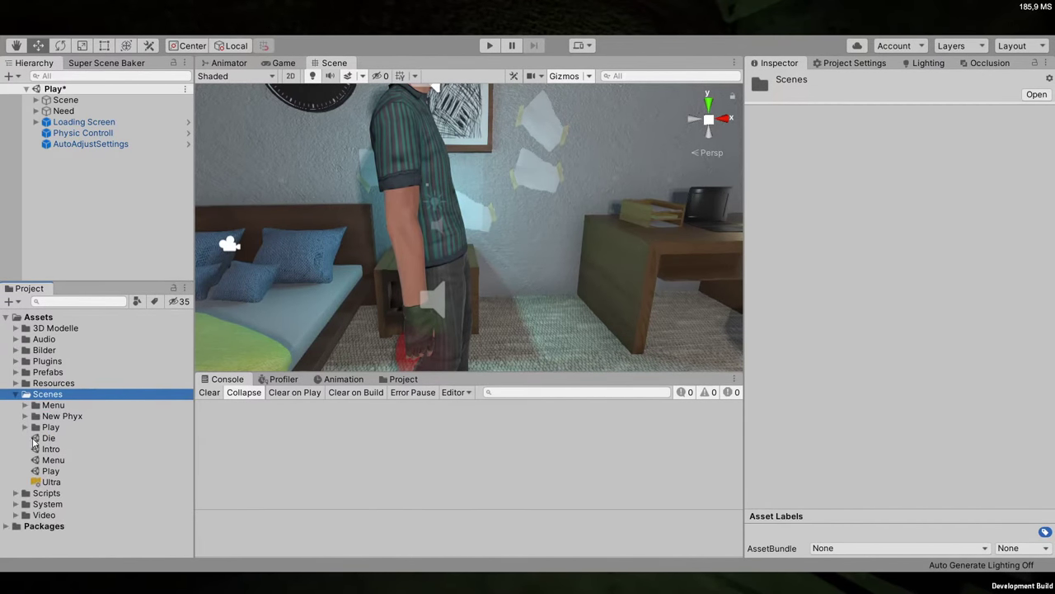
{"action": "left_click", "coordinate": [54, 459]}
Open the Menu scene and orbit the view around the bedroom
{"action": "left_click", "coordinate": [403, 380]}
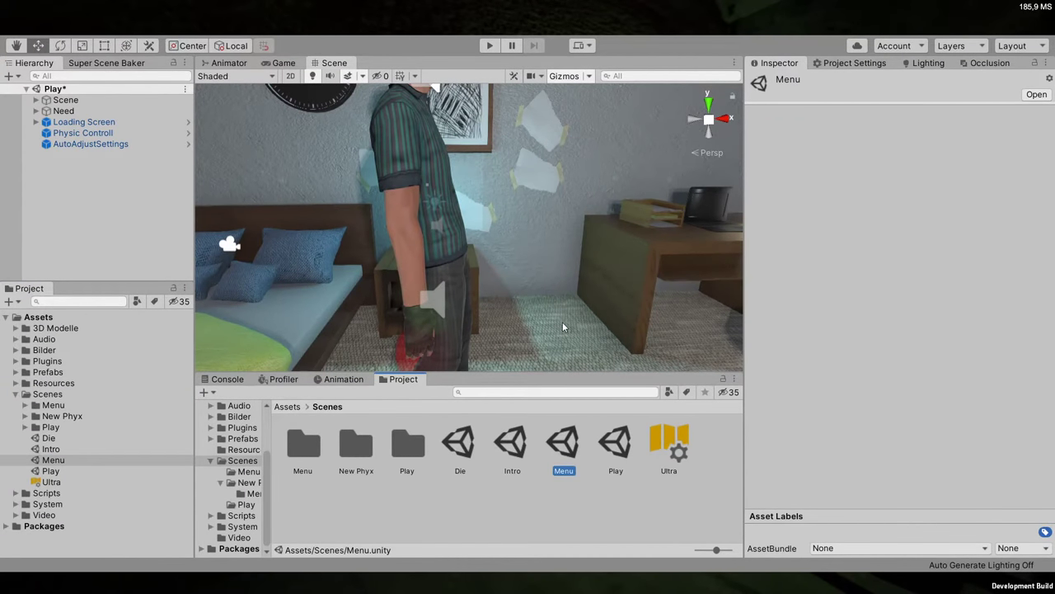
{"action": "key", "text": "Return"}
{"action": "left_click_drag", "start_coordinate": [562, 323], "coordinate": [528, 276], "text": "alt"}
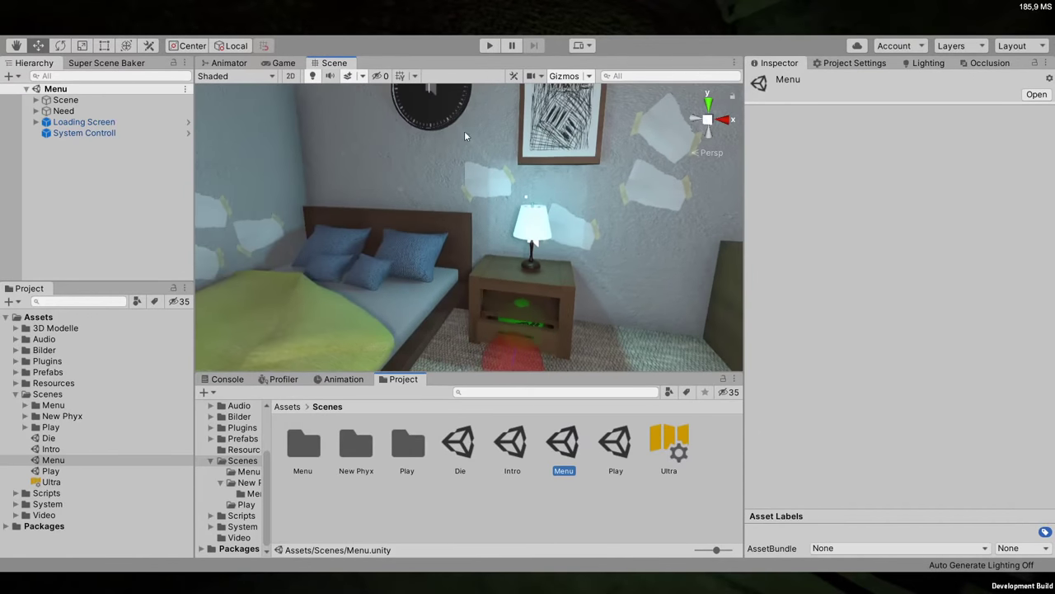
Set BedRoomStart under Need to Z position -618.8, then enter play mode
{"action": "left_click", "coordinate": [36, 111]}
{"action": "left_click", "coordinate": [89, 133]}
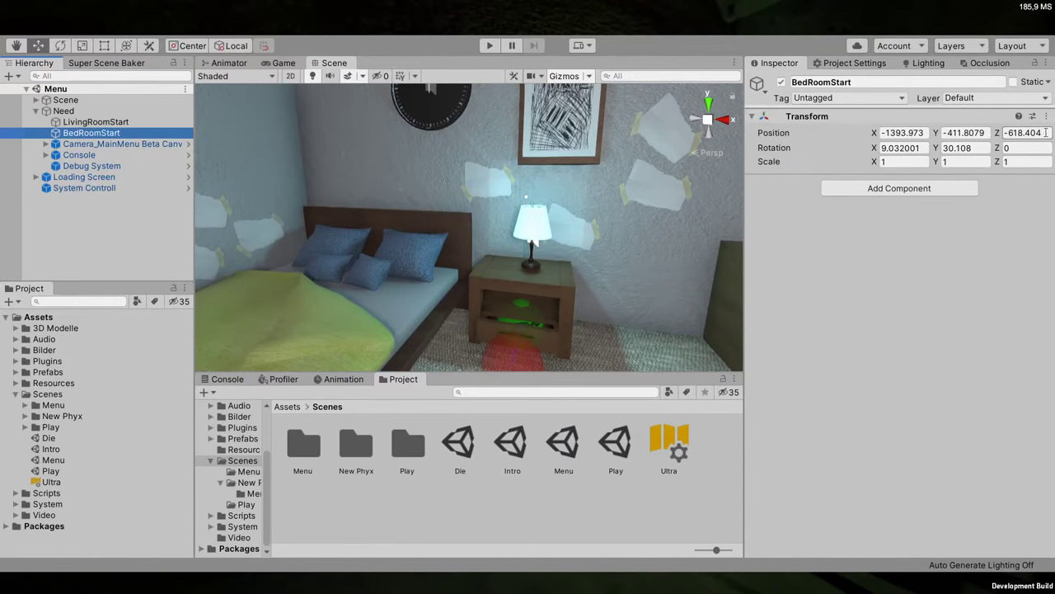
{"action": "left_click", "coordinate": [1046, 133]}
{"action": "double_click", "coordinate": [1031, 134]}
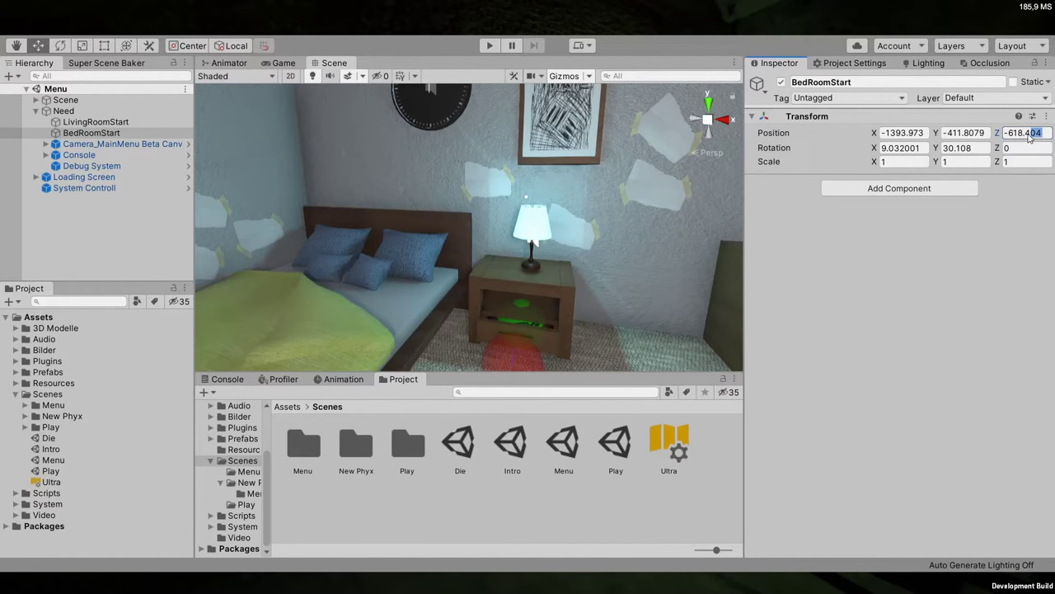
{"action": "type", "text": "8"}
{"action": "key", "text": "Return"}
{"action": "left_click", "coordinate": [487, 45]}
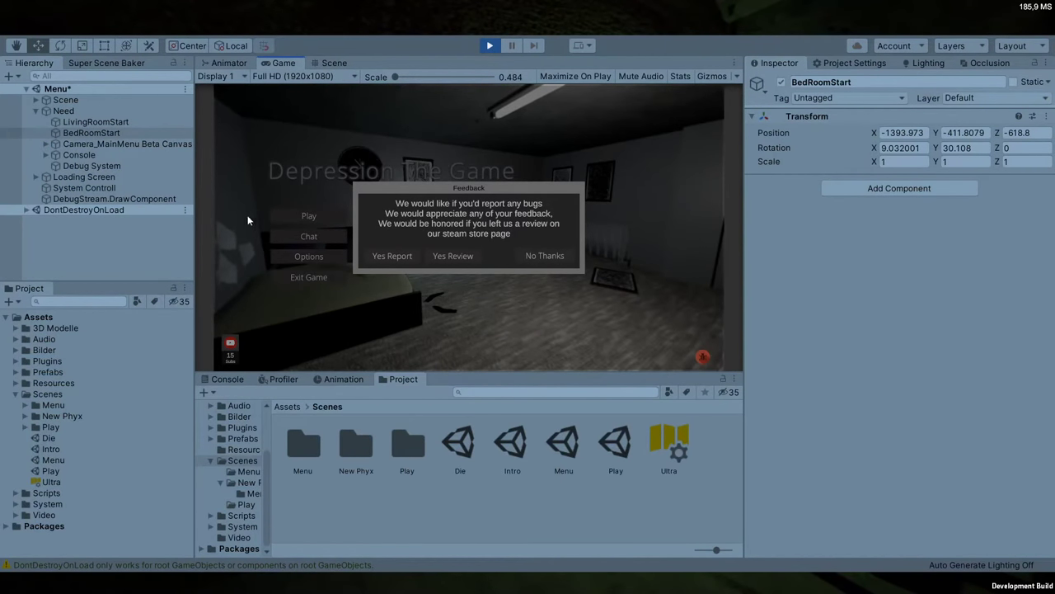
Trim Camera_MainMenu Beta Canvas's Closest Distance to 1.6, dismiss the feedback prompt, and switch spectator On
{"action": "left_click", "coordinate": [91, 146]}
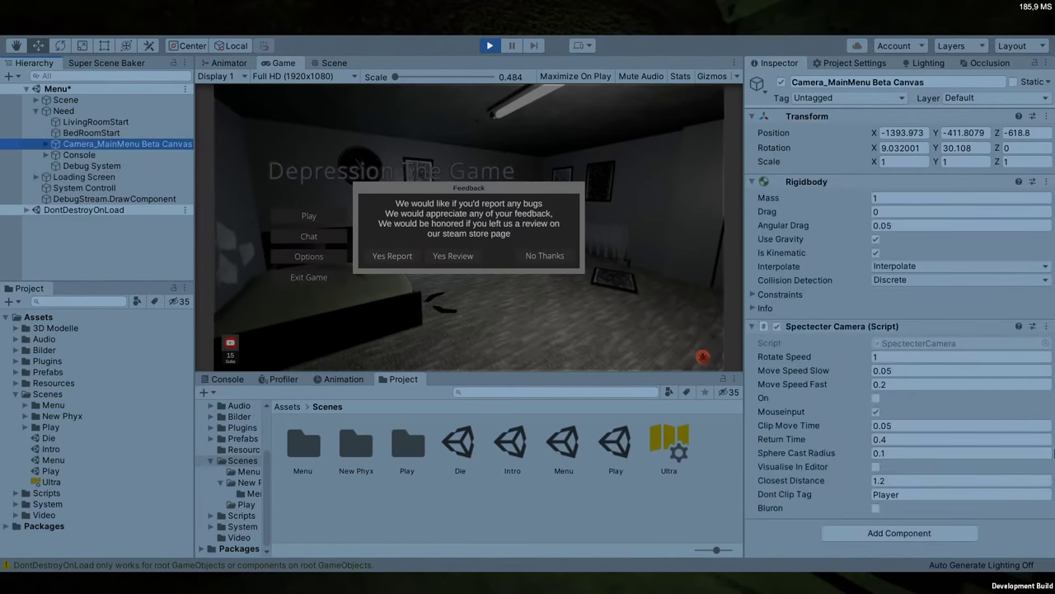
{"action": "left_click", "coordinate": [920, 481]}
{"action": "key", "text": "BackSpace"}
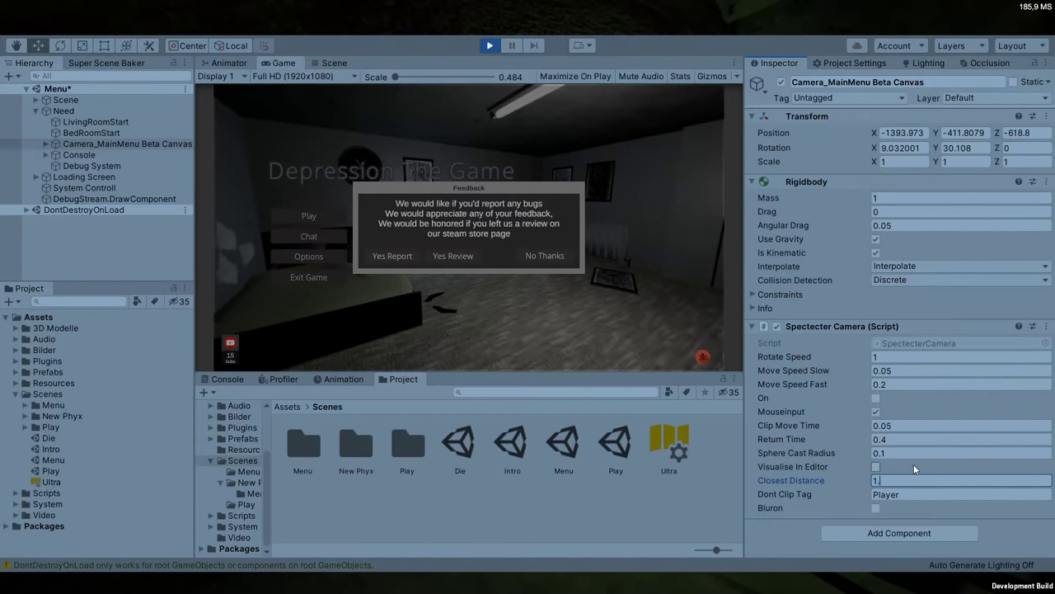
{"action": "left_click", "coordinate": [483, 275]}
{"action": "left_click", "coordinate": [545, 256]}
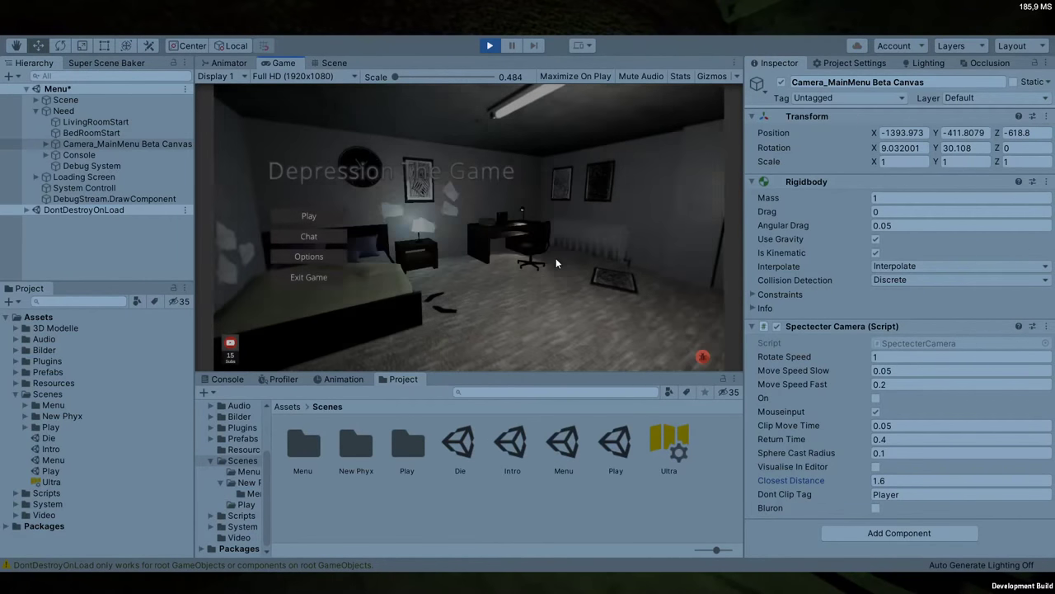
{"action": "left_click", "coordinate": [876, 398]}
Set the camera's Z to -618.4, toggle Spectecter Camera, and try Closest Distance 1 then 1.2
{"action": "left_click", "coordinate": [1022, 133]}
{"action": "type", "text": "-618.4"}
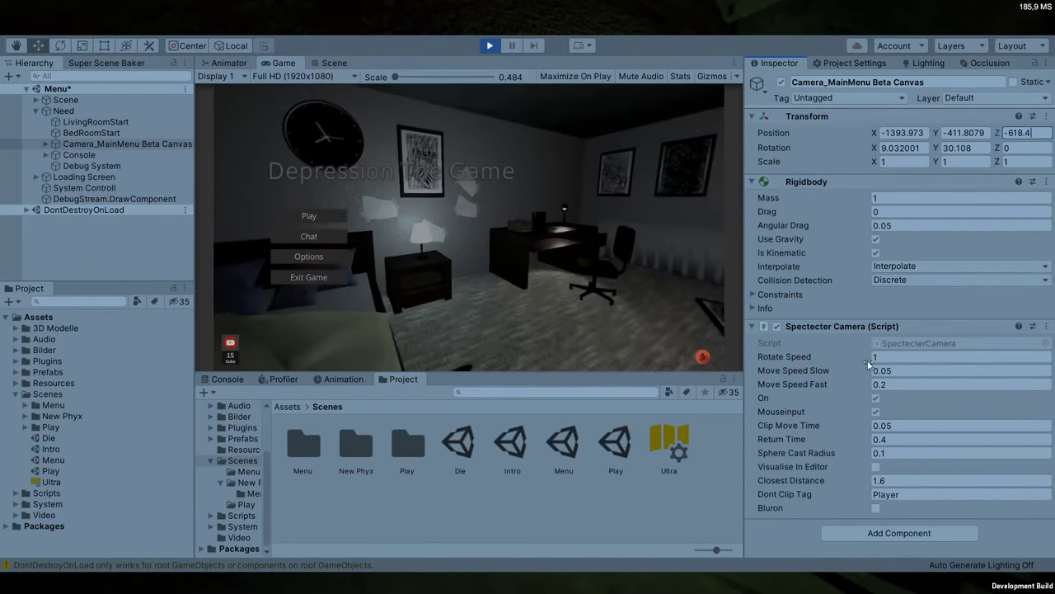
{"action": "left_click", "coordinate": [779, 327]}
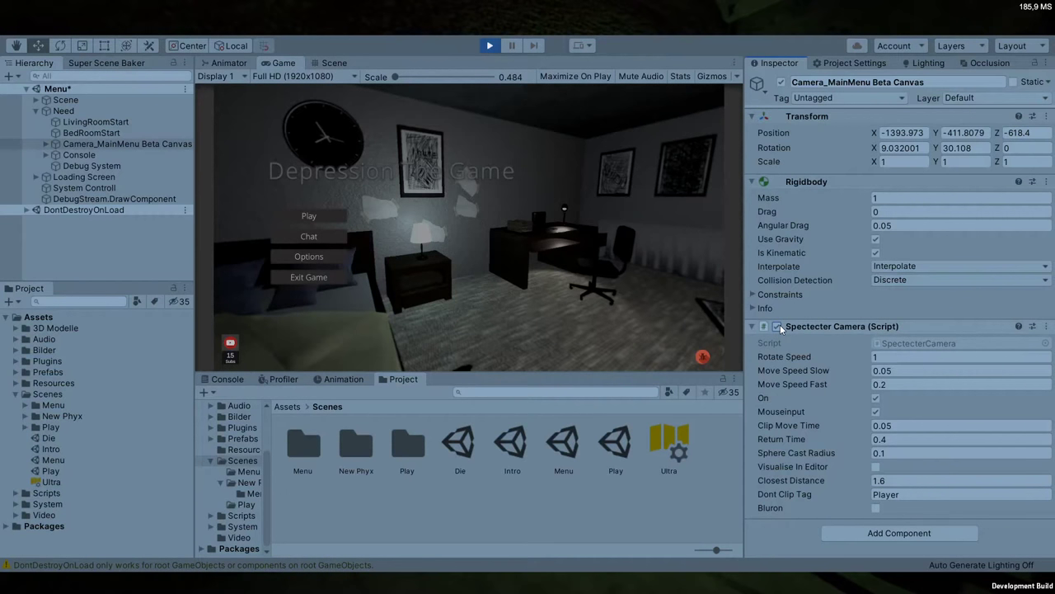
{"action": "left_click", "coordinate": [778, 328]}
{"action": "left_click", "coordinate": [905, 480]}
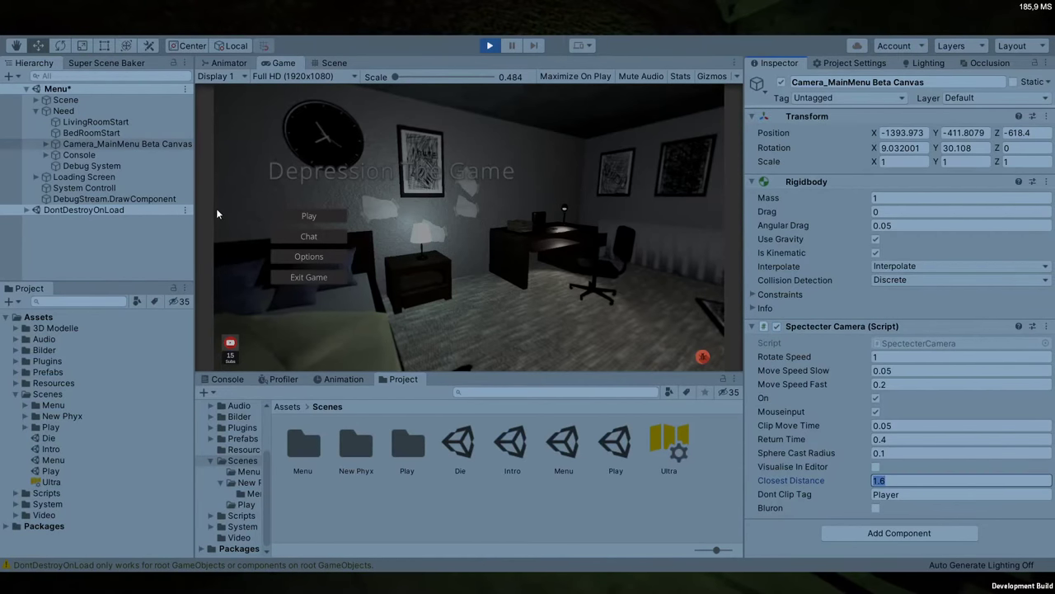
{"action": "type", "text": "1"}
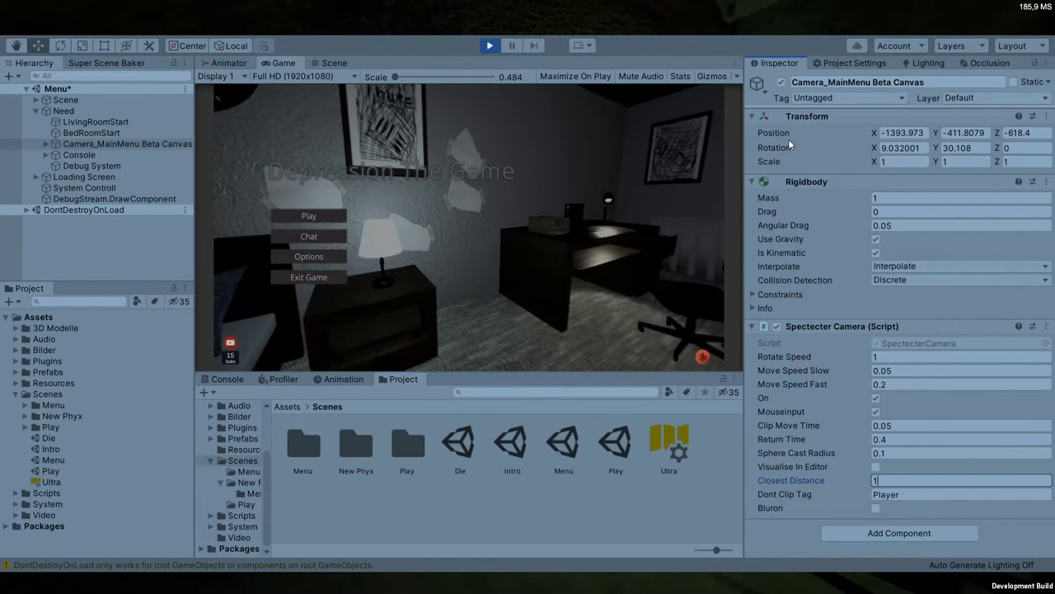
{"action": "key", "text": "Return"}
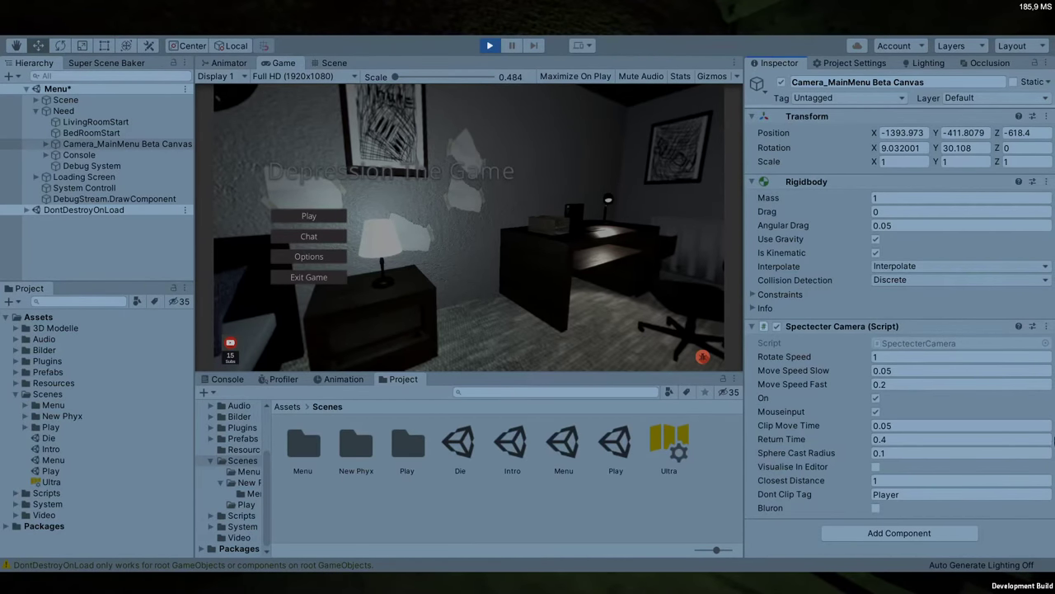
{"action": "left_click", "coordinate": [952, 481]}
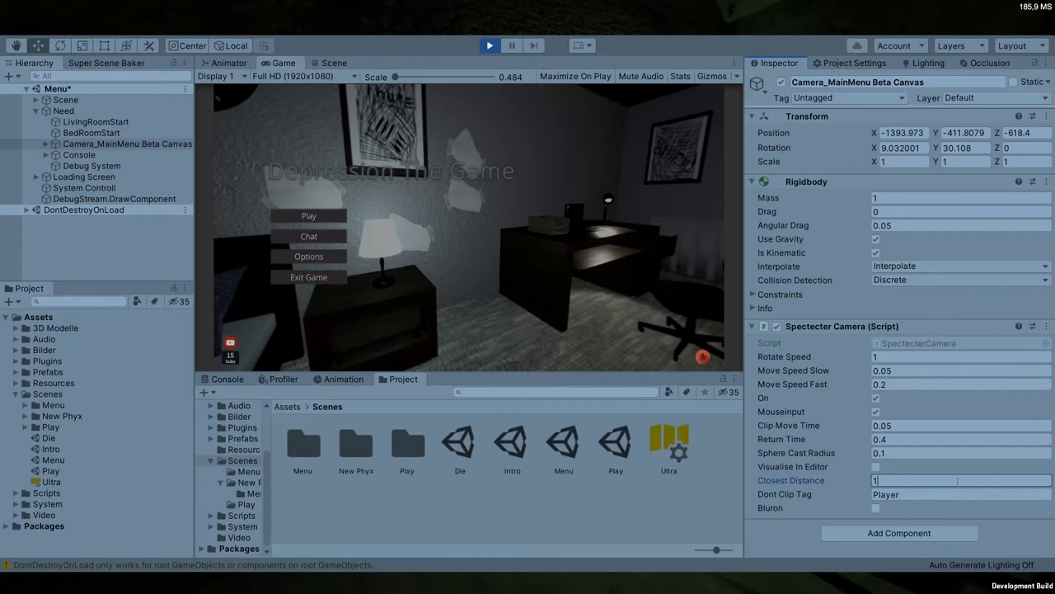
{"action": "type", "text": ".2"}
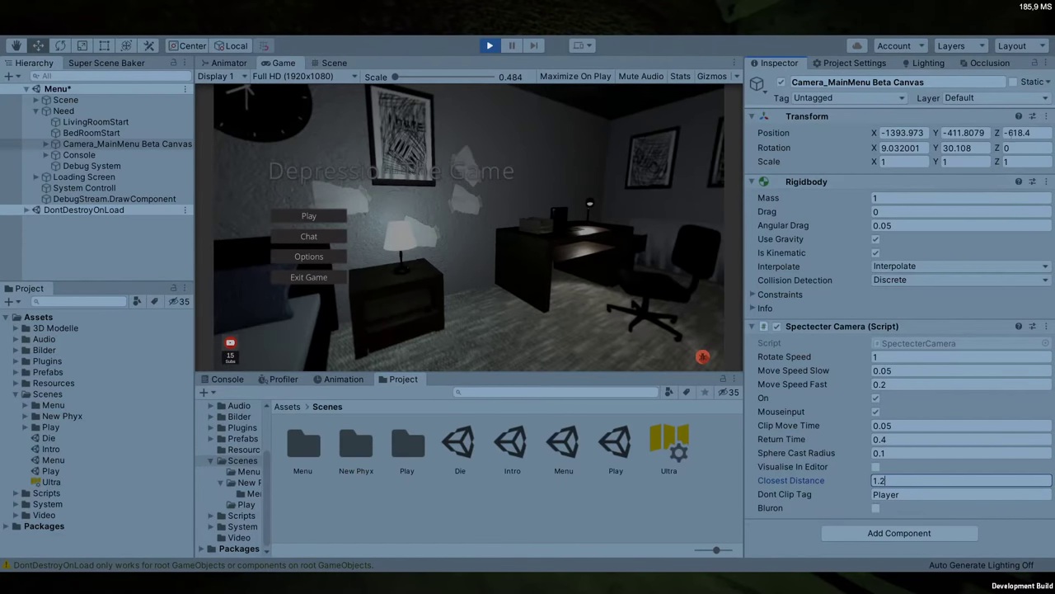
Try camera Z positions -618.8 and -618.5, then stop play mode
{"action": "left_click", "coordinate": [1027, 133]}
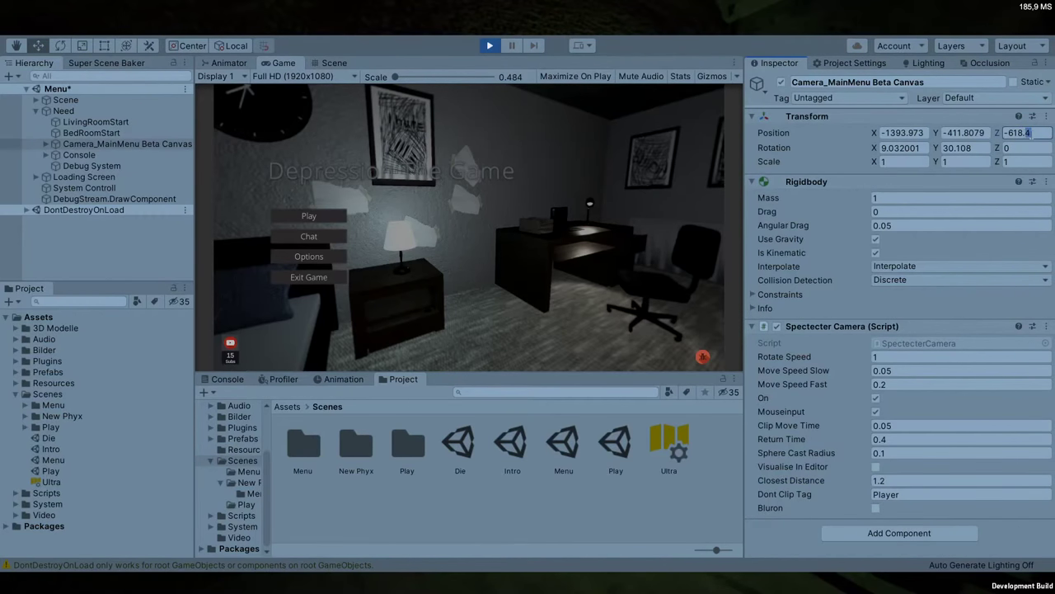
{"action": "key", "text": "BackSpace"}
{"action": "type", "text": "8"}
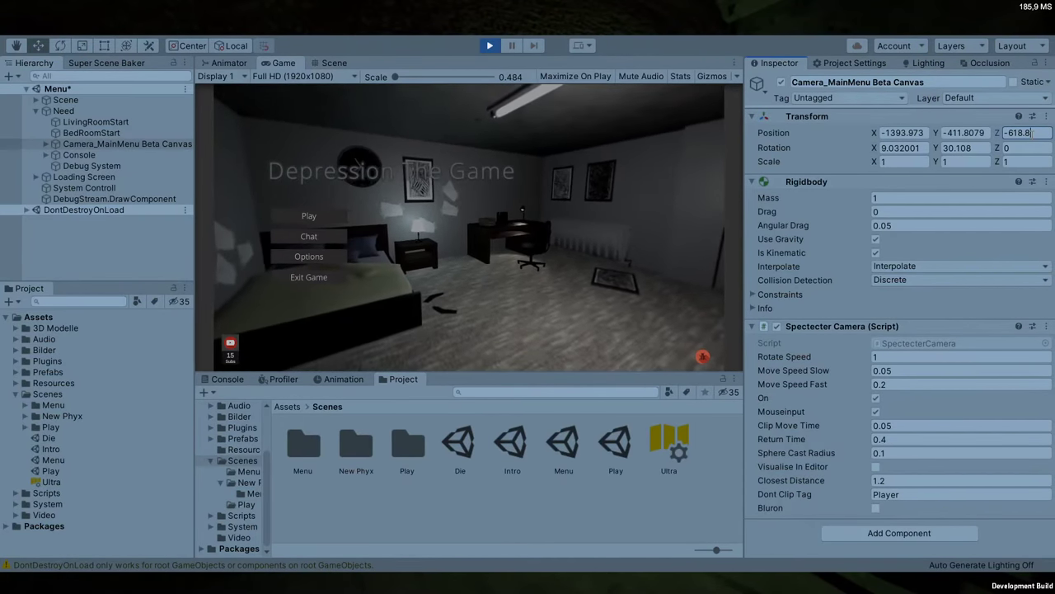
{"action": "key", "text": "BackSpace"}
{"action": "type", "text": "5"}
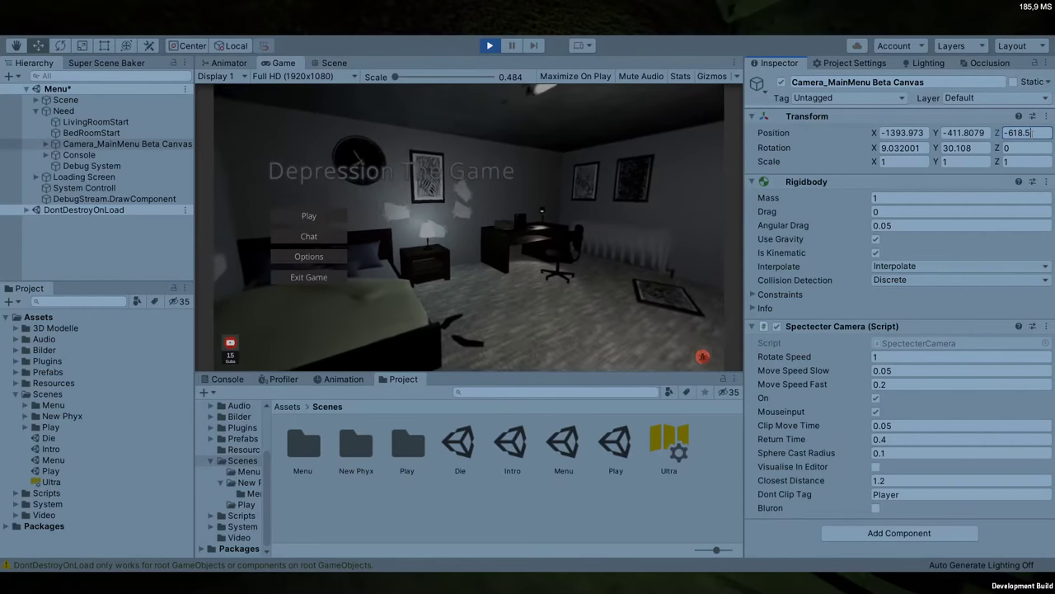
{"action": "key", "text": "BackSpace"}
{"action": "type", "text": "5"}
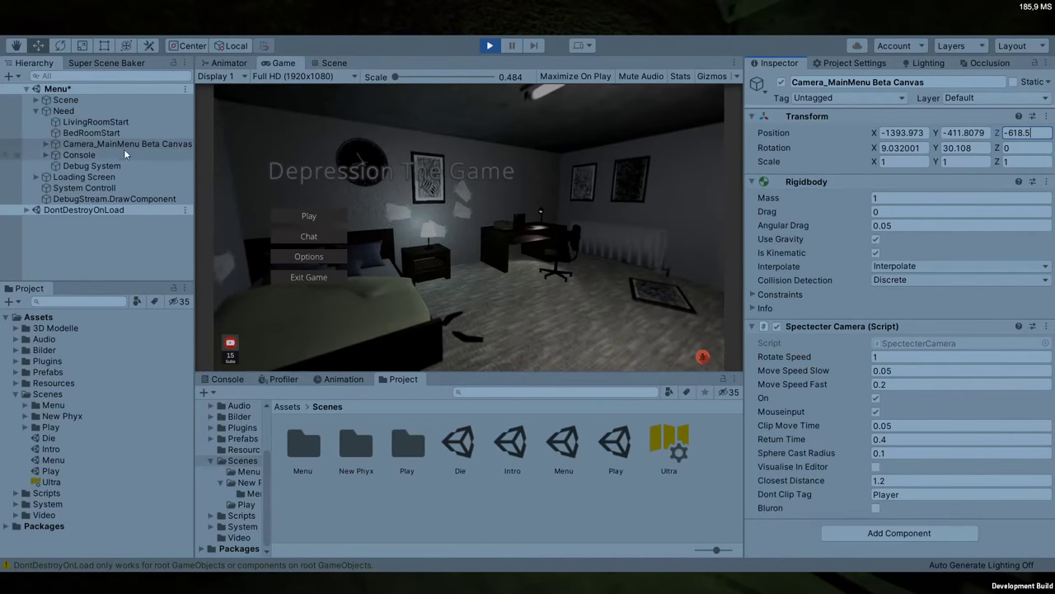
{"action": "left_click", "coordinate": [485, 46]}
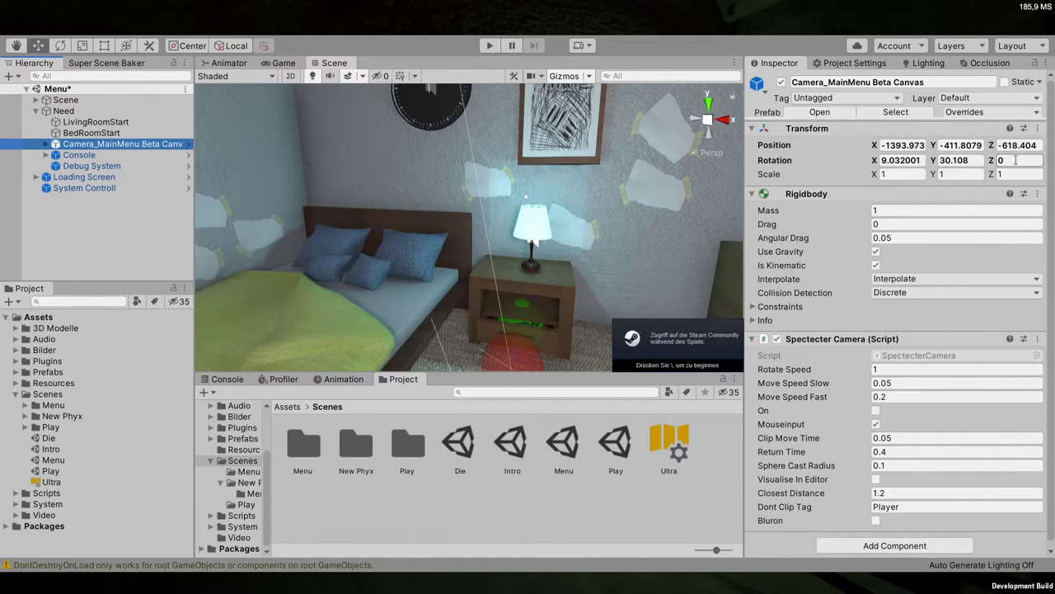
Run the Menu scene in play mode and show the Game view's rendering Stats
{"action": "left_click_drag", "start_coordinate": [1037, 146], "coordinate": [1023, 147]}
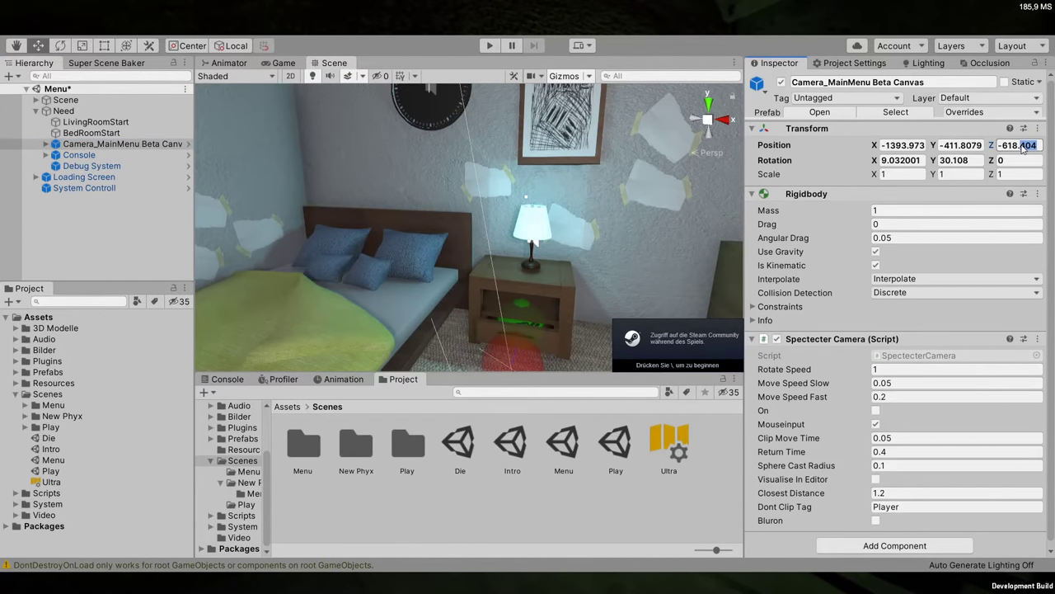
{"action": "left_click", "coordinate": [497, 46]}
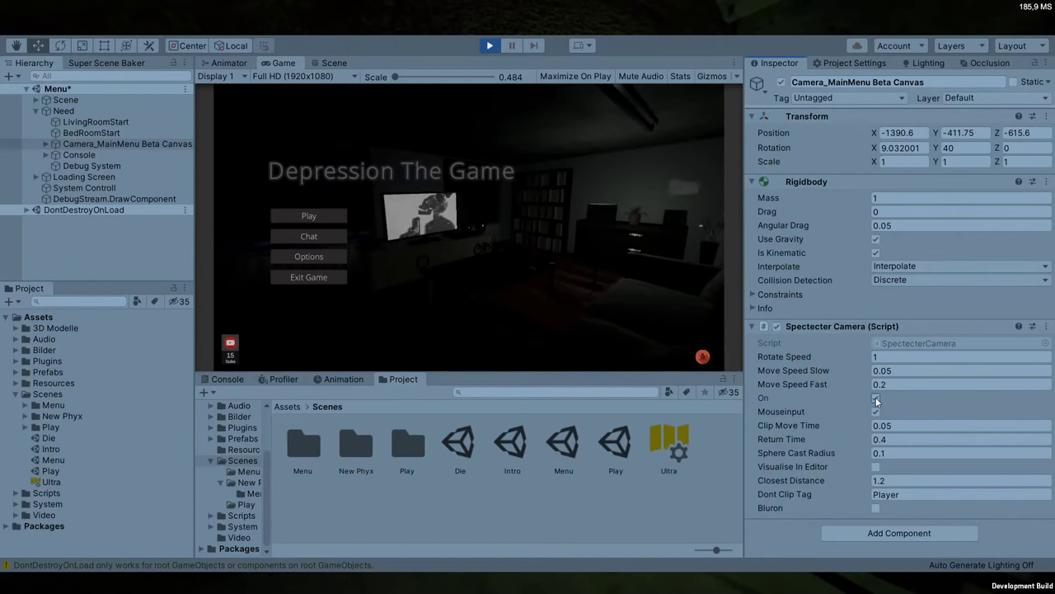
{"action": "left_click", "coordinate": [679, 77]}
Hide Stats and reset the game's Options to defaults, declining the benchmark prompt
{"action": "left_click", "coordinate": [679, 77]}
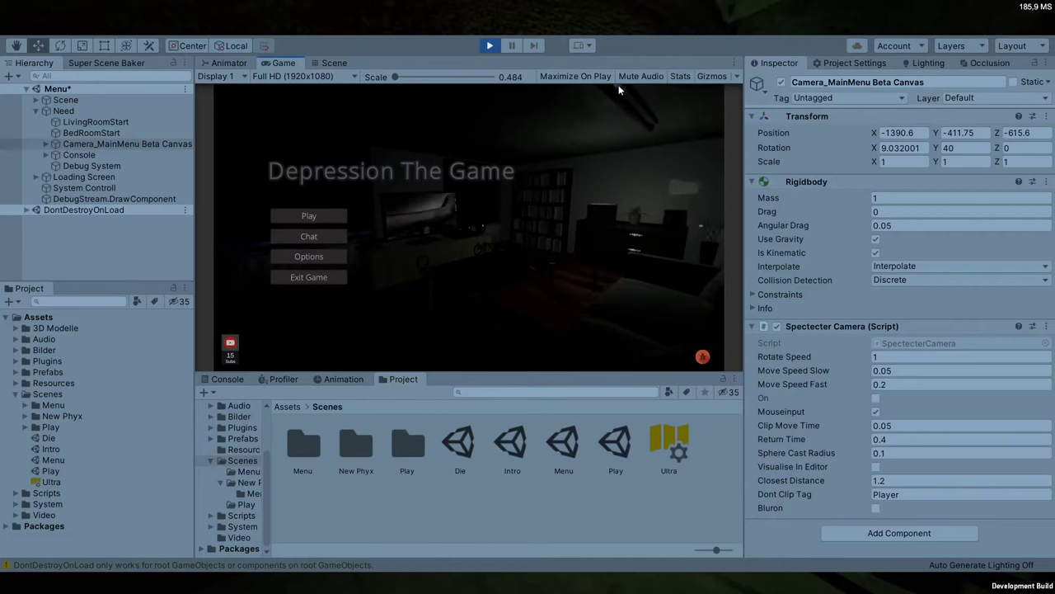
{"action": "left_click", "coordinate": [316, 255]}
{"action": "left_click", "coordinate": [524, 316]}
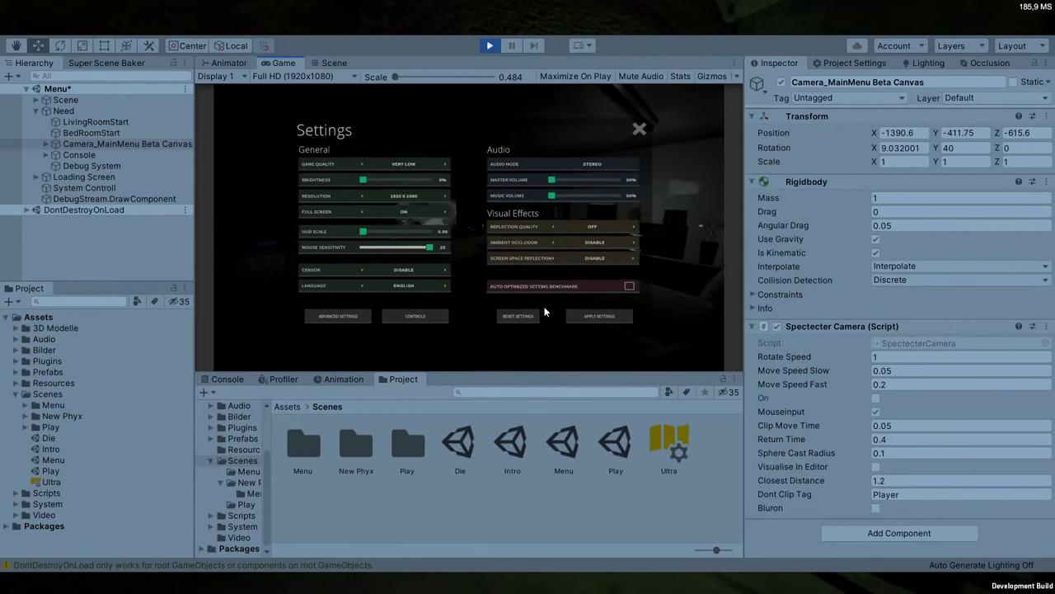
{"action": "left_click", "coordinate": [506, 248]}
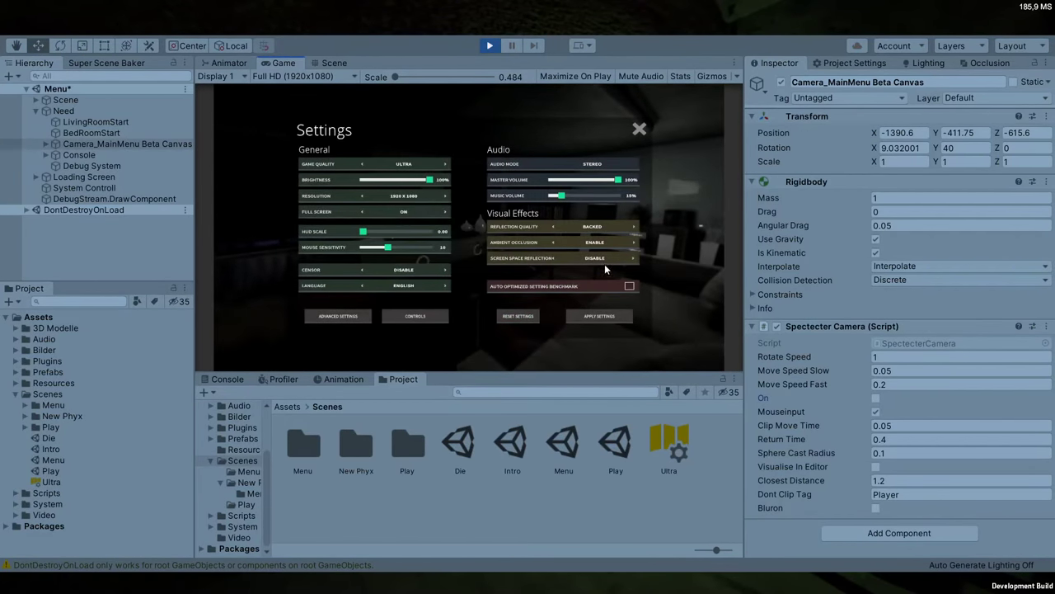
Change Reflection Quality, check Advanced Settings, close Options, and restart play mode
{"action": "left_click", "coordinate": [633, 226]}
{"action": "left_click", "coordinate": [369, 318]}
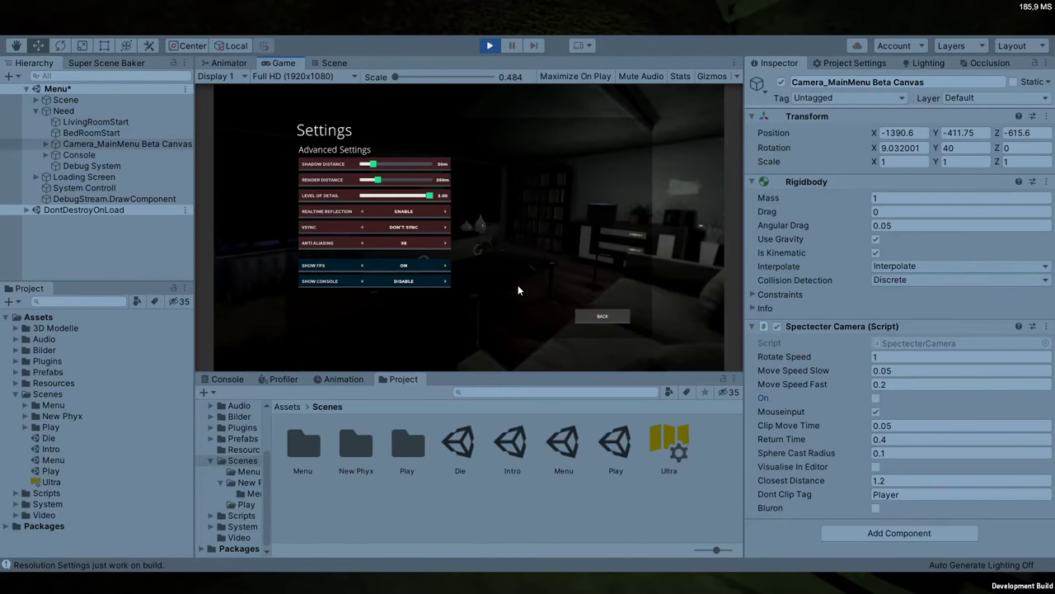
{"action": "left_click", "coordinate": [582, 315]}
{"action": "left_click", "coordinate": [639, 128]}
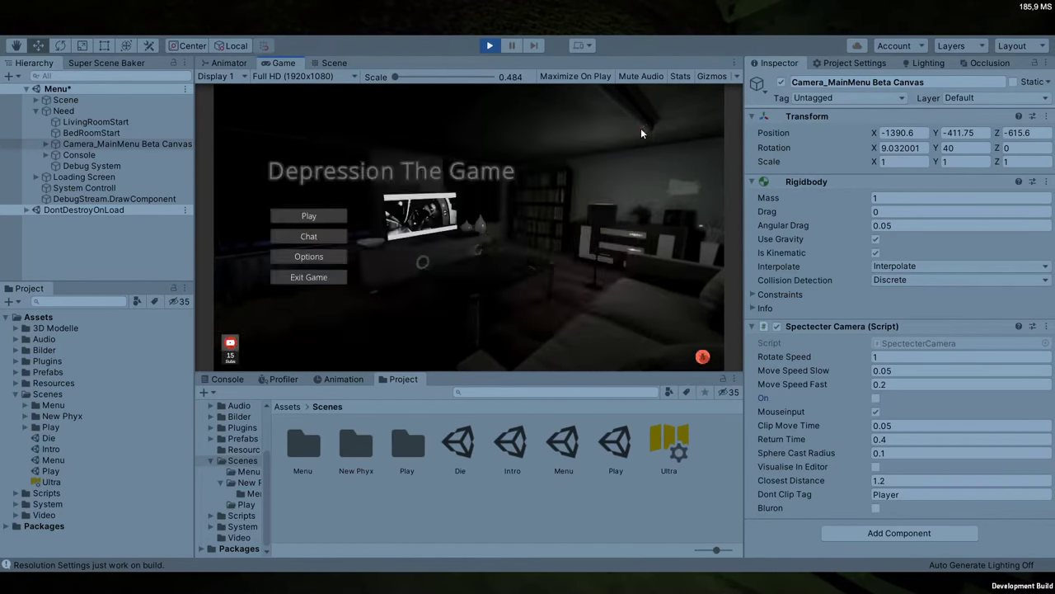
{"action": "left_click", "coordinate": [491, 47]}
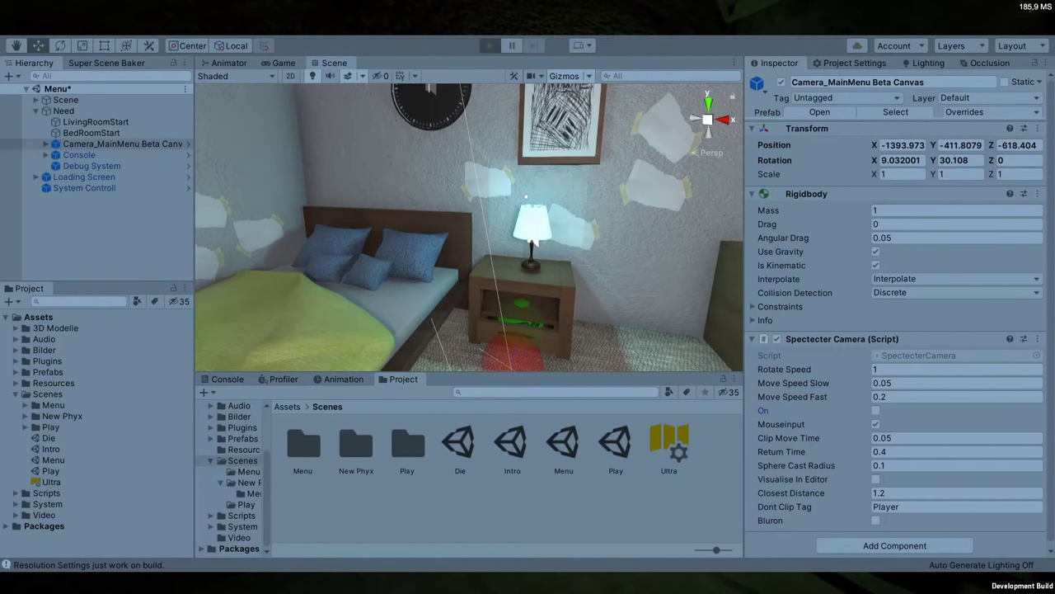
{"action": "left_click", "coordinate": [490, 45]}
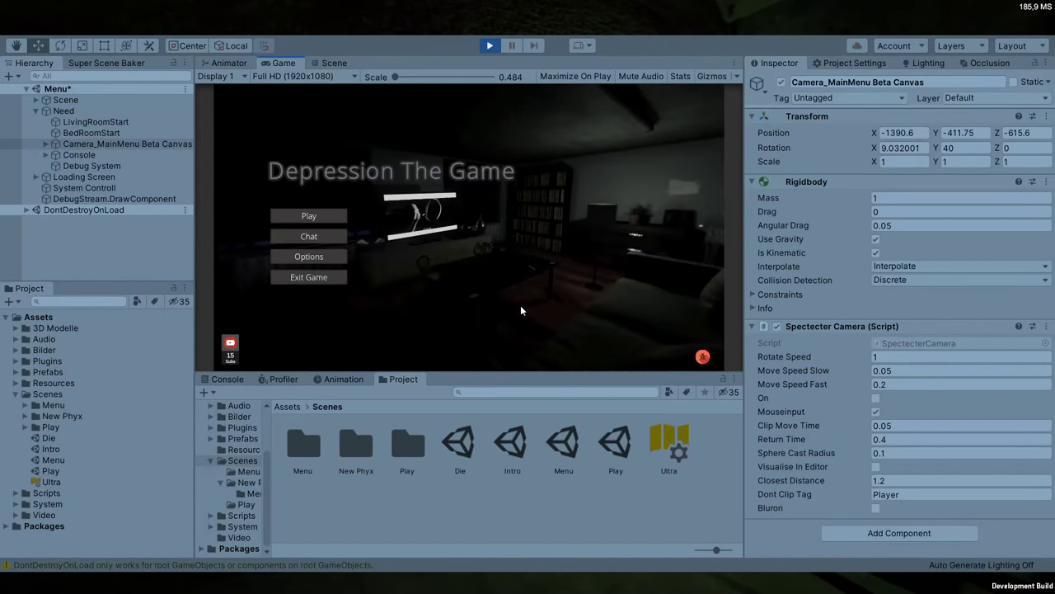
Expand Scene and Static Menu, test Randome Events, and inspect the BedRoomStart position
{"action": "left_click", "coordinate": [39, 99]}
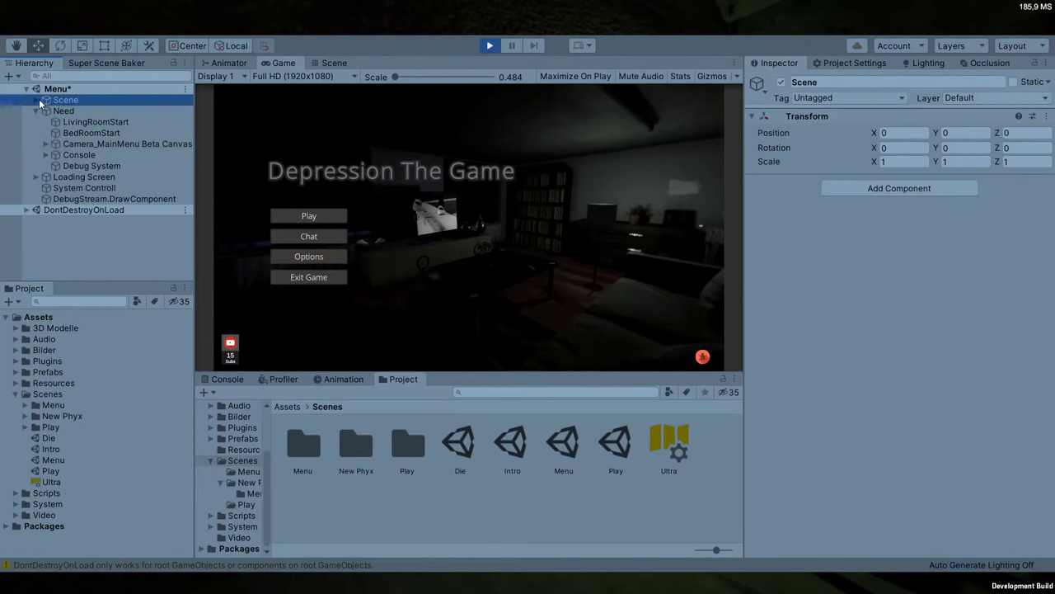
{"action": "left_click", "coordinate": [37, 99]}
{"action": "left_click", "coordinate": [85, 121]}
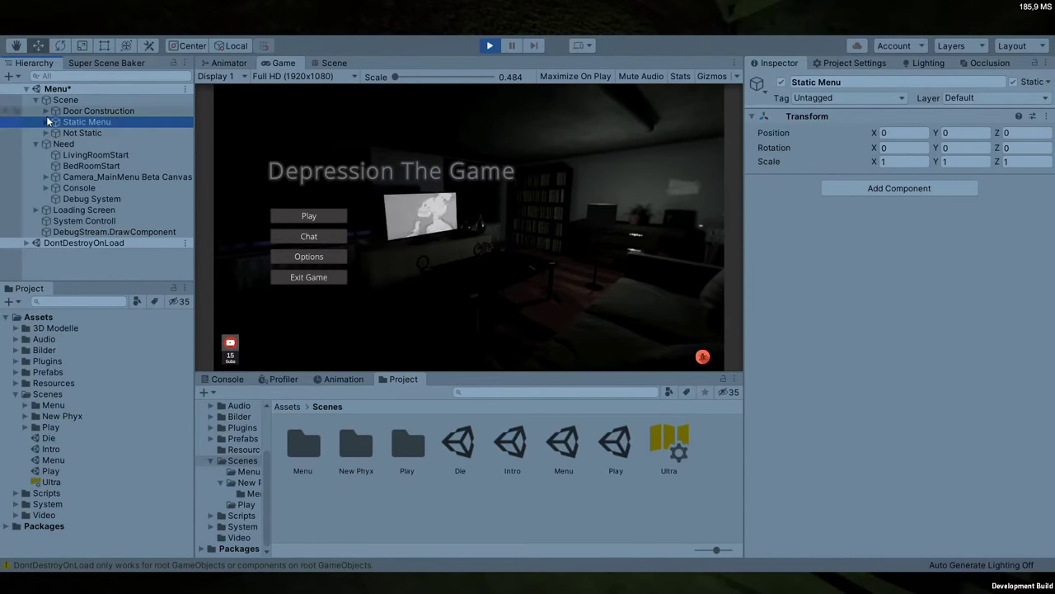
{"action": "left_click", "coordinate": [45, 121]}
{"action": "left_click", "coordinate": [92, 177]}
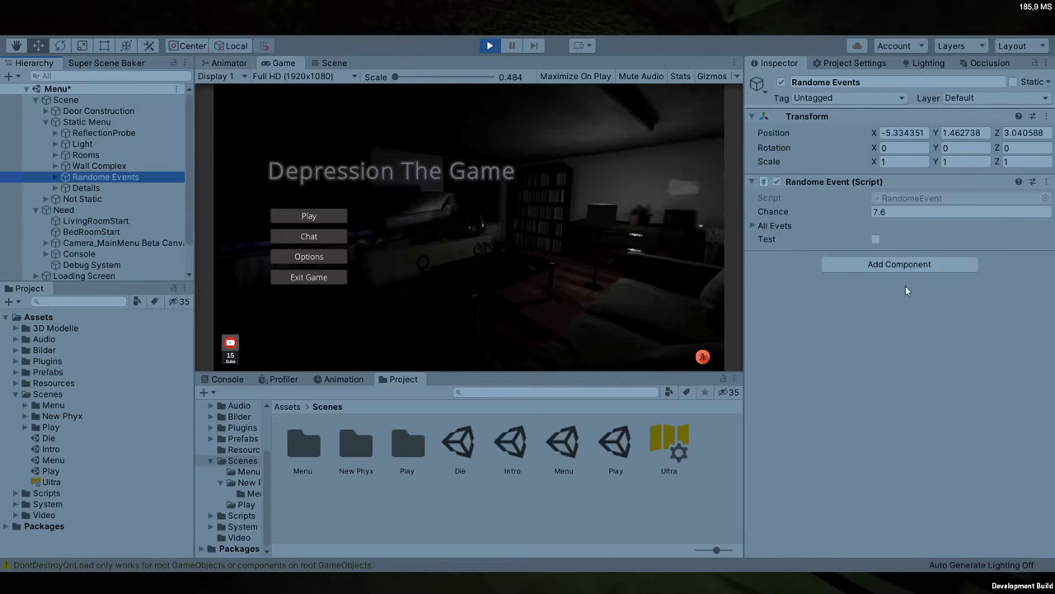
{"action": "left_click", "coordinate": [876, 240]}
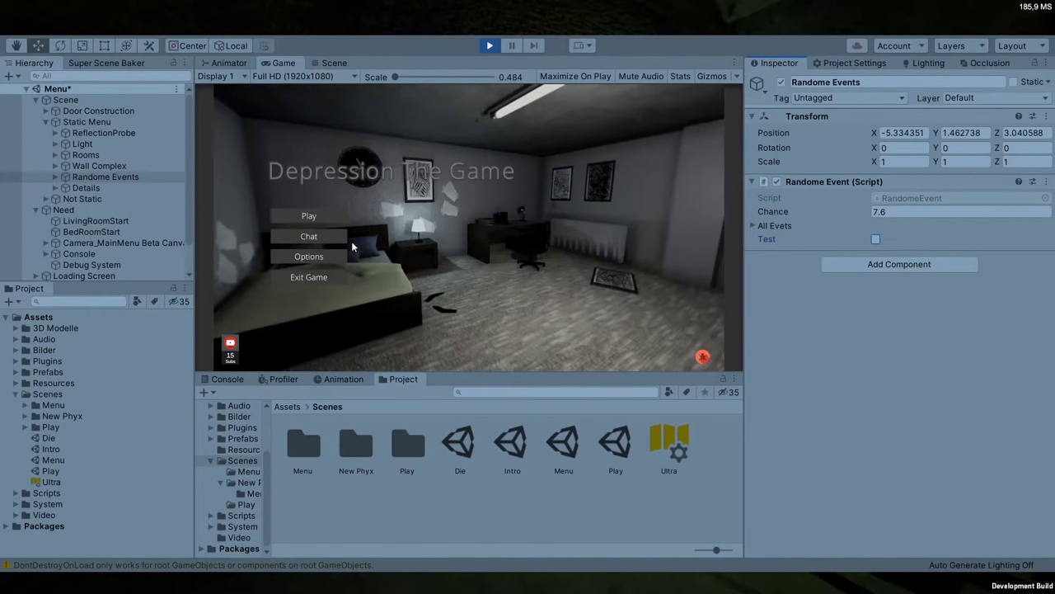
{"action": "left_click", "coordinate": [114, 221]}
{"action": "left_click", "coordinate": [125, 231]}
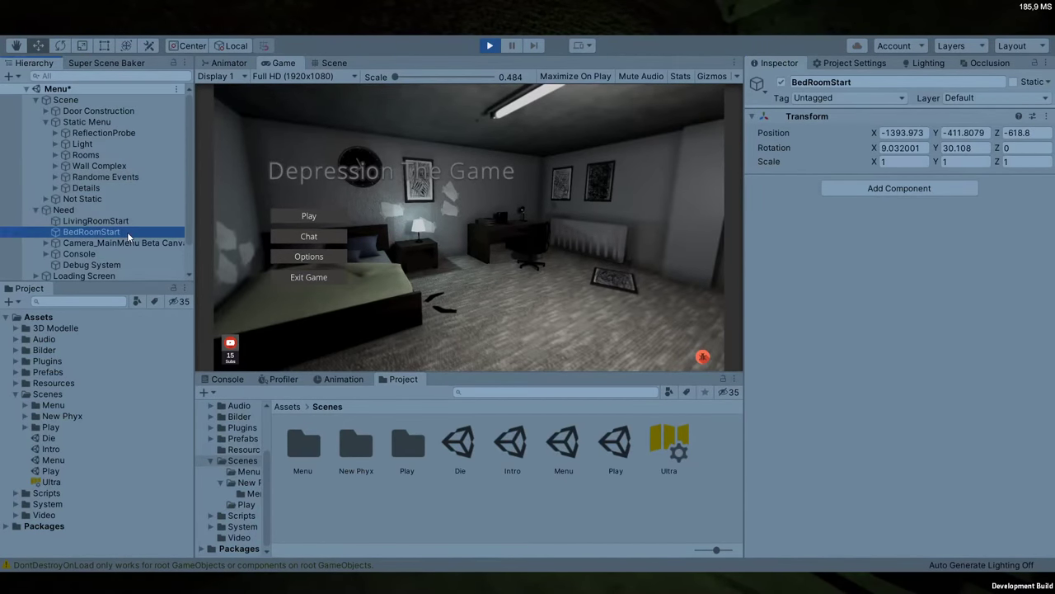
{"action": "left_click", "coordinate": [1027, 133]}
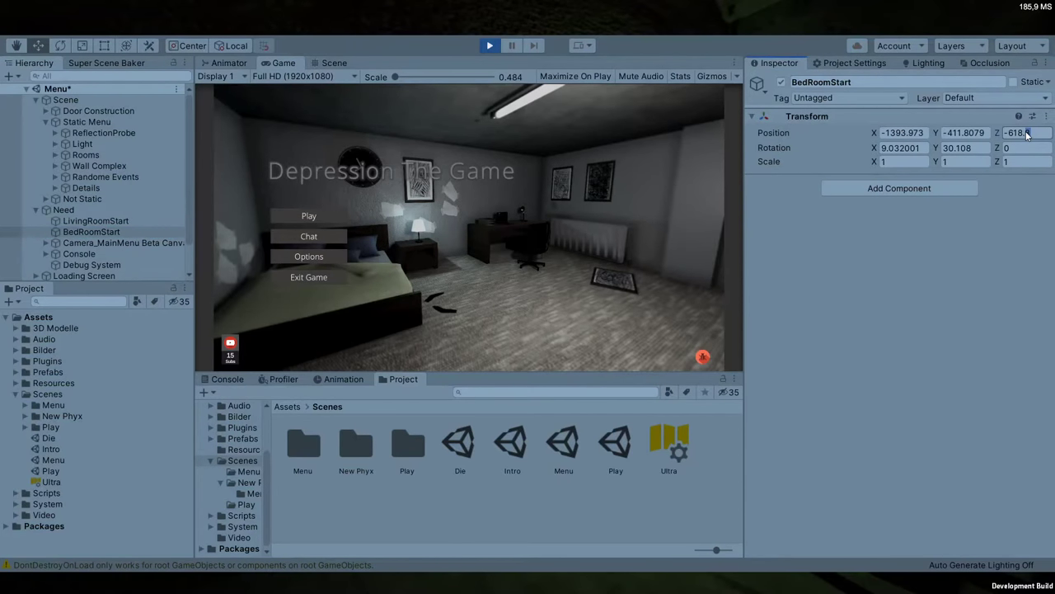
Try Camera_MainMenu Beta Canvas Position Z values -618.4, -618.45 and -618.43, then stop play
{"action": "left_click", "coordinate": [104, 243]}
{"action": "left_click", "coordinate": [1030, 134]}
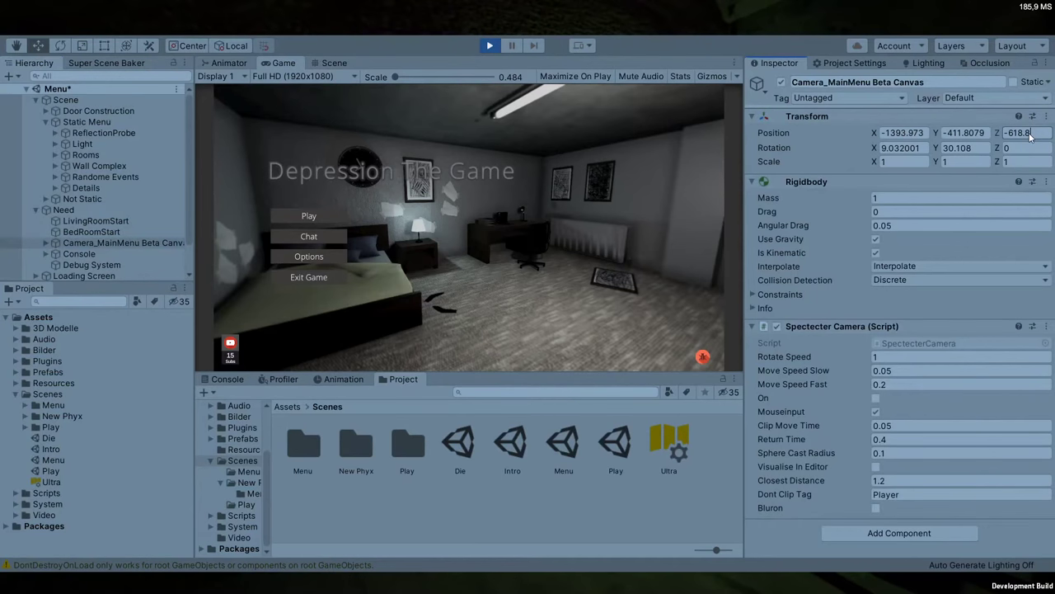
{"action": "key", "text": "BackSpace"}
{"action": "type", "text": "4"}
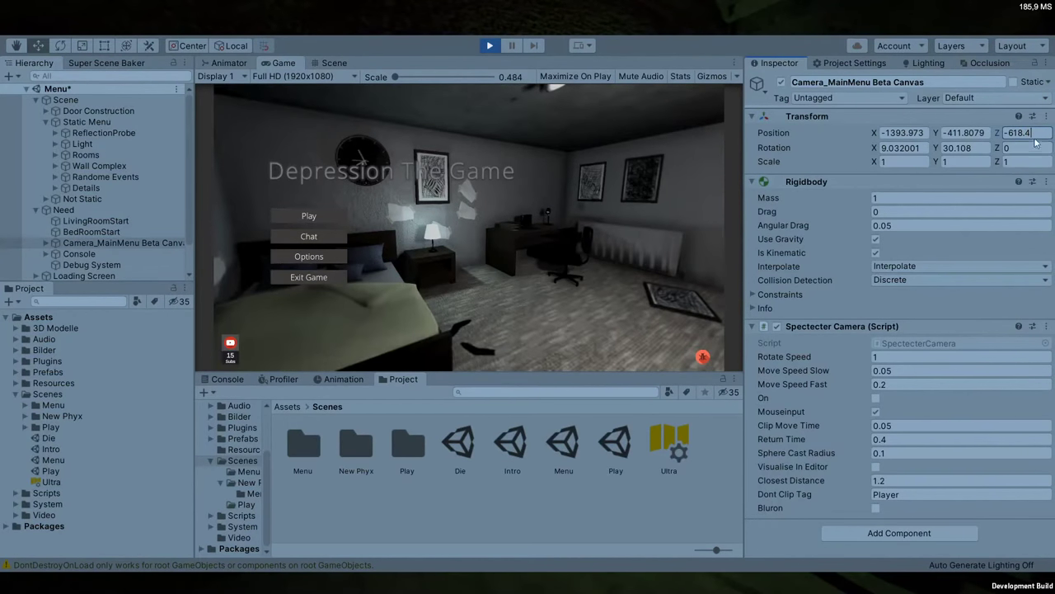
{"action": "left_click_drag", "start_coordinate": [1031, 139], "coordinate": [1028, 138]}
{"action": "type", "text": "5"}
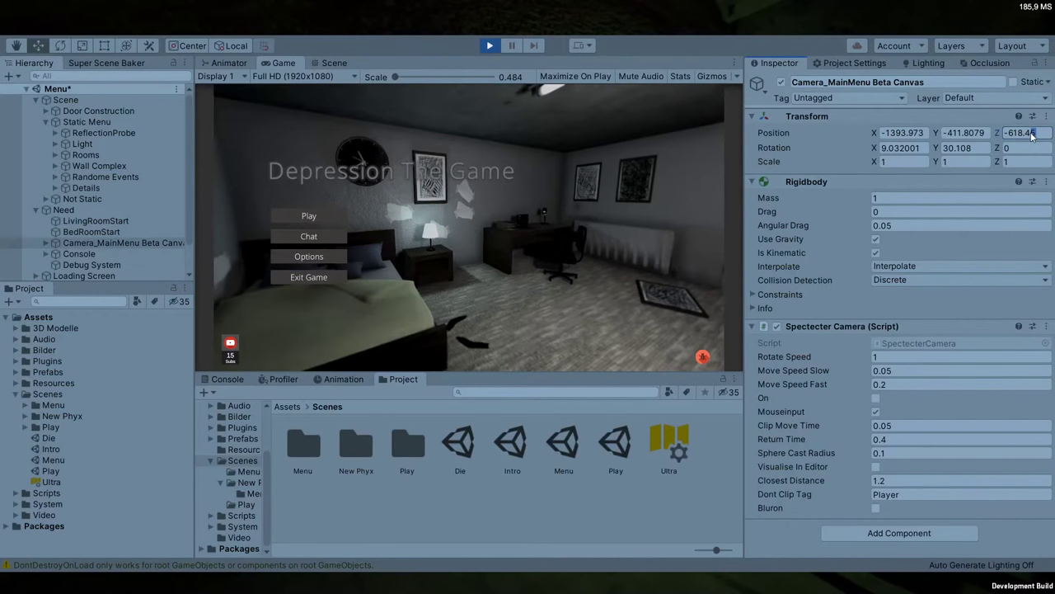
{"action": "type", "text": "5"}
{"action": "left_click_drag", "start_coordinate": [1036, 139], "coordinate": [1027, 135]}
{"action": "type", "text": "4"}
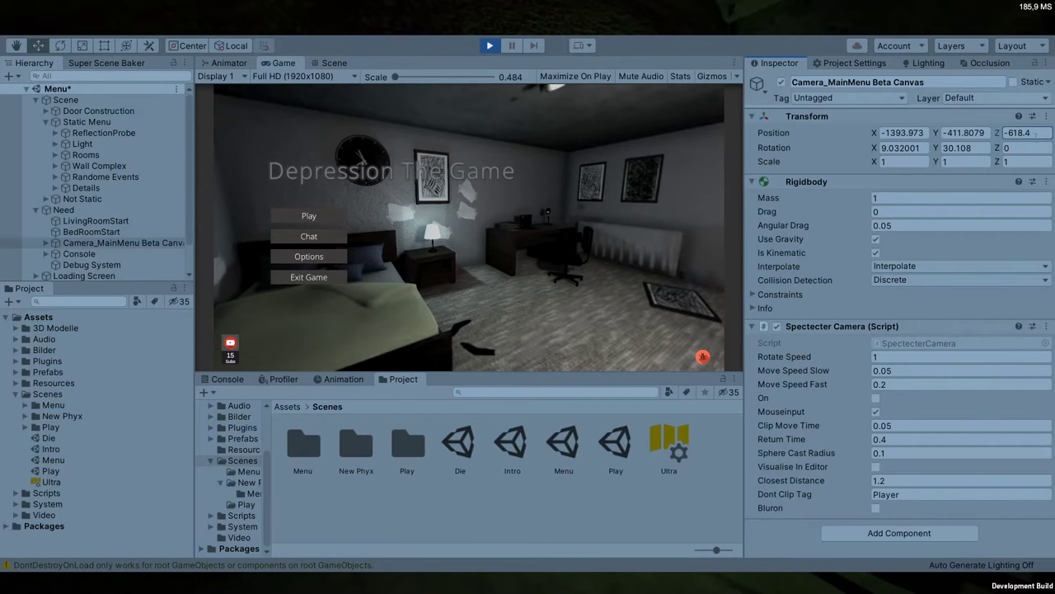
{"action": "type", "text": "3"}
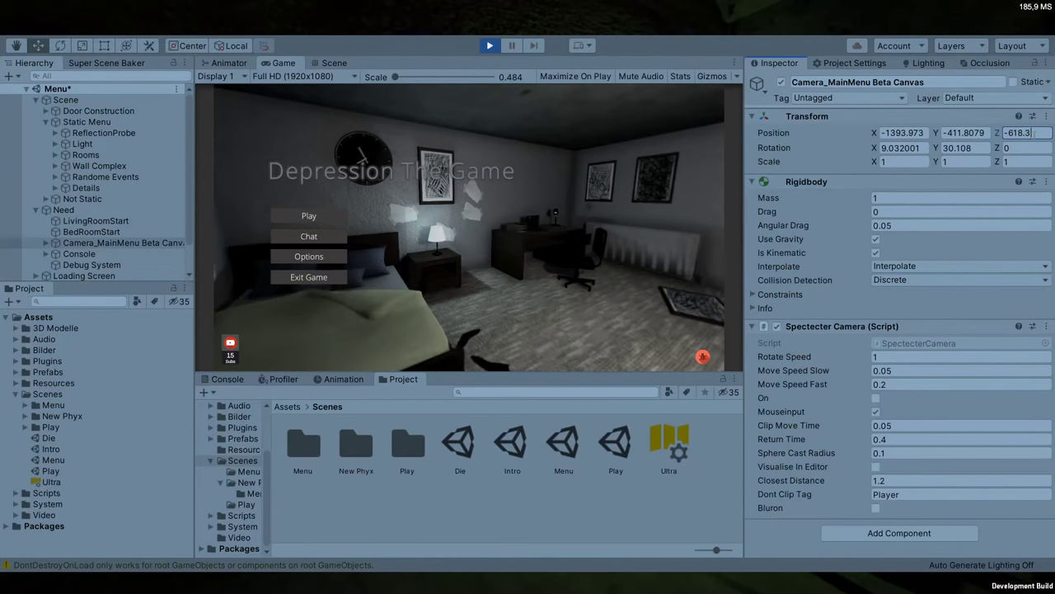
{"action": "type", "text": "0"}
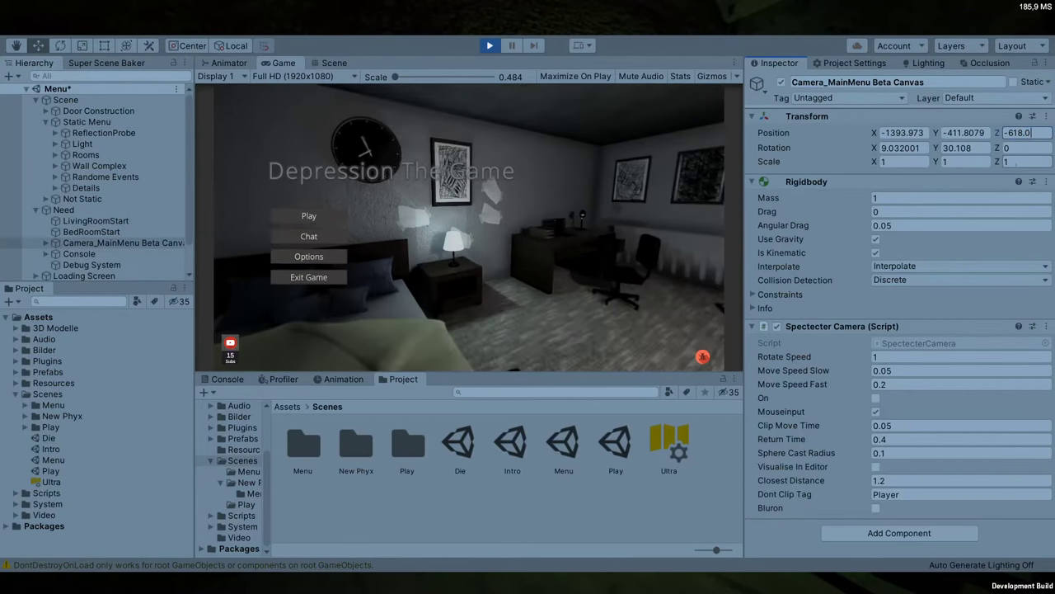
{"action": "left_click", "coordinate": [489, 45]}
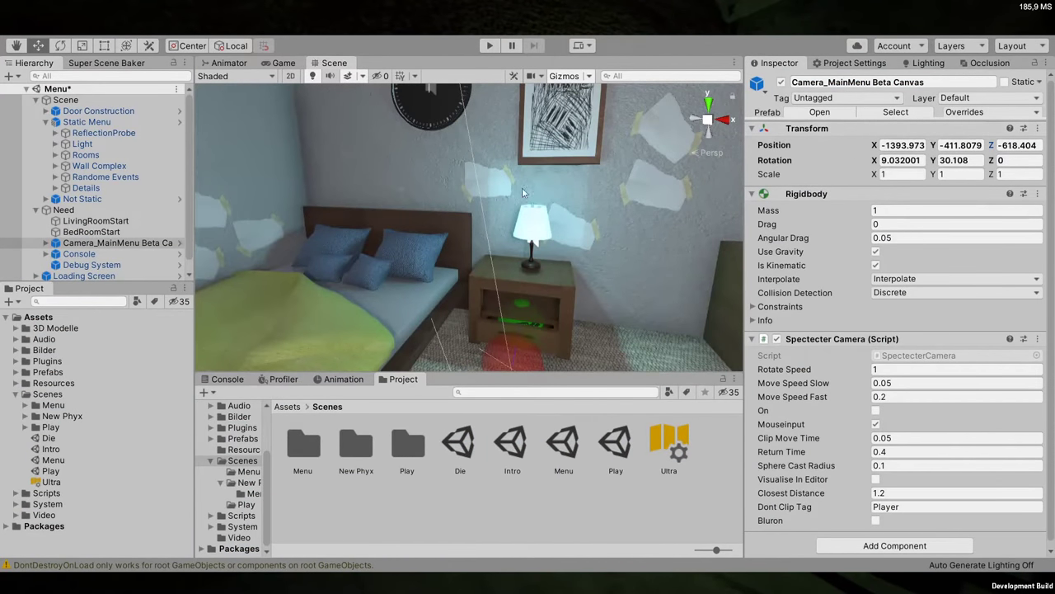
Set the BedRoomStart Position Z to -618
{"action": "left_click", "coordinate": [162, 234]}
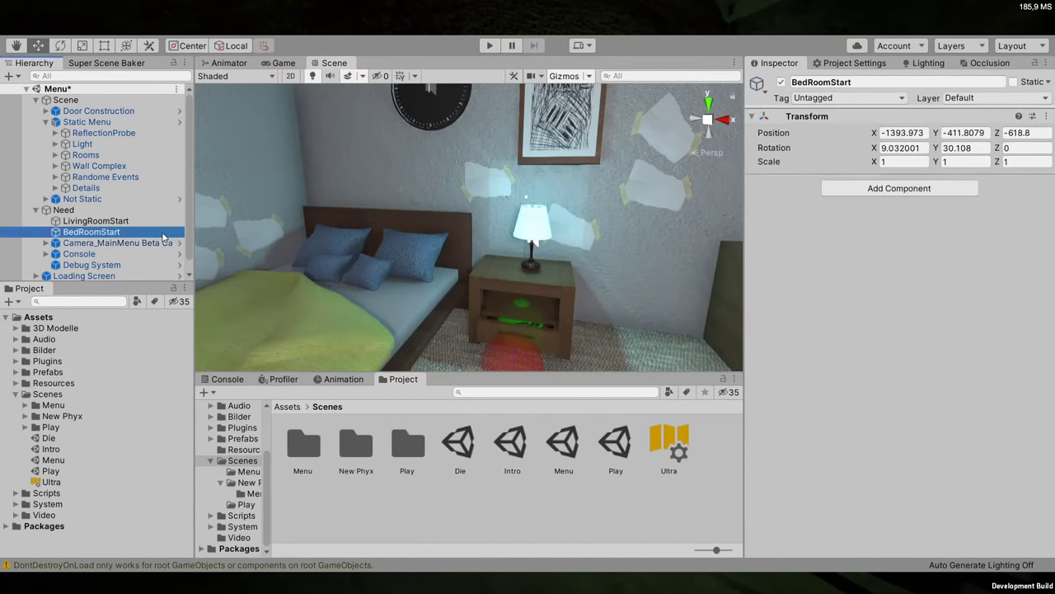
{"action": "left_click", "coordinate": [1041, 134]}
{"action": "left_click_drag", "start_coordinate": [1027, 134], "coordinate": [1042, 135]}
{"action": "key", "text": "BackSpace"}
{"action": "key", "text": "BackSpace"}
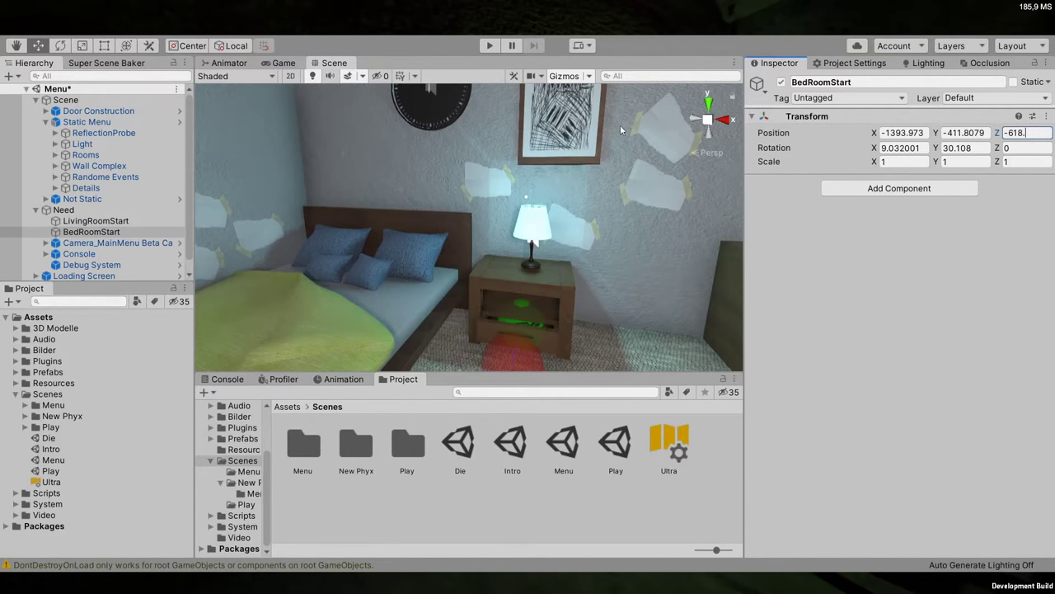
Preview the menu in play mode with a Randome Events test, then select the Play scene asset
{"action": "left_click", "coordinate": [489, 46]}
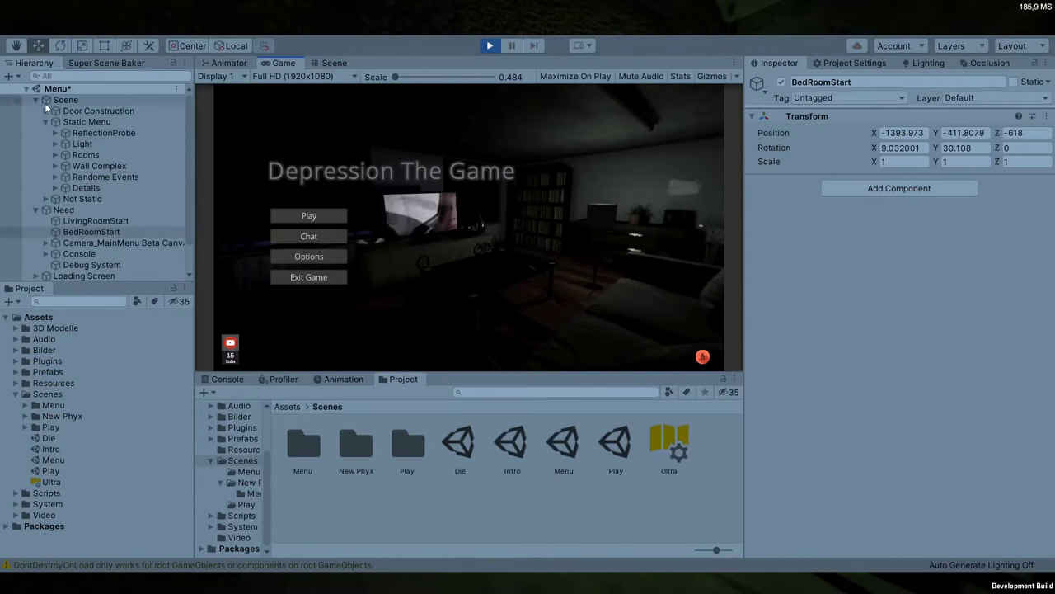
{"action": "left_click", "coordinate": [113, 177]}
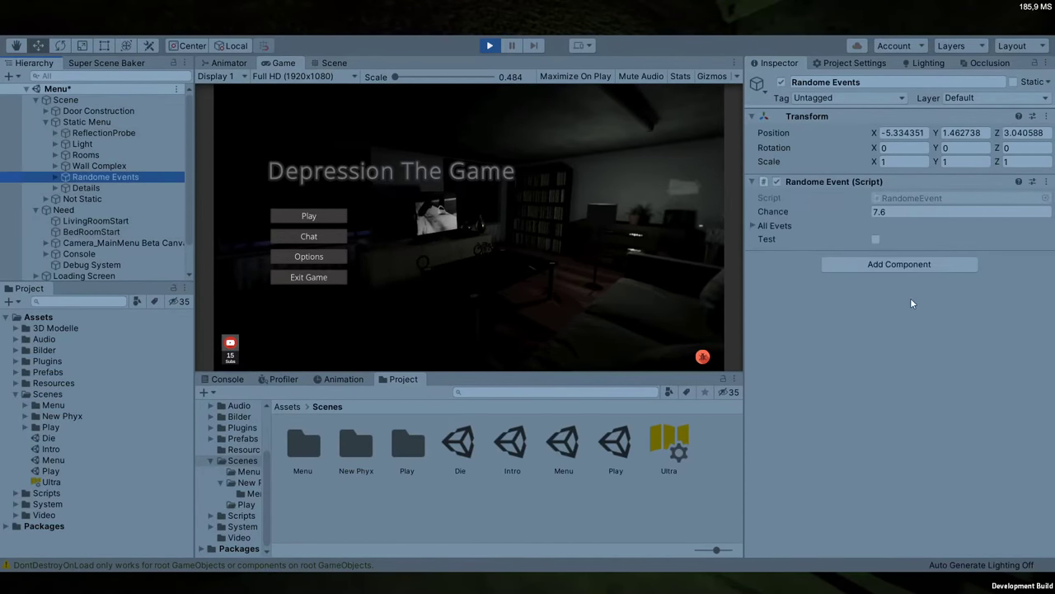
{"action": "left_click", "coordinate": [876, 239]}
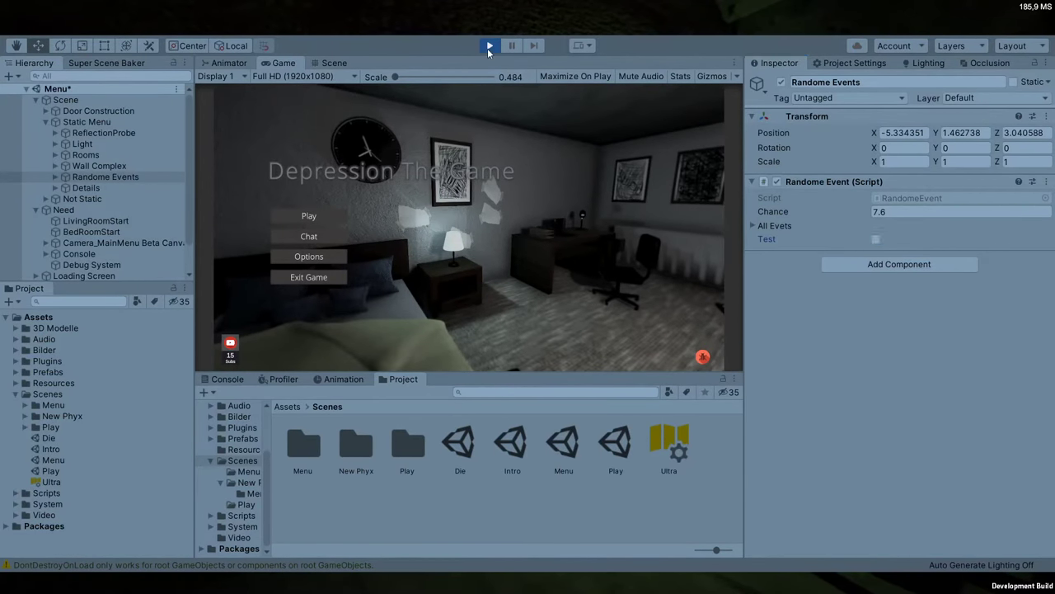
{"action": "left_click", "coordinate": [490, 45]}
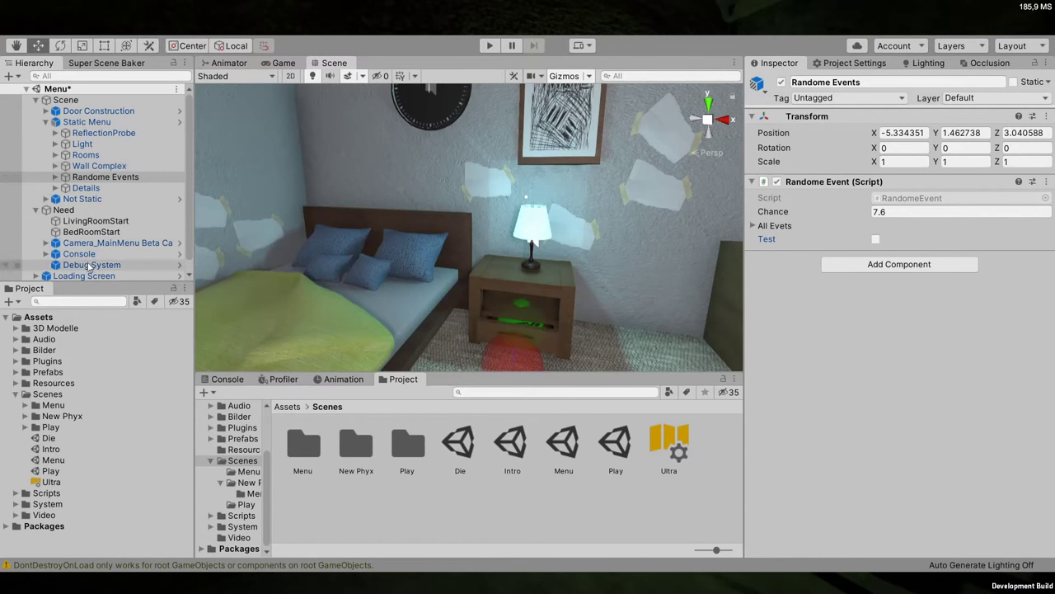
{"action": "left_click", "coordinate": [82, 199]}
{"action": "left_click", "coordinate": [980, 122]}
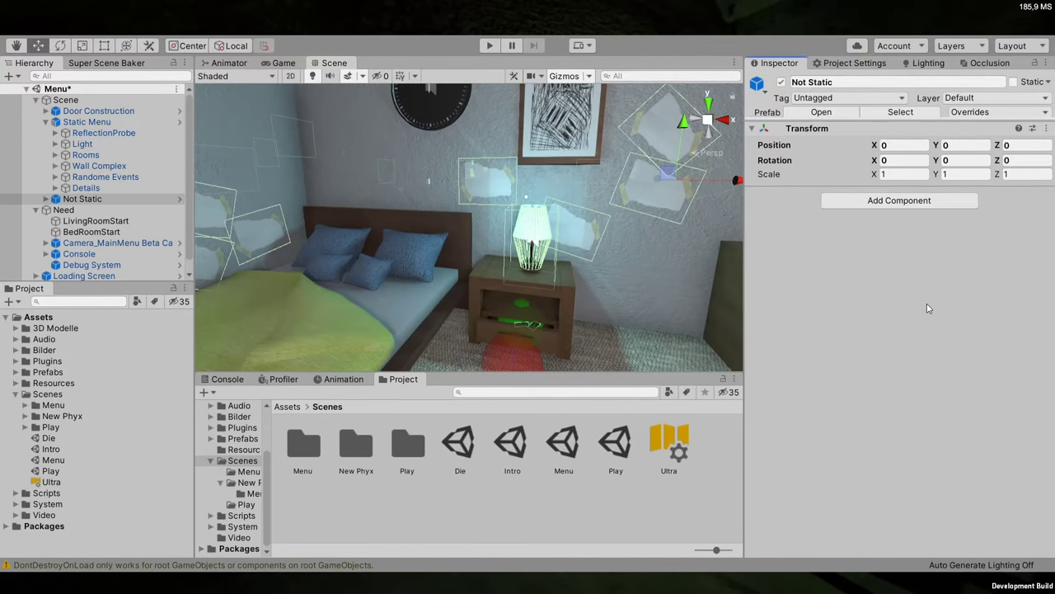
{"action": "left_click", "coordinate": [615, 442]}
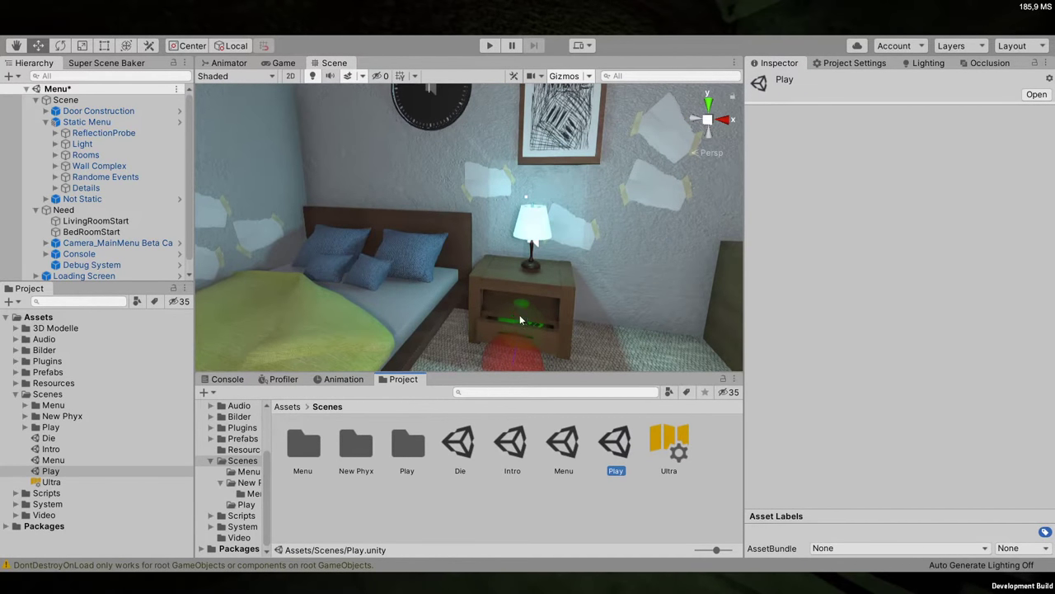
Open the Play scene and select the bedside-lamp's Point light
{"action": "key", "text": "Return"}
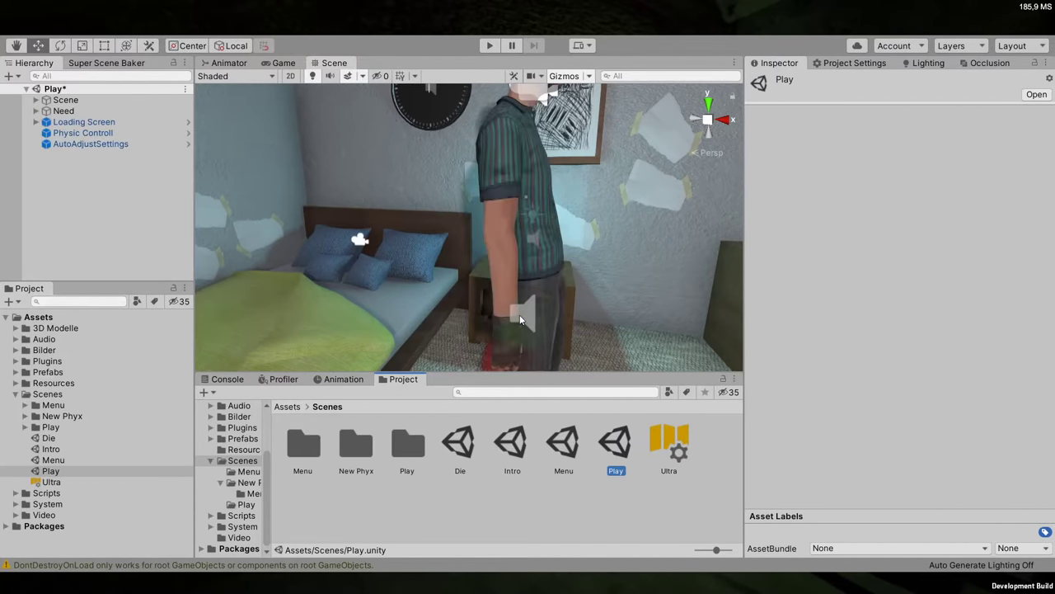
{"action": "left_click_drag", "start_coordinate": [517, 297], "coordinate": [428, 231], "text": "alt"}
{"action": "left_click", "coordinate": [543, 295]}
{"action": "left_click", "coordinate": [74, 265]}
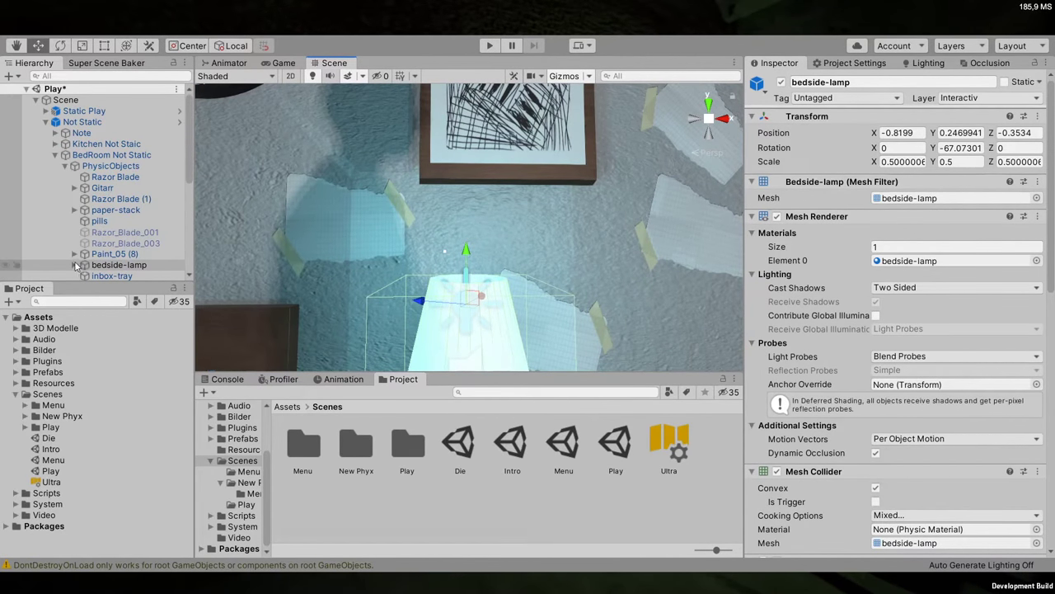
{"action": "left_click", "coordinate": [120, 266]}
{"action": "scroll", "coordinate": [124, 247], "scroll_direction": "down", "scroll_amount": 2}
{"action": "left_click", "coordinate": [121, 234]}
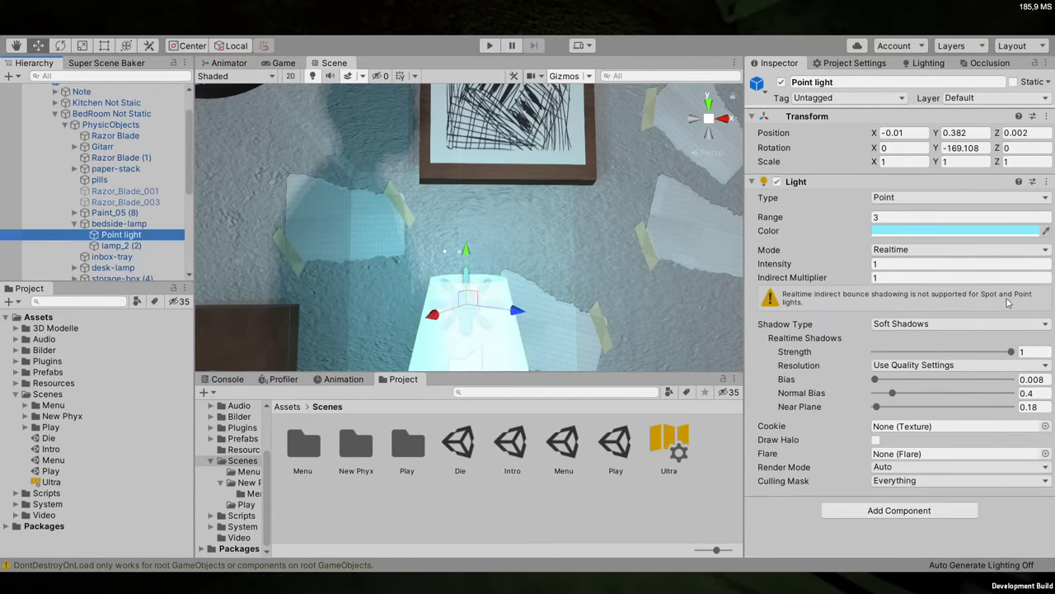
Set the Point light's shadow Bias to 0.012
{"action": "left_click", "coordinate": [1039, 381]}
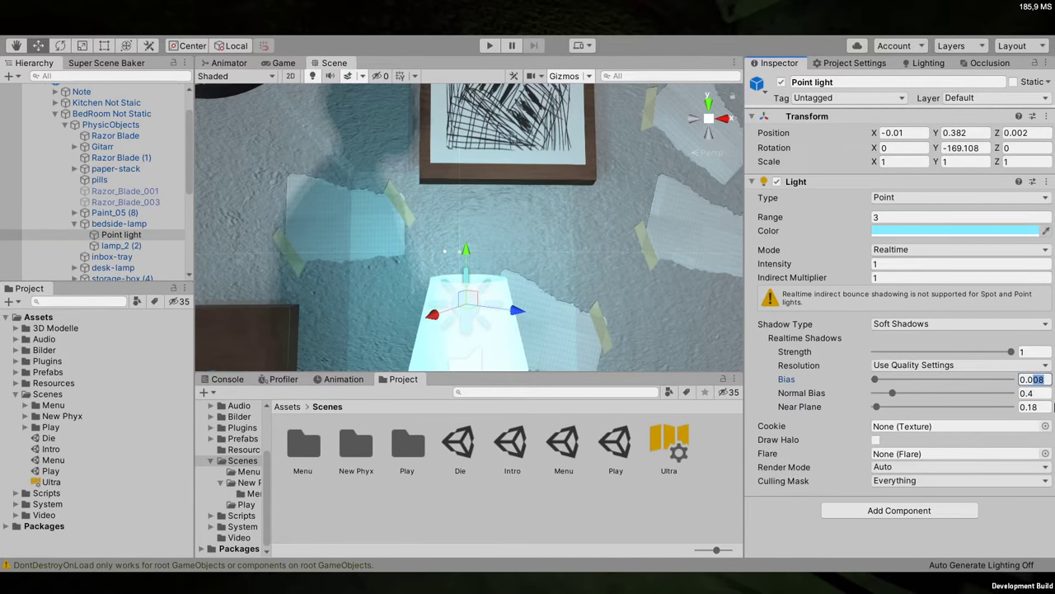
{"action": "type", "text": "0.015"}
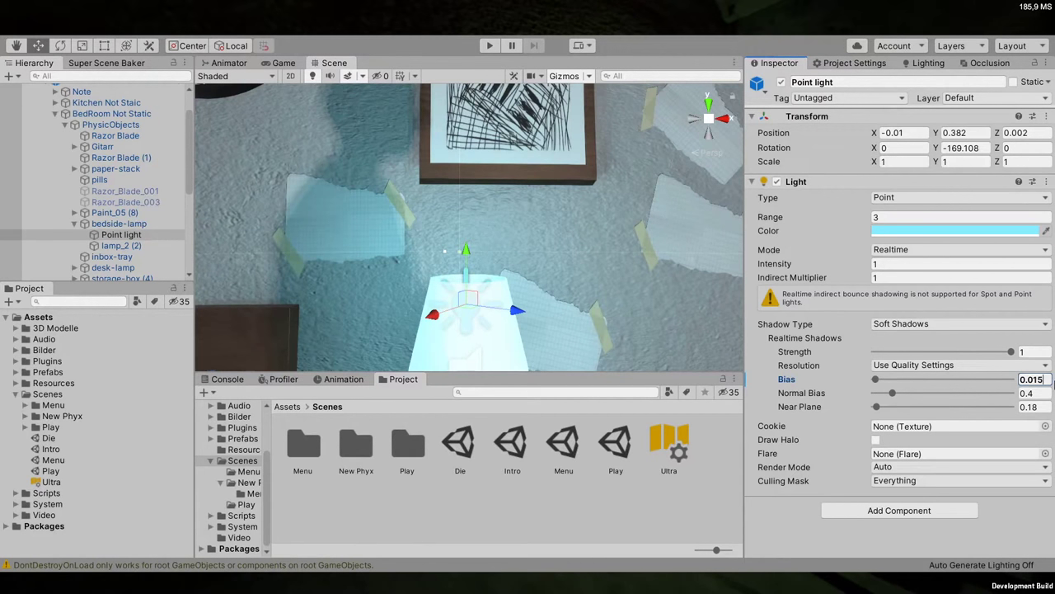
{"action": "key", "text": "BackSpace"}
{"action": "type", "text": "8"}
{"action": "key", "text": "BackSpace"}
{"action": "type", "text": "3"}
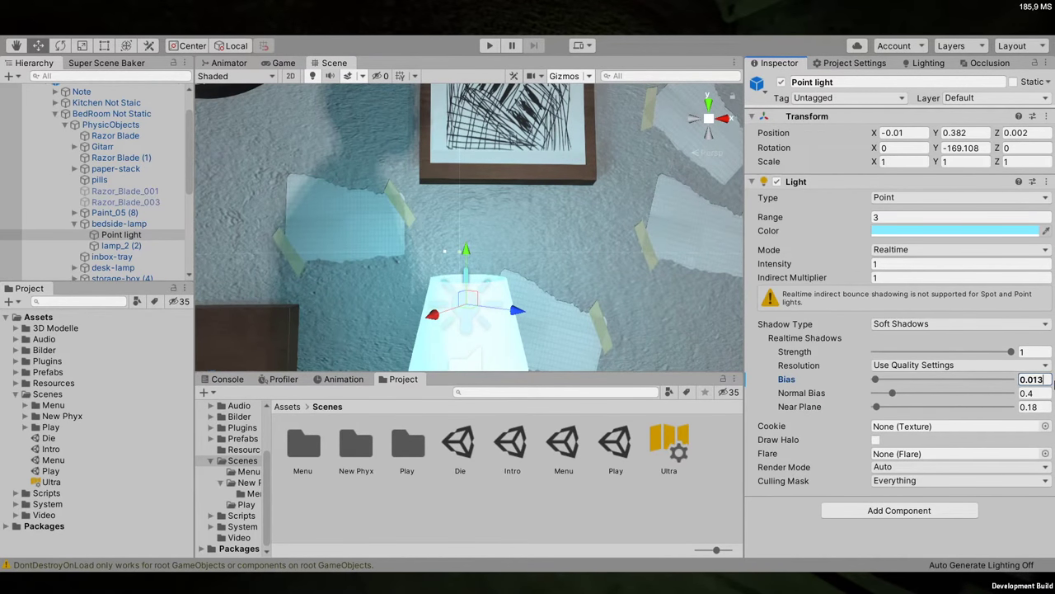
{"action": "left_click_drag", "start_coordinate": [470, 247], "coordinate": [474, 404], "text": "alt"}
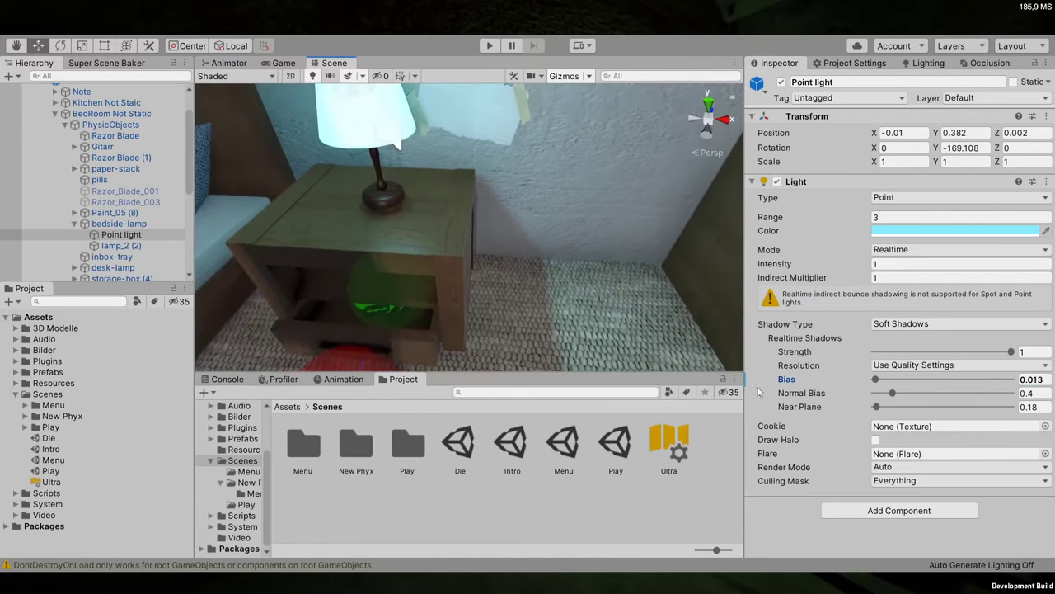
{"action": "left_click", "coordinate": [1043, 379]}
{"action": "key", "text": "BackSpace"}
{"action": "type", "text": "1"}
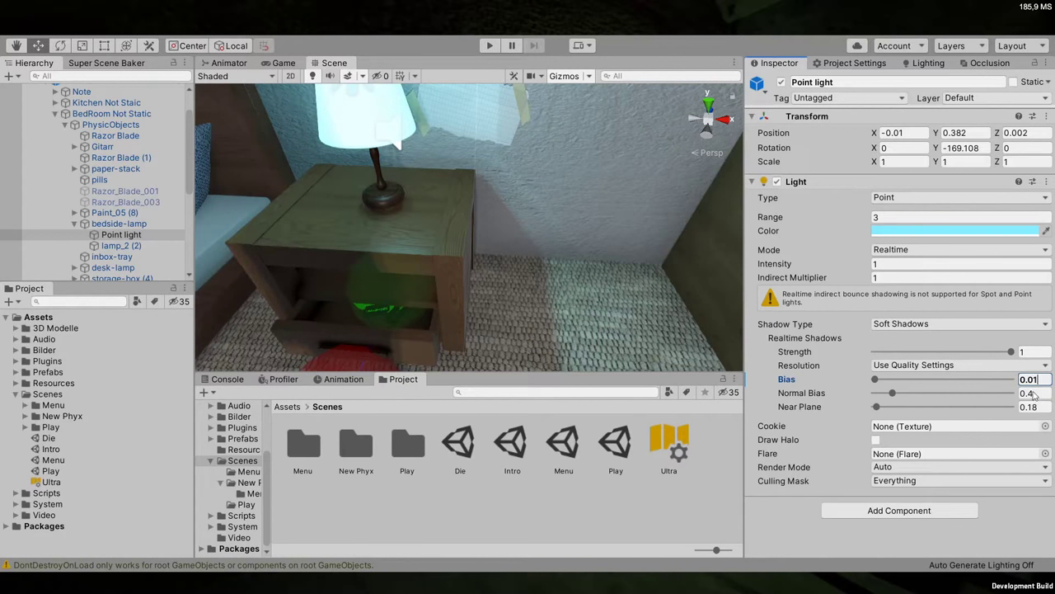
{"action": "type", "text": "2"}
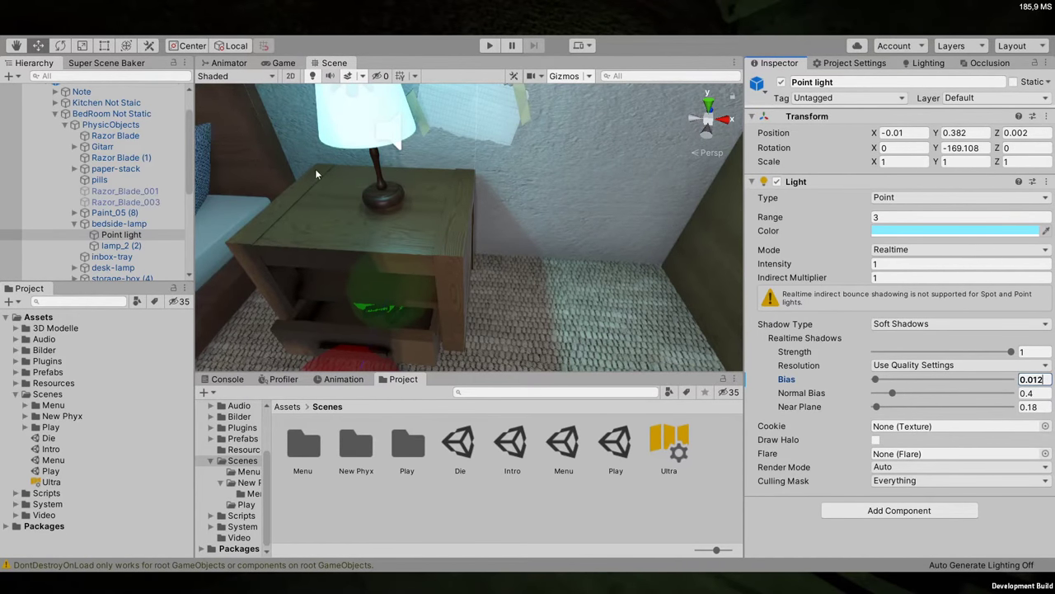
{"action": "right_click_drag", "start_coordinate": [316, 174], "coordinate": [206, 248]}
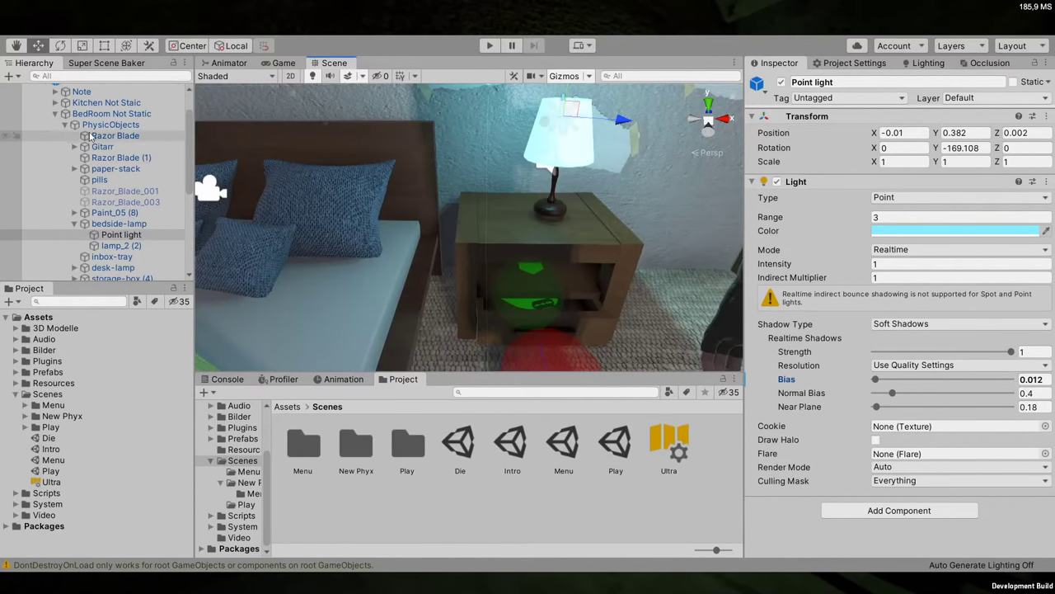
Inspect the bedroom's Not Static objects around the nightstand, then reopen the Menu scene
{"action": "left_click", "coordinate": [111, 113]}
{"action": "scroll", "coordinate": [99, 132], "scroll_direction": "up", "scroll_amount": 2}
{"action": "left_click", "coordinate": [82, 122]}
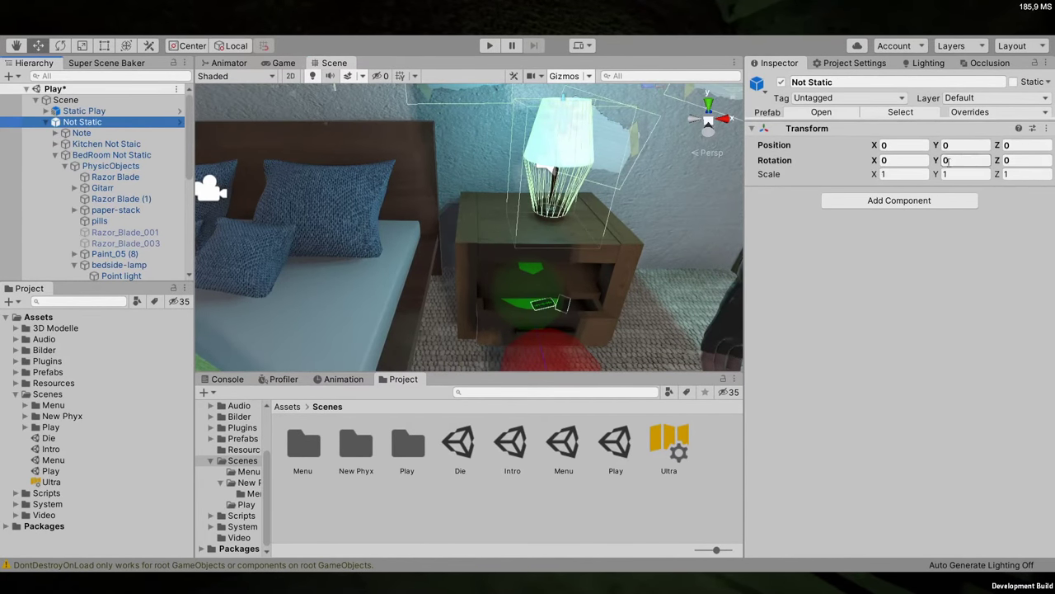
{"action": "left_click", "coordinate": [1012, 191]}
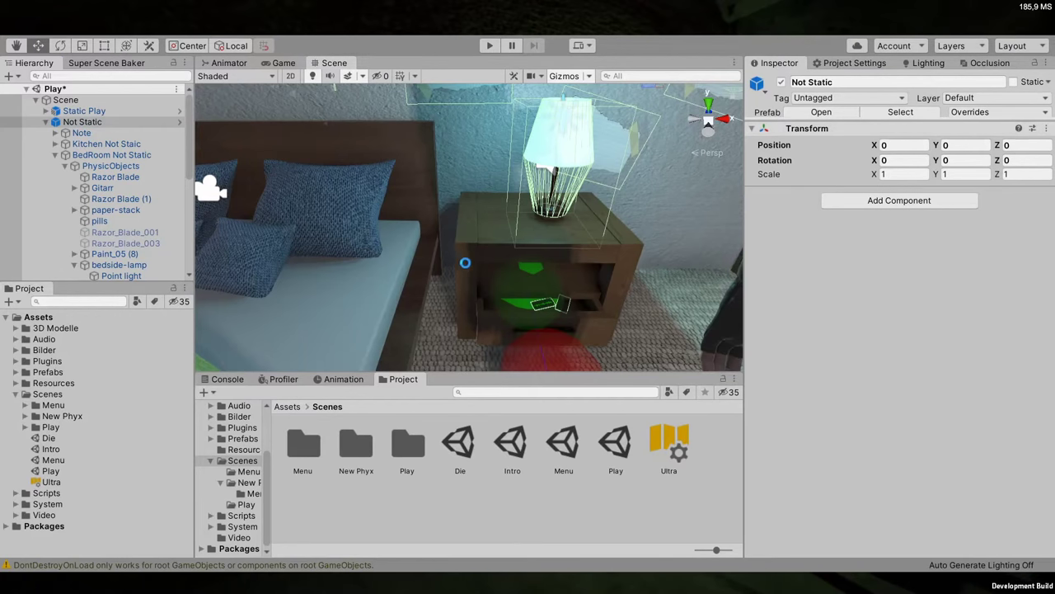
{"action": "right_click_drag", "start_coordinate": [465, 262], "coordinate": [397, 208]}
{"action": "key", "text": "w"}
{"action": "key", "text": "s"}
{"action": "left_click", "coordinate": [45, 121]}
{"action": "left_click", "coordinate": [564, 446]}
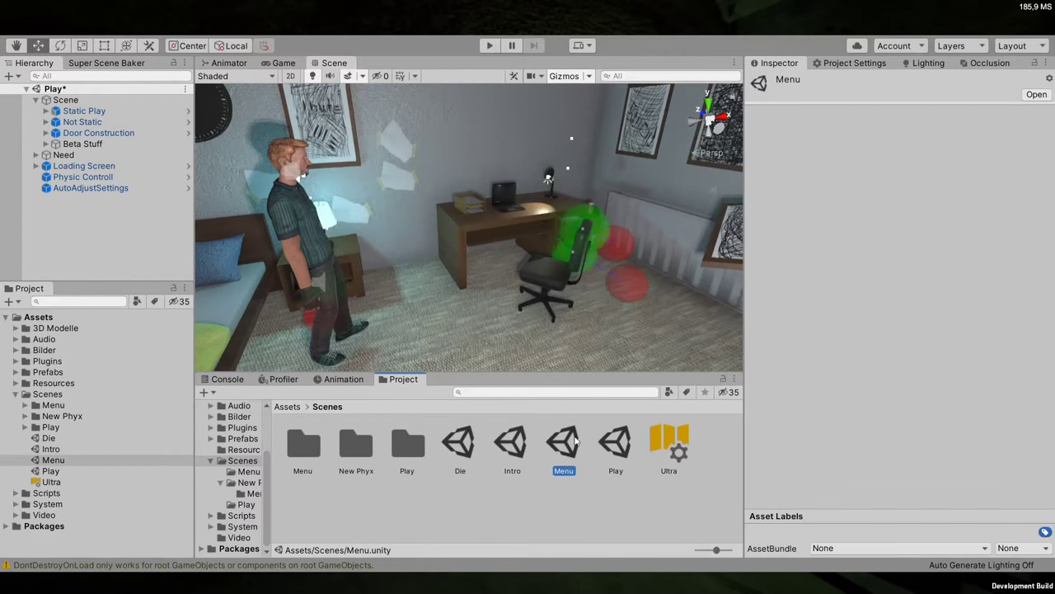
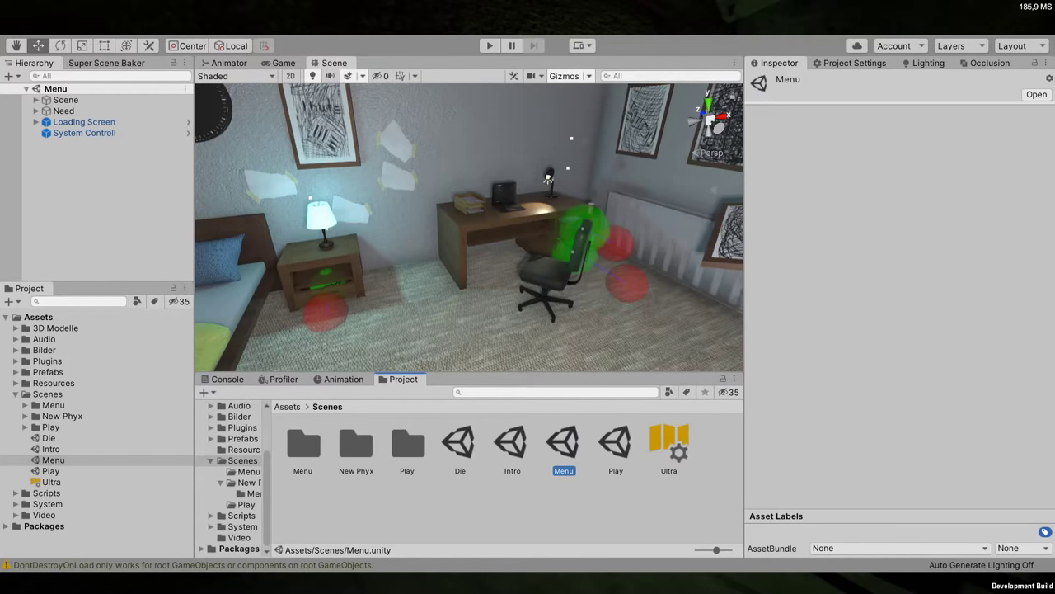
Run the menu scene, copy the menu camera's Transform values, then stop playback
{"action": "right_click_drag", "start_coordinate": [473, 319], "coordinate": [311, 66]}
{"action": "key", "text": "ctrl+p"}
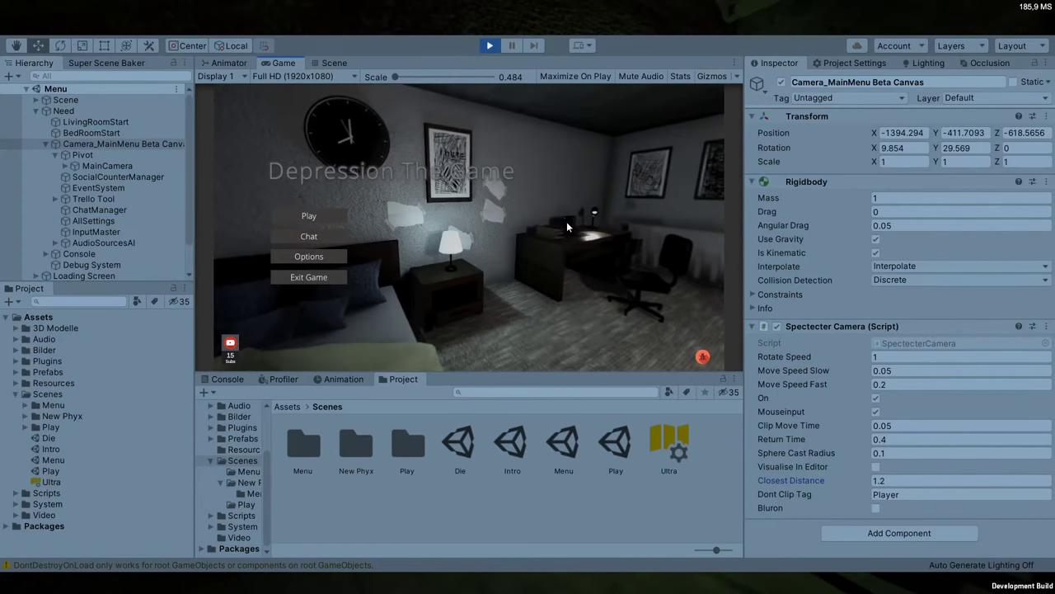
{"action": "left_click", "coordinate": [1042, 118]}
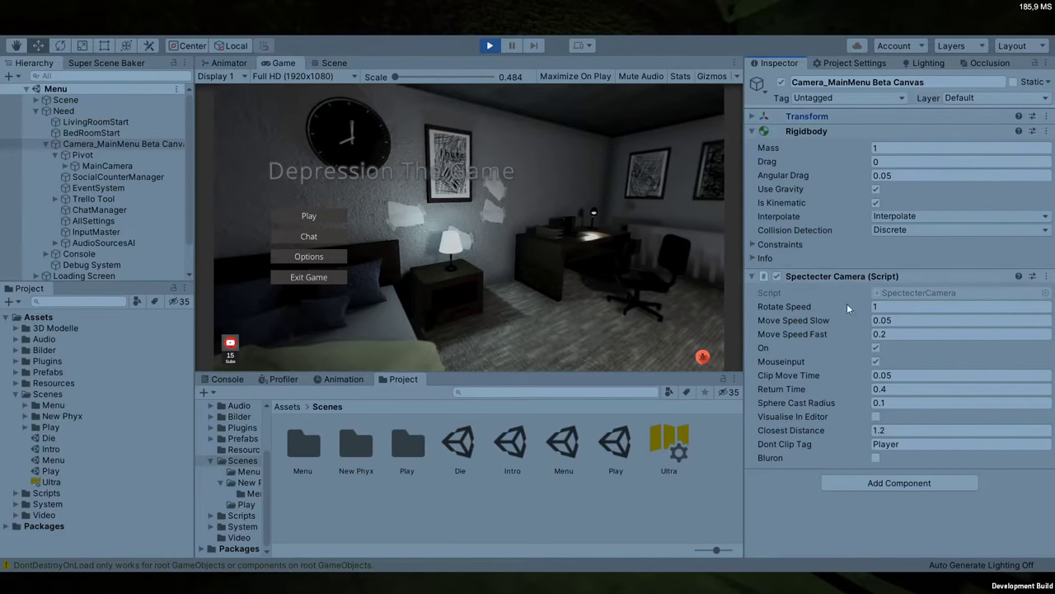
{"action": "left_click", "coordinate": [490, 46]}
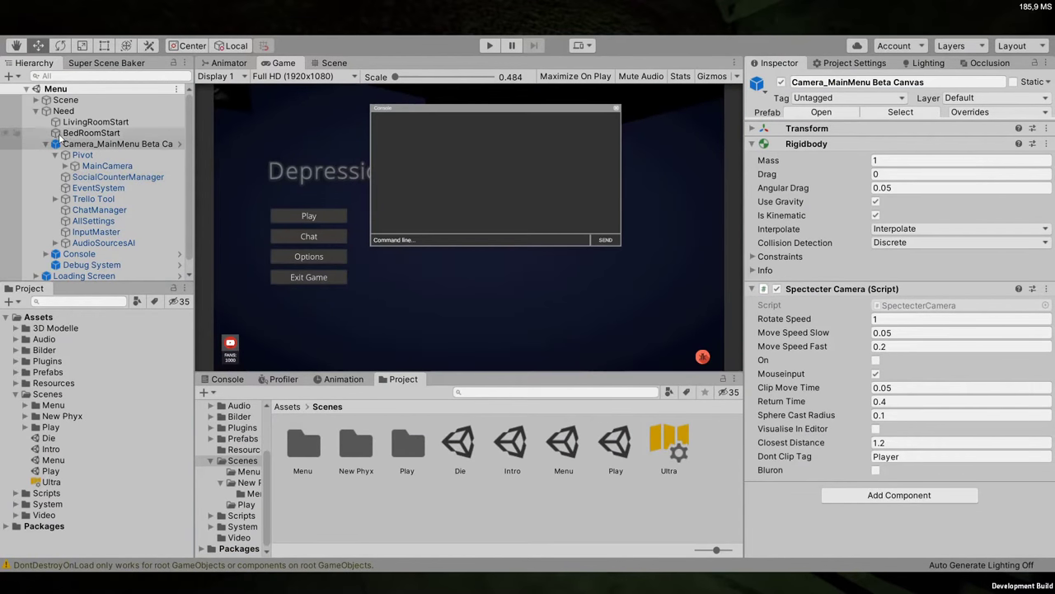
Paste the camera's position and rotation onto BedRoomStart's Transform and run the game again
{"action": "left_click", "coordinate": [89, 122]}
{"action": "left_click", "coordinate": [86, 134]}
{"action": "left_click", "coordinate": [893, 117]}
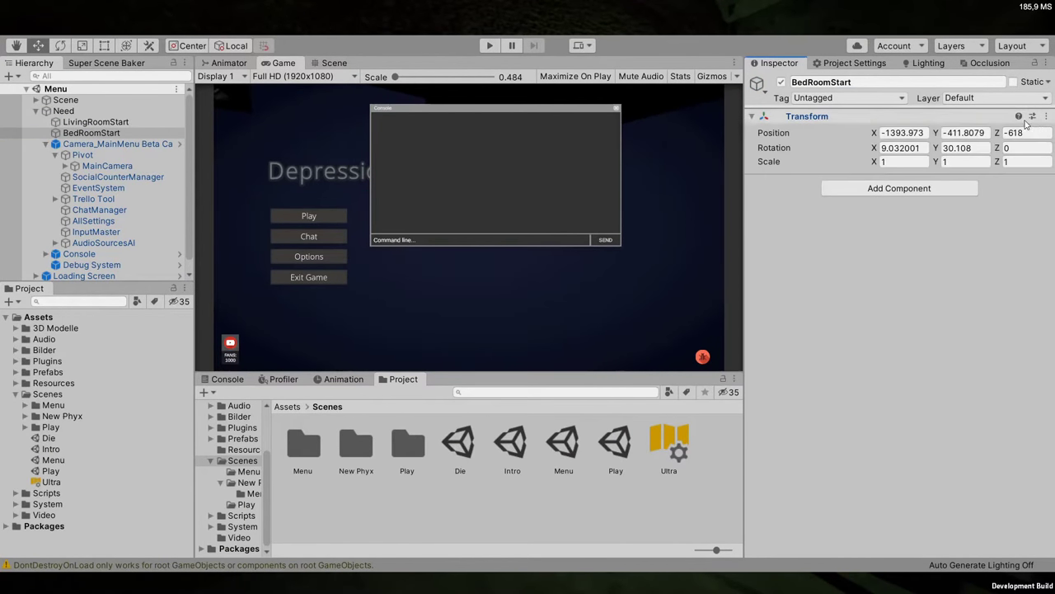
{"action": "left_click", "coordinate": [1049, 118]}
{"action": "left_click", "coordinate": [996, 198]}
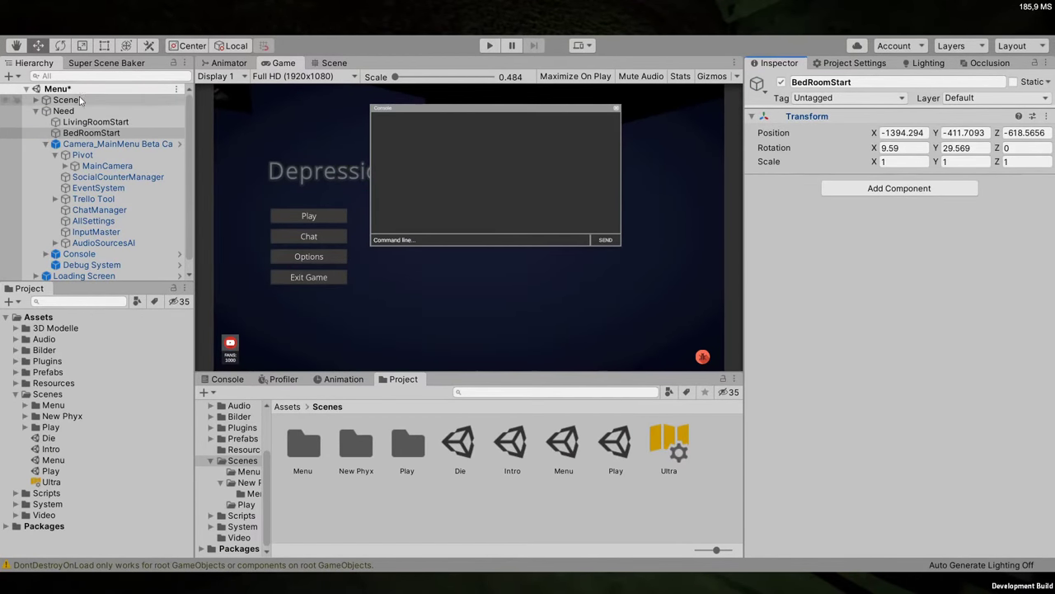
{"action": "left_click", "coordinate": [46, 145]}
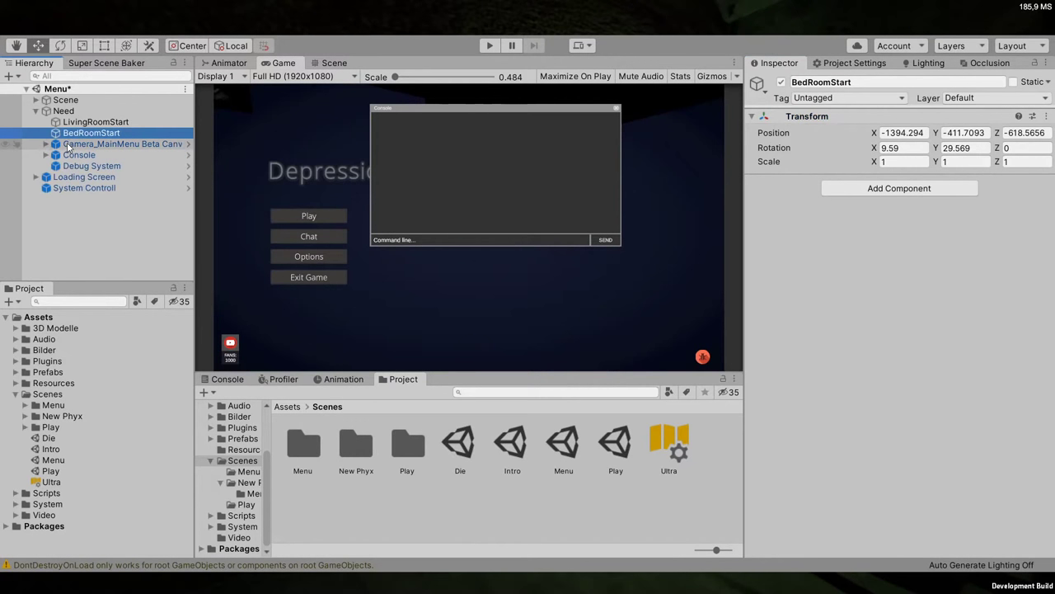
{"action": "left_click", "coordinate": [485, 46]}
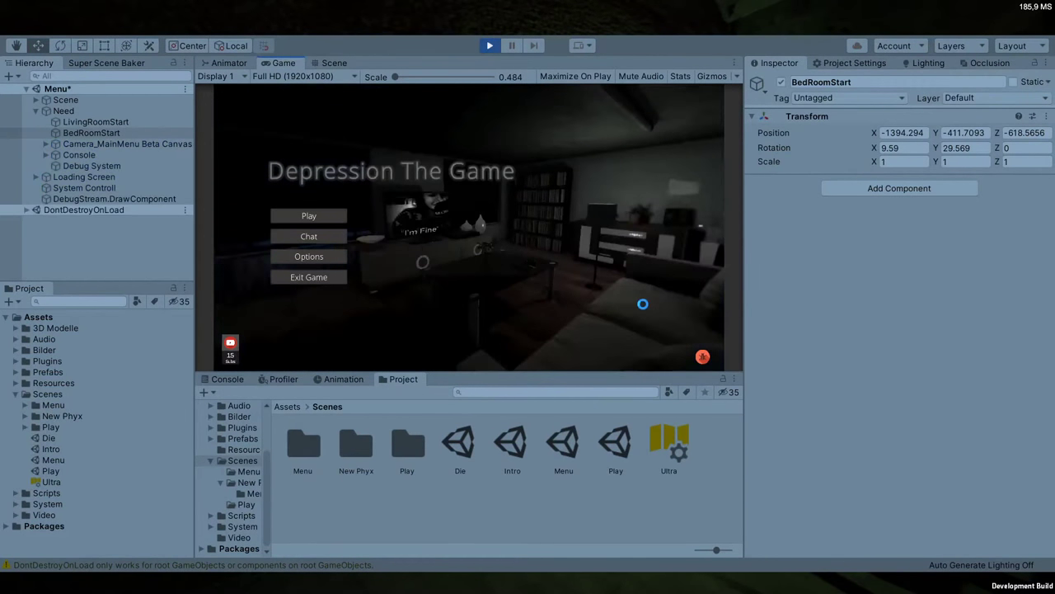
Trigger a test random TV event and turn on the Spectecter free-look camera
{"action": "left_click", "coordinate": [36, 100]}
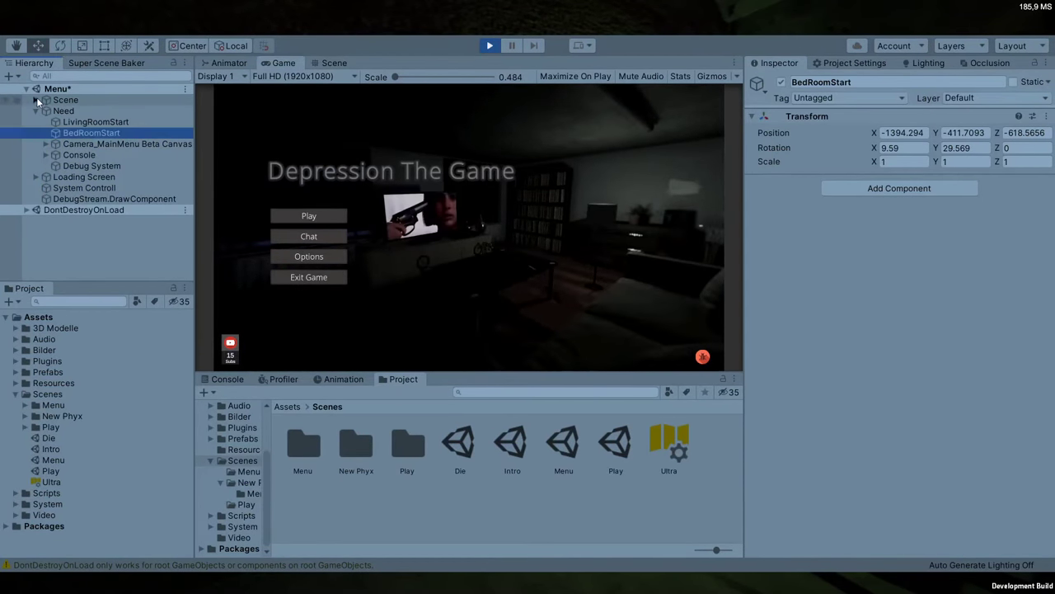
{"action": "left_click", "coordinate": [46, 121]}
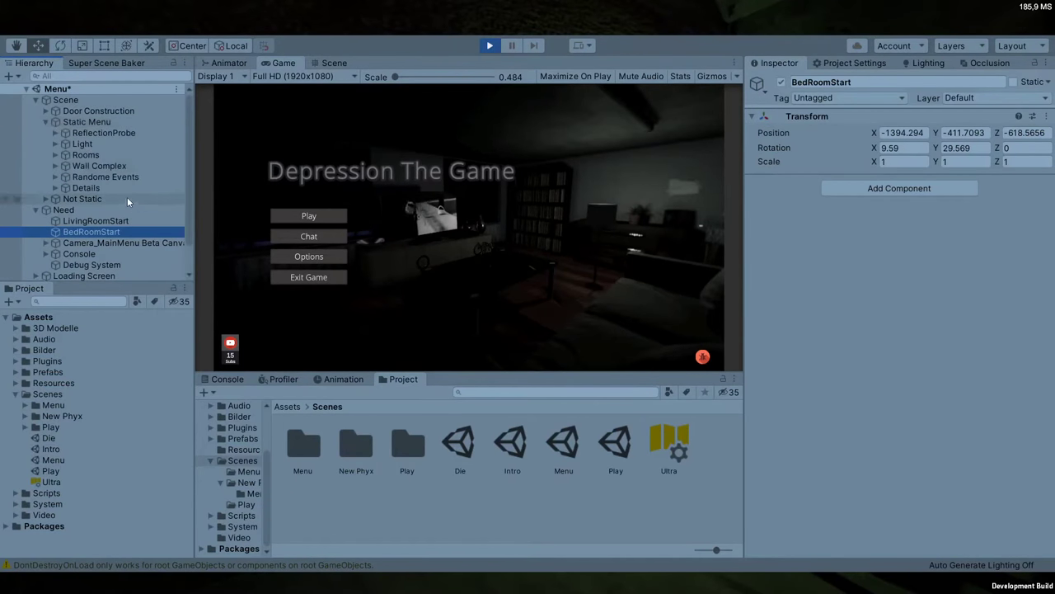
{"action": "left_click", "coordinate": [130, 177]}
{"action": "left_click", "coordinate": [875, 238]}
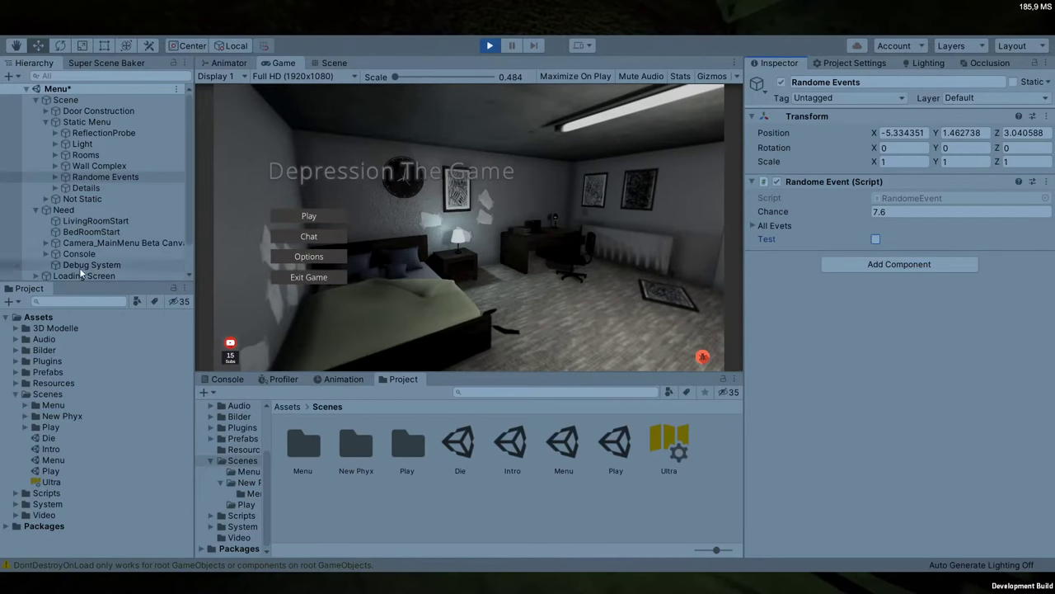
{"action": "left_click", "coordinate": [124, 244]}
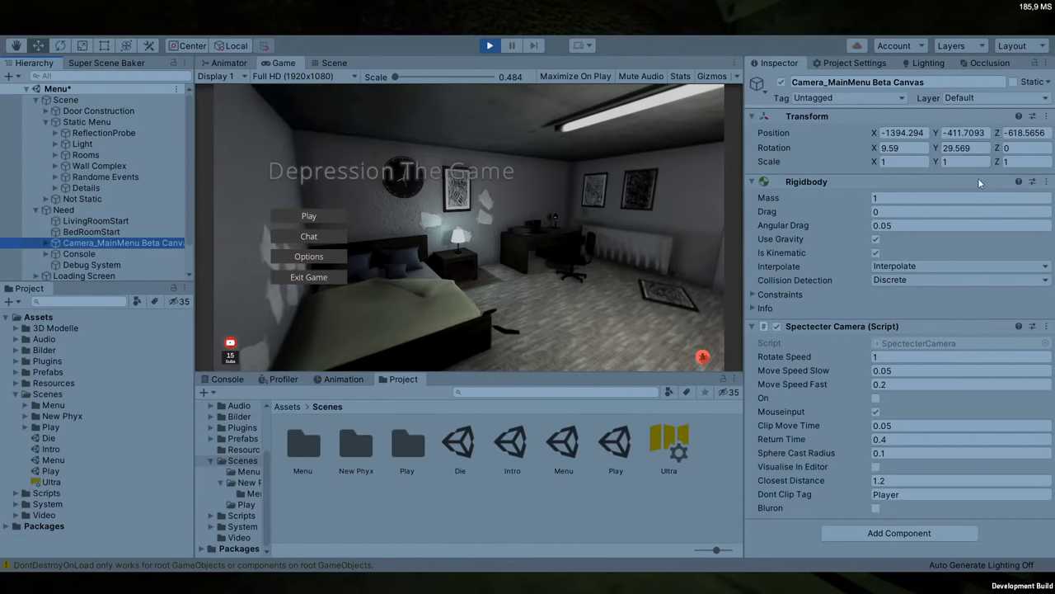
{"action": "left_click", "coordinate": [876, 397]}
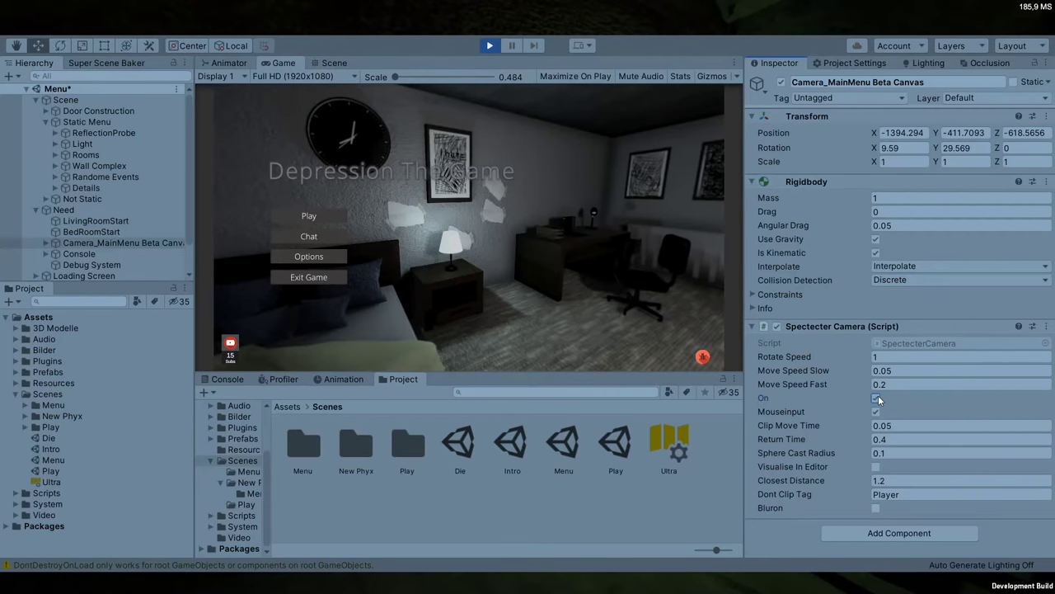
Inspect MainCamera under the camera rig's Pivot, then stop playback
{"action": "left_click", "coordinate": [46, 242]}
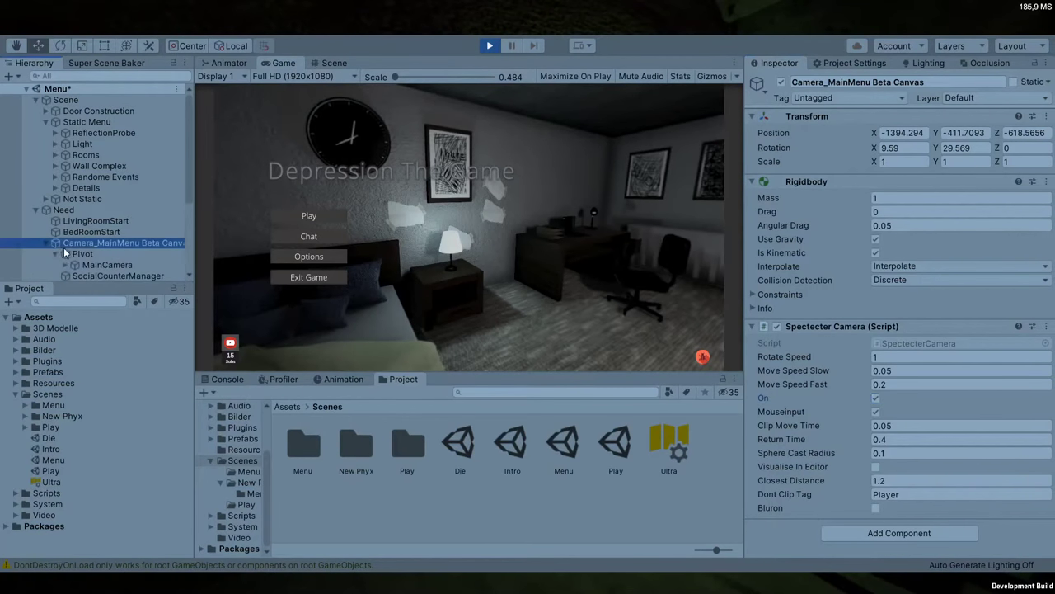
{"action": "left_click", "coordinate": [56, 254]}
{"action": "left_click", "coordinate": [93, 264]}
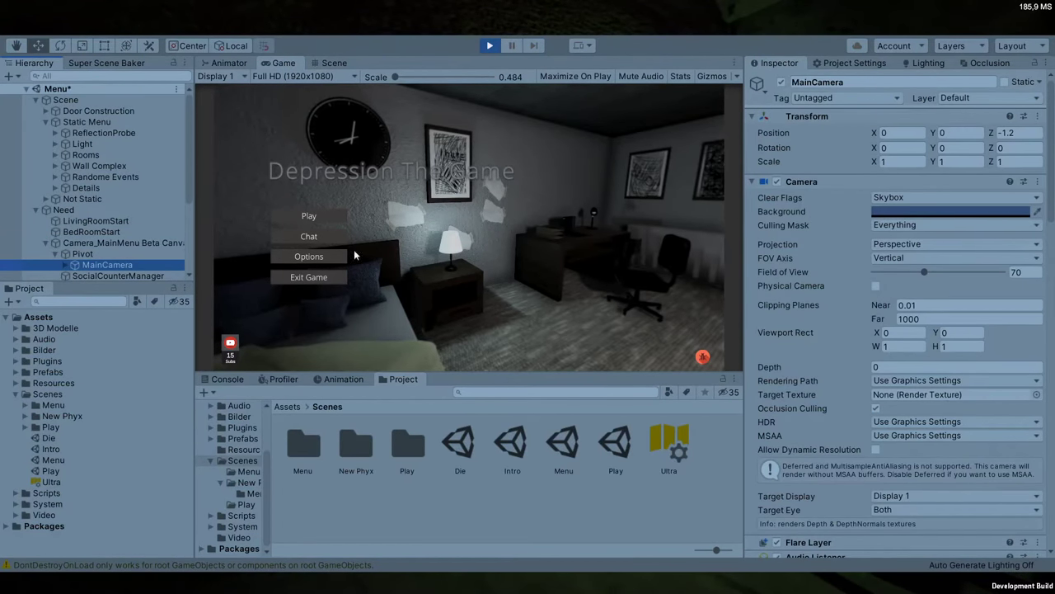
{"action": "left_click", "coordinate": [128, 247]}
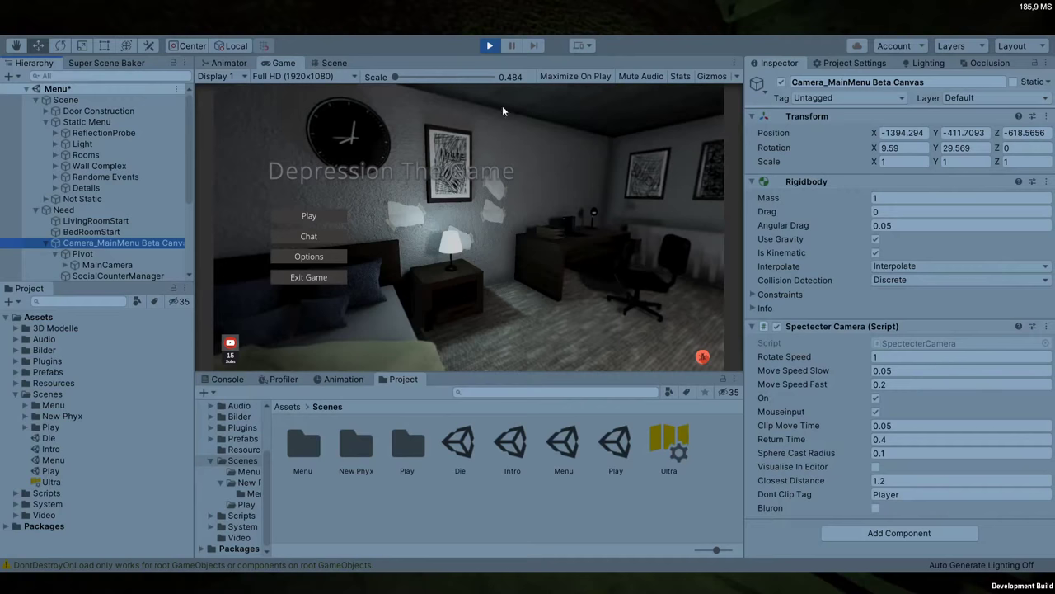
{"action": "left_click", "coordinate": [490, 45]}
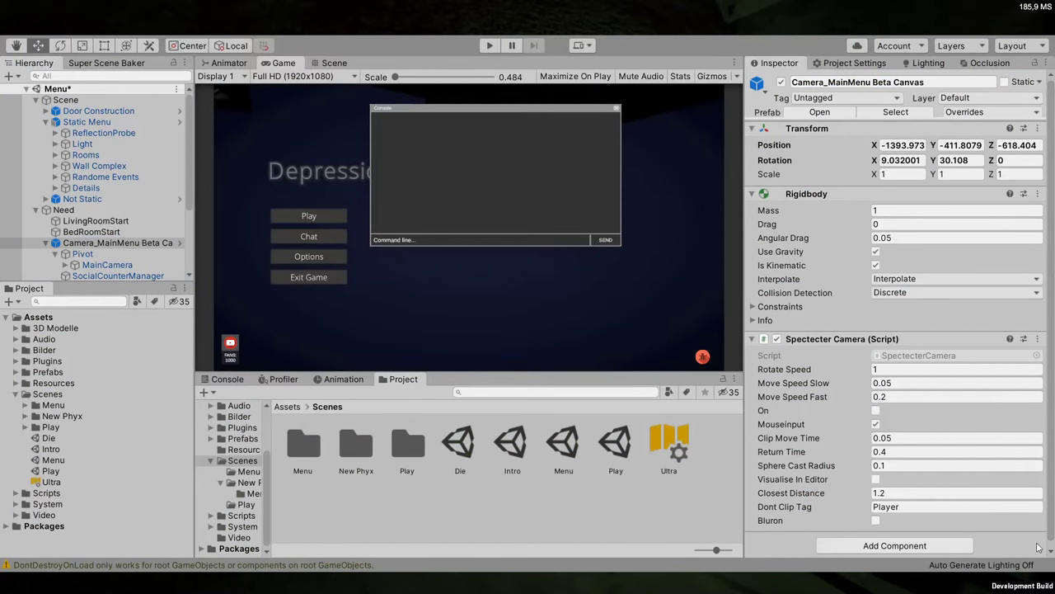
Set MainCamera's Position Z to -1.2 and run the game to check the view
{"action": "left_click", "coordinate": [106, 265]}
{"action": "left_click", "coordinate": [1022, 133]}
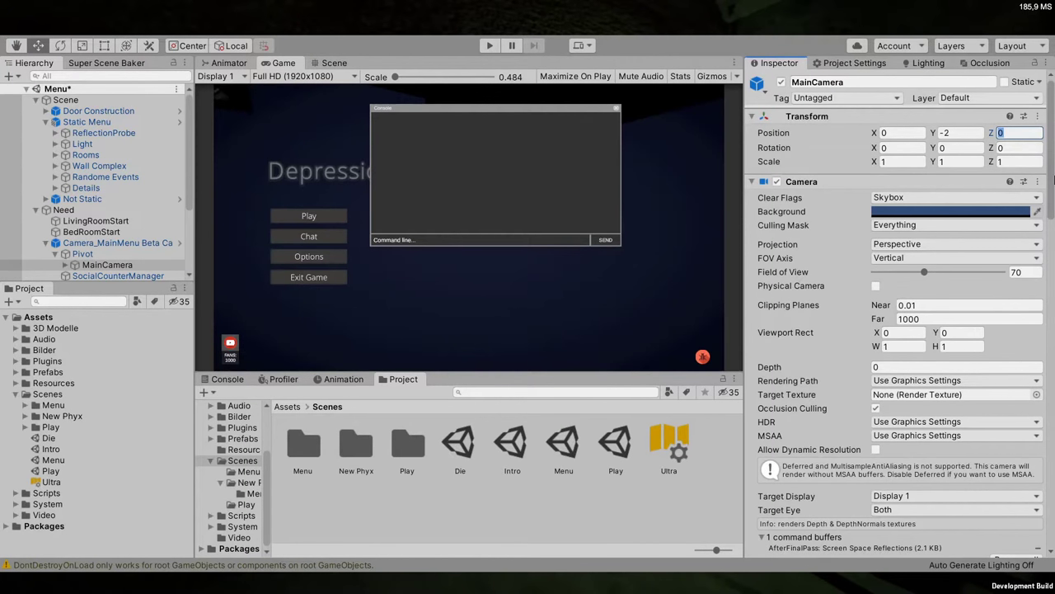
{"action": "type", "text": "-1.2"}
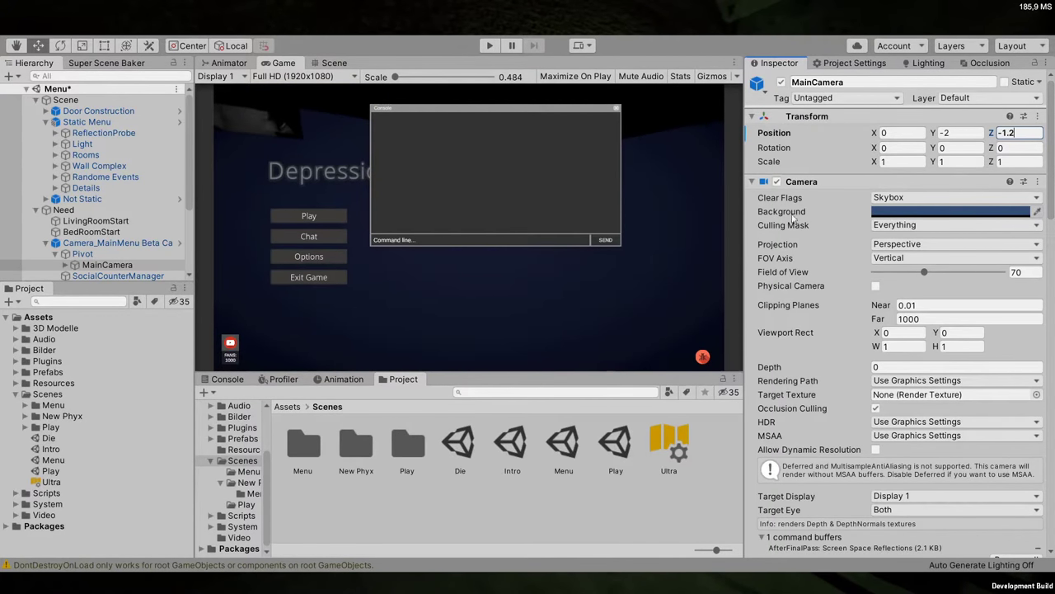
{"action": "left_click", "coordinate": [491, 45]}
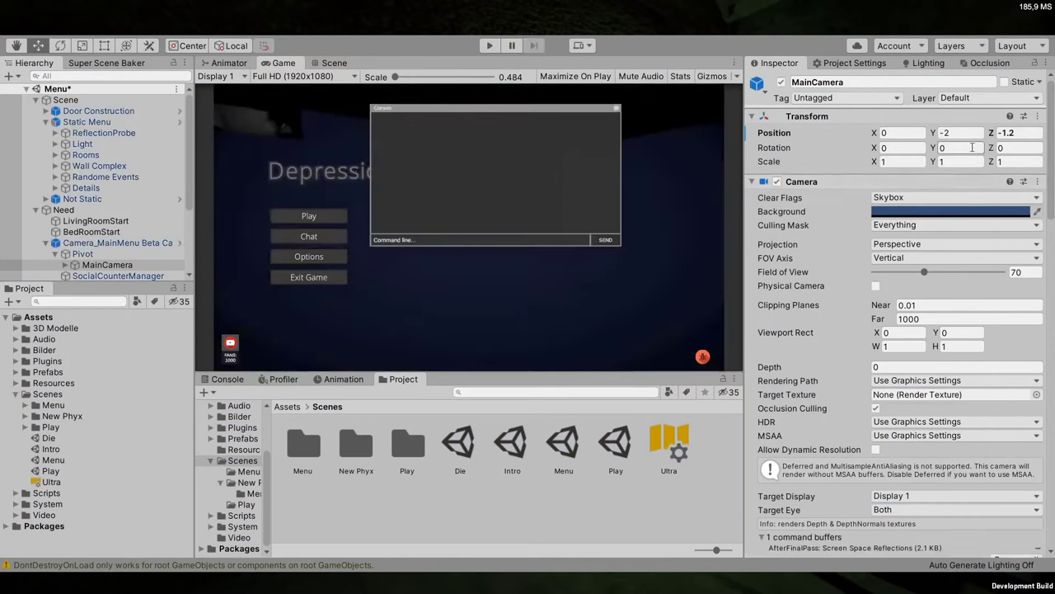
{"action": "left_click", "coordinate": [73, 243]}
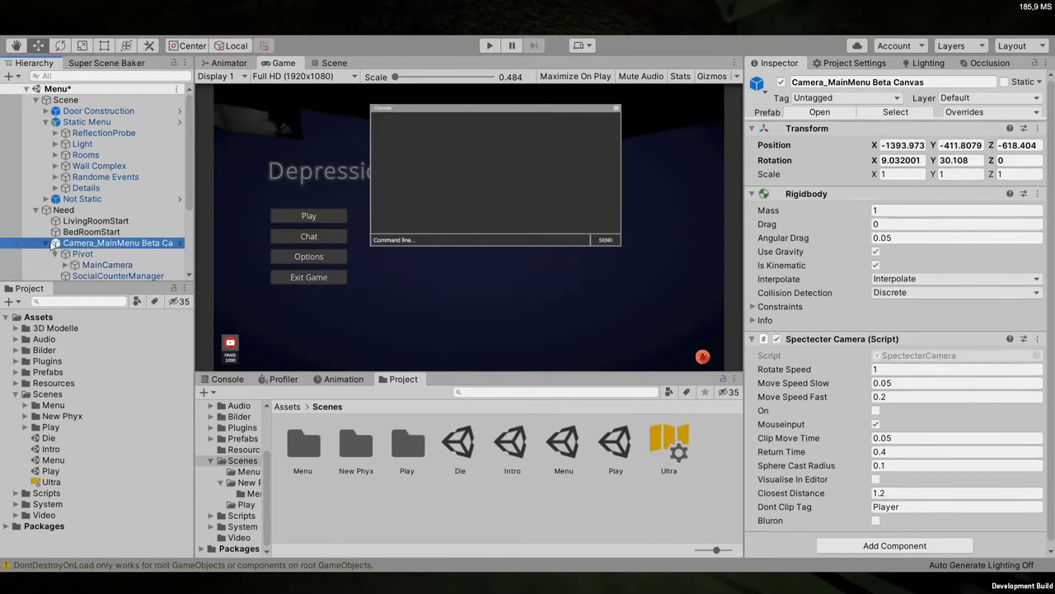
{"action": "left_click", "coordinate": [47, 243]}
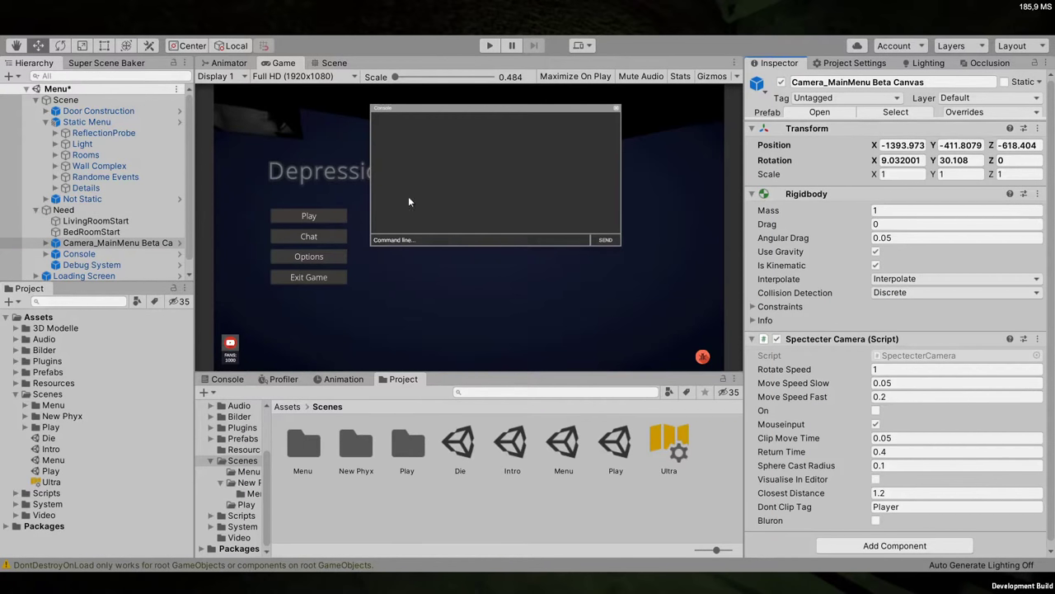
{"action": "left_click", "coordinate": [490, 47]}
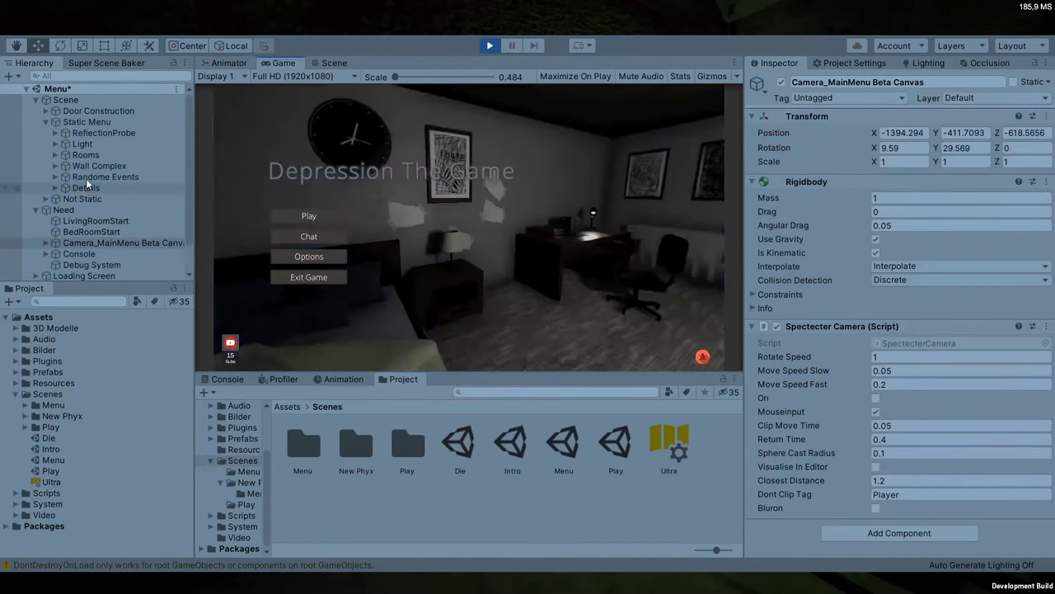
Fire test random TV events and enable free-look on Camera_MainMenu to view the bedroom
{"action": "left_click", "coordinate": [91, 176]}
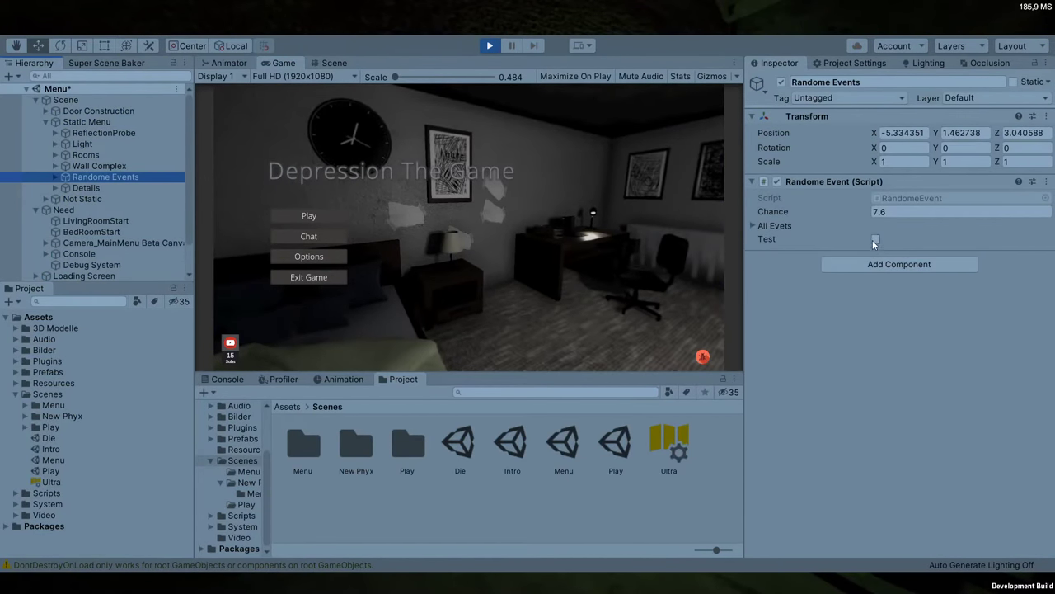
{"action": "left_click", "coordinate": [875, 241]}
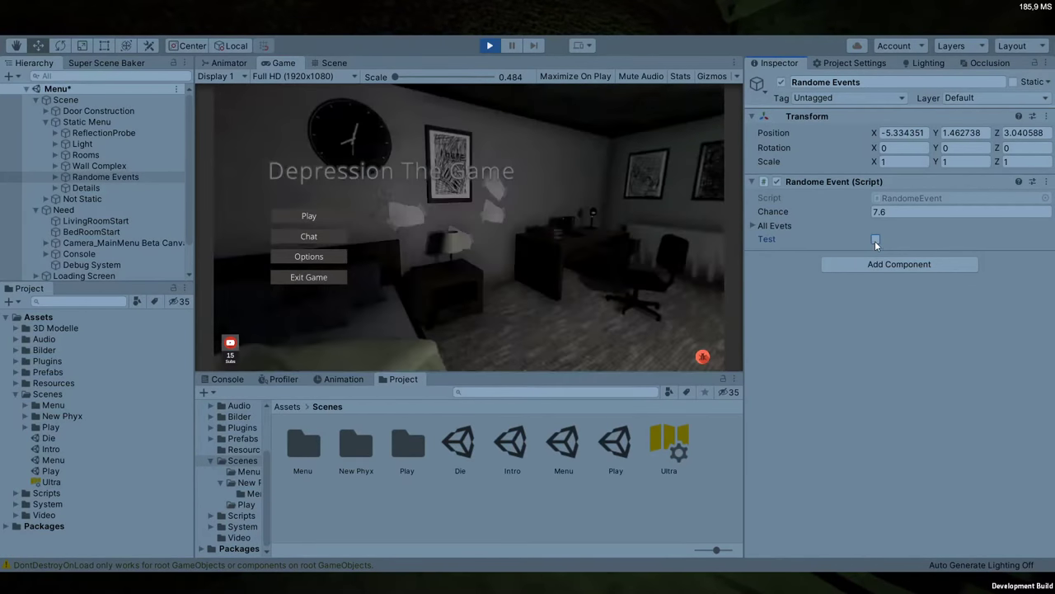
{"action": "left_click", "coordinate": [96, 187]}
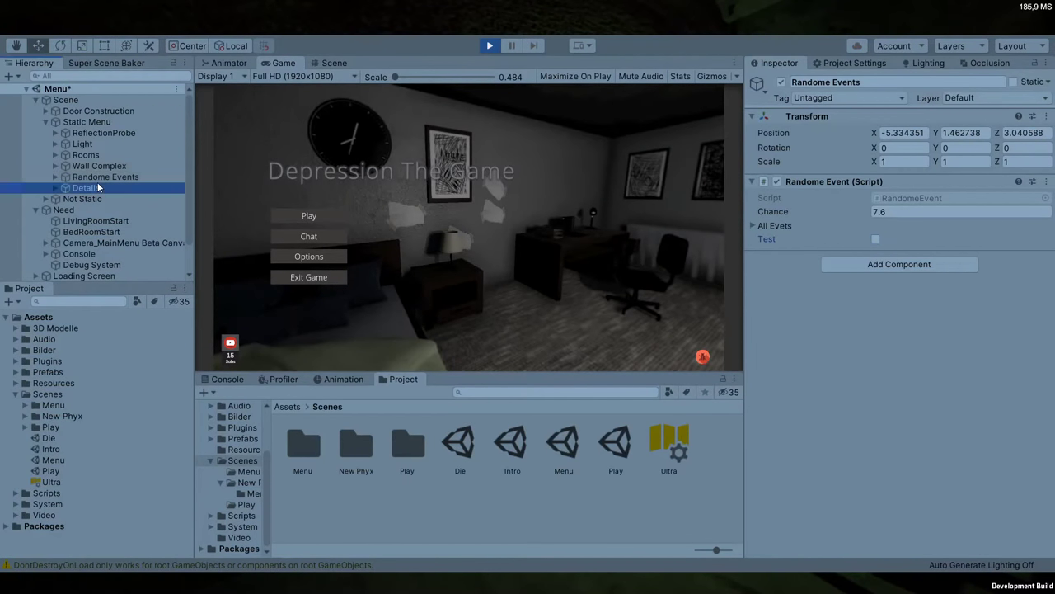
{"action": "left_click", "coordinate": [93, 221]}
{"action": "left_click", "coordinate": [99, 242]}
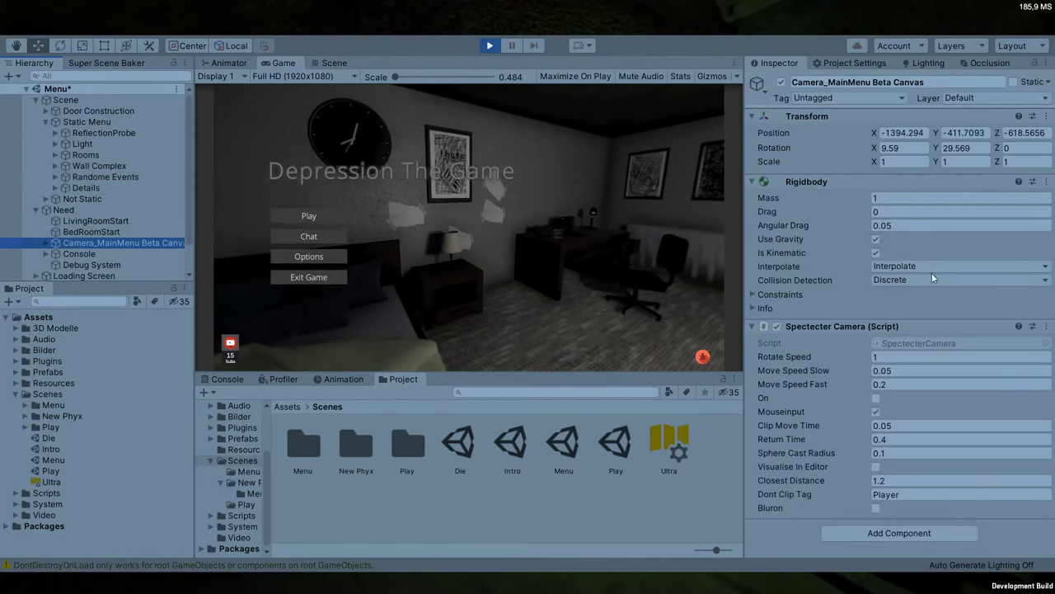
{"action": "left_click", "coordinate": [877, 397]}
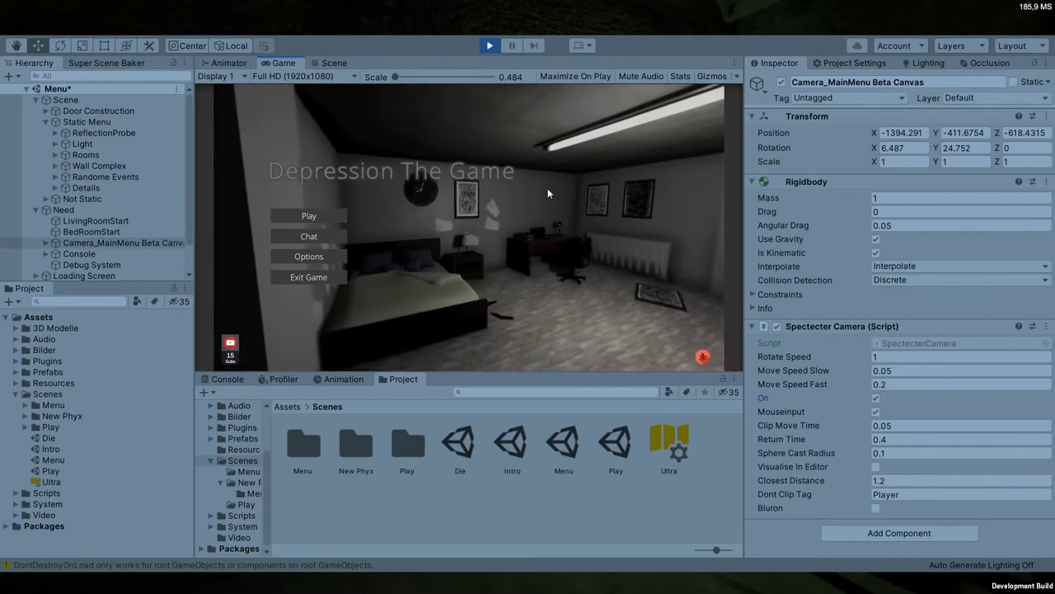
{"action": "left_click", "coordinate": [105, 177]}
{"action": "left_click", "coordinate": [875, 241]}
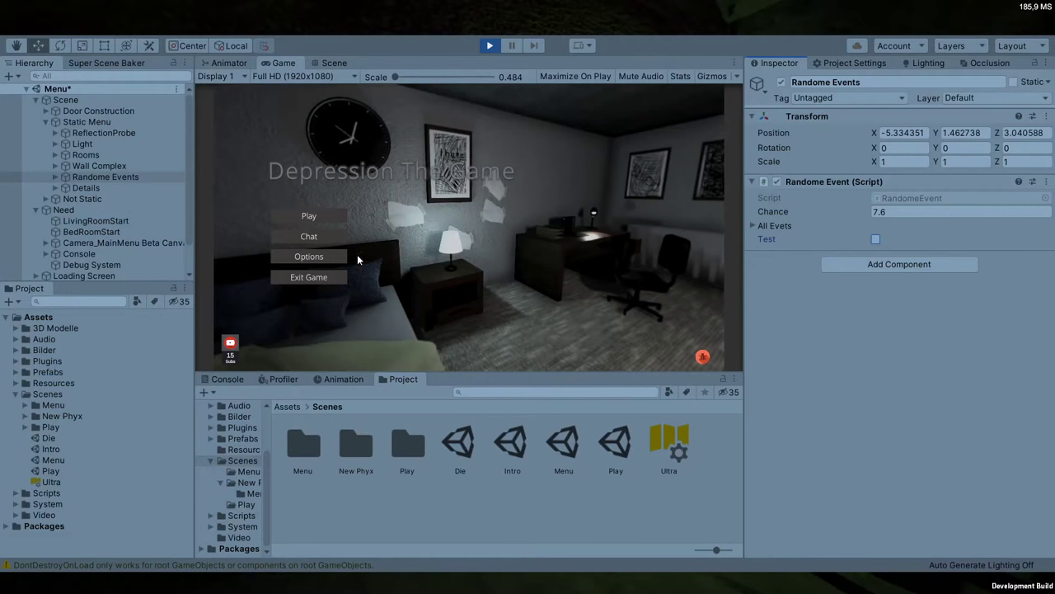
Expand the camera rig hierarchy down to the Canvas's Buttons group
{"action": "scroll", "coordinate": [74, 231], "scroll_direction": "down", "scroll_amount": 1}
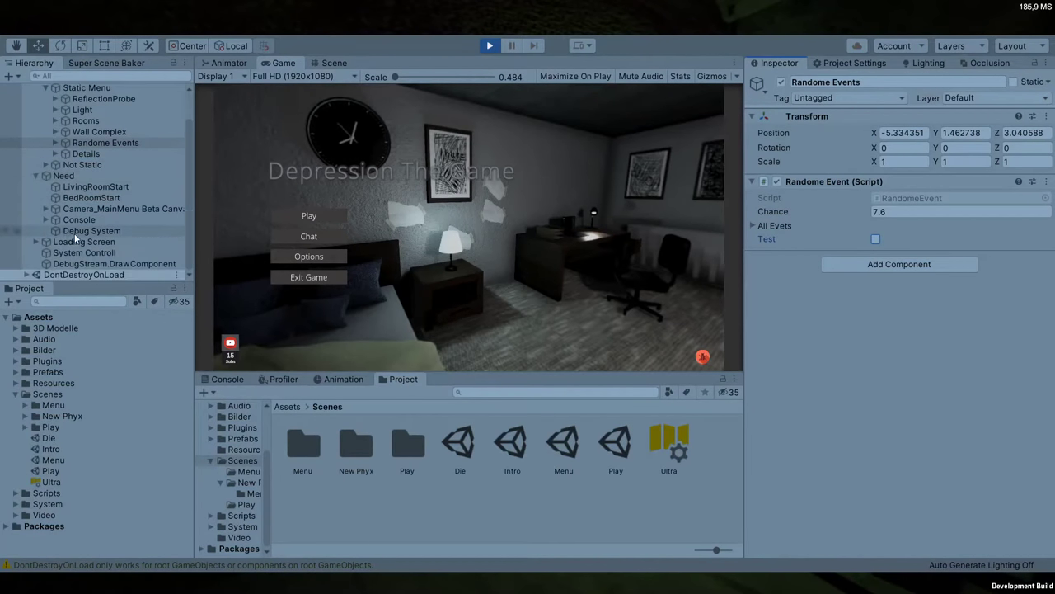
{"action": "left_click", "coordinate": [46, 208]}
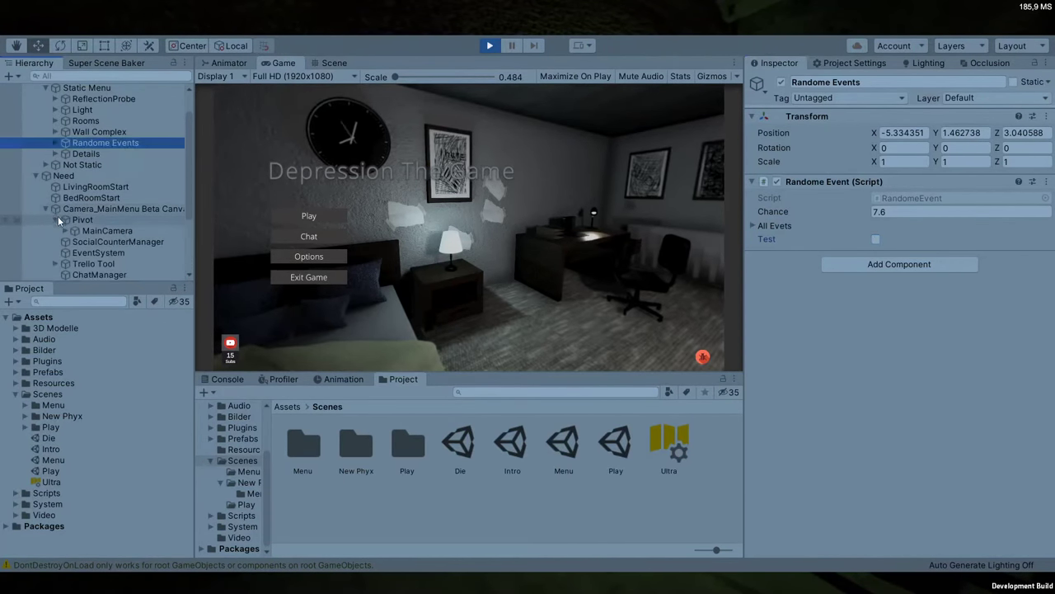
{"action": "left_click", "coordinate": [75, 231]}
{"action": "left_click", "coordinate": [85, 242]}
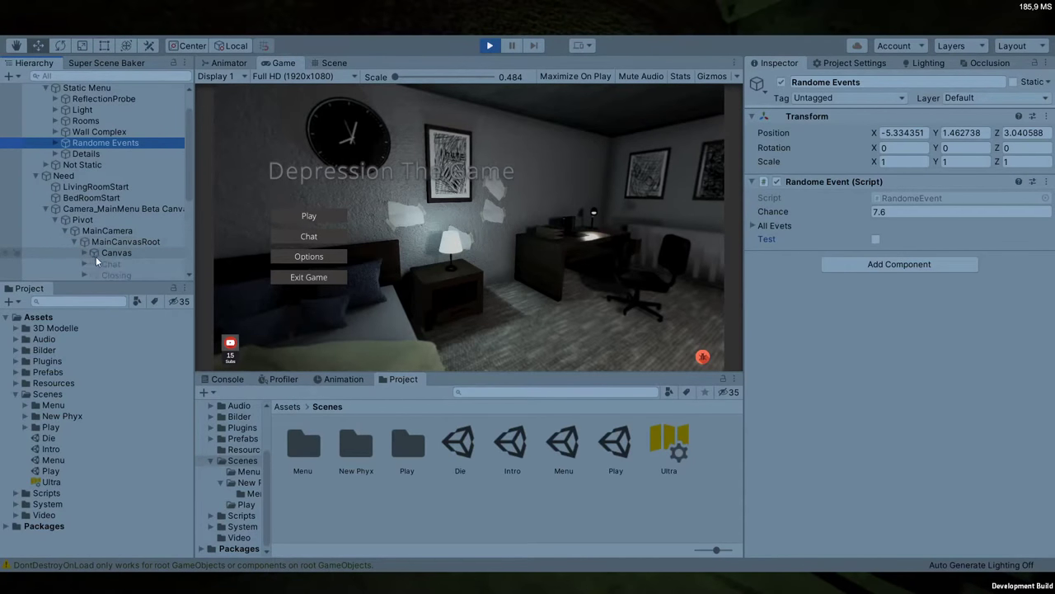
{"action": "left_click", "coordinate": [108, 254]}
{"action": "left_click", "coordinate": [87, 252]}
{"action": "left_click", "coordinate": [110, 263]}
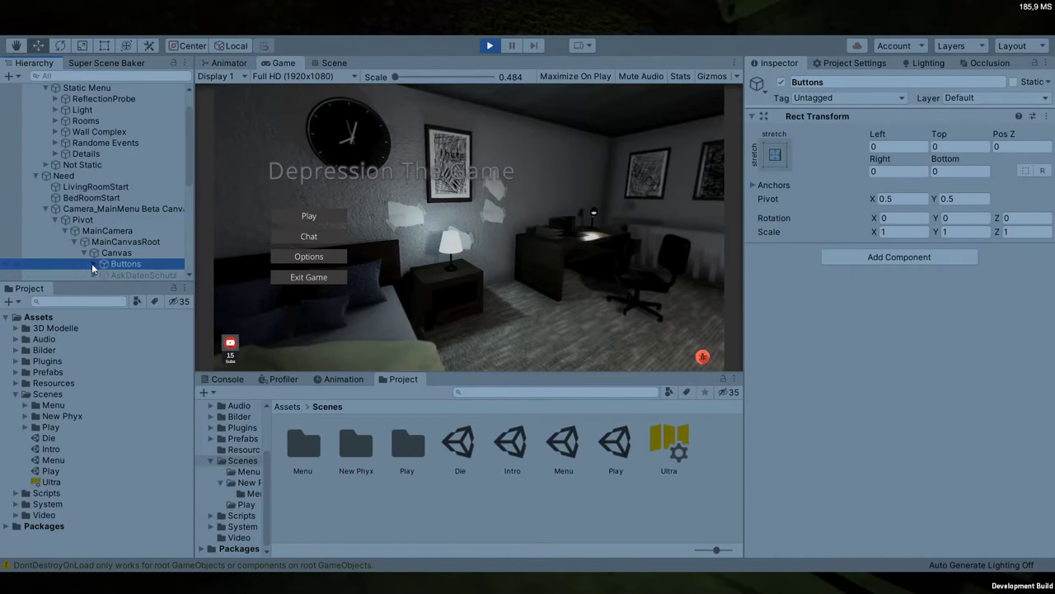
Select the Title text object and nudge it to Pos X 372, Pos Y -194.1
{"action": "scroll", "coordinate": [104, 252], "scroll_direction": "down", "scroll_amount": 2}
{"action": "left_click", "coordinate": [94, 182]}
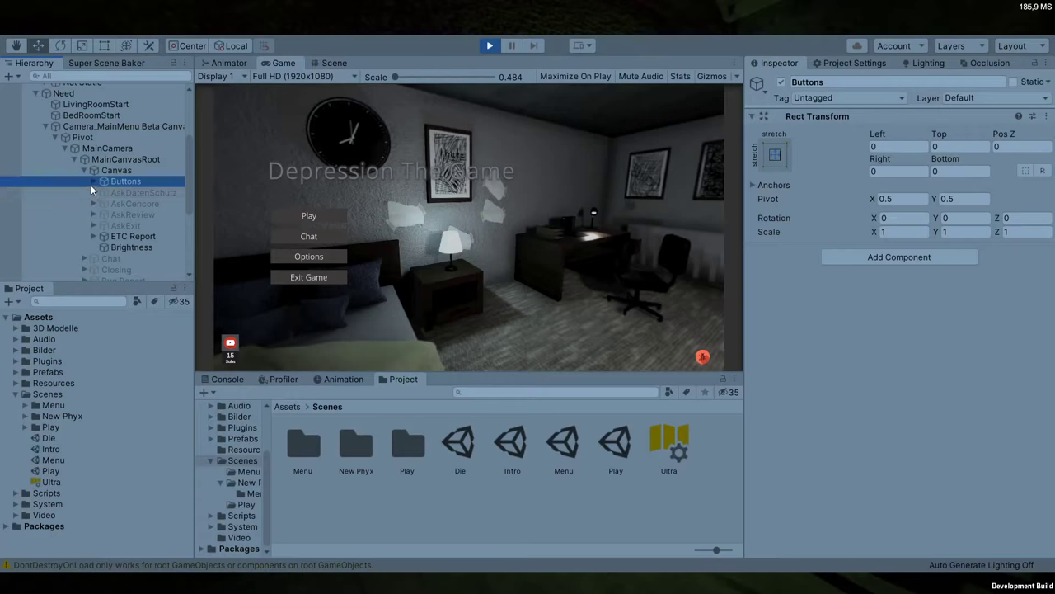
{"action": "left_click", "coordinate": [146, 257]}
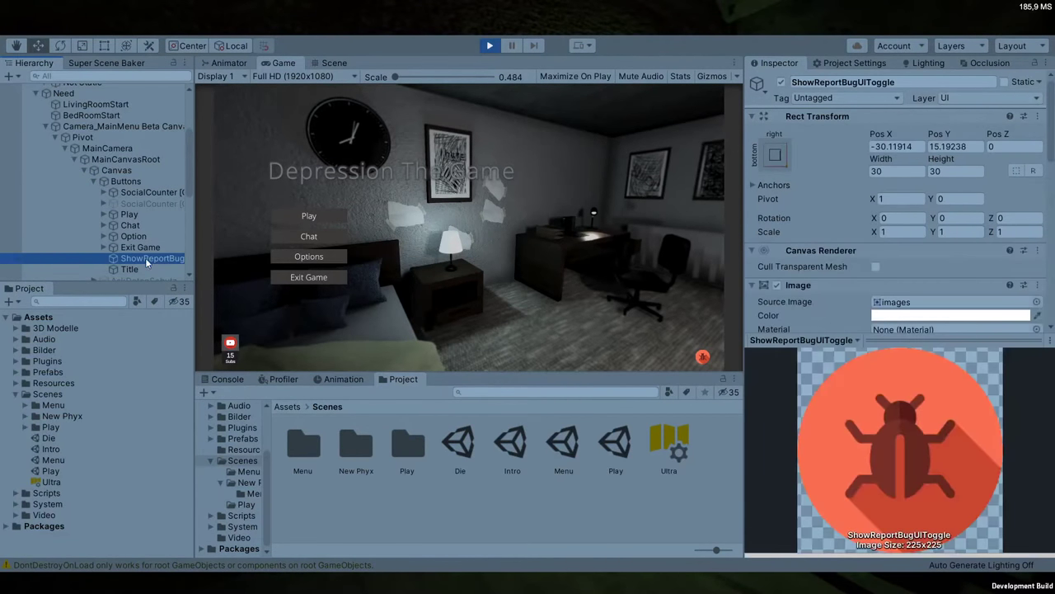
{"action": "key", "text": "Down"}
{"action": "left_click_drag", "start_coordinate": [890, 143], "coordinate": [919, 151]}
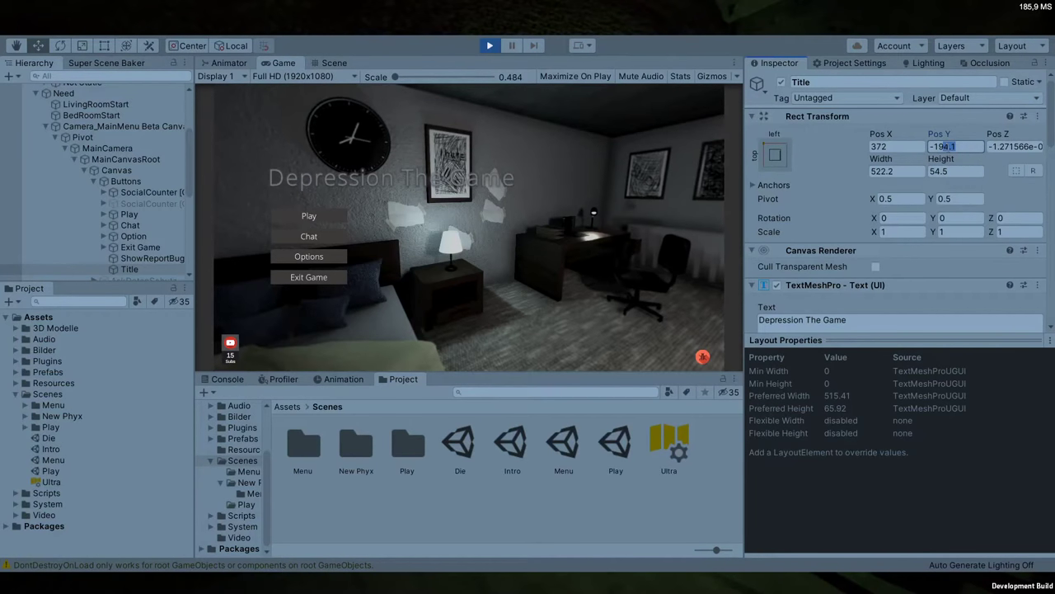
Sample a dark outline colour for the title from the lamp stem in the Game view
{"action": "scroll", "coordinate": [975, 201], "scroll_direction": "down", "scroll_amount": 15}
{"action": "scroll", "coordinate": [900, 197], "scroll_direction": "up", "scroll_amount": 3}
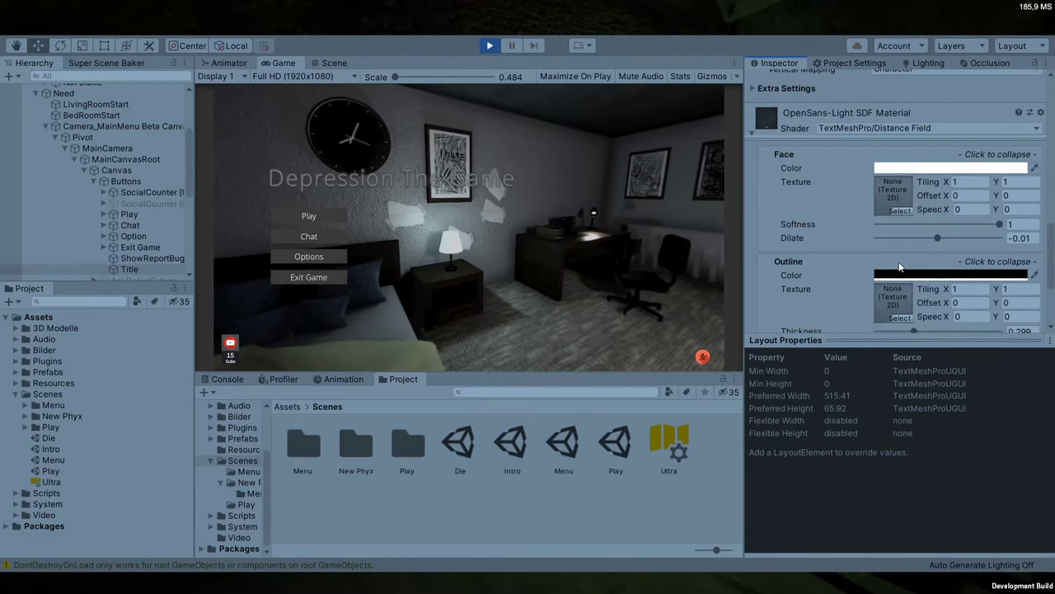
{"action": "left_click", "coordinate": [1034, 275]}
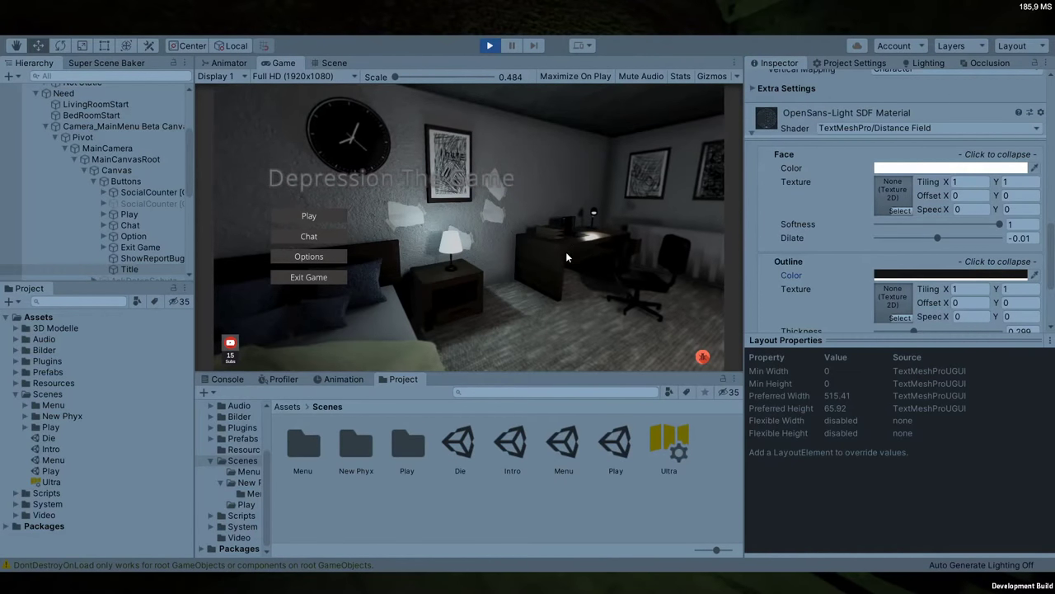
{"action": "left_click", "coordinate": [440, 247]}
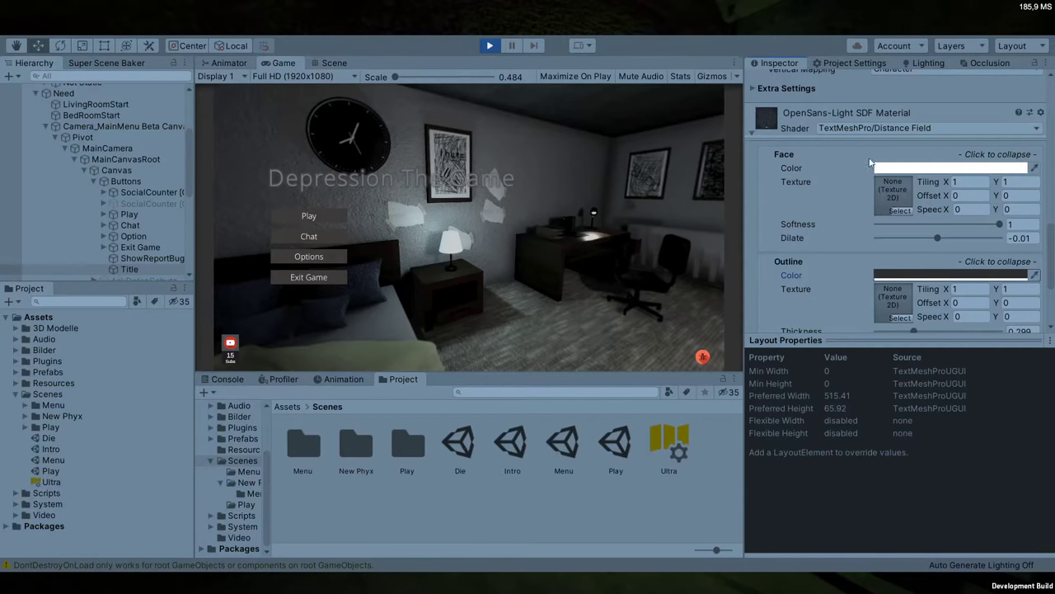
Enable the title material's Underlay with Inner type, then collapse its settings
{"action": "scroll", "coordinate": [750, 95], "scroll_direction": "up", "scroll_amount": 10}
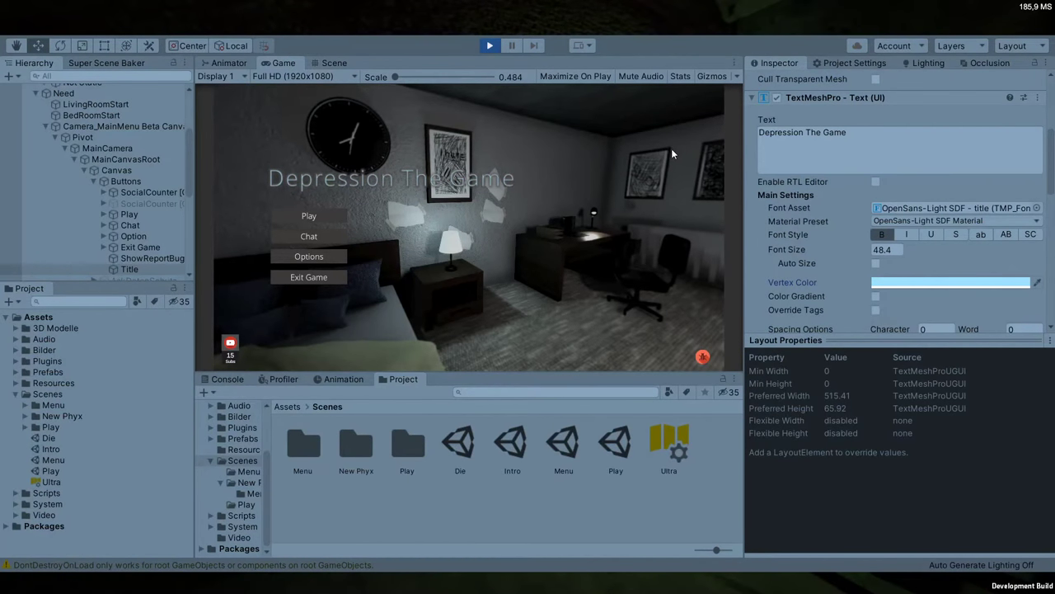
{"action": "scroll", "coordinate": [836, 238], "scroll_direction": "down", "scroll_amount": 15}
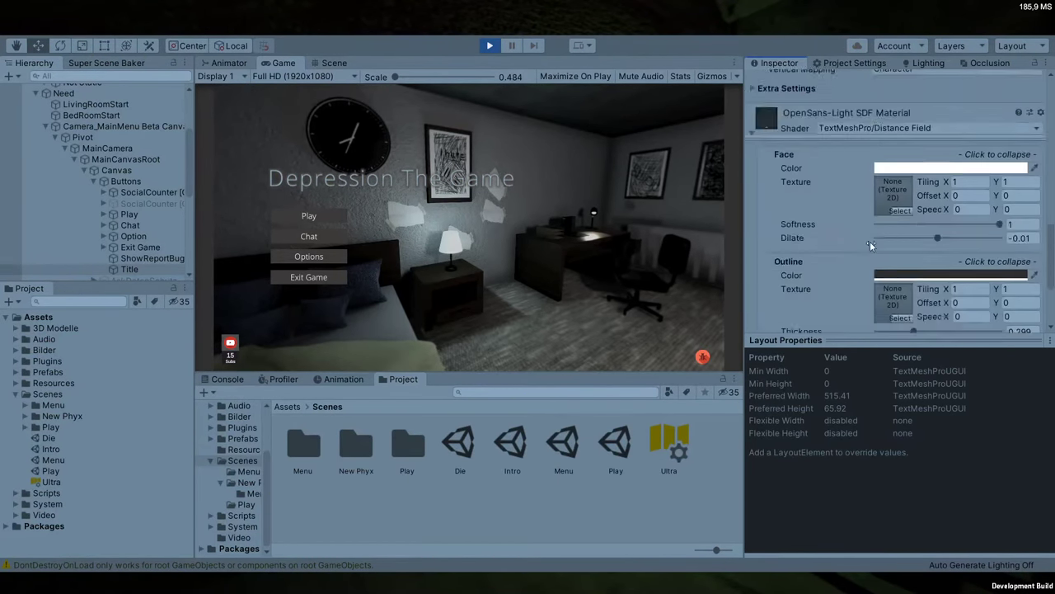
{"action": "scroll", "coordinate": [872, 232], "scroll_direction": "down", "scroll_amount": 3}
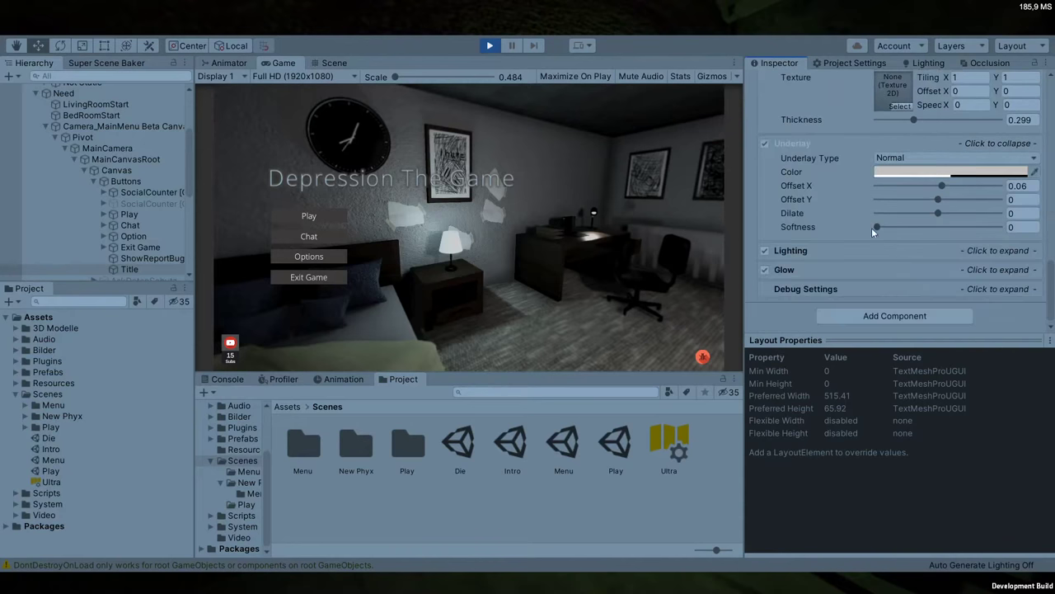
{"action": "left_click", "coordinate": [766, 144]}
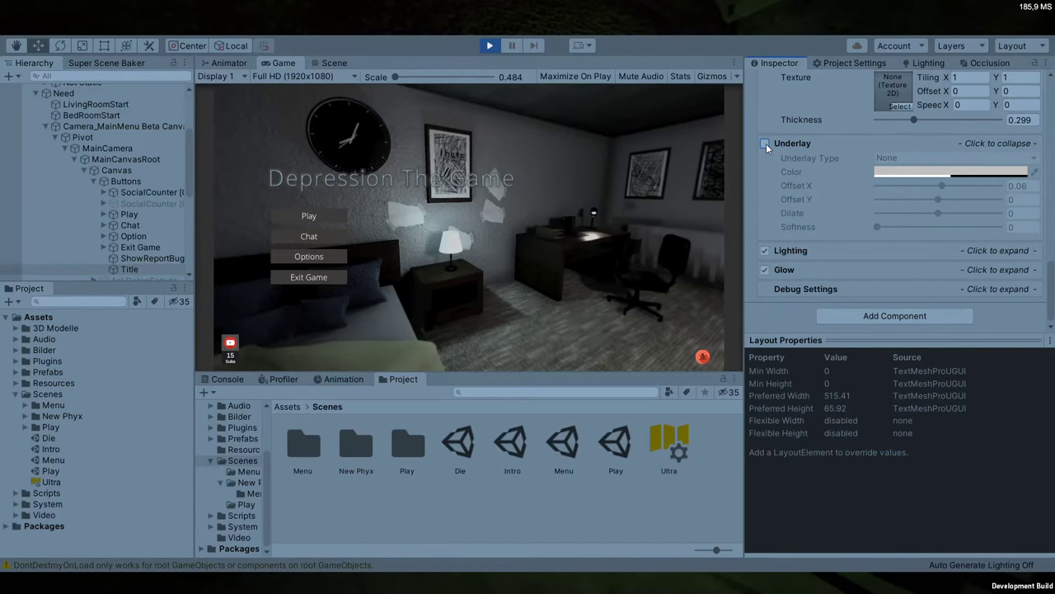
{"action": "left_click", "coordinate": [766, 144]}
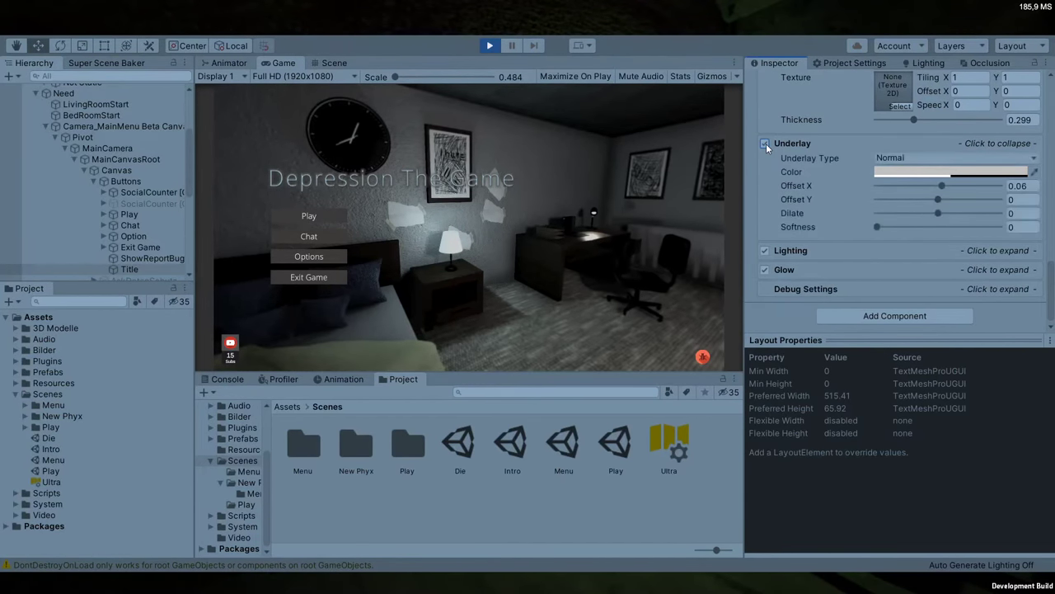
{"action": "left_click", "coordinate": [766, 143]}
{"action": "left_click", "coordinate": [765, 143]}
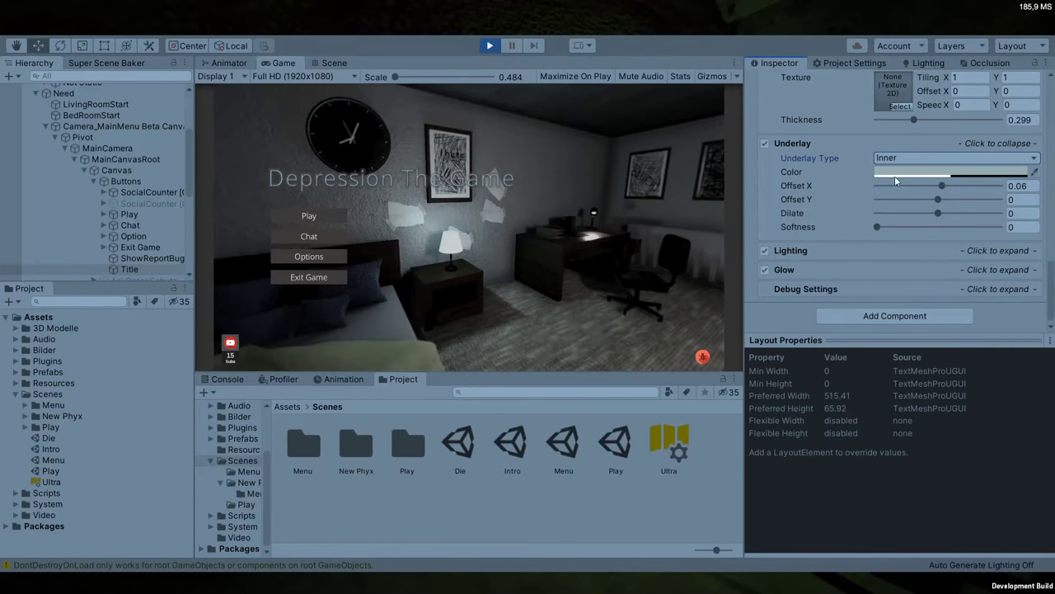
{"action": "left_click", "coordinate": [765, 142]}
{"action": "left_click", "coordinate": [828, 142]}
Raise the title's Lighting Bevel Amount to 0.132
{"action": "left_click", "coordinate": [793, 232]}
{"action": "scroll", "coordinate": [841, 245], "scroll_direction": "down", "scroll_amount": 2}
{"action": "left_click", "coordinate": [803, 197]}
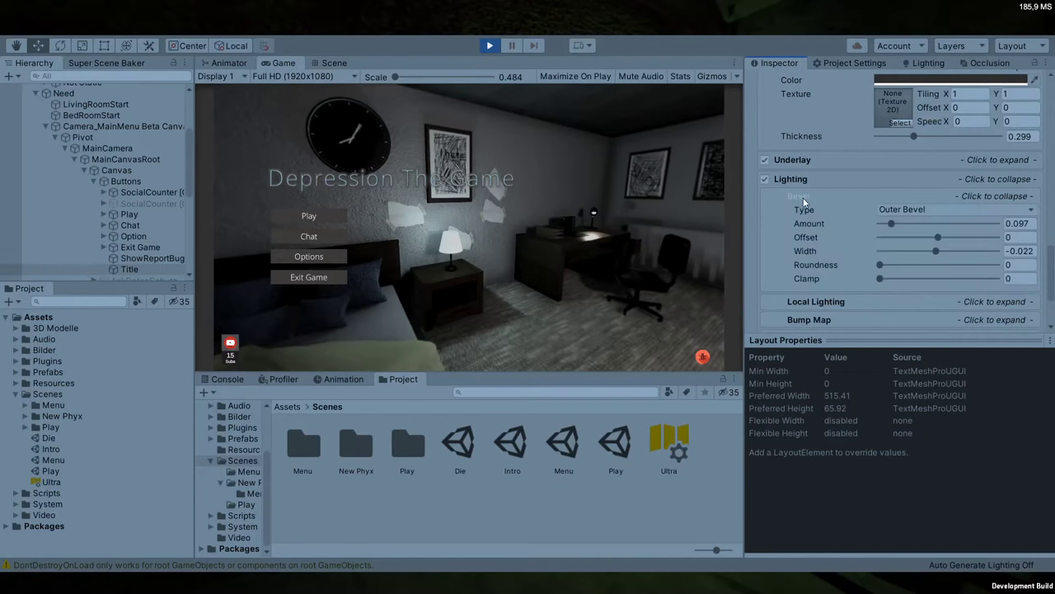
{"action": "mouse_move", "coordinate": [899, 224]}
{"action": "left_mouse_down"}
{"action": "mouse_move", "coordinate": [937, 225]}
{"action": "mouse_move", "coordinate": [896, 229]}
{"action": "left_mouse_up"}
{"action": "left_click", "coordinate": [812, 180]}
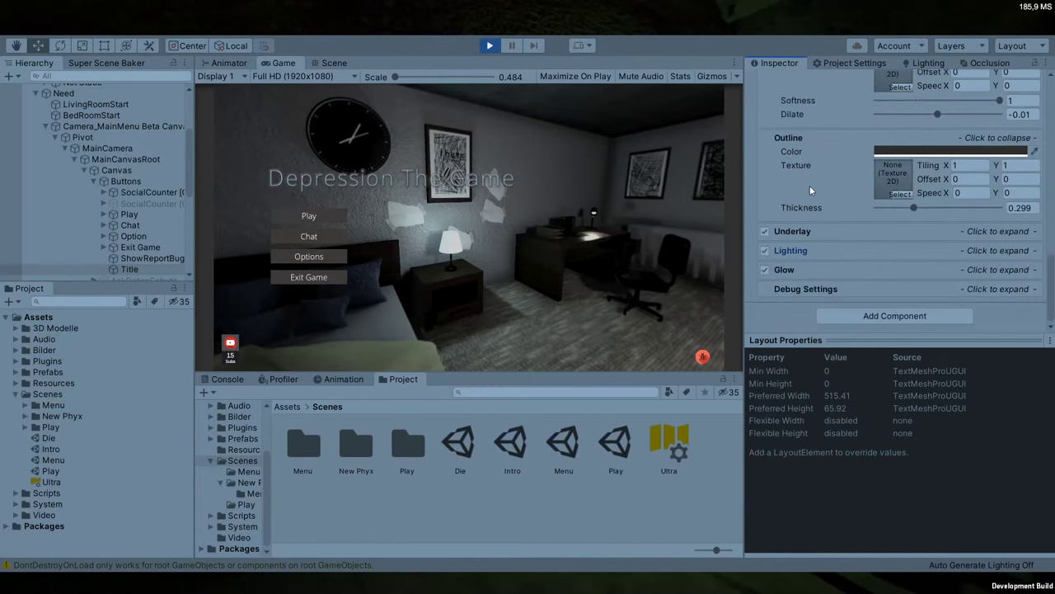
Expand the Glow settings and enlarge the game preview to inspect the title
{"action": "left_click", "coordinate": [802, 268]}
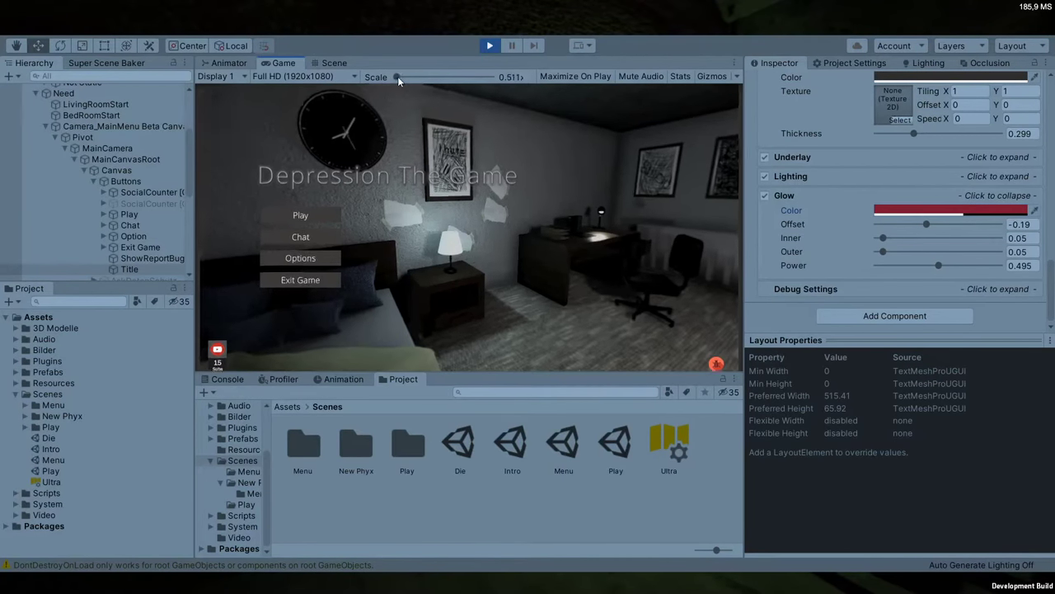
{"action": "left_click_drag", "start_coordinate": [396, 77], "coordinate": [421, 84]}
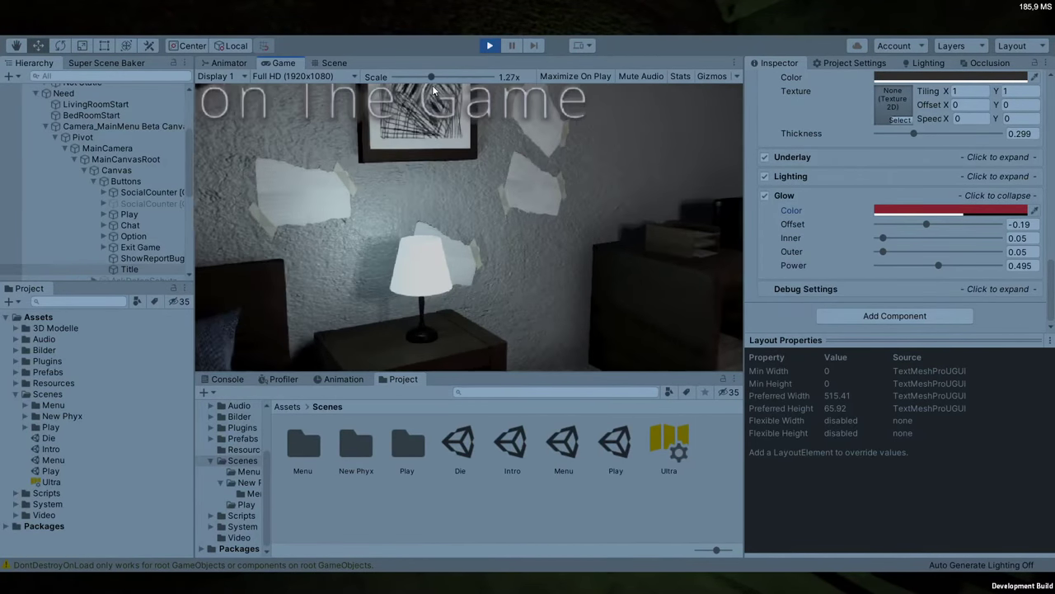
{"action": "scroll", "coordinate": [298, 114], "scroll_direction": "down", "scroll_amount": 3}
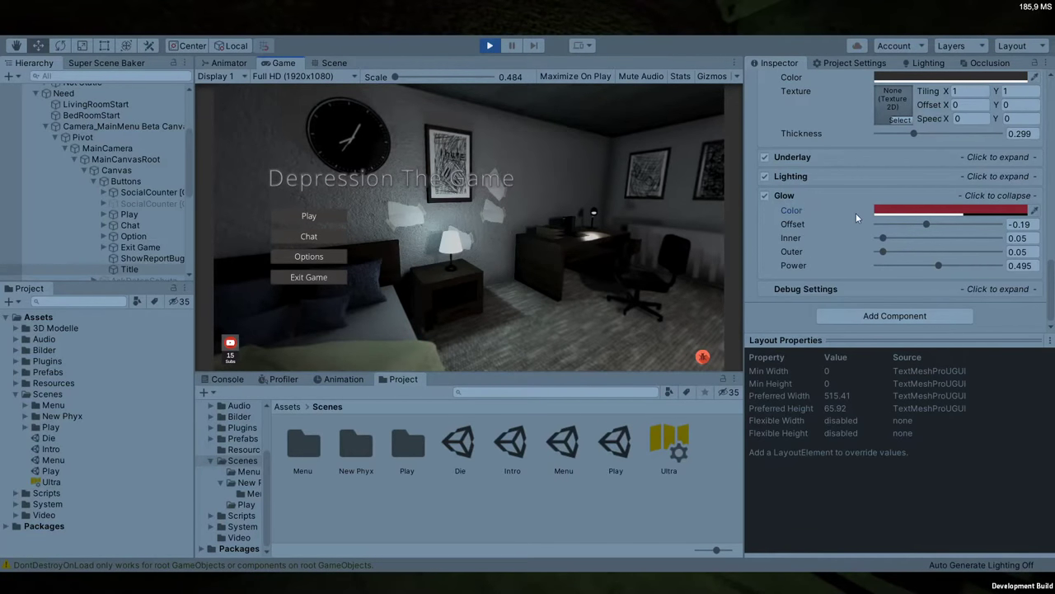
{"action": "scroll", "coordinate": [884, 196], "scroll_direction": "up", "scroll_amount": 15}
{"action": "scroll", "coordinate": [897, 285], "scroll_direction": "down", "scroll_amount": 5}
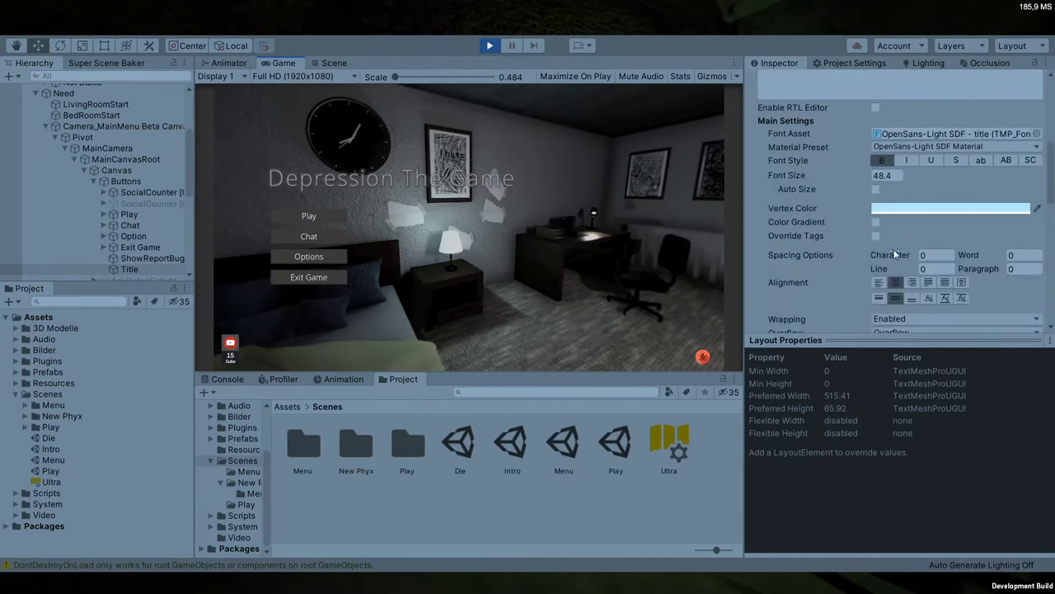
Stop the game and review the title's Lighting and Underlay settings
{"action": "left_click", "coordinate": [894, 213]}
{"action": "left_click", "coordinate": [493, 50]}
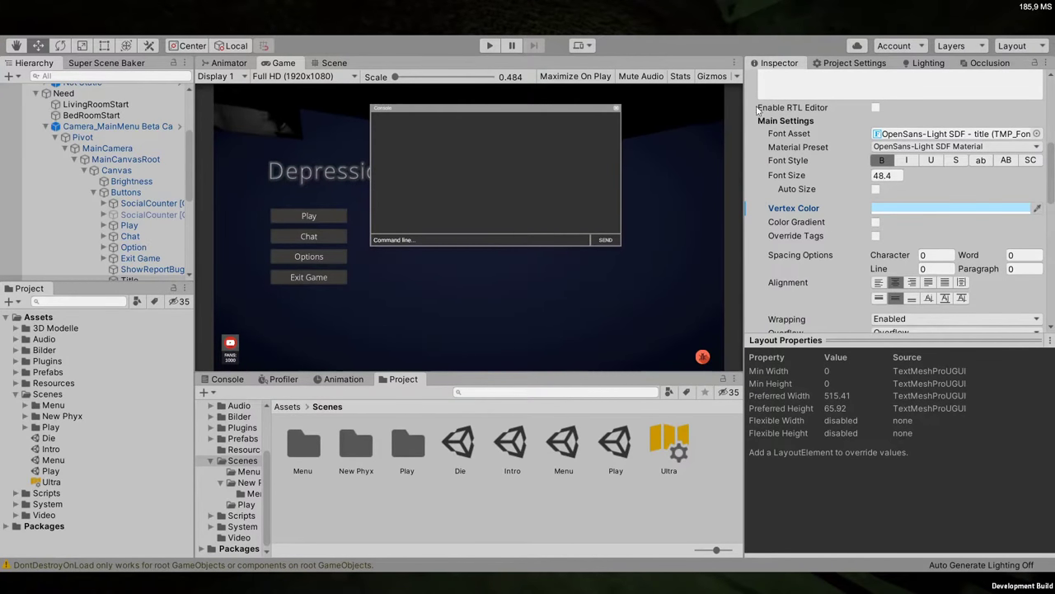
{"action": "scroll", "coordinate": [919, 269], "scroll_direction": "down", "scroll_amount": 10}
{"action": "left_click", "coordinate": [793, 176]}
{"action": "left_click", "coordinate": [793, 177]}
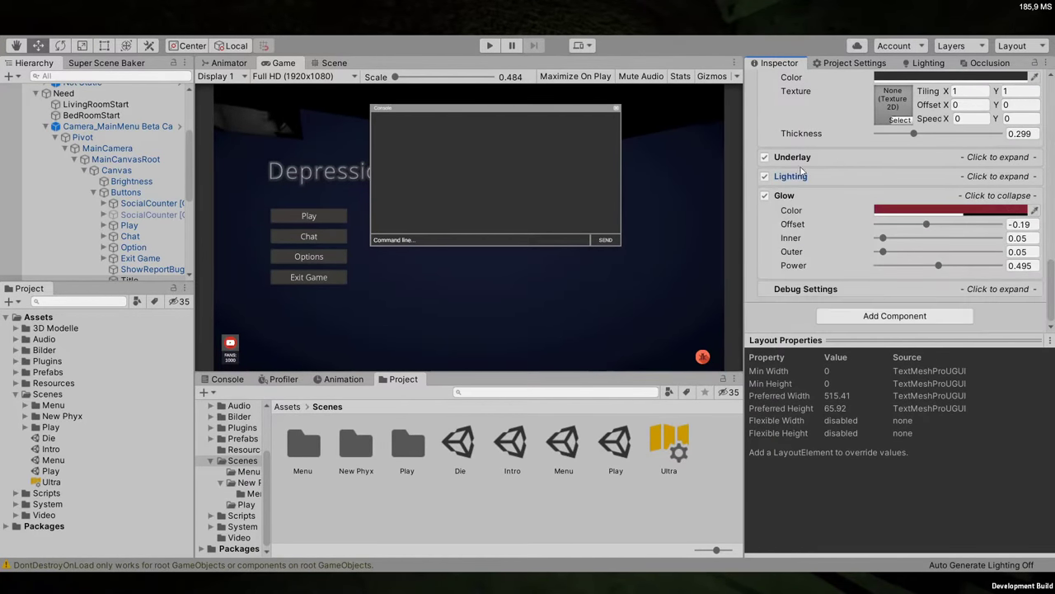
{"action": "left_click", "coordinate": [800, 158]}
{"action": "left_click", "coordinate": [801, 158]}
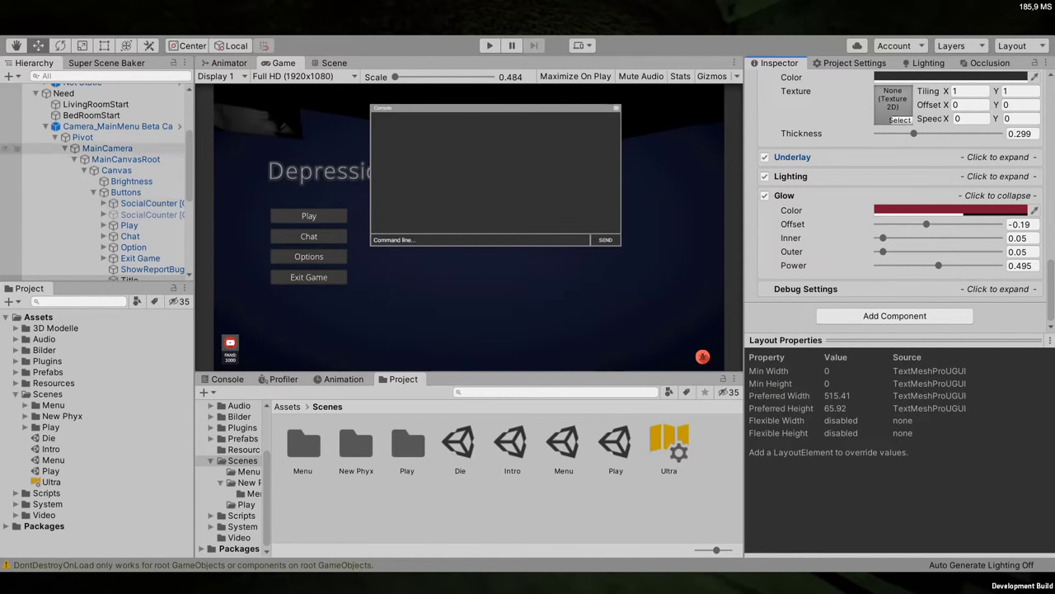
Select BedRoomStart in the Hierarchy and start the game again
{"action": "left_click", "coordinate": [54, 129]}
{"action": "left_click", "coordinate": [45, 126]}
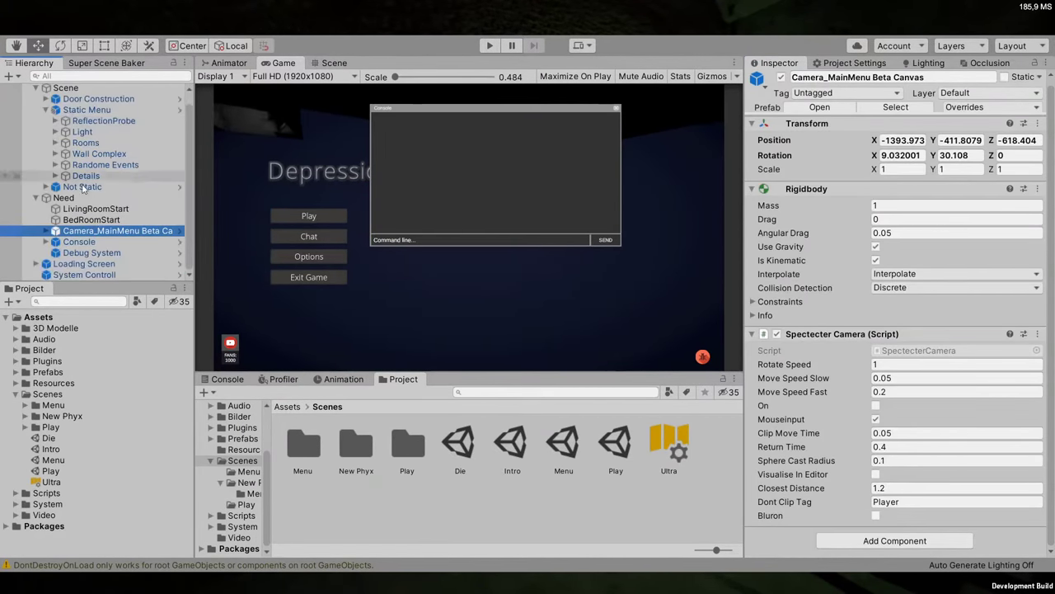
{"action": "left_click", "coordinate": [97, 210]}
{"action": "left_click", "coordinate": [98, 219]}
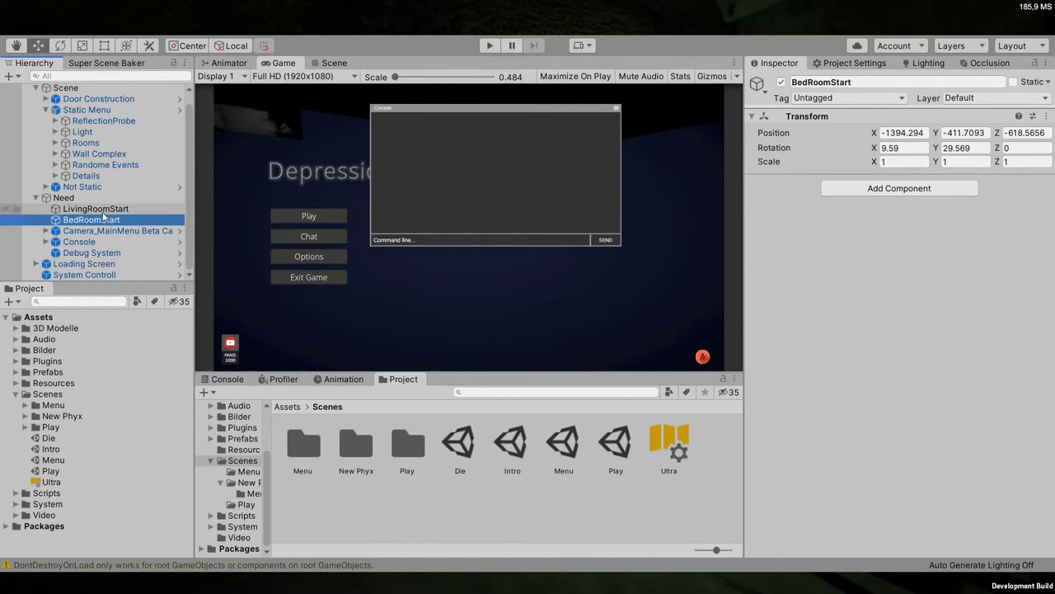
{"action": "left_click", "coordinate": [490, 45]}
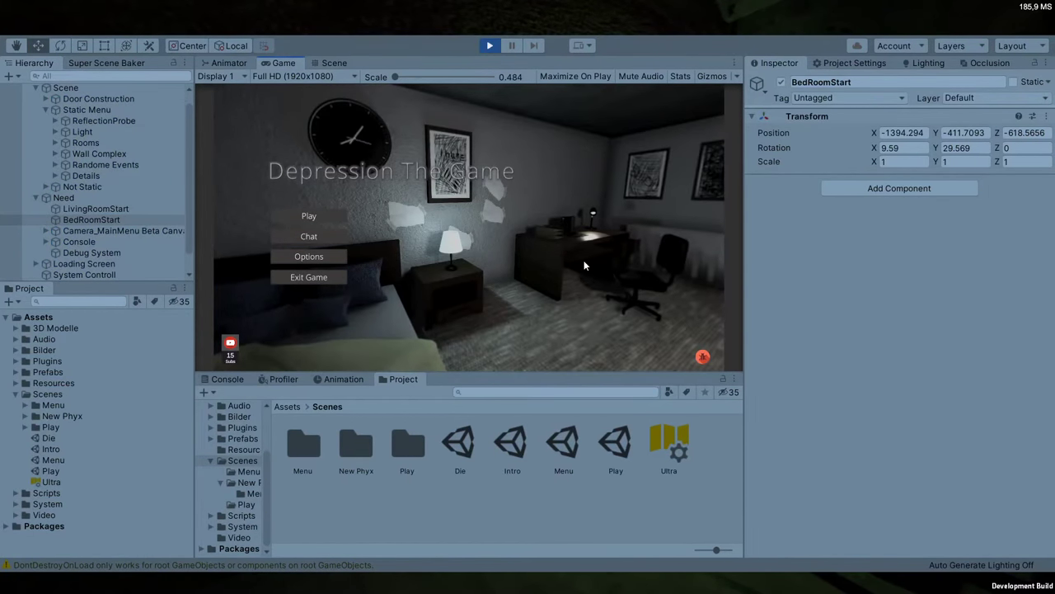
Select the Title text, adjust its position and set its font size to 50
{"action": "left_click", "coordinate": [47, 230]}
{"action": "scroll", "coordinate": [105, 263], "scroll_direction": "down", "scroll_amount": 3}
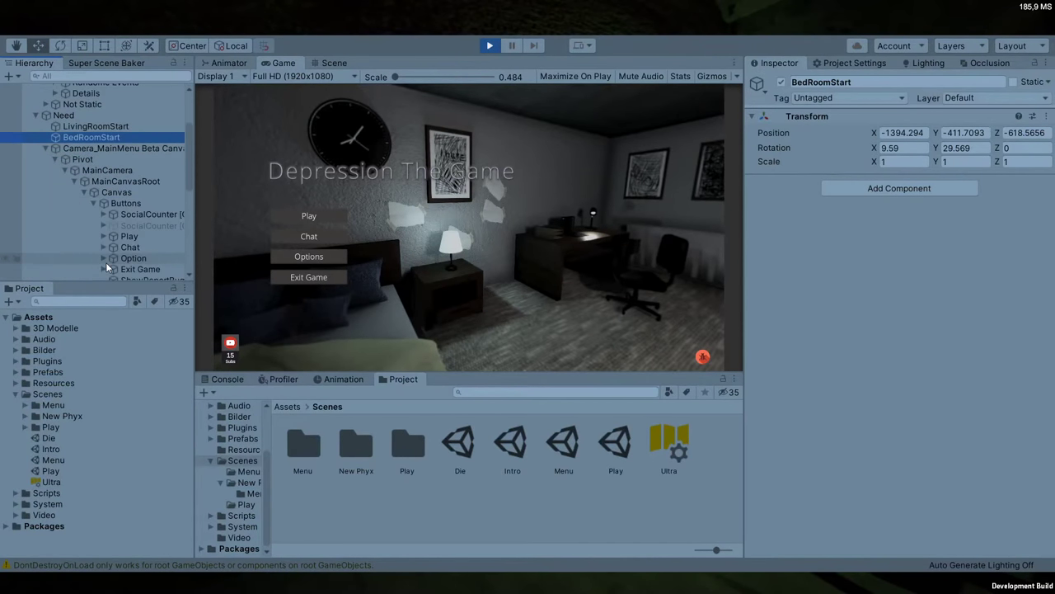
{"action": "scroll", "coordinate": [130, 271], "scroll_direction": "down", "scroll_amount": 3}
{"action": "left_click", "coordinate": [140, 209]}
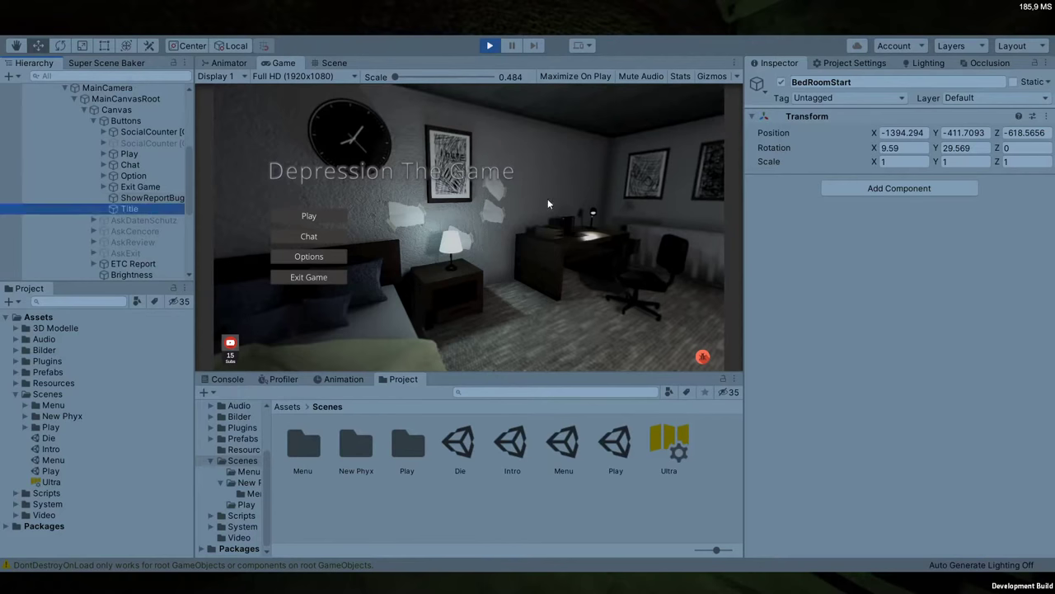
{"action": "left_click_drag", "start_coordinate": [940, 137], "coordinate": [1012, 137]}
{"action": "left_click_drag", "start_coordinate": [745, 194], "coordinate": [949, 273]}
{"action": "scroll", "coordinate": [890, 270], "scroll_direction": "down", "scroll_amount": 5}
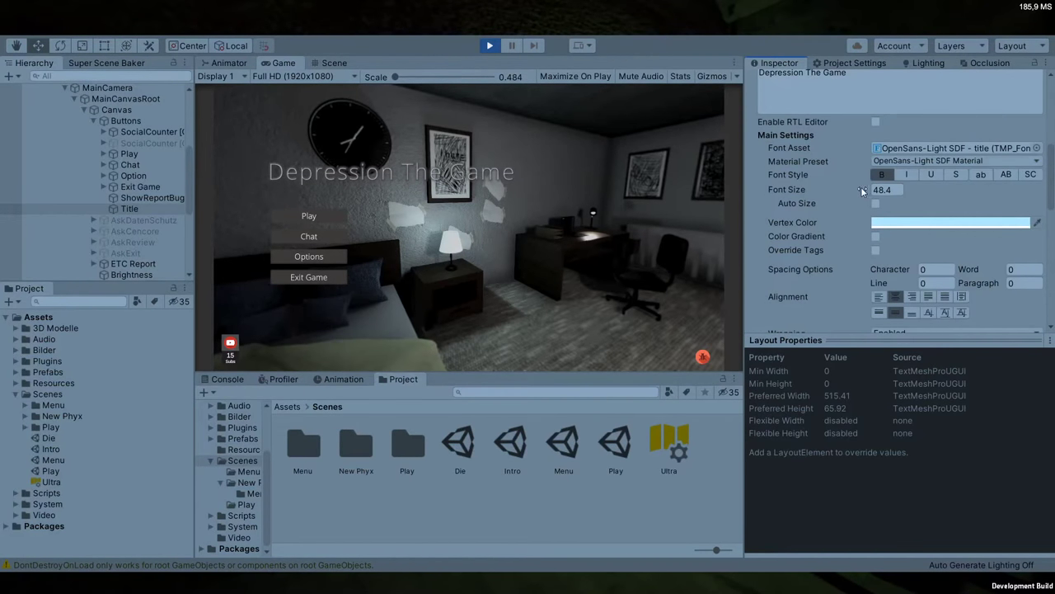
{"action": "left_click_drag", "start_coordinate": [857, 189], "coordinate": [893, 205]}
{"action": "left_click", "coordinate": [887, 189]}
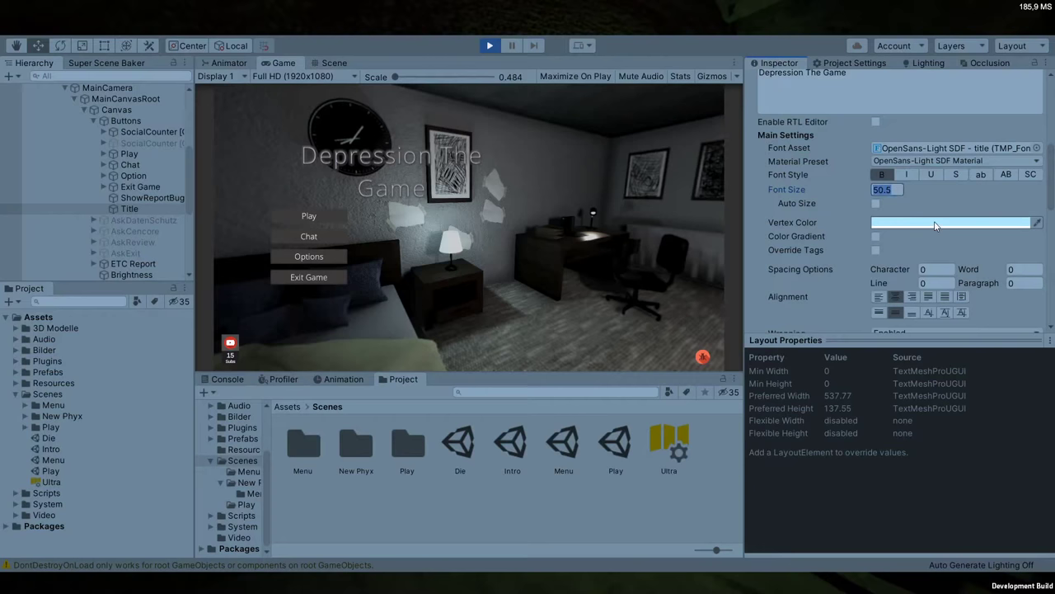
{"action": "type", "text": "5"}
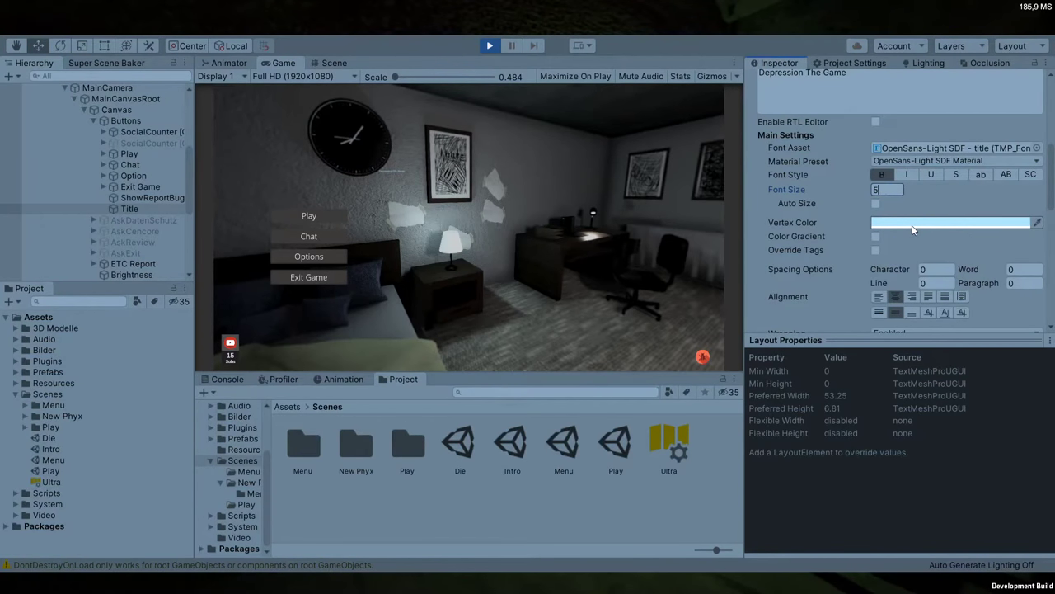
{"action": "type", "text": "0"}
Widen the Title to about 569 and place it at Pos X 381.4, Pos Y -199
{"action": "scroll", "coordinate": [916, 206], "scroll_direction": "up", "scroll_amount": 5}
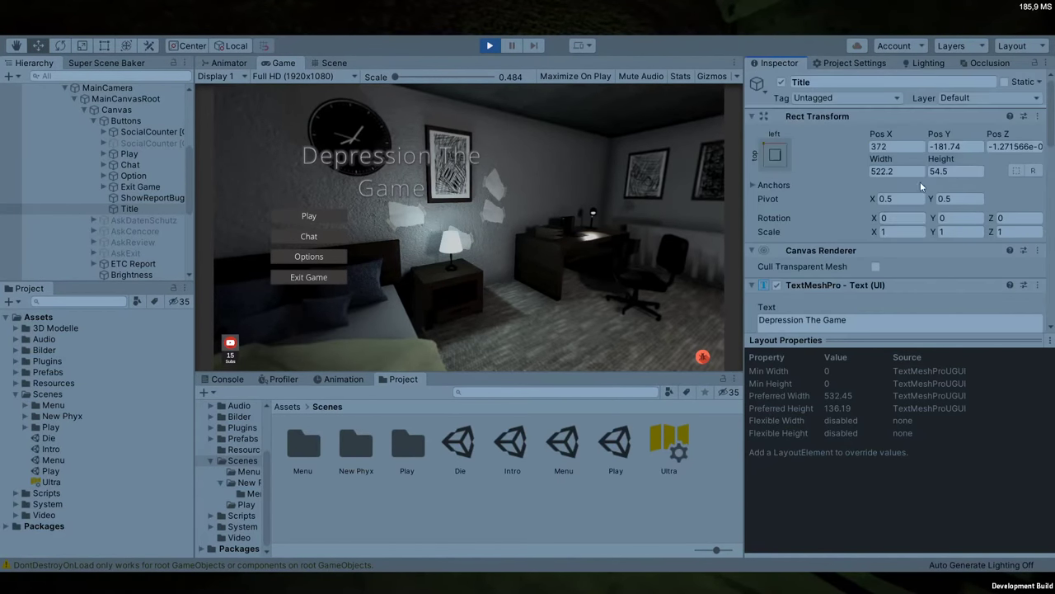
{"action": "left_click_drag", "start_coordinate": [887, 166], "coordinate": [3, 151]}
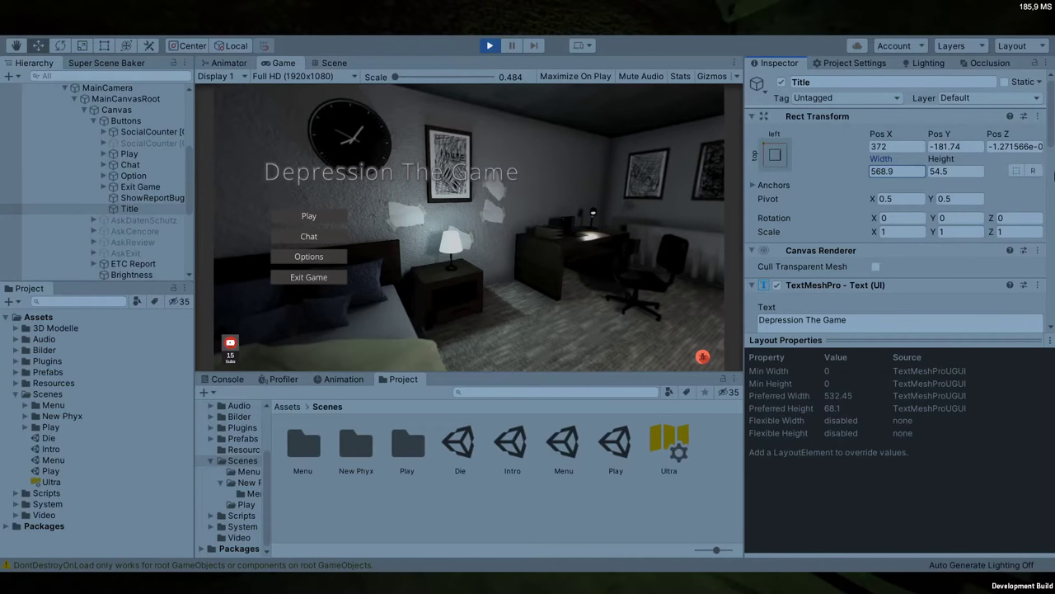
{"action": "left_click_drag", "start_coordinate": [938, 134], "coordinate": [881, 148]}
{"action": "left_click", "coordinate": [969, 142]}
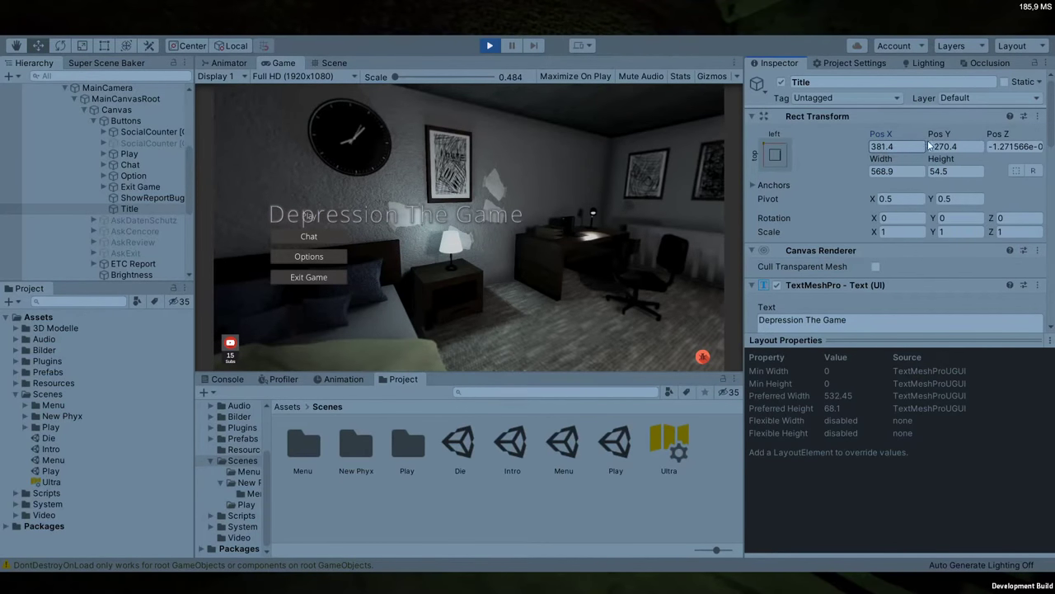
{"action": "left_click_drag", "start_coordinate": [946, 139], "coordinate": [1029, 146]}
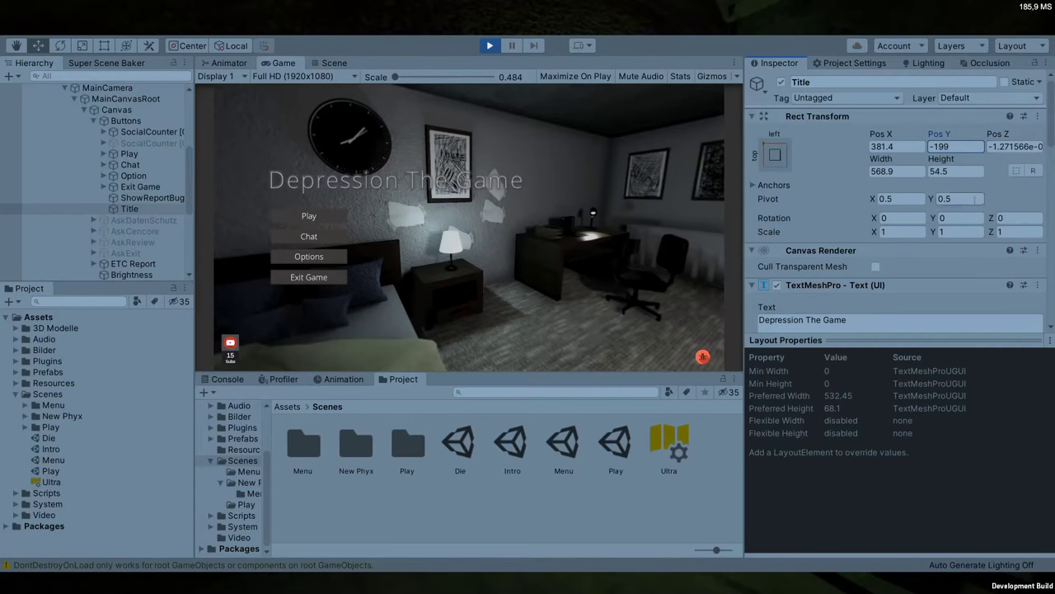
Open the game's Options settings panel and close it again
{"action": "left_click", "coordinate": [302, 258]}
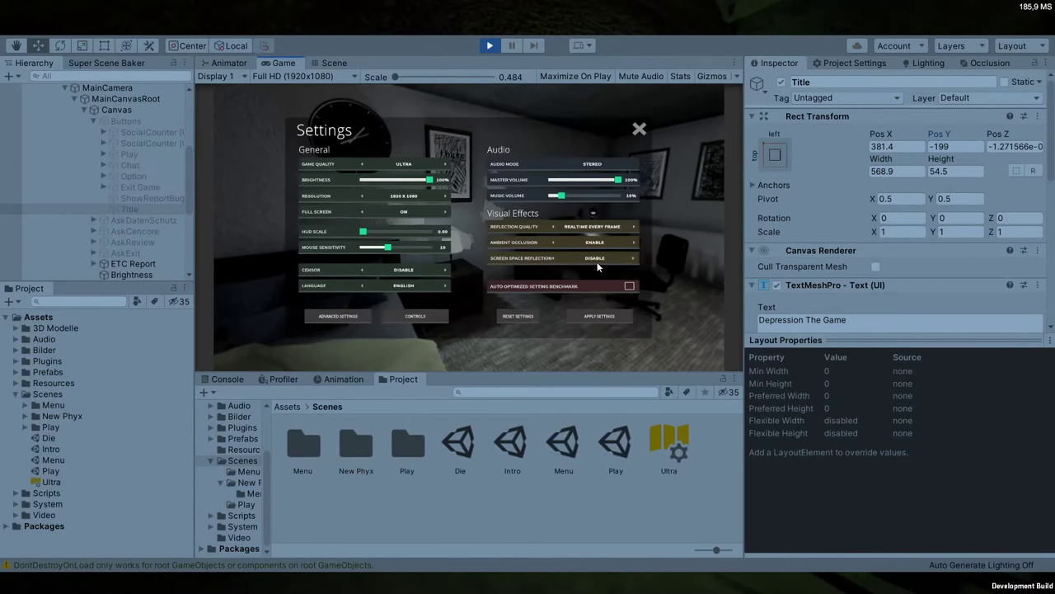
{"action": "left_click", "coordinate": [640, 130]}
{"action": "scroll", "coordinate": [950, 238], "scroll_direction": "down", "scroll_amount": 3}
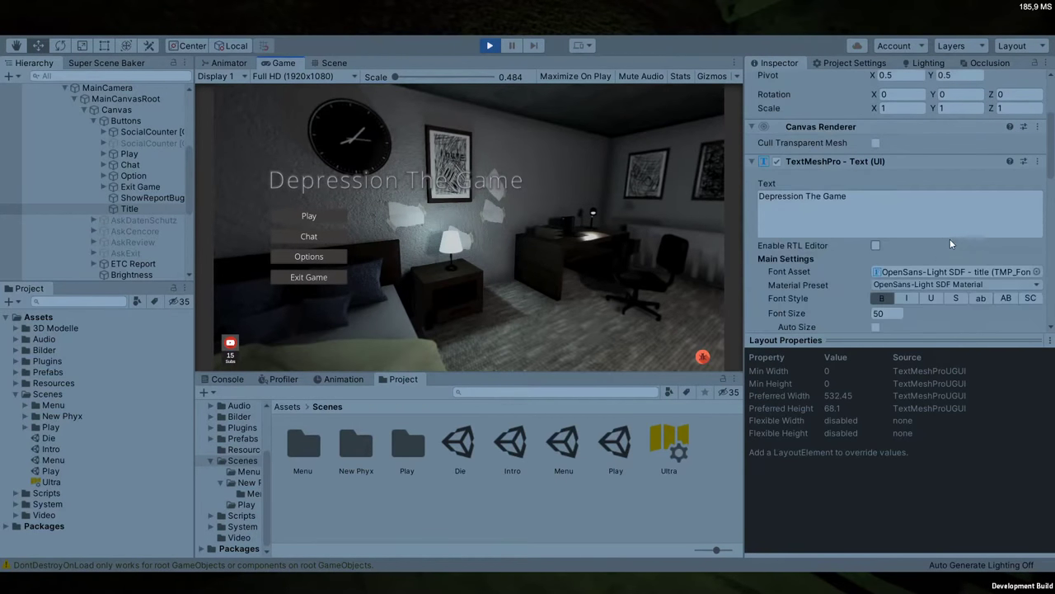
{"action": "scroll", "coordinate": [950, 239], "scroll_direction": "up", "scroll_amount": 3}
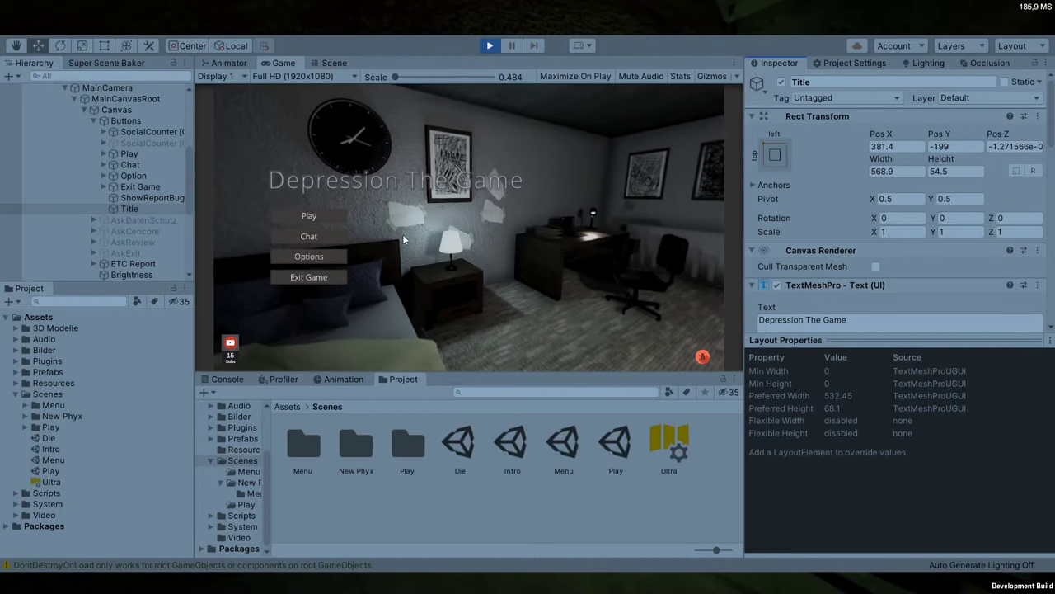
Tint the title material's Face Color pale cyan and stop the running game
{"action": "scroll", "coordinate": [890, 191], "scroll_direction": "down", "scroll_amount": 10}
{"action": "scroll", "coordinate": [890, 192], "scroll_direction": "up", "scroll_amount": 3}
{"action": "scroll", "coordinate": [889, 191], "scroll_direction": "down", "scroll_amount": 3}
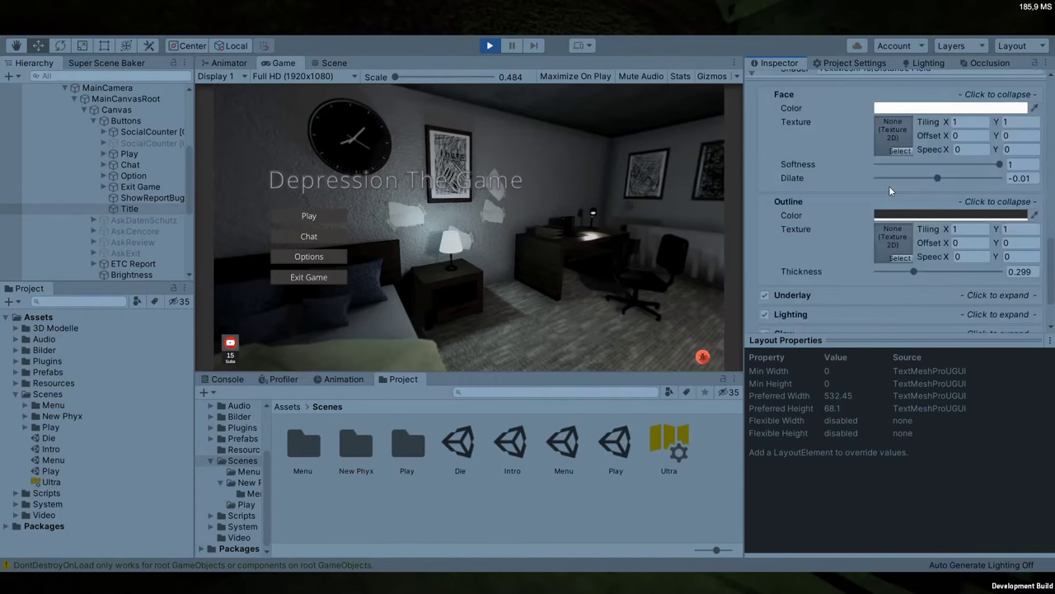
{"action": "left_click", "coordinate": [889, 111]}
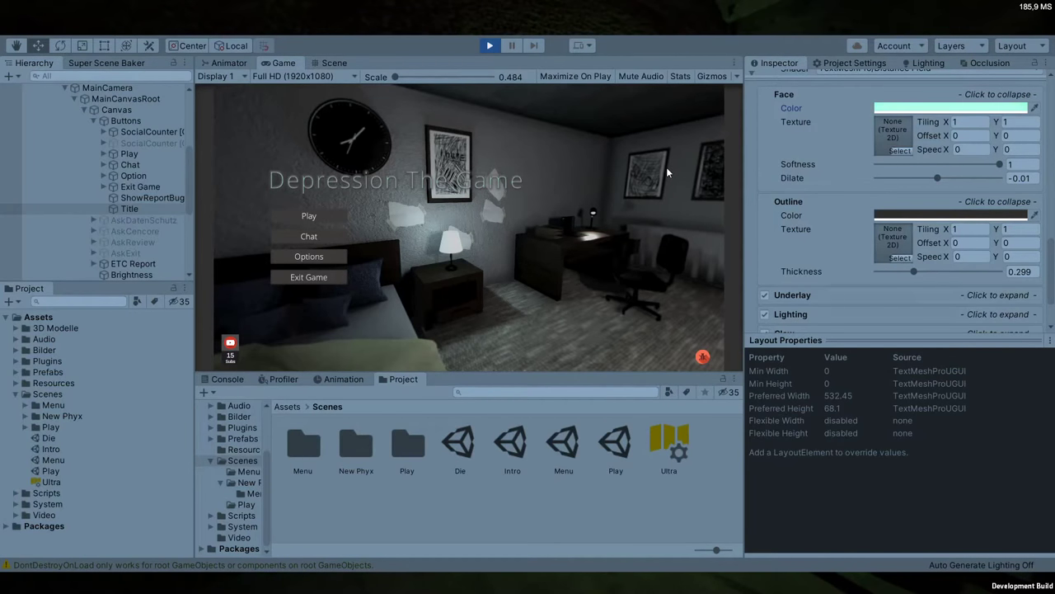
{"action": "scroll", "coordinate": [752, 104], "scroll_direction": "up", "scroll_amount": 10}
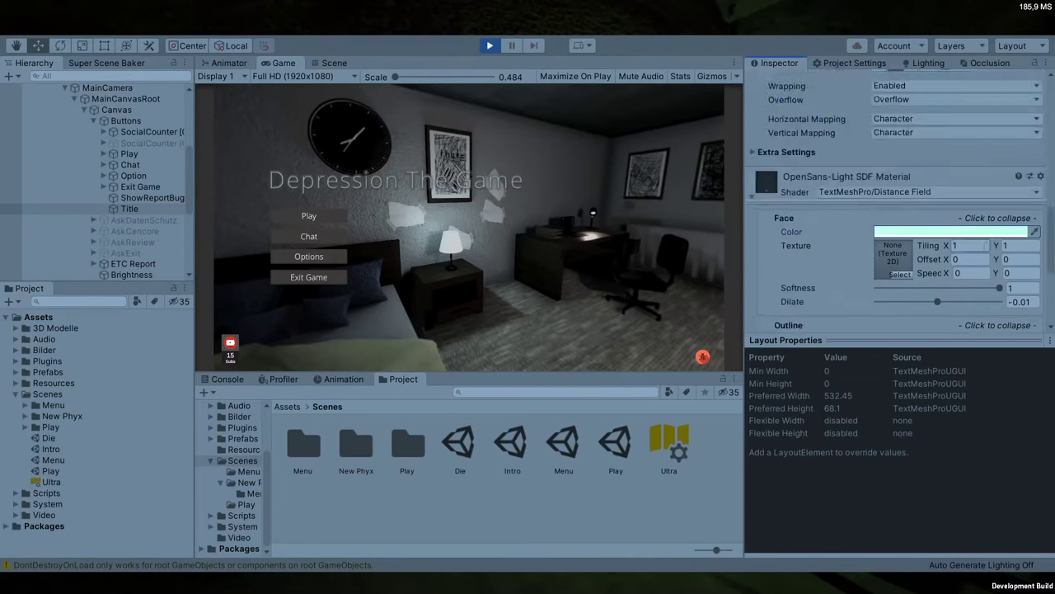
{"action": "left_click", "coordinate": [490, 46]}
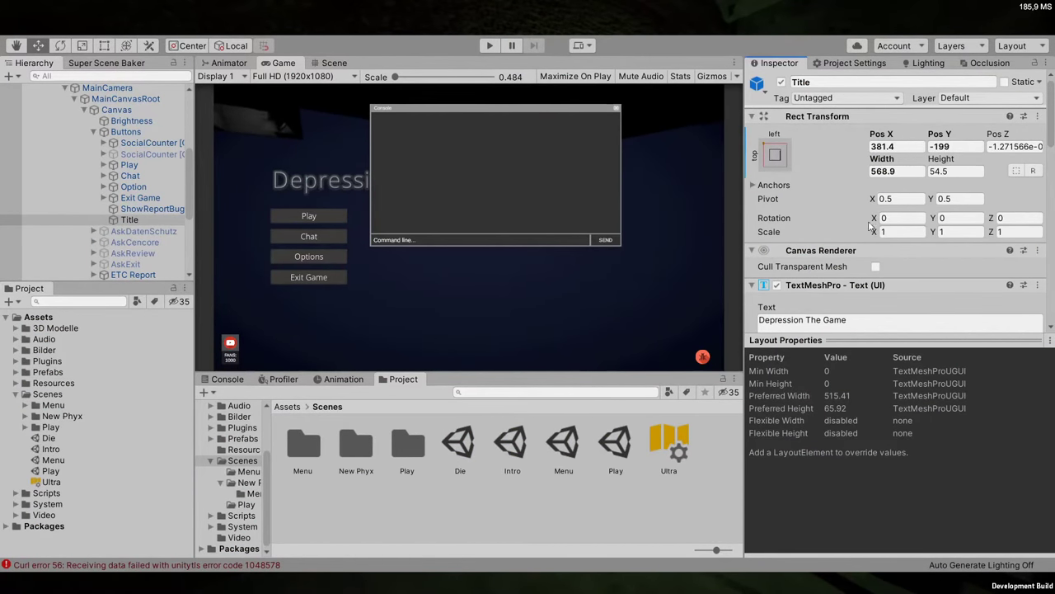
Undo the title's position and width changes and set its Pos Y to -195
{"action": "left_click_drag", "start_coordinate": [948, 137], "coordinate": [971, 141]}
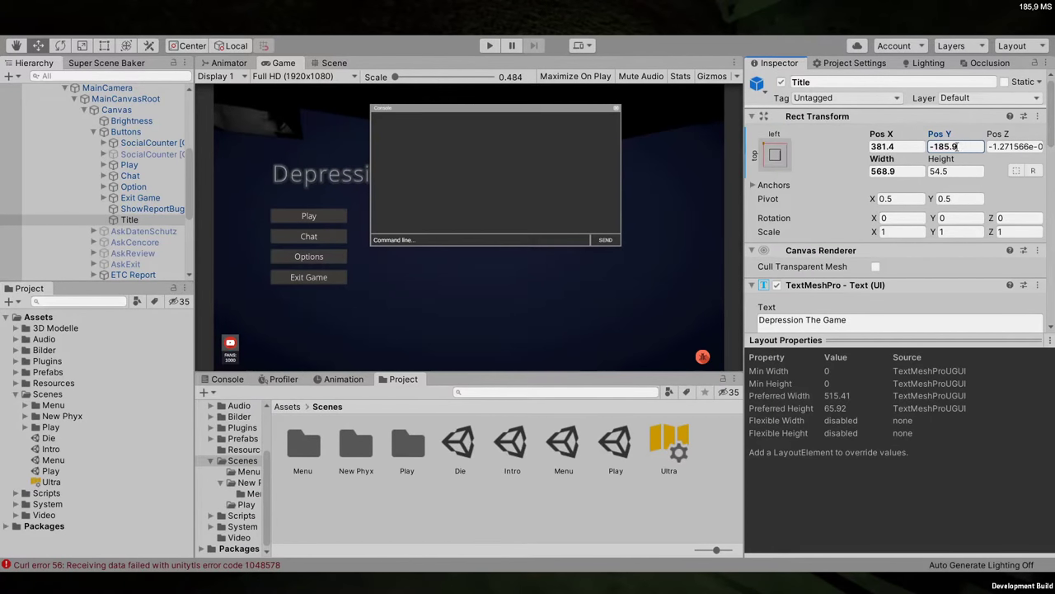
{"action": "key", "text": "ctrl+z"}
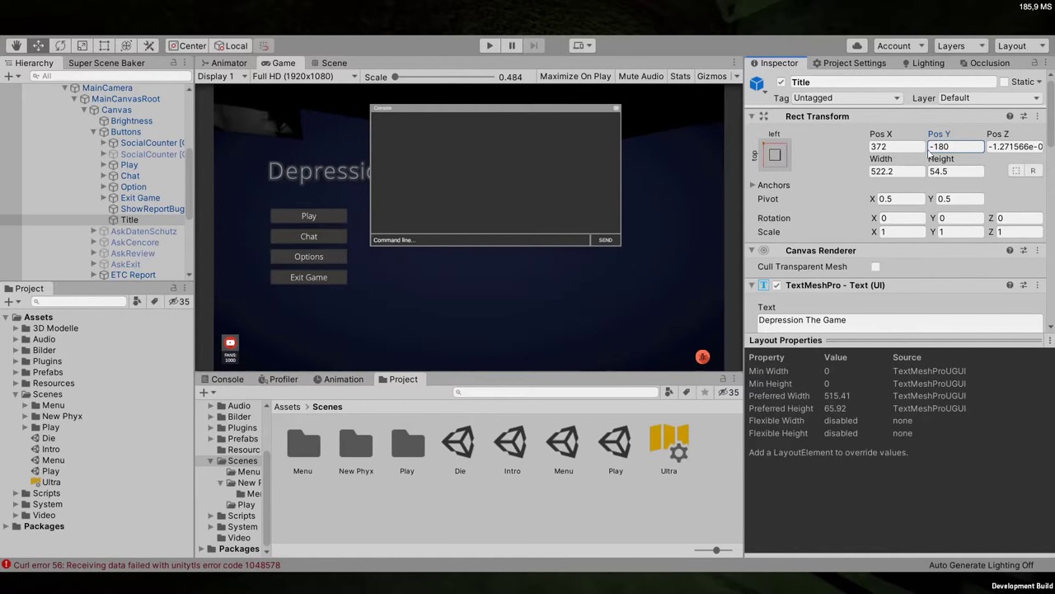
{"action": "left_click_drag", "start_coordinate": [949, 138], "coordinate": [911, 146]}
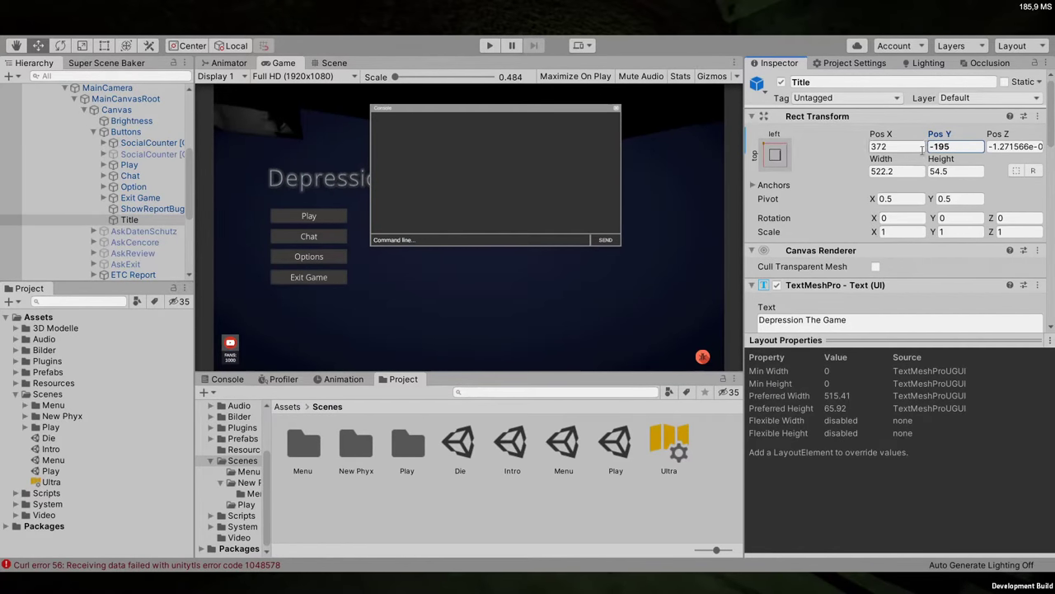
{"action": "scroll", "coordinate": [897, 201], "scroll_direction": "down", "scroll_amount": 5}
Set the title's font size to 50 and widen it to about 563 to fit one line
{"action": "left_click", "coordinate": [887, 193]}
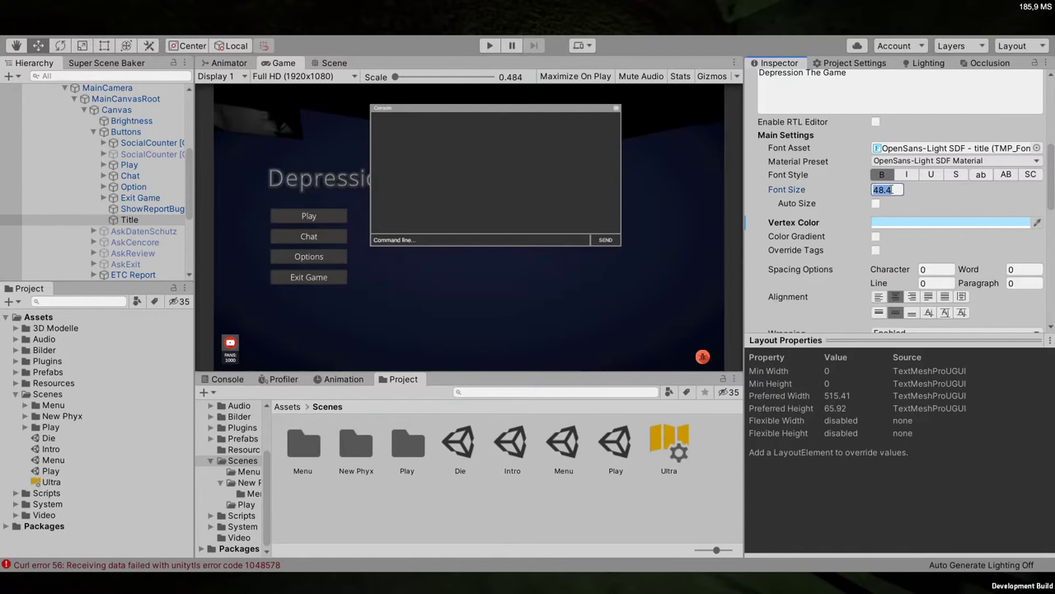
{"action": "type", "text": "50"}
{"action": "key", "text": "Return"}
{"action": "scroll", "coordinate": [887, 172], "scroll_direction": "up", "scroll_amount": 5}
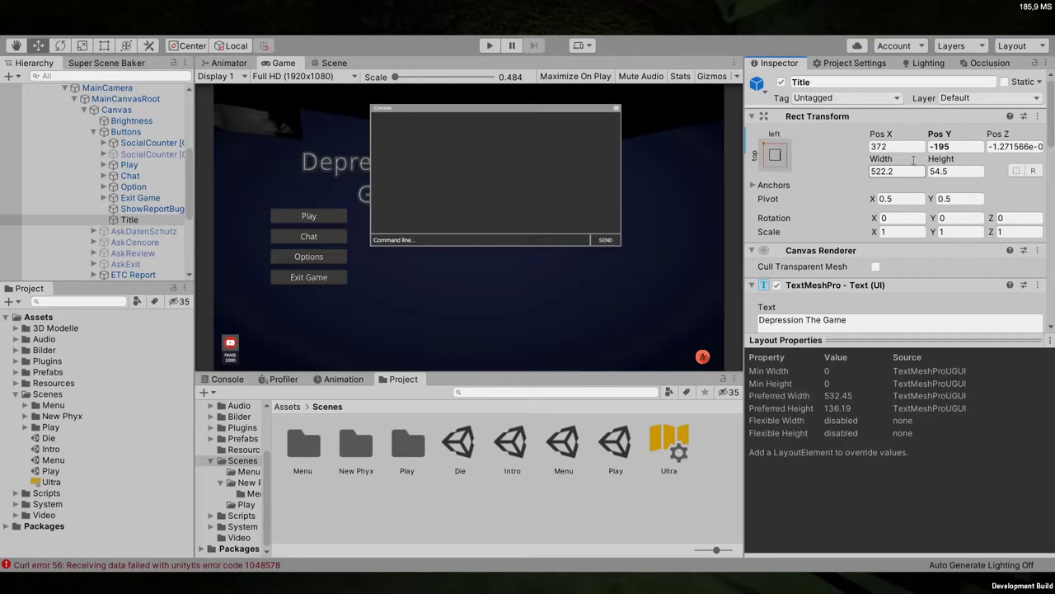
{"action": "mouse_move", "coordinate": [914, 161]}
{"action": "left_mouse_down"}
{"action": "mouse_move", "coordinate": [895, 164]}
{"action": "mouse_move", "coordinate": [938, 169]}
{"action": "mouse_move", "coordinate": [956, 135]}
{"action": "mouse_move", "coordinate": [923, 136]}
{"action": "mouse_move", "coordinate": [906, 171]}
{"action": "left_mouse_up"}
Collapse the material's Face settings and run the game to preview the title
{"action": "scroll", "coordinate": [906, 171], "scroll_direction": "down", "scroll_amount": 10}
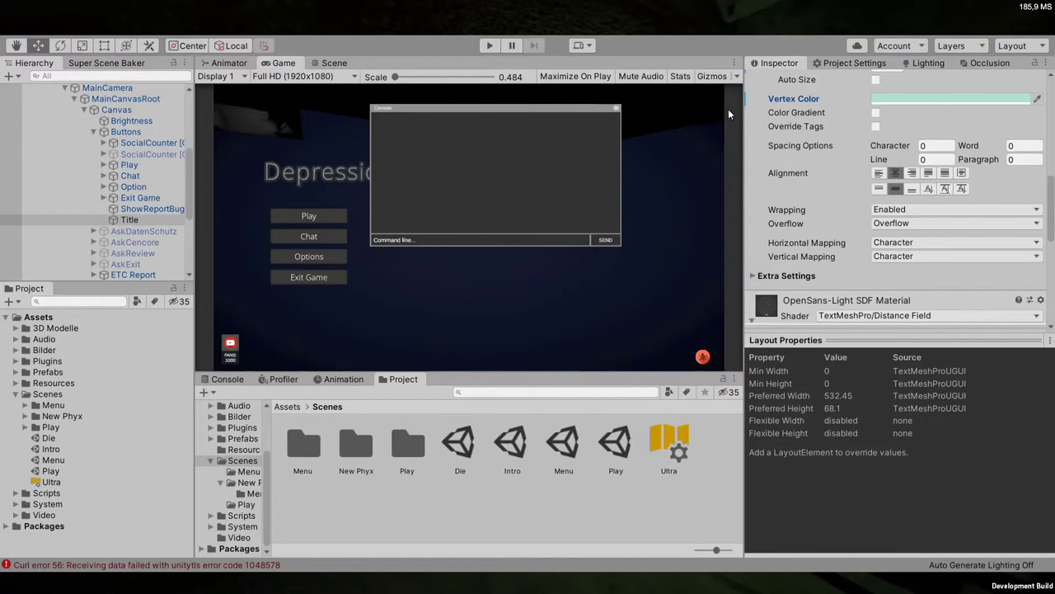
{"action": "scroll", "coordinate": [865, 263], "scroll_direction": "down", "scroll_amount": 8}
{"action": "scroll", "coordinate": [831, 238], "scroll_direction": "up", "scroll_amount": 3}
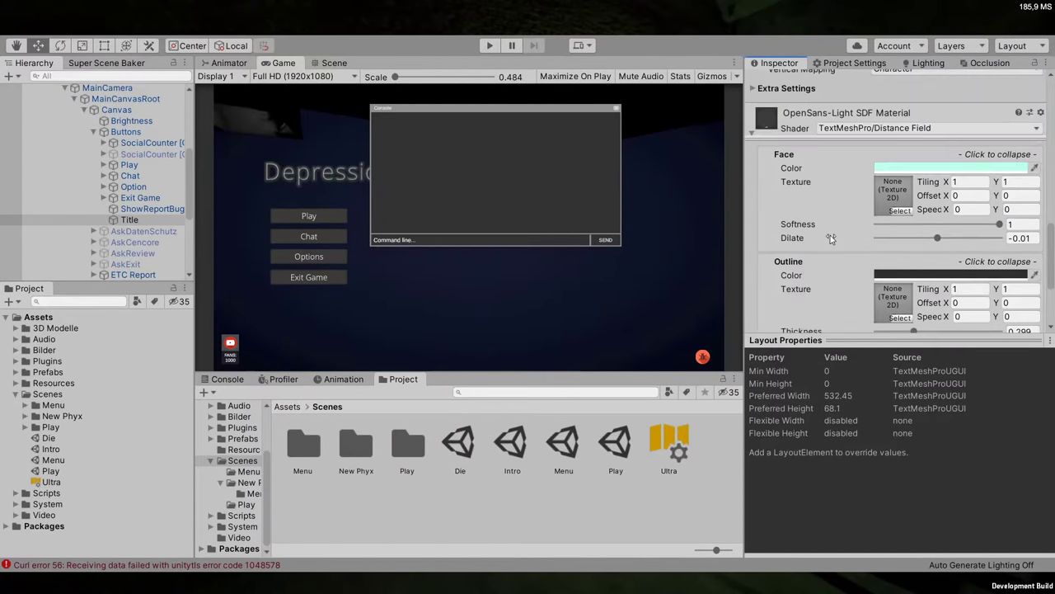
{"action": "left_click", "coordinate": [790, 159]}
{"action": "left_click", "coordinate": [492, 45]}
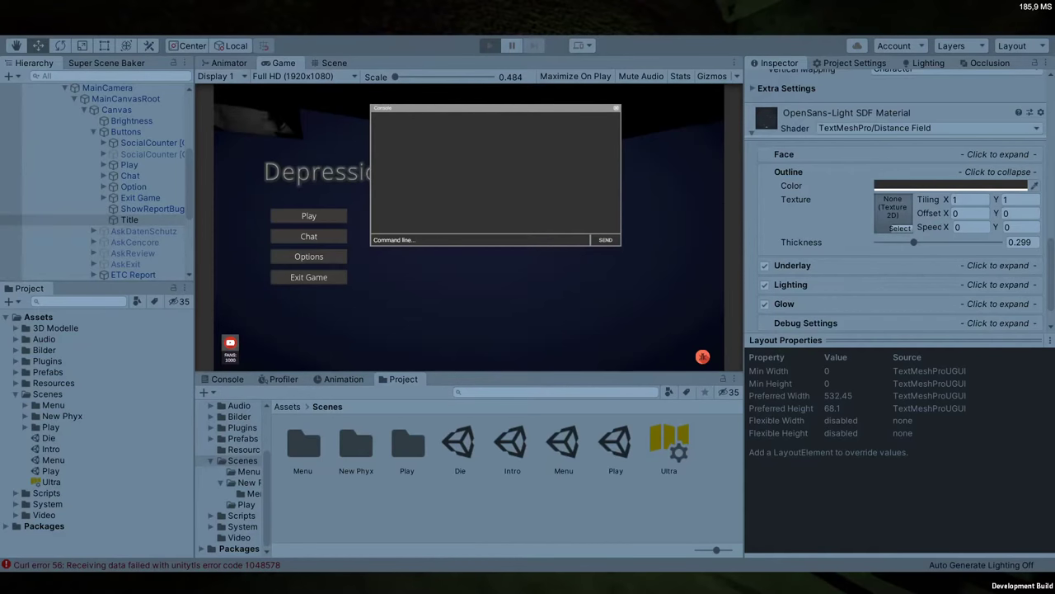
Run the game and fire a test random event from Randome Events
{"action": "key", "text": "ctrl+p"}
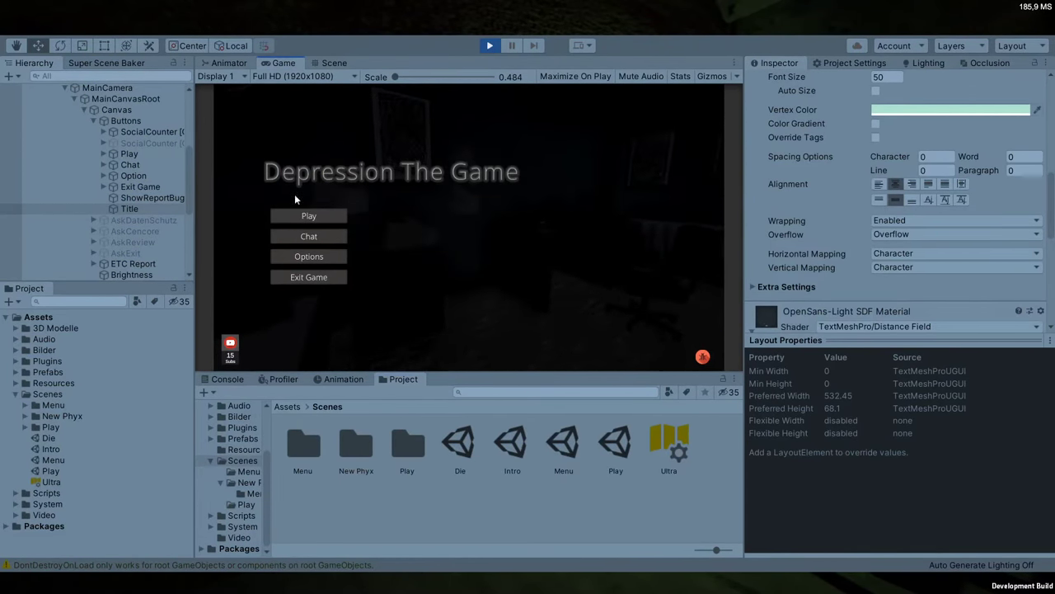
{"action": "scroll", "coordinate": [62, 221], "scroll_direction": "up", "scroll_amount": 5}
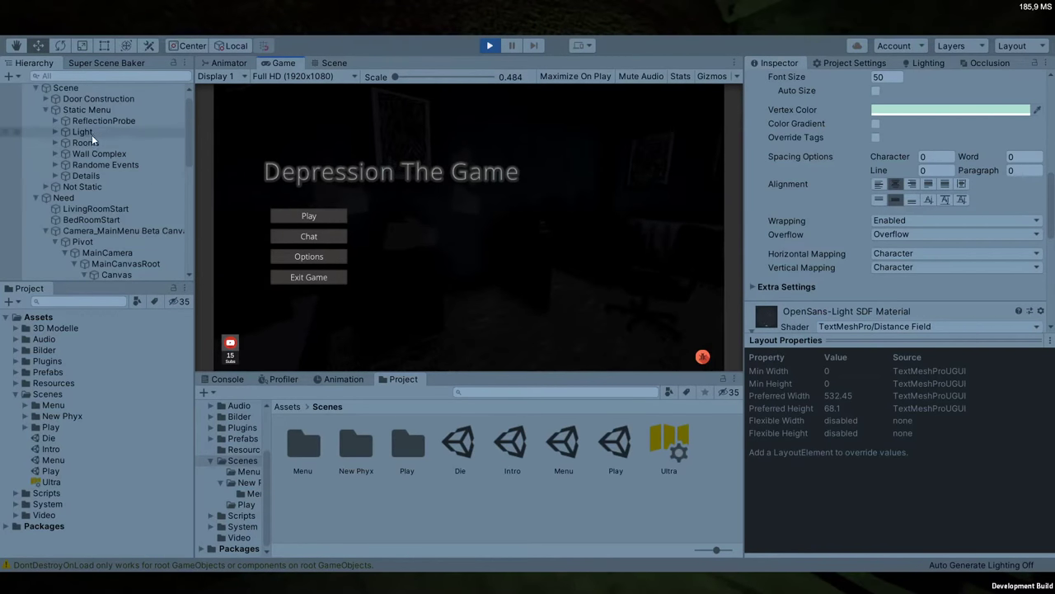
{"action": "left_click", "coordinate": [103, 165]}
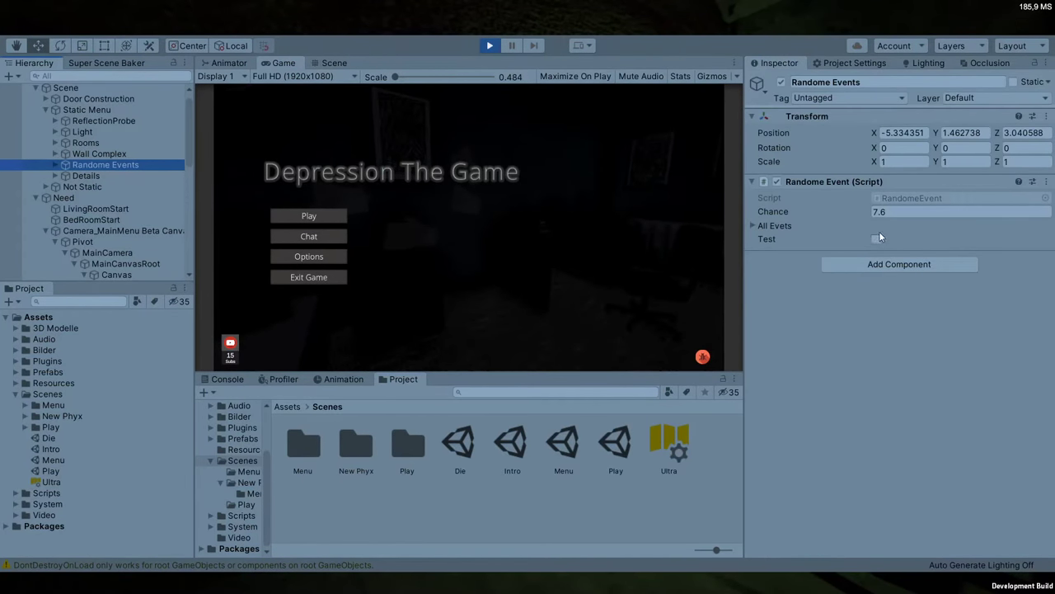
{"action": "left_click", "coordinate": [876, 239]}
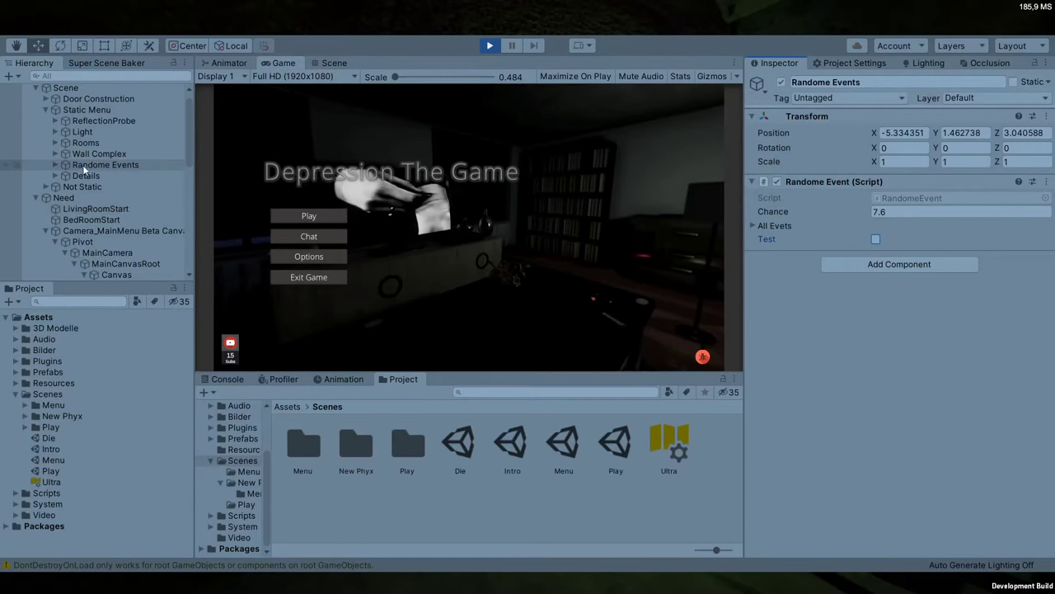
Check Camera_MainMenu Beta Canvas's Spectecter Camera, toggle its On setting off, and stop the game
{"action": "left_click", "coordinate": [107, 253]}
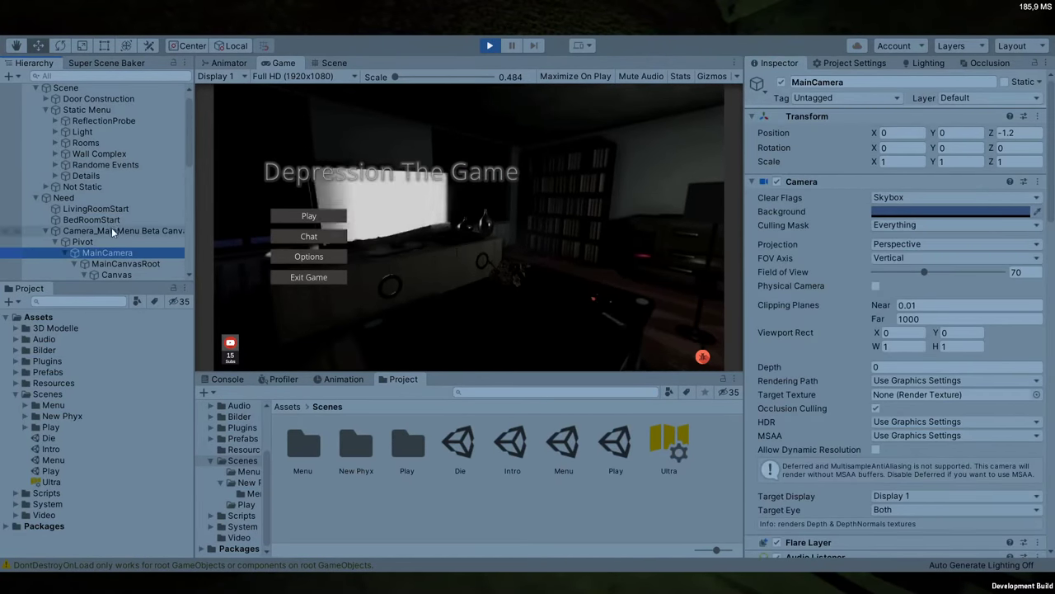
{"action": "left_click", "coordinate": [112, 230]}
{"action": "left_click", "coordinate": [876, 397]}
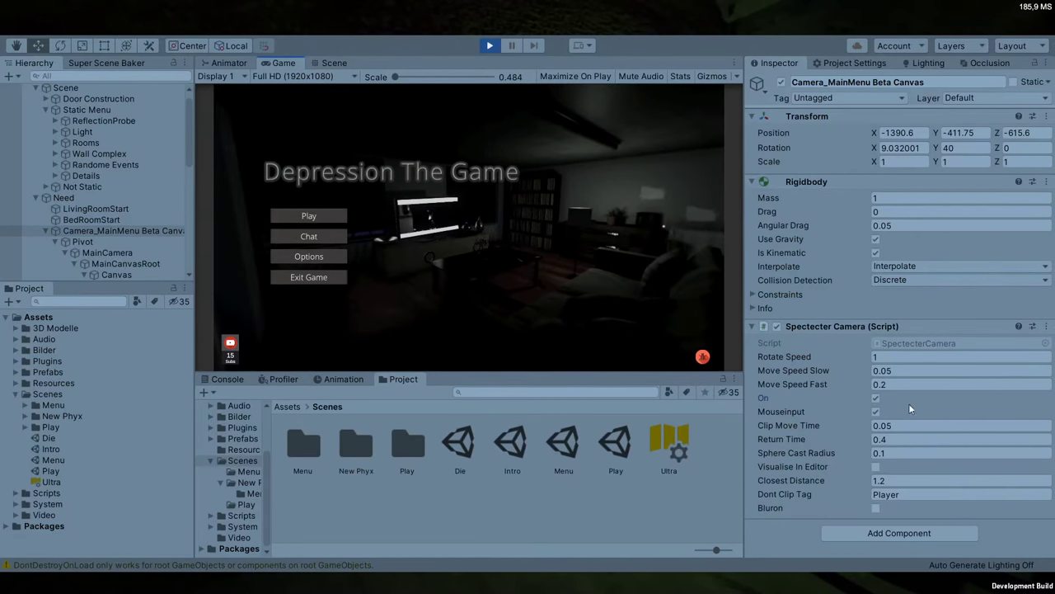
{"action": "left_click", "coordinate": [876, 398]}
{"action": "left_click", "coordinate": [876, 398]}
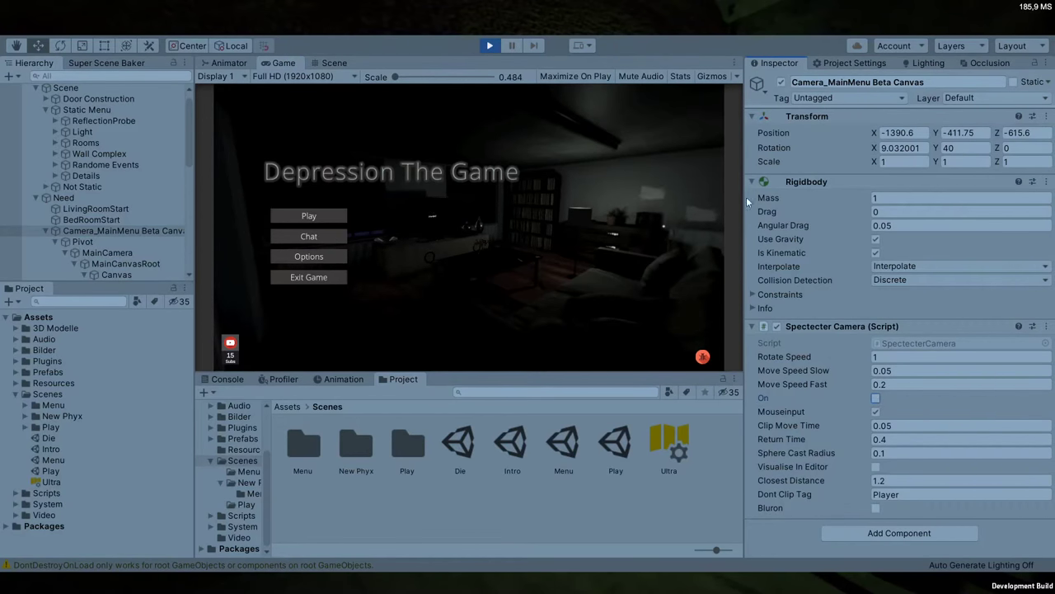
{"action": "left_click", "coordinate": [488, 45]}
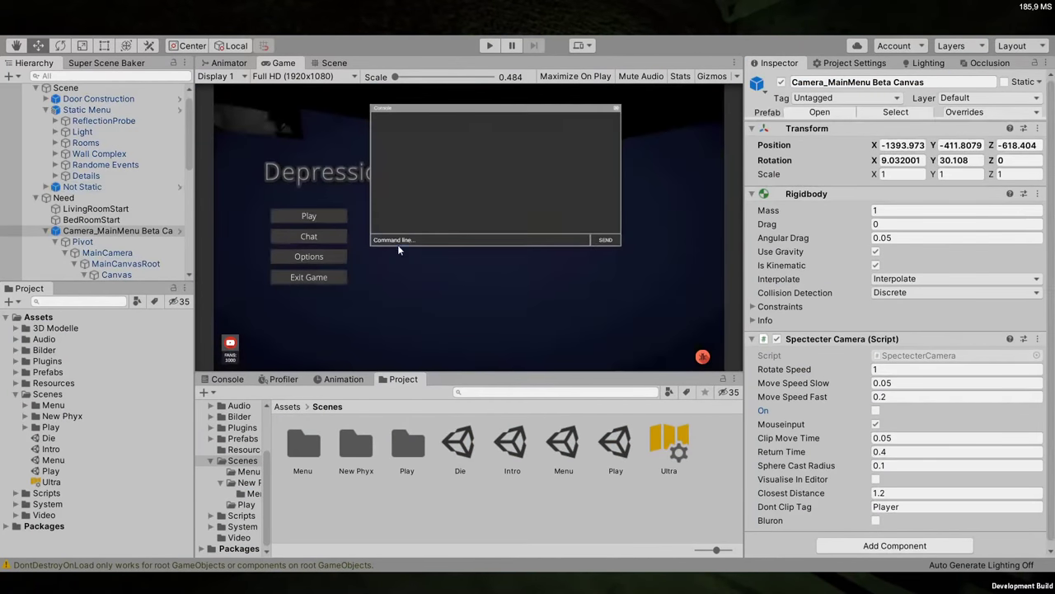
Review the GameObject (1) and (3) event entries and open the SpectecterCamera script
{"action": "left_click", "coordinate": [56, 164]}
{"action": "left_click", "coordinate": [99, 187]}
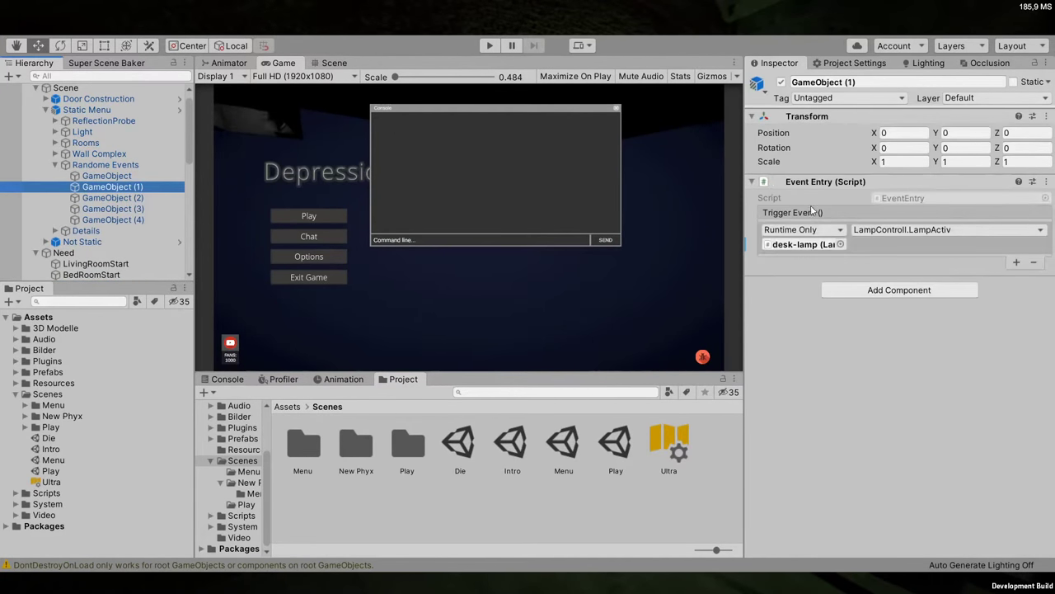
{"action": "left_click", "coordinate": [165, 210]}
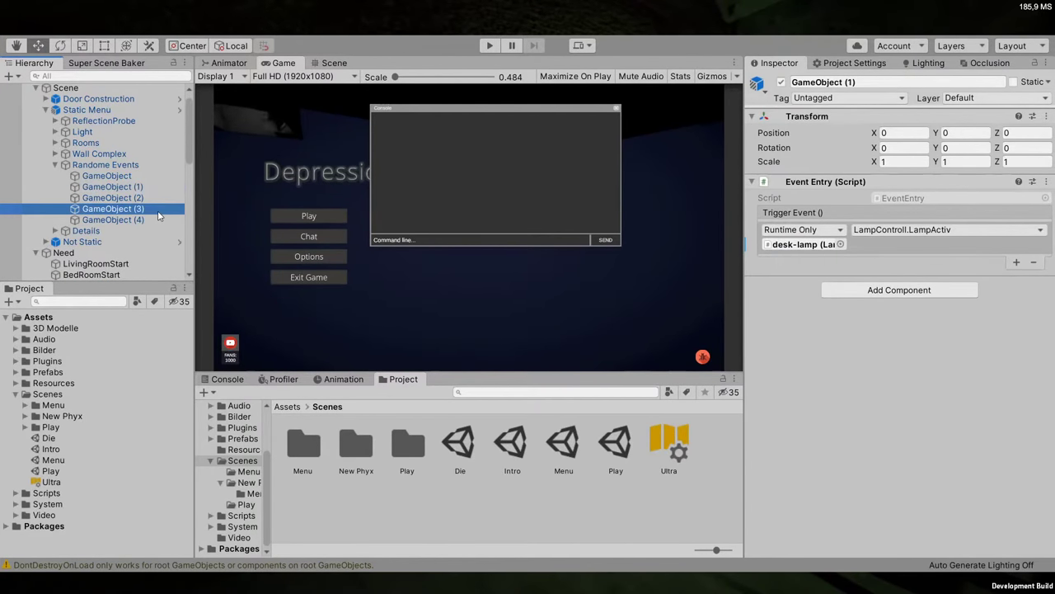
{"action": "double_click", "coordinate": [794, 245]}
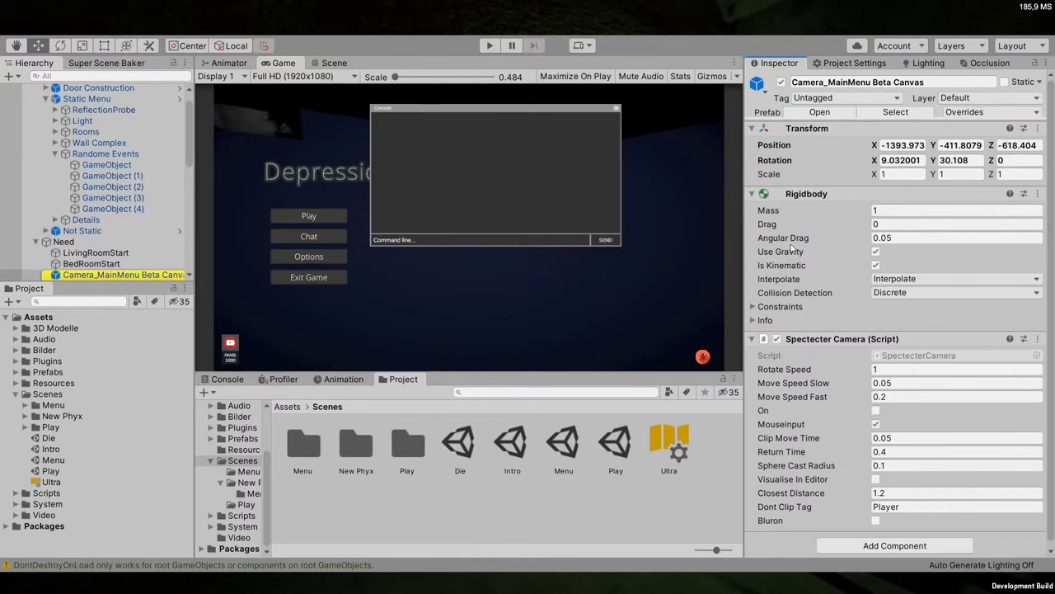
{"action": "left_click", "coordinate": [899, 356]}
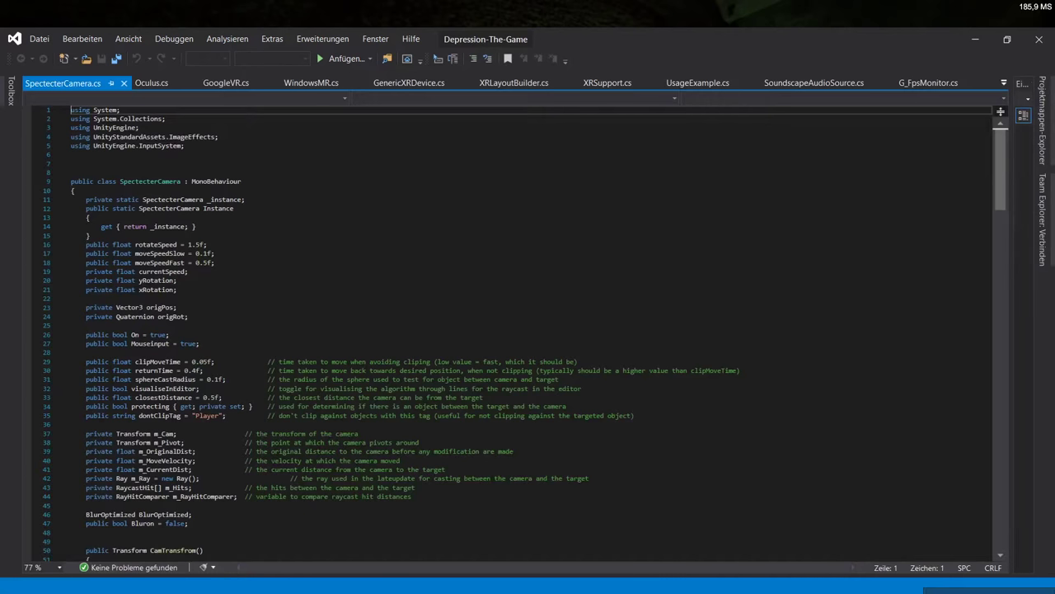
Insert a blank line at the end of SetTransfromPositionRotation
{"action": "scroll", "coordinate": [105, 264], "scroll_direction": "down", "scroll_amount": 12}
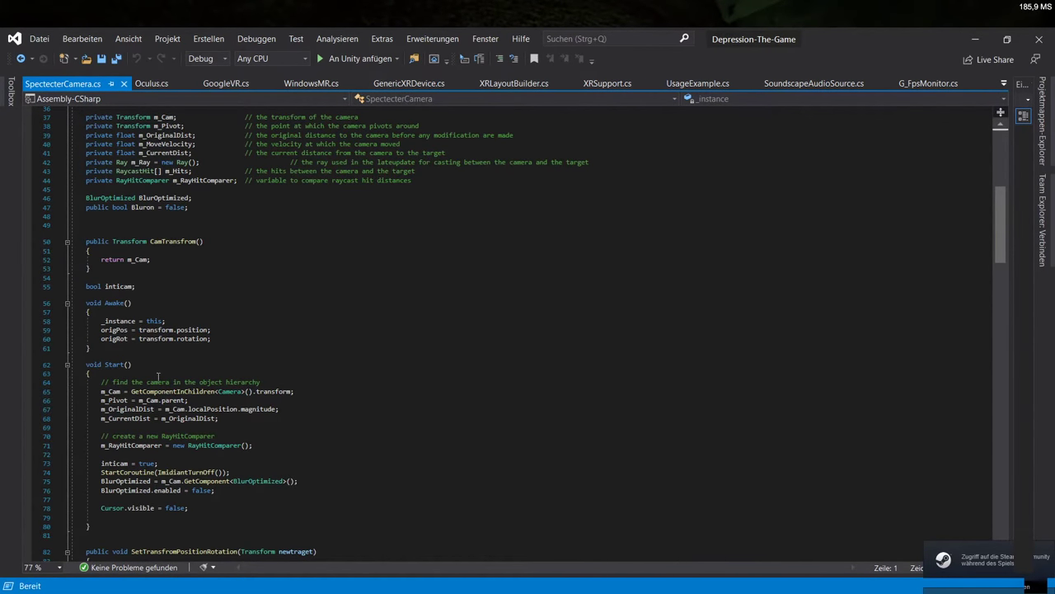
{"action": "scroll", "coordinate": [157, 377], "scroll_direction": "down", "scroll_amount": 6}
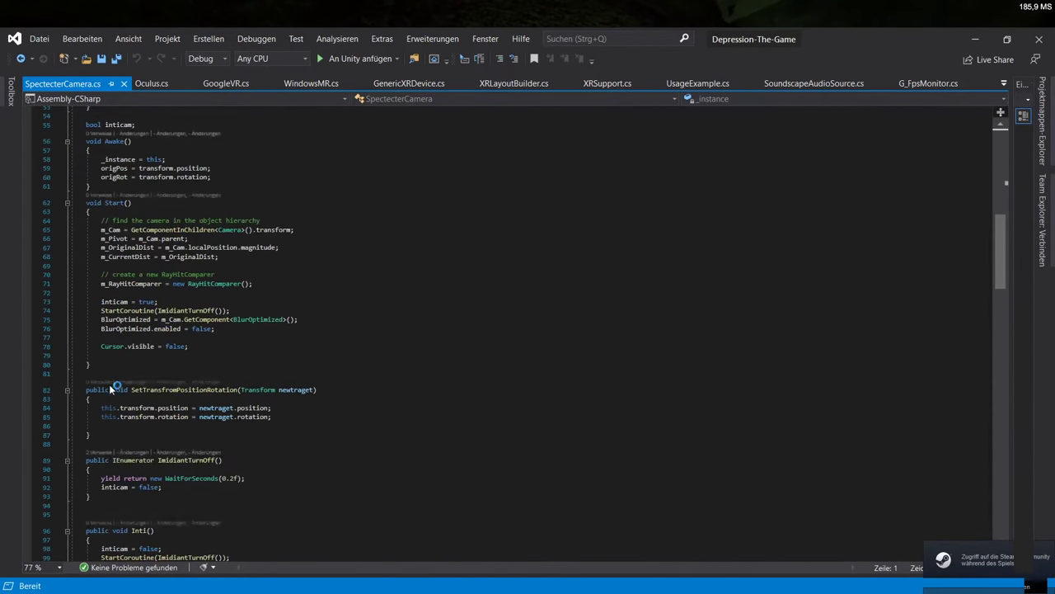
{"action": "left_click", "coordinate": [330, 401]}
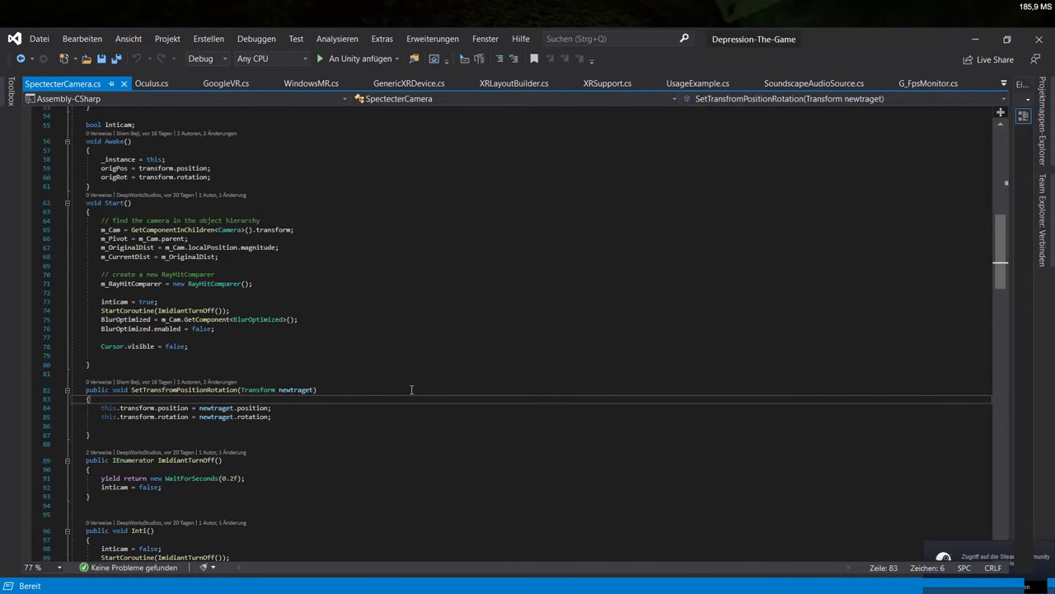
{"action": "key", "text": "Return"}
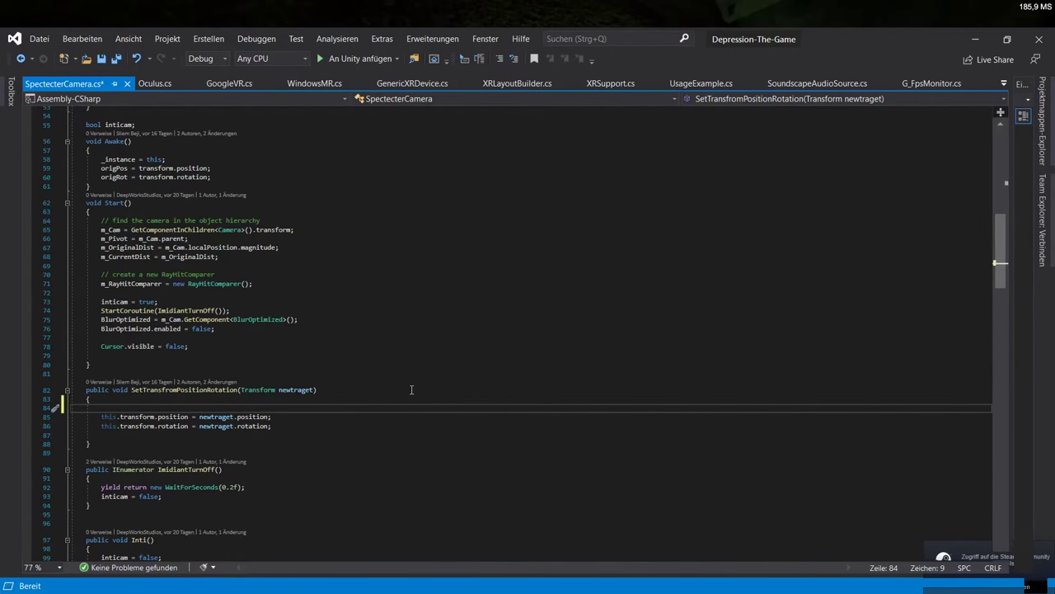
{"action": "left_click", "coordinate": [188, 435]}
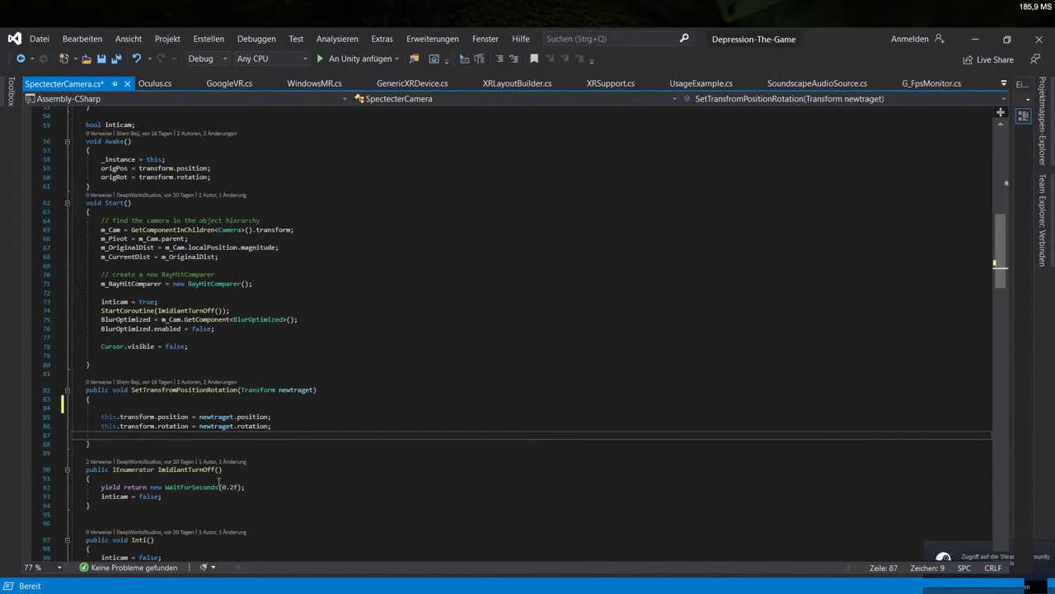
Look up where inticam and ImidiantTurnOff are used in the script
{"action": "left_click", "coordinate": [125, 498]}
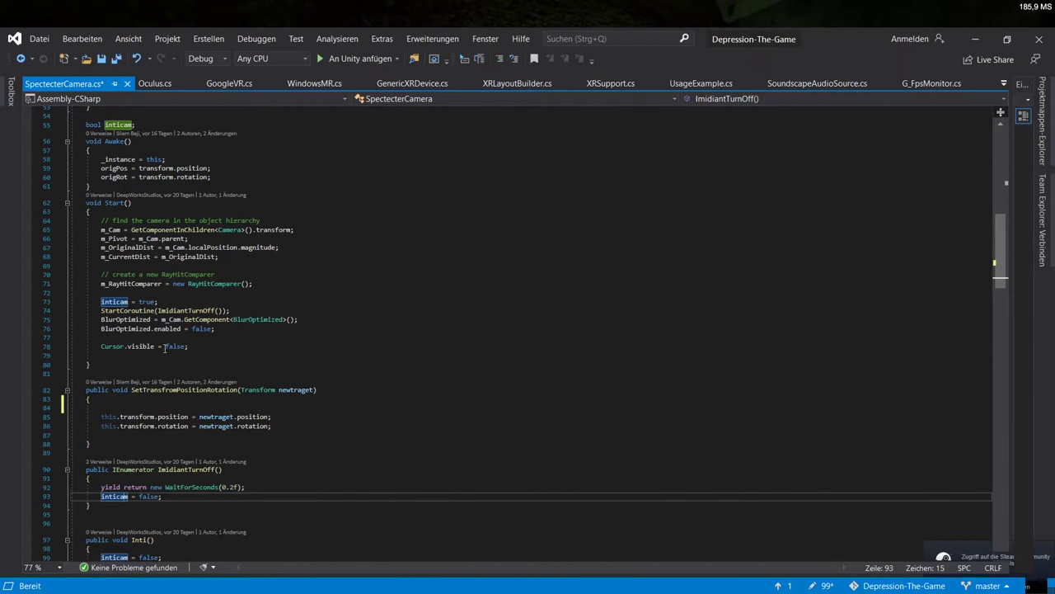
{"action": "left_click", "coordinate": [183, 310]}
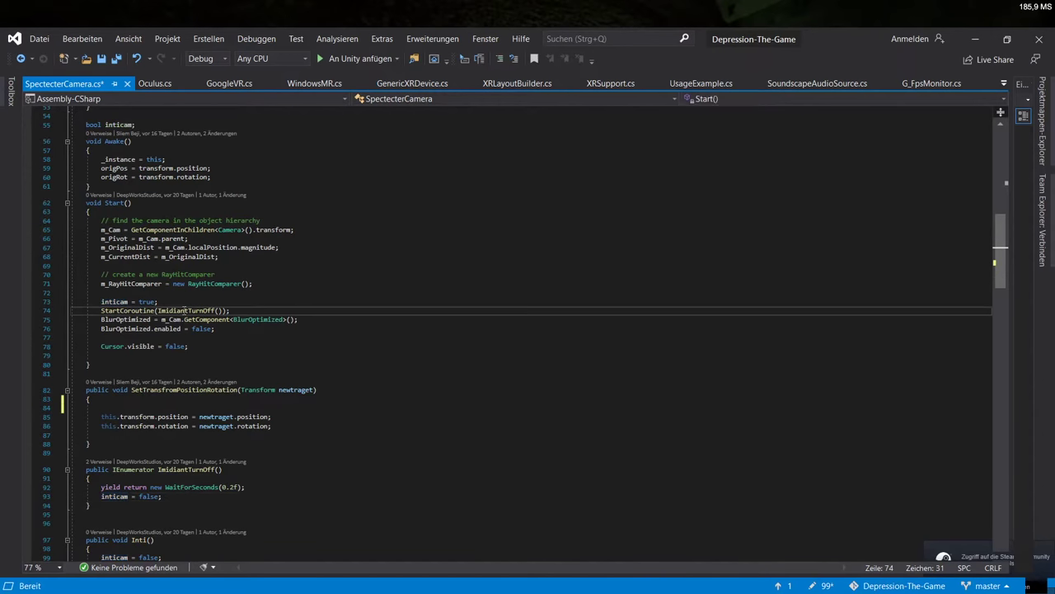
{"action": "left_click", "coordinate": [120, 301]}
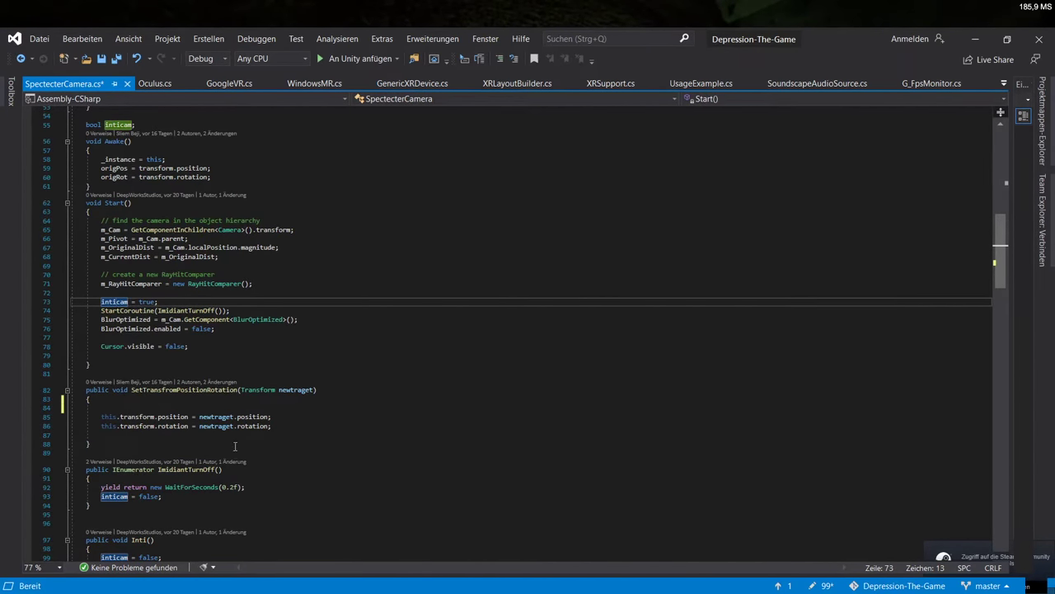
{"action": "scroll", "coordinate": [235, 446], "scroll_direction": "down", "scroll_amount": 12}
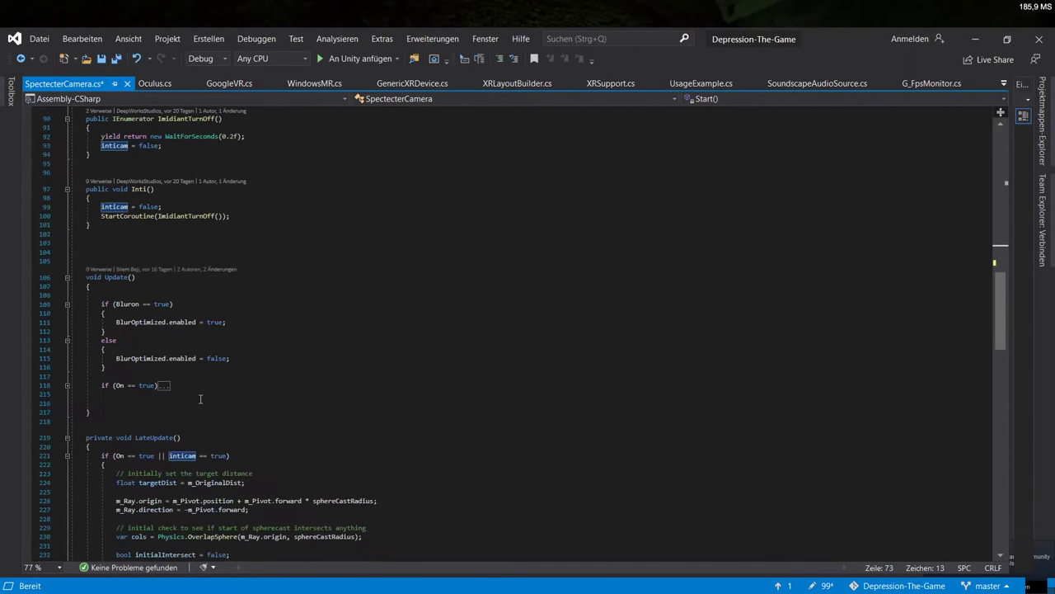
{"action": "scroll", "coordinate": [206, 401], "scroll_direction": "up", "scroll_amount": 5}
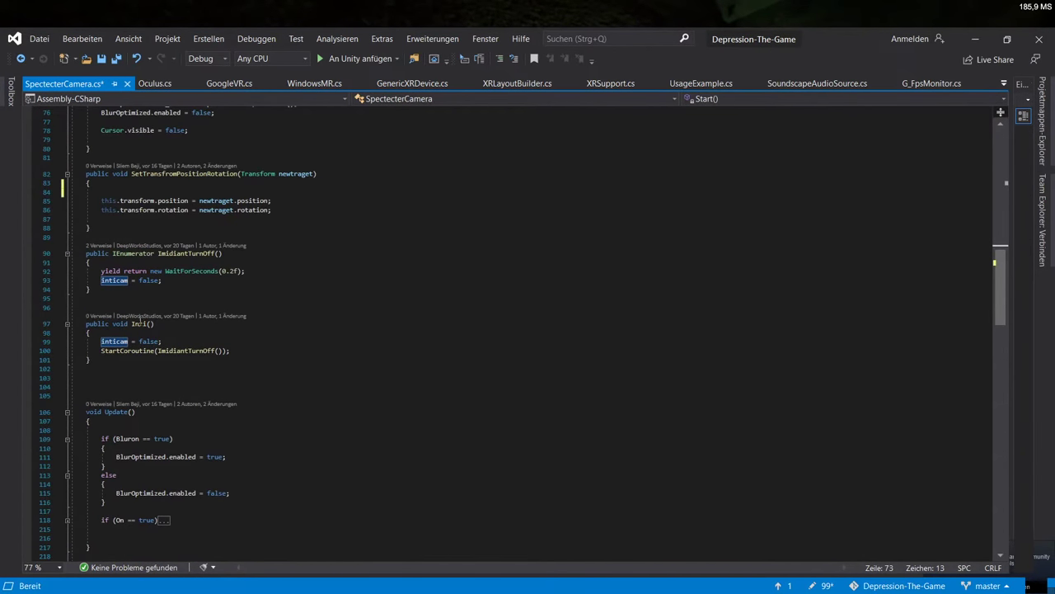
{"action": "left_click", "coordinate": [189, 351]}
{"action": "scroll", "coordinate": [367, 377], "scroll_direction": "up", "scroll_amount": 2}
Add an inti(); call at the method's end, save the script, and return to Unity
{"action": "left_click", "coordinate": [113, 273]}
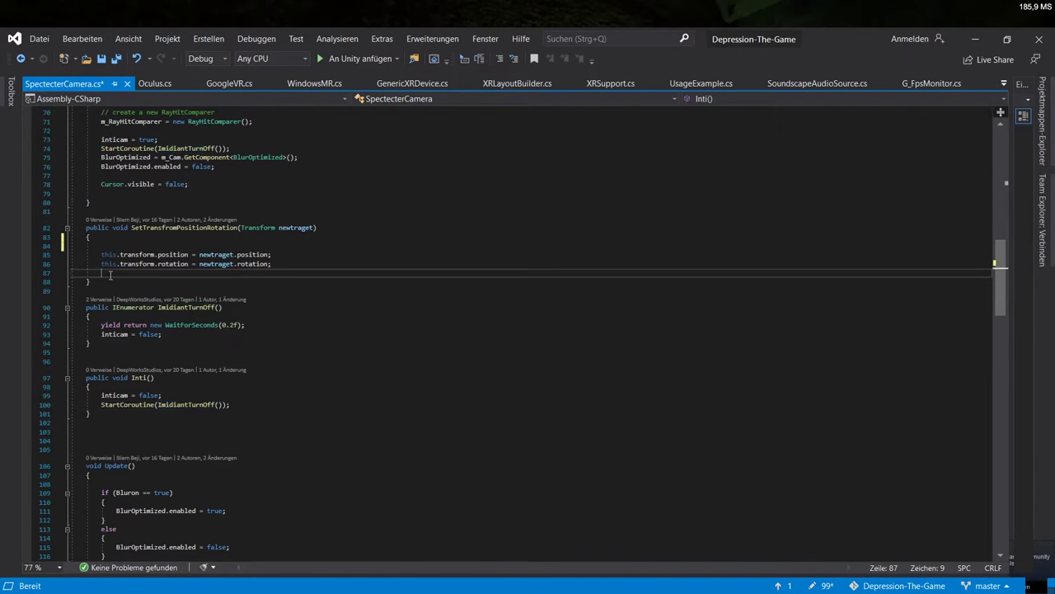
{"action": "type", "text": "inti"}
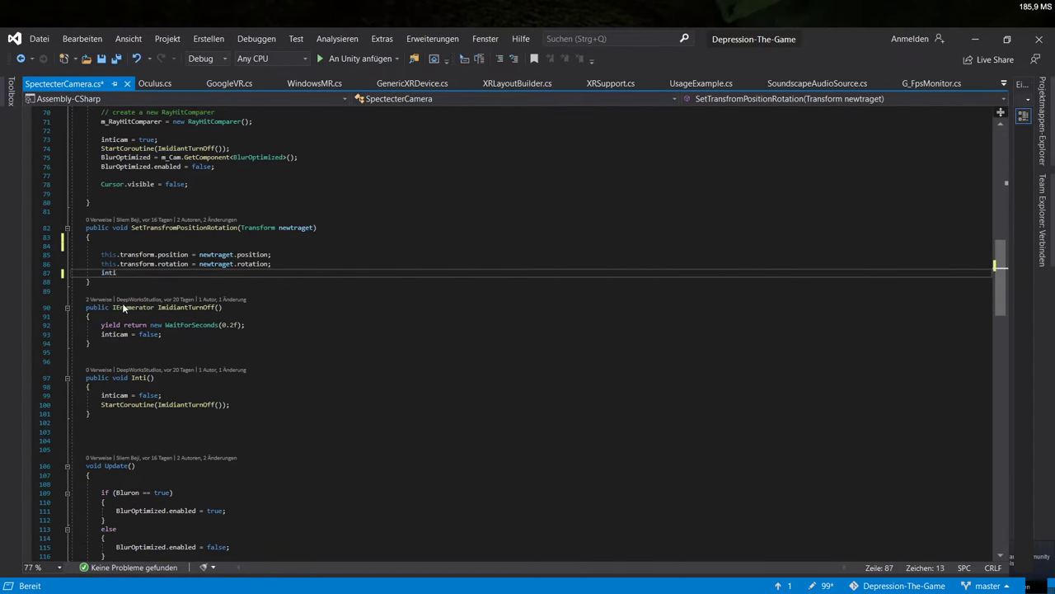
{"action": "type", "text": "();"}
{"action": "left_click", "coordinate": [103, 58]}
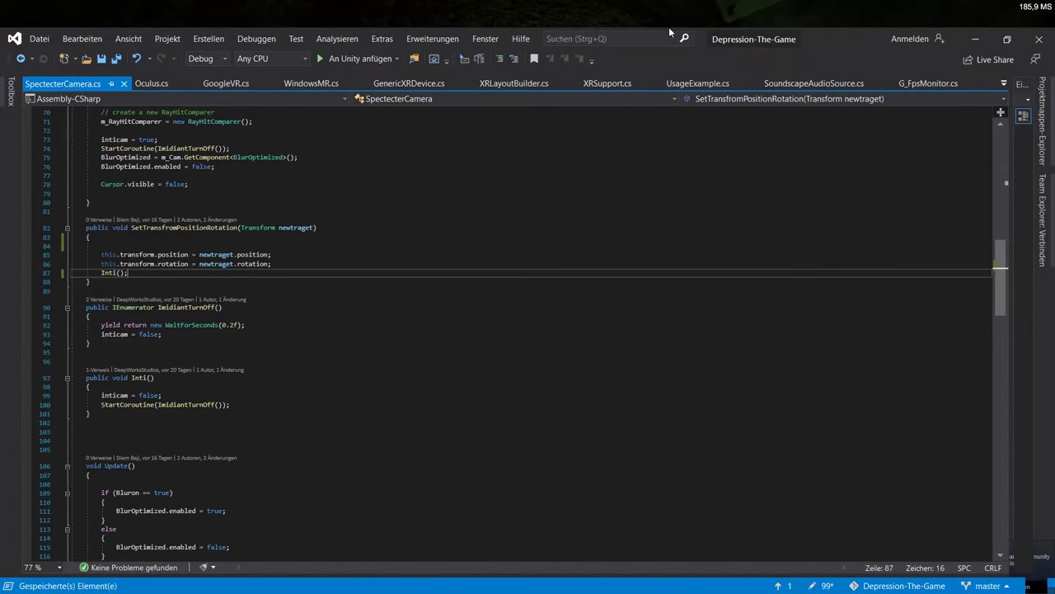
{"action": "left_click", "coordinate": [976, 40]}
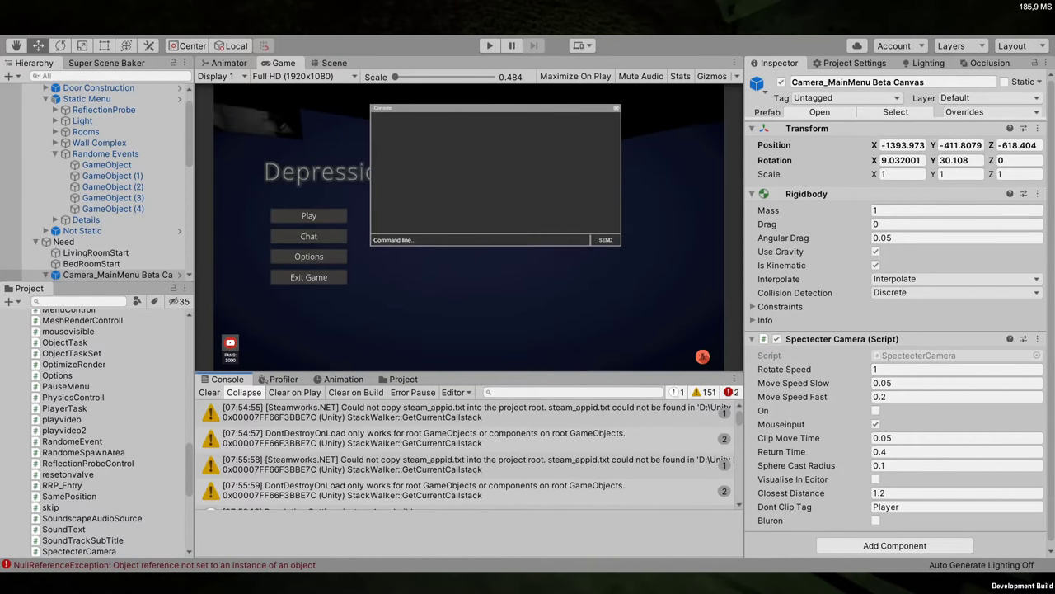
Hide warnings in the Console and clear all its messages
{"action": "left_click", "coordinate": [708, 393]}
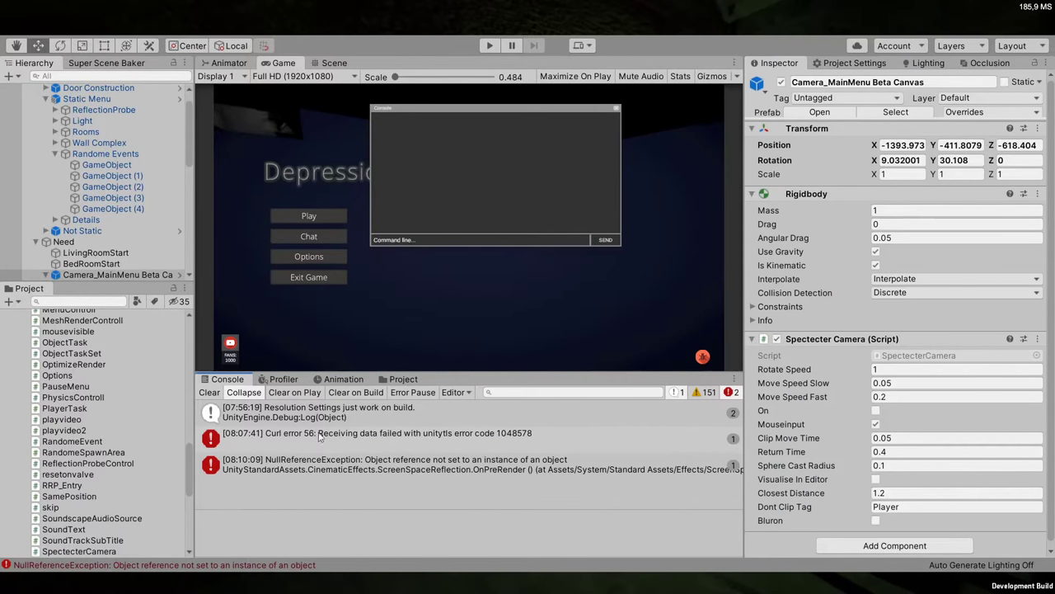
{"action": "left_click", "coordinate": [209, 393]}
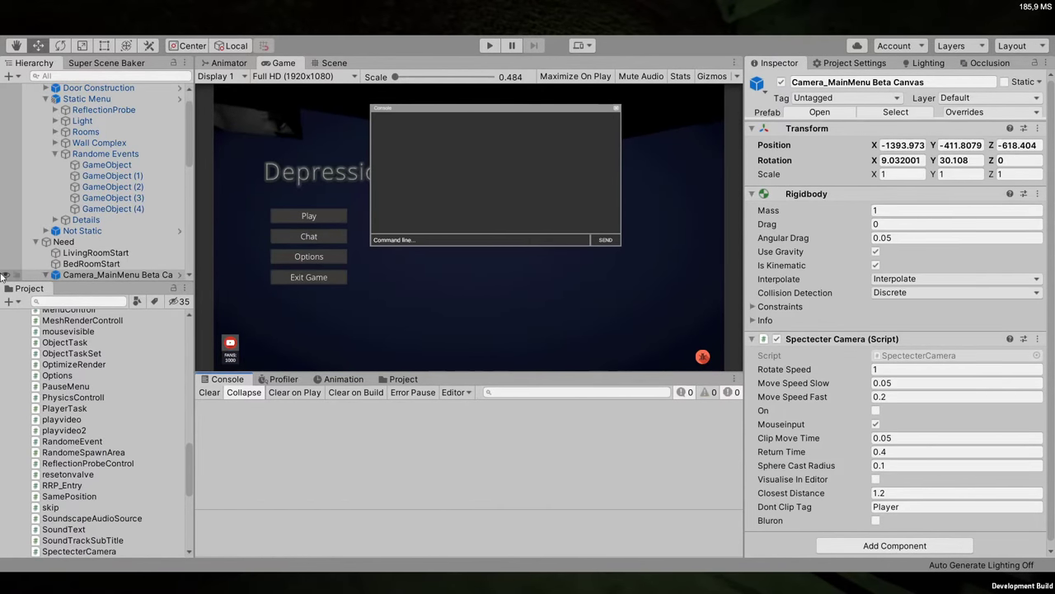
{"action": "scroll", "coordinate": [24, 375], "scroll_direction": "up", "scroll_amount": 10}
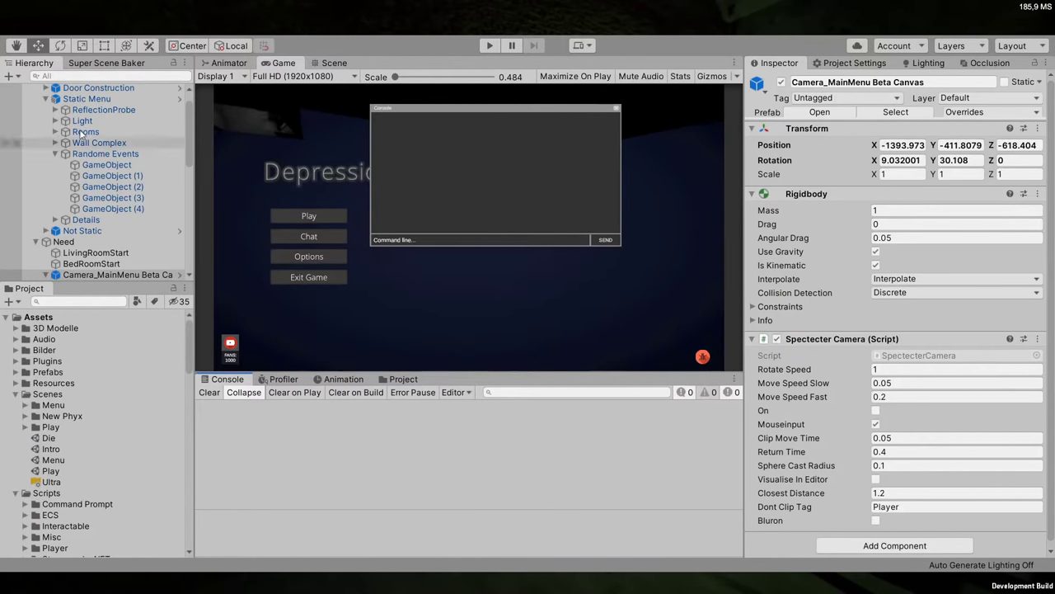
Collapse the Static Menu and menu camera groups, then run the scene in play mode
{"action": "left_click", "coordinate": [45, 98]}
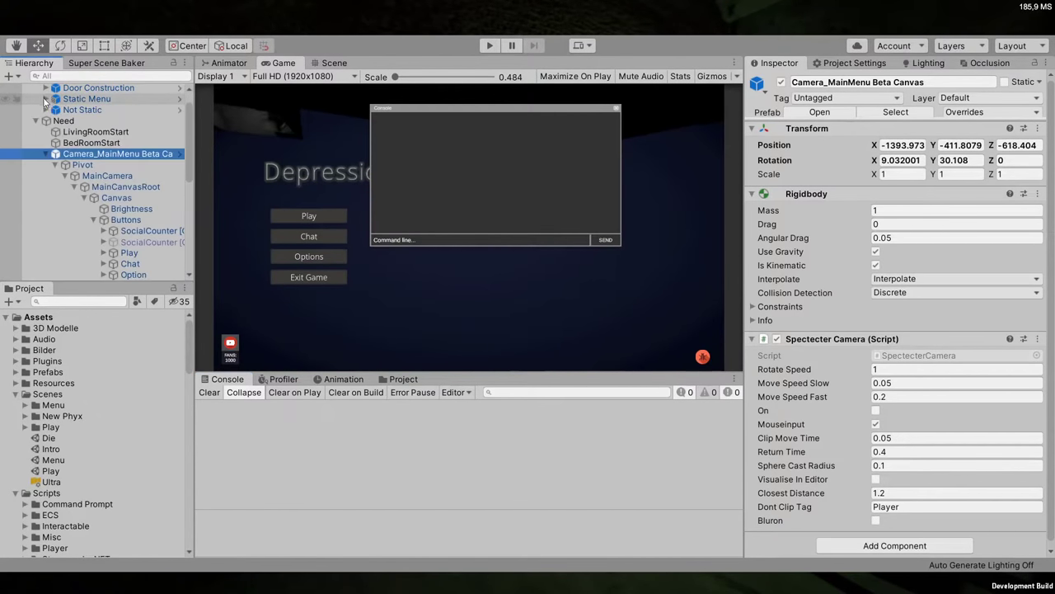
{"action": "left_click", "coordinate": [46, 153]}
{"action": "left_click", "coordinate": [99, 252]}
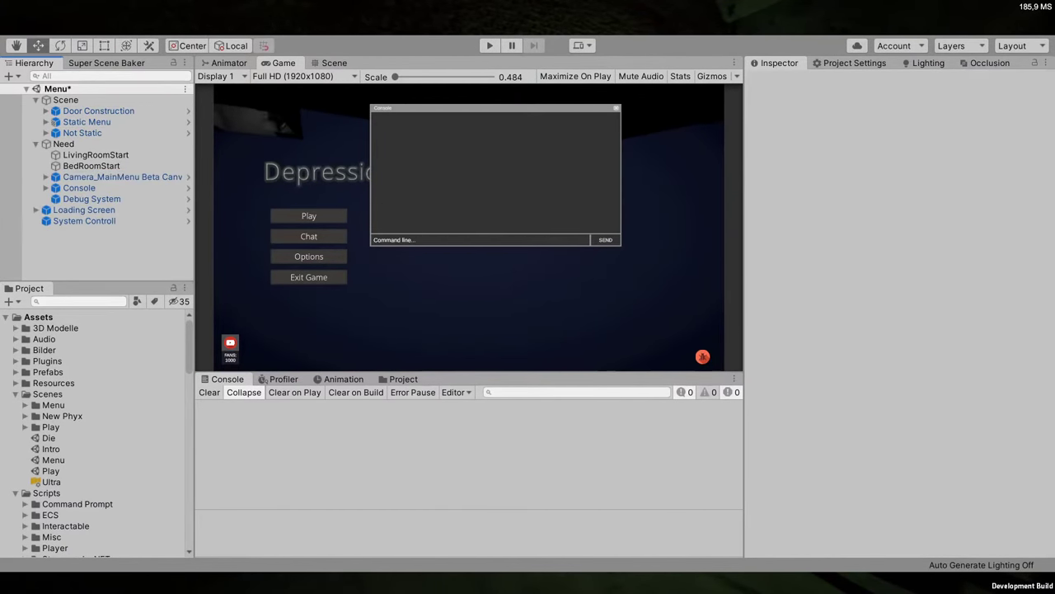
{"action": "left_click", "coordinate": [489, 45]}
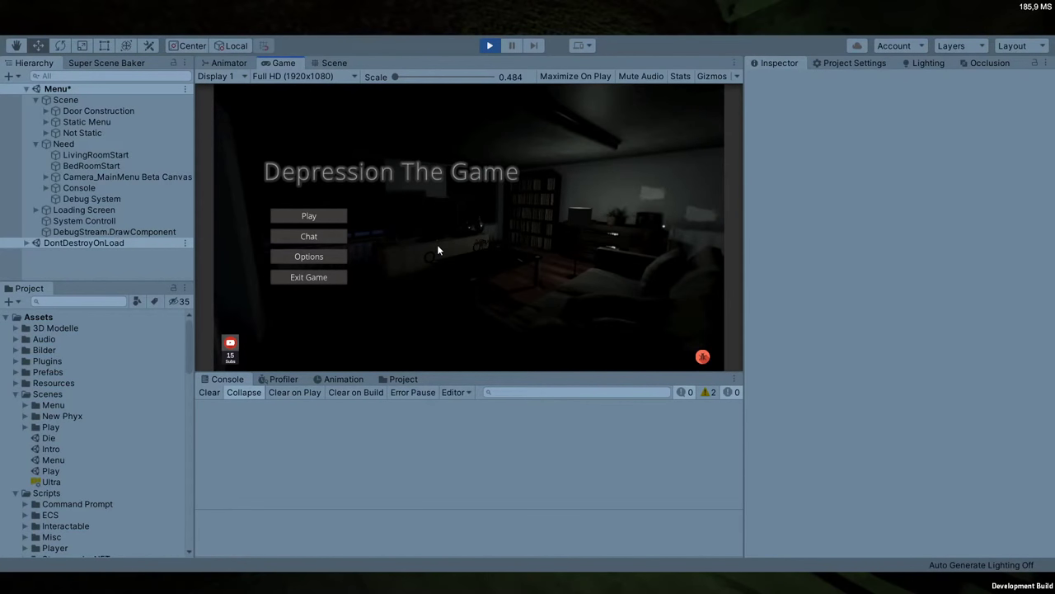
Inspect the Randome Events settings and view the living room TV in Scene view
{"action": "left_click", "coordinate": [46, 121]}
{"action": "left_click", "coordinate": [95, 177]}
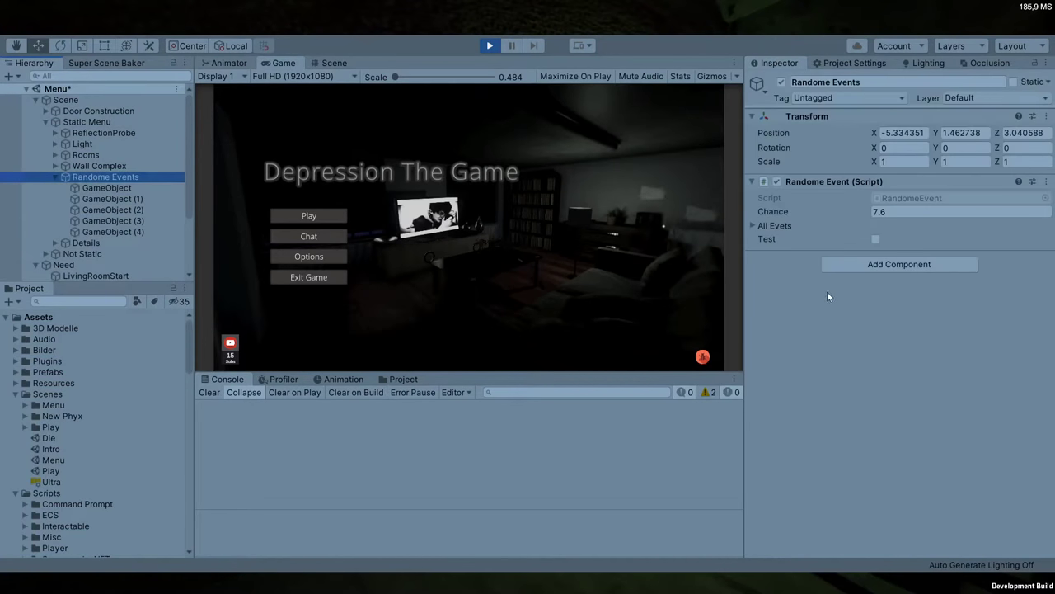
{"action": "left_click", "coordinate": [875, 240]}
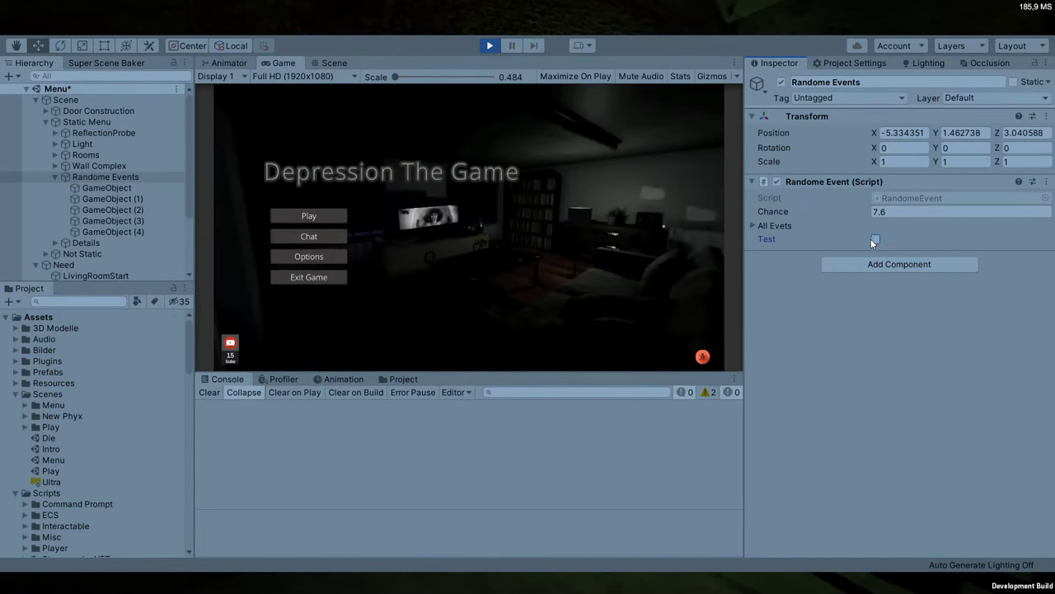
{"action": "left_click", "coordinate": [322, 63]}
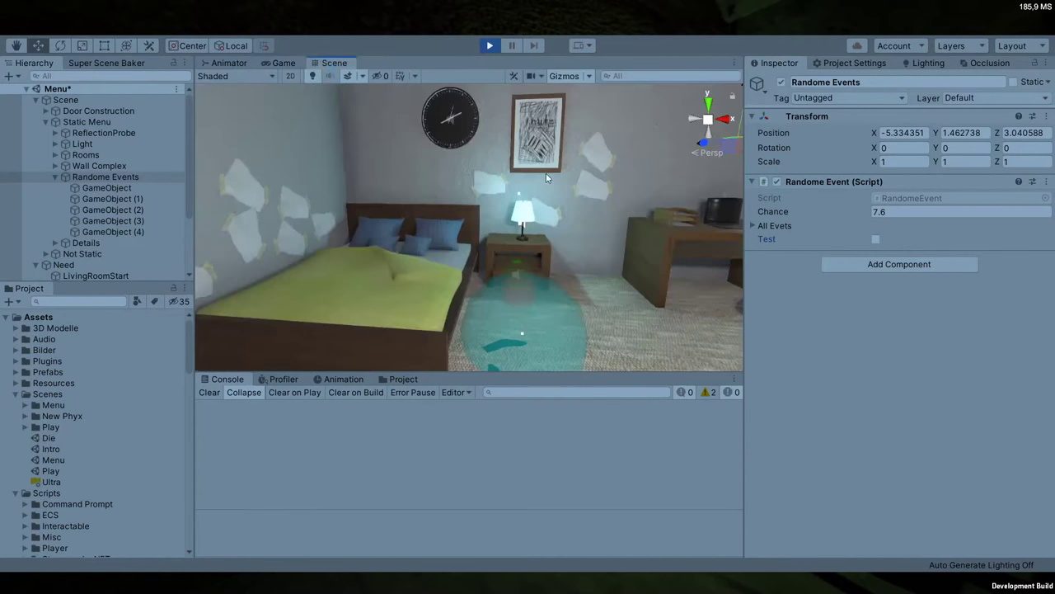
{"action": "right_click_drag", "start_coordinate": [546, 178], "coordinate": [284, 70]}
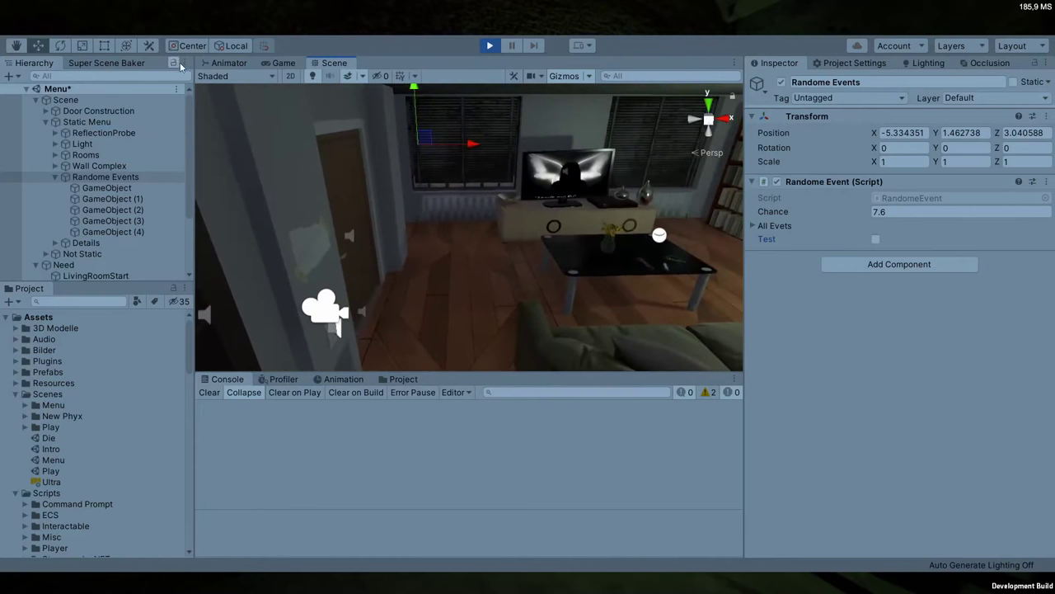
{"action": "left_click", "coordinate": [280, 62]}
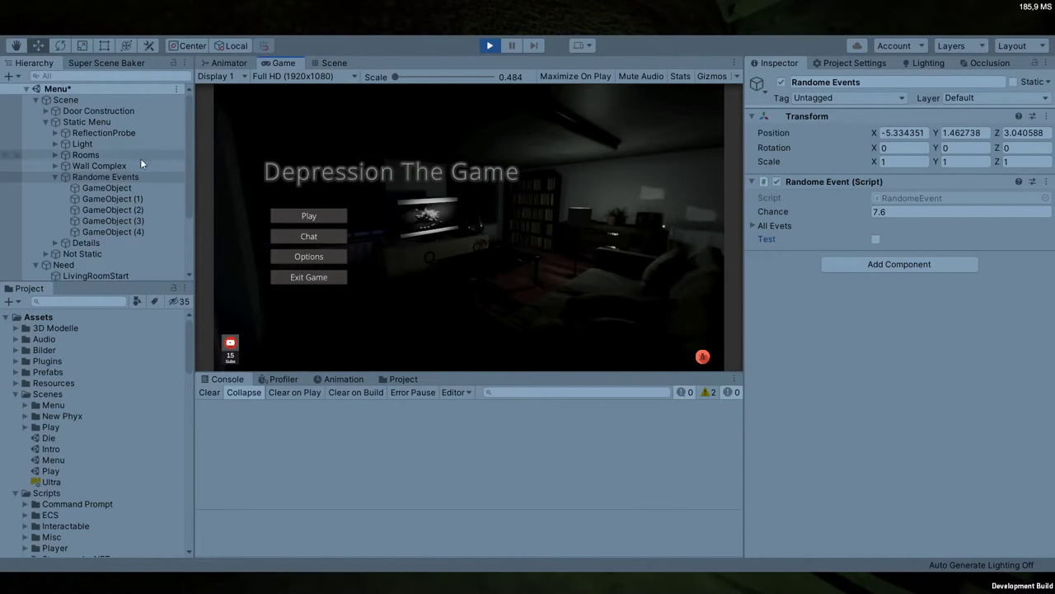
Turn on the On option of Camera_MainMenu Beta Canvas's Spectecter Camera script
{"action": "left_click", "coordinate": [55, 176]}
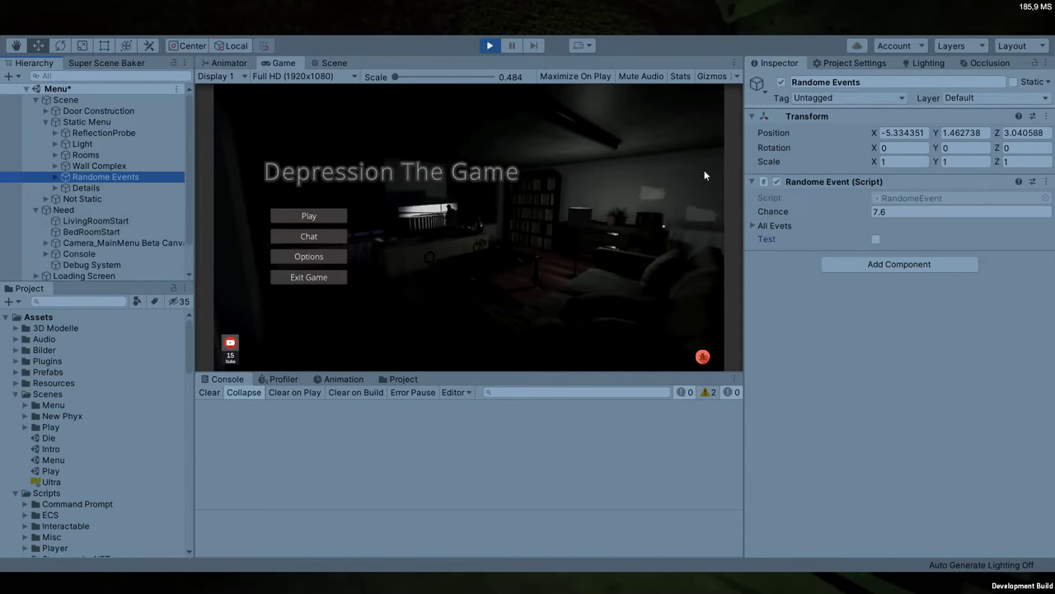
{"action": "scroll", "coordinate": [55, 208], "scroll_direction": "down", "scroll_amount": 2}
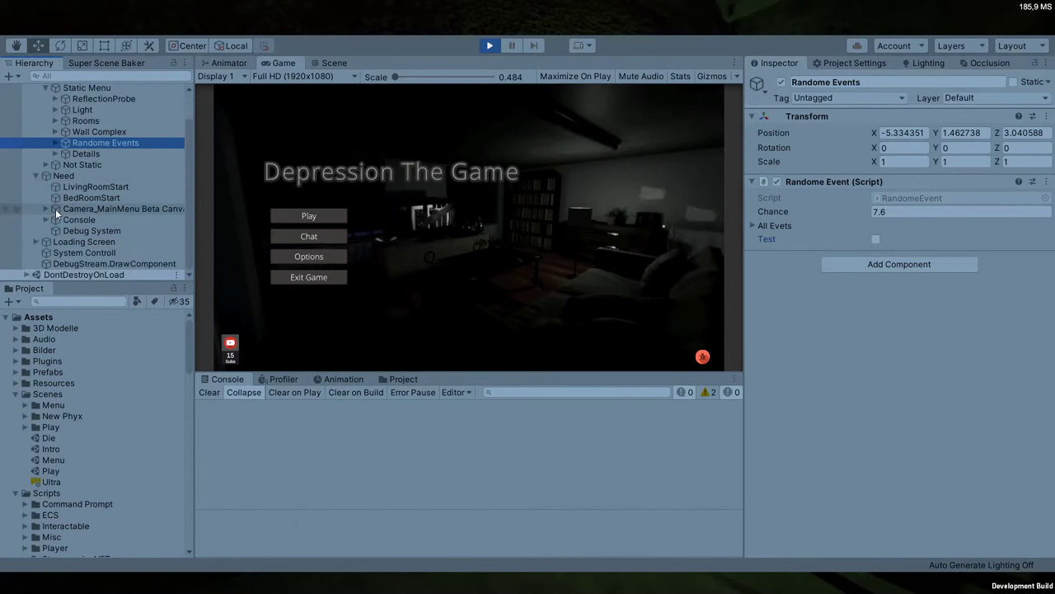
{"action": "left_click", "coordinate": [107, 211]}
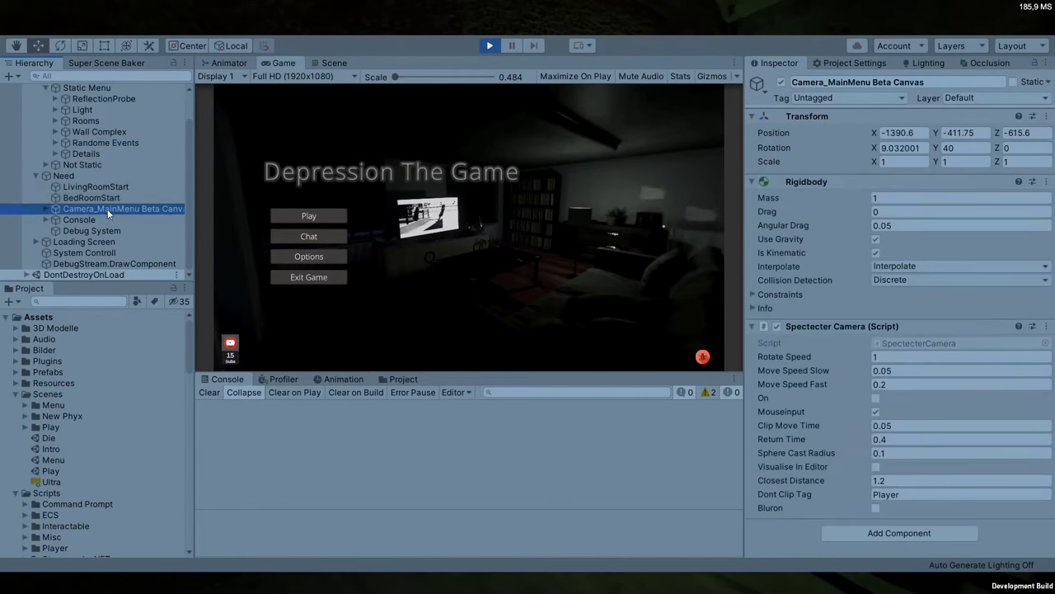
{"action": "left_click", "coordinate": [877, 400]}
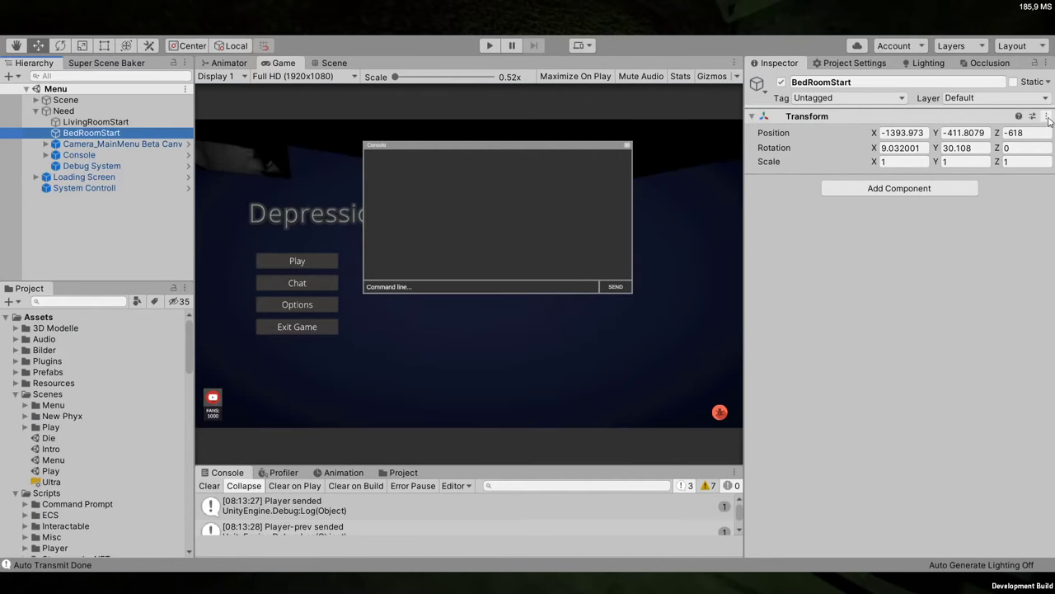
Apply the camera's position to BedRoomStart and stop play mode
{"action": "left_click", "coordinate": [1028, 202]}
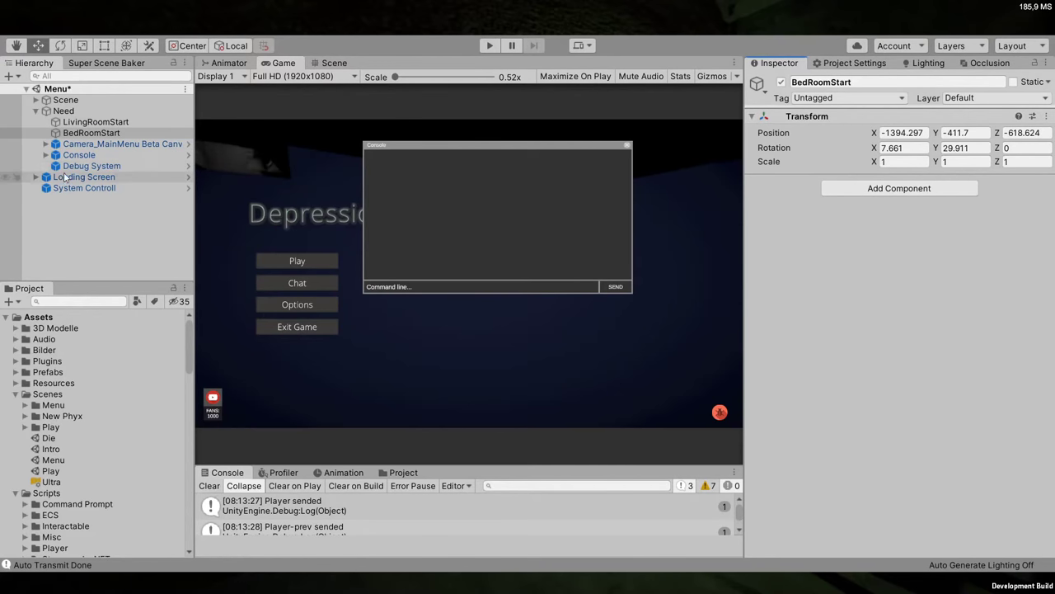
{"action": "left_click", "coordinate": [489, 46]}
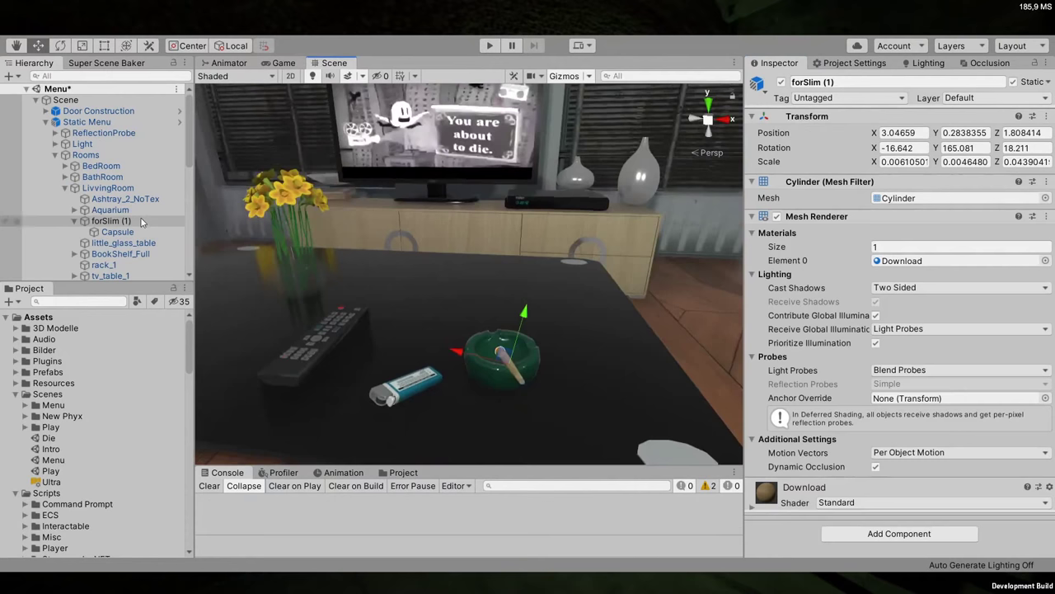
{"action": "left_click", "coordinate": [123, 122]}
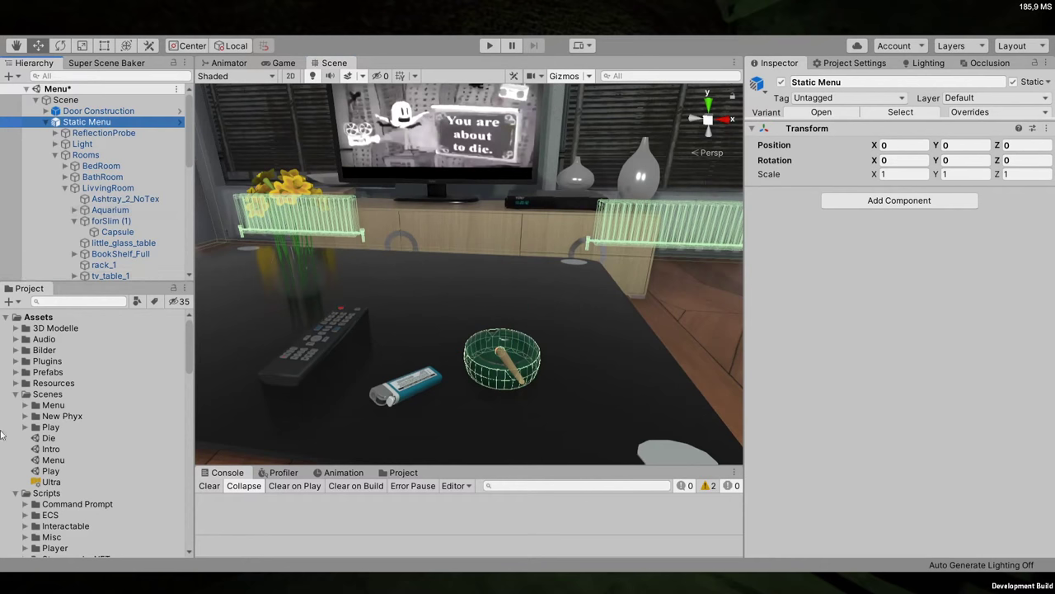
Open the Static Menu and nested Static prefabs, tour the kitchen and living room, and play again
{"action": "left_click", "coordinate": [820, 112]}
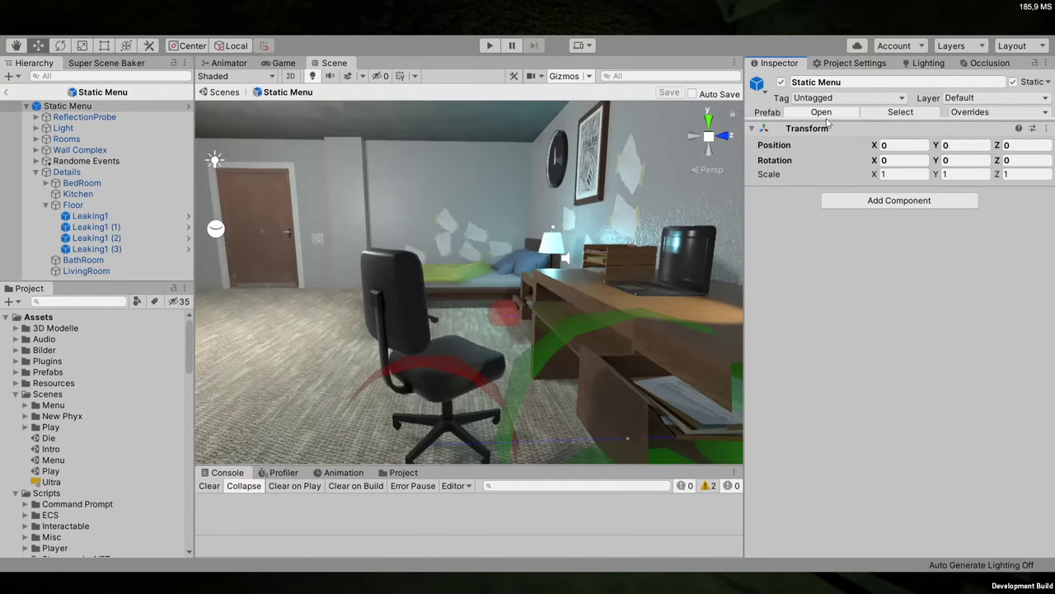
{"action": "left_click", "coordinate": [821, 112]}
{"action": "right_click_drag", "start_coordinate": [710, 164], "coordinate": [706, 142]}
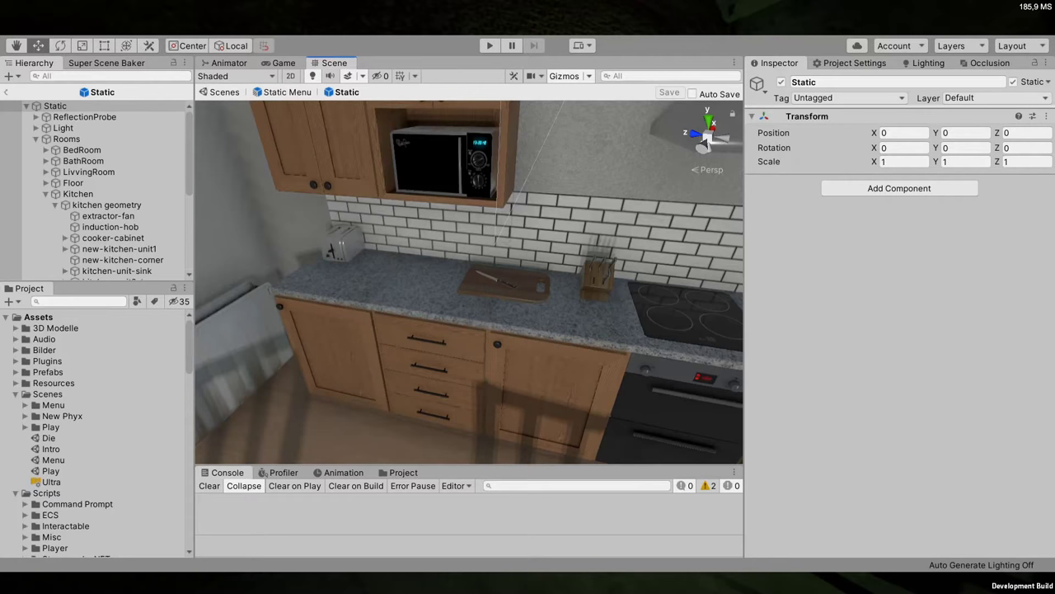
{"action": "right_click_drag", "start_coordinate": [470, 281], "coordinate": [490, 370]}
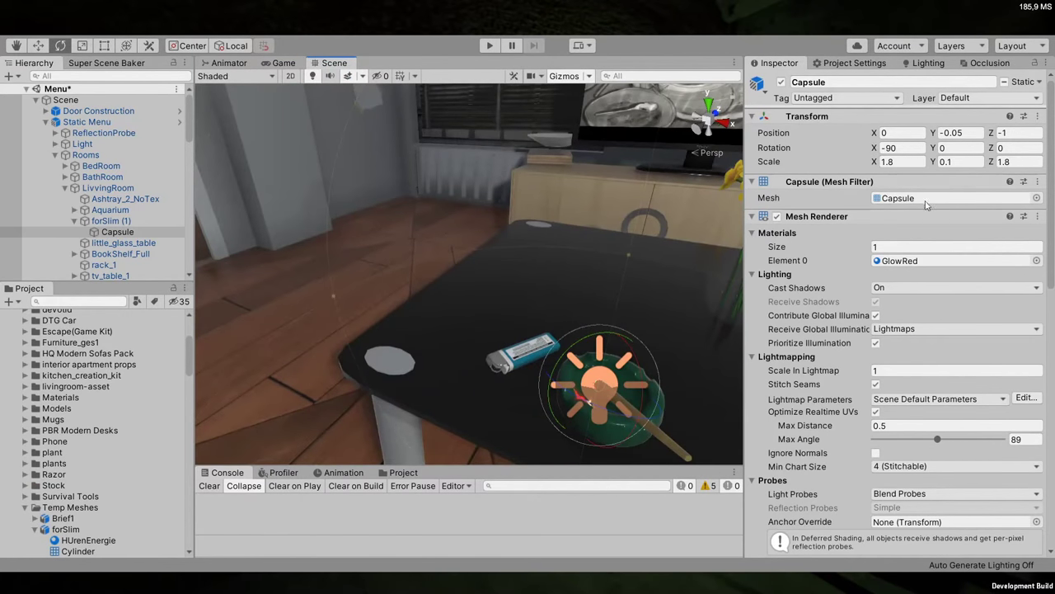
{"action": "scroll", "coordinate": [926, 205], "scroll_direction": "down", "scroll_amount": 10}
{"action": "left_click", "coordinate": [490, 45]}
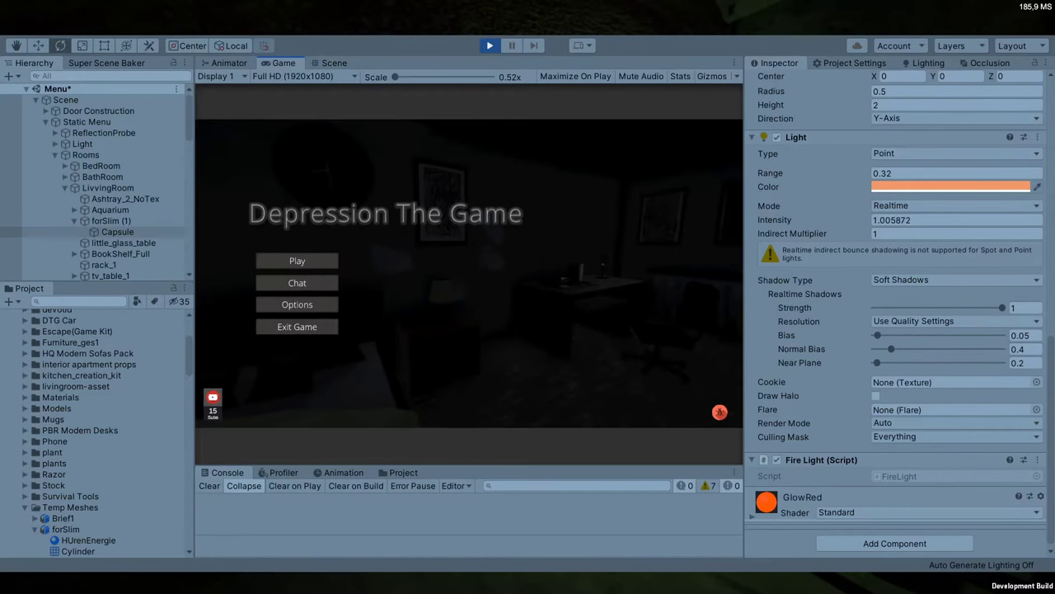
Select Randome Events and expand it to show its five event children
{"action": "left_click", "coordinate": [53, 152]}
{"action": "left_click", "coordinate": [54, 154]}
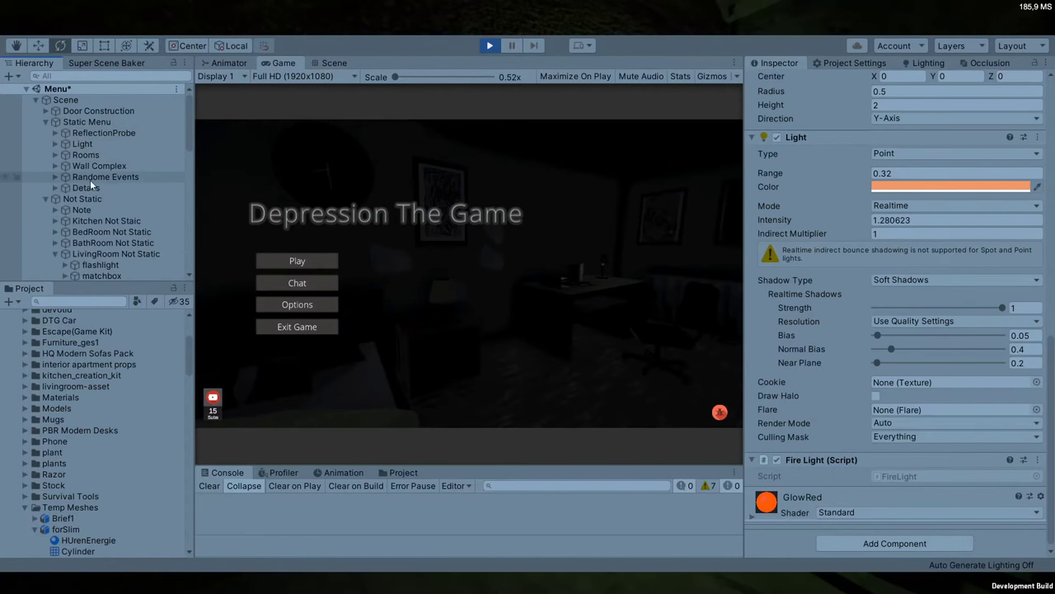
{"action": "left_click", "coordinate": [90, 178]}
{"action": "left_click", "coordinate": [876, 240]}
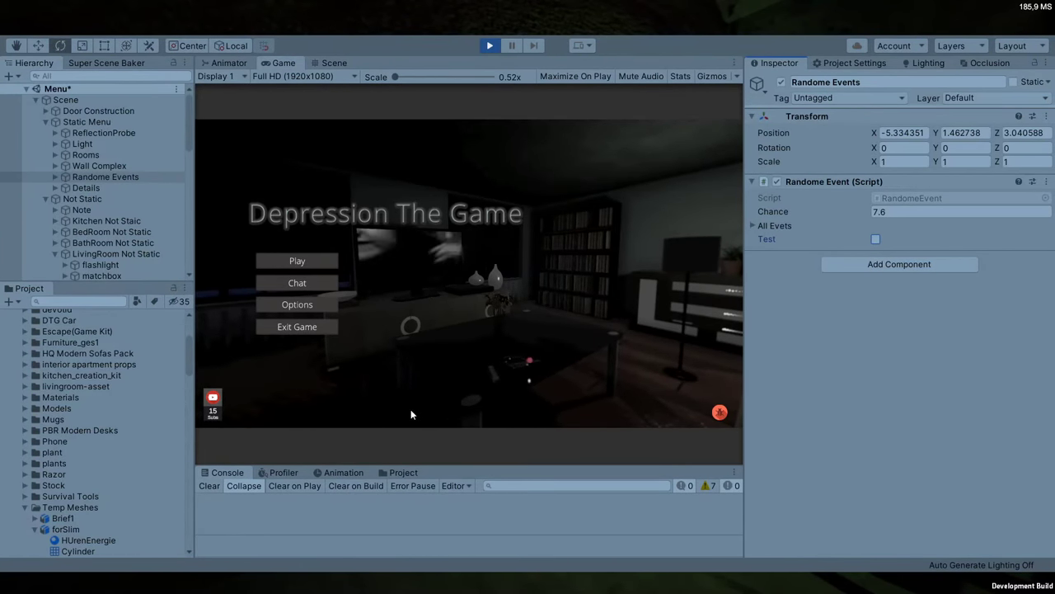
{"action": "left_click", "coordinate": [49, 176]}
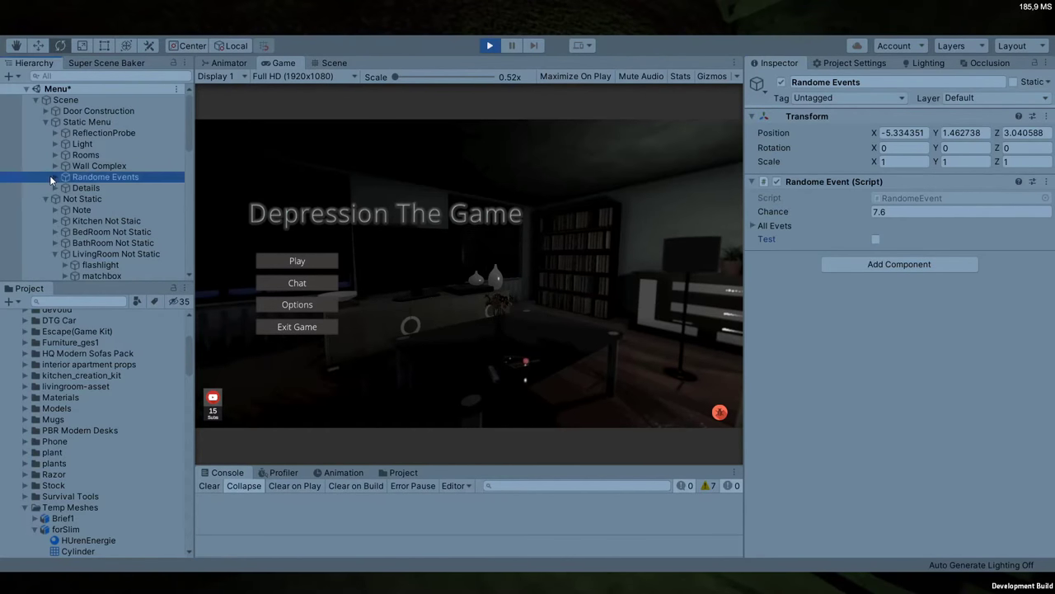
{"action": "left_click", "coordinate": [56, 176]}
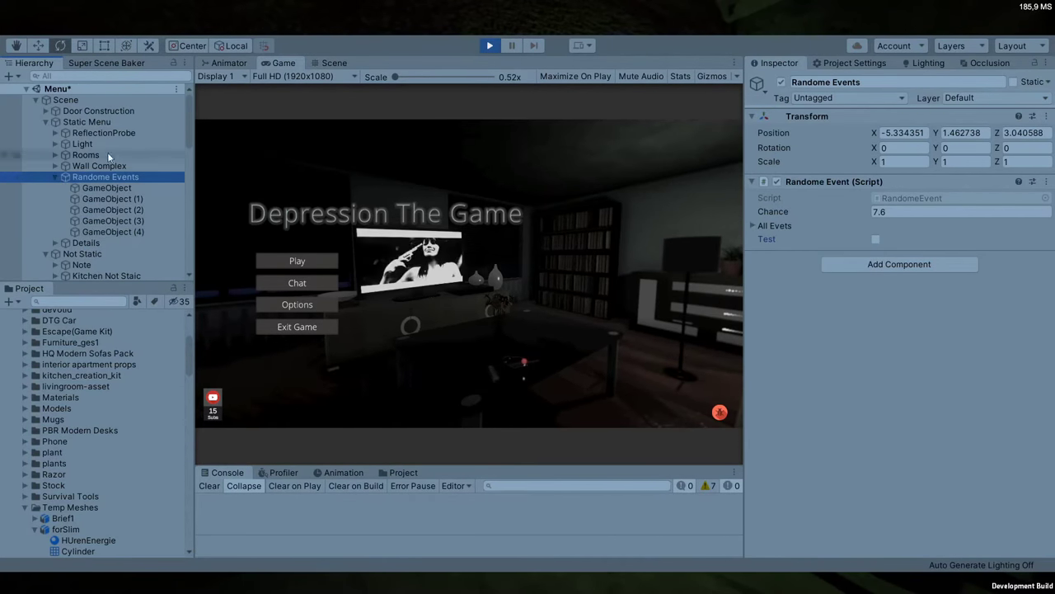
Look toward the ashtray ember in Scene view, return to Game view, pause and stop
{"action": "left_click", "coordinate": [330, 63]}
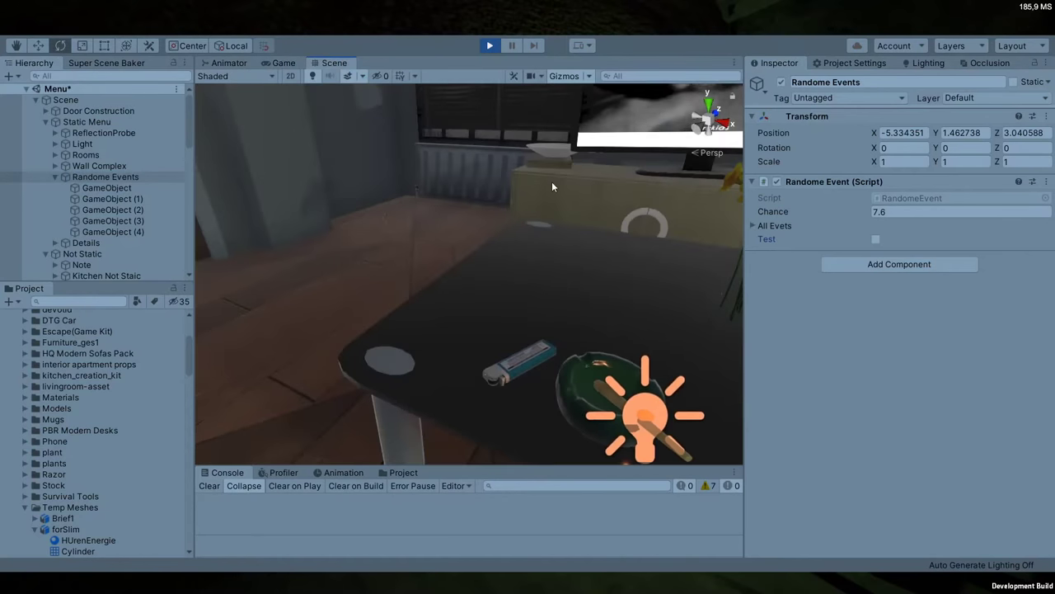
{"action": "right_click_drag", "start_coordinate": [551, 182], "coordinate": [616, 278]}
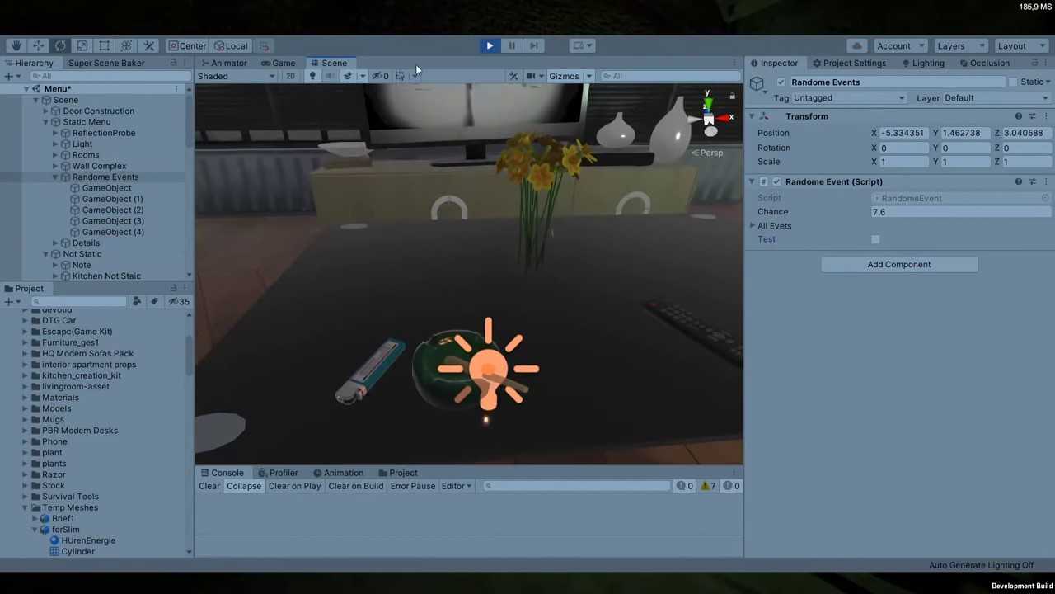
{"action": "left_click", "coordinate": [283, 64]}
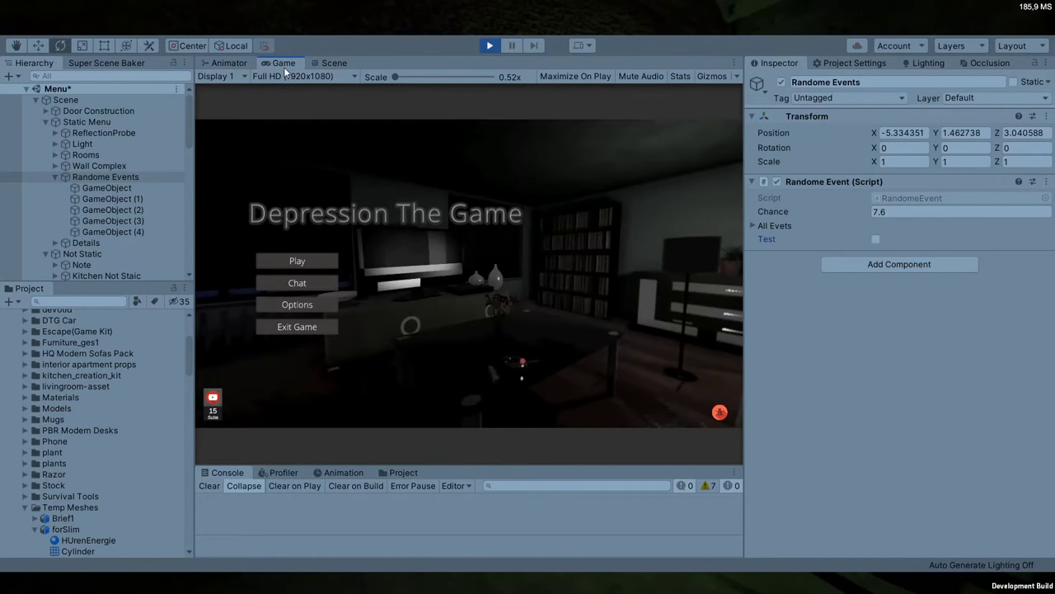
{"action": "left_click", "coordinate": [508, 47]}
{"action": "left_click", "coordinate": [490, 45]}
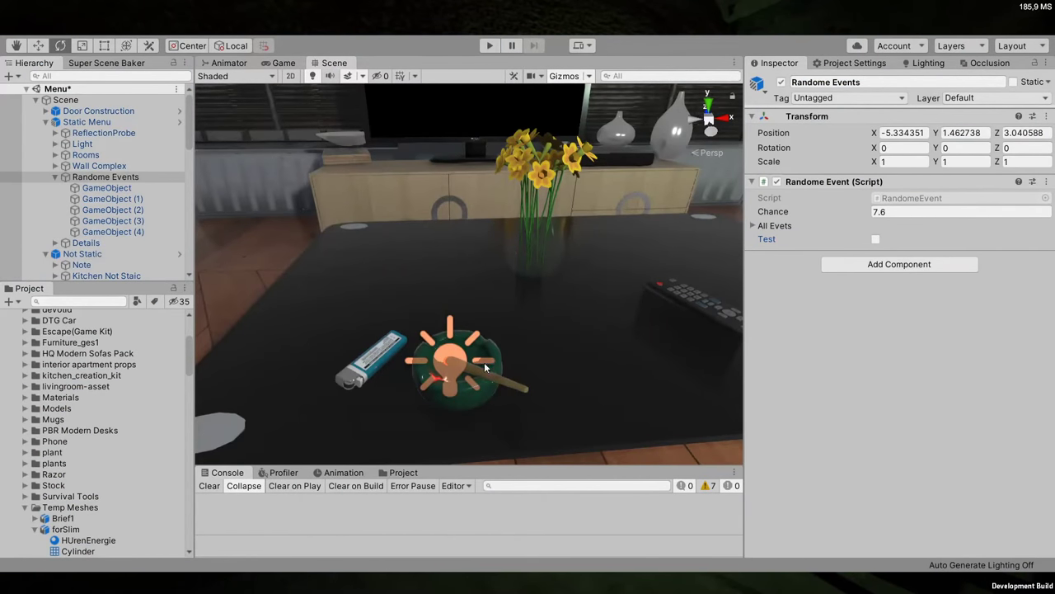
Open the Static Menu and nested Static prefabs and select the Capsule ember
{"action": "left_click", "coordinate": [452, 369]}
{"action": "left_click", "coordinate": [451, 367]}
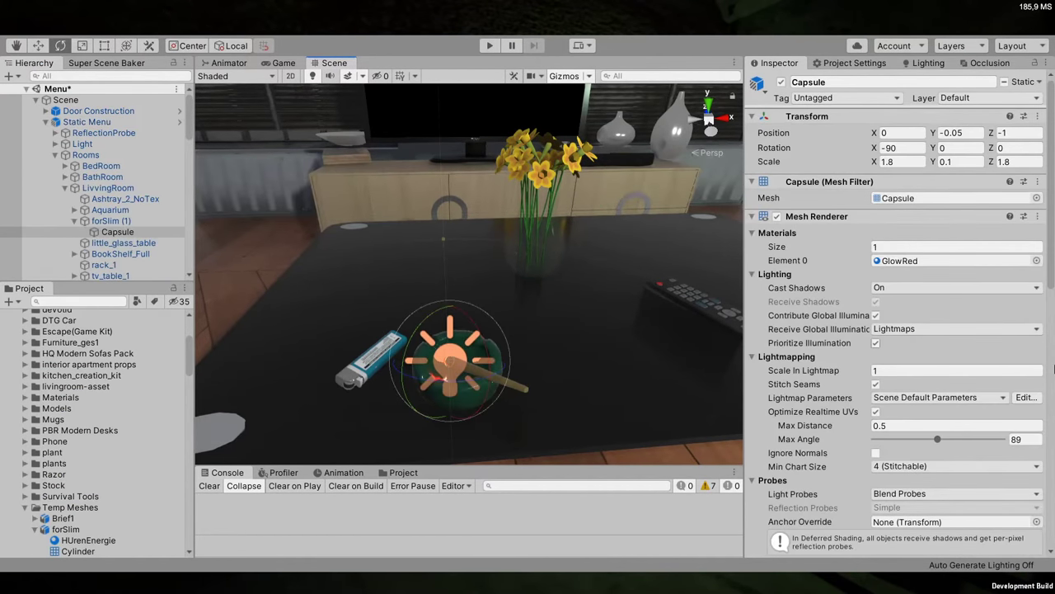
{"action": "scroll", "coordinate": [1029, 360], "scroll_direction": "down", "scroll_amount": 10}
{"action": "left_click", "coordinate": [134, 234]}
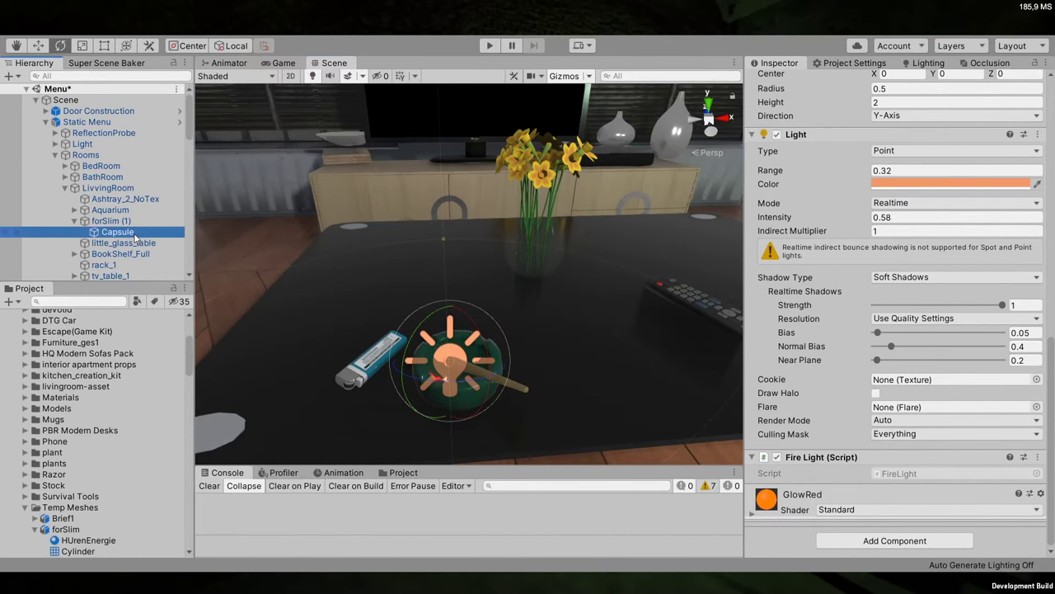
{"action": "double_click", "coordinate": [86, 121]}
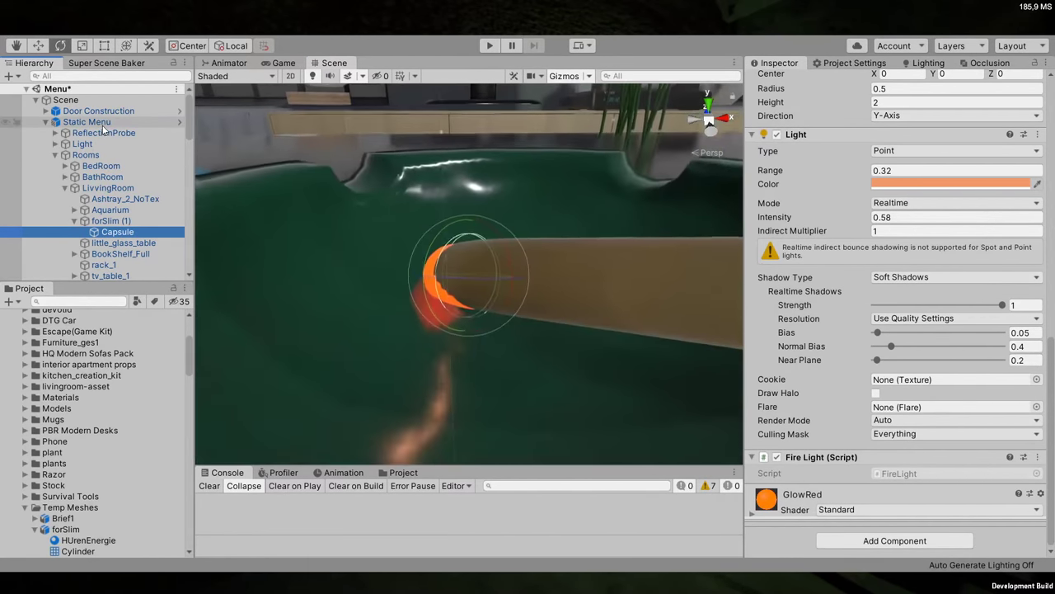
{"action": "left_click", "coordinate": [842, 115]}
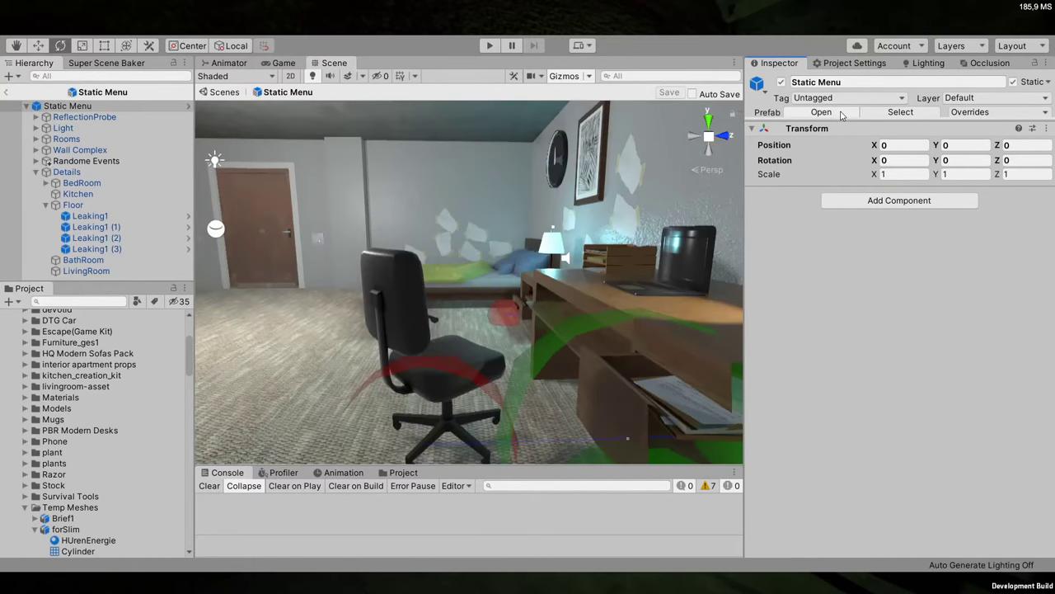
{"action": "left_click", "coordinate": [843, 115]}
{"action": "left_click", "coordinate": [94, 217]}
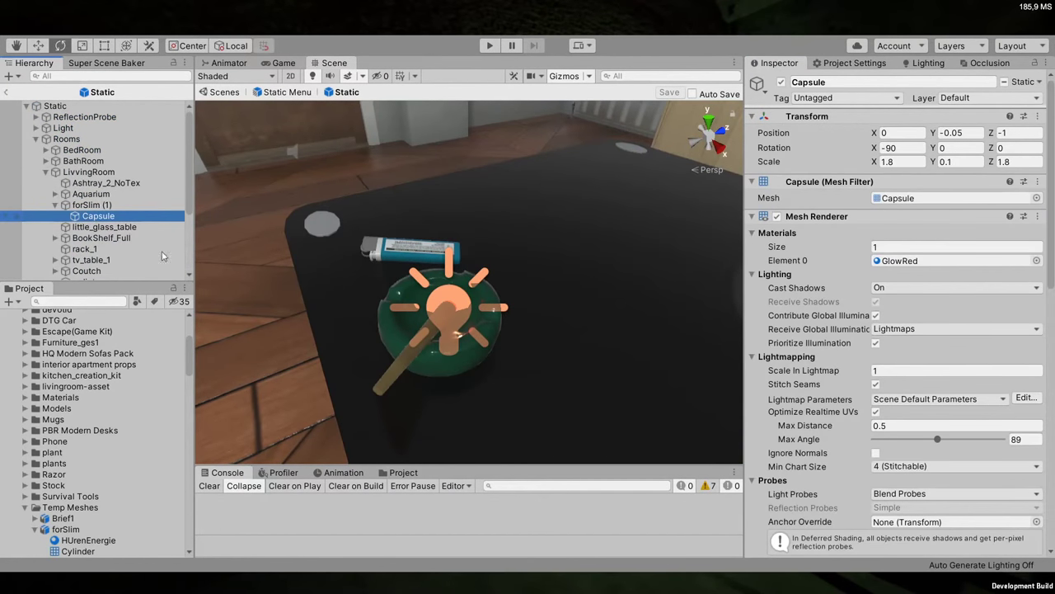
Create an empty FireLight child under Capsule and paste the ember's point light onto it
{"action": "key", "text": "alt+shift+n"}
{"action": "left_click", "coordinate": [893, 79]}
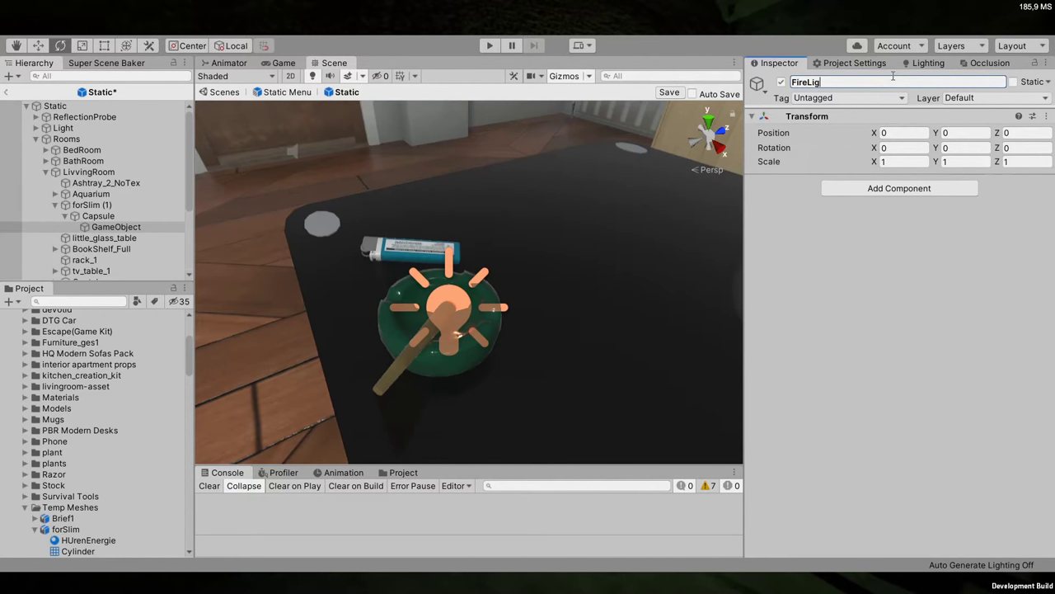
{"action": "left_click", "coordinate": [97, 215]}
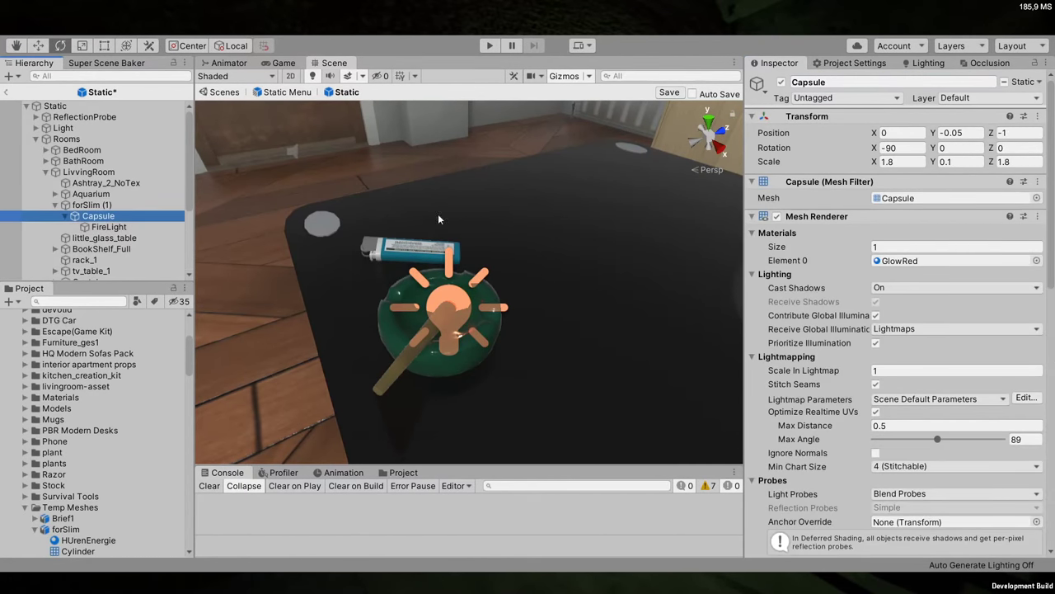
{"action": "scroll", "coordinate": [1034, 397], "scroll_direction": "down", "scroll_amount": 10}
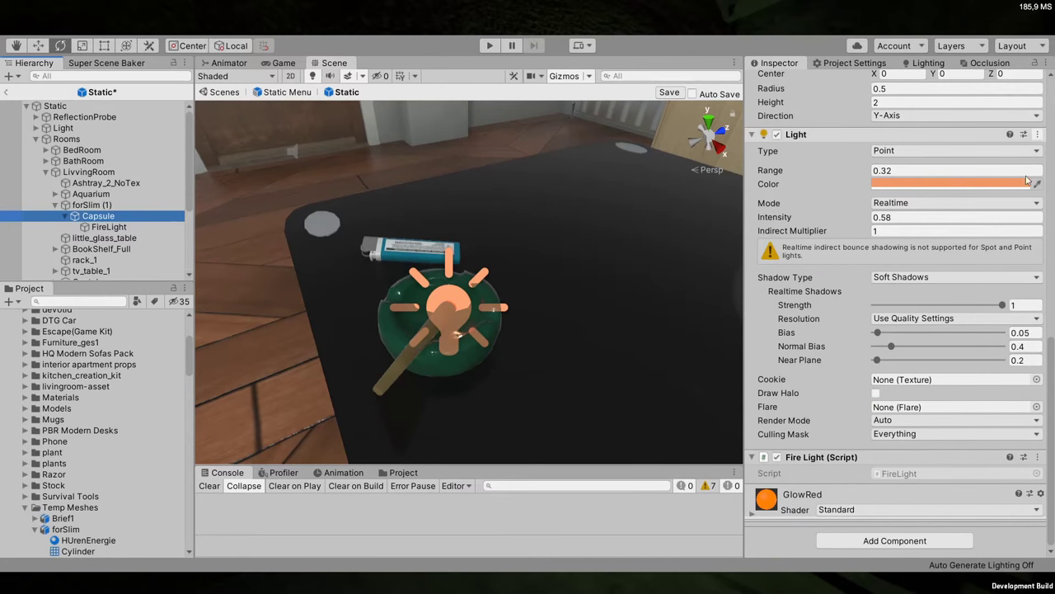
{"action": "key", "text": "Down"}
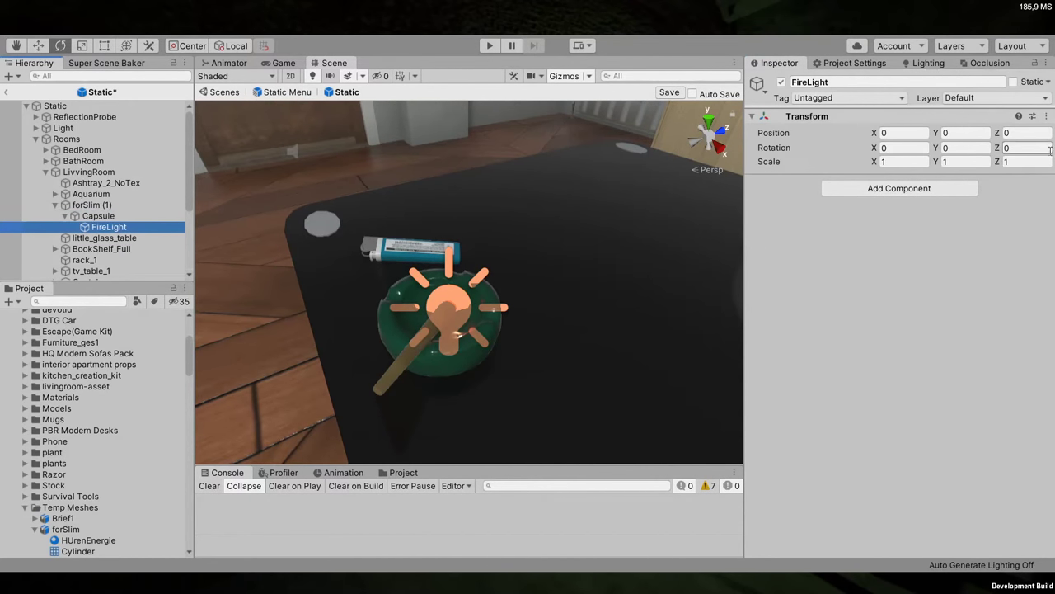
{"action": "key", "text": "ctrl+z"}
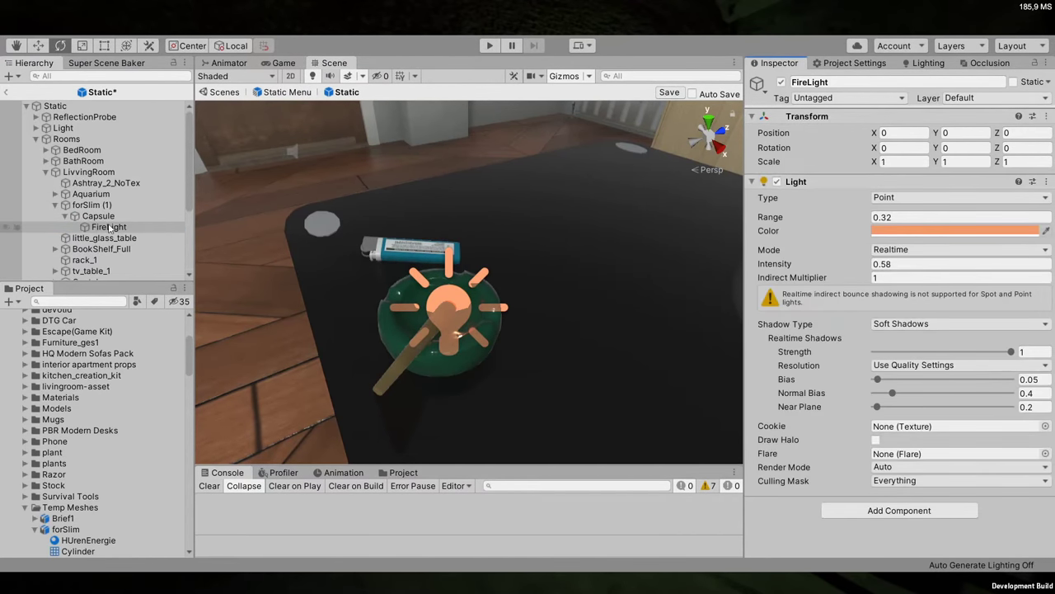
Finish moving the light components to FireLight and remove the point light from the Capsule
{"action": "key", "text": "Up"}
{"action": "scroll", "coordinate": [992, 278], "scroll_direction": "down", "scroll_amount": 5}
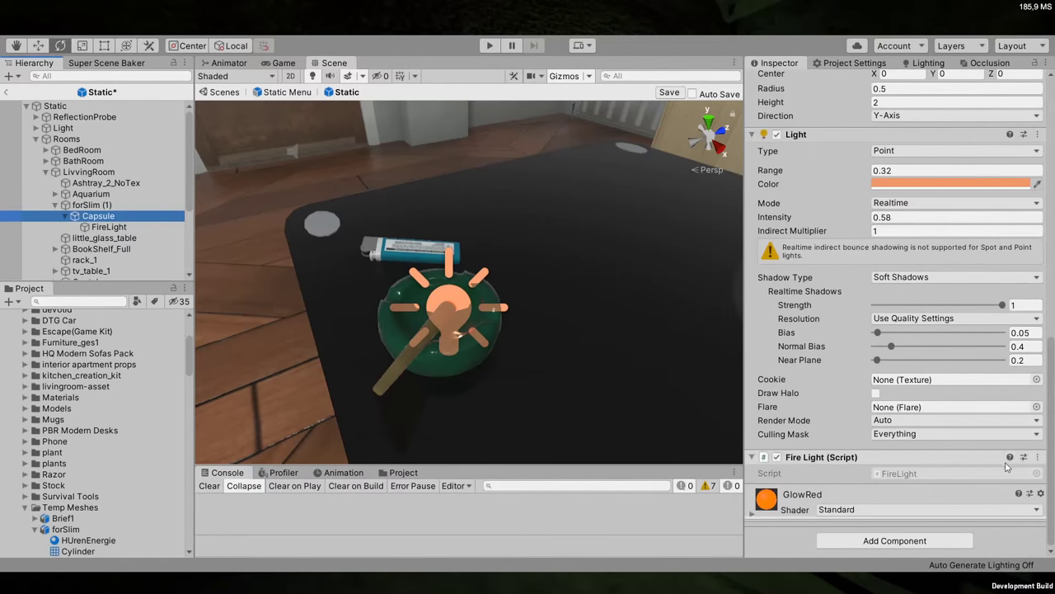
{"action": "key", "text": "Down"}
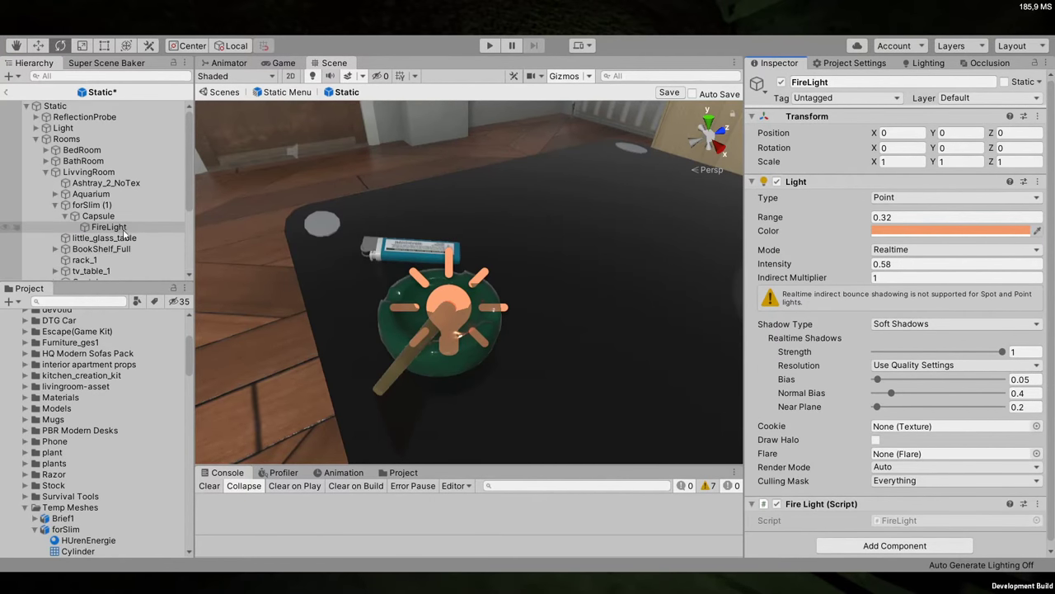
{"action": "key", "text": "Up"}
{"action": "scroll", "coordinate": [949, 264], "scroll_direction": "down", "scroll_amount": 10}
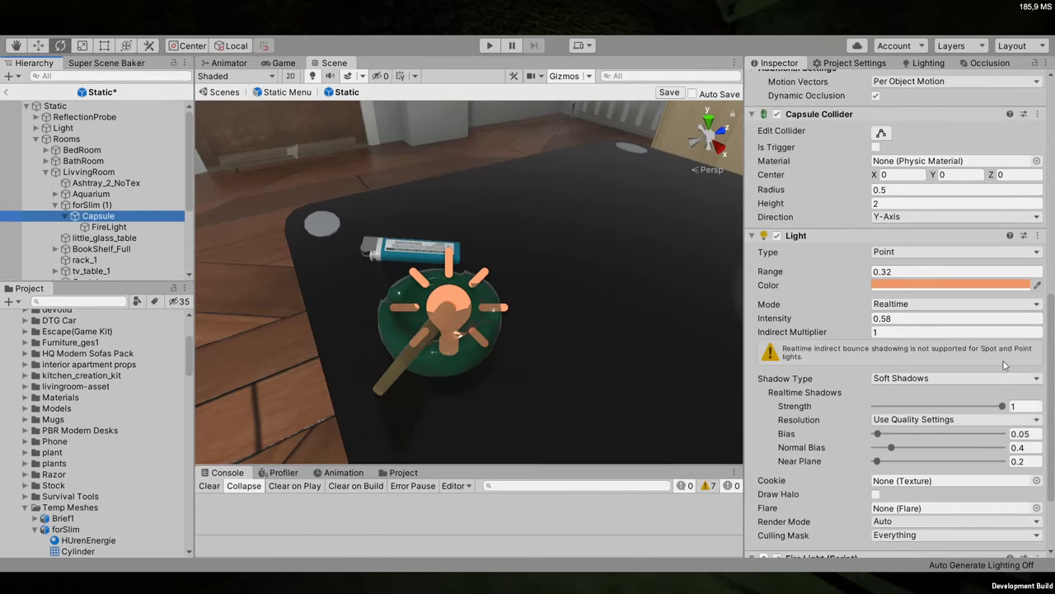
{"action": "left_click", "coordinate": [1037, 235]}
{"action": "left_click", "coordinate": [990, 262]}
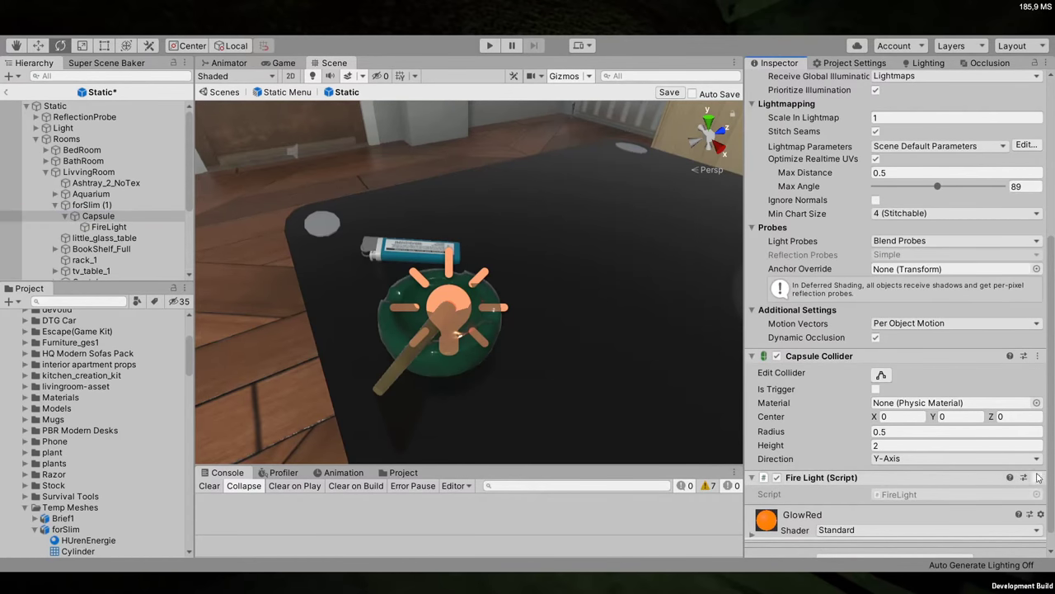
Set the FireLight's intensity to 0.91 and close the Static prefab back to Static Menu
{"action": "left_click", "coordinate": [108, 227]}
{"action": "left_click_drag", "start_coordinate": [850, 264], "coordinate": [858, 264]}
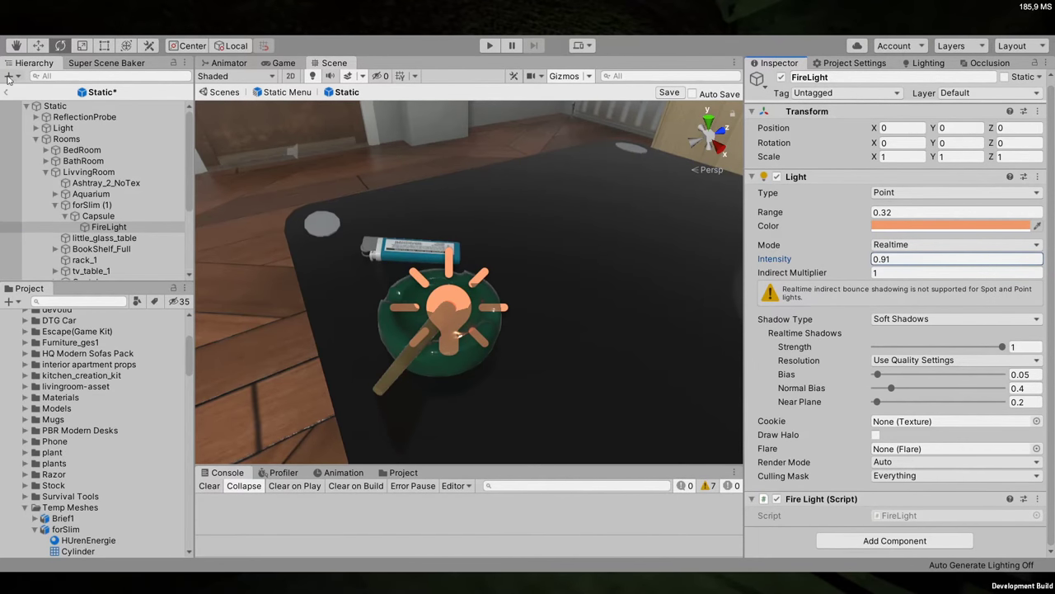
{"action": "left_click", "coordinate": [8, 93]}
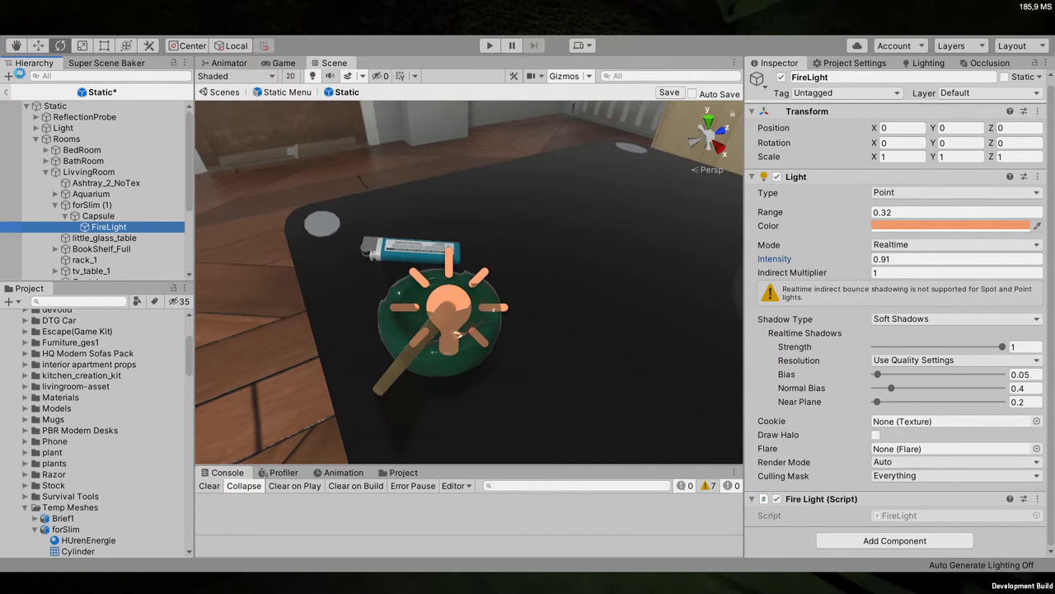
{"action": "left_click", "coordinate": [8, 92]}
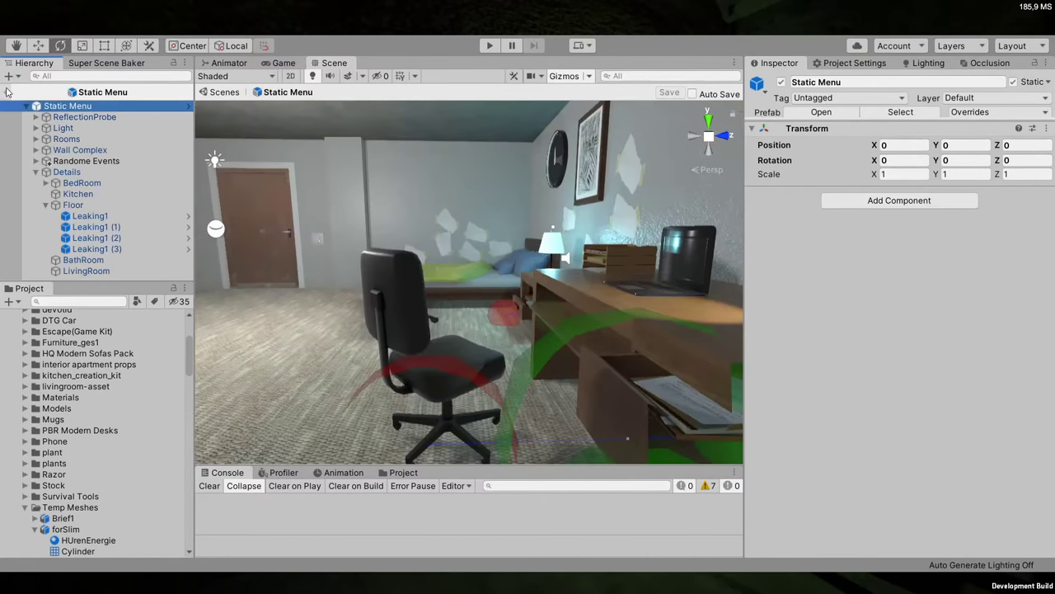
Leave the Static Menu prefab, check the ember glow in Scene view, and run the game
{"action": "left_click", "coordinate": [7, 93]}
{"action": "right_click_drag", "start_coordinate": [373, 249], "coordinate": [372, 132]}
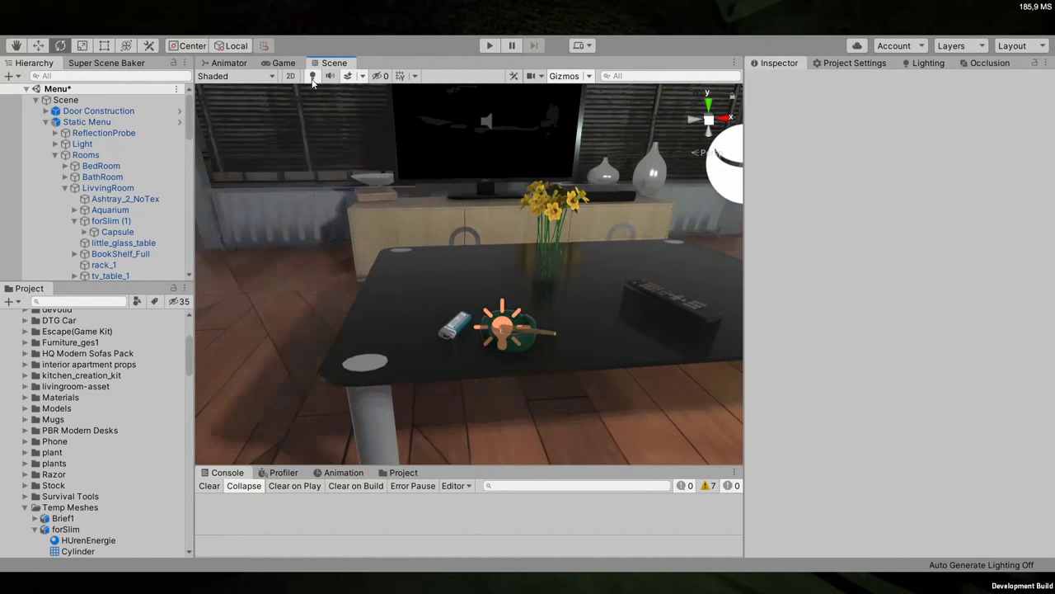
{"action": "left_click", "coordinate": [312, 80]}
{"action": "left_click", "coordinate": [313, 80]}
{"action": "left_click", "coordinate": [492, 46]}
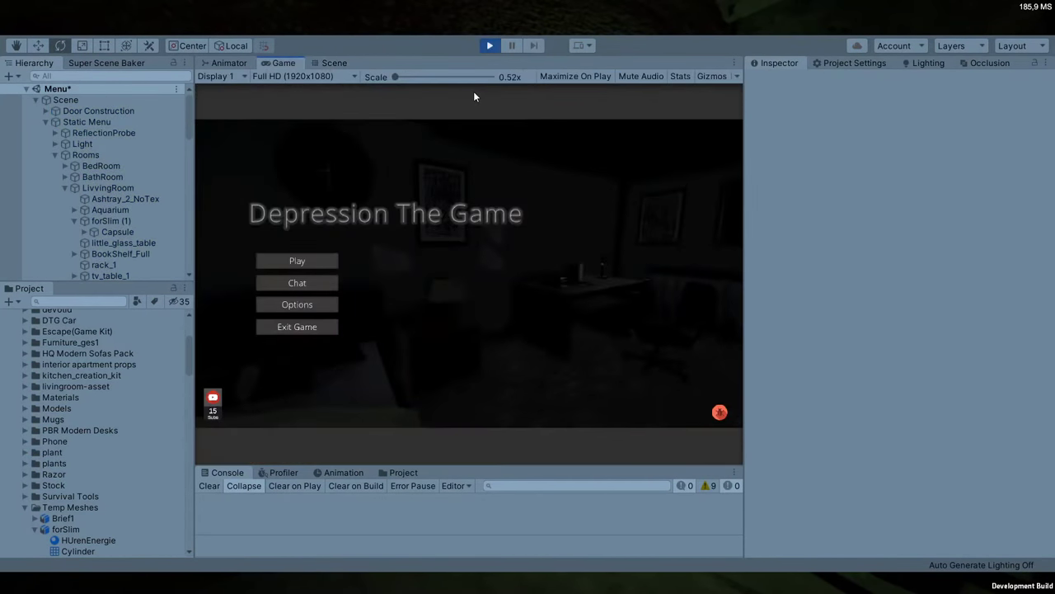
Fire a test of the random TV events from Randome Events
{"action": "left_click", "coordinate": [55, 154]}
{"action": "left_click", "coordinate": [104, 178]}
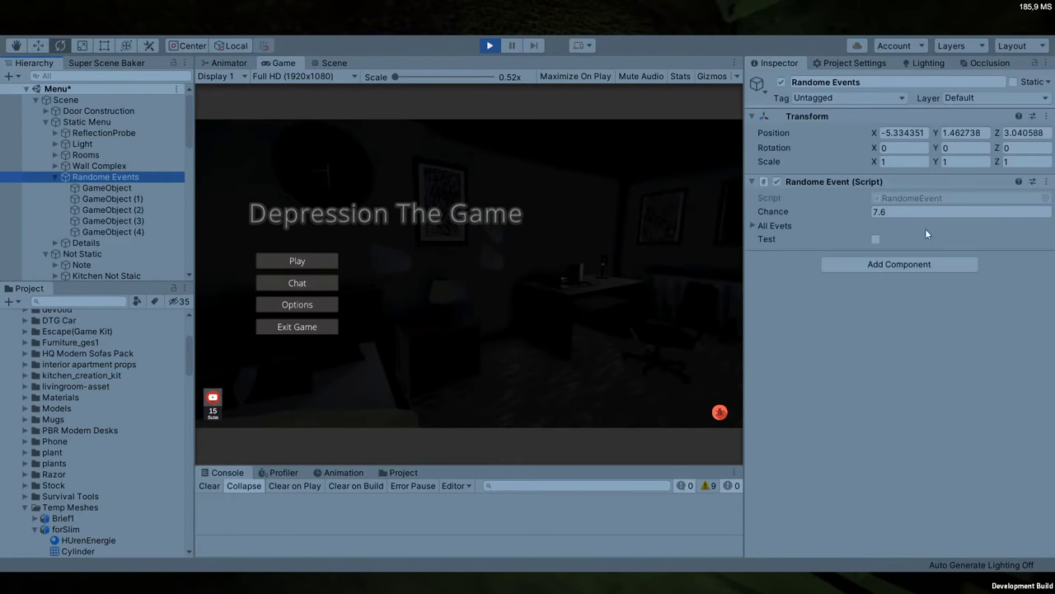
{"action": "left_click", "coordinate": [876, 239]}
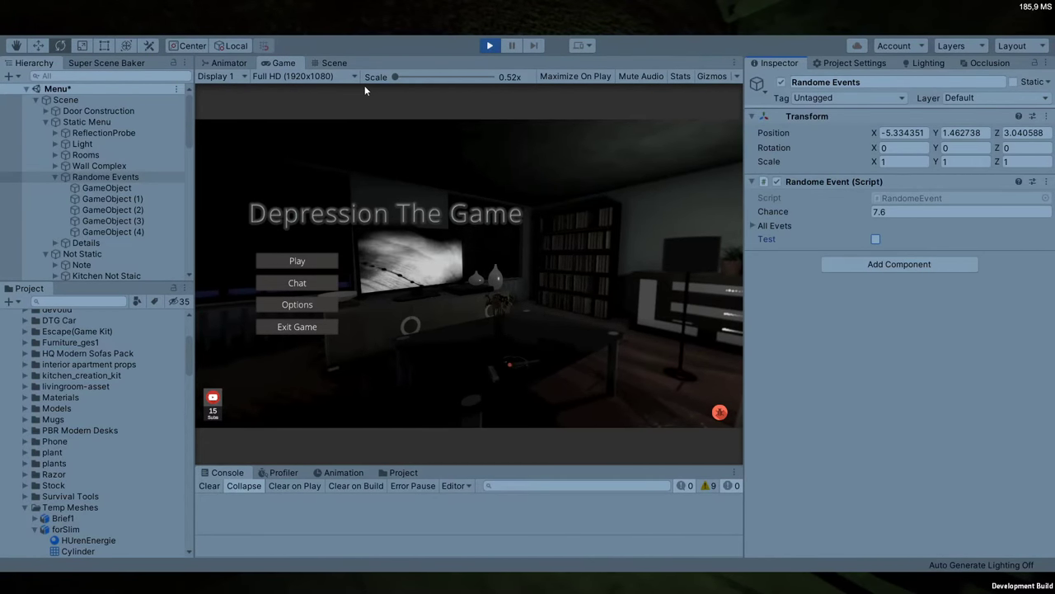
Preview the Game view at WQHD 2560x1440 and scale it down to fit
{"action": "left_click_drag", "start_coordinate": [394, 76], "coordinate": [421, 84]}
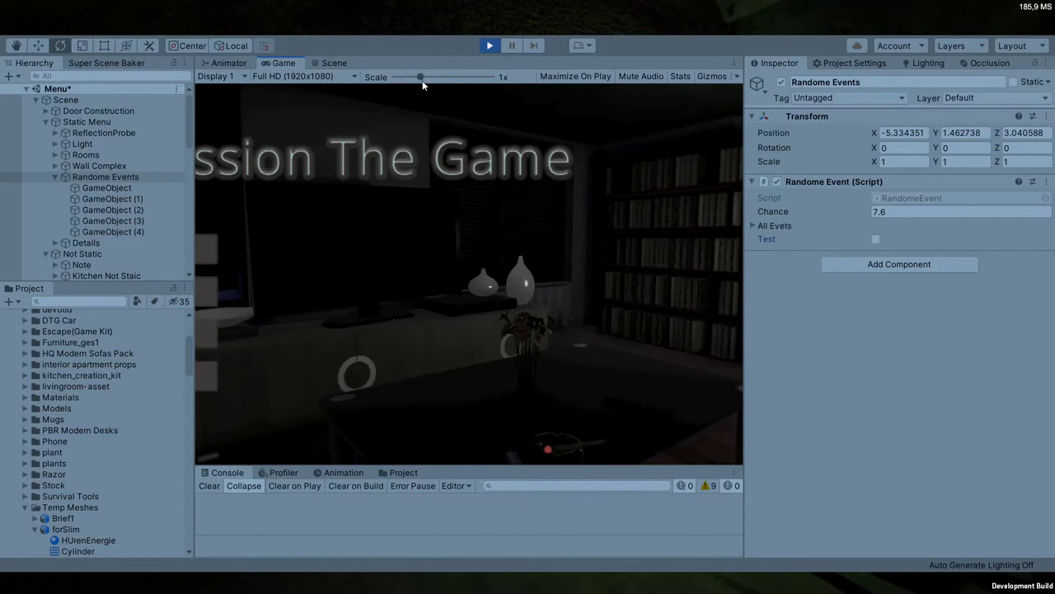
{"action": "mouse_move", "coordinate": [422, 83]}
{"action": "left_mouse_down"}
{"action": "mouse_move", "coordinate": [394, 80]}
{"action": "mouse_move", "coordinate": [422, 80]}
{"action": "left_mouse_up"}
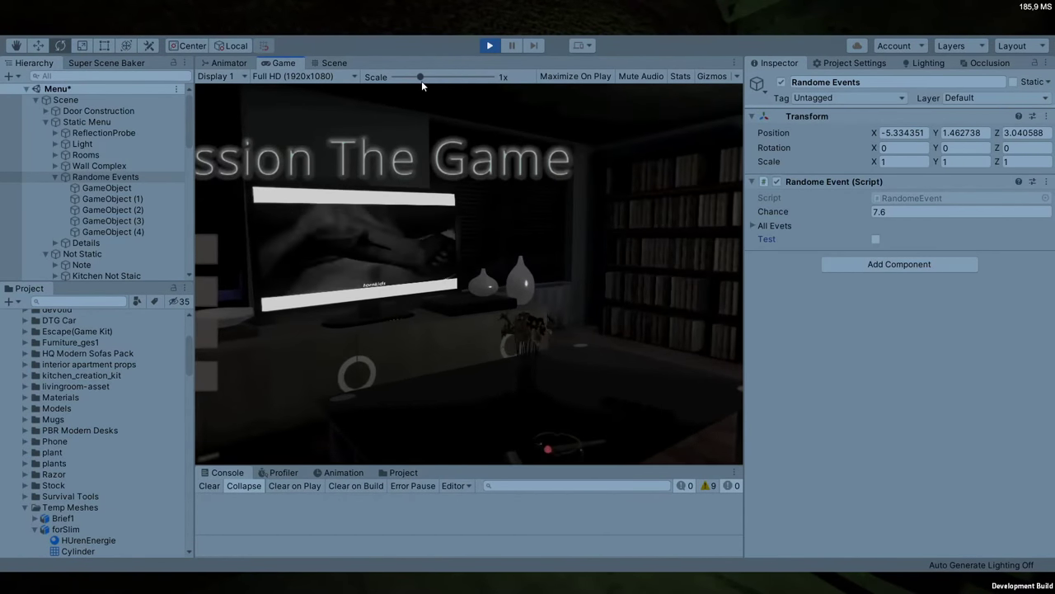
{"action": "left_click", "coordinate": [313, 78]}
{"action": "left_click", "coordinate": [301, 242]}
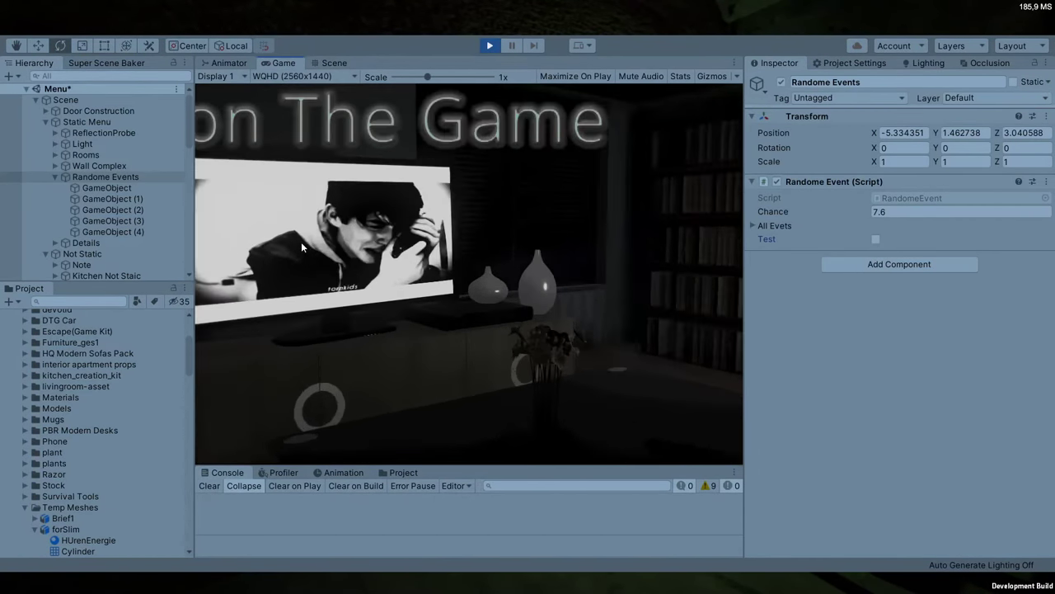
{"action": "mouse_move", "coordinate": [427, 76]}
{"action": "left_mouse_down"}
{"action": "mouse_move", "coordinate": [401, 76]}
{"action": "mouse_move", "coordinate": [414, 84]}
{"action": "left_mouse_up"}
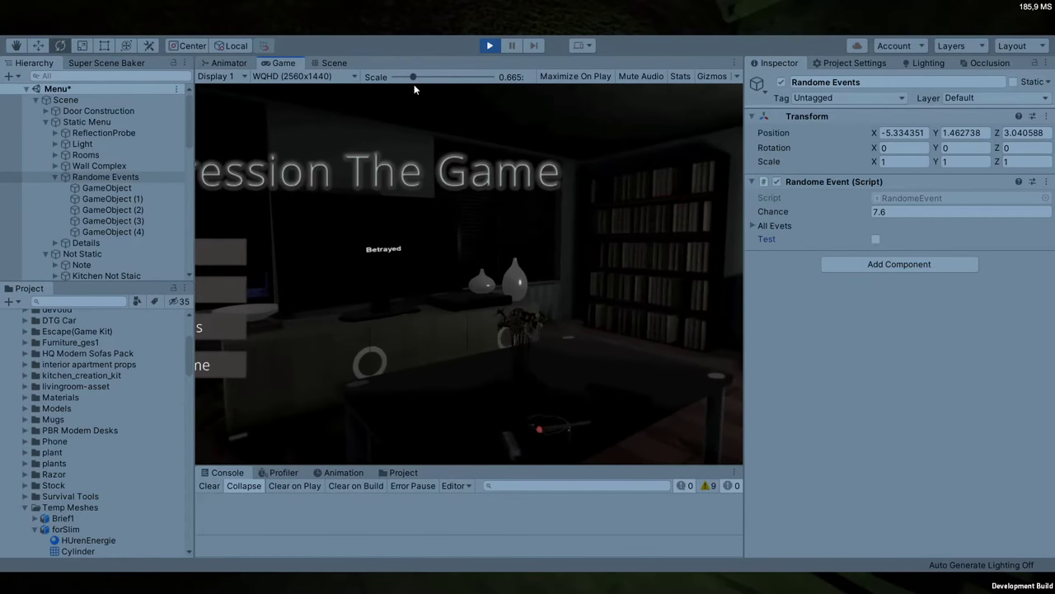
Select the FireLight under the cigarette's Capsule and return to the Game view
{"action": "left_click", "coordinate": [322, 66]}
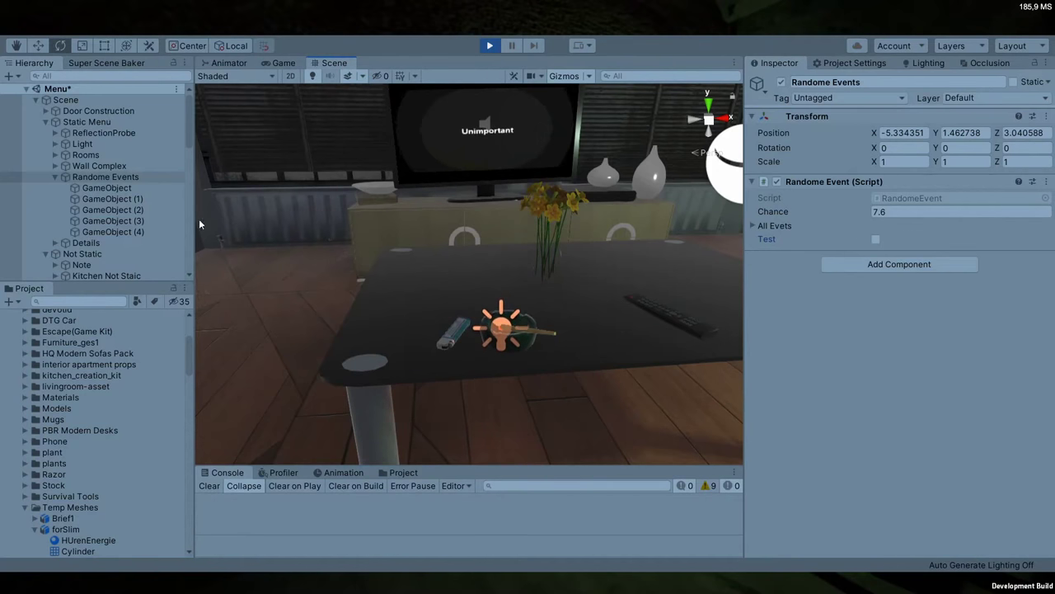
{"action": "left_click", "coordinate": [108, 188]}
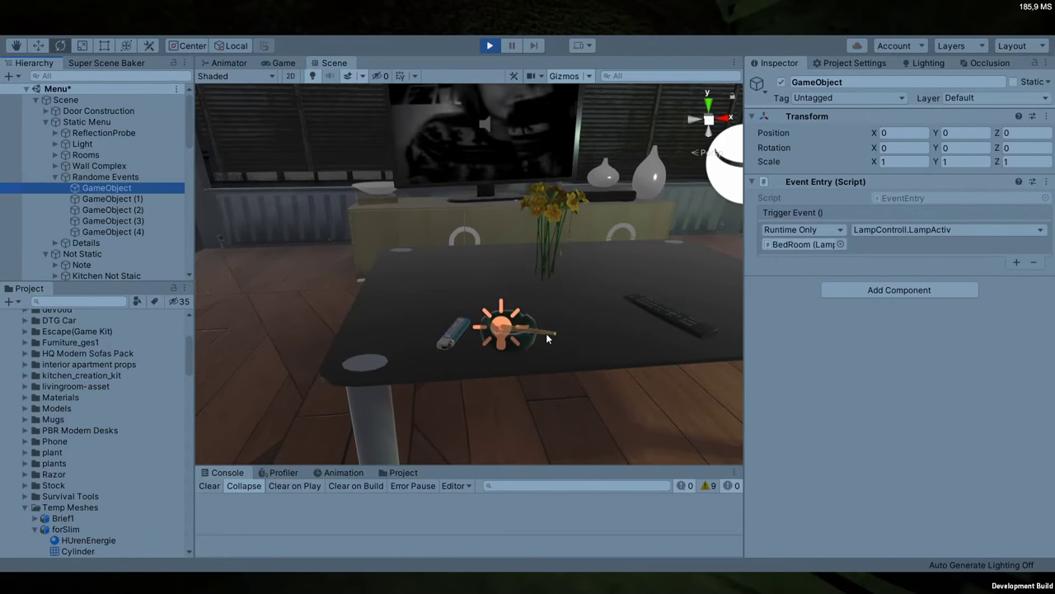
{"action": "left_click", "coordinate": [517, 340]}
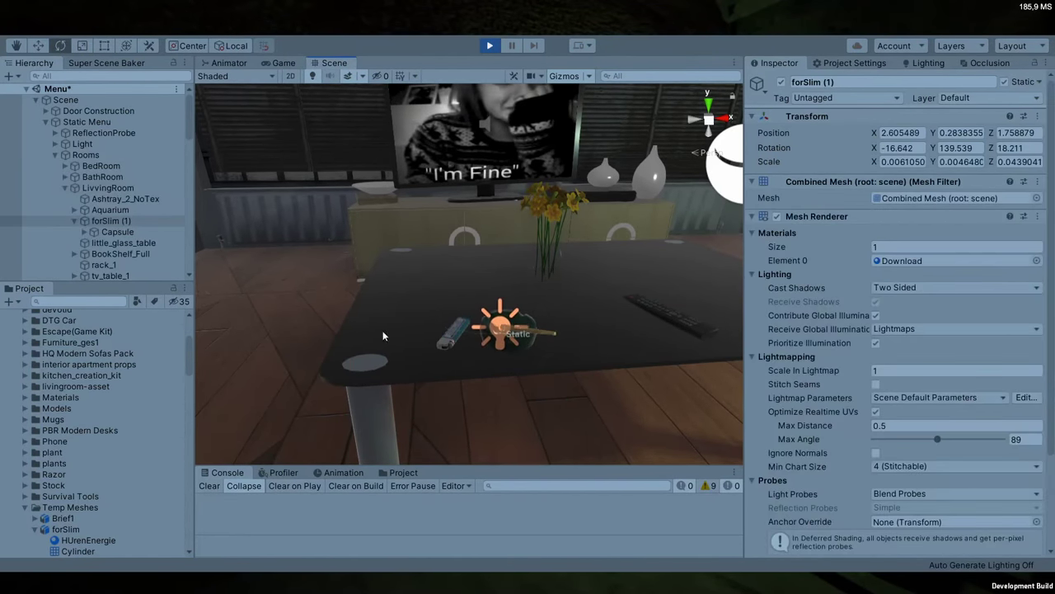
{"action": "left_click", "coordinate": [103, 233]}
{"action": "left_click", "coordinate": [83, 233]}
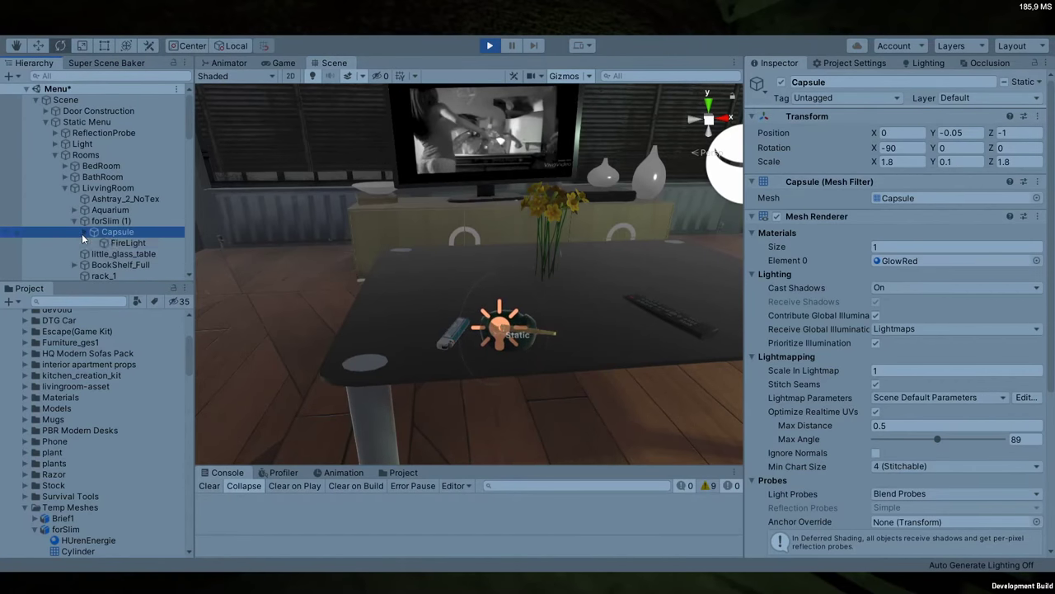
{"action": "left_click", "coordinate": [124, 242]}
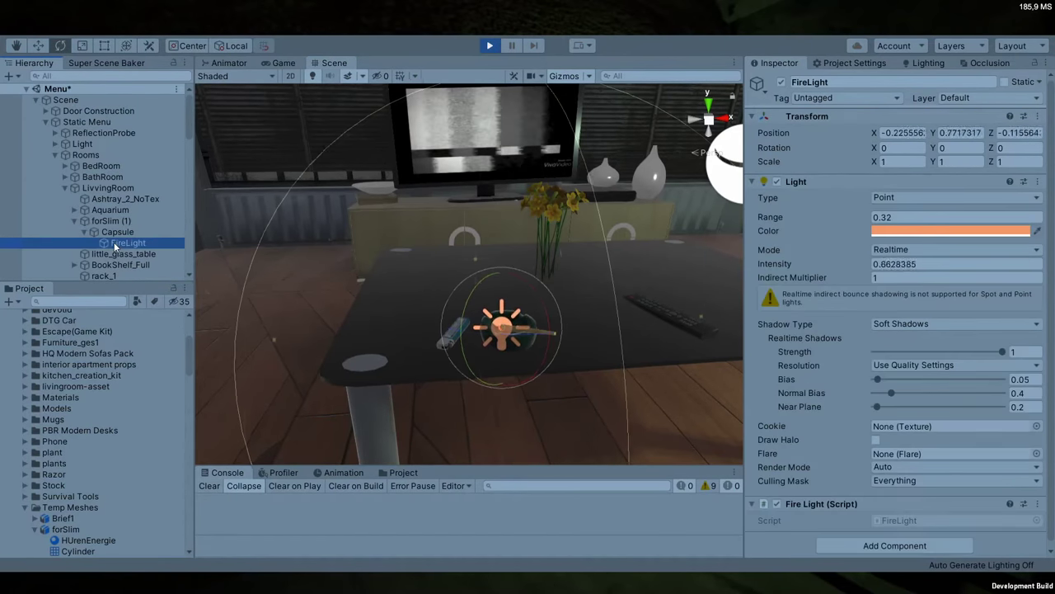
{"action": "left_click", "coordinate": [282, 63]}
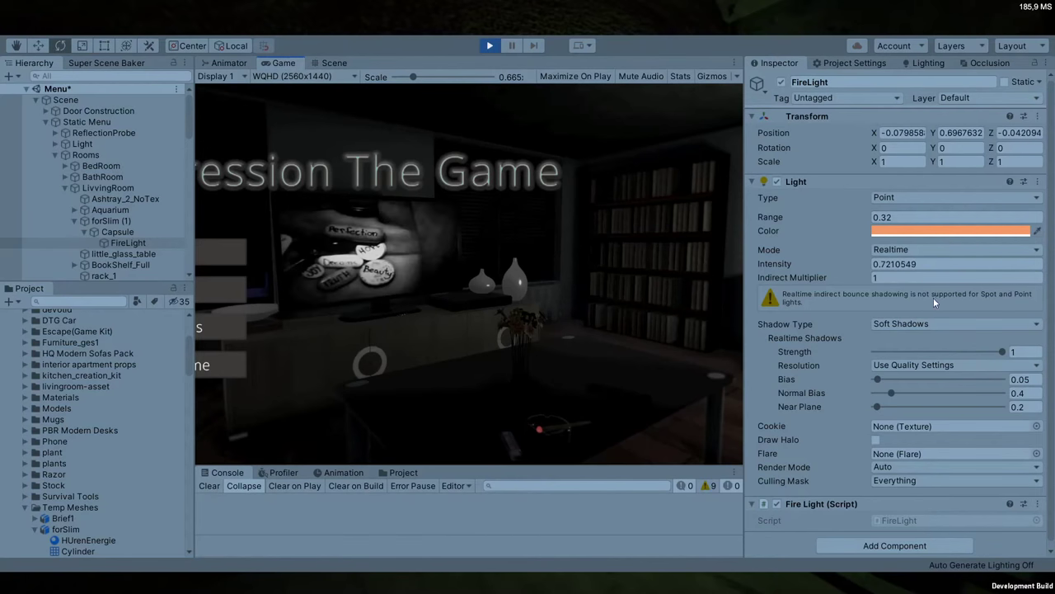
Reduce the FireLight range to 0.24 and turn off its shadows
{"action": "mouse_move", "coordinate": [801, 220]}
{"action": "left_mouse_down"}
{"action": "mouse_move", "coordinate": [843, 224]}
{"action": "mouse_move", "coordinate": [804, 225]}
{"action": "left_mouse_up"}
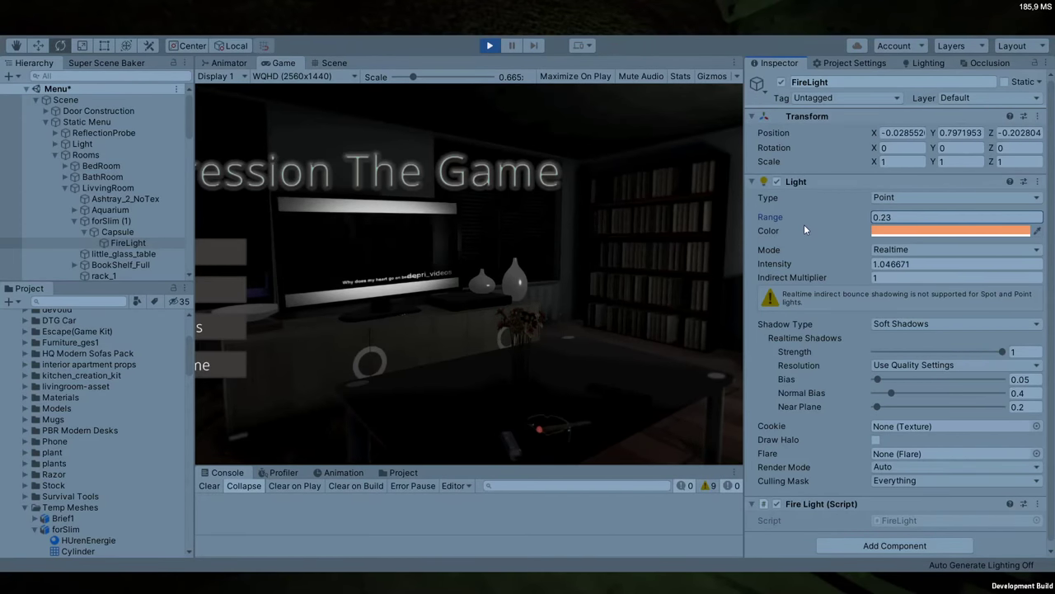
{"action": "left_click", "coordinate": [919, 329]}
{"action": "left_click", "coordinate": [914, 334]}
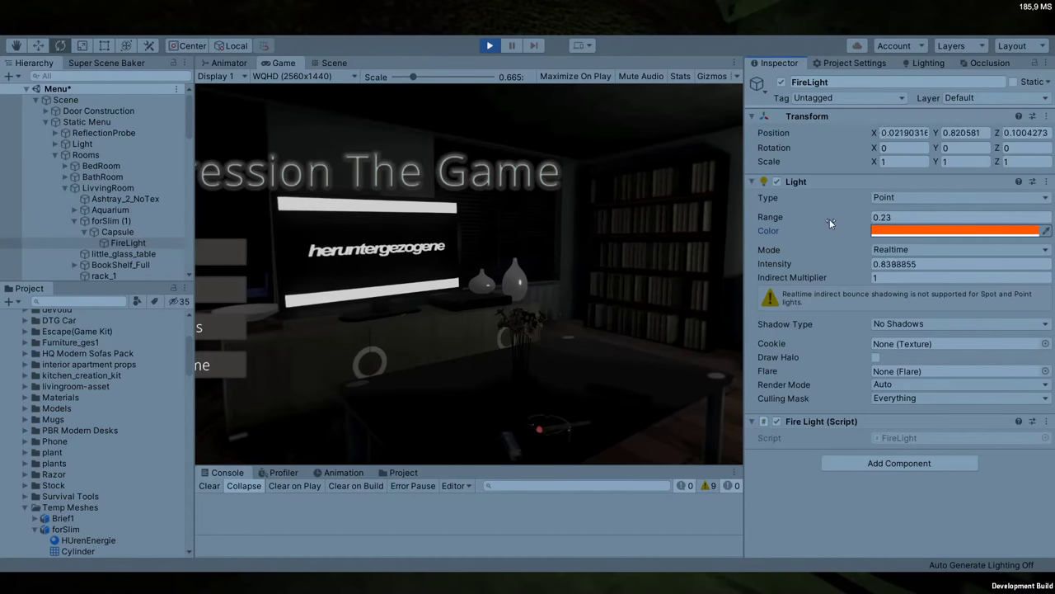
{"action": "mouse_move", "coordinate": [830, 218]}
{"action": "left_mouse_down"}
{"action": "mouse_move", "coordinate": [842, 213]}
{"action": "mouse_move", "coordinate": [819, 212]}
{"action": "mouse_move", "coordinate": [843, 214]}
{"action": "mouse_move", "coordinate": [825, 214]}
{"action": "left_mouse_up"}
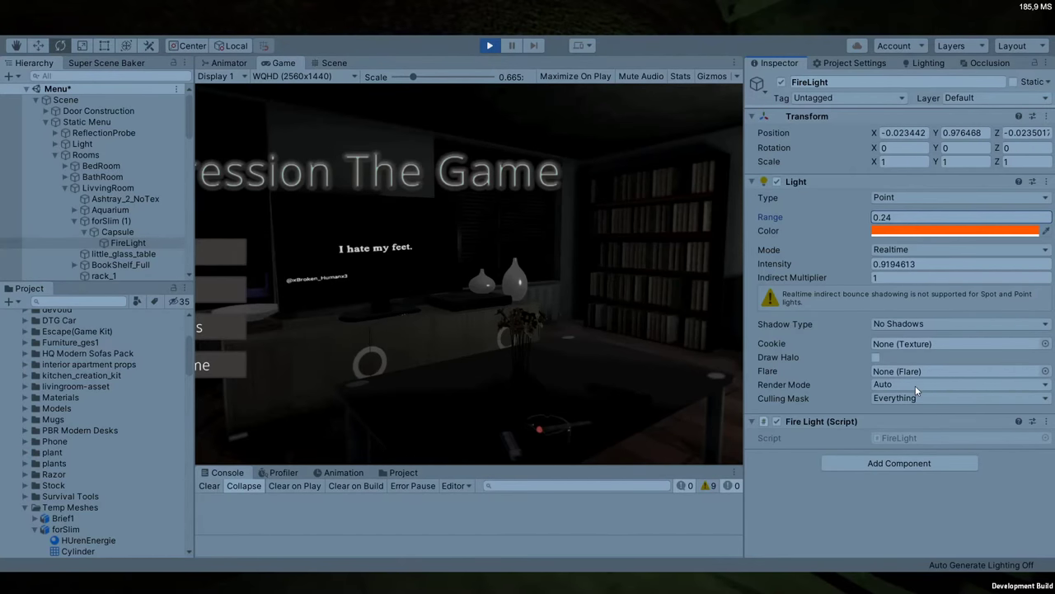
Restore Soft Shadows on the FireLight and orbit the Scene view around the ember
{"action": "left_click", "coordinate": [906, 364]}
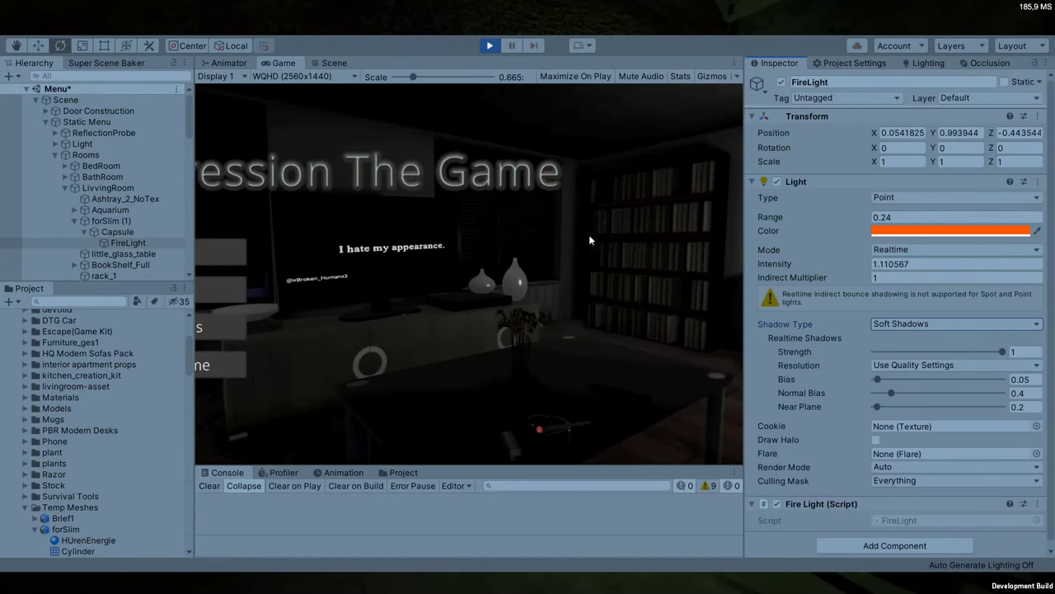
{"action": "left_click", "coordinate": [334, 63]}
{"action": "left_click_drag", "start_coordinate": [454, 142], "coordinate": [215, 317], "text": "alt"}
{"action": "scroll", "coordinate": [535, 282], "scroll_direction": "up", "scroll_amount": 10, "text": "alt"}
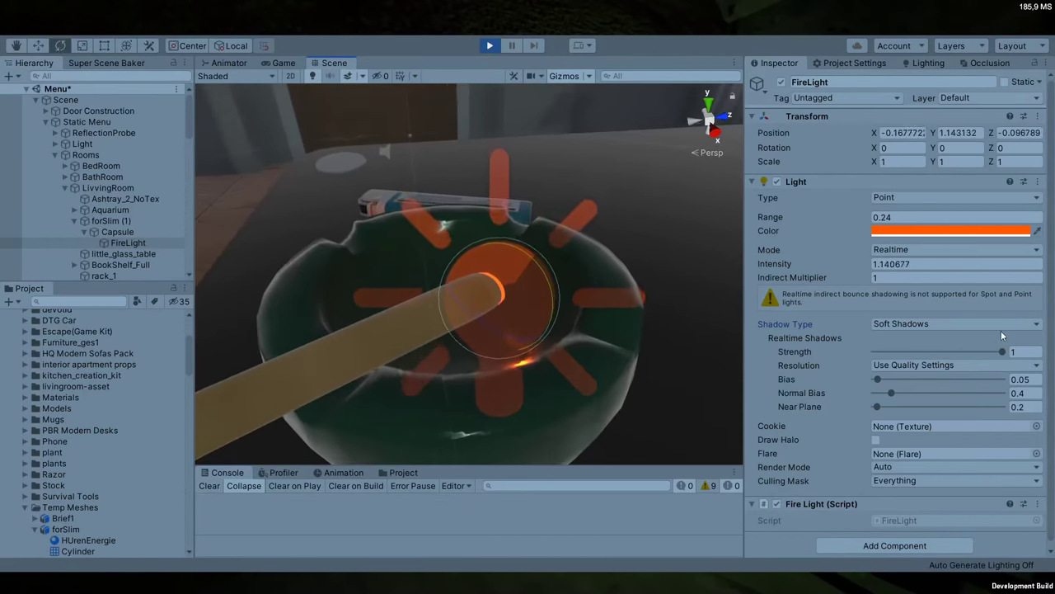
Stop the running game so the FireLight returns to range 0.32
{"action": "scroll", "coordinate": [1001, 330], "scroll_direction": "down", "scroll_amount": 1}
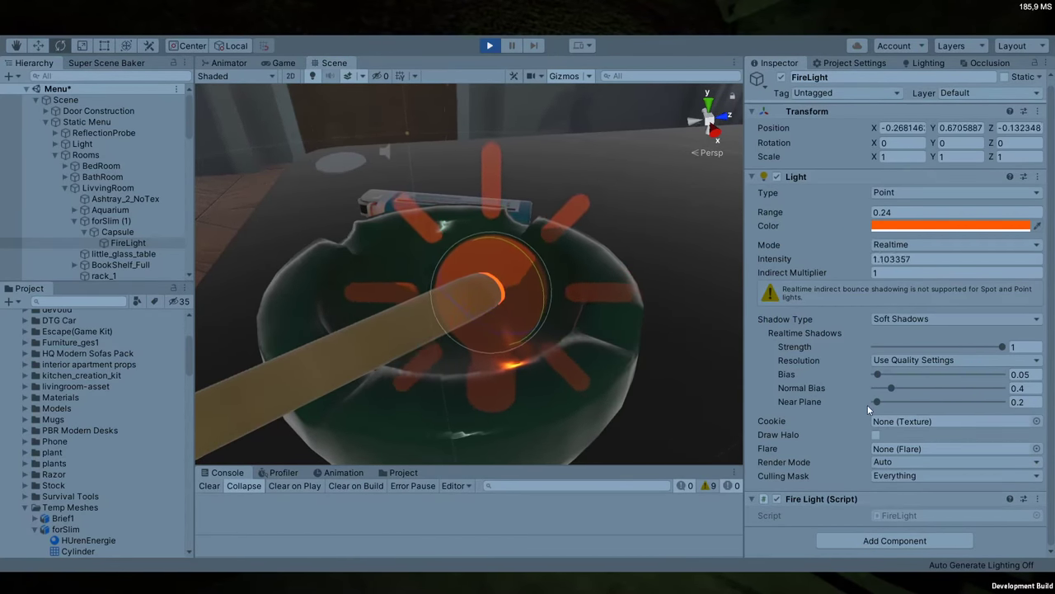
{"action": "scroll", "coordinate": [883, 445], "scroll_direction": "down", "scroll_amount": 5}
{"action": "scroll", "coordinate": [897, 481], "scroll_direction": "down", "scroll_amount": 1}
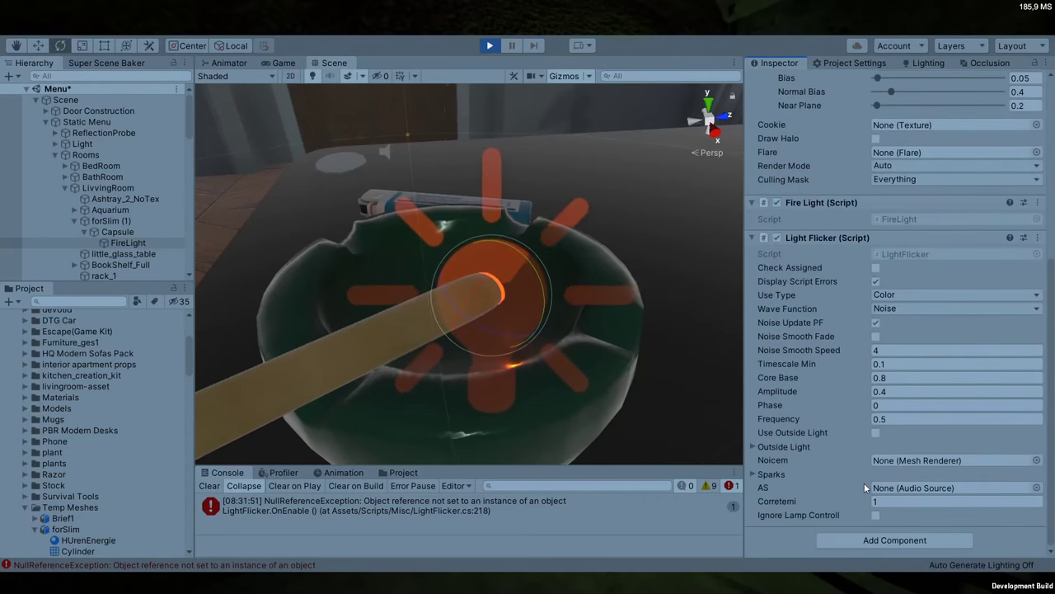
{"action": "left_click", "coordinate": [501, 46]}
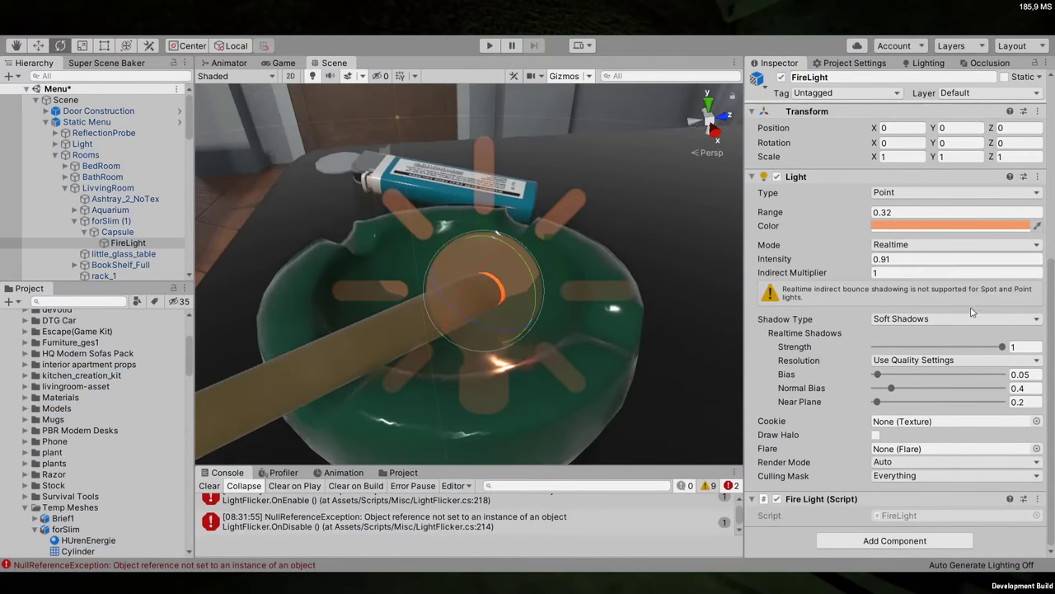
Locate the FireLight flicker script in the Project and read its source code
{"action": "left_click", "coordinate": [957, 517]}
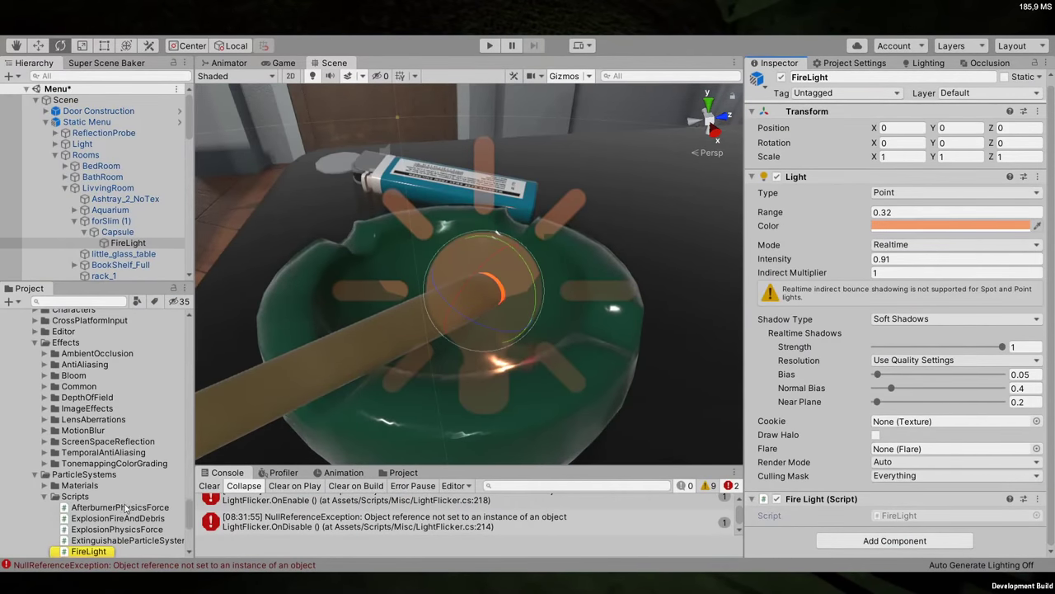
{"action": "scroll", "coordinate": [120, 507], "scroll_direction": "down", "scroll_amount": 3}
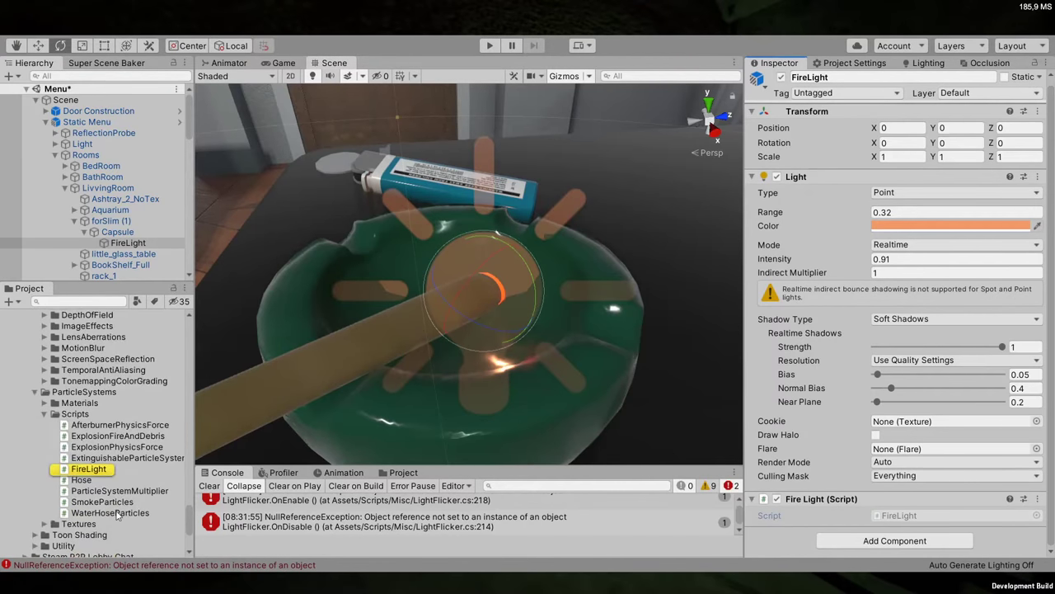
{"action": "left_click", "coordinate": [88, 468]}
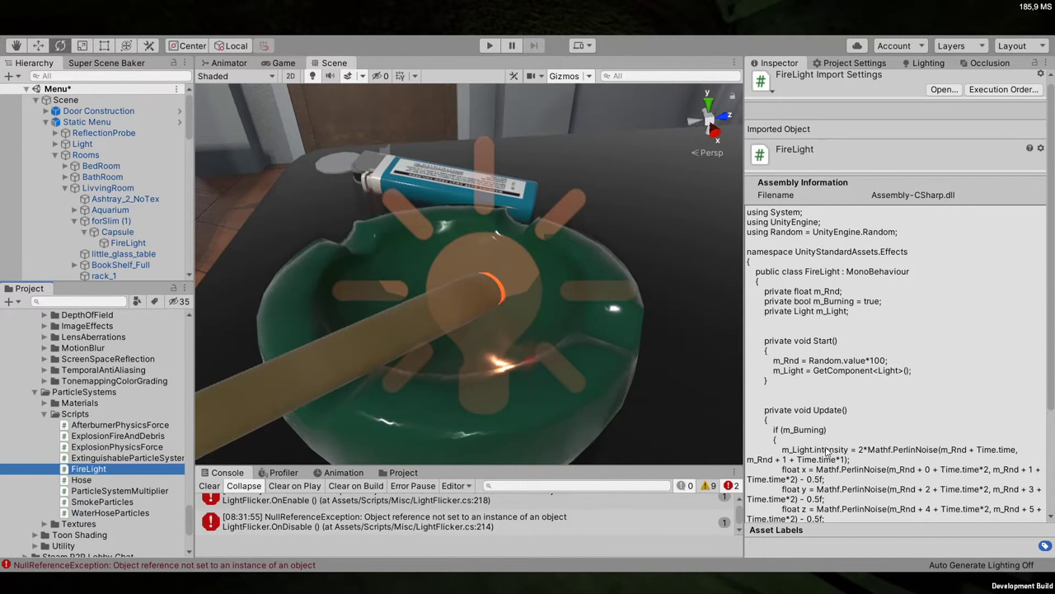
Browse the WaterHoseParticles, SmokeParticles and other ParticleSystems scripts and folders
{"action": "scroll", "coordinate": [829, 452], "scroll_direction": "down", "scroll_amount": 3}
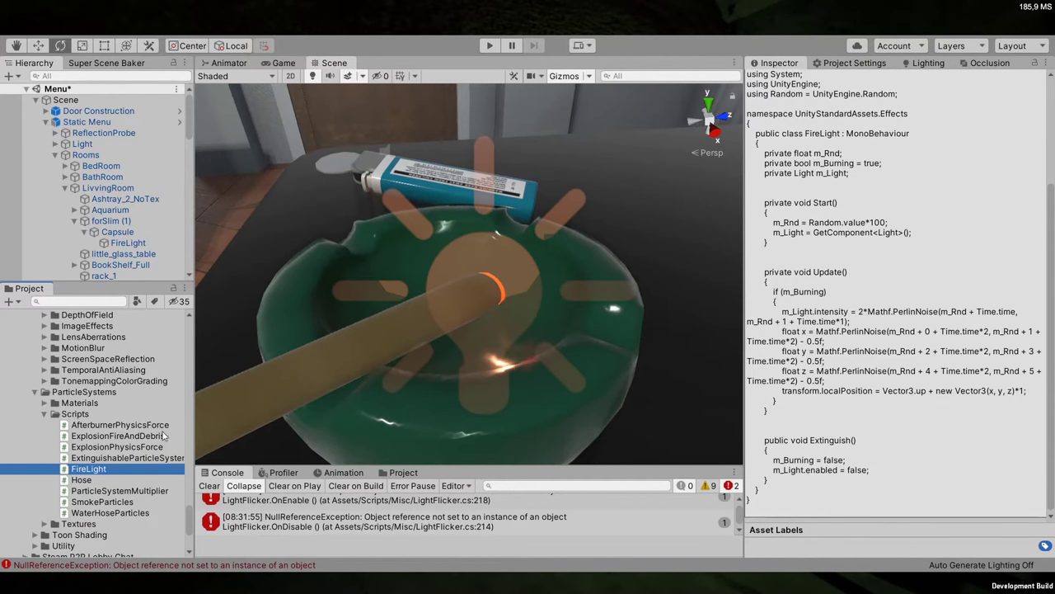
{"action": "left_click", "coordinate": [91, 512]}
{"action": "left_click", "coordinate": [90, 502]}
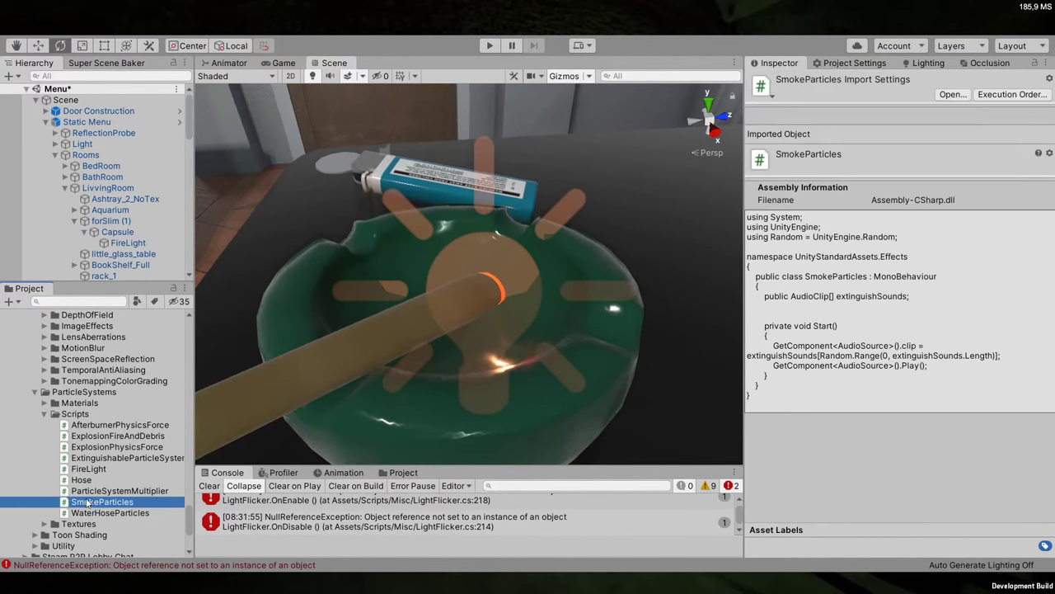
{"action": "left_click", "coordinate": [89, 491]}
{"action": "left_click", "coordinate": [80, 404]}
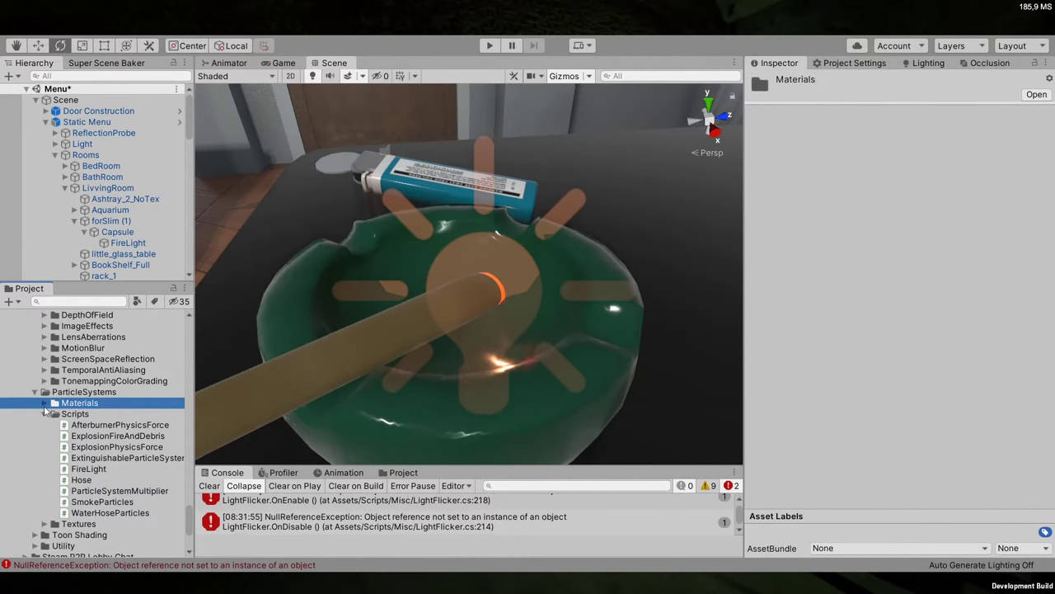
{"action": "left_click", "coordinate": [47, 424]}
{"action": "left_click", "coordinate": [45, 414]}
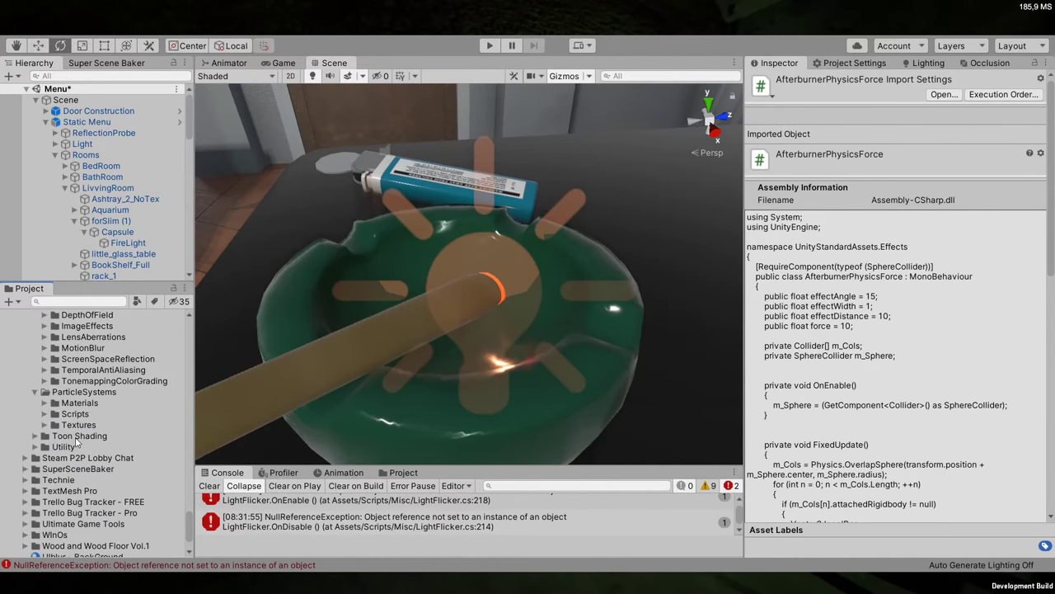
{"action": "left_click", "coordinate": [80, 425]}
Collapse the Effects and Standard Assets folders and reselect the FireLight object
{"action": "left_click", "coordinate": [75, 393]}
{"action": "scroll", "coordinate": [41, 412], "scroll_direction": "up", "scroll_amount": 5}
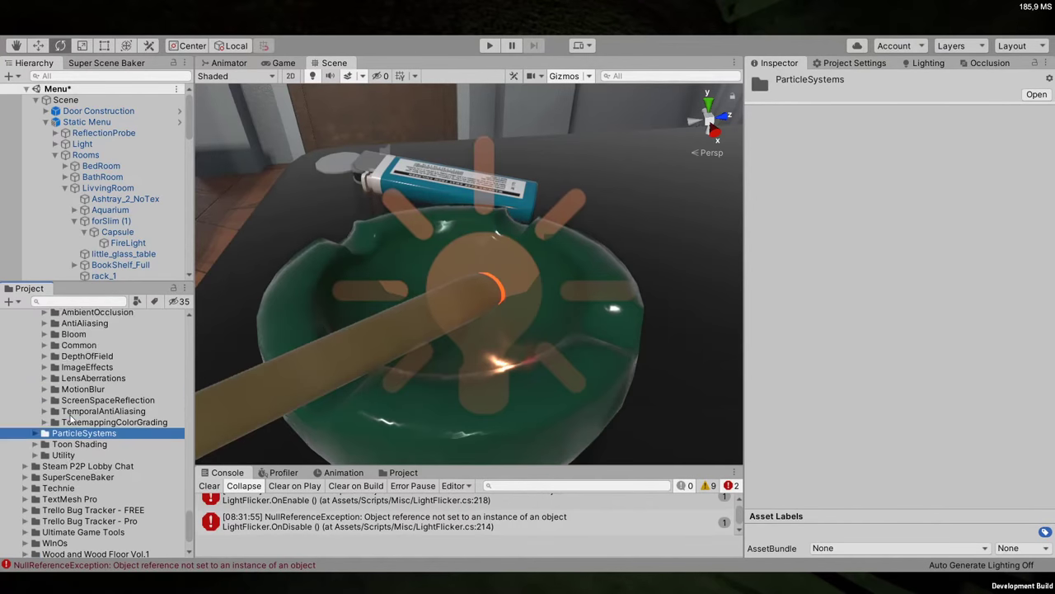
{"action": "left_click", "coordinate": [34, 426]}
{"action": "left_click", "coordinate": [70, 425]}
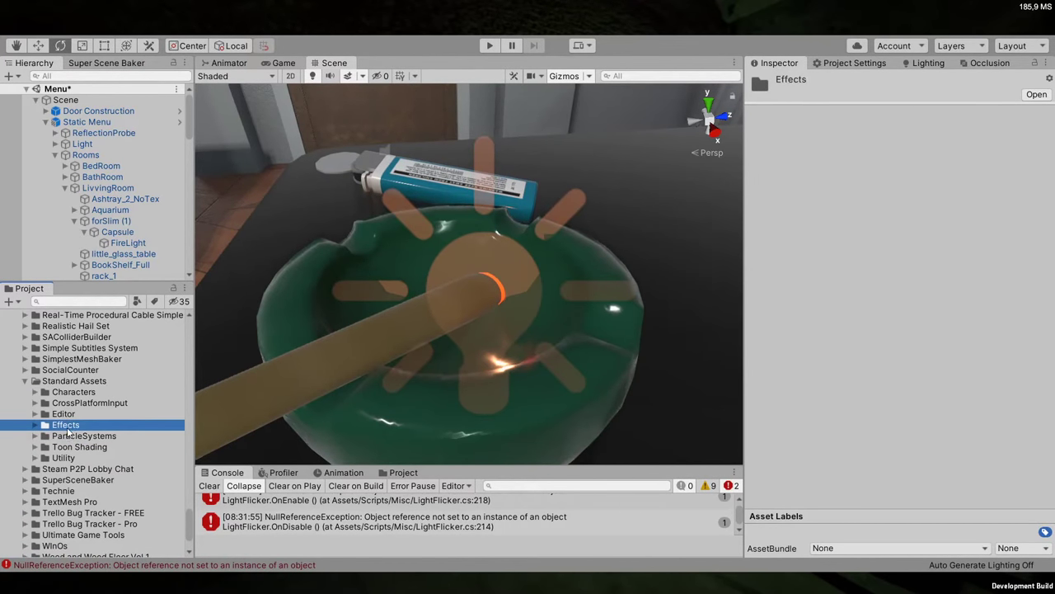
{"action": "left_click", "coordinate": [72, 414]}
{"action": "left_click", "coordinate": [28, 381]}
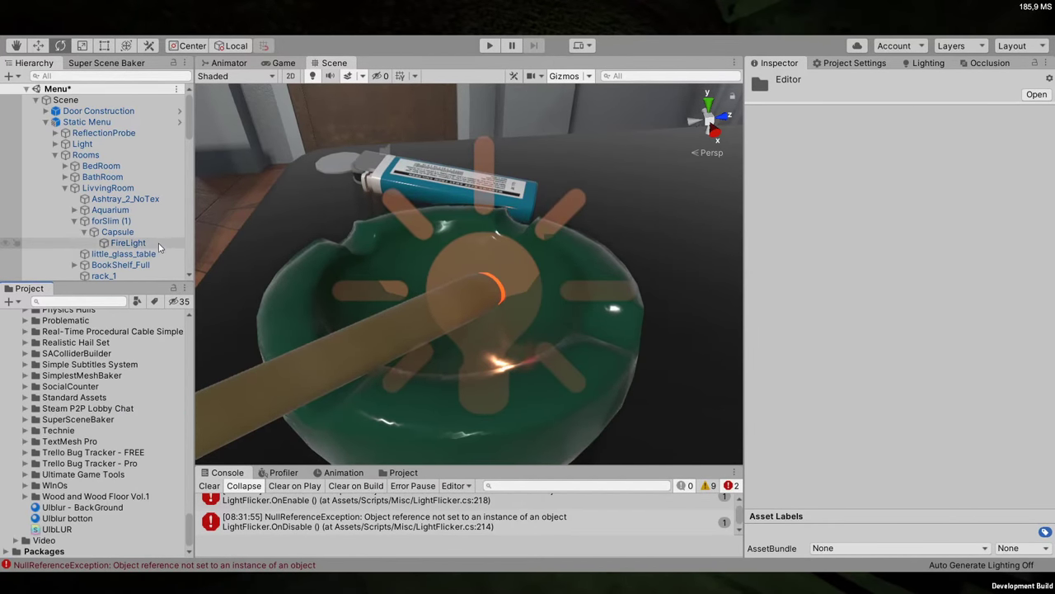
{"action": "left_click", "coordinate": [128, 242]}
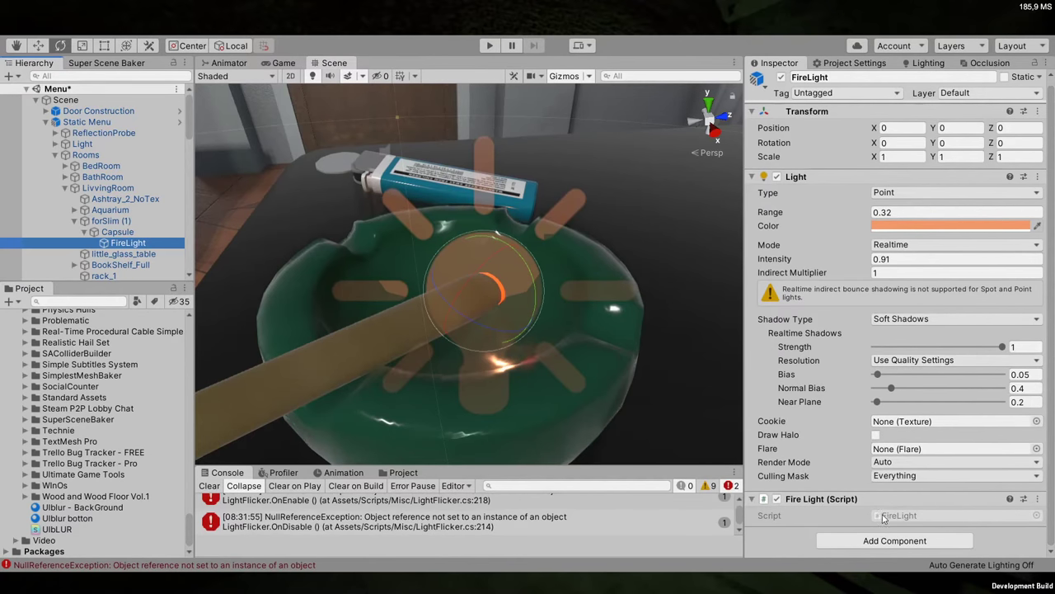
Set the FireLight's range to 0.25 and intensity to 1.03
{"action": "left_click_drag", "start_coordinate": [817, 259], "coordinate": [793, 262]}
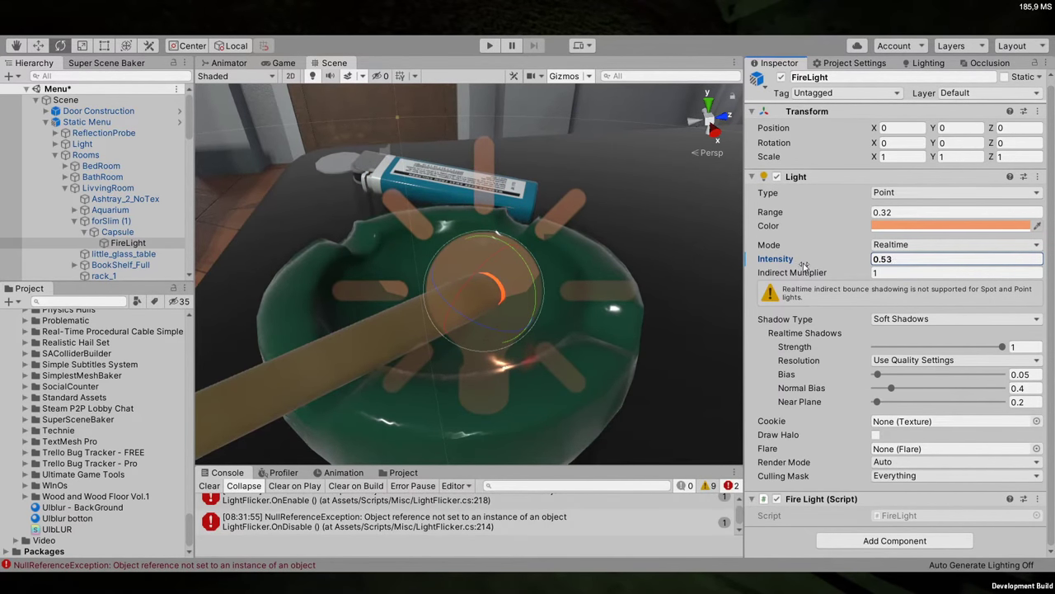
{"action": "left_click_drag", "start_coordinate": [847, 215], "coordinate": [839, 216]}
{"action": "right_click_drag", "start_coordinate": [563, 292], "coordinate": [652, 280]}
{"action": "left_click_drag", "start_coordinate": [790, 262], "coordinate": [805, 262]}
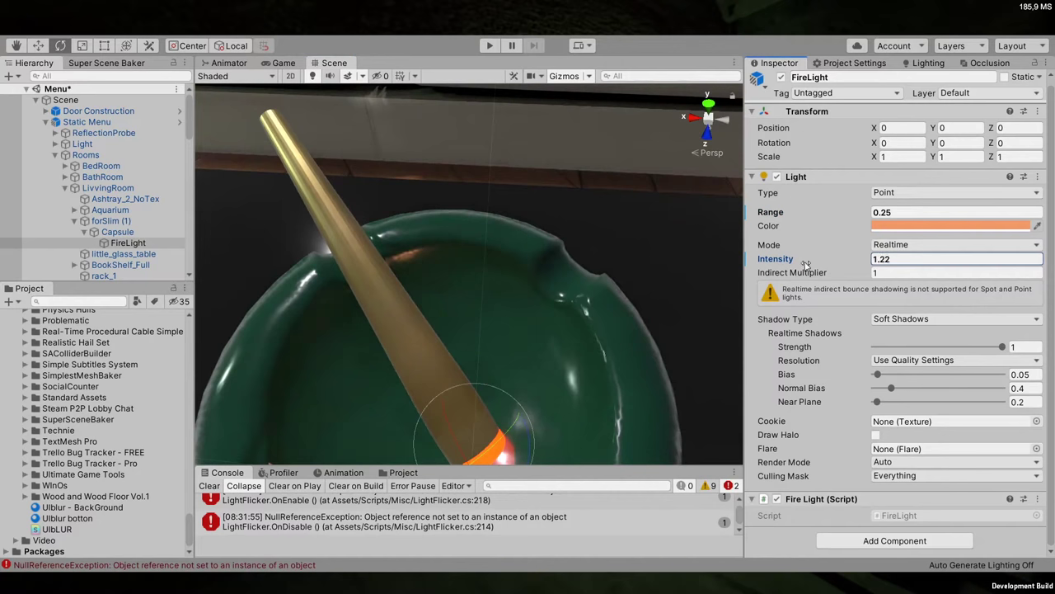
Move the FireLight to Position Y 0.84, Z -0.036 at the cigarette tip
{"action": "right_click_drag", "start_coordinate": [563, 262], "coordinate": [480, 348]}
{"action": "key", "text": "w"}
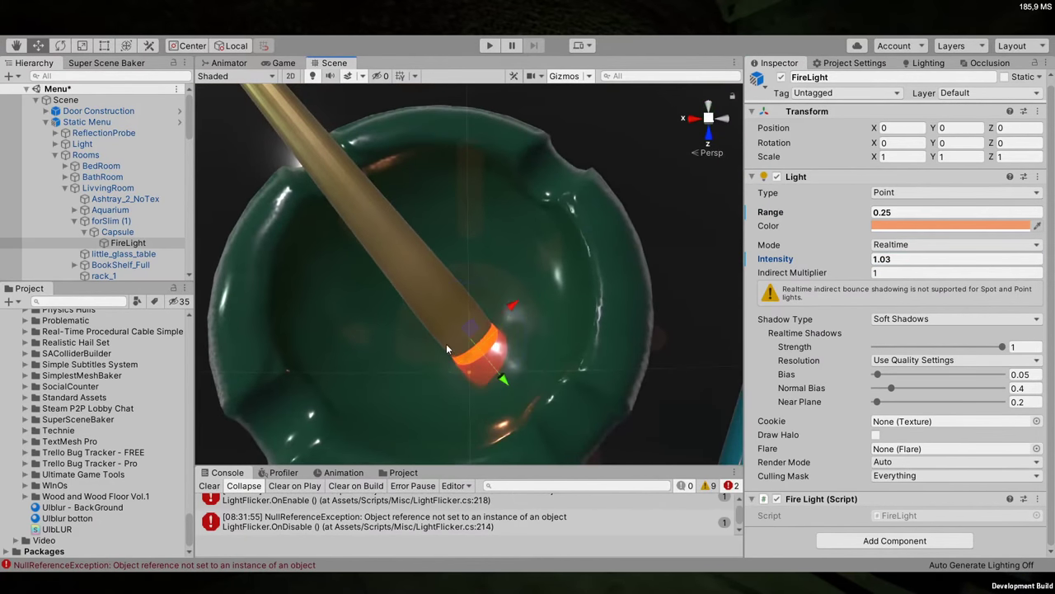
{"action": "left_click_drag", "start_coordinate": [511, 383], "coordinate": [526, 400]}
{"action": "right_click_drag", "start_coordinate": [516, 393], "coordinate": [194, 198]}
{"action": "scroll", "coordinate": [347, 217], "scroll_direction": "up", "scroll_amount": 5}
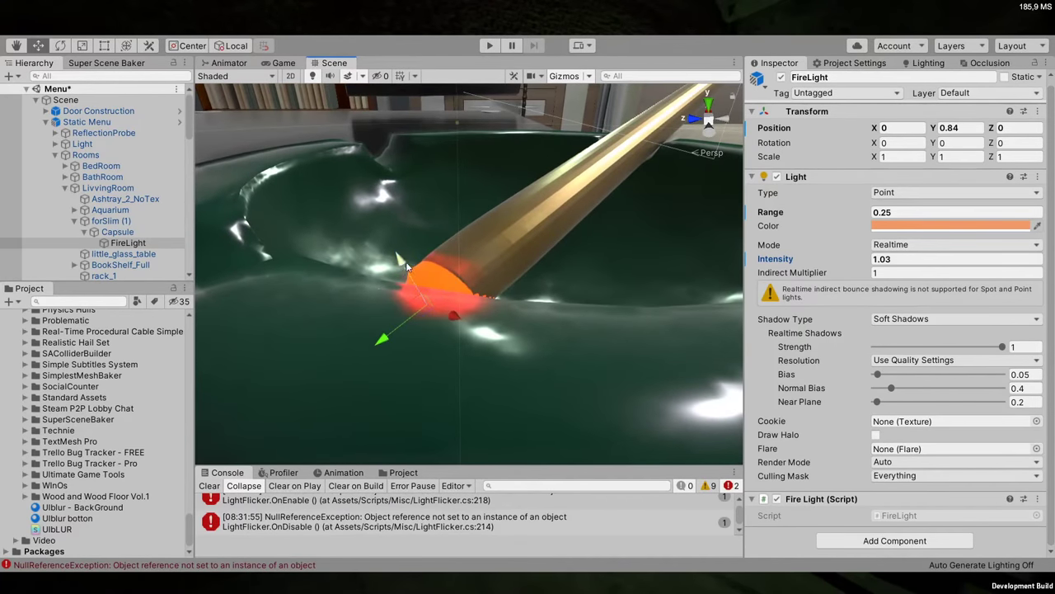
{"action": "left_click_drag", "start_coordinate": [405, 254], "coordinate": [400, 330]}
{"action": "right_click_drag", "start_coordinate": [400, 330], "coordinate": [431, 342]}
Inspect the repositioned light on the ashtray from the right-side view
{"action": "right_click_drag", "start_coordinate": [577, 296], "coordinate": [560, 297]}
{"action": "left_click", "coordinate": [692, 131]}
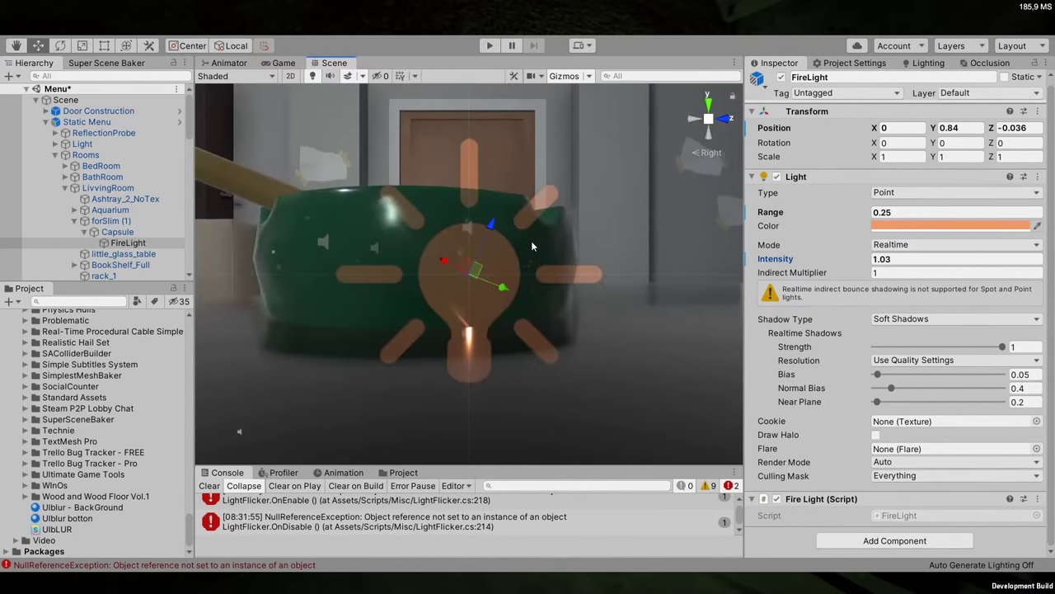
{"action": "right_click_drag", "start_coordinate": [531, 246], "coordinate": [531, 241]}
{"action": "scroll", "coordinate": [531, 242], "scroll_direction": "down", "scroll_amount": 5}
{"action": "scroll", "coordinate": [530, 244], "scroll_direction": "down", "scroll_amount": 1}
{"action": "right_click_drag", "start_coordinate": [531, 242], "coordinate": [272, 246]}
{"action": "key", "text": "w"}
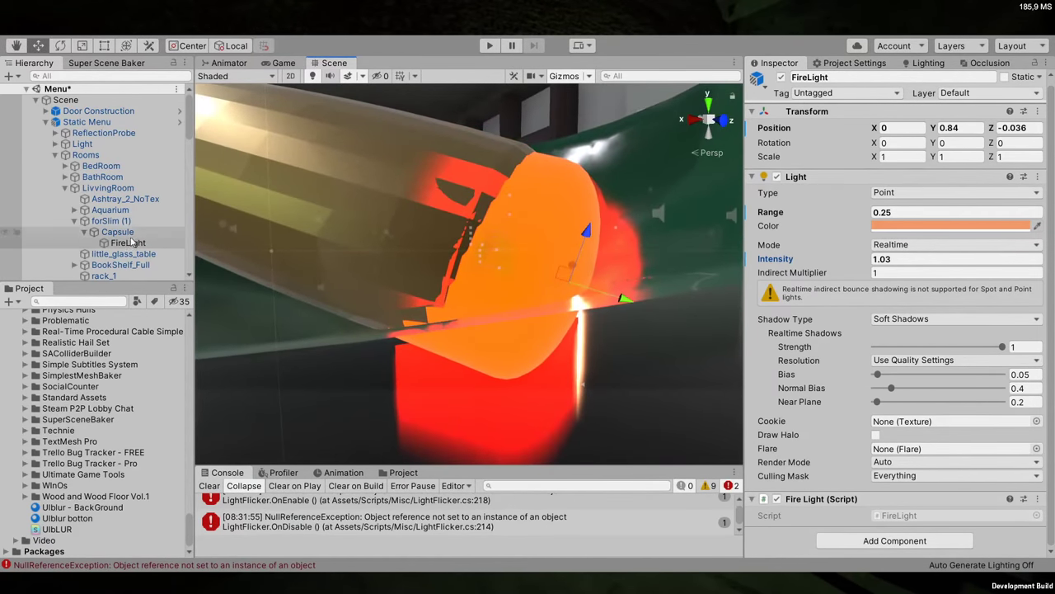
Select the forSlim (1) cigarette and tilt it slightly with the Rotate tool
{"action": "left_click", "coordinate": [130, 227]}
{"action": "right_click_drag", "start_coordinate": [536, 214], "coordinate": [579, 216]}
{"action": "key", "text": "e"}
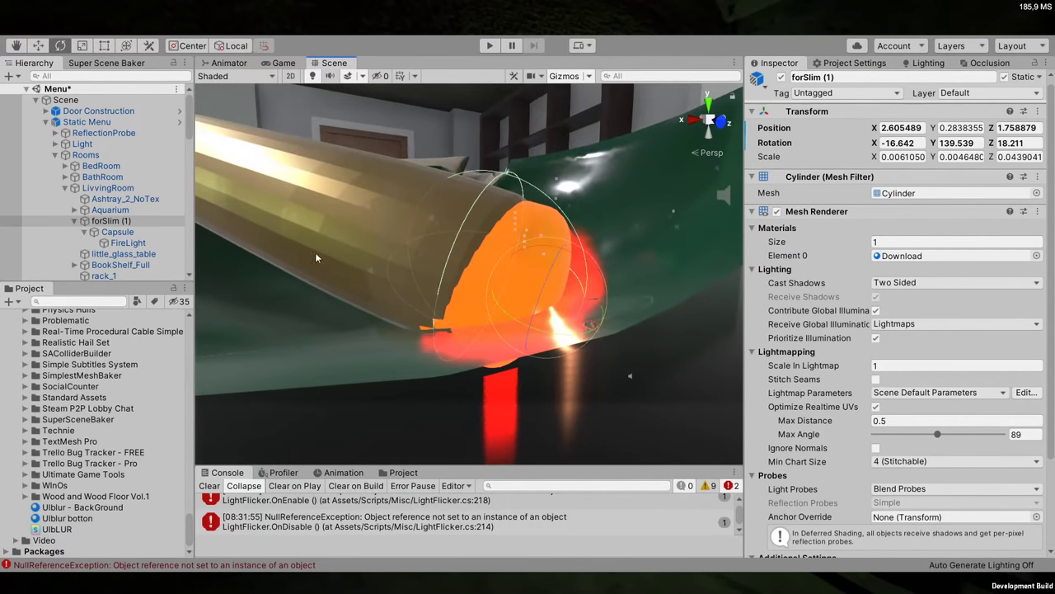
{"action": "left_click_drag", "start_coordinate": [578, 255], "coordinate": [544, 253]}
{"action": "right_click_drag", "start_coordinate": [541, 254], "coordinate": [643, 250]}
Tilt forSlim (1) further to rotation -13.164, 139.699, 19.91, then select Static Menu
{"action": "left_click_drag", "start_coordinate": [643, 250], "coordinate": [642, 259]}
{"action": "key", "text": "e"}
{"action": "right_click_drag", "start_coordinate": [645, 259], "coordinate": [657, 258]}
{"action": "left_click_drag", "start_coordinate": [685, 248], "coordinate": [687, 261]}
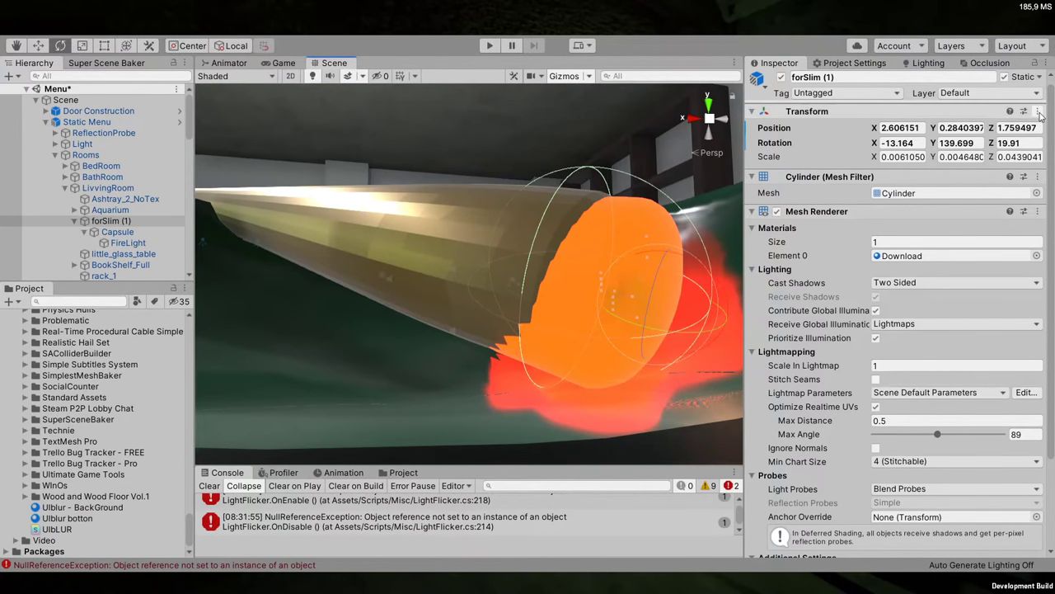
{"action": "left_click", "coordinate": [220, 95]}
Open Static Menu's base prefab Static and select the FireLight under forSlim (1)
{"action": "left_click", "coordinate": [823, 112]}
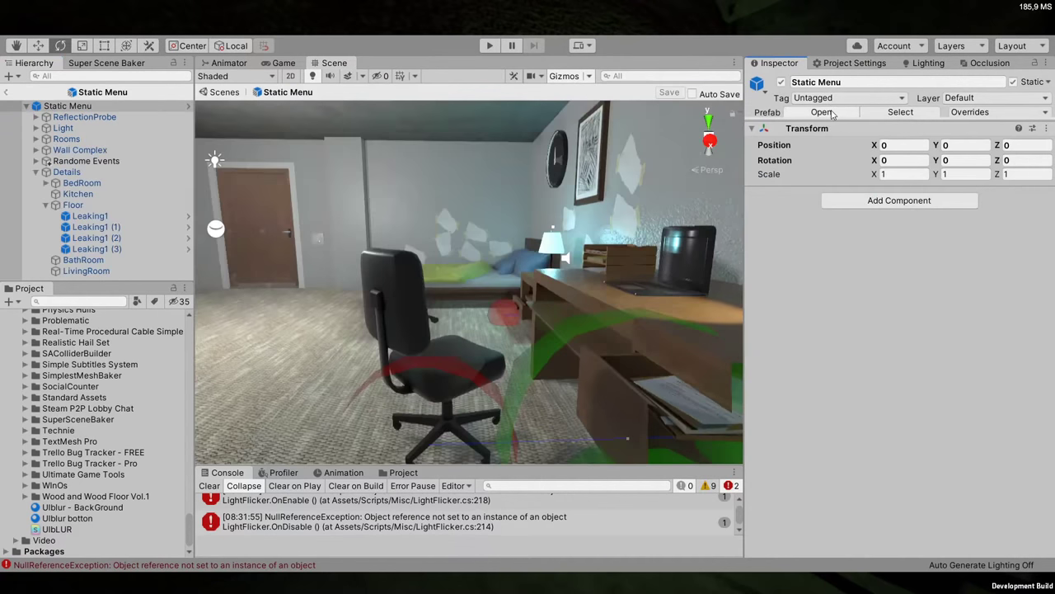
{"action": "left_click", "coordinate": [822, 112]}
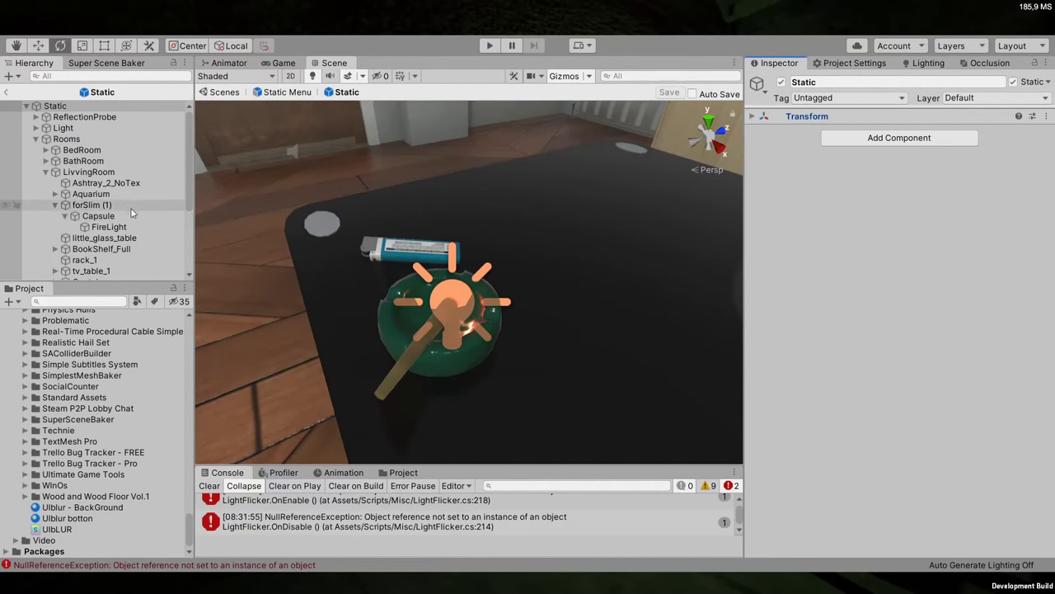
{"action": "left_click", "coordinate": [91, 204]}
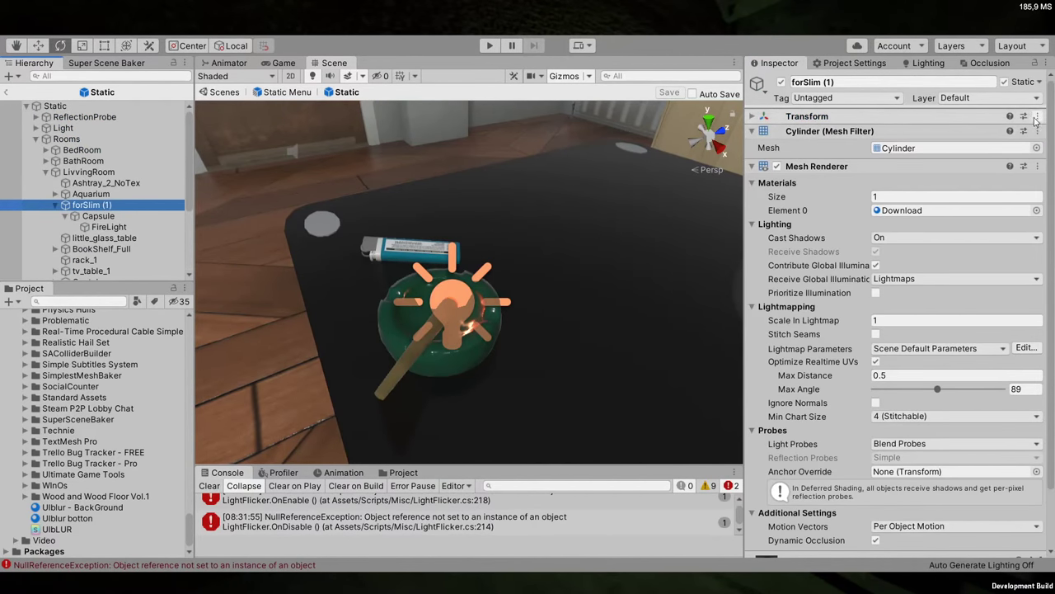
{"action": "left_click_drag", "start_coordinate": [495, 280], "coordinate": [107, 248], "text": "alt"}
{"action": "left_click", "coordinate": [108, 227]}
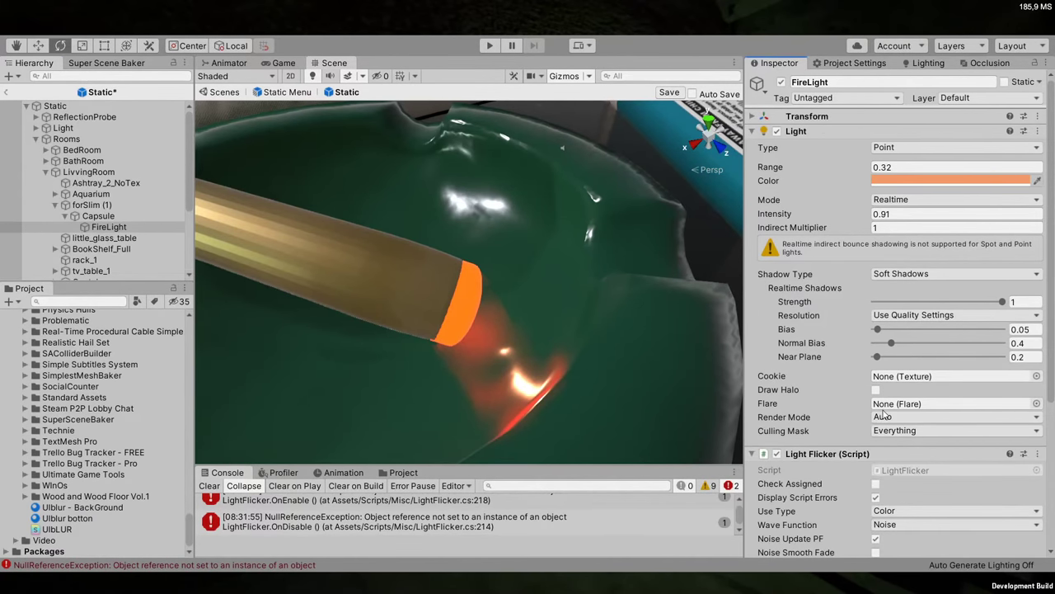
Set Light Flicker Use Type to Intensity, keep Noise, and enable Noise Smooth Fade and Ignore Lamp Controll
{"action": "scroll", "coordinate": [876, 417], "scroll_direction": "down", "scroll_amount": 3}
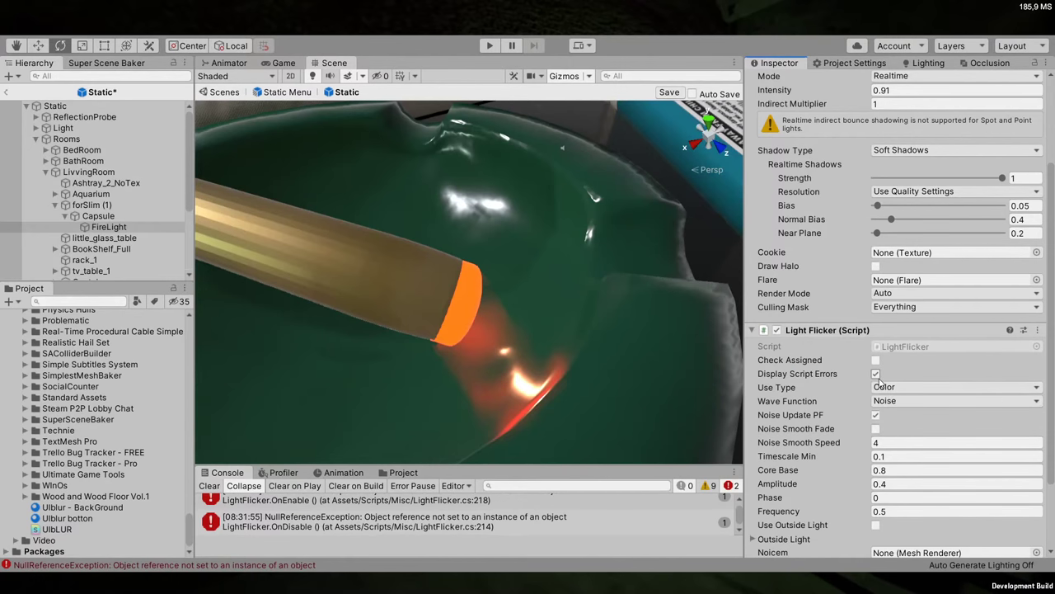
{"action": "double_click", "coordinate": [876, 374]}
{"action": "left_click", "coordinate": [899, 387]}
{"action": "left_click", "coordinate": [886, 402]}
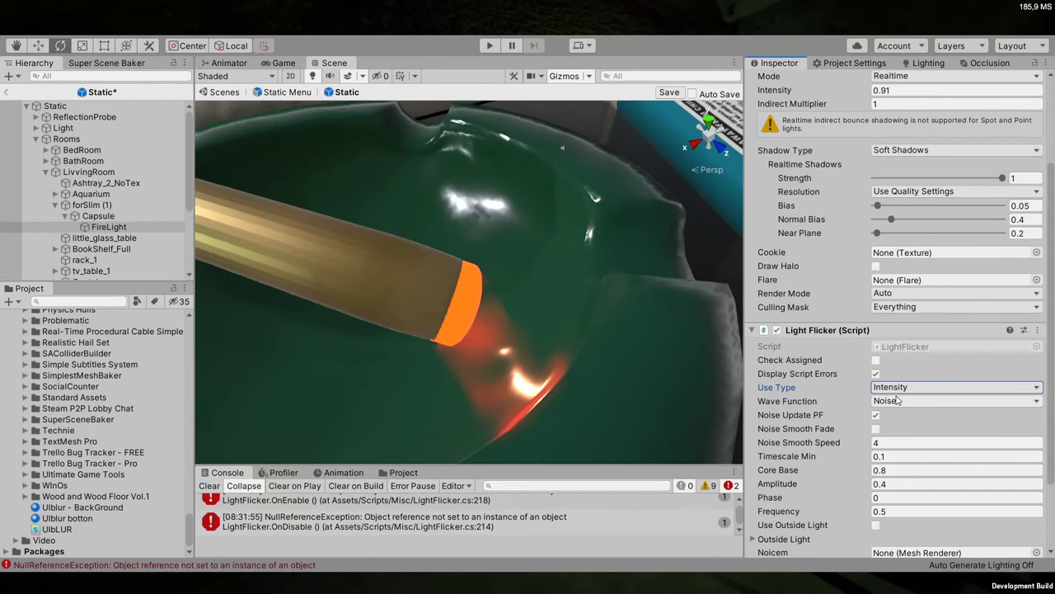
{"action": "left_click", "coordinate": [904, 405]}
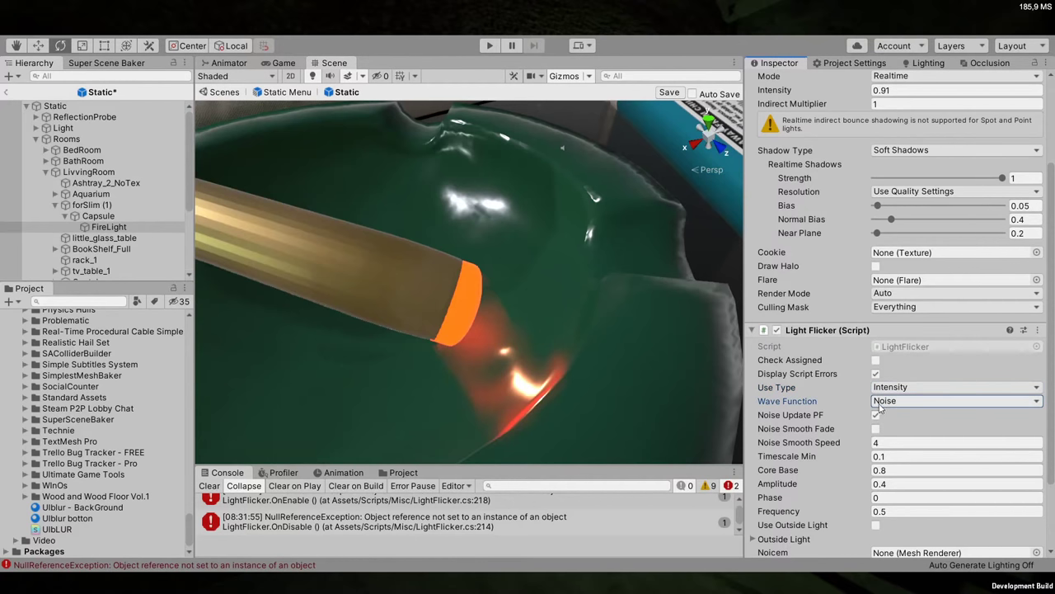
{"action": "left_click", "coordinate": [875, 429]}
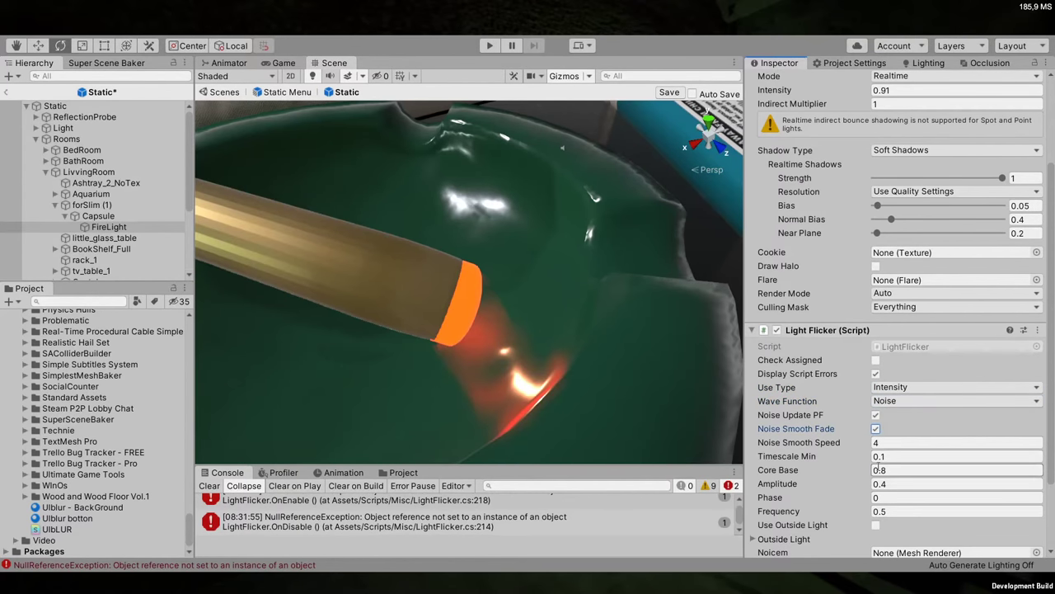
{"action": "scroll", "coordinate": [876, 449], "scroll_direction": "down", "scroll_amount": 3}
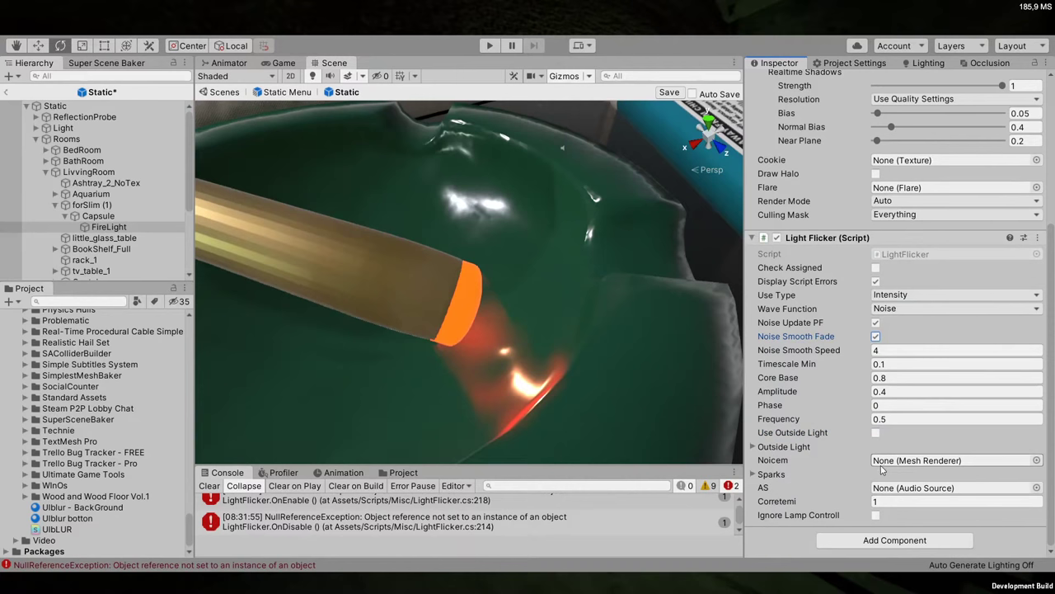
{"action": "left_click", "coordinate": [876, 514]}
Look over the Sparks list and Outside Light settings, leaving them collapsed
{"action": "left_click", "coordinate": [771, 475]}
{"action": "left_click", "coordinate": [772, 477]}
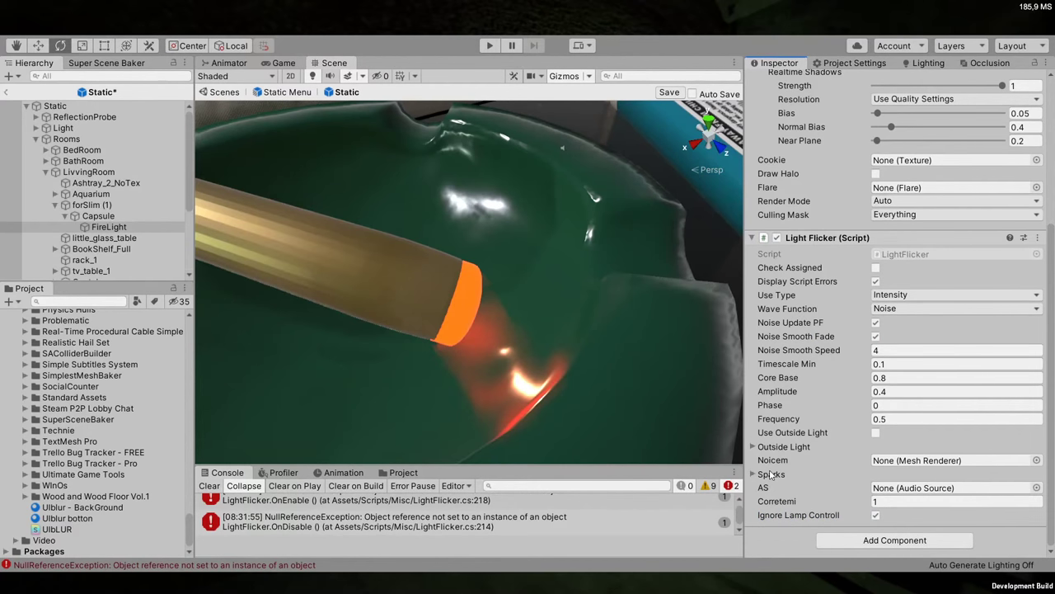
{"action": "left_click", "coordinate": [770, 475]}
{"action": "key", "text": "Tab"}
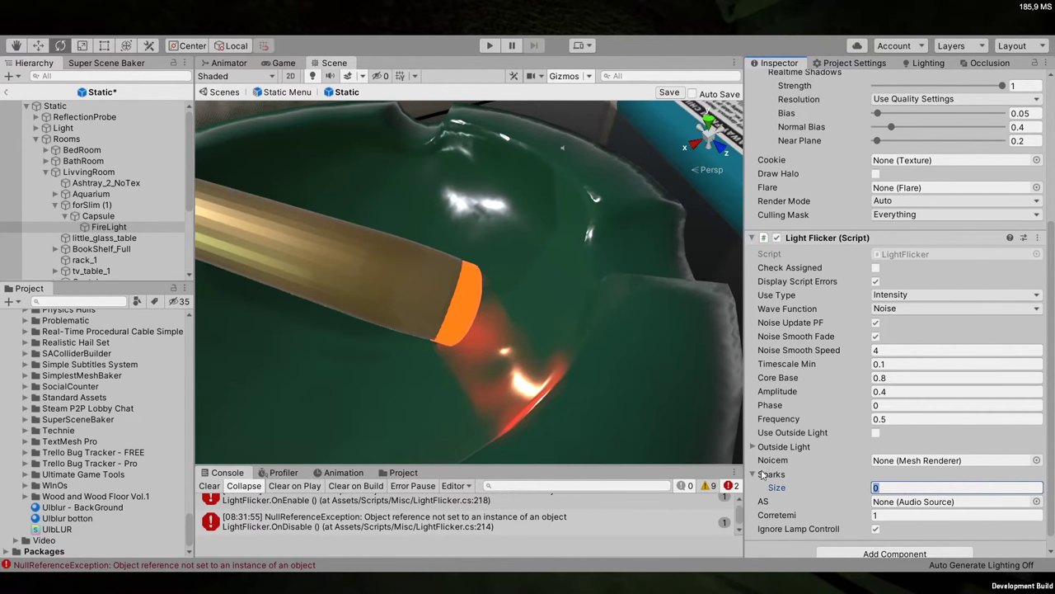
{"action": "left_click", "coordinate": [767, 475]}
{"action": "left_click", "coordinate": [777, 447]}
{"action": "left_click", "coordinate": [800, 448]}
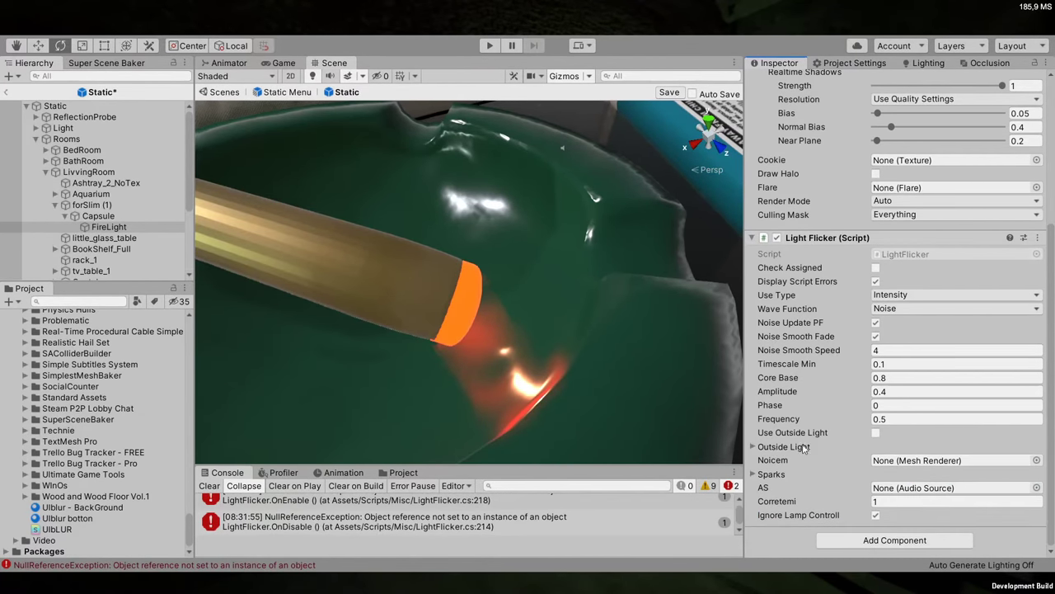
Exit the Static prefab to Static Menu, browse its groups, and return to the Menu scene
{"action": "left_click", "coordinate": [10, 94]}
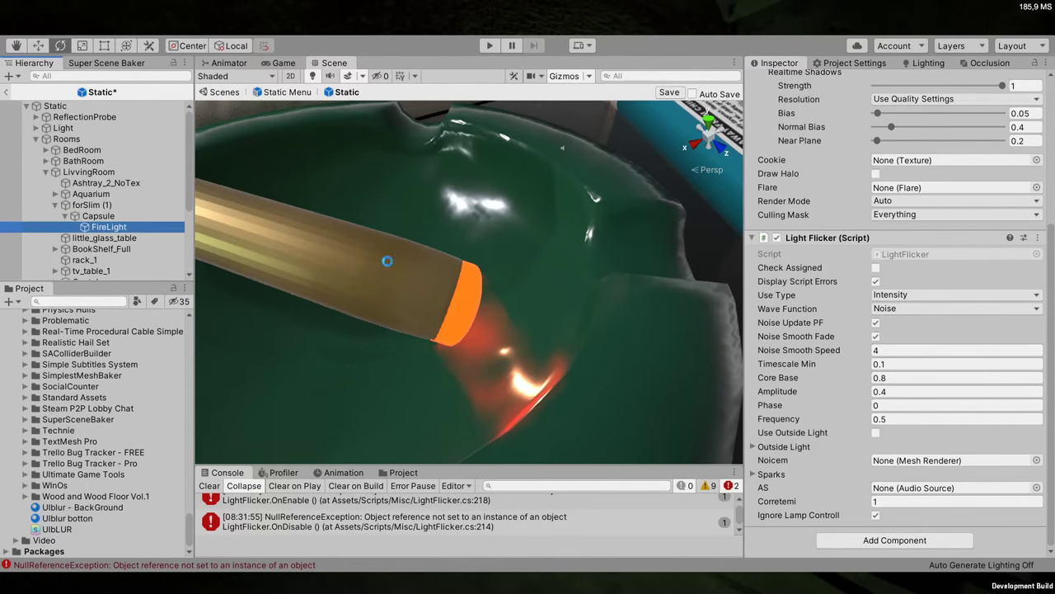
{"action": "left_click", "coordinate": [7, 94]}
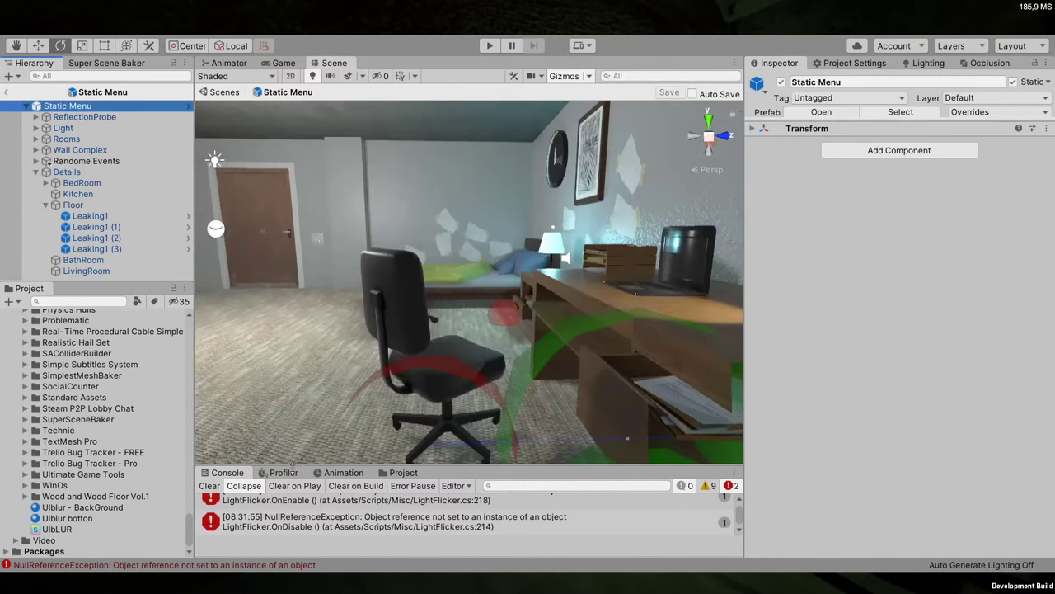
{"action": "left_click", "coordinate": [82, 182]}
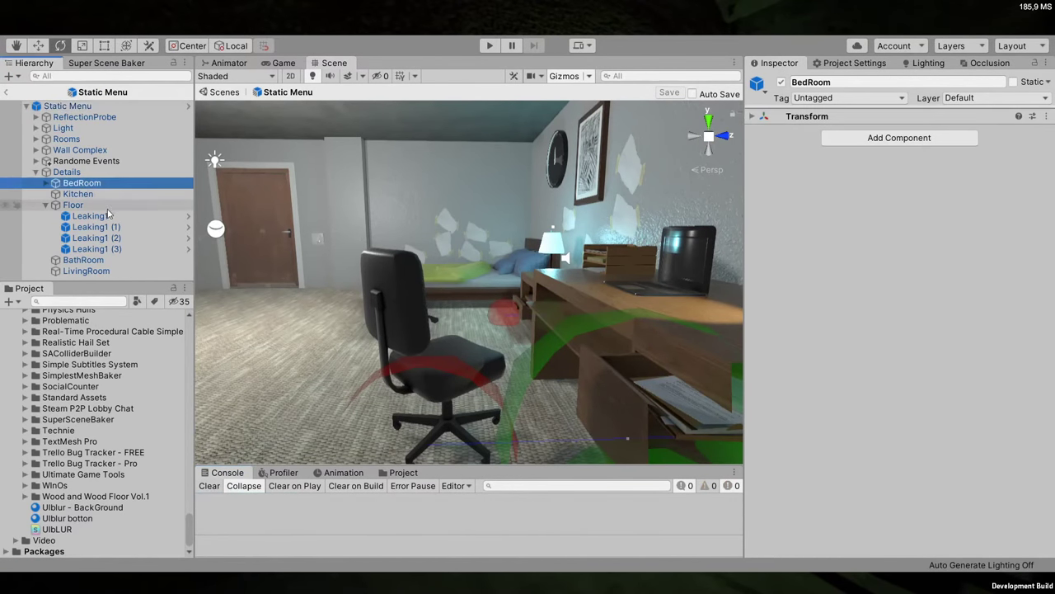
{"action": "left_click", "coordinate": [49, 172]}
{"action": "left_click", "coordinate": [36, 172]}
{"action": "left_click", "coordinate": [82, 161]}
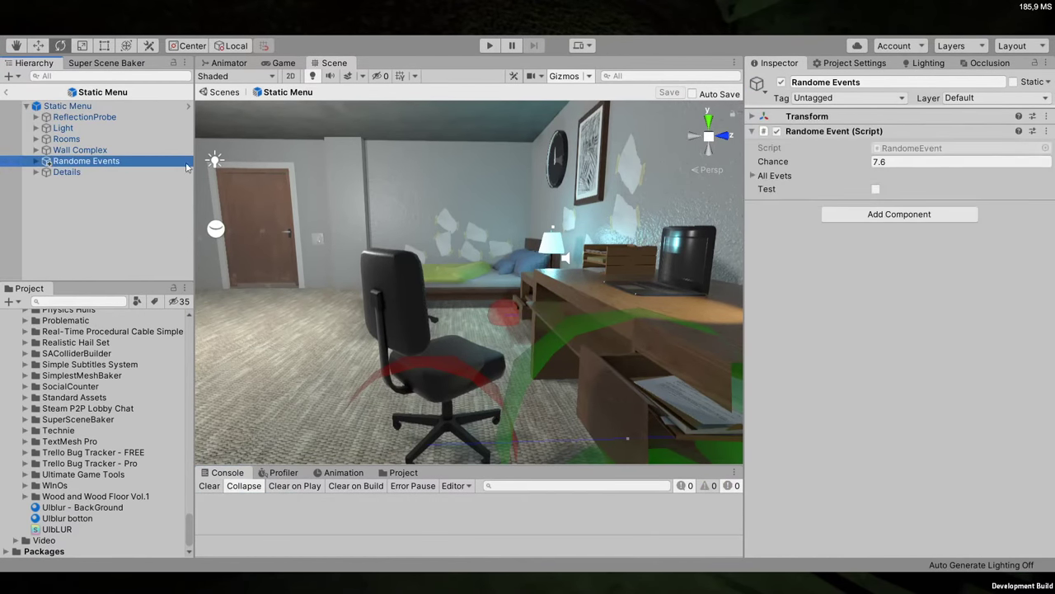
{"action": "left_click", "coordinate": [7, 92]}
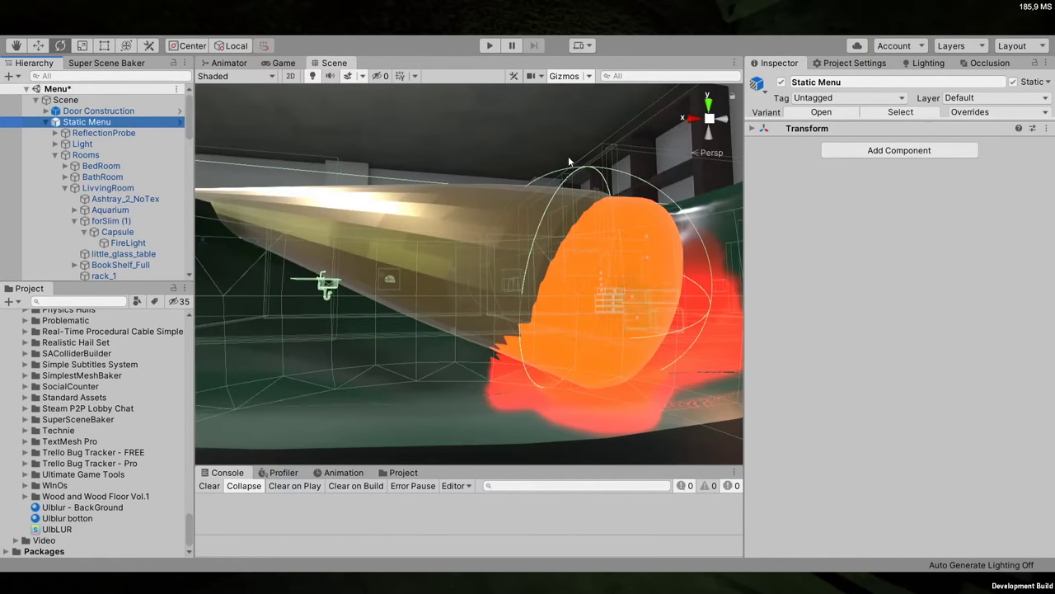
Frame the FireLight, run the game, and trigger a random event from Randome Events
{"action": "right_click_drag", "start_coordinate": [568, 156], "coordinate": [565, 221]}
{"action": "double_click", "coordinate": [128, 242]}
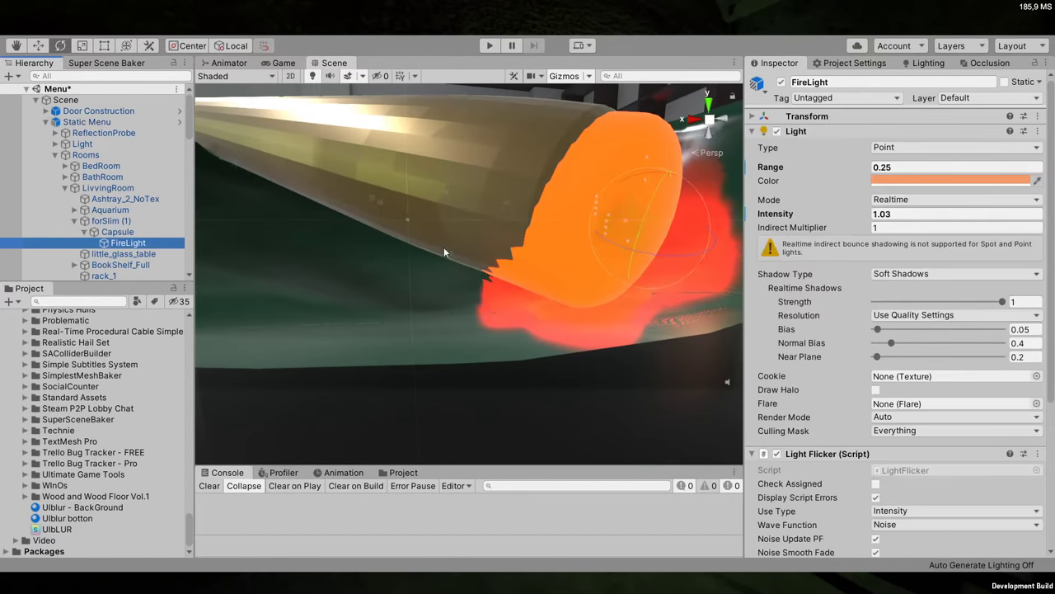
{"action": "left_click", "coordinate": [489, 46]}
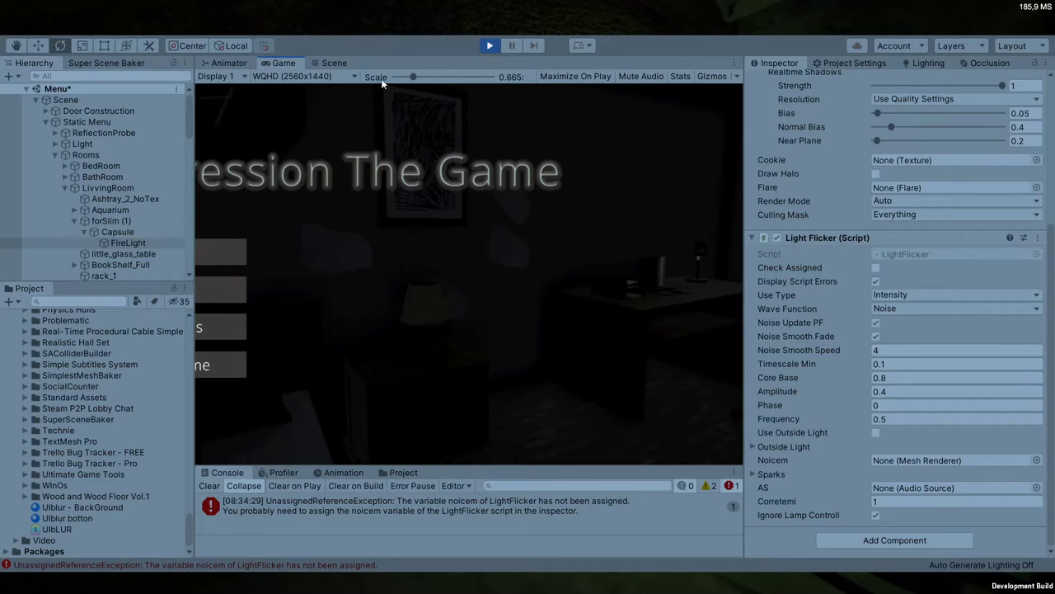
{"action": "left_click_drag", "start_coordinate": [380, 78], "coordinate": [363, 79]}
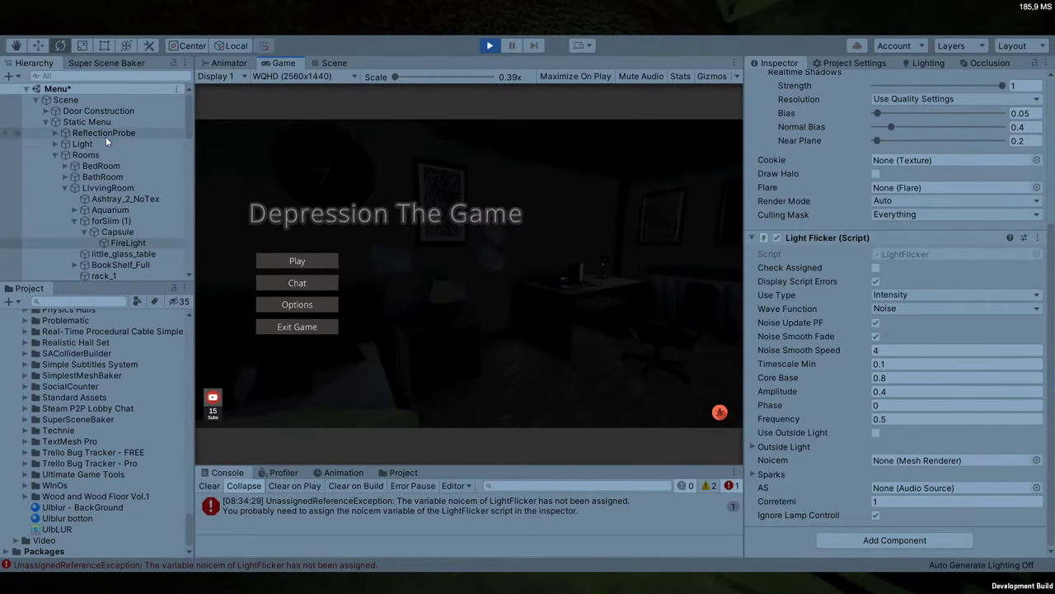
{"action": "scroll", "coordinate": [105, 136], "scroll_direction": "down", "scroll_amount": 5}
{"action": "left_click", "coordinate": [105, 201]}
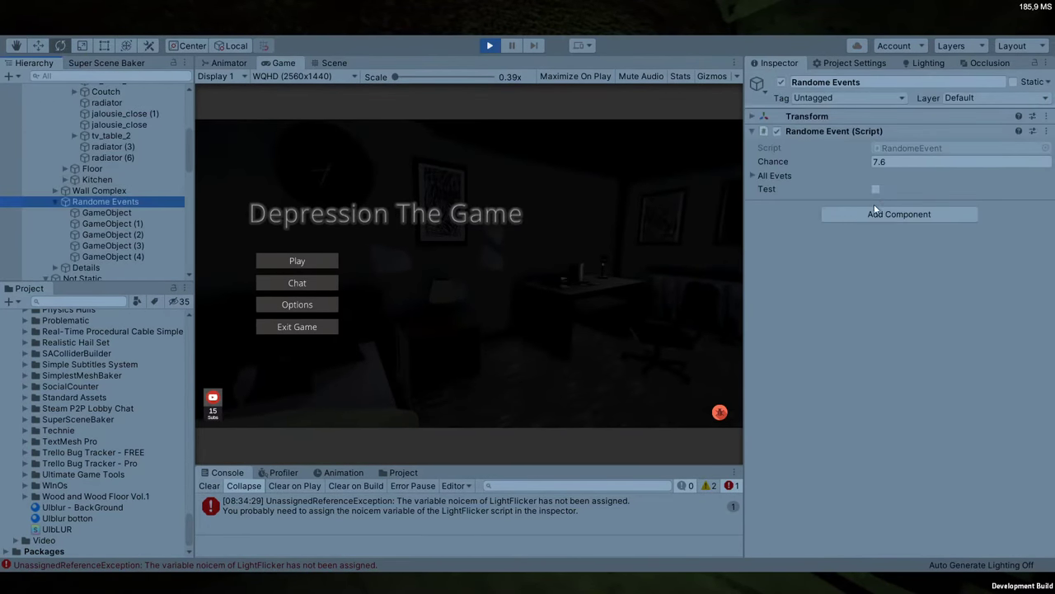
{"action": "left_click", "coordinate": [877, 190]}
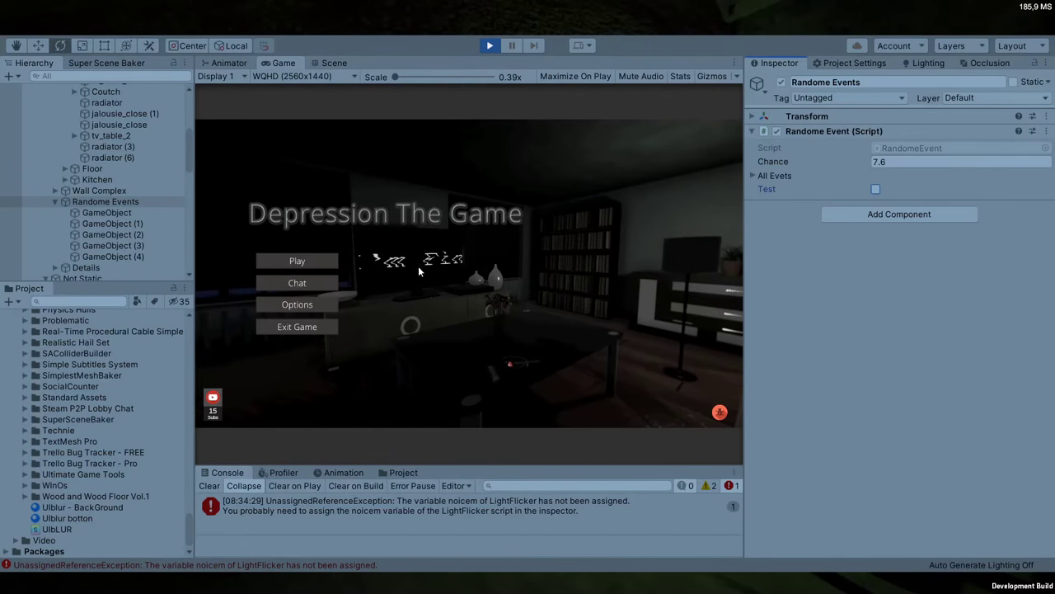
Back in the Scene view, show the ashtray and select the Capsule's FireLight
{"action": "left_click", "coordinate": [335, 63]}
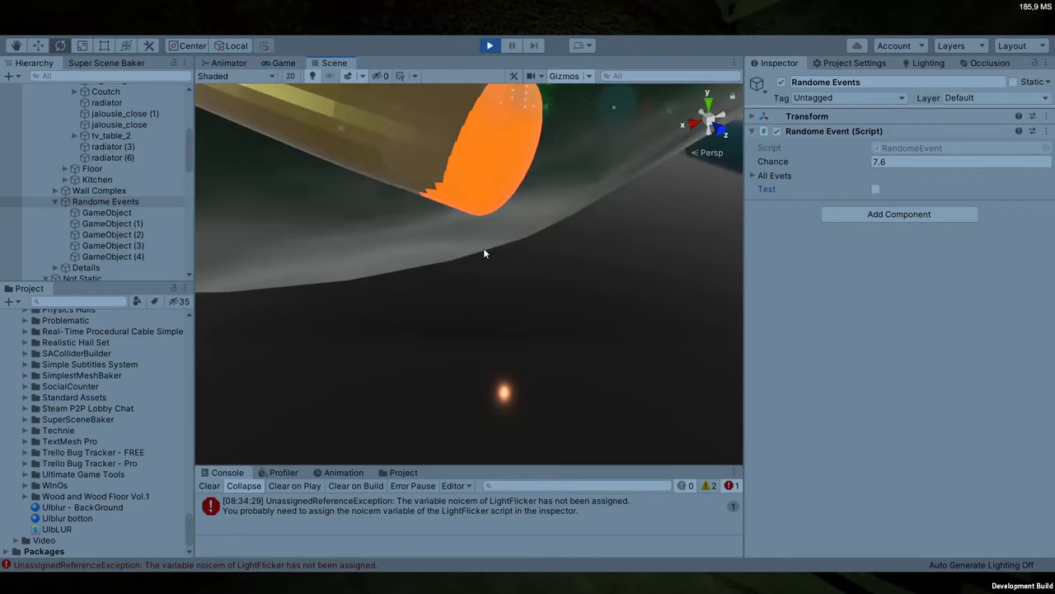
{"action": "right_click_drag", "start_coordinate": [484, 250], "coordinate": [632, 230]}
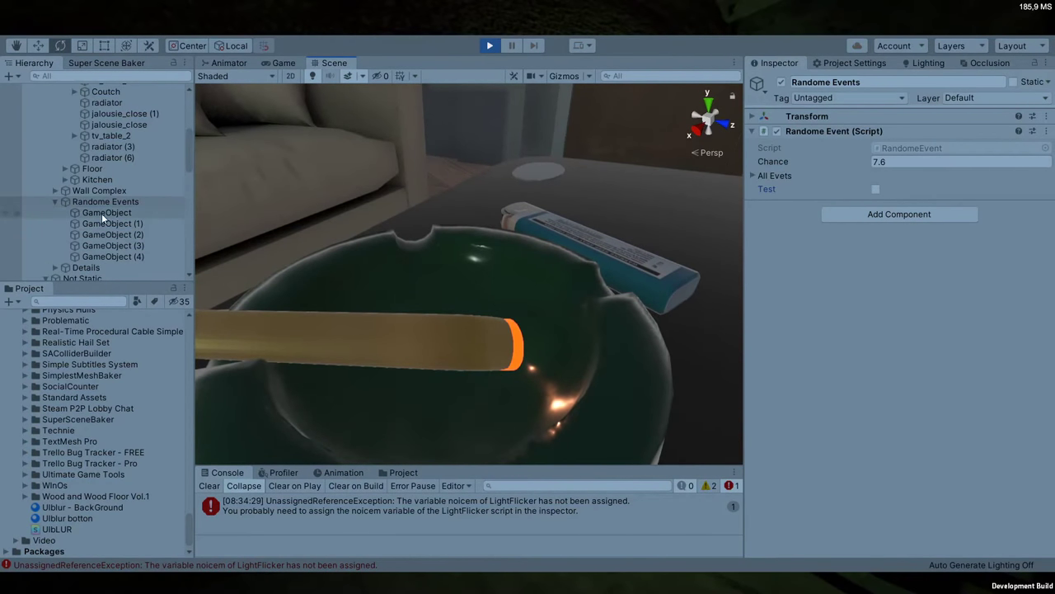
{"action": "scroll", "coordinate": [100, 196], "scroll_direction": "up", "scroll_amount": 5}
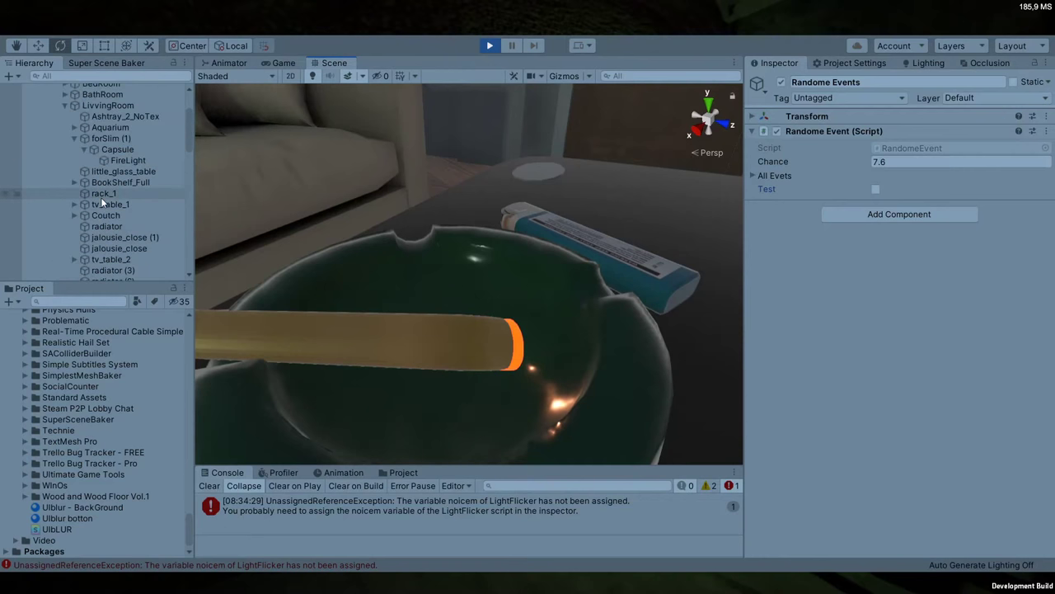
{"action": "left_click", "coordinate": [121, 159]}
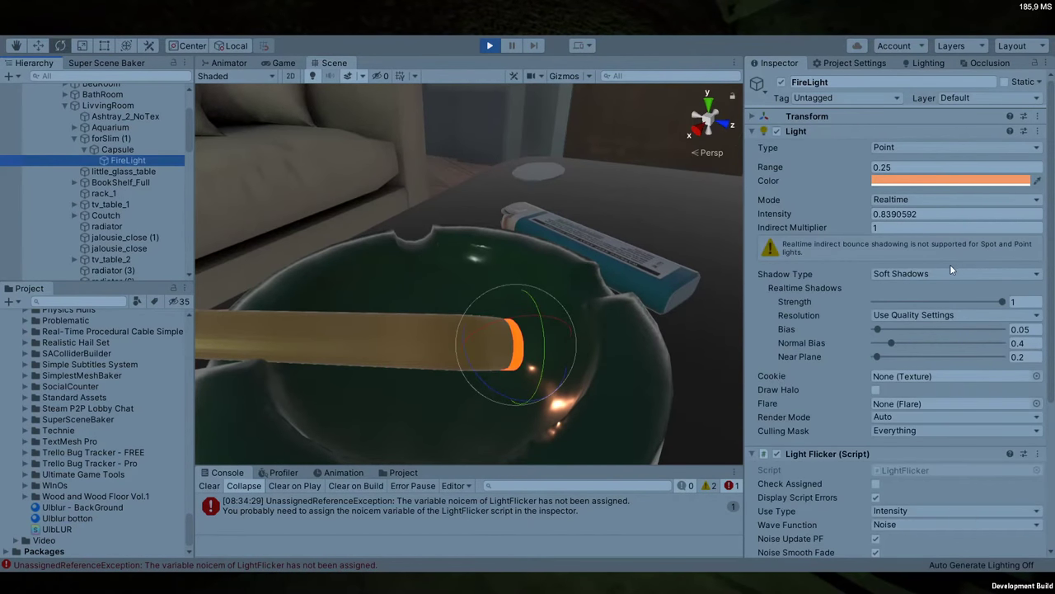
Set the flicker Amplitude to 0.83, Phase to 0.58 and Frequency to 0.44
{"action": "scroll", "coordinate": [950, 264], "scroll_direction": "down", "scroll_amount": 5}
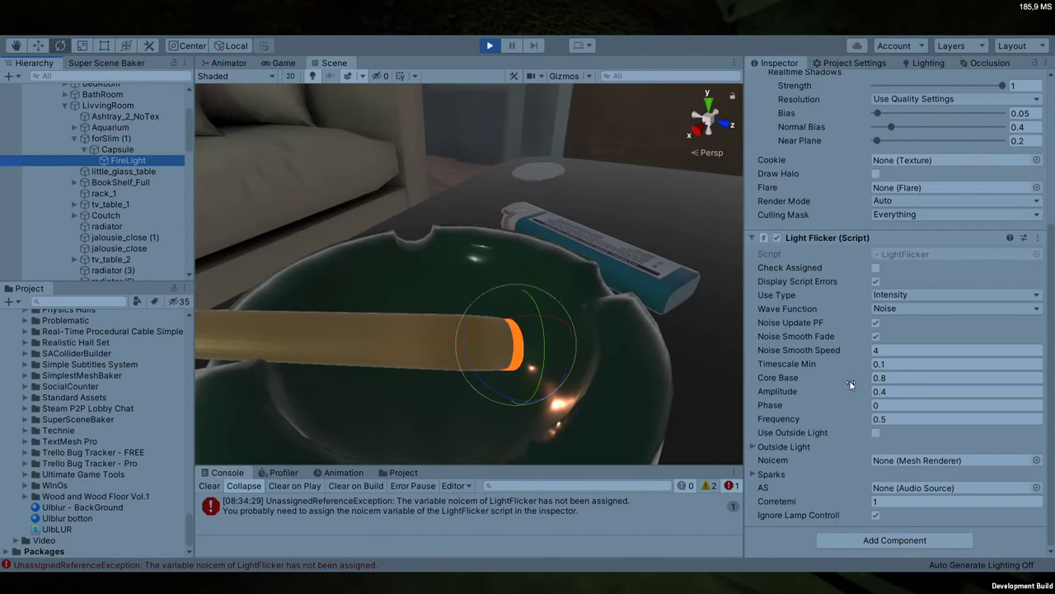
{"action": "left_click_drag", "start_coordinate": [849, 391], "coordinate": [881, 413]}
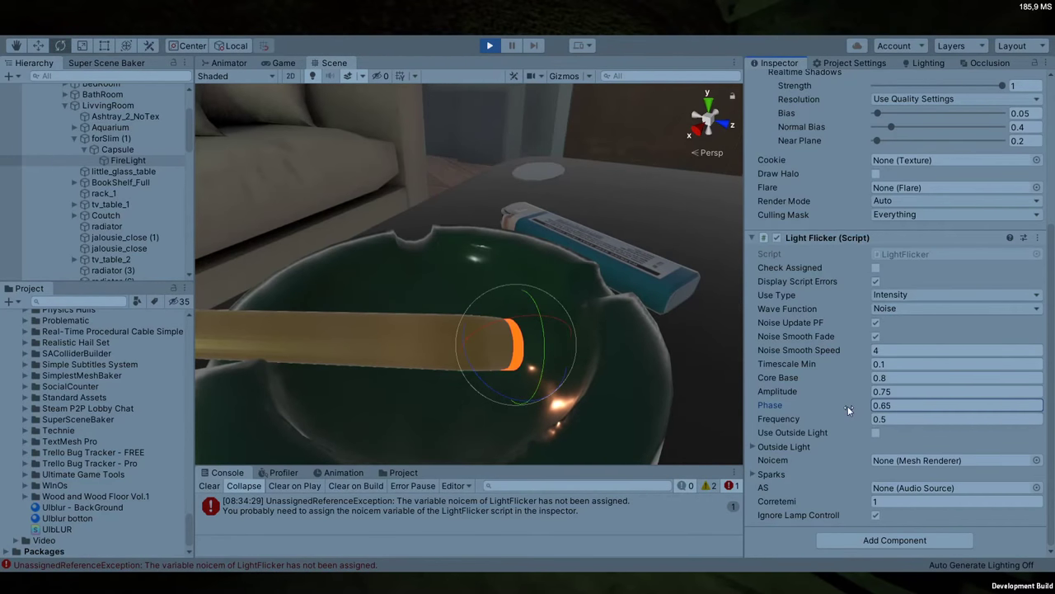
{"action": "mouse_move", "coordinate": [848, 406]}
{"action": "left_mouse_down"}
{"action": "mouse_move", "coordinate": [874, 423]}
{"action": "mouse_move", "coordinate": [849, 418]}
{"action": "left_mouse_up"}
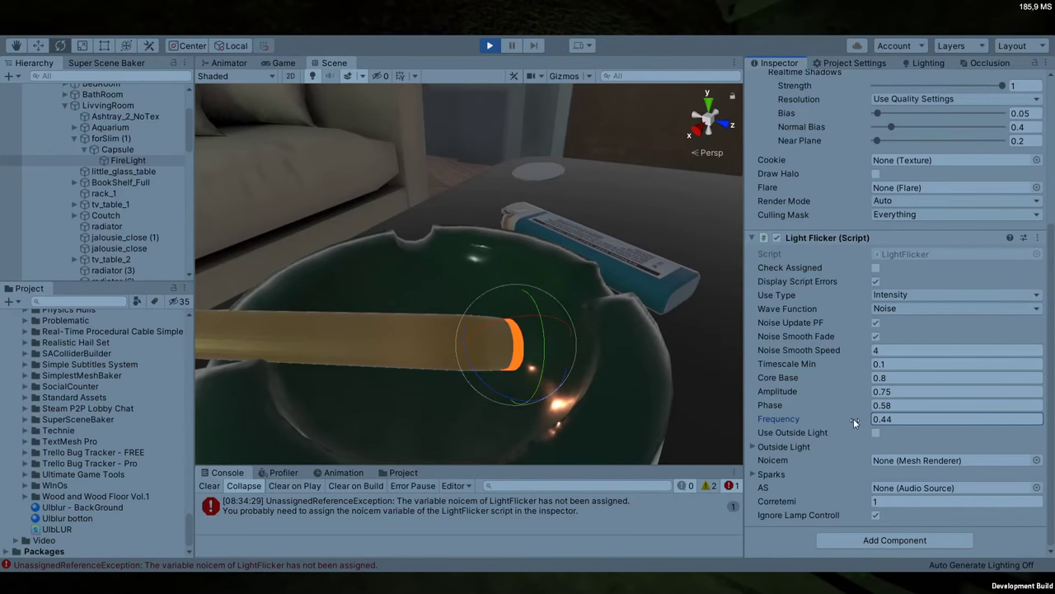
{"action": "left_click", "coordinate": [854, 405]}
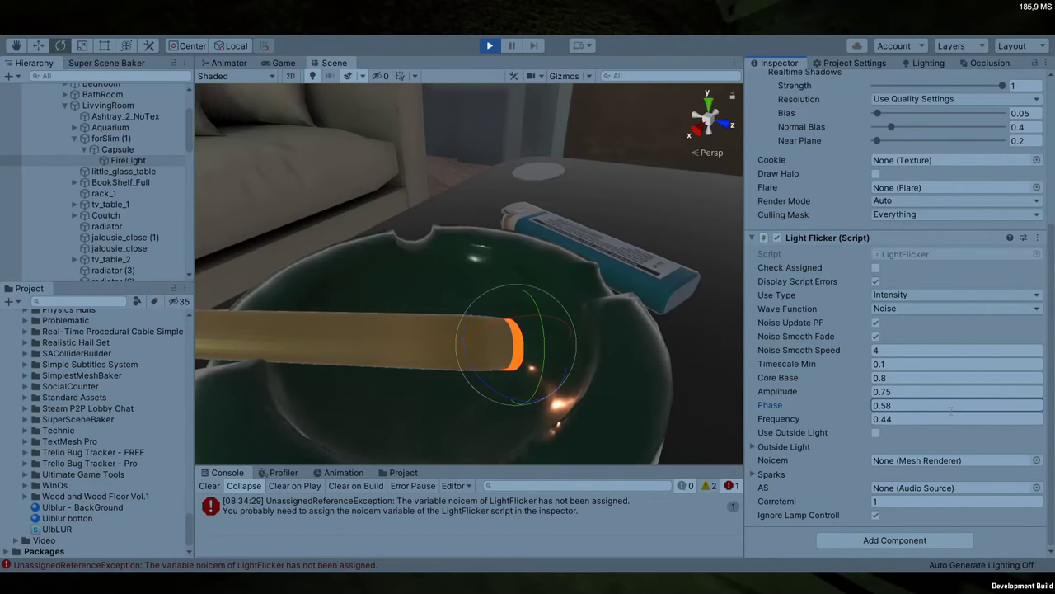
{"action": "left_click", "coordinate": [830, 393]}
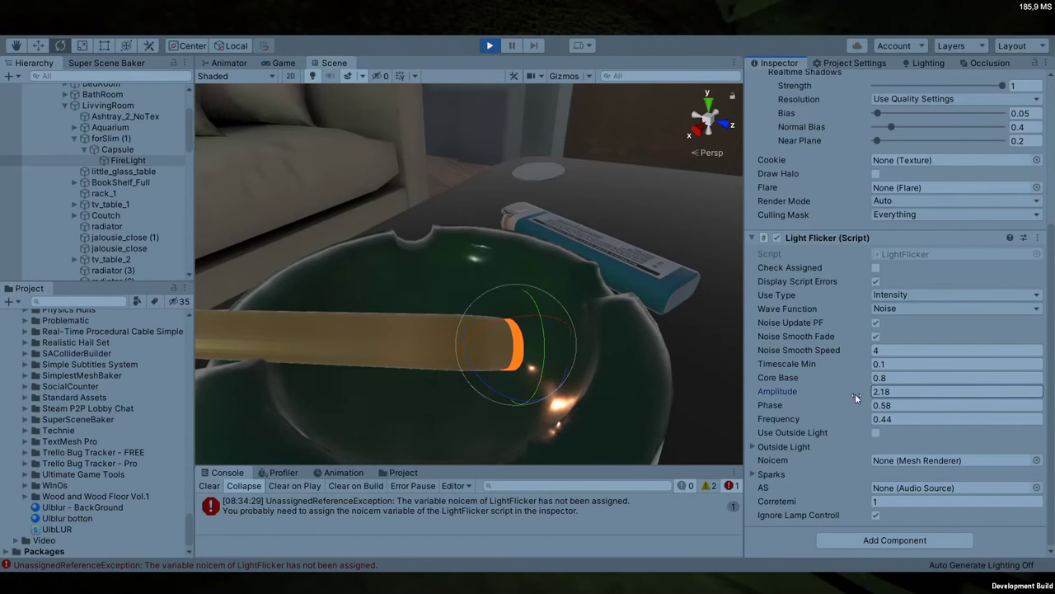
{"action": "scroll", "coordinate": [855, 394], "scroll_direction": "up", "scroll_amount": 5}
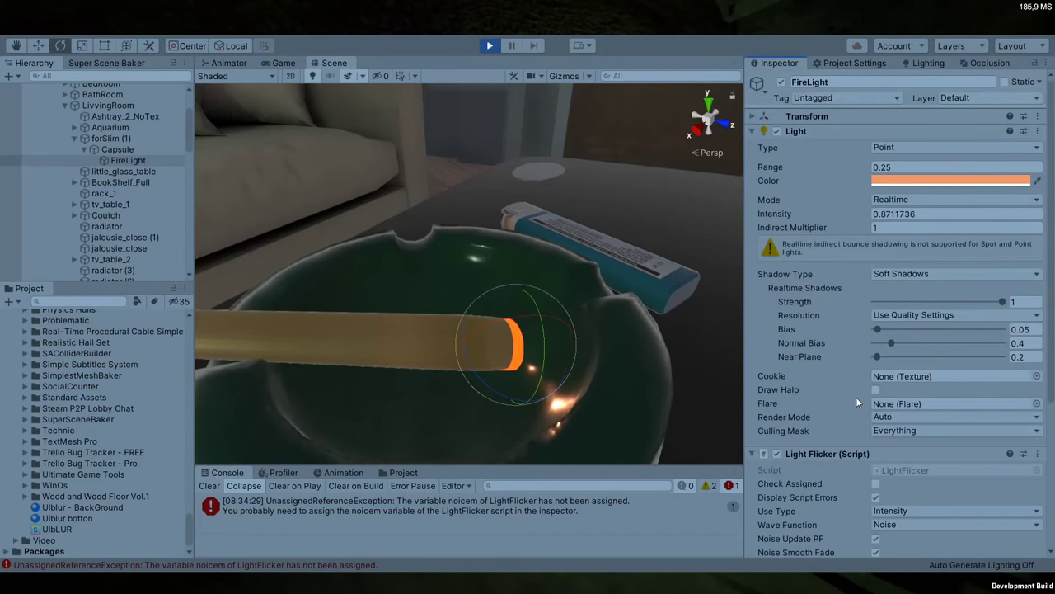
{"action": "scroll", "coordinate": [856, 397], "scroll_direction": "down", "scroll_amount": 3}
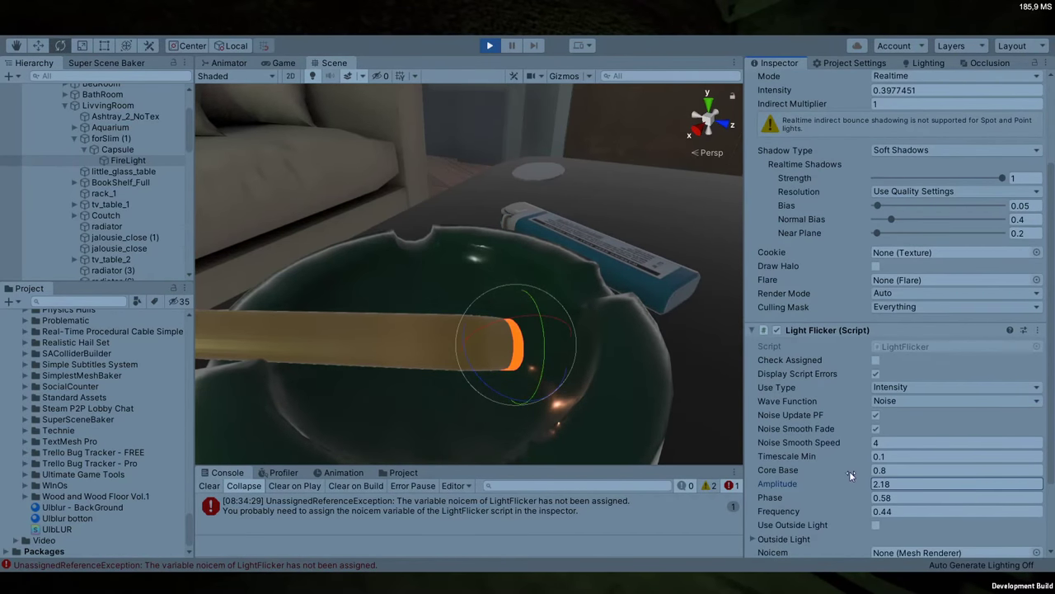
Set the flicker Core Base to 0.76 and view the running main menu
{"action": "left_click_drag", "start_coordinate": [849, 470], "coordinate": [820, 483]}
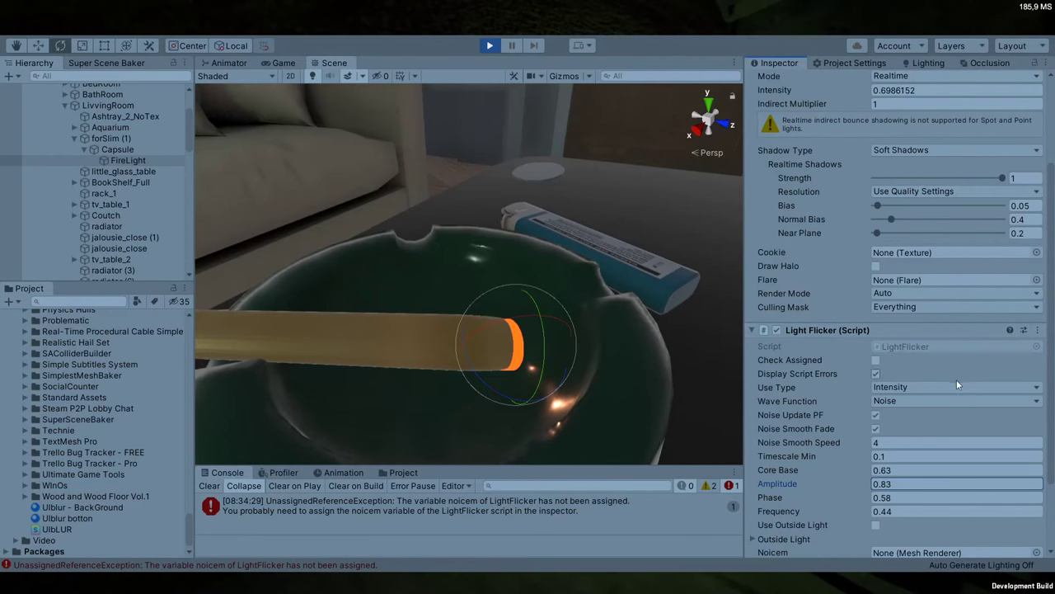
{"action": "left_click", "coordinate": [900, 456]}
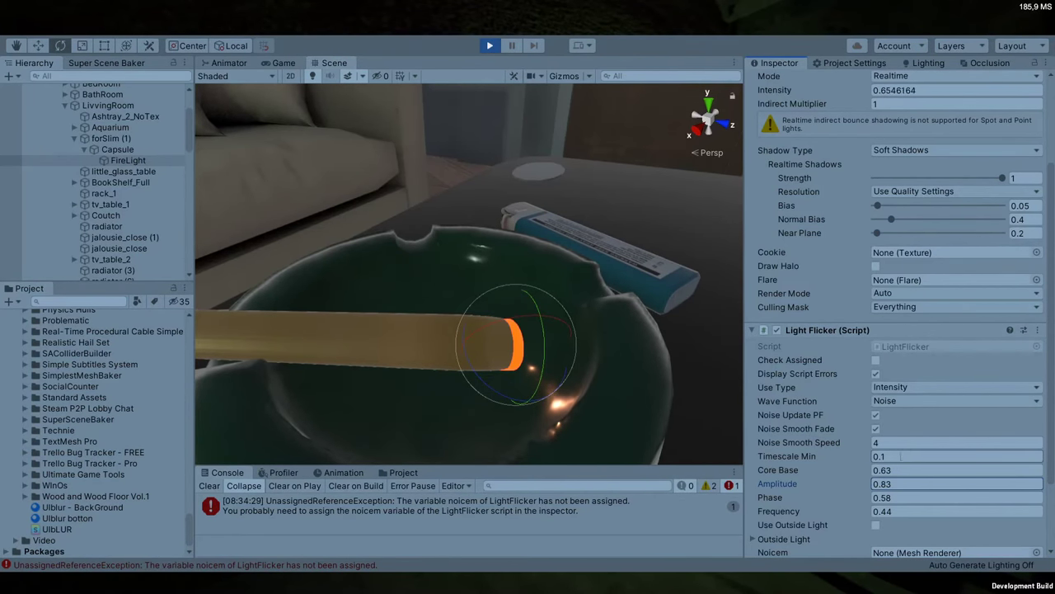
{"action": "left_click_drag", "start_coordinate": [846, 473], "coordinate": [846, 471]}
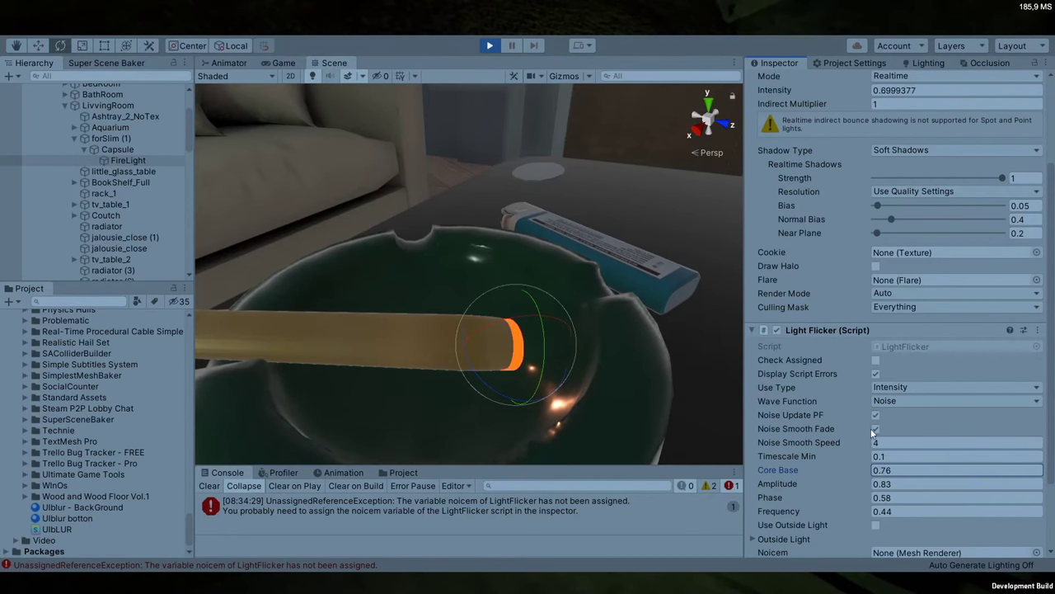
{"action": "scroll", "coordinate": [866, 396], "scroll_direction": "up", "scroll_amount": 5}
{"action": "left_click", "coordinate": [295, 64]}
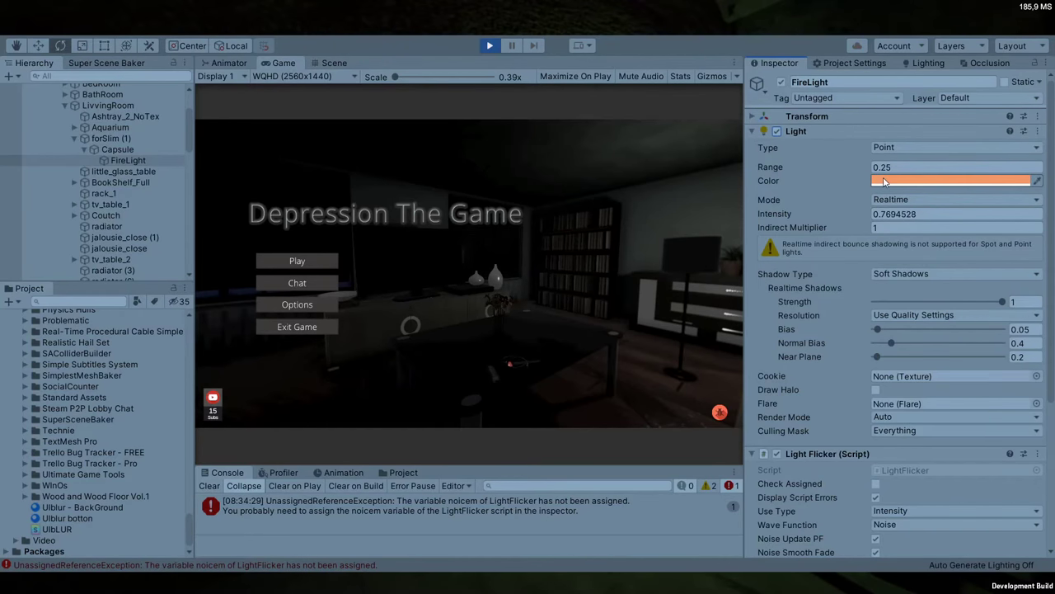
Set the FireLight's Indirect Multiplier to 0 and Intensity to 2.08
{"action": "left_click", "coordinate": [849, 163]}
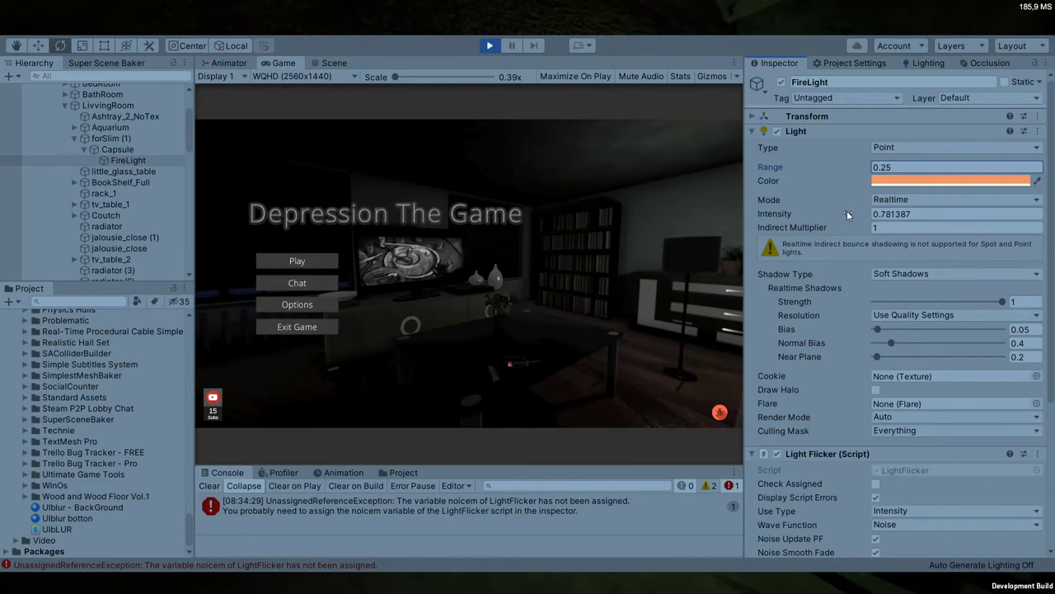
{"action": "scroll", "coordinate": [898, 372], "scroll_direction": "down", "scroll_amount": 5}
{"action": "left_click", "coordinate": [777, 237]}
{"action": "scroll", "coordinate": [872, 272], "scroll_direction": "up", "scroll_amount": 5}
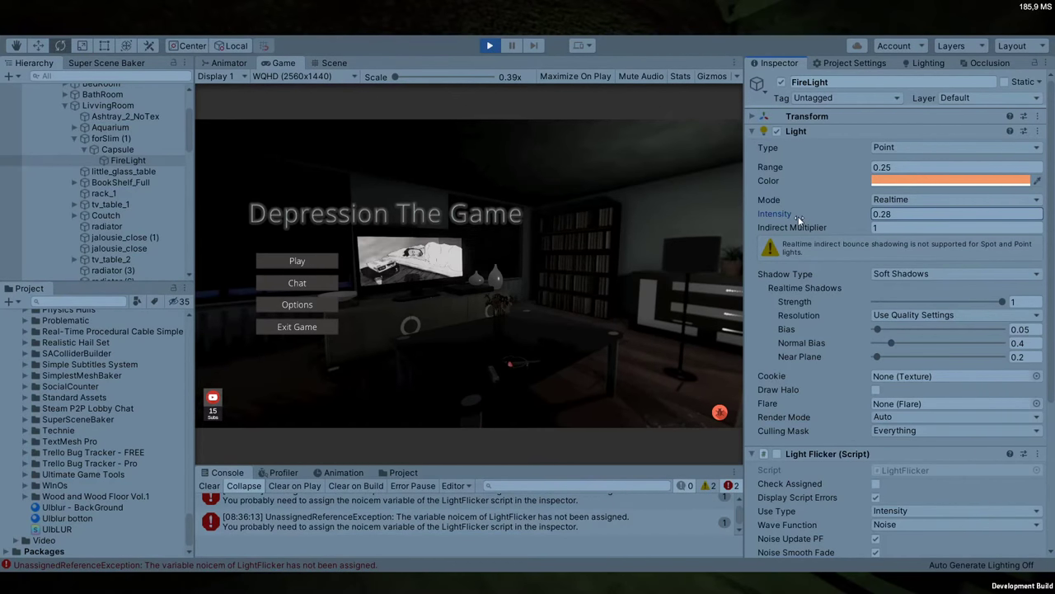
{"action": "left_click_drag", "start_coordinate": [844, 228], "coordinate": [748, 218]}
{"action": "left_click", "coordinate": [1010, 216]}
{"action": "type", "text": "7.9"}
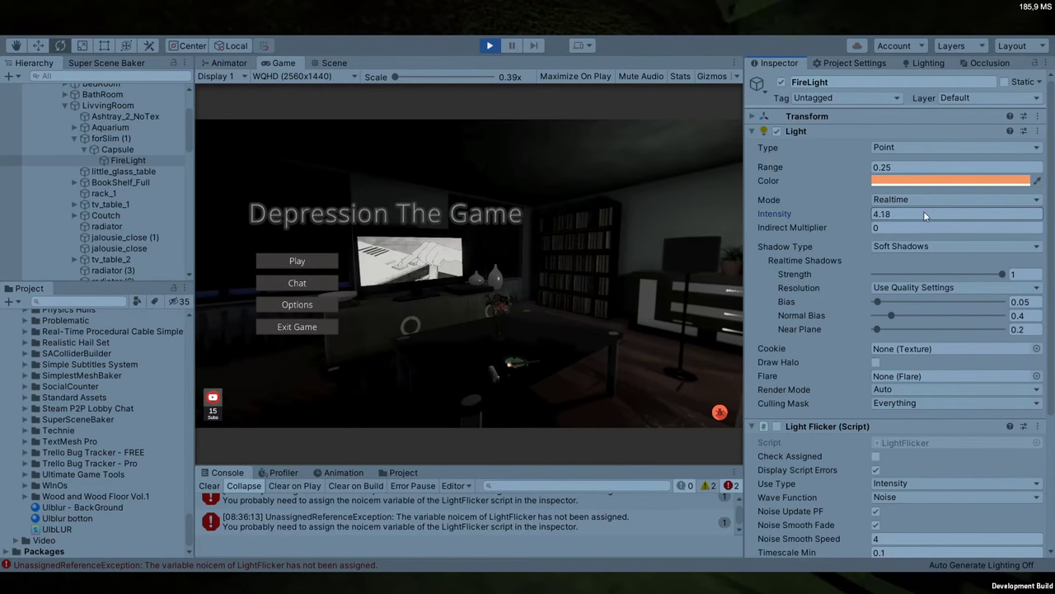
{"action": "key", "text": "BackSpace"}
{"action": "key", "text": "BackSpace"}
{"action": "key", "text": "BackSpace"}
{"action": "type", "text": "2.08"}
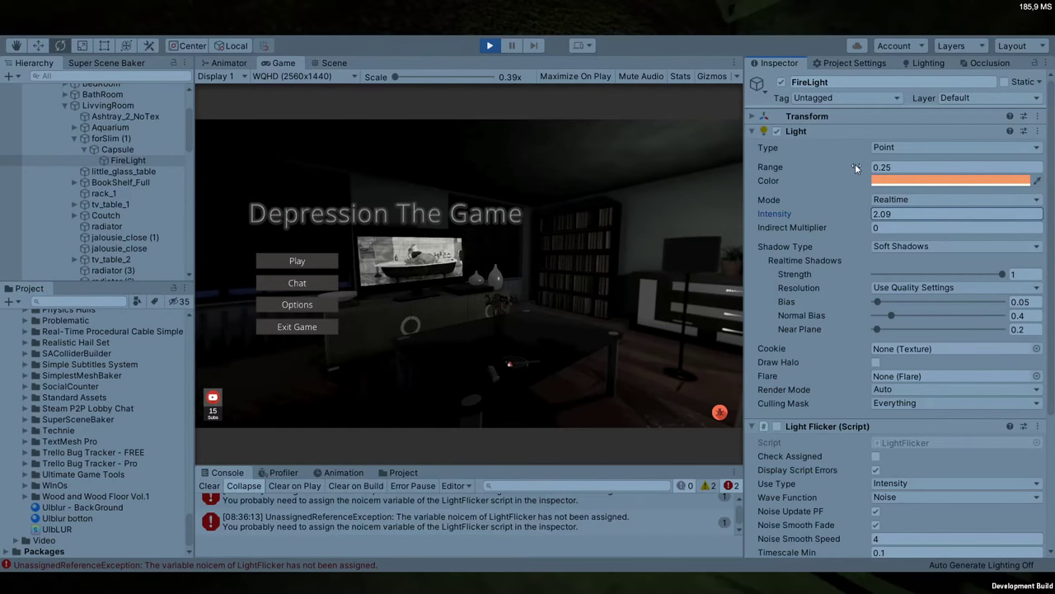
Widen Range to 0.48, zero Bias and Normal Bias, then stop play mode
{"action": "mouse_move", "coordinate": [857, 169]}
{"action": "left_mouse_down"}
{"action": "mouse_move", "coordinate": [876, 167]}
{"action": "mouse_move", "coordinate": [867, 165]}
{"action": "left_mouse_up"}
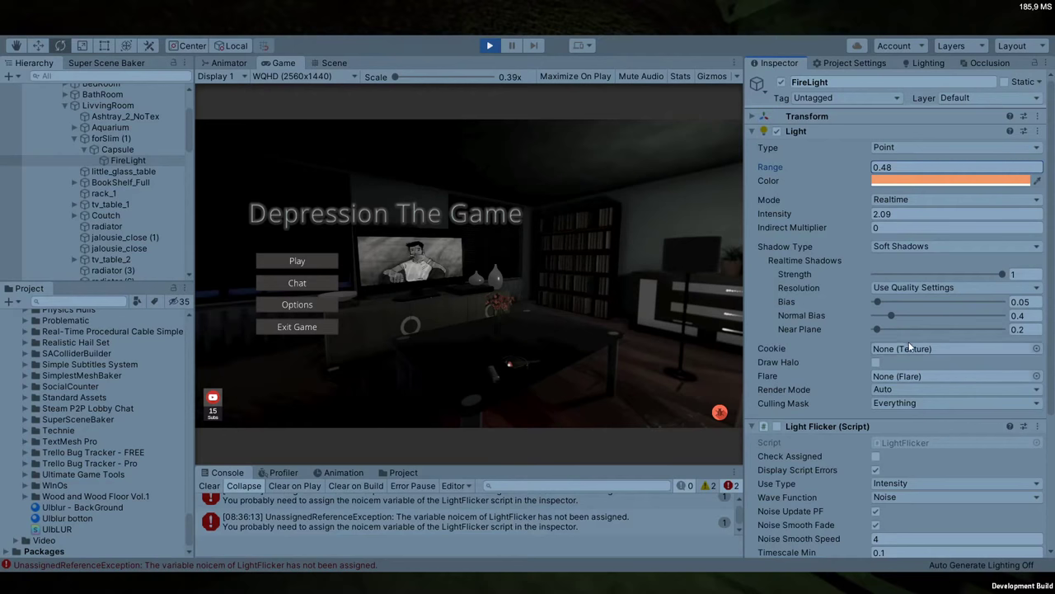
{"action": "mouse_move", "coordinate": [881, 305]}
{"action": "left_mouse_down"}
{"action": "mouse_move", "coordinate": [861, 303]}
{"action": "mouse_move", "coordinate": [835, 329]}
{"action": "mouse_move", "coordinate": [873, 322]}
{"action": "left_mouse_up"}
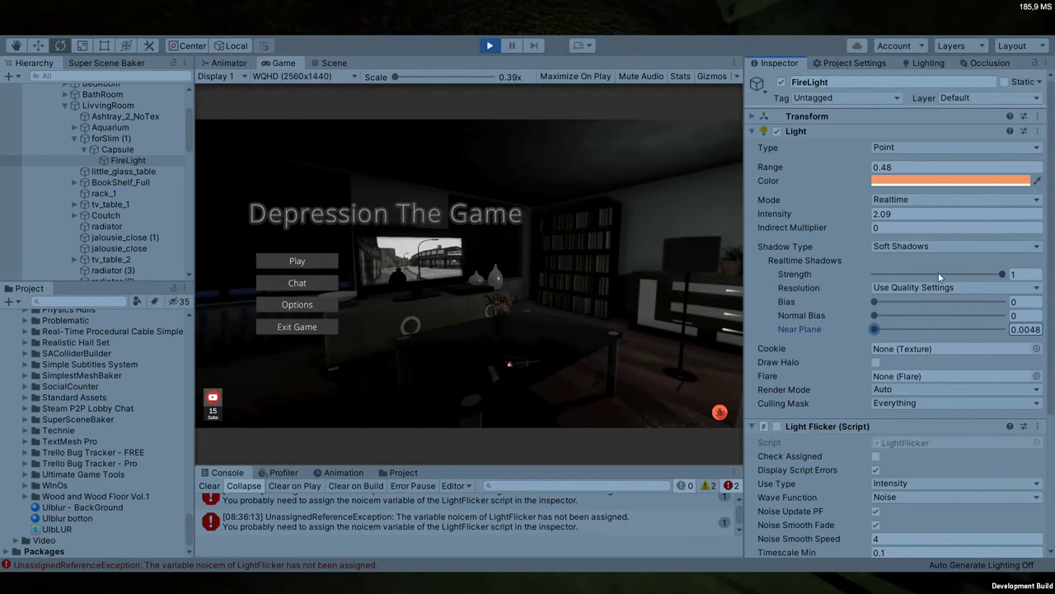
{"action": "scroll", "coordinate": [877, 303], "scroll_direction": "down", "scroll_amount": 5}
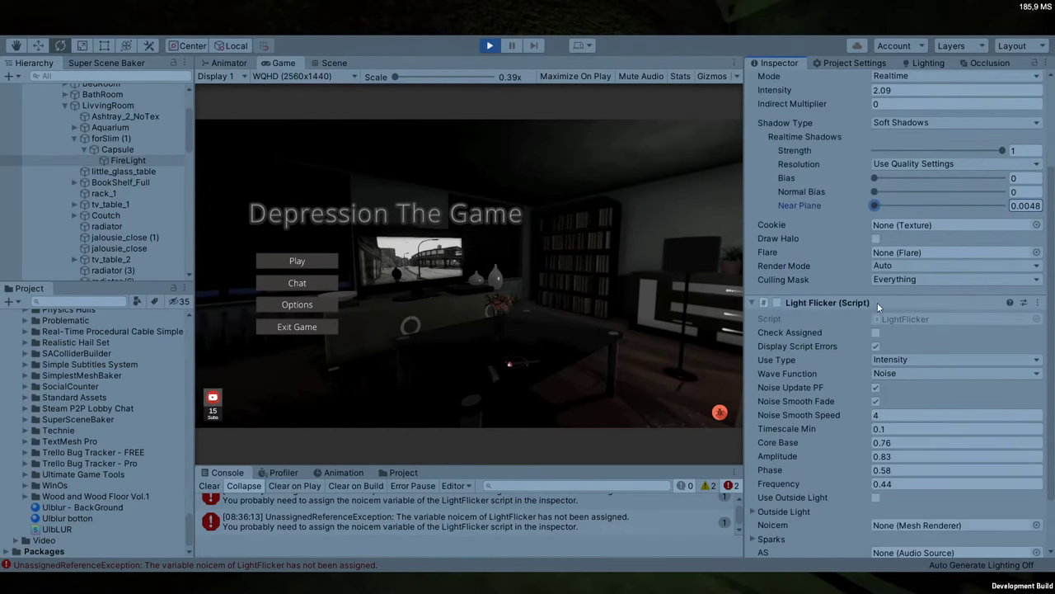
{"action": "left_click", "coordinate": [490, 45]}
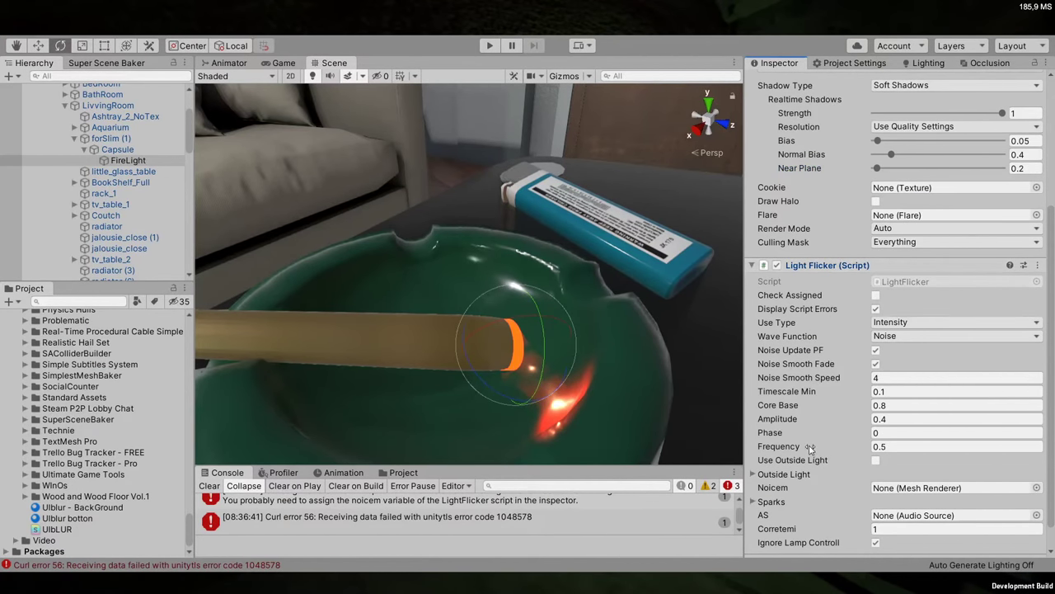
Lower the FireLight flicker Core Base to 0.25
{"action": "left_click_drag", "start_coordinate": [857, 408], "coordinate": [837, 410]}
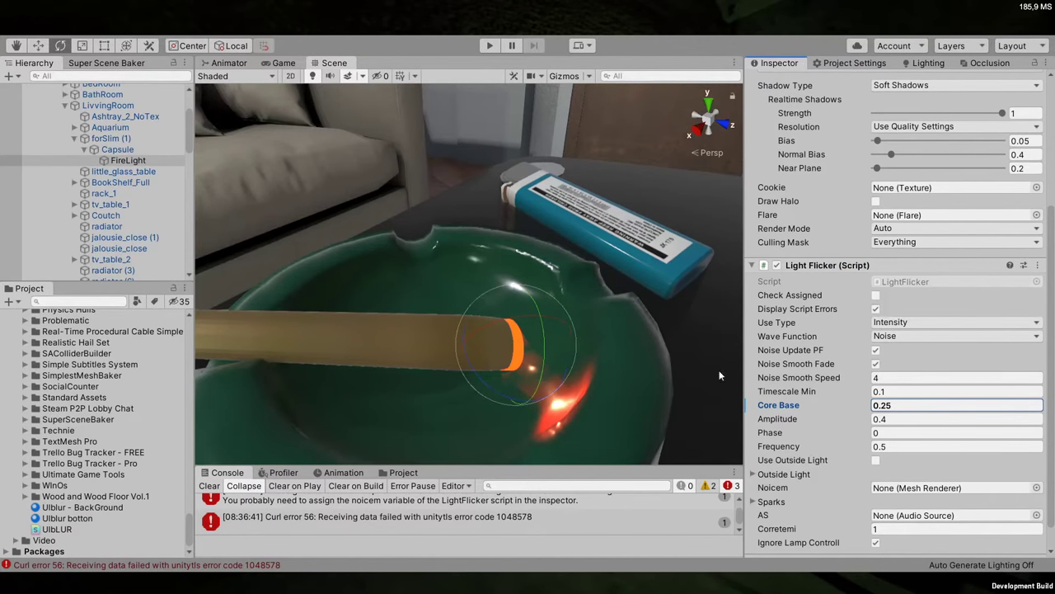
{"action": "left_click_drag", "start_coordinate": [544, 347], "coordinate": [494, 347], "text": "alt"}
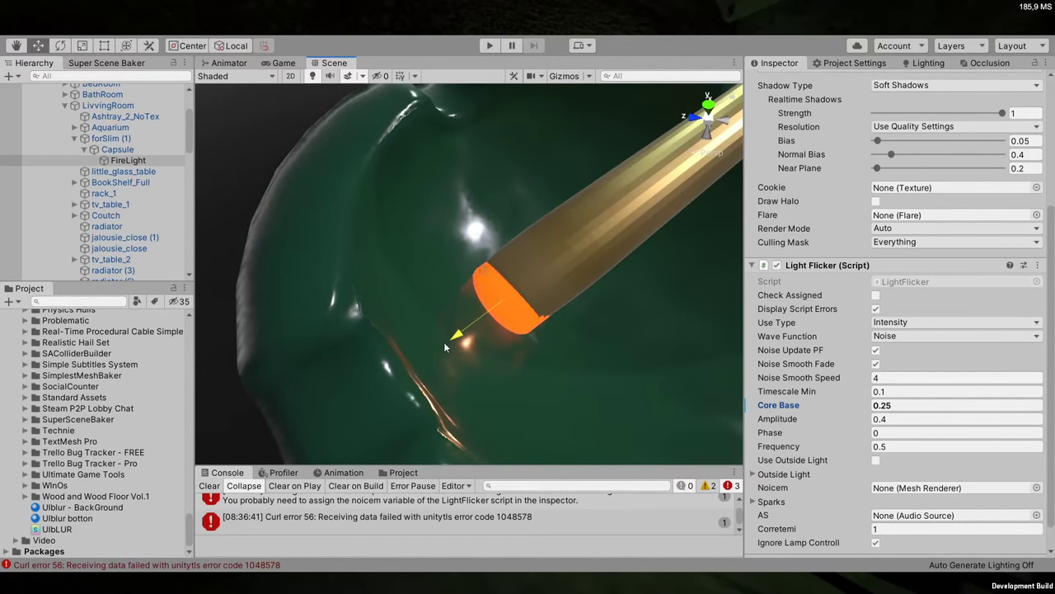
{"action": "left_click_drag", "start_coordinate": [388, 354], "coordinate": [569, 363], "text": "alt"}
Inspect the Capsule's GlowRed material, then show the Game view with a cleared Console
{"action": "left_click", "coordinate": [577, 363]}
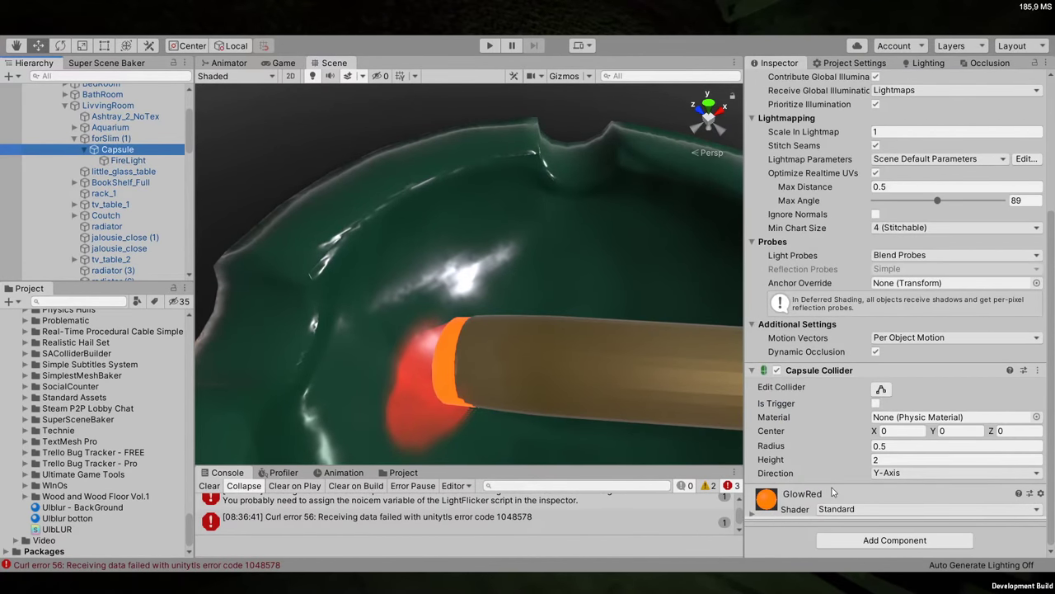
{"action": "left_click", "coordinate": [752, 512]}
{"action": "scroll", "coordinate": [866, 371], "scroll_direction": "down", "scroll_amount": 8}
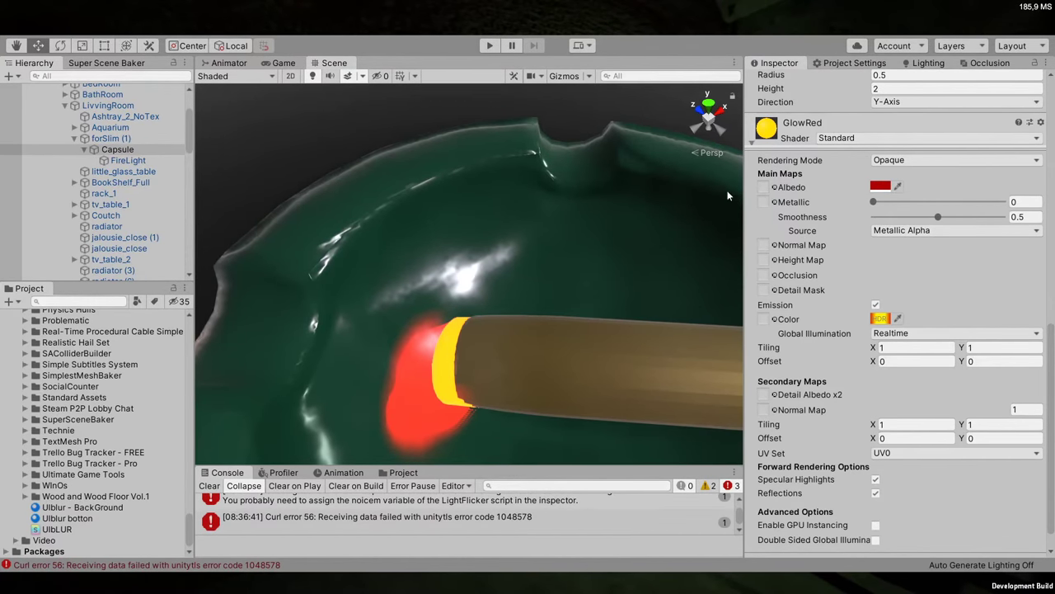
{"action": "left_click", "coordinate": [283, 63]}
{"action": "left_click", "coordinate": [210, 486]}
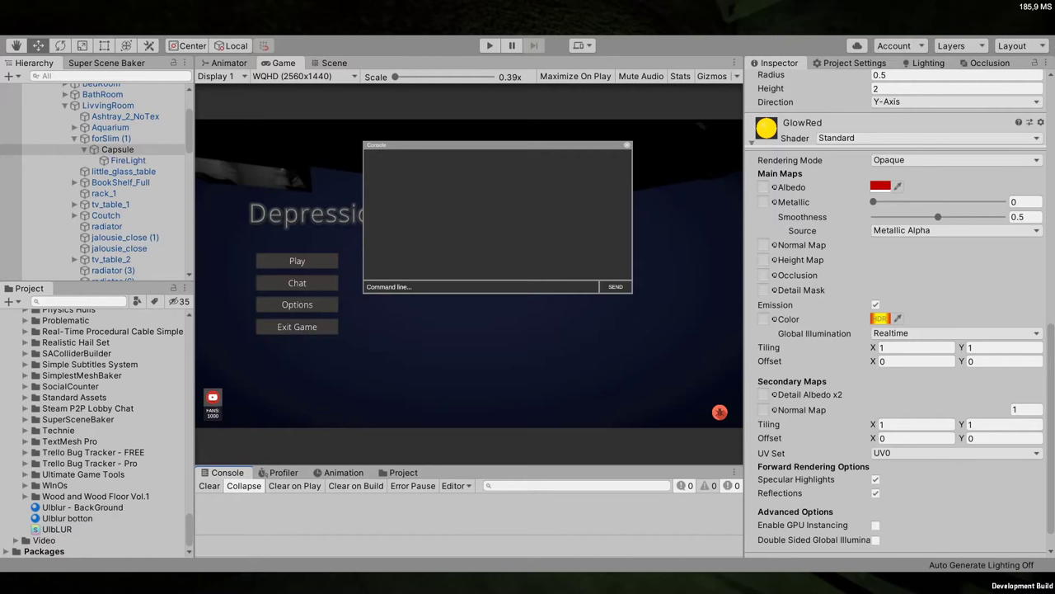
Run the game, trace the noicem UnassignedReferenceException to FireLight, and relaunch
{"action": "left_click", "coordinate": [490, 46]}
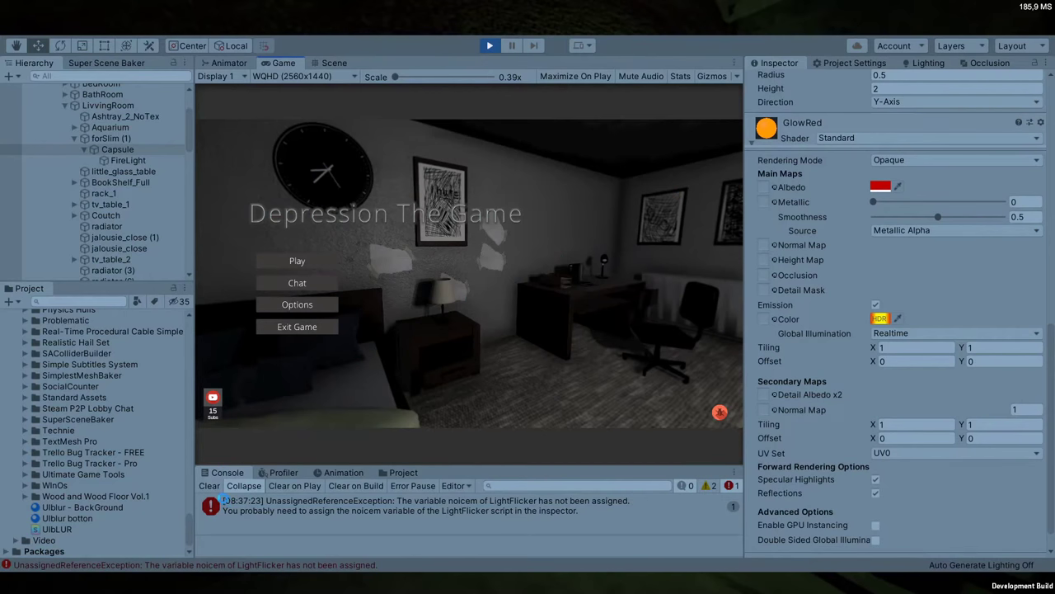
{"action": "left_click", "coordinate": [371, 504]}
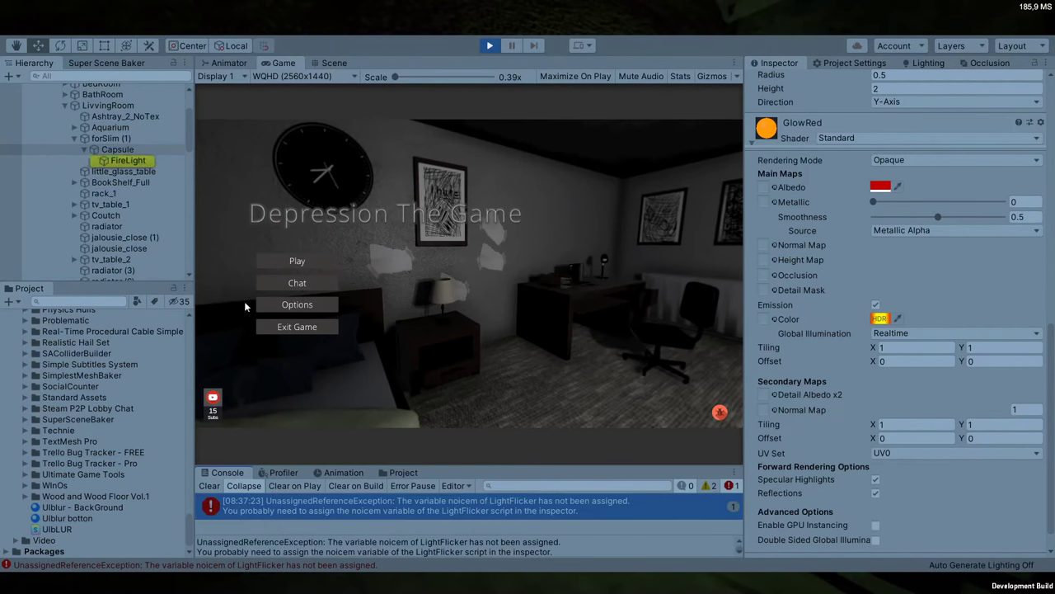
{"action": "left_click", "coordinate": [128, 160]}
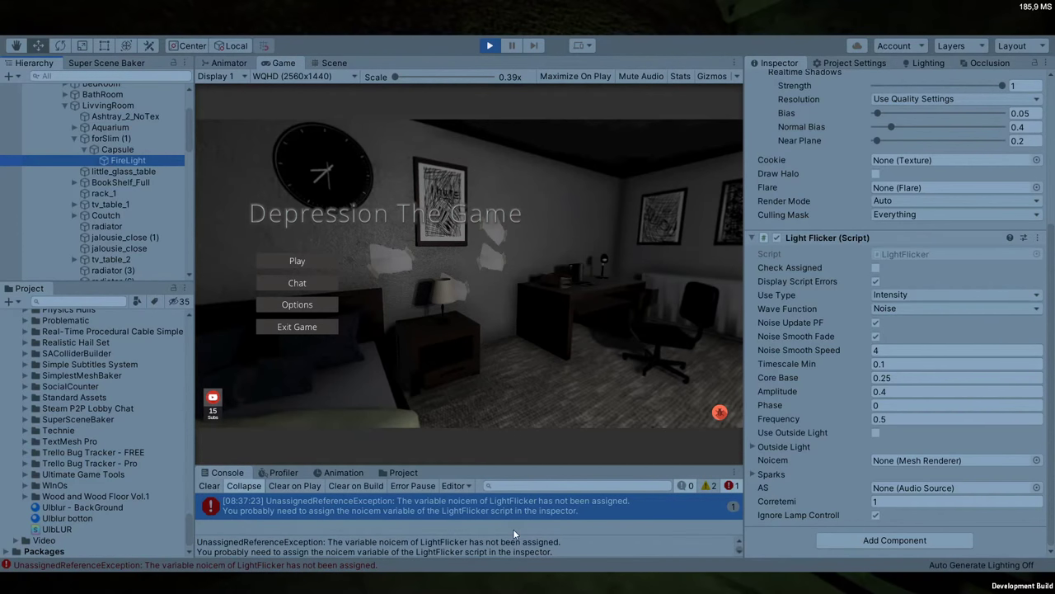
{"action": "left_click", "coordinate": [482, 44]}
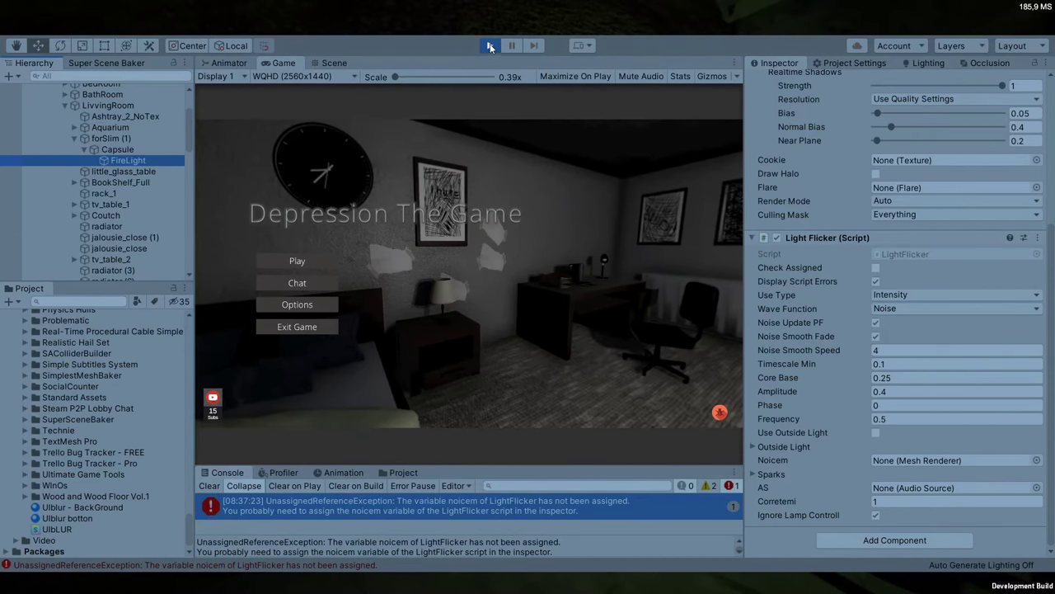
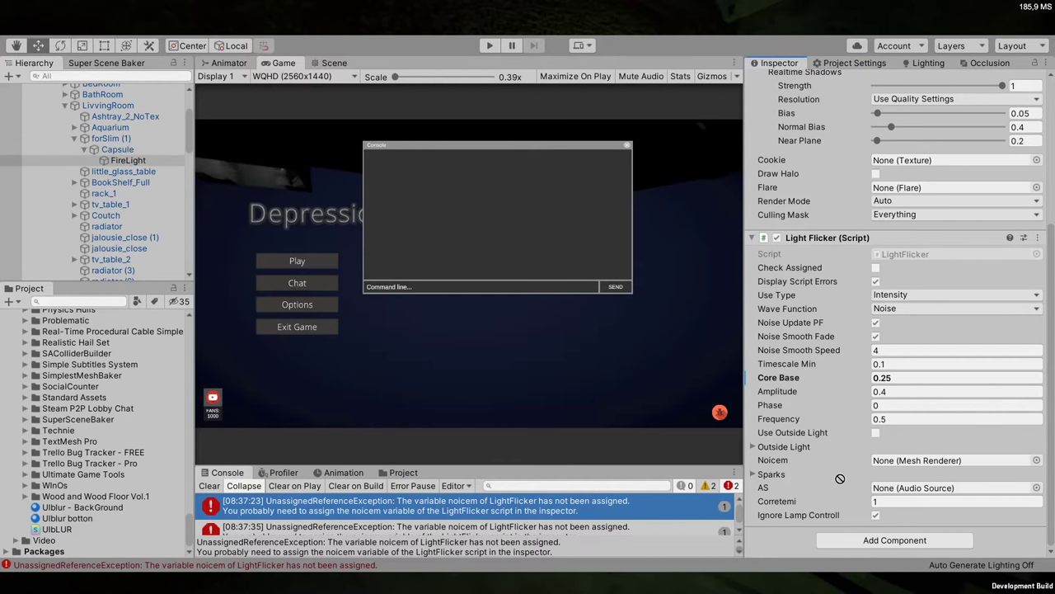
Drag Capsule into Light Flicker's Noicem slot, clear the Console errors, and enter Play mode
{"action": "left_click_drag", "start_coordinate": [888, 488], "coordinate": [907, 461]}
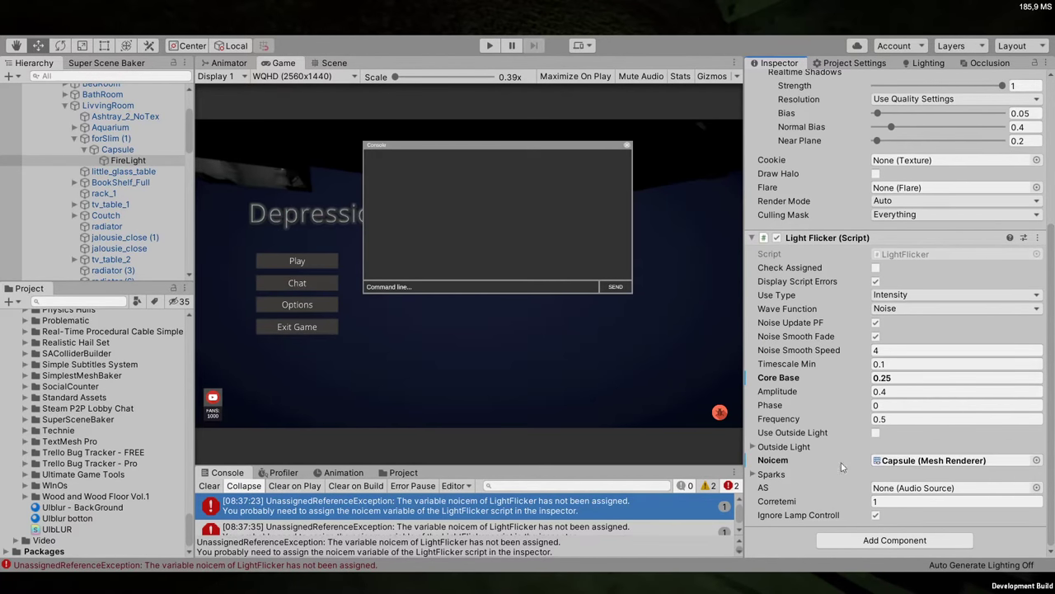
{"action": "left_click", "coordinate": [768, 477]}
{"action": "left_click", "coordinate": [767, 477]}
{"action": "left_click", "coordinate": [209, 486]}
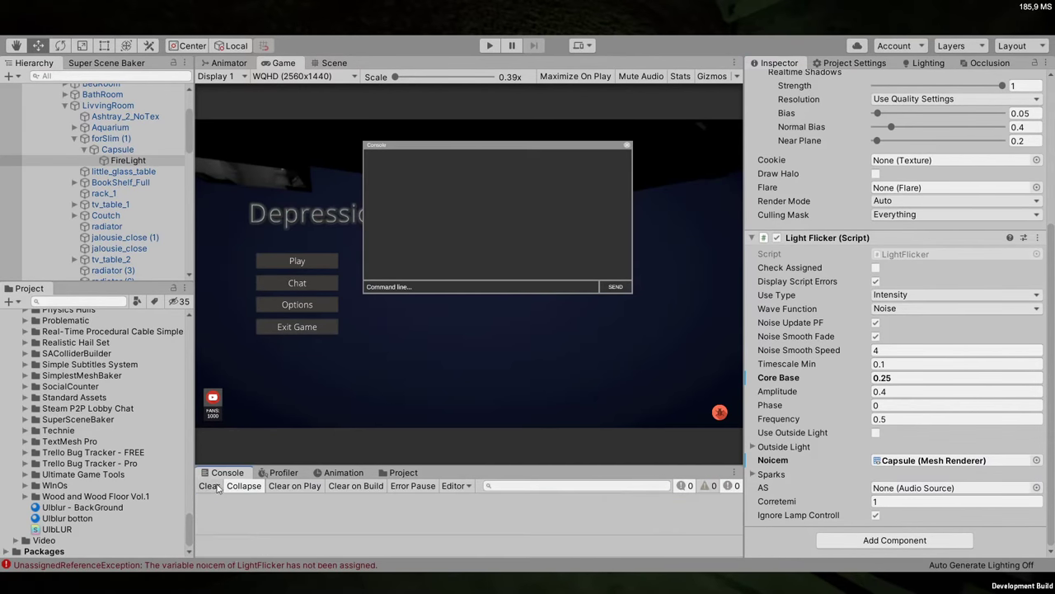
{"action": "left_click", "coordinate": [489, 45]}
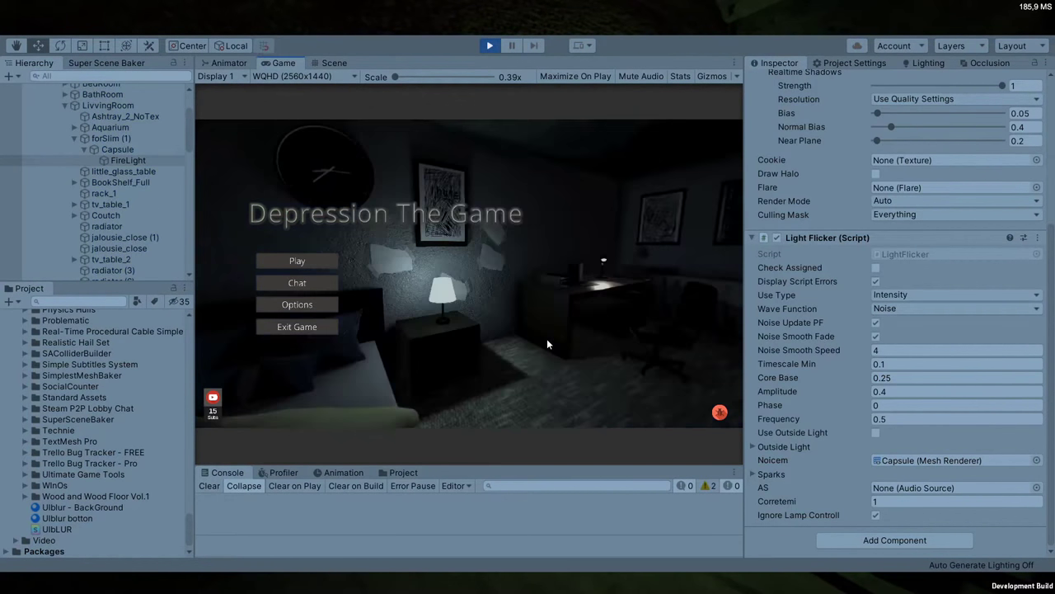
Toggle the Test checkbox on Randome Events on and off to trigger a random event
{"action": "scroll", "coordinate": [99, 165], "scroll_direction": "down", "scroll_amount": 5}
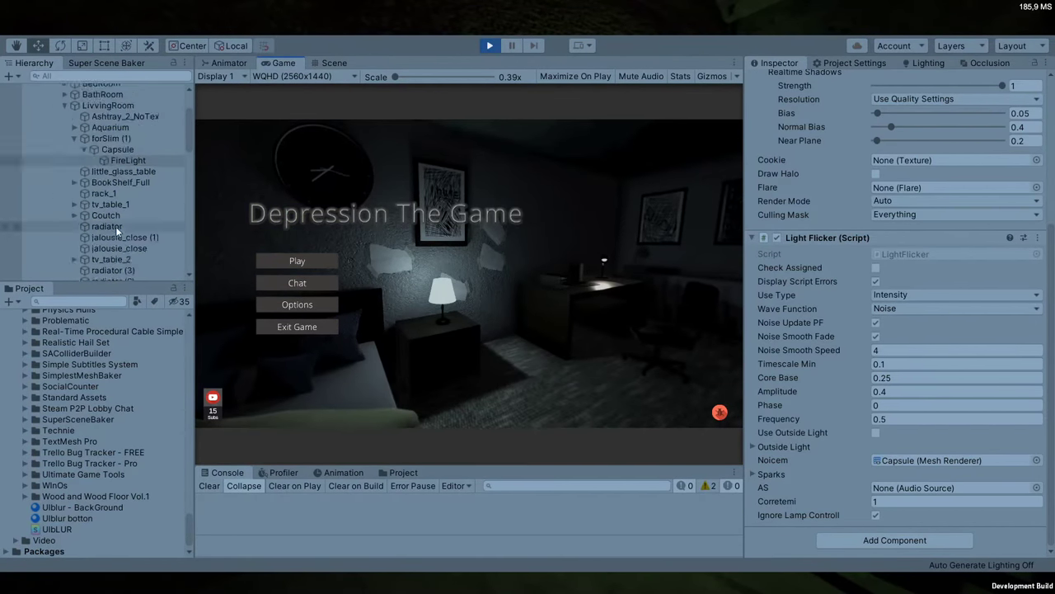
{"action": "left_click", "coordinate": [105, 202]}
{"action": "left_click", "coordinate": [875, 190]}
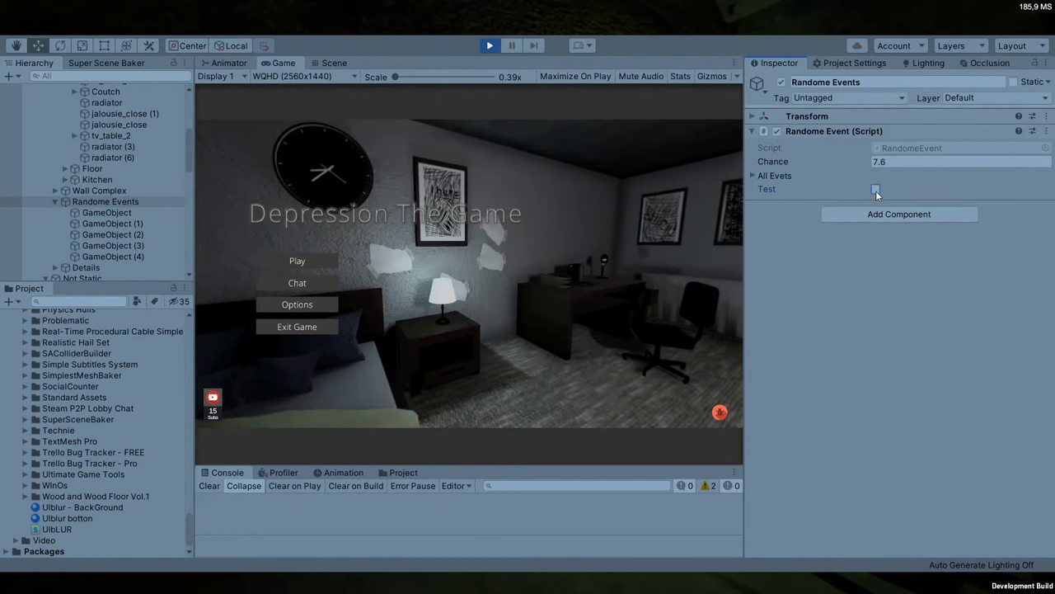
{"action": "left_click", "coordinate": [875, 190]}
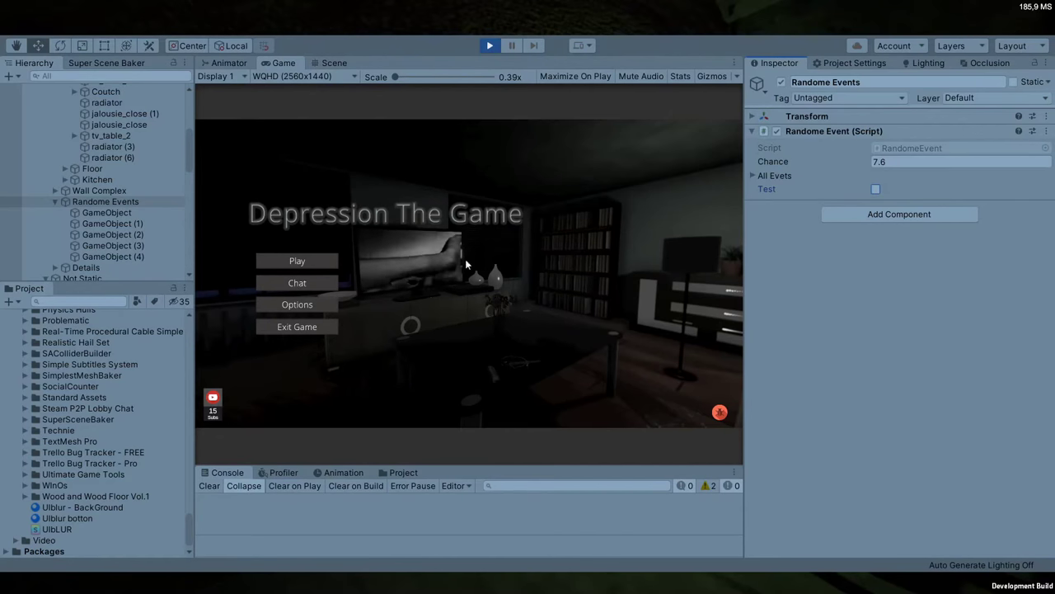
Orbit and zoom the Scene view to a close-up of the ashtray and cigarette
{"action": "left_click", "coordinate": [334, 63]}
{"action": "mouse_move", "coordinate": [506, 231]}
{"action": "right_mouse_down"}
{"action": "mouse_move", "coordinate": [506, 252]}
{"action": "mouse_move", "coordinate": [499, 247]}
{"action": "right_mouse_up"}
{"action": "scroll", "coordinate": [151, 149], "scroll_direction": "up", "scroll_amount": 2}
On FireLight's Light Flicker, set Corretemi 3.27, Core Base 0.27 and Amplitude 0.49
{"action": "scroll", "coordinate": [151, 148], "scroll_direction": "up", "scroll_amount": 2}
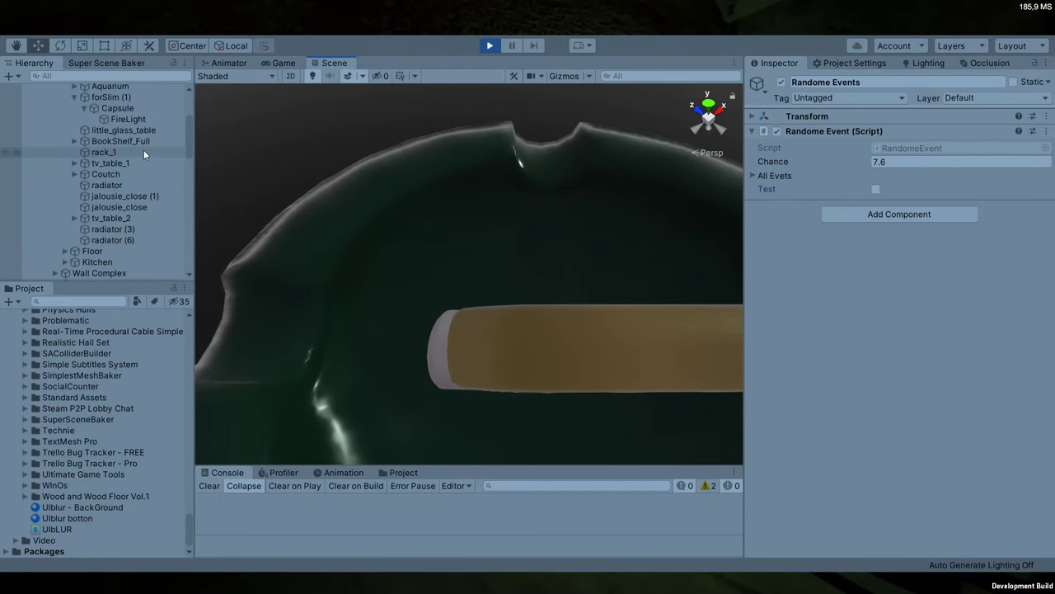
{"action": "left_click", "coordinate": [120, 108]}
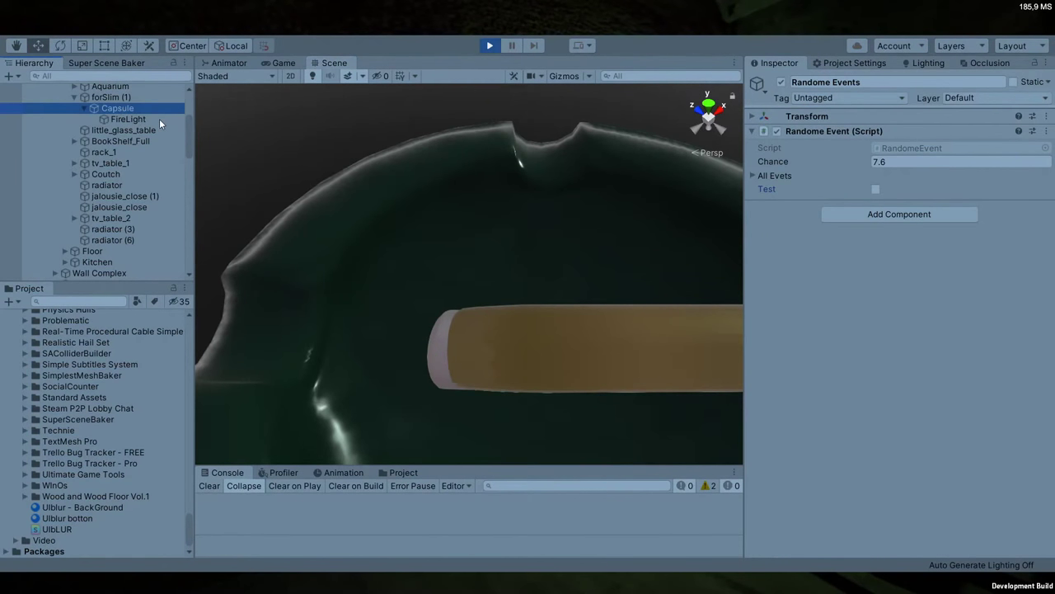
{"action": "left_click", "coordinate": [159, 119]}
{"action": "left_click", "coordinate": [168, 121]}
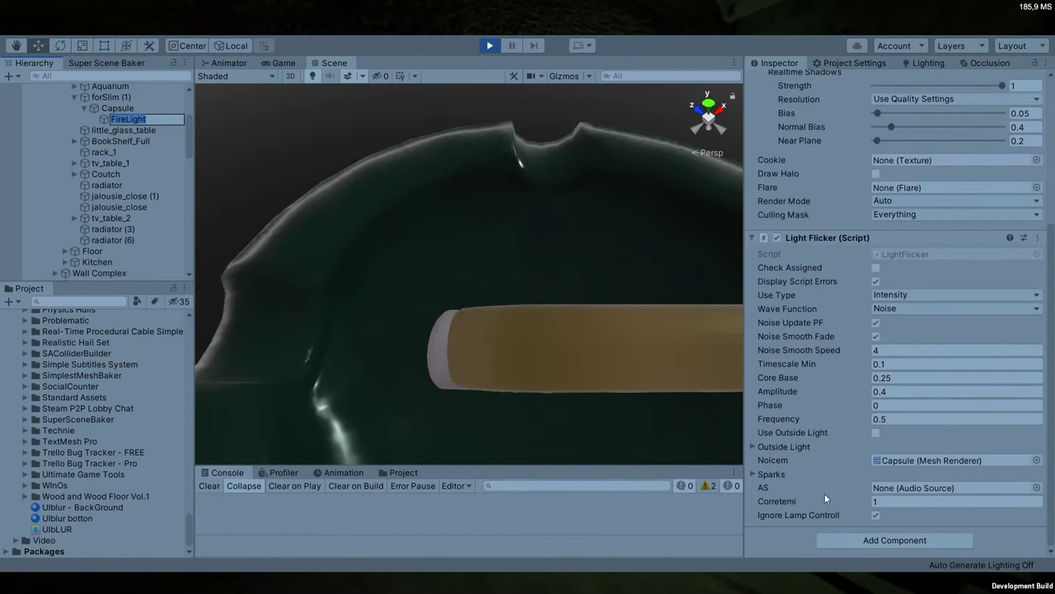
{"action": "left_click_drag", "start_coordinate": [824, 494], "coordinate": [886, 503]}
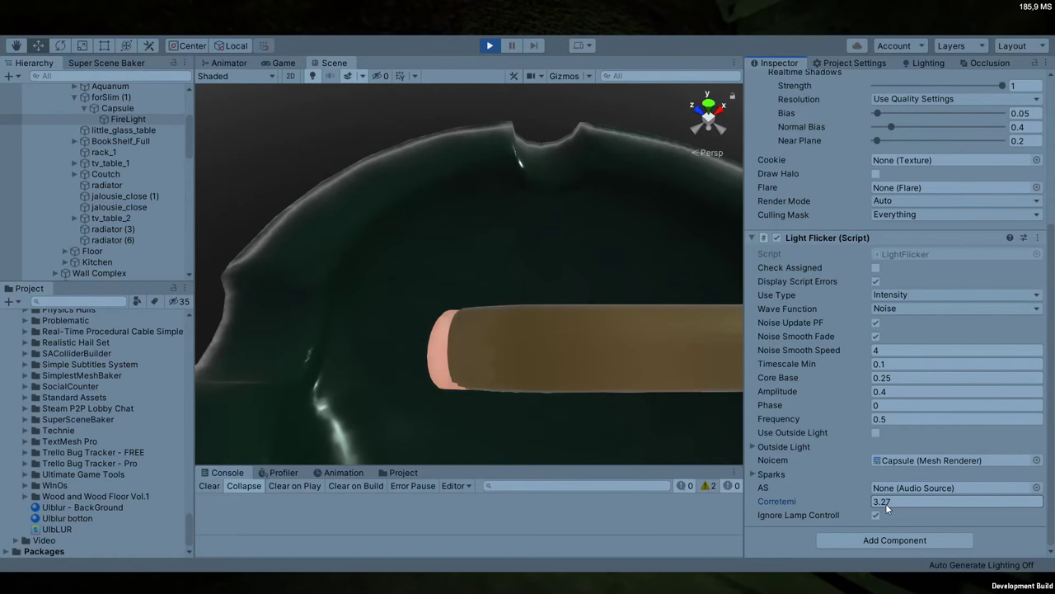
{"action": "left_click_drag", "start_coordinate": [814, 376], "coordinate": [833, 389]}
{"action": "left_click", "coordinate": [820, 378]}
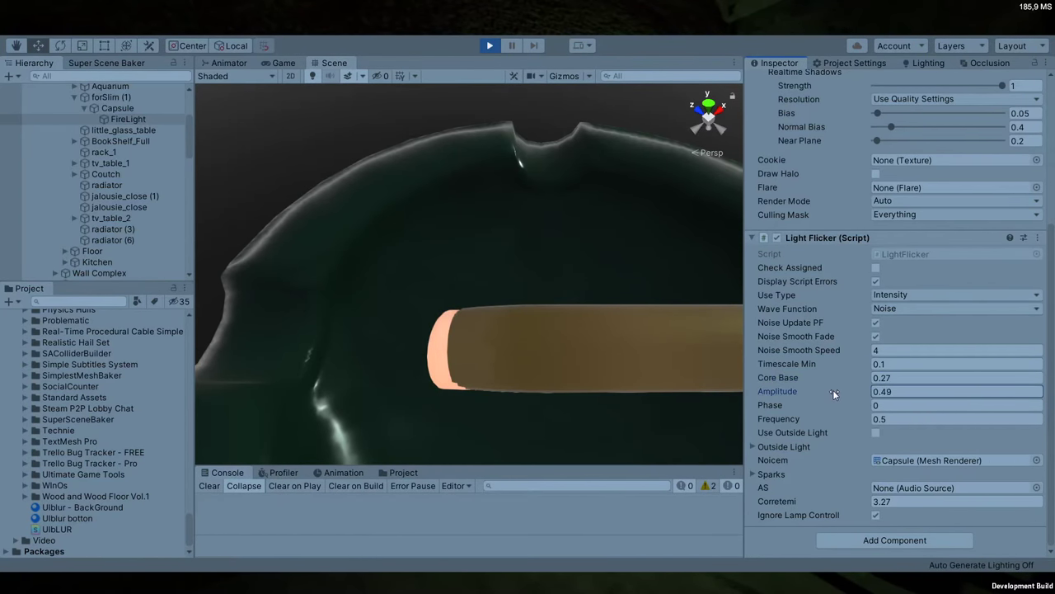
{"action": "scroll", "coordinate": [859, 370], "scroll_direction": "up", "scroll_amount": 5}
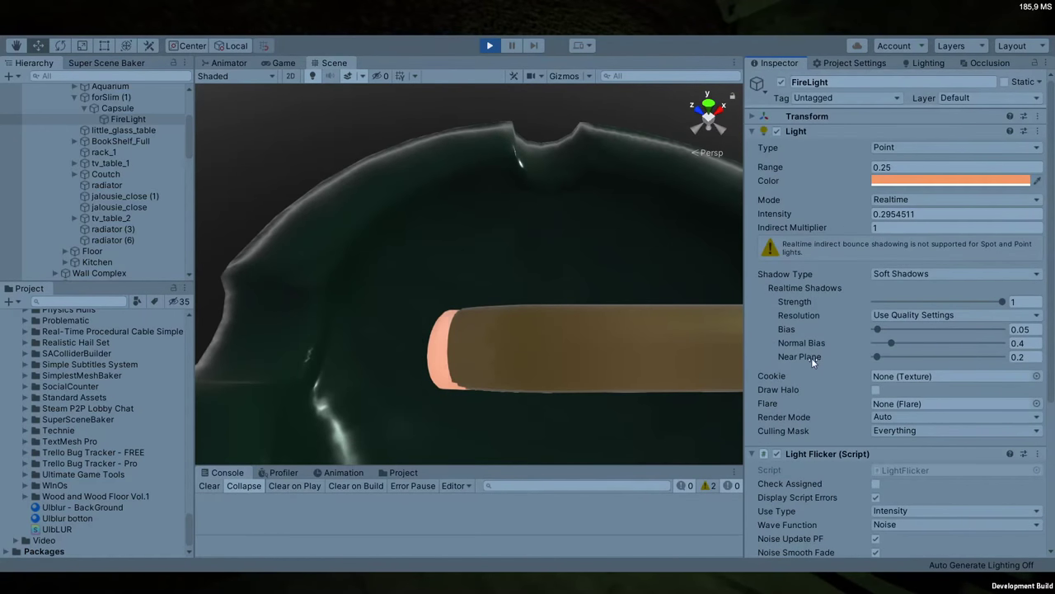
{"action": "scroll", "coordinate": [823, 333], "scroll_direction": "down", "scroll_amount": 5}
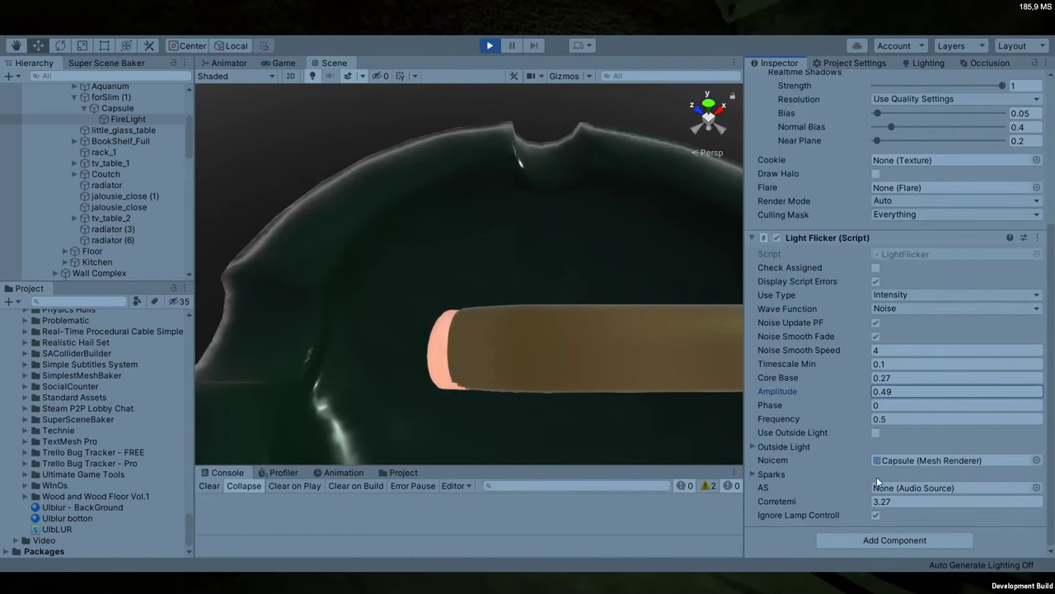
Set the Capsule's Standard material Albedo to red-orange, then reselect FireLight
{"action": "left_click", "coordinate": [127, 108]}
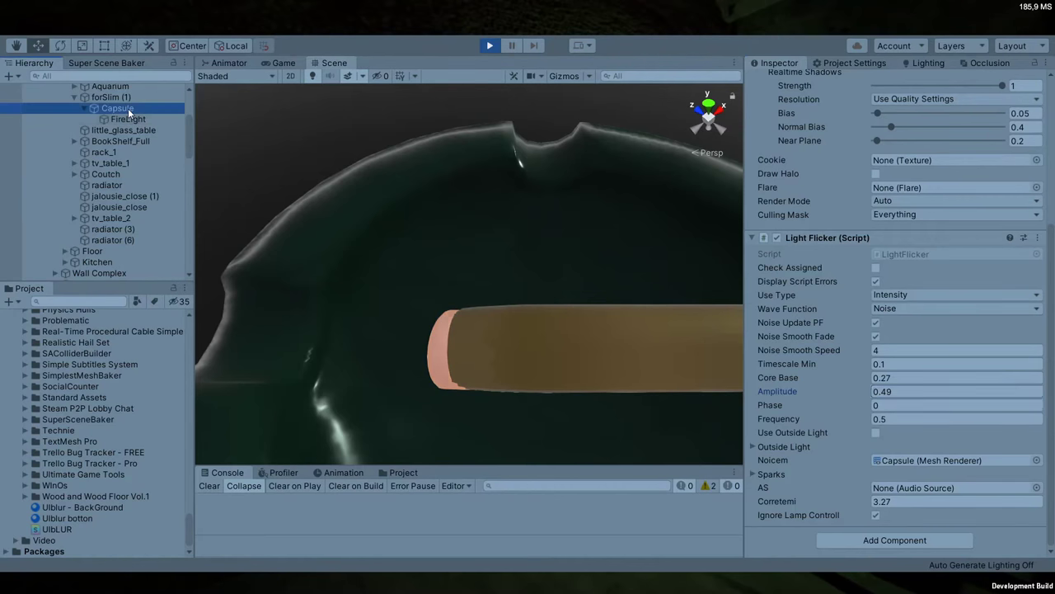
{"action": "scroll", "coordinate": [883, 265], "scroll_direction": "down", "scroll_amount": 10}
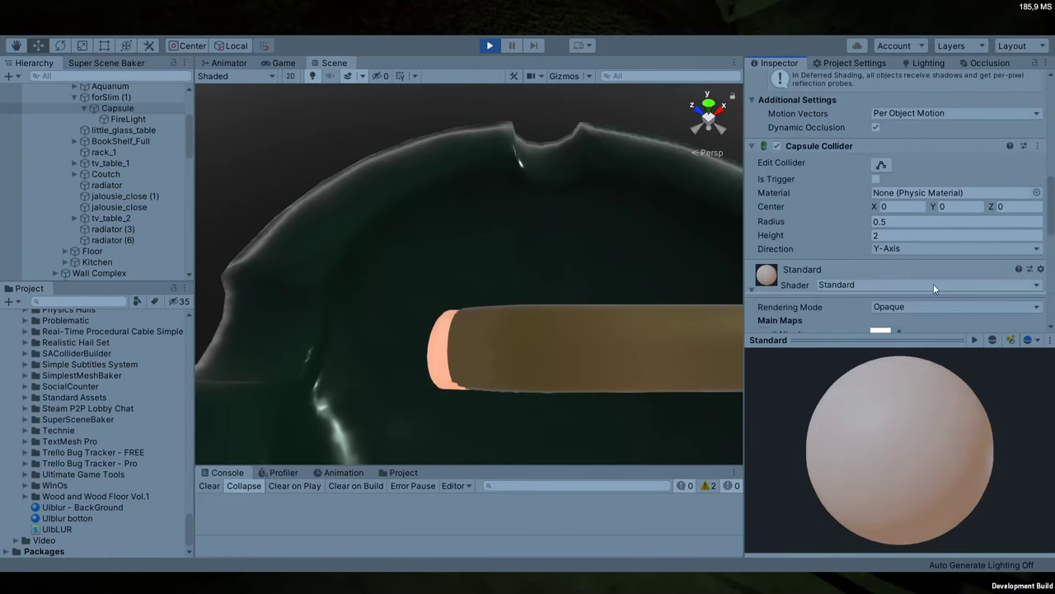
{"action": "scroll", "coordinate": [895, 206], "scroll_direction": "up", "scroll_amount": 8}
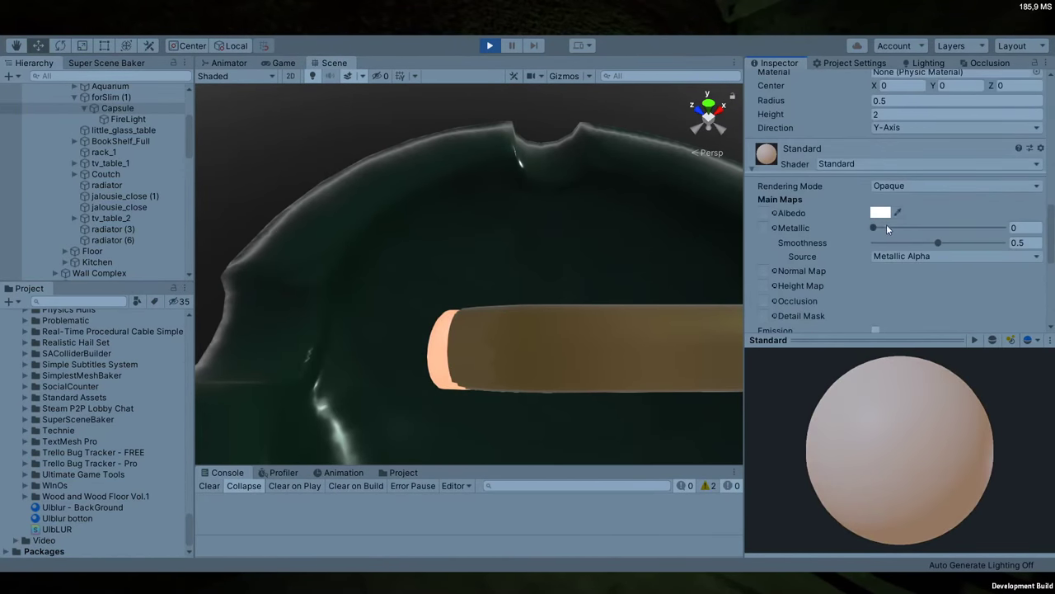
{"action": "scroll", "coordinate": [899, 248], "scroll_direction": "down", "scroll_amount": 3}
{"action": "scroll", "coordinate": [900, 289], "scroll_direction": "up", "scroll_amount": 3}
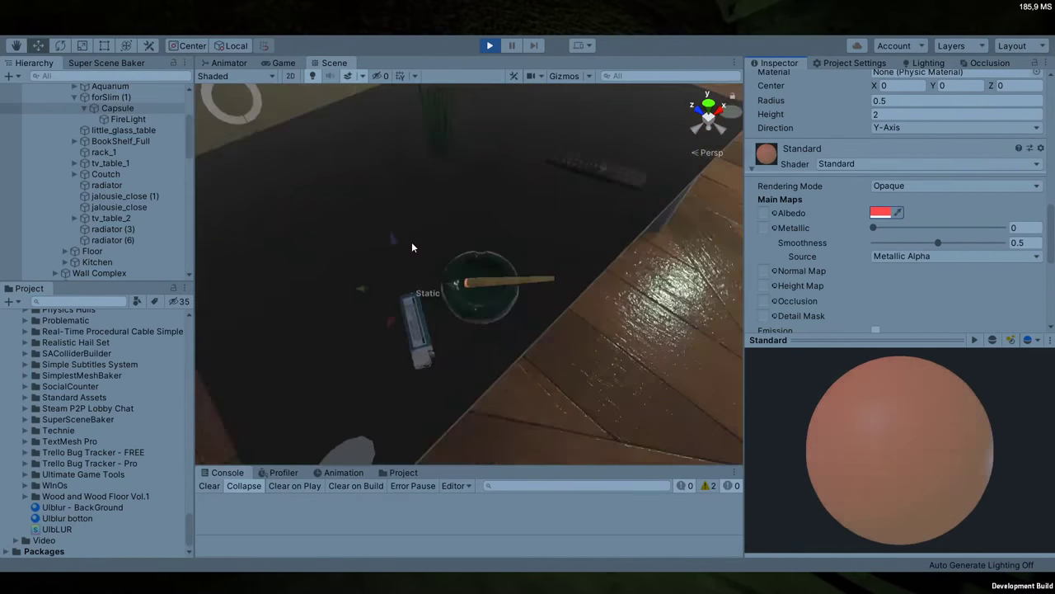
{"action": "left_click", "coordinate": [128, 119]}
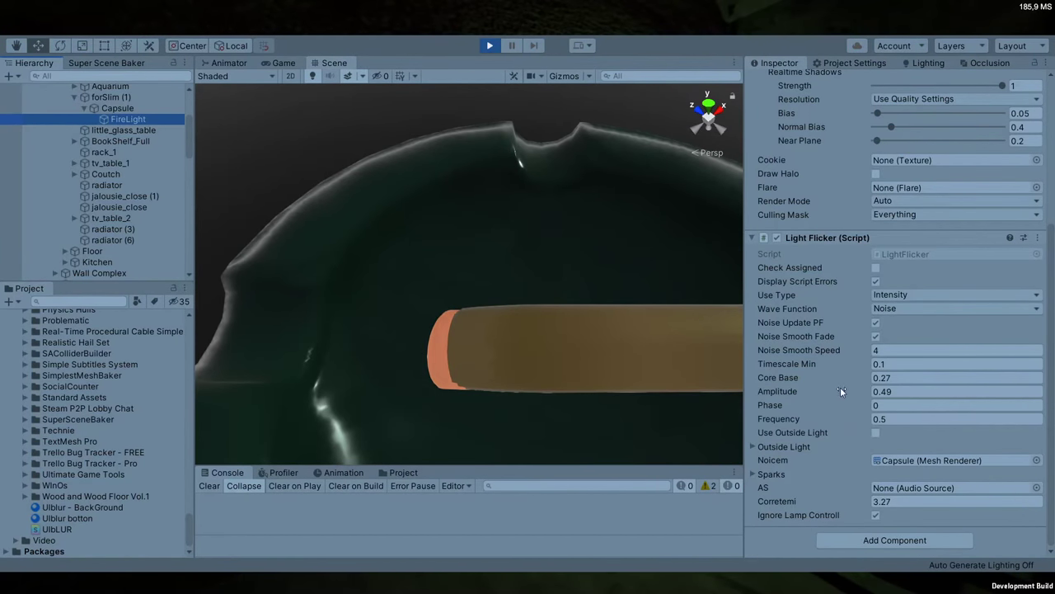
Lower Amplitude to 0.13 and raise Noise Smooth Speed to 7.57, toggling Noise Update PF
{"action": "left_click_drag", "start_coordinate": [840, 387], "coordinate": [838, 410]}
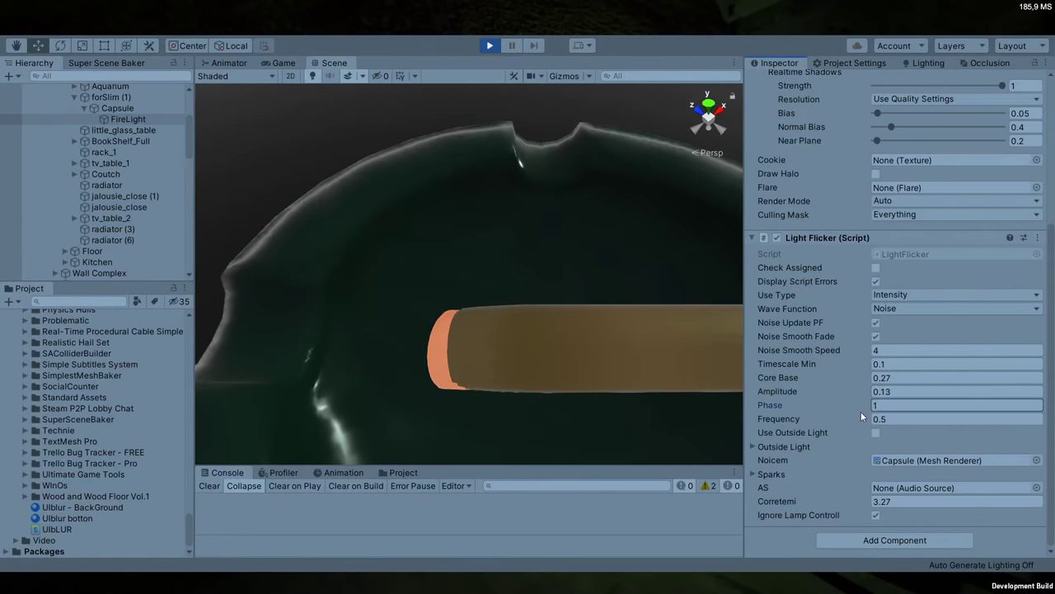
{"action": "left_click", "coordinate": [810, 351]}
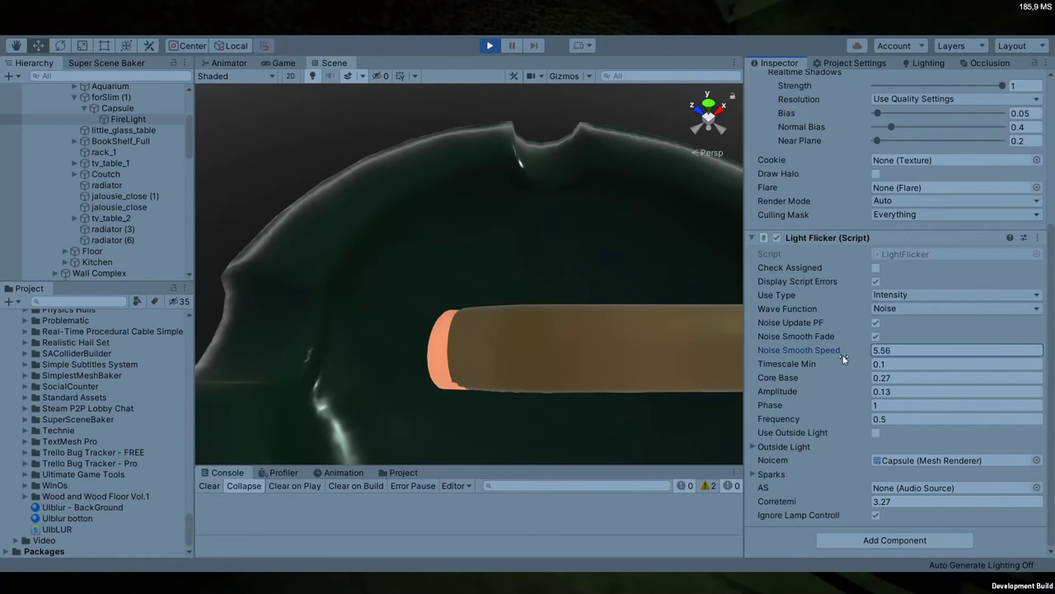
{"action": "left_click_drag", "start_coordinate": [843, 355], "coordinate": [851, 356]}
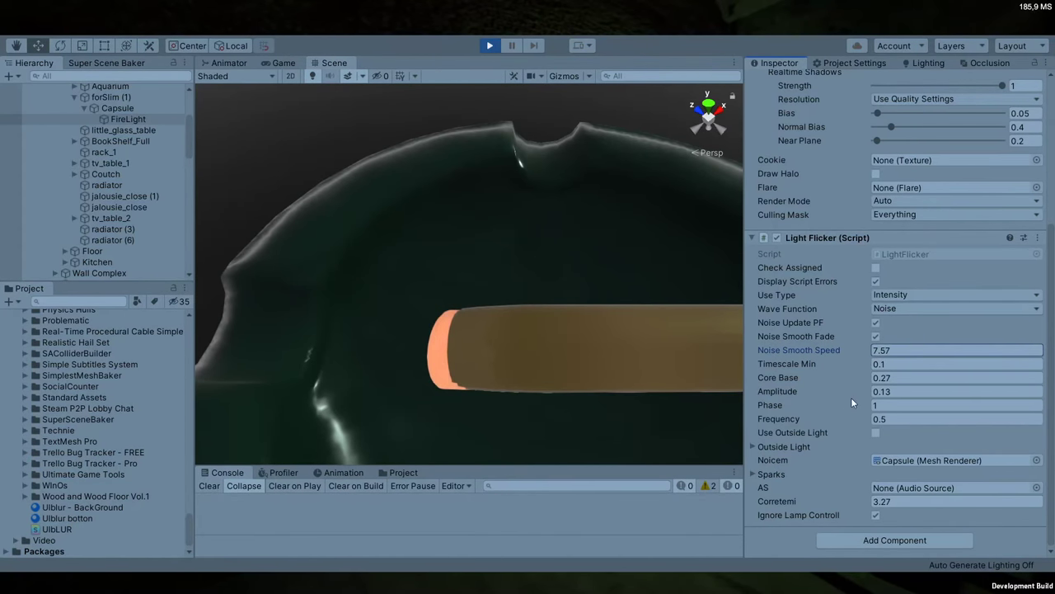
{"action": "left_click", "coordinate": [877, 322]}
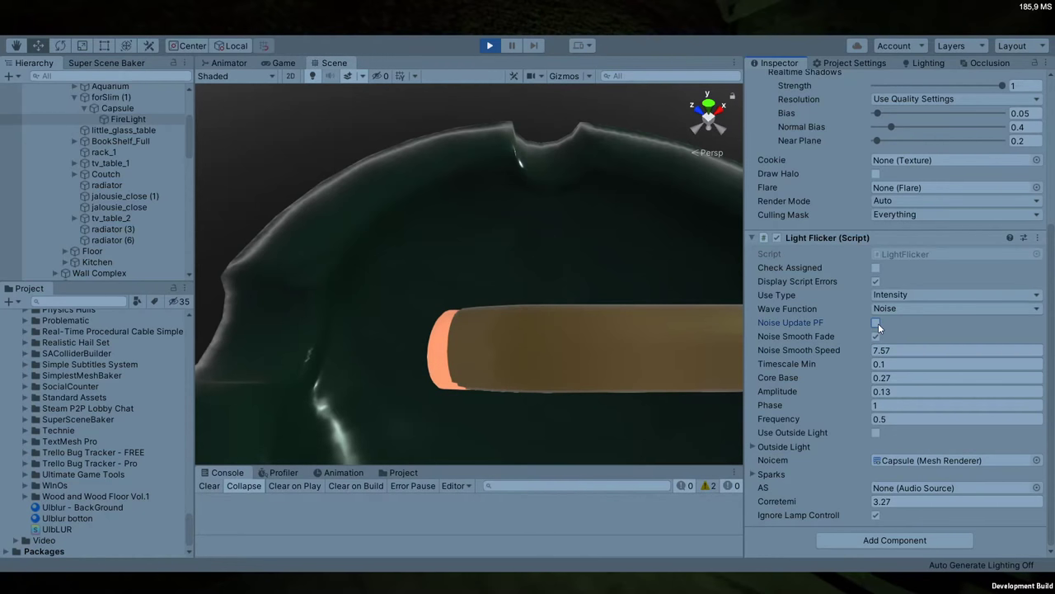
{"action": "left_click", "coordinate": [877, 322]}
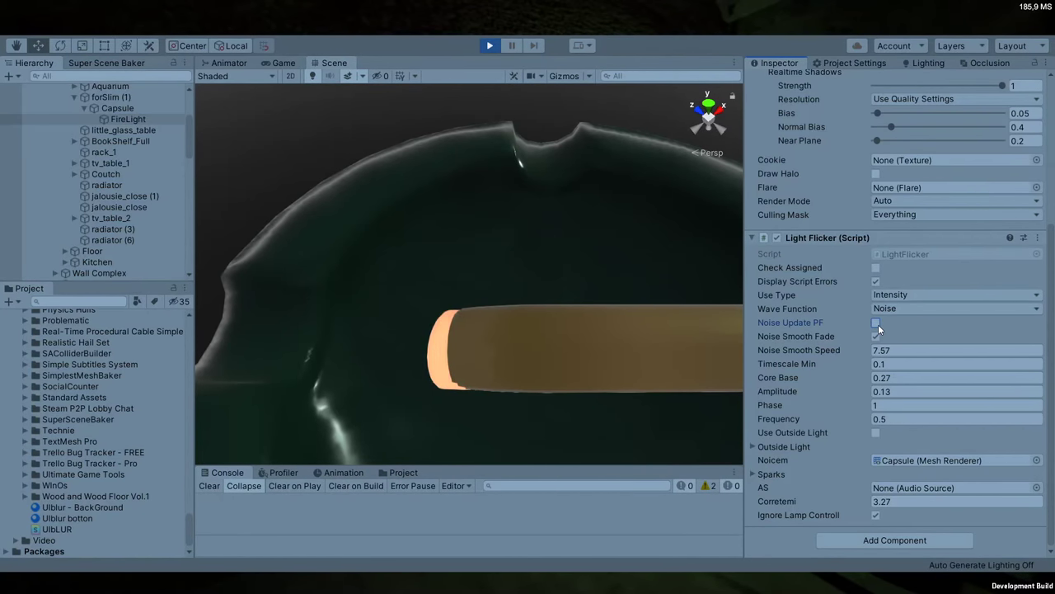
Make Amplitude -0.41 and try the Sin wave function before reverting to Noise
{"action": "left_click_drag", "start_coordinate": [858, 392], "coordinate": [824, 418]}
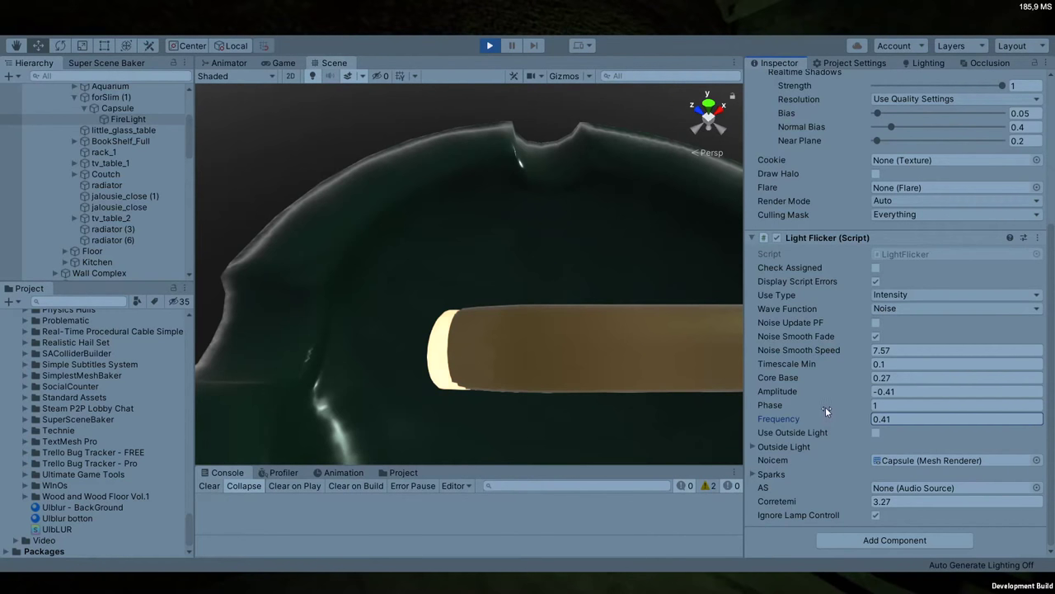
{"action": "left_click", "coordinate": [903, 330]}
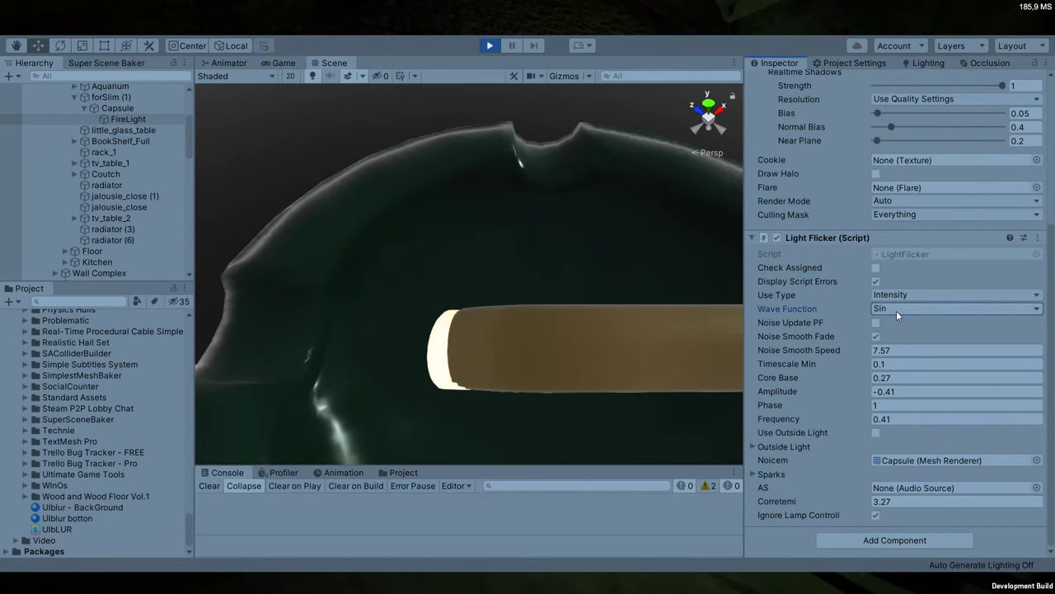
{"action": "left_click", "coordinate": [911, 321]}
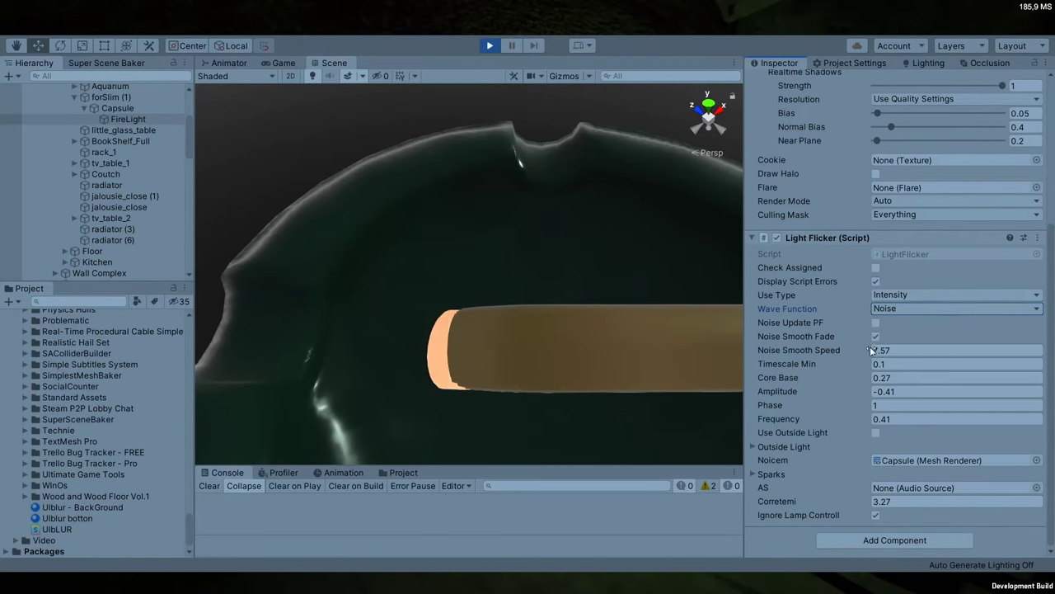
{"action": "left_click", "coordinate": [877, 323]}
Lower Noise Smooth Speed to 0.93 and raise Core Base to 0.79
{"action": "left_click_drag", "start_coordinate": [866, 350], "coordinate": [770, 350]}
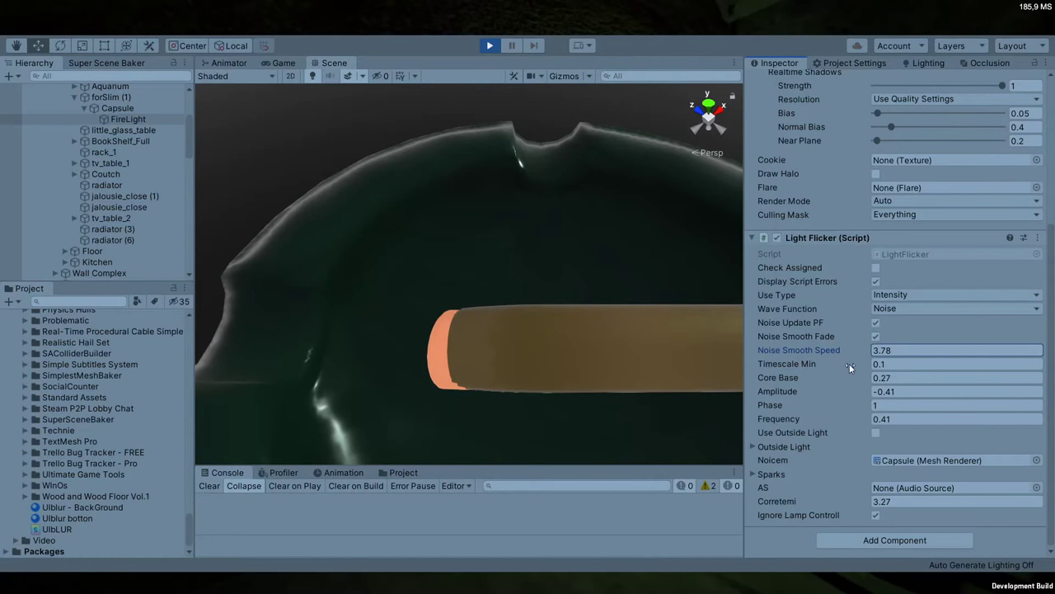
{"action": "left_click_drag", "start_coordinate": [837, 353], "coordinate": [813, 348]}
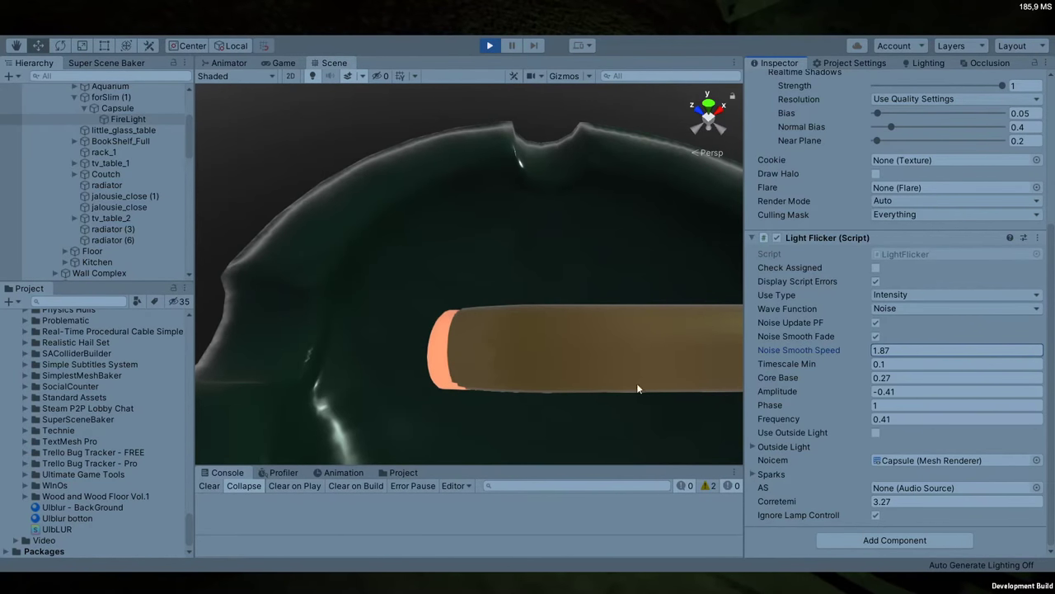
{"action": "scroll", "coordinate": [510, 347], "scroll_direction": "down", "scroll_amount": 5}
{"action": "scroll", "coordinate": [511, 348], "scroll_direction": "up", "scroll_amount": 3}
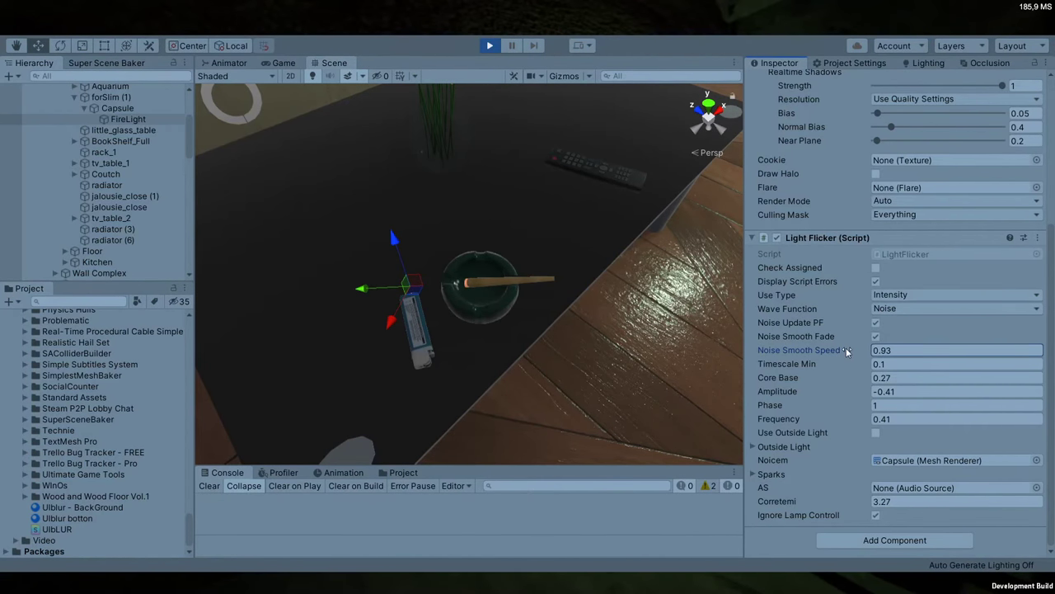
{"action": "scroll", "coordinate": [427, 307], "scroll_direction": "up", "scroll_amount": 5}
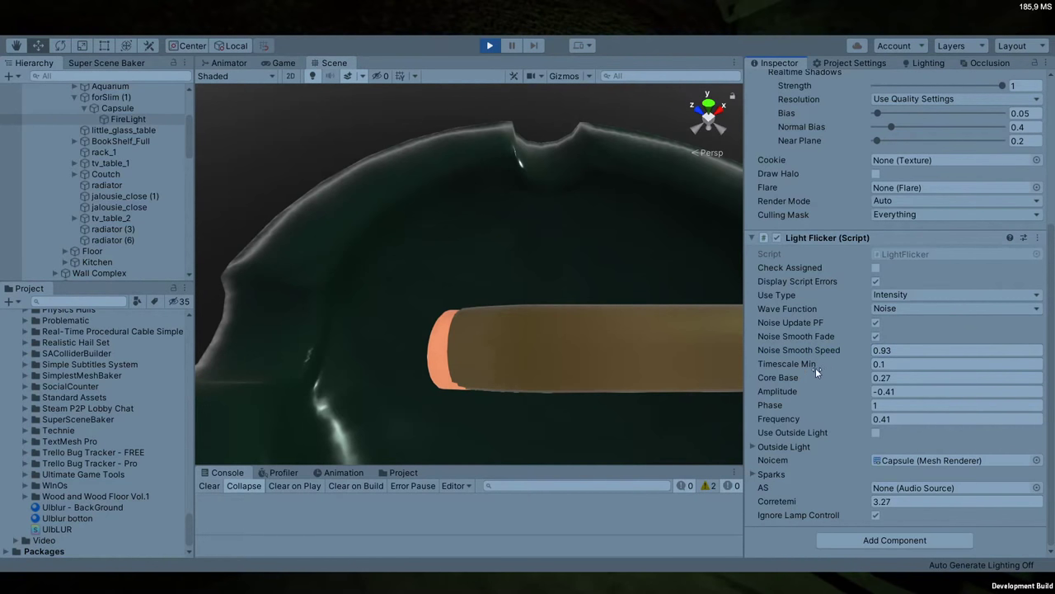
{"action": "left_click_drag", "start_coordinate": [818, 374], "coordinate": [823, 376]}
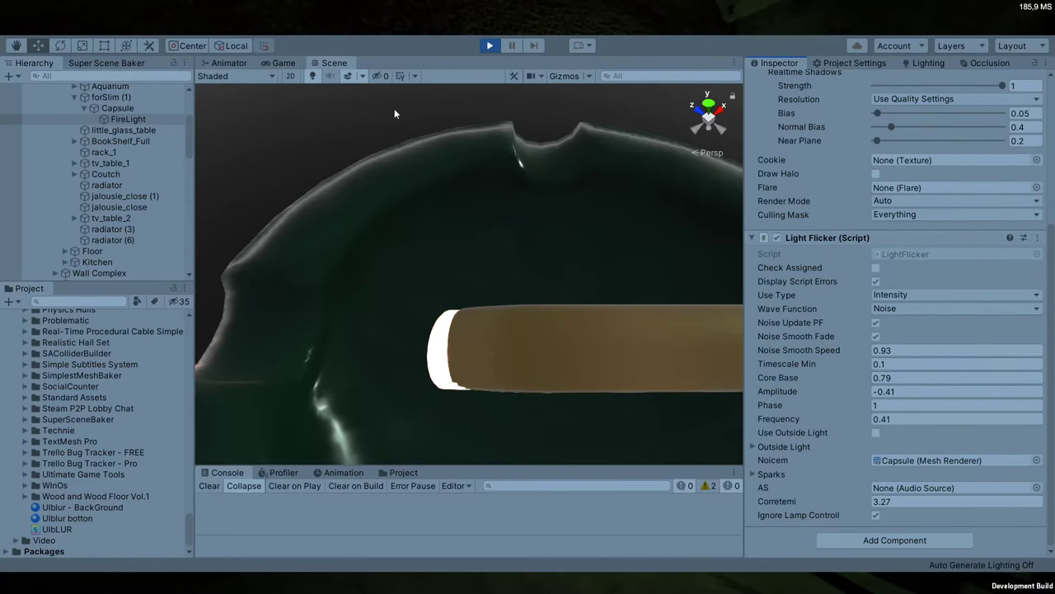
Tick Emission on the Capsule's Standard material, then reselect FireLight
{"action": "left_click", "coordinate": [139, 109]}
{"action": "scroll", "coordinate": [879, 207], "scroll_direction": "down", "scroll_amount": 10}
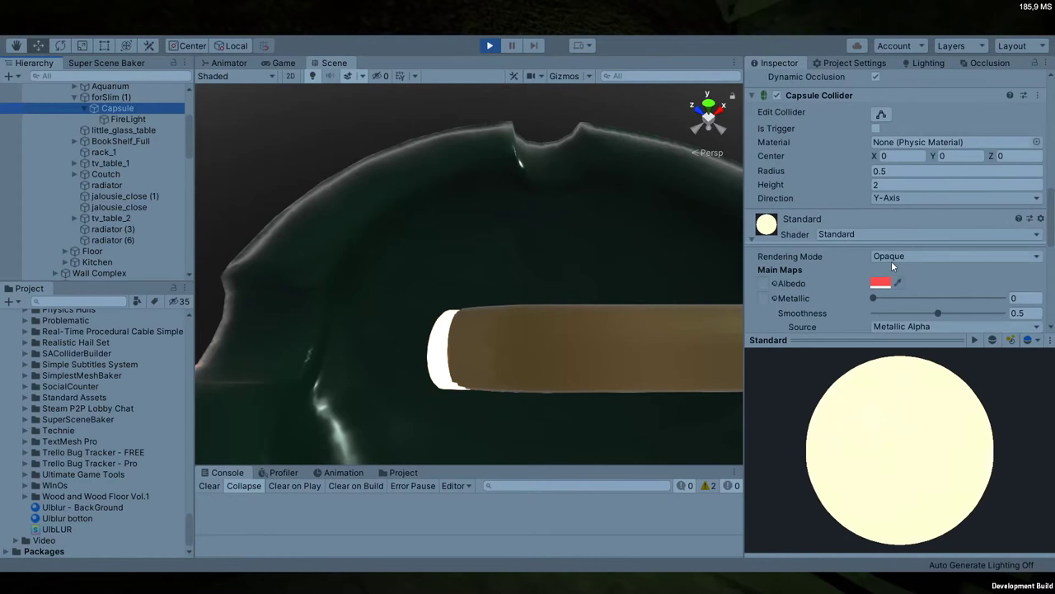
{"action": "left_click", "coordinate": [879, 162]}
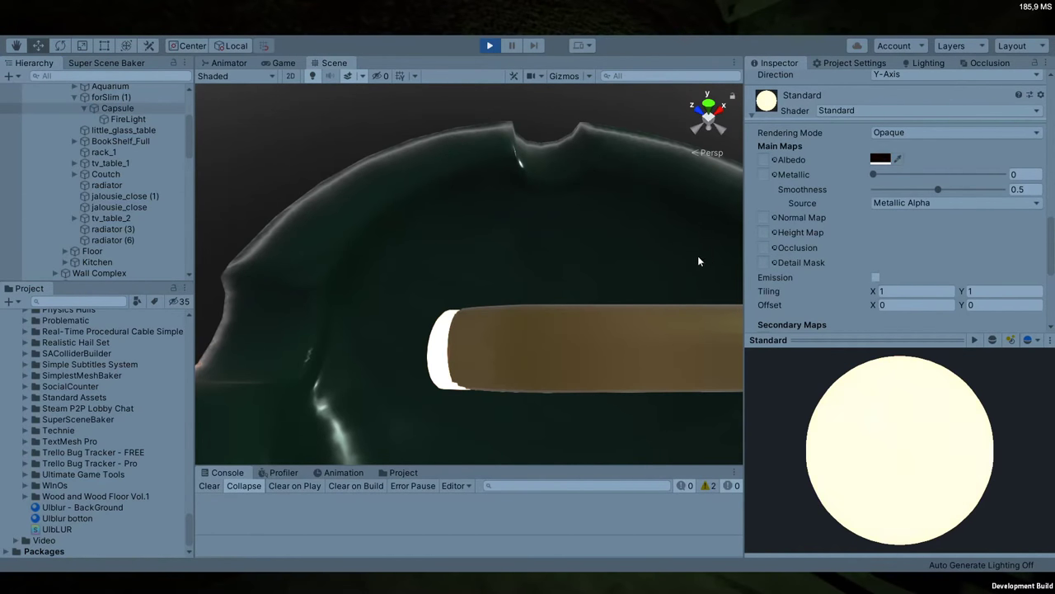
{"action": "scroll", "coordinate": [876, 158], "scroll_direction": "down", "scroll_amount": 5}
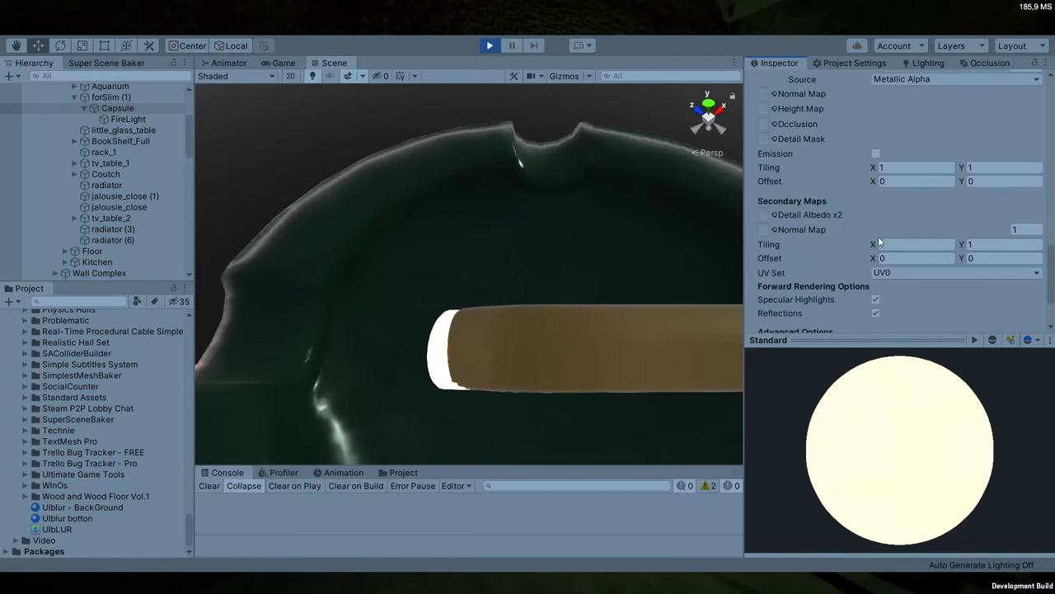
{"action": "left_click", "coordinate": [876, 153]}
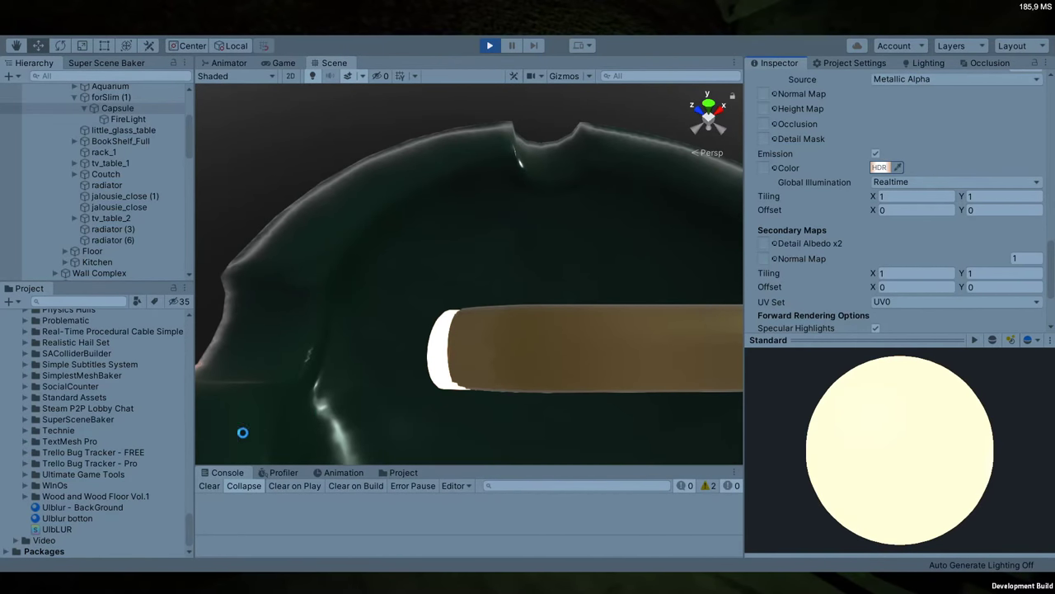
{"action": "scroll", "coordinate": [892, 310], "scroll_direction": "down", "scroll_amount": 5}
{"action": "scroll", "coordinate": [822, 208], "scroll_direction": "up", "scroll_amount": 6}
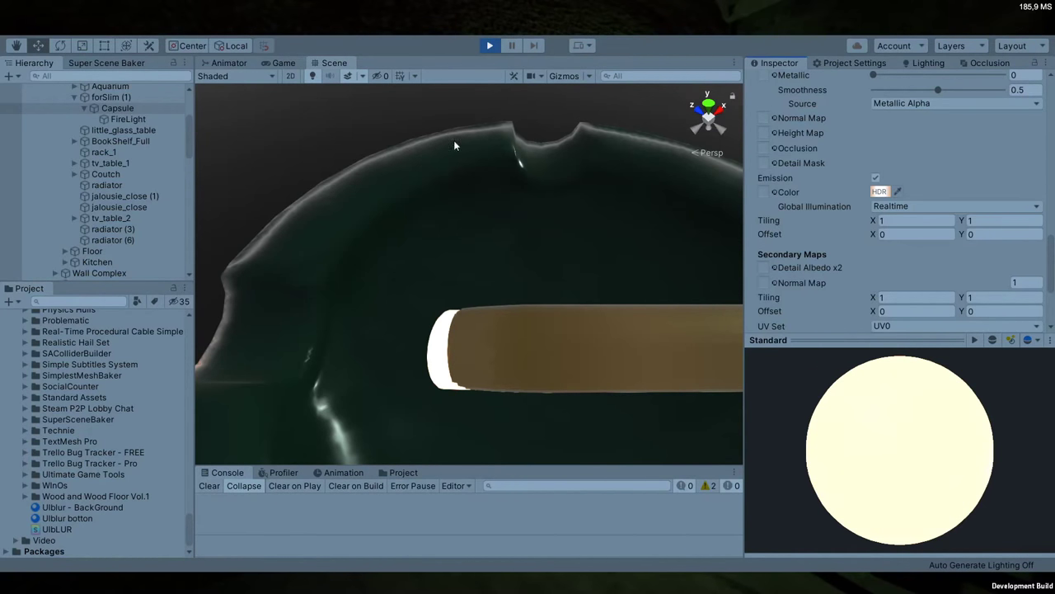
{"action": "left_click", "coordinate": [128, 119]}
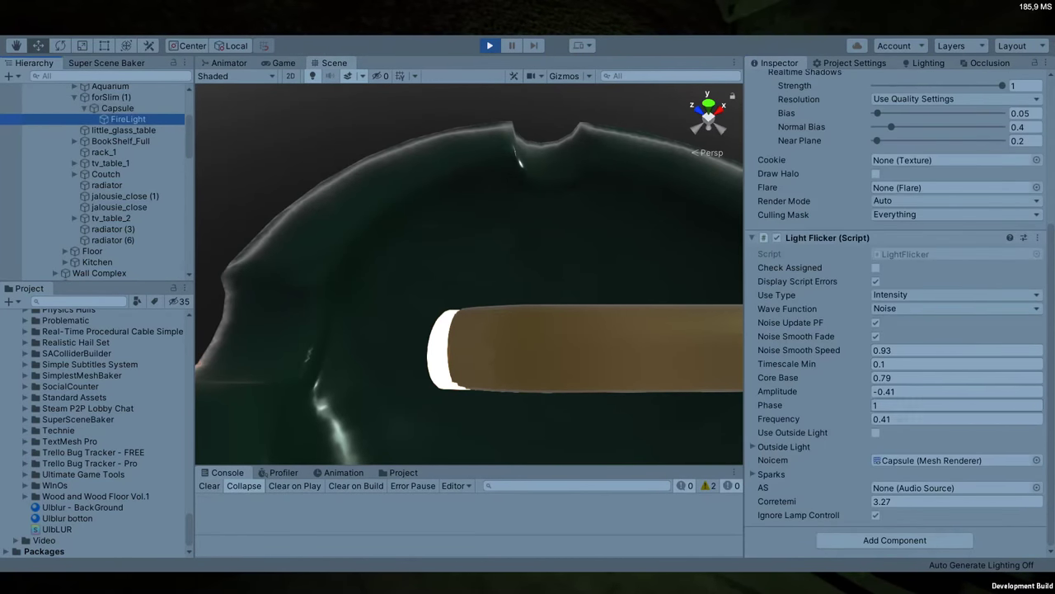
Set Corretemi 1.29, Amplitude 0.44 and Noise Smooth Speed 1.76, then enlarge the Game view
{"action": "left_click", "coordinate": [840, 499]}
{"action": "left_click_drag", "start_coordinate": [840, 497], "coordinate": [819, 499]}
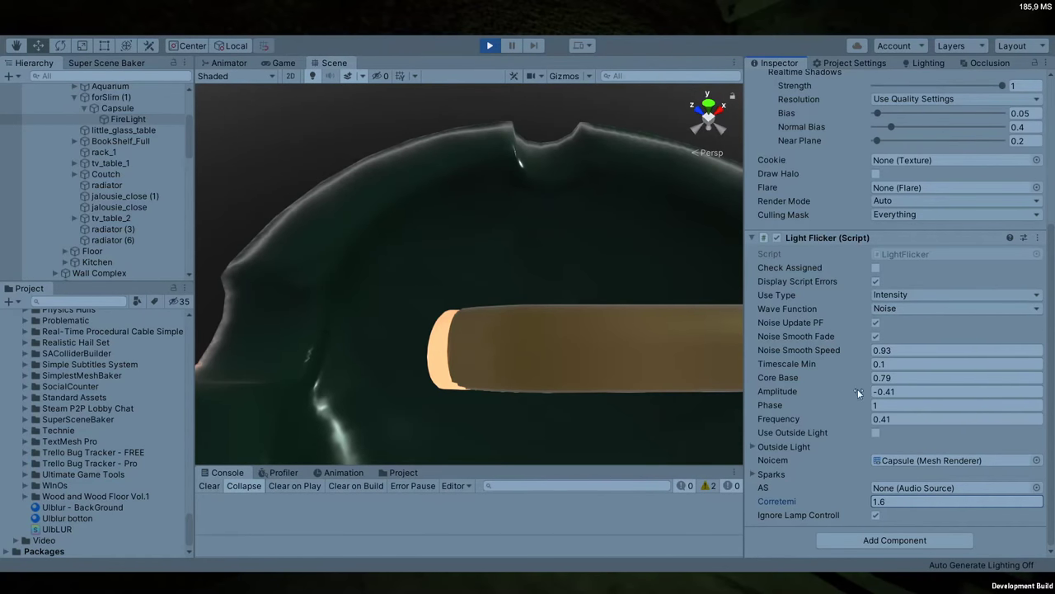
{"action": "left_click_drag", "start_coordinate": [840, 392], "coordinate": [859, 397]}
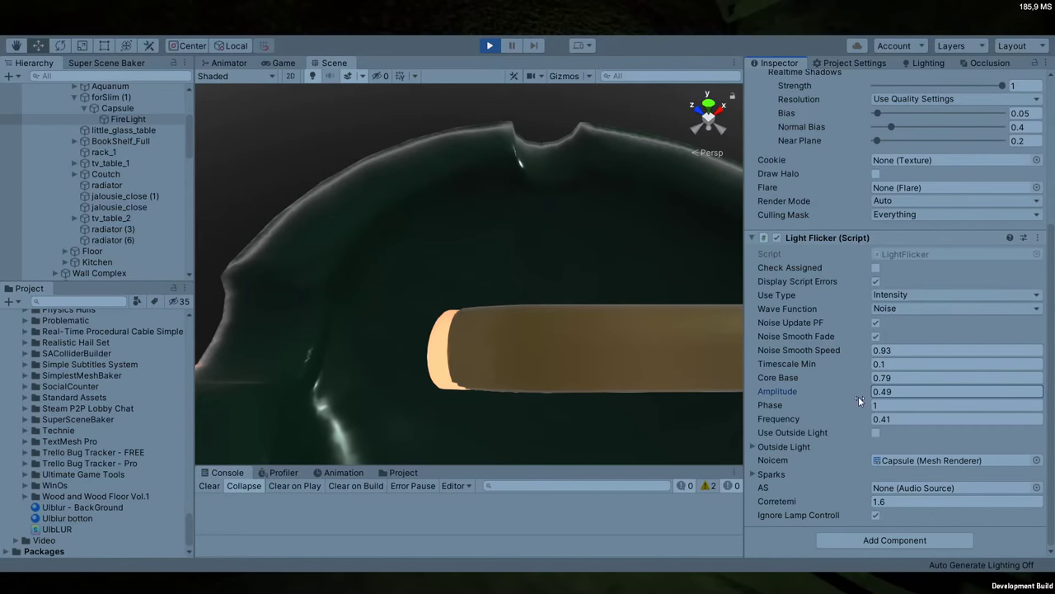
{"action": "left_click_drag", "start_coordinate": [858, 353], "coordinate": [881, 360]}
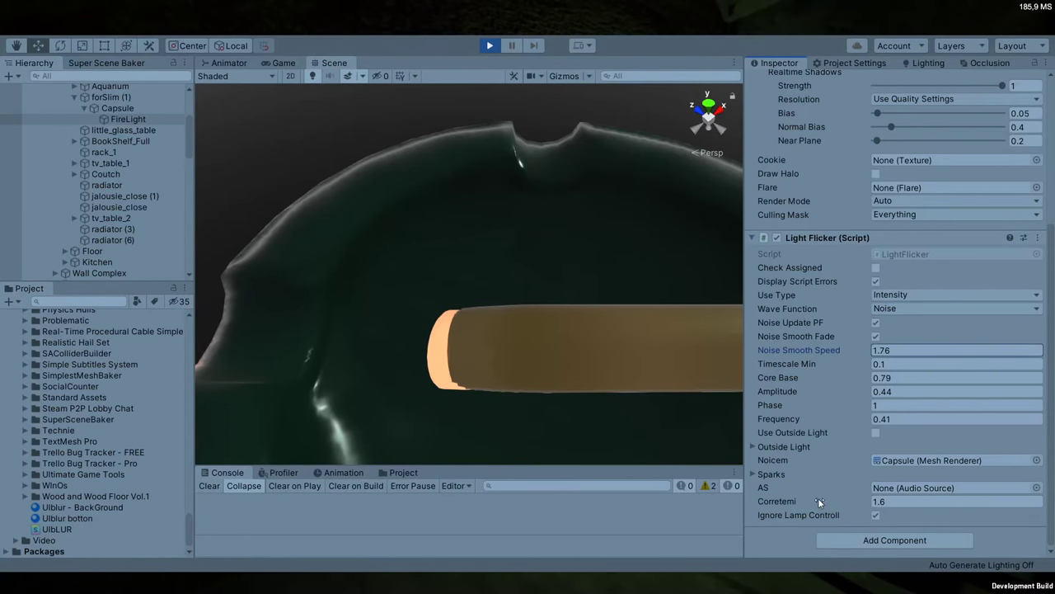
{"action": "left_click_drag", "start_coordinate": [818, 498], "coordinate": [806, 498]}
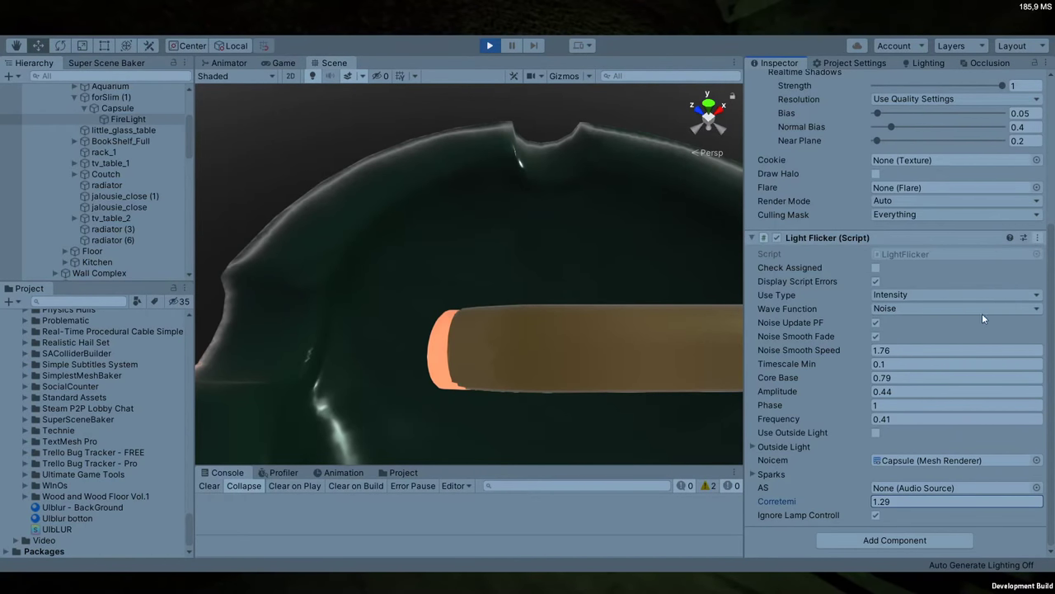
{"action": "left_click", "coordinate": [946, 336]}
{"action": "left_click", "coordinate": [284, 63]}
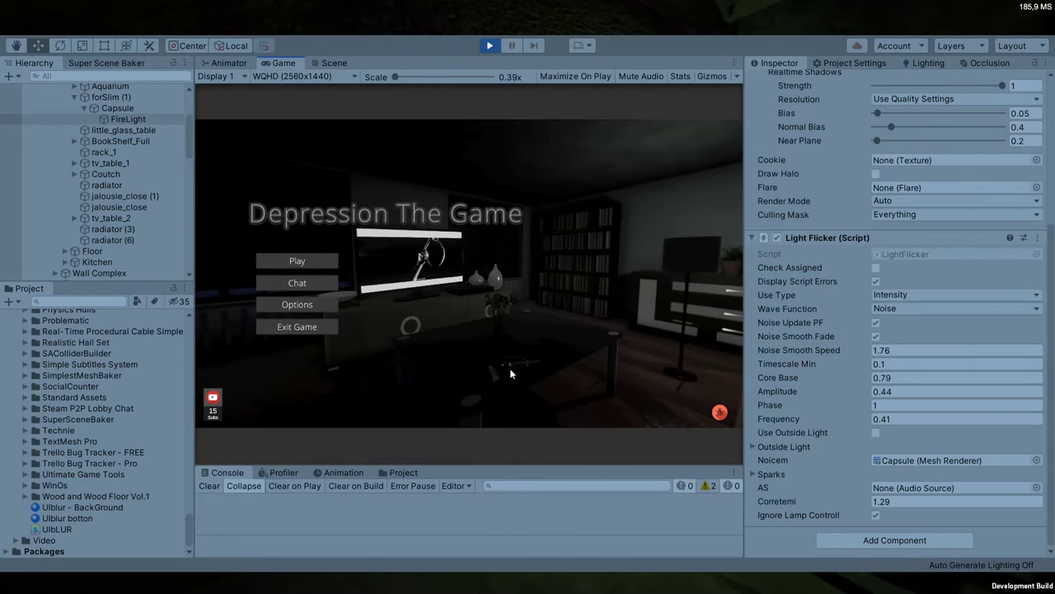
{"action": "left_click_drag", "start_coordinate": [525, 465], "coordinate": [526, 475]}
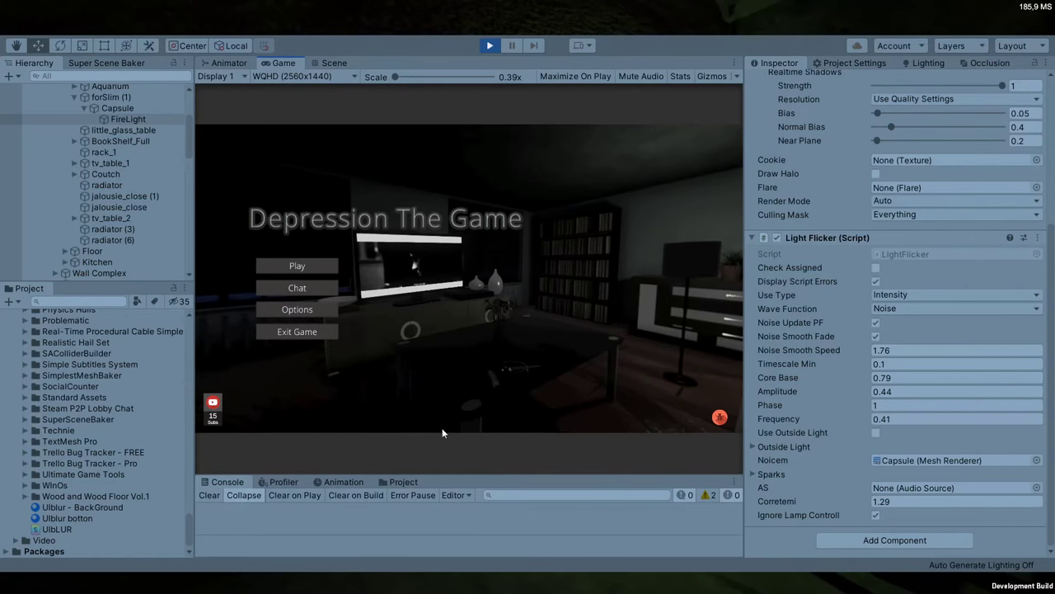
Find and select the Camera_MainMenu Beta Canvas object in the Hierarchy
{"action": "scroll", "coordinate": [106, 210], "scroll_direction": "down", "scroll_amount": 2}
{"action": "scroll", "coordinate": [145, 210], "scroll_direction": "down", "scroll_amount": 2}
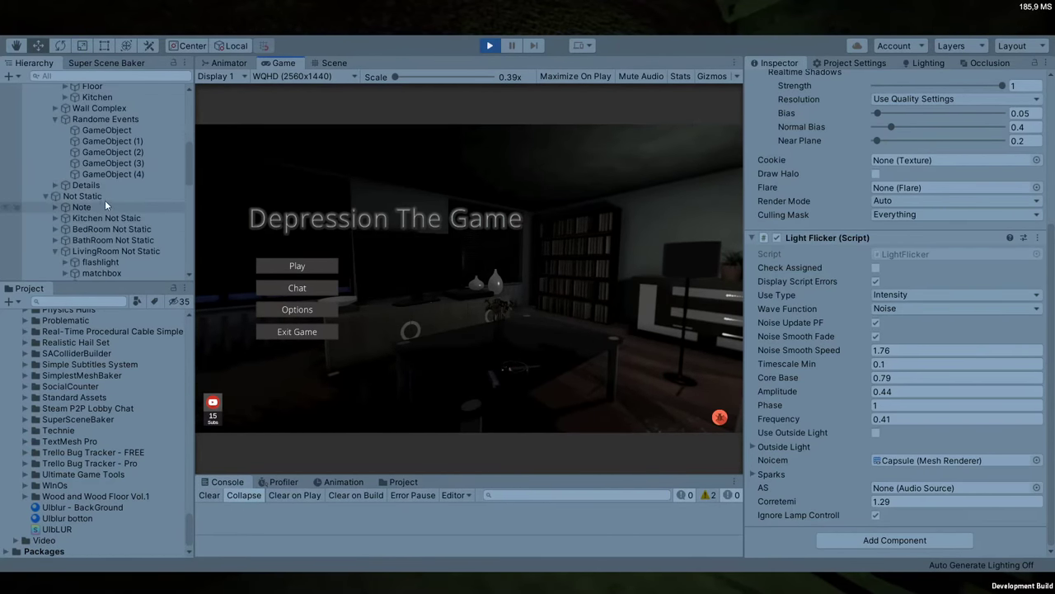
{"action": "left_click", "coordinate": [101, 198]}
{"action": "scroll", "coordinate": [93, 203], "scroll_direction": "down", "scroll_amount": 8}
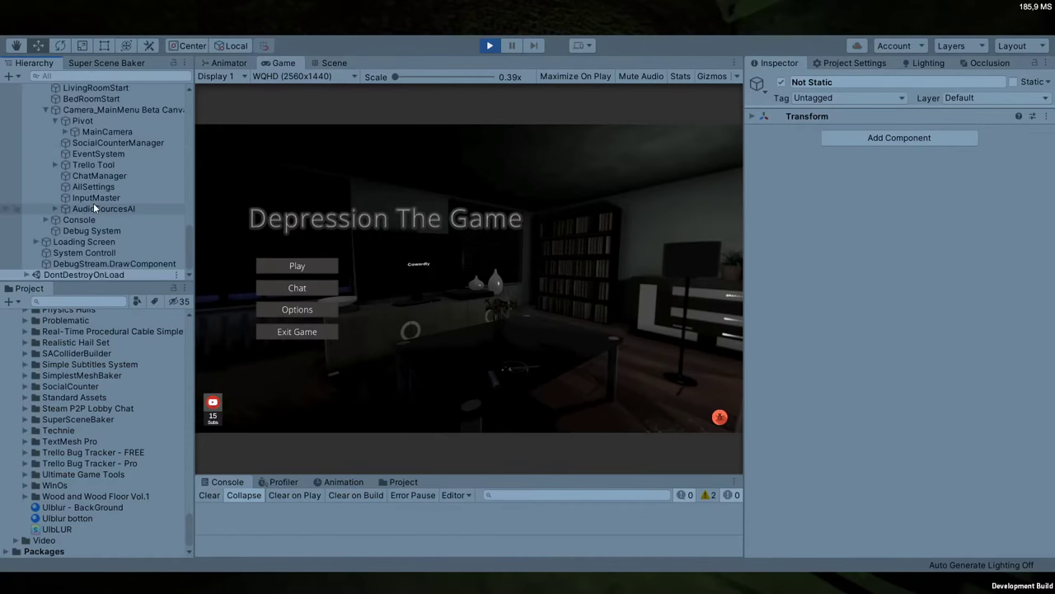
{"action": "left_click", "coordinate": [91, 241]}
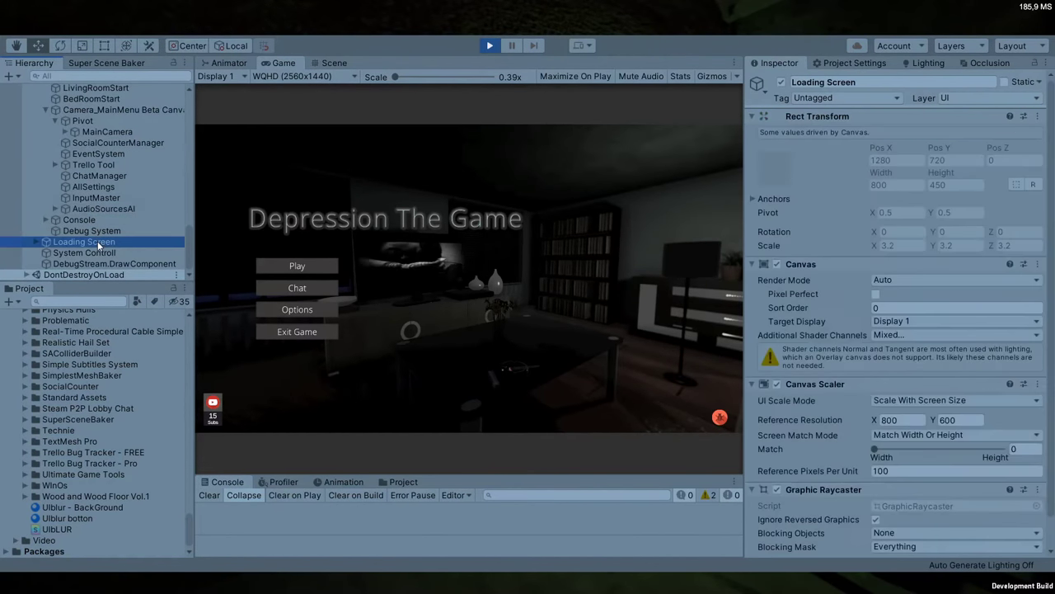
{"action": "left_click", "coordinate": [91, 112]}
Untick On in its Spectecter Camera (Script) component
{"action": "left_click", "coordinate": [541, 240]}
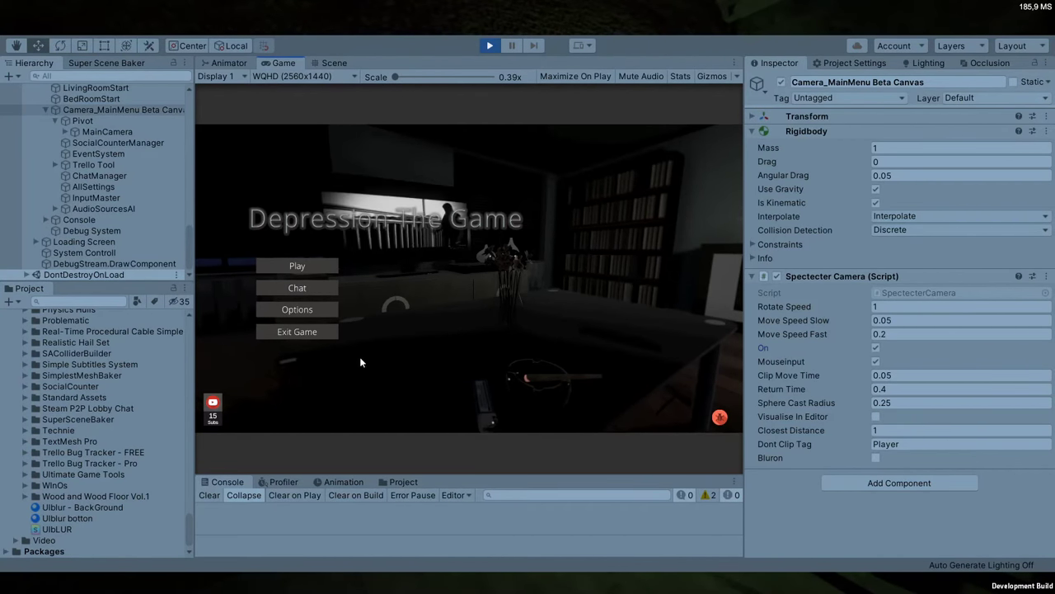
{"action": "scroll", "coordinate": [89, 135], "scroll_direction": "up", "scroll_amount": 3}
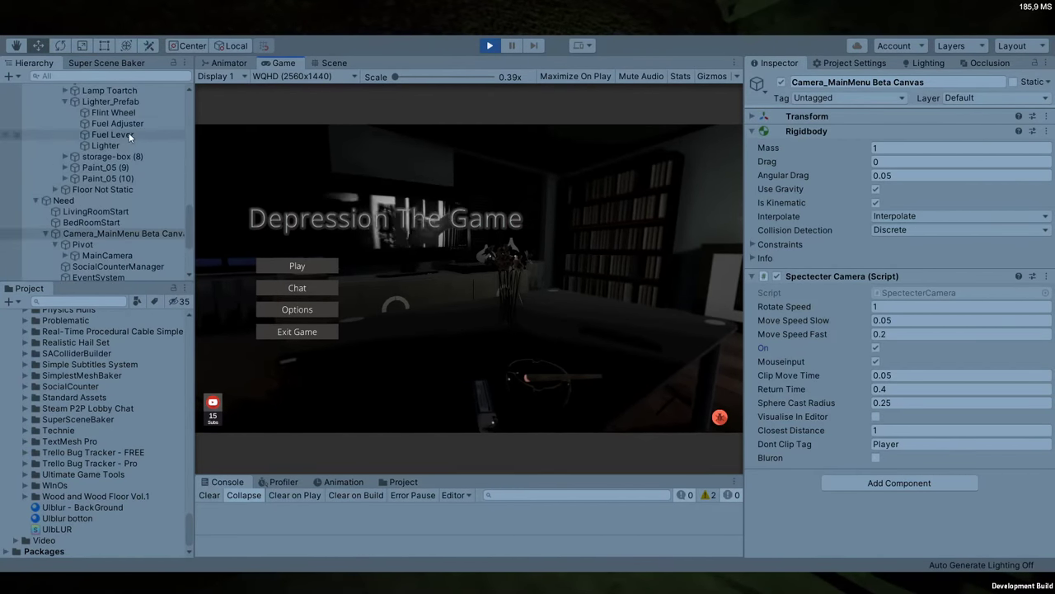
{"action": "scroll", "coordinate": [129, 133], "scroll_direction": "up", "scroll_amount": 6}
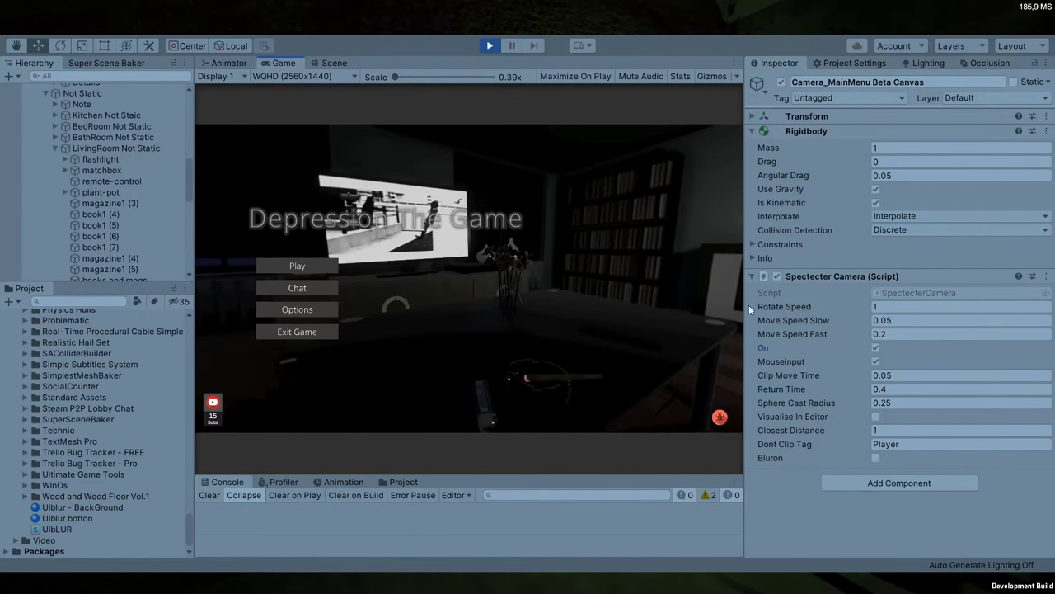
{"action": "left_click", "coordinate": [876, 347]}
{"action": "scroll", "coordinate": [35, 138], "scroll_direction": "up", "scroll_amount": 5}
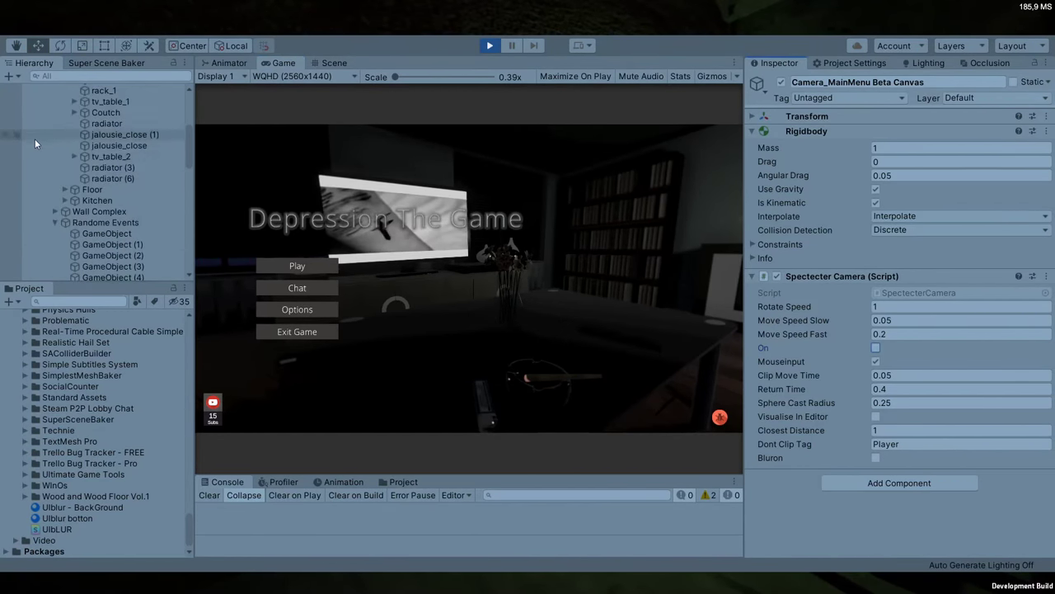
{"action": "scroll", "coordinate": [94, 226], "scroll_direction": "up", "scroll_amount": 3}
Select FireLight and lower Corretemi to 0.99, with Core Base at about 0.48
{"action": "left_click", "coordinate": [137, 180]}
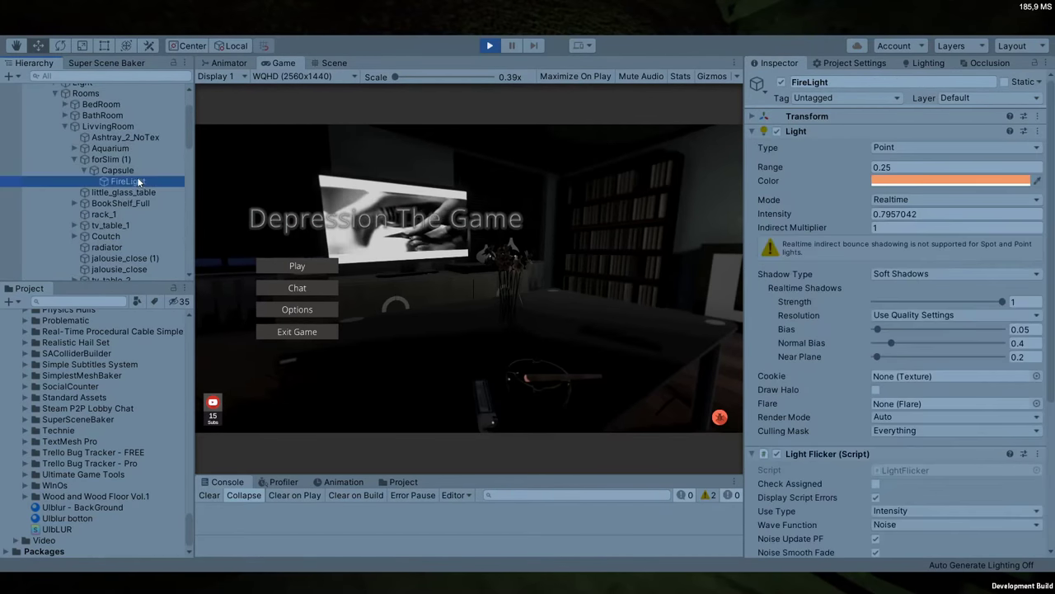
{"action": "scroll", "coordinate": [960, 349], "scroll_direction": "down", "scroll_amount": 3}
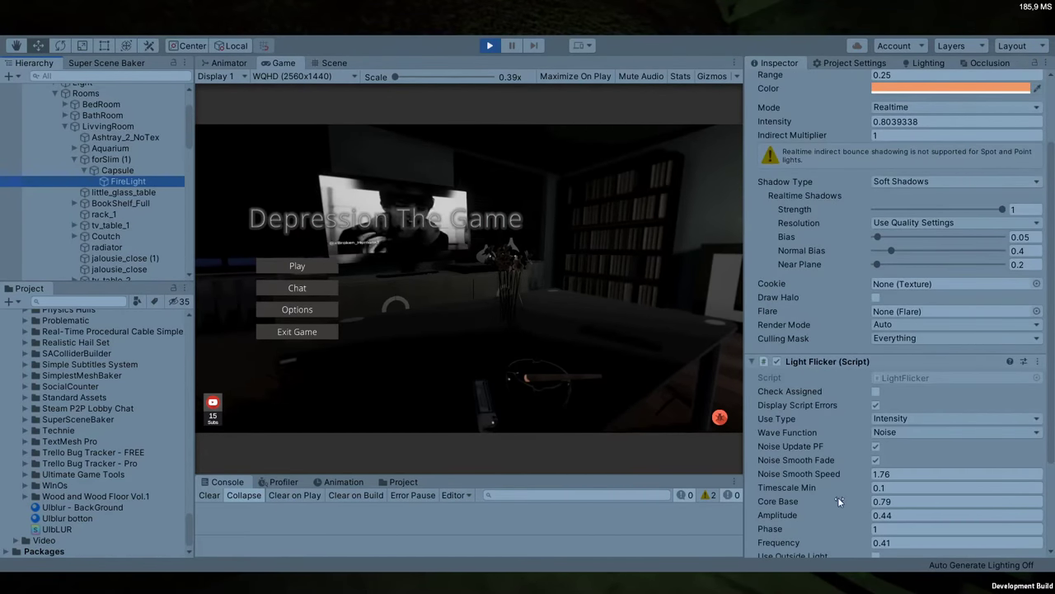
{"action": "mouse_move", "coordinate": [815, 503]}
{"action": "left_mouse_down"}
{"action": "mouse_move", "coordinate": [855, 500]}
{"action": "mouse_move", "coordinate": [804, 508]}
{"action": "mouse_move", "coordinate": [815, 511]}
{"action": "left_mouse_up"}
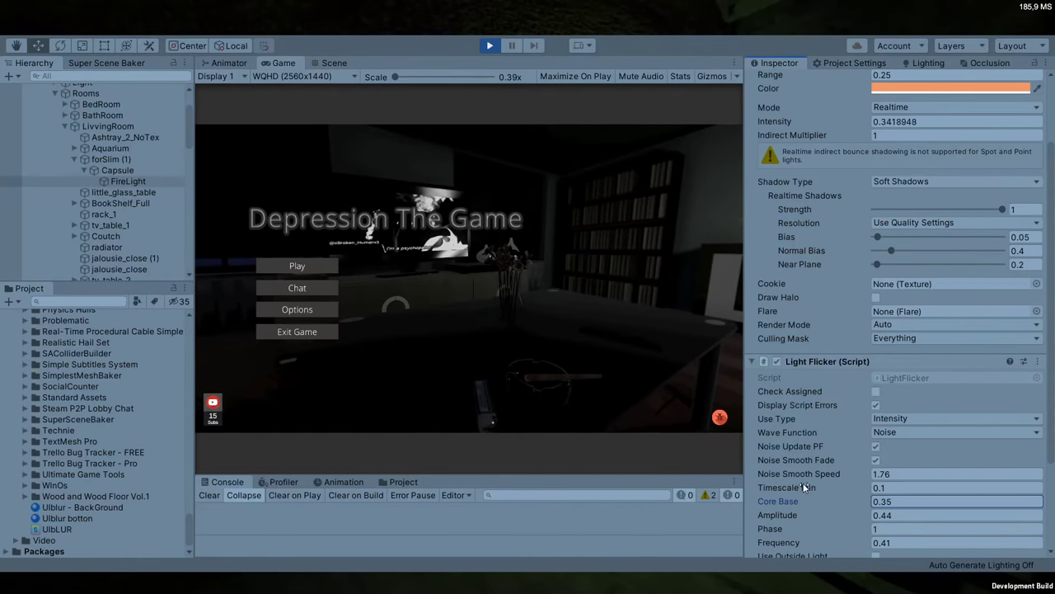
{"action": "scroll", "coordinate": [817, 491], "scroll_direction": "down", "scroll_amount": 3}
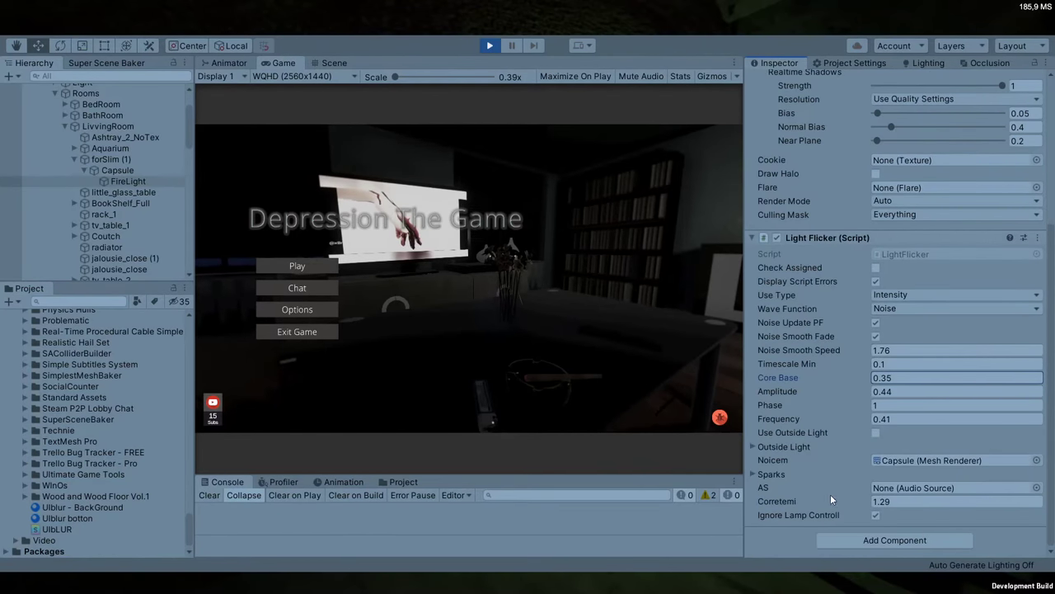
{"action": "left_click_drag", "start_coordinate": [835, 503], "coordinate": [824, 502]}
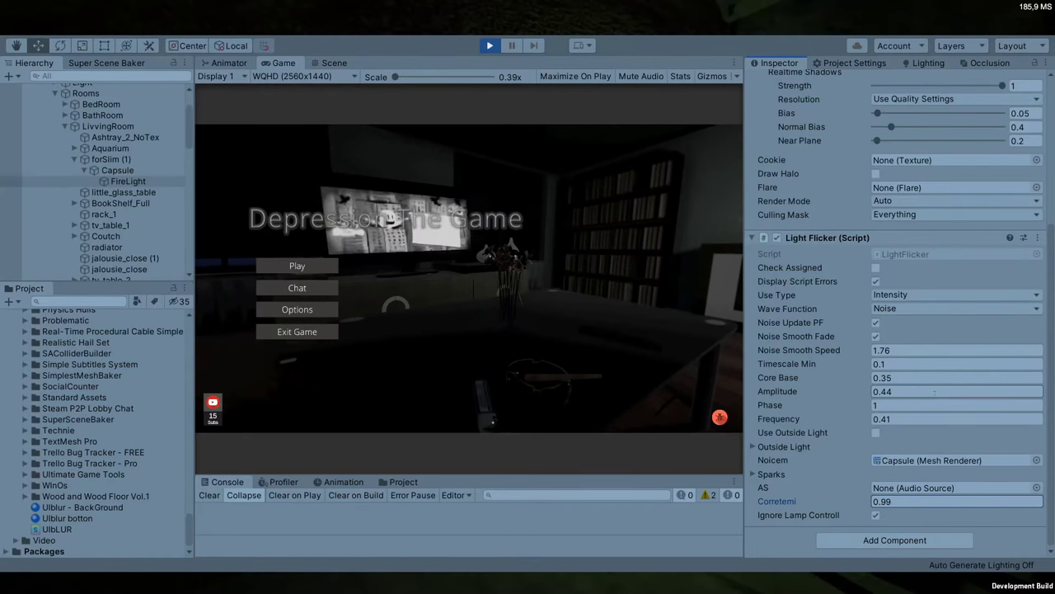
{"action": "left_click_drag", "start_coordinate": [834, 379], "coordinate": [837, 377]}
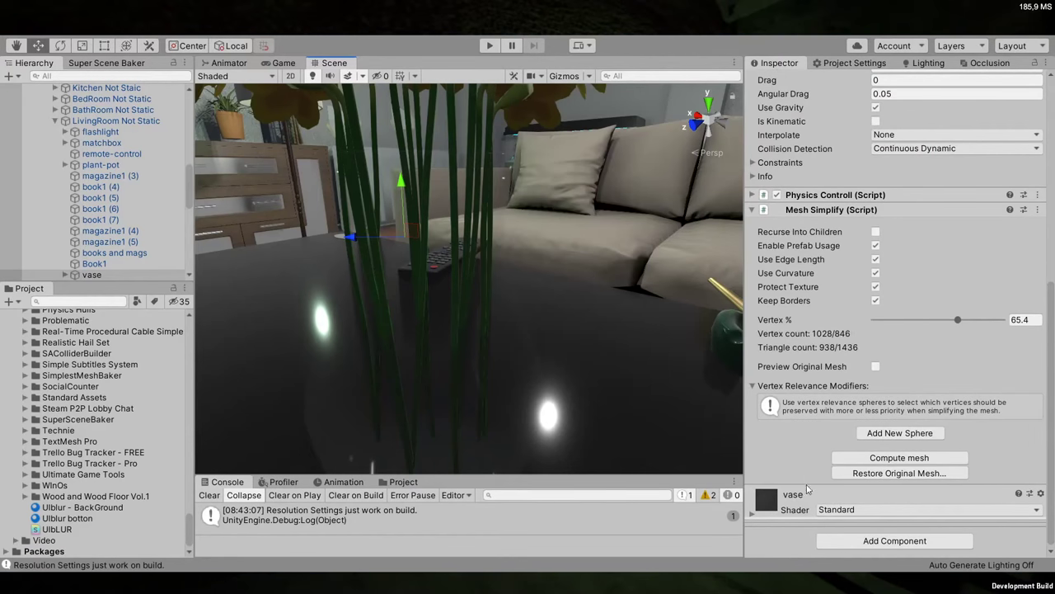
Set the vase material's Metallic value to 0.394 and frame the vase in the Scene view
{"action": "left_click", "coordinate": [793, 499]}
{"action": "scroll", "coordinate": [901, 347], "scroll_direction": "down", "scroll_amount": 5}
{"action": "left_click_drag", "start_coordinate": [901, 331], "coordinate": [923, 340]}
{"action": "left_click_drag", "start_coordinate": [470, 301], "coordinate": [163, 317], "text": "alt"}
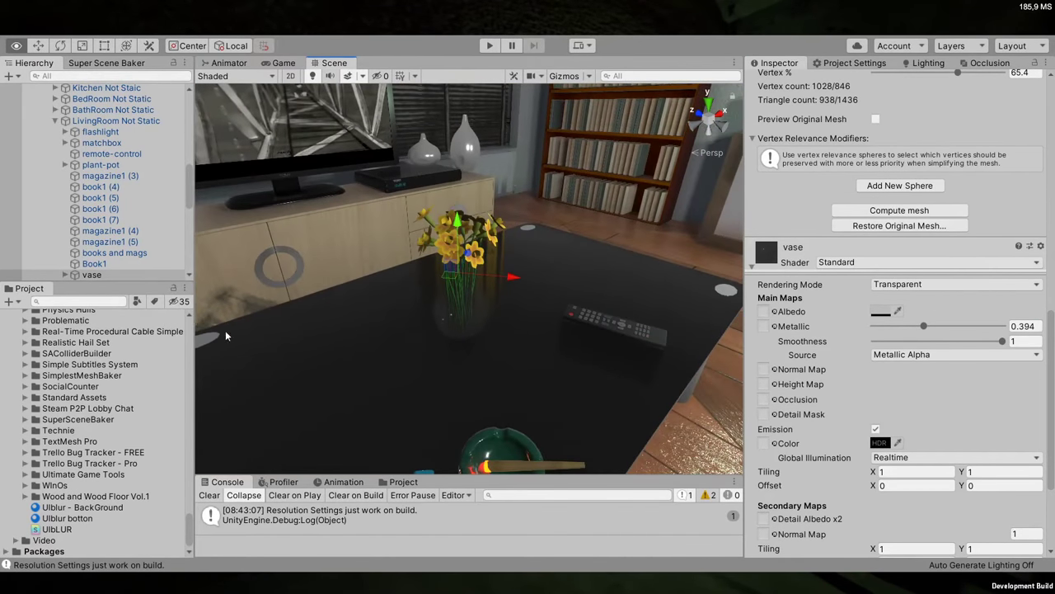
{"action": "key", "text": "f"}
{"action": "scroll", "coordinate": [99, 153], "scroll_direction": "up", "scroll_amount": 5}
{"action": "scroll", "coordinate": [99, 153], "scroll_direction": "up", "scroll_amount": 5}
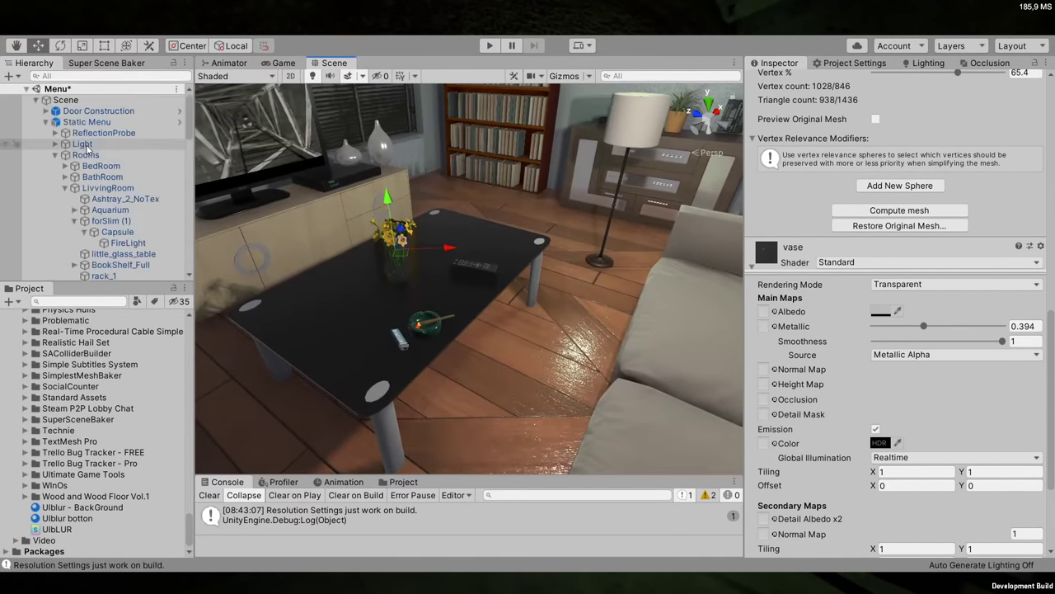
Collapse the Static Menu, Not Static and Camera_MainMenu Beta Canvas groups in the Hierarchy
{"action": "left_click", "coordinate": [48, 122]}
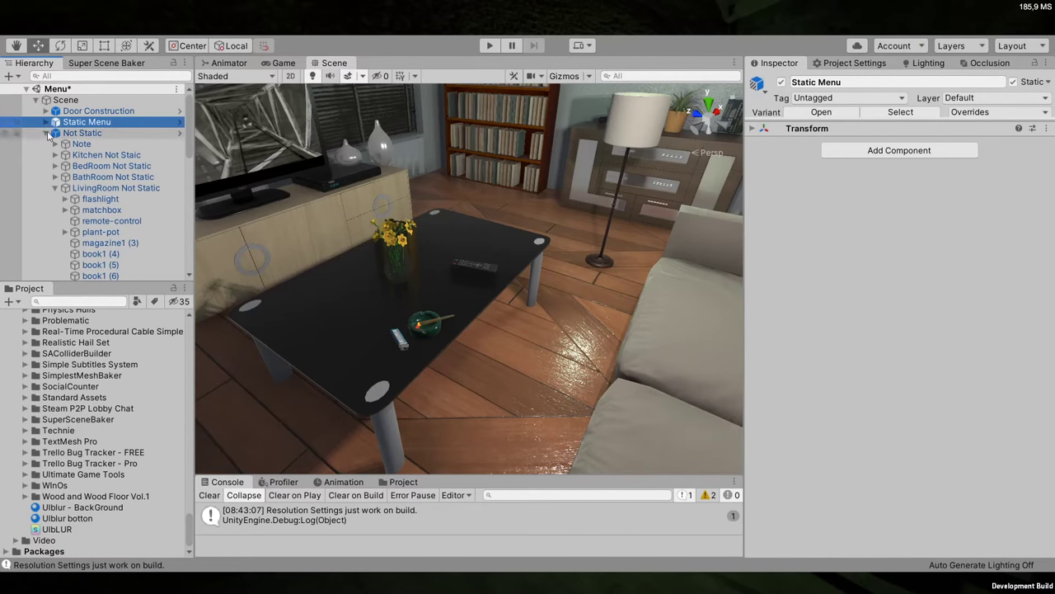
{"action": "left_click", "coordinate": [46, 133]}
{"action": "left_click", "coordinate": [35, 144]}
{"action": "left_click", "coordinate": [52, 176]}
{"action": "left_click", "coordinate": [47, 178]}
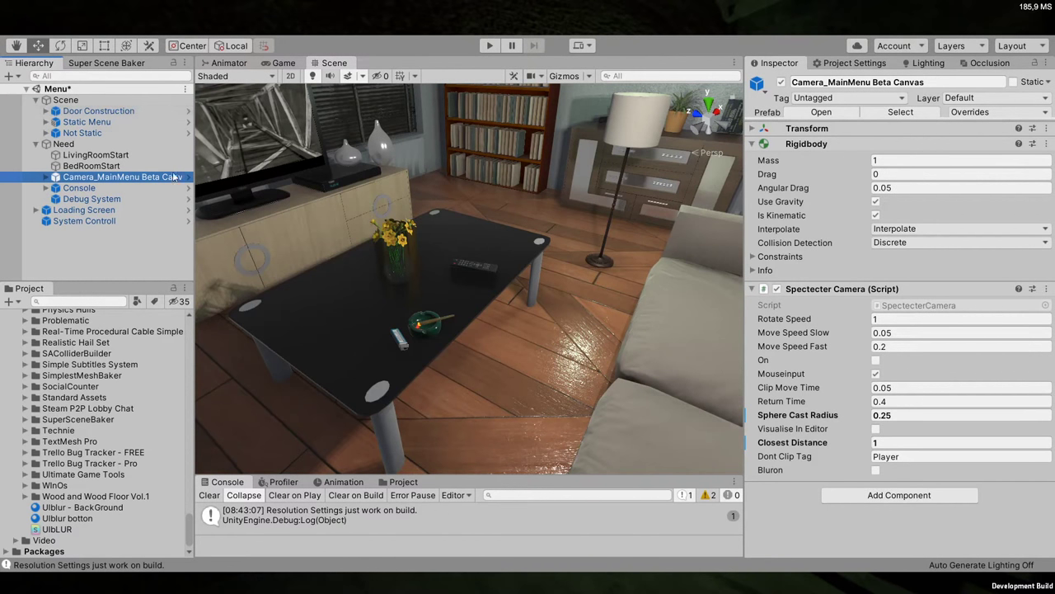
Collapse the Loading Screen, Utility, Scenes, Temp Meshes, 3D Modelle and Scripts folders
{"action": "scroll", "coordinate": [13, 354], "scroll_direction": "up", "scroll_amount": 6}
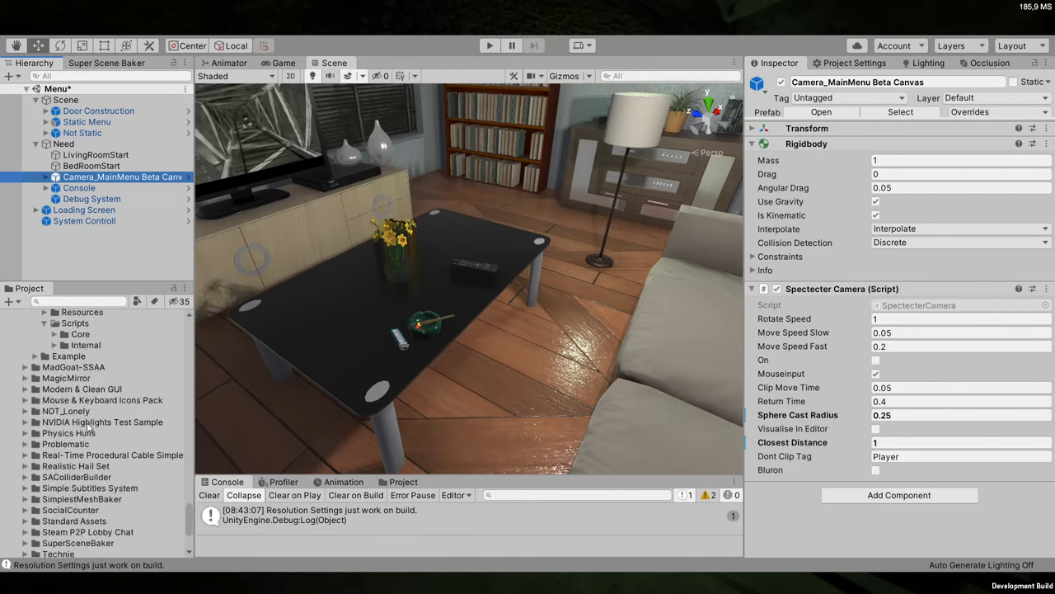
{"action": "left_click", "coordinate": [34, 402]}
{"action": "scroll", "coordinate": [24, 388], "scroll_direction": "up", "scroll_amount": 5}
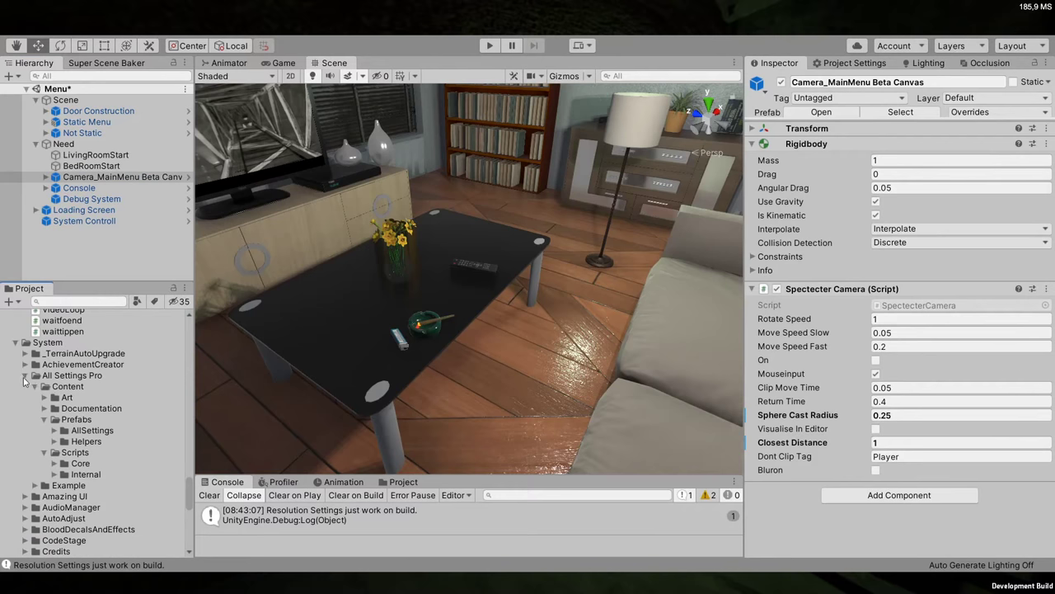
{"action": "scroll", "coordinate": [30, 360], "scroll_direction": "up", "scroll_amount": 10}
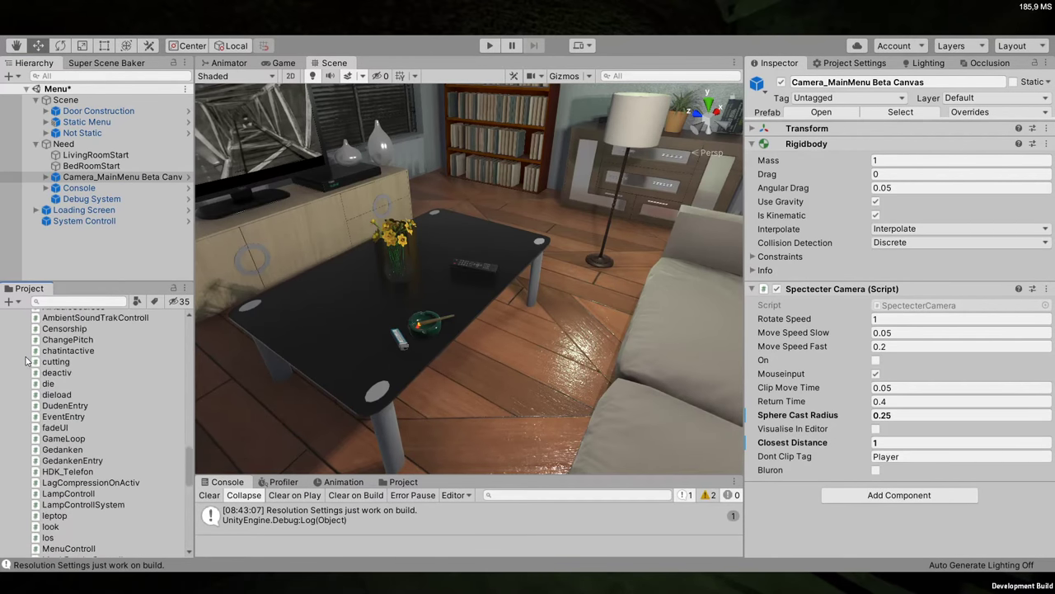
{"action": "left_click", "coordinate": [24, 414]}
{"action": "scroll", "coordinate": [21, 437], "scroll_direction": "up", "scroll_amount": 10}
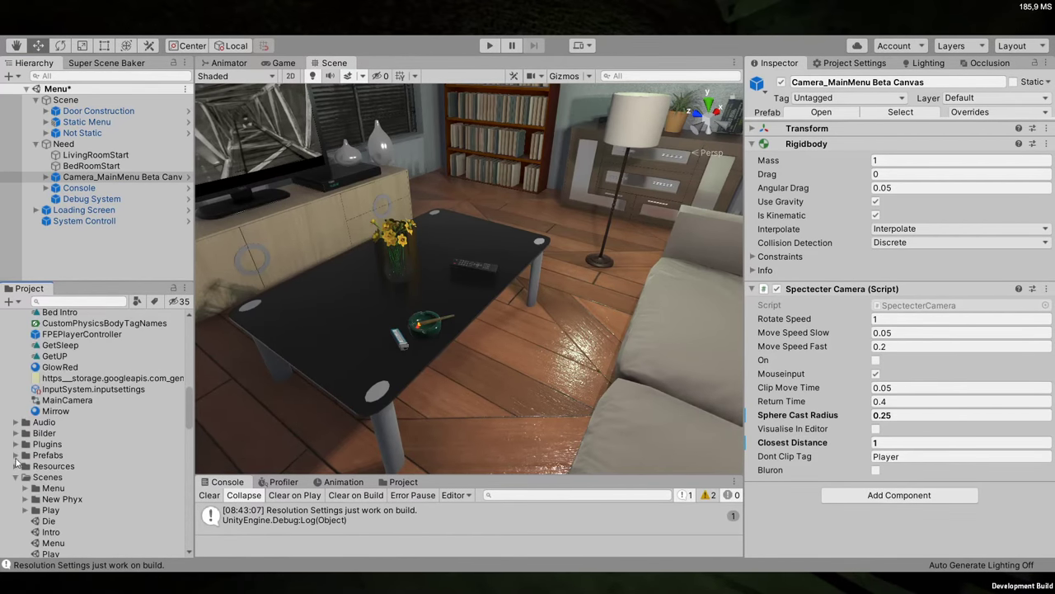
{"action": "left_click", "coordinate": [14, 477]}
{"action": "scroll", "coordinate": [87, 425], "scroll_direction": "down", "scroll_amount": 10}
{"action": "left_click", "coordinate": [24, 351]}
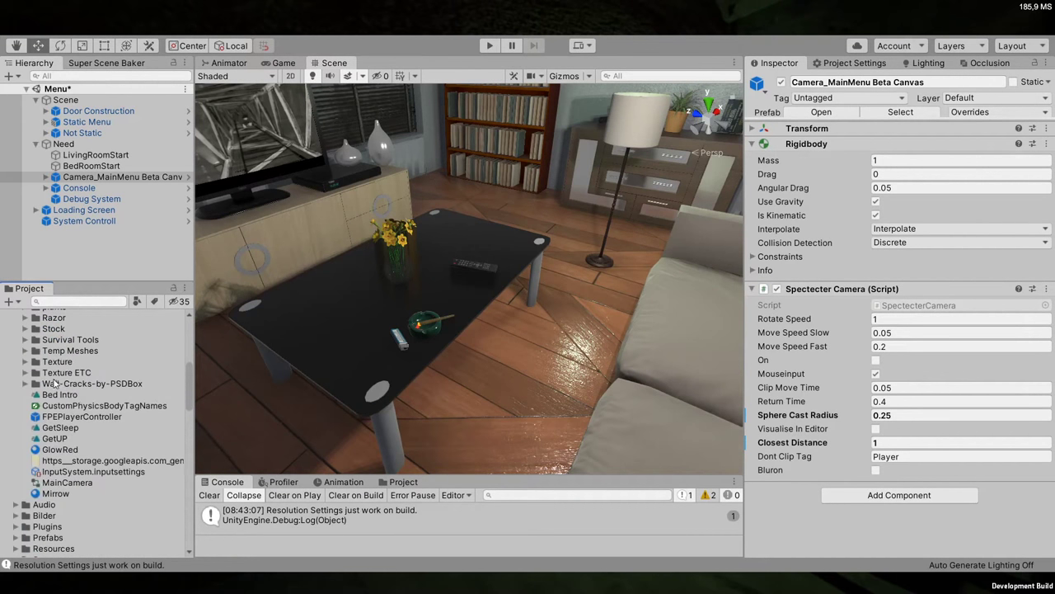
{"action": "scroll", "coordinate": [24, 359], "scroll_direction": "up", "scroll_amount": 10}
{"action": "left_click", "coordinate": [14, 329]}
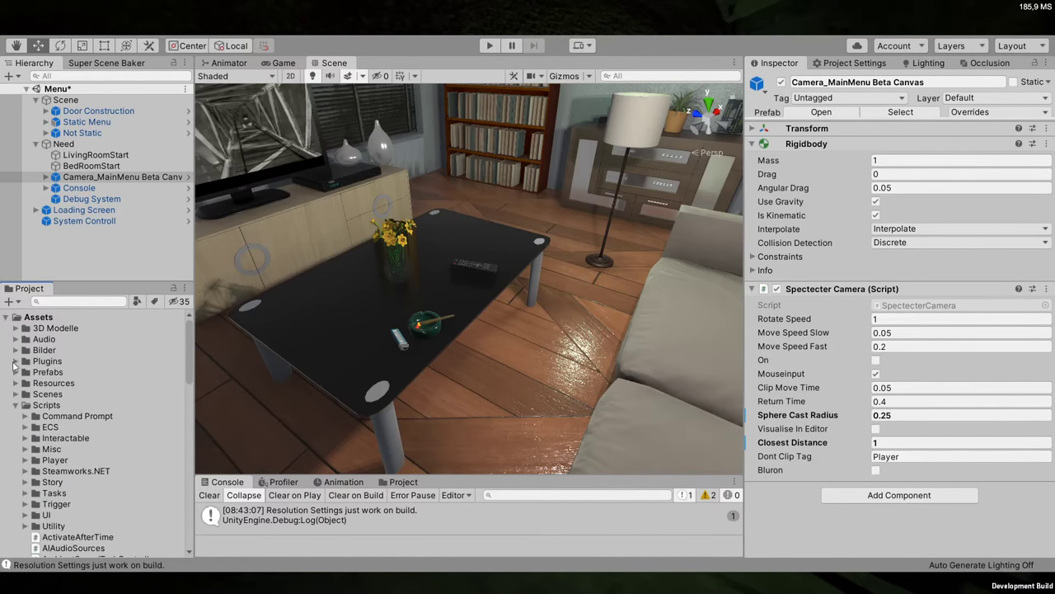
{"action": "left_click", "coordinate": [15, 405]}
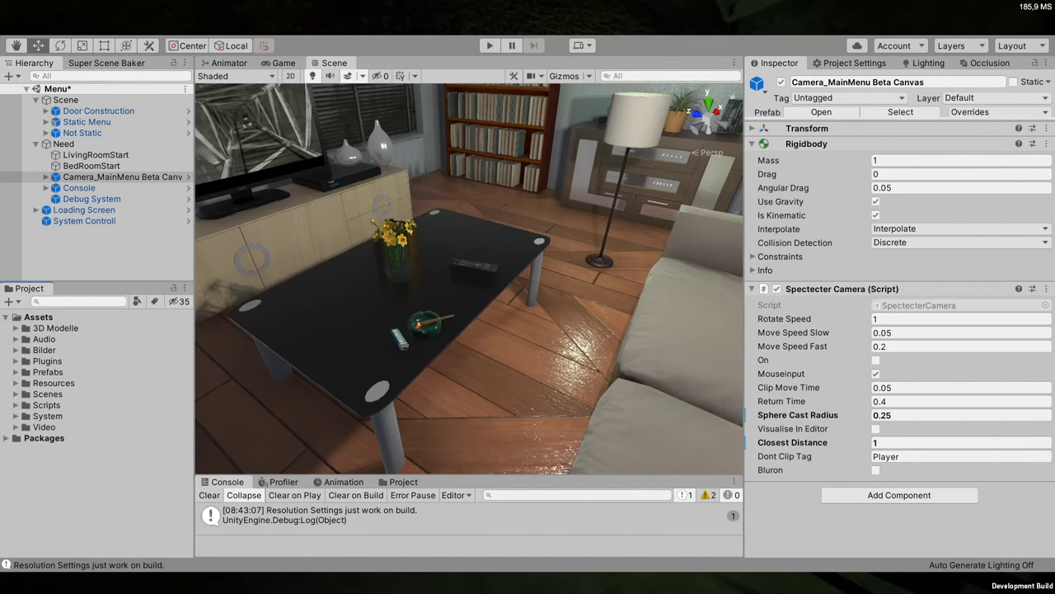
Start Play mode and decline the game's feedback prompt
{"action": "left_click", "coordinate": [493, 49]}
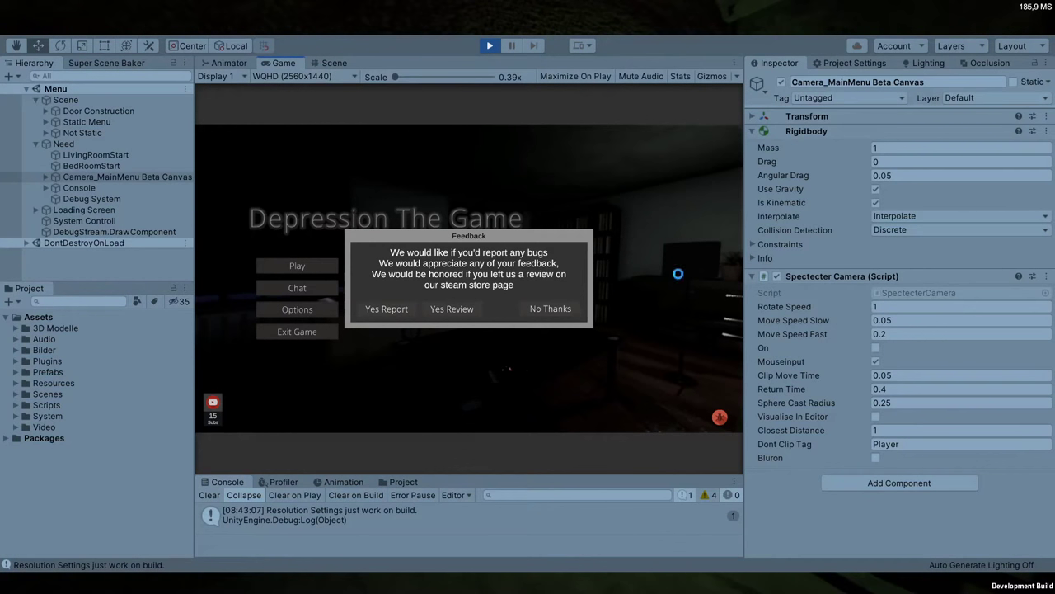
{"action": "left_click", "coordinate": [546, 310]}
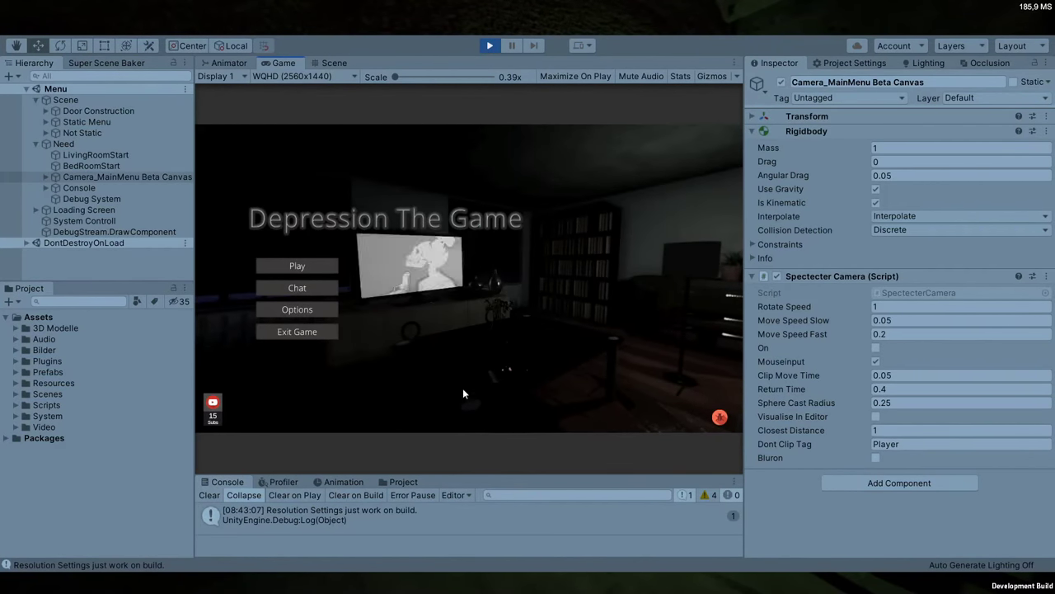
{"action": "left_click", "coordinate": [330, 62]}
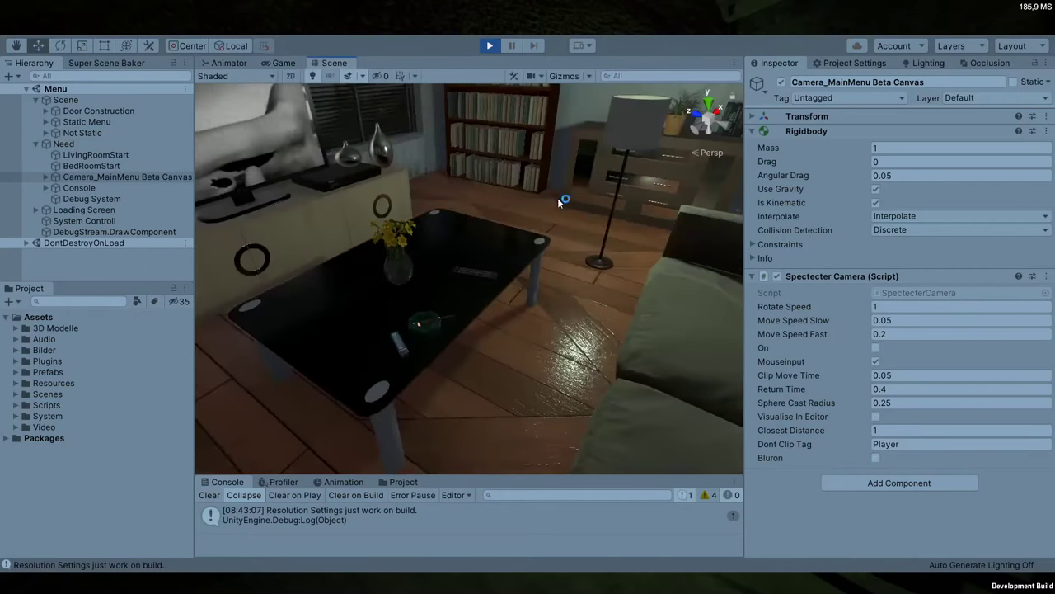
Select forSlim (1) and show its Download material in the Inspector beside the Game view
{"action": "left_click", "coordinate": [464, 292]}
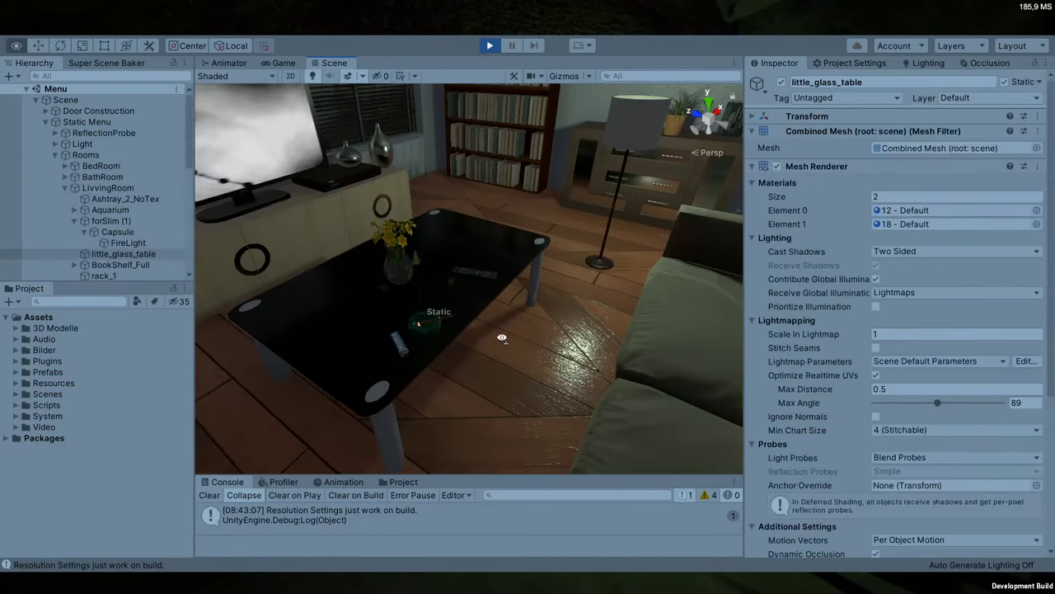
{"action": "left_click_drag", "start_coordinate": [464, 292], "coordinate": [483, 336], "text": "alt"}
{"action": "scroll", "coordinate": [484, 336], "scroll_direction": "up", "scroll_amount": 8, "text": "alt"}
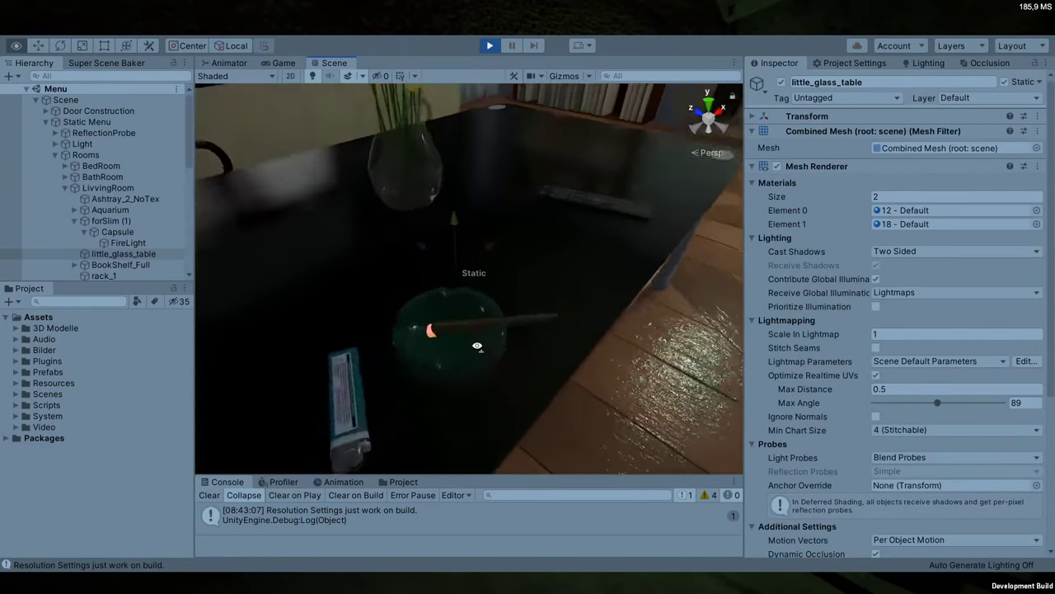
{"action": "left_click", "coordinate": [471, 378]}
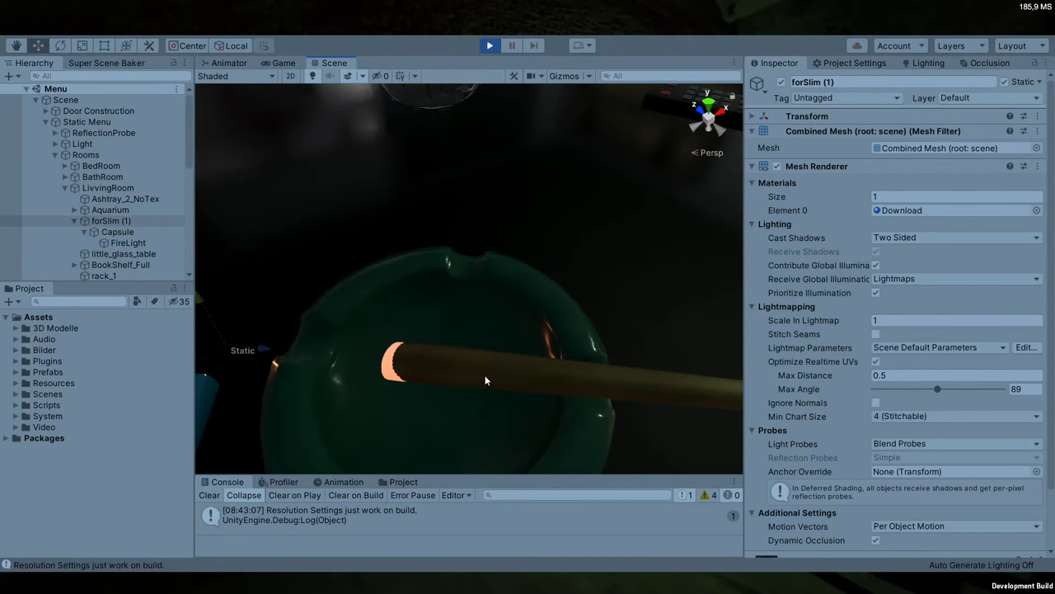
{"action": "left_click", "coordinate": [495, 384]}
{"action": "left_click", "coordinate": [115, 232]}
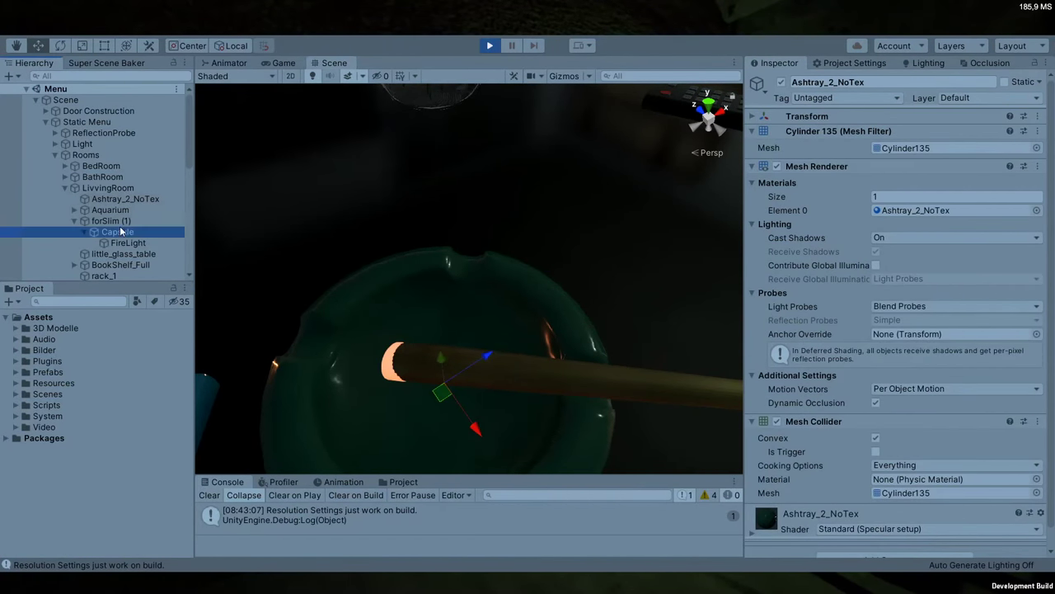
{"action": "left_click", "coordinate": [116, 221]}
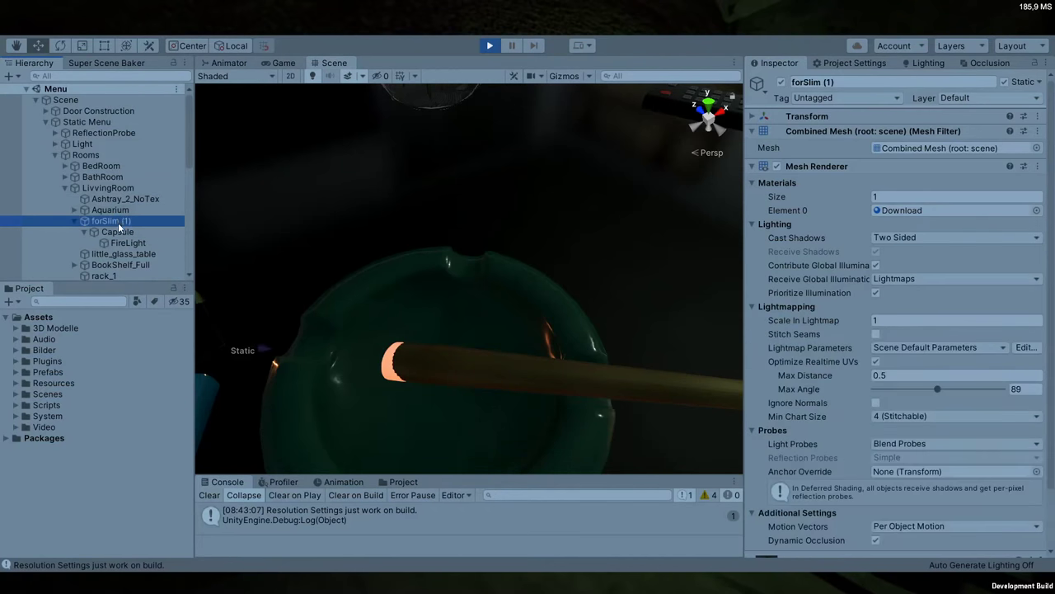
{"action": "left_click", "coordinate": [280, 64]}
{"action": "scroll", "coordinate": [960, 355], "scroll_direction": "down", "scroll_amount": 10}
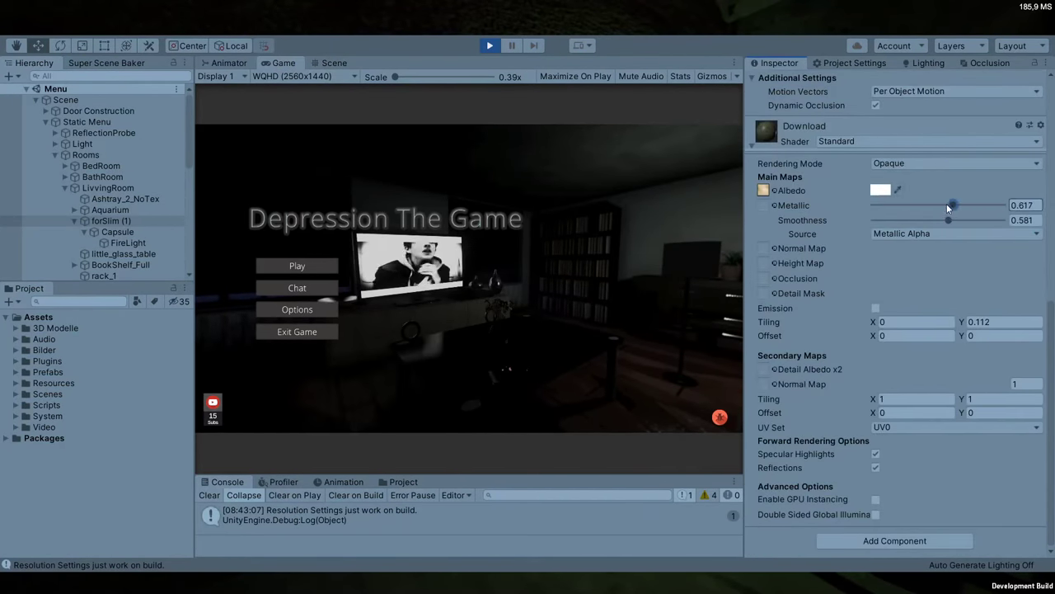
Set the Download material to Metallic 0 and Smoothness 0.275, and untick Prioritize Illumination
{"action": "left_click", "coordinate": [946, 204]}
{"action": "left_click_drag", "start_coordinate": [951, 217], "coordinate": [910, 236]}
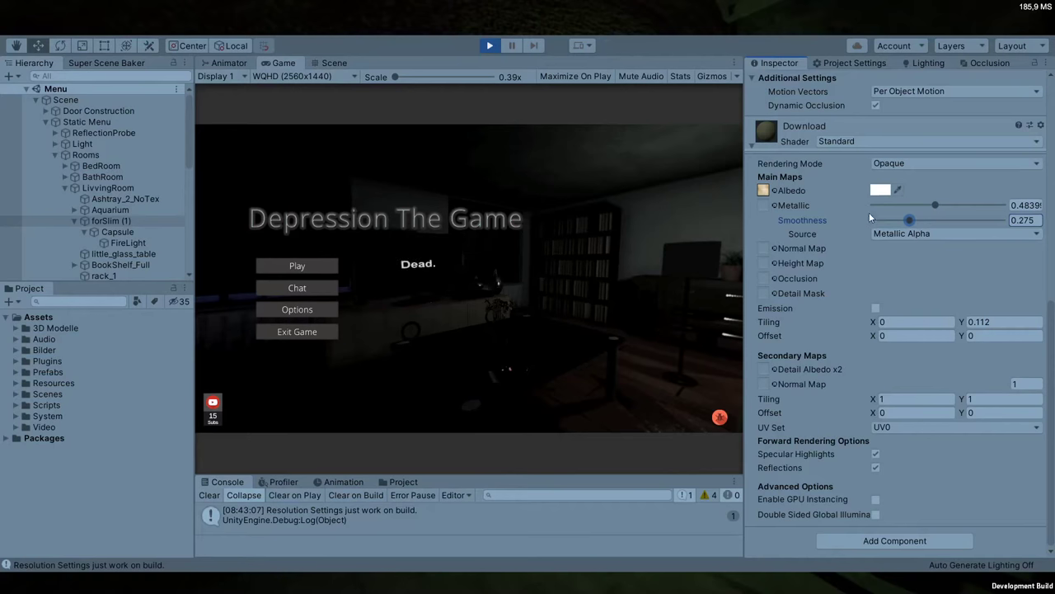
{"action": "scroll", "coordinate": [860, 200], "scroll_direction": "up", "scroll_amount": 5}
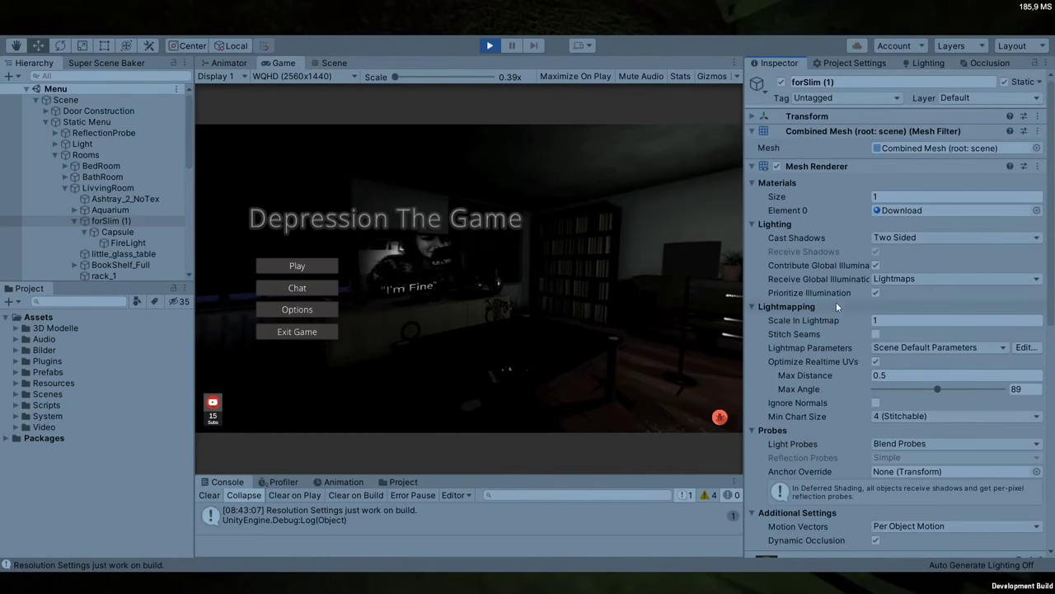
{"action": "left_click", "coordinate": [875, 294]}
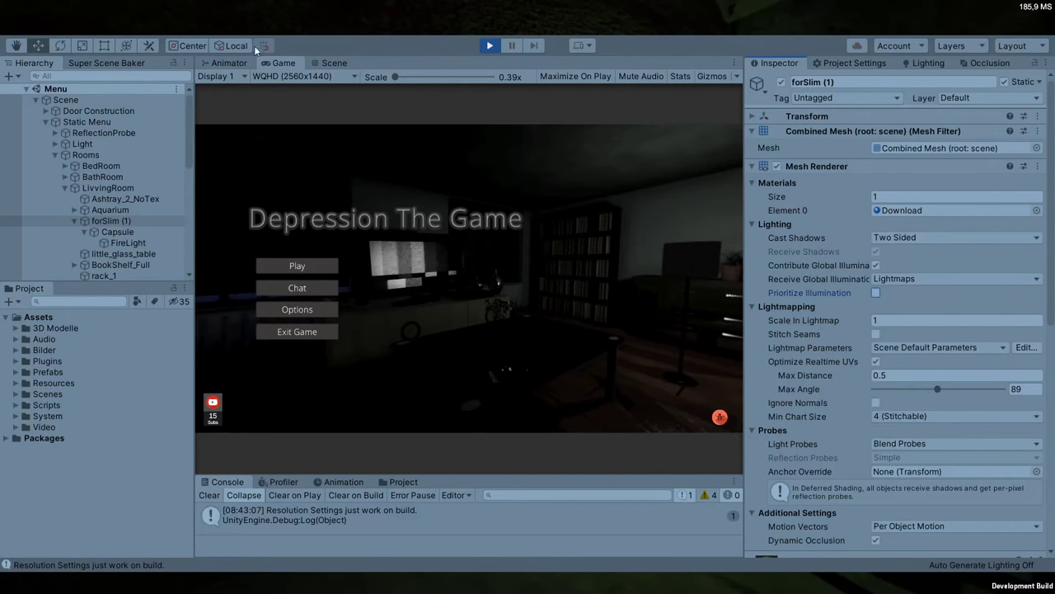
{"action": "left_click", "coordinate": [334, 62]}
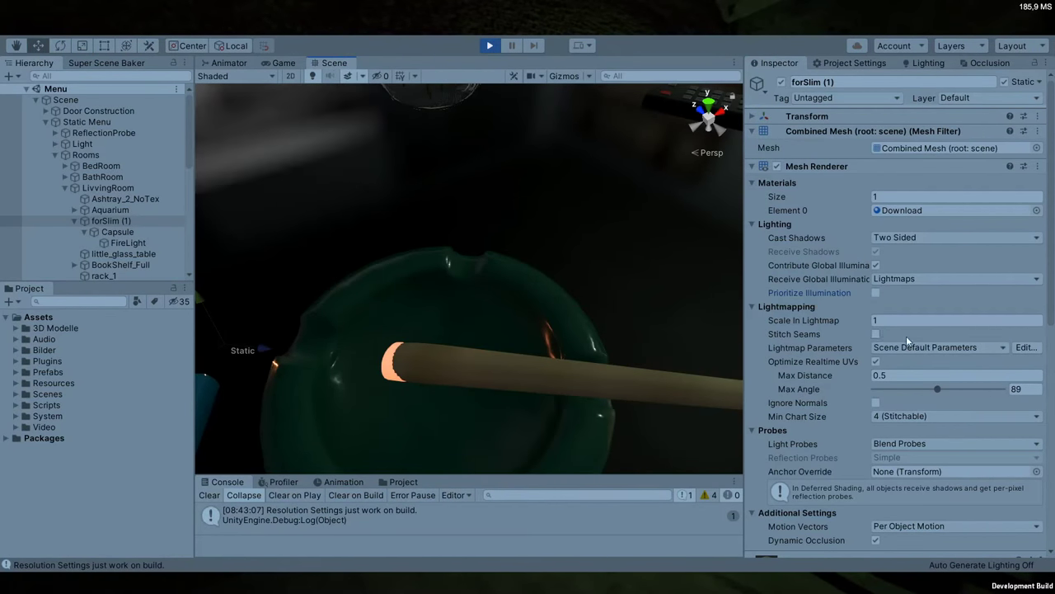
{"action": "scroll", "coordinate": [844, 375], "scroll_direction": "down", "scroll_amount": 6}
{"action": "mouse_move", "coordinate": [937, 392]}
{"action": "left_mouse_down"}
{"action": "mouse_move", "coordinate": [843, 392]}
{"action": "mouse_move", "coordinate": [969, 394]}
{"action": "mouse_move", "coordinate": [943, 404]}
{"action": "mouse_move", "coordinate": [1013, 408]}
{"action": "mouse_move", "coordinate": [870, 388]}
{"action": "left_mouse_up"}
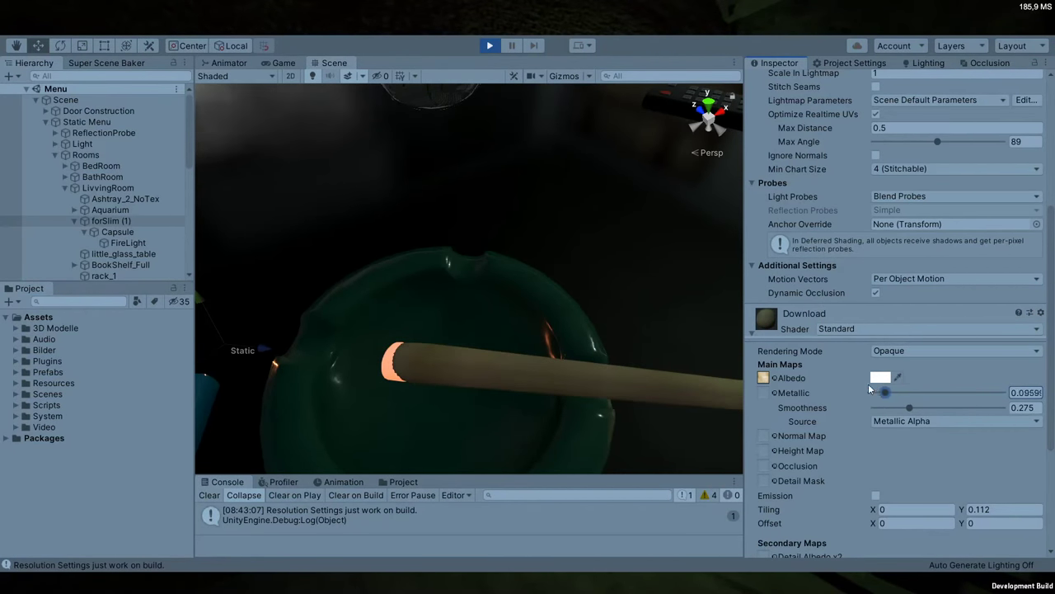
Set the game's Reflection Quality option to Baked and apply it
{"action": "left_click", "coordinate": [283, 61]}
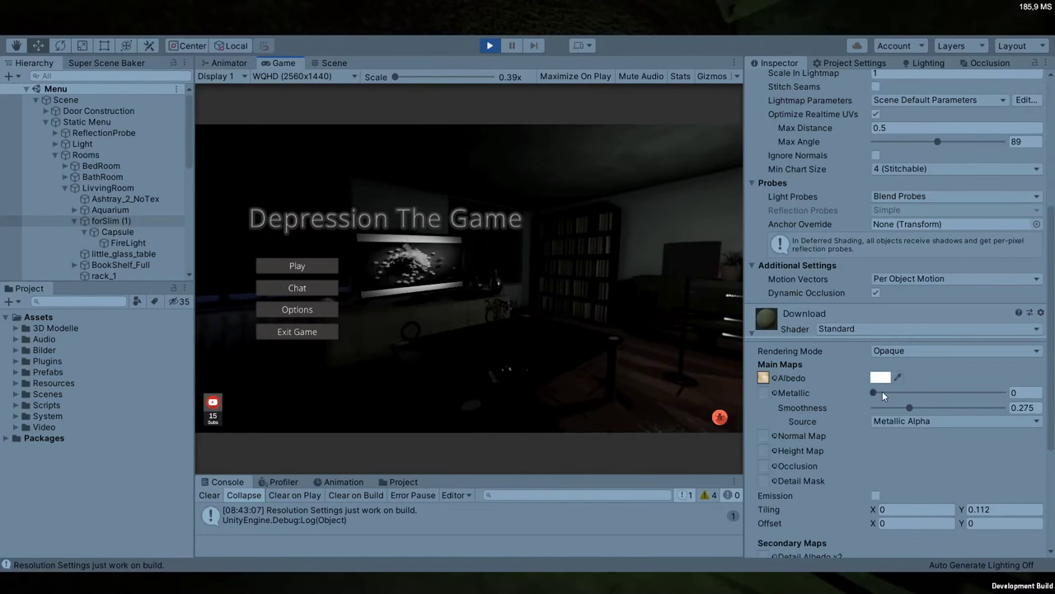
{"action": "left_click", "coordinate": [304, 311]}
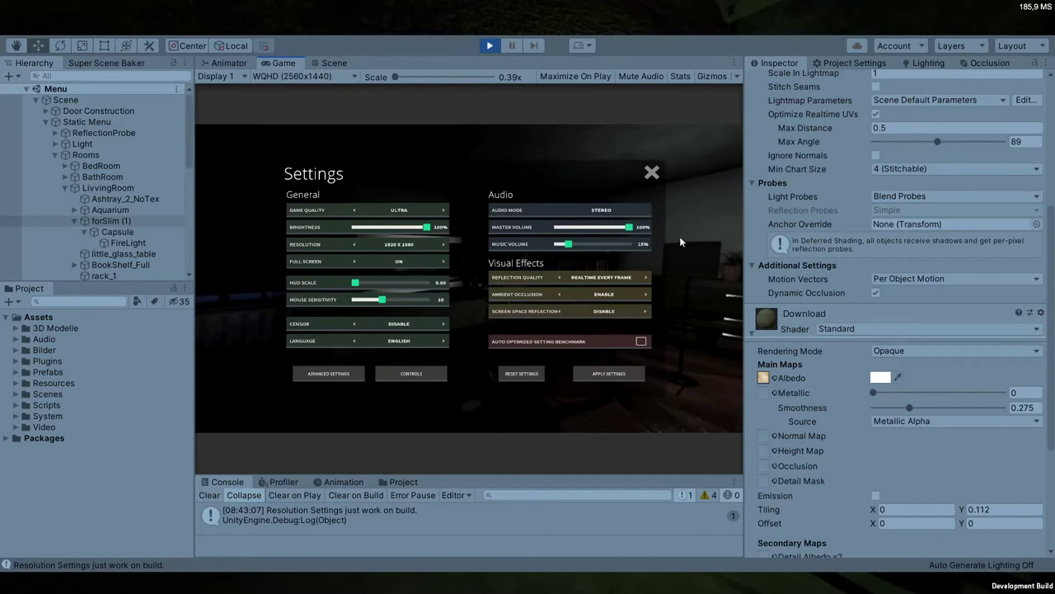
{"action": "left_click", "coordinate": [558, 278]}
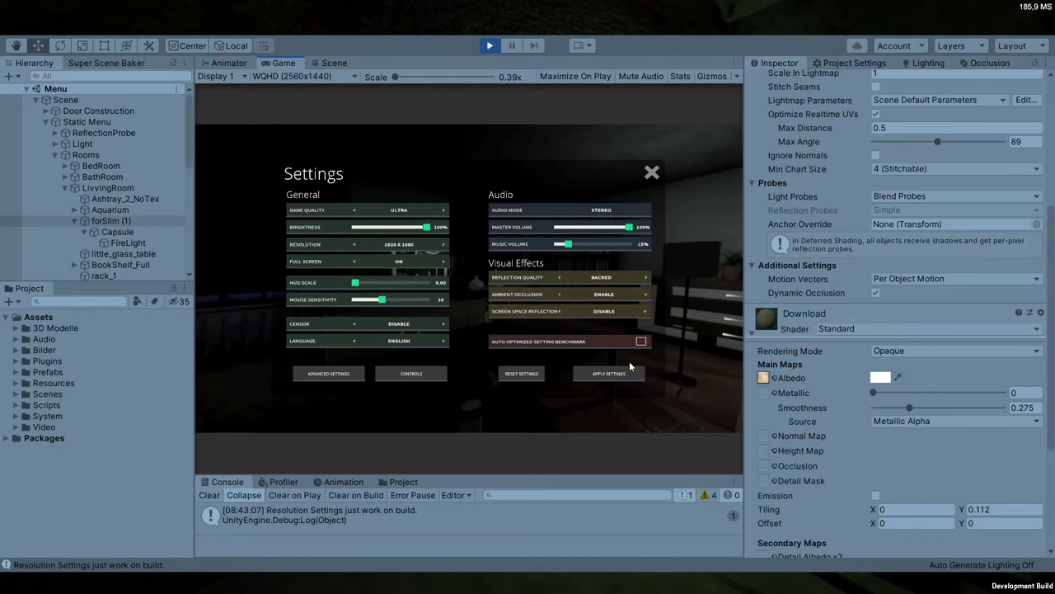
{"action": "left_click", "coordinate": [649, 175]}
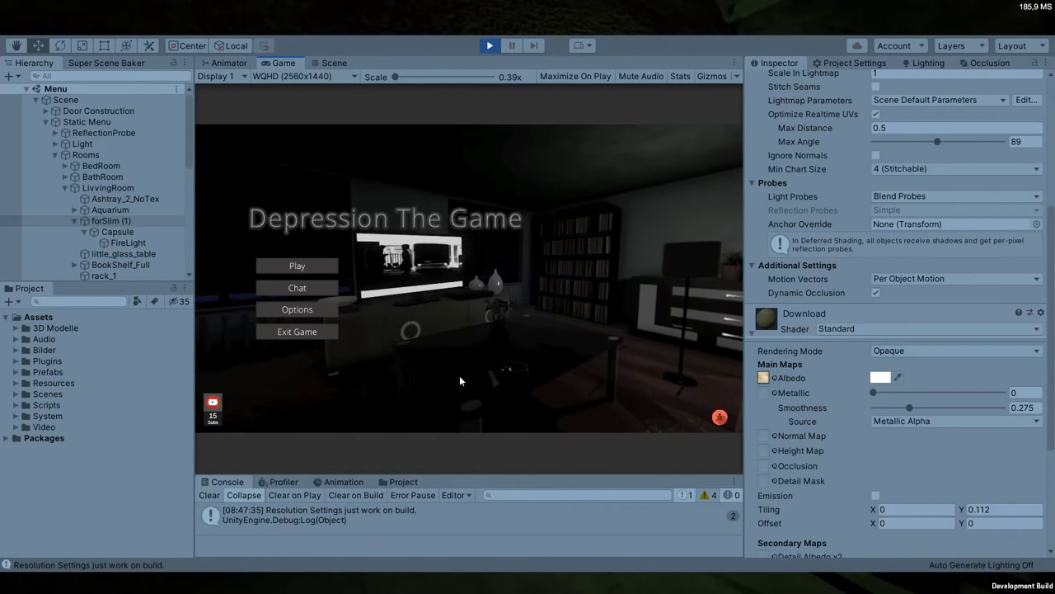
Look down on the coffee table in the Scene view and select Ashtray_2_NoTex
{"action": "left_click", "coordinate": [324, 62]}
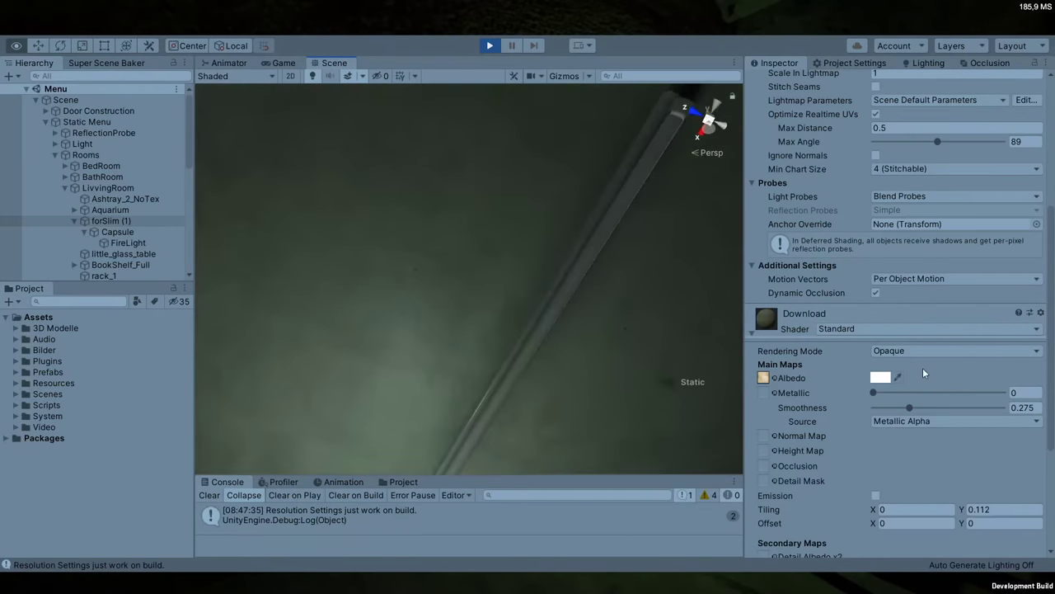
{"action": "right_click_drag", "start_coordinate": [800, 170], "coordinate": [363, 190]}
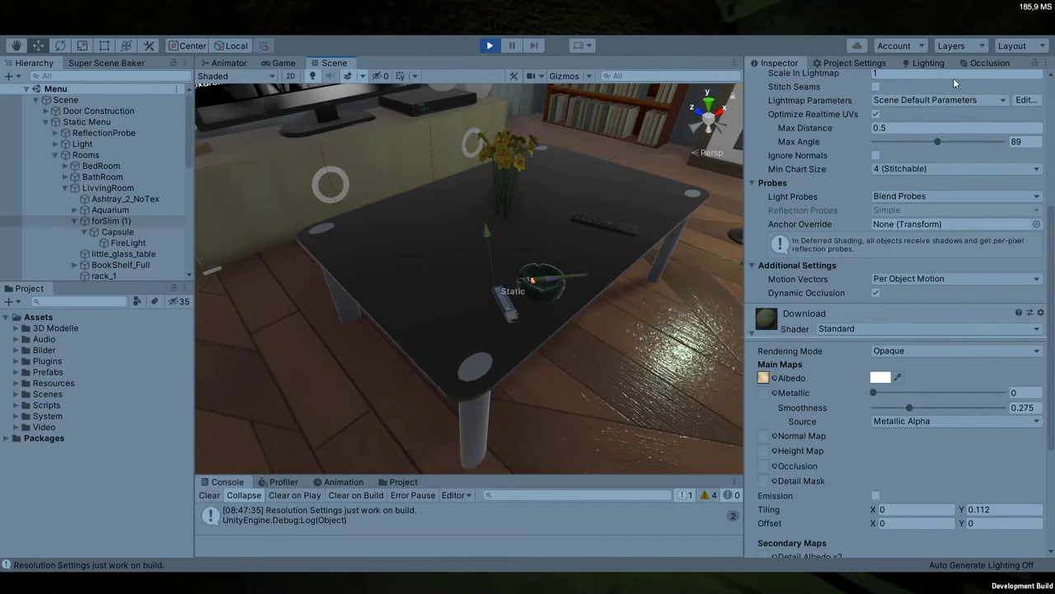
{"action": "scroll", "coordinate": [964, 99], "scroll_direction": "up", "scroll_amount": 6}
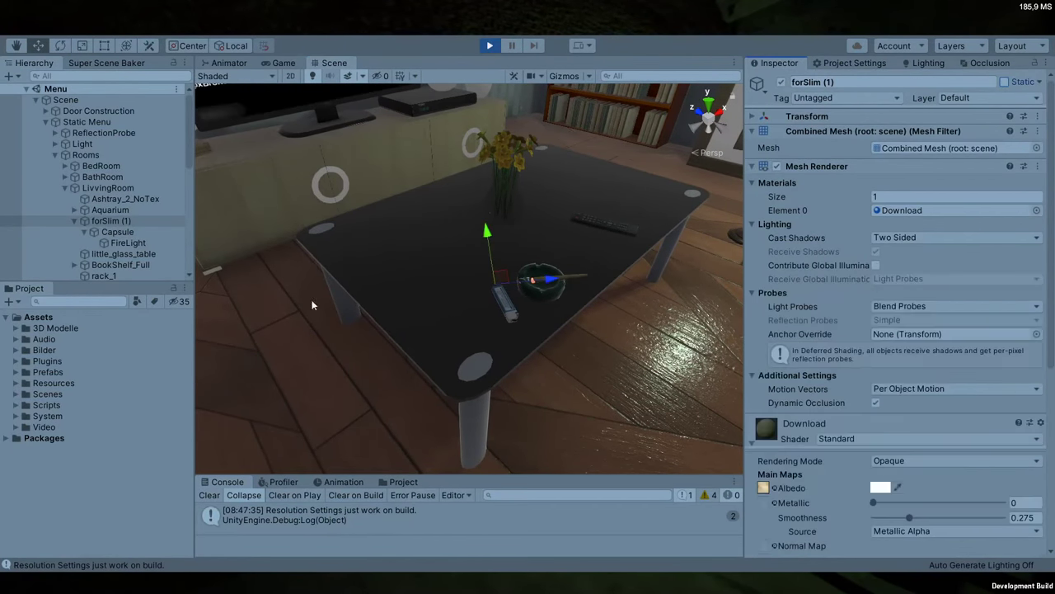
{"action": "left_click", "coordinate": [125, 199], "text": "ctrl"}
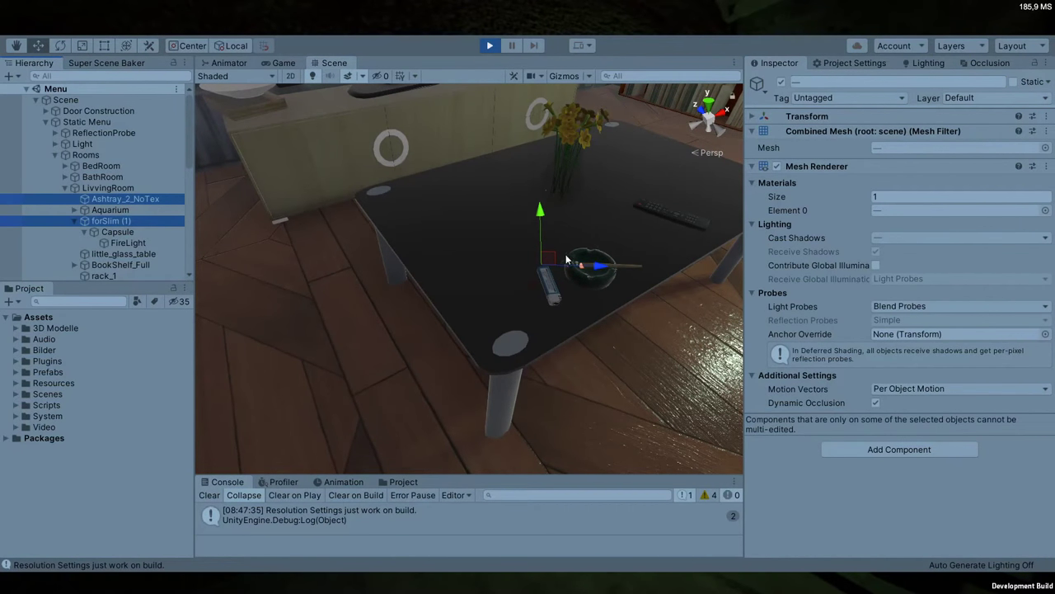
{"action": "right_click_drag", "start_coordinate": [566, 260], "coordinate": [544, 277]}
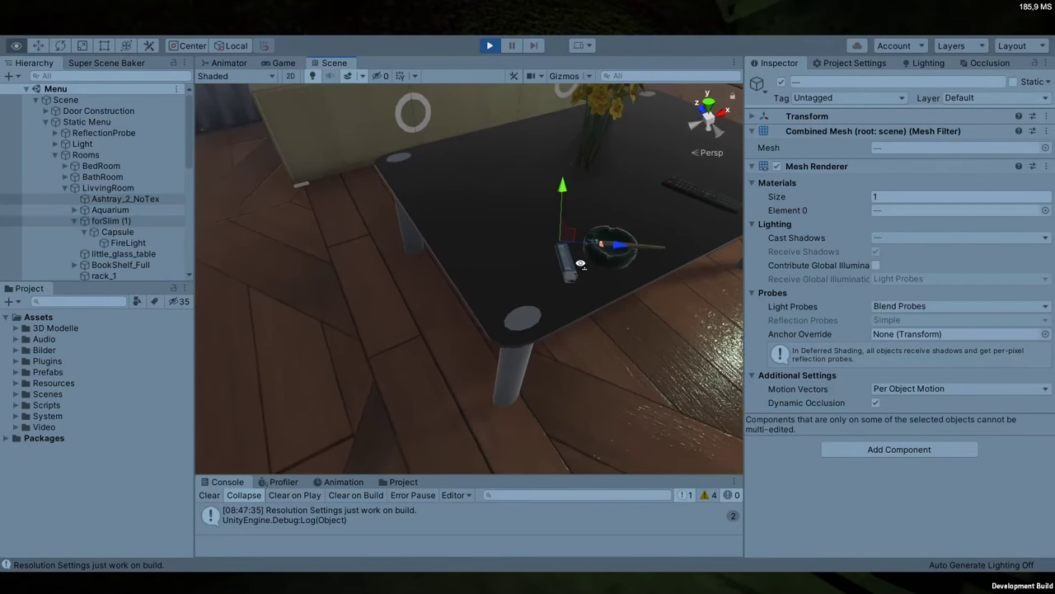
Move Ashtray_2_NoTex and forSlim (1) right across the table, then add Capsule and FireLight
{"action": "left_click", "coordinate": [128, 198]}
{"action": "left_click", "coordinate": [112, 220], "text": "ctrl"}
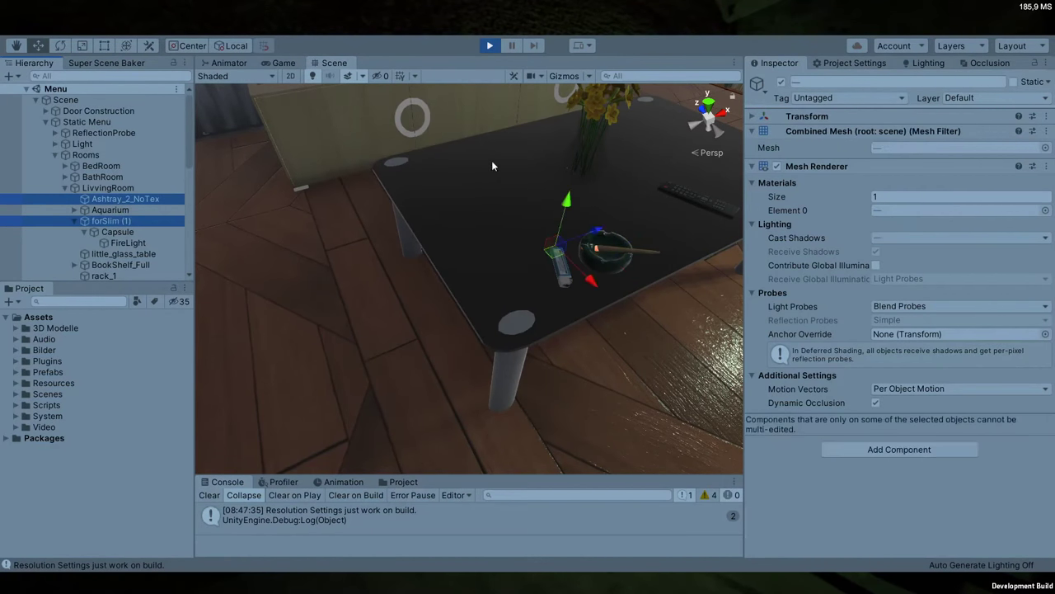
{"action": "right_click_drag", "start_coordinate": [571, 228], "coordinate": [467, 287]}
{"action": "left_click_drag", "start_coordinate": [466, 287], "coordinate": [520, 253]}
{"action": "left_click", "coordinate": [117, 232], "text": "ctrl"}
{"action": "left_click", "coordinate": [125, 243], "text": "ctrl"}
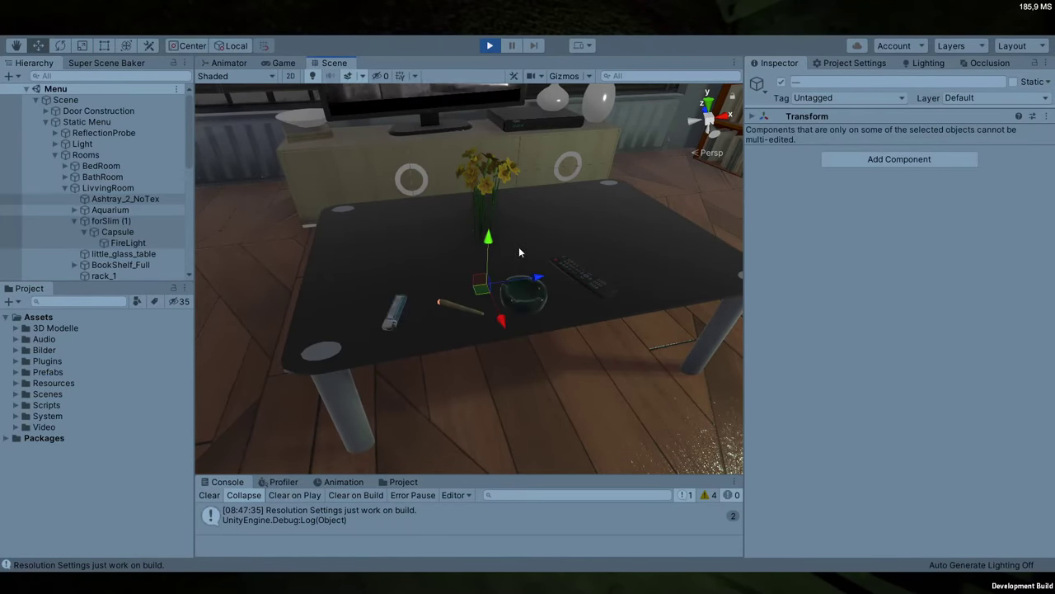
Exit Play mode and untick Static on forSlim (1)
{"action": "left_click", "coordinate": [487, 48]}
{"action": "left_click", "coordinate": [153, 201]}
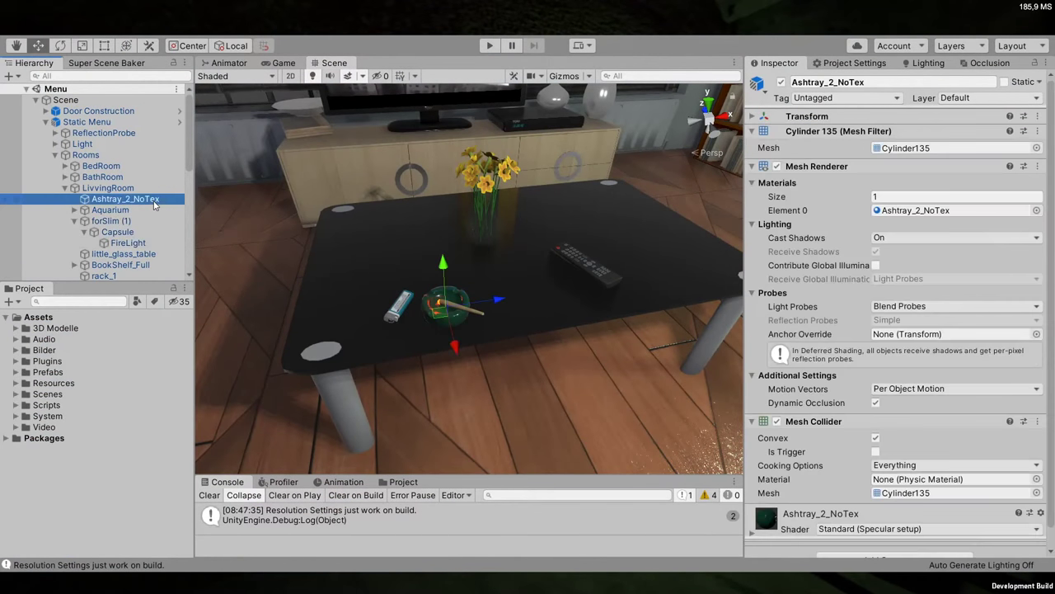
{"action": "key", "text": "ctrl+z"}
{"action": "key", "text": "ctrl+z"}
{"action": "key", "text": "ctrl+z"}
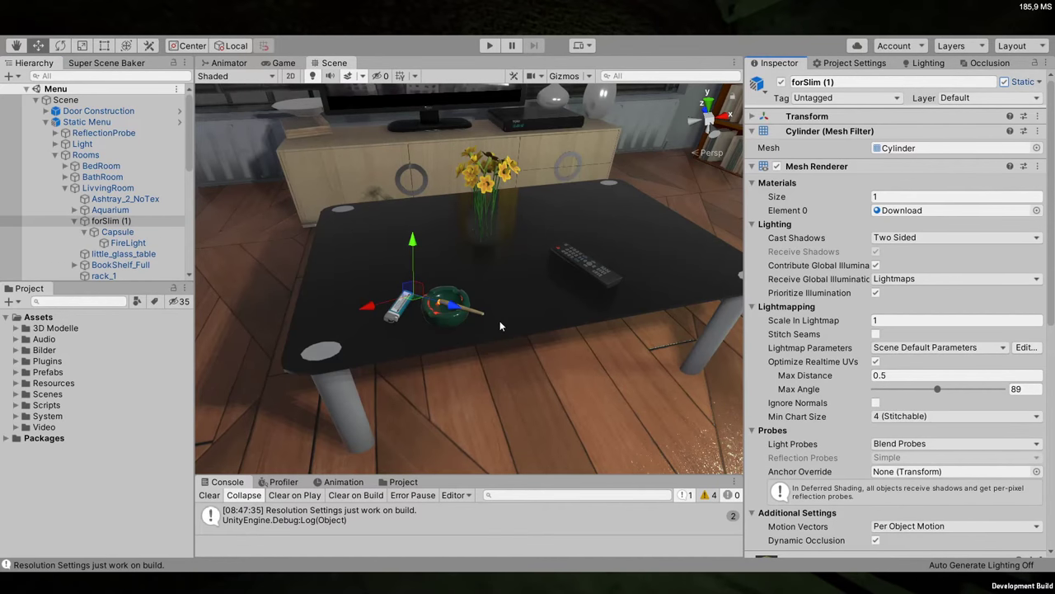
{"action": "key", "text": "ctrl+z"}
{"action": "left_click", "coordinate": [74, 221]}
Select Ashtray_2_NoTex together with forSlim (1) and orbit around the ashtray
{"action": "left_click", "coordinate": [124, 201], "text": "ctrl"}
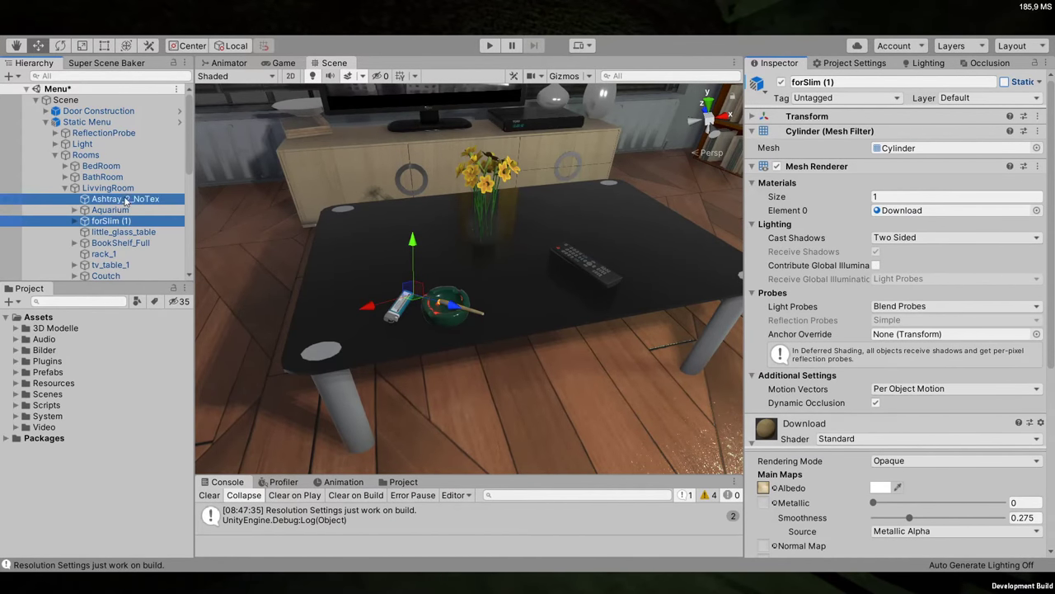
{"action": "left_click", "coordinate": [137, 200], "text": "ctrl"}
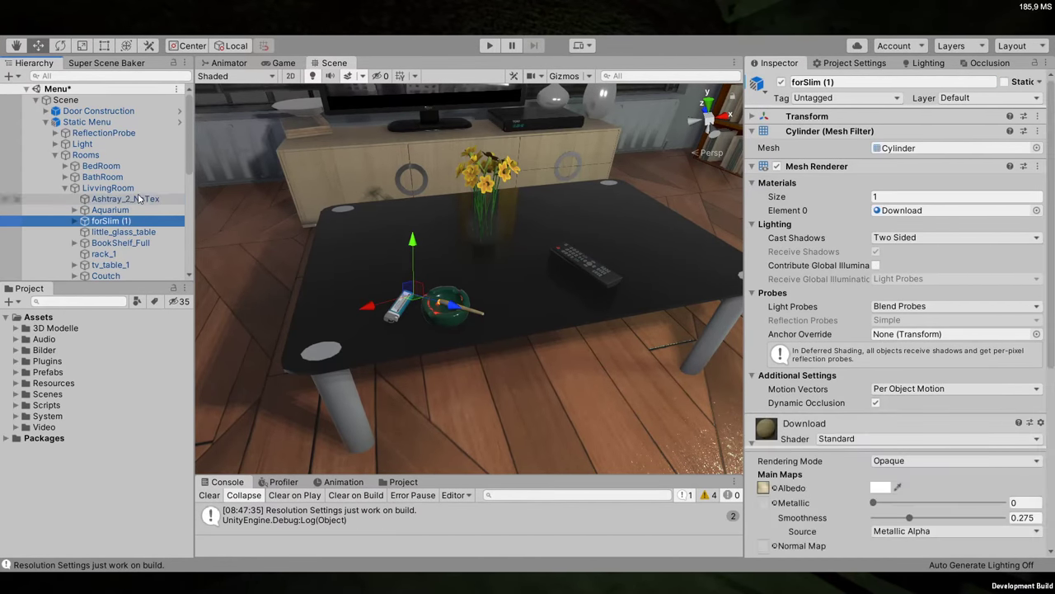
{"action": "left_click", "coordinate": [136, 200]}
{"action": "left_click", "coordinate": [111, 221], "text": "ctrl"}
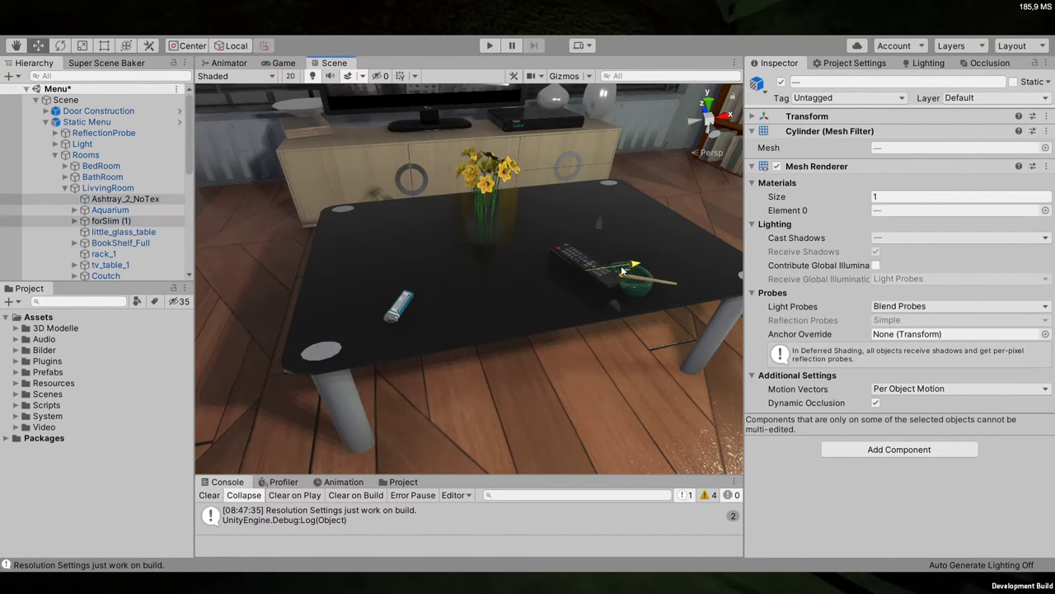
{"action": "left_click_drag", "start_coordinate": [660, 280], "coordinate": [236, 77], "text": "alt"}
Start Play mode and tick Test on Randome Events to change the living-room background
{"action": "left_click", "coordinate": [283, 63]}
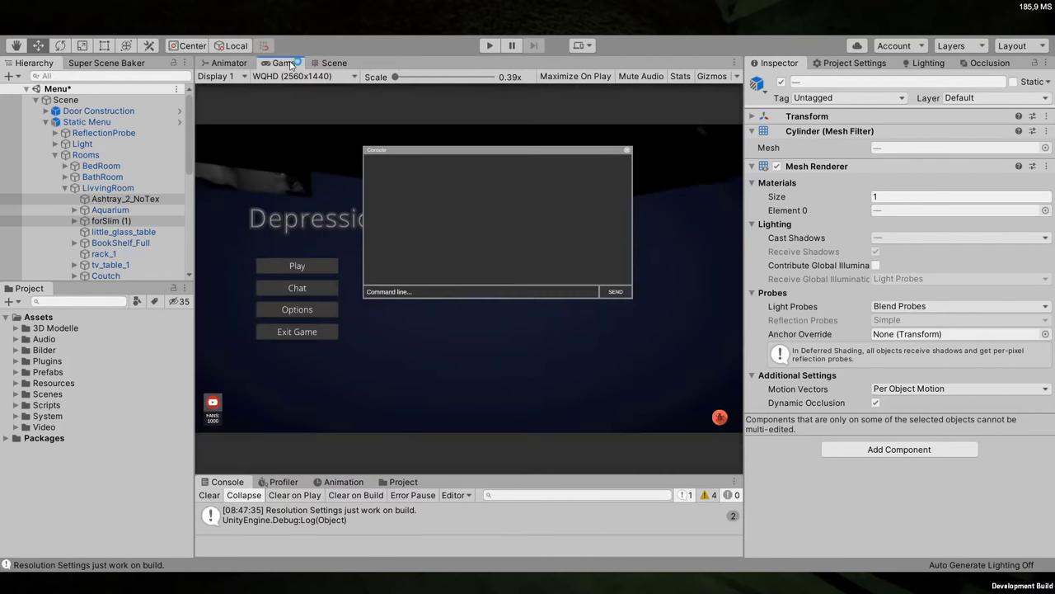
{"action": "left_click", "coordinate": [322, 63]}
{"action": "left_click_drag", "start_coordinate": [511, 362], "coordinate": [462, 161], "text": "alt"}
{"action": "key", "text": "e"}
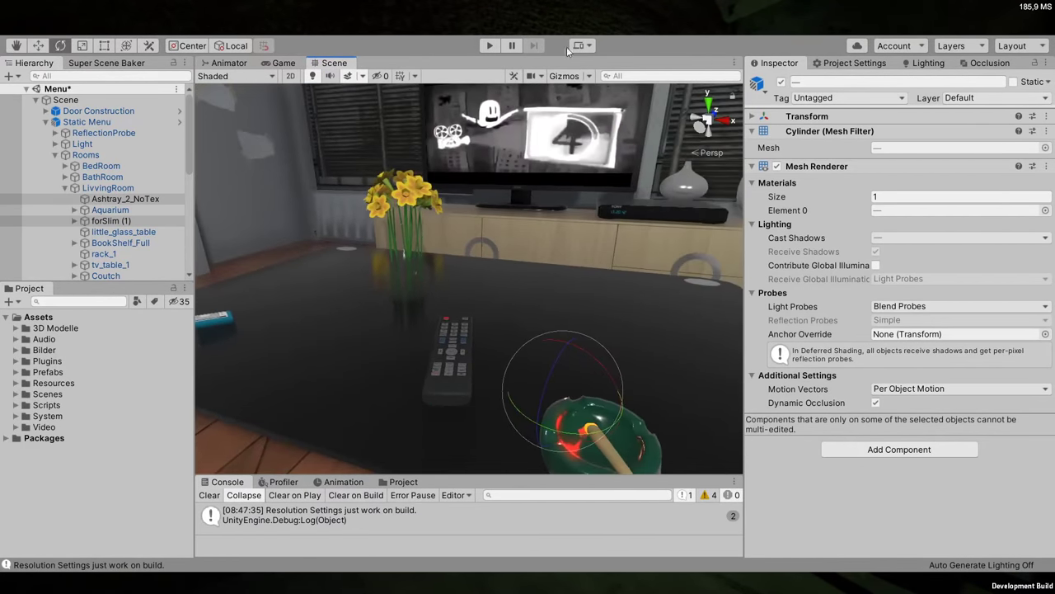
{"action": "left_click", "coordinate": [489, 44]}
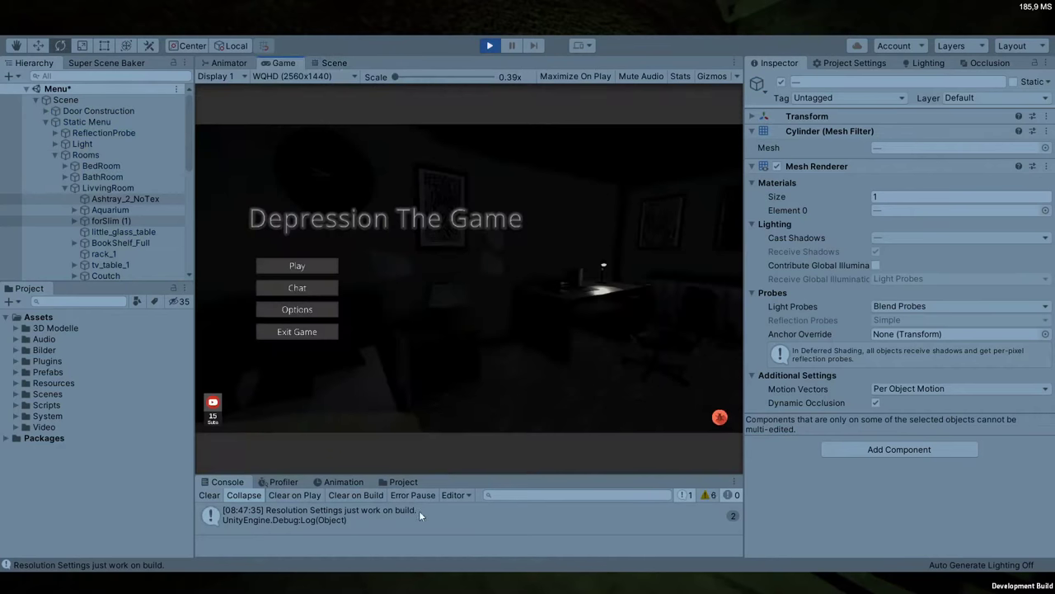
{"action": "scroll", "coordinate": [101, 198], "scroll_direction": "down", "scroll_amount": 10}
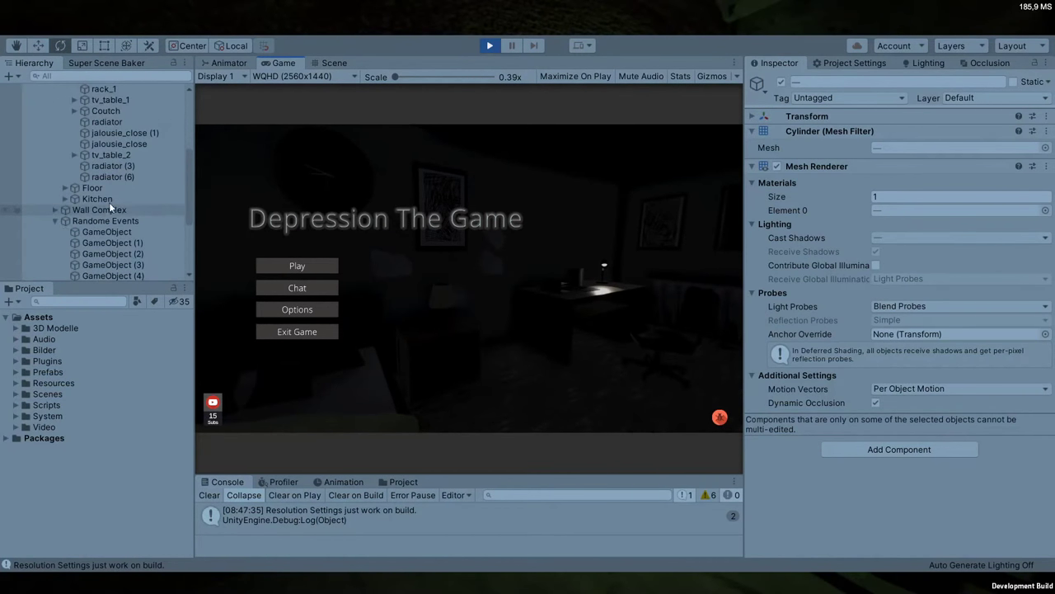
{"action": "left_click", "coordinate": [107, 220]}
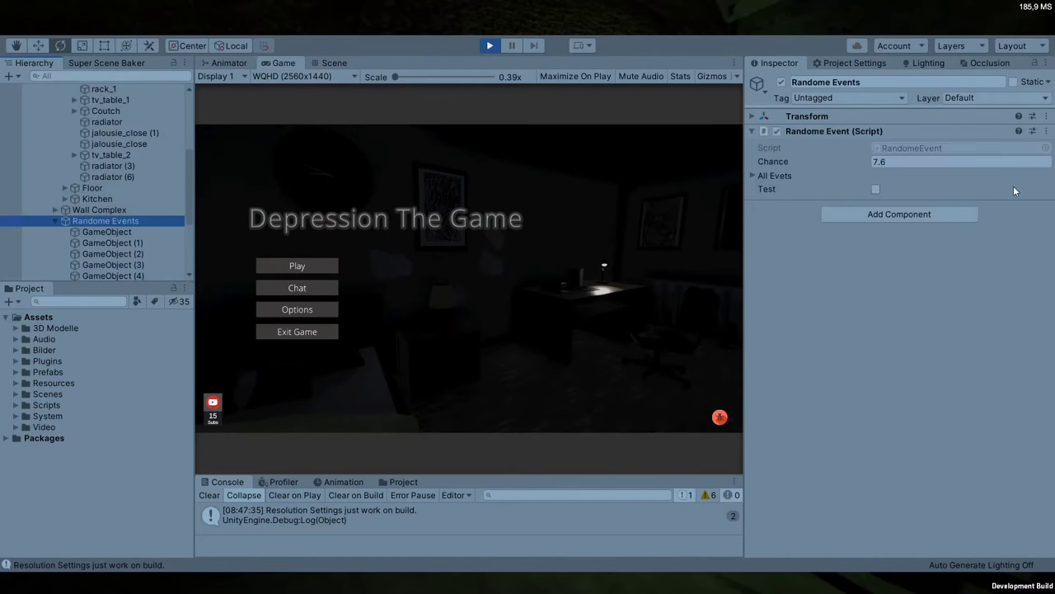
{"action": "left_click", "coordinate": [875, 191]}
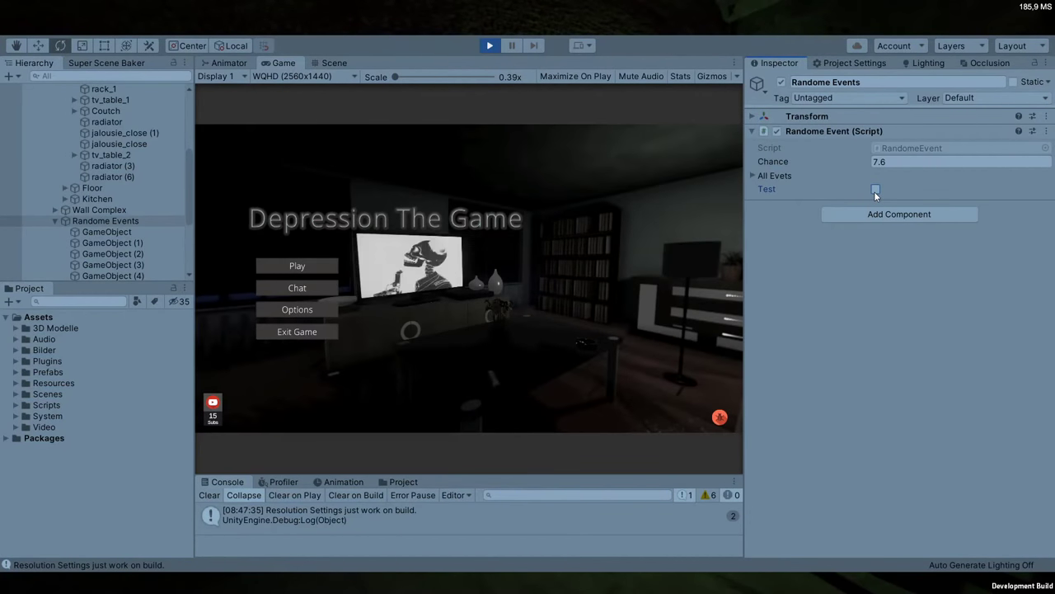
{"action": "left_click", "coordinate": [54, 221]}
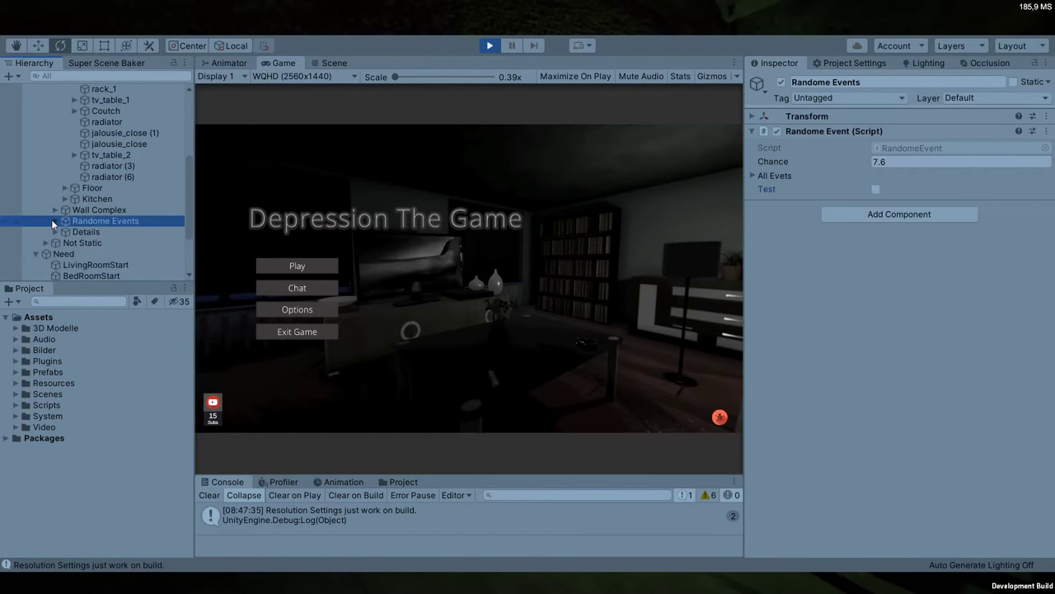
Frame forSlim (1) and Ashtray_2_NoTex, orbit around them, and compare with the Game view
{"action": "left_click", "coordinate": [332, 63]}
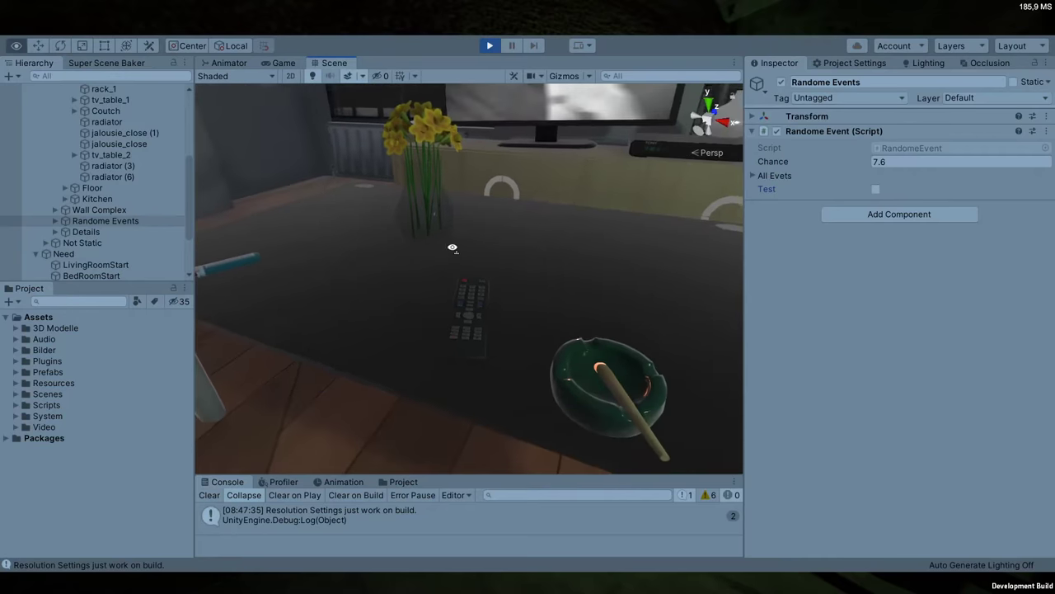
{"action": "scroll", "coordinate": [86, 146], "scroll_direction": "up", "scroll_amount": 3}
{"action": "scroll", "coordinate": [86, 149], "scroll_direction": "up", "scroll_amount": 3}
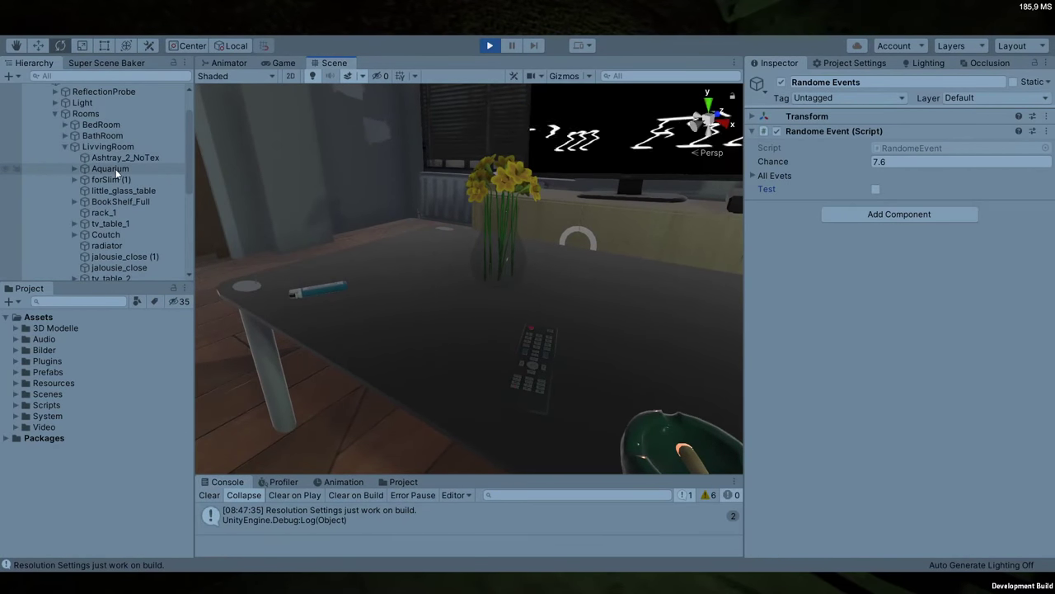
{"action": "left_click", "coordinate": [111, 179]}
{"action": "left_click", "coordinate": [128, 158], "text": "ctrl"}
{"action": "key", "text": "f"}
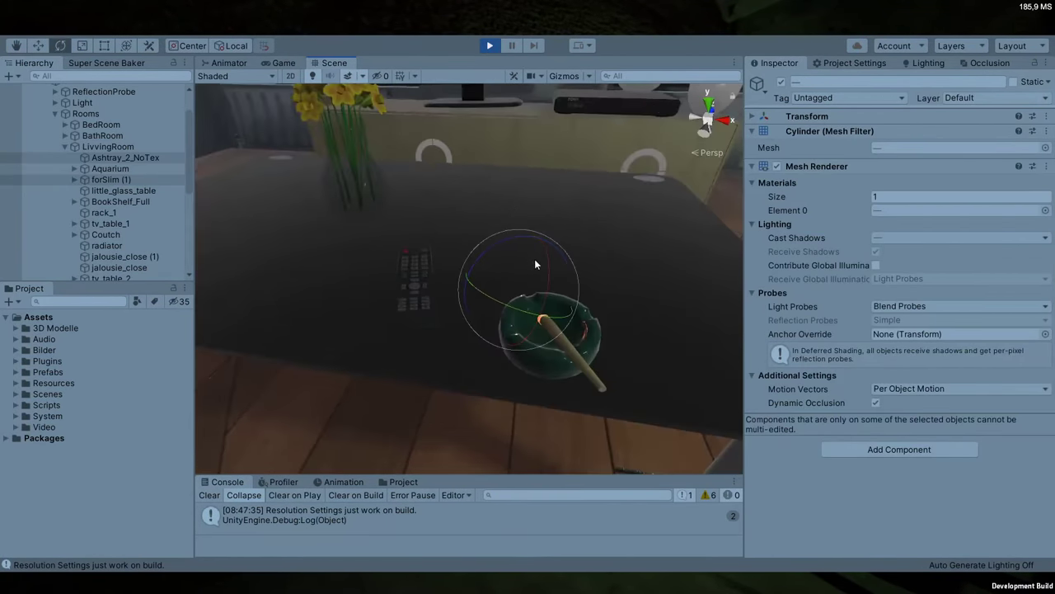
{"action": "left_click_drag", "start_coordinate": [117, 160], "coordinate": [436, 175]}
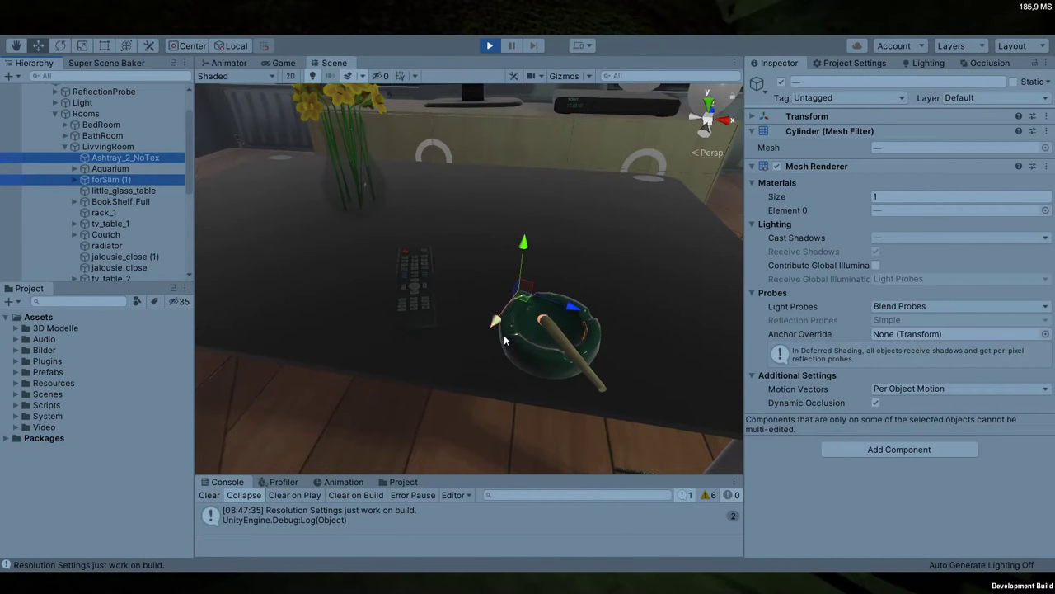
{"action": "left_click_drag", "start_coordinate": [571, 309], "coordinate": [254, 85], "text": "alt"}
{"action": "left_click", "coordinate": [275, 63]}
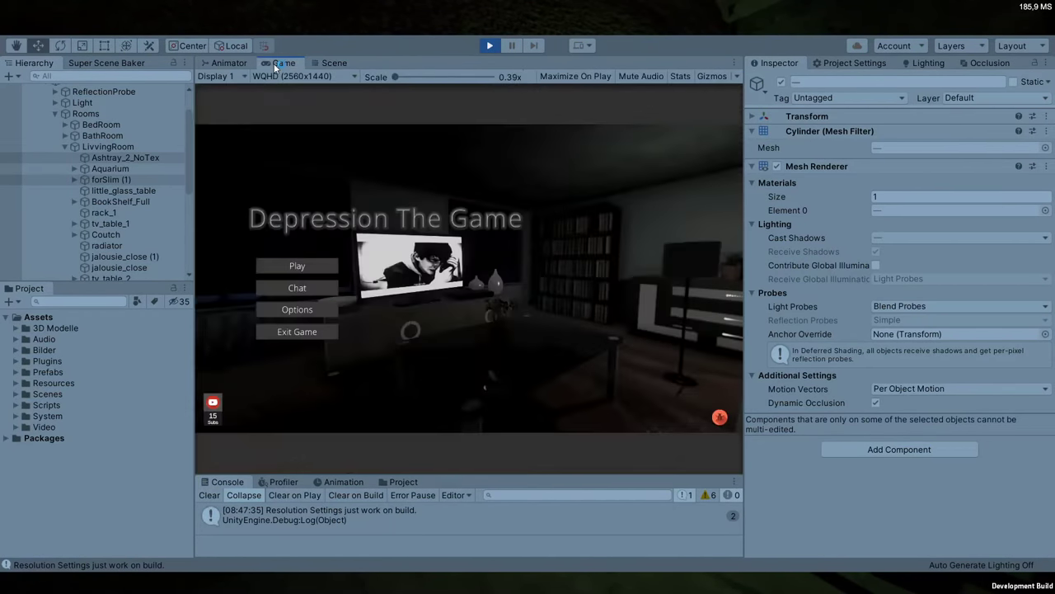
{"action": "left_click", "coordinate": [338, 63]}
Orbit past the dresser and bookshelf, recheck the Game view, then stop Play mode
{"action": "left_click_drag", "start_coordinate": [340, 121], "coordinate": [718, 175], "text": "alt"}
{"action": "scroll", "coordinate": [475, 336], "scroll_direction": "up", "scroll_amount": 6}
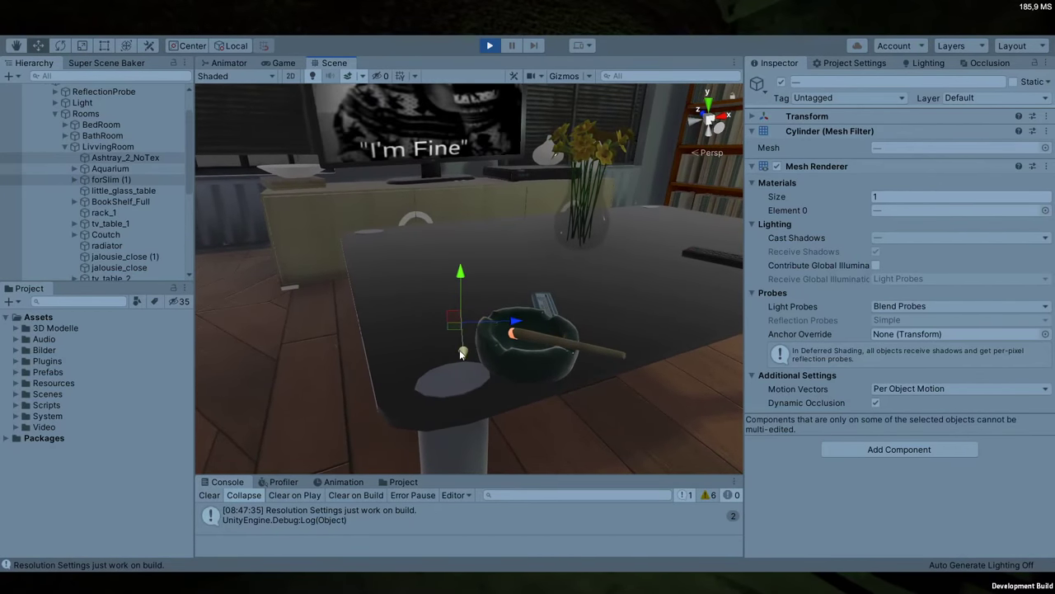
{"action": "key", "text": "e"}
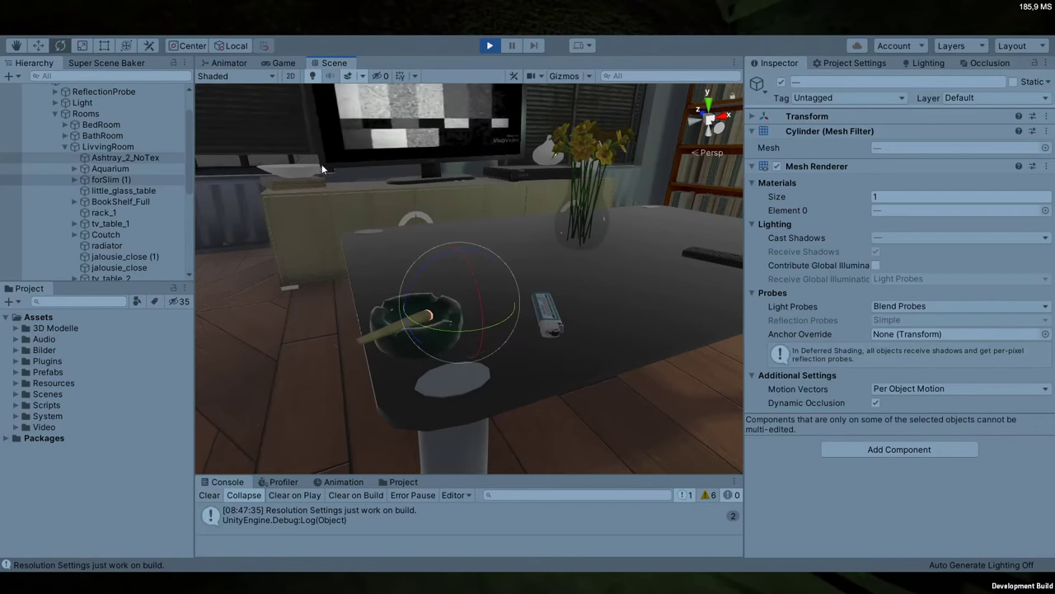
{"action": "left_click", "coordinate": [283, 63]}
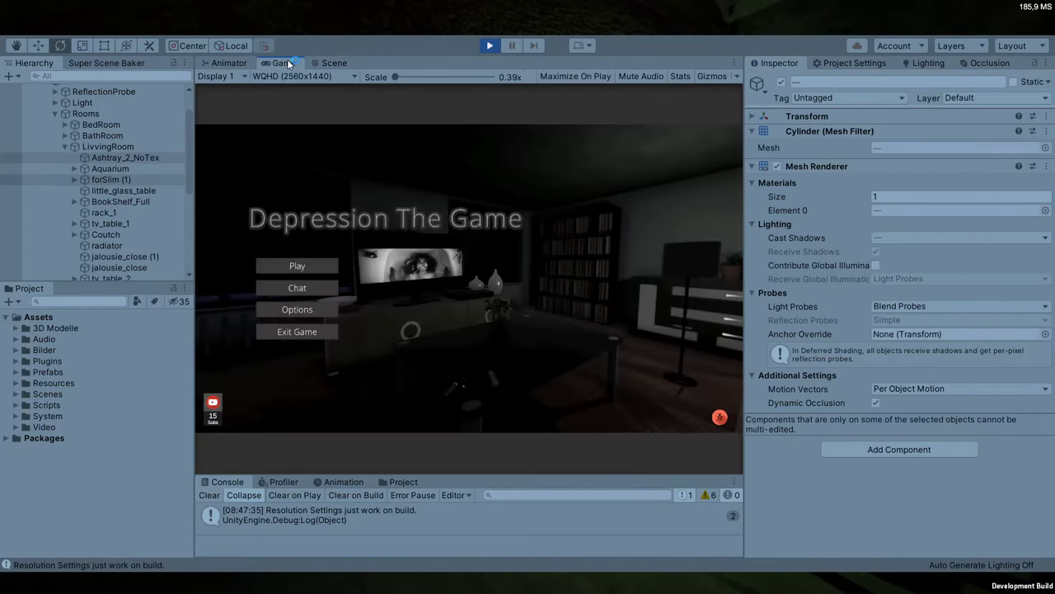
{"action": "left_click", "coordinate": [334, 63]}
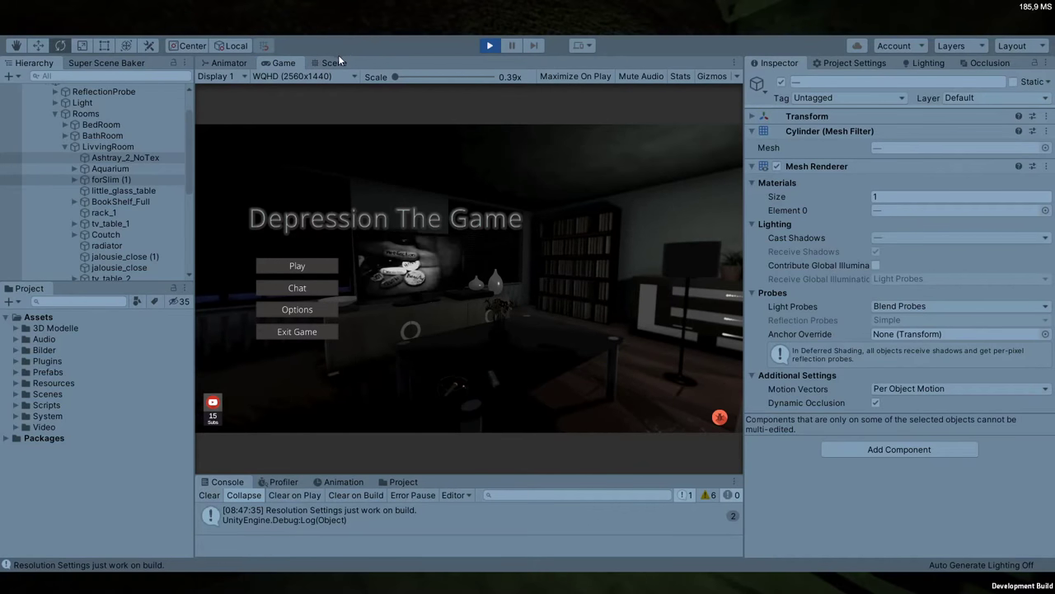
{"action": "right_click_drag", "start_coordinate": [610, 208], "coordinate": [680, 321]}
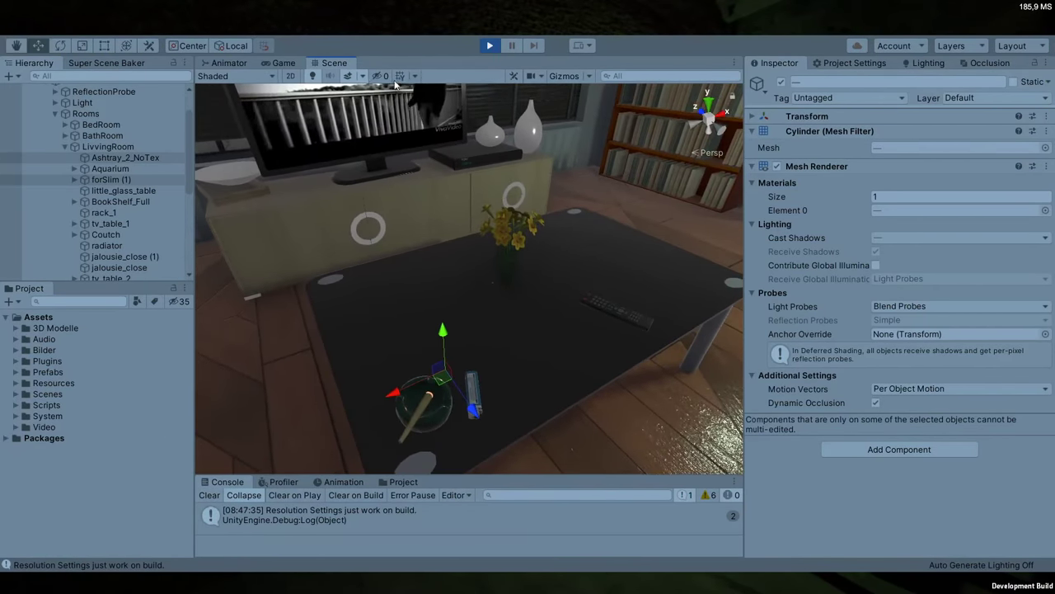
{"action": "left_click", "coordinate": [489, 46]}
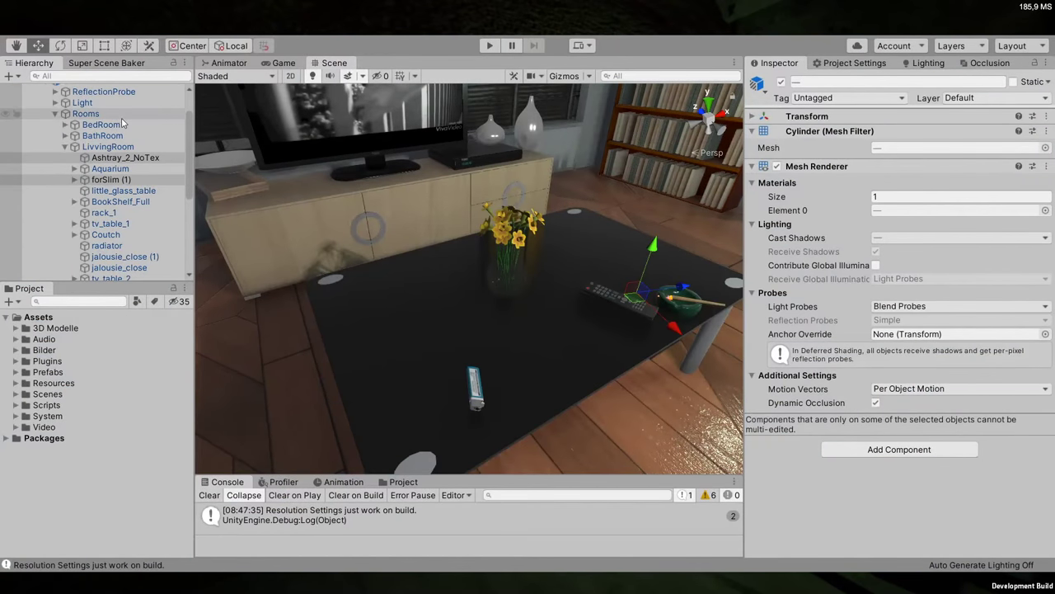
{"action": "scroll", "coordinate": [122, 122], "scroll_direction": "up", "scroll_amount": 3}
Open the Static prefab and re-enable Prioritize Illumination on forSlim (1)
{"action": "left_click", "coordinate": [122, 122]}
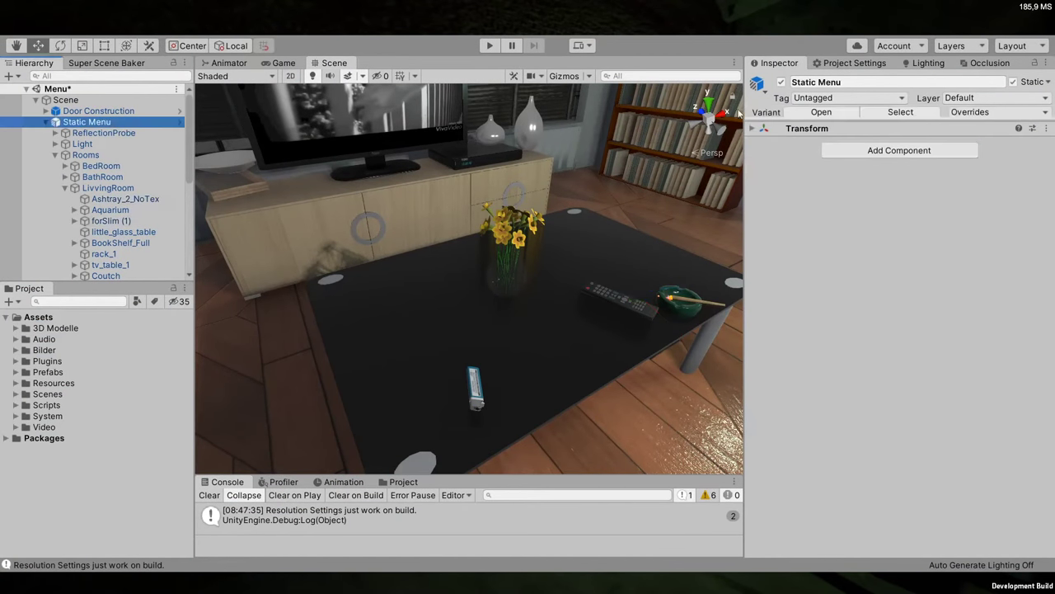
{"action": "left_click", "coordinate": [791, 110]}
{"action": "left_click", "coordinate": [106, 183]}
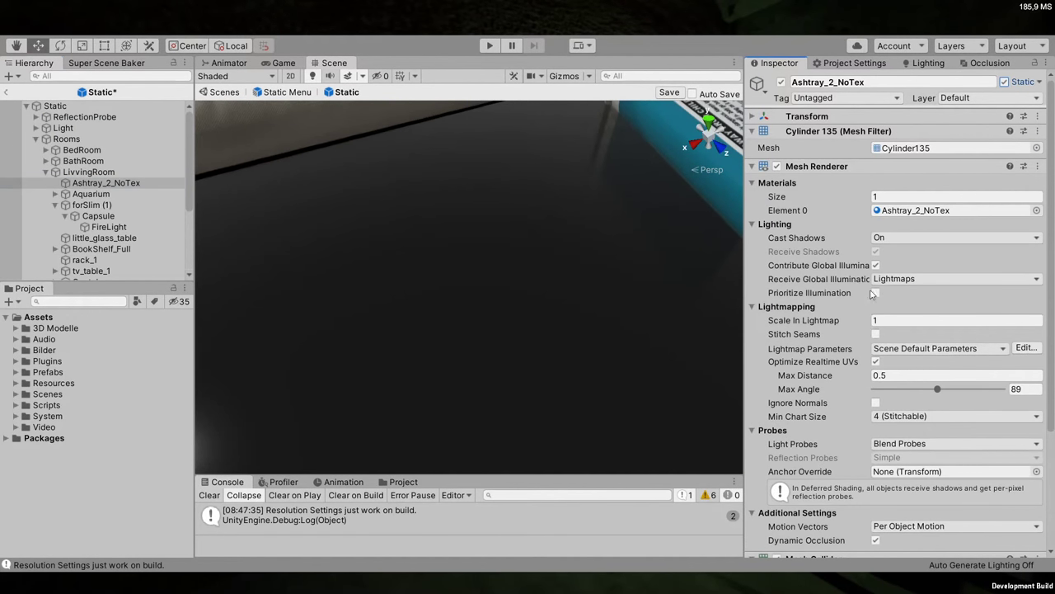
{"action": "left_click", "coordinate": [94, 206]}
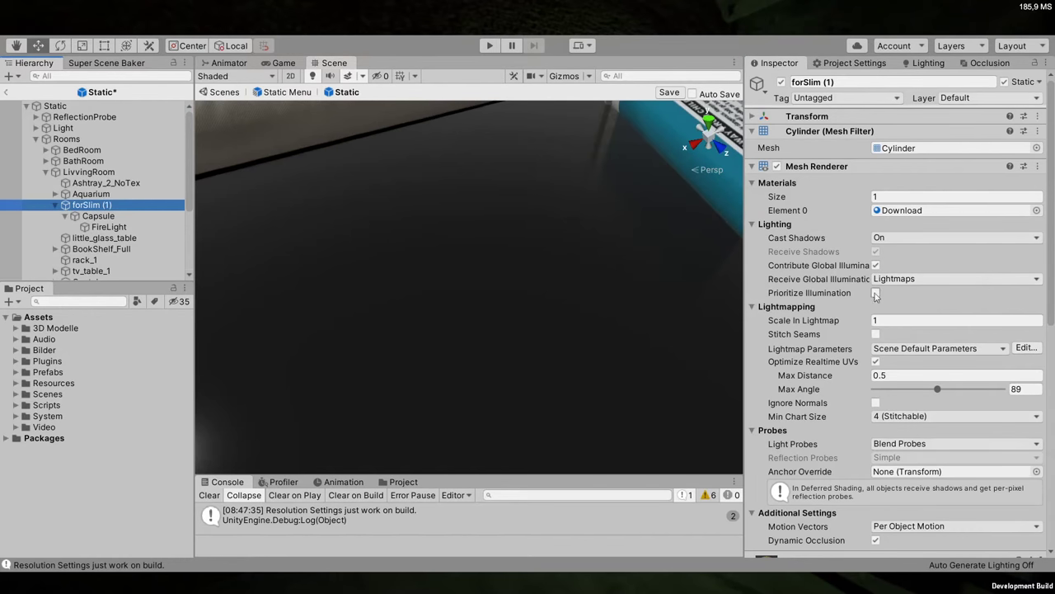
{"action": "left_click", "coordinate": [875, 294]}
Select FireLight under forSlim (1) > Capsule to show its point light settings
{"action": "left_click", "coordinate": [124, 216]}
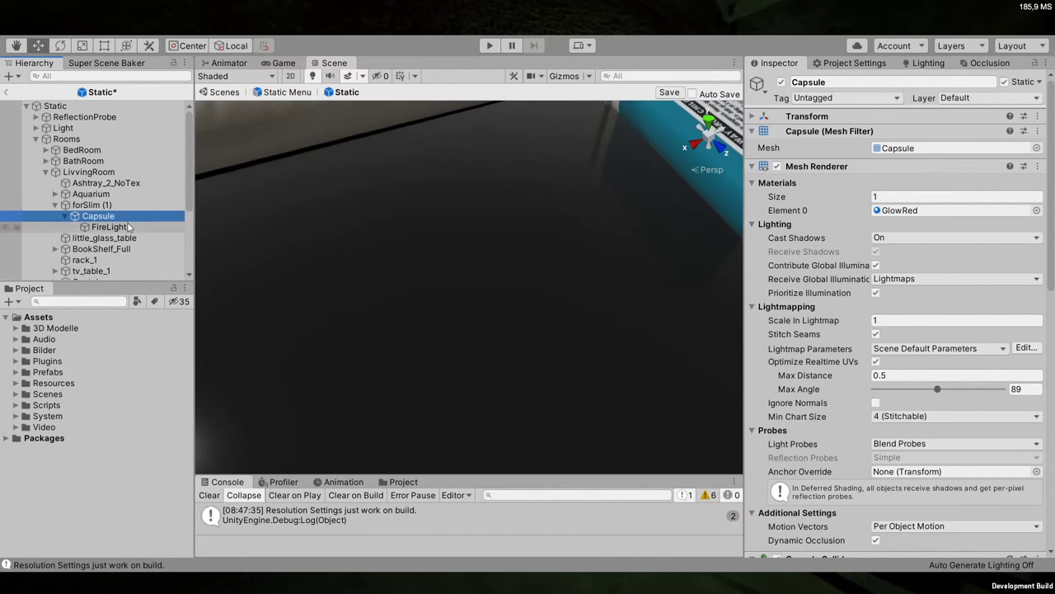
{"action": "left_click", "coordinate": [134, 228]}
{"action": "left_click", "coordinate": [132, 217]}
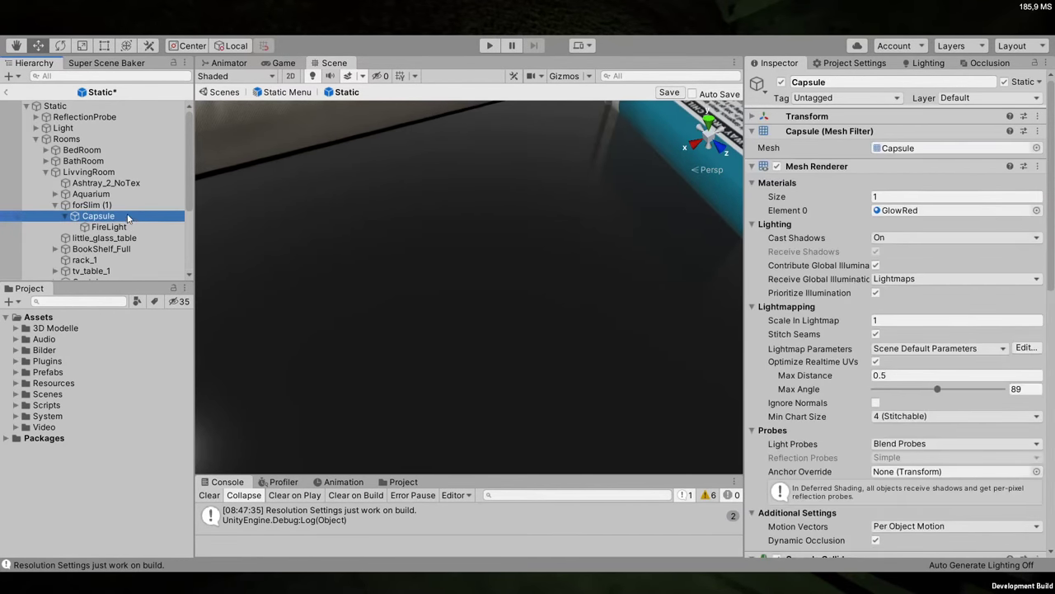
{"action": "left_click", "coordinate": [130, 229]}
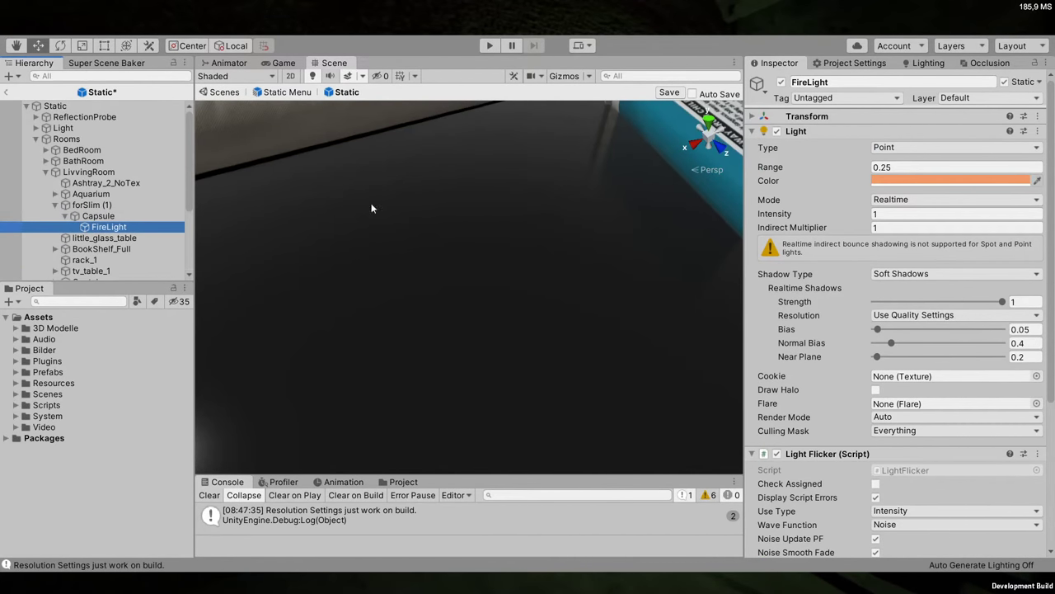
Set FireLight's Mode to Mixed and Baked Shadow Radius to 1, then frame the table
{"action": "left_click", "coordinate": [900, 211]}
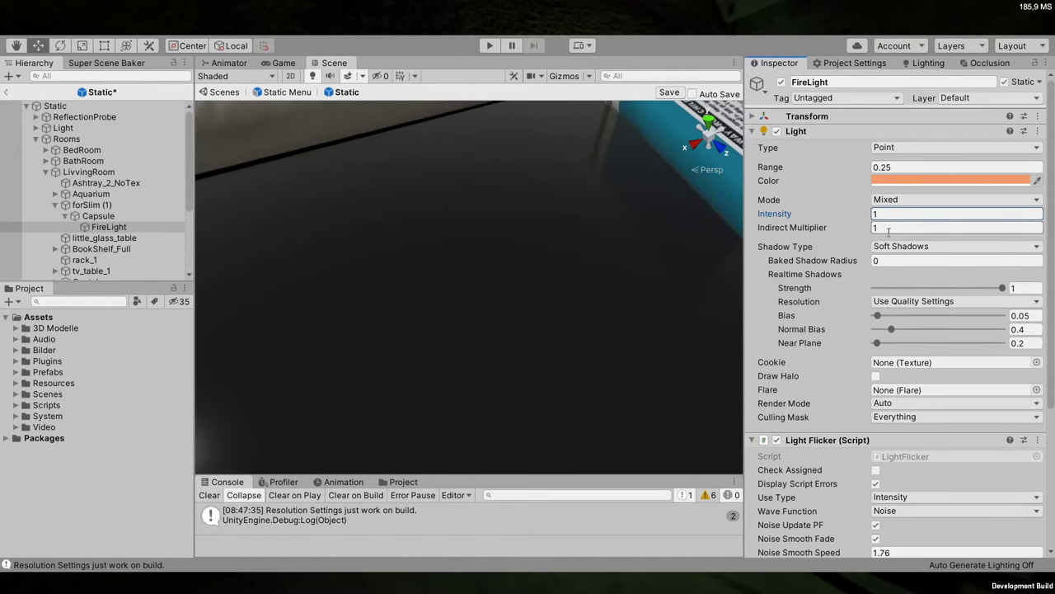
{"action": "mouse_move", "coordinate": [626, 247]}
{"action": "right_mouse_down"}
{"action": "mouse_move", "coordinate": [536, 189]}
{"action": "mouse_move", "coordinate": [610, 165]}
{"action": "mouse_move", "coordinate": [627, 256]}
{"action": "right_mouse_up"}
{"action": "key", "text": "f"}
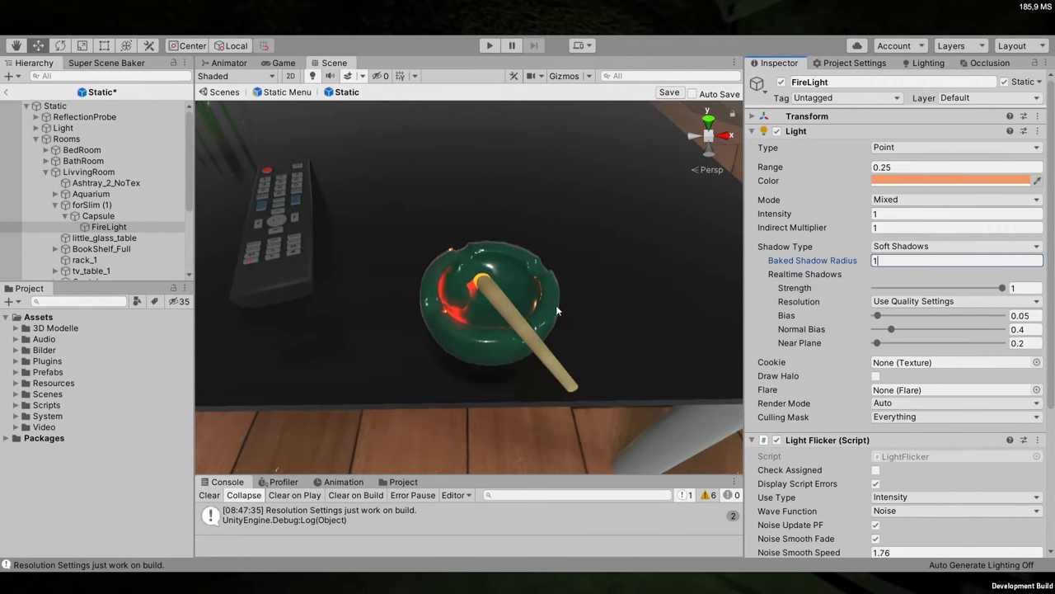
{"action": "right_click_drag", "start_coordinate": [563, 302], "coordinate": [536, 231]}
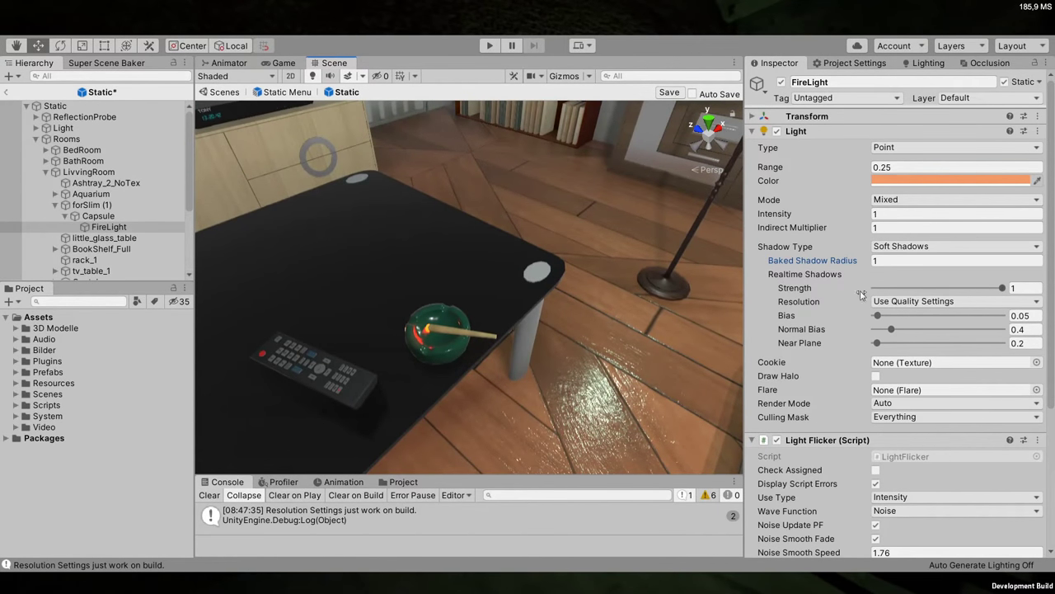
{"action": "key", "text": "Up"}
{"action": "key", "text": "Up"}
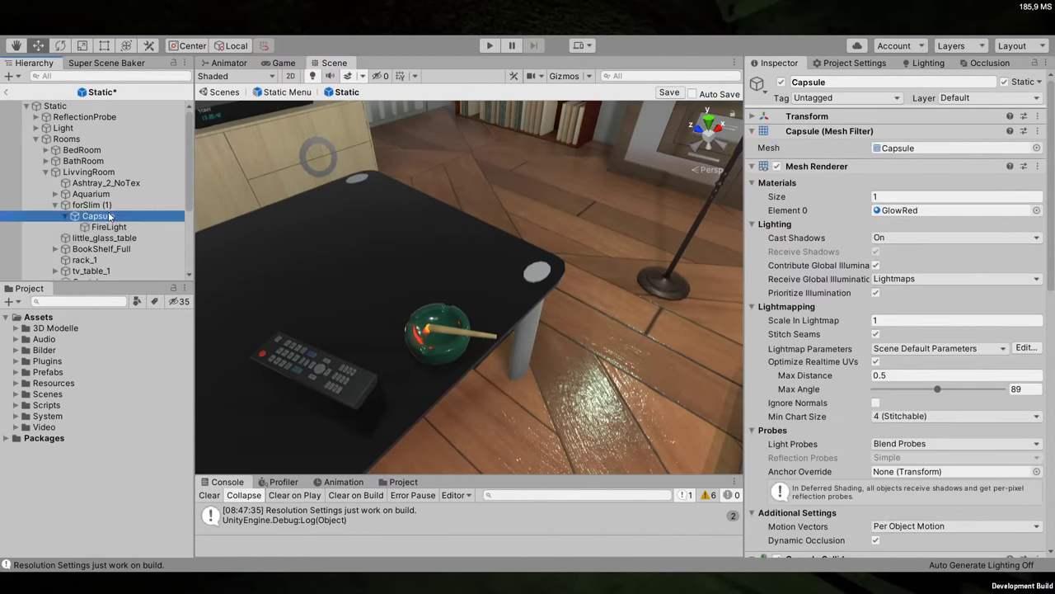
{"action": "key", "text": "Left"}
{"action": "key", "text": "f"}
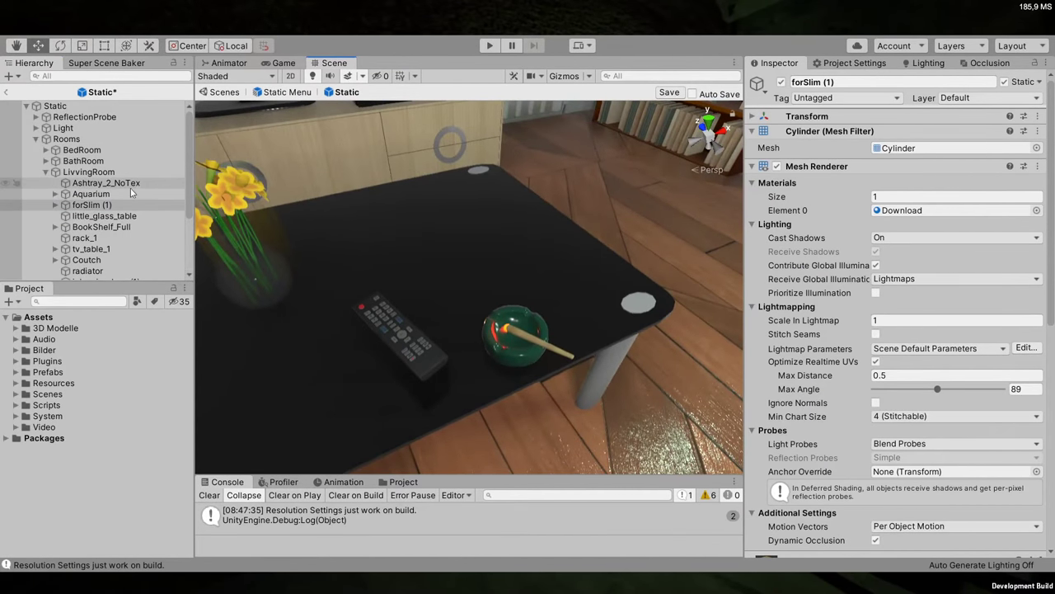
Step through forSlim (1)'s children and select Ashtray_2_NoTex through forSlim (1) together
{"action": "left_click", "coordinate": [56, 204]}
{"action": "key", "text": "Down"}
{"action": "key", "text": "Down"}
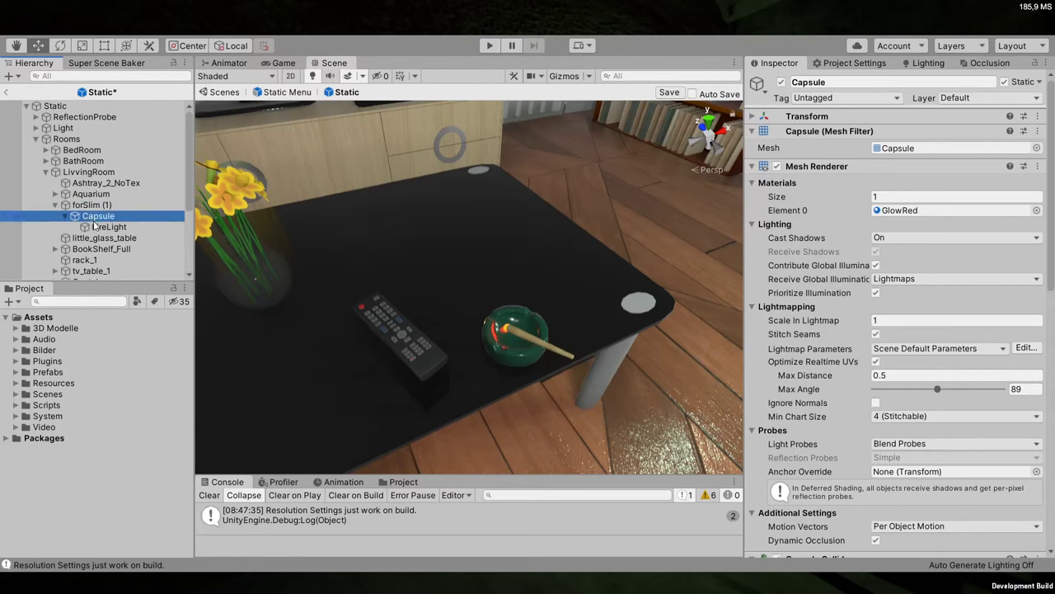
{"action": "key", "text": "Up"}
{"action": "key", "text": "Up"}
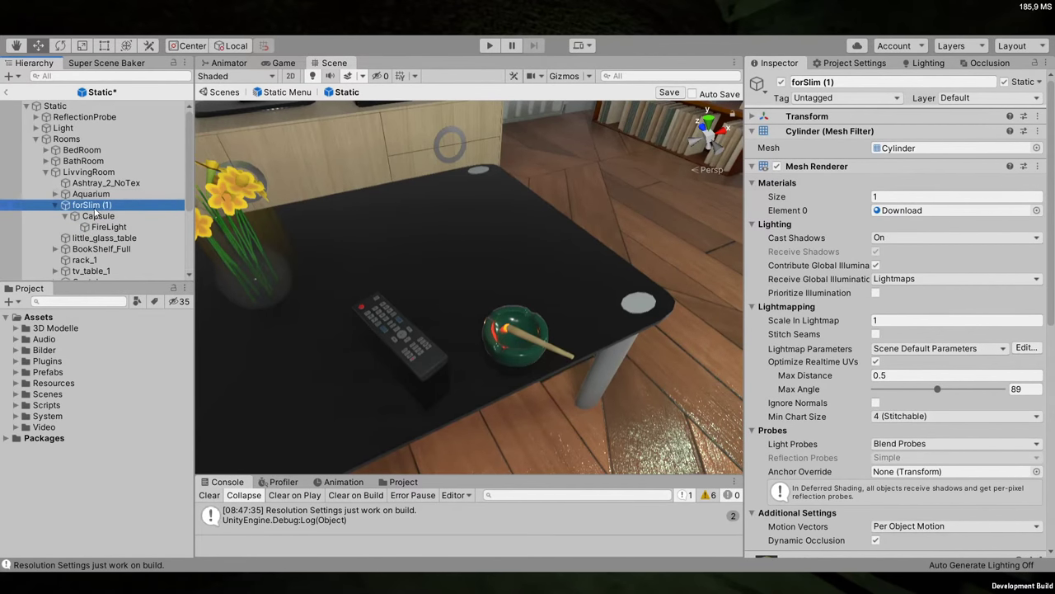
{"action": "left_click", "coordinate": [95, 216]}
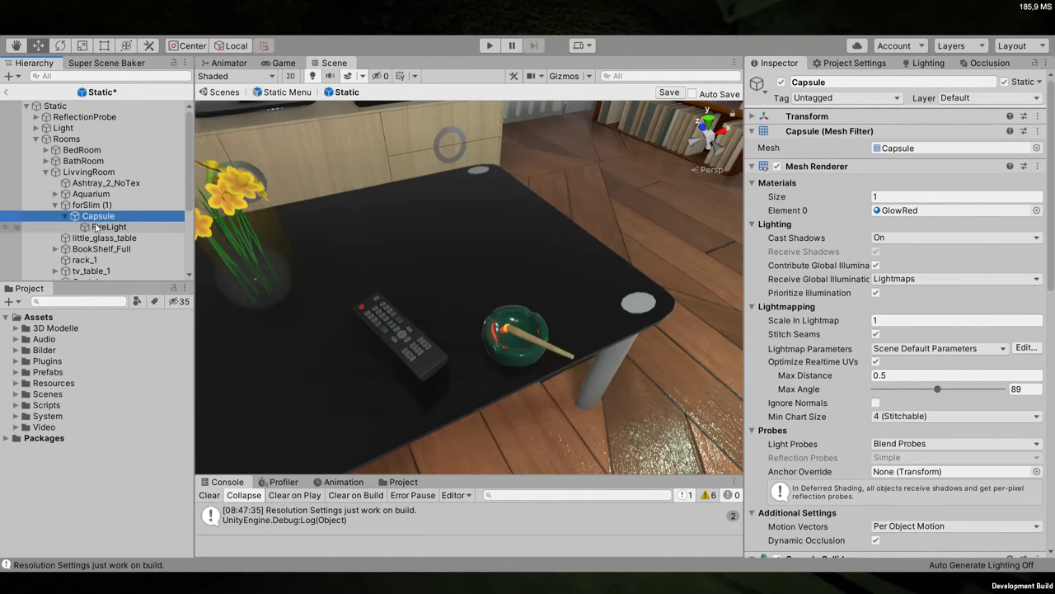
{"action": "key", "text": "Up"}
{"action": "key", "text": "Left"}
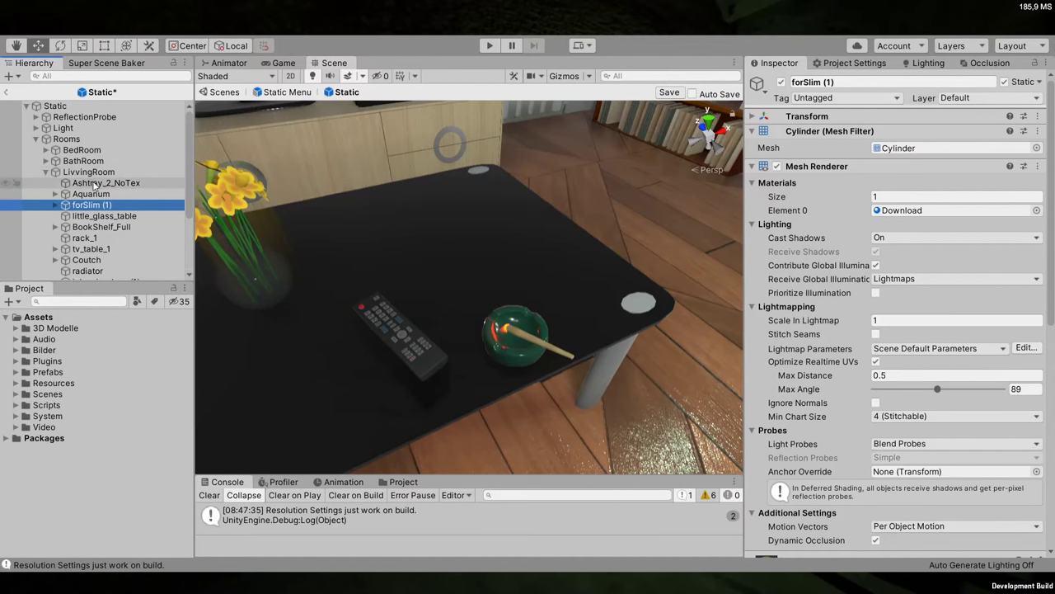
{"action": "left_click", "coordinate": [91, 182], "text": "shift"}
Orbit to face the coffee table, expand the shared Transform, and reselect forSlim (1)
{"action": "left_click_drag", "start_coordinate": [731, 252], "coordinate": [538, 251], "text": "alt"}
{"action": "scroll", "coordinate": [538, 252], "scroll_direction": "down", "scroll_amount": 5}
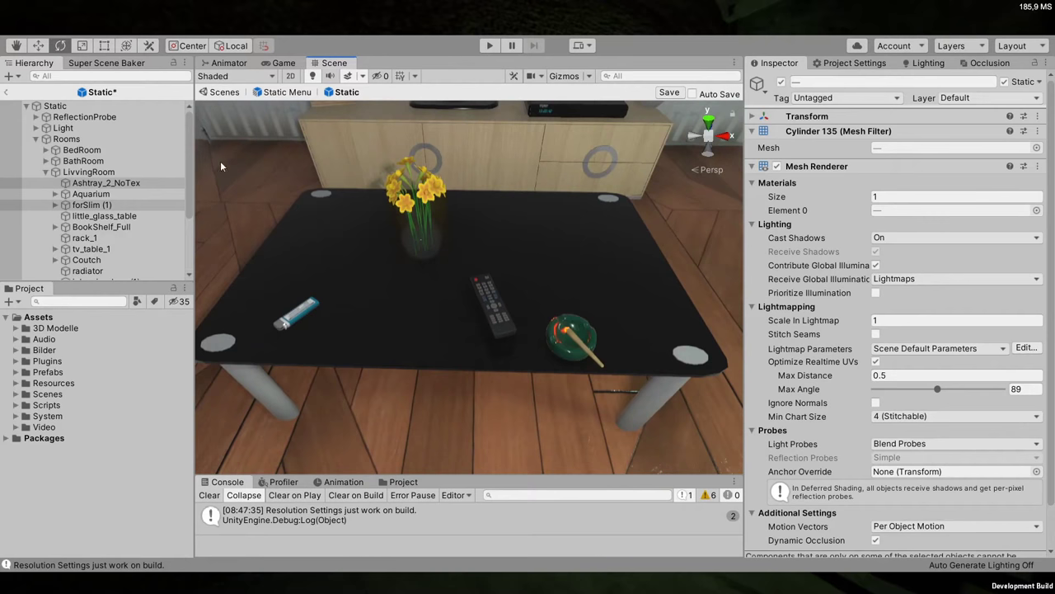
{"action": "left_click_drag", "start_coordinate": [561, 324], "coordinate": [462, 235], "text": "alt"}
{"action": "left_click", "coordinate": [839, 116]}
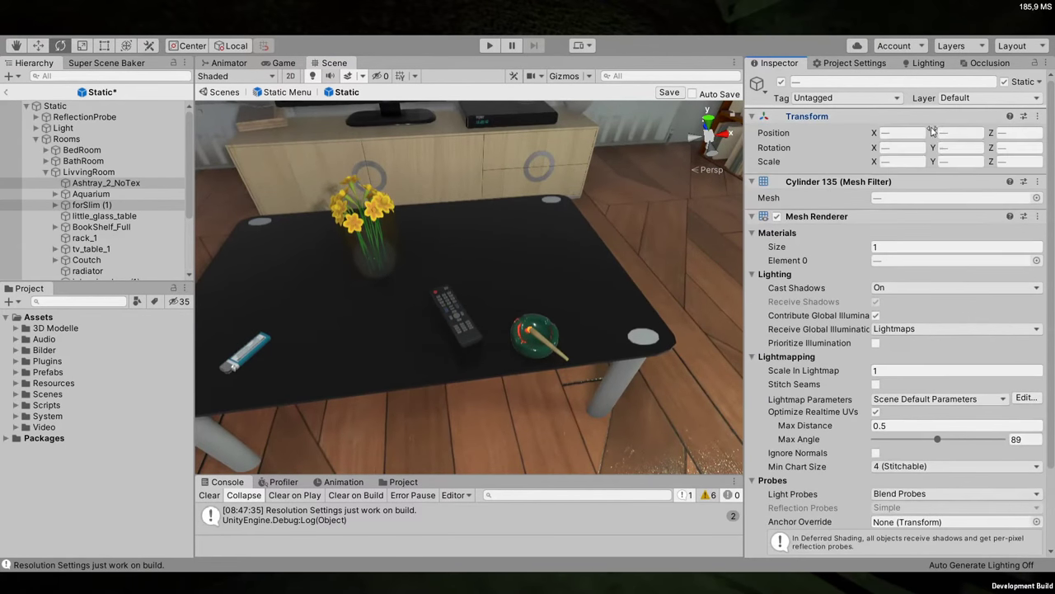
{"action": "left_click", "coordinate": [97, 205]}
{"action": "left_click", "coordinate": [104, 184]}
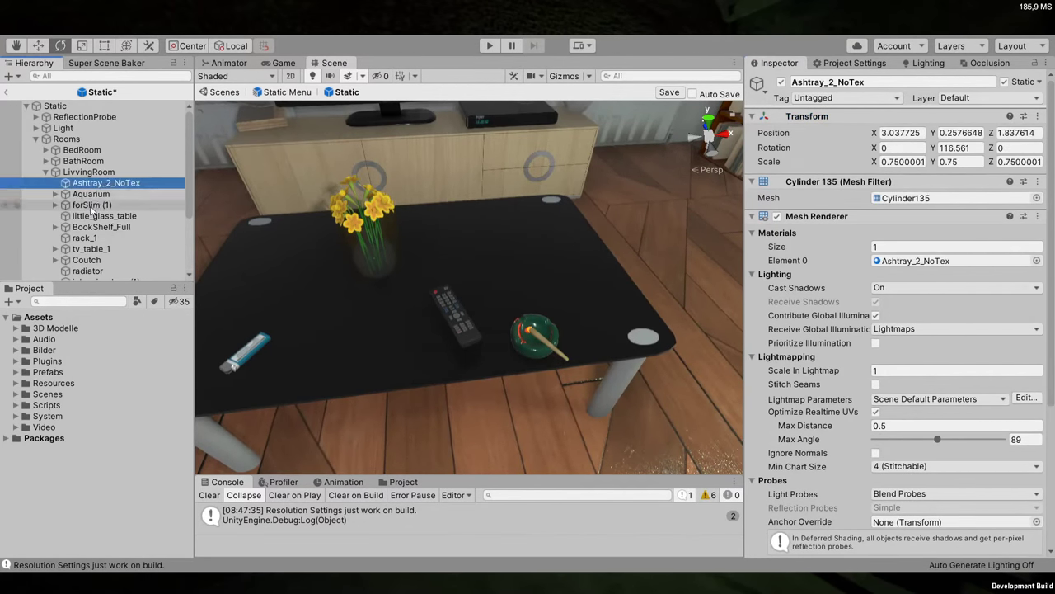
{"action": "left_click", "coordinate": [92, 205]}
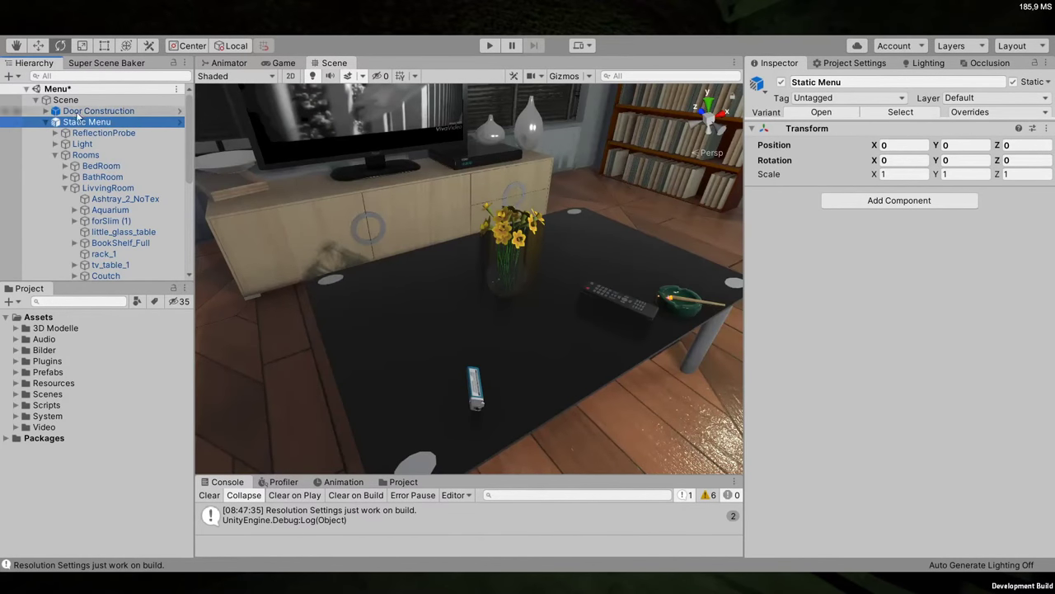
Enlarge the Project panel, browse to Assets > Scenes and open Intro.unity
{"action": "left_click", "coordinate": [46, 121]}
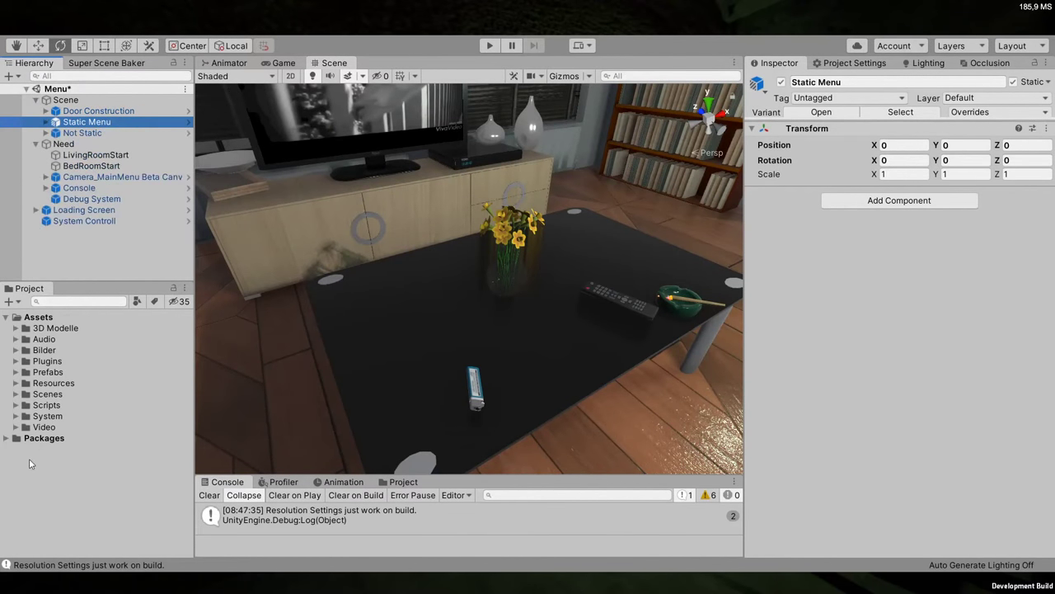
{"action": "left_click", "coordinate": [47, 394]}
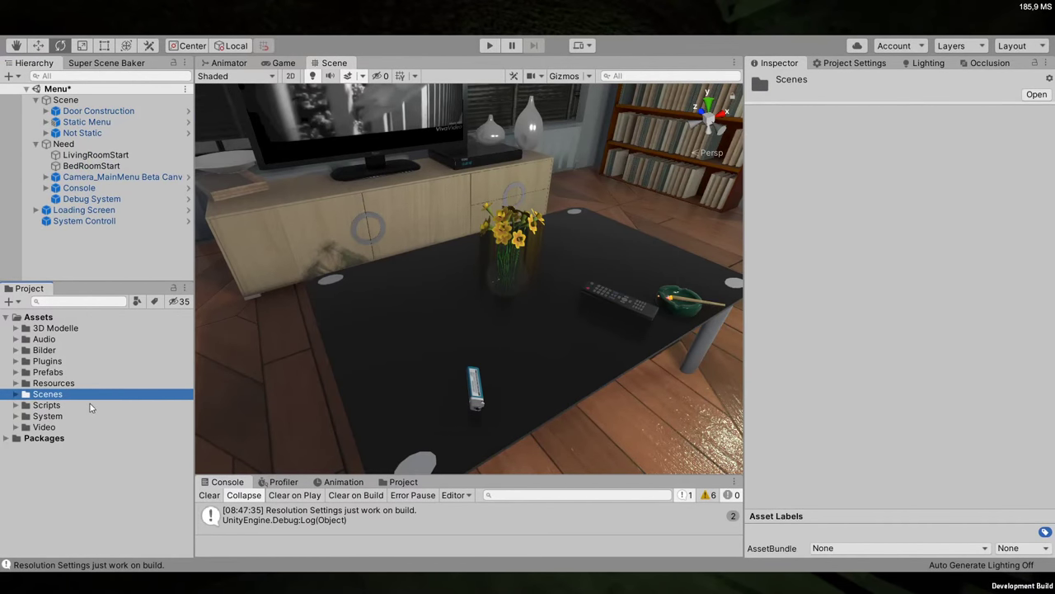
{"action": "left_click", "coordinate": [404, 483]}
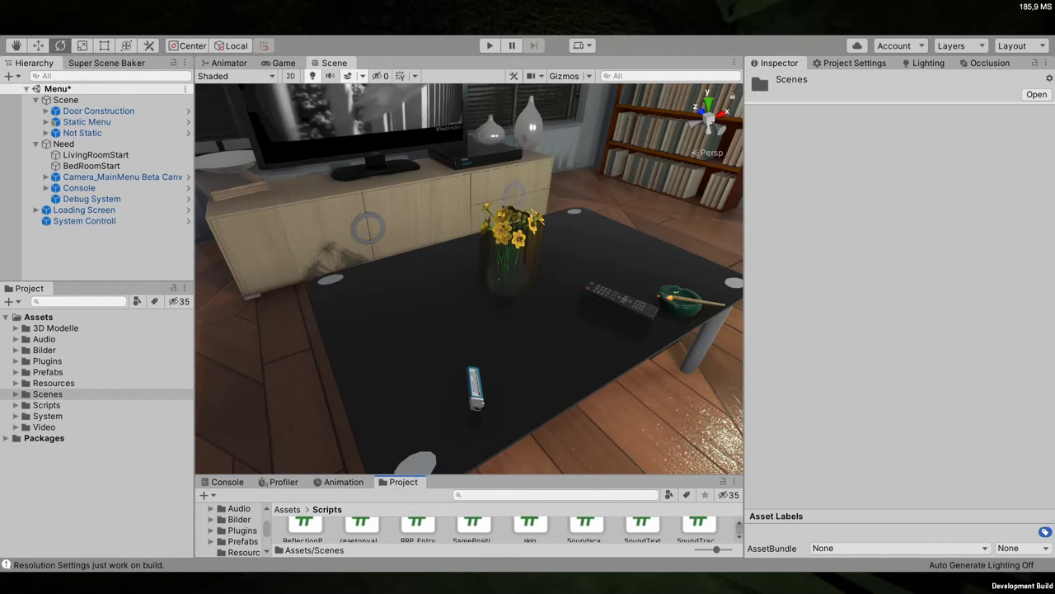
{"action": "scroll", "coordinate": [440, 251], "scroll_direction": "up", "scroll_amount": 3}
{"action": "right_click_drag", "start_coordinate": [440, 251], "coordinate": [460, 474]}
{"action": "left_click_drag", "start_coordinate": [460, 474], "coordinate": [460, 368]}
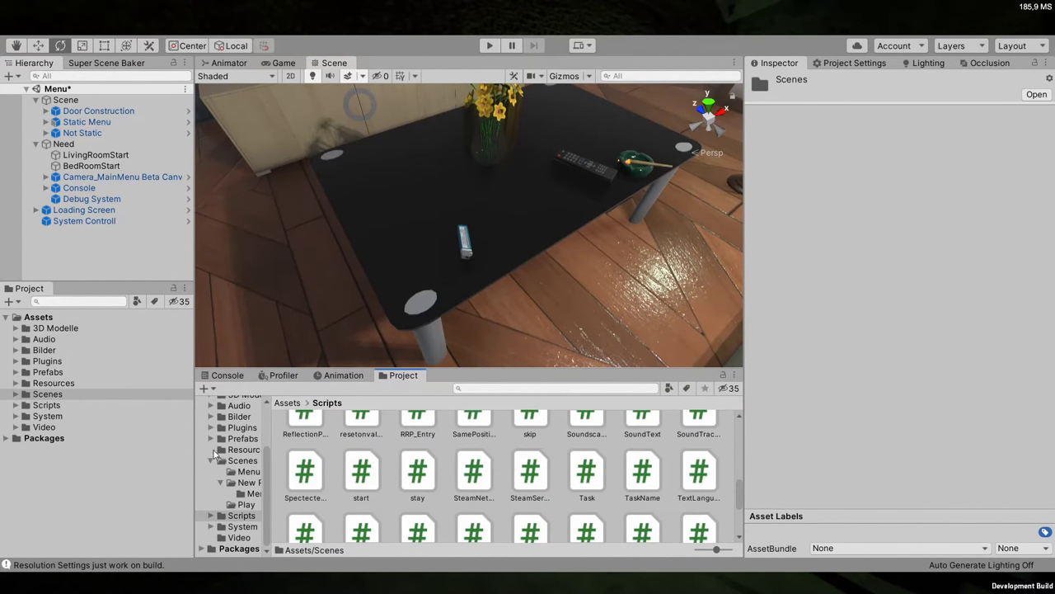
{"action": "left_click", "coordinate": [242, 462]}
{"action": "left_click", "coordinate": [497, 444]}
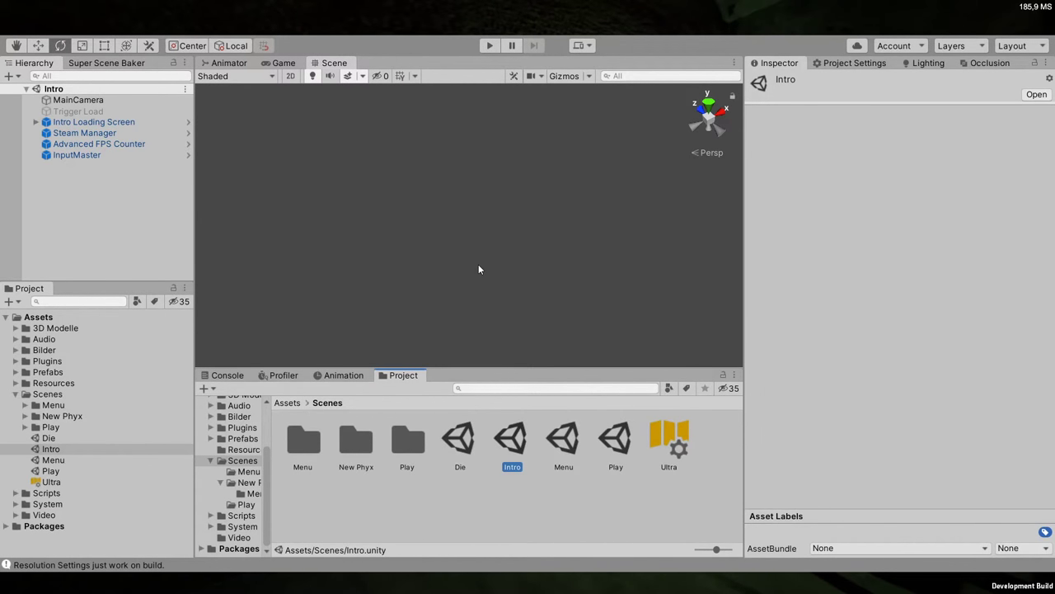
Browse Assets > Prefabs > ETX > Construction and open the Static prefab
{"action": "left_click", "coordinate": [93, 122]}
{"action": "left_click", "coordinate": [48, 372]}
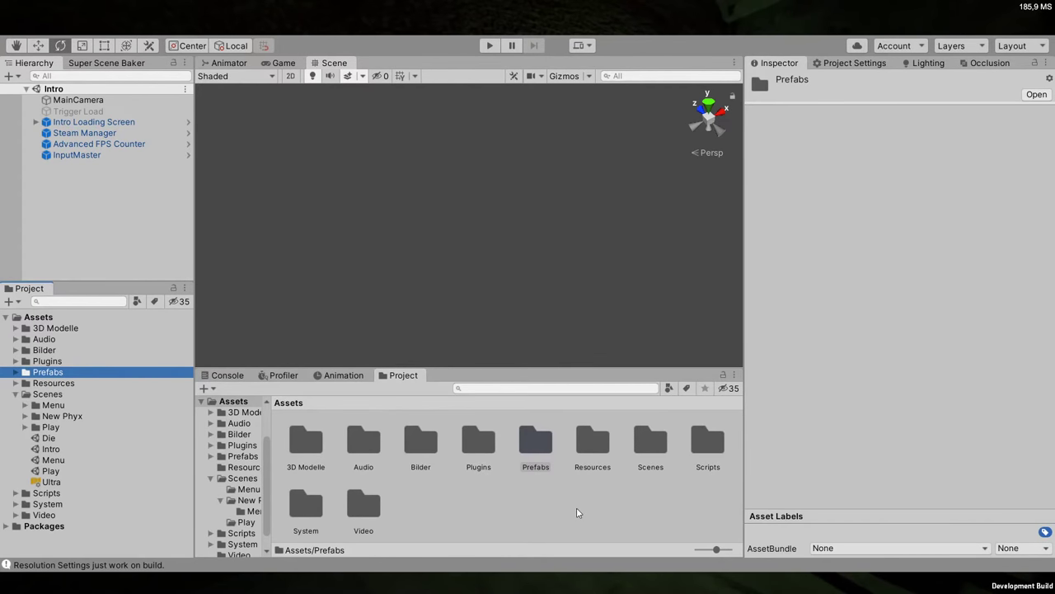
{"action": "double_click", "coordinate": [536, 441]}
{"action": "double_click", "coordinate": [371, 436]}
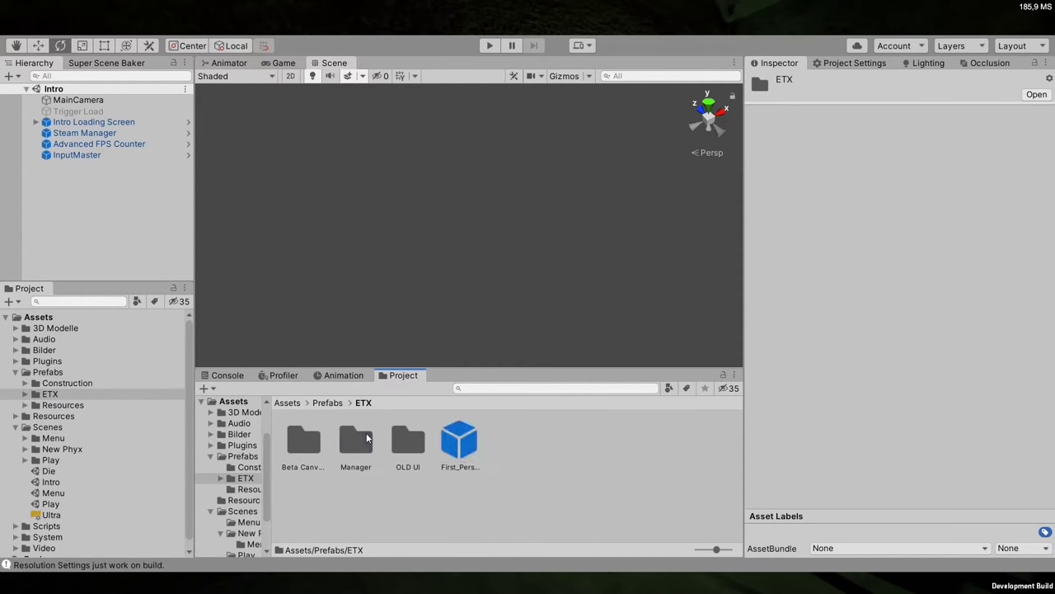
{"action": "left_click", "coordinate": [248, 467]}
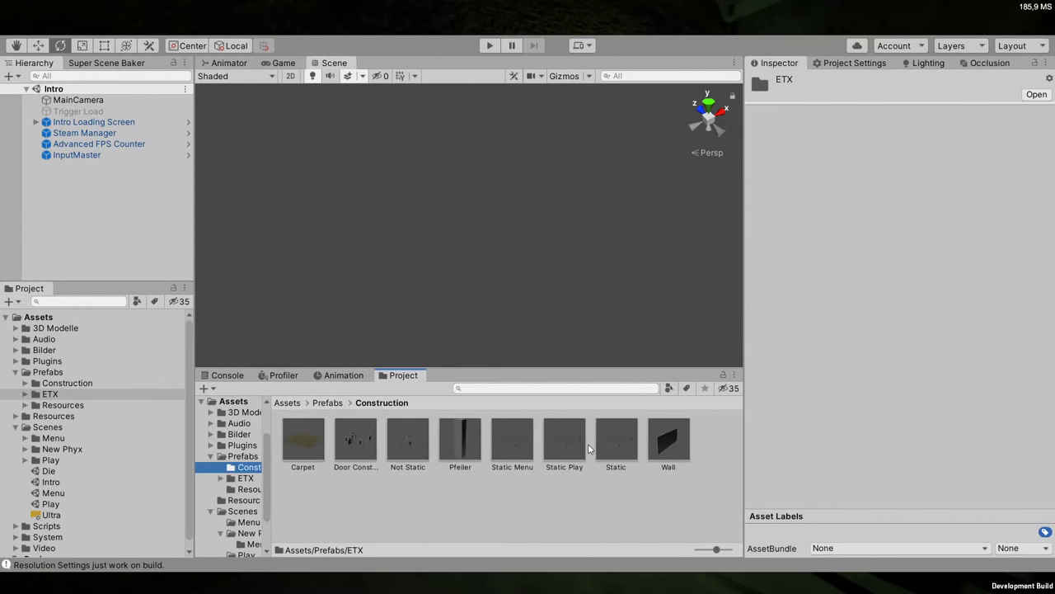
{"action": "double_click", "coordinate": [616, 438]}
Go through LivvingRoom's objects: Ashtray_2_NoTex, forSlim (1), Aquarium, little_glass_table, rack_1, radiator
{"action": "left_click", "coordinate": [82, 161]}
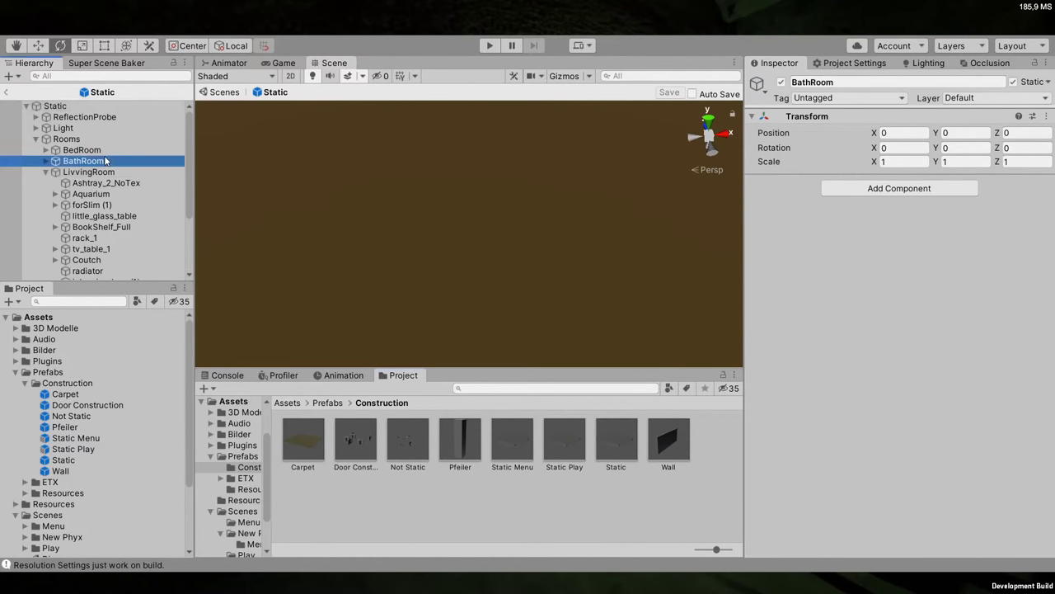
{"action": "left_click", "coordinate": [91, 171]}
{"action": "left_click", "coordinate": [91, 194]}
{"action": "left_click", "coordinate": [105, 182]}
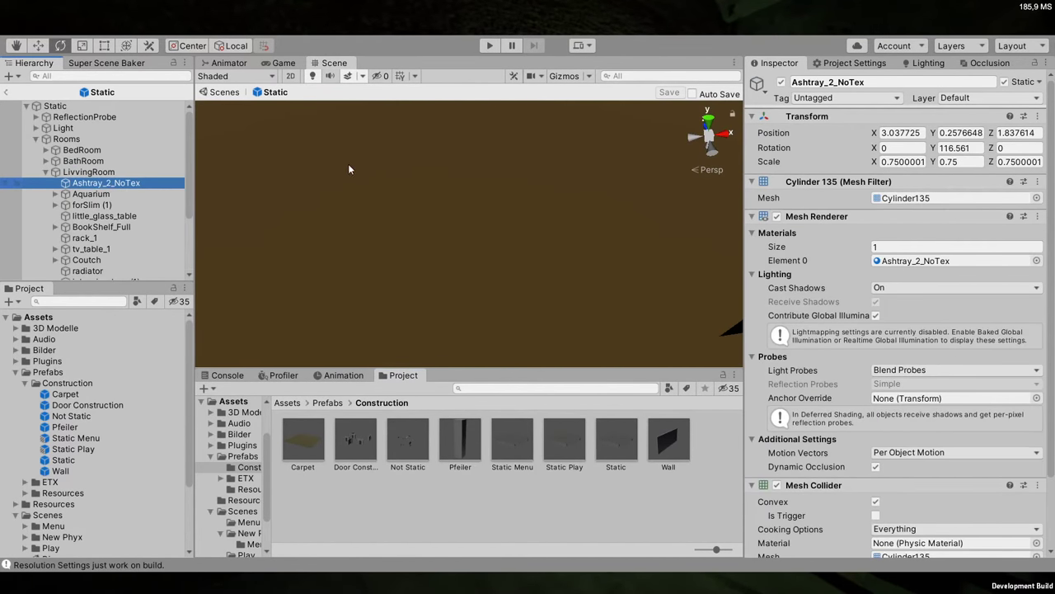
{"action": "left_click", "coordinate": [116, 205]}
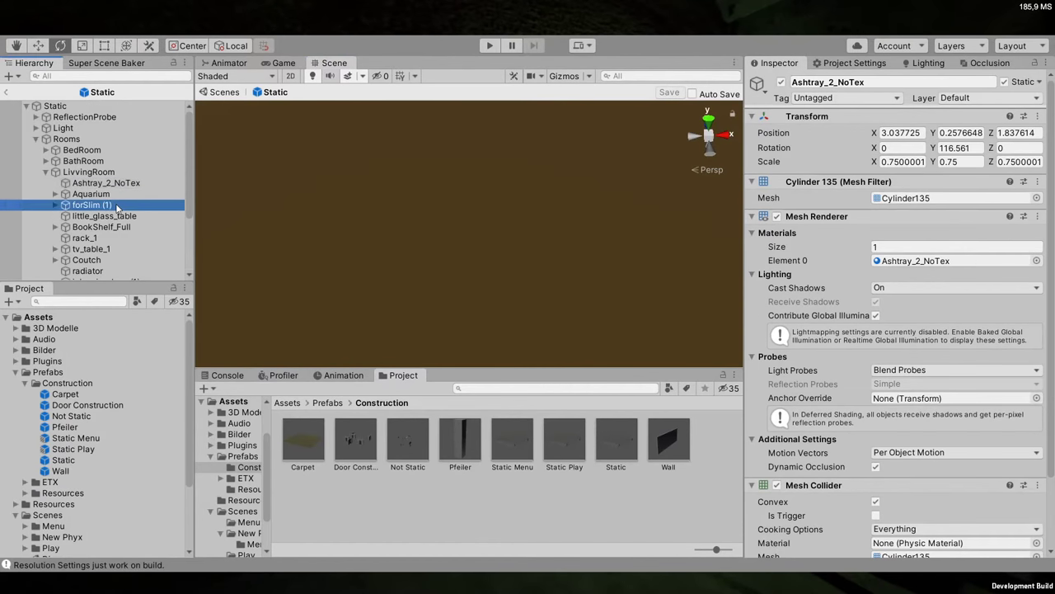
{"action": "double_click", "coordinate": [91, 194]}
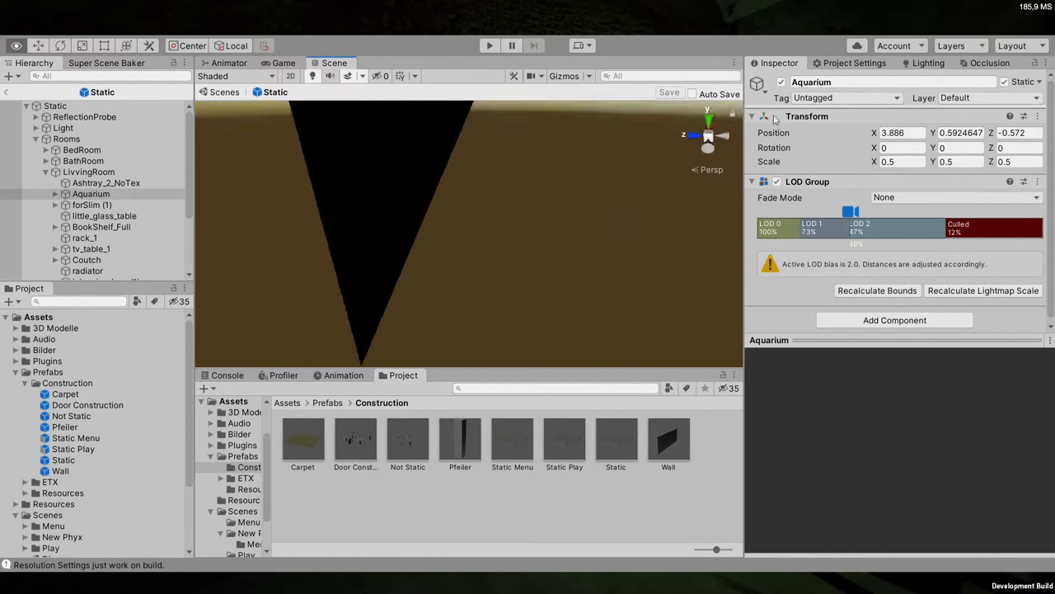
{"action": "left_click", "coordinate": [88, 172]}
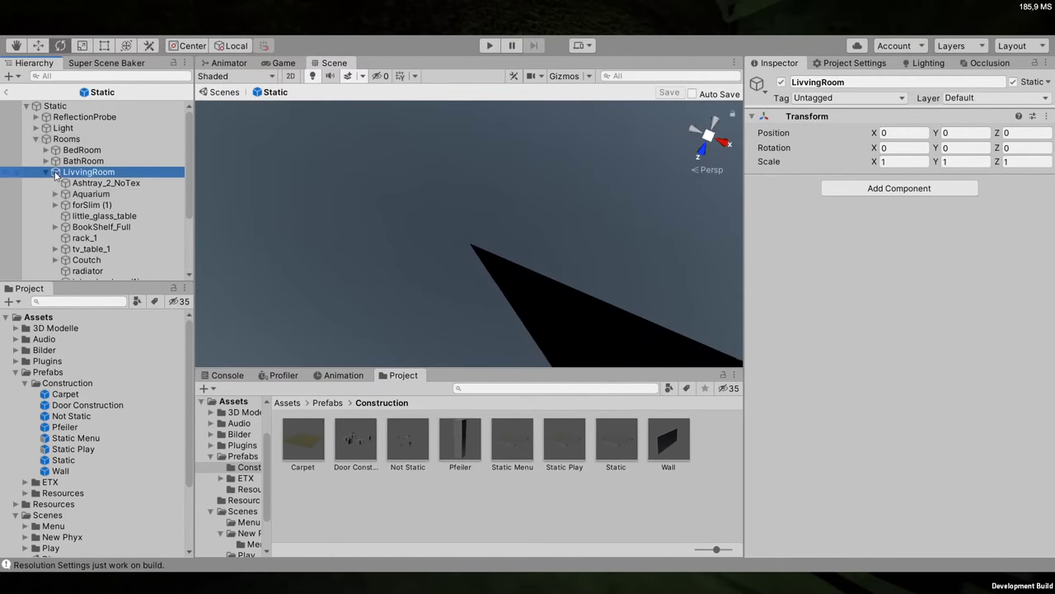
{"action": "left_click", "coordinate": [105, 183]}
{"action": "left_click", "coordinate": [104, 216]}
{"action": "left_click", "coordinate": [106, 237]}
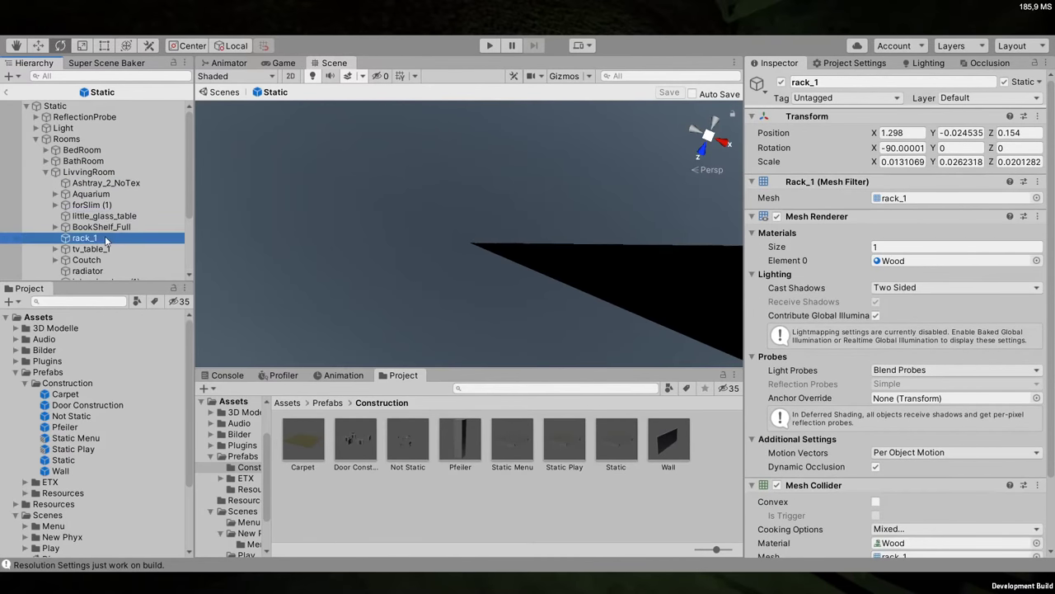
{"action": "scroll", "coordinate": [106, 238], "scroll_direction": "down", "scroll_amount": 3}
{"action": "double_click", "coordinate": [106, 231]}
Leave the running game and exit the Static prefab back to the Intro scene
{"action": "left_click", "coordinate": [106, 230]}
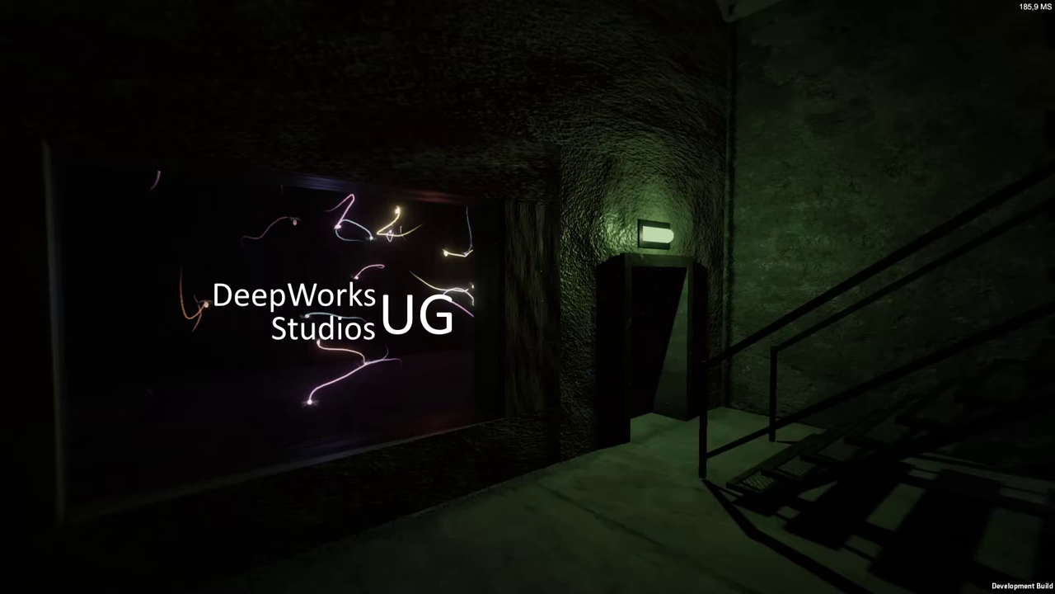
{"action": "key", "text": "F1"}
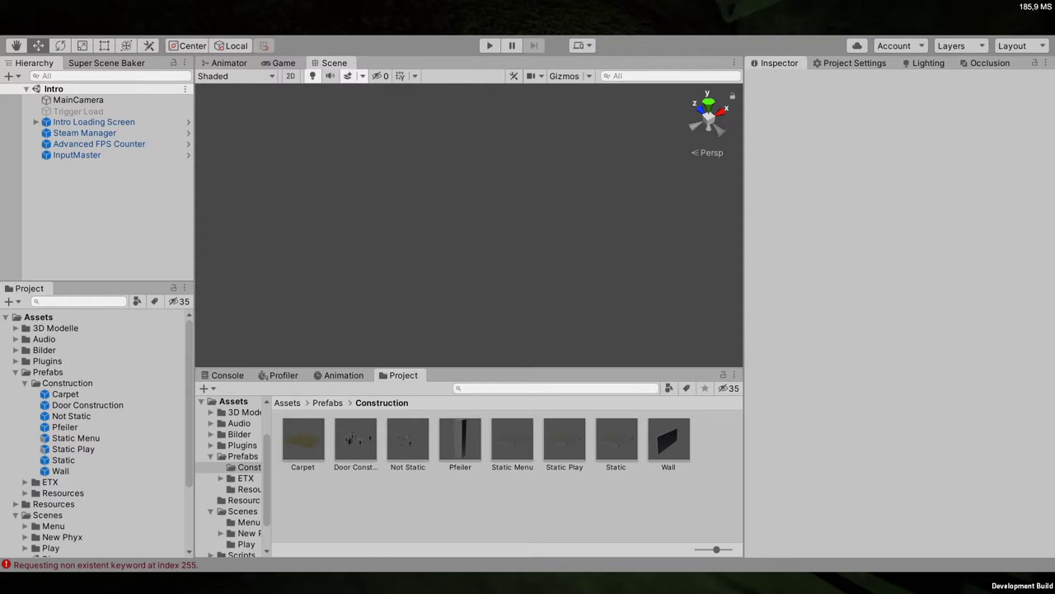
Clear the console errors and open the Static prefab for editing
{"action": "left_click", "coordinate": [224, 377]}
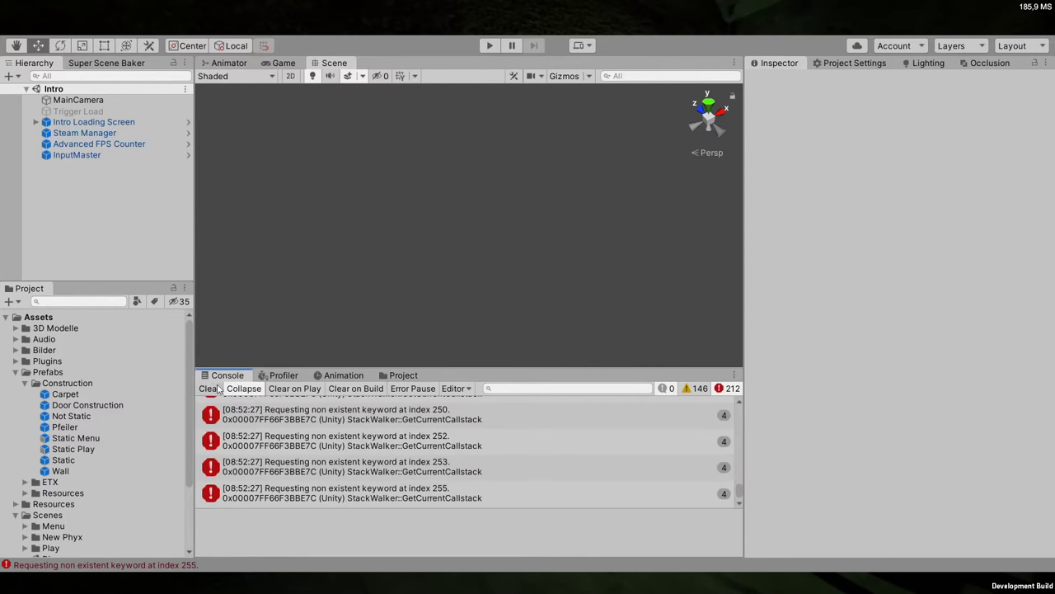
{"action": "left_click", "coordinate": [211, 388]}
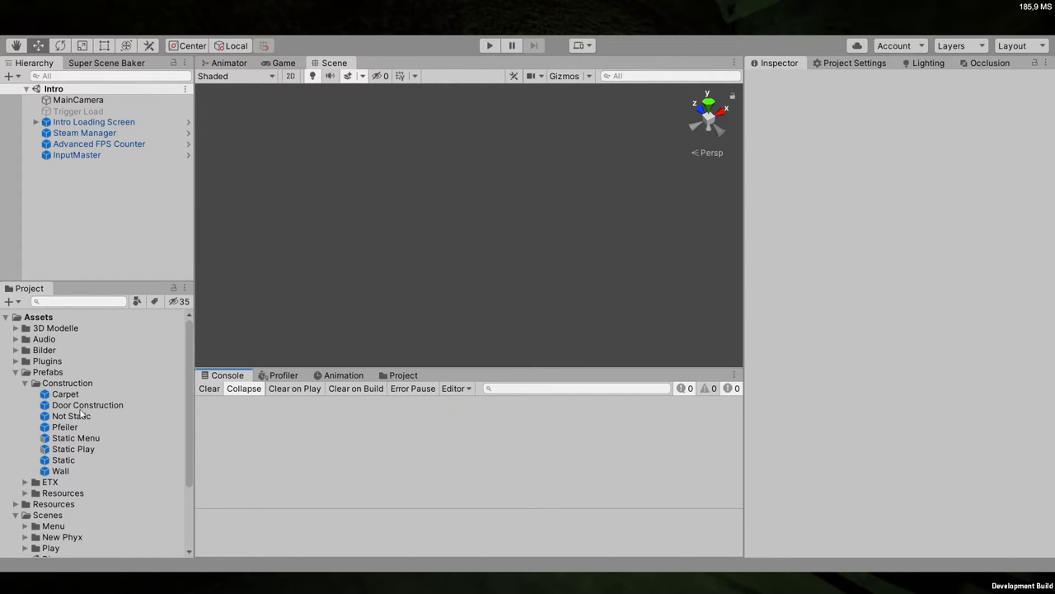
{"action": "left_click", "coordinate": [85, 440]}
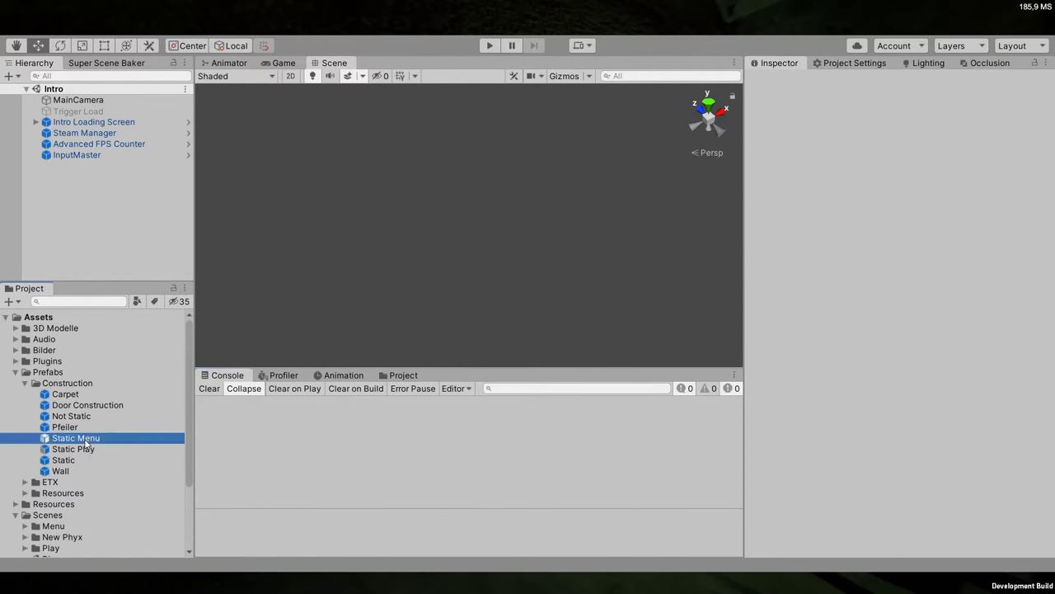
{"action": "double_click", "coordinate": [64, 464]}
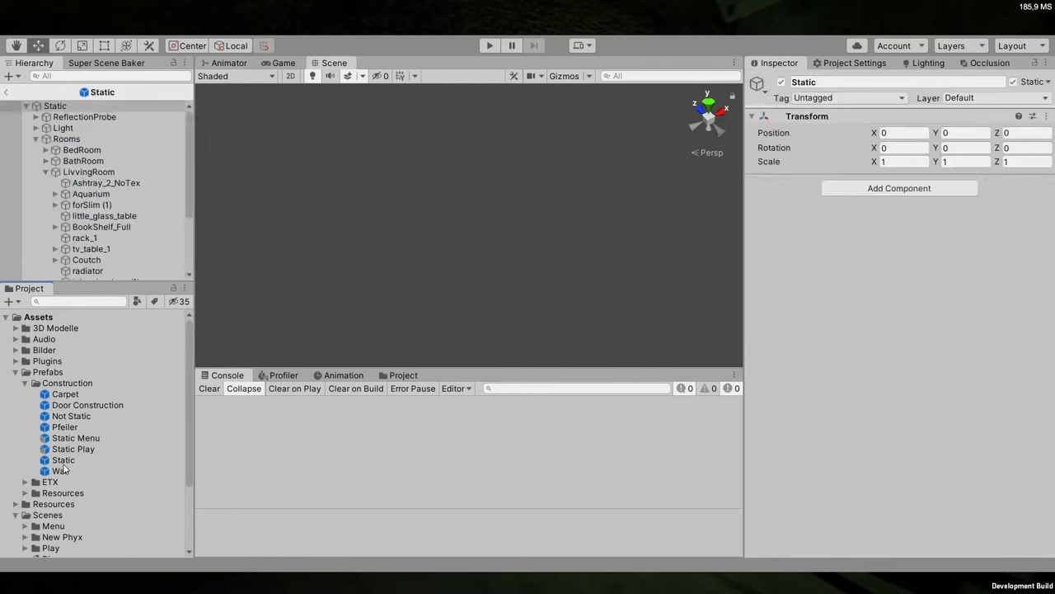
Select Ashtray_2_NoTex and little_glass_table and frame the glass table in view
{"action": "left_click", "coordinate": [106, 183]}
{"action": "left_click", "coordinate": [114, 216]}
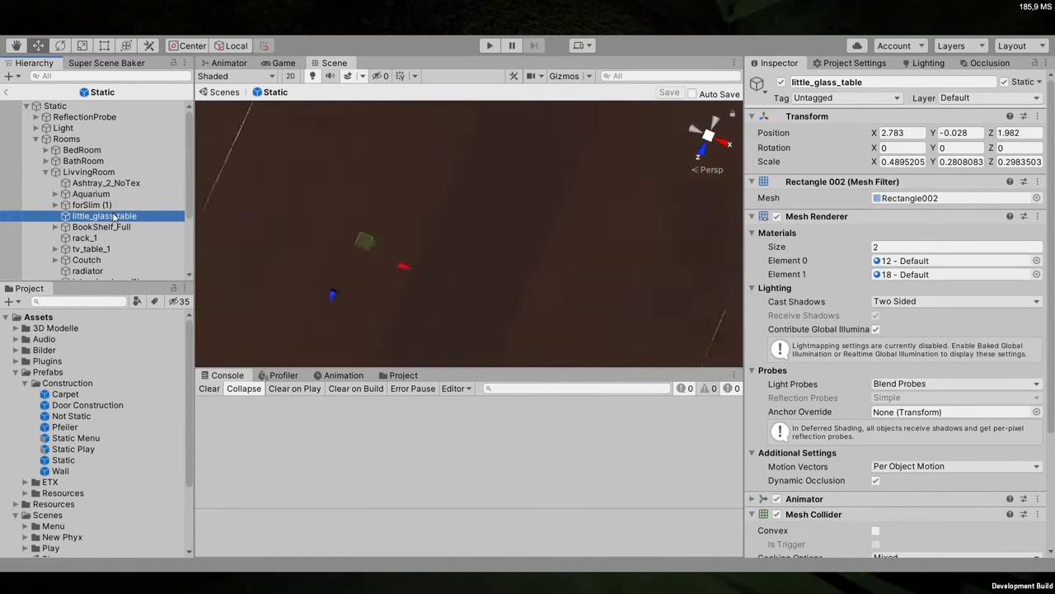
{"action": "right_click_drag", "start_coordinate": [494, 206], "coordinate": [602, 104]}
{"action": "left_click", "coordinate": [715, 126]}
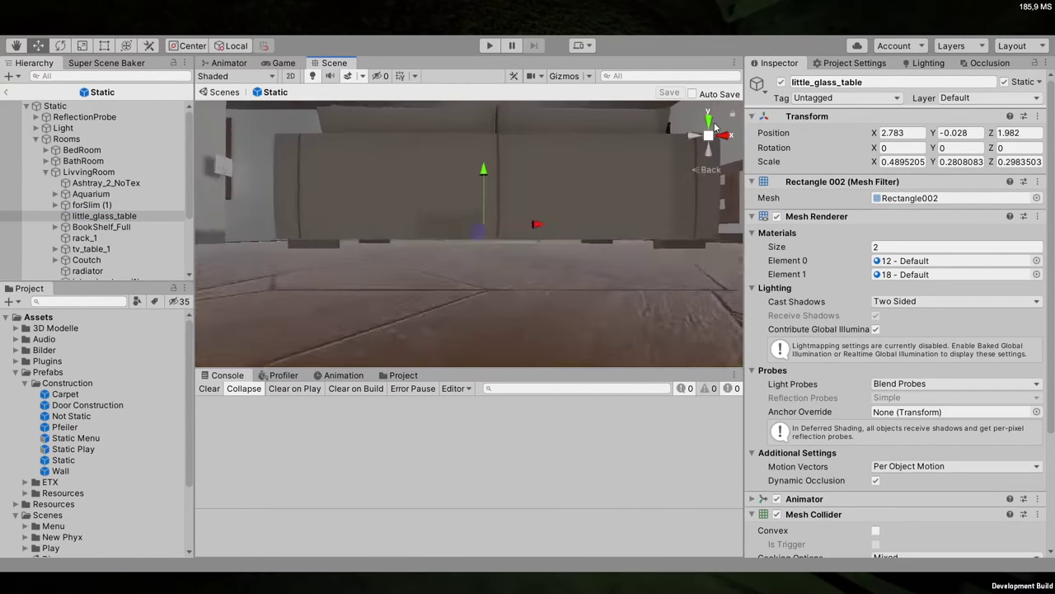
{"action": "left_click", "coordinate": [707, 122]}
{"action": "right_click_drag", "start_coordinate": [470, 231], "coordinate": [494, 329]}
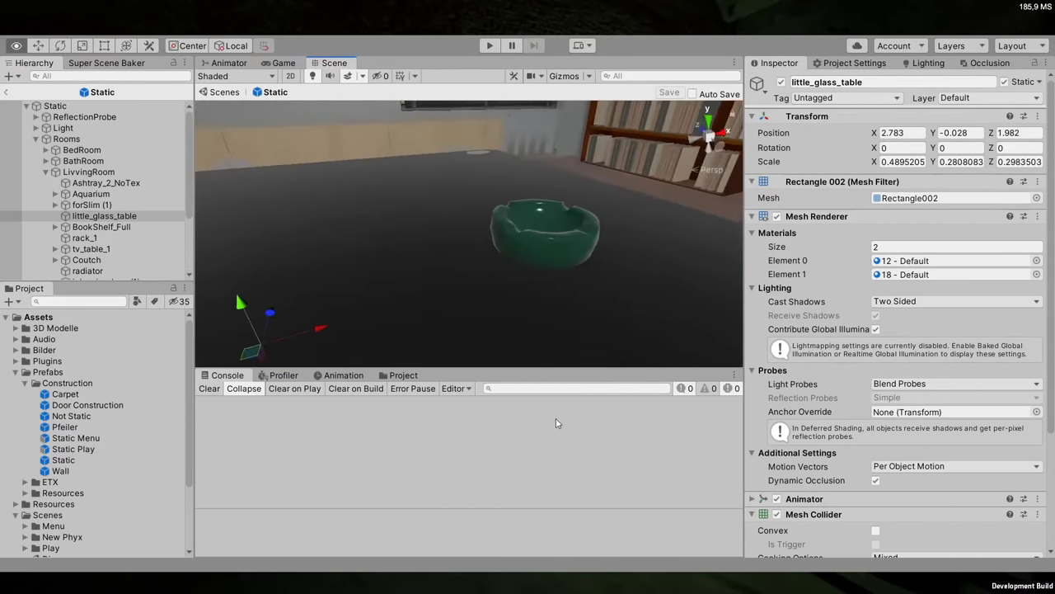
{"action": "key", "text": "f"}
Frame the ashtray, then select and frame the forSlim (1) cigarette rod beside it
{"action": "left_click_drag", "start_coordinate": [435, 463], "coordinate": [472, 369], "text": "alt"}
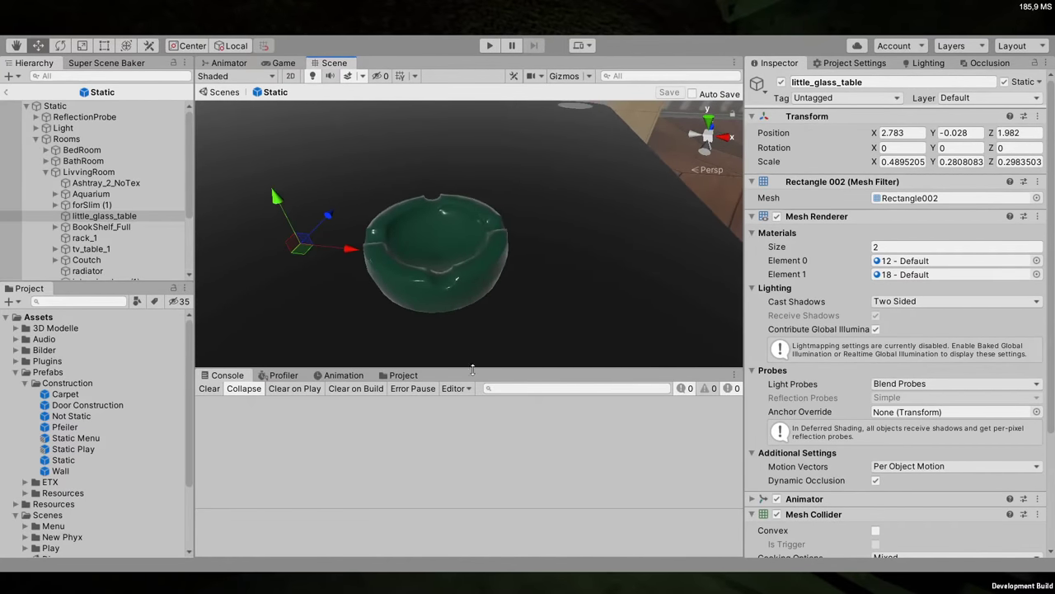
{"action": "left_click", "coordinate": [459, 284]}
{"action": "double_click", "coordinate": [106, 182]}
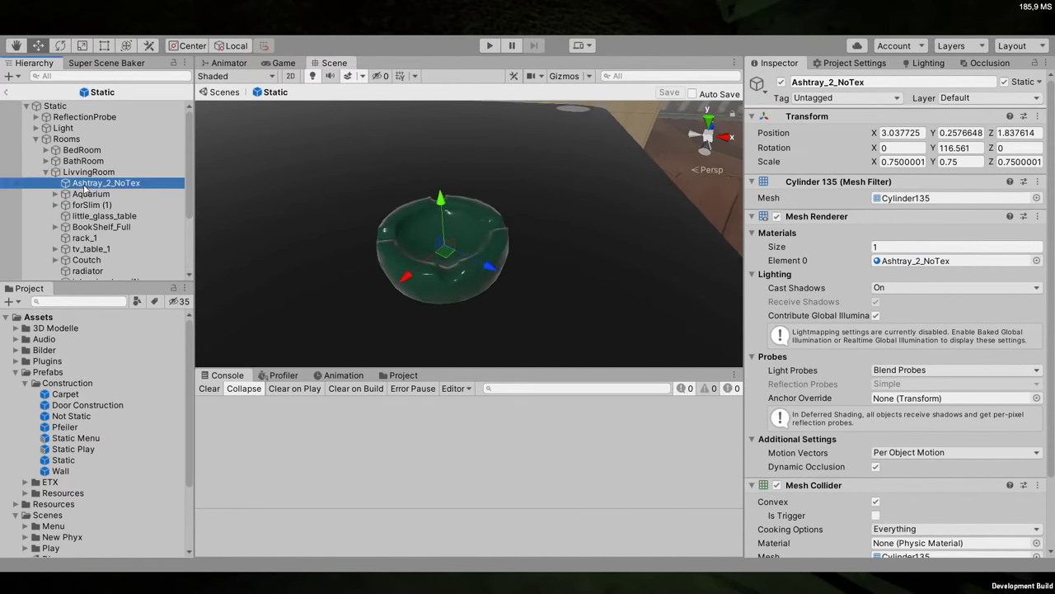
{"action": "left_click", "coordinate": [90, 194], "text": "ctrl"}
{"action": "key", "text": "f"}
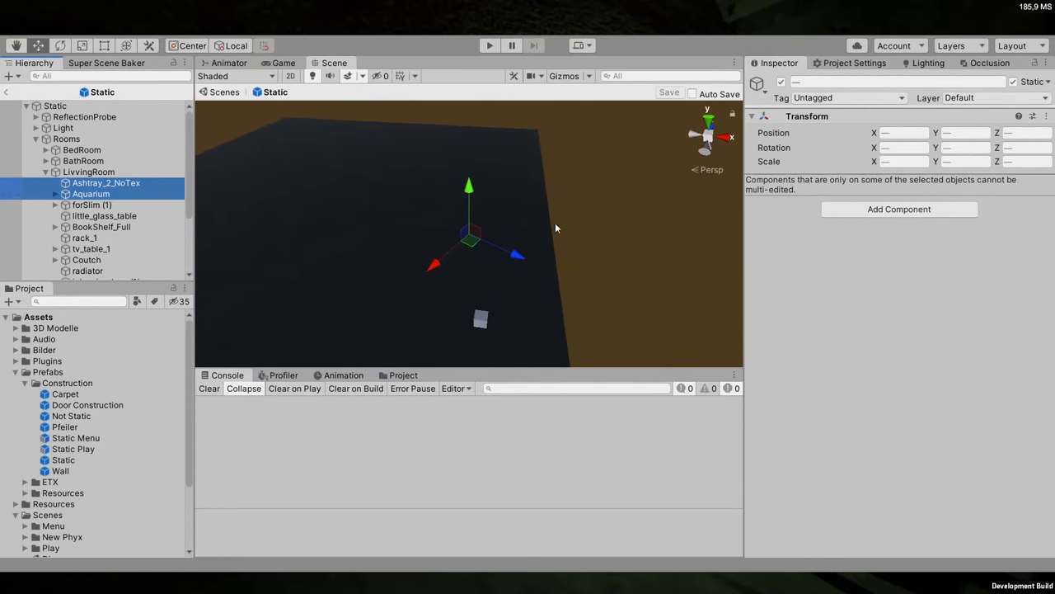
{"action": "double_click", "coordinate": [131, 182]}
{"action": "left_click", "coordinate": [91, 205], "text": "ctrl"}
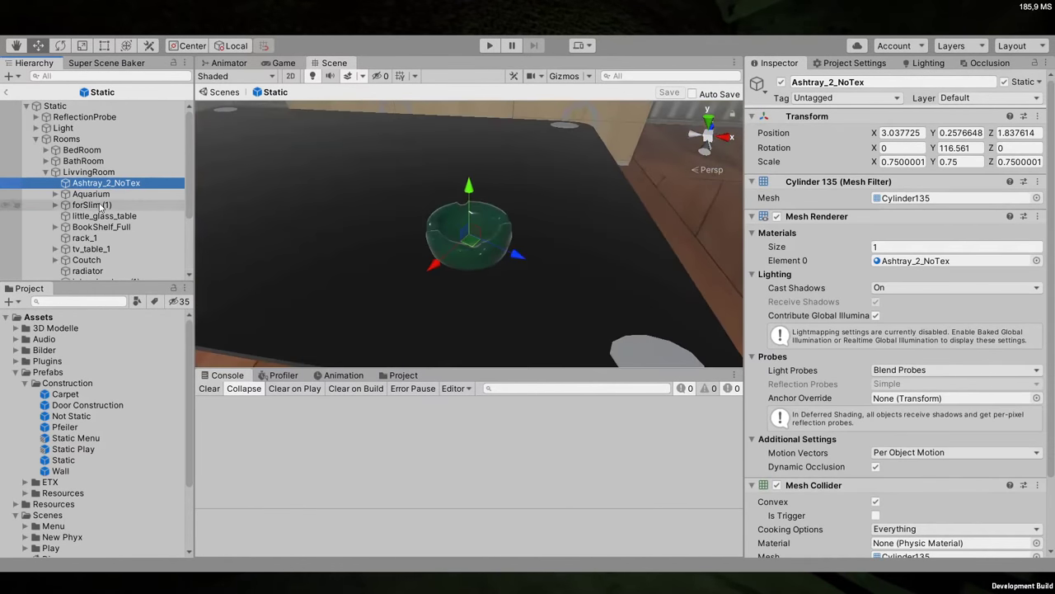
{"action": "left_click_drag", "start_coordinate": [487, 239], "coordinate": [290, 164], "text": "alt"}
{"action": "left_click", "coordinate": [108, 204]}
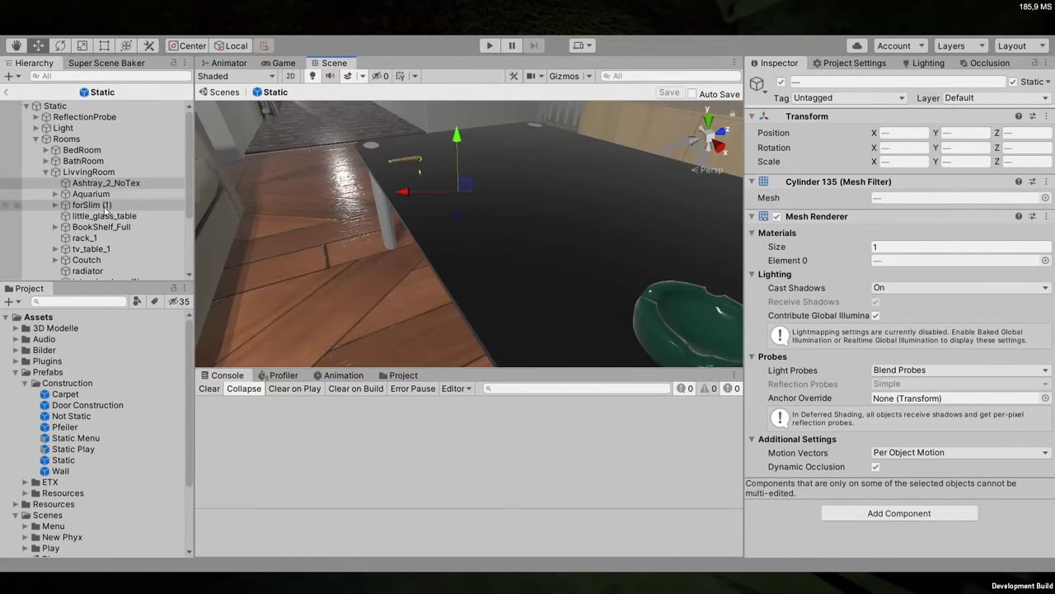
{"action": "left_click_drag", "start_coordinate": [380, 131], "coordinate": [572, 189], "text": "alt"}
{"action": "key", "text": "f"}
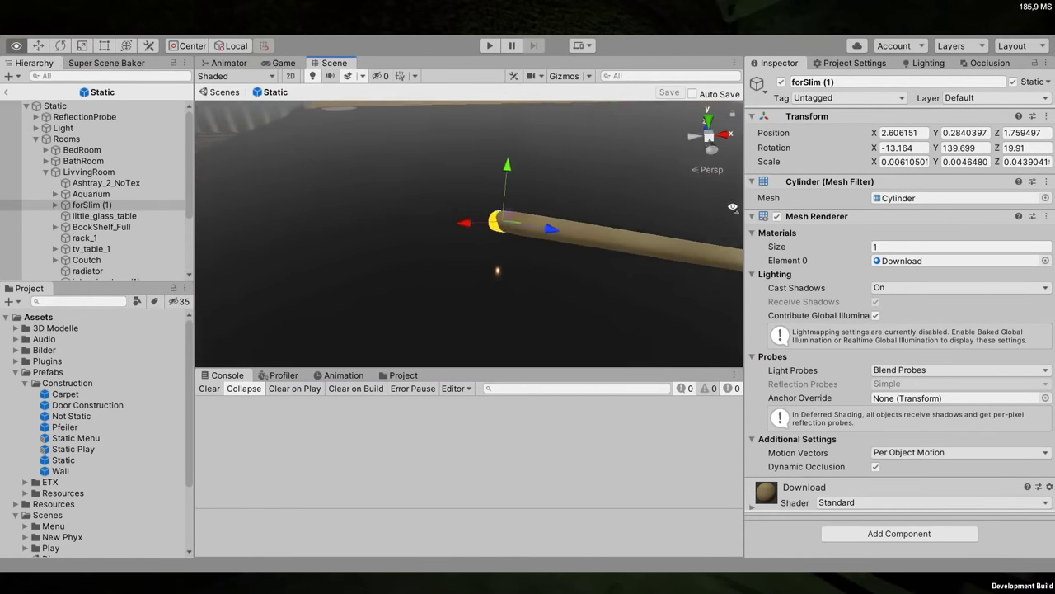
Rotate the forSlim (1) rod around its vertical axis and tilt it flatter
{"action": "key", "text": "e"}
{"action": "left_click_drag", "start_coordinate": [627, 233], "coordinate": [495, 198]}
{"action": "key", "text": "w"}
{"action": "key", "text": "e"}
{"action": "right_click_drag", "start_coordinate": [495, 198], "coordinate": [367, 148]}
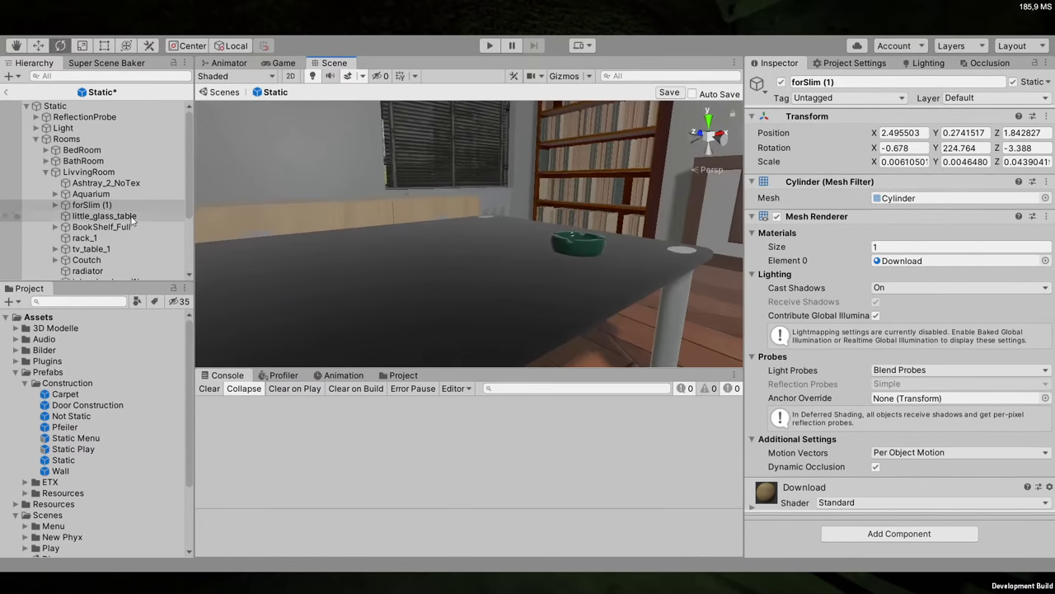
Move the green Ashtray_2_NoTex left to a new spot on the table
{"action": "left_click", "coordinate": [90, 194]}
{"action": "left_click", "coordinate": [106, 183]}
{"action": "right_click_drag", "start_coordinate": [206, 186], "coordinate": [719, 185]}
{"action": "key", "text": "w"}
{"action": "left_click_drag", "start_coordinate": [635, 202], "coordinate": [387, 216]}
{"action": "key", "text": "f"}
{"action": "scroll", "coordinate": [263, 224], "scroll_direction": "up", "scroll_amount": 5}
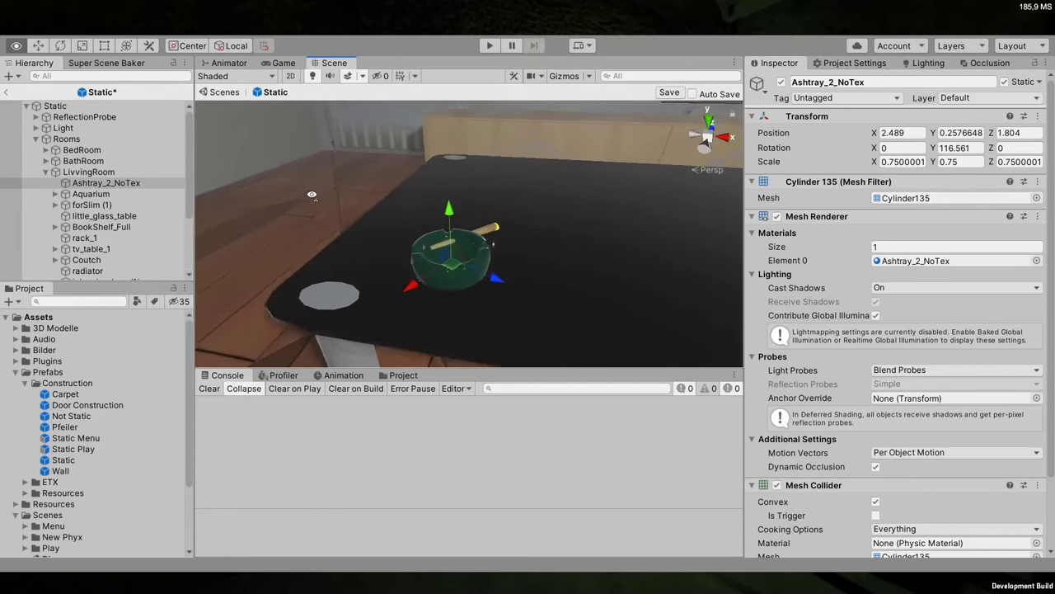
{"action": "scroll", "coordinate": [263, 224], "scroll_direction": "down", "scroll_amount": 3}
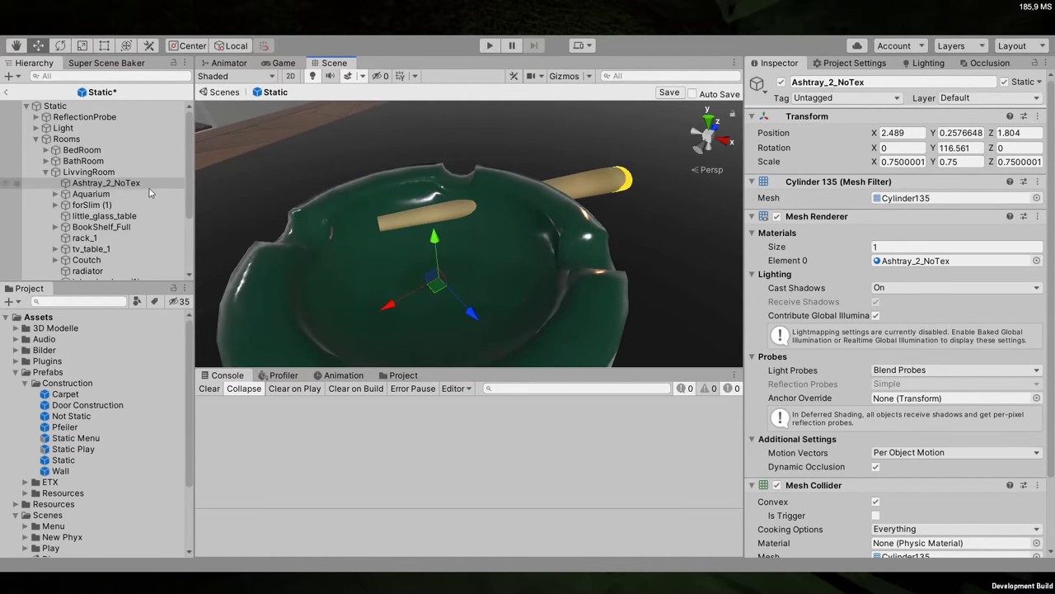
Pull the forSlim (1) cigarette over into the ashtray
{"action": "left_click", "coordinate": [124, 204]}
{"action": "left_click_drag", "start_coordinate": [562, 165], "coordinate": [483, 318]}
{"action": "key", "text": "e"}
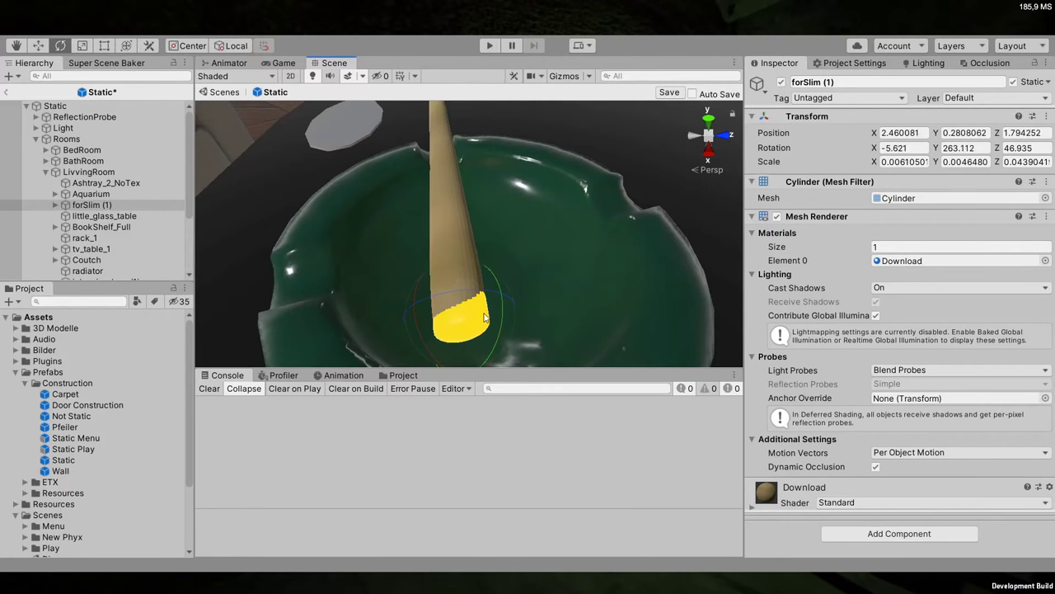
Tilt the cigarette so it leans into the ashtray
{"action": "right_click_drag", "start_coordinate": [483, 318], "coordinate": [657, 194]}
{"action": "left_click_drag", "start_coordinate": [657, 194], "coordinate": [657, 191]}
{"action": "right_click_drag", "start_coordinate": [657, 192], "coordinate": [792, 128]}
{"action": "scroll", "coordinate": [232, 177], "scroll_direction": "up", "scroll_amount": 10}
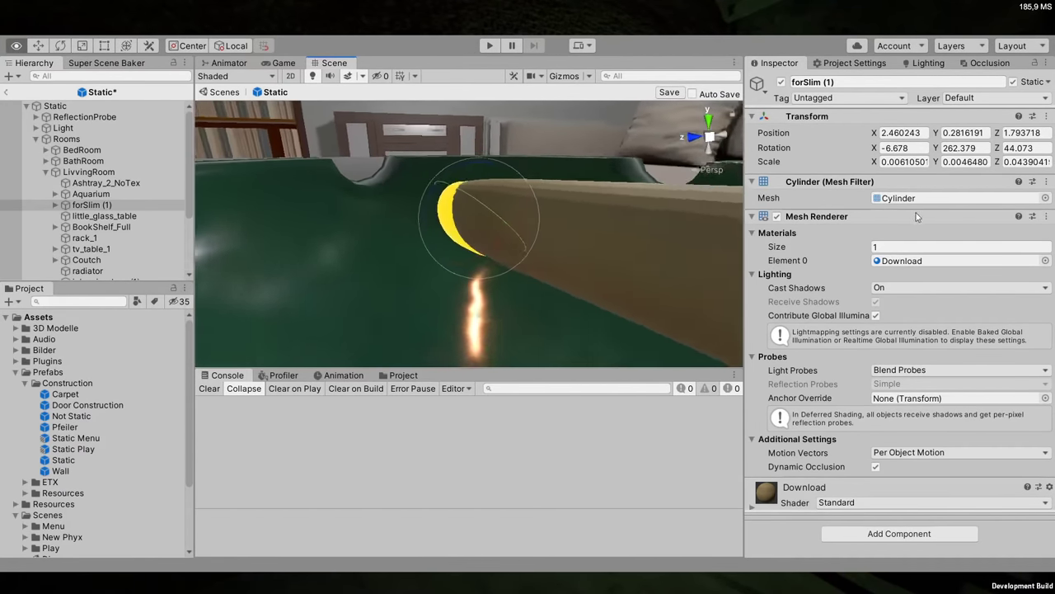
{"action": "key", "text": "w"}
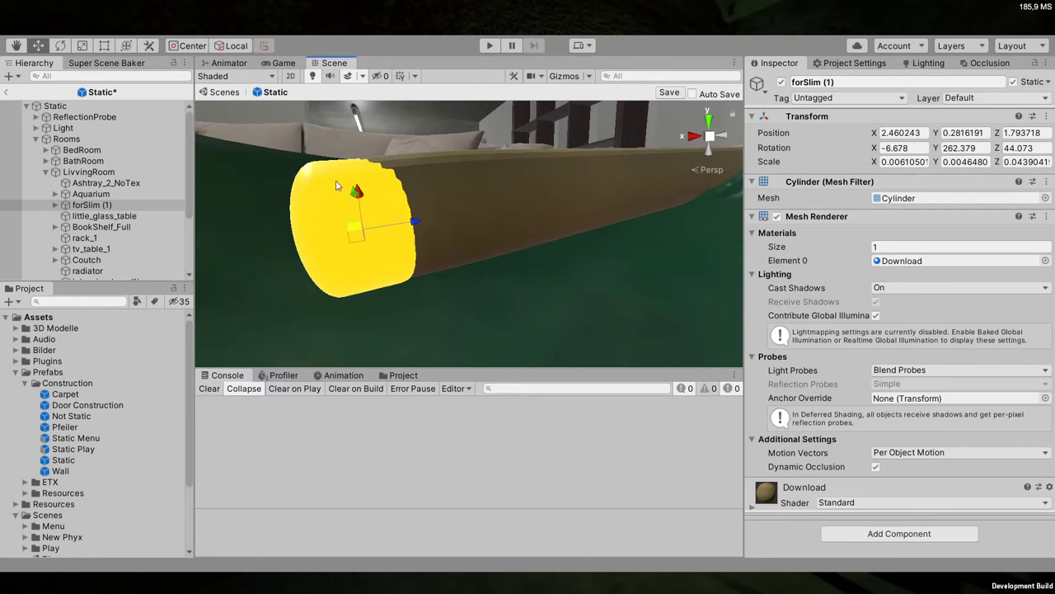
{"action": "left_click_drag", "start_coordinate": [342, 188], "coordinate": [404, 189], "text": "alt"}
Nudge the cigarette up and tilt it onto the rim notch, rotation -17.229, 258.214, 33.081
{"action": "key", "text": "e"}
{"action": "key", "text": "w"}
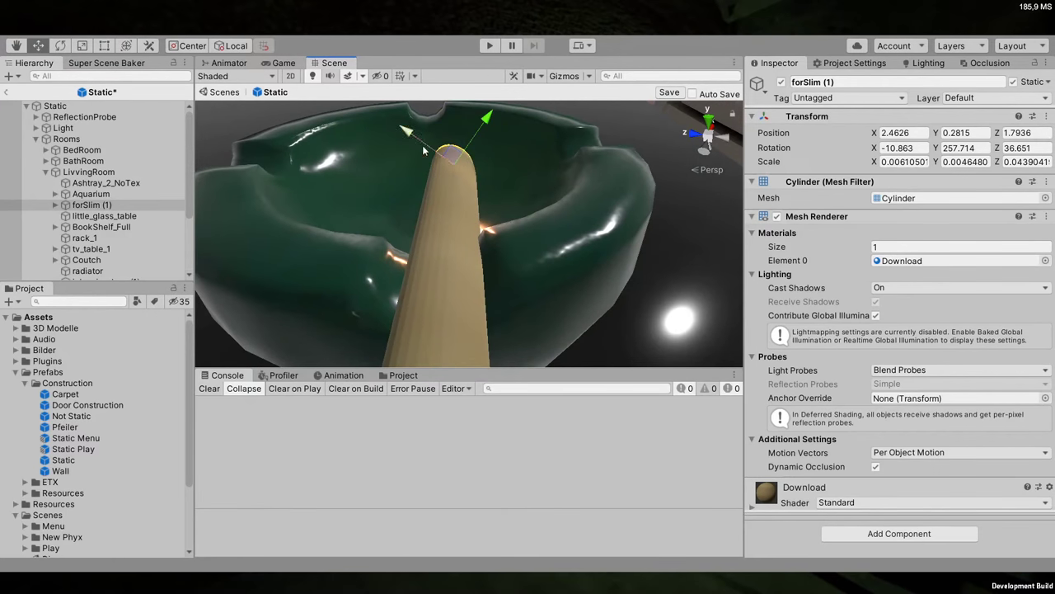
{"action": "left_click_drag", "start_coordinate": [477, 124], "coordinate": [475, 218]}
{"action": "key", "text": "e"}
{"action": "scroll", "coordinate": [467, 243], "scroll_direction": "down", "scroll_amount": 3}
{"action": "right_click_drag", "start_coordinate": [475, 214], "coordinate": [525, 152]}
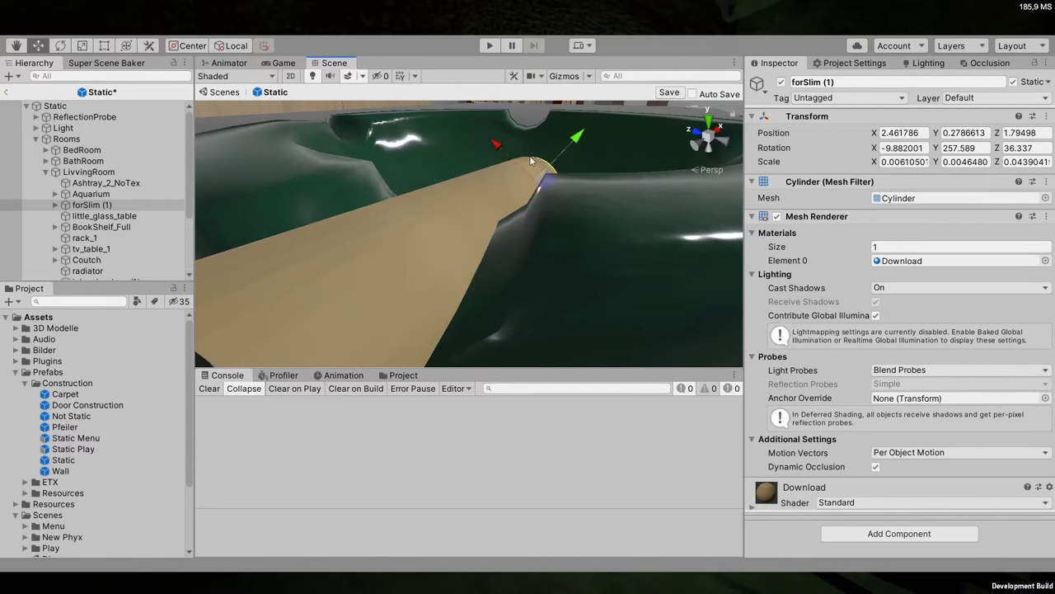
{"action": "left_click_drag", "start_coordinate": [525, 152], "coordinate": [525, 150]}
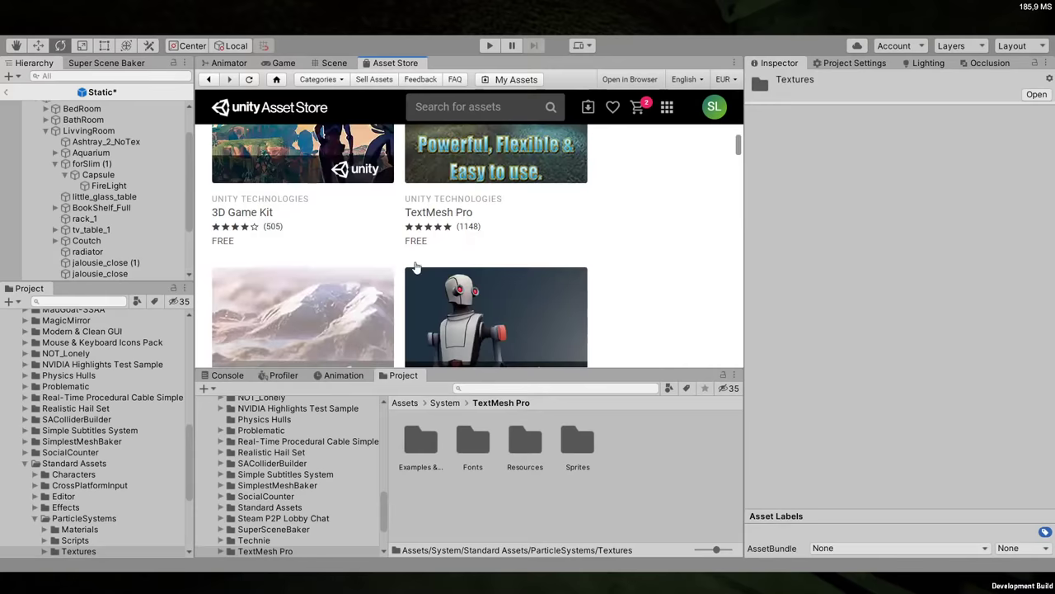
Open the Unity Particle Pack product page in the Asset Store
{"action": "scroll", "coordinate": [416, 272], "scroll_direction": "down", "scroll_amount": 5}
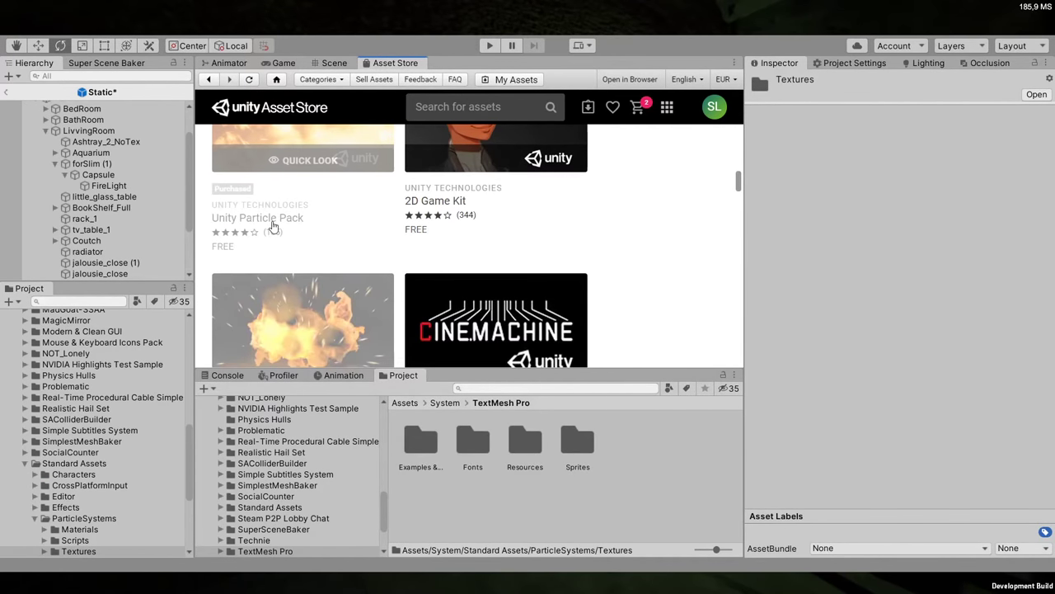
{"action": "scroll", "coordinate": [275, 229], "scroll_direction": "down", "scroll_amount": 2}
{"action": "scroll", "coordinate": [291, 276], "scroll_direction": "up", "scroll_amount": 2}
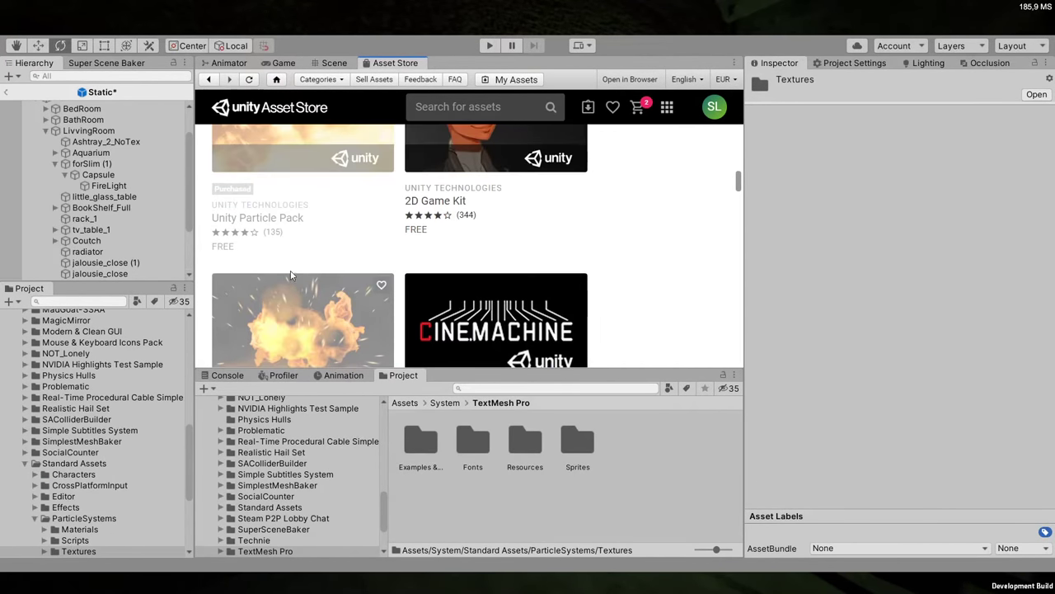
{"action": "scroll", "coordinate": [281, 212], "scroll_direction": "up", "scroll_amount": 10}
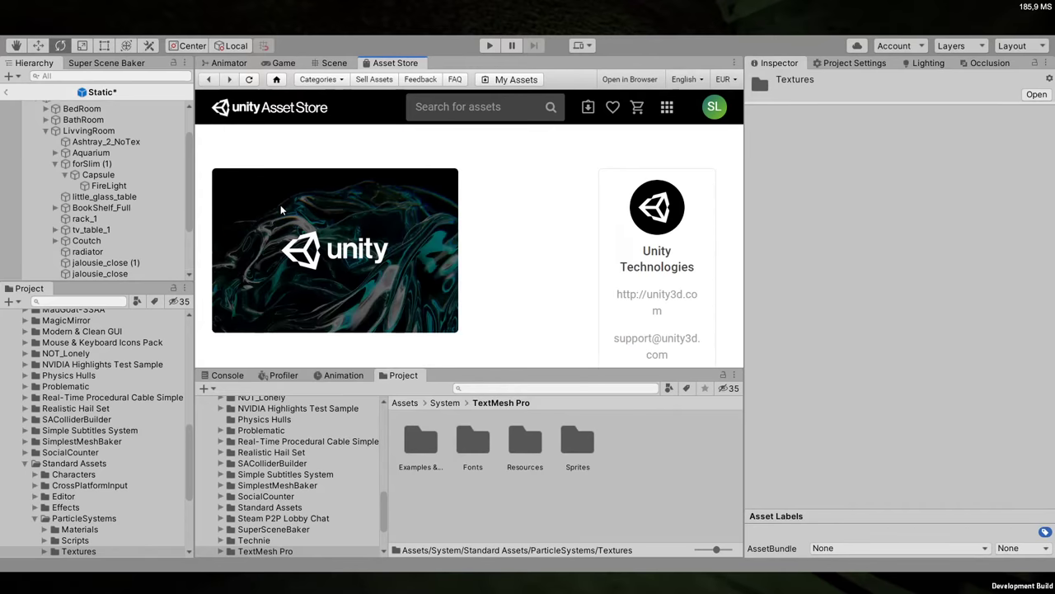
{"action": "scroll", "coordinate": [338, 235], "scroll_direction": "down", "scroll_amount": 4}
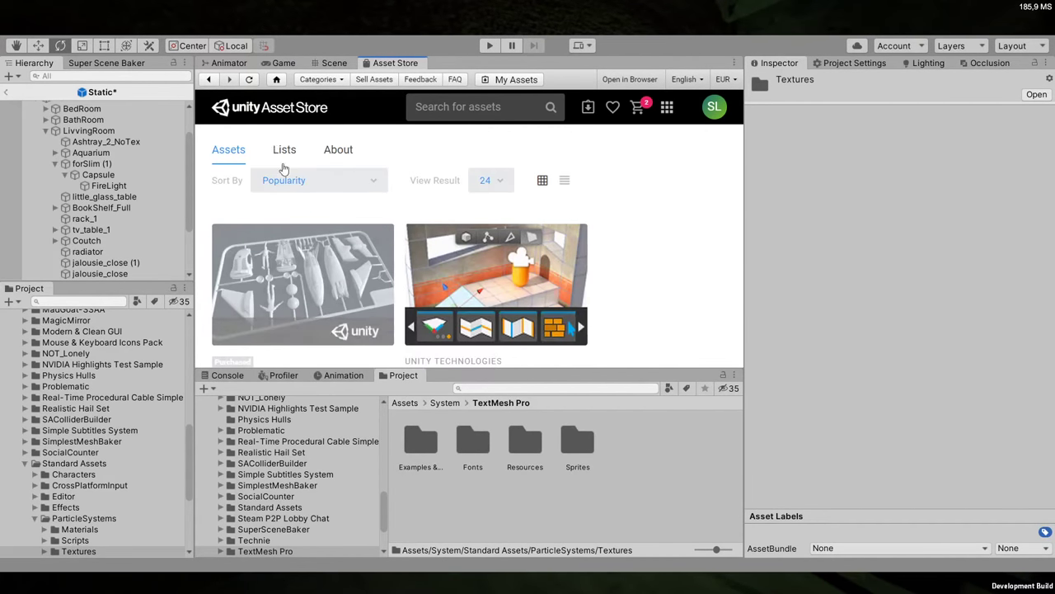
{"action": "scroll", "coordinate": [330, 240], "scroll_direction": "down", "scroll_amount": 8}
{"action": "left_click", "coordinate": [326, 240]}
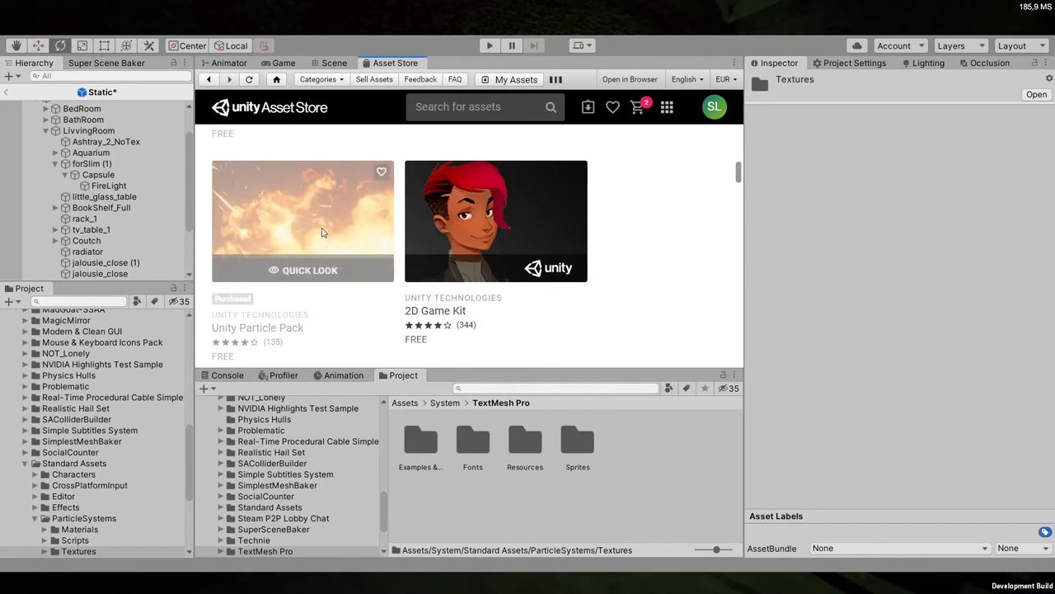
Start the download of the free Unity Particle Pack
{"action": "scroll", "coordinate": [367, 258], "scroll_direction": "down", "scroll_amount": 3}
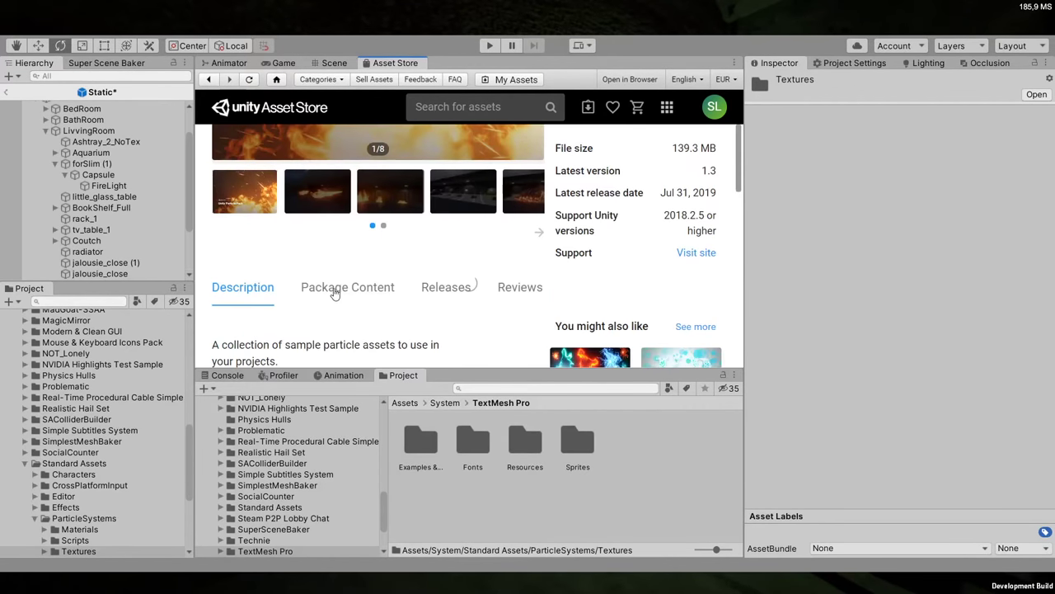
{"action": "scroll", "coordinate": [375, 248], "scroll_direction": "up", "scroll_amount": 1}
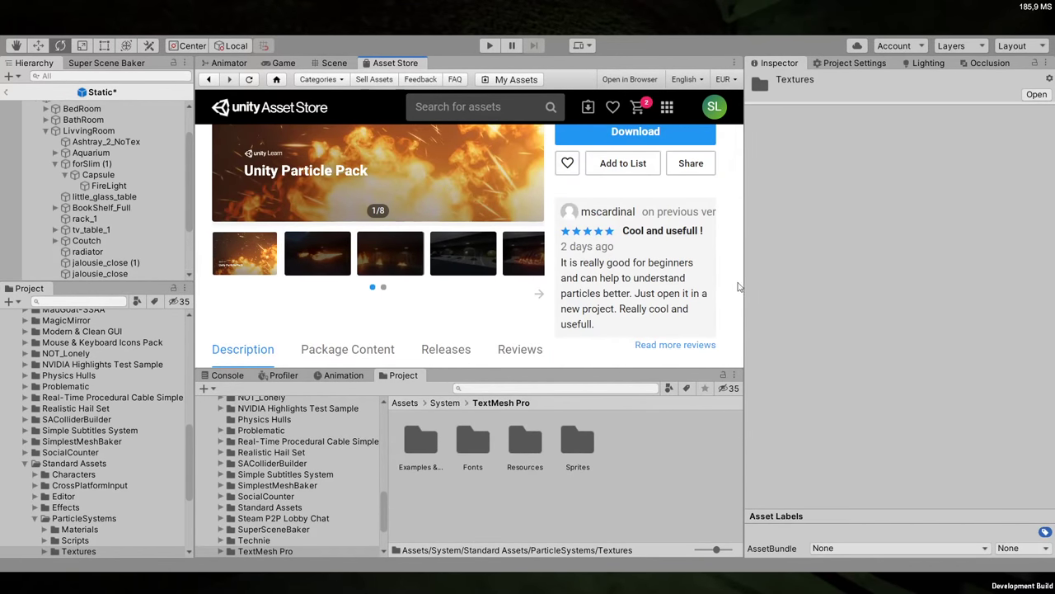
{"action": "scroll", "coordinate": [725, 289], "scroll_direction": "down", "scroll_amount": 2}
{"action": "scroll", "coordinate": [452, 240], "scroll_direction": "up", "scroll_amount": 2}
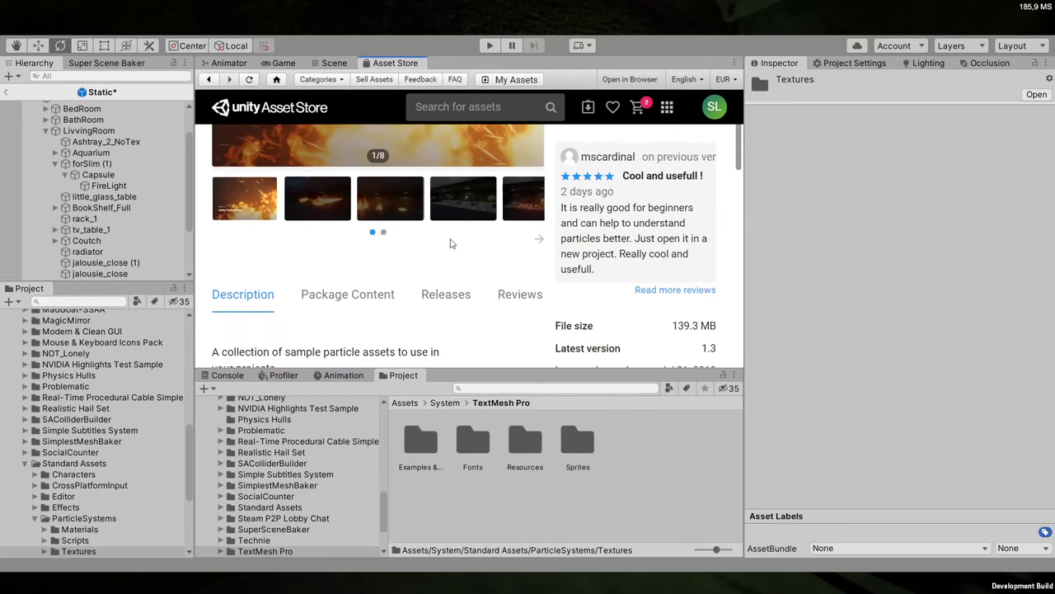
{"action": "scroll", "coordinate": [407, 271], "scroll_direction": "up", "scroll_amount": 2}
{"action": "scroll", "coordinate": [433, 301], "scroll_direction": "down", "scroll_amount": 1}
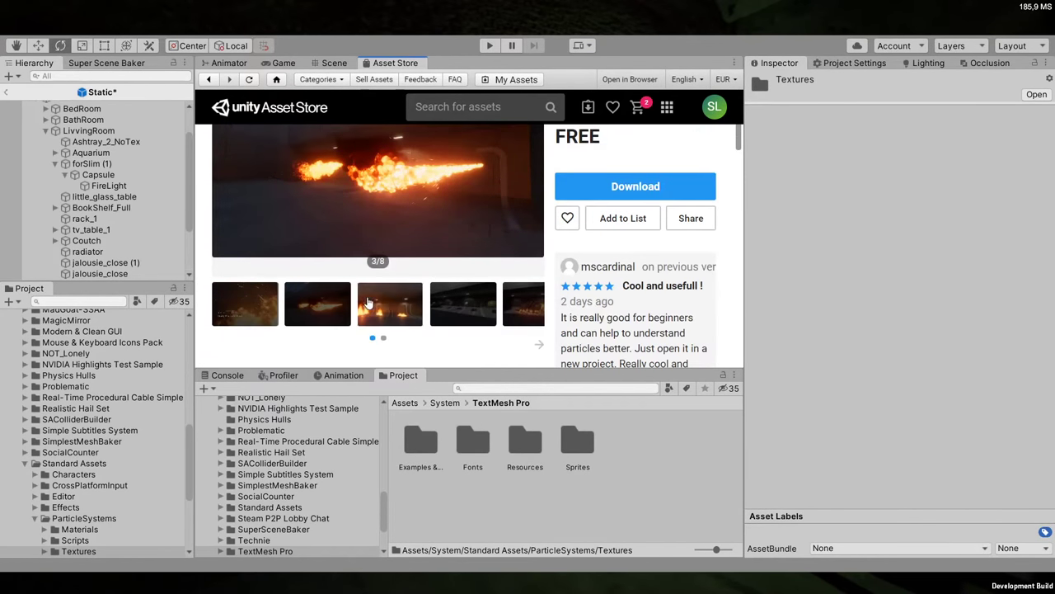
{"action": "left_click", "coordinate": [627, 200]}
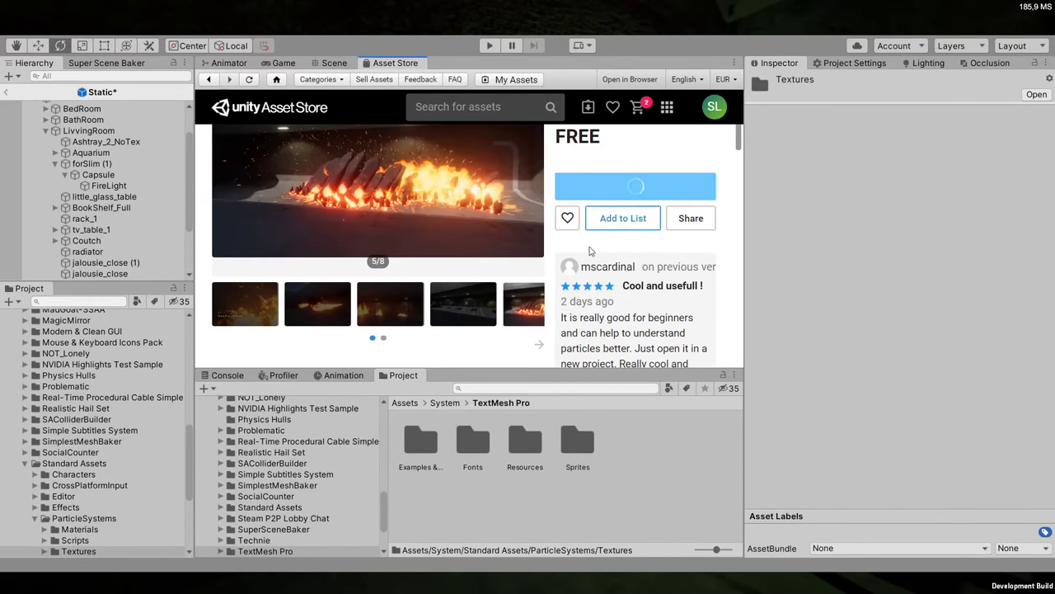
{"action": "scroll", "coordinate": [249, 333], "scroll_direction": "down", "scroll_amount": 4}
Wait for the Particle Pack download to finish, then return to the ashtray Scene view
{"action": "scroll", "coordinate": [249, 333], "scroll_direction": "down", "scroll_amount": 3}
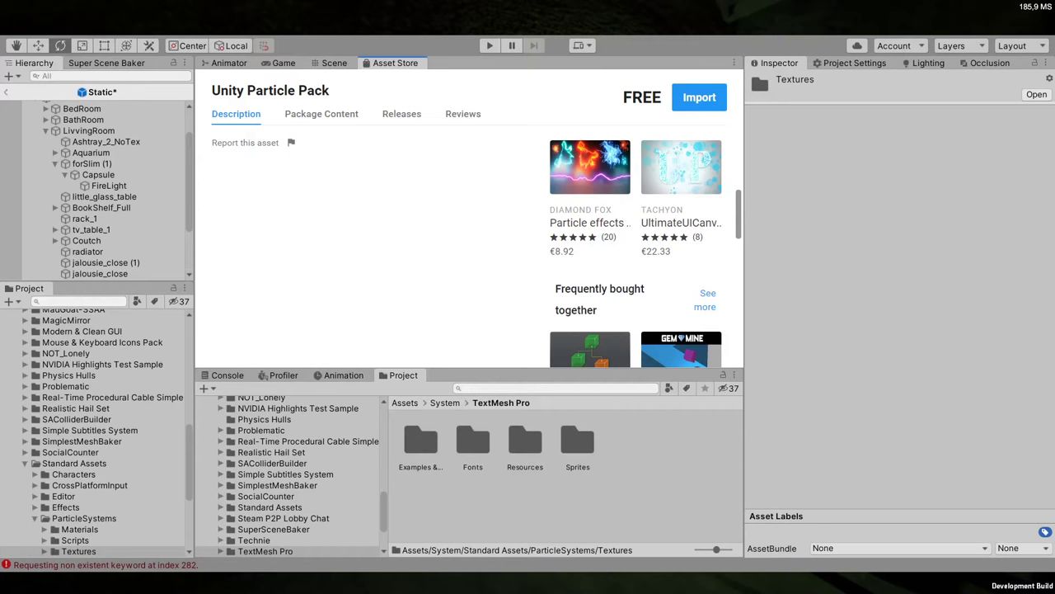
{"action": "scroll", "coordinate": [94, 429], "scroll_direction": "up", "scroll_amount": 1}
{"action": "scroll", "coordinate": [95, 190], "scroll_direction": "up", "scroll_amount": 2}
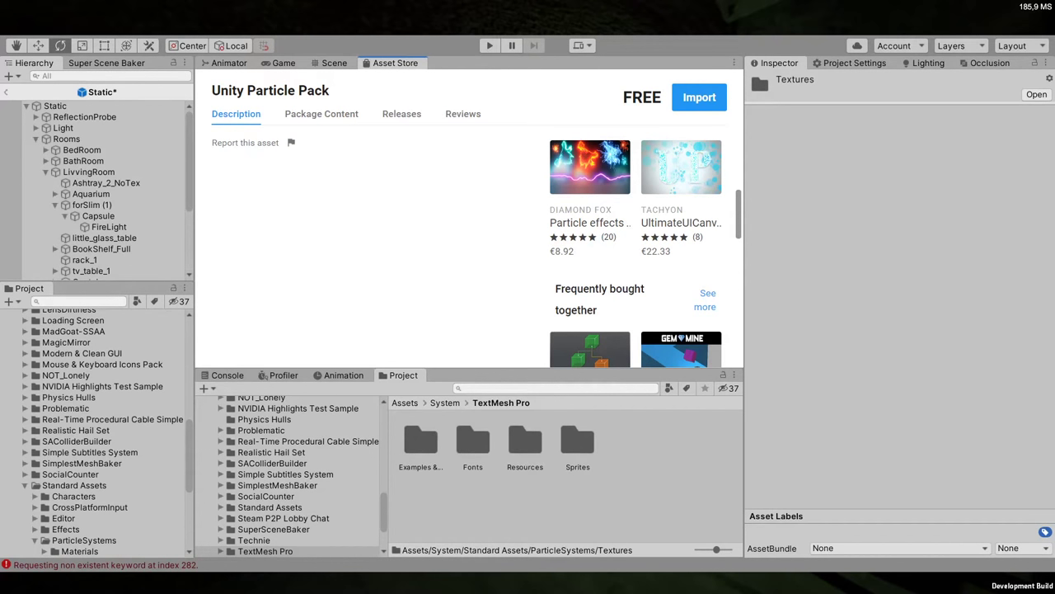
{"action": "left_click", "coordinate": [325, 63]}
Clear the errors from the console
{"action": "left_click_drag", "start_coordinate": [401, 262], "coordinate": [412, 297], "text": "alt"}
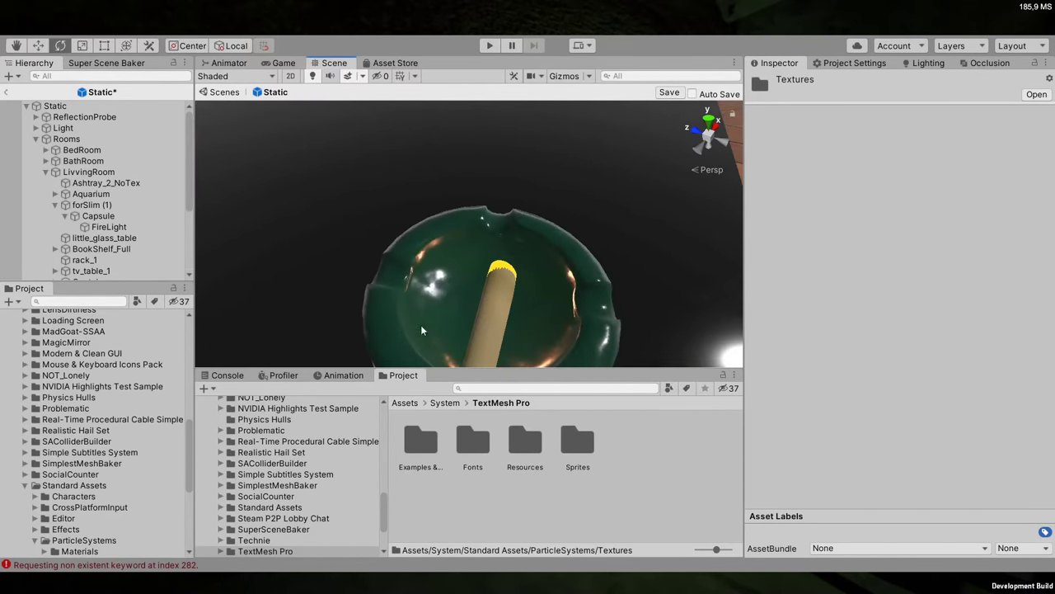
{"action": "left_click", "coordinate": [224, 375]}
{"action": "left_click", "coordinate": [209, 388]}
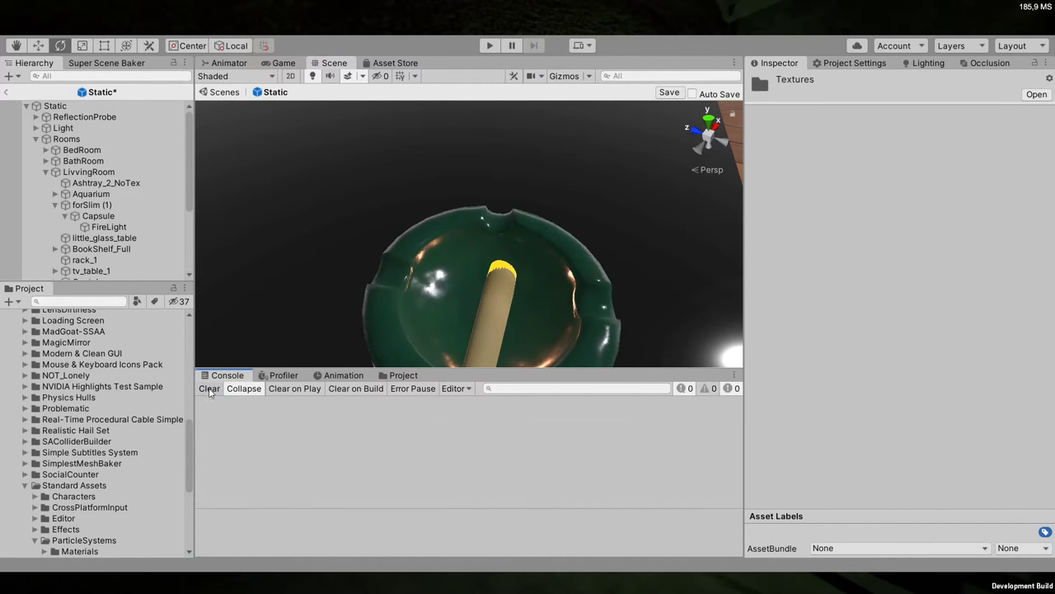
Collapse the Project folder tree and locate EffectExamples inside the System folder
{"action": "scroll", "coordinate": [23, 393], "scroll_direction": "up", "scroll_amount": 10}
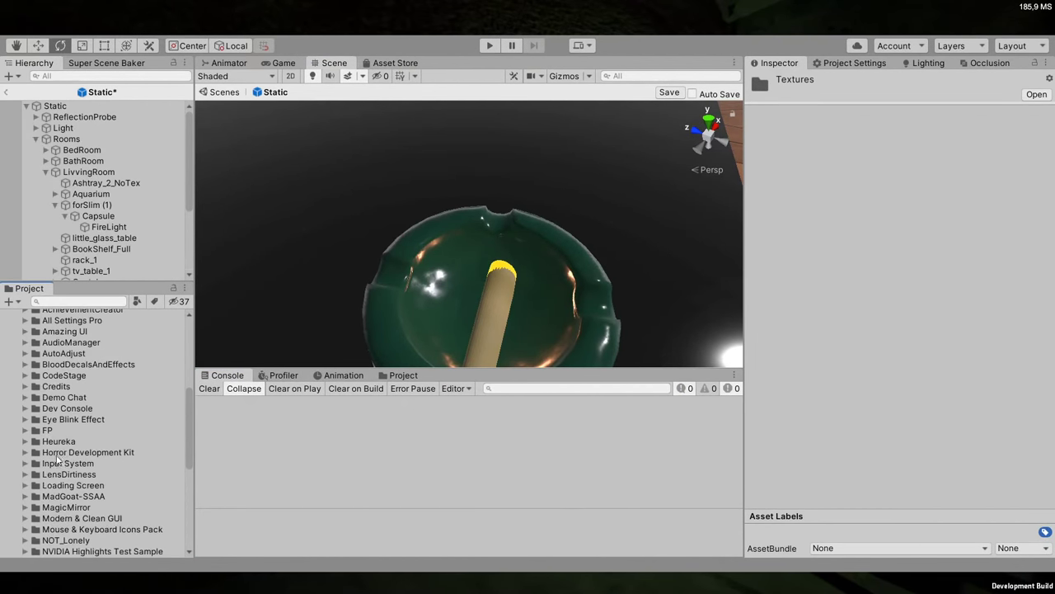
{"action": "left_click", "coordinate": [16, 369]}
{"action": "left_click", "coordinate": [24, 426]}
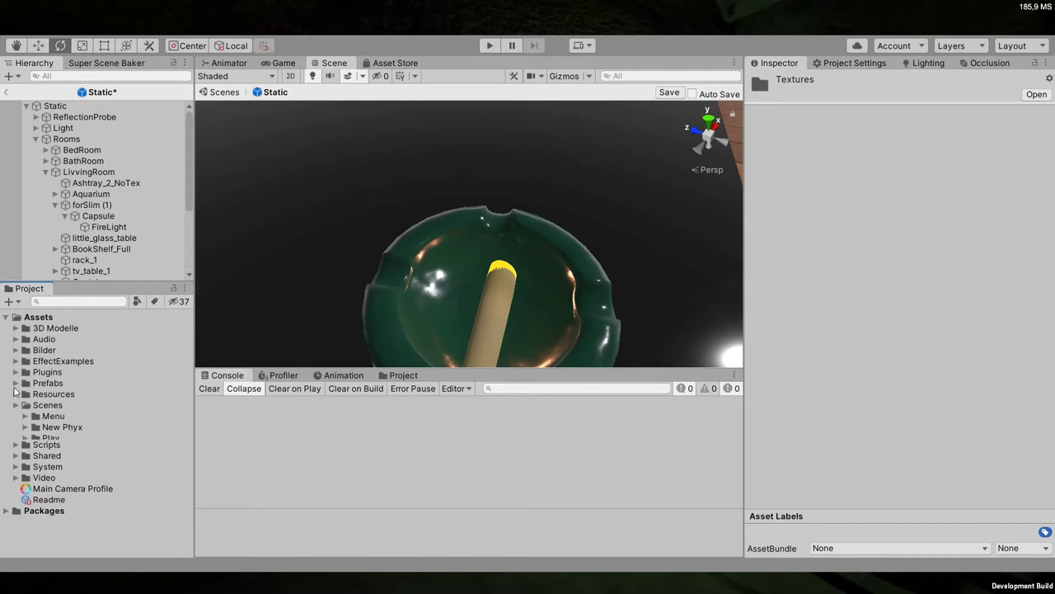
{"action": "left_click", "coordinate": [15, 405]}
{"action": "left_click", "coordinate": [70, 363]}
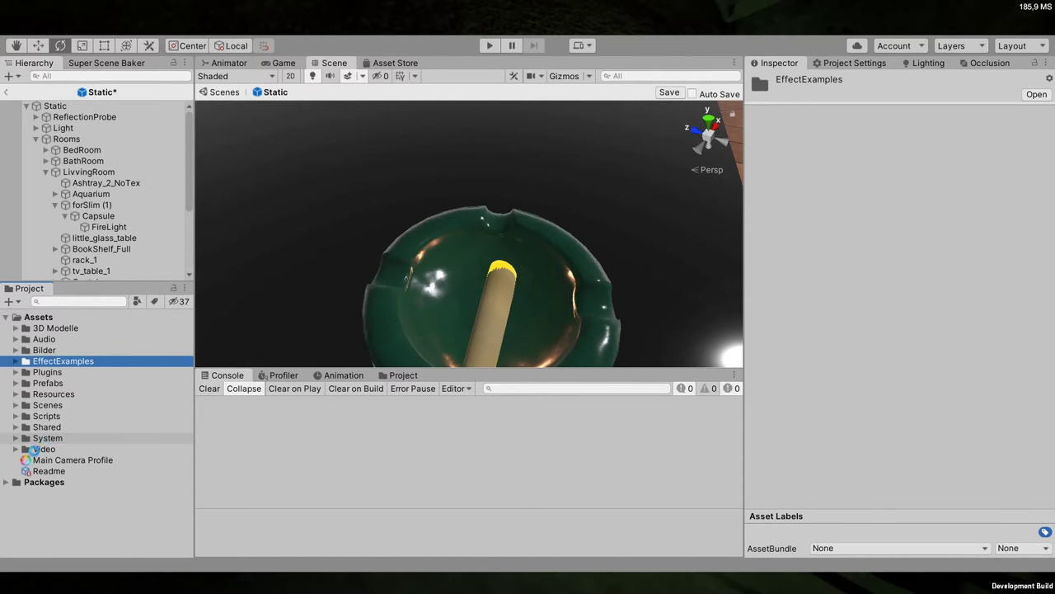
{"action": "left_click", "coordinate": [45, 427]}
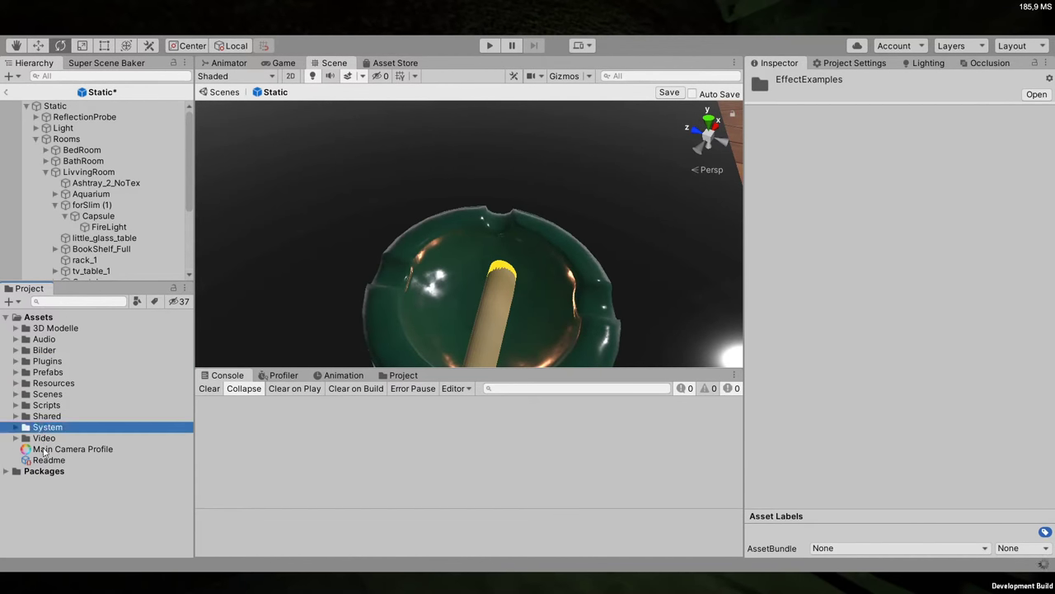
{"action": "left_click", "coordinate": [15, 428]}
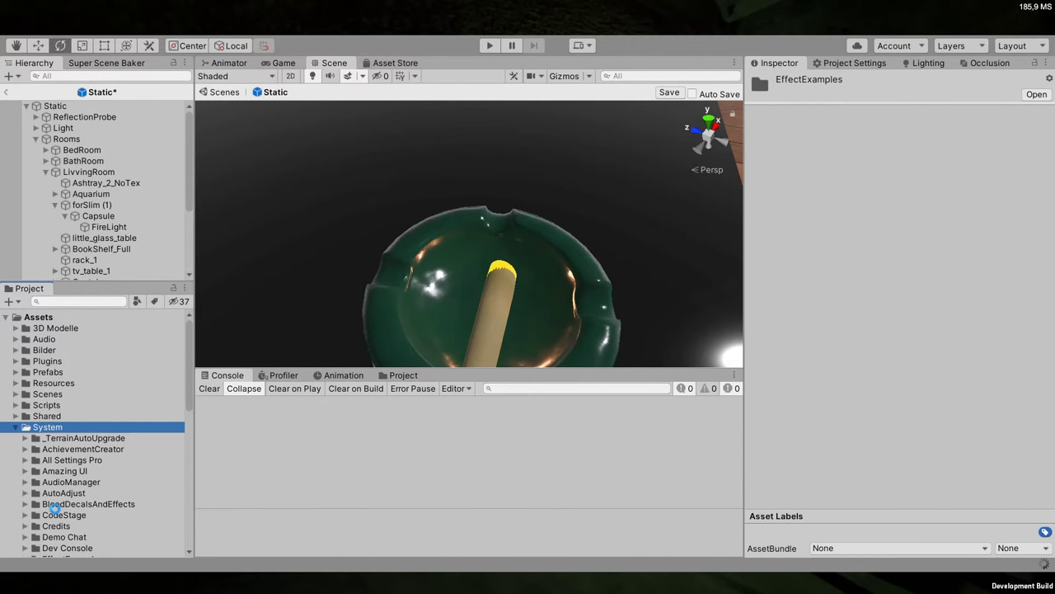
{"action": "scroll", "coordinate": [56, 513], "scroll_direction": "down", "scroll_amount": 10}
{"action": "left_click", "coordinate": [56, 512]}
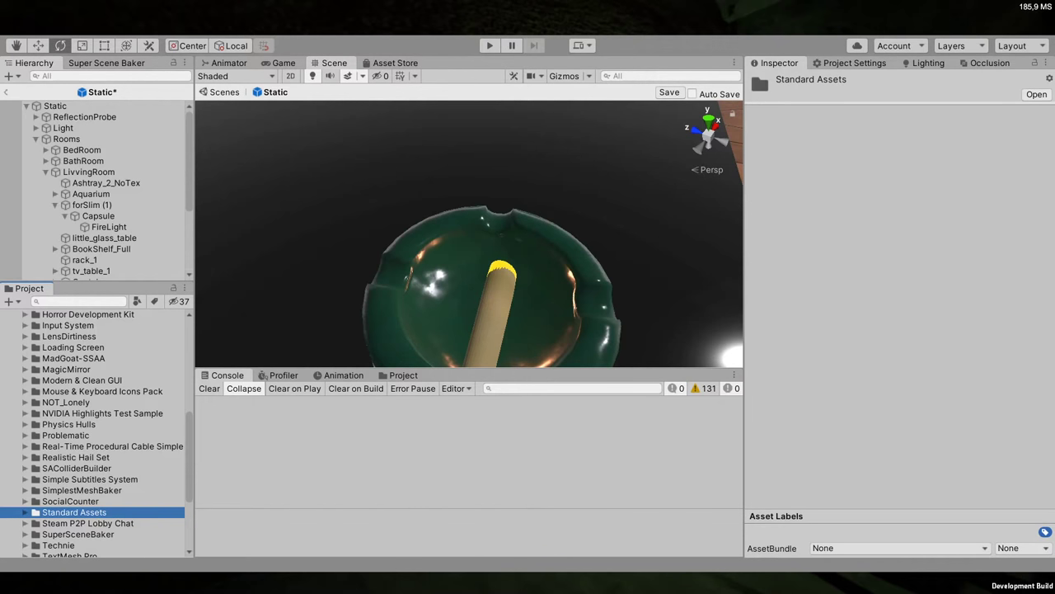
{"action": "left_click", "coordinate": [741, 443]}
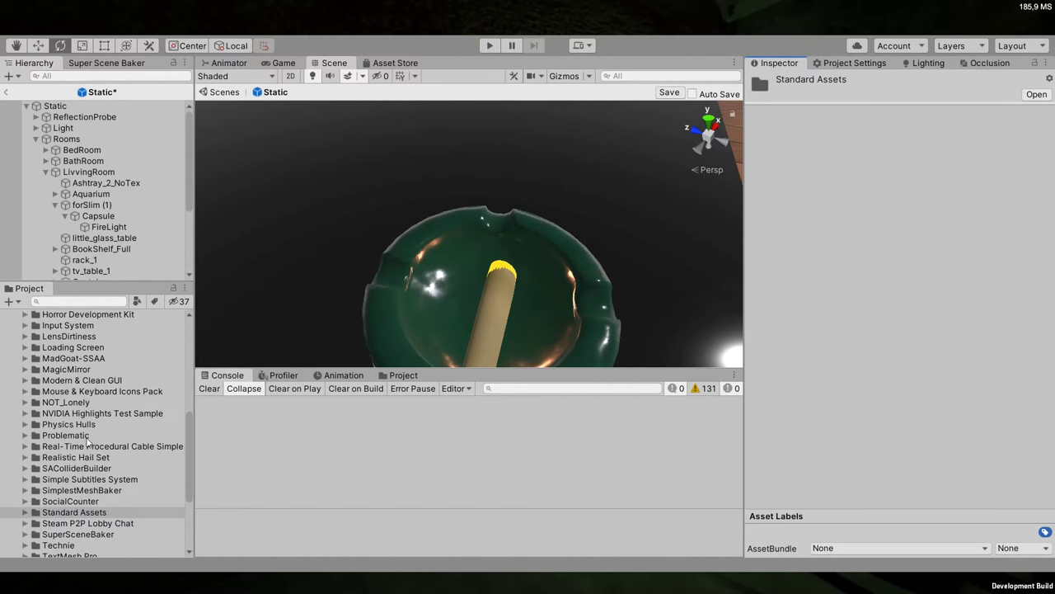
{"action": "scroll", "coordinate": [71, 448], "scroll_direction": "up", "scroll_amount": 6}
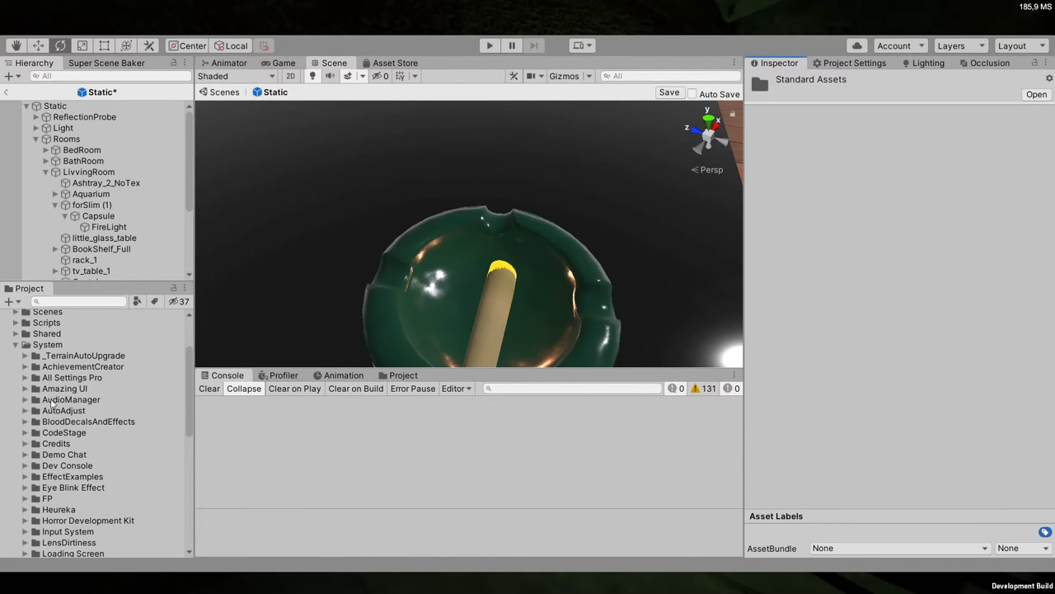
{"action": "left_click", "coordinate": [67, 478]}
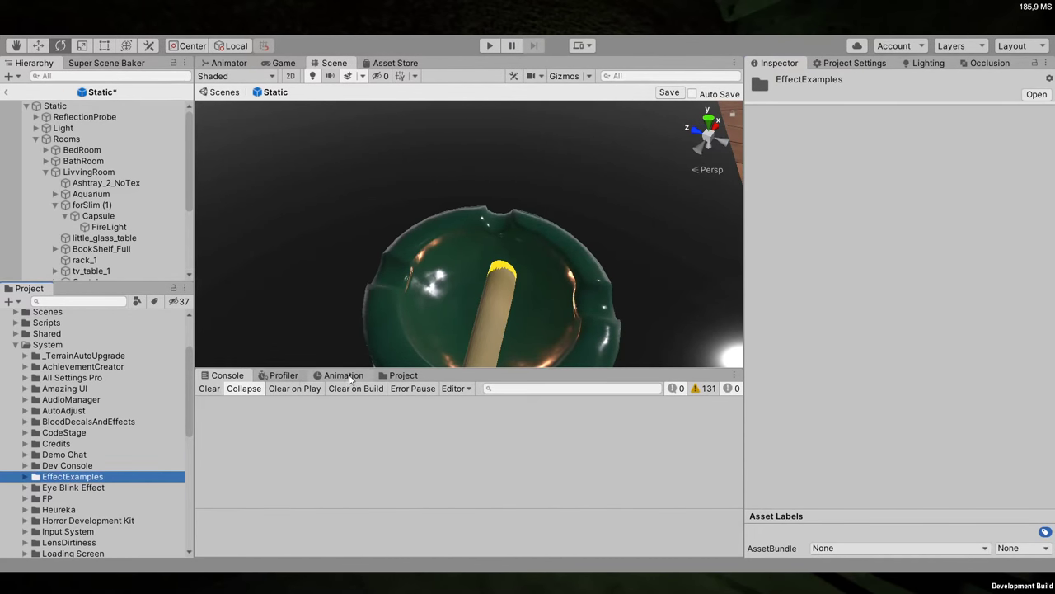
Browse the TextMesh Pro Examples & Extras and Prefabs folders, then collapse TextMesh Pro
{"action": "left_click", "coordinate": [397, 377]}
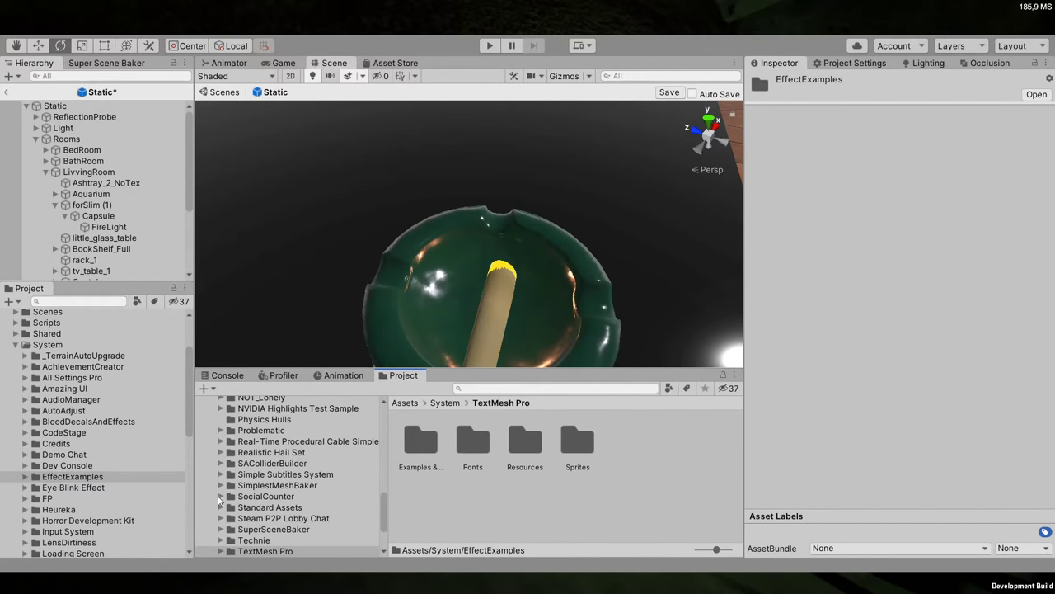
{"action": "double_click", "coordinate": [437, 443]}
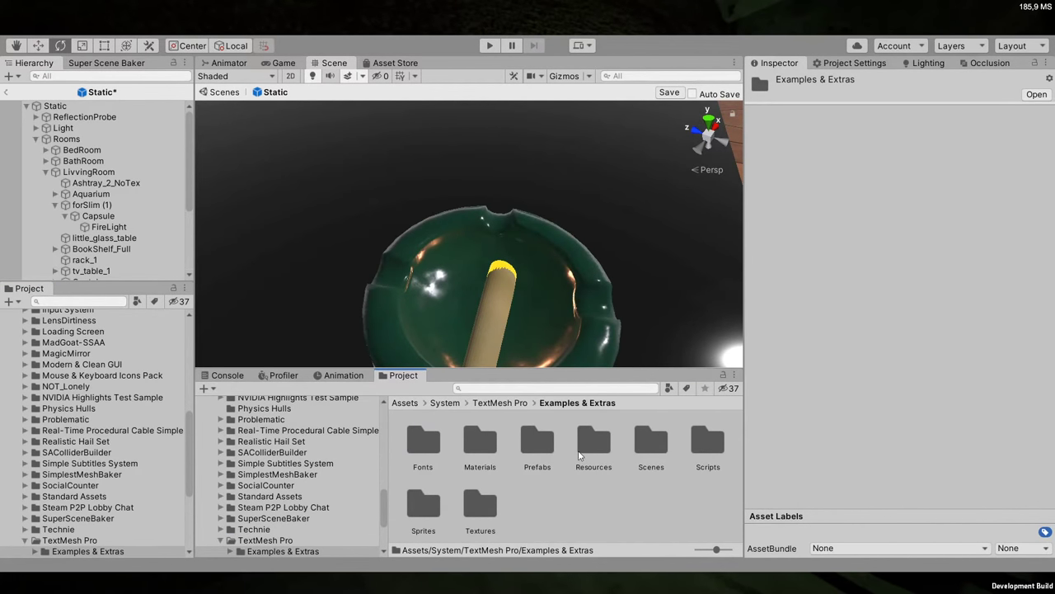
{"action": "double_click", "coordinate": [549, 449]}
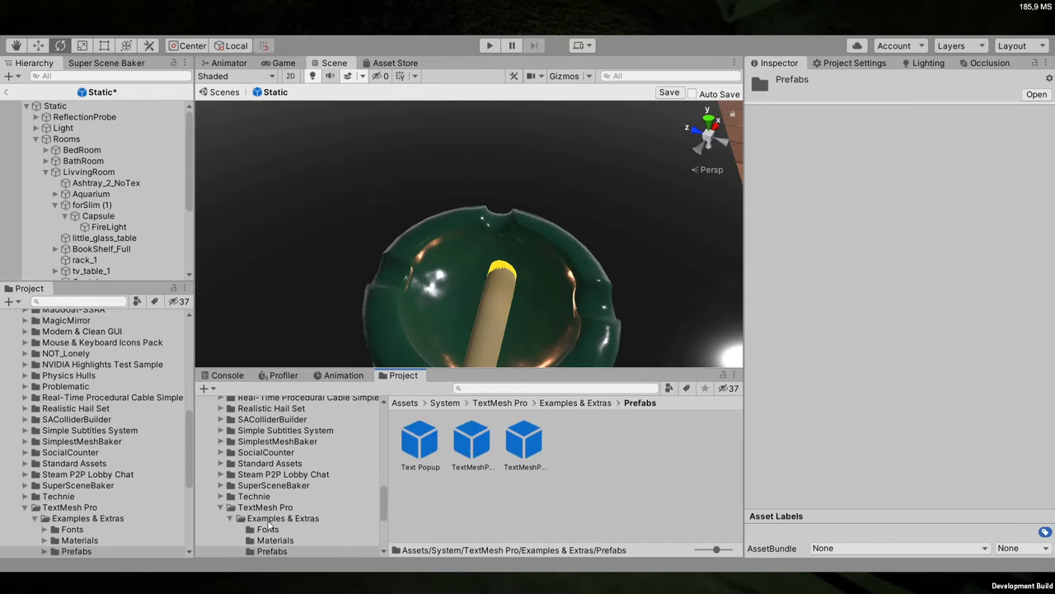
{"action": "scroll", "coordinate": [254, 506], "scroll_direction": "down", "scroll_amount": 3}
{"action": "left_click", "coordinate": [283, 481]}
{"action": "scroll", "coordinate": [279, 503], "scroll_direction": "down", "scroll_amount": 2}
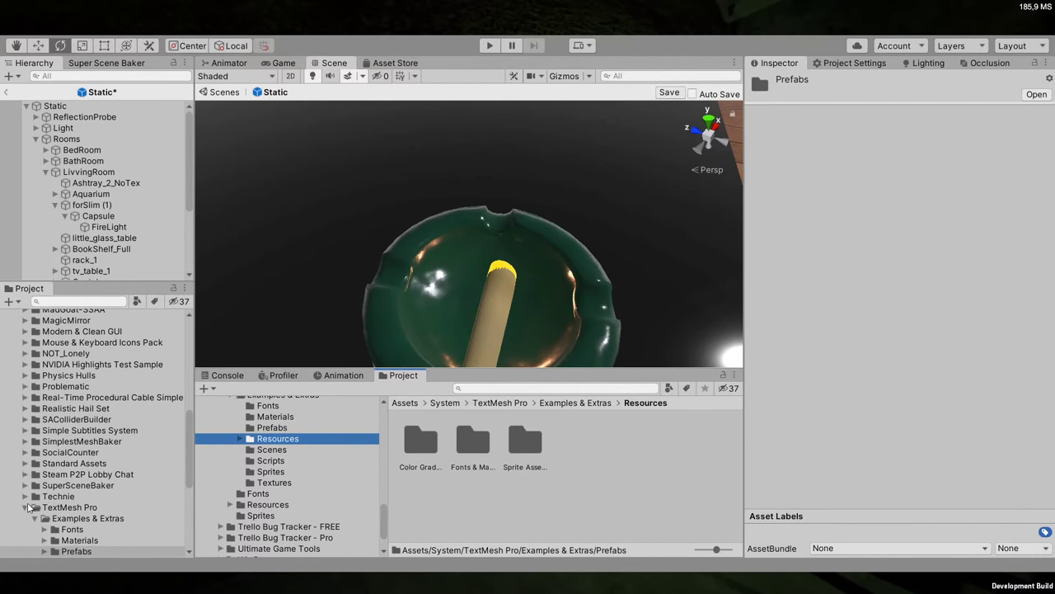
{"action": "left_click", "coordinate": [26, 509]}
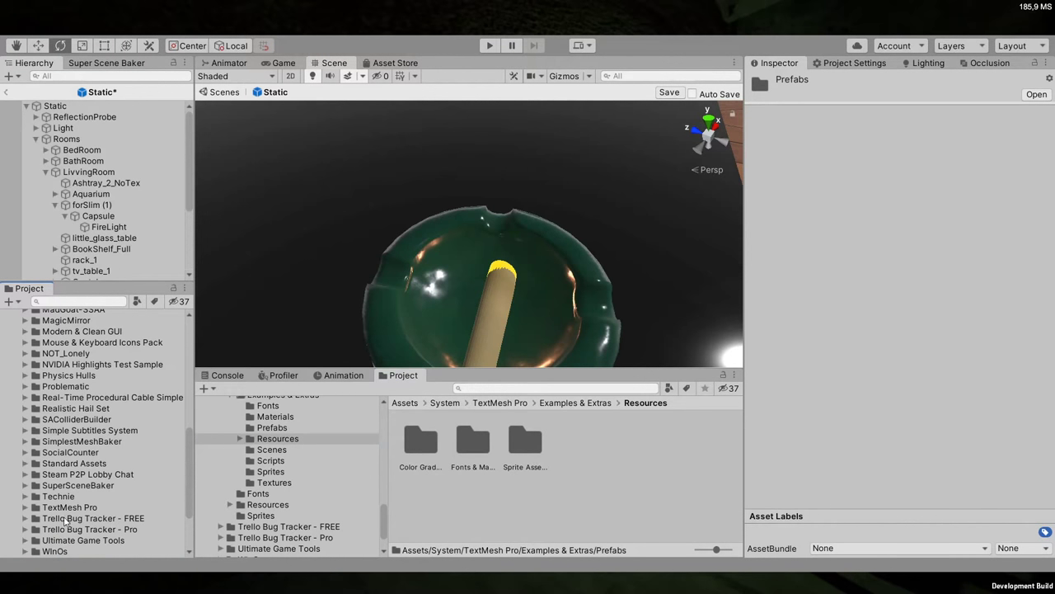
Select Assets/System/EffectExamples and display its effect category folders
{"action": "scroll", "coordinate": [71, 371], "scroll_direction": "up", "scroll_amount": 10}
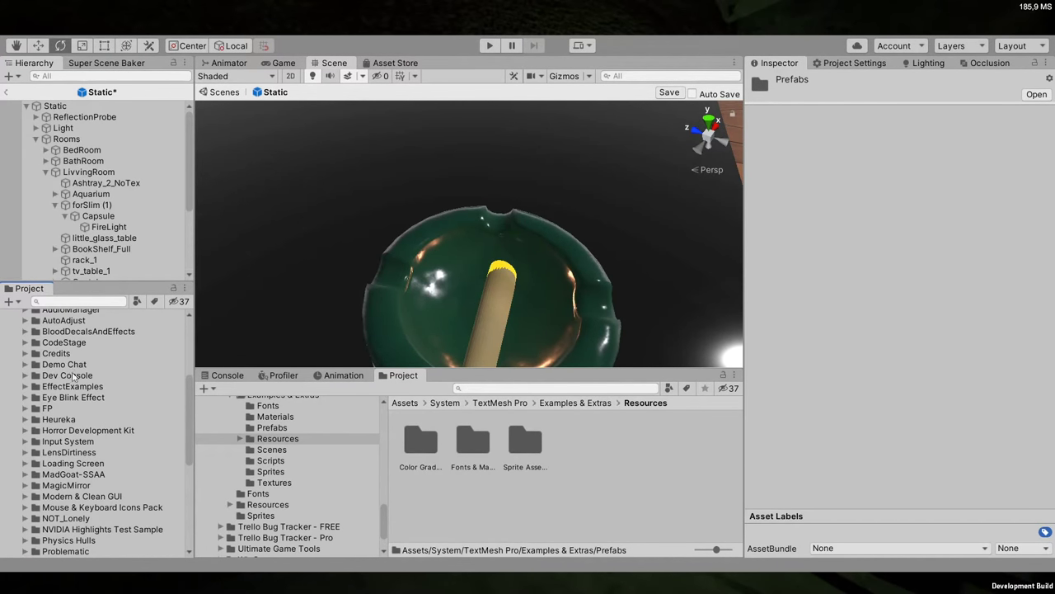
{"action": "left_click", "coordinate": [71, 387]}
{"action": "scroll", "coordinate": [281, 485], "scroll_direction": "up", "scroll_amount": 8}
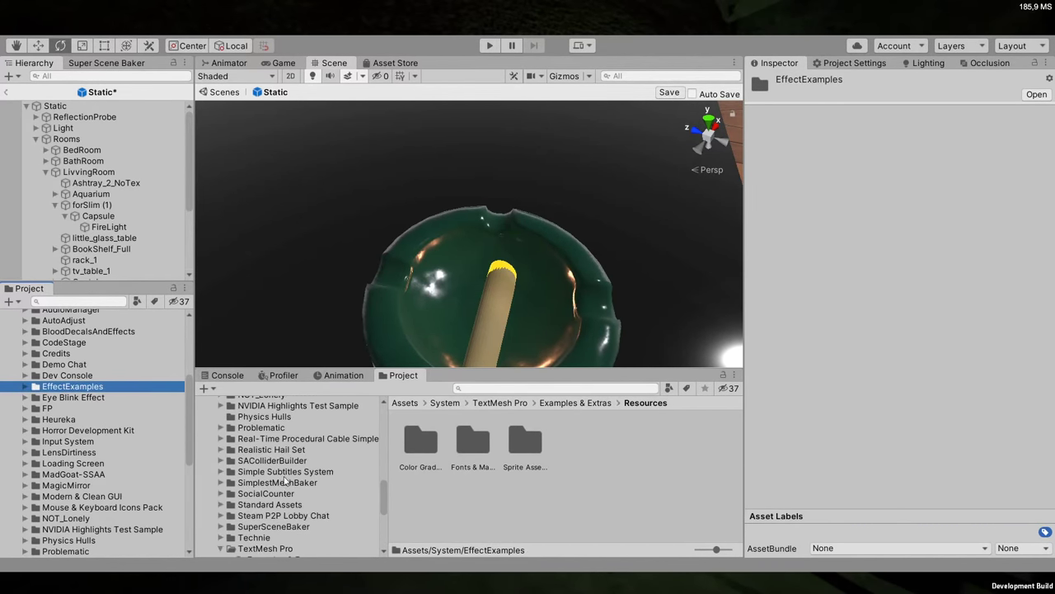
{"action": "scroll", "coordinate": [264, 501], "scroll_direction": "up", "scroll_amount": 12}
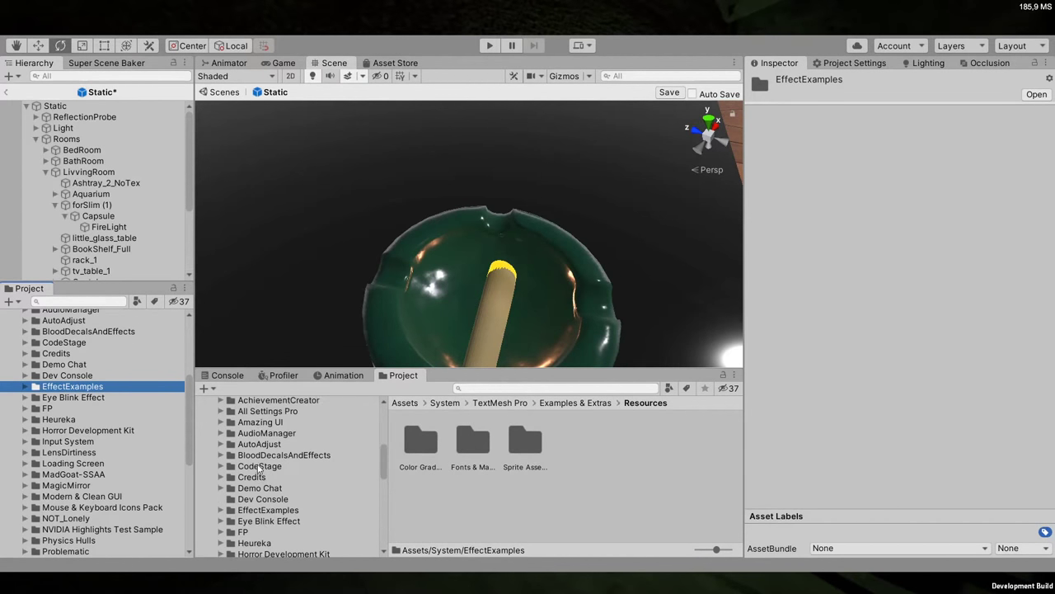
{"action": "scroll", "coordinate": [256, 477], "scroll_direction": "down", "scroll_amount": 5}
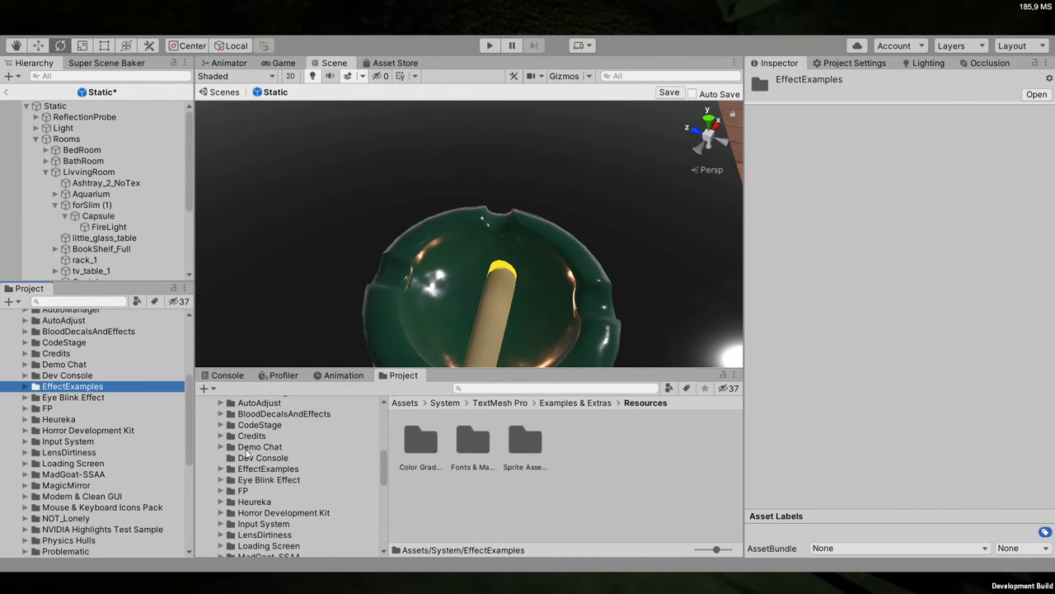
{"action": "left_click", "coordinate": [256, 469]}
{"action": "left_click", "coordinate": [432, 443]}
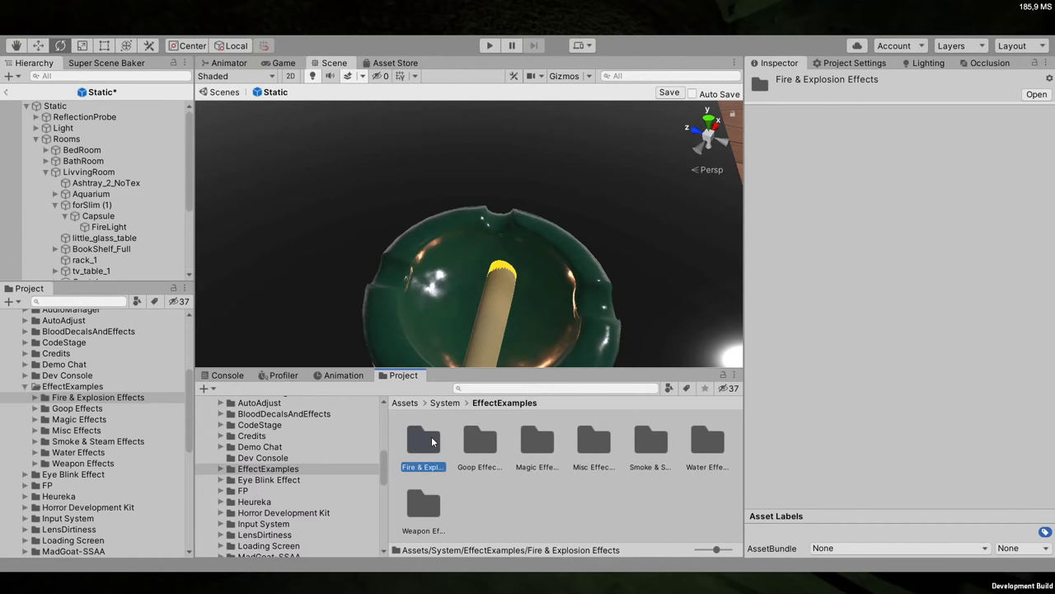
{"action": "double_click", "coordinate": [644, 445]}
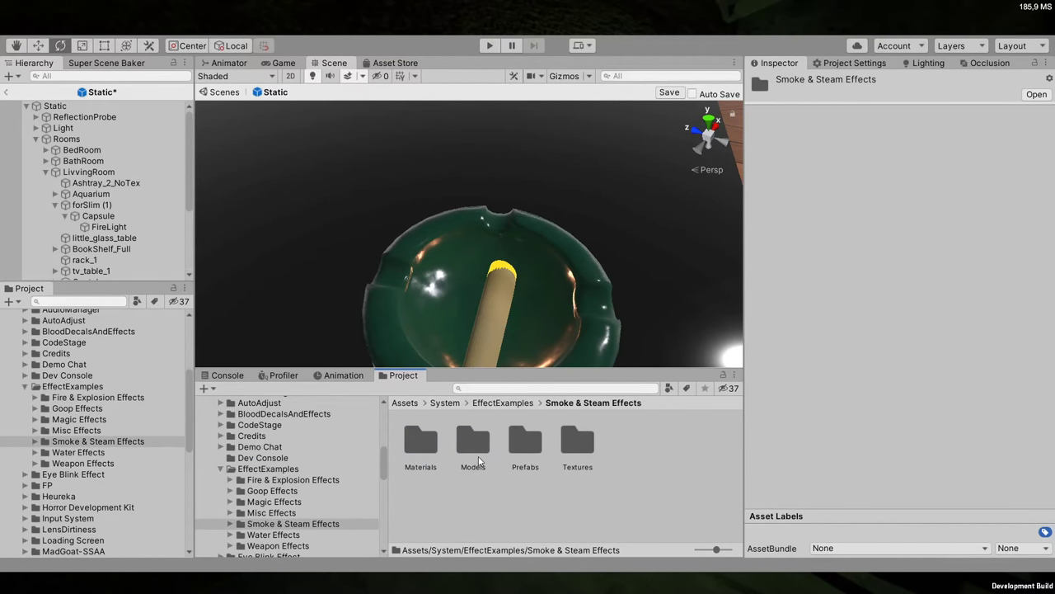
{"action": "double_click", "coordinate": [530, 442]}
{"action": "left_click", "coordinate": [435, 444]}
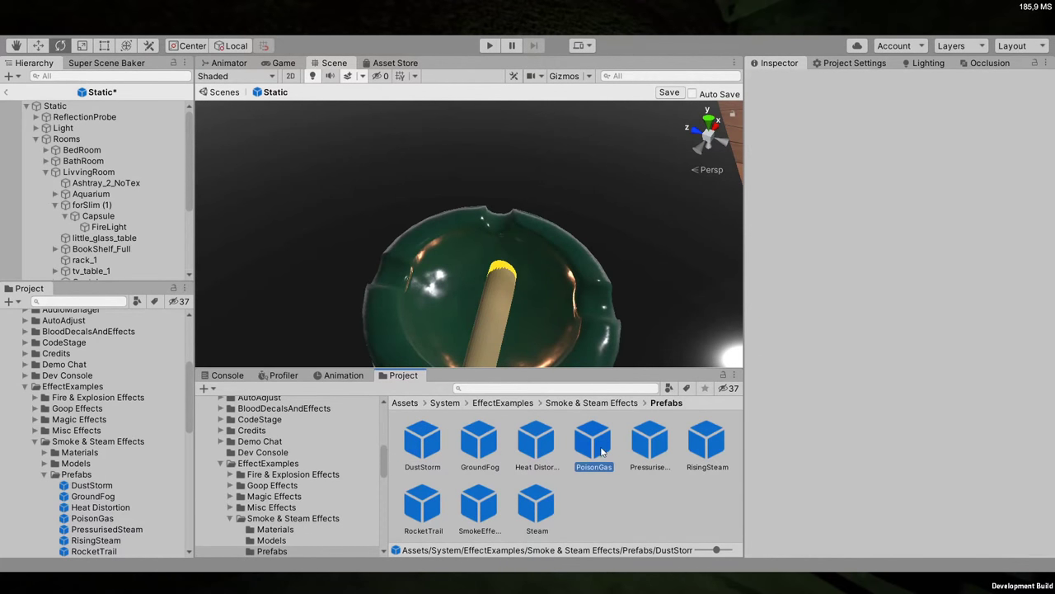
{"action": "scroll", "coordinate": [897, 474], "scroll_direction": "down", "scroll_amount": 10}
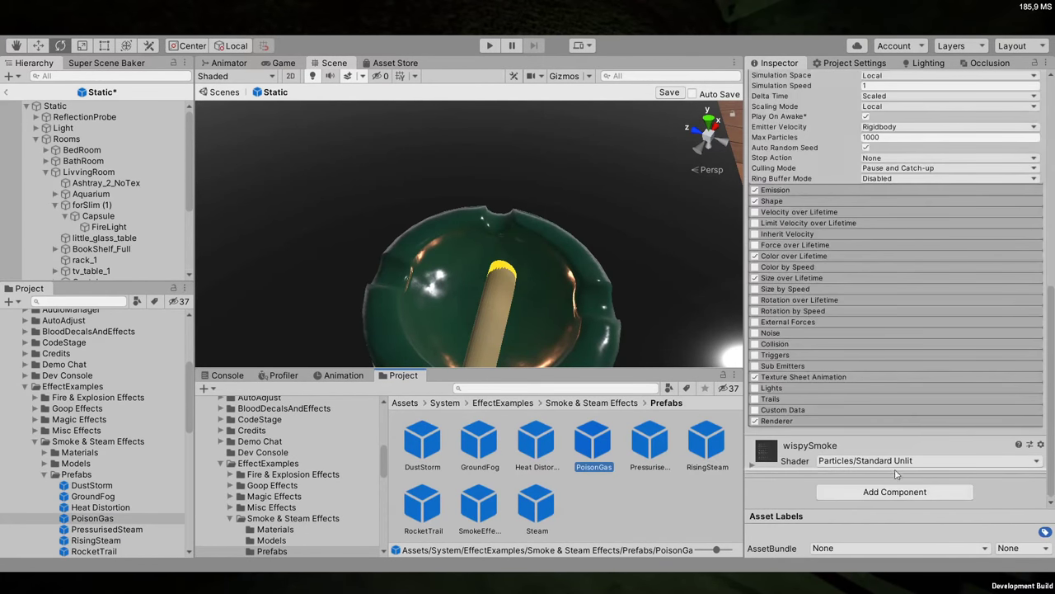
{"action": "left_click", "coordinate": [666, 451]}
{"action": "left_click", "coordinate": [699, 448]}
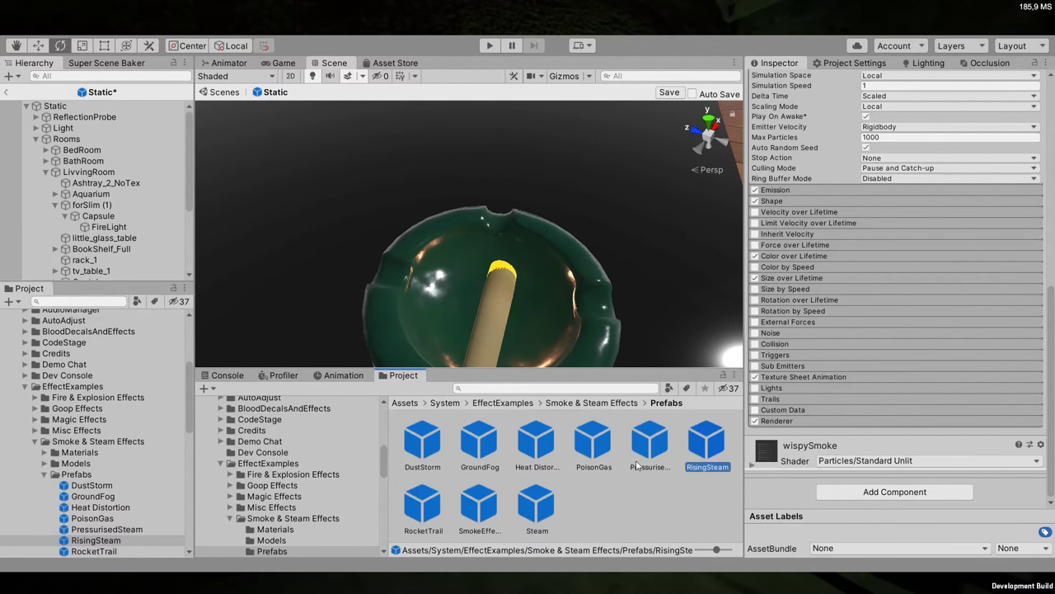
{"action": "left_click_drag", "start_coordinate": [683, 440], "coordinate": [430, 261]}
{"action": "right_click_drag", "start_coordinate": [465, 277], "coordinate": [507, 243]}
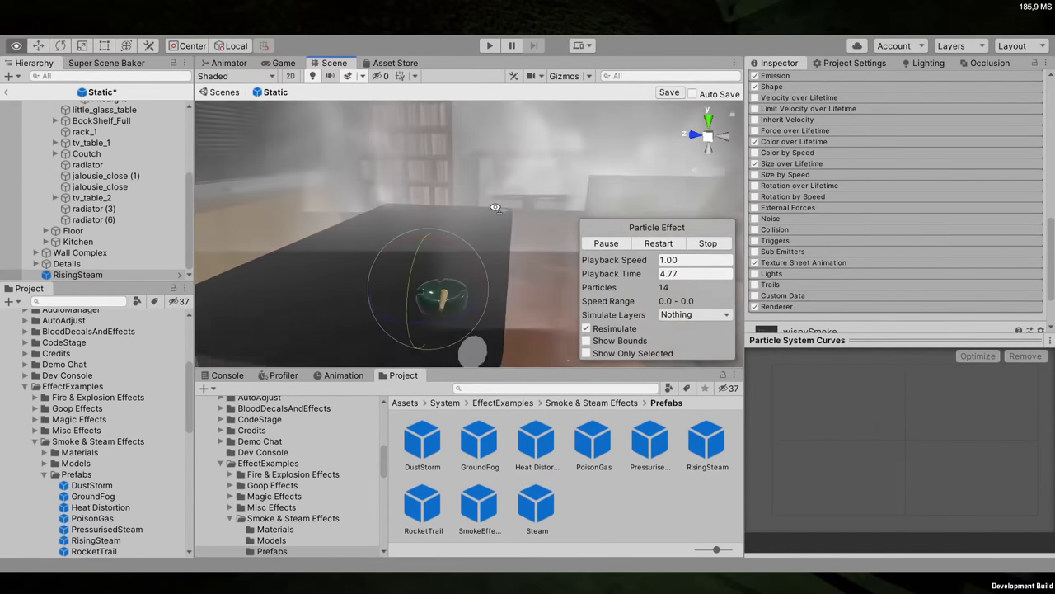
Delete RisingSteam and place a SmokeEffect prefab instance in the scene
{"action": "left_click", "coordinate": [85, 274]}
{"action": "key", "text": "Delete"}
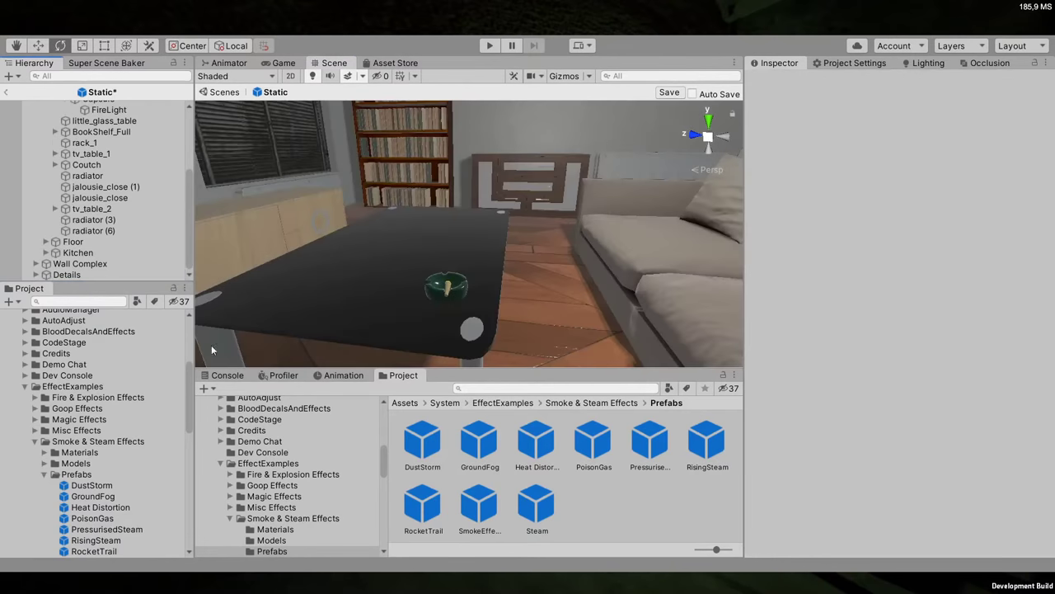
{"action": "left_click", "coordinate": [478, 505]}
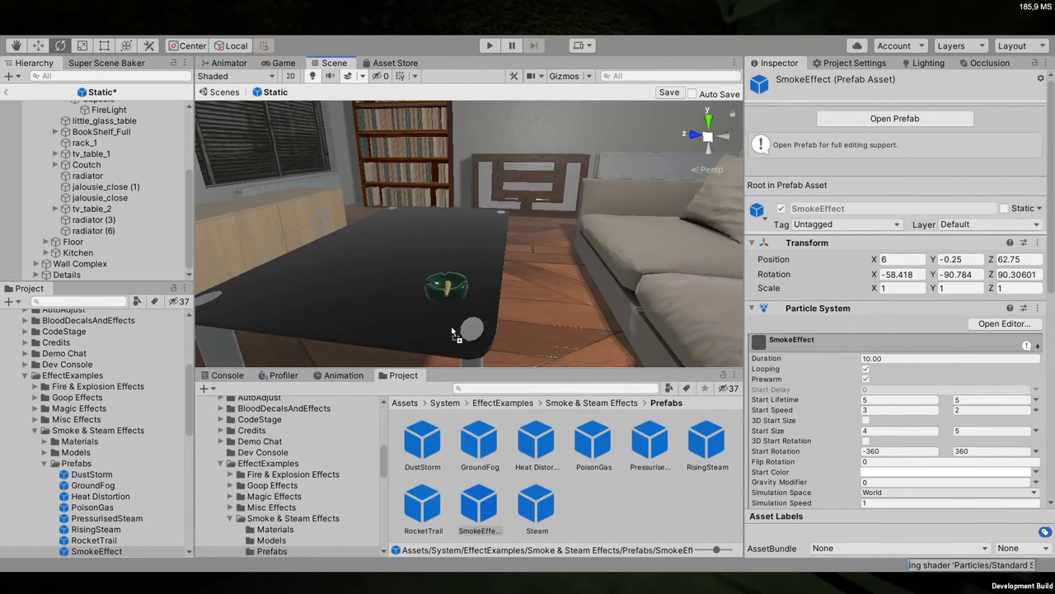
{"action": "left_click_drag", "start_coordinate": [478, 505], "coordinate": [534, 324]}
{"action": "right_click_drag", "start_coordinate": [534, 324], "coordinate": [254, 218]}
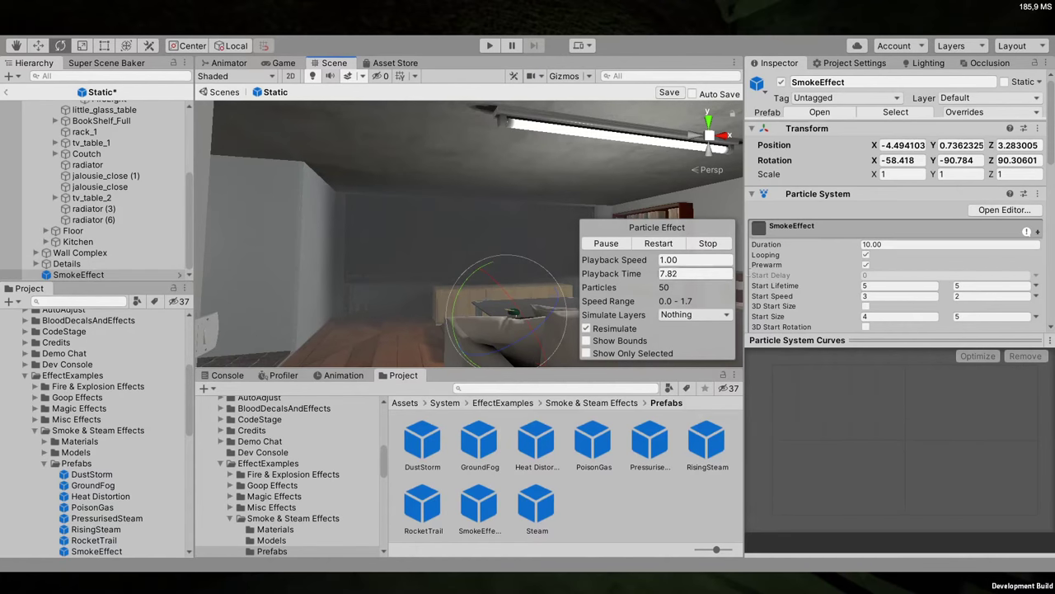
Set the SmokeEffect Start Speed to range from 0.5 to 1
{"action": "scroll", "coordinate": [907, 272], "scroll_direction": "down", "scroll_amount": 3}
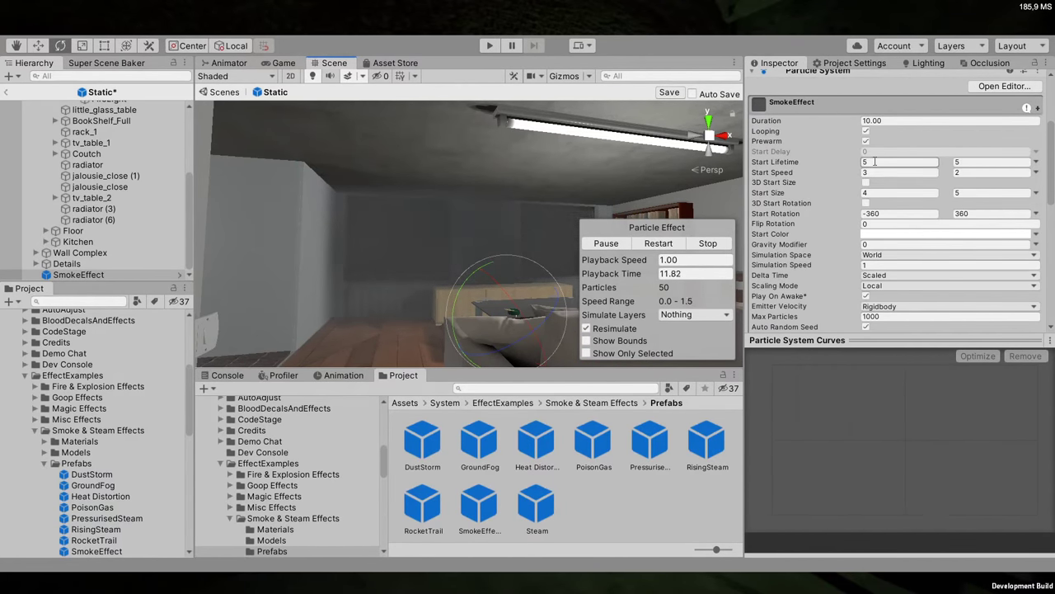
{"action": "type", "text": "1"}
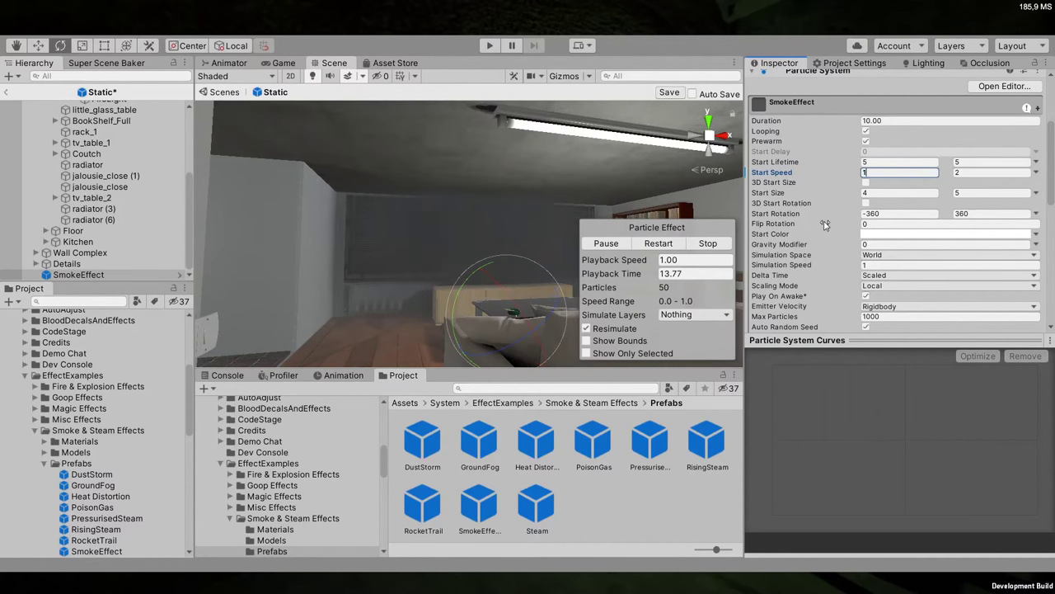
{"action": "left_click", "coordinate": [971, 173]}
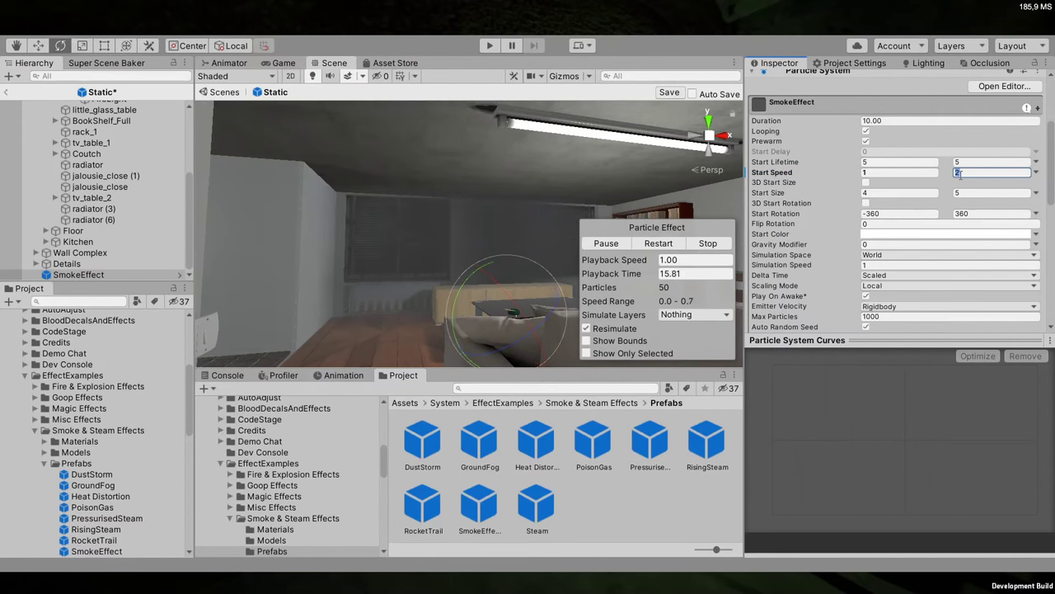
{"action": "type", "text": "1"}
{"action": "left_click", "coordinate": [880, 173]}
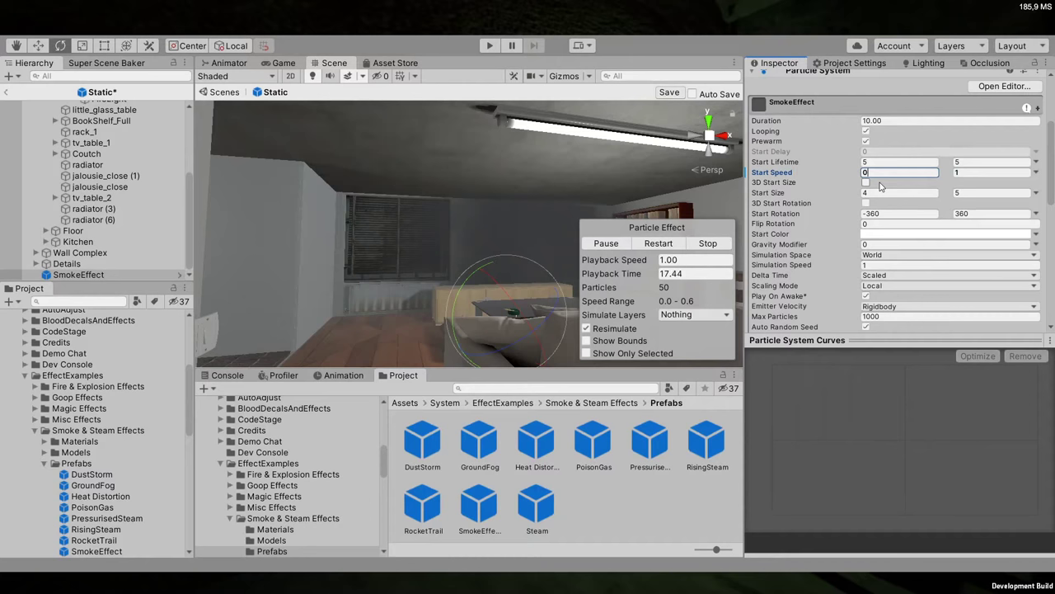
{"action": "type", "text": "0.5"}
{"action": "right_click_drag", "start_coordinate": [420, 248], "coordinate": [330, 239]}
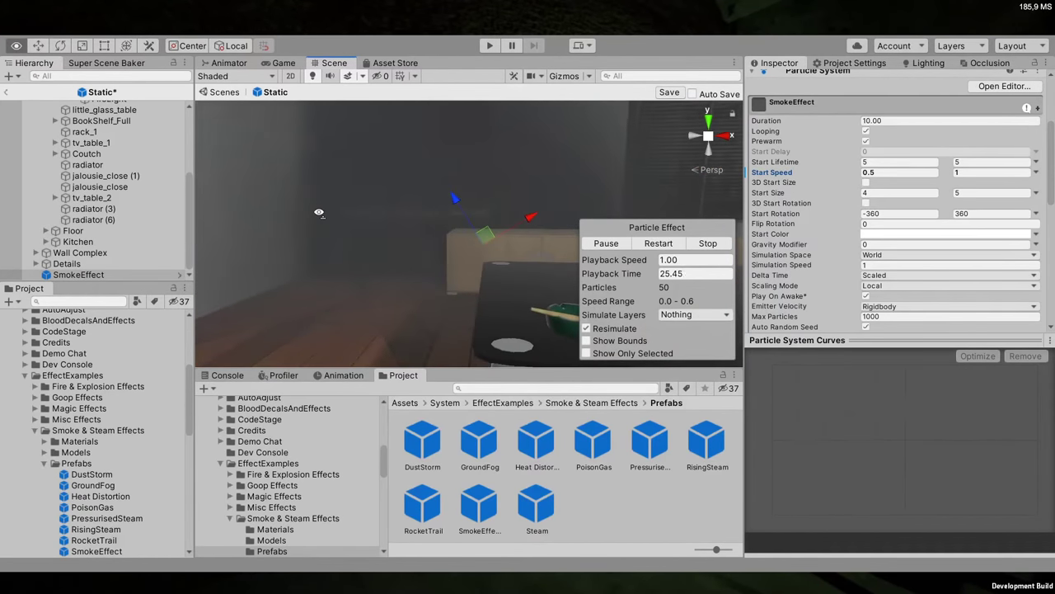
Set the Emission Rate over Time to 1
{"action": "scroll", "coordinate": [864, 243], "scroll_direction": "down", "scroll_amount": 5}
{"action": "left_click", "coordinate": [791, 122]}
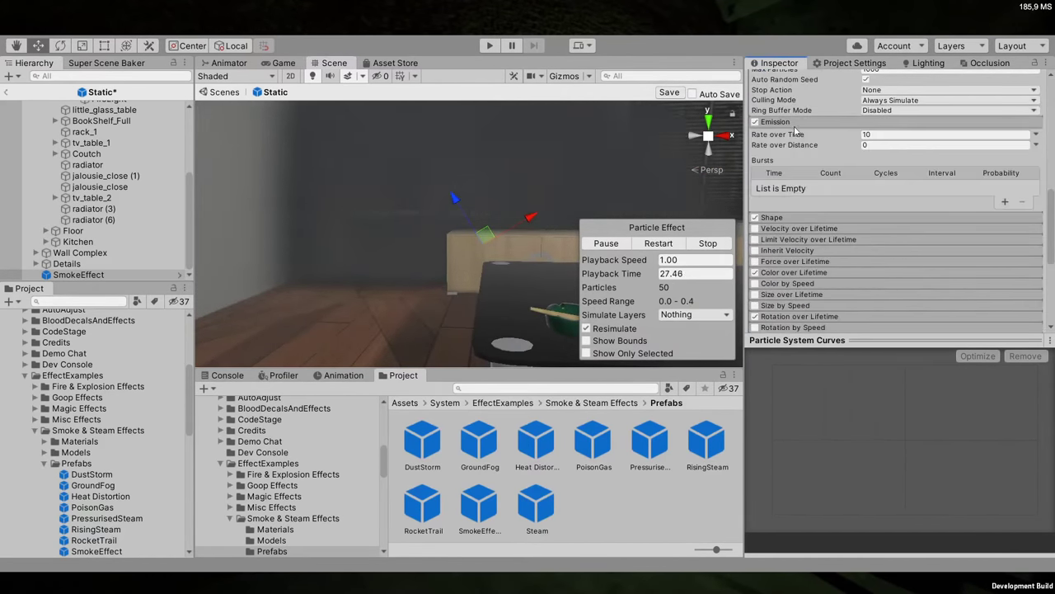
{"action": "left_click_drag", "start_coordinate": [833, 137], "coordinate": [742, 143]}
{"action": "left_click", "coordinate": [887, 135]}
{"action": "type", "text": "1"}
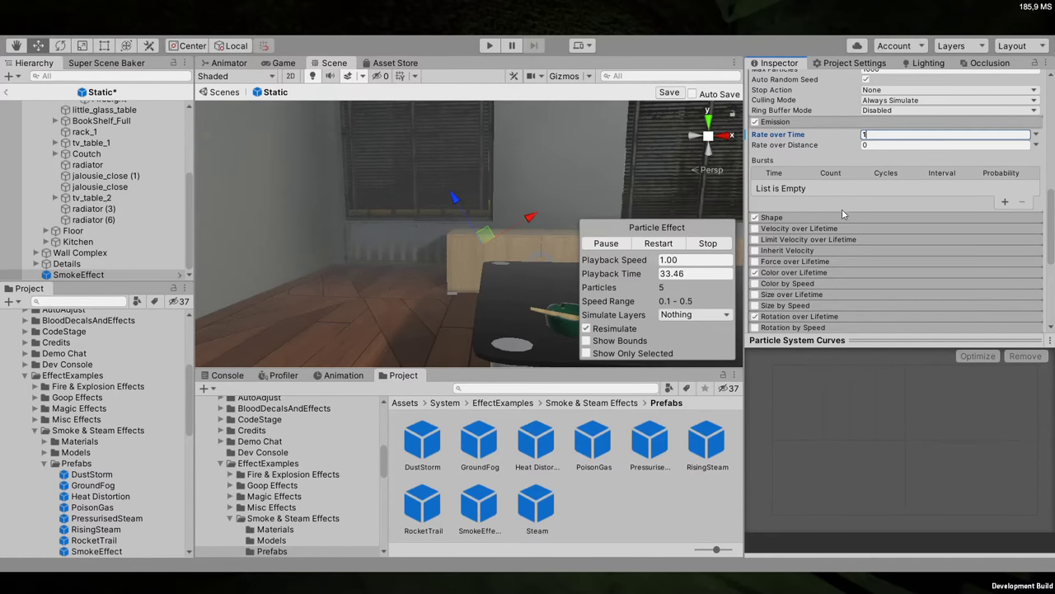
Narrow the Shape cone to angle 4.22 and radius 0.0001
{"action": "left_click", "coordinate": [779, 218]}
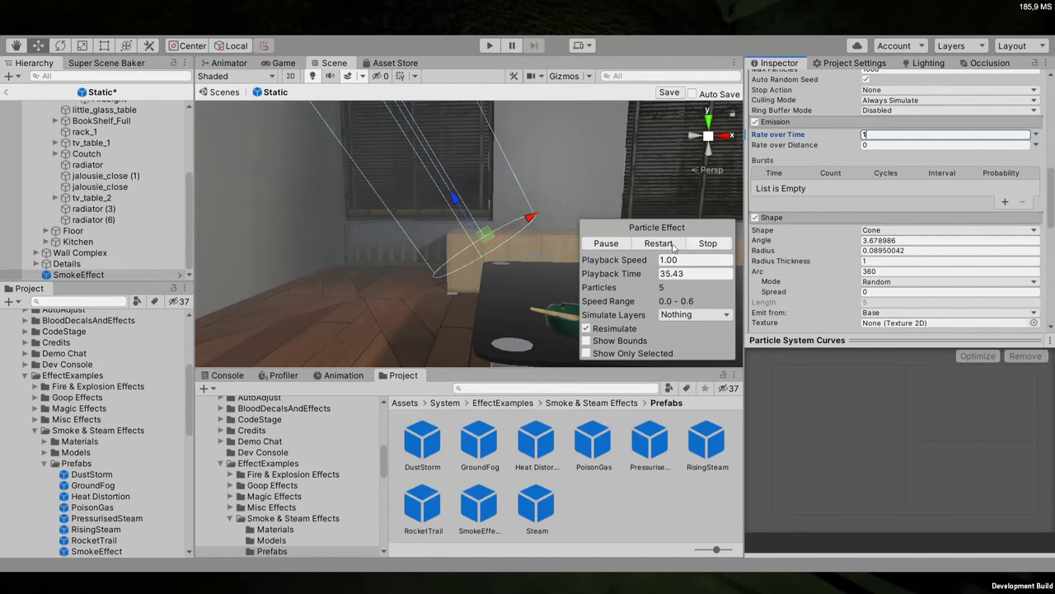
{"action": "left_click_drag", "start_coordinate": [820, 245], "coordinate": [767, 254]}
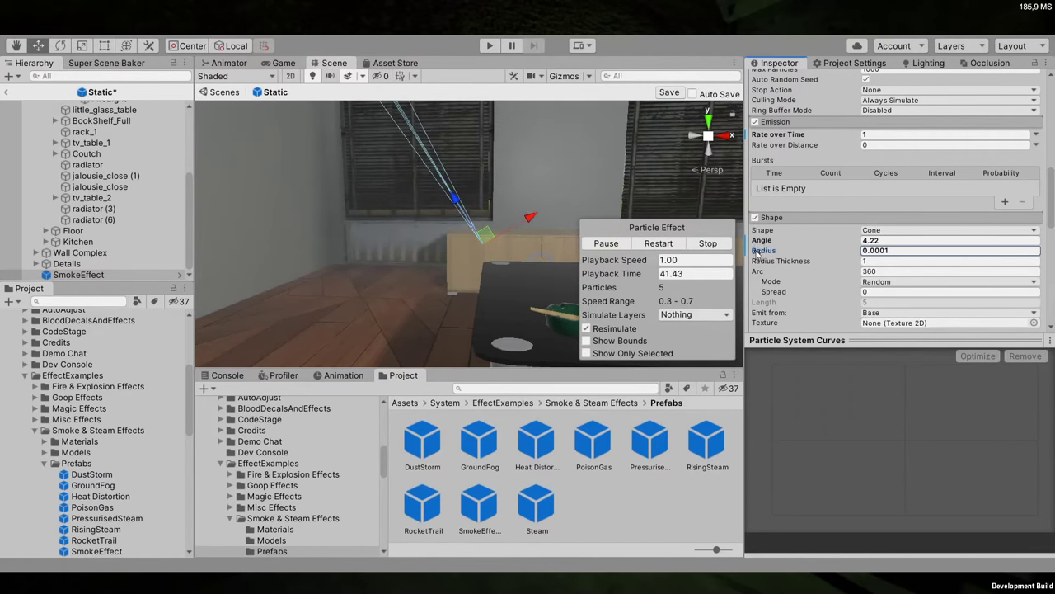
{"action": "mouse_move", "coordinate": [445, 247]}
{"action": "right_mouse_down"}
{"action": "mouse_move", "coordinate": [332, 167]}
{"action": "mouse_move", "coordinate": [455, 274]}
{"action": "mouse_move", "coordinate": [441, 265]}
{"action": "right_mouse_up"}
{"action": "scroll", "coordinate": [888, 277], "scroll_direction": "down", "scroll_amount": 3}
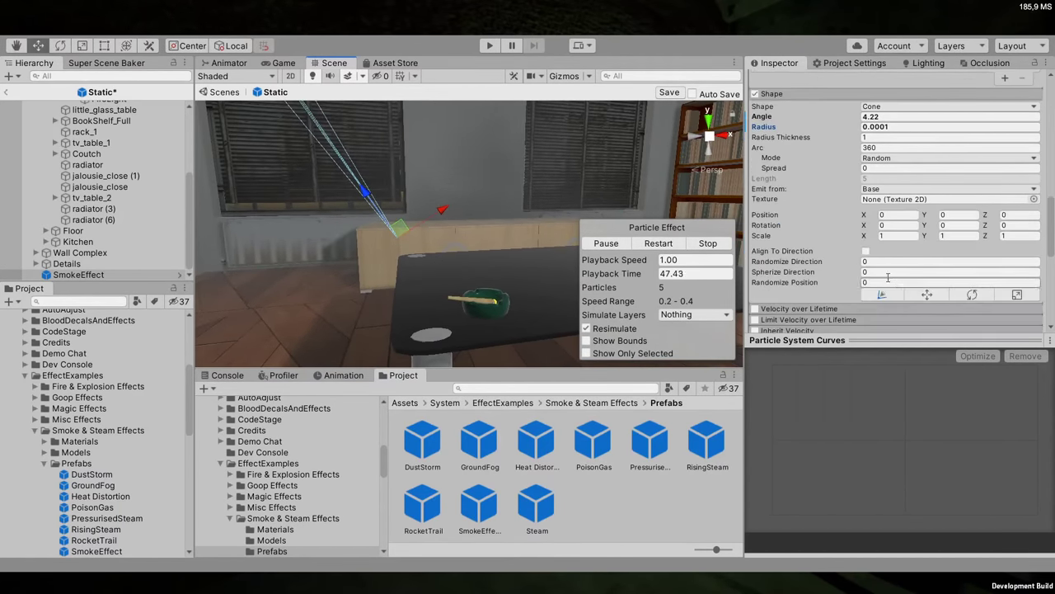
{"action": "scroll", "coordinate": [889, 277], "scroll_direction": "down", "scroll_amount": 3}
Inspect the Color and Rotation over Lifetime, Noise and Collision modules
{"action": "left_click", "coordinate": [793, 231]}
{"action": "left_click", "coordinate": [793, 231]}
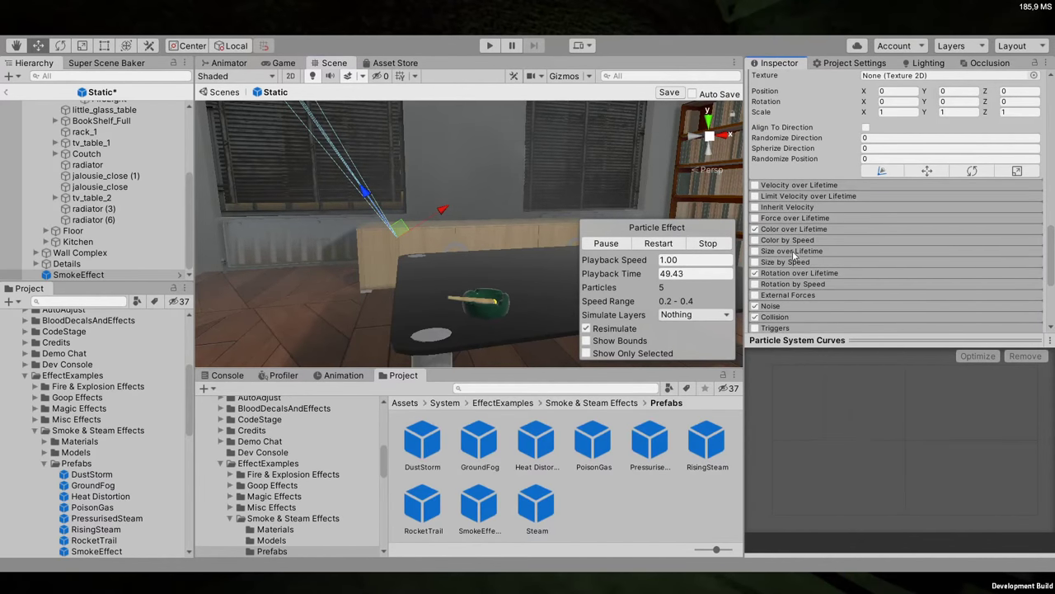
{"action": "left_click", "coordinate": [791, 275]}
{"action": "left_click", "coordinate": [792, 275]}
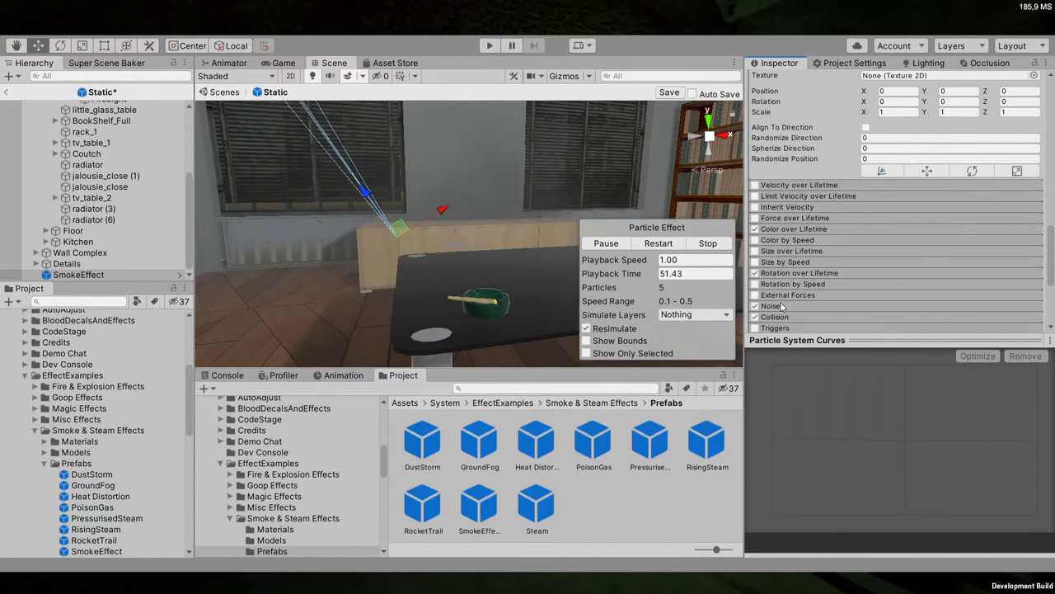
{"action": "left_click", "coordinate": [781, 305]}
{"action": "scroll", "coordinate": [781, 305], "scroll_direction": "down", "scroll_amount": 3}
{"action": "left_click", "coordinate": [771, 182]}
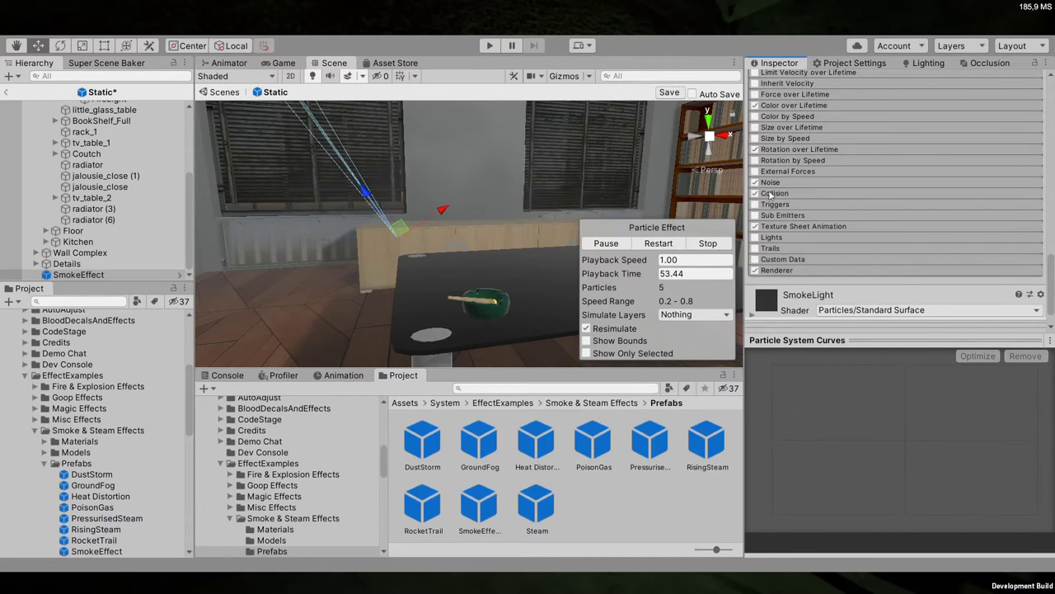
{"action": "left_click", "coordinate": [775, 194]}
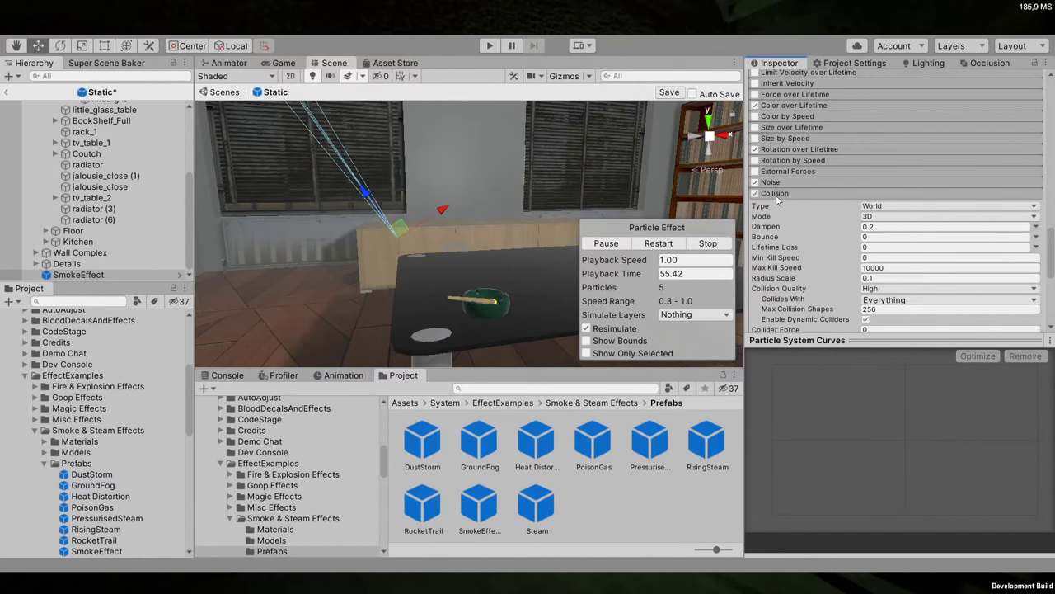
{"action": "left_click", "coordinate": [775, 194]}
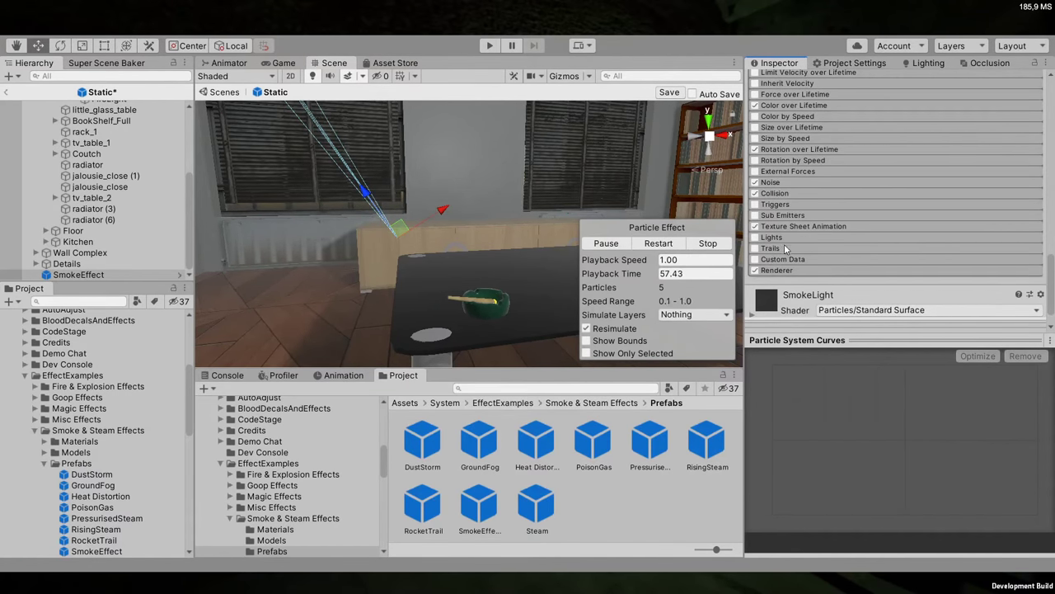
{"action": "scroll", "coordinate": [791, 264], "scroll_direction": "up", "scroll_amount": 10}
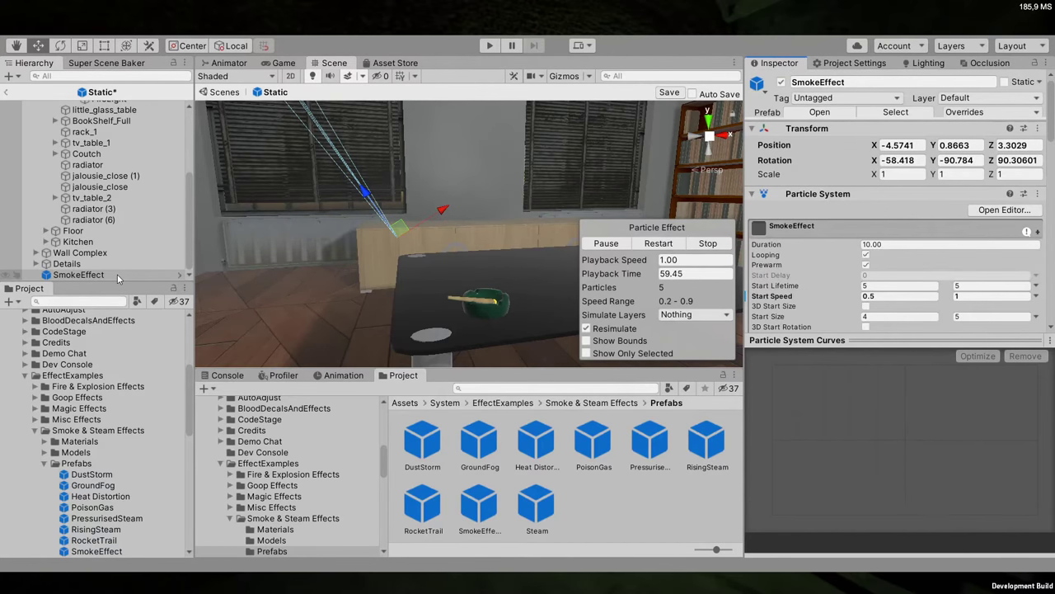
Parent SmokeEffect under Capsule in forSlim (1) and reset its Transform to the cigarette
{"action": "scroll", "coordinate": [111, 248], "scroll_direction": "up", "scroll_amount": 5}
{"action": "scroll", "coordinate": [107, 248], "scroll_direction": "down", "scroll_amount": 5}
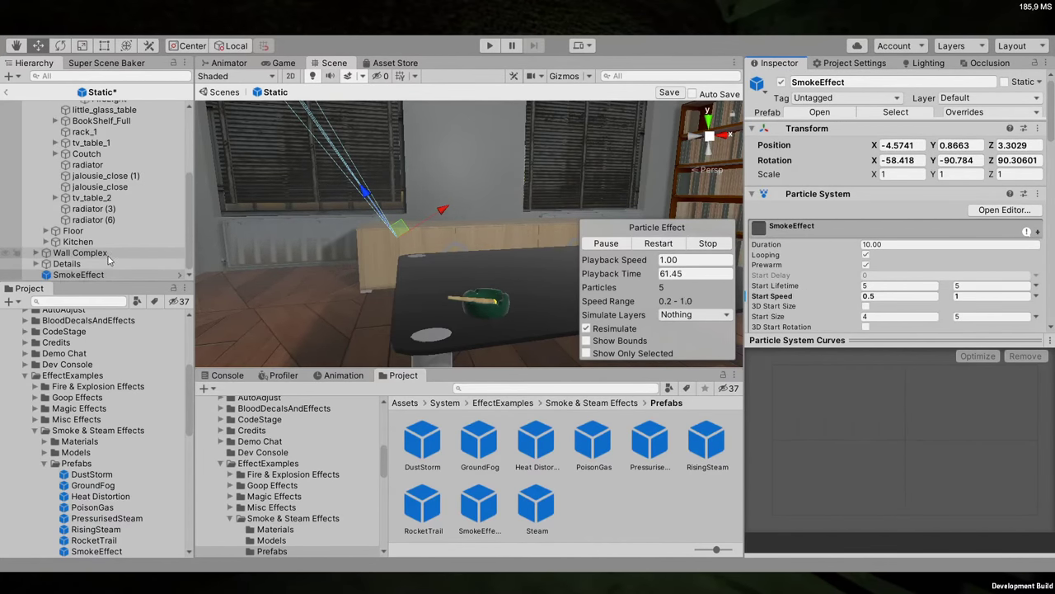
{"action": "left_click", "coordinate": [103, 275]}
{"action": "left_click_drag", "start_coordinate": [103, 276], "coordinate": [107, 144]}
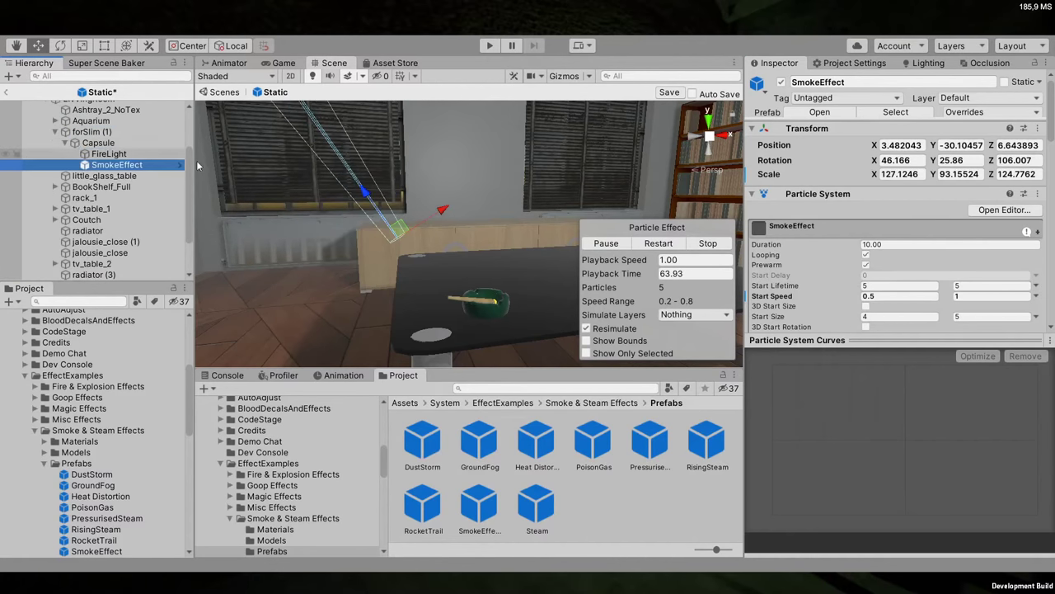
{"action": "left_click", "coordinate": [1038, 130]}
{"action": "left_click", "coordinate": [1015, 142]}
Widen the smoke's Shape cone angle to 50.29
{"action": "right_click_drag", "start_coordinate": [412, 313], "coordinate": [395, 338]}
{"action": "scroll", "coordinate": [863, 157], "scroll_direction": "down", "scroll_amount": 8}
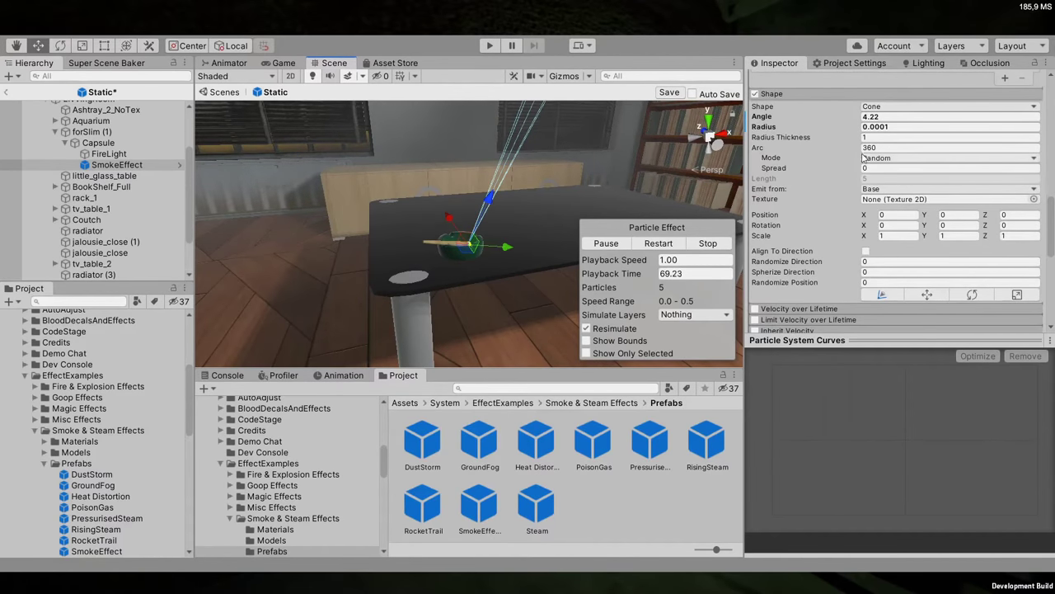
{"action": "left_click_drag", "start_coordinate": [762, 116], "coordinate": [833, 117]}
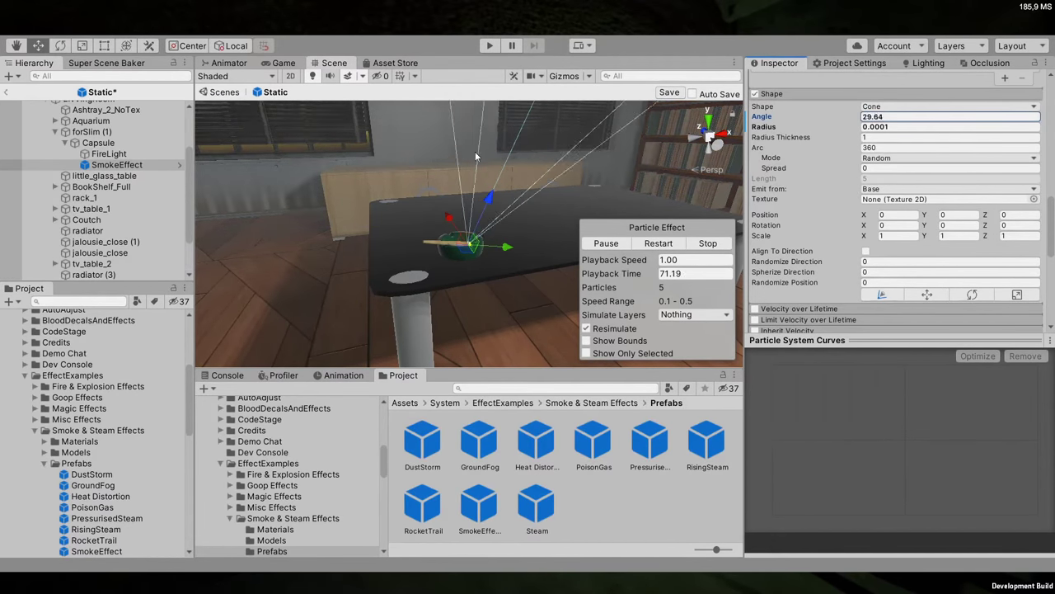
{"action": "left_click_drag", "start_coordinate": [475, 151], "coordinate": [701, 198]}
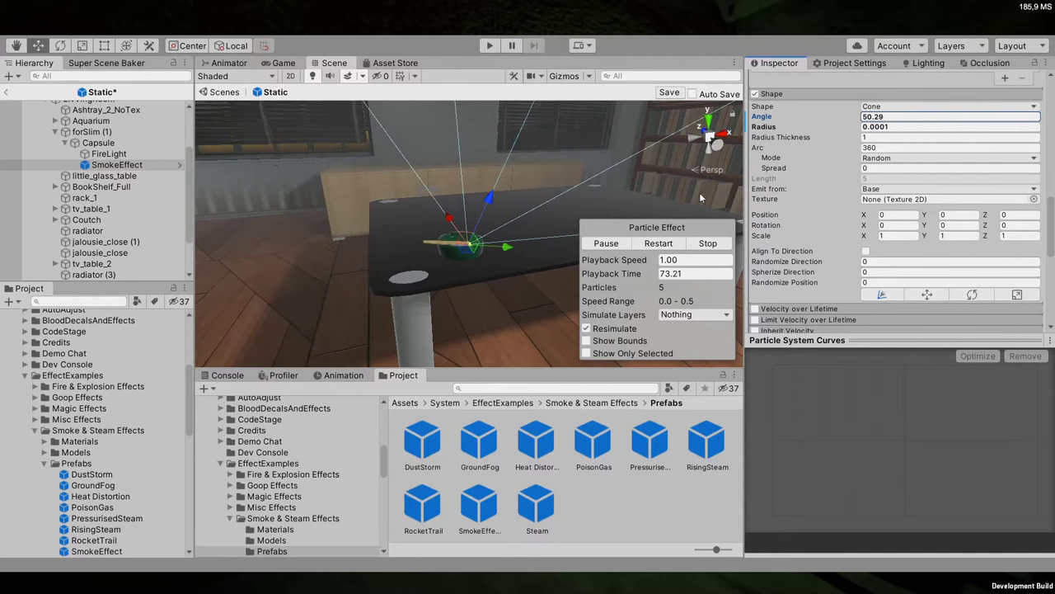
{"action": "right_click_drag", "start_coordinate": [701, 198], "coordinate": [783, 149]}
Set the Start Speed minimum to 0.1 and enter 1 in both Start Size fields
{"action": "scroll", "coordinate": [860, 203], "scroll_direction": "up", "scroll_amount": 10}
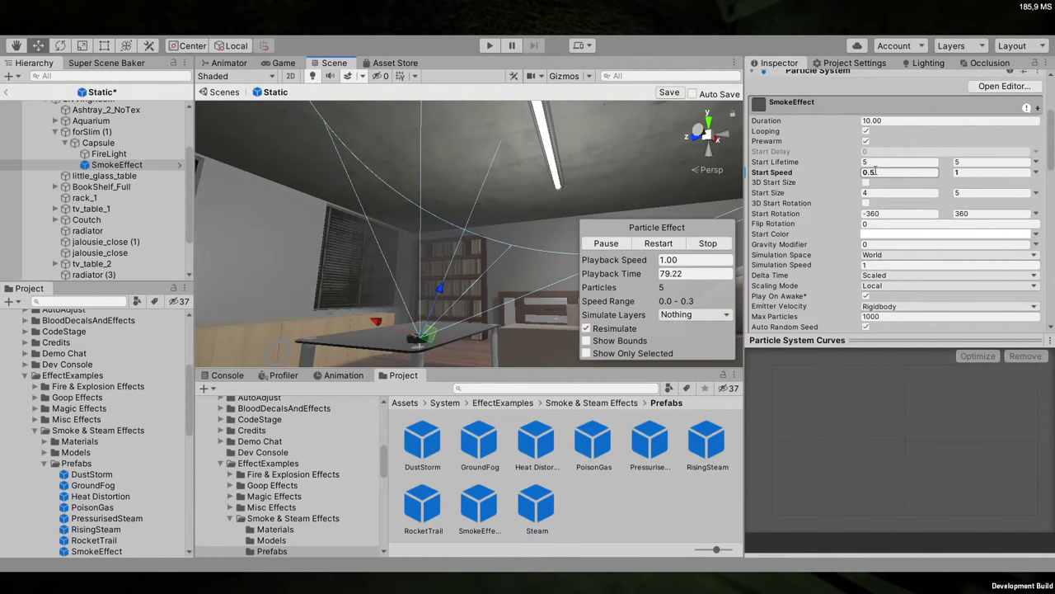
{"action": "type", "text": "0.1"}
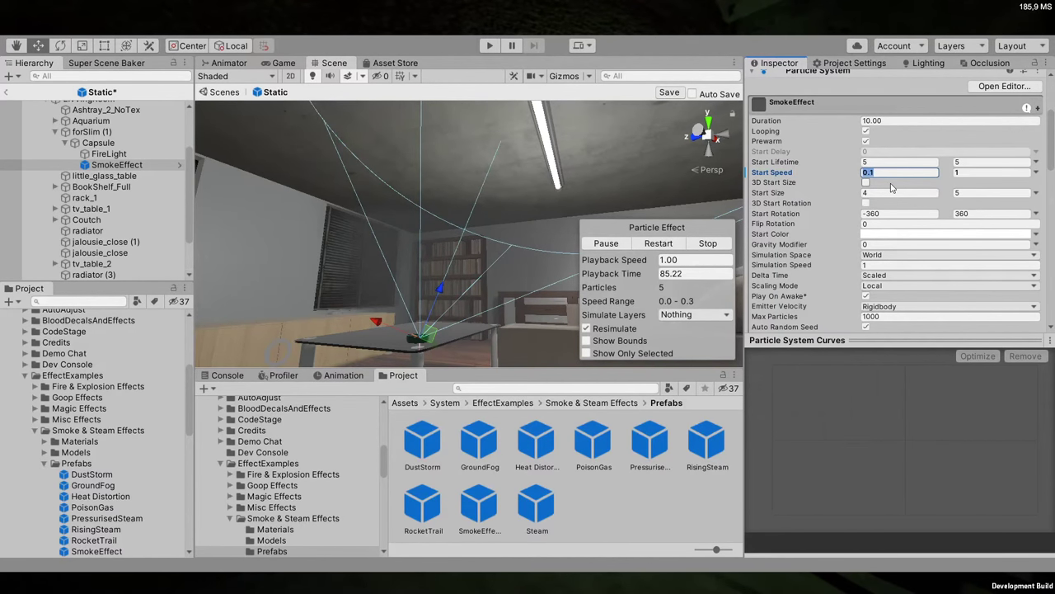
{"action": "left_click", "coordinate": [880, 194]}
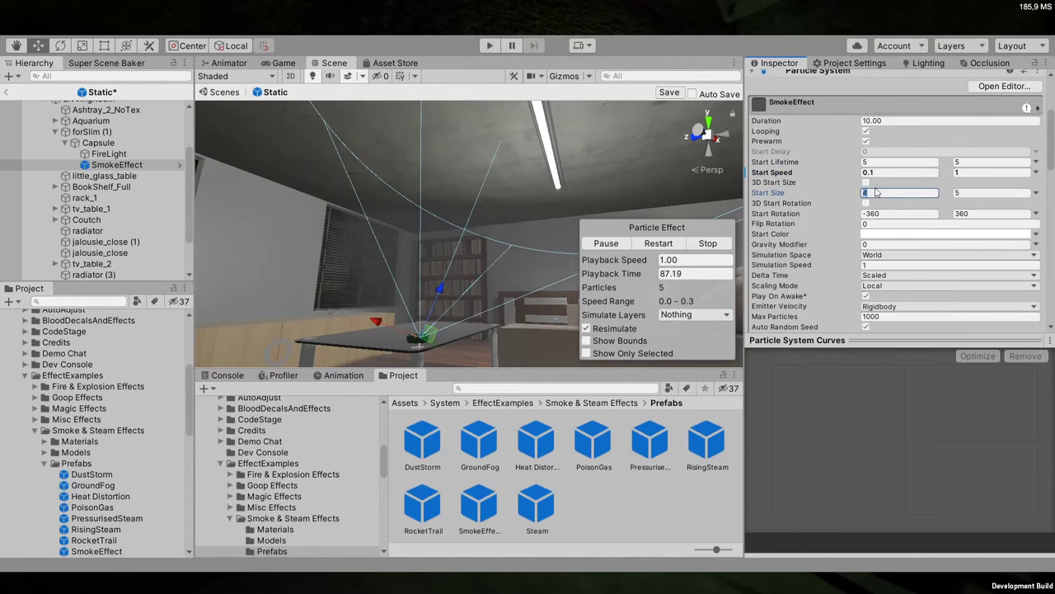
{"action": "type", "text": "1"}
{"action": "left_click", "coordinate": [981, 192]}
{"action": "type", "text": "1"}
{"action": "left_click_drag", "start_coordinate": [495, 289], "coordinate": [331, 324], "text": "alt"}
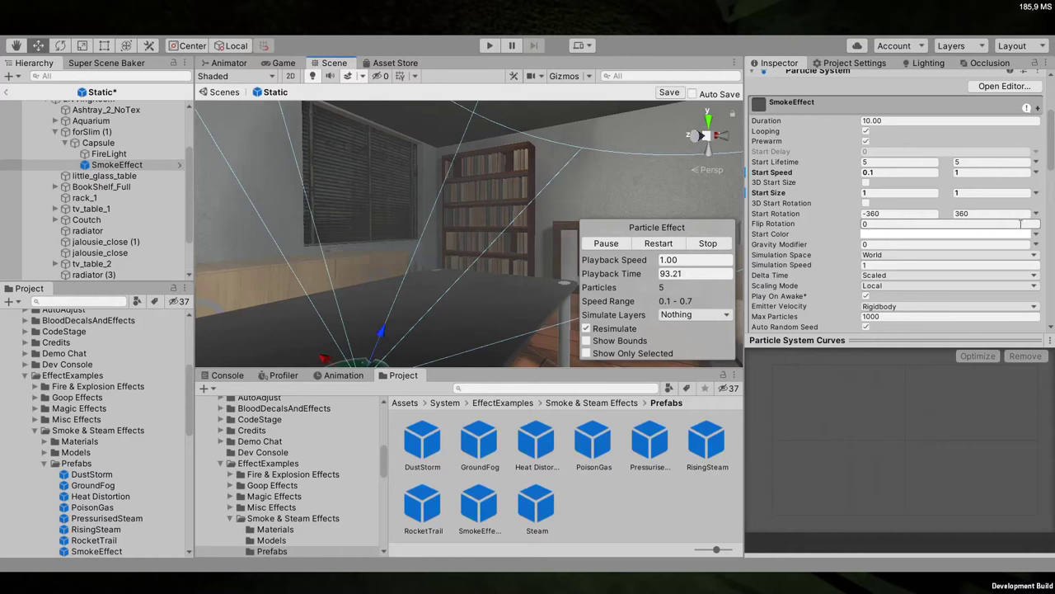
Correct the random Start Size range to 0.1 minimum and 0.3 maximum
{"action": "left_click", "coordinate": [970, 193]}
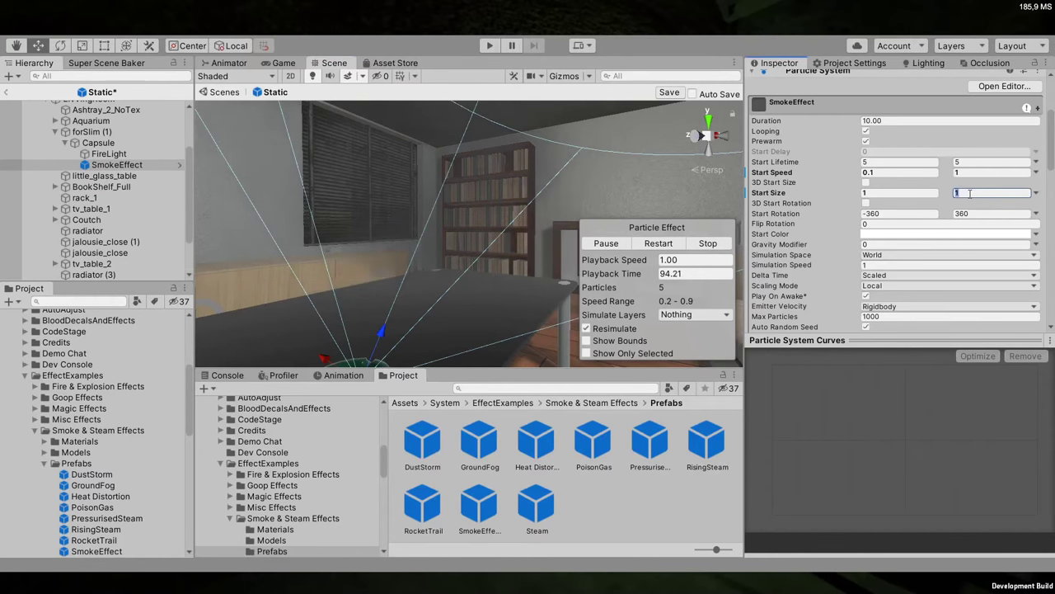
{"action": "left_click", "coordinate": [876, 192]}
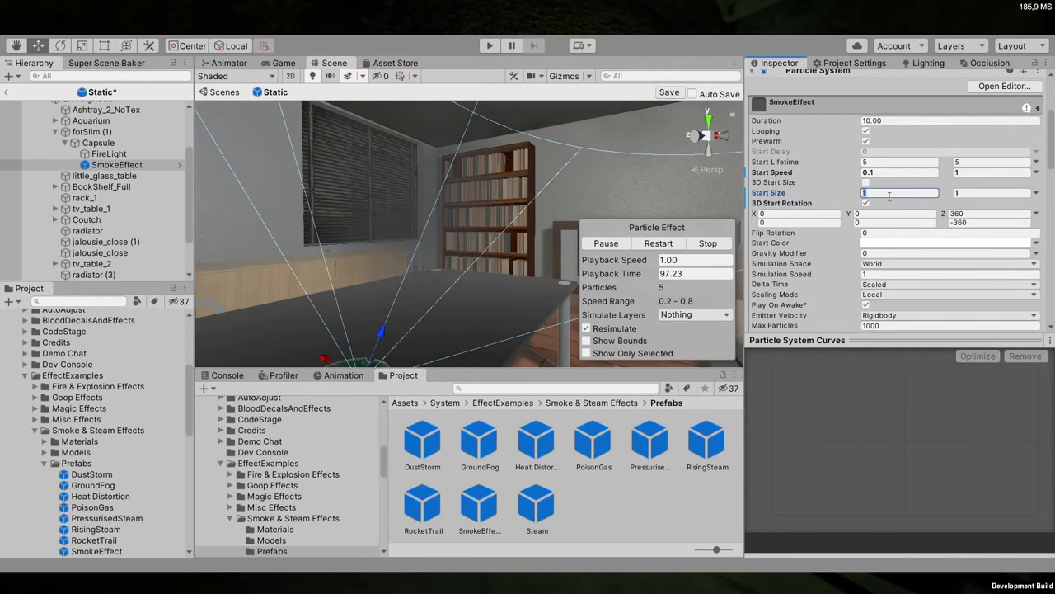
{"action": "type", "text": "0.1"}
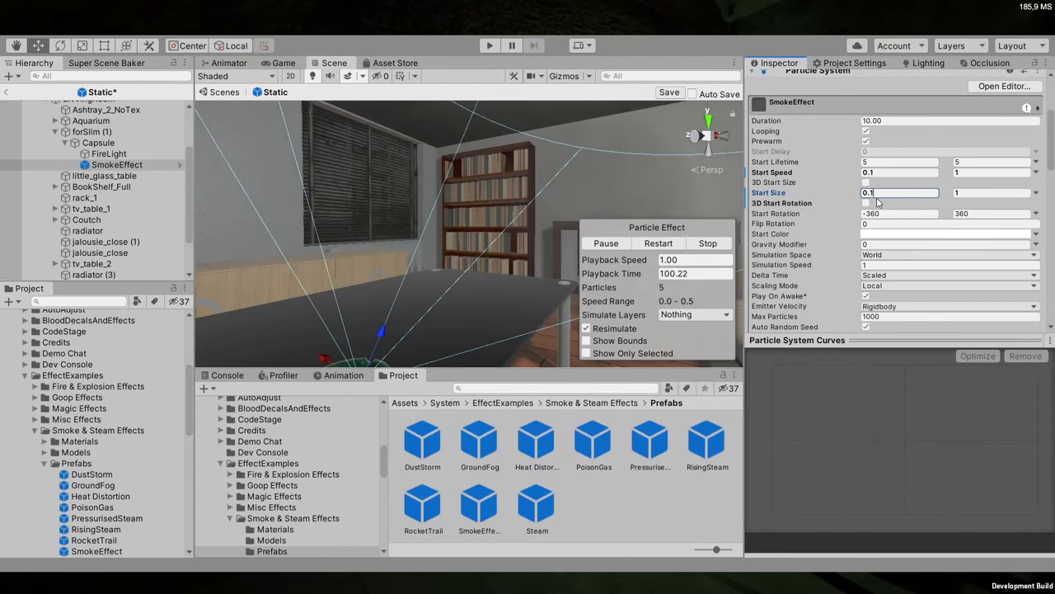
{"action": "left_click", "coordinate": [963, 193]}
{"action": "type", "text": "0.3"}
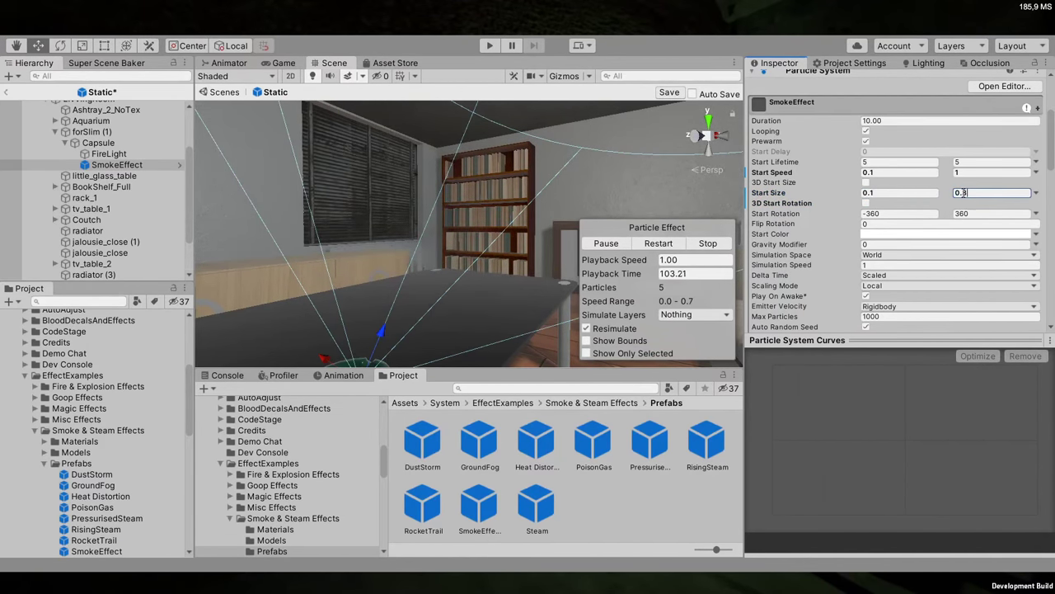
{"action": "right_click_drag", "start_coordinate": [427, 243], "coordinate": [917, 209]}
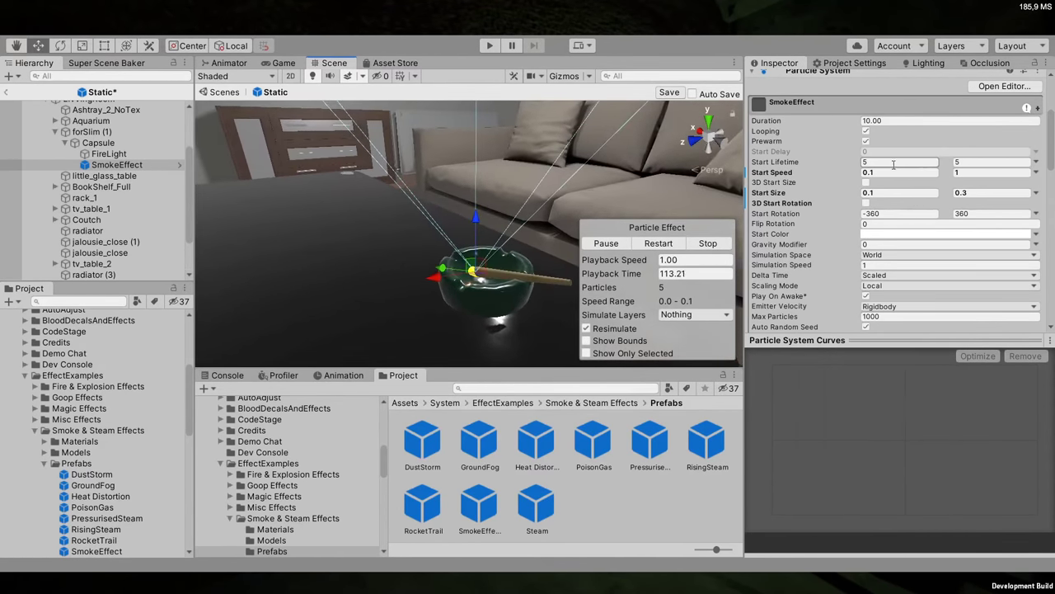
Set the Start Speed maximum to 0.3 and the Start Size range to 0.1–0.2
{"action": "left_click", "coordinate": [963, 171]}
{"action": "type", "text": "0."}
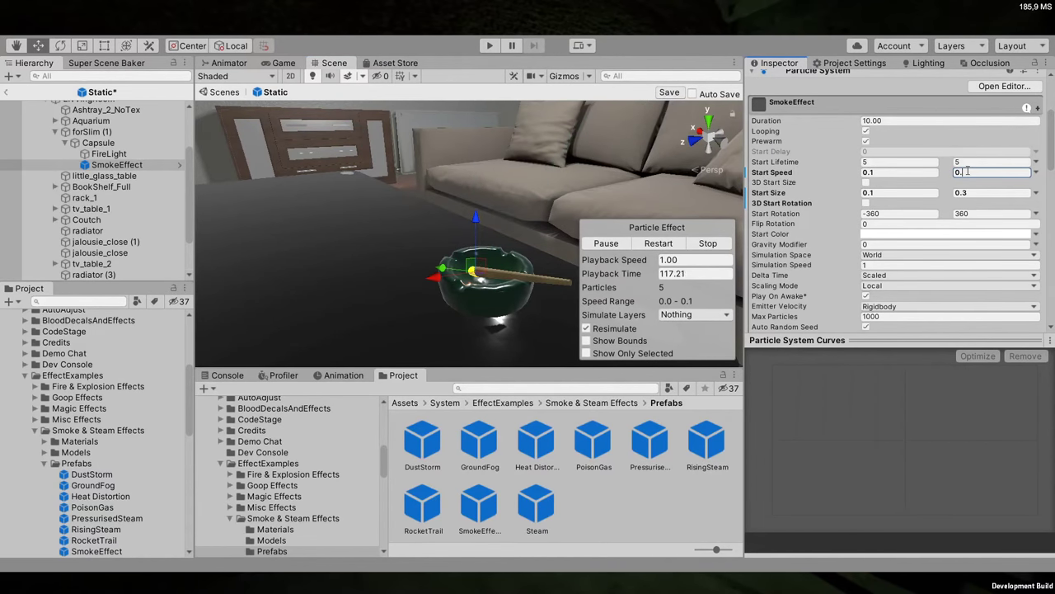
{"action": "type", "text": "3"}
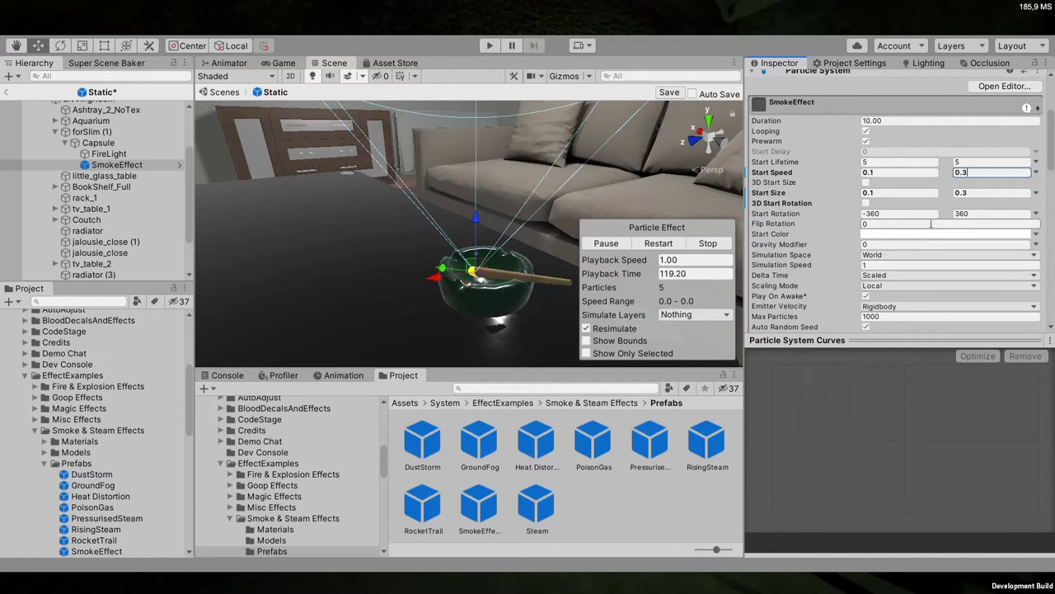
{"action": "left_click", "coordinate": [871, 193]}
{"action": "type", "text": "0.2"}
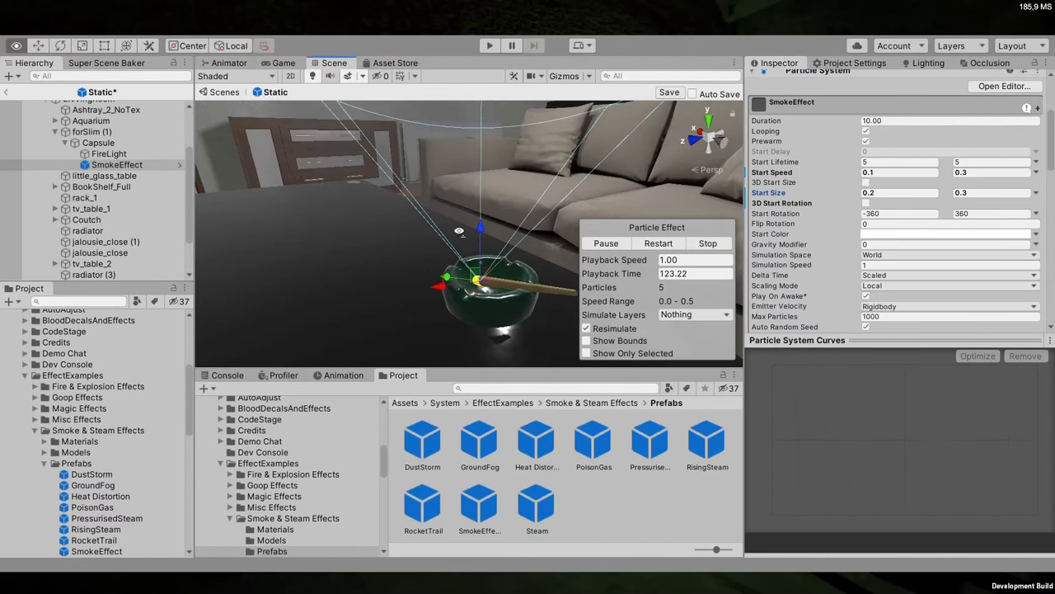
{"action": "scroll", "coordinate": [478, 237], "scroll_direction": "up", "scroll_amount": 1}
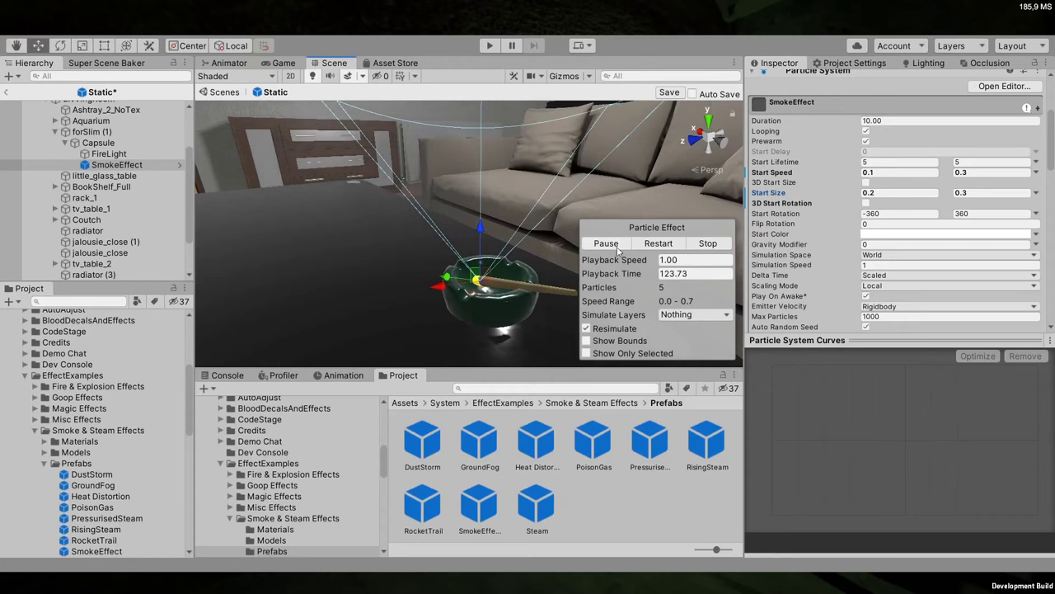
{"action": "left_click", "coordinate": [870, 193]}
{"action": "key", "text": "BackSpace"}
{"action": "type", "text": "1"}
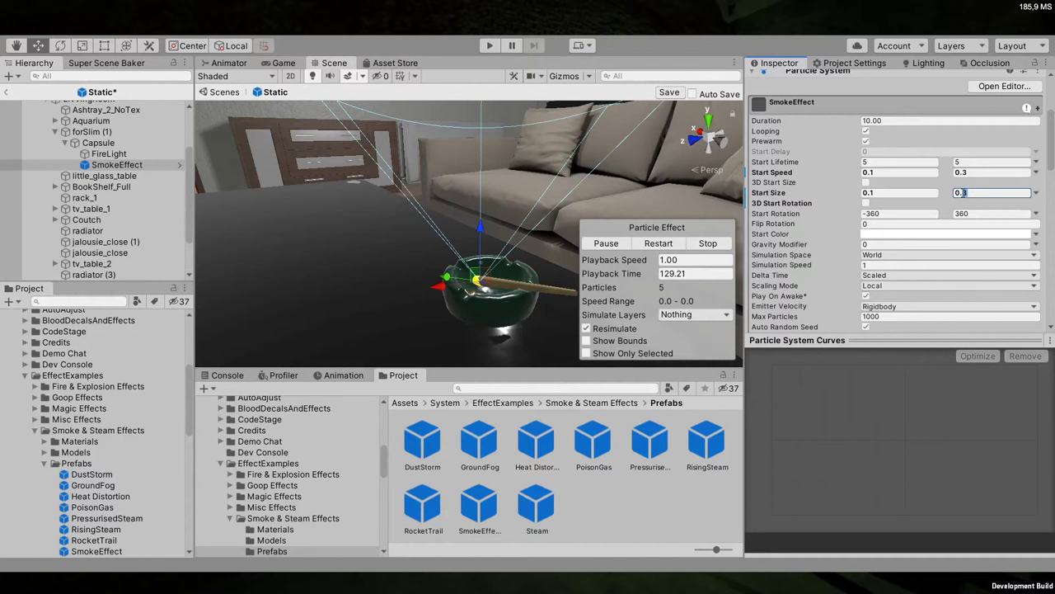
{"action": "key", "text": "BackSpace"}
{"action": "type", "text": "2"}
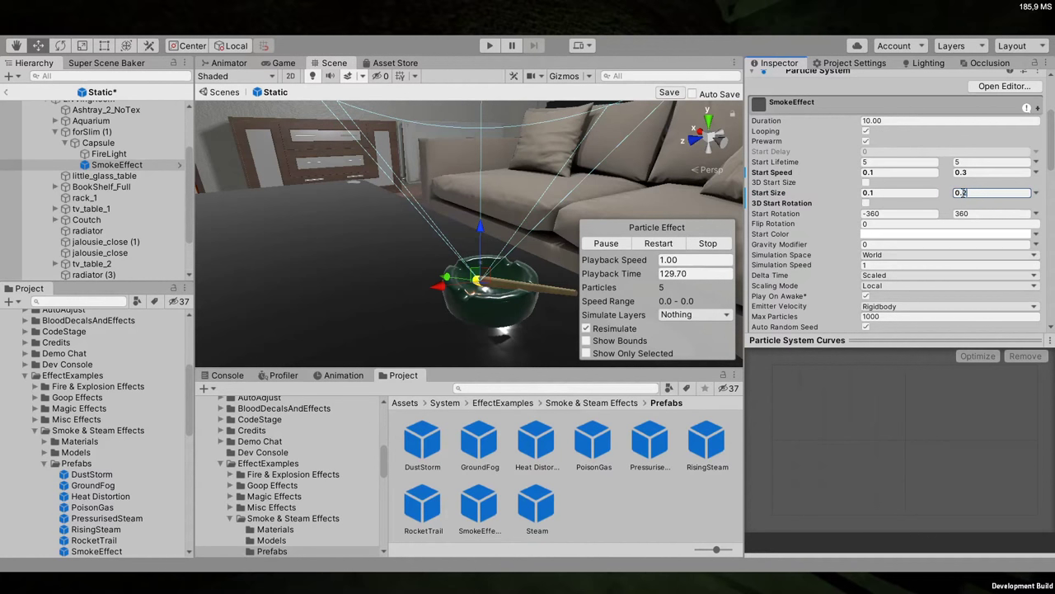
Set Duration to 20, Start Lifetime to 8–20, and re-enter Start Speed maximum 0.3
{"action": "left_click", "coordinate": [910, 164]}
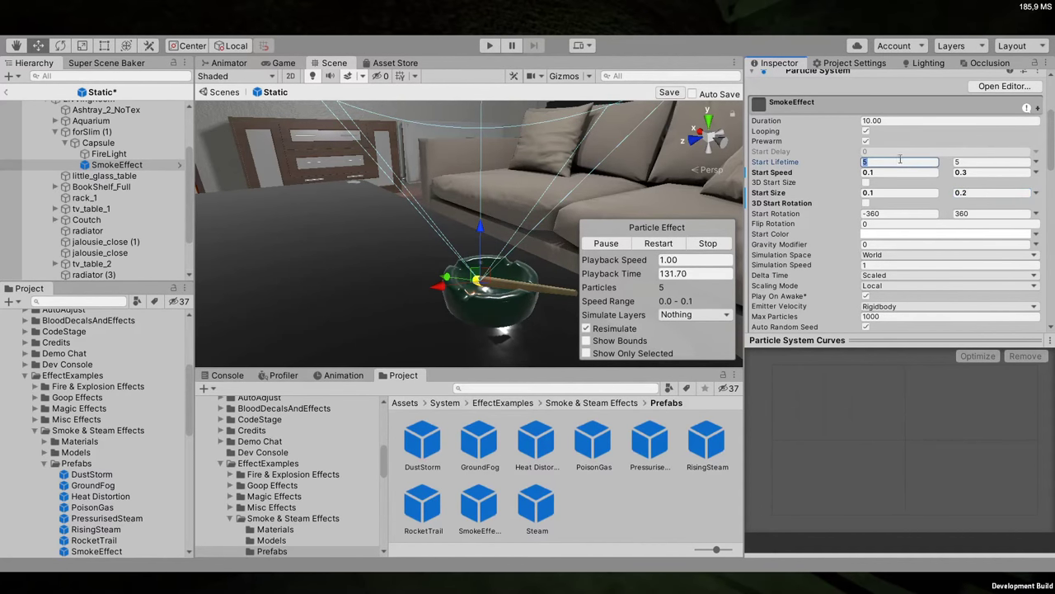
{"action": "left_click", "coordinate": [881, 121]}
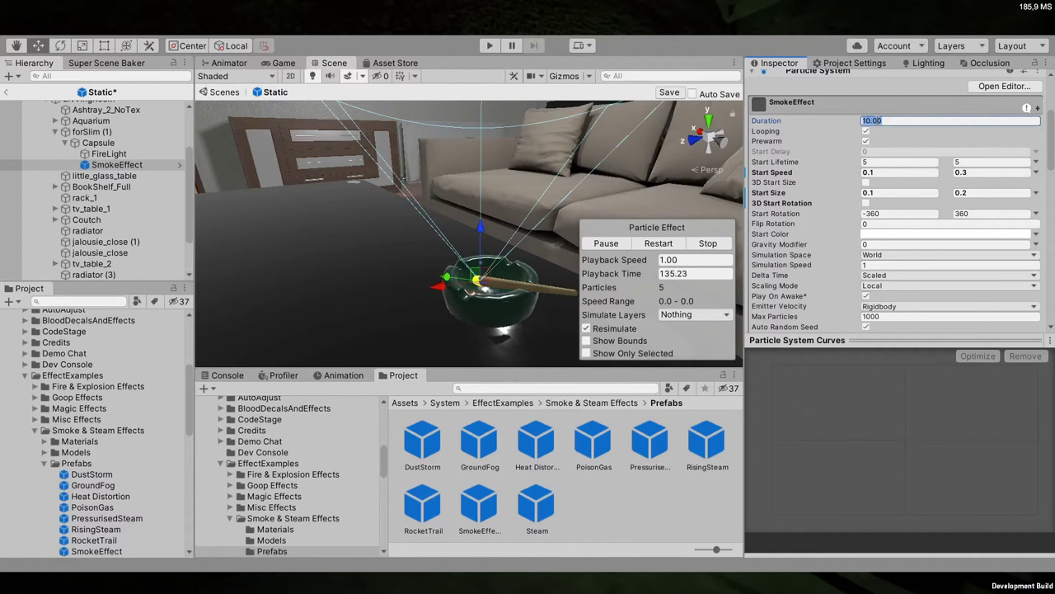
{"action": "left_click", "coordinate": [892, 163]}
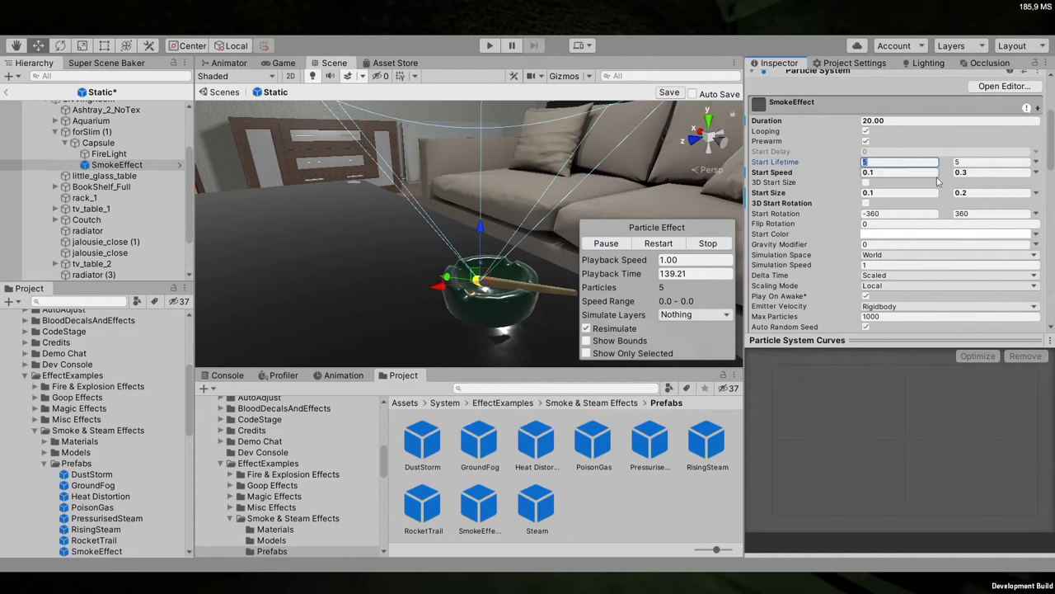
{"action": "type", "text": "15"}
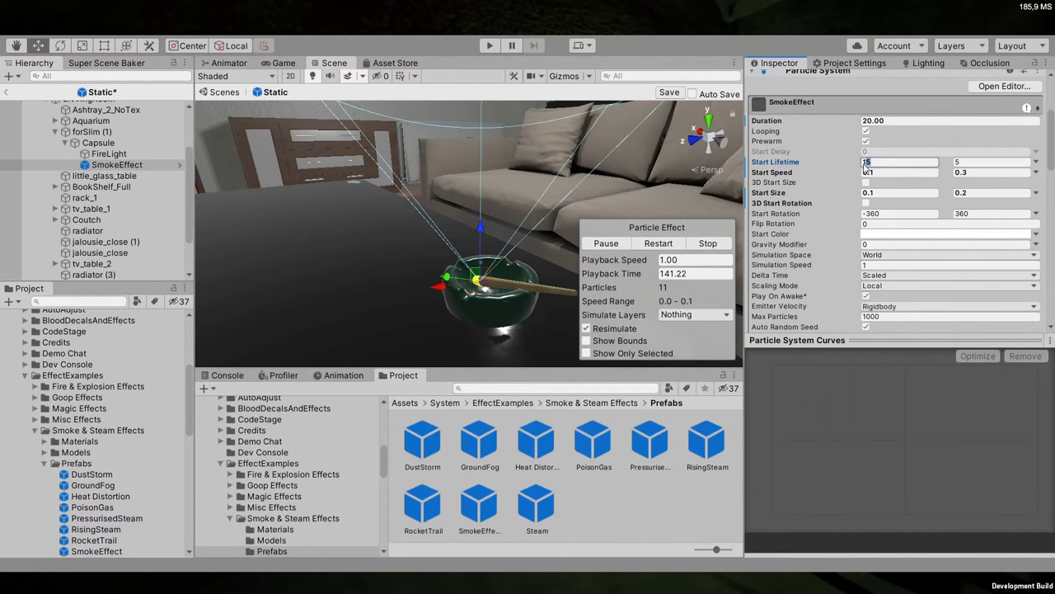
{"action": "type", "text": "8"}
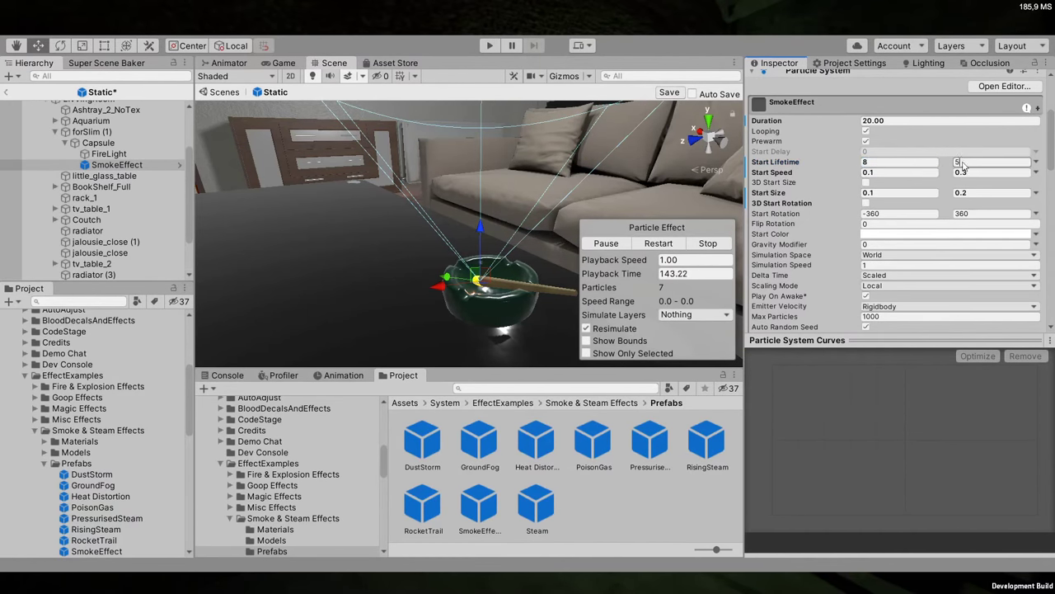
{"action": "type", "text": "20"}
{"action": "mouse_move", "coordinate": [429, 165]}
{"action": "left_mouse_down", "text": "alt"}
{"action": "mouse_move", "coordinate": [416, 189]}
{"action": "mouse_move", "coordinate": [437, 204]}
{"action": "mouse_move", "coordinate": [428, 166]}
{"action": "left_mouse_up", "text": "alt"}
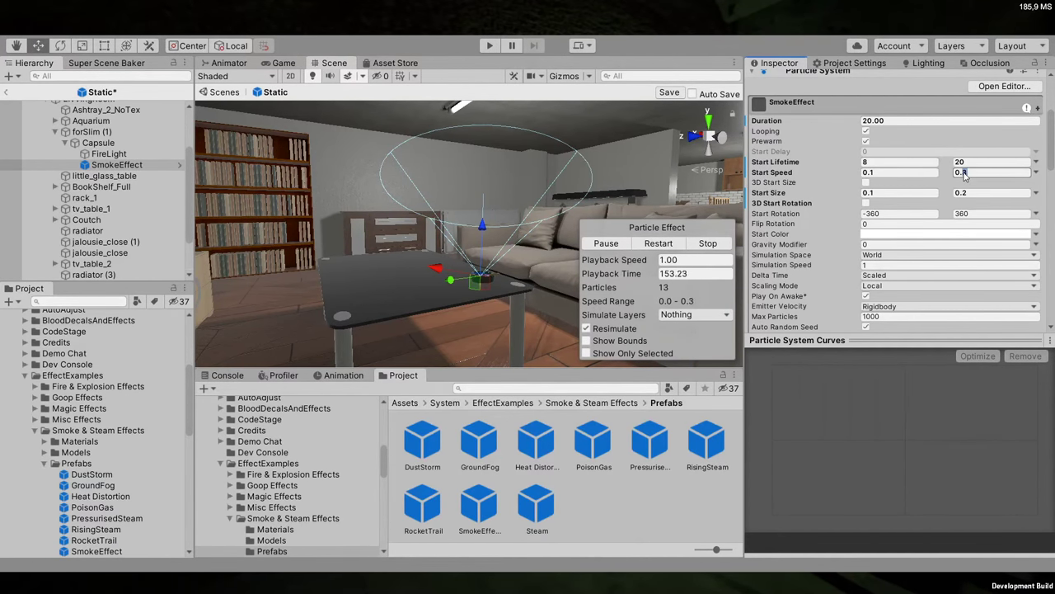
{"action": "type", "text": "2"}
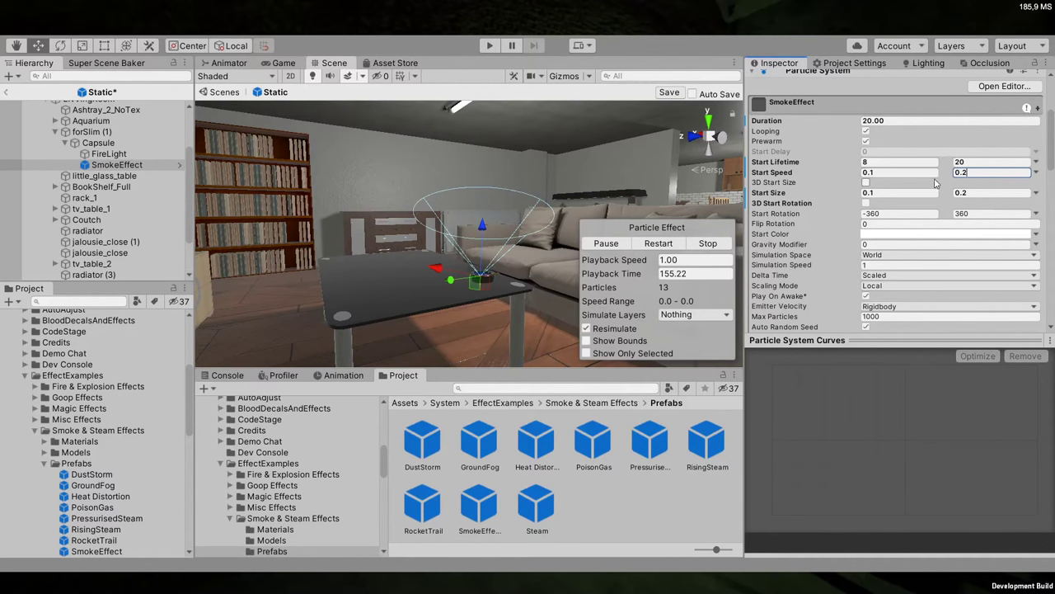
{"action": "left_click_drag", "start_coordinate": [482, 258], "coordinate": [430, 285], "text": "alt"}
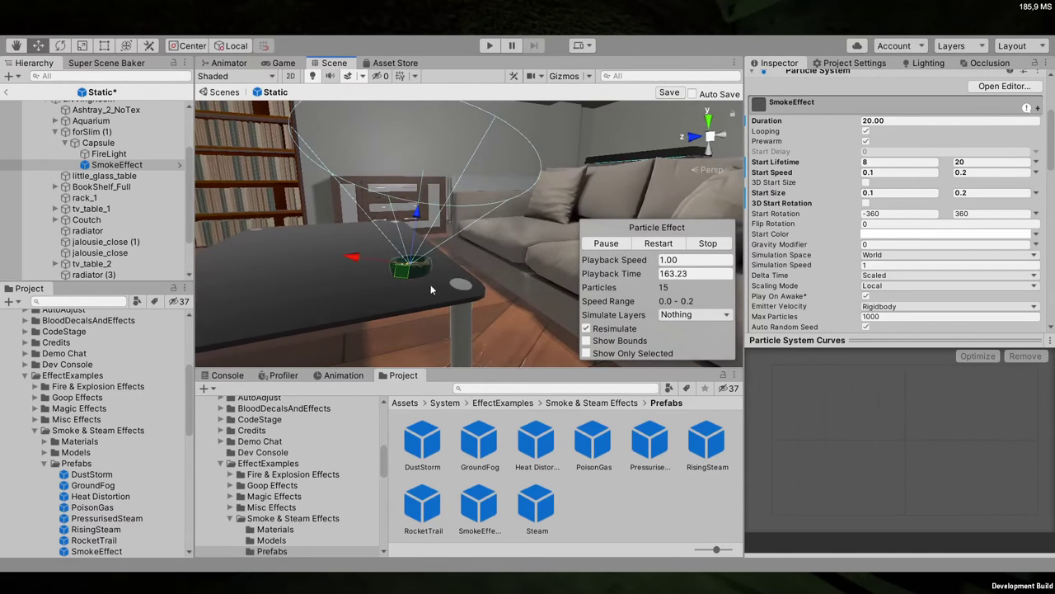
{"action": "left_click", "coordinate": [958, 171]}
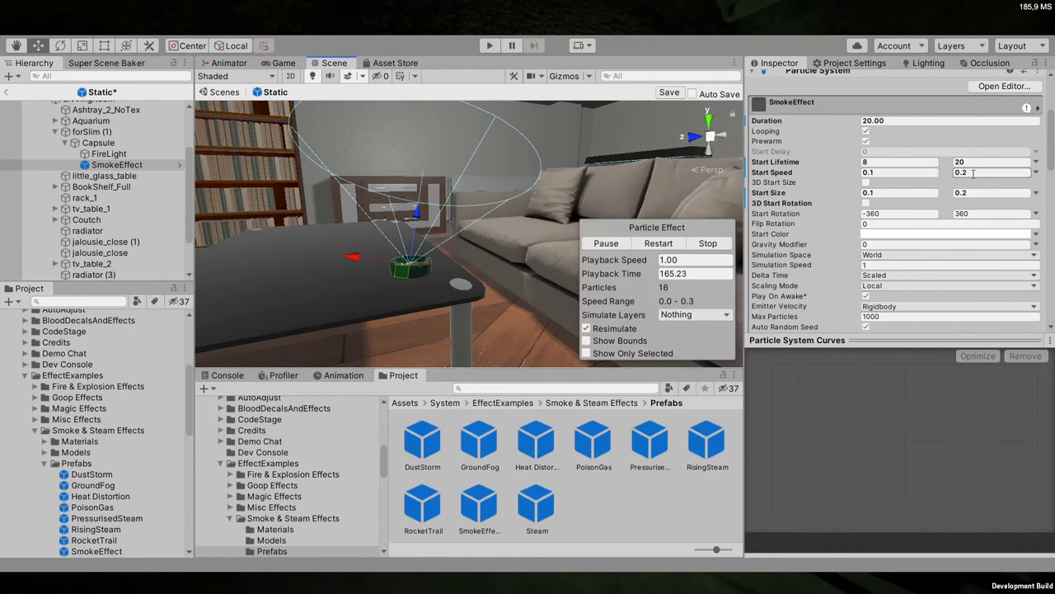
{"action": "type", "text": "3"}
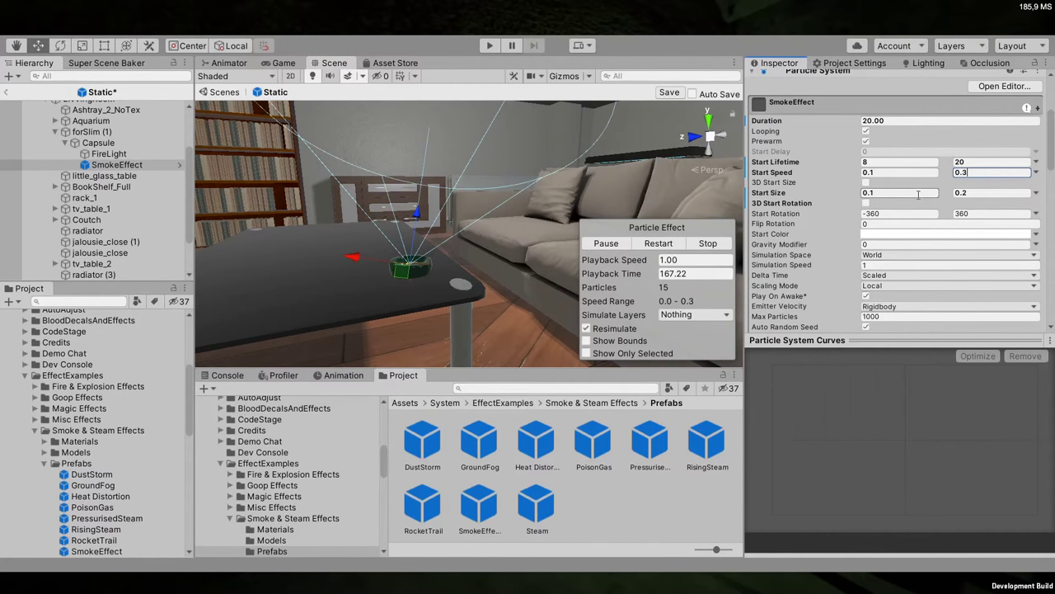
{"action": "right_click_drag", "start_coordinate": [440, 246], "coordinate": [495, 235]}
Set the Shape module's cone angle to 45.16 and radius to 0.05
{"action": "scroll", "coordinate": [841, 314], "scroll_direction": "down", "scroll_amount": 3}
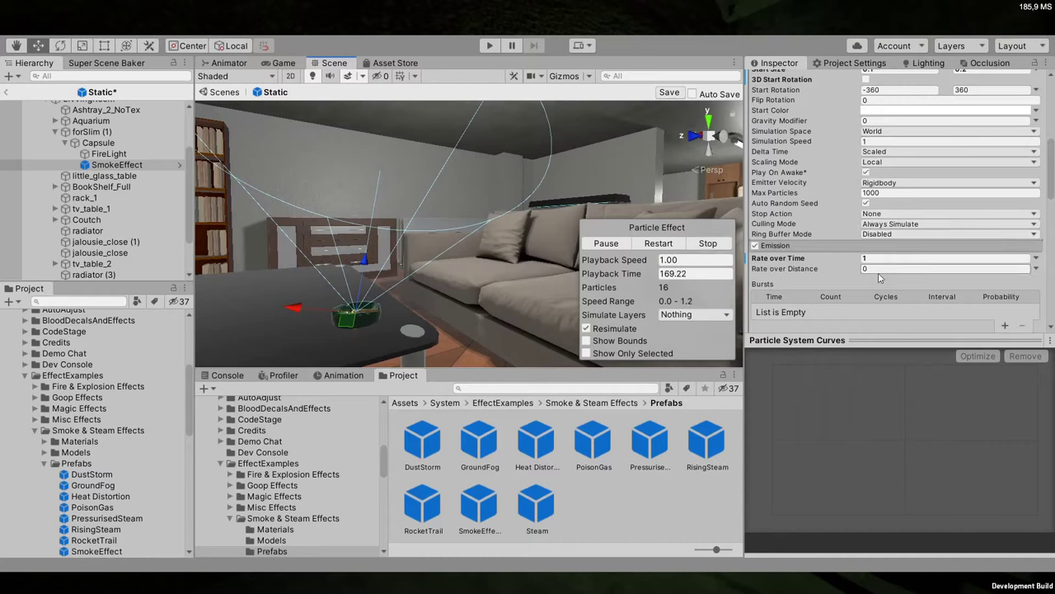
{"action": "scroll", "coordinate": [816, 271], "scroll_direction": "down", "scroll_amount": 3}
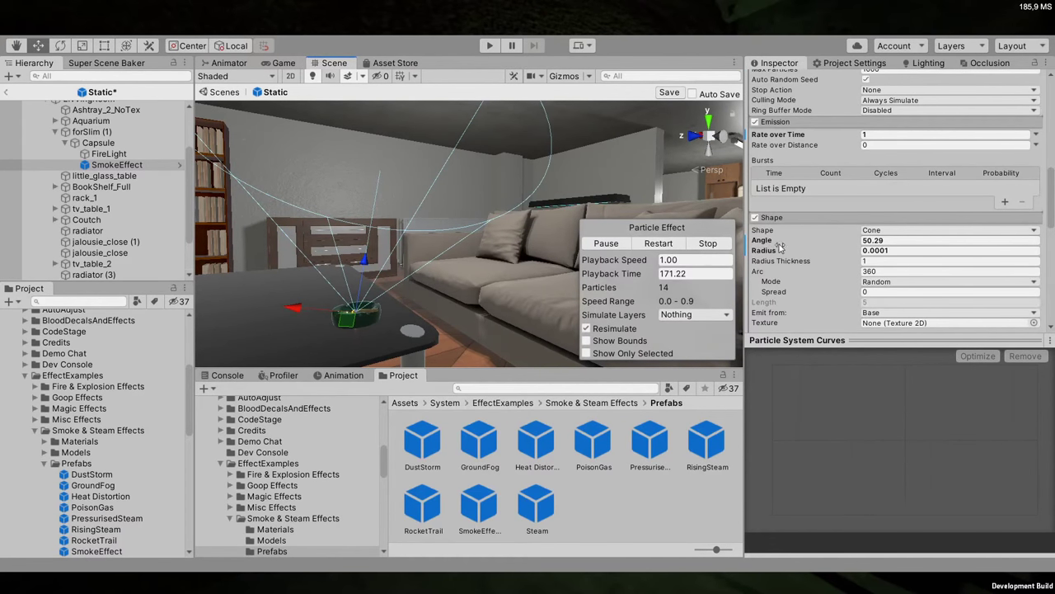
{"action": "mouse_move", "coordinate": [777, 244]}
{"action": "left_mouse_down"}
{"action": "mouse_move", "coordinate": [833, 245]}
{"action": "mouse_move", "coordinate": [645, 244]}
{"action": "mouse_move", "coordinate": [810, 252]}
{"action": "mouse_move", "coordinate": [793, 252]}
{"action": "left_mouse_up"}
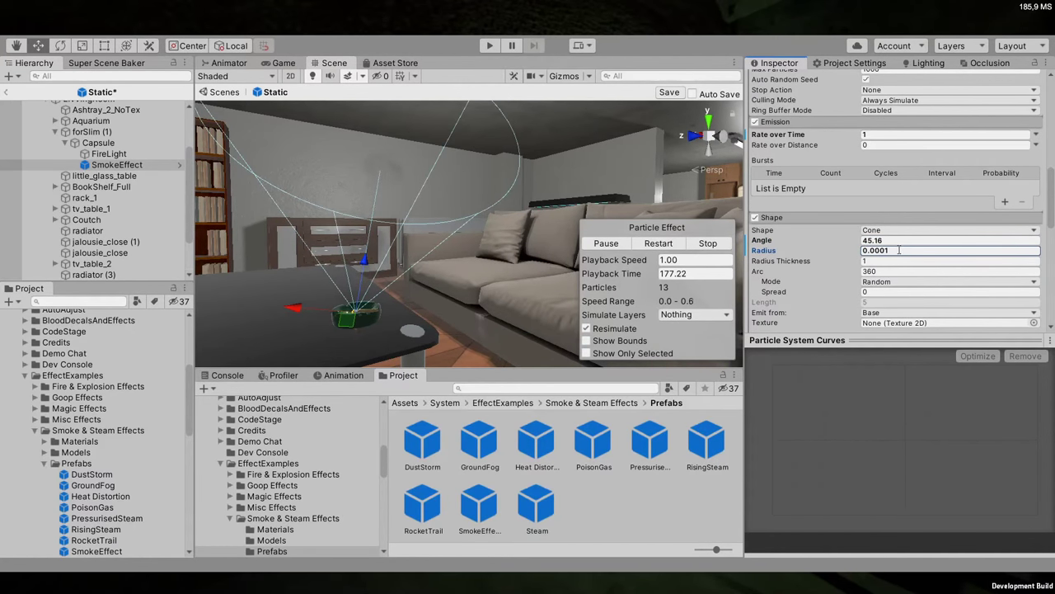
{"action": "key", "text": "BackSpace"}
{"action": "key", "text": "BackSpace"}
{"action": "type", "text": "1"}
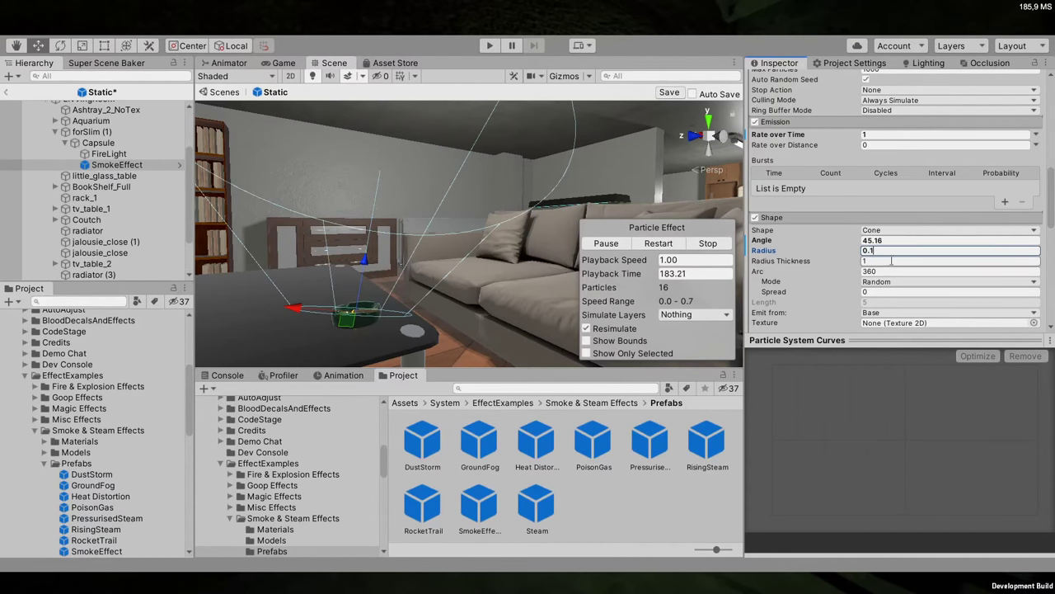
{"action": "key", "text": "BackSpace"}
{"action": "type", "text": "05"}
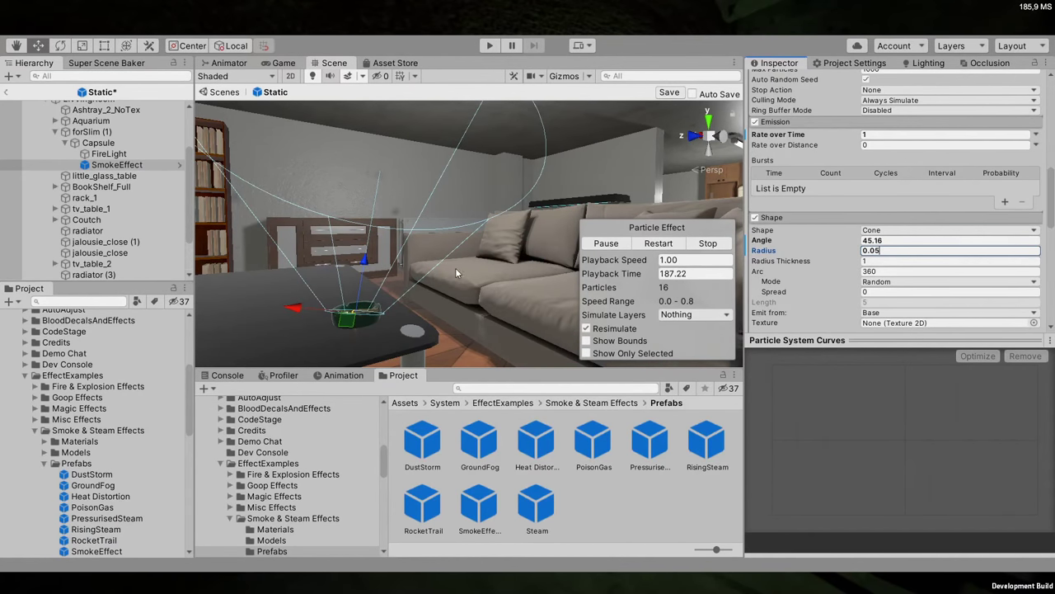
{"action": "right_click_drag", "start_coordinate": [536, 248], "coordinate": [83, 236]}
Frame the smoke effect and inspect the Renderer and Texture Sheet Animation modules
{"action": "key", "text": "f"}
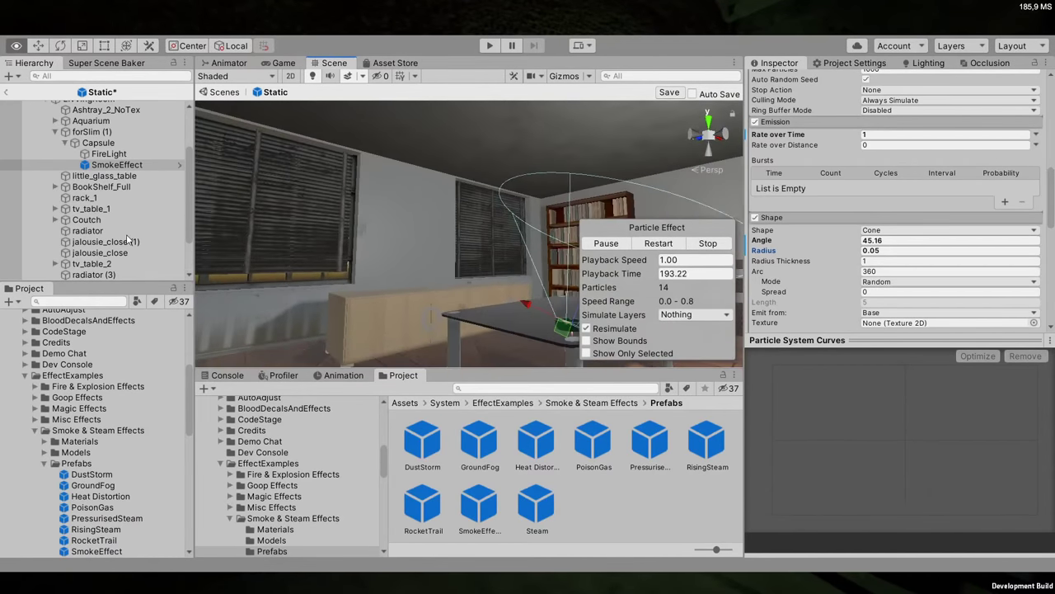
{"action": "scroll", "coordinate": [940, 248], "scroll_direction": "down", "scroll_amount": 10}
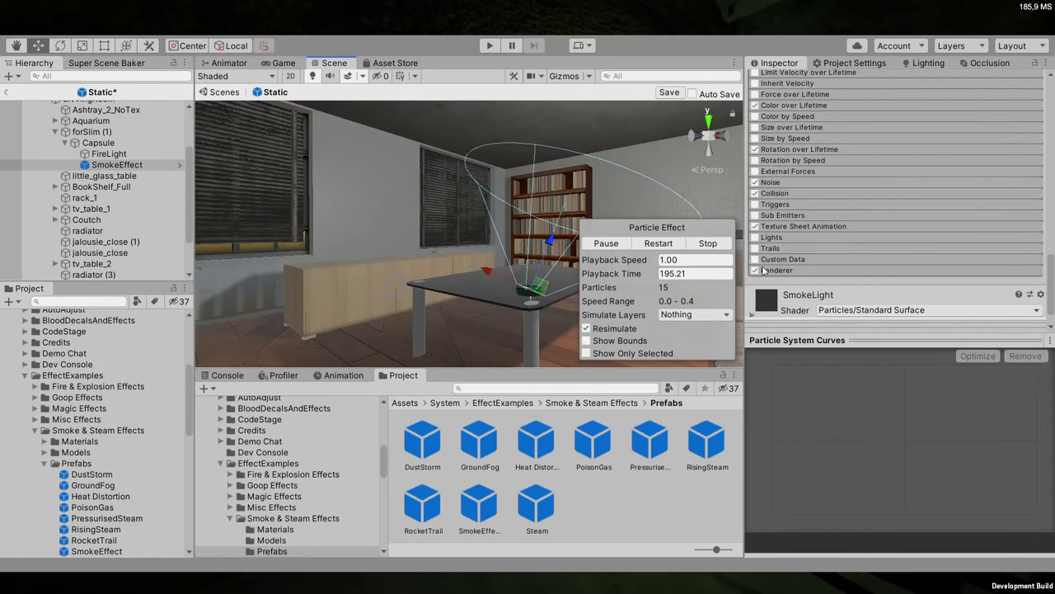
{"action": "left_click", "coordinate": [793, 273]}
{"action": "scroll", "coordinate": [808, 276], "scroll_direction": "down", "scroll_amount": 3}
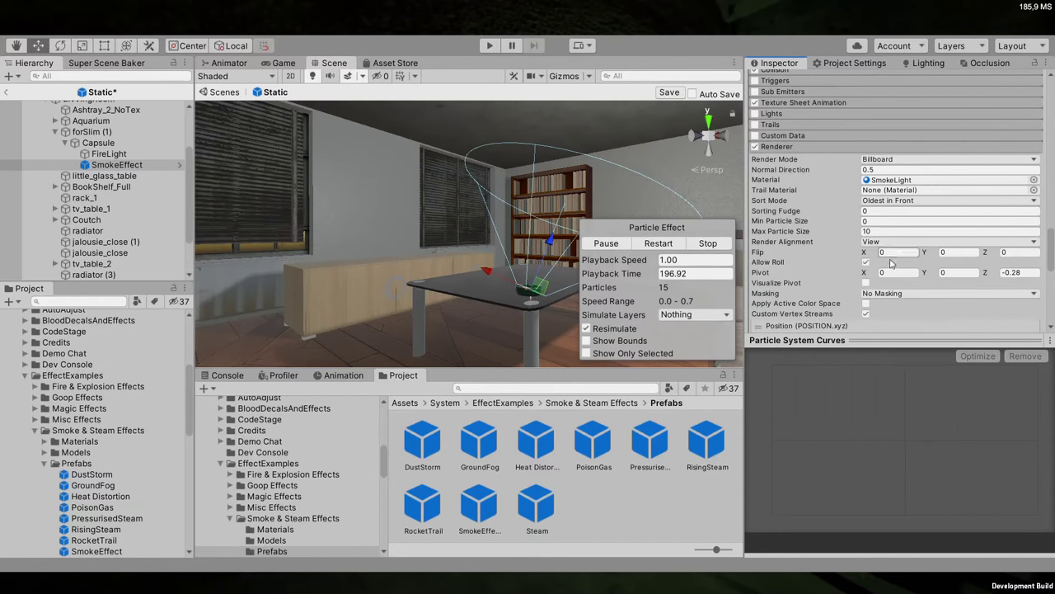
{"action": "scroll", "coordinate": [829, 313], "scroll_direction": "down", "scroll_amount": 6}
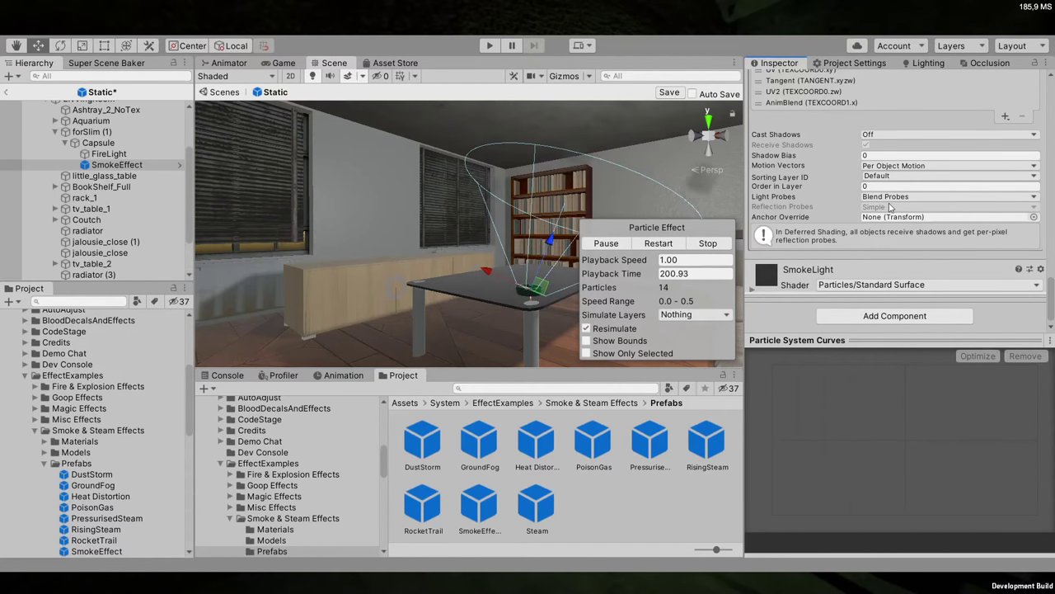
{"action": "scroll", "coordinate": [889, 204], "scroll_direction": "up", "scroll_amount": 6}
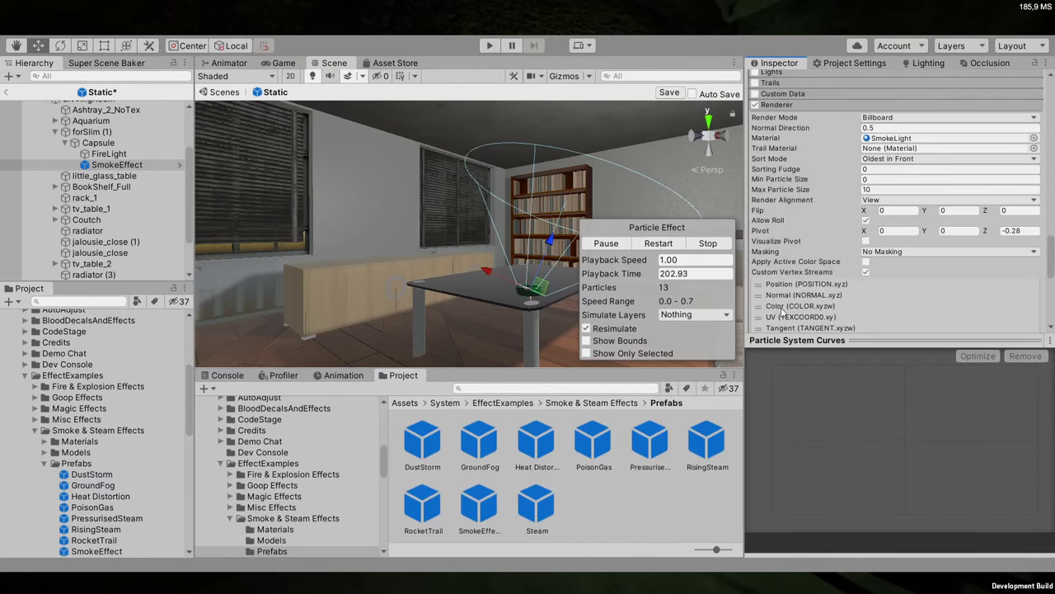
{"action": "left_click", "coordinate": [772, 104]}
{"action": "left_click", "coordinate": [782, 203]}
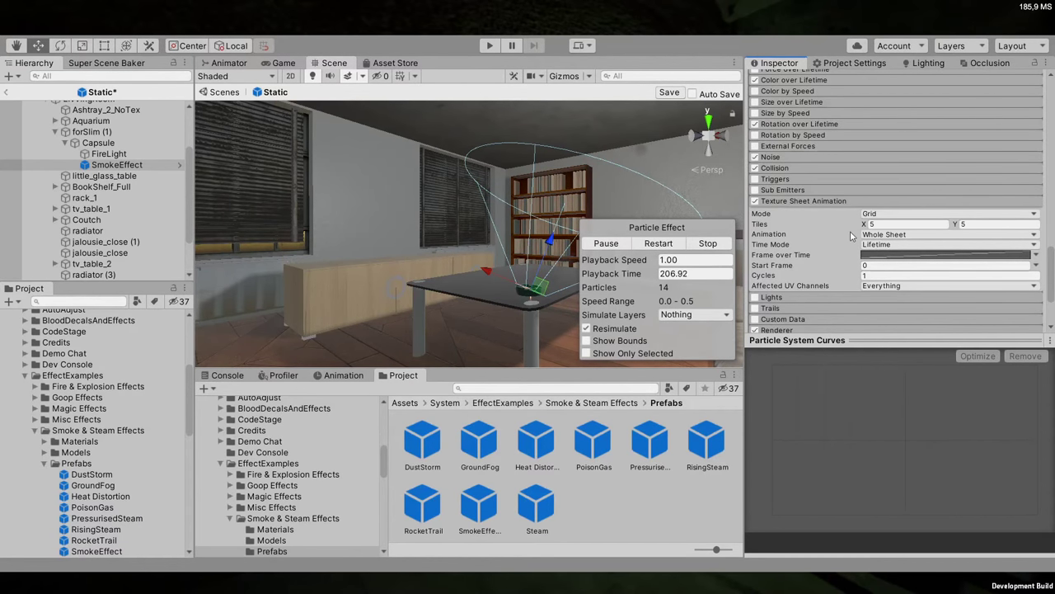
{"action": "left_click", "coordinate": [821, 202]}
Inspect Collision, Noise and Rotation over Lifetime, then try Shape Mode Burst Spread
{"action": "left_click", "coordinate": [775, 167]}
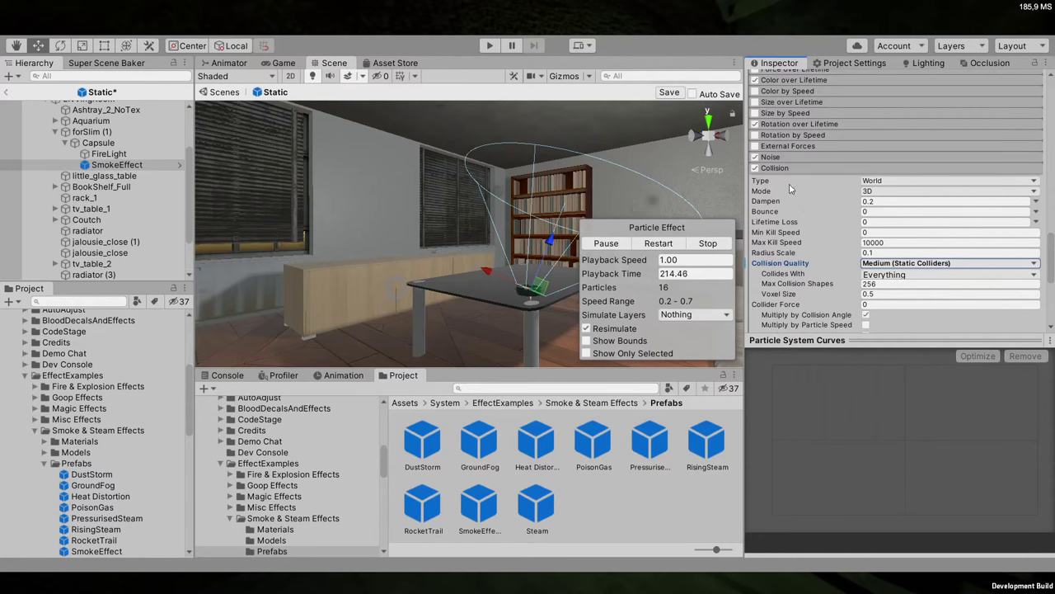
{"action": "left_click", "coordinate": [777, 167]}
{"action": "left_click", "coordinate": [780, 158]}
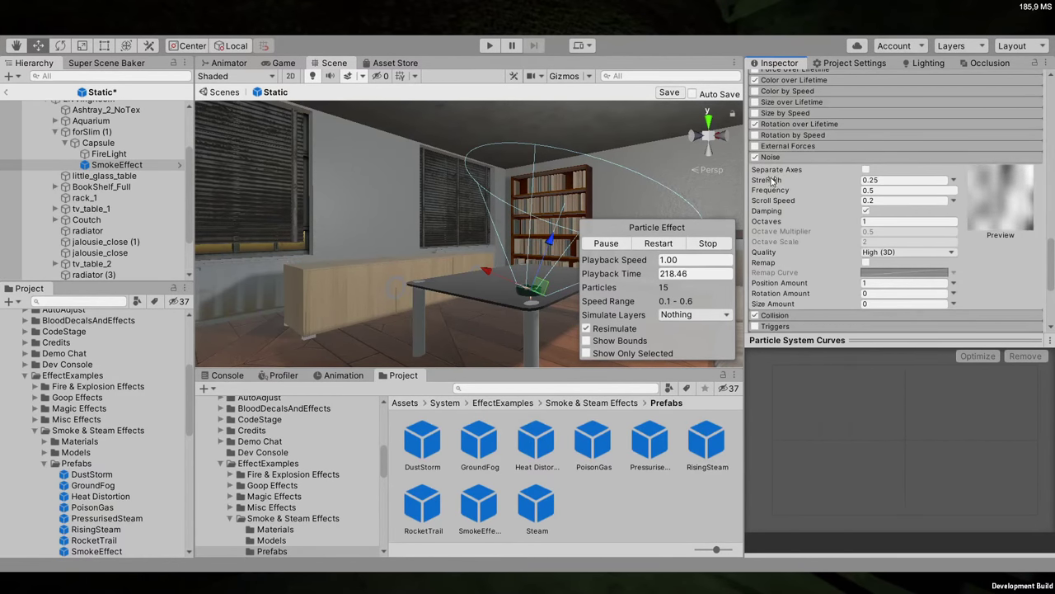
{"action": "left_click", "coordinate": [779, 158]}
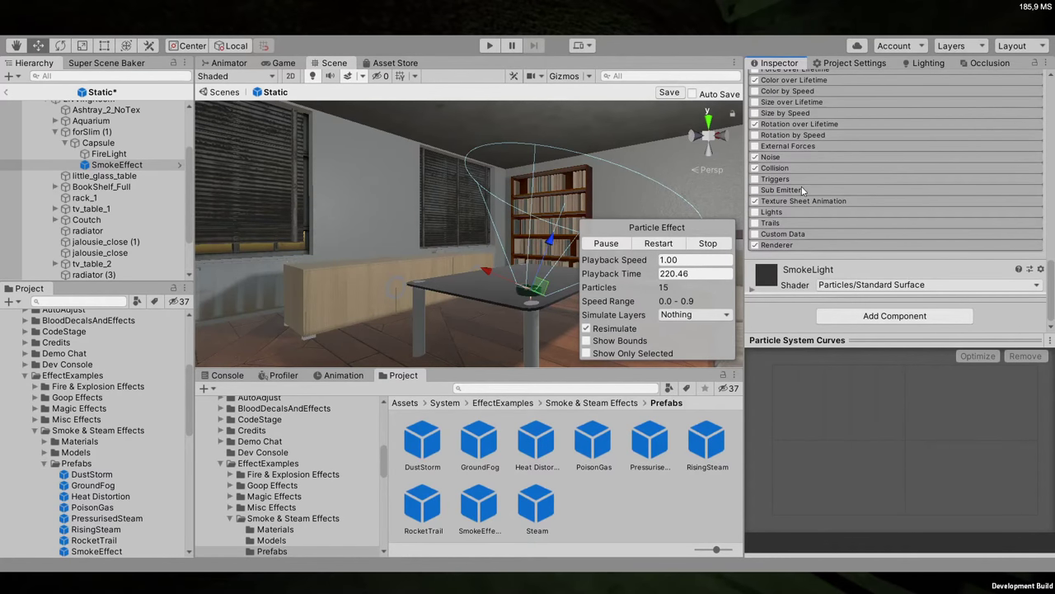
{"action": "scroll", "coordinate": [803, 190], "scroll_direction": "up", "scroll_amount": 5}
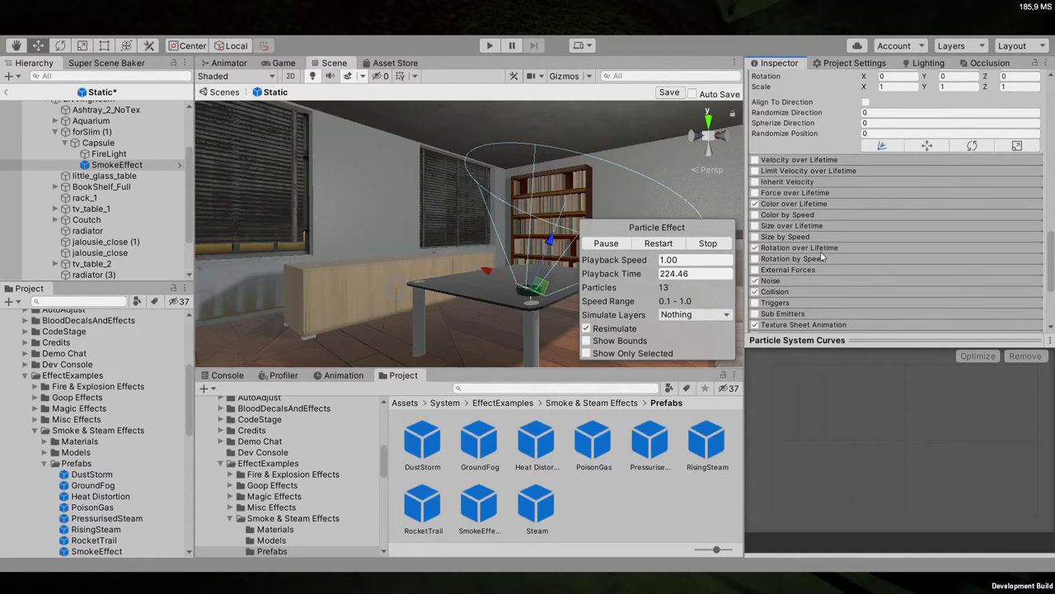
{"action": "left_click", "coordinate": [820, 249]}
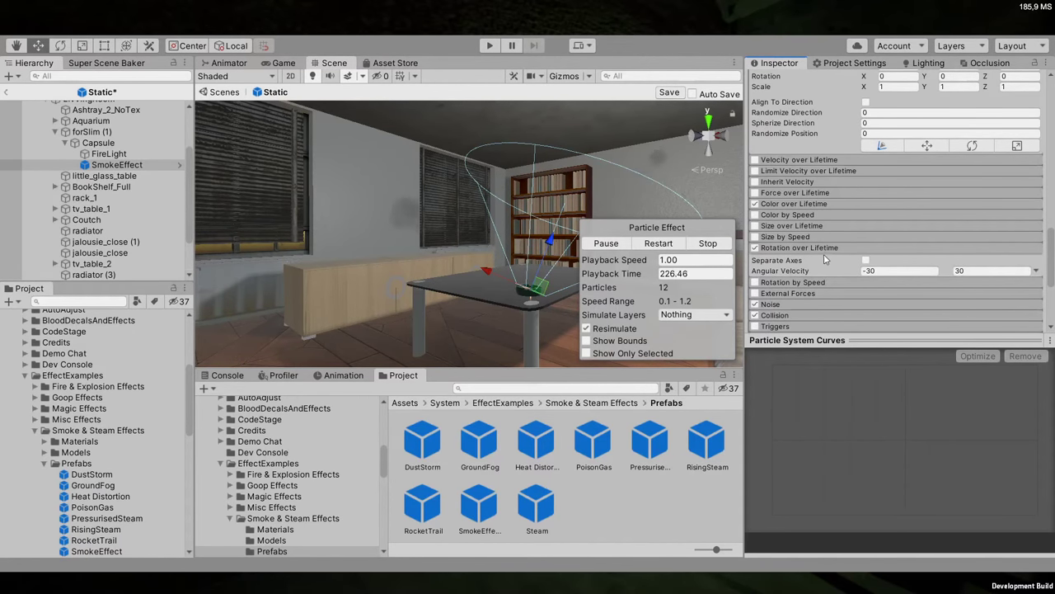
{"action": "scroll", "coordinate": [804, 222], "scroll_direction": "up", "scroll_amount": 5}
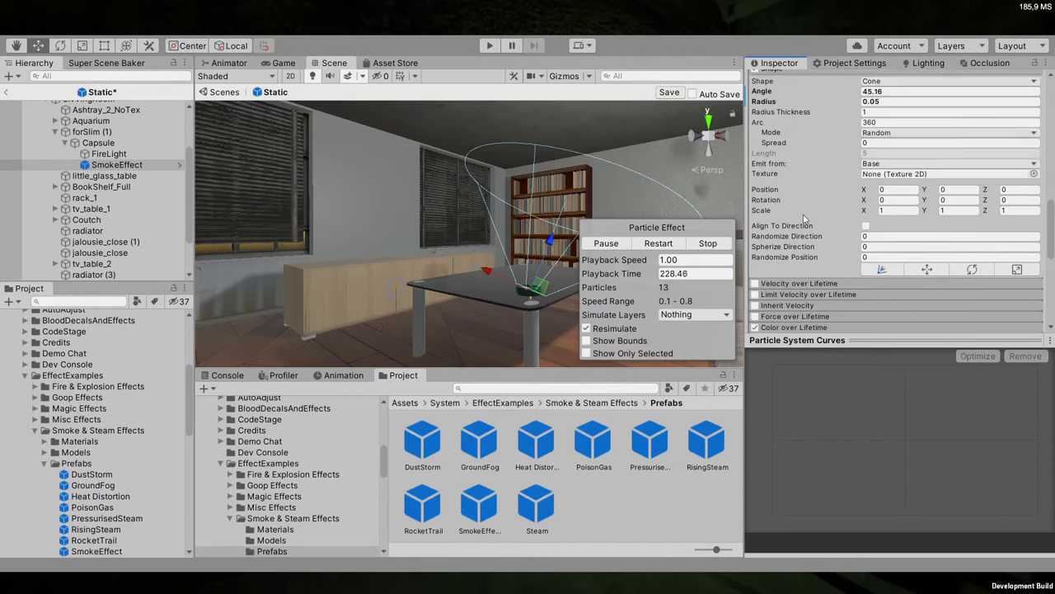
{"action": "scroll", "coordinate": [800, 292], "scroll_direction": "up", "scroll_amount": 5}
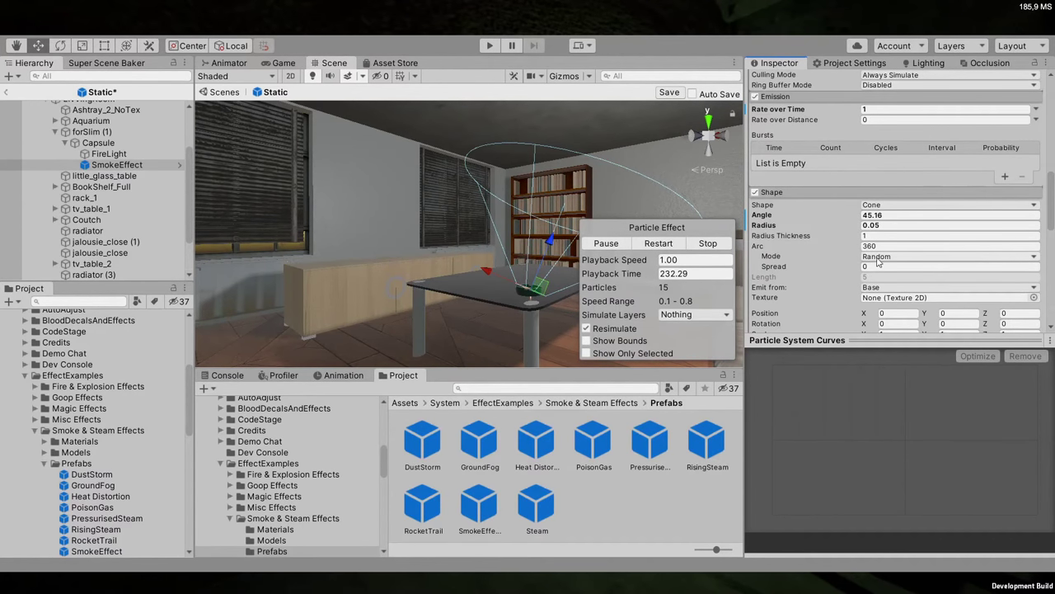
{"action": "left_click", "coordinate": [899, 310]}
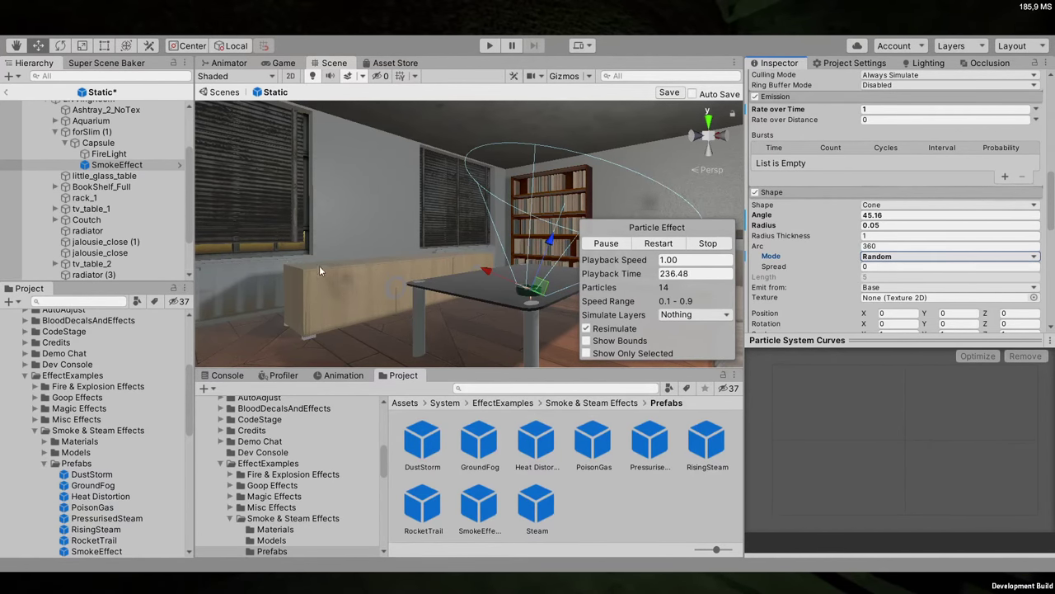
Undo the Burst Spread change back to Random and inspect the ashtray smoke close up
{"action": "key", "text": "ctrl+z"}
{"action": "left_click_drag", "start_coordinate": [319, 265], "coordinate": [465, 252], "text": "alt"}
{"action": "scroll", "coordinate": [473, 301], "scroll_direction": "up", "scroll_amount": 5}
{"action": "key", "text": "e"}
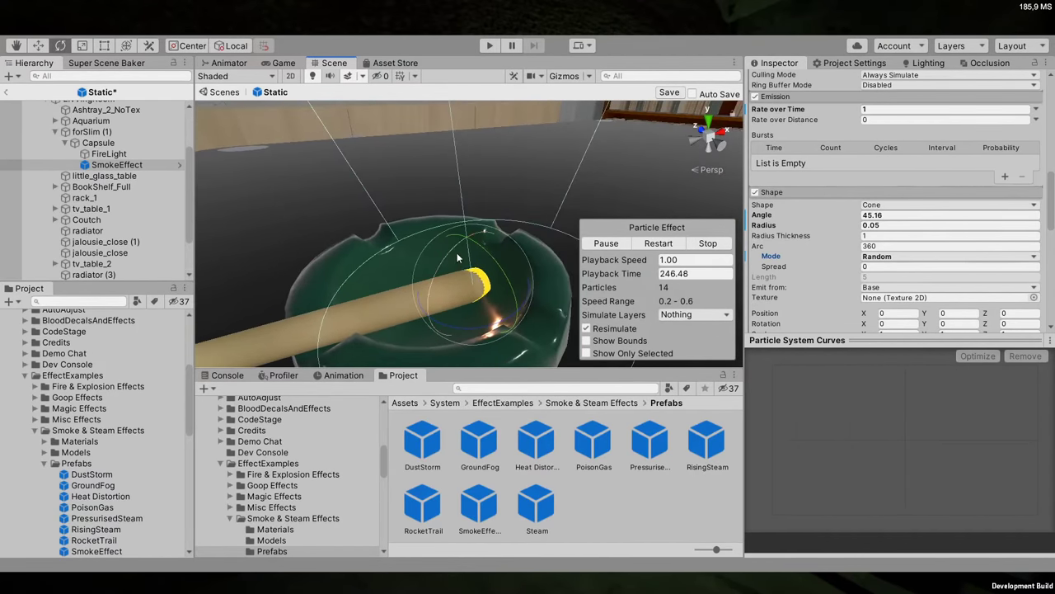
{"action": "scroll", "coordinate": [479, 241], "scroll_direction": "down", "scroll_amount": 6}
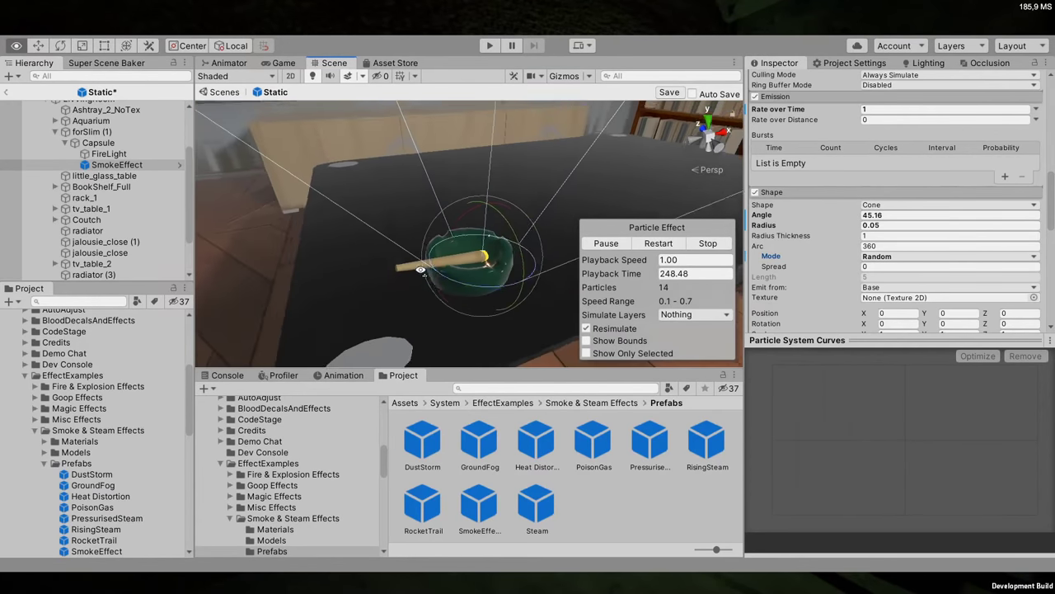
{"action": "key", "text": "w"}
Exit the Static prefab and return to the Intro scene
{"action": "left_click_drag", "start_coordinate": [479, 214], "coordinate": [482, 149], "text": "alt"}
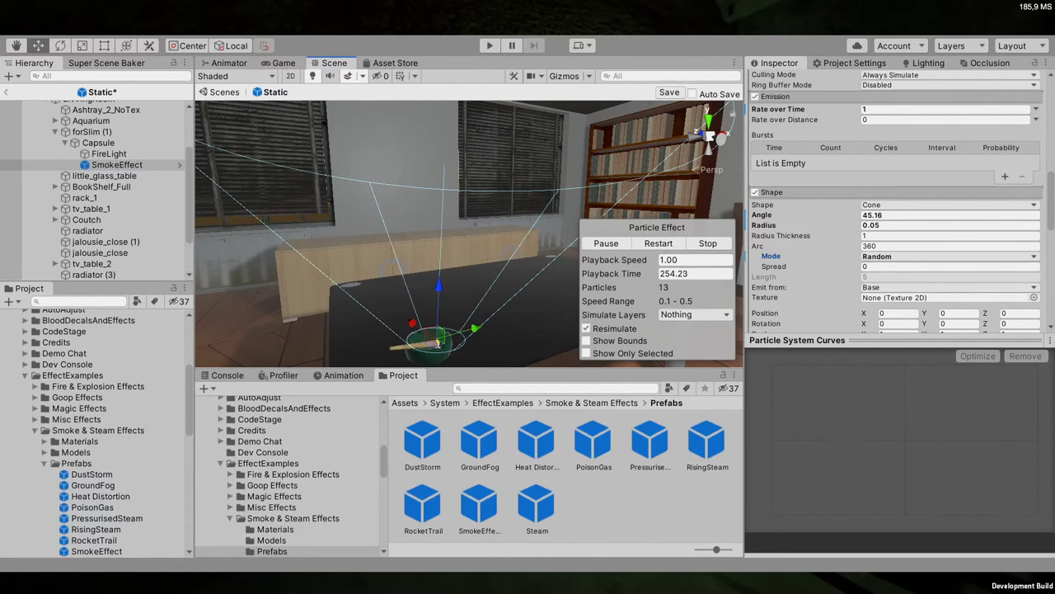
{"action": "left_click", "coordinate": [8, 94]}
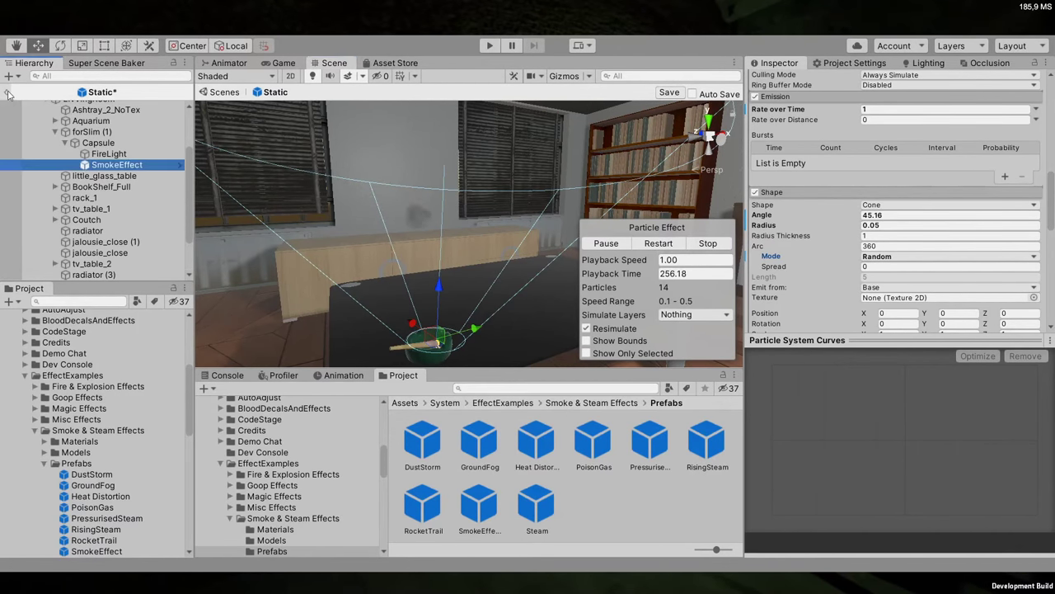
{"action": "left_click", "coordinate": [9, 91]}
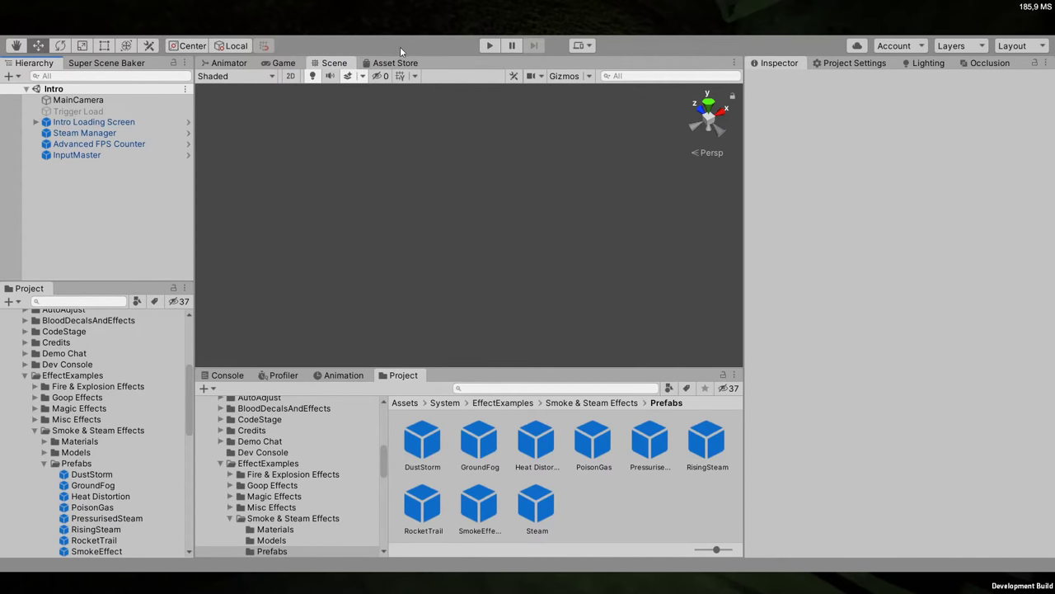
Switch to the Game view and open the Menu scene from Assets/Scenes
{"action": "left_click", "coordinate": [283, 64]}
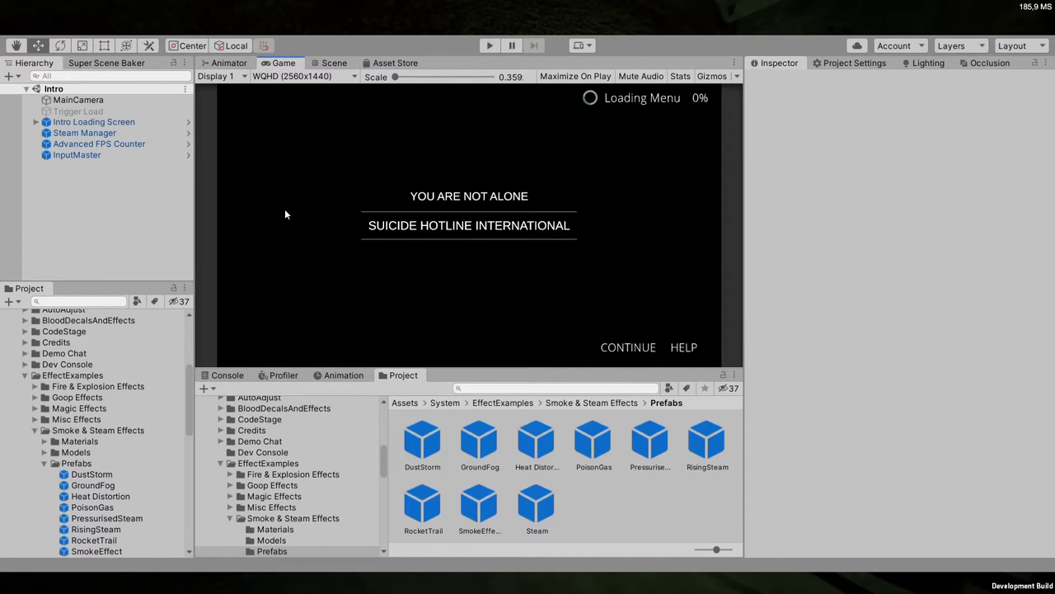
{"action": "scroll", "coordinate": [42, 437], "scroll_direction": "up", "scroll_amount": 6}
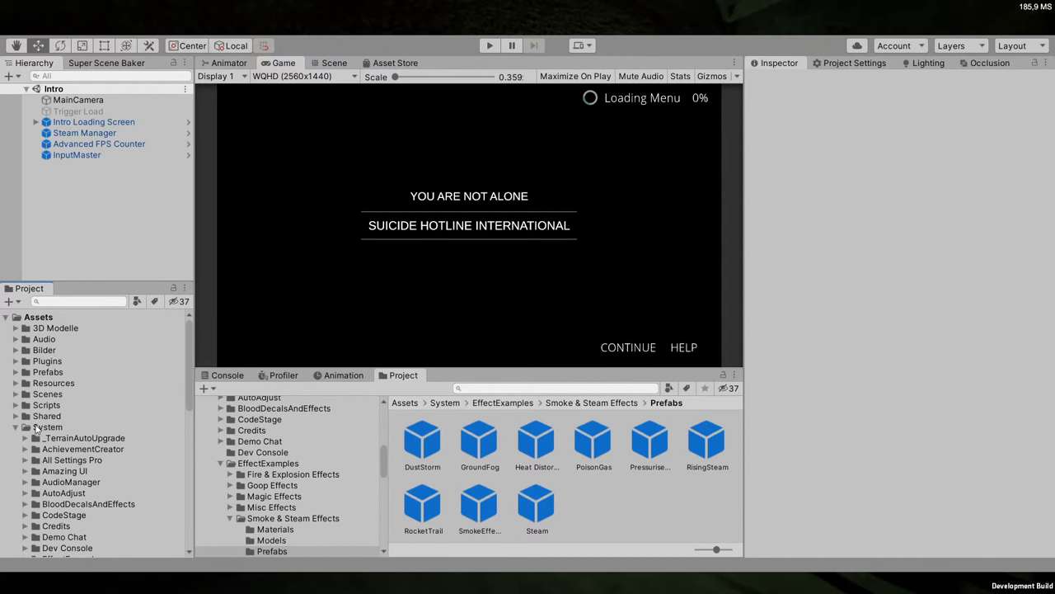
{"action": "left_click", "coordinate": [47, 396]}
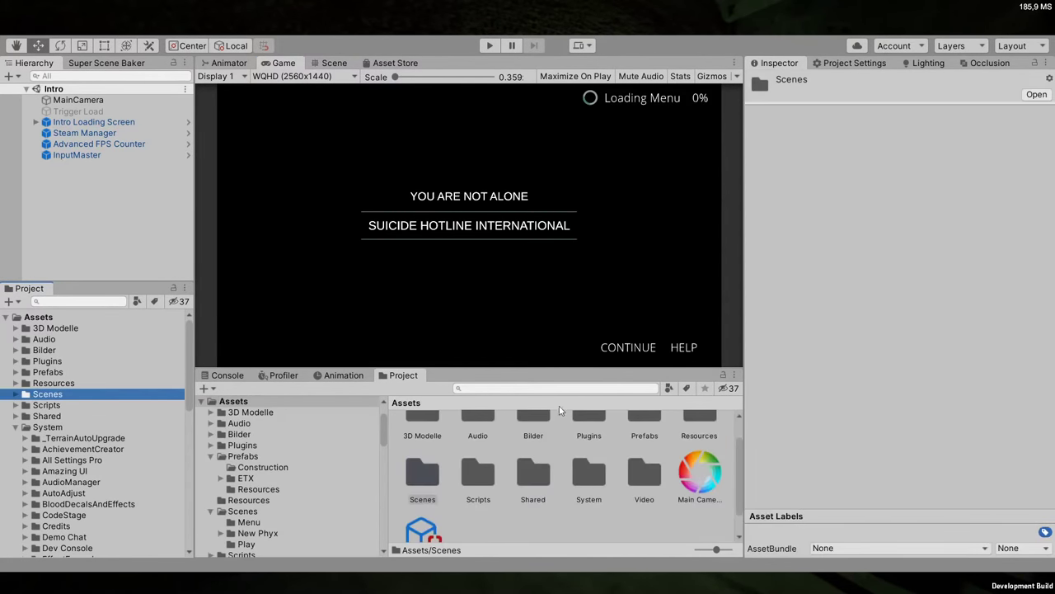
{"action": "left_click", "coordinate": [220, 459]}
{"action": "left_click", "coordinate": [211, 456]}
{"action": "left_click", "coordinate": [211, 478]}
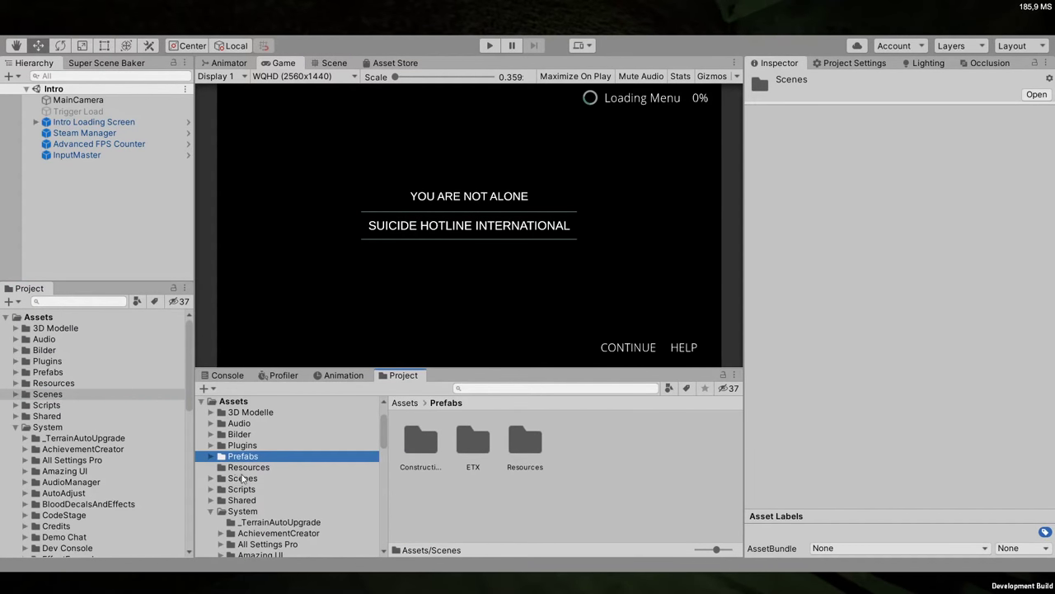
{"action": "left_click", "coordinate": [243, 478]}
{"action": "double_click", "coordinate": [704, 446]}
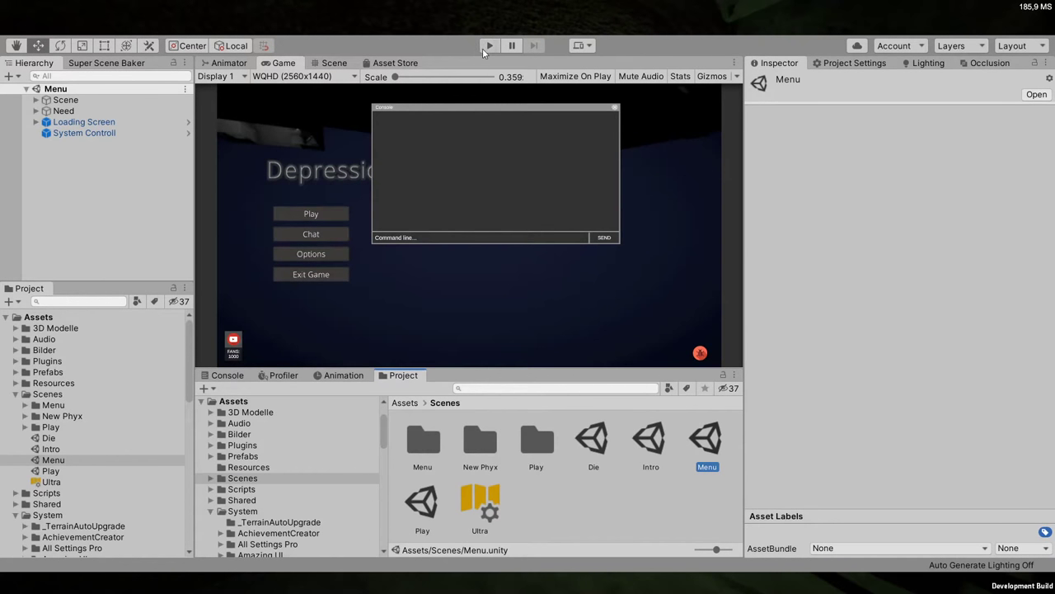
Play the Menu scene and toggle Test on Randome Events under Static Menu
{"action": "left_click", "coordinate": [484, 48]}
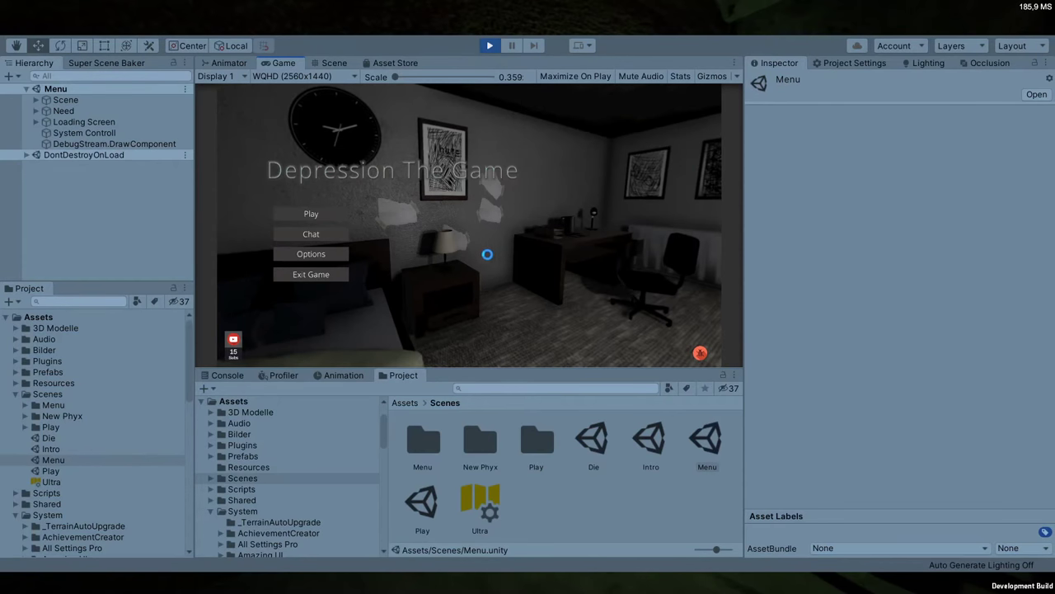
{"action": "left_click", "coordinate": [34, 100]}
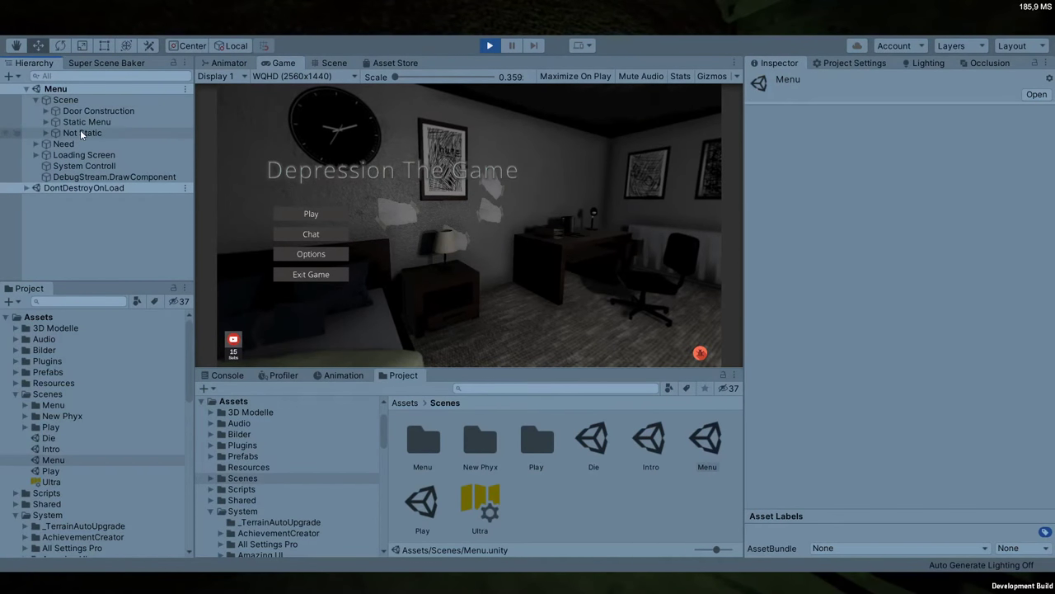
{"action": "left_click", "coordinate": [86, 132]}
{"action": "left_click", "coordinate": [88, 122]}
{"action": "left_click", "coordinate": [45, 121]}
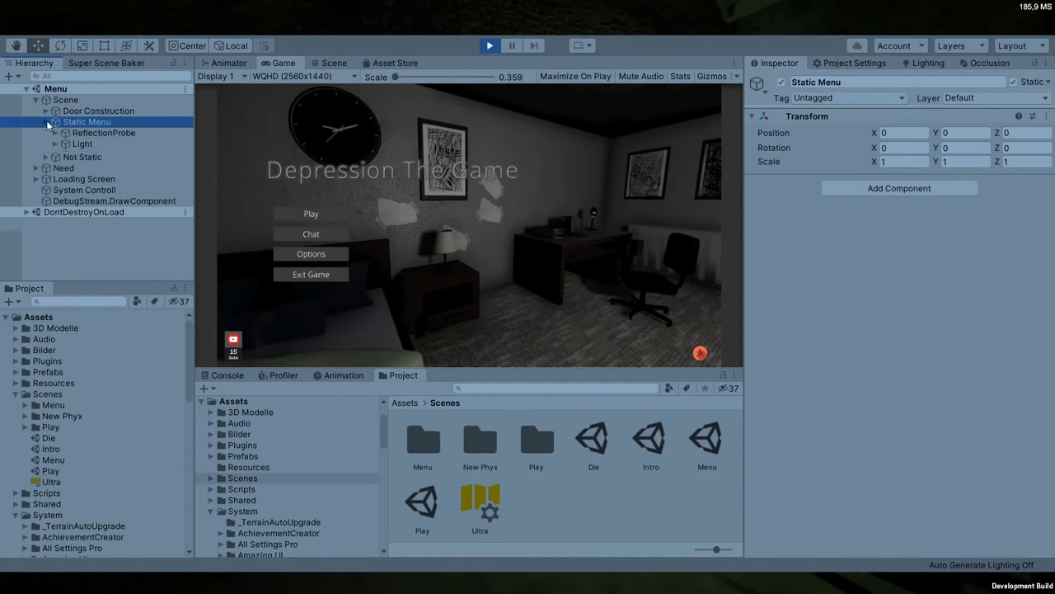
{"action": "left_click", "coordinate": [83, 178]}
{"action": "left_click", "coordinate": [882, 240]}
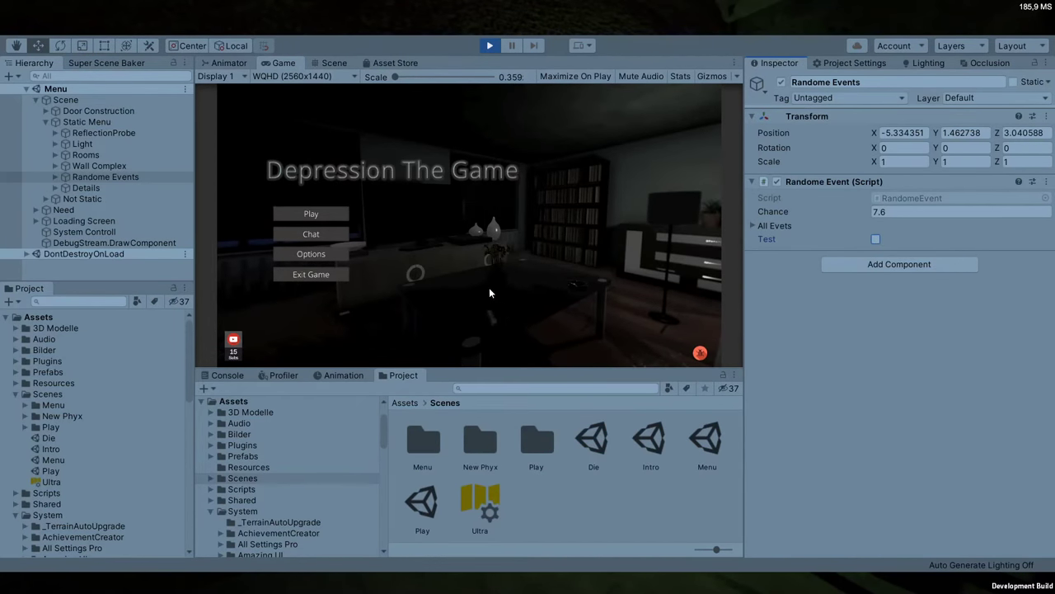
Check the menu room in Scene view, then stop Play mode and reselect Static Menu
{"action": "left_click", "coordinate": [345, 64]}
{"action": "right_click_drag", "start_coordinate": [426, 188], "coordinate": [404, 83]}
{"action": "left_click", "coordinate": [286, 65]}
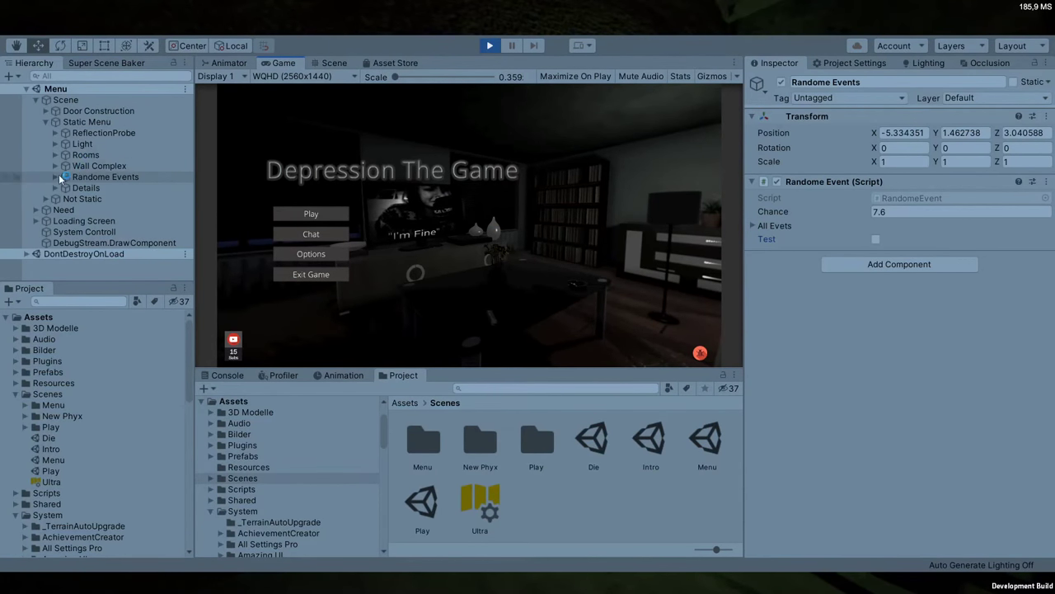
{"action": "left_click", "coordinate": [492, 46]}
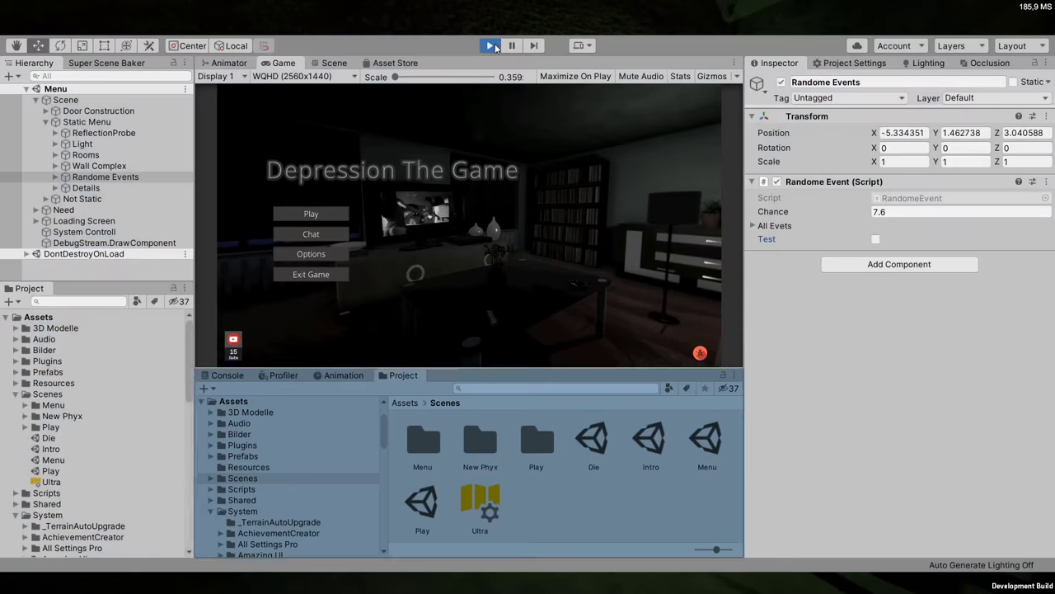
{"action": "left_click", "coordinate": [89, 122]}
{"action": "left_click", "coordinate": [1001, 115]}
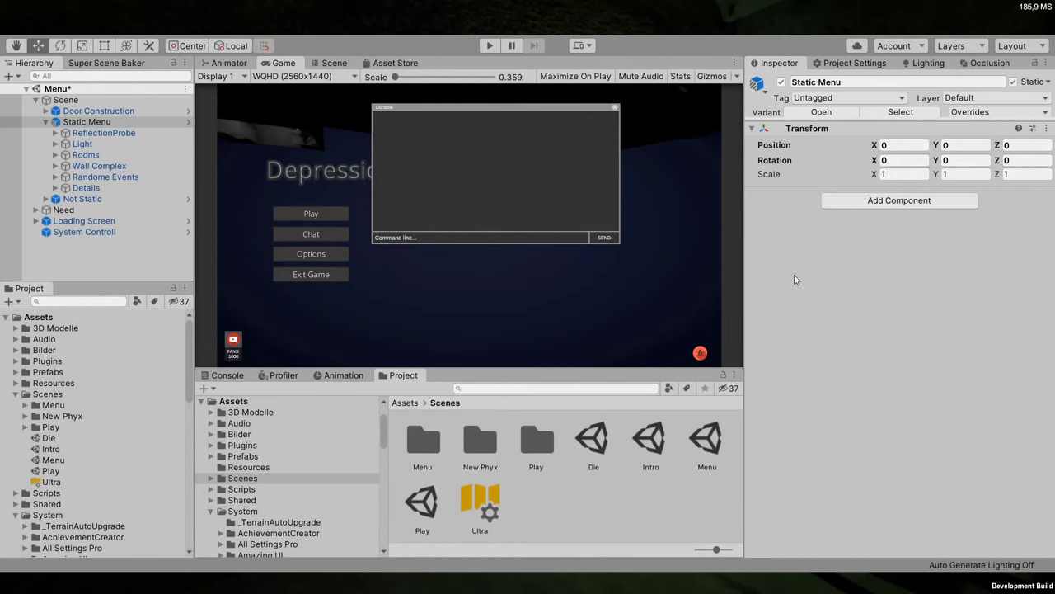
Switch to the Scene view and orbit toward the coffee table with the ashtray
{"action": "left_click", "coordinate": [334, 63]}
{"action": "right_click_drag", "start_coordinate": [413, 272], "coordinate": [391, 307]}
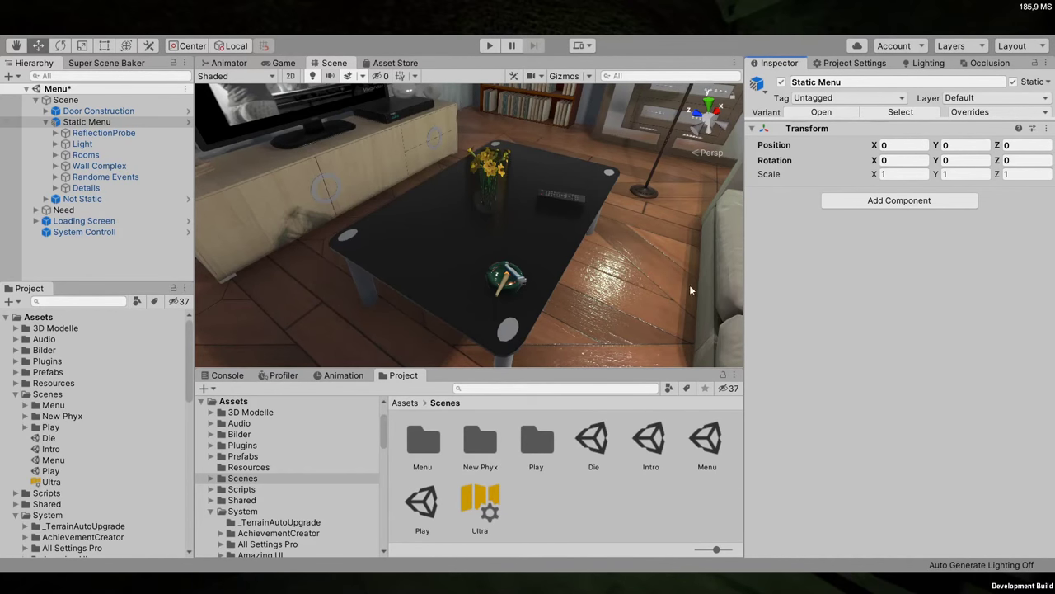
Zoom onto the ashtray and cycle the selection through its objects to the FireLight
{"action": "left_click_drag", "start_coordinate": [691, 290], "coordinate": [398, 284], "text": "alt"}
{"action": "scroll", "coordinate": [495, 249], "scroll_direction": "up", "scroll_amount": 8}
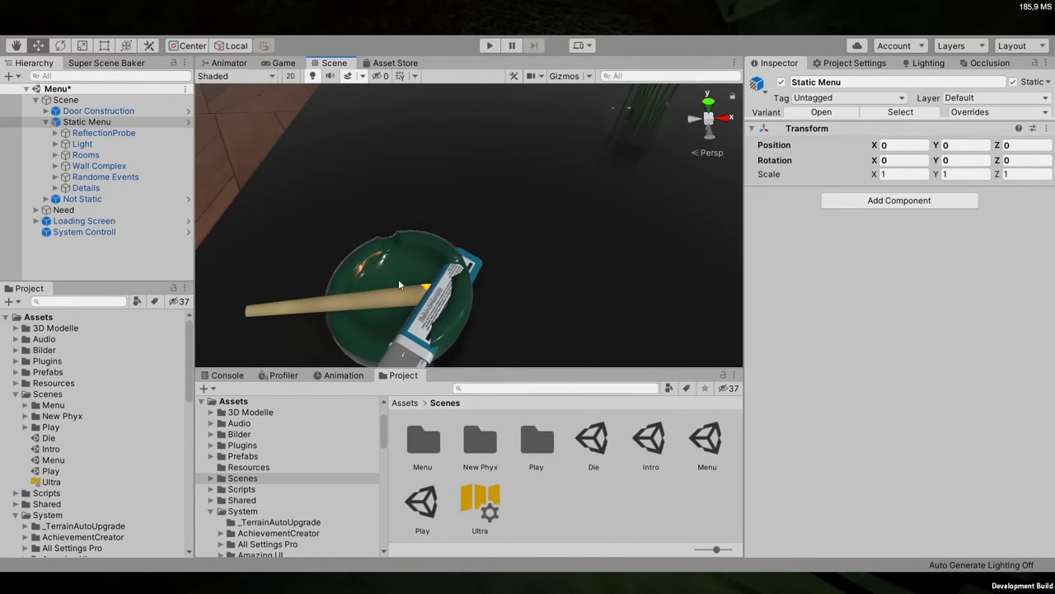
{"action": "left_click", "coordinate": [426, 311]}
{"action": "left_click", "coordinate": [426, 311]}
{"action": "left_click", "coordinate": [425, 311]}
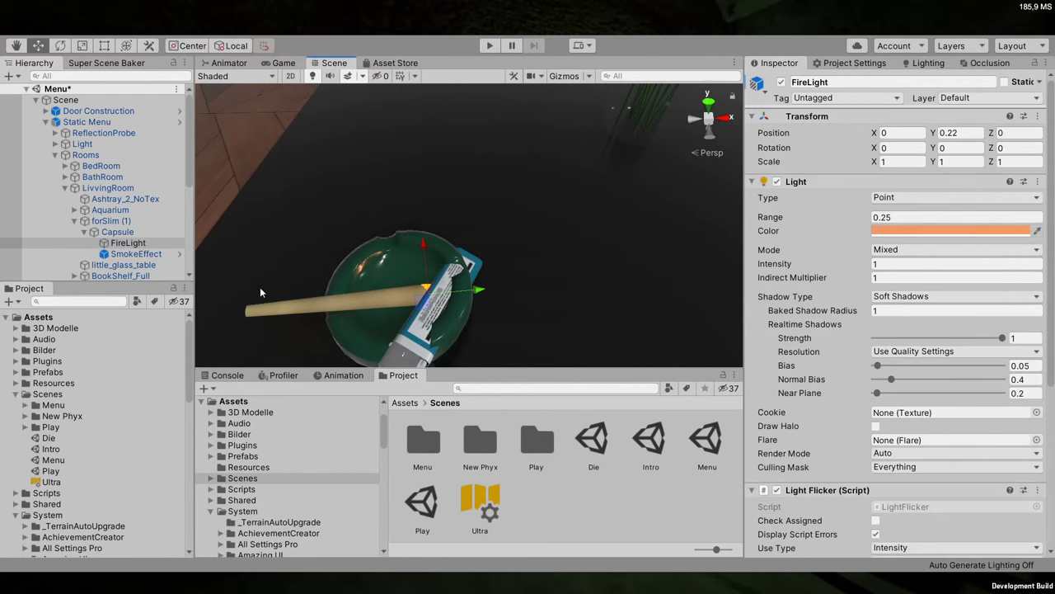
{"action": "left_click_drag", "start_coordinate": [396, 284], "coordinate": [364, 302], "text": "alt"}
{"action": "scroll", "coordinate": [427, 249], "scroll_direction": "up", "scroll_amount": 3}
Select the whole Lighter_Prefab and drag it down-right off the ashtray
{"action": "left_click", "coordinate": [424, 253]}
{"action": "left_click", "coordinate": [421, 259]}
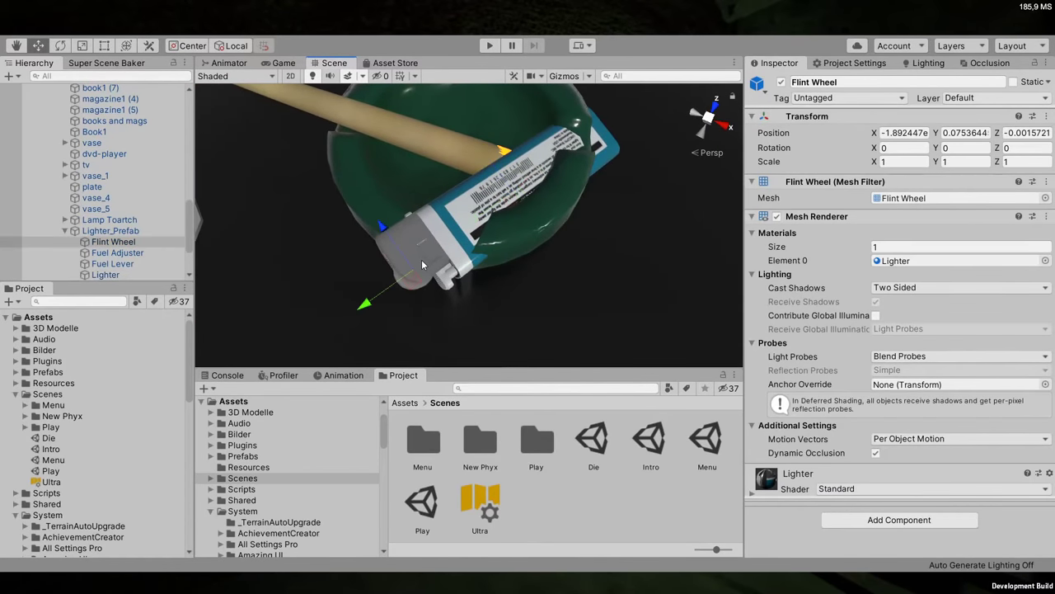
{"action": "left_click", "coordinate": [107, 231]}
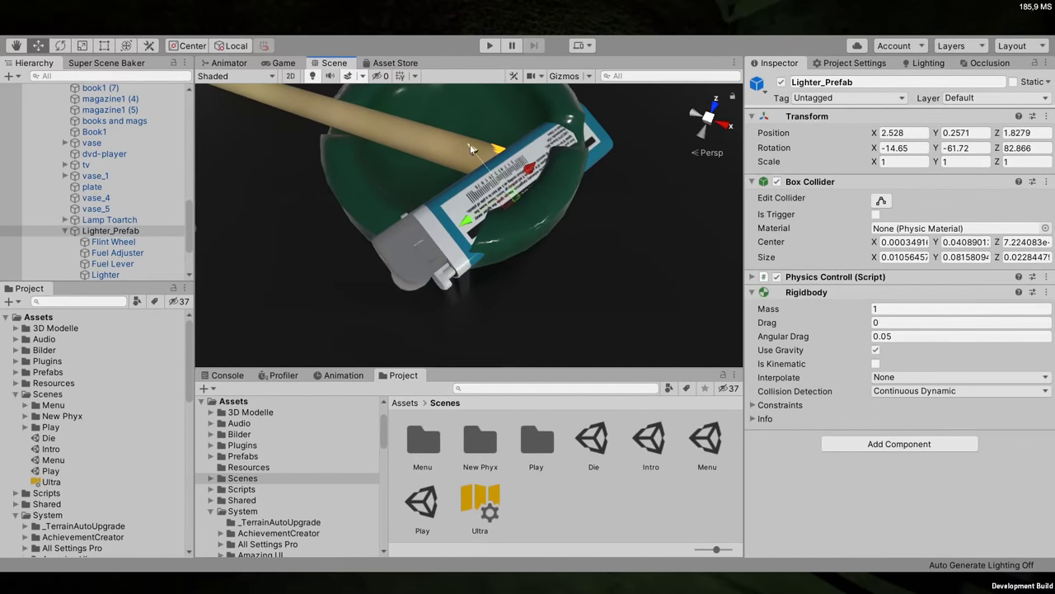
{"action": "left_click_drag", "start_coordinate": [470, 149], "coordinate": [638, 291]}
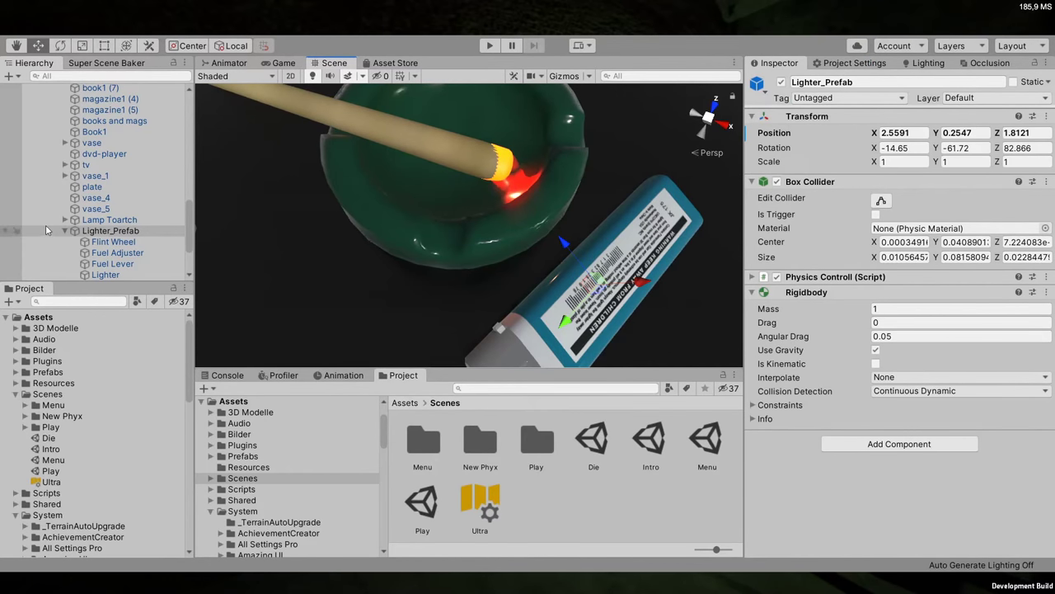
Reselect Lighter_Prefab, collapse the Rooms group, and orbit to a lower angle on the ashtray
{"action": "left_click", "coordinate": [67, 233]}
{"action": "left_click_drag", "start_coordinate": [68, 237], "coordinate": [62, 176]}
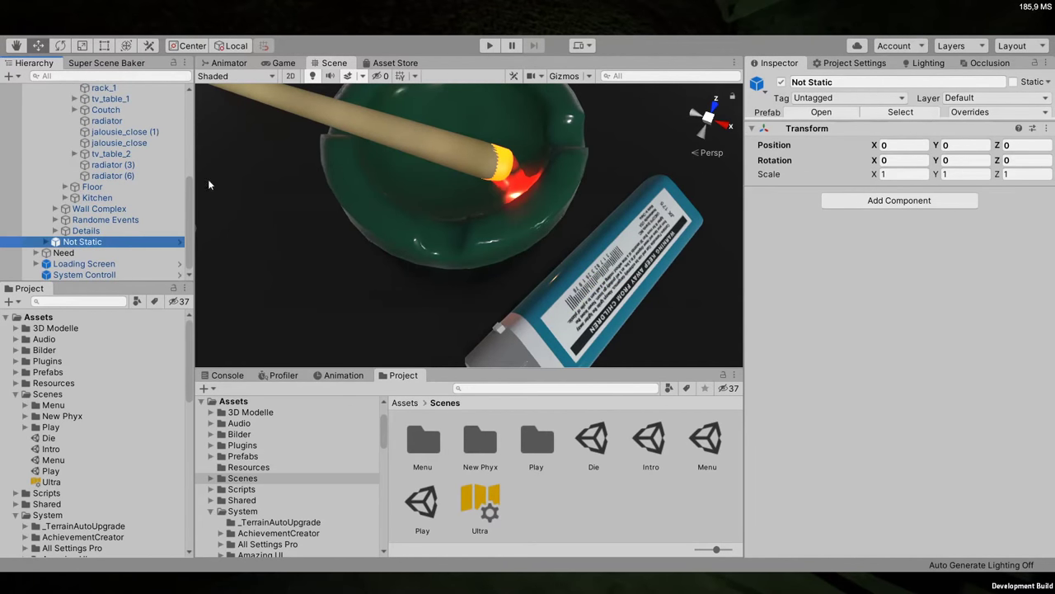
{"action": "left_click", "coordinate": [998, 198]}
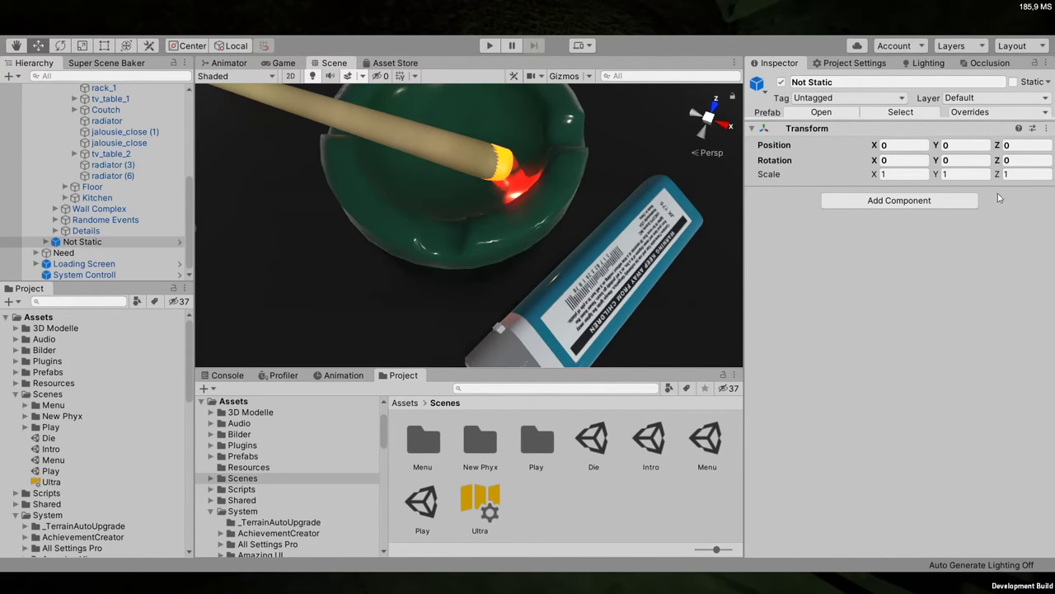
{"action": "scroll", "coordinate": [99, 156], "scroll_direction": "up", "scroll_amount": 10}
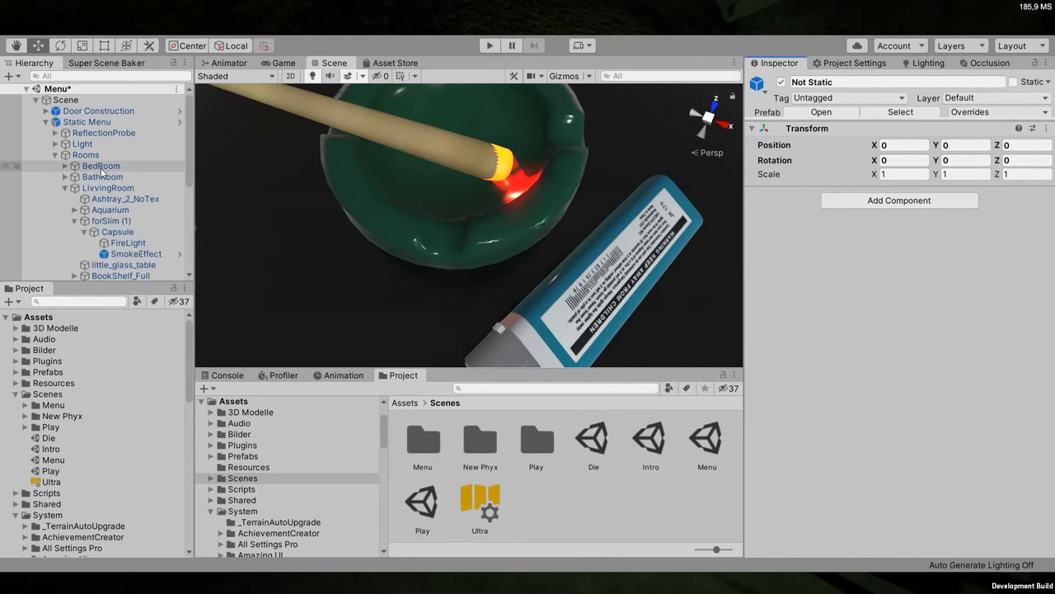
{"action": "left_click", "coordinate": [55, 154]}
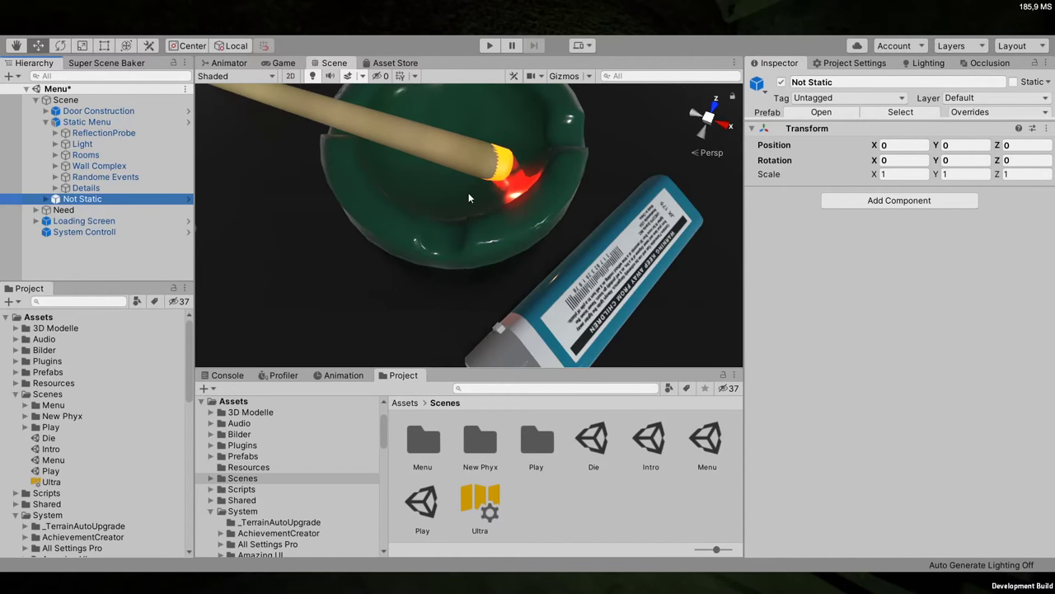
{"action": "right_click_drag", "start_coordinate": [470, 198], "coordinate": [464, 303]}
Select SmokeEffect and replace its maximum Start Speed of 0.3 with 0.19
{"action": "left_click", "coordinate": [465, 303]}
{"action": "left_click", "coordinate": [449, 301]}
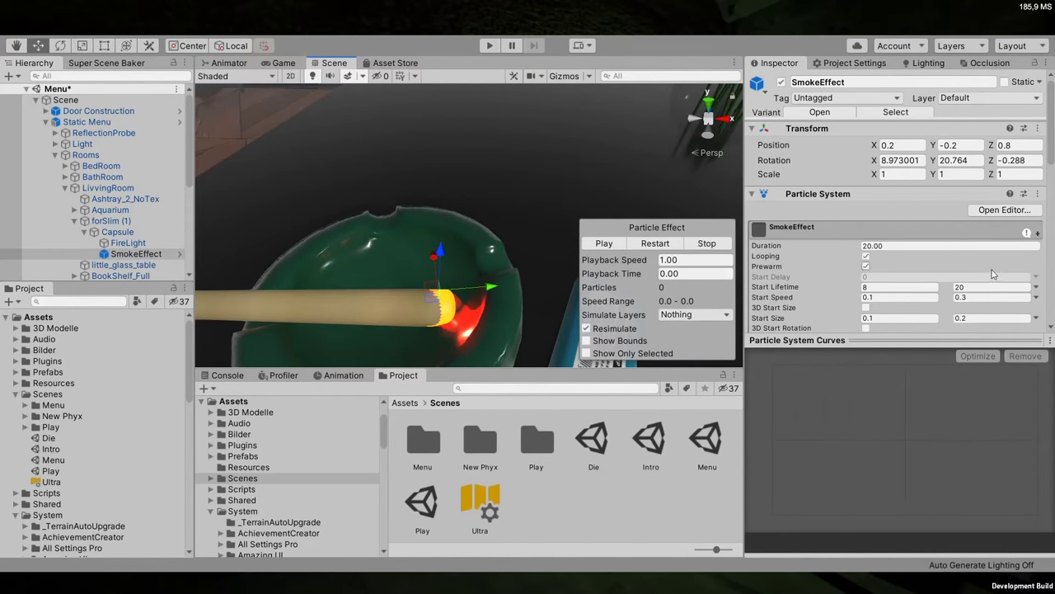
{"action": "scroll", "coordinate": [982, 261], "scroll_direction": "down", "scroll_amount": 5}
{"action": "scroll", "coordinate": [982, 257], "scroll_direction": "up", "scroll_amount": 3}
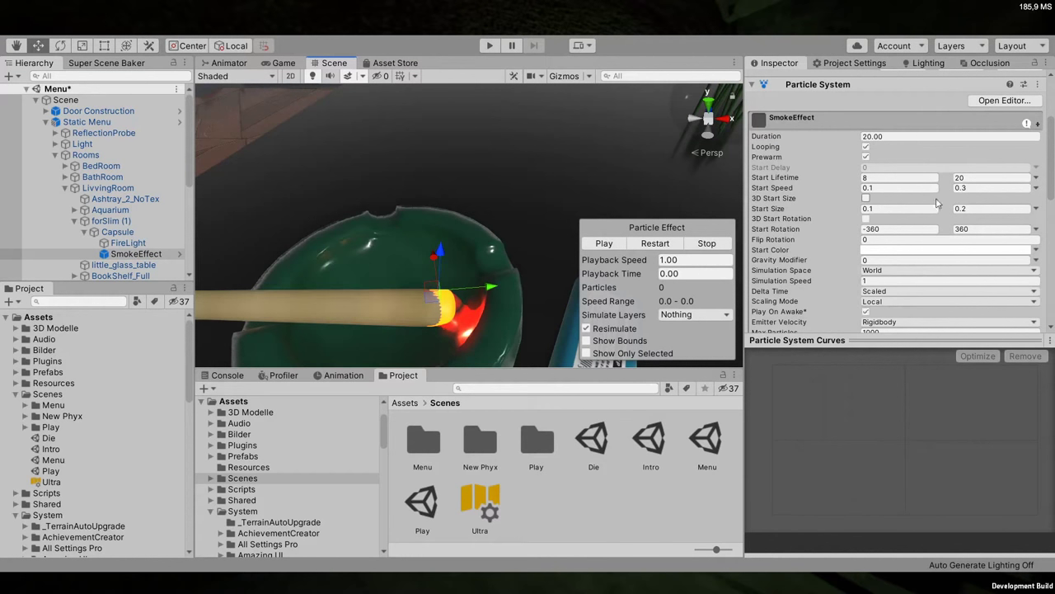
{"action": "left_click", "coordinate": [975, 188]}
{"action": "double_click", "coordinate": [962, 190]}
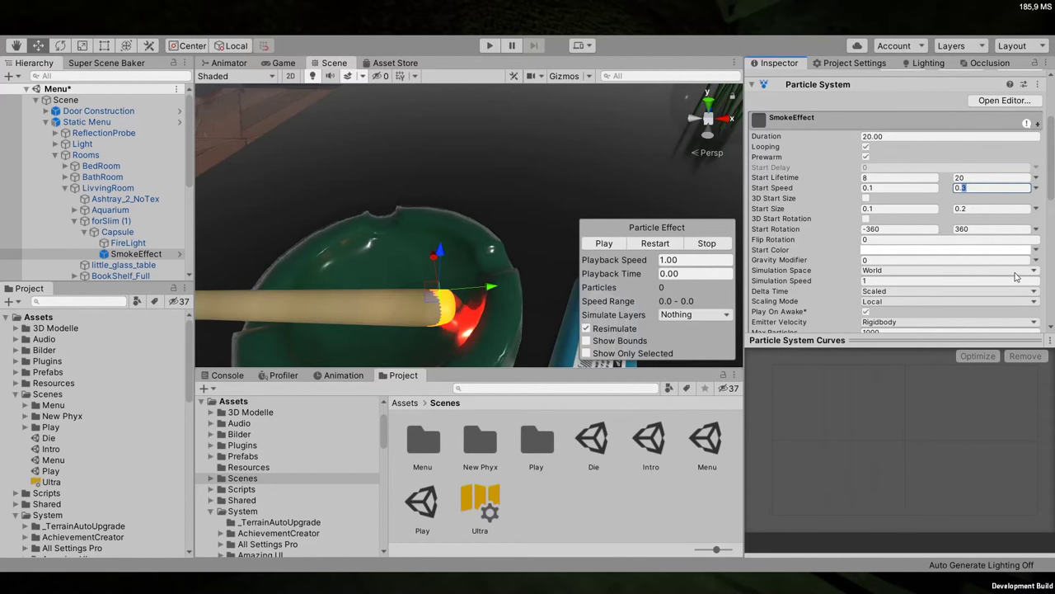
{"action": "type", "text": "0.19"}
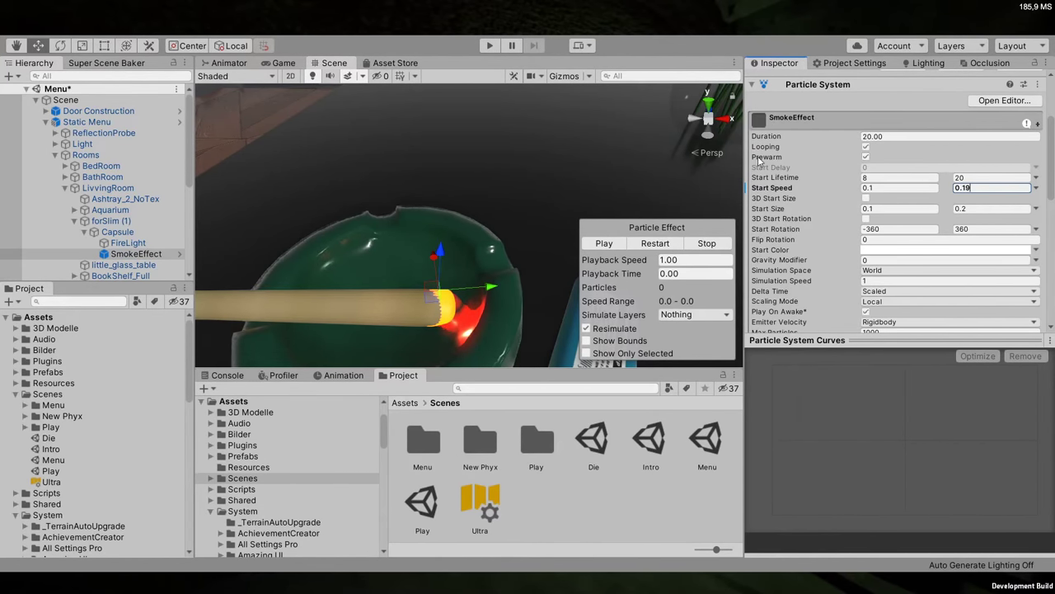
Play the game, apply Reflection Quality Realtime Every Frame in Options, then return to the Scene view
{"action": "left_click", "coordinate": [483, 46]}
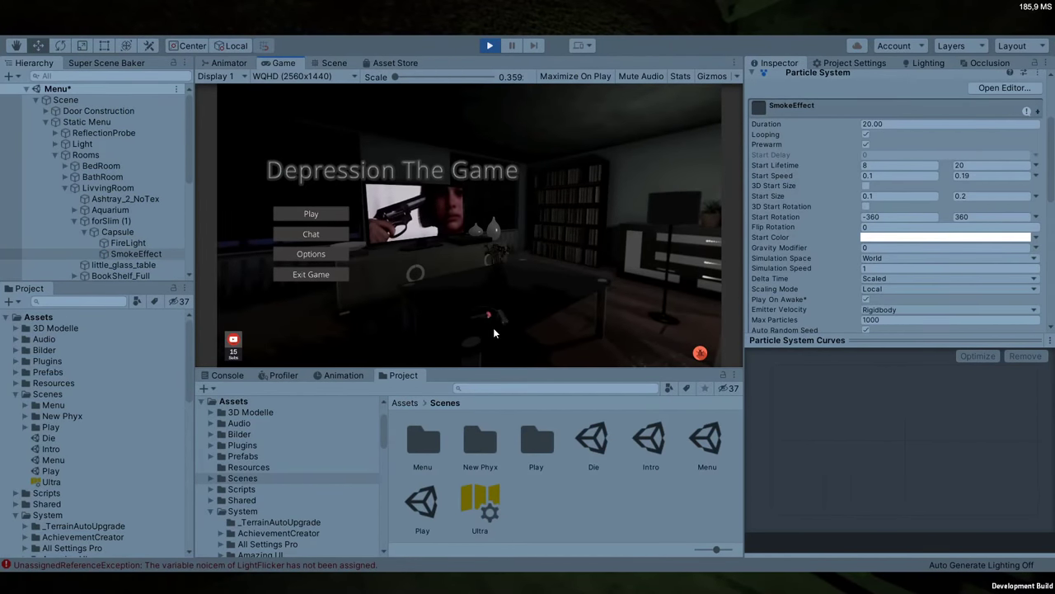
{"action": "left_click", "coordinate": [329, 255]}
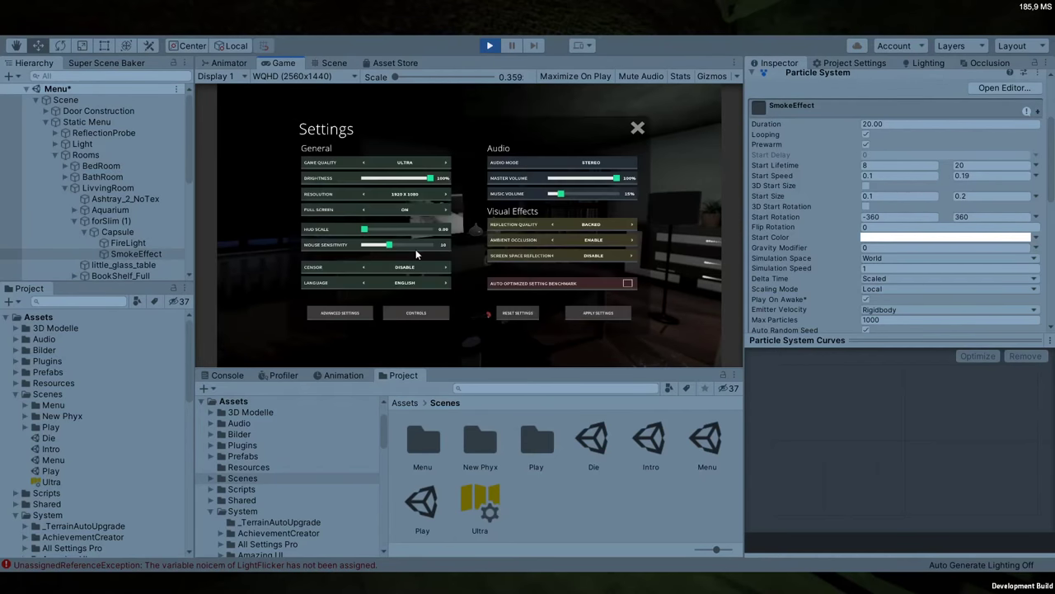
{"action": "left_click", "coordinate": [632, 225]}
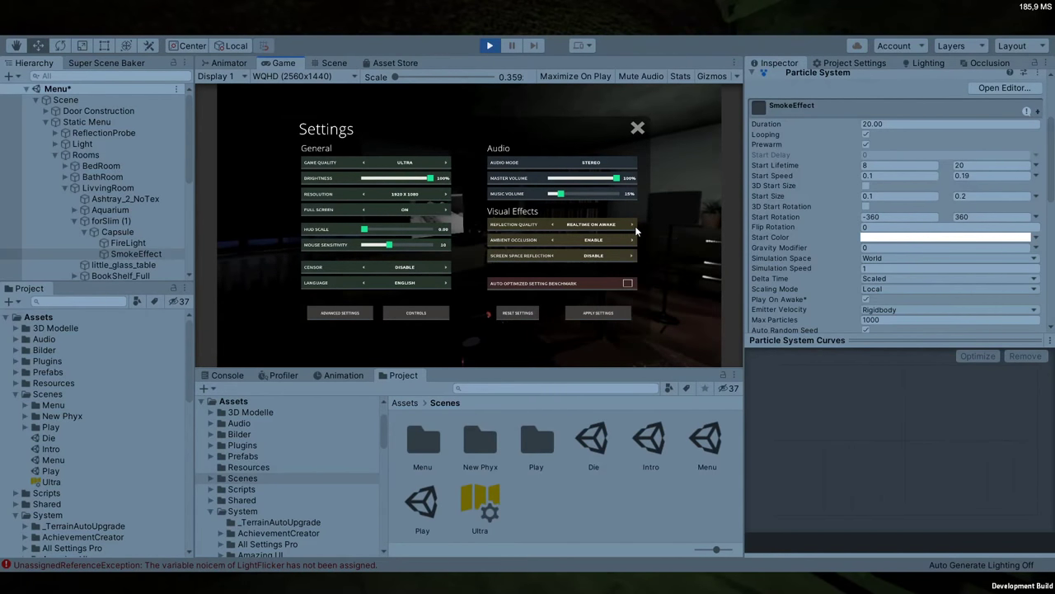
{"action": "left_click", "coordinate": [577, 314]}
{"action": "left_click", "coordinate": [638, 128]}
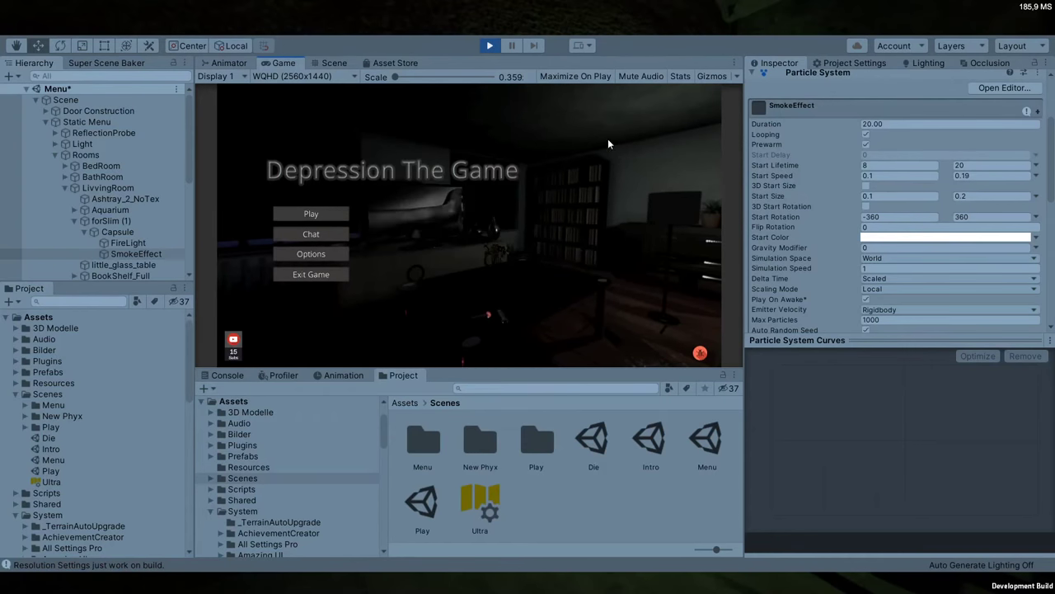
{"action": "left_click", "coordinate": [334, 66]}
{"action": "left_click_drag", "start_coordinate": [355, 116], "coordinate": [190, 308], "text": "alt"}
Drop FireLight's shadow Bias and Normal Bias to 0 and Near Plane to 0.0025, then check the Game view
{"action": "left_click", "coordinate": [143, 243]}
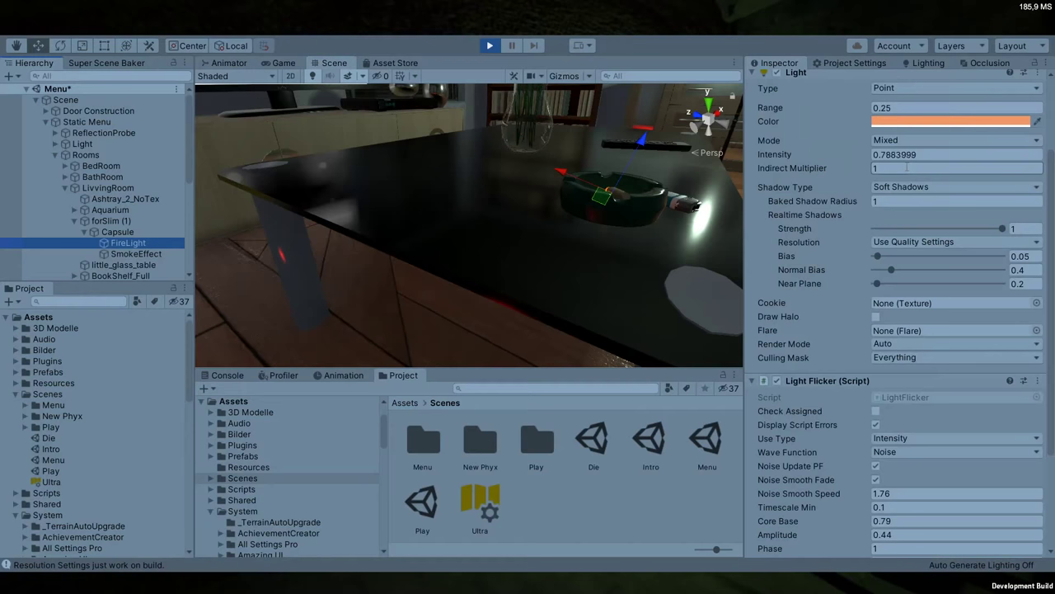
{"action": "left_click", "coordinate": [839, 107]}
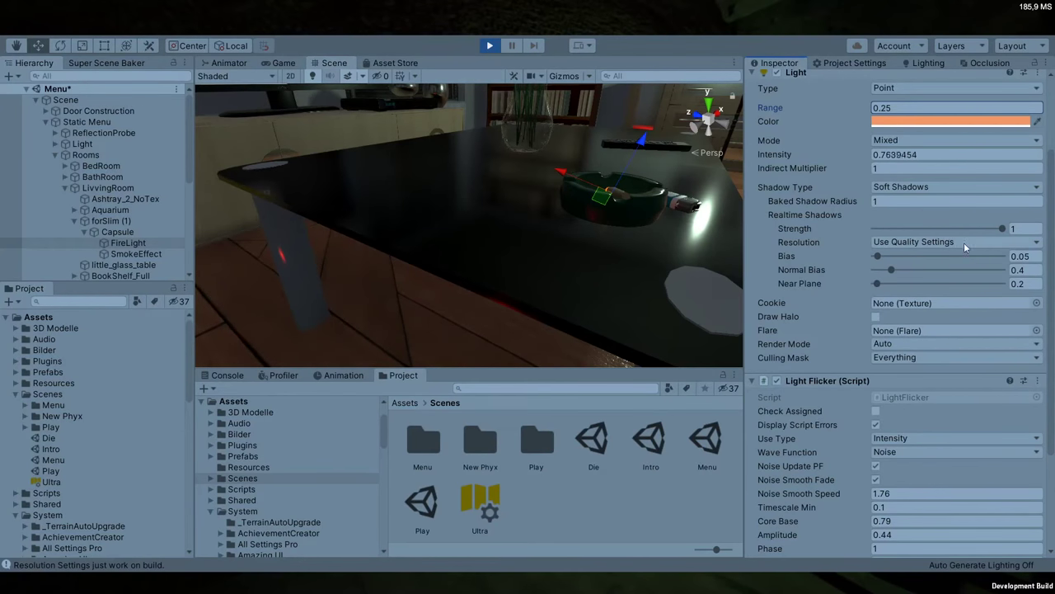
{"action": "left_click", "coordinate": [875, 256]}
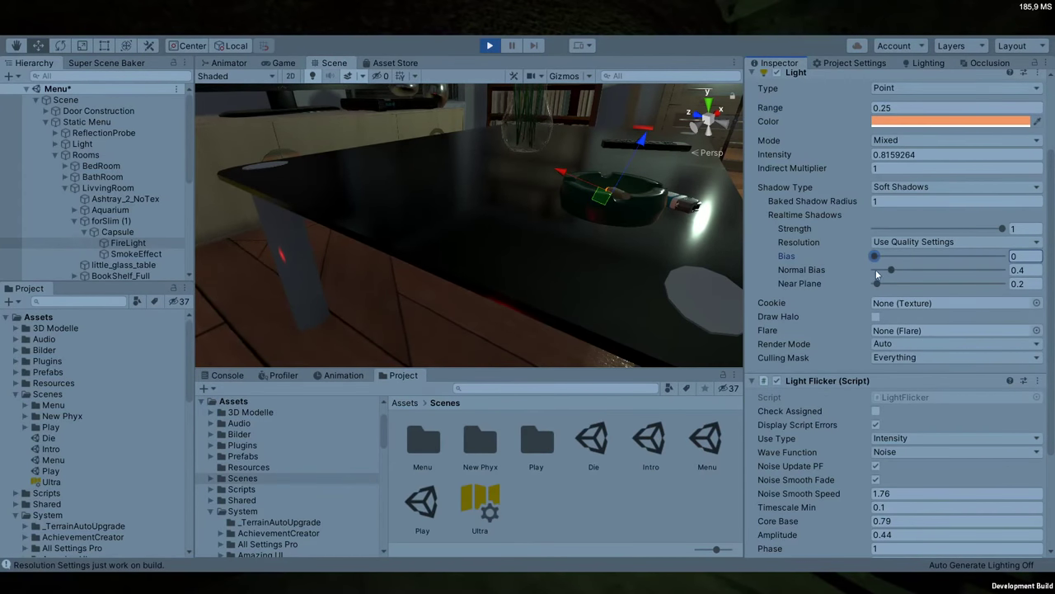
{"action": "left_click", "coordinate": [890, 270]}
{"action": "left_click_drag", "start_coordinate": [888, 275], "coordinate": [861, 286]}
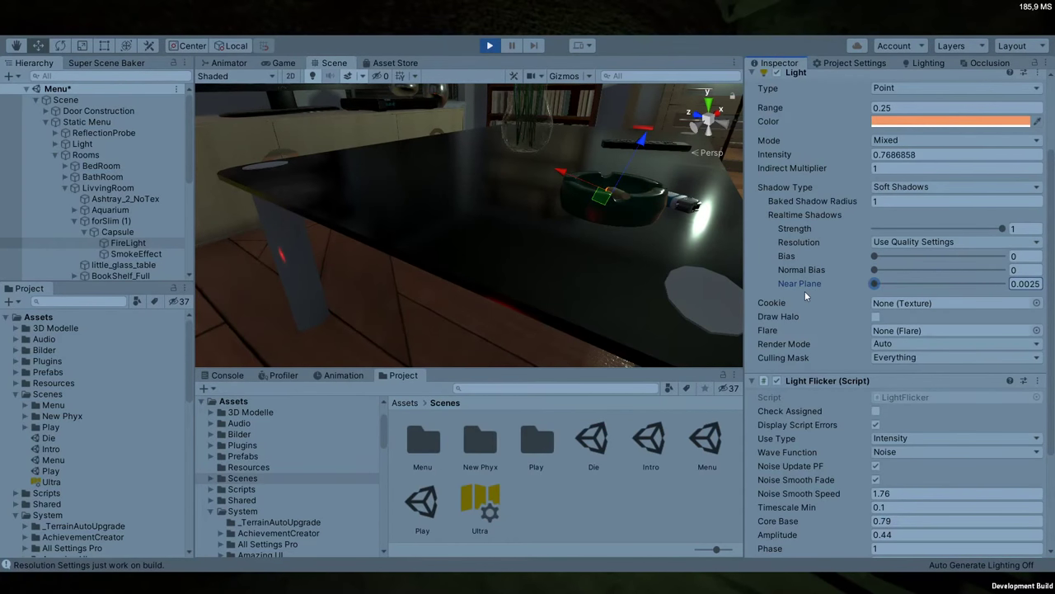
{"action": "scroll", "coordinate": [506, 265], "scroll_direction": "down", "scroll_amount": 5}
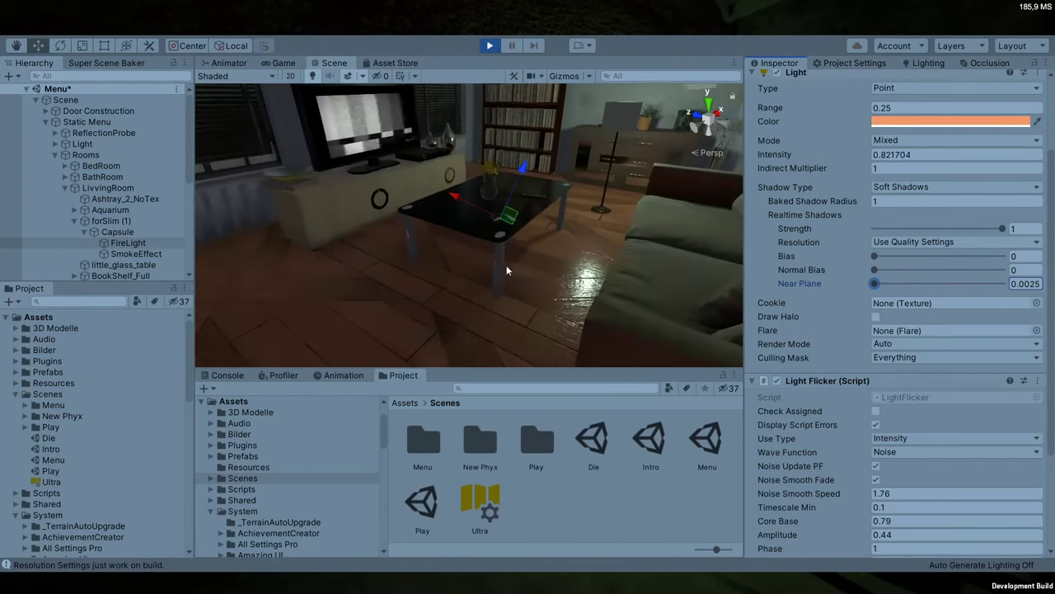
{"action": "scroll", "coordinate": [479, 294], "scroll_direction": "up", "scroll_amount": 2}
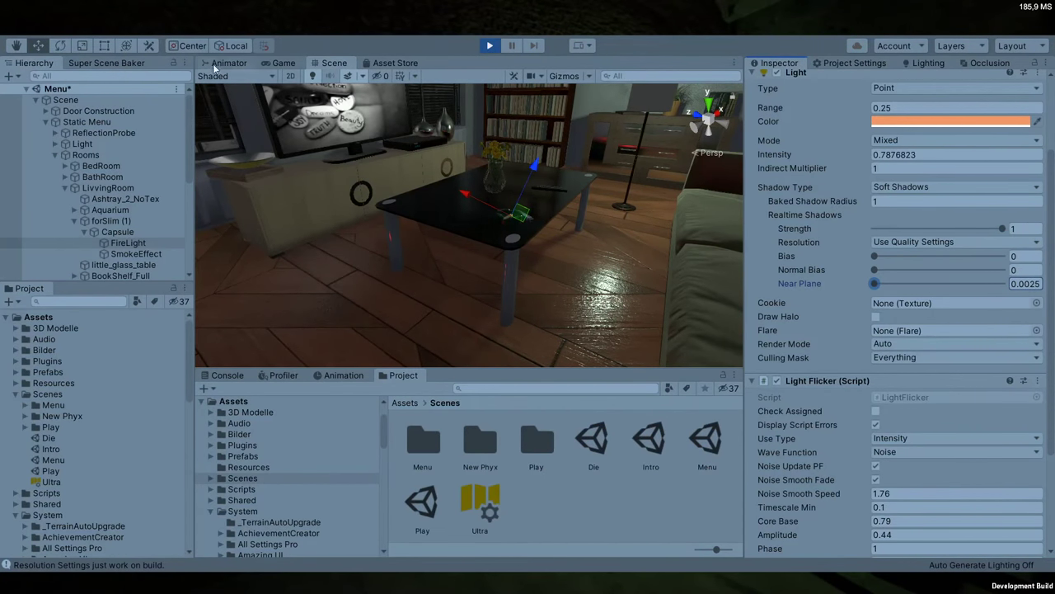
{"action": "left_click", "coordinate": [280, 64]}
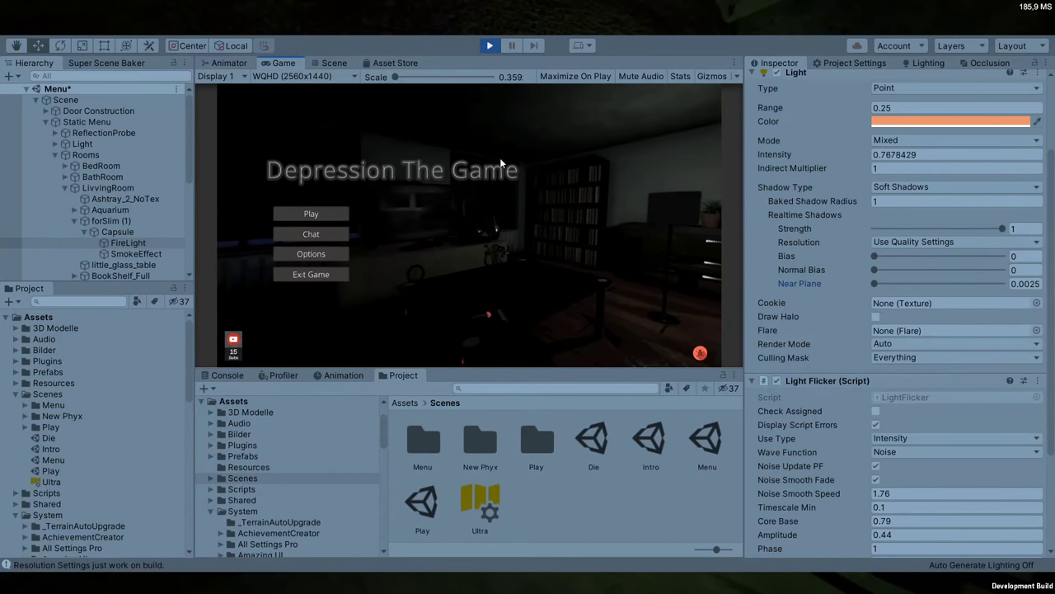
Stop the game, change FireLight's Range from 0.25 to 0.15, and frame the light
{"action": "left_click", "coordinate": [490, 47]}
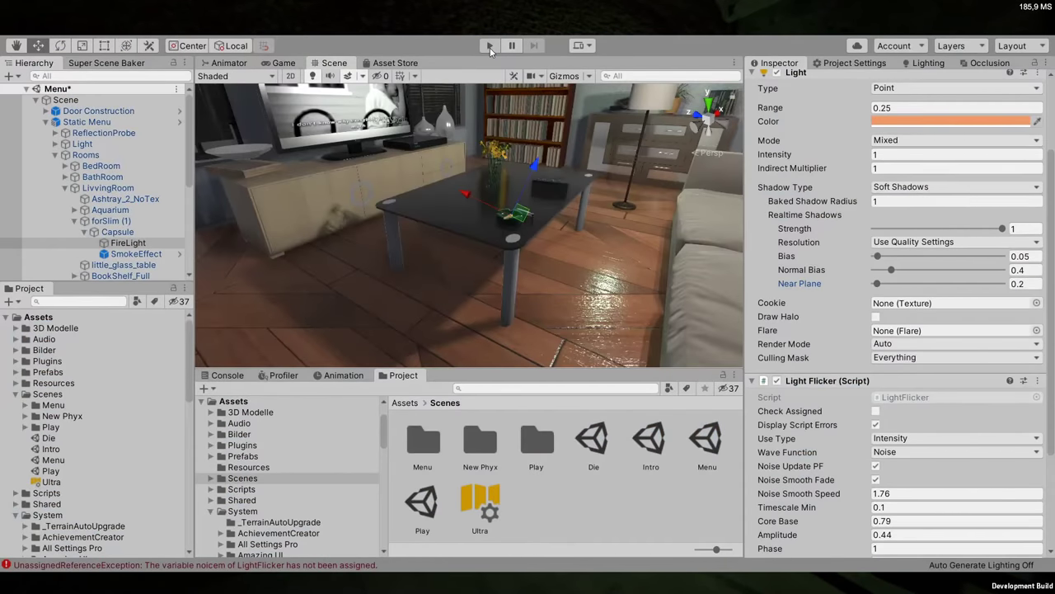
{"action": "scroll", "coordinate": [540, 230], "scroll_direction": "up", "scroll_amount": 3}
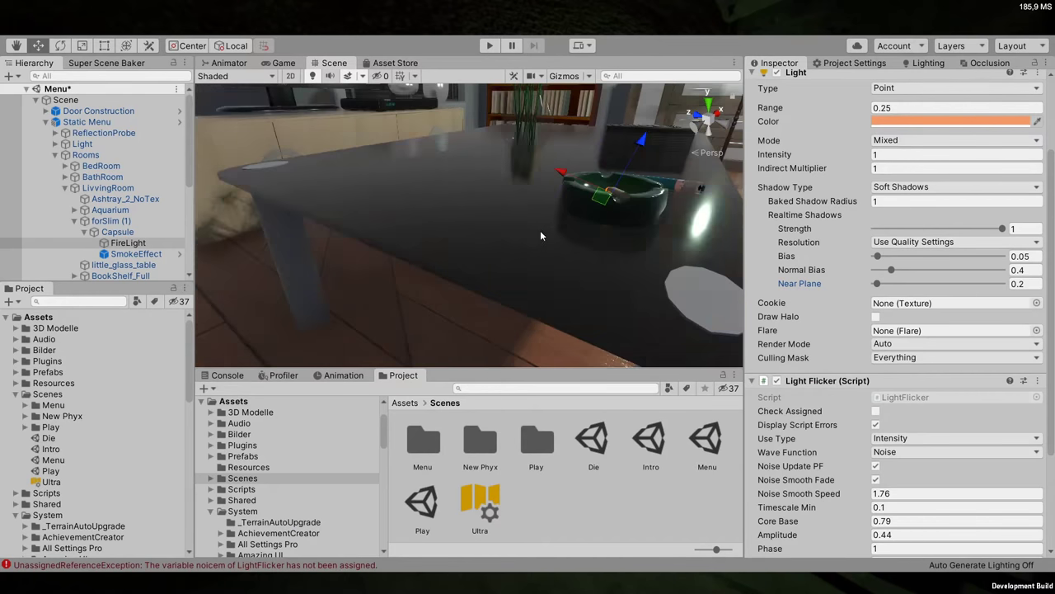
{"action": "left_click", "coordinate": [893, 108]}
{"action": "left_click_drag", "start_coordinate": [892, 109], "coordinate": [886, 109]}
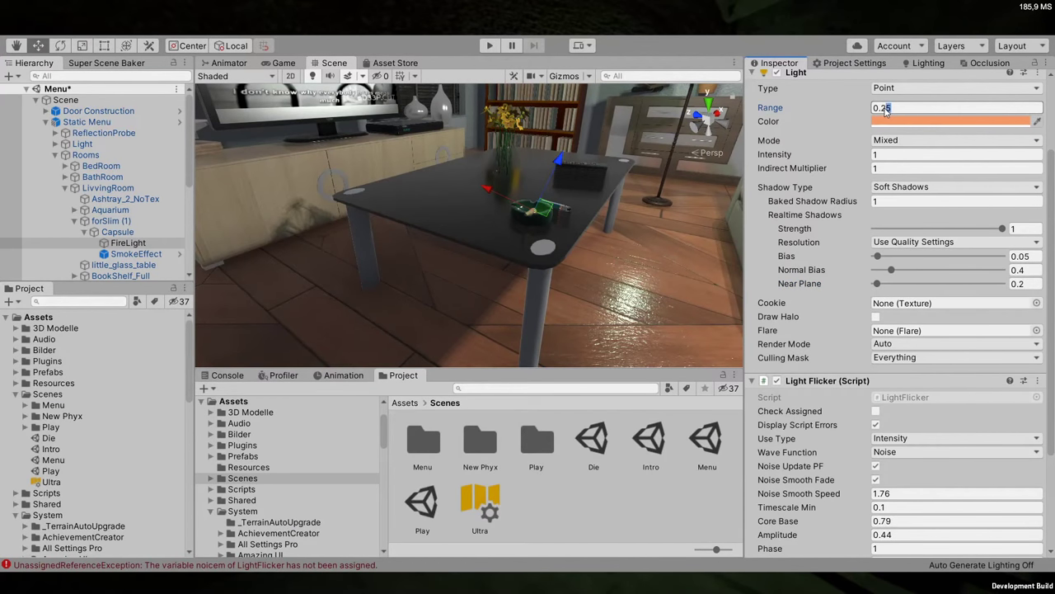
{"action": "type", "text": "3"}
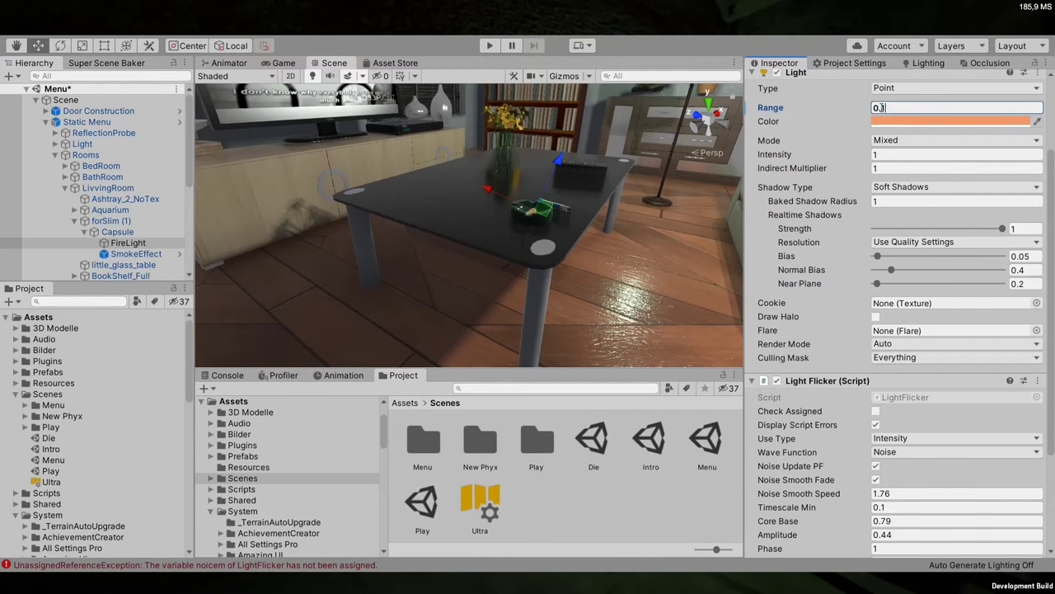
{"action": "scroll", "coordinate": [569, 215], "scroll_direction": "up", "scroll_amount": 5}
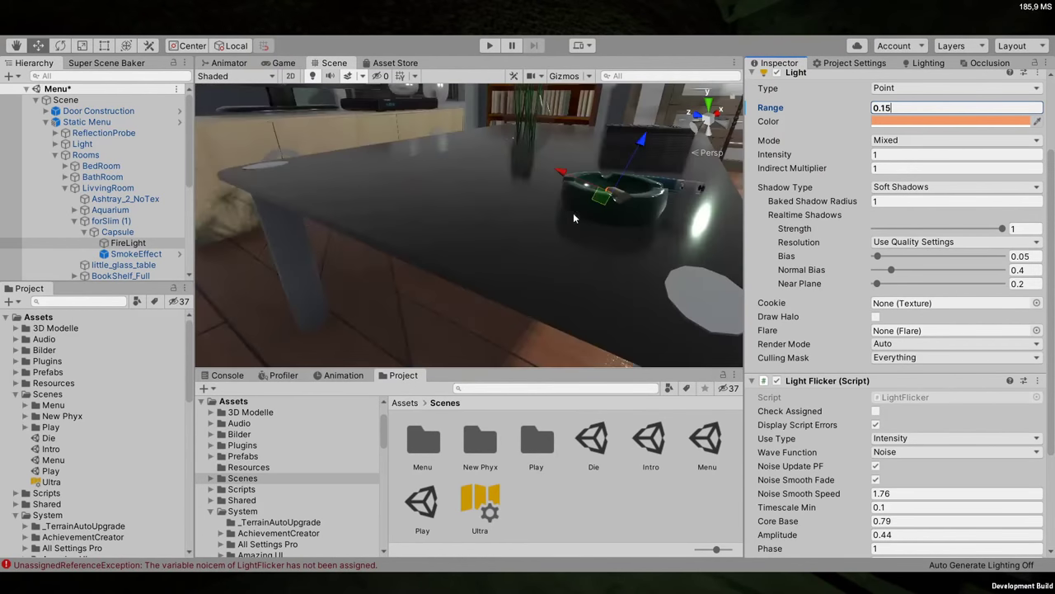
{"action": "scroll", "coordinate": [837, 187], "scroll_direction": "up", "scroll_amount": 2}
{"action": "key", "text": "Return"}
{"action": "key", "text": "f"}
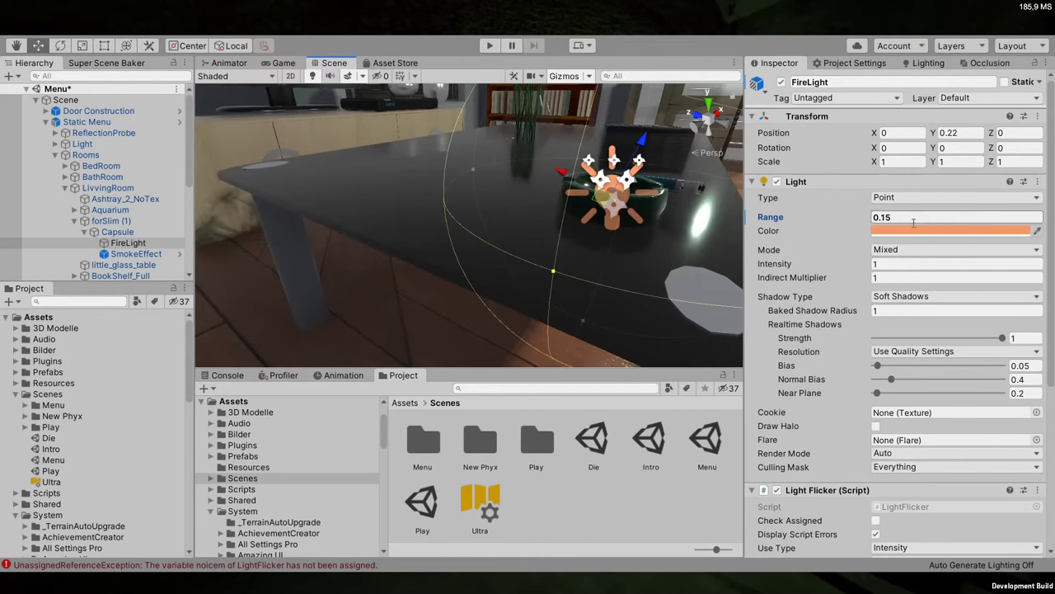
{"action": "left_click", "coordinate": [87, 121]}
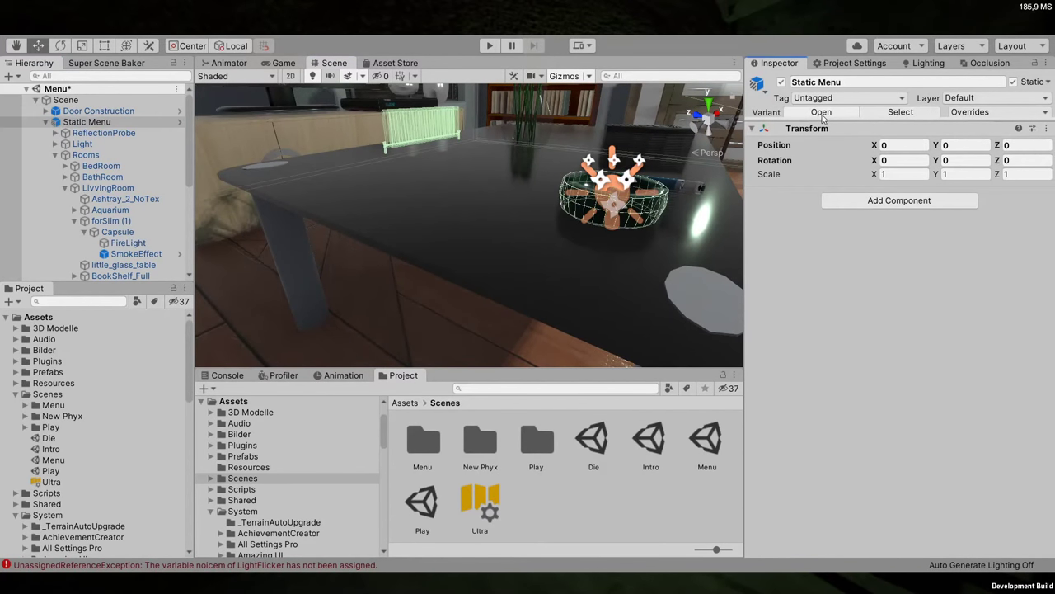
Open the nested Static prefab and set its FireLight Range to 0.15
{"action": "left_click", "coordinate": [822, 114]}
{"action": "left_click", "coordinate": [822, 113]}
{"action": "left_click", "coordinate": [109, 227]}
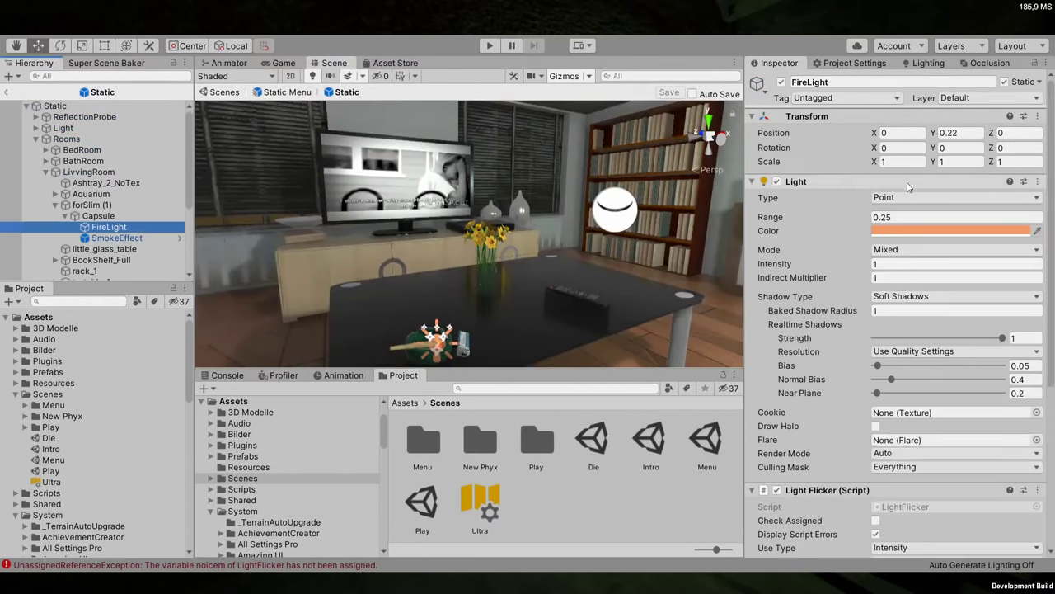
{"action": "left_click", "coordinate": [904, 216]}
{"action": "type", "text": "0.15"}
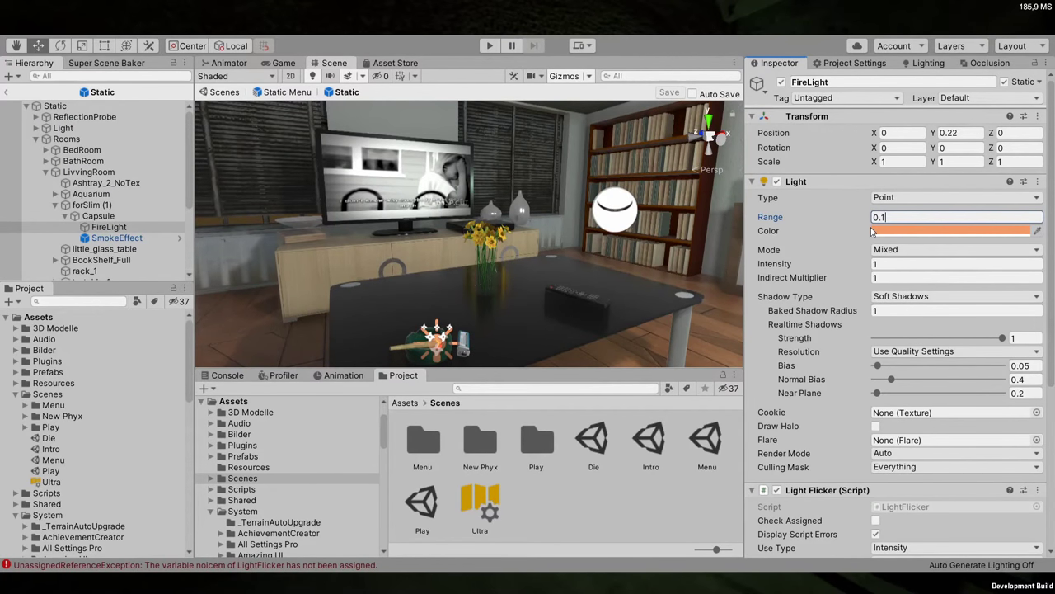
{"action": "left_click", "coordinate": [178, 93]}
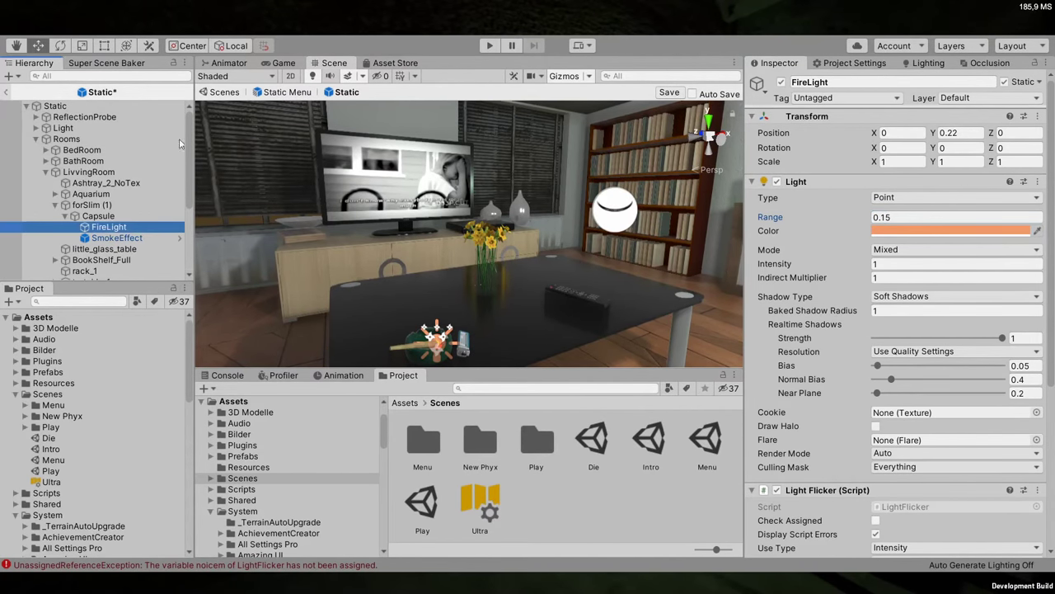
Exit prefab mode to the Menu scene and collapse the Static Menu, Scenes and System folders
{"action": "left_click", "coordinate": [6, 92]}
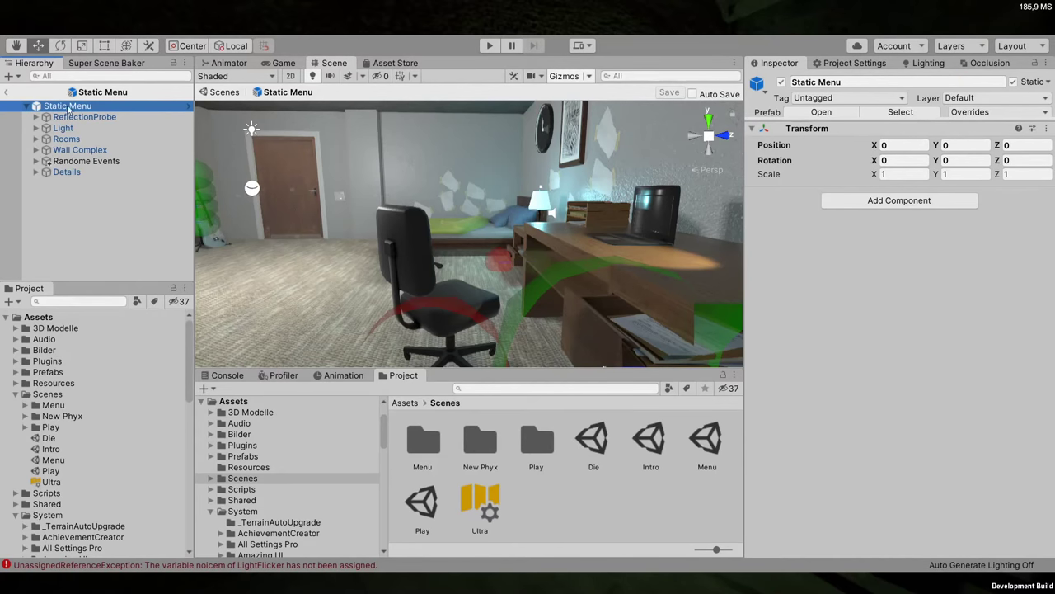
{"action": "left_click", "coordinate": [6, 91]}
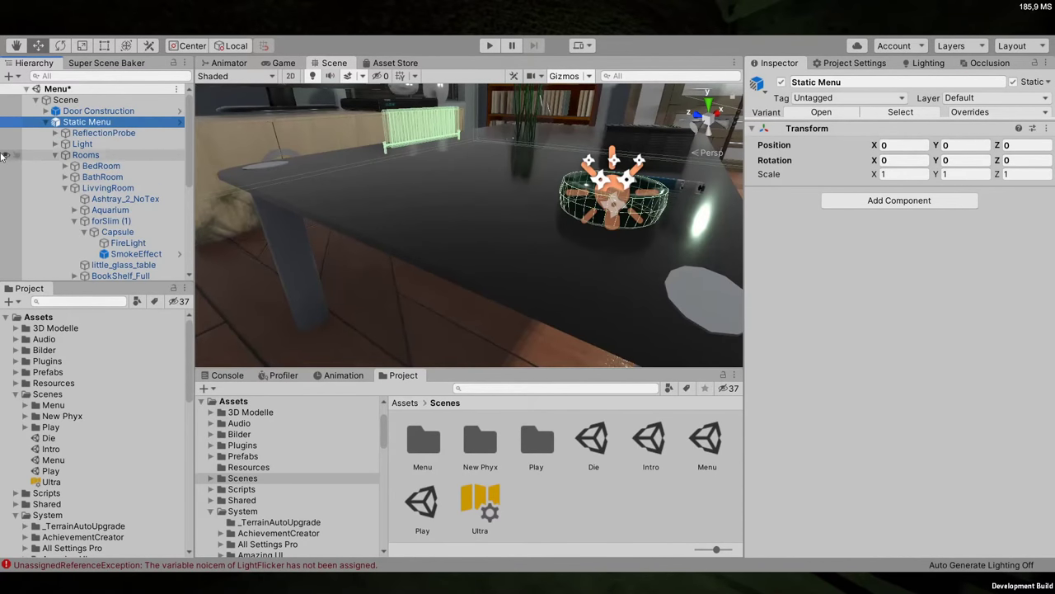
{"action": "left_click", "coordinate": [45, 121]}
{"action": "left_click", "coordinate": [82, 244]}
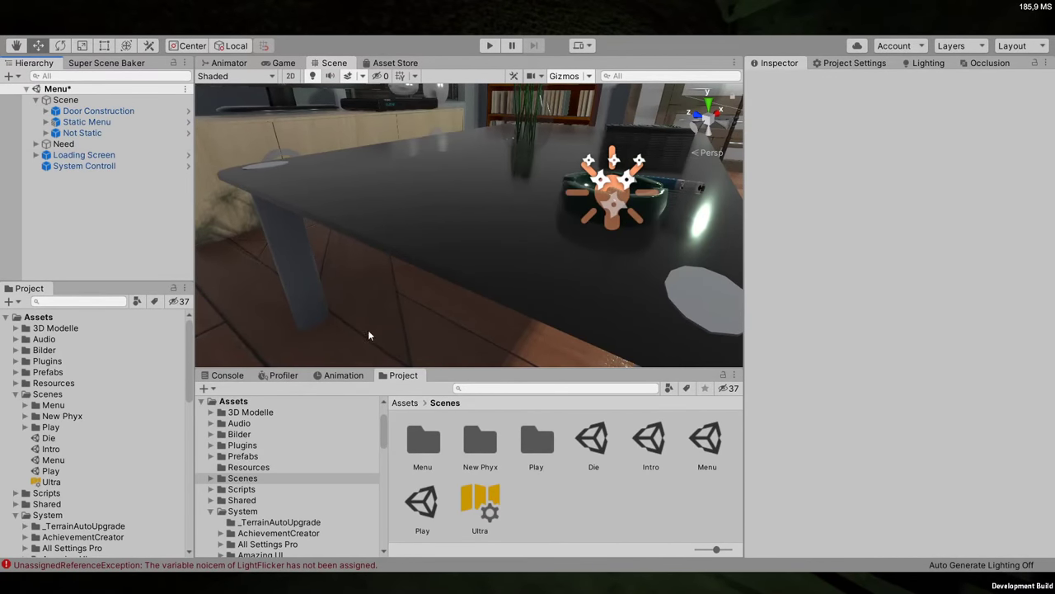
{"action": "left_click_drag", "start_coordinate": [368, 330], "coordinate": [287, 206], "text": "alt"}
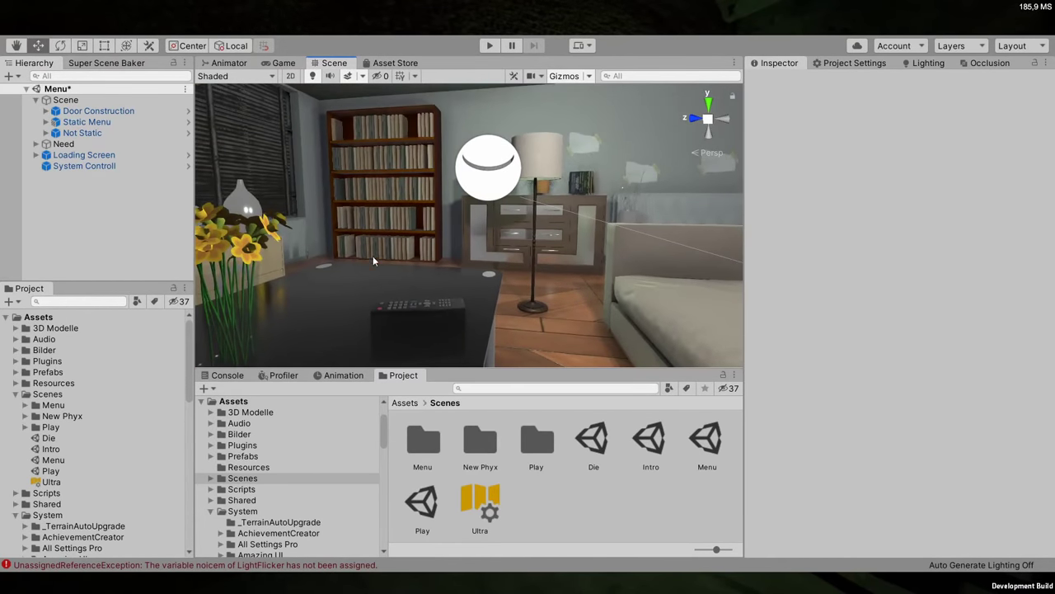
{"action": "left_click", "coordinate": [15, 394]}
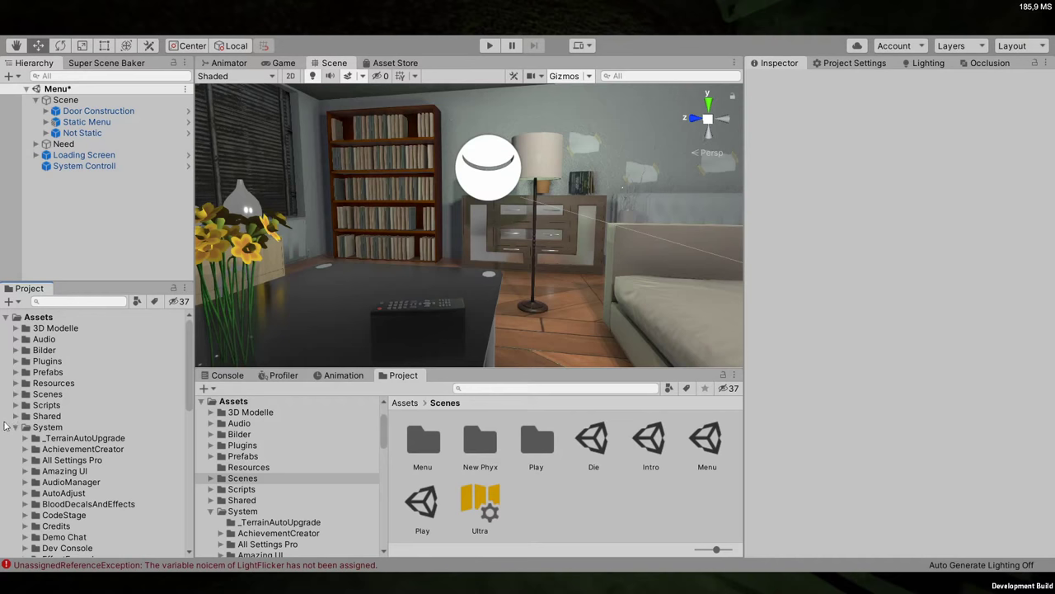
{"action": "left_click", "coordinate": [16, 427]}
Trace the Noicem Console error to FireLight and Capsule, then open the Static Menu prefab
{"action": "left_click", "coordinate": [244, 378]}
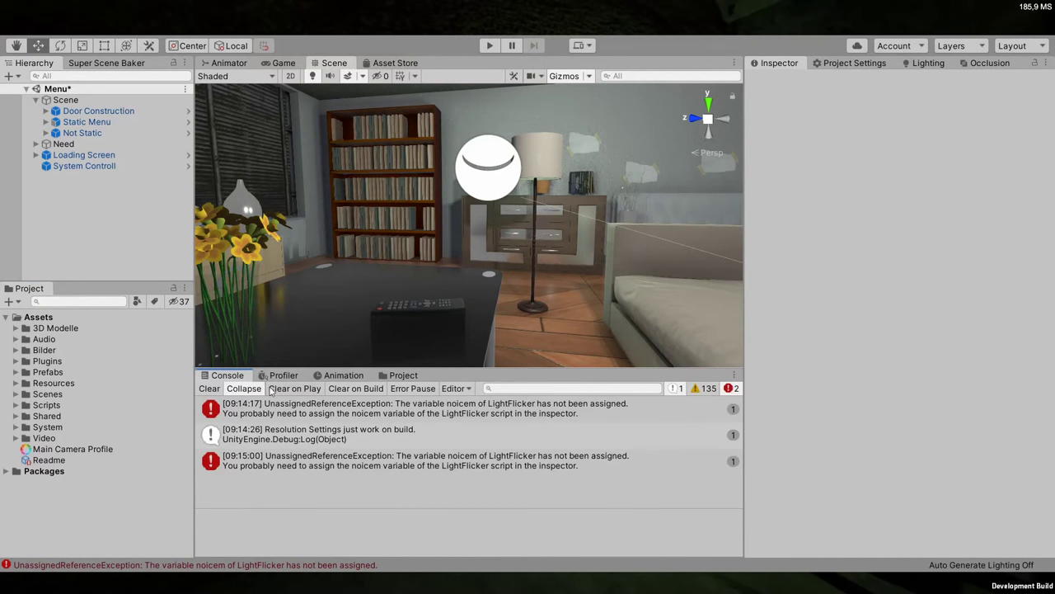
{"action": "left_click", "coordinate": [290, 417]}
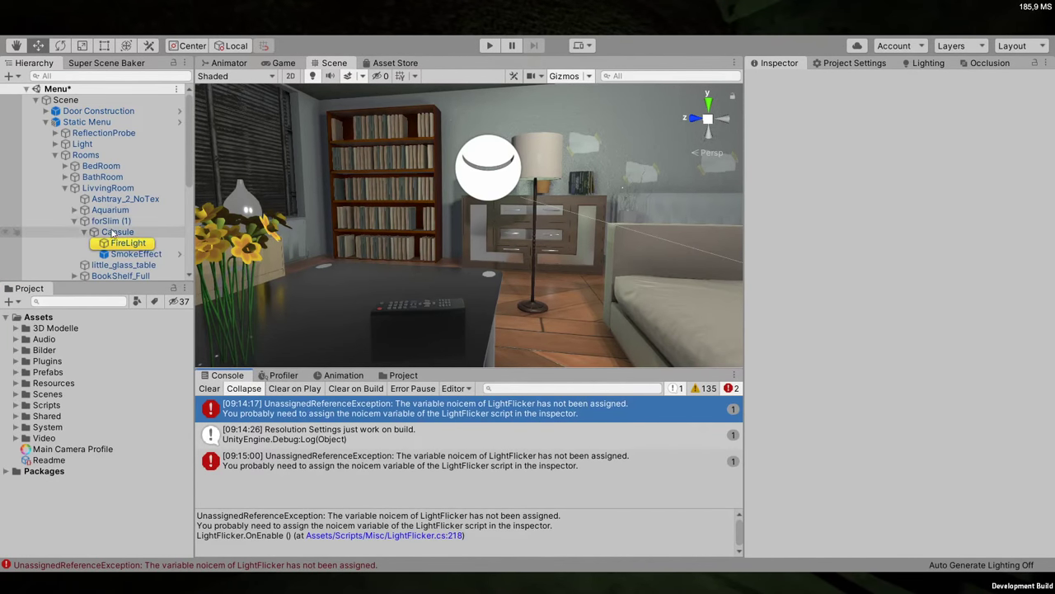
{"action": "left_click", "coordinate": [124, 242]}
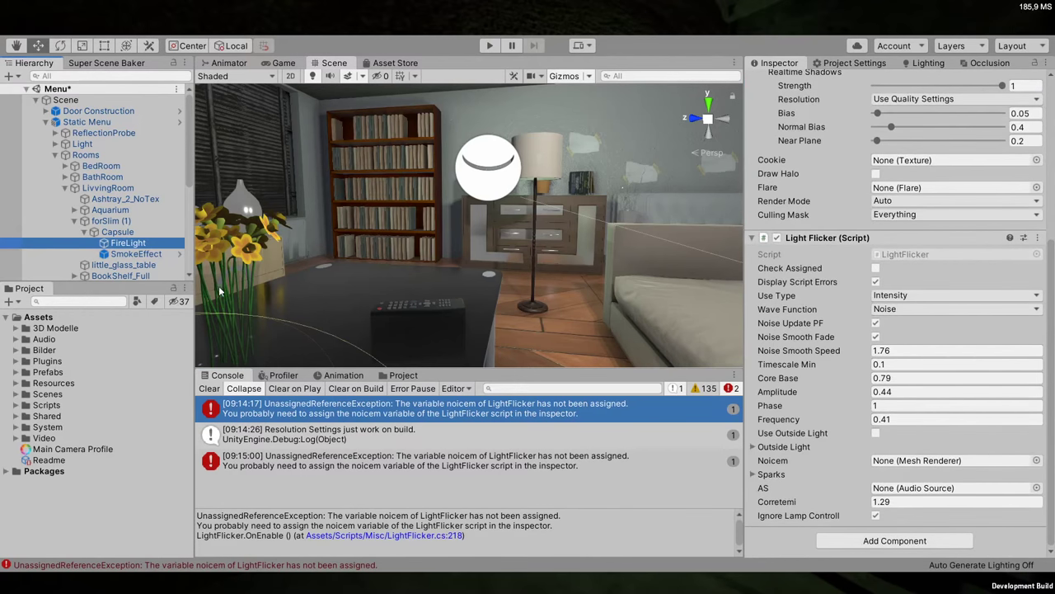
{"action": "left_click", "coordinate": [132, 232]}
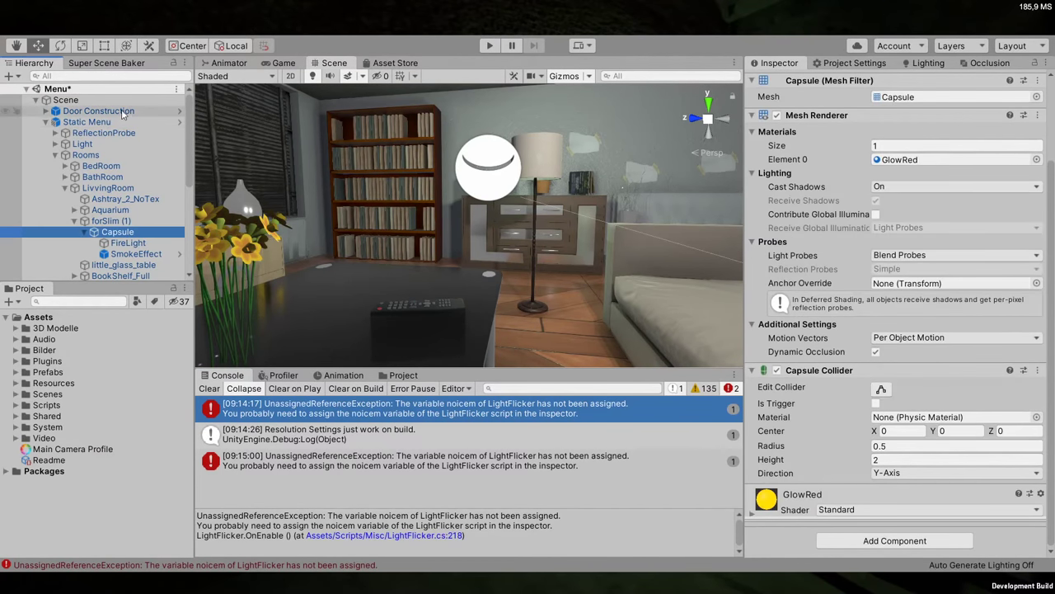
{"action": "left_click", "coordinate": [116, 122]}
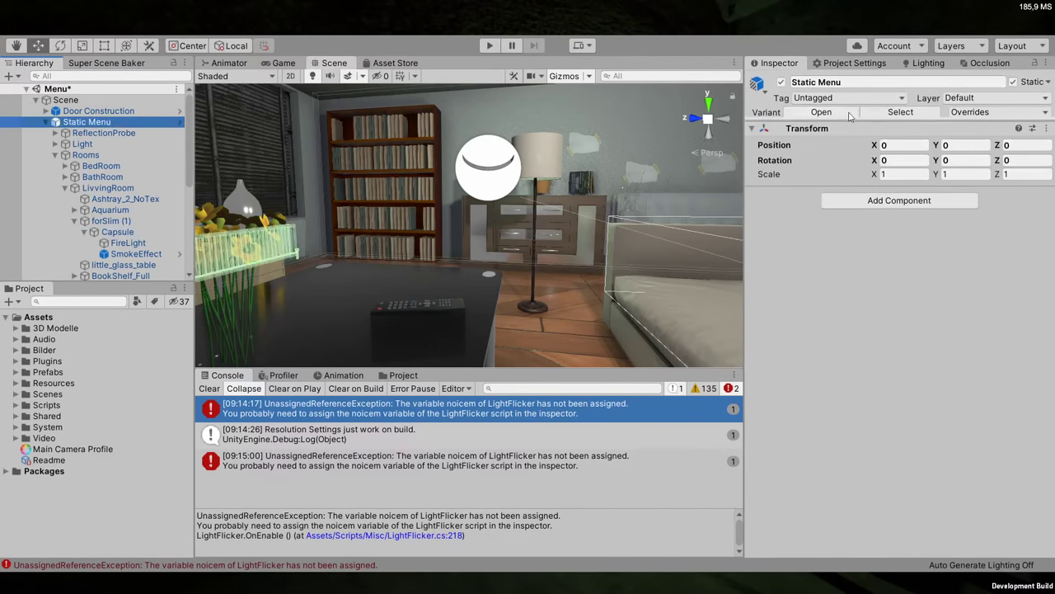
{"action": "left_click", "coordinate": [851, 116]}
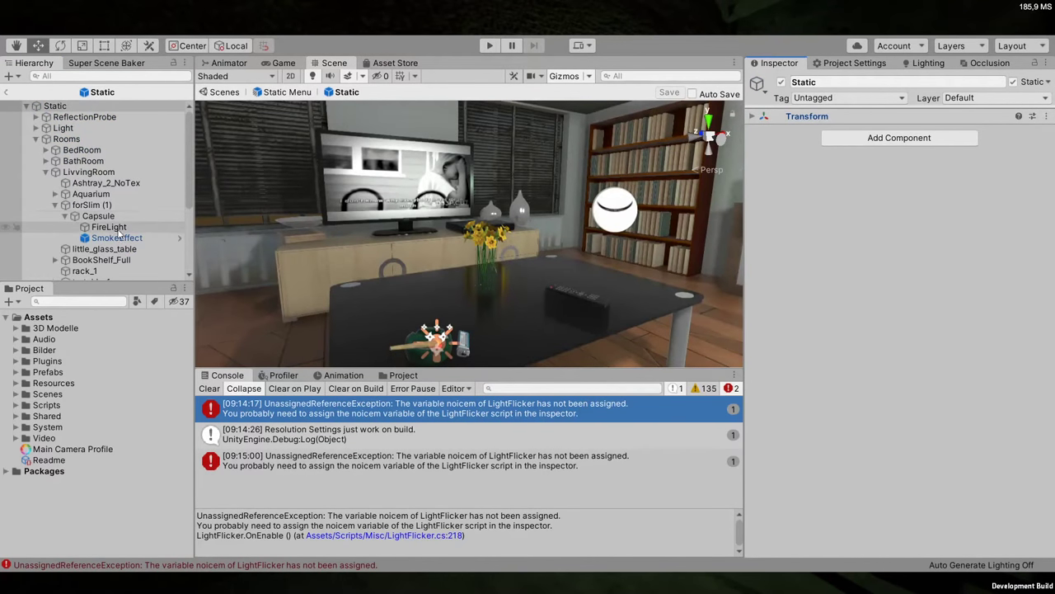
Drag the Capsule's Mesh Renderer into FireLight's Light Flicker Noicem slot and exit to the Menu scene
{"action": "left_click", "coordinate": [116, 238]}
{"action": "left_click", "coordinate": [98, 215]}
{"action": "left_click", "coordinate": [109, 227]}
{"action": "scroll", "coordinate": [764, 363], "scroll_direction": "down", "scroll_amount": 5}
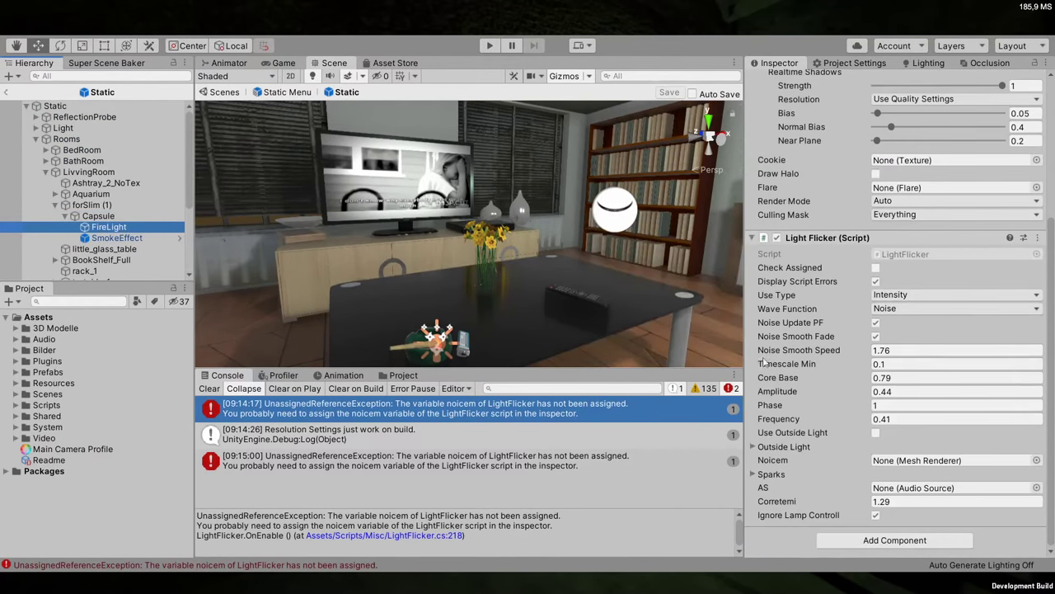
{"action": "left_click_drag", "start_coordinate": [148, 227], "coordinate": [901, 468]}
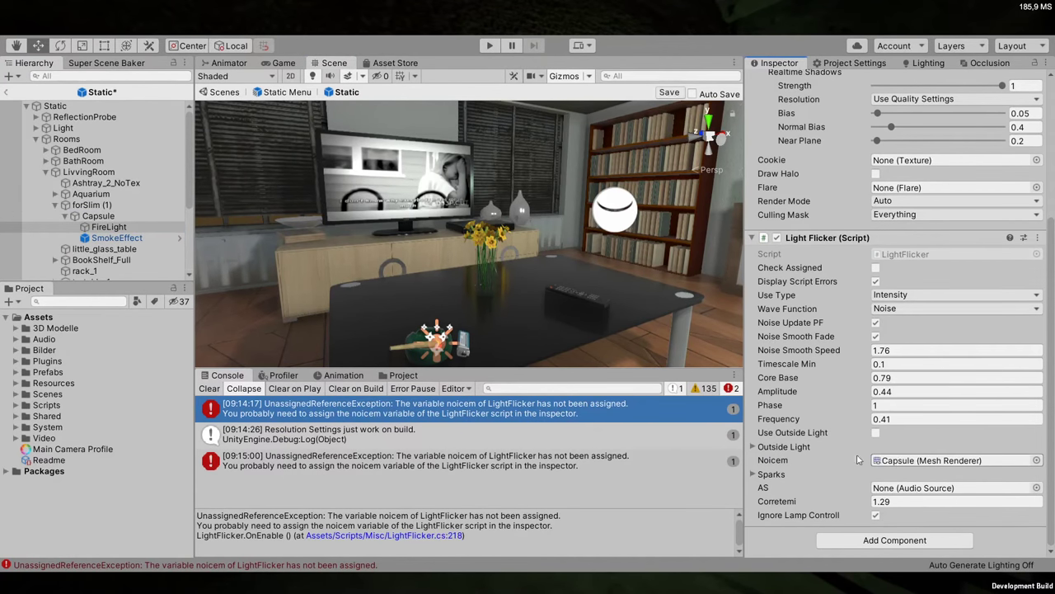
{"action": "left_click", "coordinate": [8, 96]}
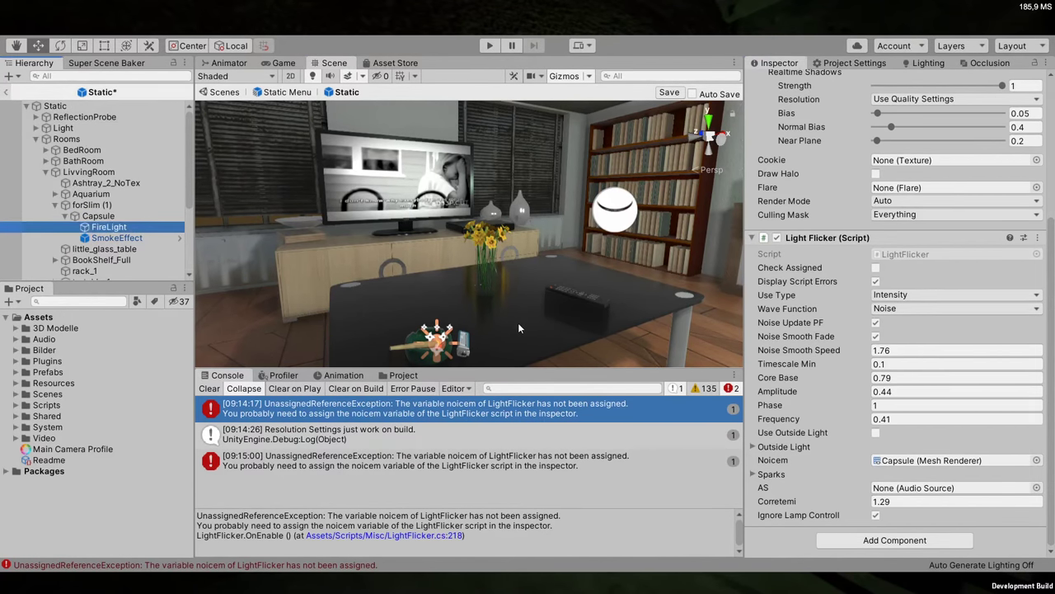
{"action": "left_click", "coordinate": [6, 92]}
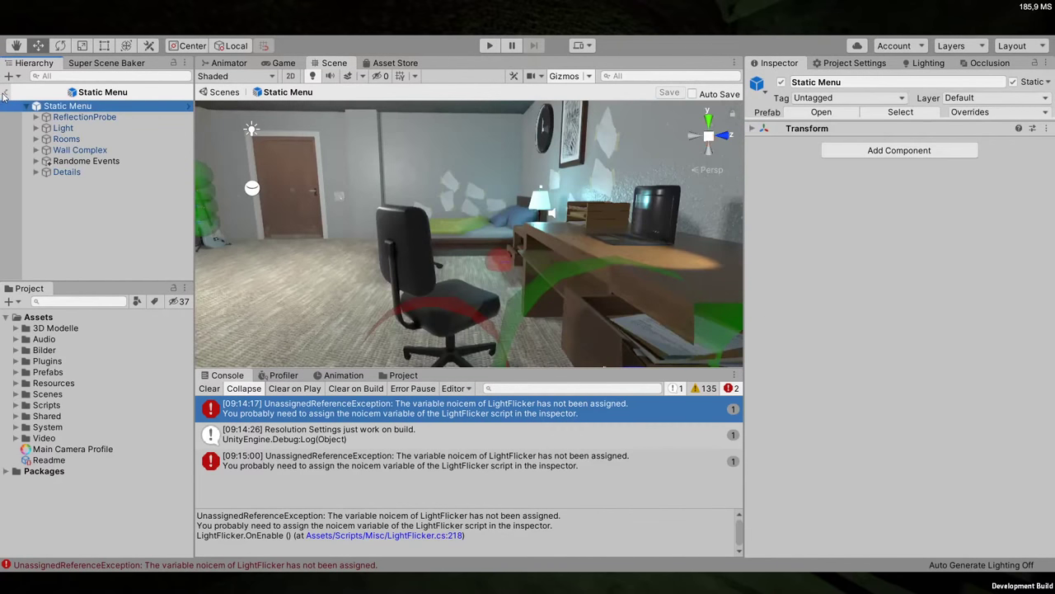
{"action": "left_click", "coordinate": [5, 92]}
{"action": "left_click", "coordinate": [46, 121]}
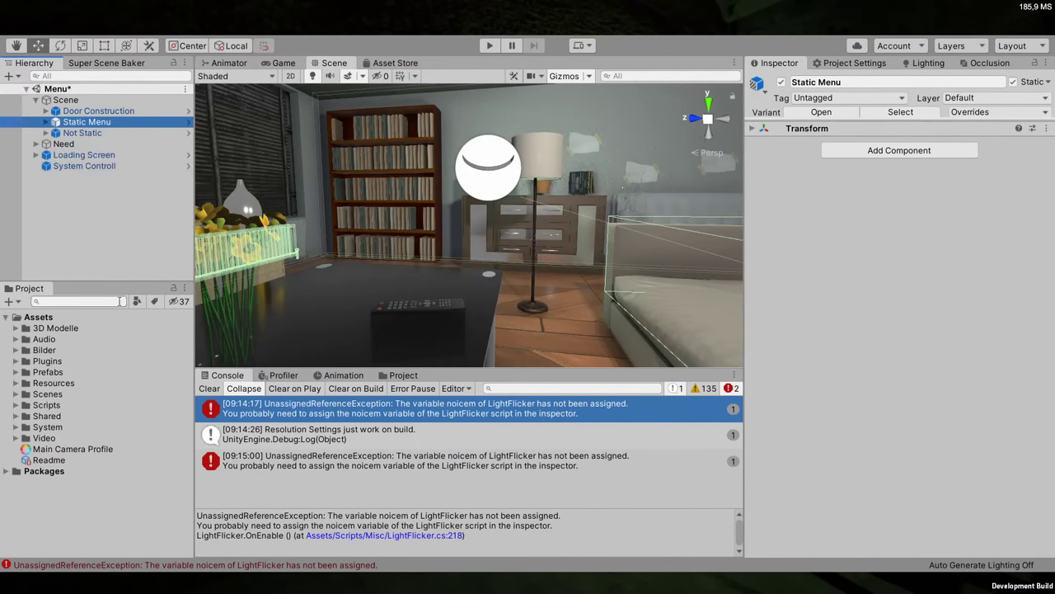
Clear the Console, then reframe the ashtray and orbit around the living room, briefly checking the Game view
{"action": "left_click", "coordinate": [210, 389]}
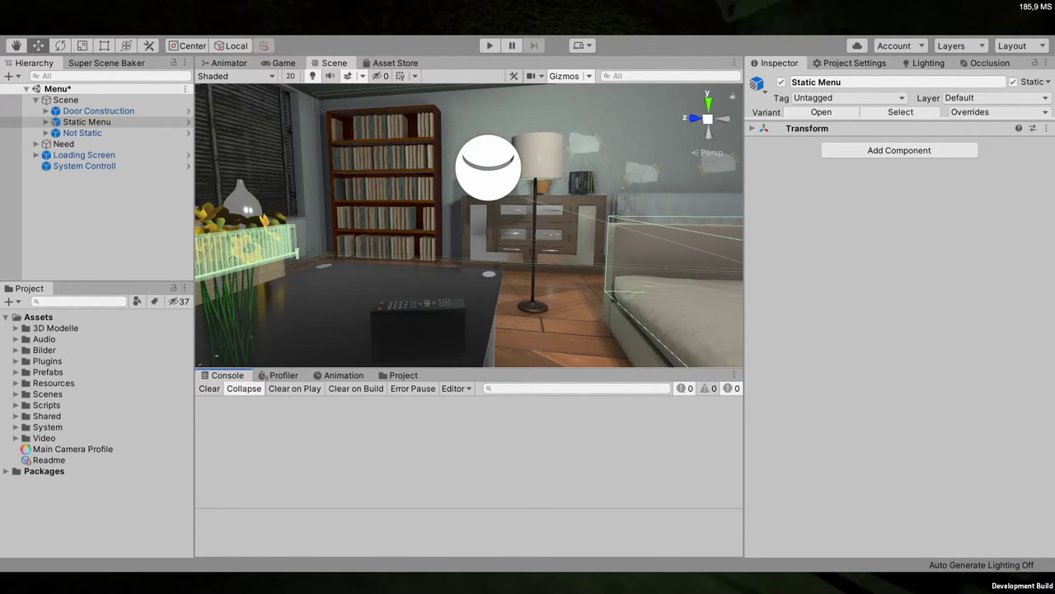
{"action": "key", "text": "f"}
{"action": "left_click_drag", "start_coordinate": [252, 314], "coordinate": [259, 352], "text": "alt"}
{"action": "right_click_drag", "start_coordinate": [259, 352], "coordinate": [188, 347], "text": "alt"}
{"action": "left_click_drag", "start_coordinate": [187, 347], "coordinate": [4, 299], "text": "alt"}
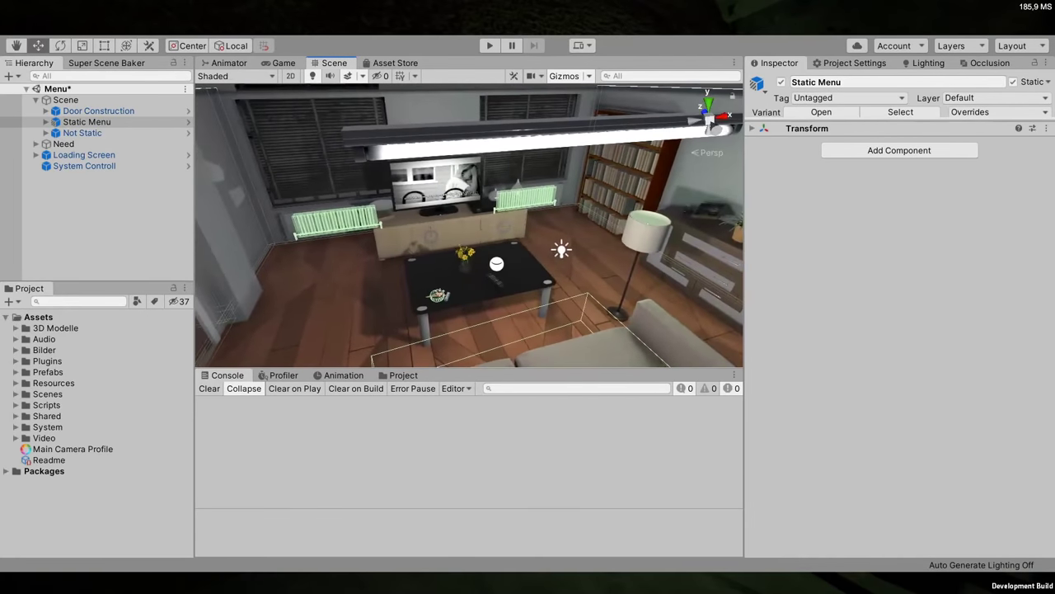
{"action": "left_click", "coordinate": [282, 63]}
{"action": "left_click", "coordinate": [333, 64]}
Open the nested Static prefab, select Capsule, and set Receive Global Illumination to Light Probes
{"action": "left_click", "coordinate": [46, 121]}
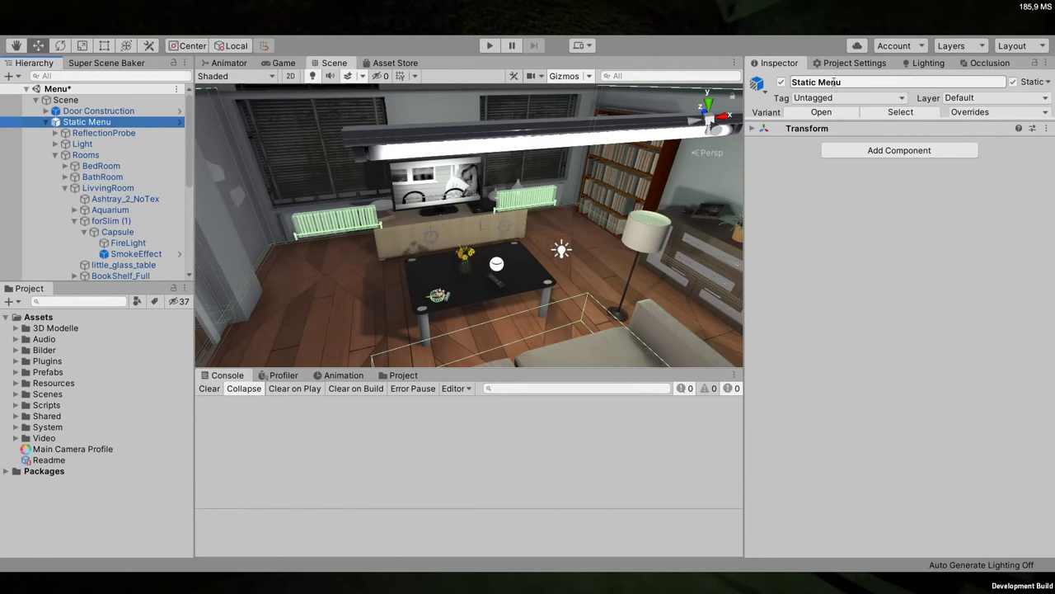
{"action": "left_click", "coordinate": [822, 112]}
{"action": "left_click", "coordinate": [116, 237]}
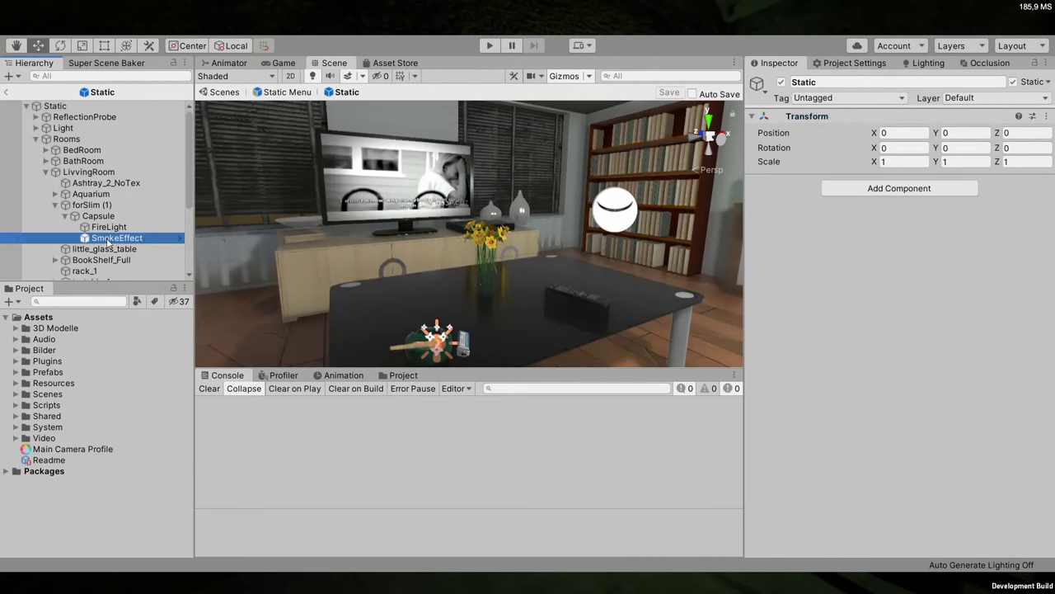
{"action": "scroll", "coordinate": [1041, 278], "scroll_direction": "down", "scroll_amount": 10}
{"action": "key", "text": "Up"}
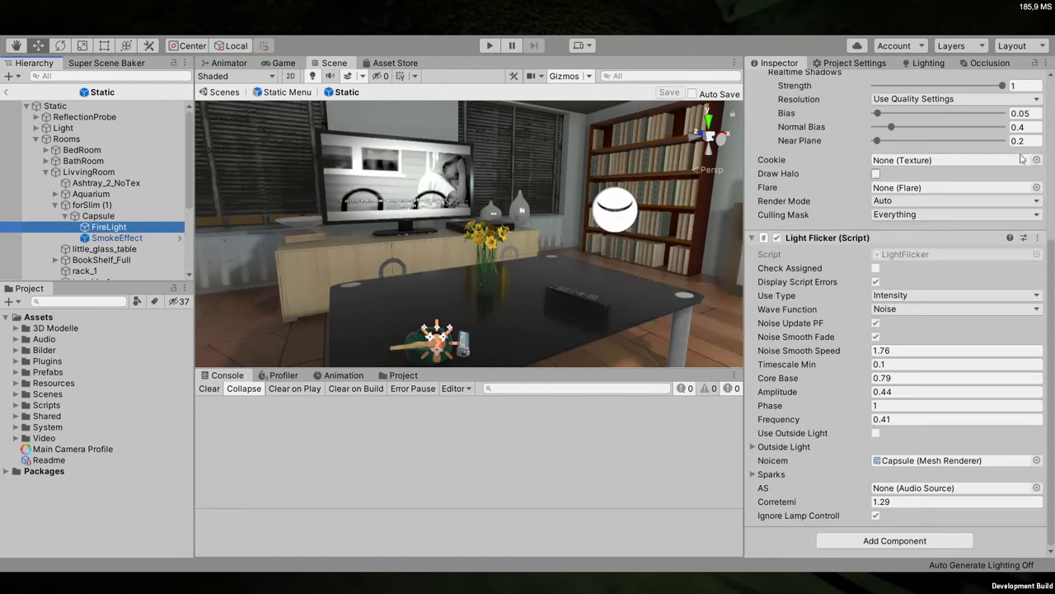
{"action": "scroll", "coordinate": [976, 239], "scroll_direction": "up", "scroll_amount": 5}
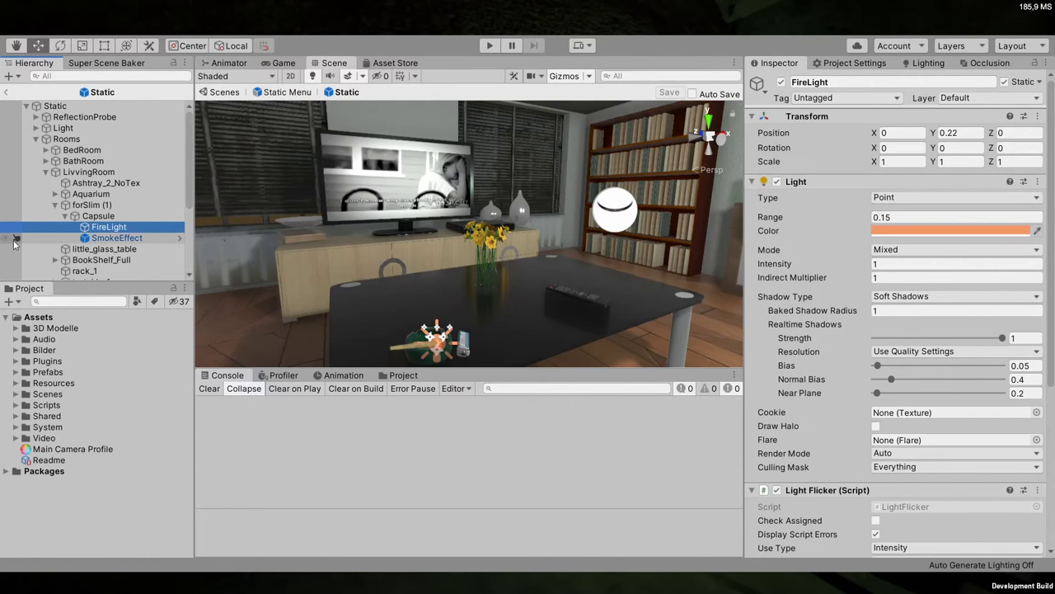
{"action": "key", "text": "Up"}
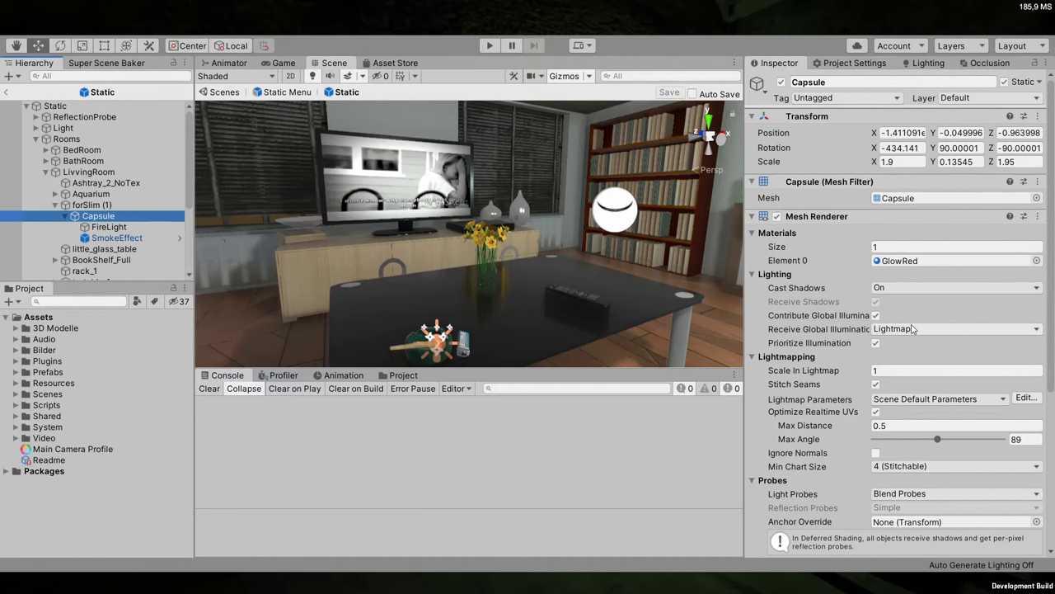
{"action": "left_click", "coordinate": [912, 356]}
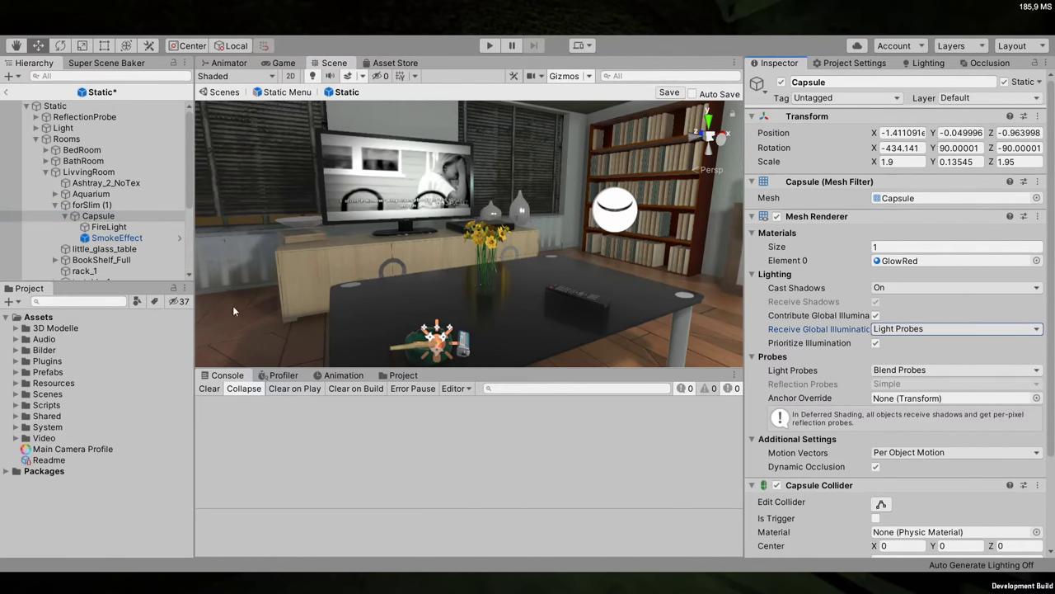
Collapse the forSlim (1), LivvingRoom and Rooms groups and exit prefab mode to the Menu scene
{"action": "left_click", "coordinate": [92, 205]}
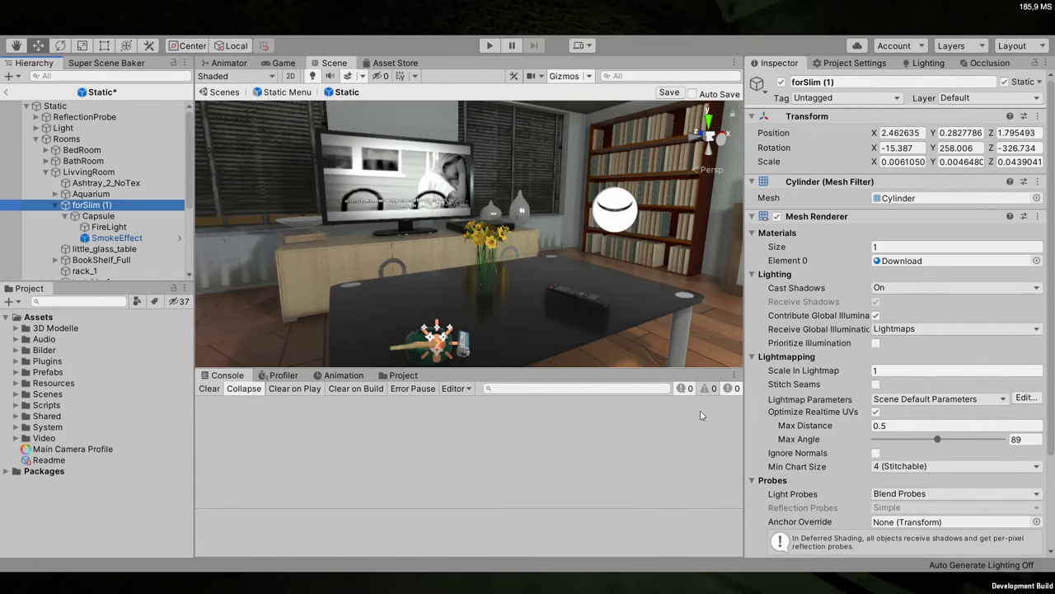
{"action": "scroll", "coordinate": [897, 505], "scroll_direction": "down", "scroll_amount": 3}
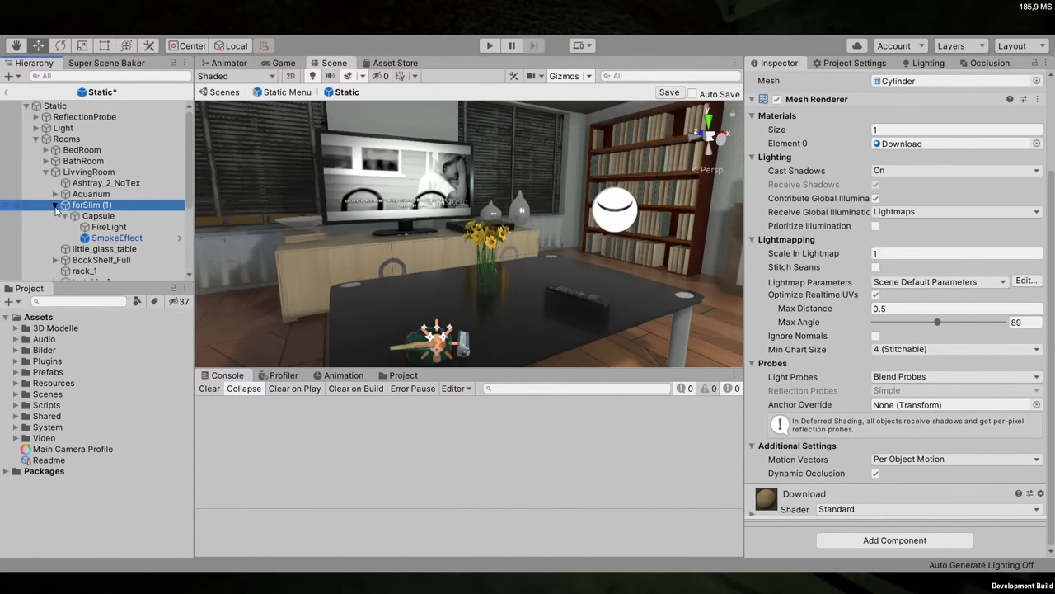
{"action": "left_click", "coordinate": [55, 205]}
{"action": "left_click", "coordinate": [45, 172]}
{"action": "left_click", "coordinate": [37, 138]}
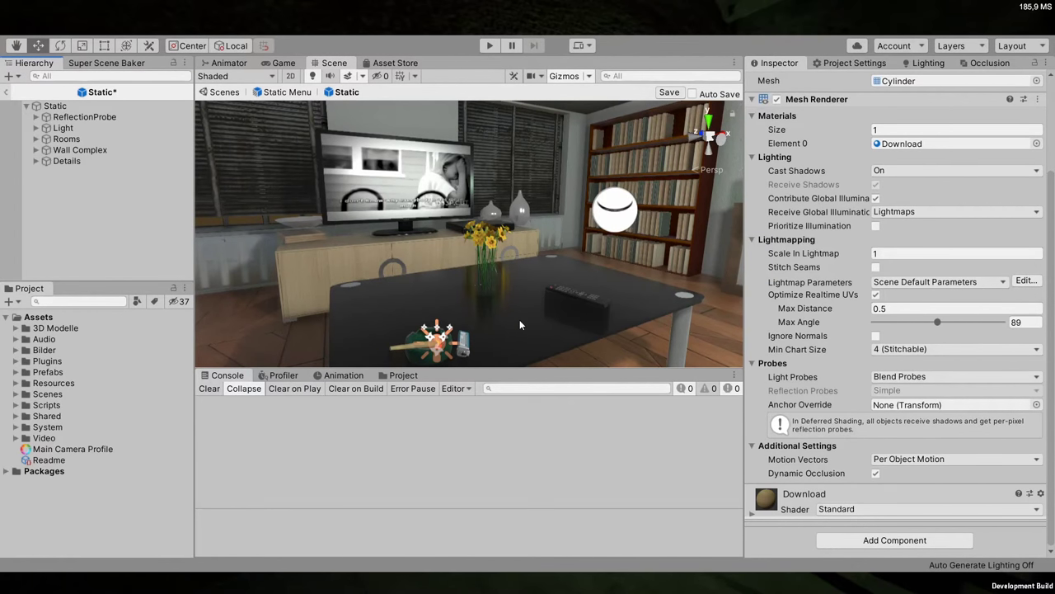
{"action": "left_click", "coordinate": [10, 93]}
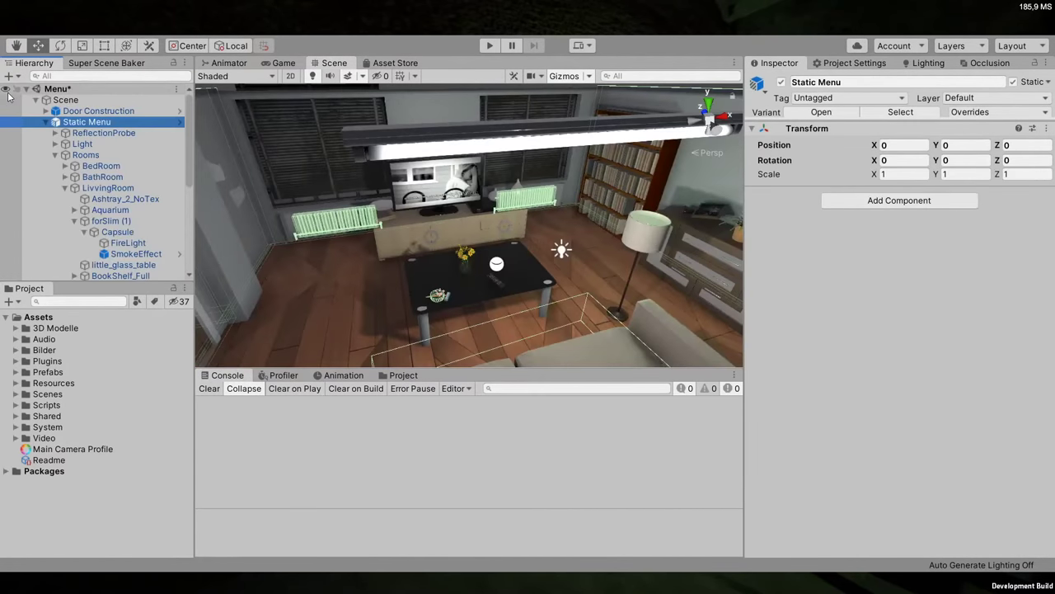
Show the Project browser and navigate to 3D Modelle > apartment-building > kitchen > models
{"action": "left_click", "coordinate": [90, 328]}
{"action": "left_click", "coordinate": [279, 375]}
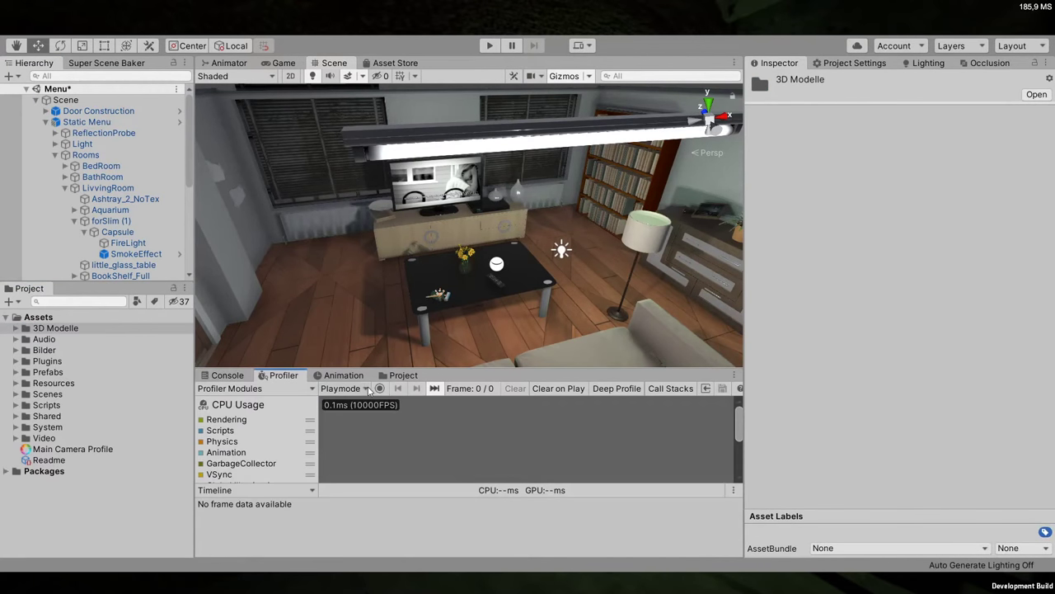
{"action": "left_click", "coordinate": [403, 375]}
{"action": "left_click", "coordinate": [252, 412]}
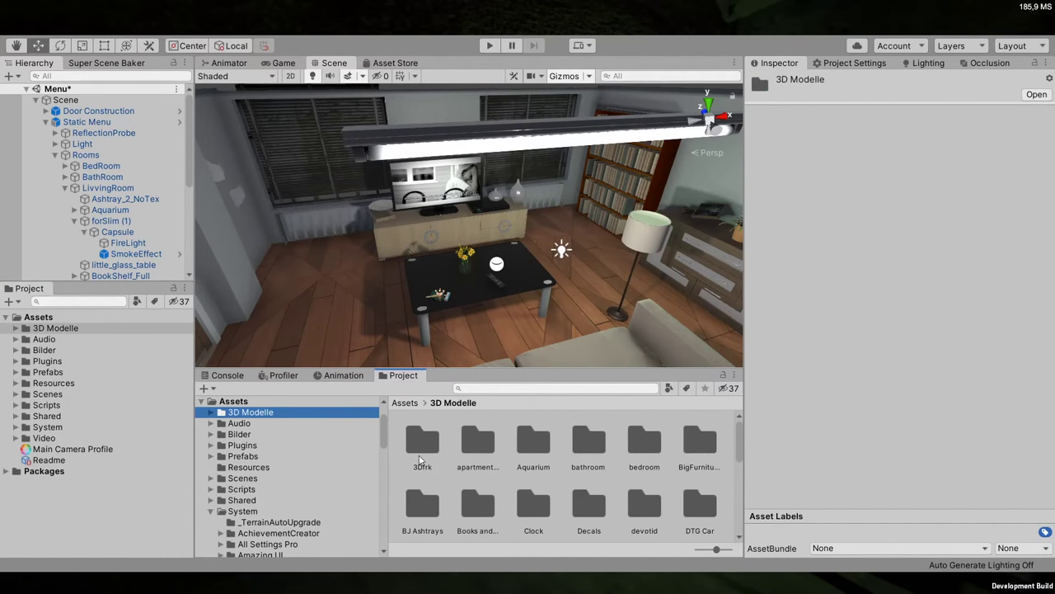
{"action": "left_click", "coordinate": [423, 445]}
{"action": "double_click", "coordinate": [479, 441]}
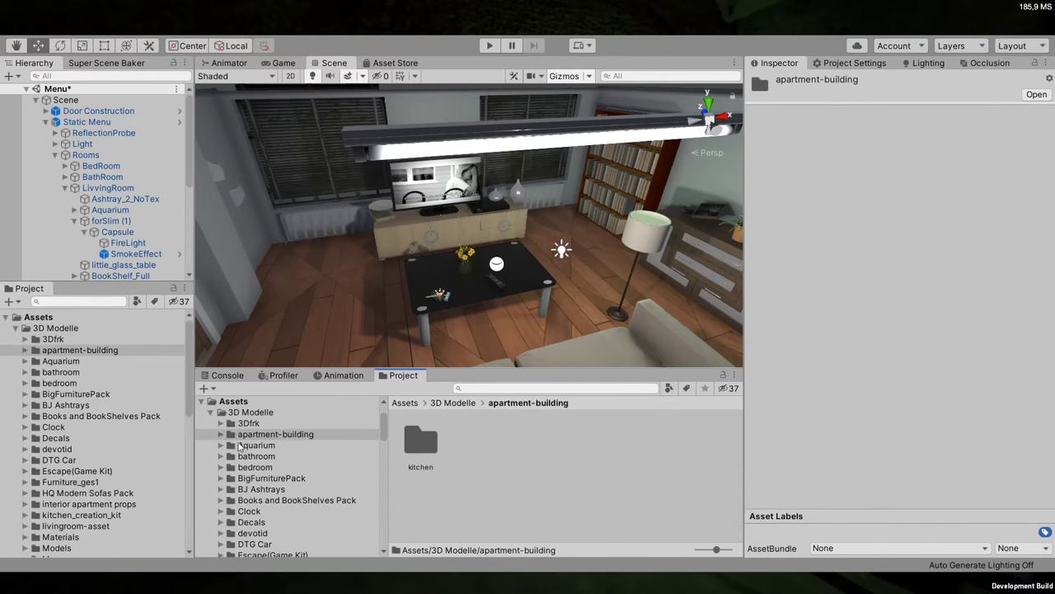
{"action": "left_click", "coordinate": [222, 435]}
{"action": "left_click", "coordinate": [262, 446]}
{"action": "left_click", "coordinate": [290, 456]}
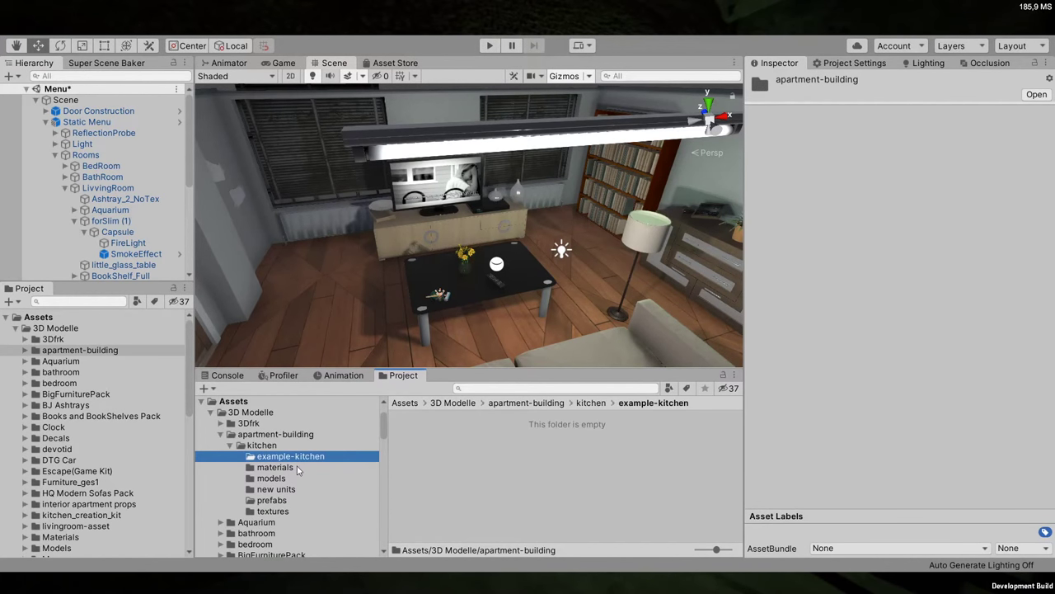
{"action": "left_click", "coordinate": [284, 467]}
{"action": "left_click", "coordinate": [295, 480]}
Preview the bowl, pan2 and pan1 models and turn the Scene camera toward the kitchen
{"action": "left_click", "coordinate": [422, 441]}
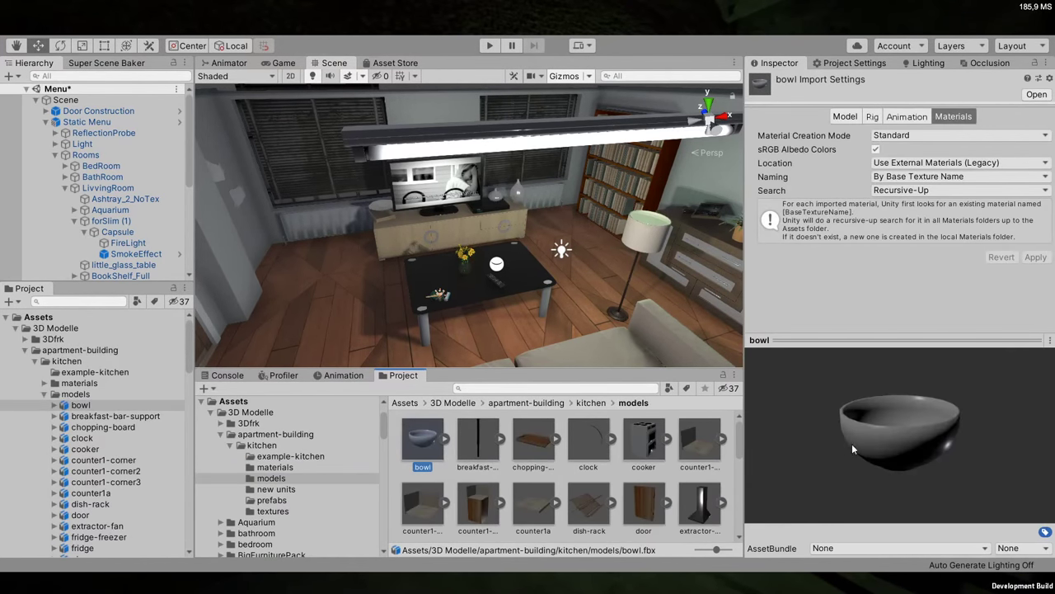
{"action": "left_click_drag", "start_coordinate": [852, 444], "coordinate": [854, 379]}
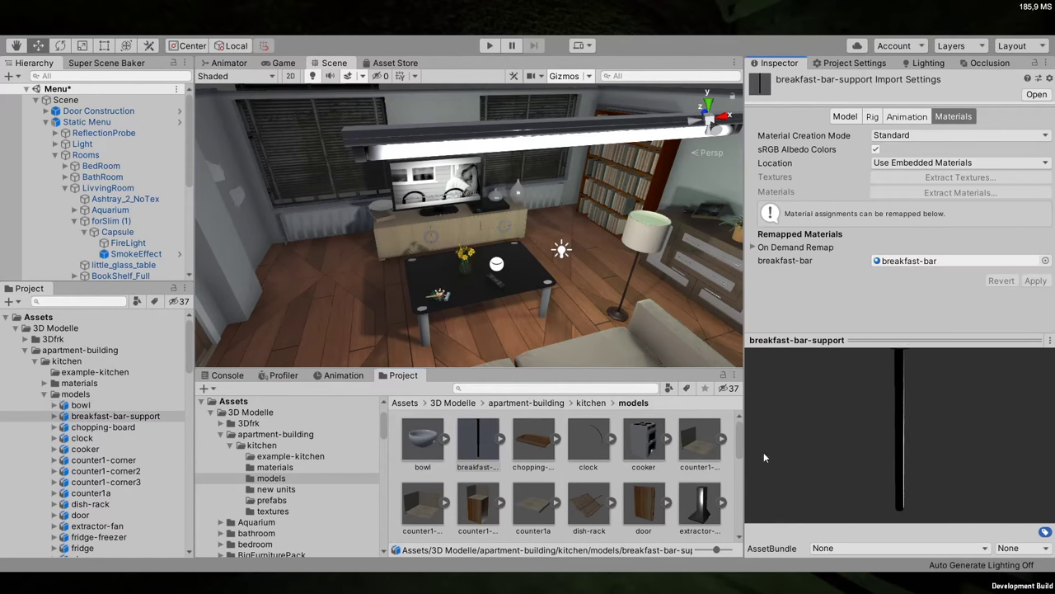
{"action": "scroll", "coordinate": [660, 477], "scroll_direction": "down", "scroll_amount": 3}
{"action": "scroll", "coordinate": [660, 476], "scroll_direction": "down", "scroll_amount": 5}
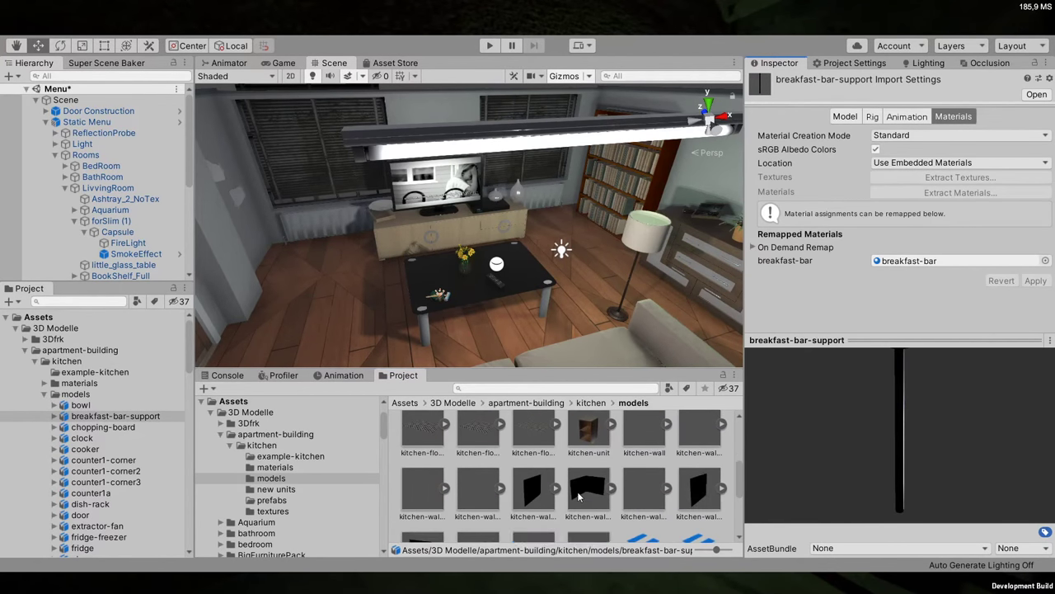
{"action": "left_click", "coordinate": [532, 441]}
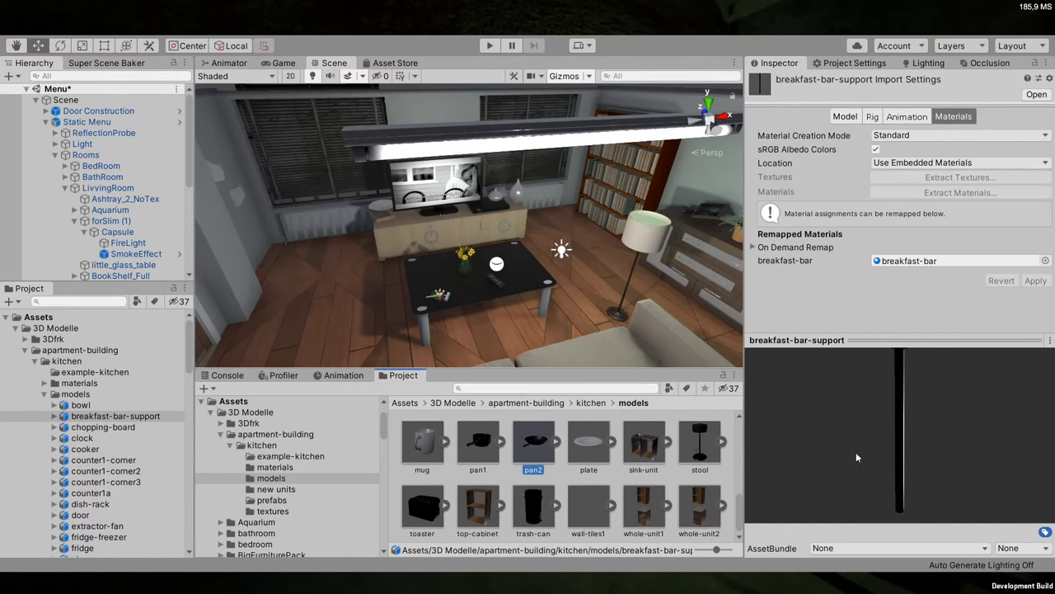
{"action": "left_click", "coordinate": [478, 441]}
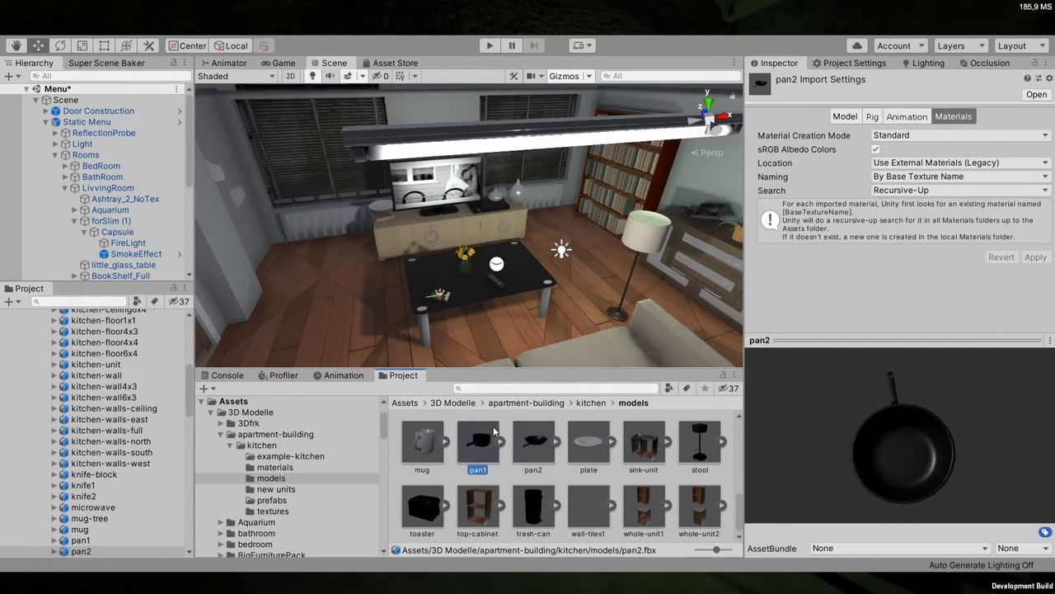
{"action": "right_click_drag", "start_coordinate": [510, 323], "coordinate": [29, 191]}
Browse the Static Menu prefab's Rooms, BathRoom and LivvingRoom, then return to the Menu scene
{"action": "left_click", "coordinate": [160, 123]}
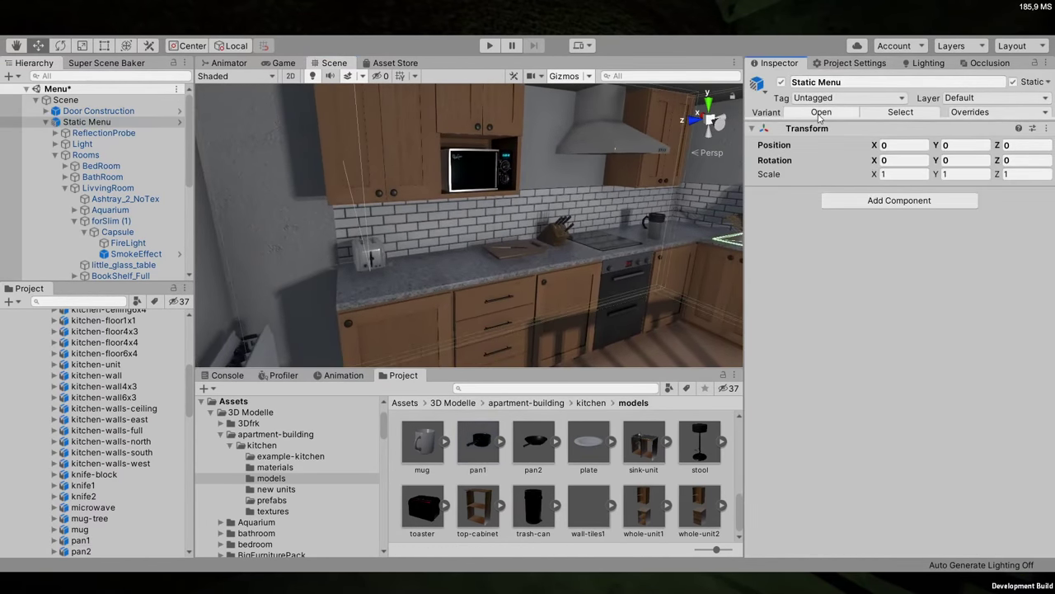
{"action": "left_click", "coordinate": [179, 122]}
{"action": "double_click", "coordinate": [66, 138]}
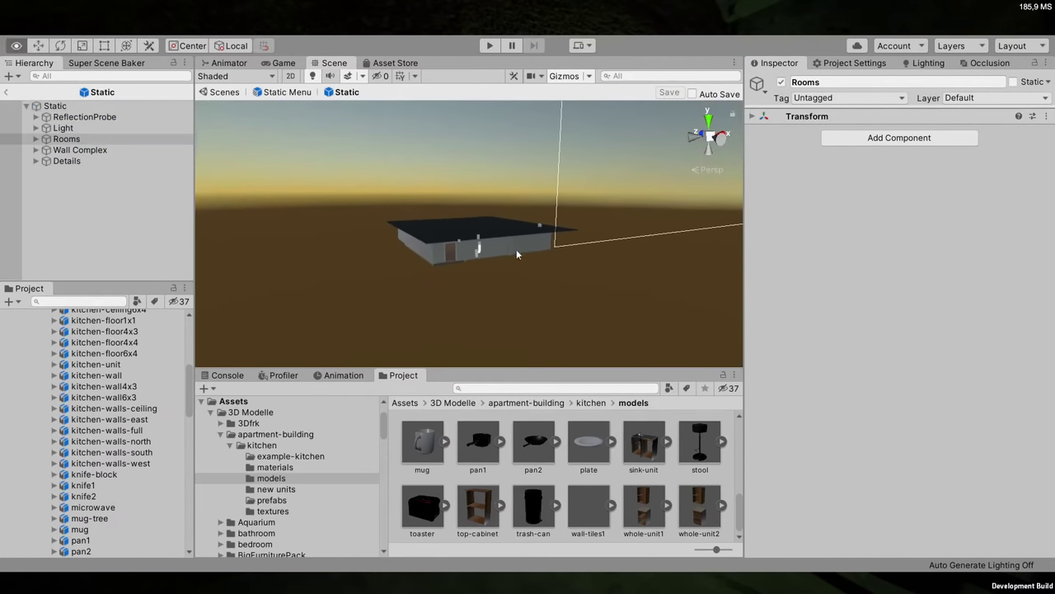
{"action": "left_click", "coordinate": [37, 139]}
{"action": "double_click", "coordinate": [83, 160]}
{"action": "double_click", "coordinate": [89, 172]}
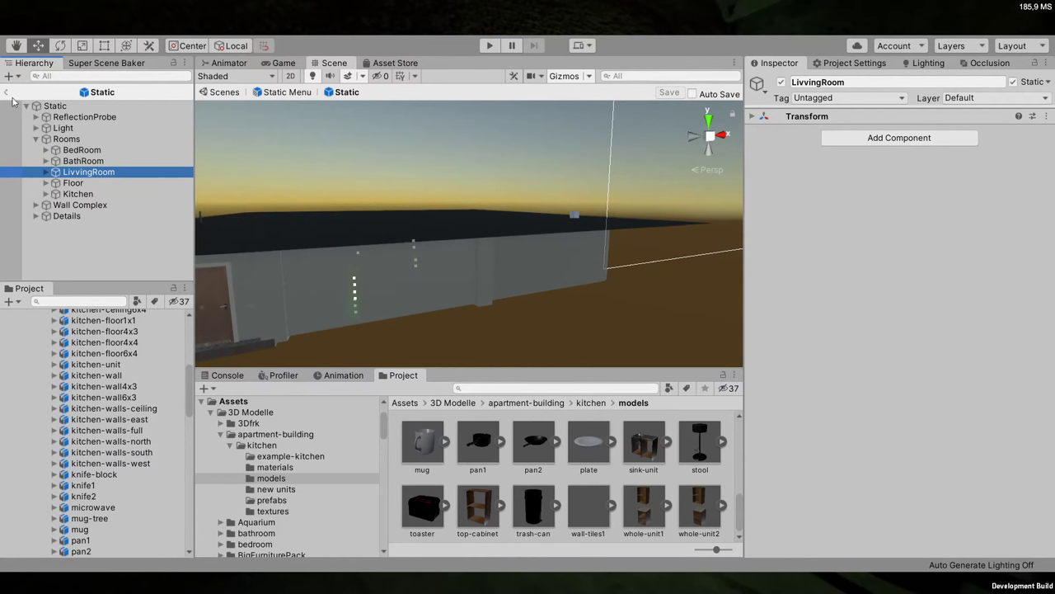
{"action": "left_click", "coordinate": [7, 92]}
{"action": "left_click", "coordinate": [422, 299]}
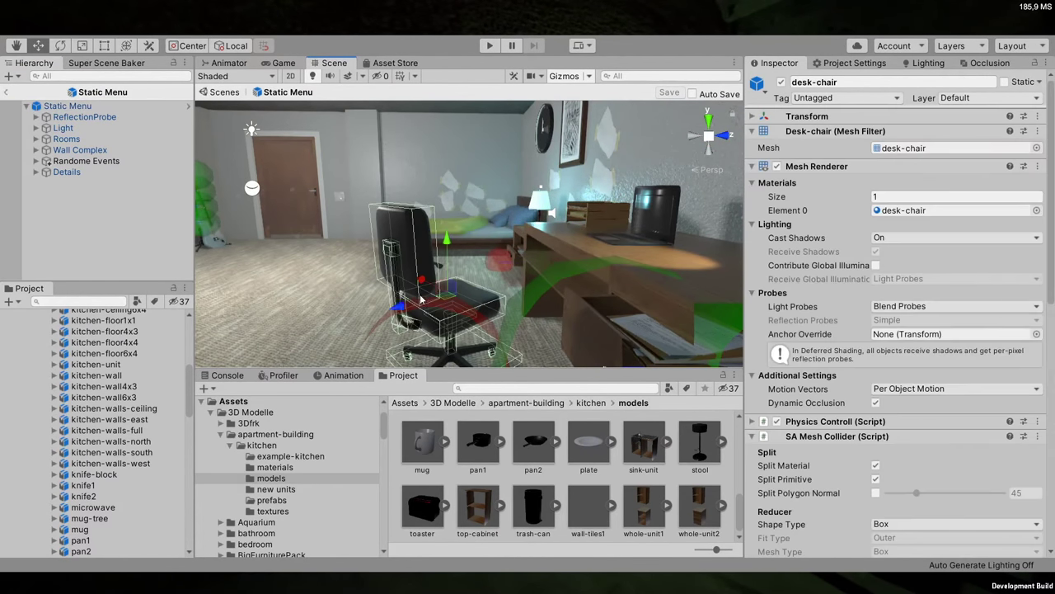
{"action": "left_click", "coordinate": [7, 91]}
{"action": "left_click", "coordinate": [6, 92]}
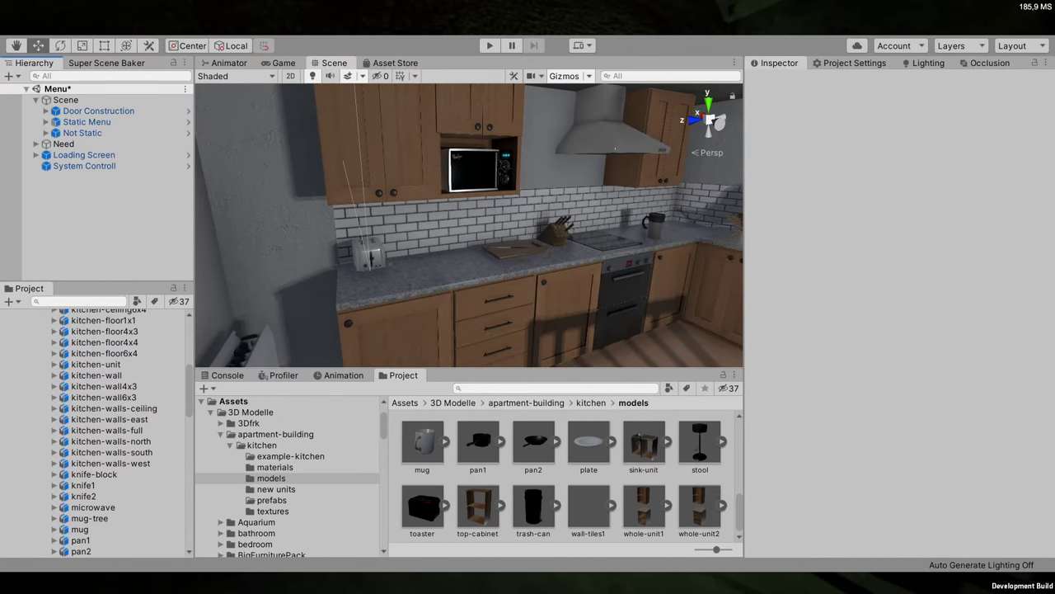
Collapse the 3D Modelle folders and select the Intro scene in the Scenes folder
{"action": "right_click_drag", "start_coordinate": [320, 178], "coordinate": [491, 185]}
{"action": "scroll", "coordinate": [17, 365], "scroll_direction": "up", "scroll_amount": 10}
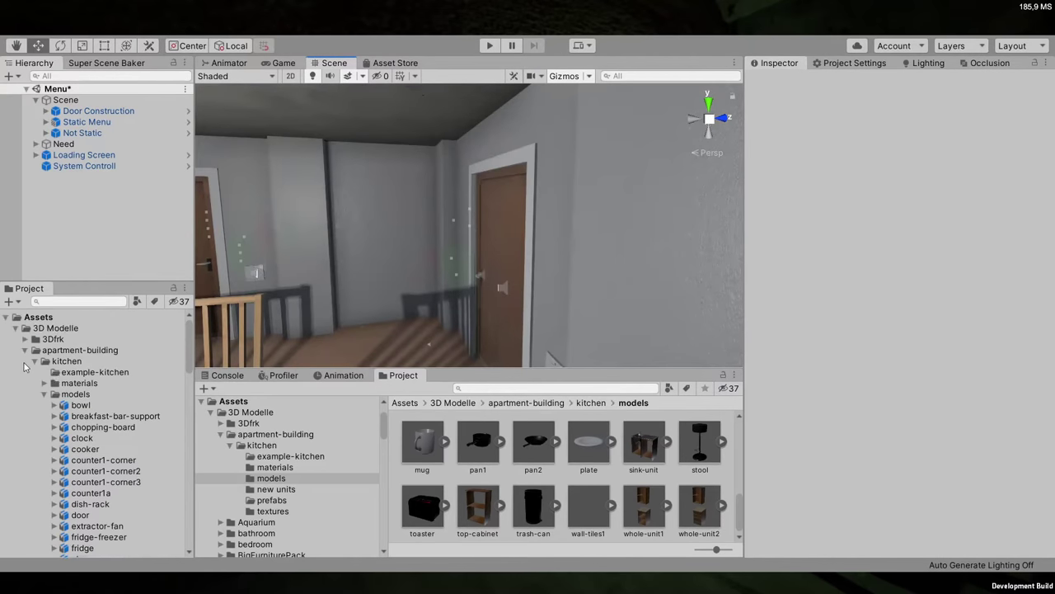
{"action": "left_click", "coordinate": [24, 350]}
{"action": "left_click", "coordinate": [15, 328]}
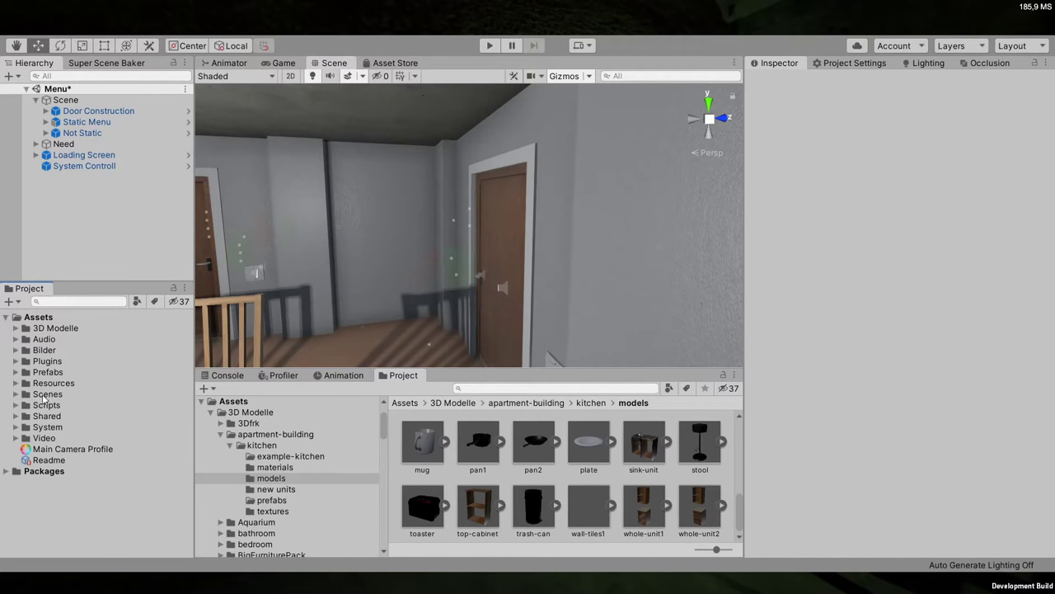
{"action": "left_click", "coordinate": [50, 394]}
{"action": "scroll", "coordinate": [255, 495], "scroll_direction": "down", "scroll_amount": 15}
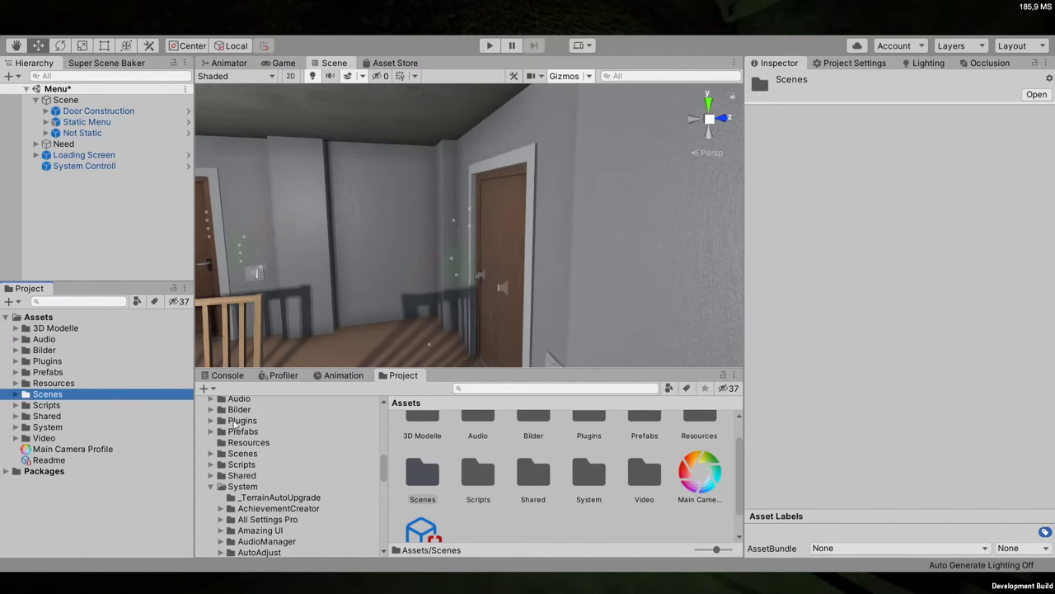
{"action": "left_click", "coordinate": [243, 453]}
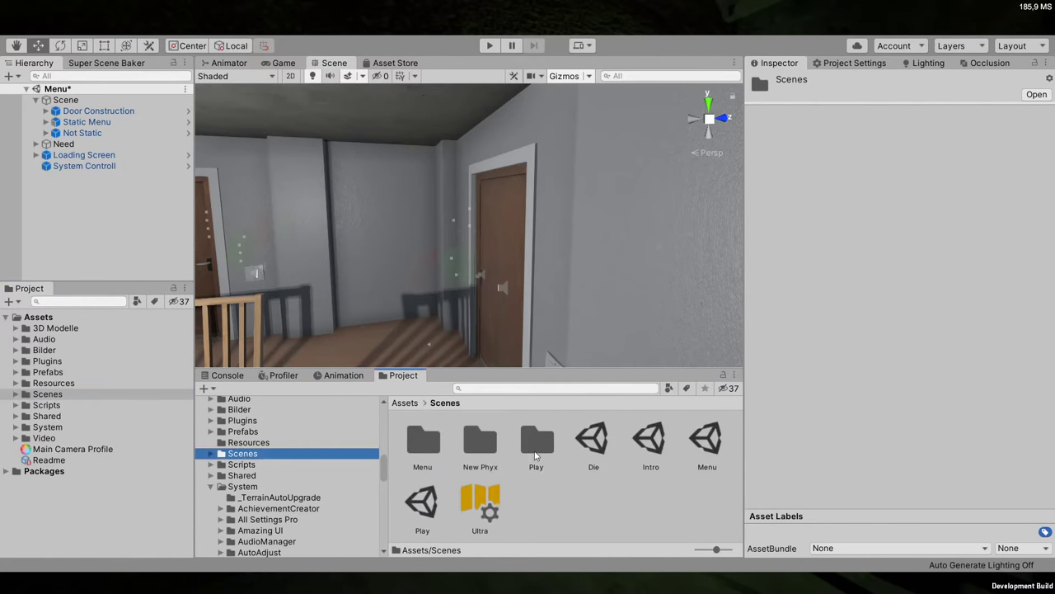
{"action": "left_click", "coordinate": [647, 458]}
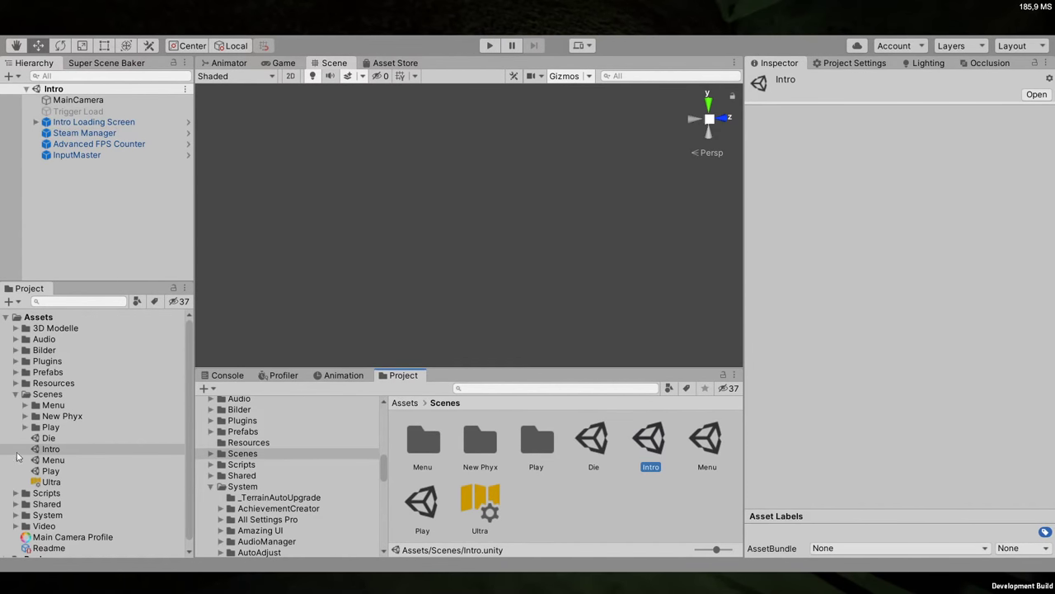
{"action": "left_click", "coordinate": [55, 405]}
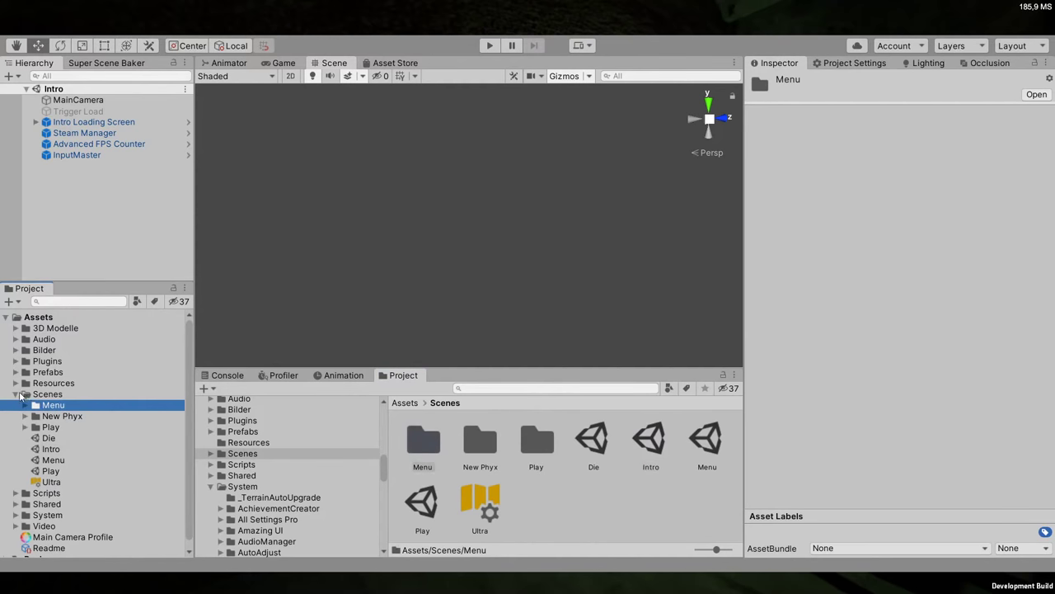
Open Prefabs > Construction to list the Static, Wall and Carpet prefabs
{"action": "left_click", "coordinate": [48, 372]}
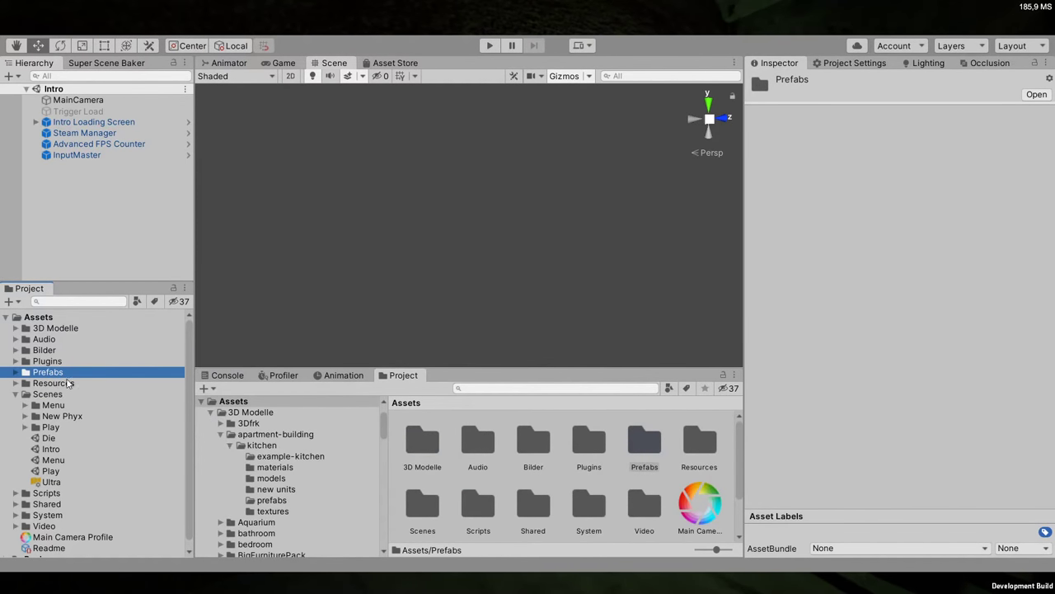
{"action": "left_click", "coordinate": [211, 412]}
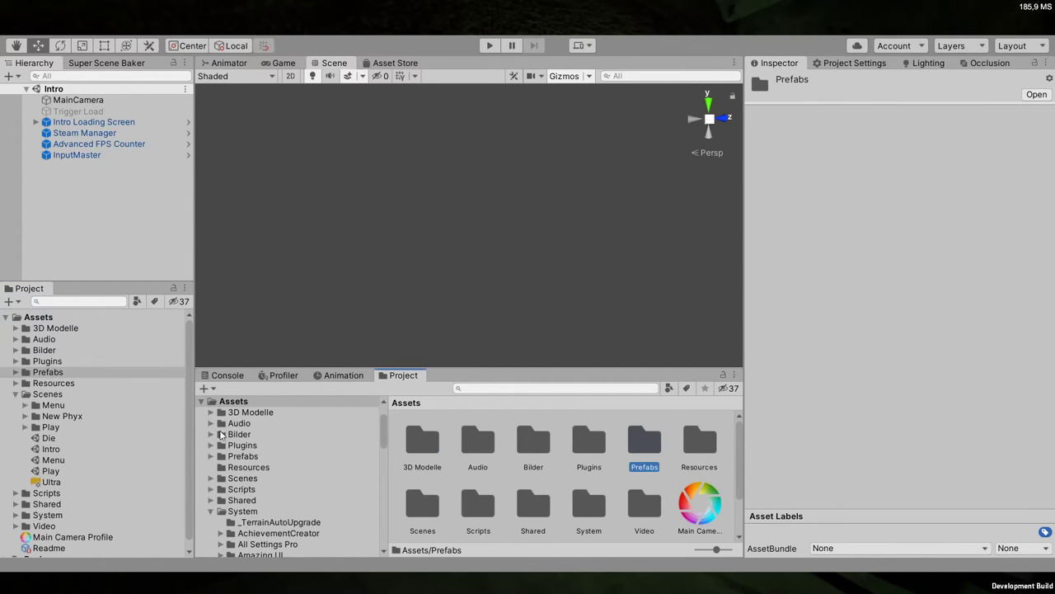
{"action": "left_click", "coordinate": [244, 456]}
{"action": "double_click", "coordinate": [473, 441]}
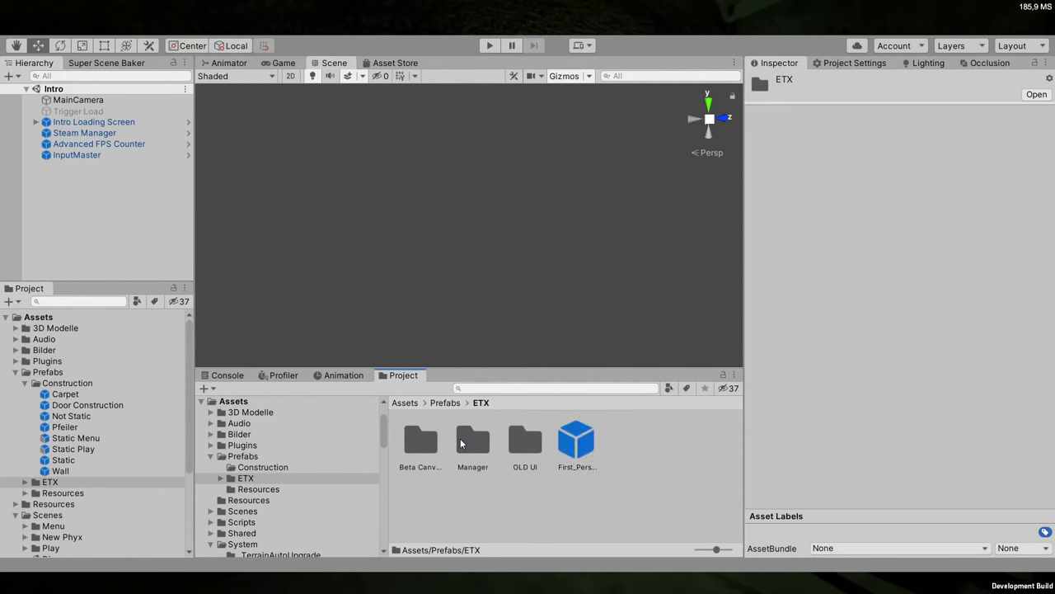
{"action": "left_click", "coordinate": [245, 478]}
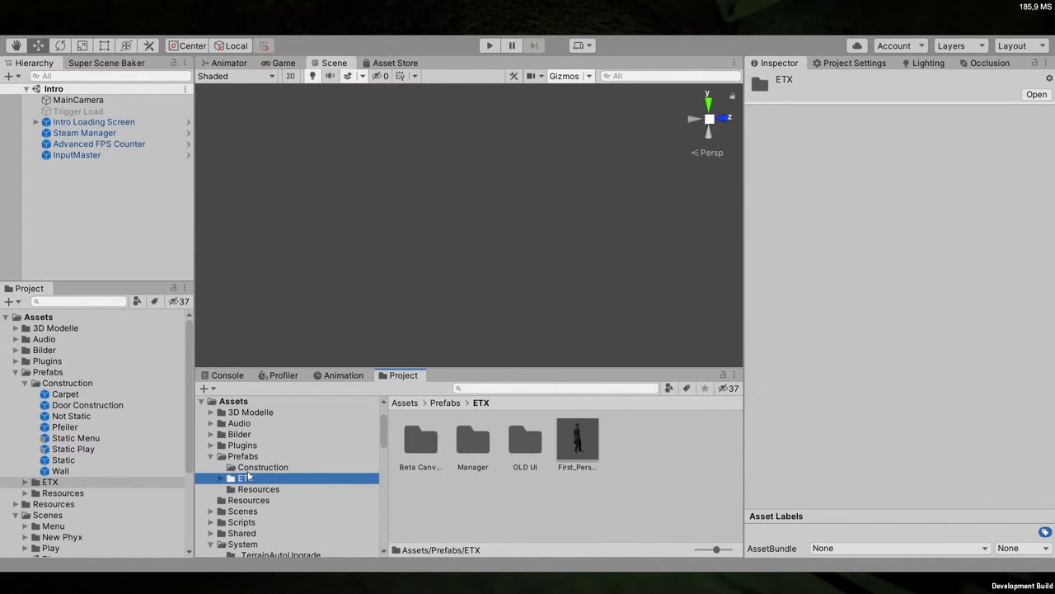
{"action": "left_click", "coordinate": [262, 467]}
Edit the Static prefab and inspect BedRoom's desk, black-sock and cabinet_1 objects
{"action": "double_click", "coordinate": [422, 503]}
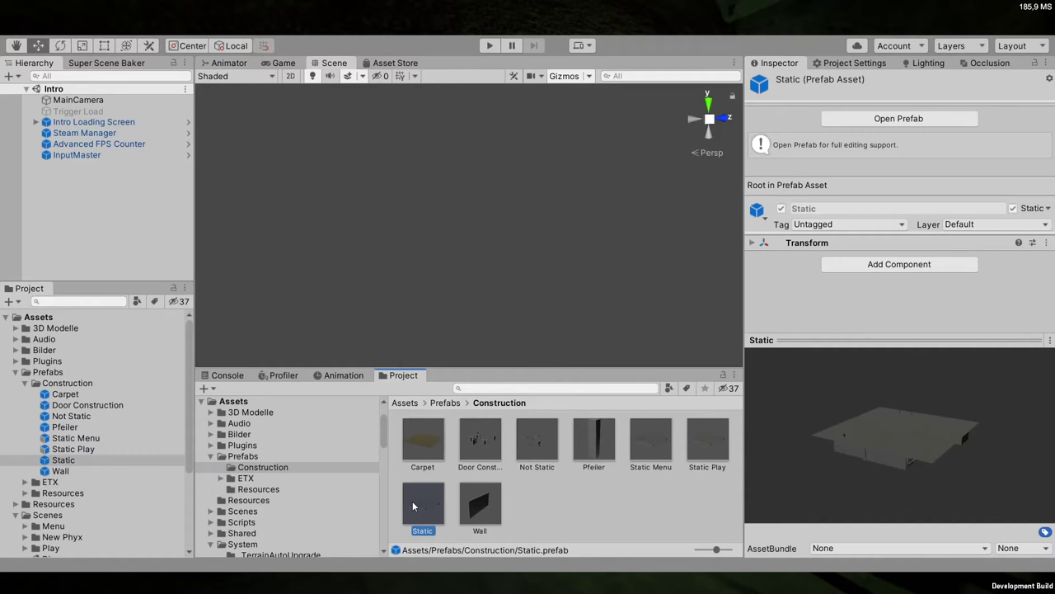
{"action": "left_click", "coordinate": [153, 153]}
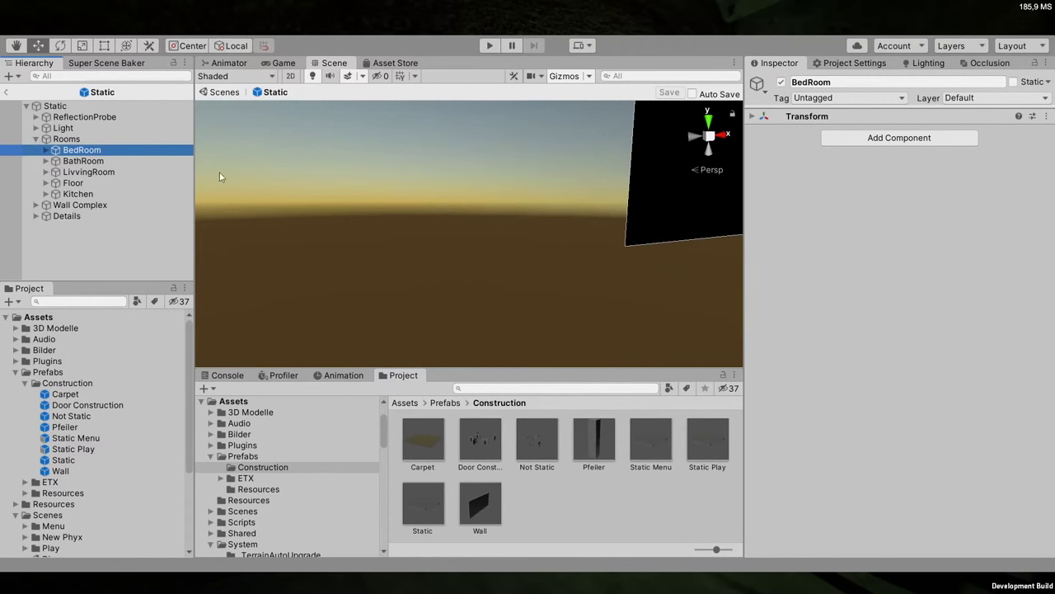
{"action": "left_click", "coordinate": [45, 150]}
{"action": "left_click", "coordinate": [81, 160]}
{"action": "left_click", "coordinate": [87, 171]}
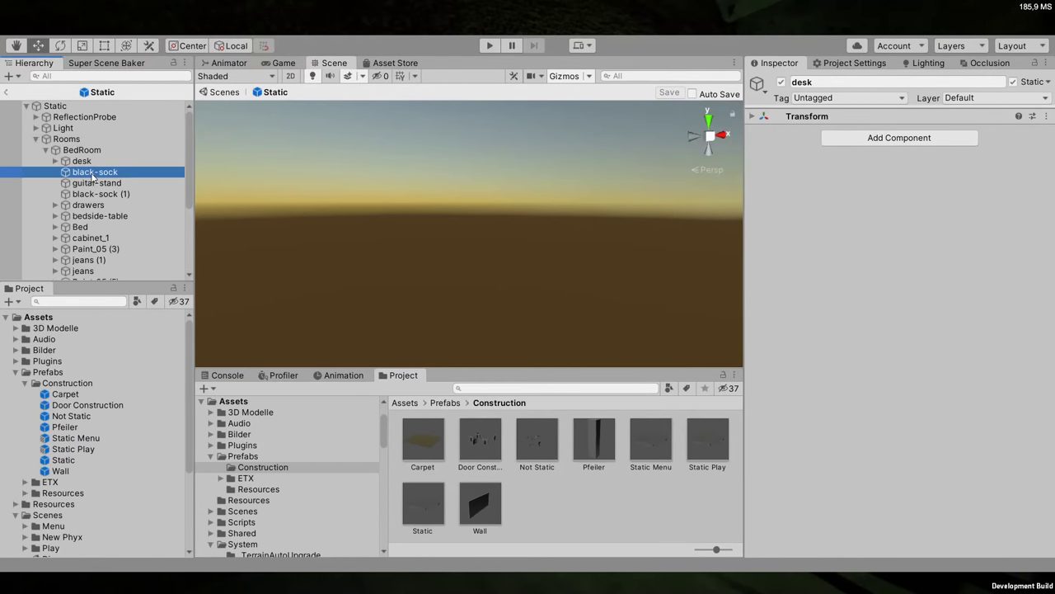
{"action": "left_click", "coordinate": [90, 193]}
{"action": "left_click", "coordinate": [92, 237]}
Collapse BedRoom and Rooms, then show the Die, Intro and Menu scenes in Scenes
{"action": "left_click", "coordinate": [45, 150]}
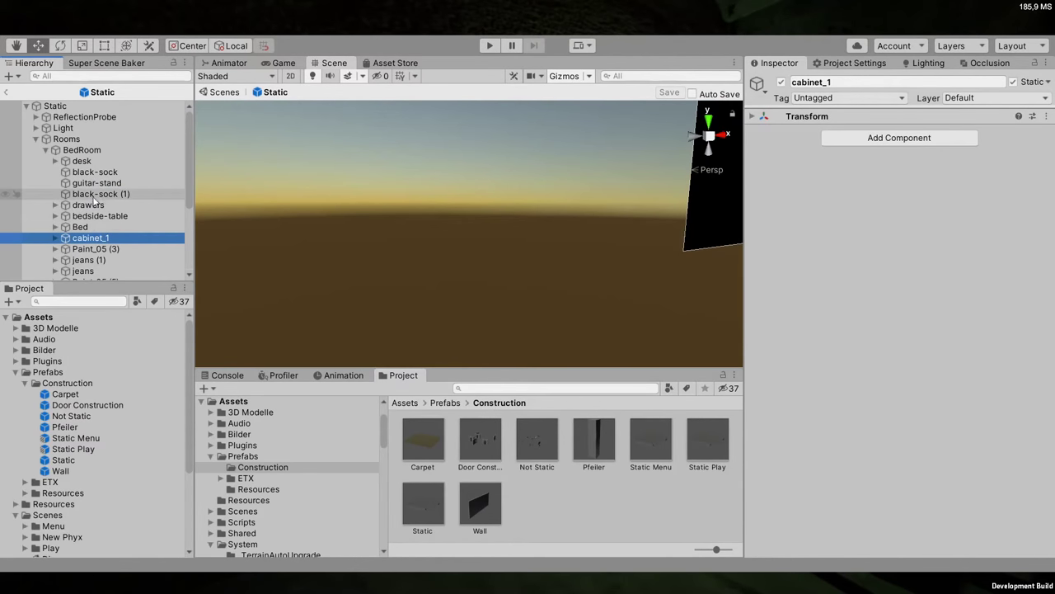
{"action": "left_click", "coordinate": [36, 138]}
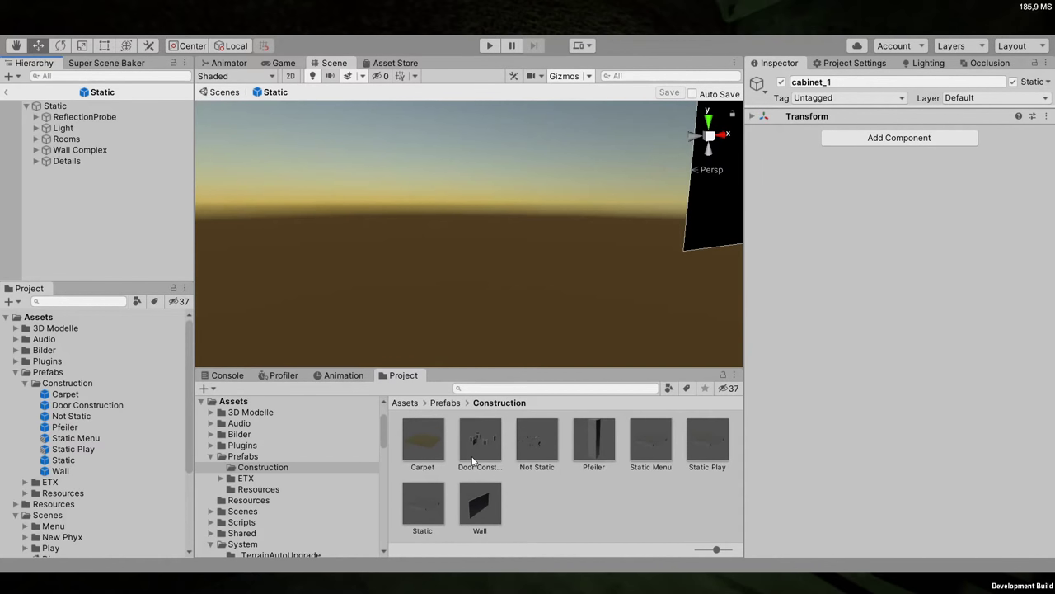
{"action": "left_click", "coordinate": [248, 512]}
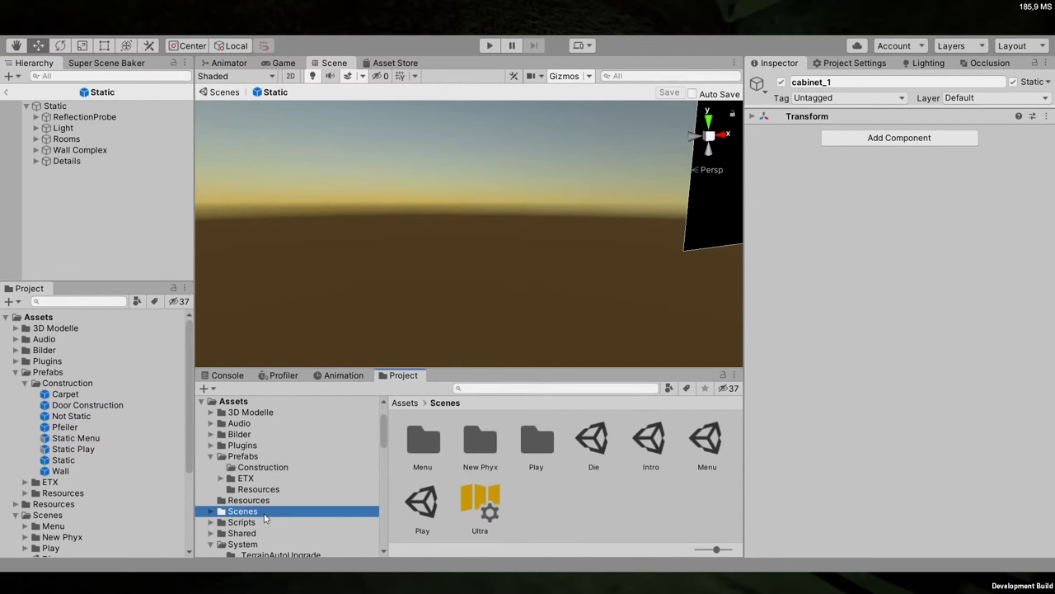
Load Menu.unity and expand Need > Camera_MainMenu > Pivot > MainCamera > MainCanvasRoot > Canvas
{"action": "double_click", "coordinate": [705, 441]}
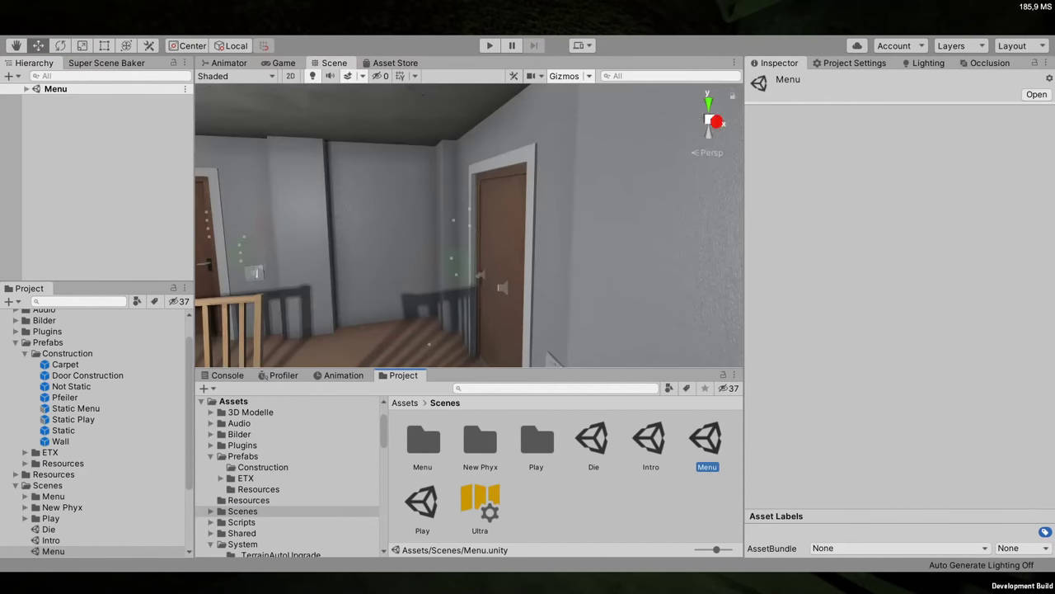
{"action": "left_click", "coordinate": [27, 88]}
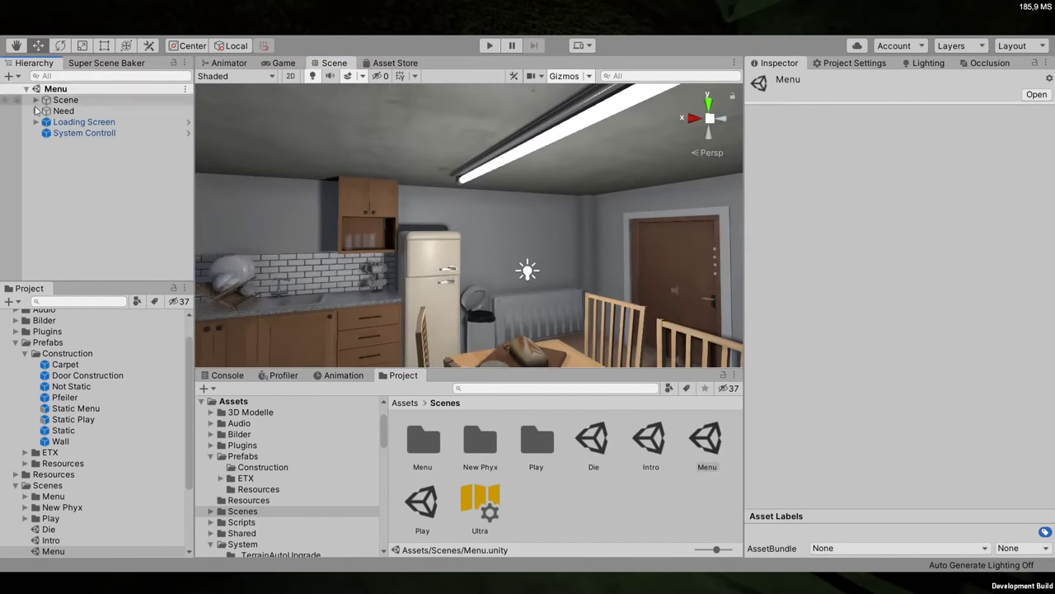
{"action": "left_click", "coordinate": [35, 111]}
{"action": "left_click", "coordinate": [45, 144]}
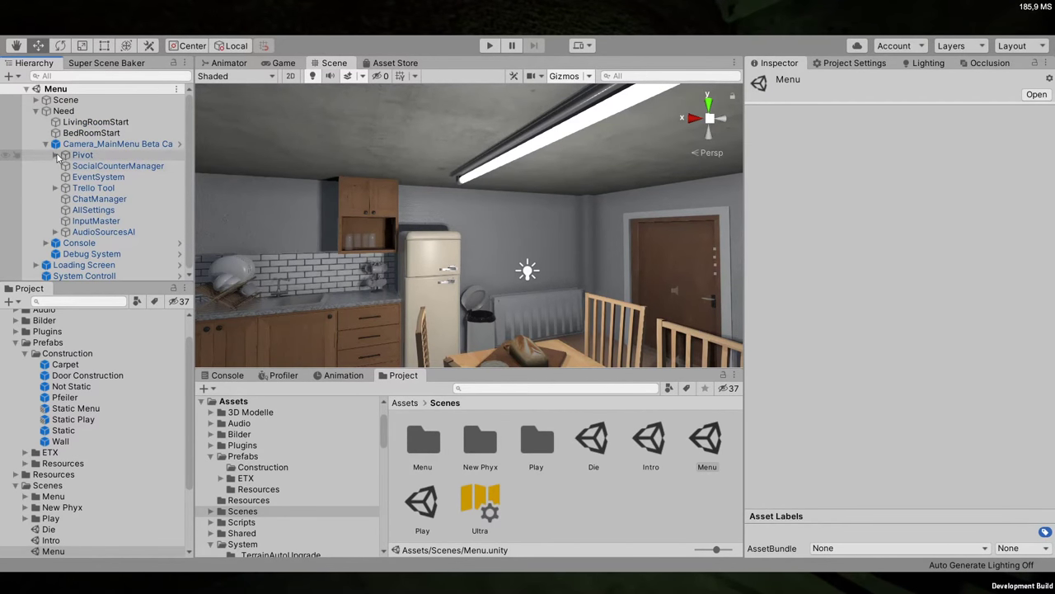
{"action": "left_click", "coordinate": [54, 155]}
{"action": "left_click", "coordinate": [68, 168]}
{"action": "left_click", "coordinate": [74, 177]}
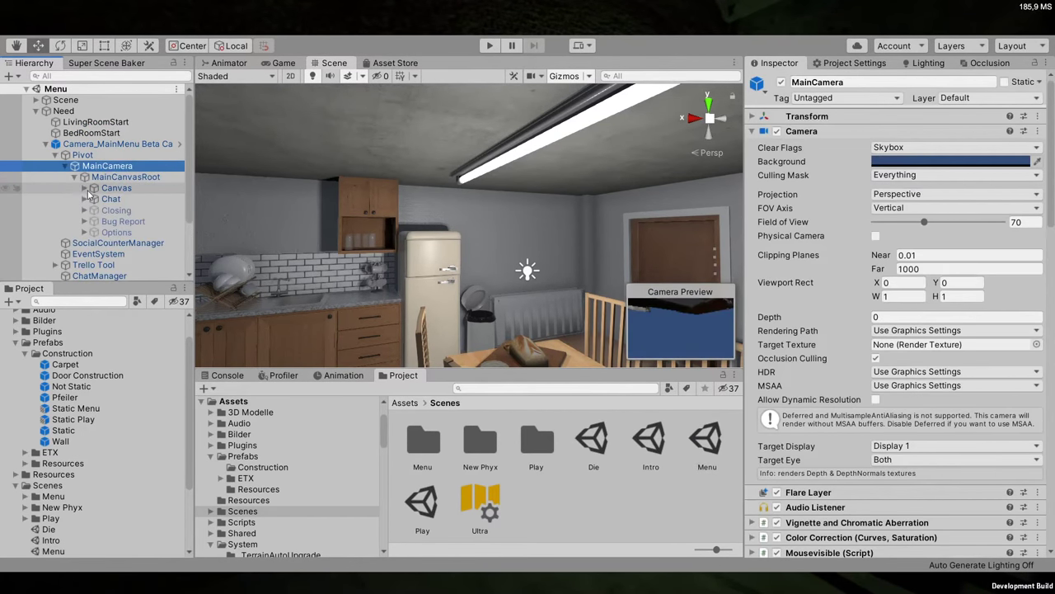
{"action": "left_click", "coordinate": [83, 188]}
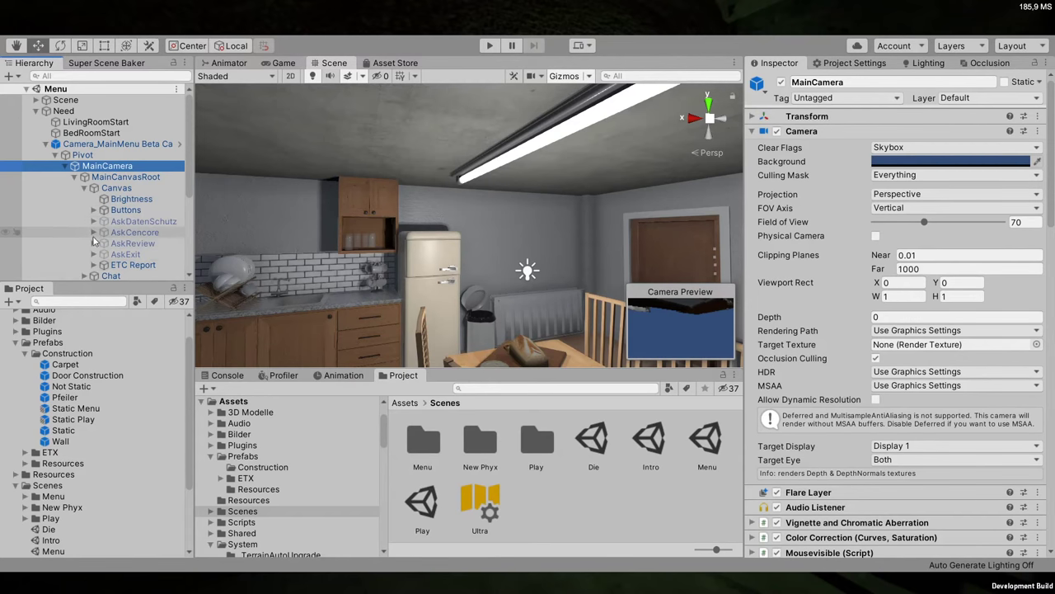
Select the Options object under MainCanvasRoot and tick its active checkbox
{"action": "scroll", "coordinate": [91, 239], "scroll_direction": "down", "scroll_amount": 3}
{"action": "left_click", "coordinate": [84, 106]}
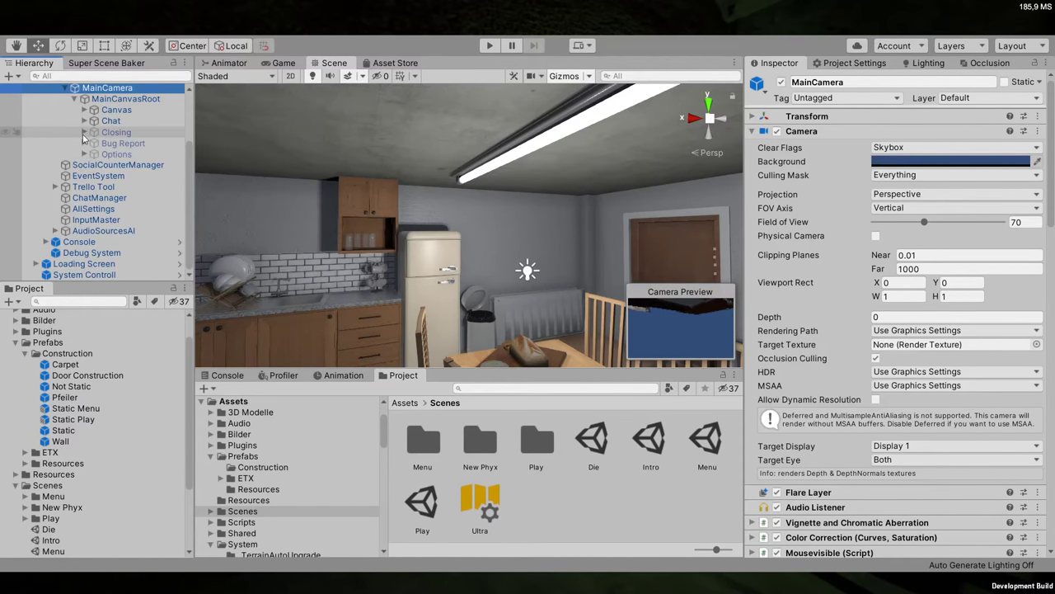
{"action": "left_click", "coordinate": [83, 154]}
{"action": "left_click", "coordinate": [93, 165]}
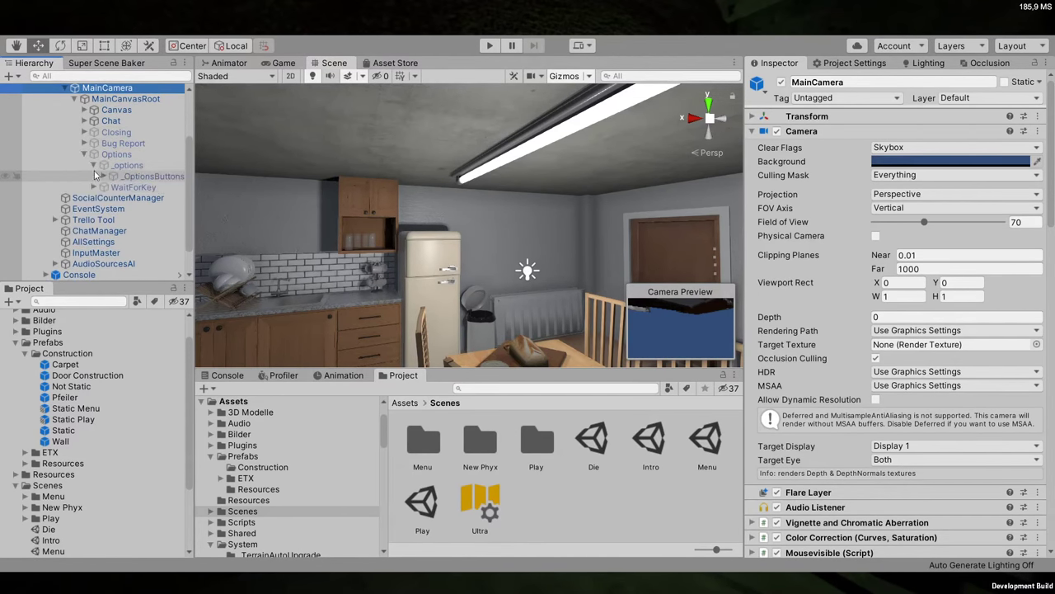
{"action": "left_click", "coordinate": [140, 176]}
{"action": "left_click", "coordinate": [106, 155]}
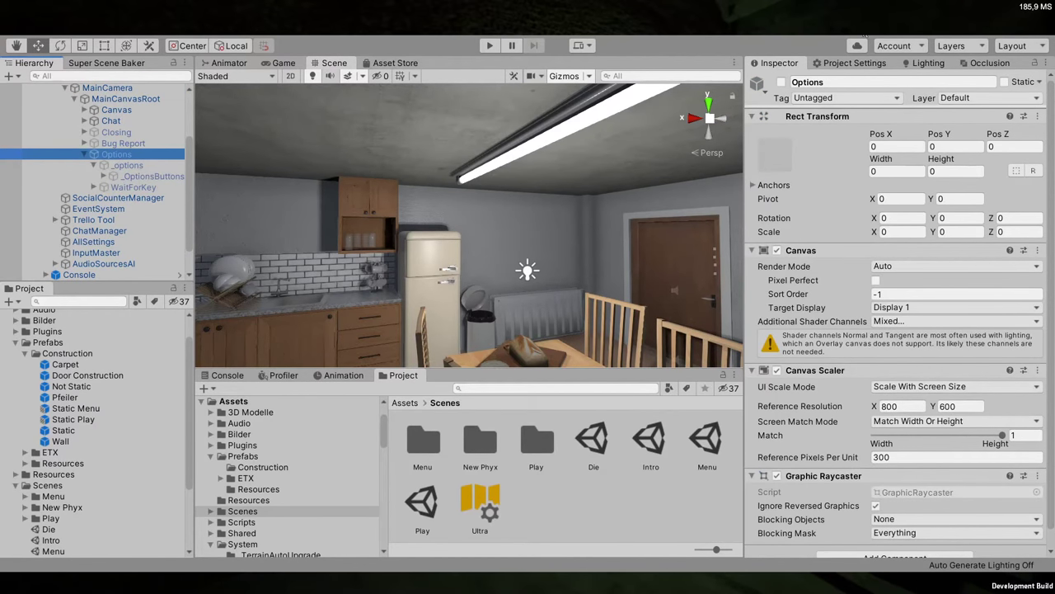
{"action": "left_click", "coordinate": [781, 82]}
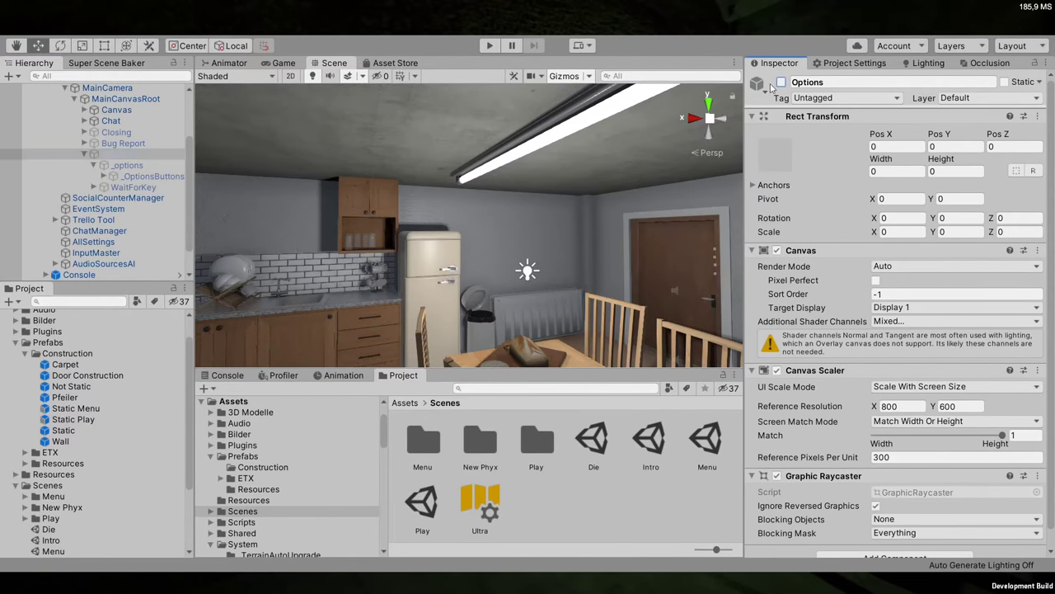
Preview the Game view and deactivate the main menu Canvas and Console objects
{"action": "left_click", "coordinate": [284, 63]}
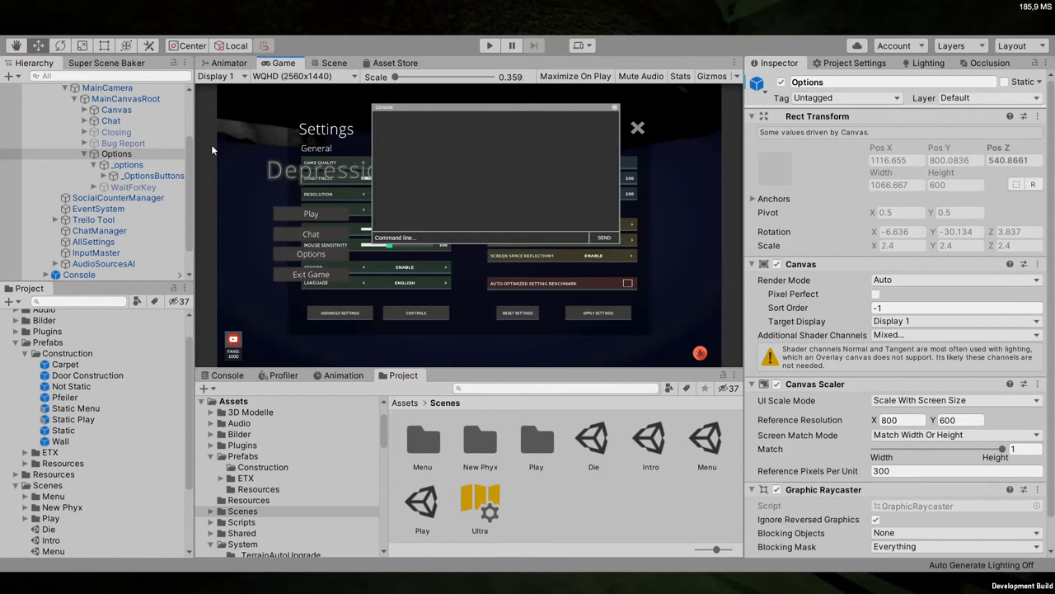
{"action": "scroll", "coordinate": [90, 181], "scroll_direction": "up", "scroll_amount": 2}
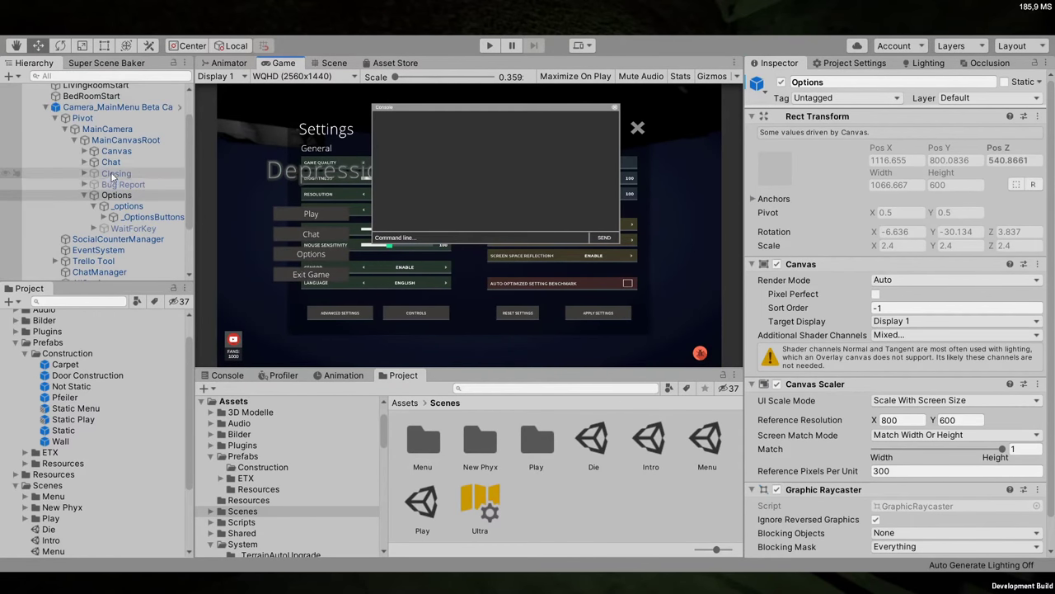
{"action": "left_click", "coordinate": [122, 153]}
{"action": "key", "text": "alt+shift+a"}
{"action": "scroll", "coordinate": [91, 231], "scroll_direction": "down", "scroll_amount": 3}
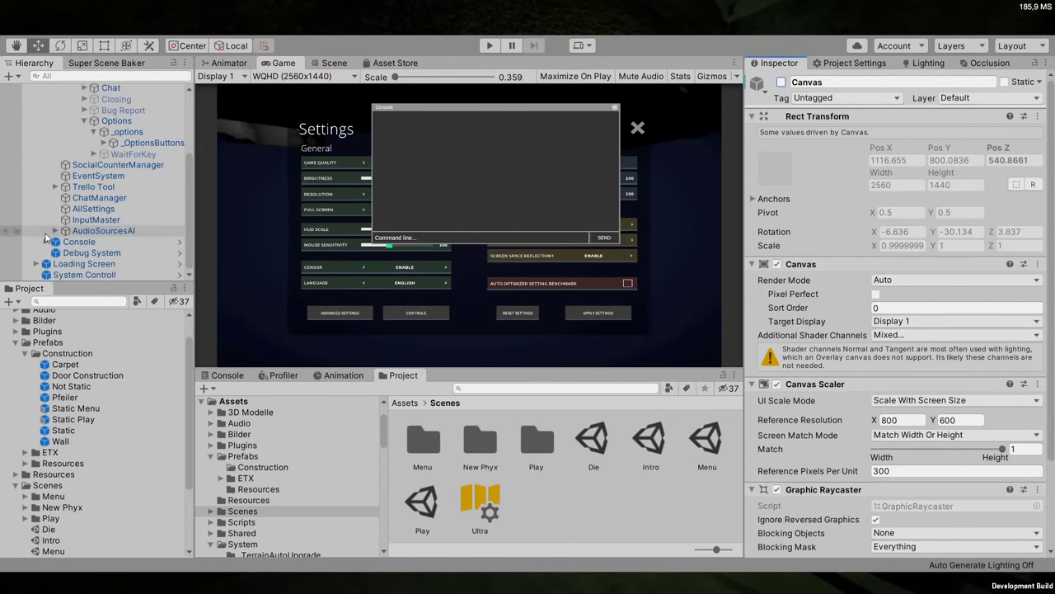
{"action": "left_click", "coordinate": [81, 242]}
{"action": "key", "text": "alt+shift+a"}
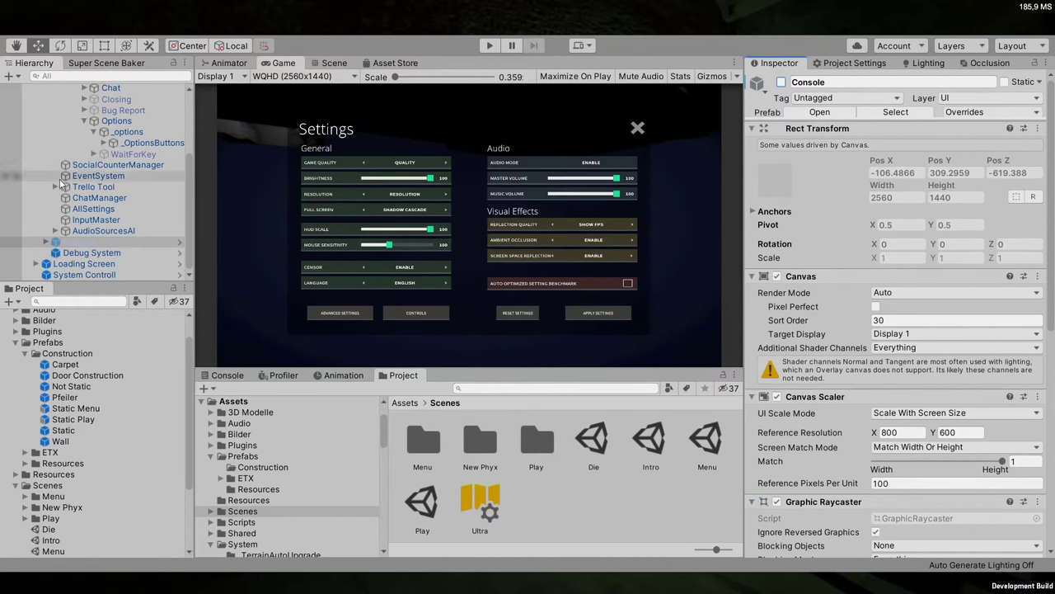
{"action": "scroll", "coordinate": [114, 192], "scroll_direction": "up", "scroll_amount": 4}
Under Options > _options > _OptionsButtons, hide the Normal panel and activate the Video panel
{"action": "left_click", "coordinate": [115, 203]}
{"action": "left_click", "coordinate": [126, 214]}
{"action": "left_click", "coordinate": [124, 225]}
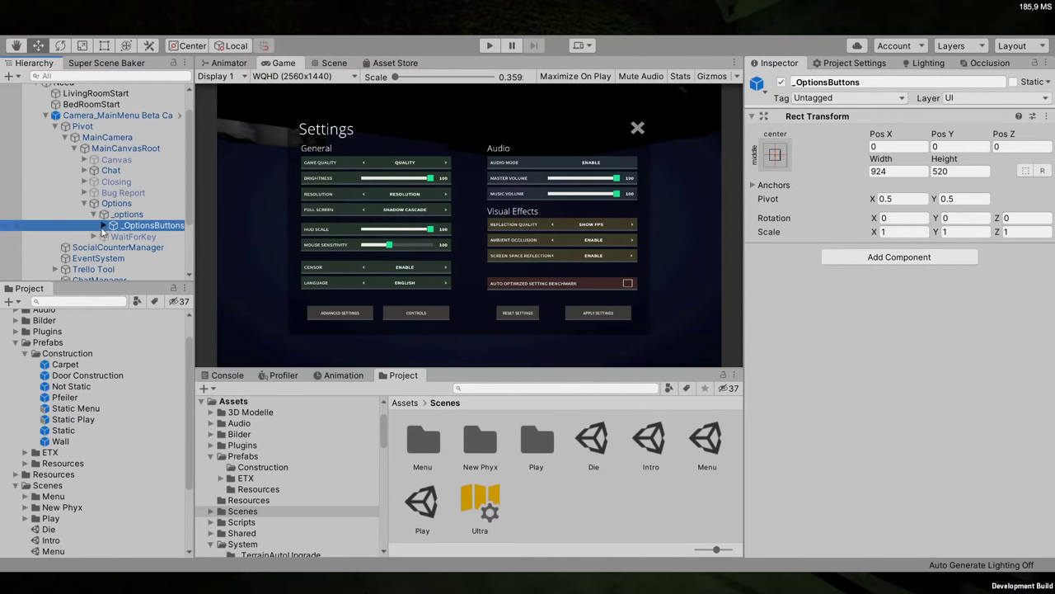
{"action": "left_click", "coordinate": [103, 225]}
{"action": "scroll", "coordinate": [148, 242], "scroll_direction": "down", "scroll_amount": 5}
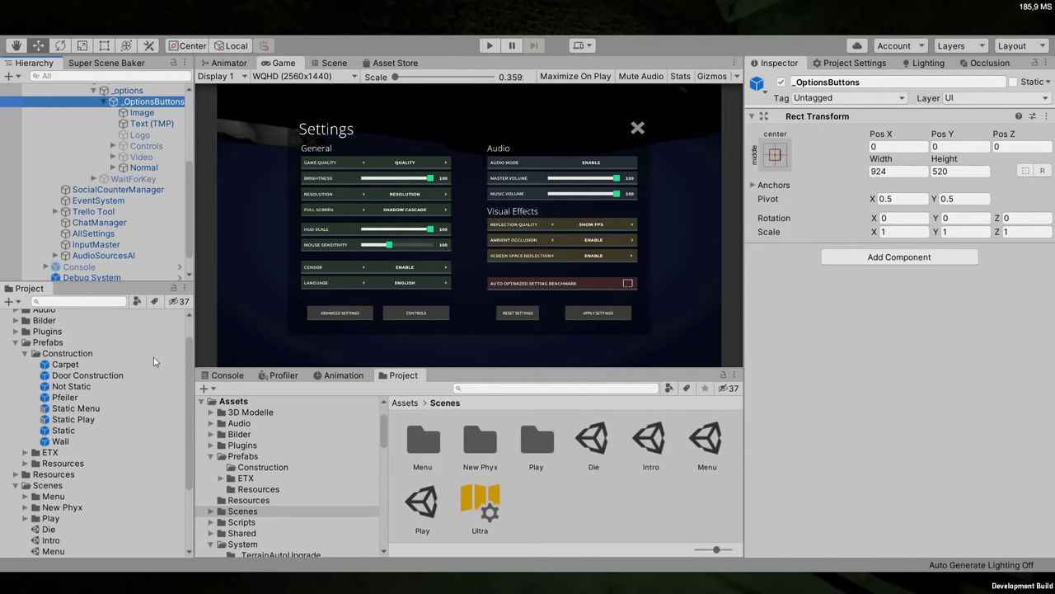
{"action": "left_click", "coordinate": [141, 168]}
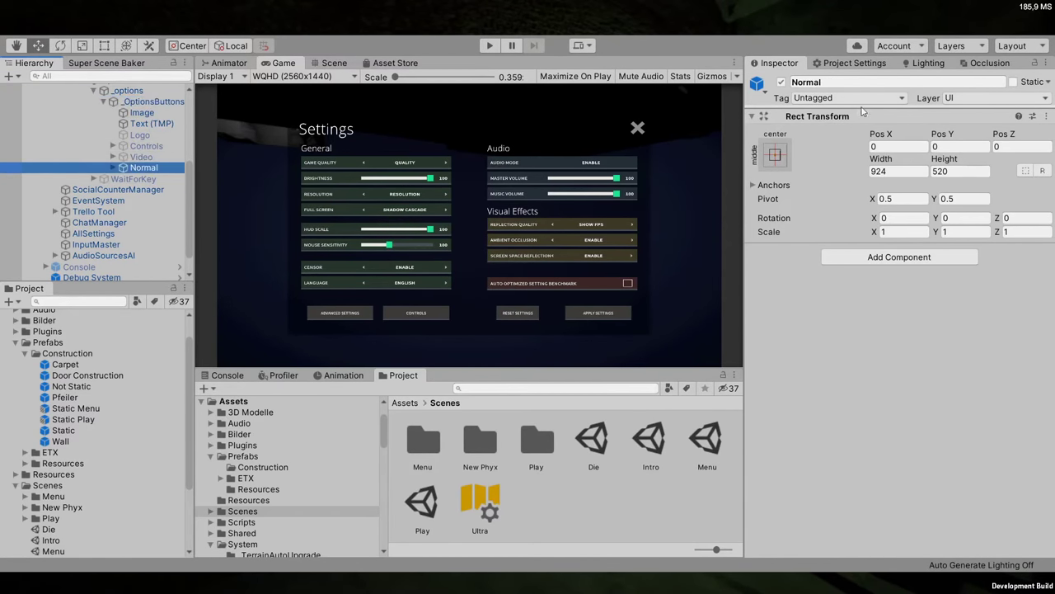
{"action": "left_click", "coordinate": [781, 83]}
{"action": "left_click", "coordinate": [152, 157]}
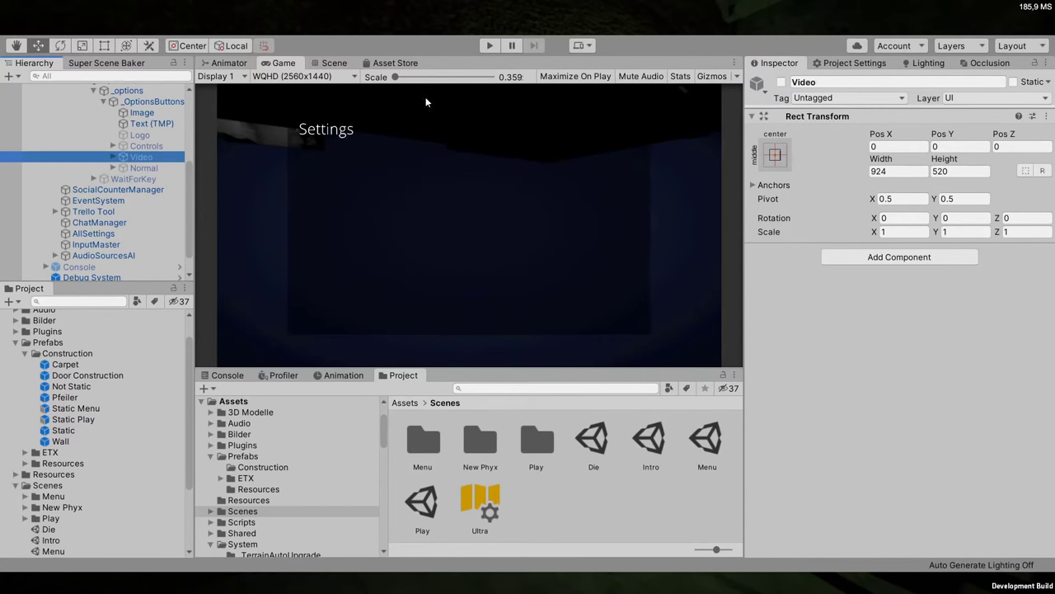
{"action": "left_click", "coordinate": [781, 83]}
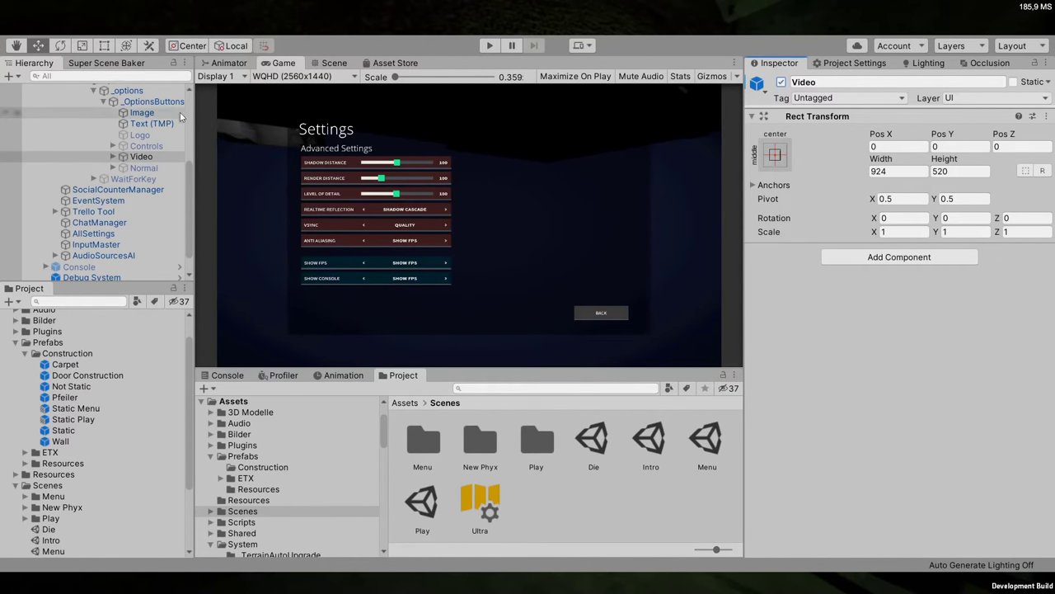
Expand the Video group and inspect the Back, ShowConsole and ShowFPS rows' positions
{"action": "left_click", "coordinate": [110, 160]}
{"action": "left_click", "coordinate": [113, 159]}
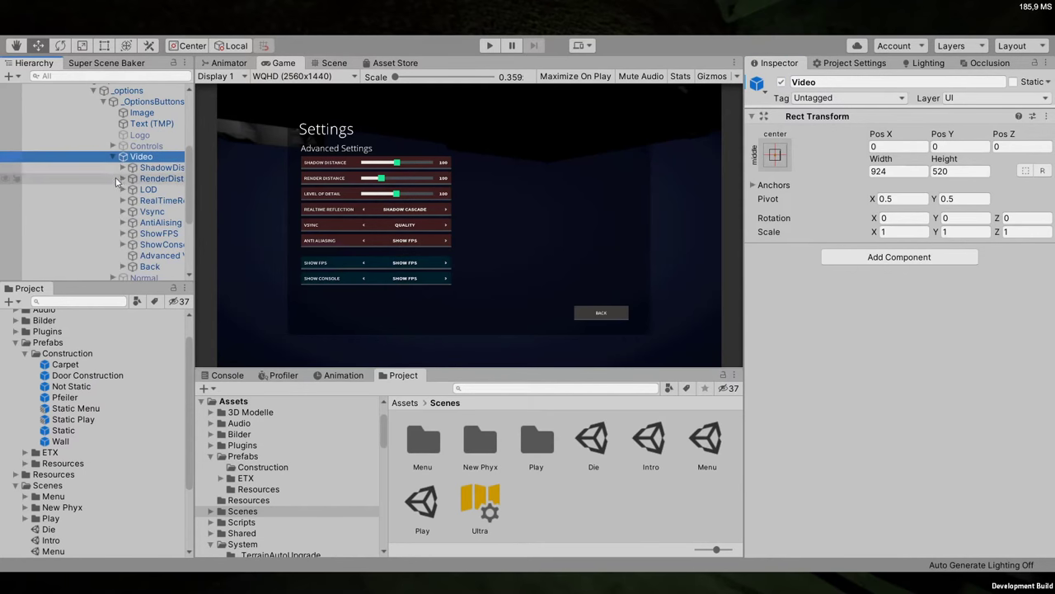
{"action": "scroll", "coordinate": [132, 184], "scroll_direction": "down", "scroll_amount": 2}
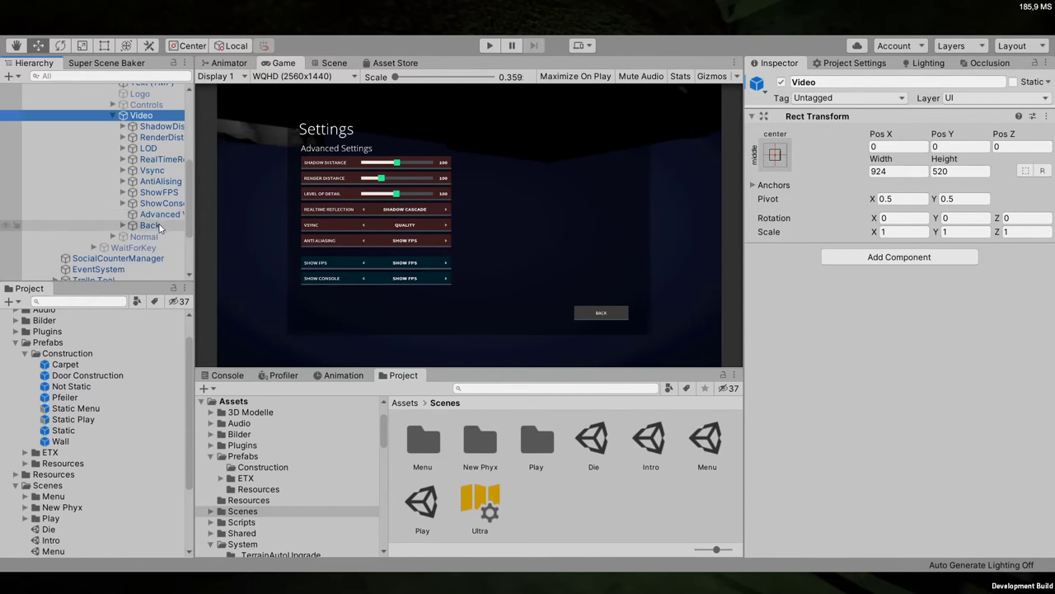
{"action": "left_click", "coordinate": [150, 225]}
{"action": "left_click", "coordinate": [160, 203]}
{"action": "left_click", "coordinate": [157, 193]}
{"action": "left_click", "coordinate": [162, 203]}
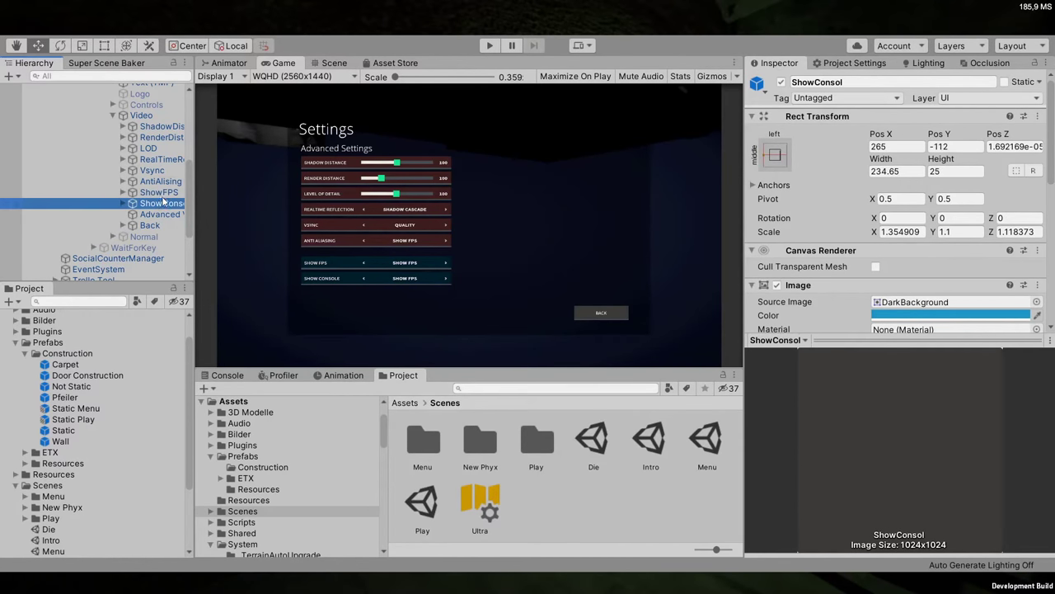
In the Scene view, frame the settings rows front-on and step through AntiAlising and ShowFPS
{"action": "left_click", "coordinate": [334, 62]}
{"action": "double_click", "coordinate": [157, 192]}
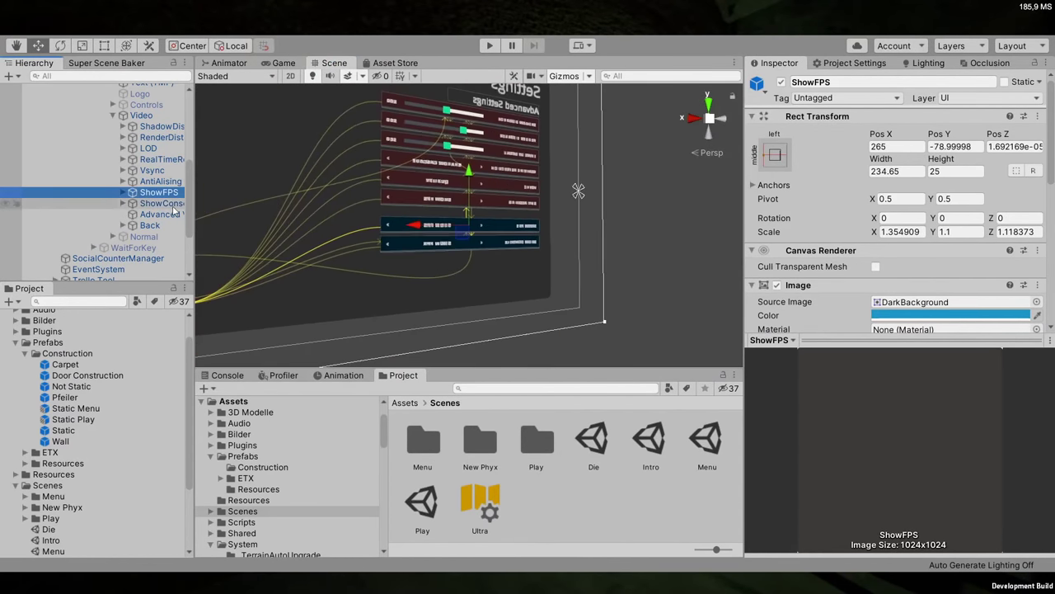
{"action": "left_click", "coordinate": [709, 118]}
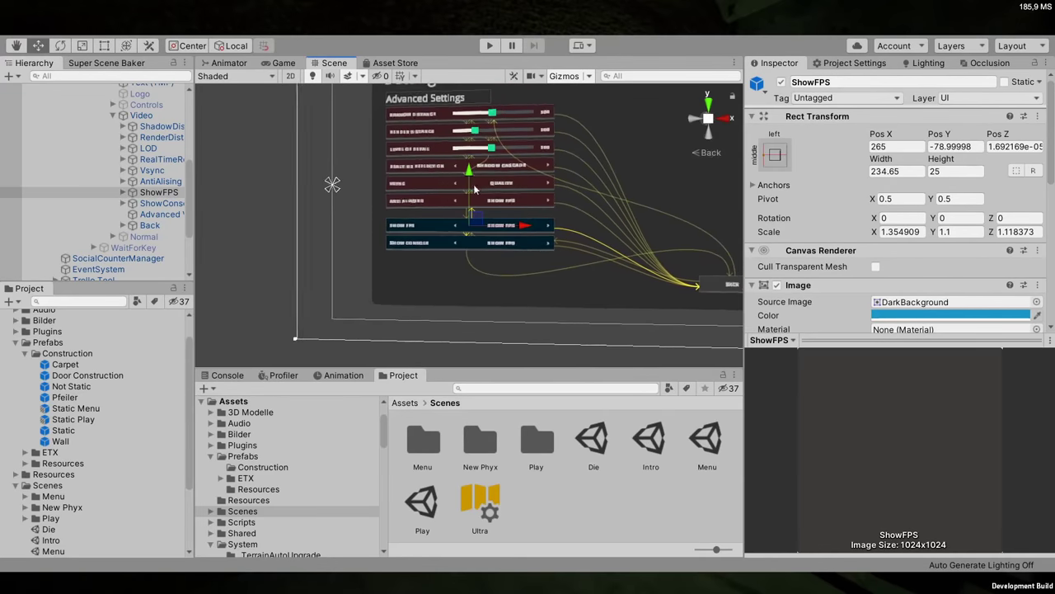
{"action": "scroll", "coordinate": [502, 231], "scroll_direction": "up", "scroll_amount": 10}
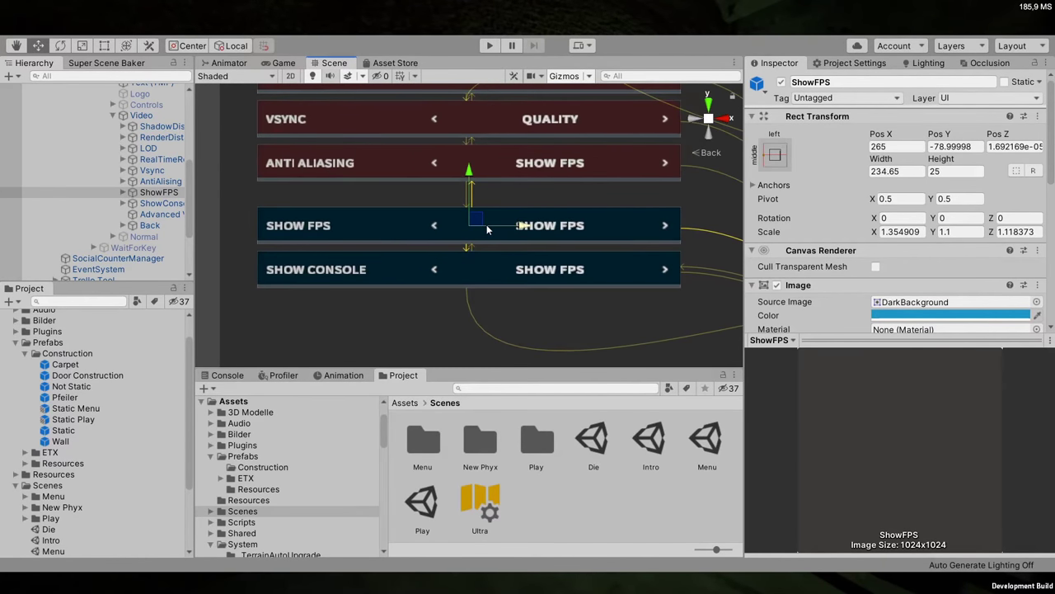
{"action": "left_click", "coordinate": [153, 203], "text": "ctrl"}
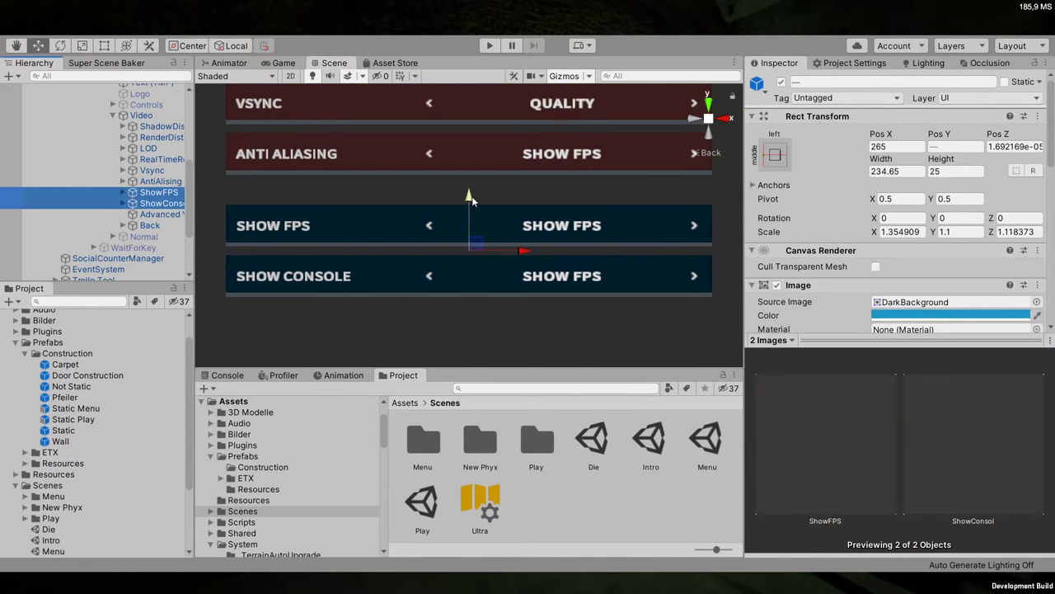
{"action": "left_click", "coordinate": [161, 181]}
{"action": "left_click", "coordinate": [159, 192]}
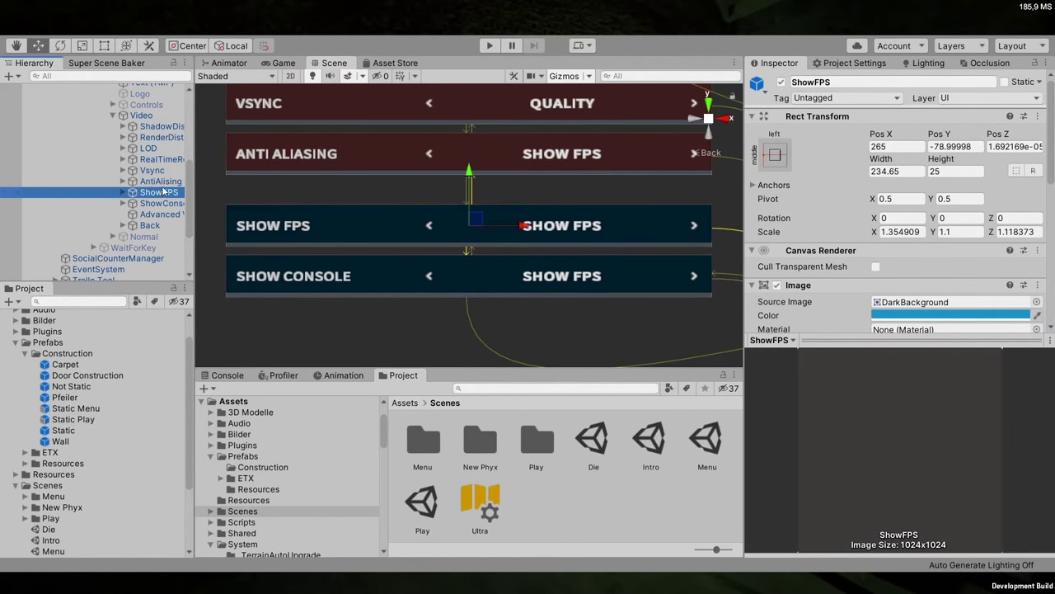
{"action": "left_click", "coordinate": [161, 182]}
{"action": "key", "text": "Down"}
{"action": "key", "text": "Down"}
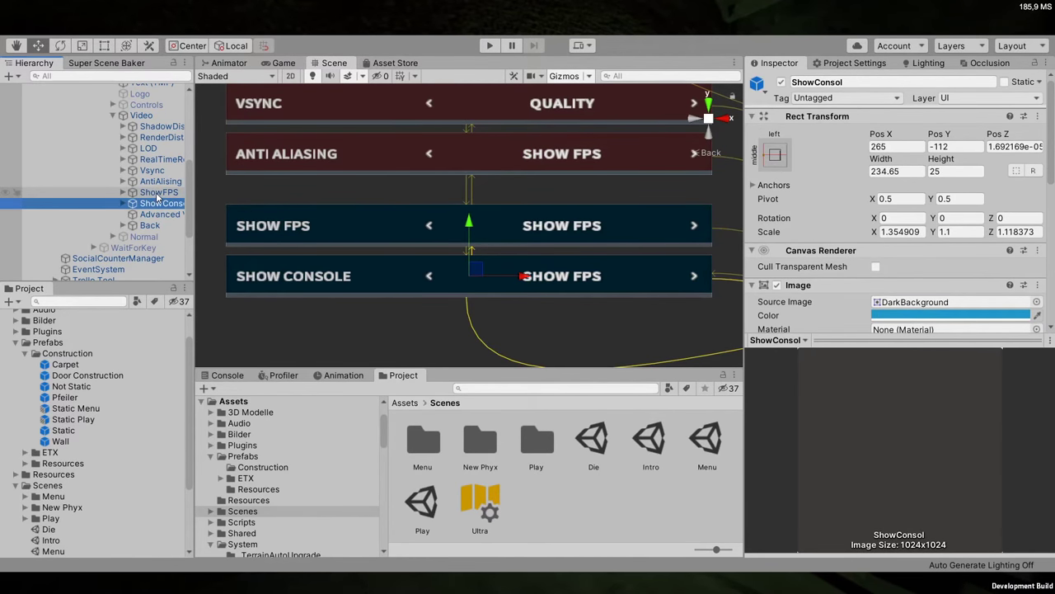
{"action": "key", "text": "Up"}
Duplicate the AntiAlising row with Ctrl+D and move the copy up the Hierarchy order
{"action": "left_click", "coordinate": [158, 183]}
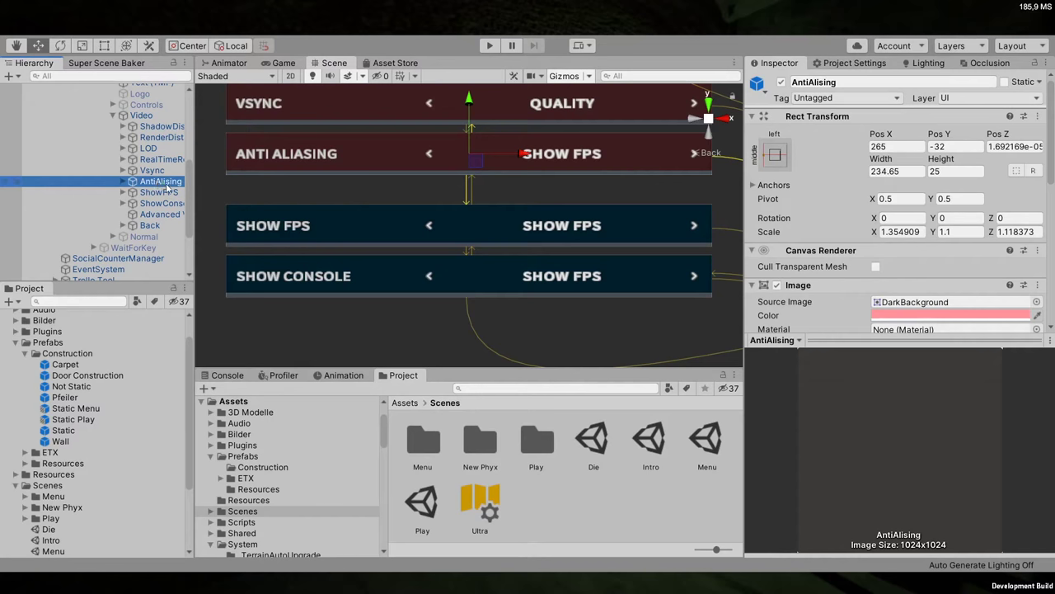
{"action": "key", "text": "ctrl+d"}
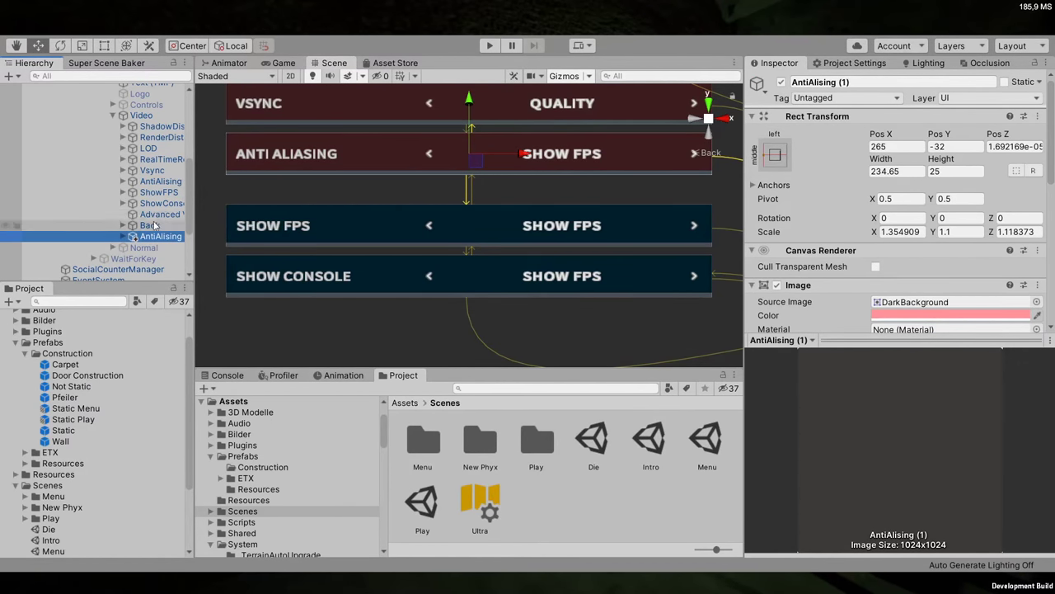
{"action": "left_click_drag", "start_coordinate": [153, 239], "coordinate": [156, 206]}
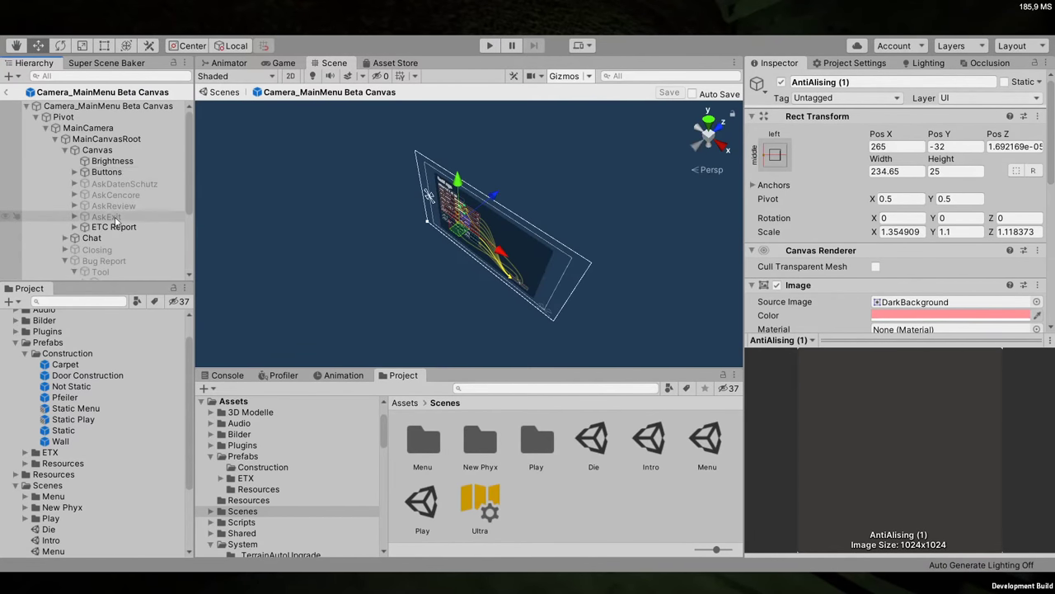
{"action": "scroll", "coordinate": [120, 213], "scroll_direction": "down", "scroll_amount": 3}
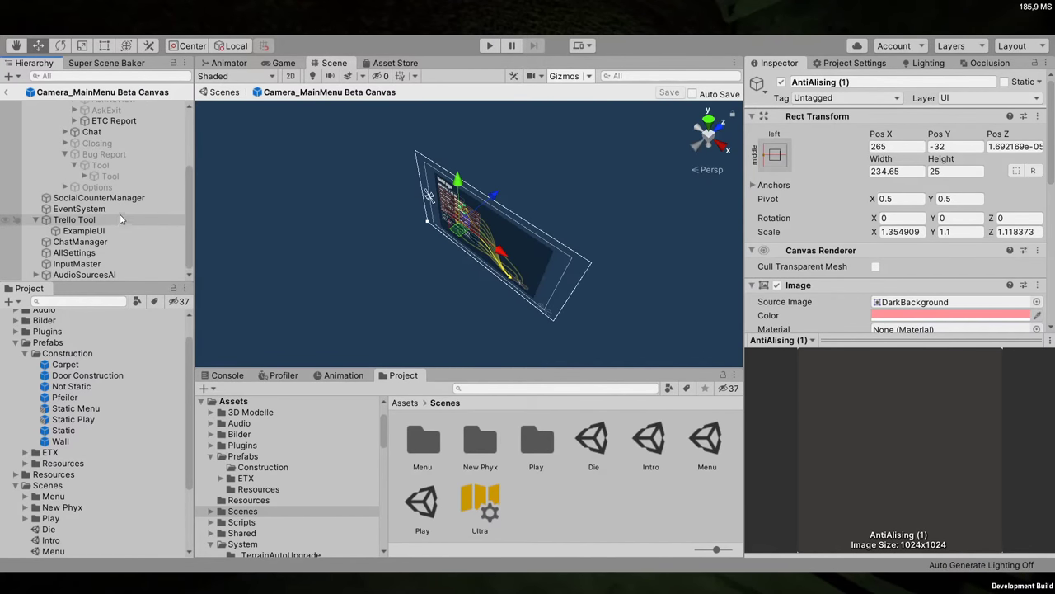
{"action": "scroll", "coordinate": [118, 170], "scroll_direction": "up", "scroll_amount": 3}
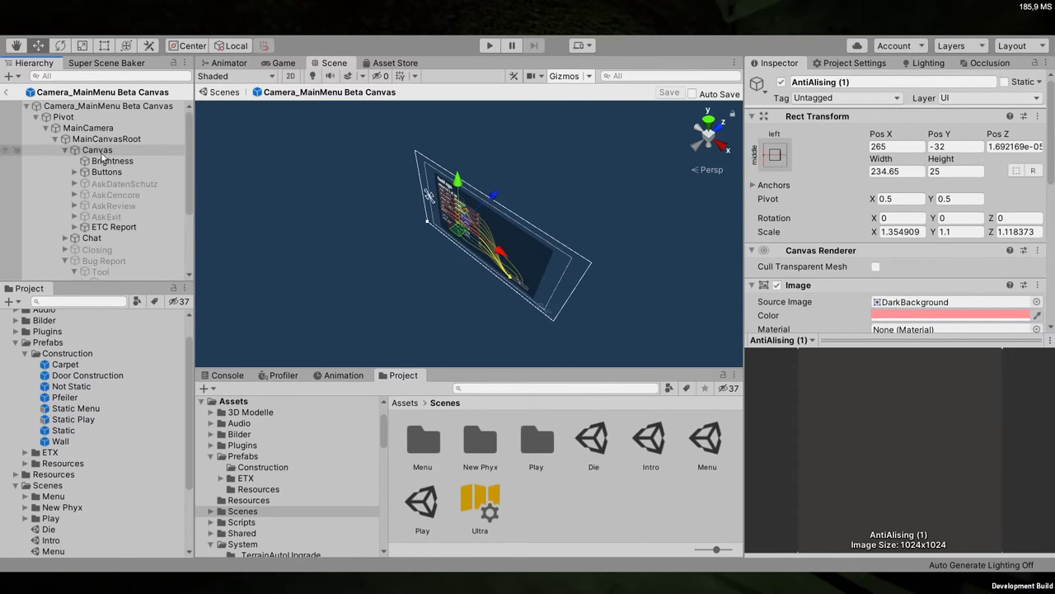
{"action": "left_click", "coordinate": [114, 227]}
{"action": "scroll", "coordinate": [95, 201], "scroll_direction": "down", "scroll_amount": 3}
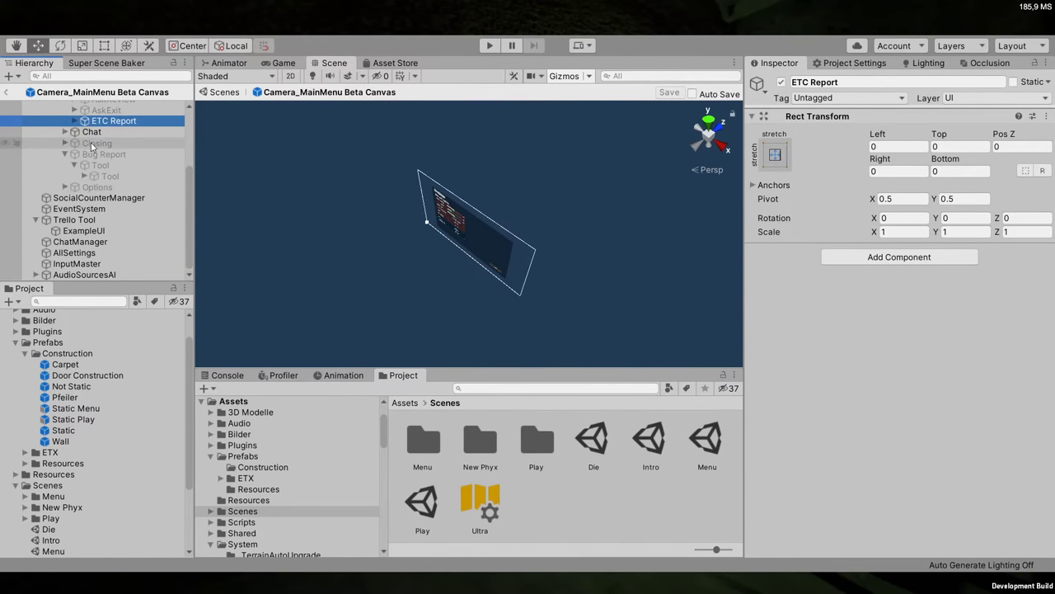
{"action": "scroll", "coordinate": [82, 191], "scroll_direction": "up", "scroll_amount": 3}
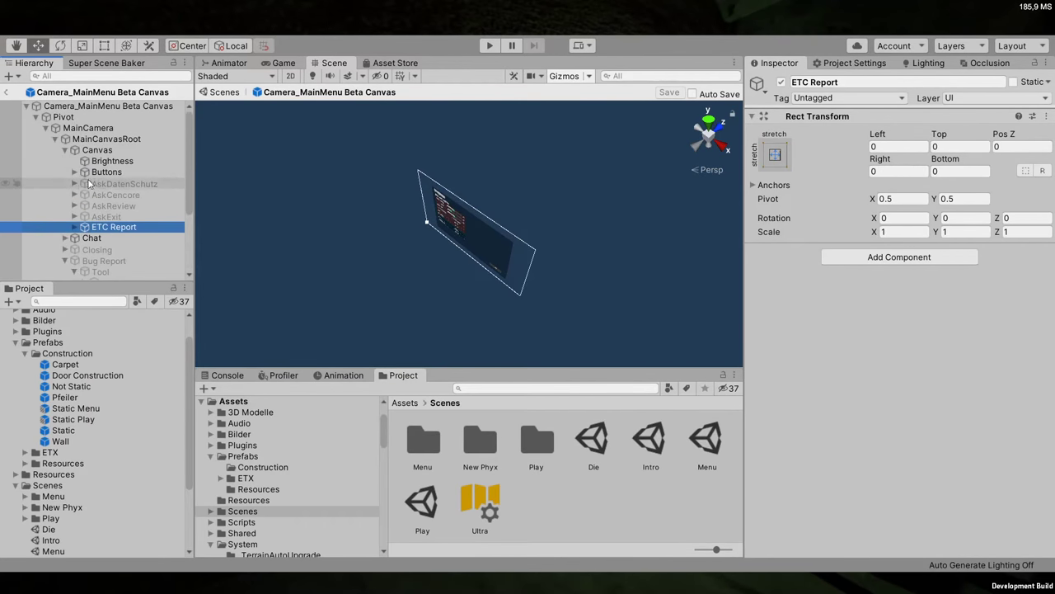
{"action": "left_click", "coordinate": [65, 150]}
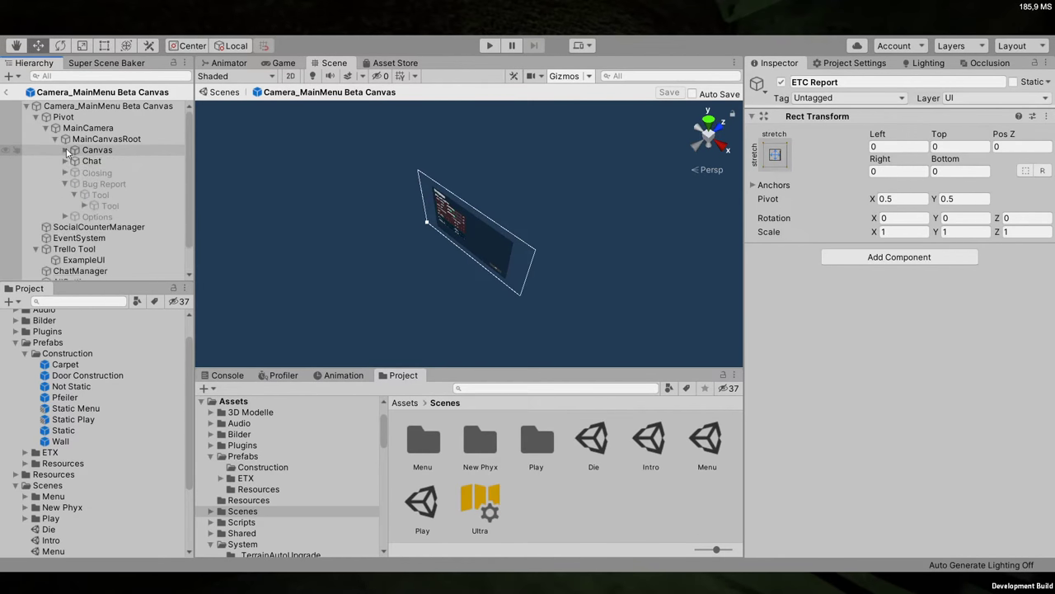
{"action": "left_click", "coordinate": [6, 91]}
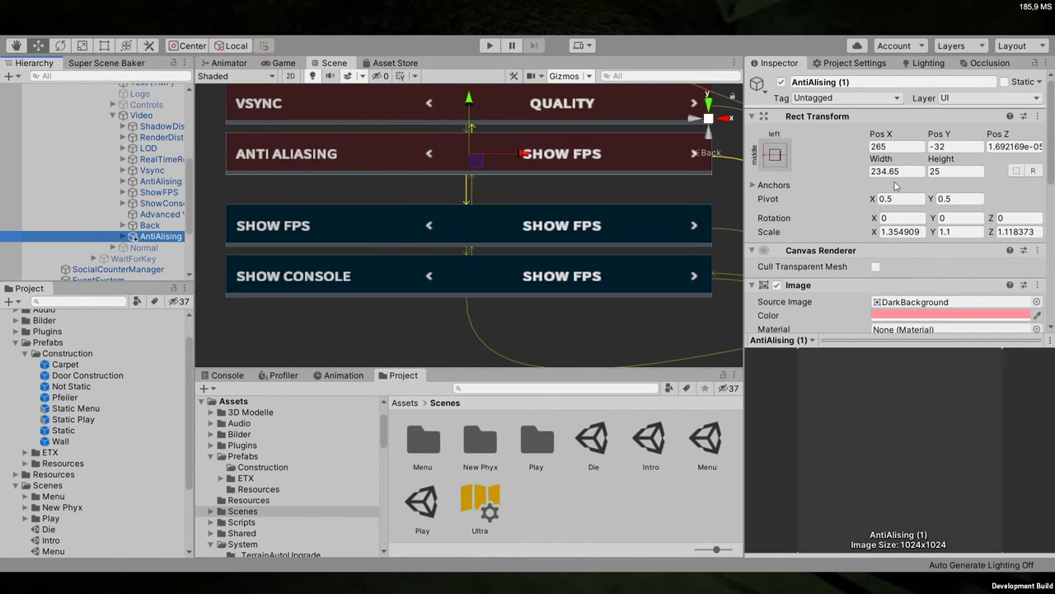
Drag the copy below the original Anti Aliasing row and shift Show FPS and Show Console down
{"action": "left_click_drag", "start_coordinate": [467, 102], "coordinate": [468, 151]}
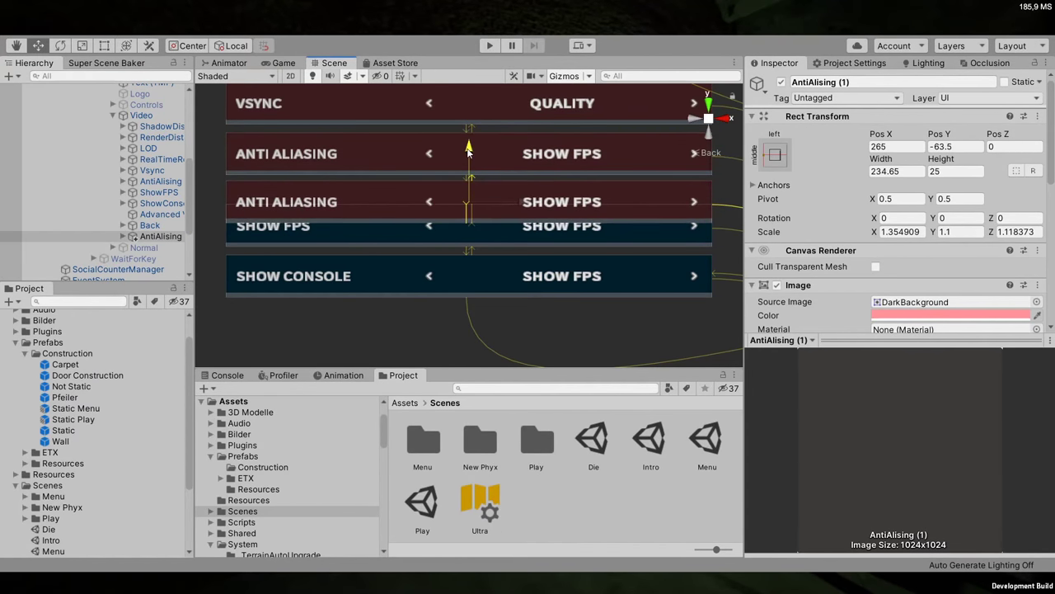
{"action": "left_click", "coordinate": [159, 204]}
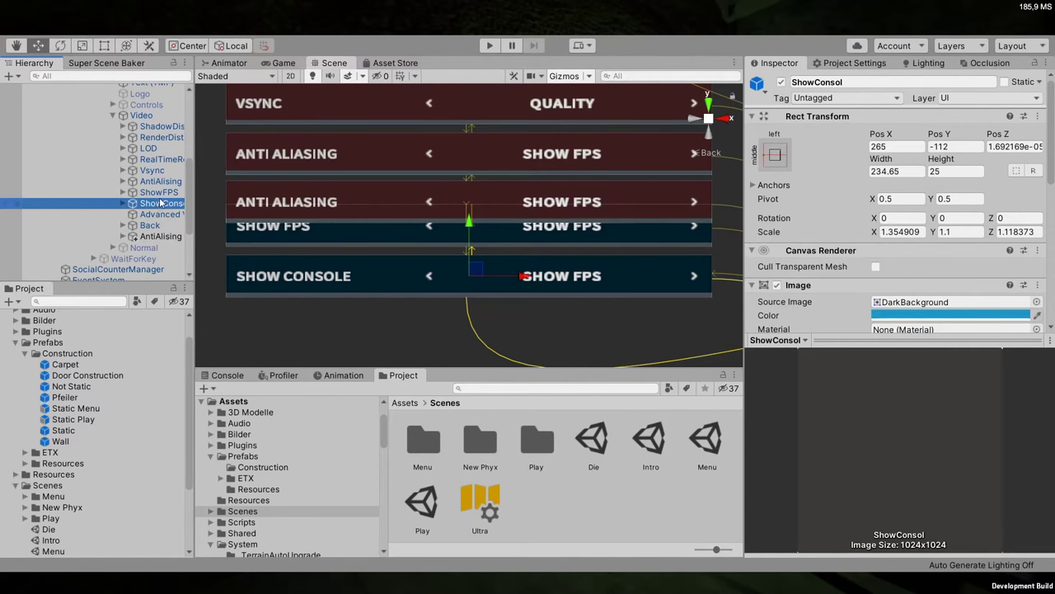
{"action": "left_click", "coordinate": [158, 193], "text": "ctrl"}
{"action": "left_click_drag", "start_coordinate": [468, 196], "coordinate": [468, 239]}
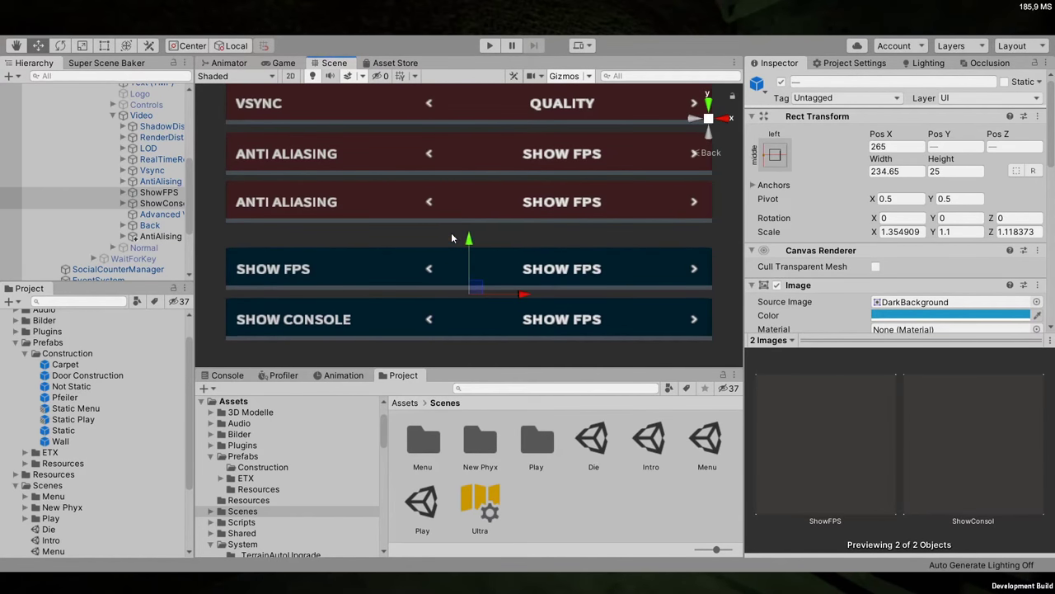
Check the Vsync, original AntiAlising and copied Anti Aliasing rows' positions
{"action": "left_click", "coordinate": [156, 182]}
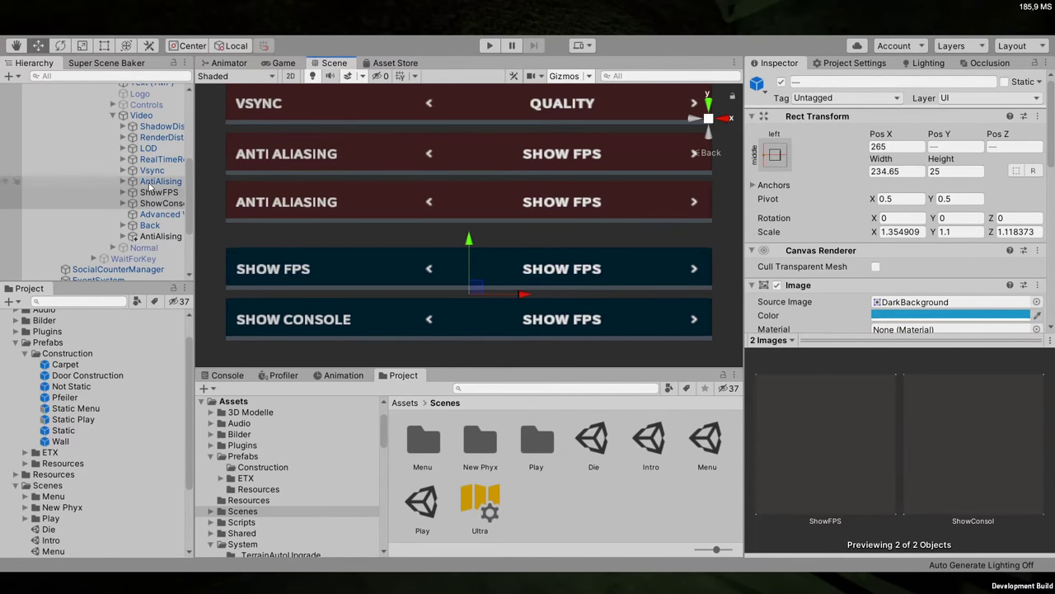
{"action": "left_click", "coordinate": [151, 172]}
{"action": "left_click", "coordinate": [151, 177]}
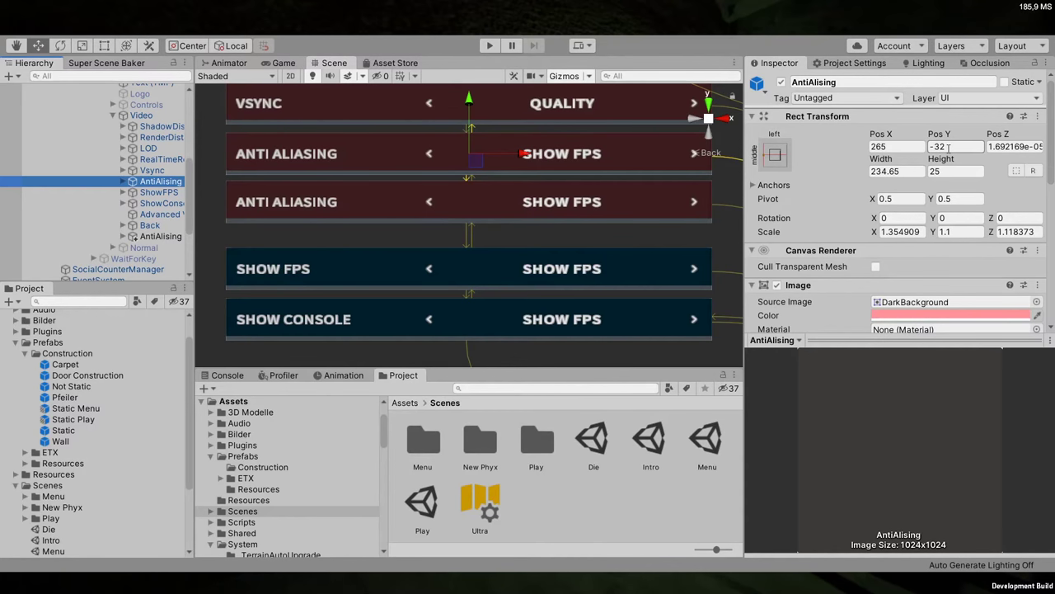
{"action": "left_click", "coordinate": [153, 236]}
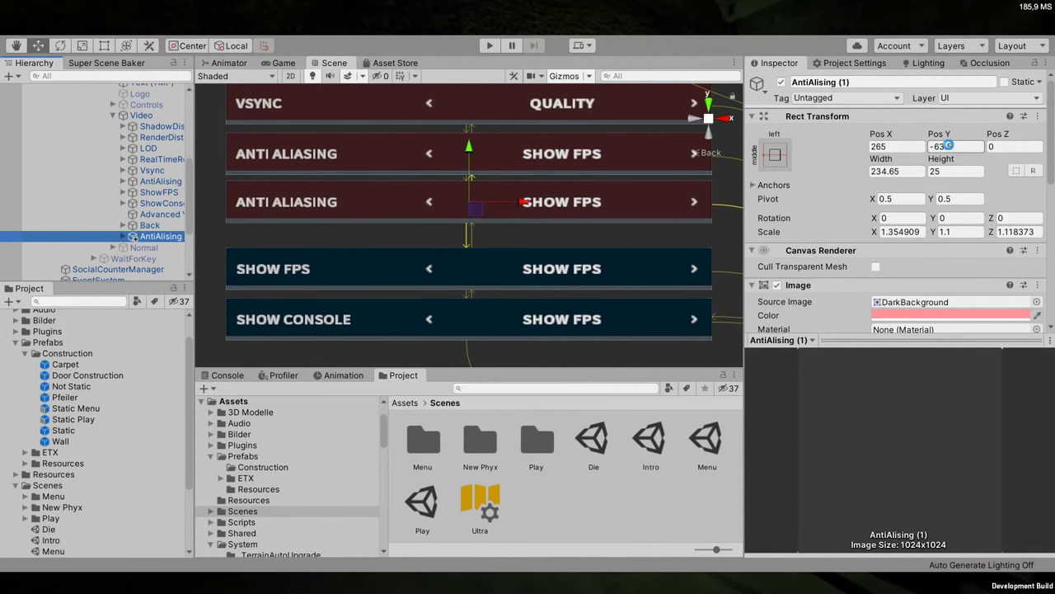
Retype the duplicate's Pos Y value, settling on -63
{"action": "left_click", "coordinate": [964, 147]}
{"action": "left_click_drag", "start_coordinate": [964, 147], "coordinate": [938, 151]}
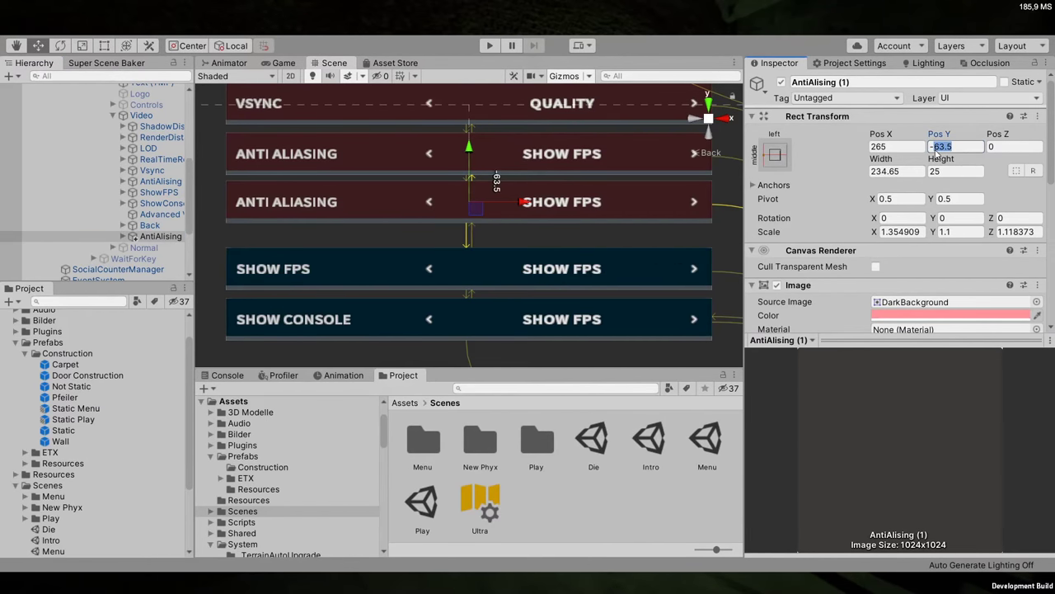
{"action": "type", "text": "96"}
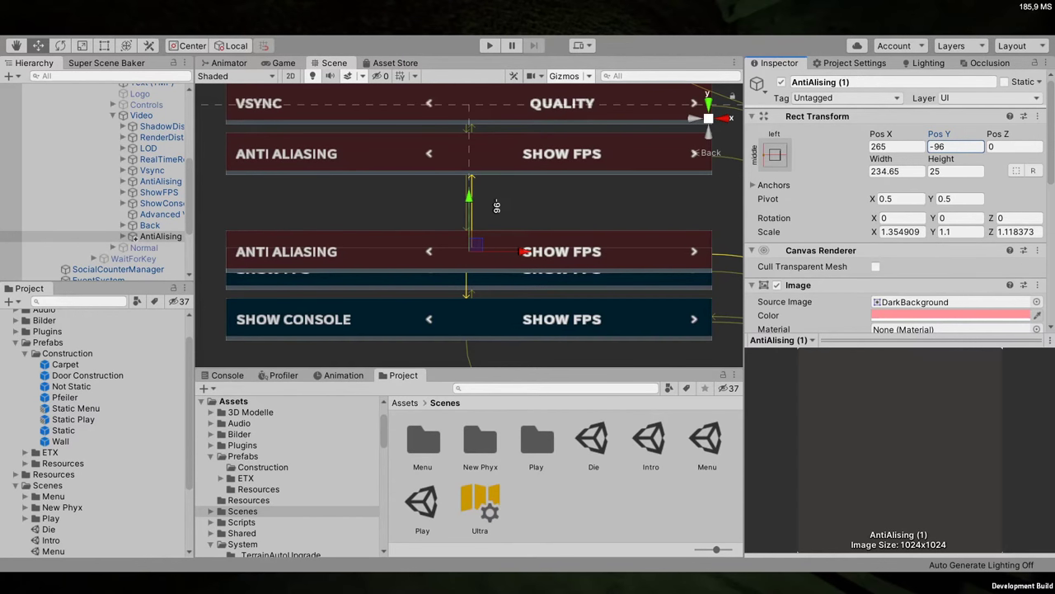
{"action": "left_click", "coordinate": [961, 149]}
{"action": "left_click", "coordinate": [960, 148]}
{"action": "type", "text": "-"}
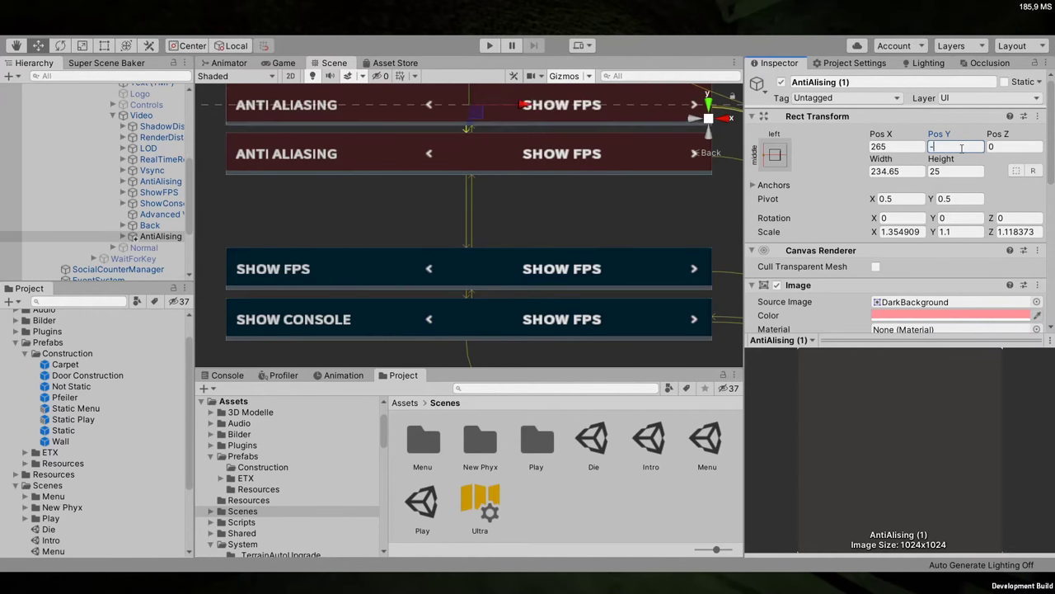
{"action": "type", "text": "30,5"}
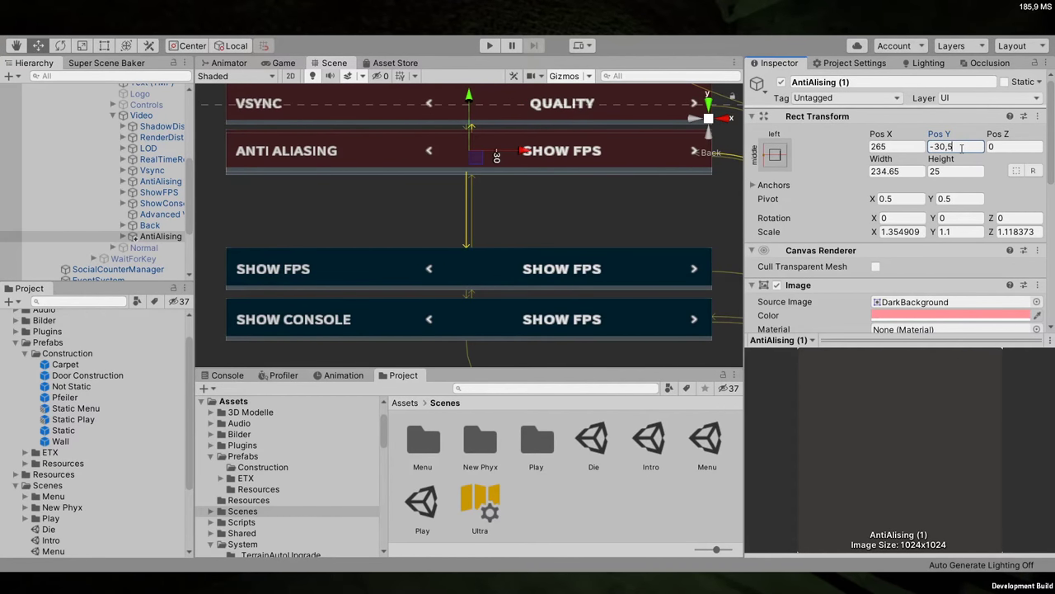
{"action": "key", "text": "BackSpace"}
{"action": "key", "text": "BackSpace"}
{"action": "key", "text": "BackSpace"}
{"action": "key", "text": "BackSpace"}
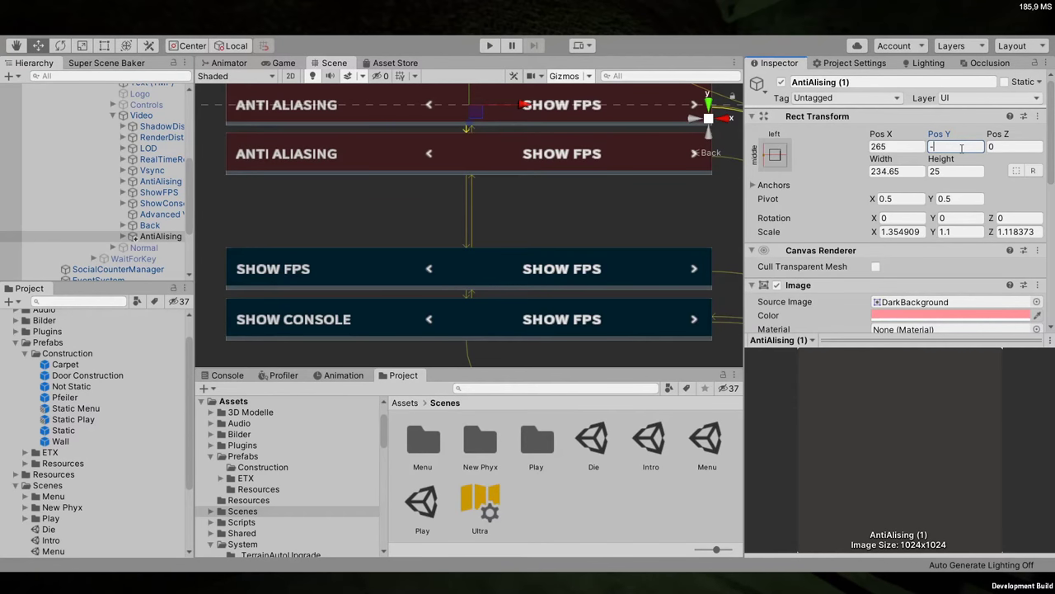
{"action": "type", "text": "60"}
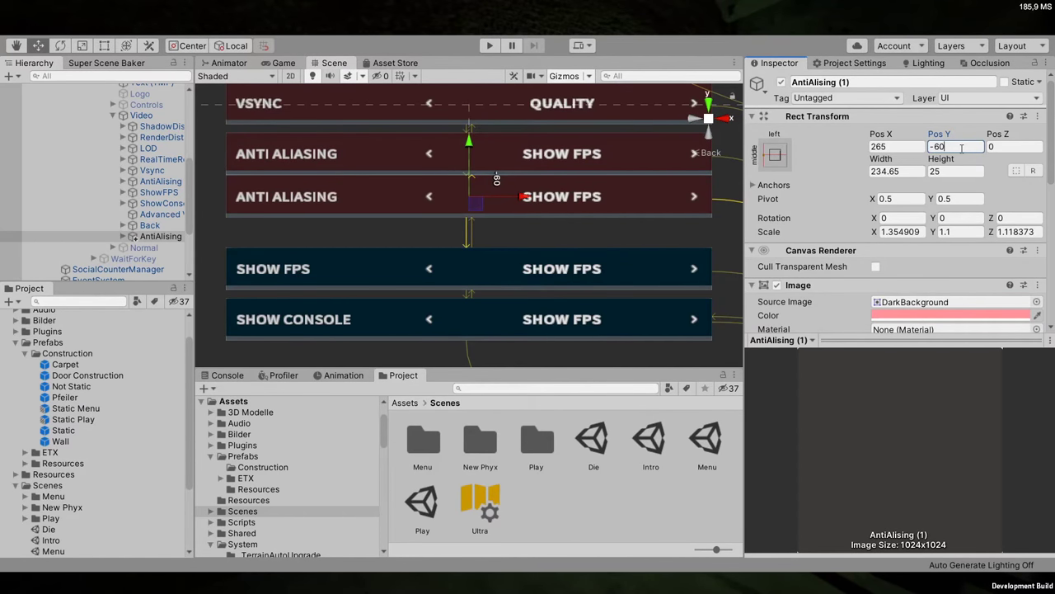
{"action": "key", "text": "BackSpace"}
{"action": "type", "text": "3"}
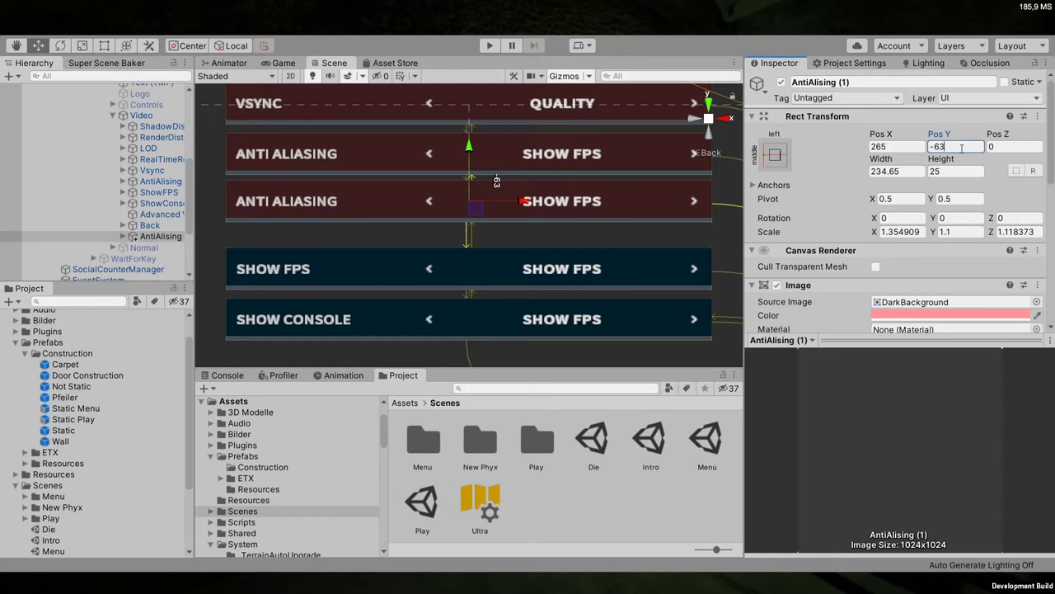
Nudge the copy under the original Anti Aliasing row, then fold SetDevConsole in bl_AllOptionsPro.cs
{"action": "scroll", "coordinate": [453, 196], "scroll_direction": "up", "scroll_amount": 2}
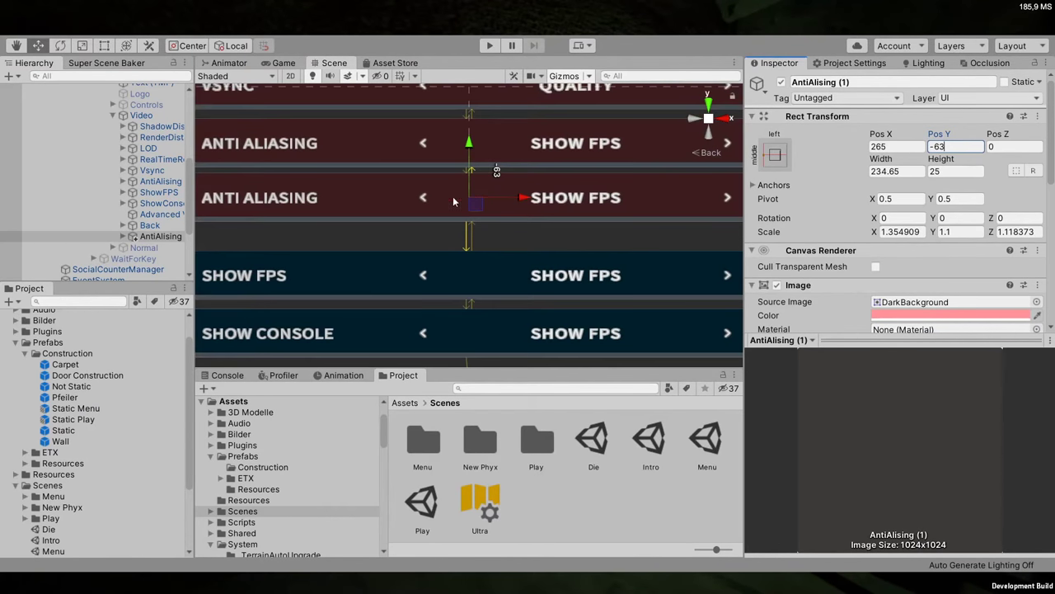
{"action": "left_click_drag", "start_coordinate": [473, 142], "coordinate": [475, 149]}
{"action": "left_click_drag", "start_coordinate": [157, 236], "coordinate": [152, 190]}
{"action": "scroll", "coordinate": [328, 207], "scroll_direction": "down", "scroll_amount": 5}
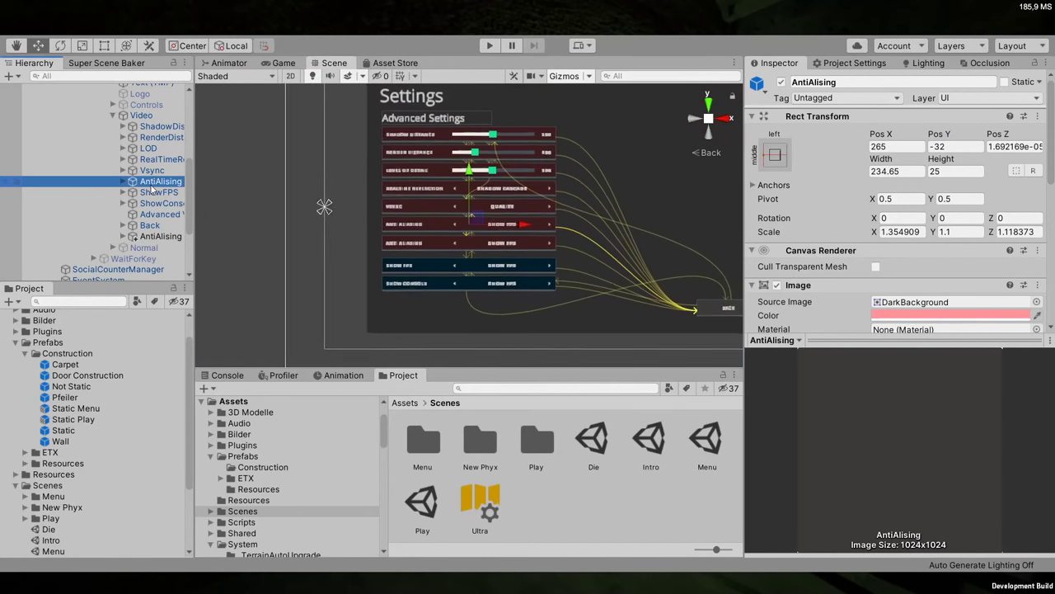
{"action": "left_click", "coordinate": [153, 171]}
{"action": "left_click", "coordinate": [155, 181]}
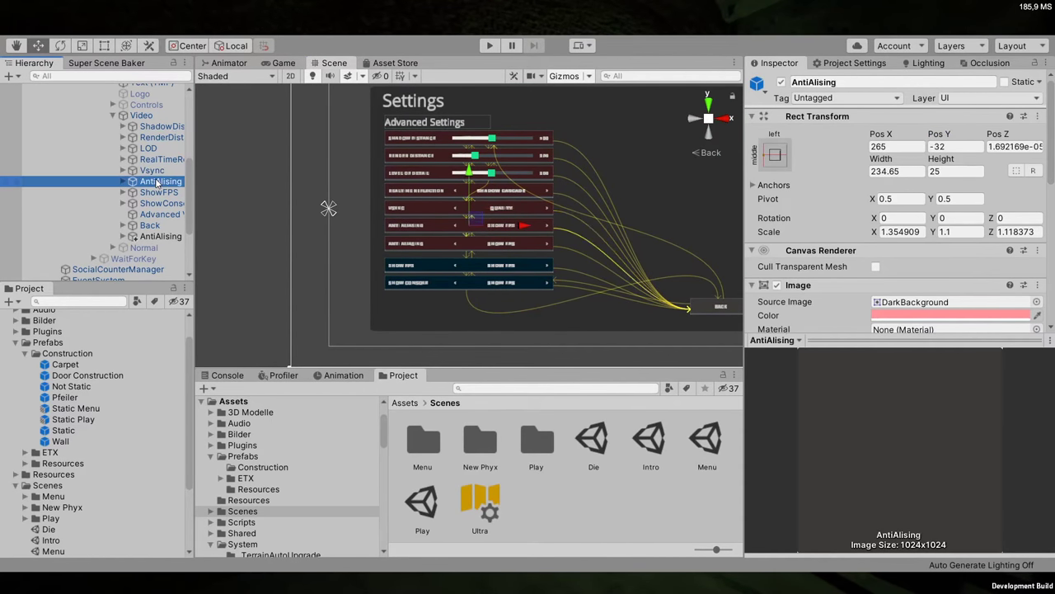
{"action": "left_click", "coordinate": [152, 171]}
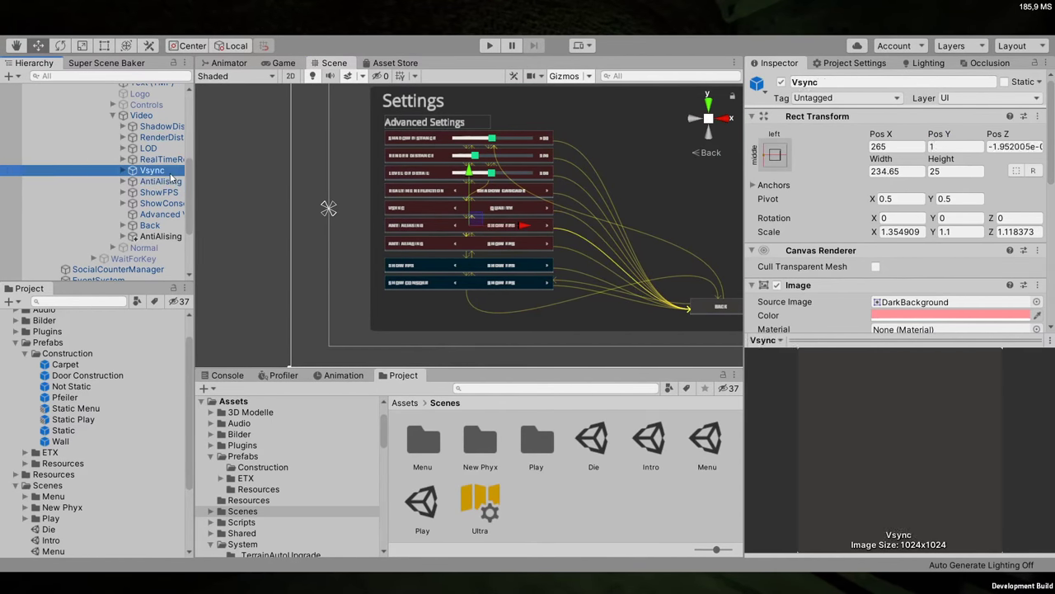
{"action": "key", "text": "alt+Tab"}
{"action": "left_click", "coordinate": [66, 456]}
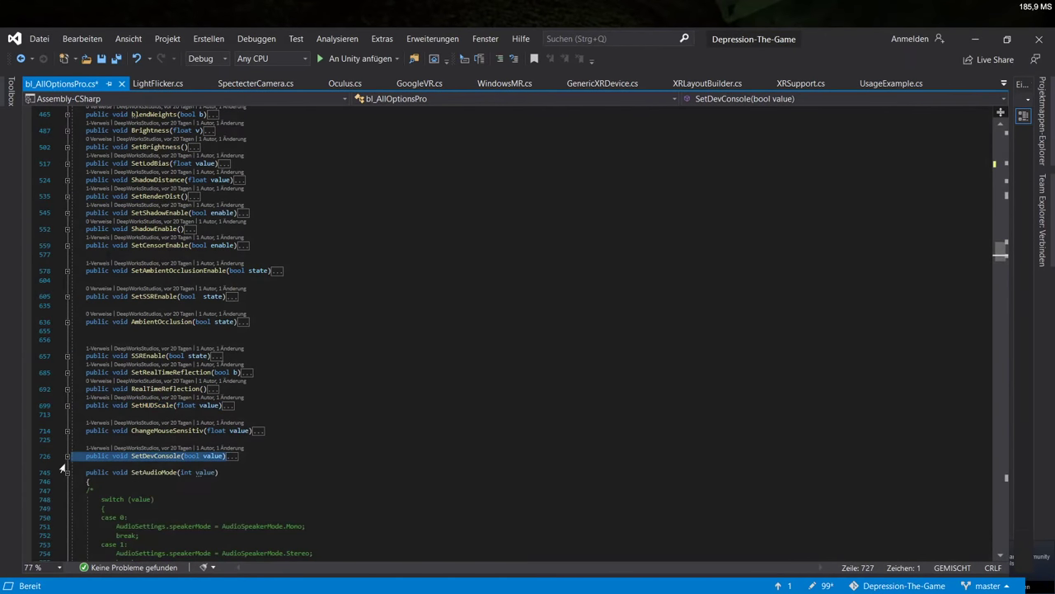
Collapse SetAudioMode, Resolution, Volumen, AmbientVolumen, ShadowProjectionType, SetShadowProjectionType and ApplyResolution to single lines
{"action": "left_click", "coordinate": [67, 473]}
{"action": "scroll", "coordinate": [62, 435], "scroll_direction": "down", "scroll_amount": 4}
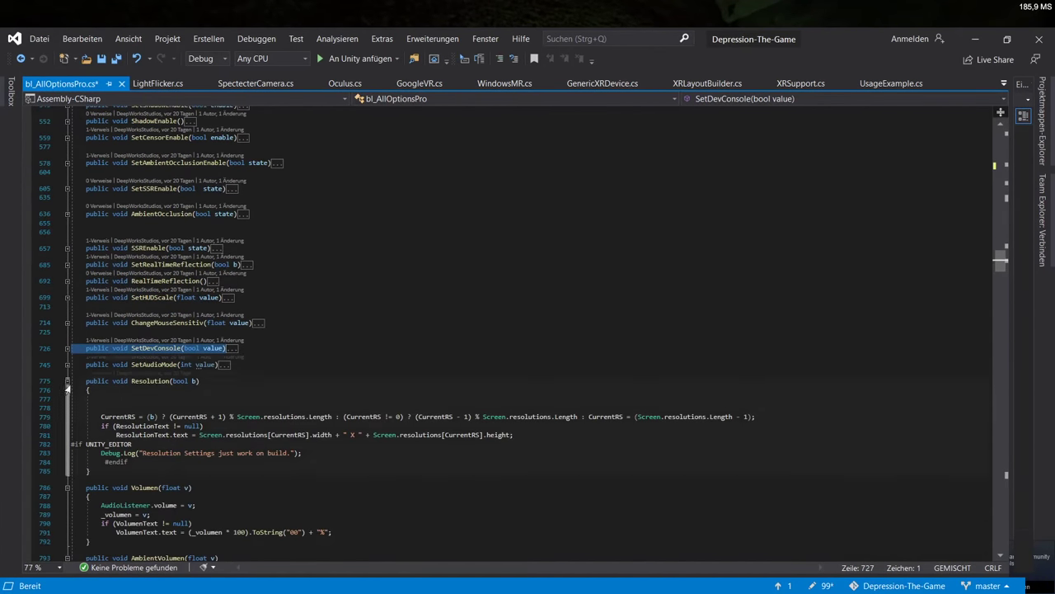
{"action": "left_click", "coordinate": [67, 381]}
{"action": "left_click", "coordinate": [67, 397]}
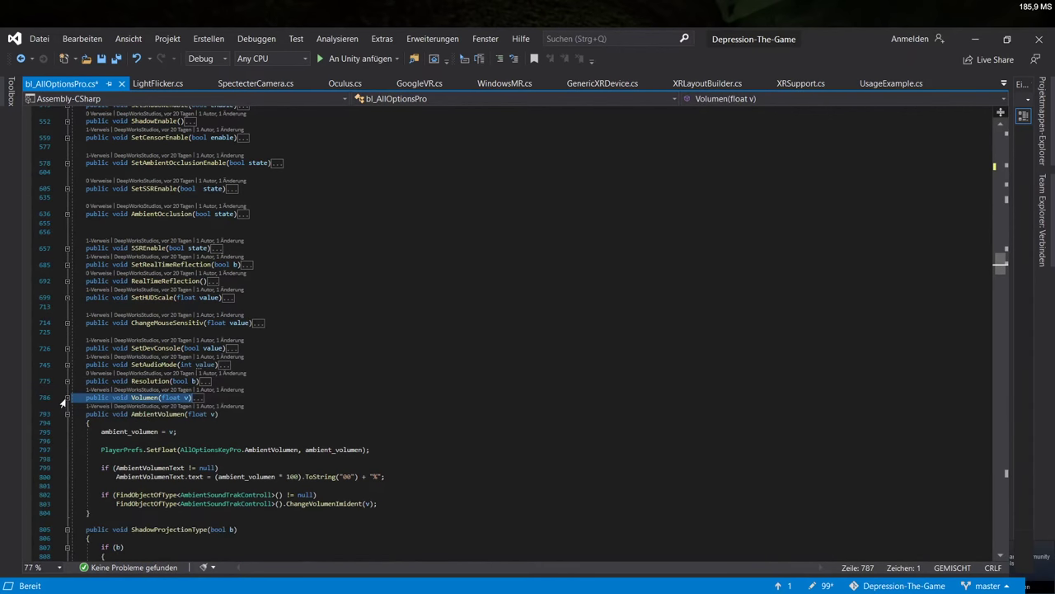
{"action": "left_click", "coordinate": [67, 414]}
{"action": "left_click", "coordinate": [67, 430]}
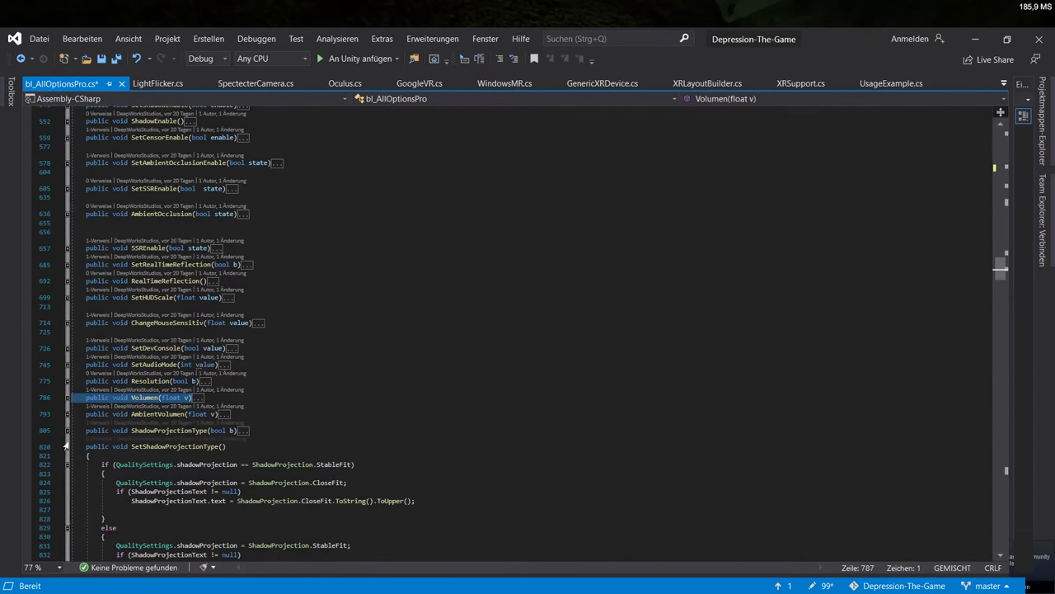
{"action": "left_click", "coordinate": [67, 447]}
{"action": "left_click", "coordinate": [67, 462]}
Collapse WaitForRealSeconds, LoadAndApply, the SSR and AO getters, Reset and SaveOptions
{"action": "scroll", "coordinate": [66, 462], "scroll_direction": "down", "scroll_amount": 4}
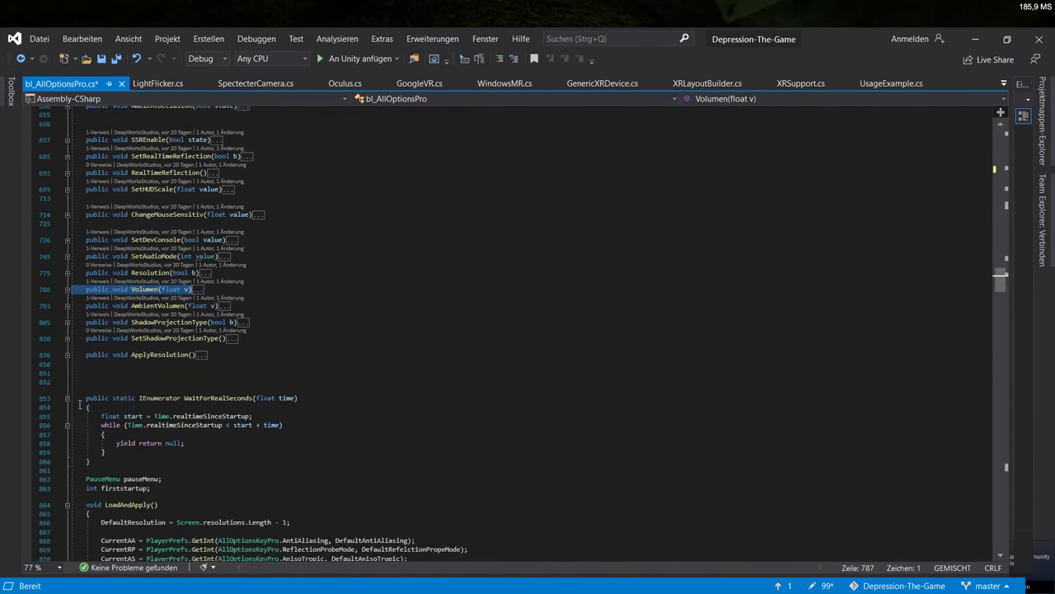
{"action": "left_click", "coordinate": [67, 399]}
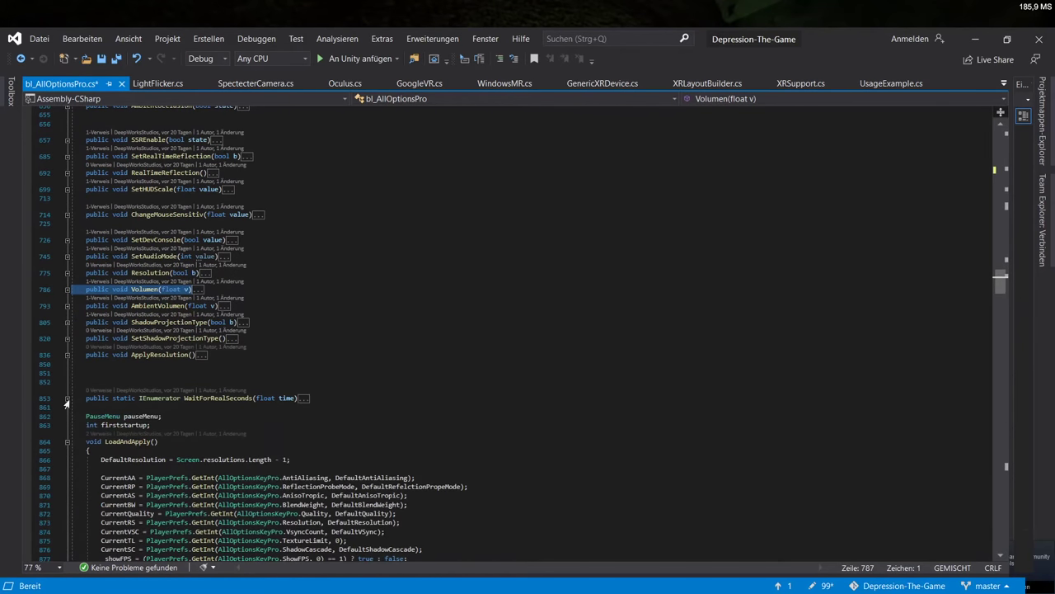
{"action": "left_click", "coordinate": [67, 441]}
{"action": "left_click", "coordinate": [67, 466]}
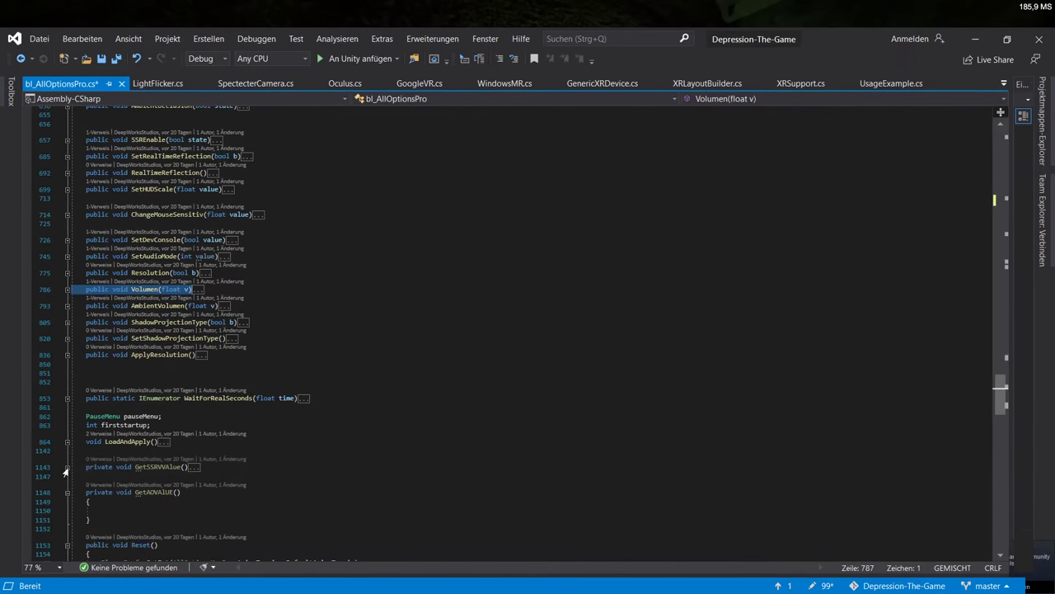
{"action": "scroll", "coordinate": [66, 467], "scroll_direction": "down", "scroll_amount": 2}
{"action": "left_click", "coordinate": [67, 437]}
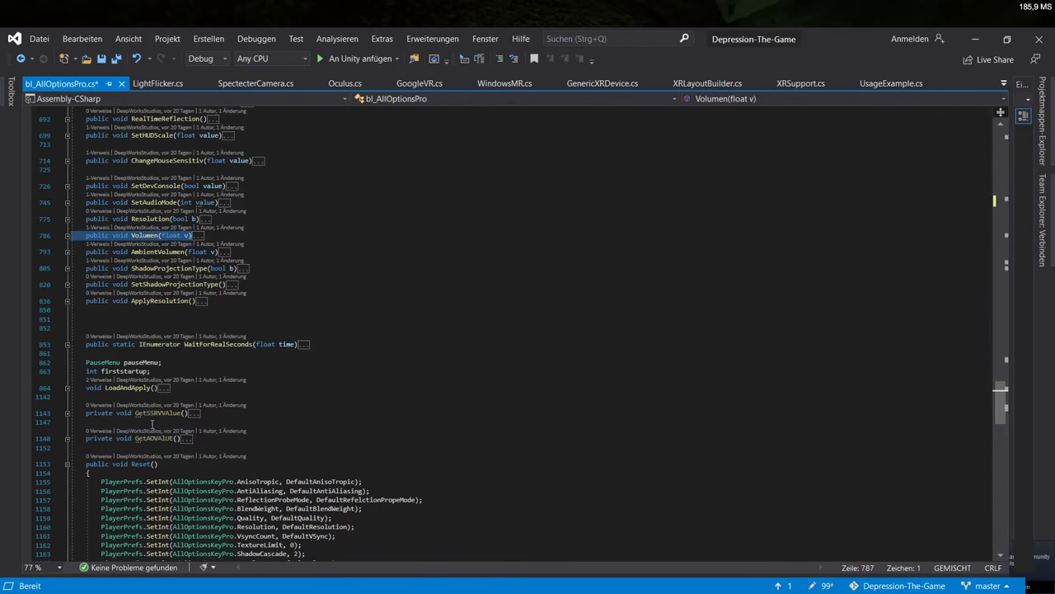
{"action": "left_click", "coordinate": [67, 464]}
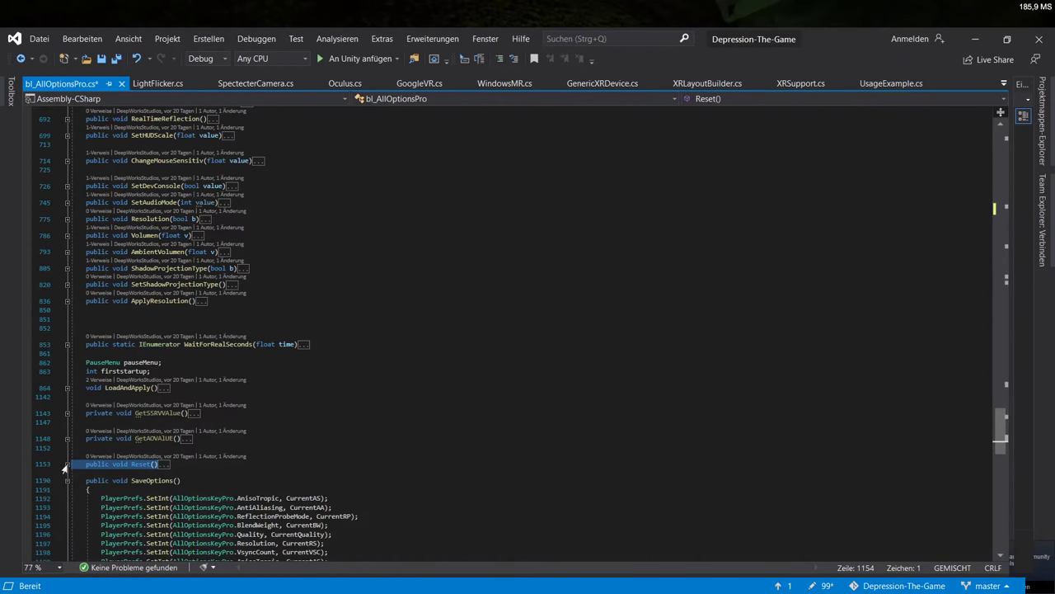
{"action": "left_click", "coordinate": [67, 480]}
{"action": "scroll", "coordinate": [188, 330], "scroll_direction": "down", "scroll_amount": 3}
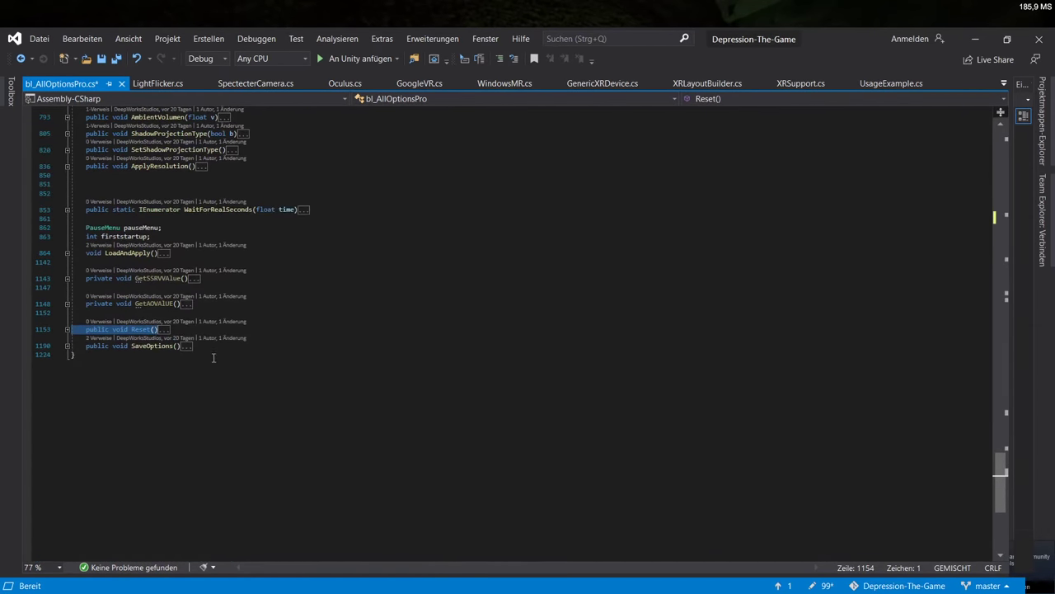
{"action": "scroll", "coordinate": [188, 330], "scroll_direction": "up", "scroll_amount": 3}
{"action": "left_click", "coordinate": [188, 318]}
{"action": "type", "text": "IAnimationClipSource w"}
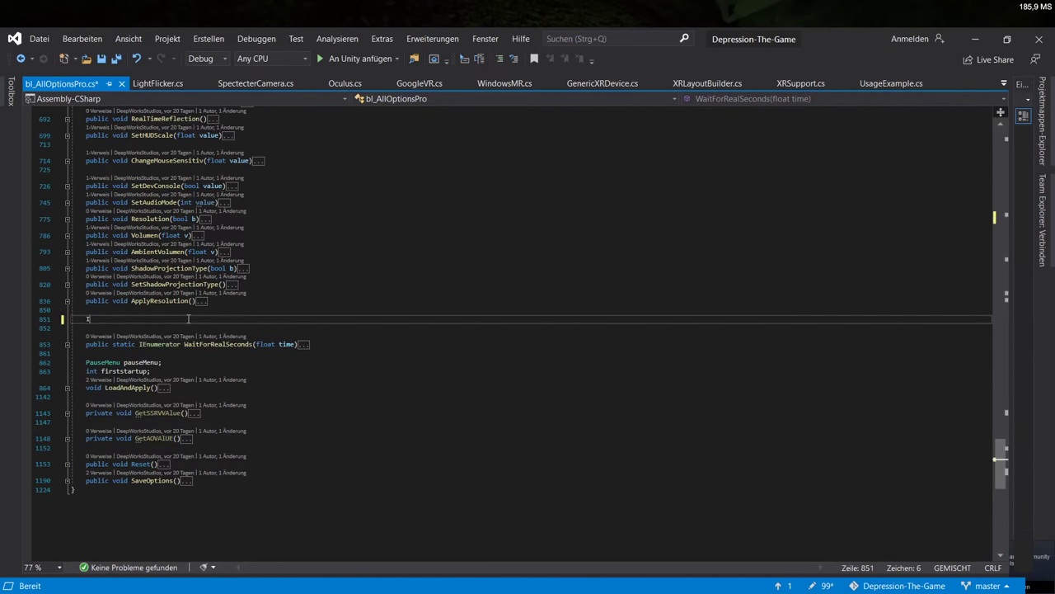
{"action": "key", "text": "BackSpace"}
{"action": "key", "text": "BackSpace"}
{"action": "key", "text": "BackSpace"}
{"action": "key", "text": "BackSpace"}
{"action": "key", "text": "BackSpace"}
{"action": "key", "text": "BackSpace"}
{"action": "key", "text": "BackSpace"}
{"action": "key", "text": "BackSpace"}
{"action": "key", "text": "BackSpace"}
{"action": "key", "text": "BackSpace"}
{"action": "key", "text": "BackSpace"}
{"action": "key", "text": "BackSpace"}
{"action": "key", "text": "BackSpace"}
{"action": "key", "text": "BackSpace"}
{"action": "key", "text": "BackSpace"}
{"action": "key", "text": "BackSpace"}
{"action": "key", "text": "BackSpace"}
{"action": "key", "text": "BackSpace"}
{"action": "key", "text": "BackSpace"}
{"action": "key", "text": "BackSpace"}
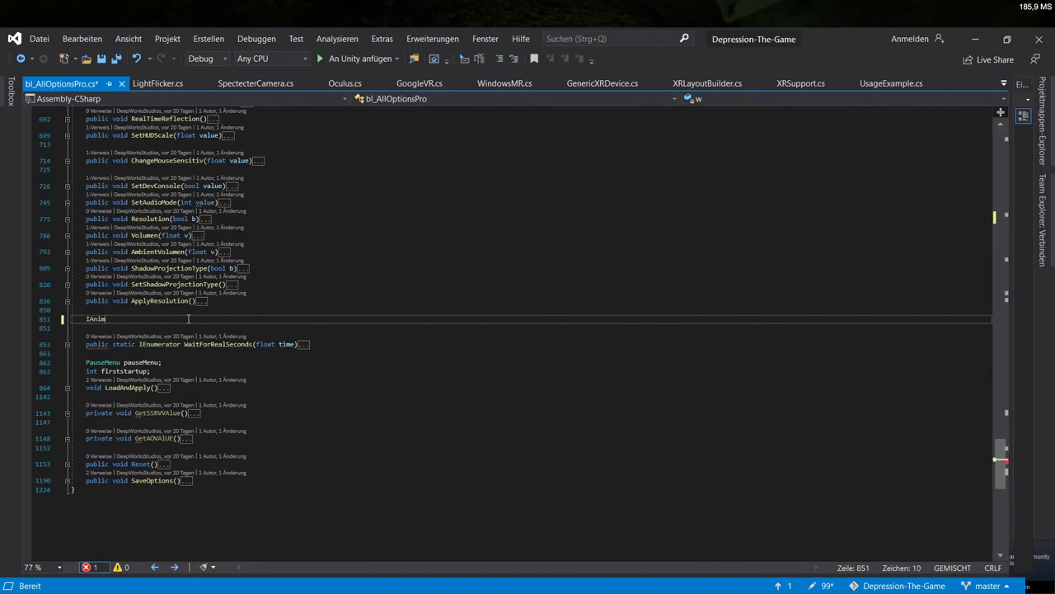
{"action": "type", "text": "// "}
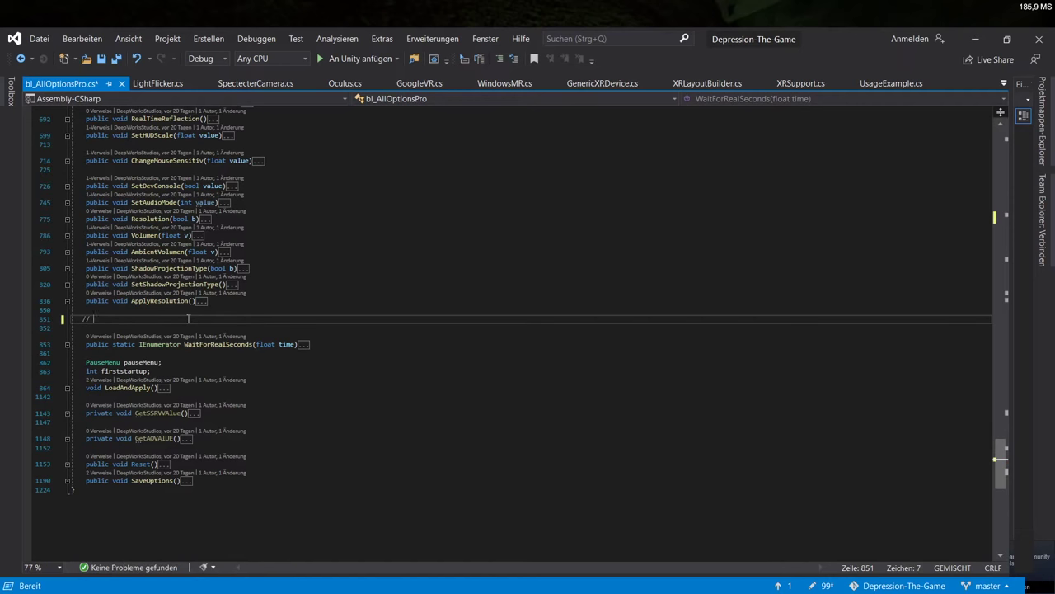
{"action": "type", "text": "1 will eat somthing will"}
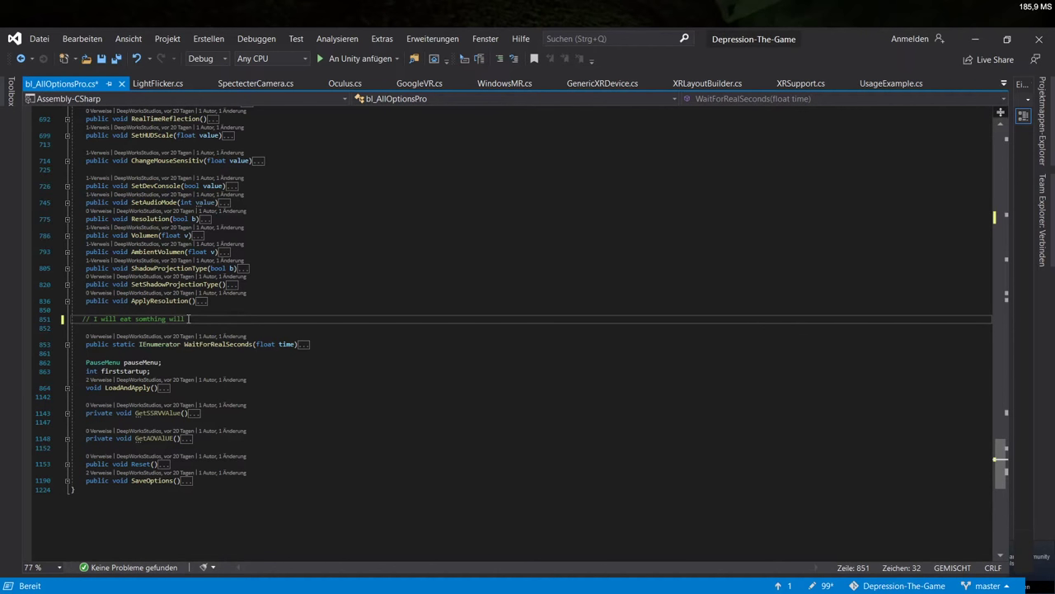
{"action": "type", "text": " be back in 15 min"}
{"action": "left_click_drag", "start_coordinate": [277, 320], "coordinate": [58, 321]}
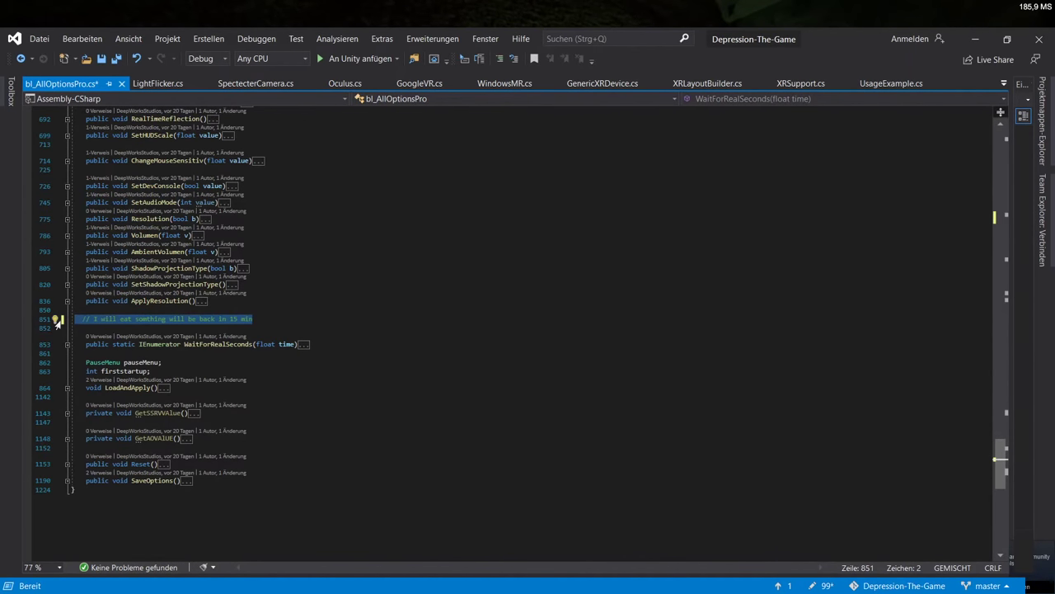
{"action": "key", "text": "Delete"}
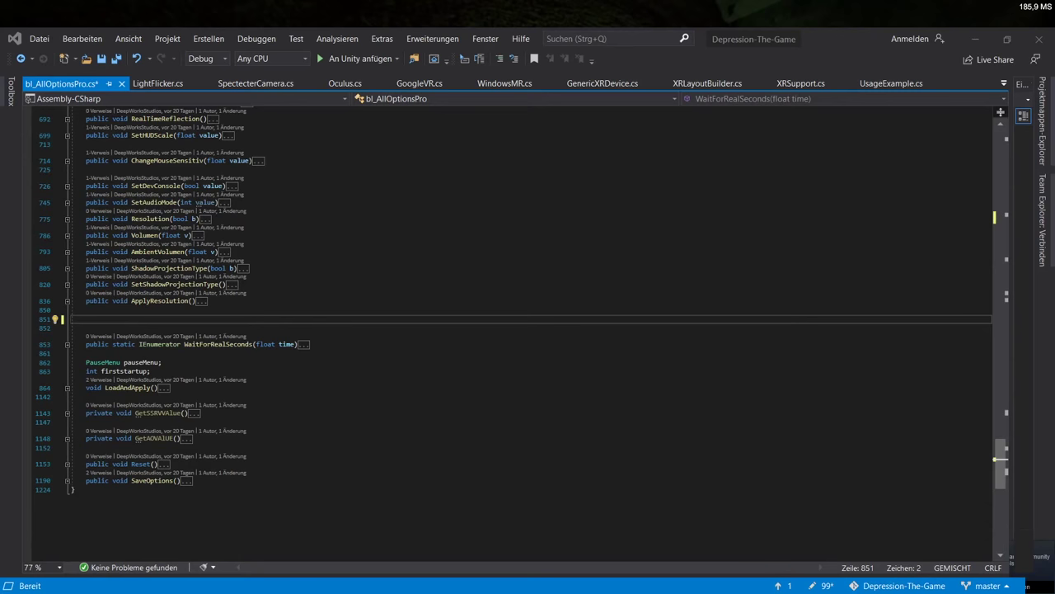
Switch from bl_AllOptionsPro.cs to the Commands.cs tab to show its SetAPI method
{"action": "key", "text": "ctrl+Tab"}
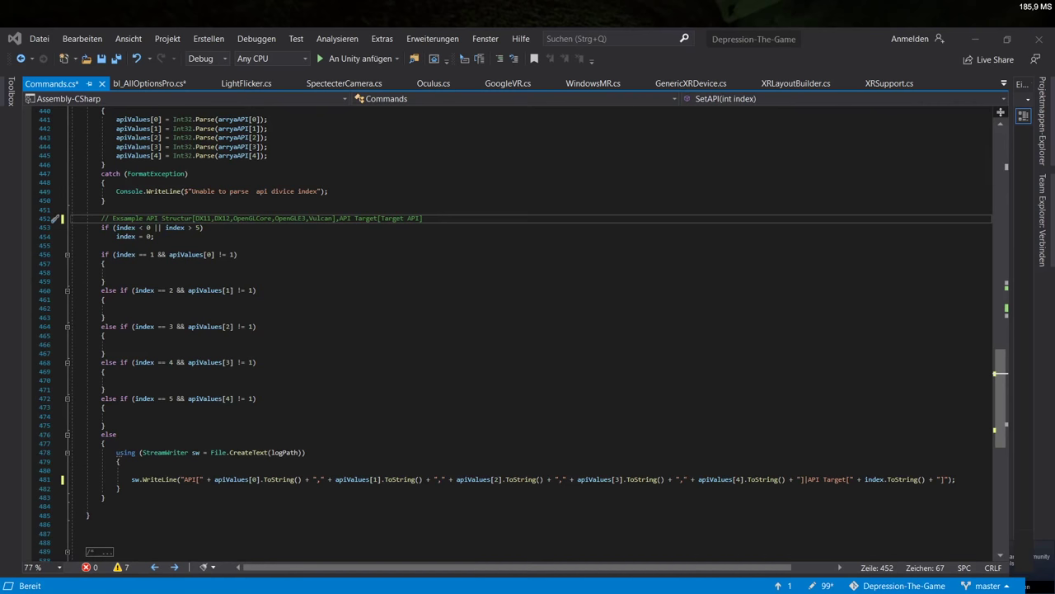
Collapse the SetAPI(int index) method in Commands.cs and select the folded line
{"action": "left_click", "coordinate": [320, 218]}
{"action": "scroll", "coordinate": [240, 382], "scroll_direction": "up", "scroll_amount": 6}
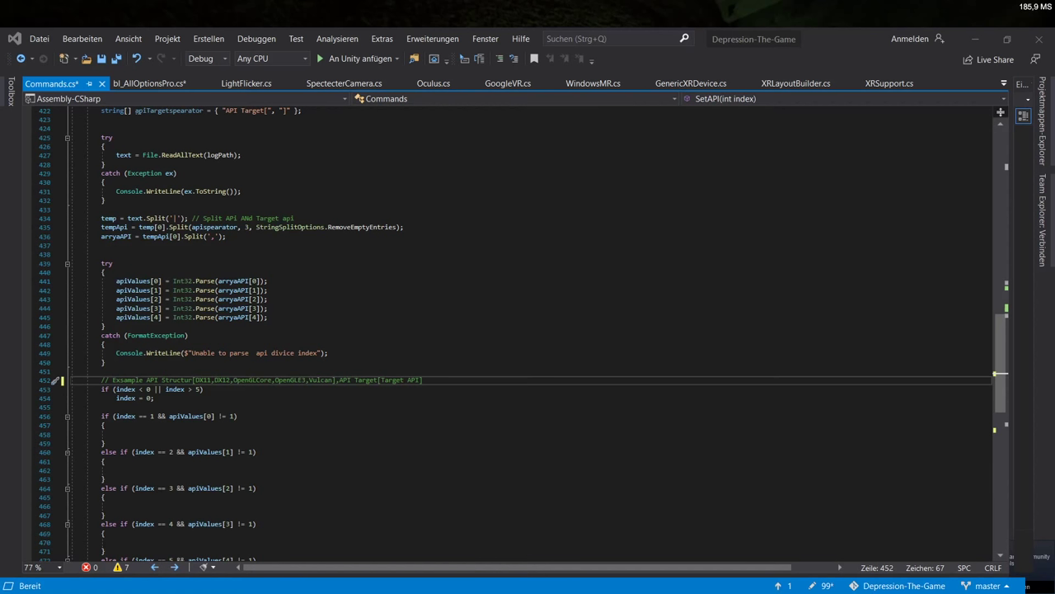
{"action": "scroll", "coordinate": [495, 375], "scroll_direction": "down", "scroll_amount": 7}
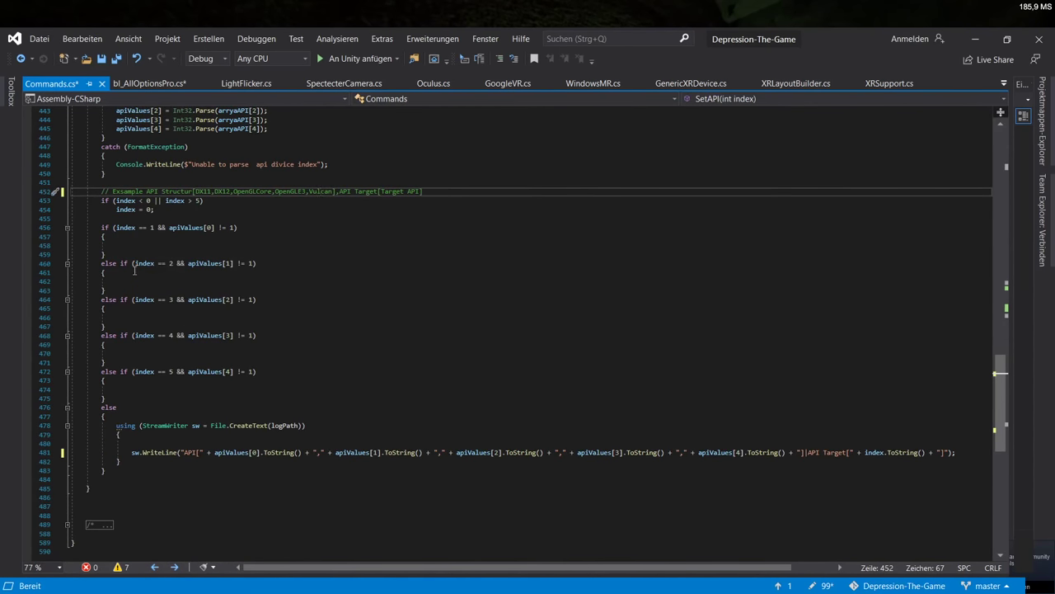
{"action": "left_click", "coordinate": [116, 246]}
{"action": "scroll", "coordinate": [222, 452], "scroll_direction": "up", "scroll_amount": 19}
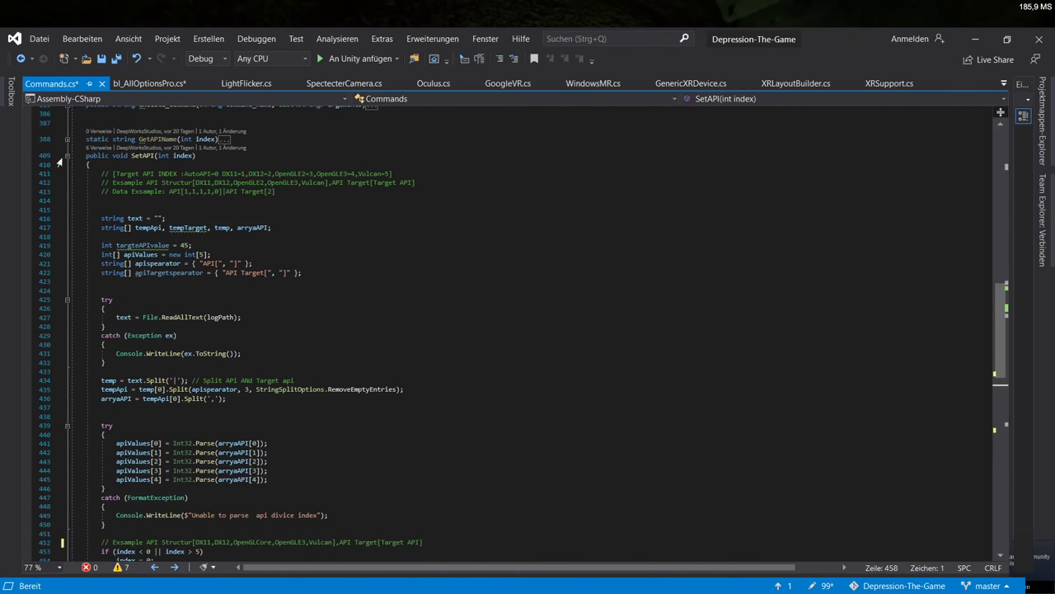
{"action": "left_click", "coordinate": [67, 156]}
{"action": "left_click_drag", "start_coordinate": [80, 156], "coordinate": [313, 157]}
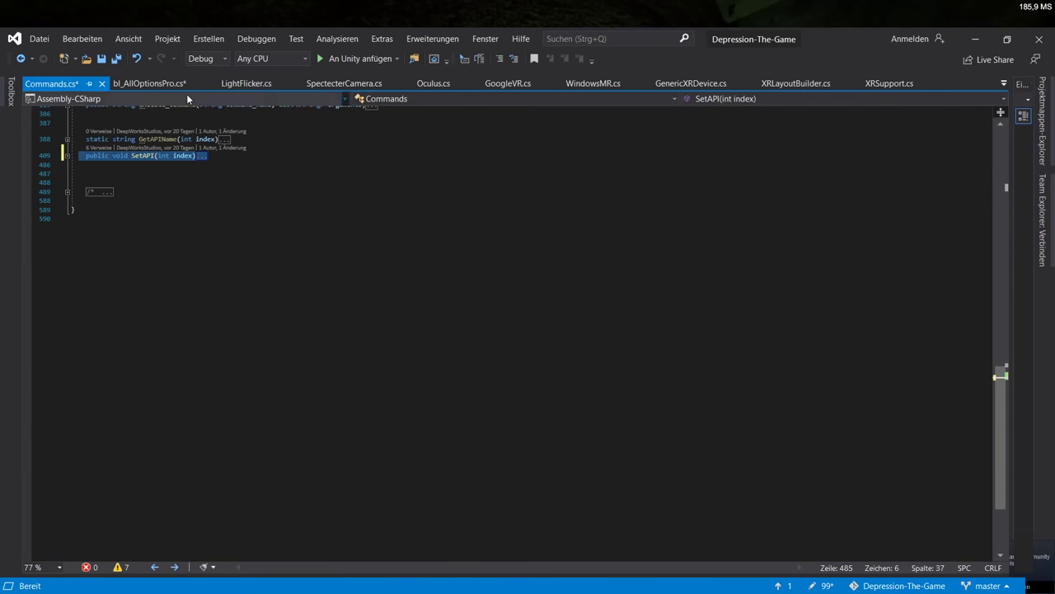
Paste the SetAPI method into bl_AllOptionsPro.cs below OnApplicationQuit
{"action": "left_click", "coordinate": [165, 85]}
{"action": "scroll", "coordinate": [134, 285], "scroll_direction": "down", "scroll_amount": 20}
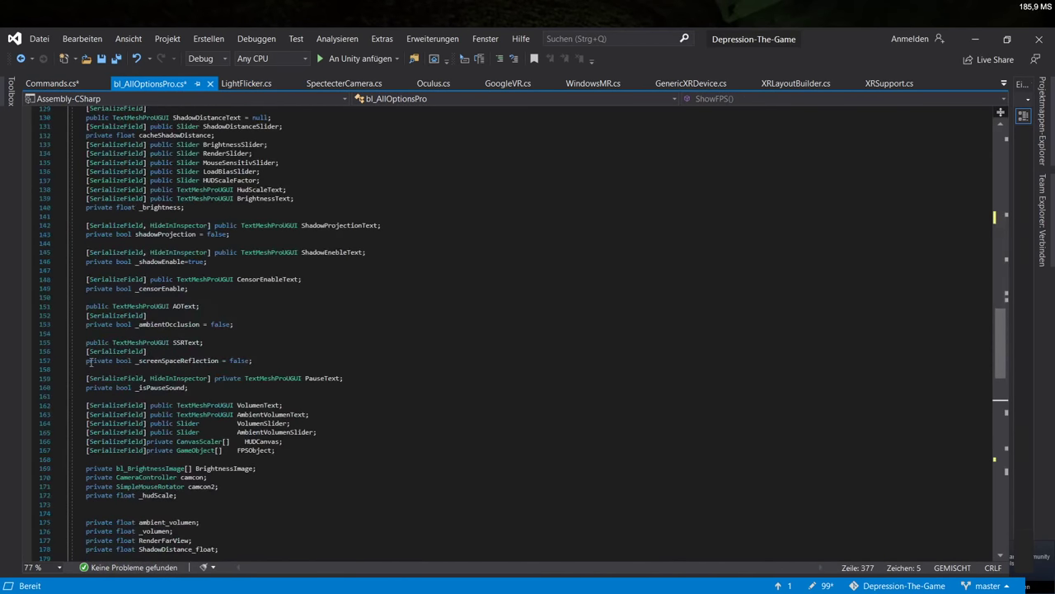
{"action": "left_click", "coordinate": [178, 371]}
{"action": "scroll", "coordinate": [178, 371], "scroll_direction": "down", "scroll_amount": 4}
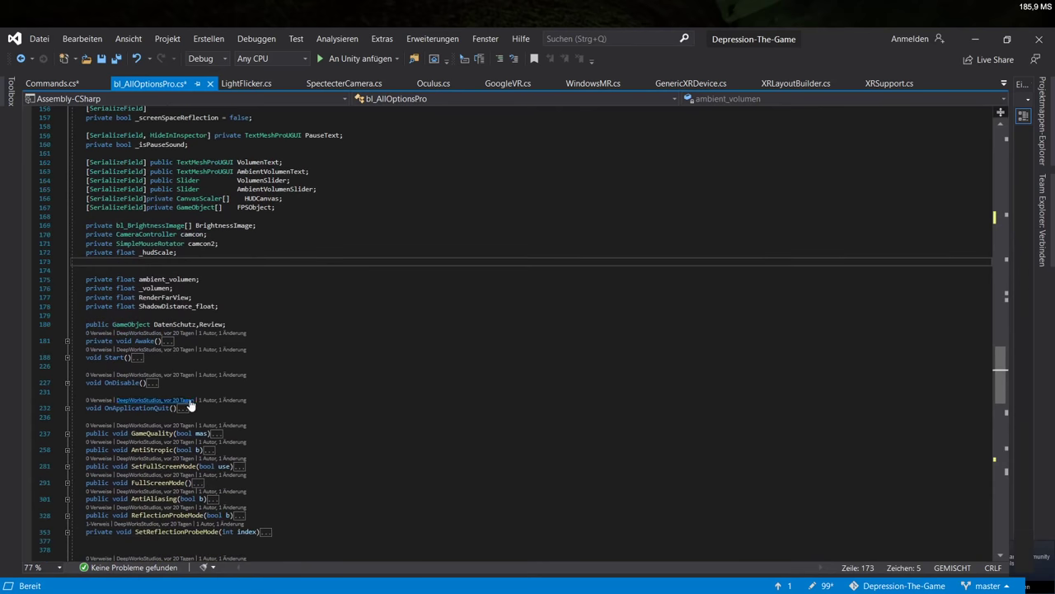
{"action": "left_click", "coordinate": [118, 416]}
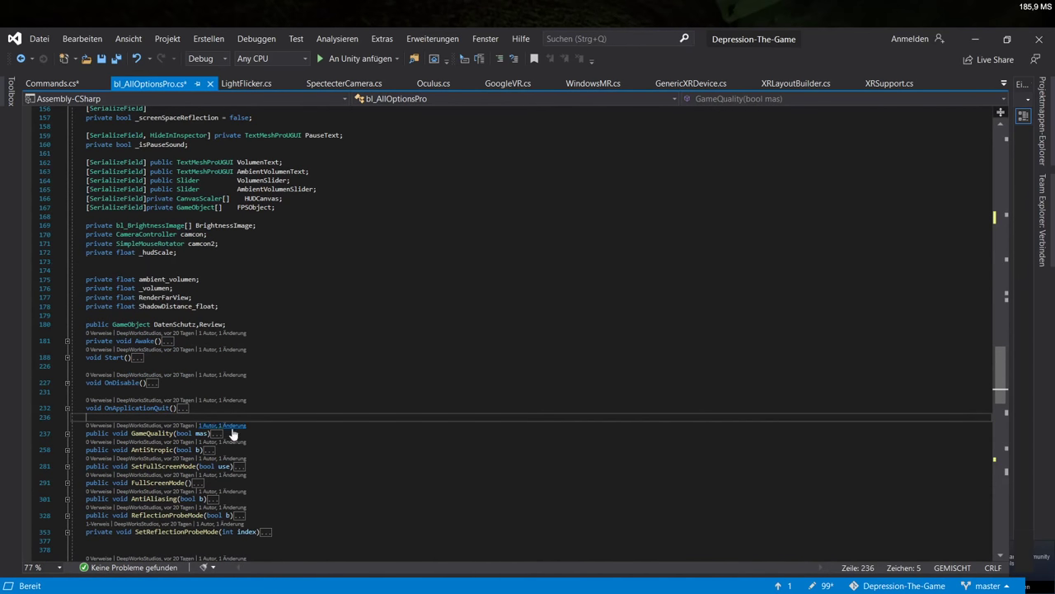
{"action": "key", "text": "Return"}
{"action": "key", "text": "Return"}
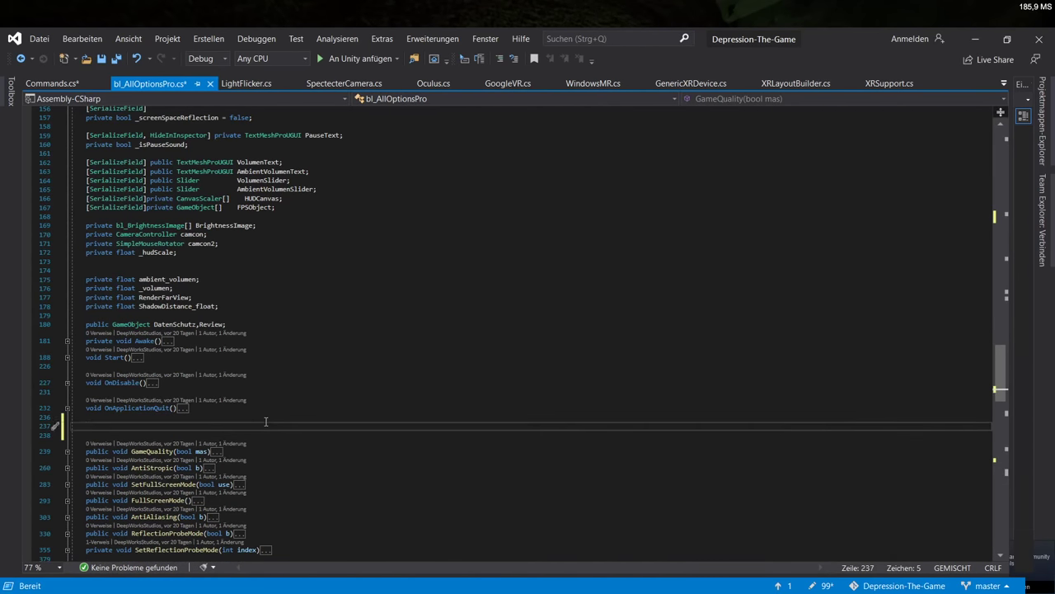
{"action": "key", "text": "ctrl+v"}
Look over the pasted SetAPI code and close the Commands.cs tab
{"action": "scroll", "coordinate": [266, 421], "scroll_direction": "up", "scroll_amount": 12}
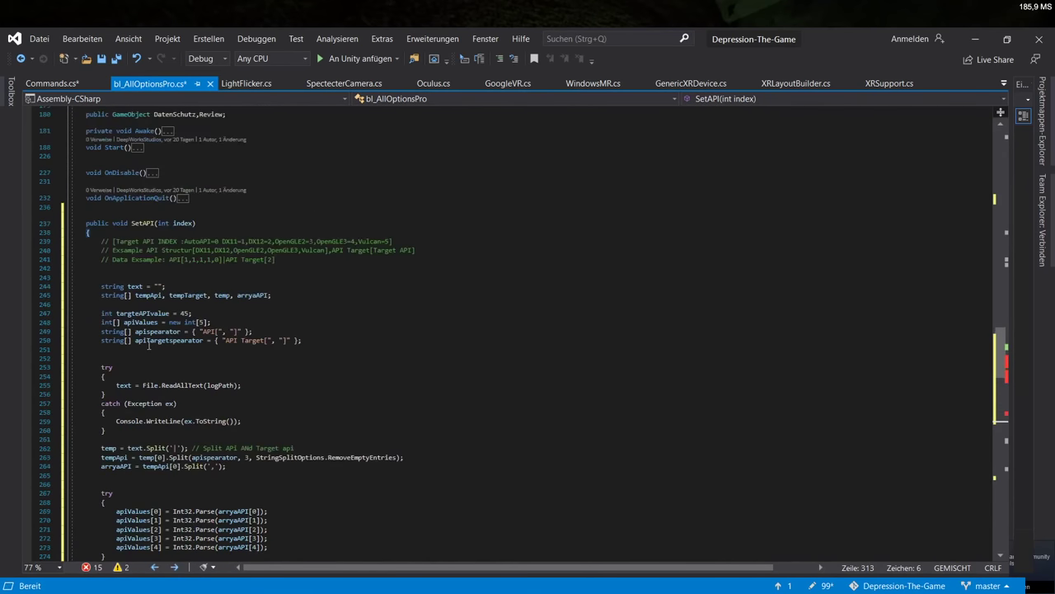
{"action": "scroll", "coordinate": [153, 283], "scroll_direction": "down", "scroll_amount": 10}
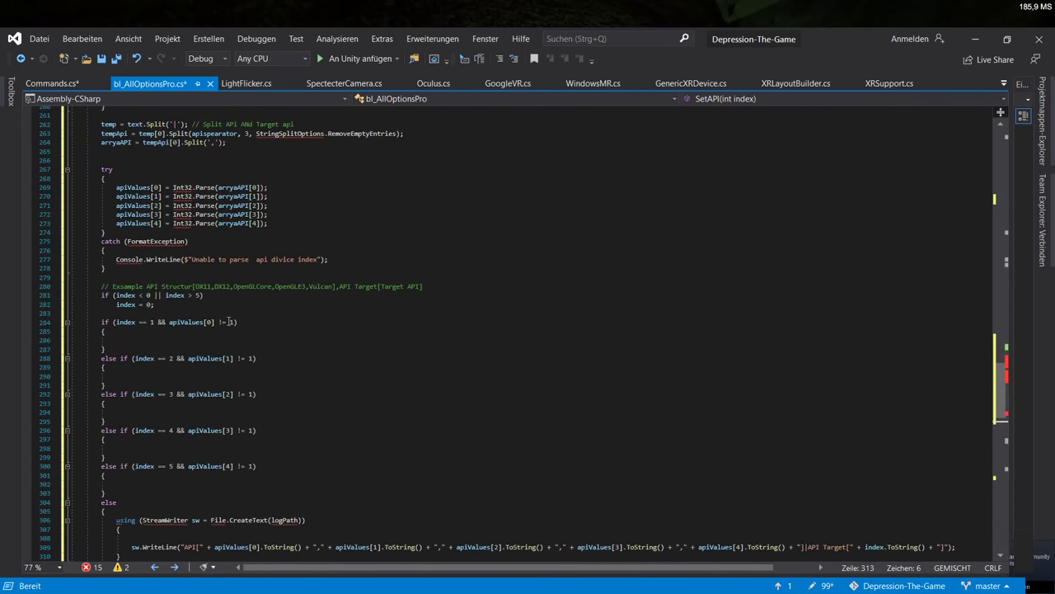
{"action": "scroll", "coordinate": [219, 311], "scroll_direction": "up", "scroll_amount": 2}
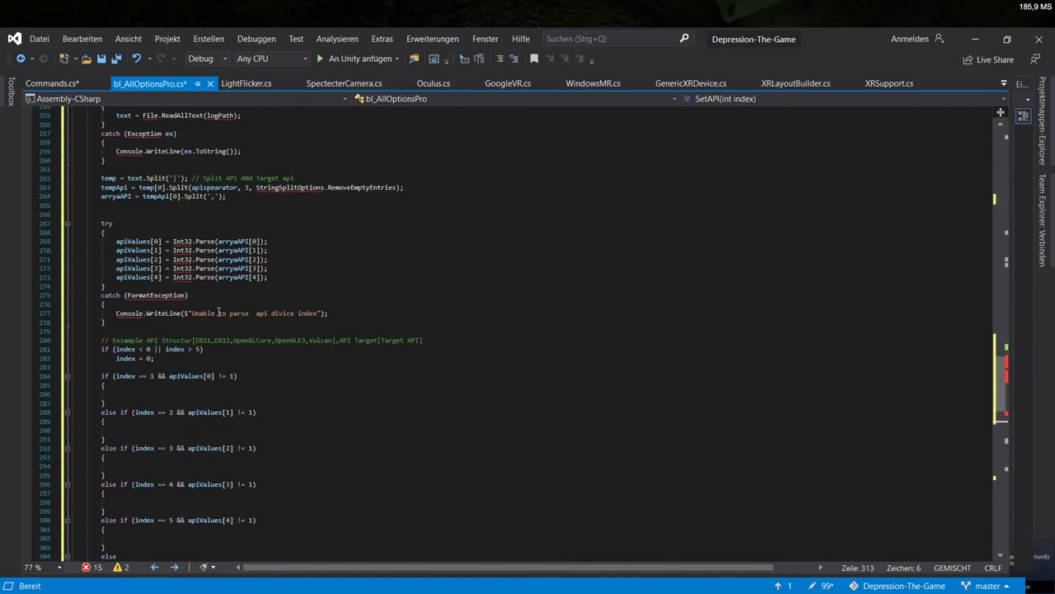
{"action": "scroll", "coordinate": [219, 311], "scroll_direction": "up", "scroll_amount": 6}
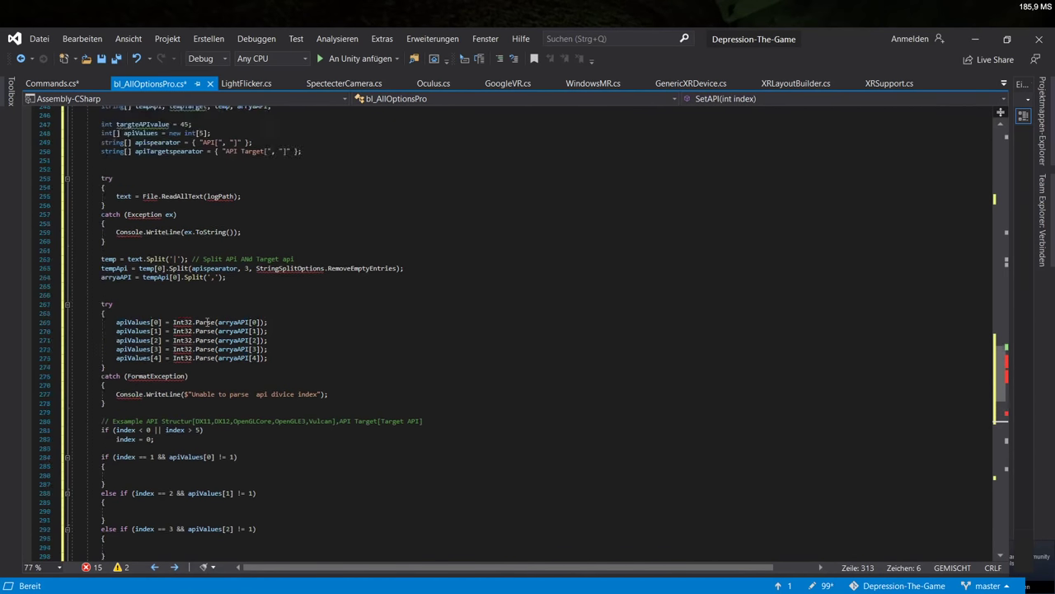
{"action": "left_click", "coordinate": [51, 84]}
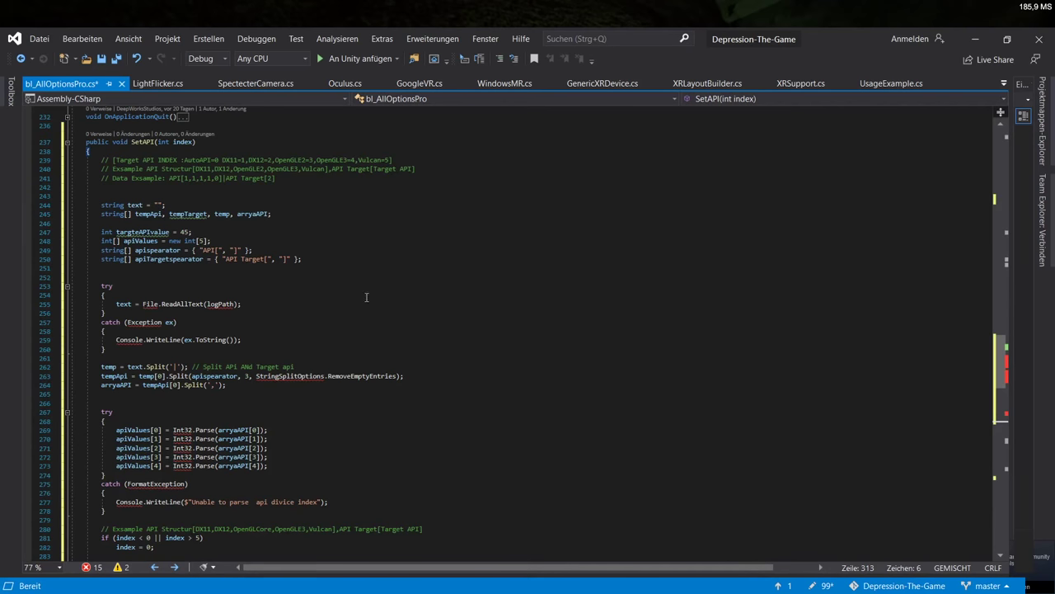
{"action": "scroll", "coordinate": [330, 307], "scroll_direction": "up", "scroll_amount": 1}
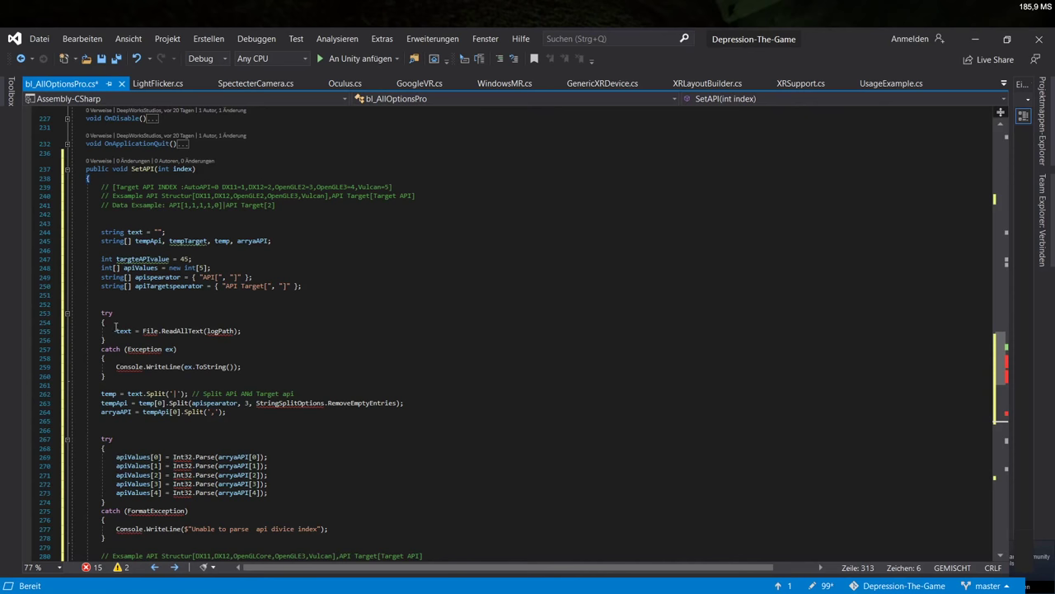
Close every other script tab, LightFlicker.cs through FirstPersonController.cs, keeping only bl_AllOptionsPro.cs
{"action": "left_click", "coordinate": [116, 330]}
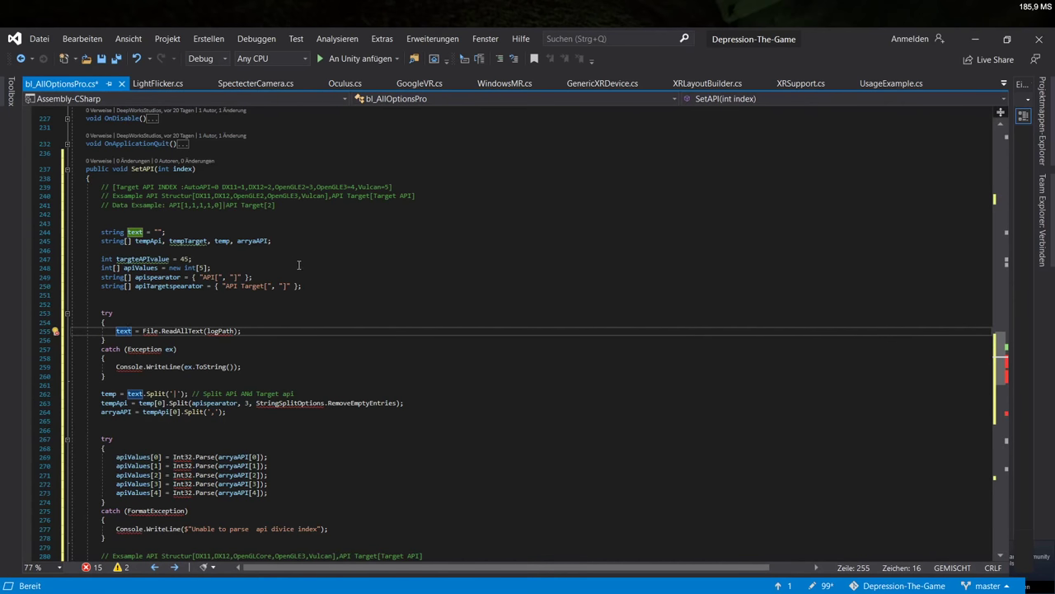
{"action": "left_click", "coordinate": [213, 84]}
{"action": "left_click", "coordinate": [231, 84]}
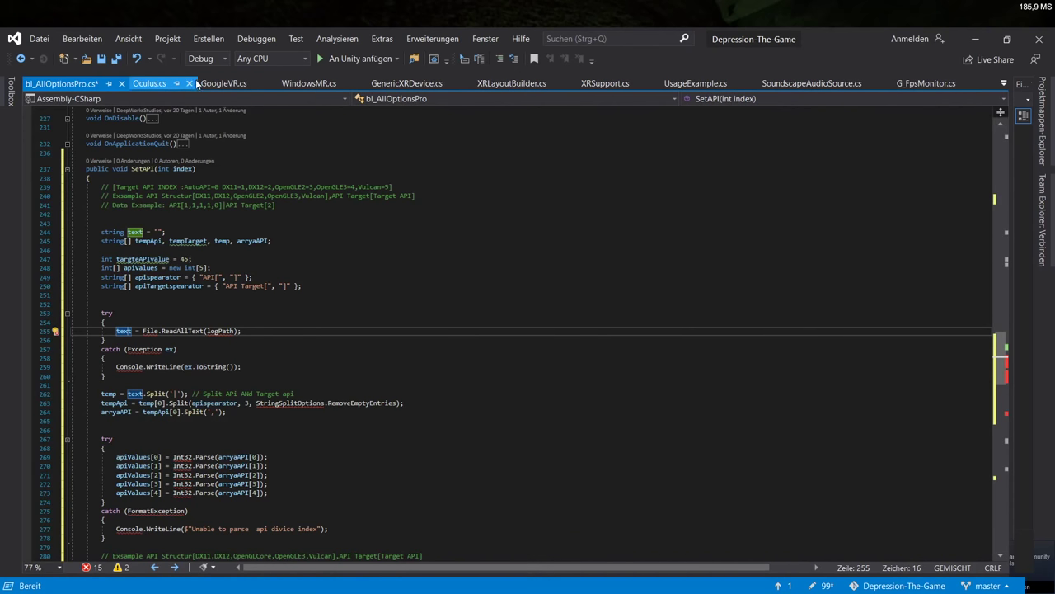
{"action": "left_click", "coordinate": [202, 84]}
{"action": "left_click", "coordinate": [202, 84]}
{"action": "left_click", "coordinate": [215, 84]}
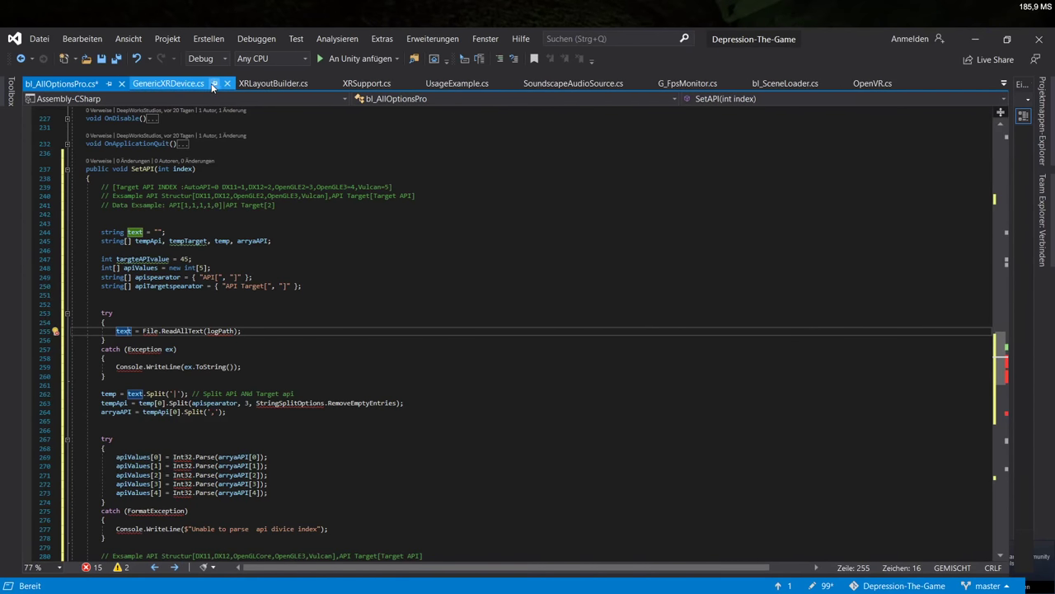
{"action": "left_click", "coordinate": [227, 84]}
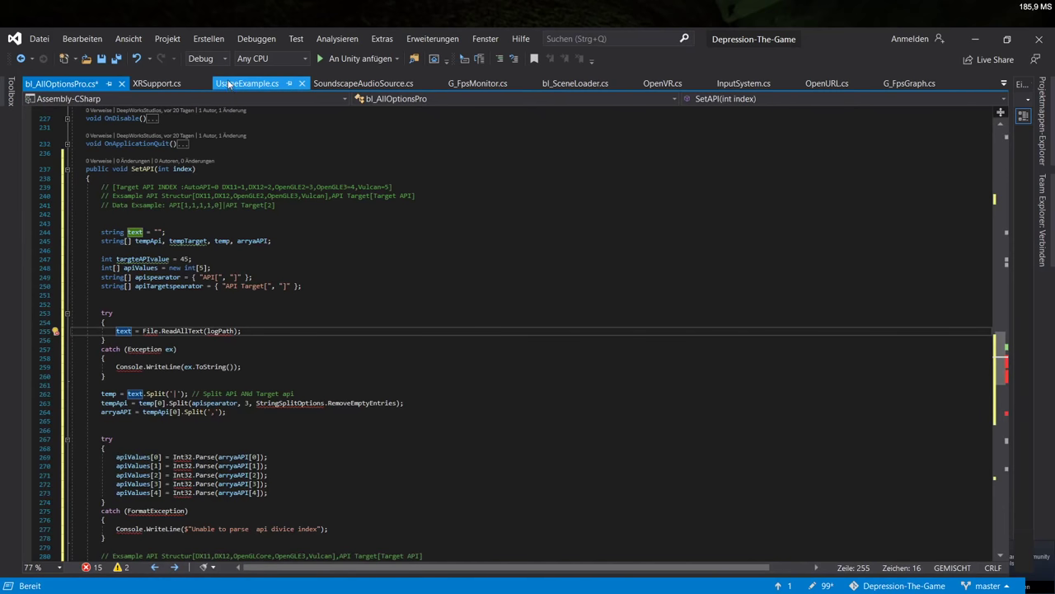
{"action": "left_click", "coordinate": [225, 85]}
{"action": "left_click", "coordinate": [205, 84]}
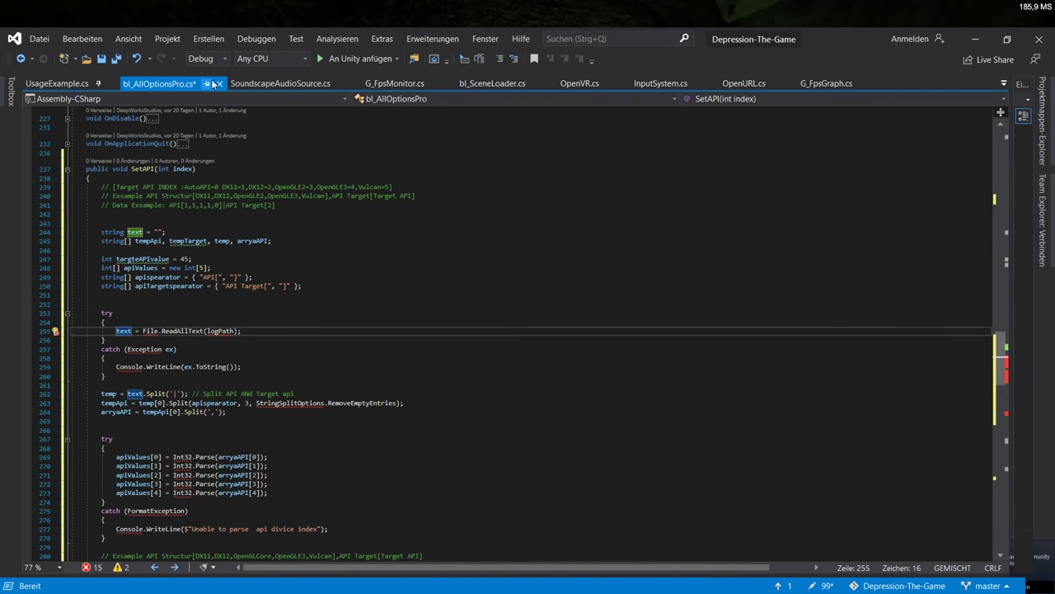
{"action": "left_click", "coordinate": [103, 84]}
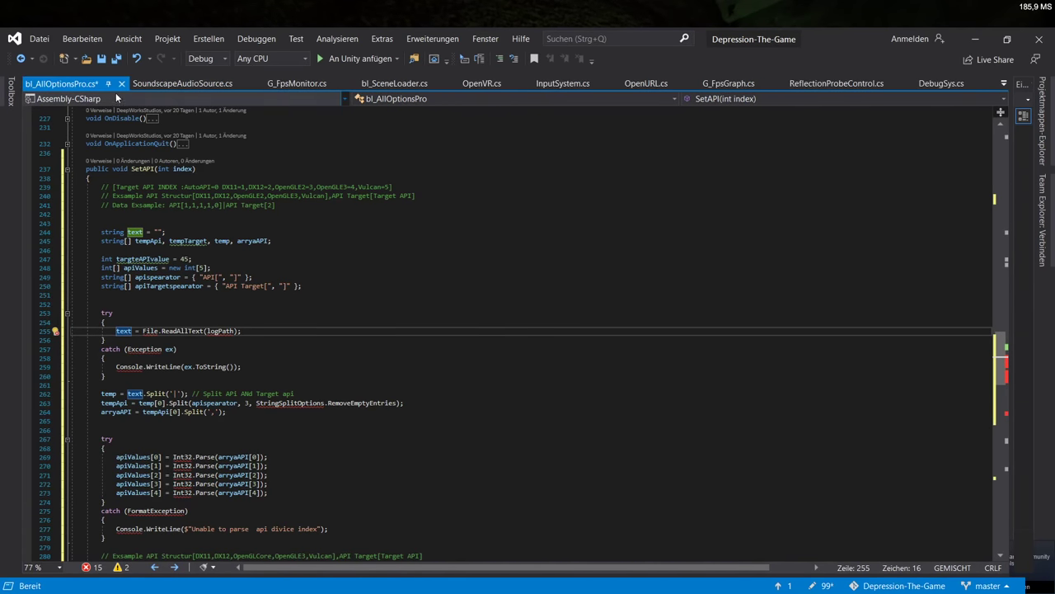
{"action": "left_click", "coordinate": [258, 84]}
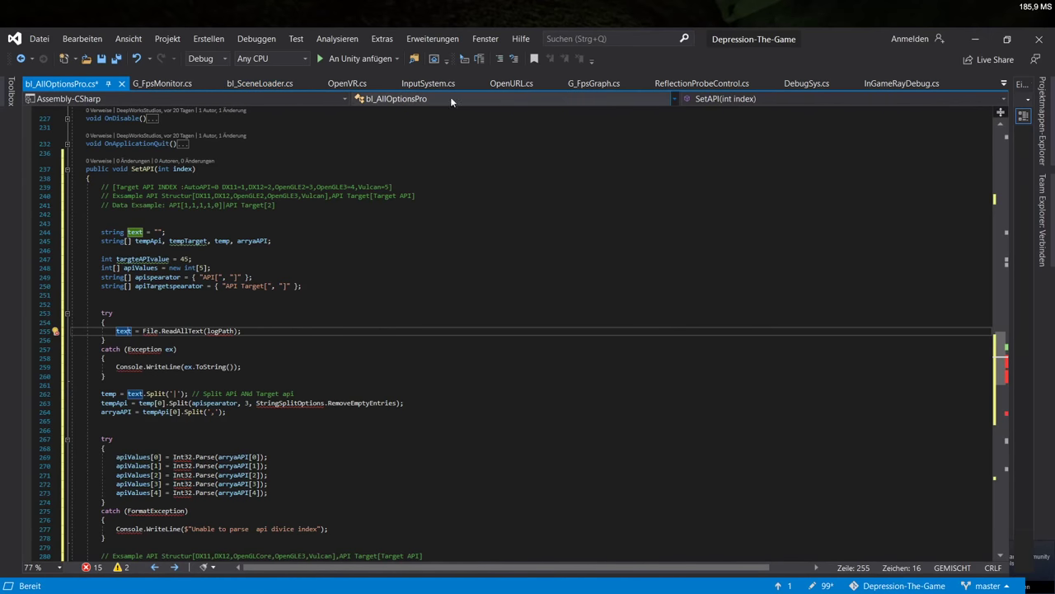
{"action": "left_click", "coordinate": [212, 84]}
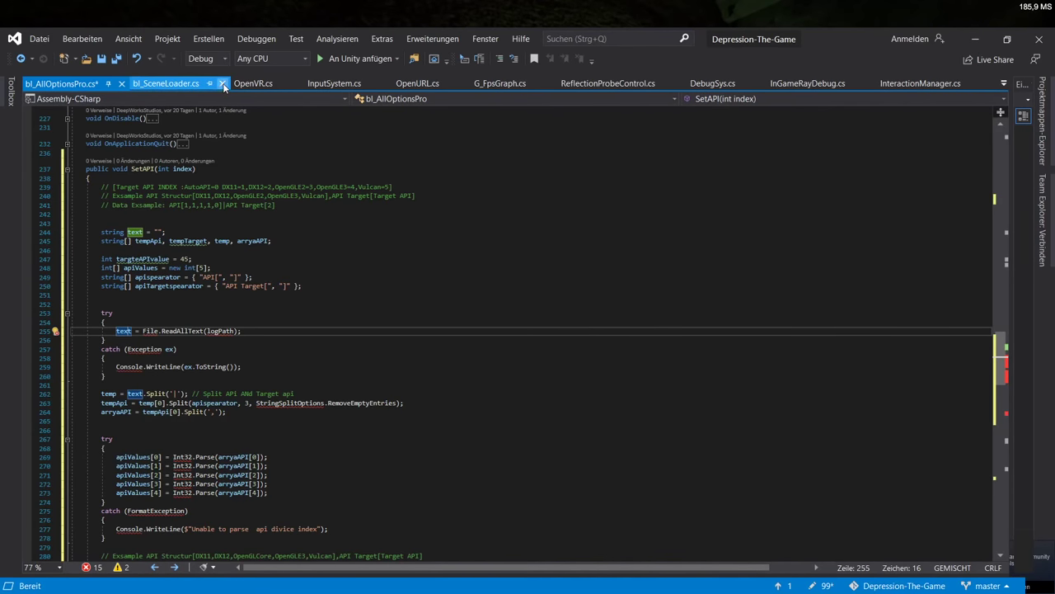
{"action": "left_click", "coordinate": [222, 84]}
{"action": "left_click", "coordinate": [195, 84]}
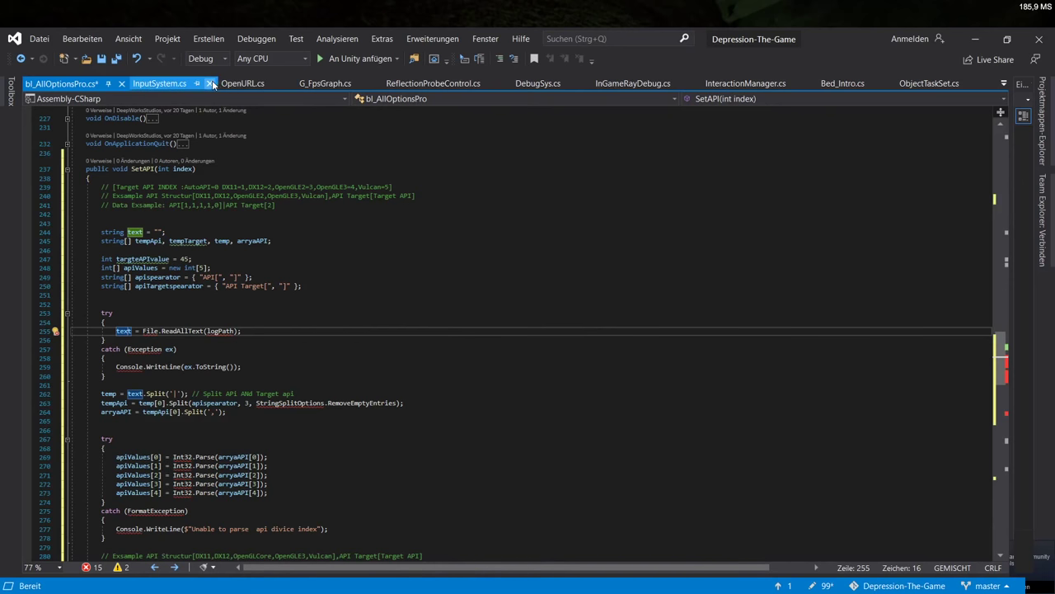
{"action": "left_click", "coordinate": [214, 85]}
{"action": "left_click", "coordinate": [206, 84]}
{"action": "left_click", "coordinate": [208, 84]}
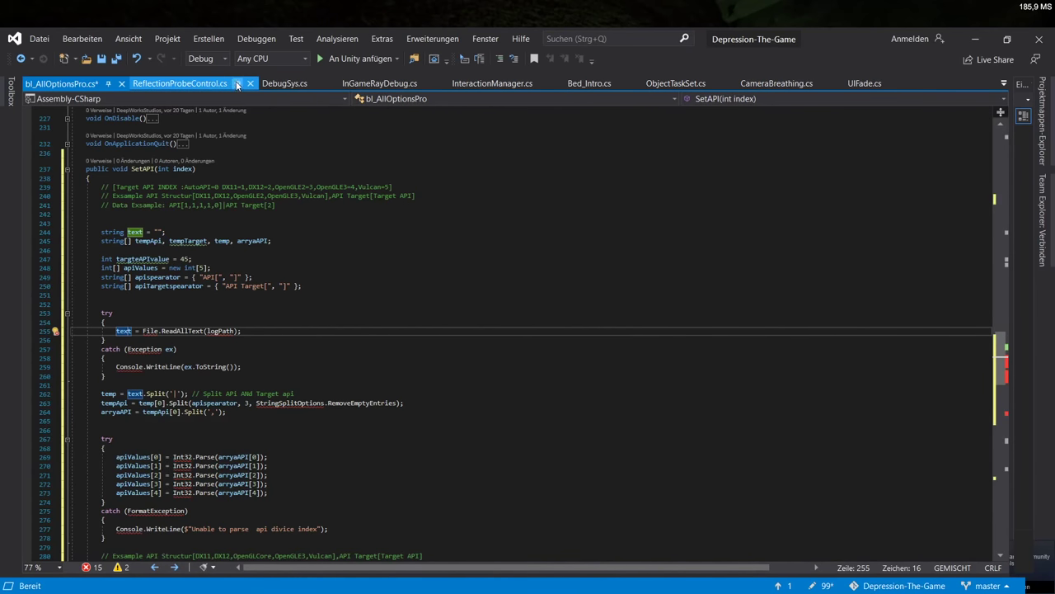
{"action": "left_click", "coordinate": [251, 83]}
{"action": "left_click", "coordinate": [201, 83]}
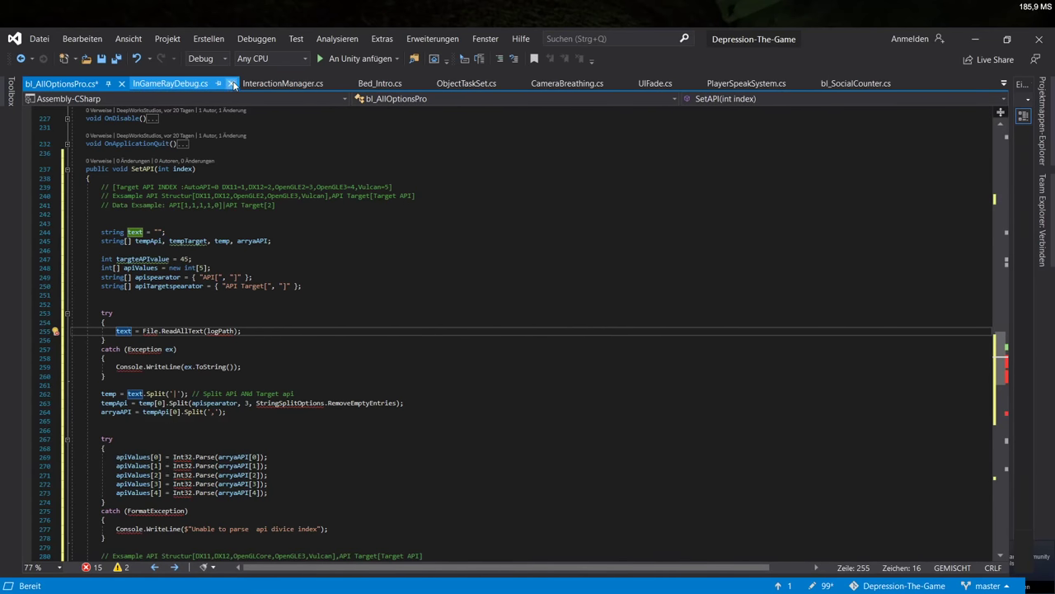
{"action": "left_click", "coordinate": [222, 83]}
{"action": "left_click", "coordinate": [235, 83]}
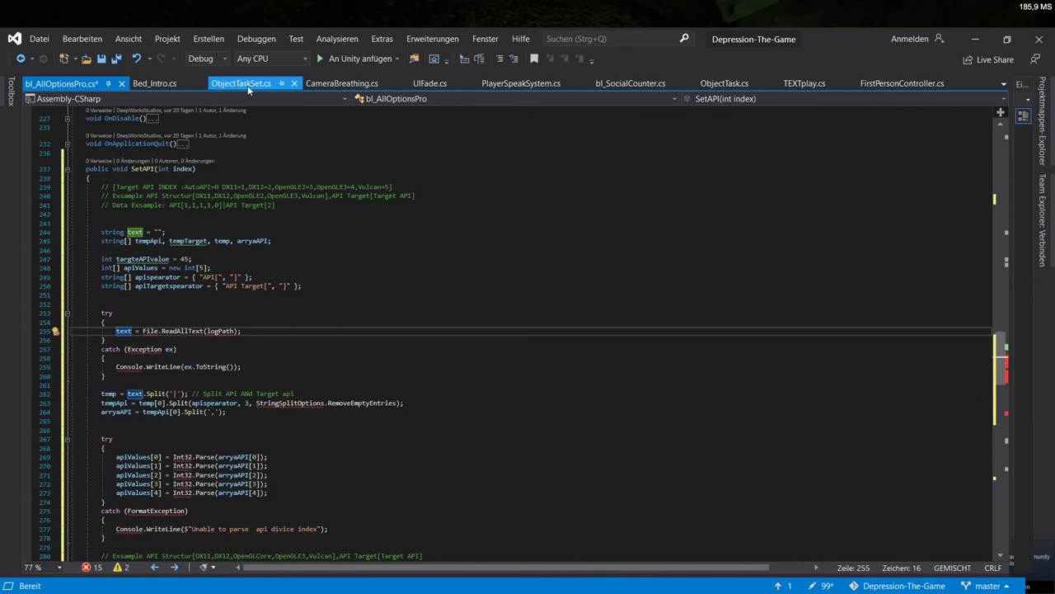
{"action": "left_click", "coordinate": [211, 84]}
{"action": "left_click", "coordinate": [216, 83]}
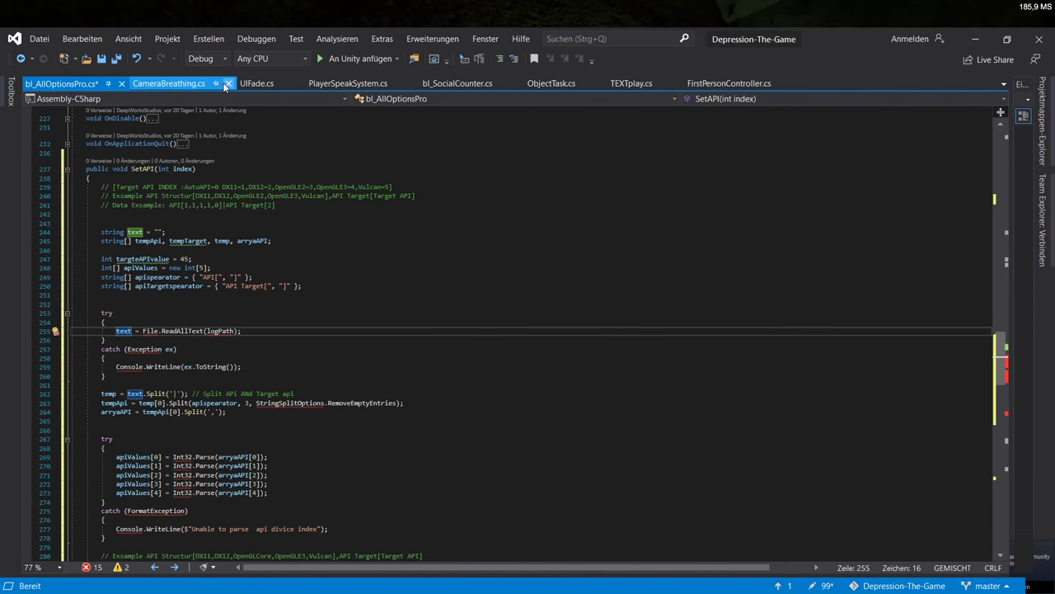
{"action": "left_click", "coordinate": [228, 83]}
{"action": "left_click", "coordinate": [191, 83]}
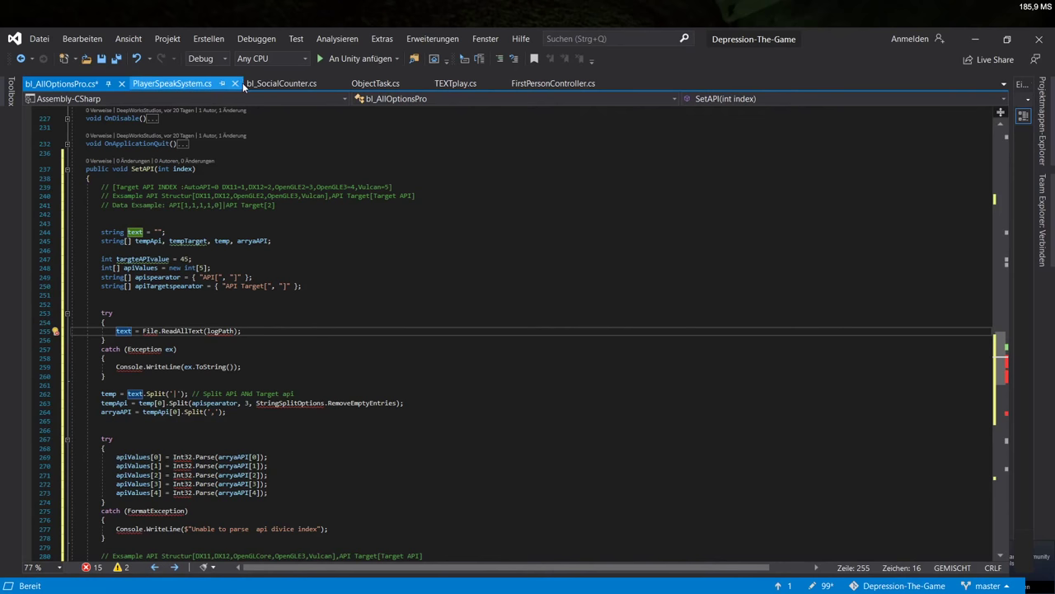
{"action": "left_click", "coordinate": [234, 84]}
{"action": "left_click", "coordinate": [225, 84]}
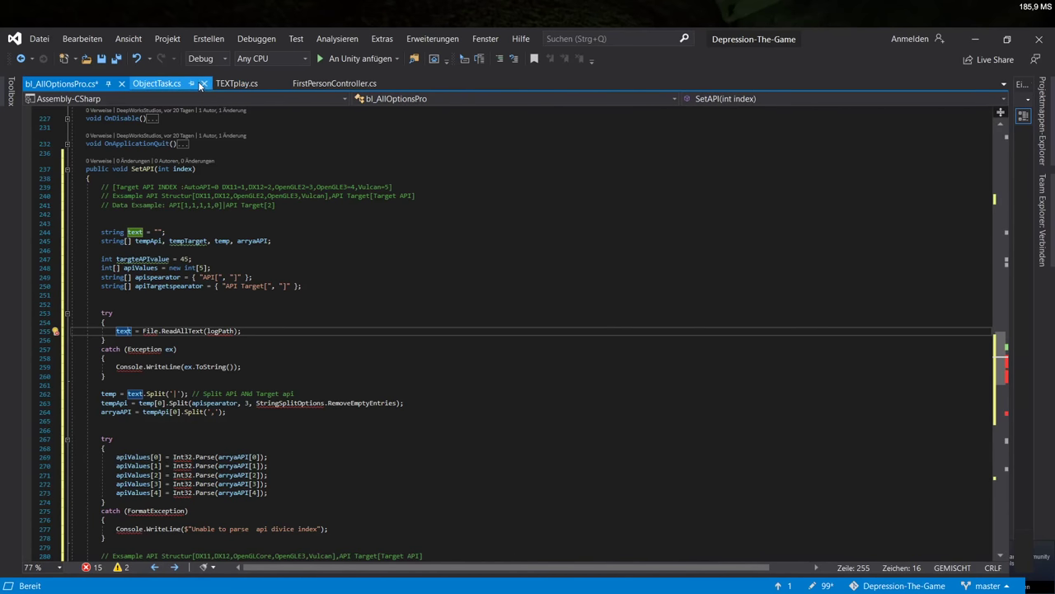
{"action": "left_click", "coordinate": [203, 83]}
{"action": "left_click", "coordinate": [199, 84]}
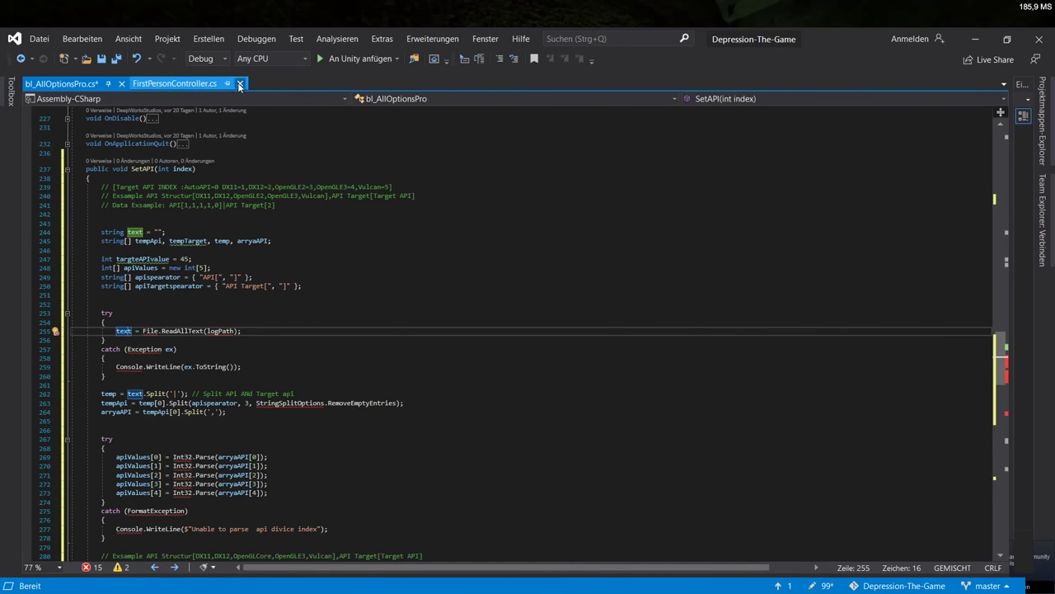
{"action": "left_click", "coordinate": [241, 83]}
{"action": "key", "text": "alt+Tab"}
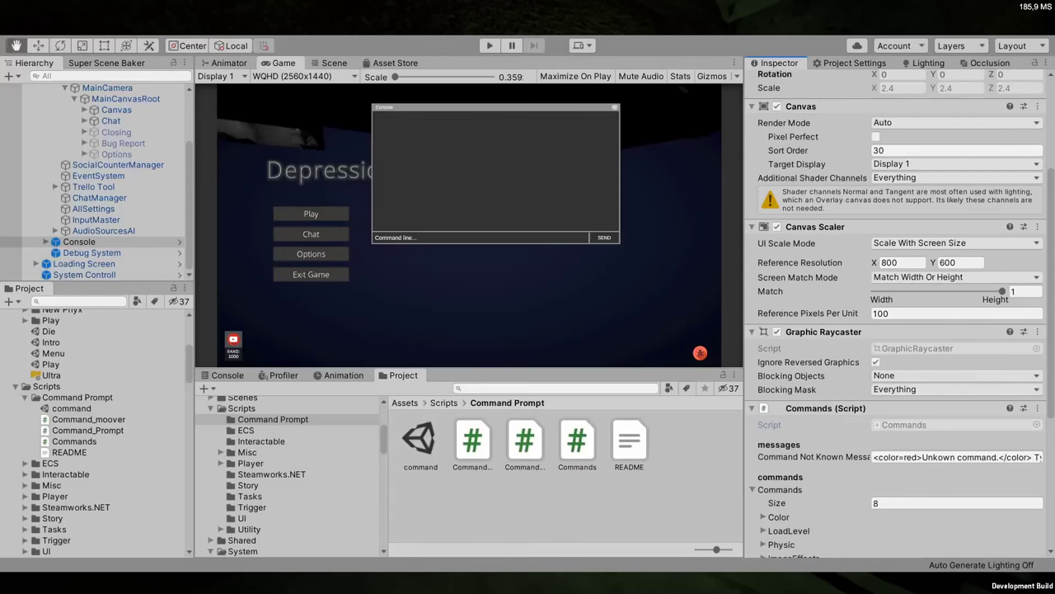
Open the Command_Prompt script from Unity's Assets/Scripts/Command Prompt folder in Visual Studio
{"action": "left_click", "coordinate": [465, 445]}
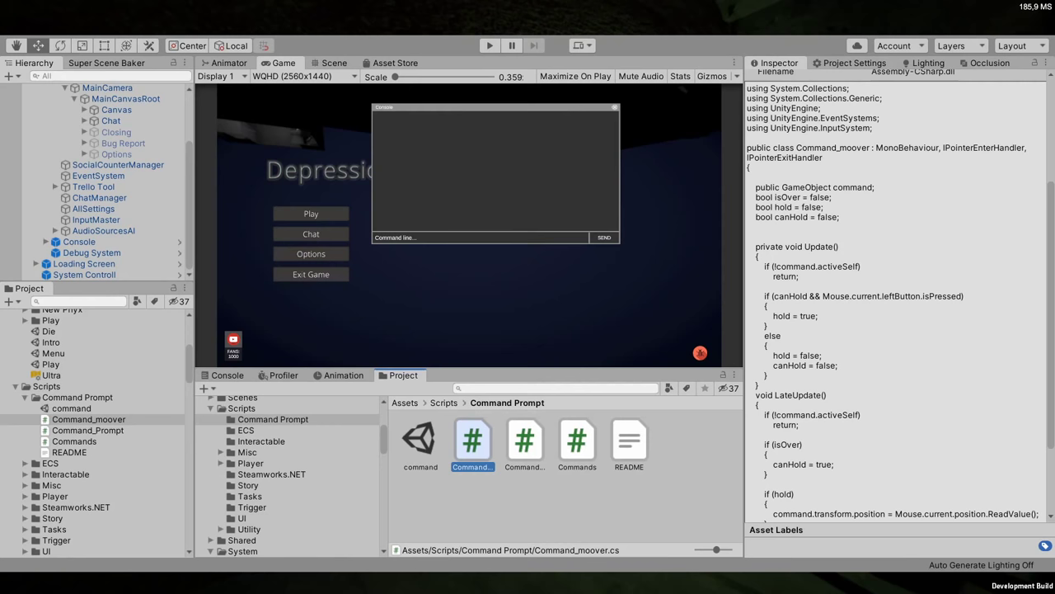
{"action": "left_click", "coordinate": [525, 441]}
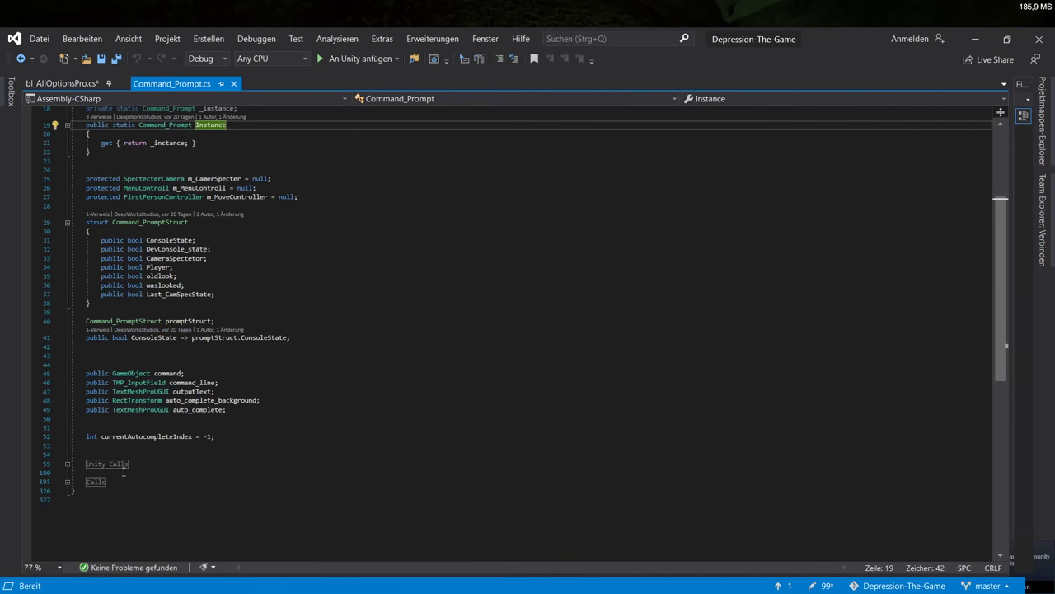
Expand the Calls region and fold the onInputValueEndEdit, closeCommandPrompt and executeCommand methods
{"action": "scroll", "coordinate": [124, 474], "scroll_direction": "down", "scroll_amount": 2}
{"action": "left_click", "coordinate": [68, 428]}
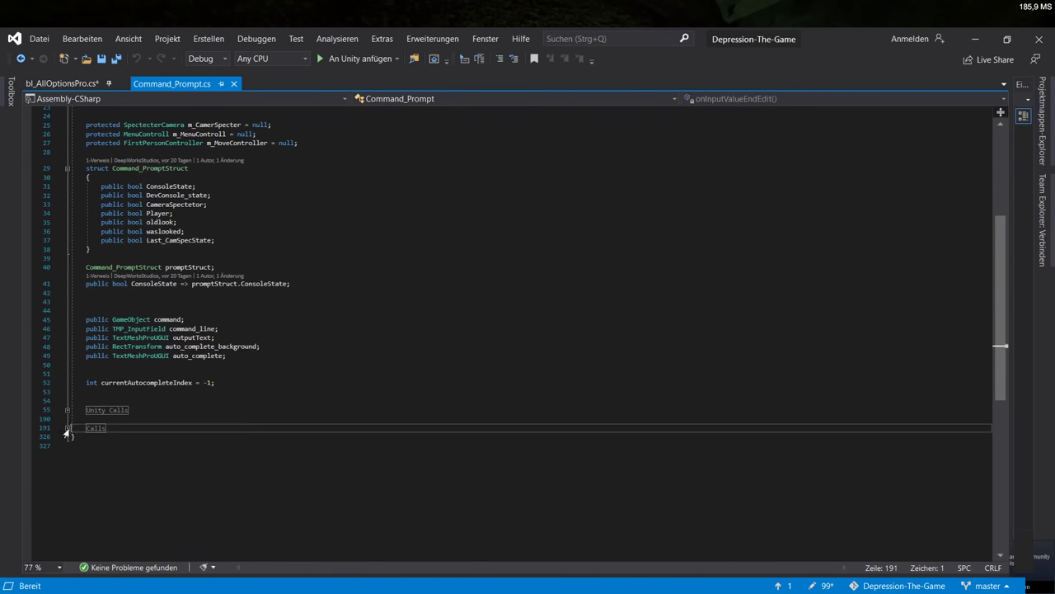
{"action": "left_click", "coordinate": [68, 429]}
{"action": "scroll", "coordinate": [96, 445], "scroll_direction": "down", "scroll_amount": 2}
{"action": "scroll", "coordinate": [96, 444], "scroll_direction": "up", "scroll_amount": 6}
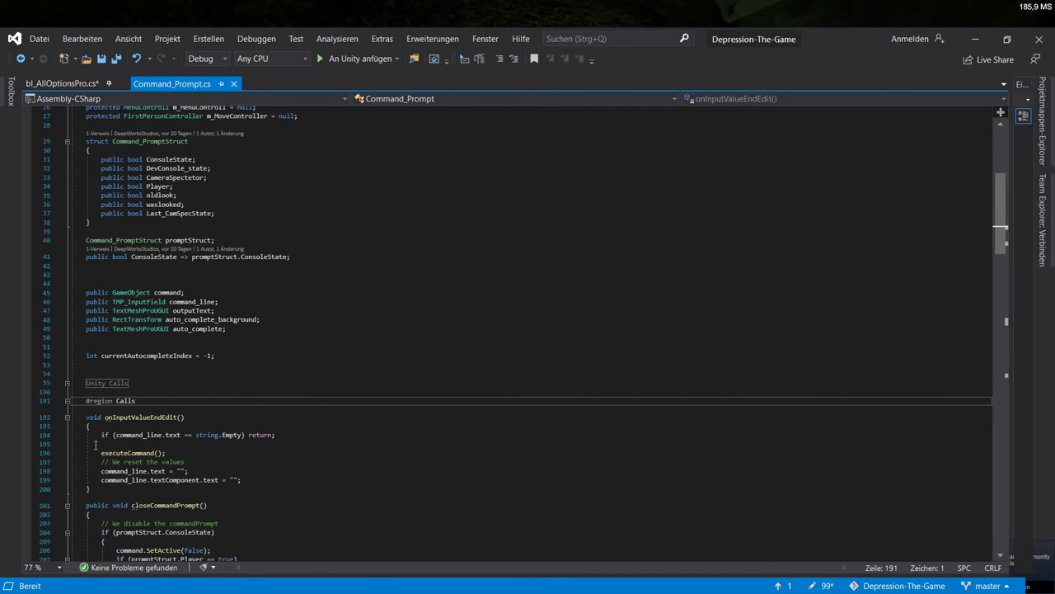
{"action": "scroll", "coordinate": [95, 444], "scroll_direction": "down", "scroll_amount": 5}
{"action": "scroll", "coordinate": [96, 445], "scroll_direction": "down", "scroll_amount": 6}
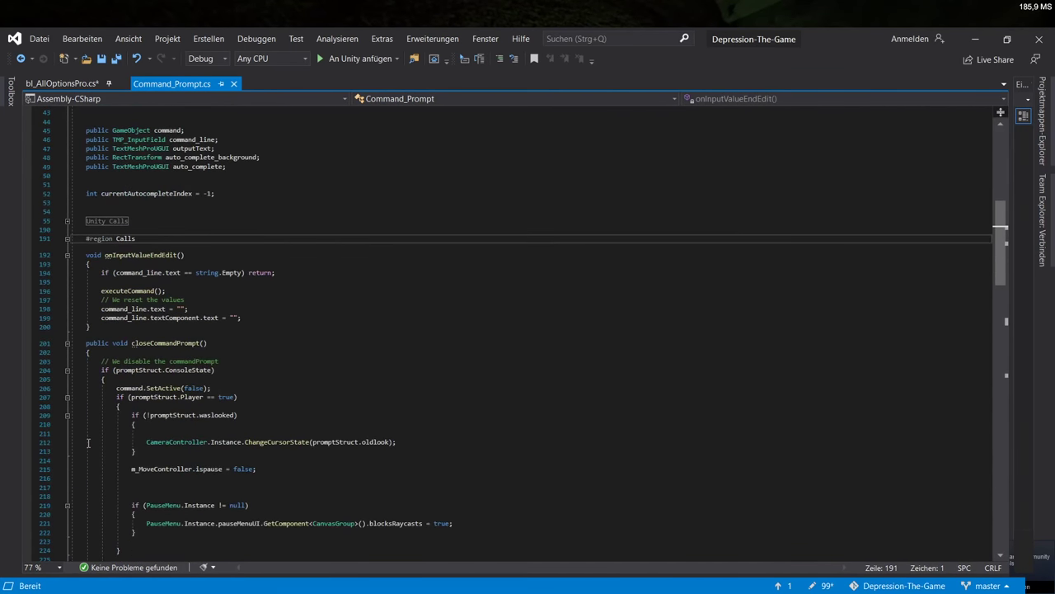
{"action": "left_click", "coordinate": [68, 255]}
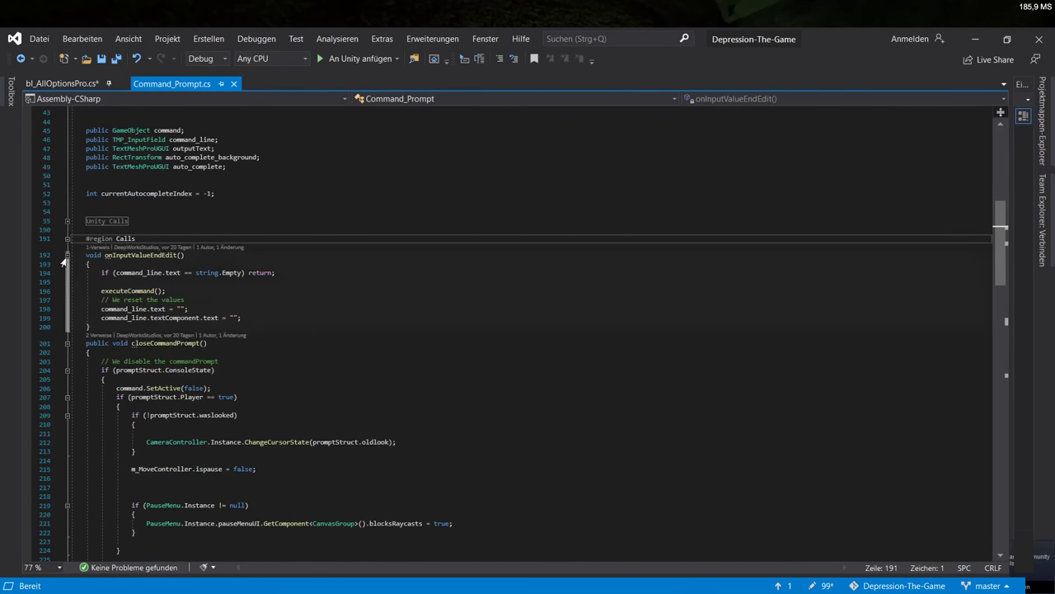
{"action": "left_click", "coordinate": [58, 269]}
{"action": "left_click", "coordinate": [68, 270]}
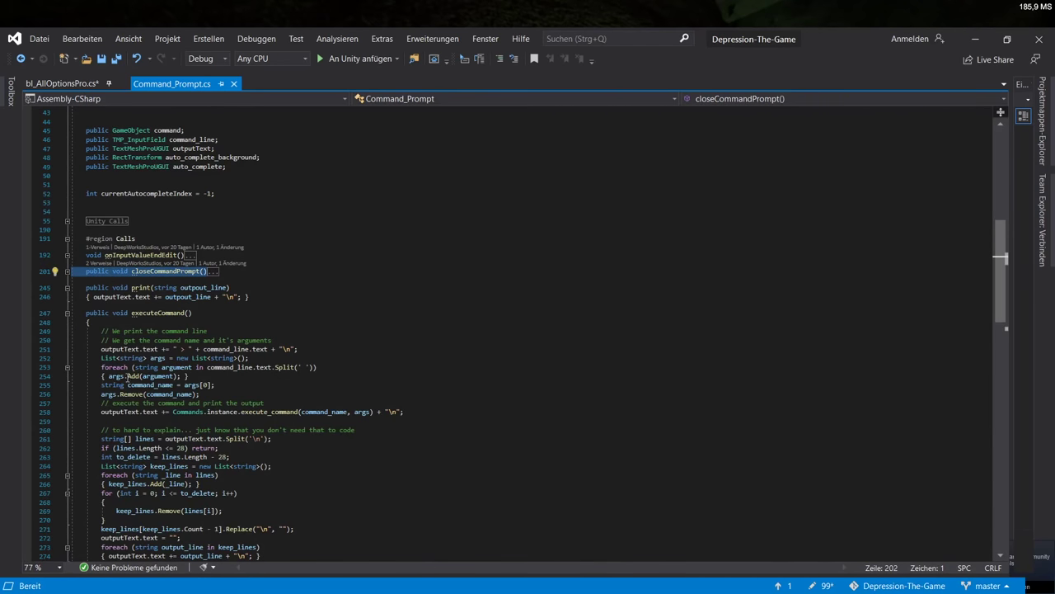
{"action": "left_click", "coordinate": [66, 313]}
{"action": "left_click", "coordinate": [68, 314]}
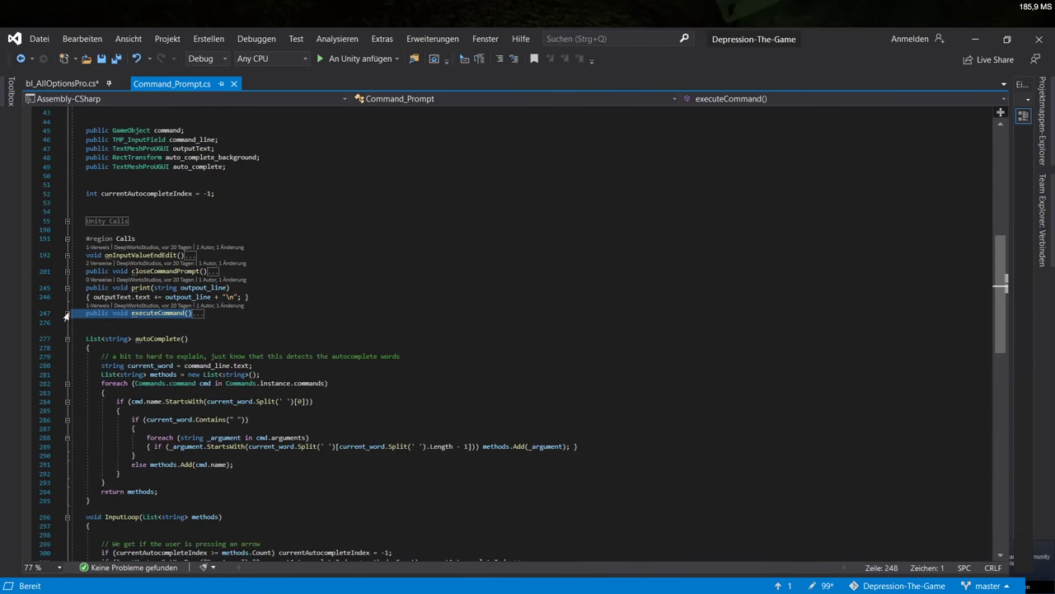
Toggle the Unity Calls and Calls regions, then close Command_Prompt.cs
{"action": "scroll", "coordinate": [244, 385], "scroll_direction": "down", "scroll_amount": 10}
{"action": "scroll", "coordinate": [244, 385], "scroll_direction": "up", "scroll_amount": 15}
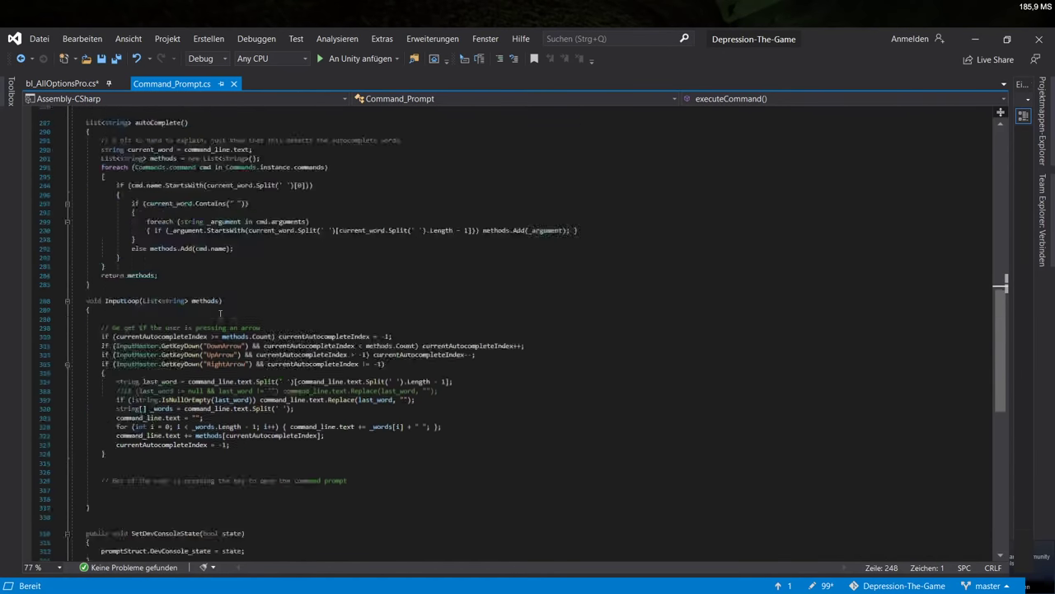
{"action": "left_click", "coordinate": [66, 193]}
{"action": "left_click", "coordinate": [66, 211]}
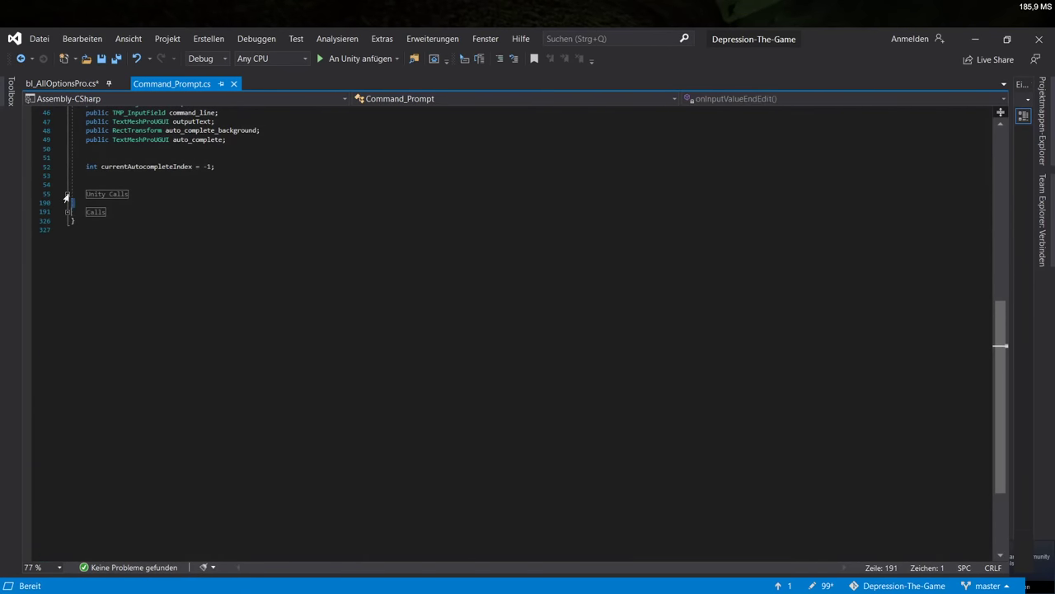
{"action": "left_click", "coordinate": [66, 193]}
{"action": "scroll", "coordinate": [118, 286], "scroll_direction": "down", "scroll_amount": 13}
{"action": "scroll", "coordinate": [118, 286], "scroll_direction": "down", "scroll_amount": 15}
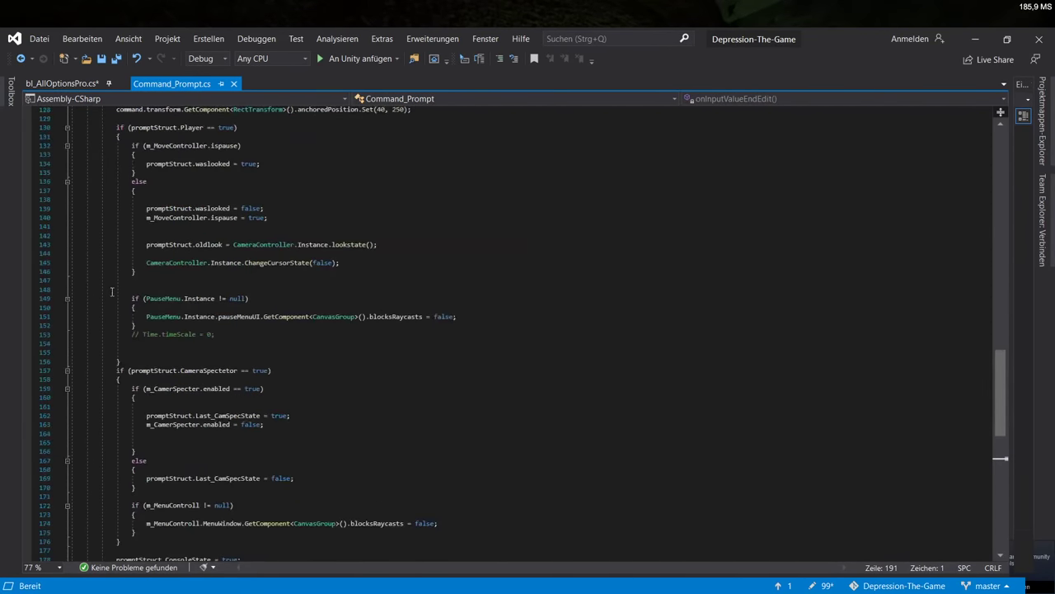
{"action": "scroll", "coordinate": [118, 286], "scroll_direction": "up", "scroll_amount": 10}
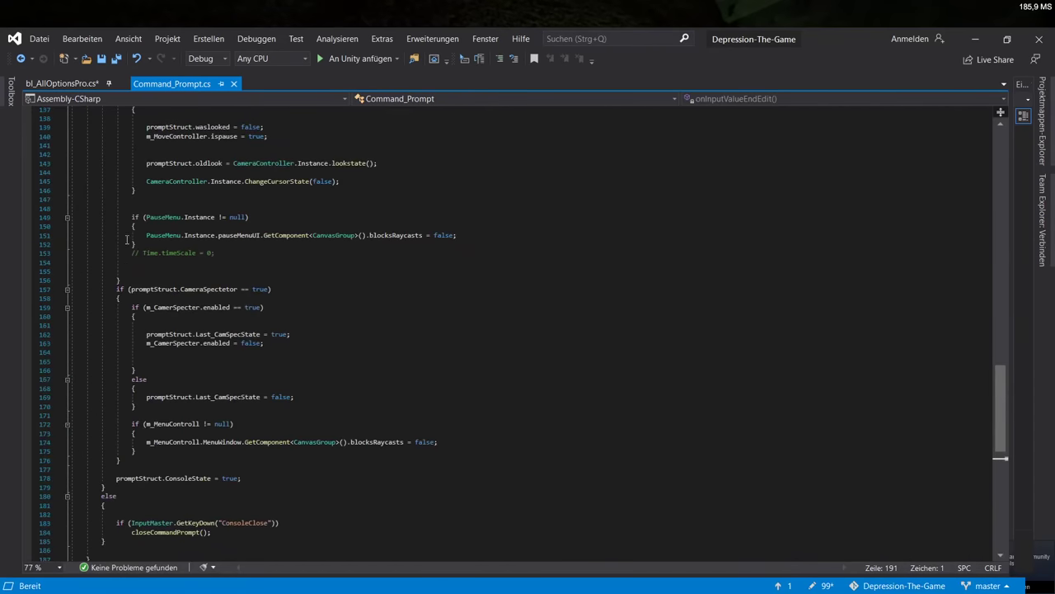
{"action": "left_click", "coordinate": [233, 83]}
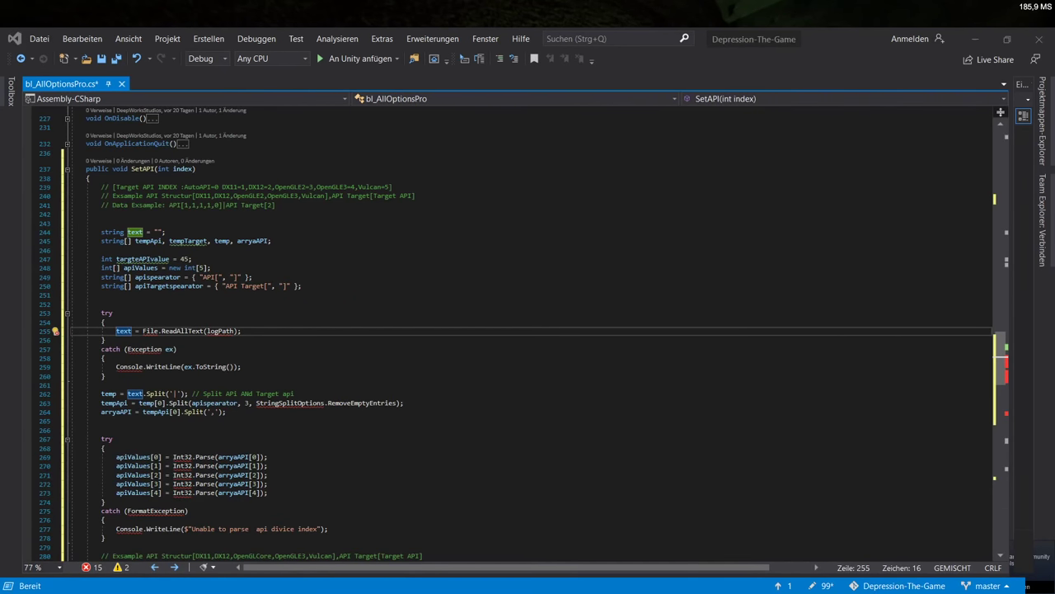
{"action": "scroll", "coordinate": [180, 467], "scroll_direction": "down", "scroll_amount": 20}
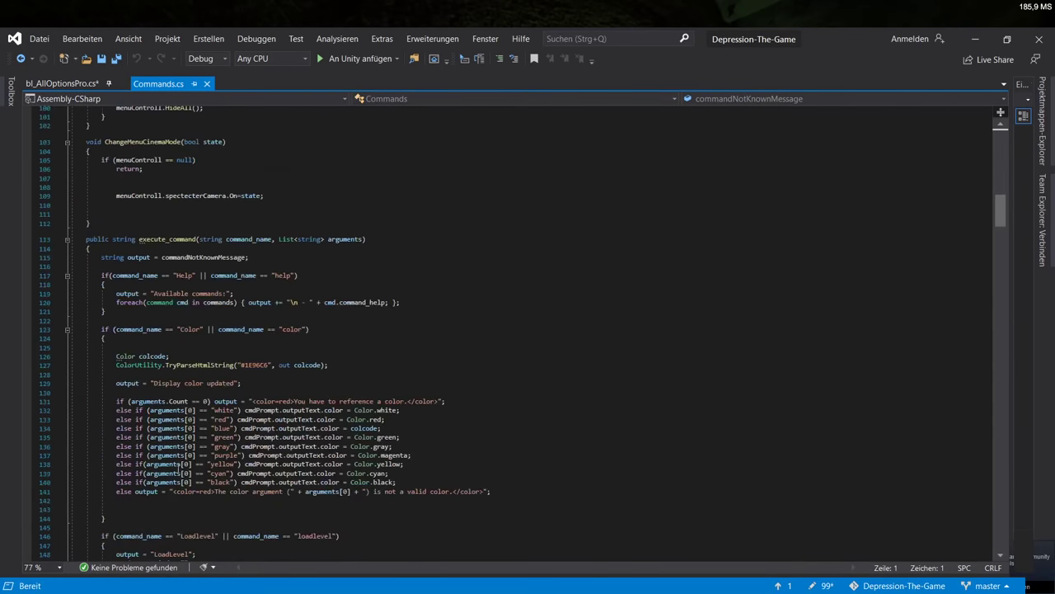
Fold the logPath property in Commands.cs and select it for copying
{"action": "scroll", "coordinate": [180, 467], "scroll_direction": "down", "scroll_amount": 15}
{"action": "scroll", "coordinate": [211, 352], "scroll_direction": "up", "scroll_amount": 20}
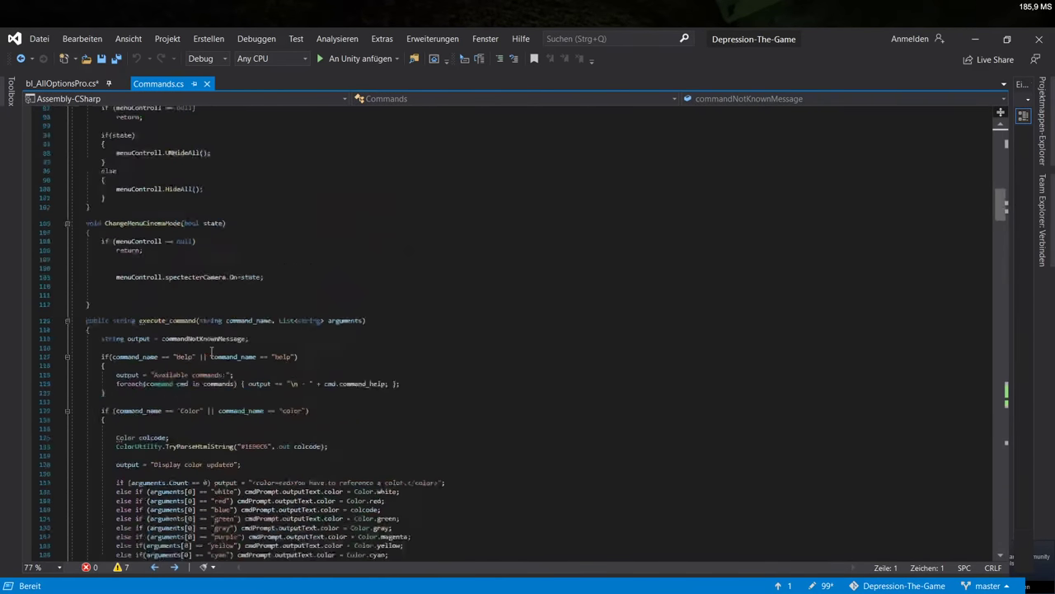
{"action": "scroll", "coordinate": [211, 352], "scroll_direction": "up", "scroll_amount": 20}
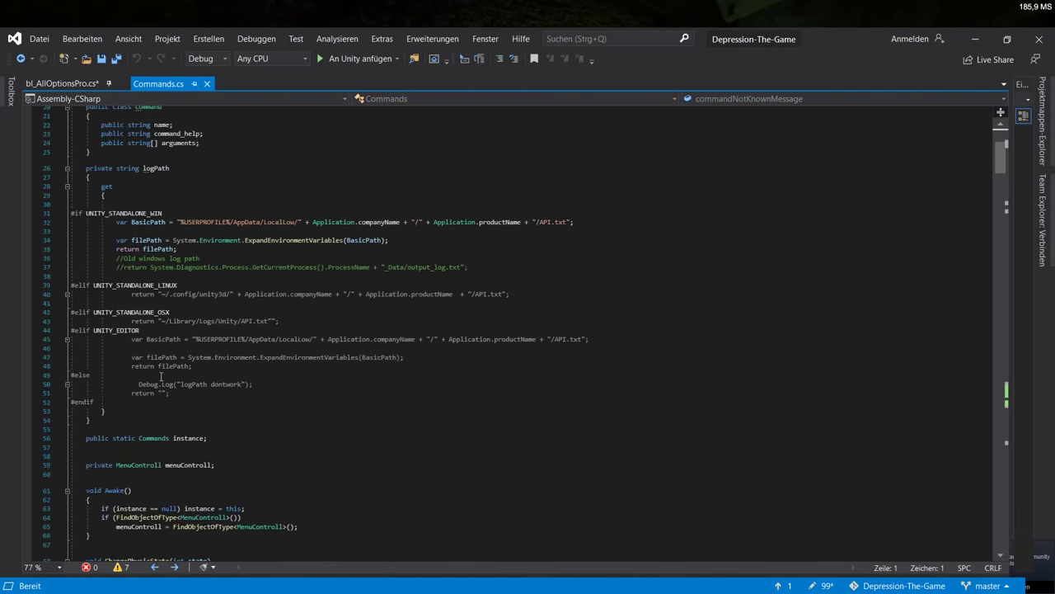
{"action": "scroll", "coordinate": [161, 376], "scroll_direction": "up", "scroll_amount": 2}
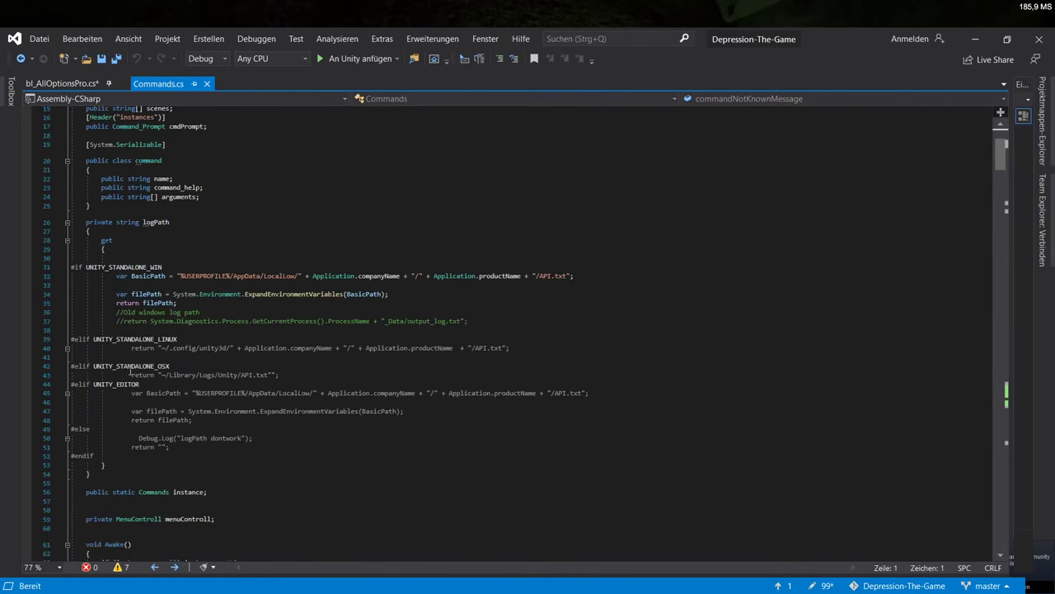
{"action": "left_click", "coordinate": [67, 222]}
{"action": "scroll", "coordinate": [194, 356], "scroll_direction": "up", "scroll_amount": 5}
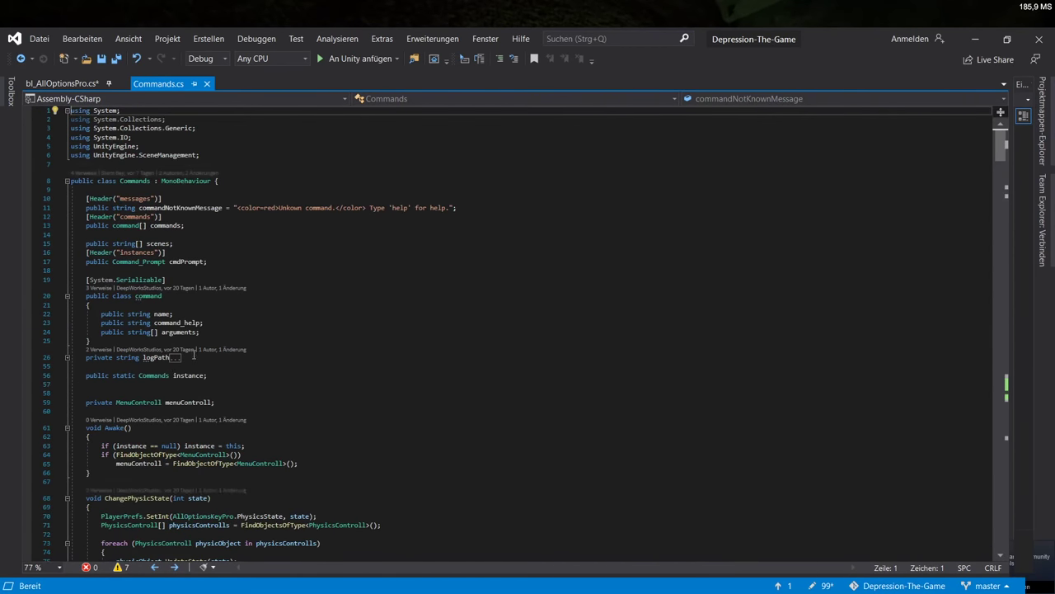
{"action": "left_click_drag", "start_coordinate": [194, 355], "coordinate": [32, 352]}
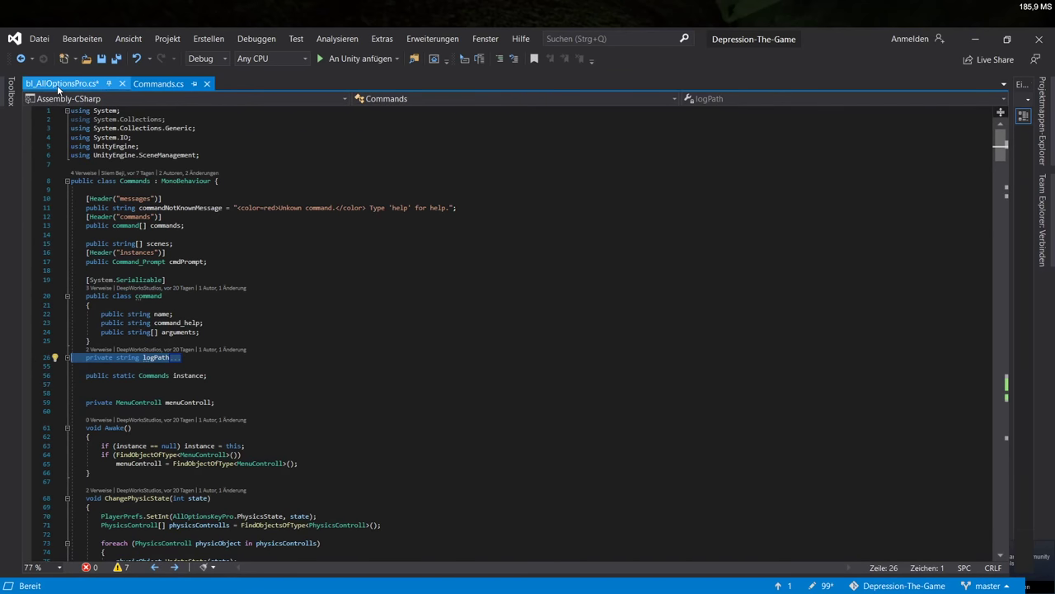
Switch to bl_AllOptionsPro.cs and place the caret on empty line 11
{"action": "left_click", "coordinate": [102, 82]}
{"action": "scroll", "coordinate": [159, 302], "scroll_direction": "up", "scroll_amount": 6}
{"action": "scroll", "coordinate": [154, 422], "scroll_direction": "up", "scroll_amount": 20}
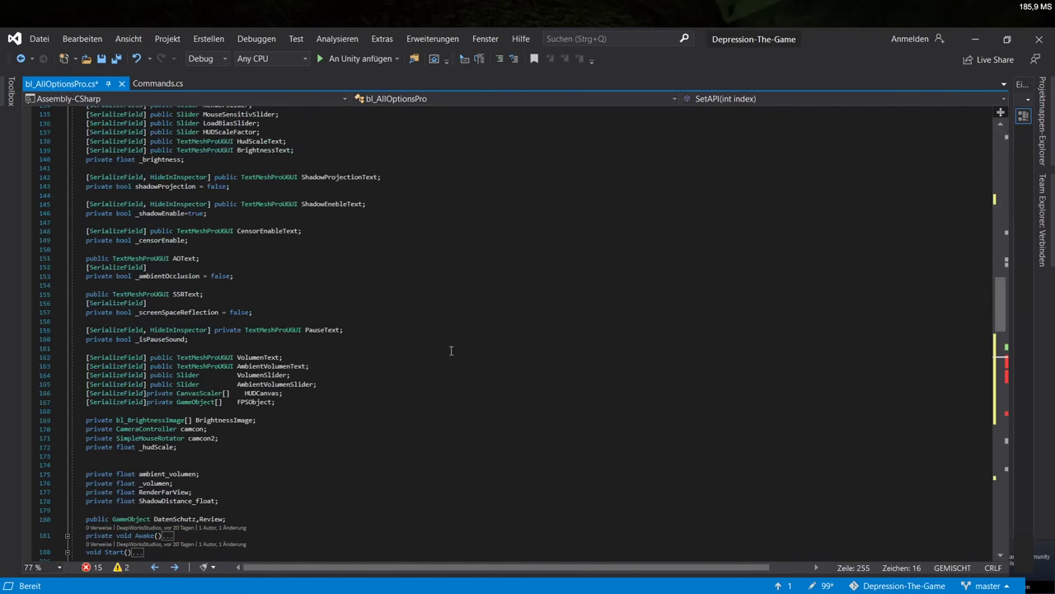
{"action": "scroll", "coordinate": [157, 310], "scroll_direction": "up", "scroll_amount": 12}
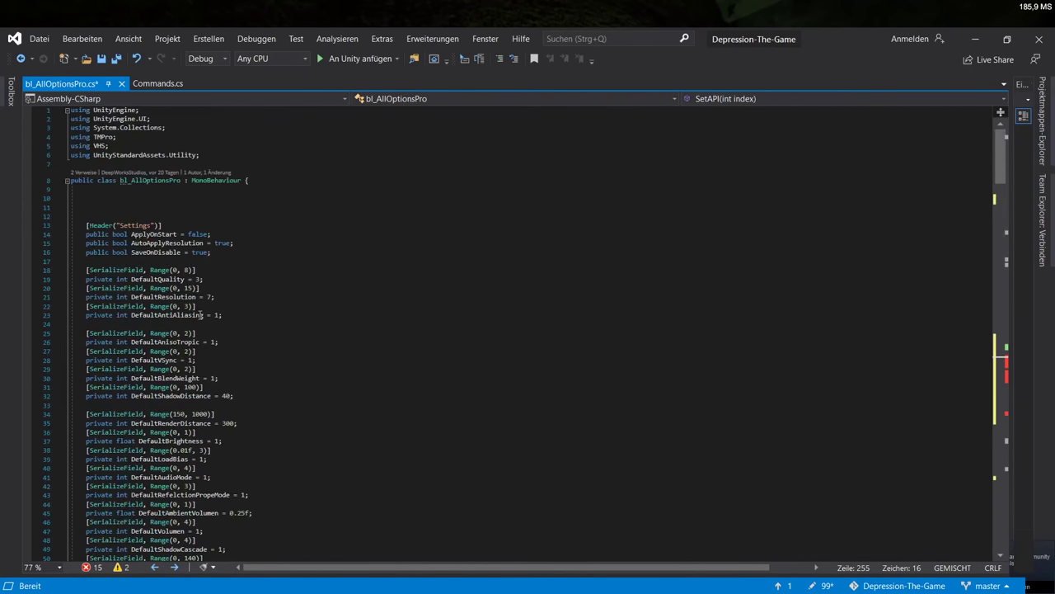
{"action": "scroll", "coordinate": [115, 223], "scroll_direction": "down", "scroll_amount": 13}
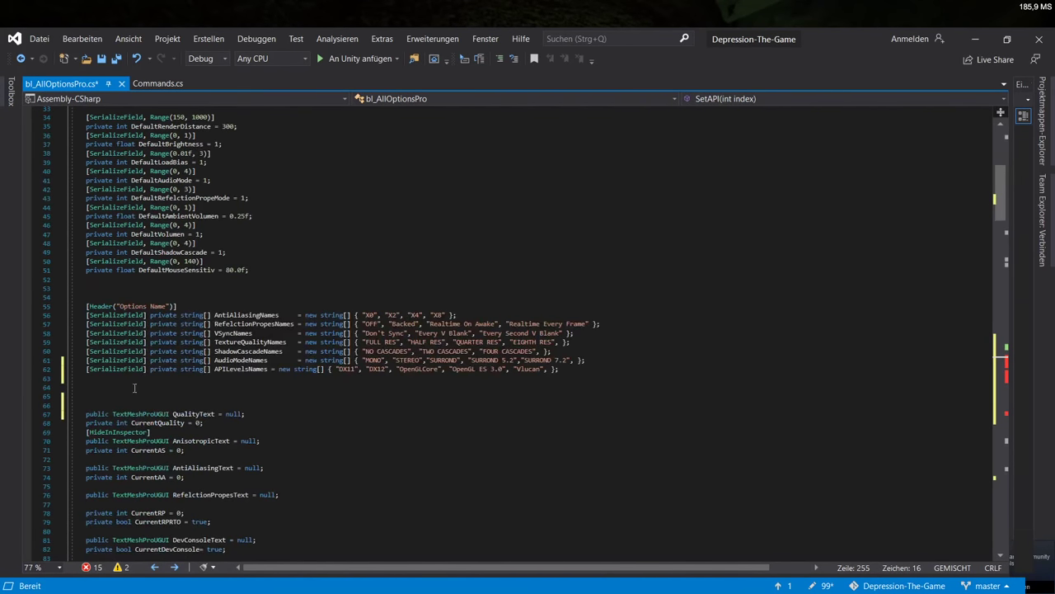
{"action": "scroll", "coordinate": [173, 292], "scroll_direction": "up", "scroll_amount": 10}
{"action": "scroll", "coordinate": [173, 290], "scroll_direction": "up", "scroll_amount": 3}
{"action": "left_click", "coordinate": [72, 207]}
Paste the logPath property into bl_AllOptionsPro and fold it to one line
{"action": "key", "text": "ctrl+v"}
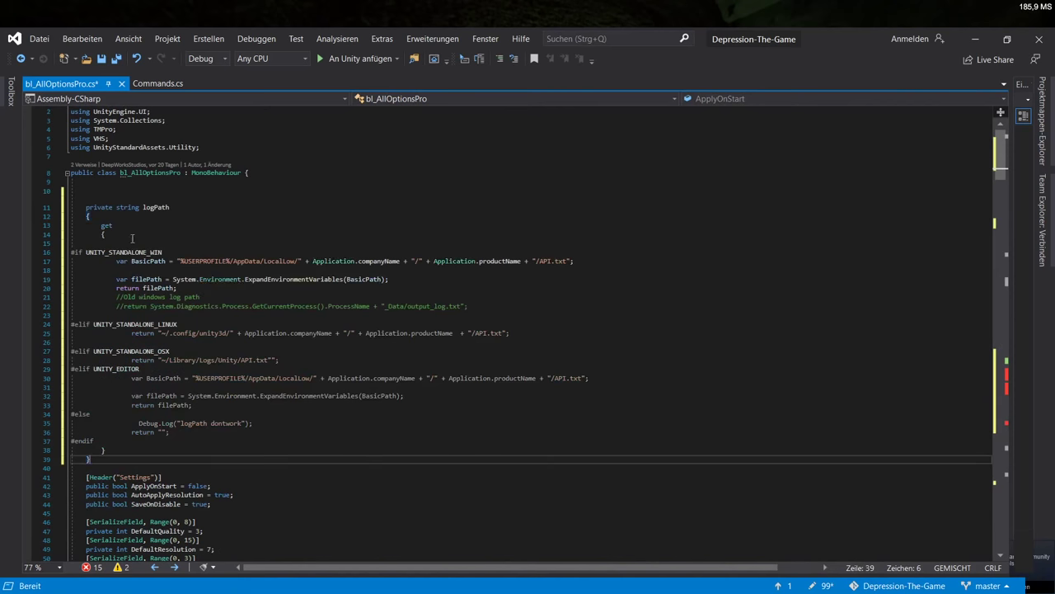
{"action": "left_click", "coordinate": [67, 208]}
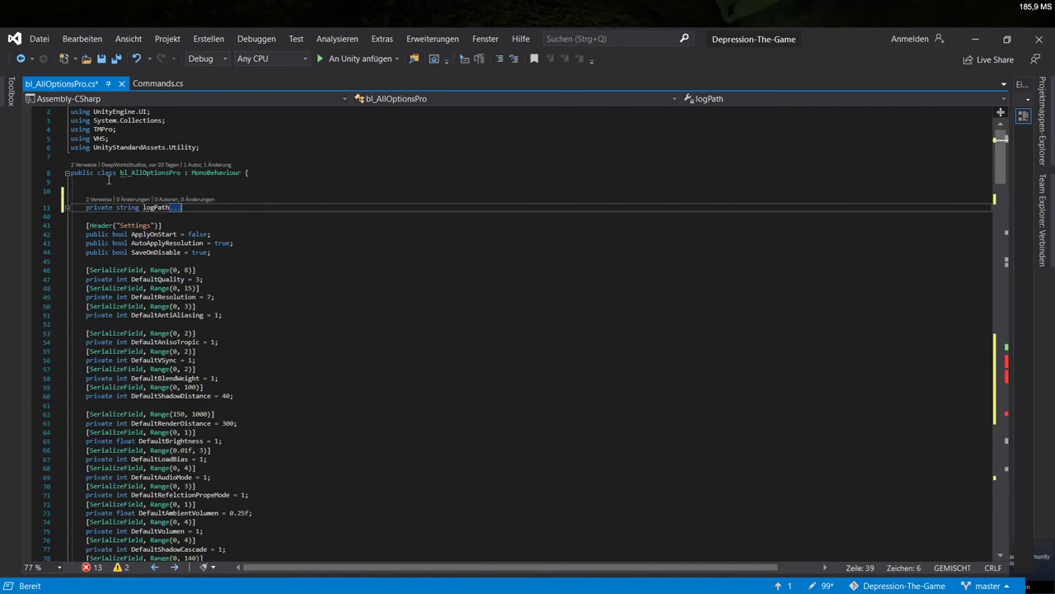
{"action": "scroll", "coordinate": [304, 395], "scroll_direction": "down", "scroll_amount": 20}
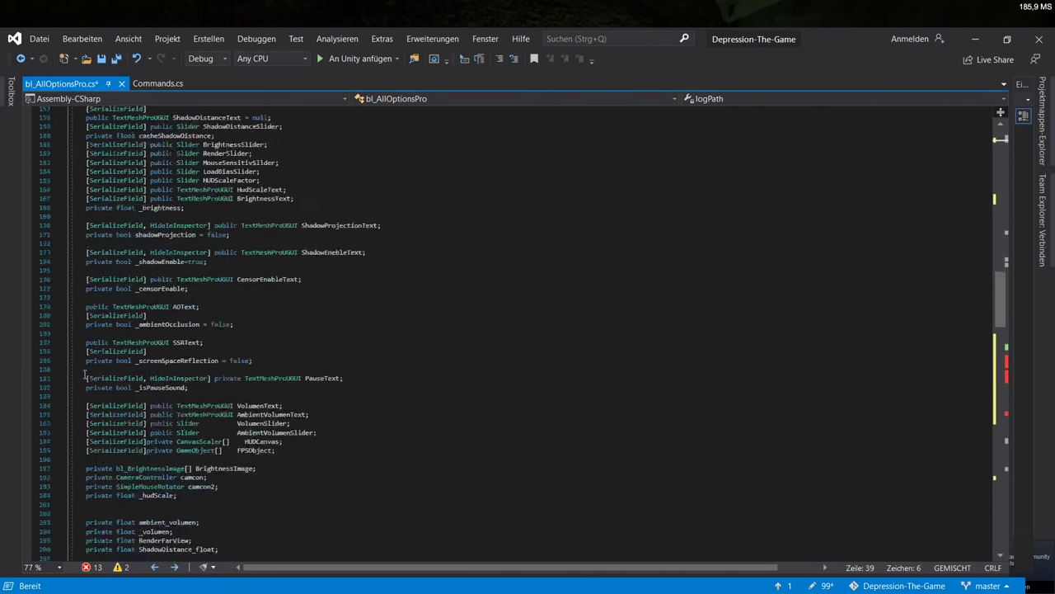
{"action": "scroll", "coordinate": [149, 397], "scroll_direction": "down", "scroll_amount": 7}
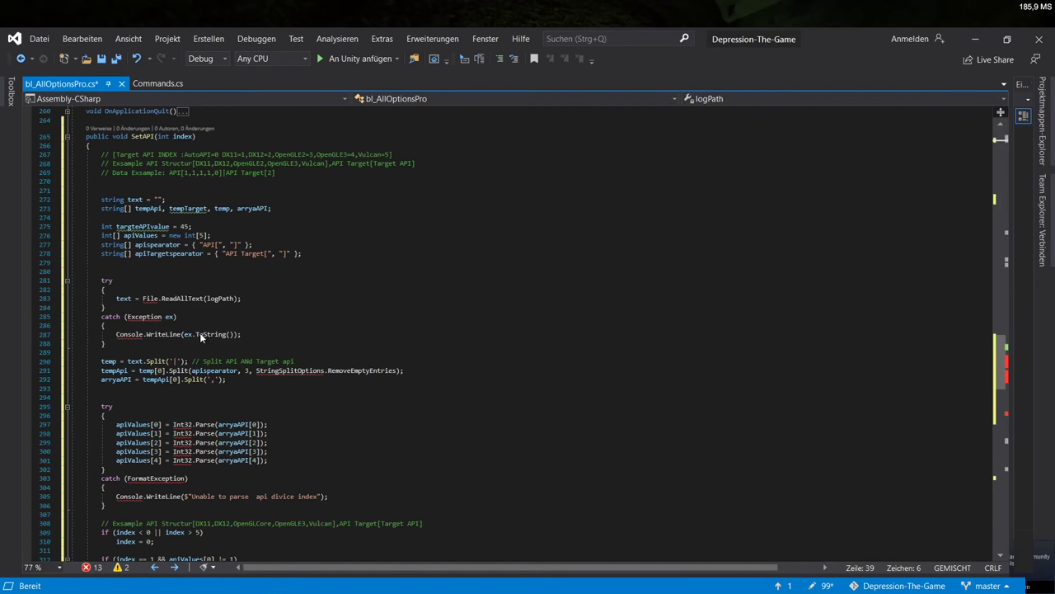
Work through SetAPI's arryaAPI split and FormatException catch lines until 0 errors remain
{"action": "left_click", "coordinate": [157, 378]}
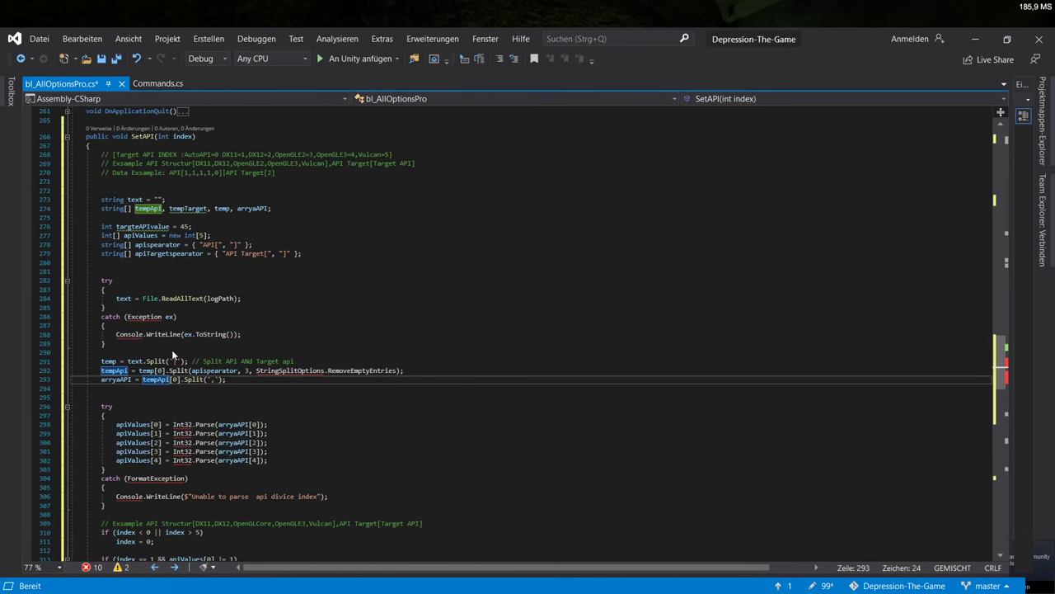
{"action": "left_click", "coordinate": [171, 478]}
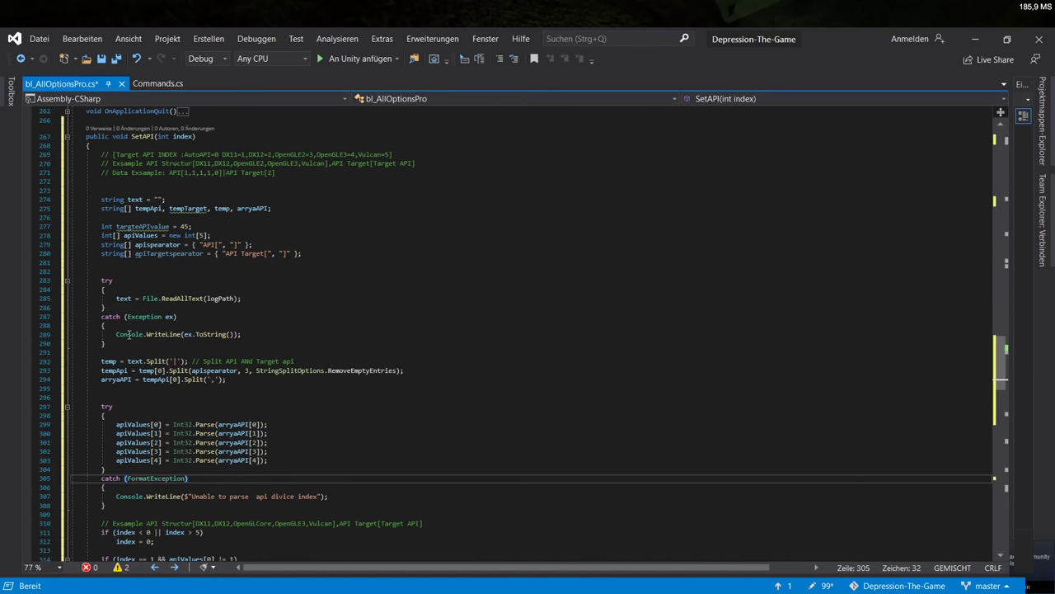
{"action": "scroll", "coordinate": [122, 423], "scroll_direction": "down", "scroll_amount": 15}
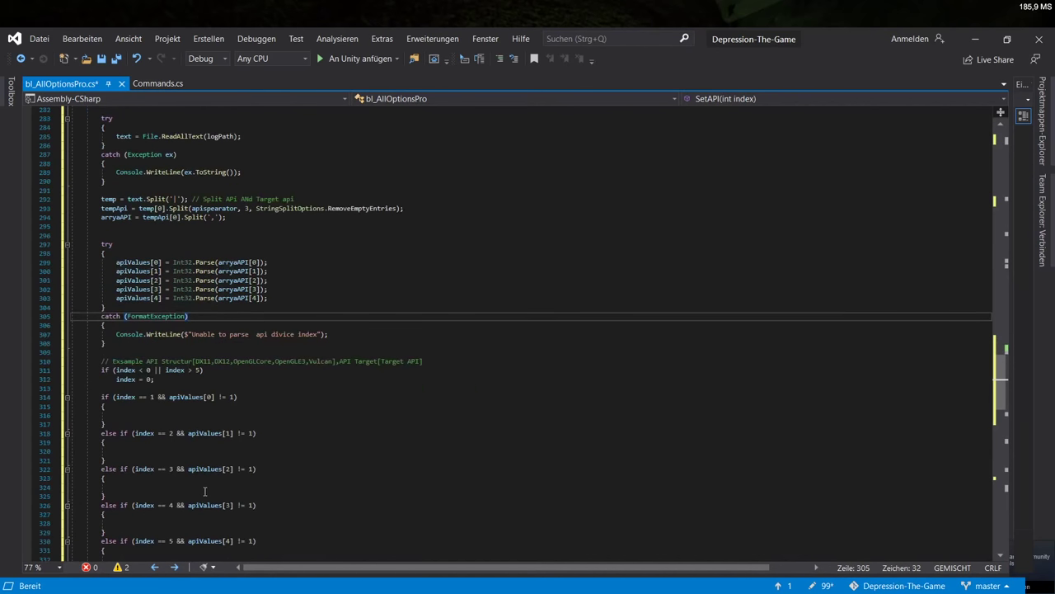
{"action": "scroll", "coordinate": [208, 471], "scroll_direction": "up", "scroll_amount": 4}
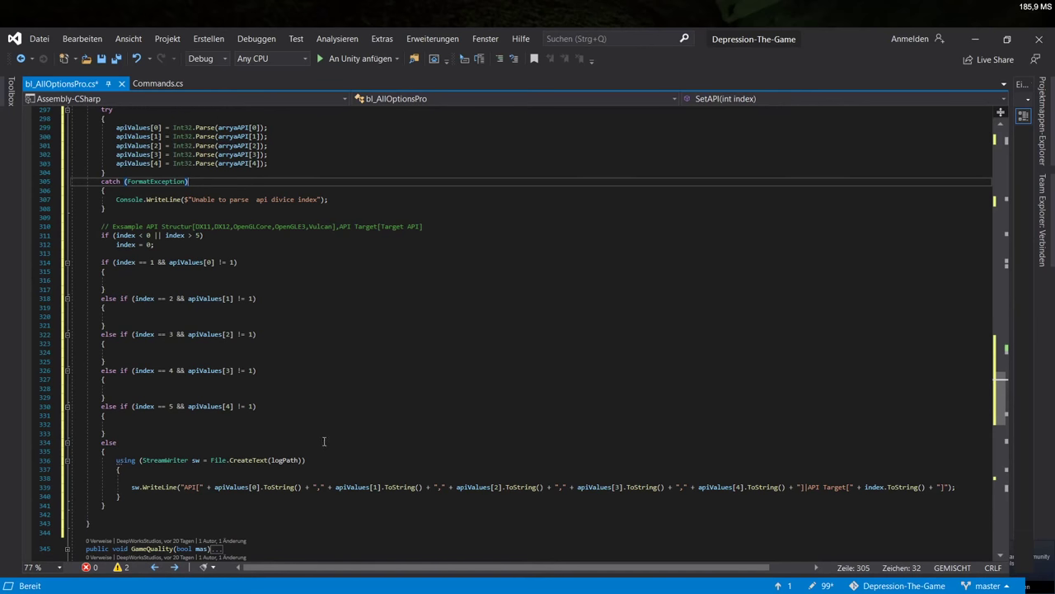
{"action": "scroll", "coordinate": [292, 458], "scroll_direction": "up", "scroll_amount": 2}
{"action": "scroll", "coordinate": [291, 458], "scroll_direction": "up", "scroll_amount": 4}
{"action": "scroll", "coordinate": [190, 439], "scroll_direction": "up", "scroll_amount": 20}
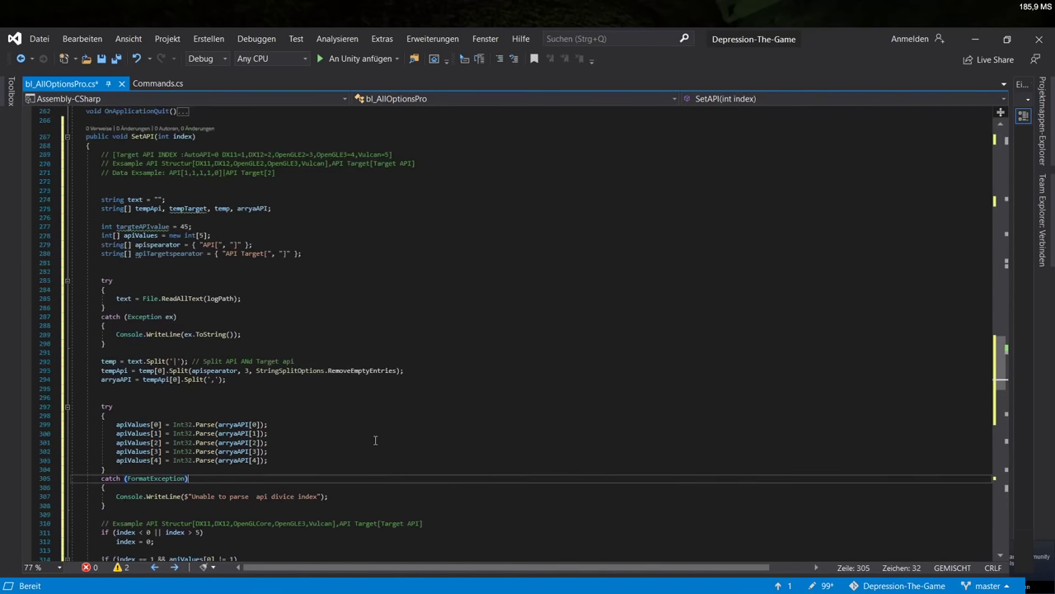
Add a void CheckAPI() method declaration on a new line above SetAPI
{"action": "left_click", "coordinate": [132, 391]}
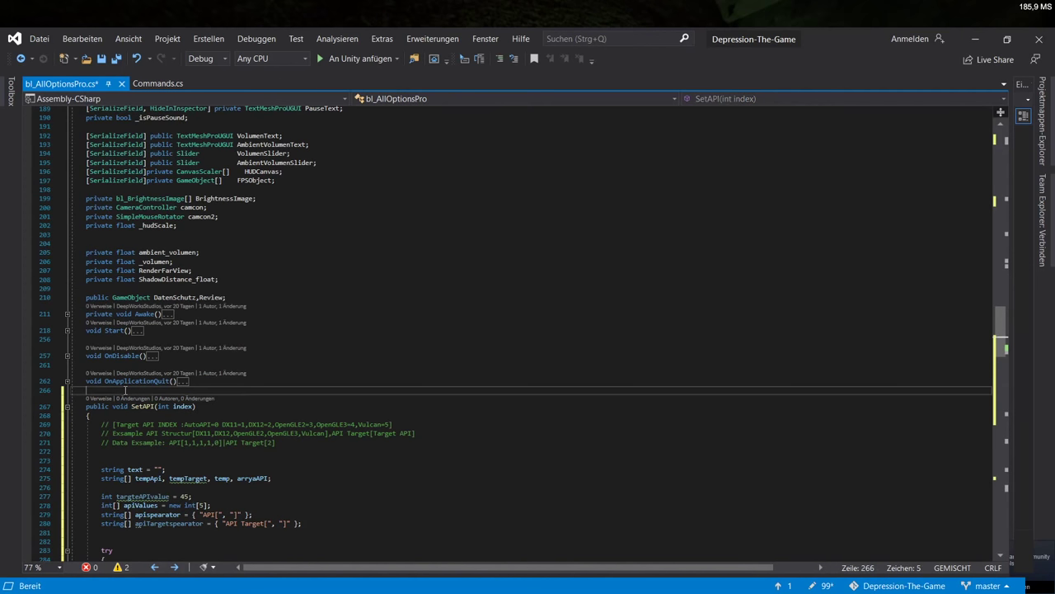
{"action": "key", "text": "Return"}
{"action": "key", "text": "Return"}
{"action": "key", "text": "Up"}
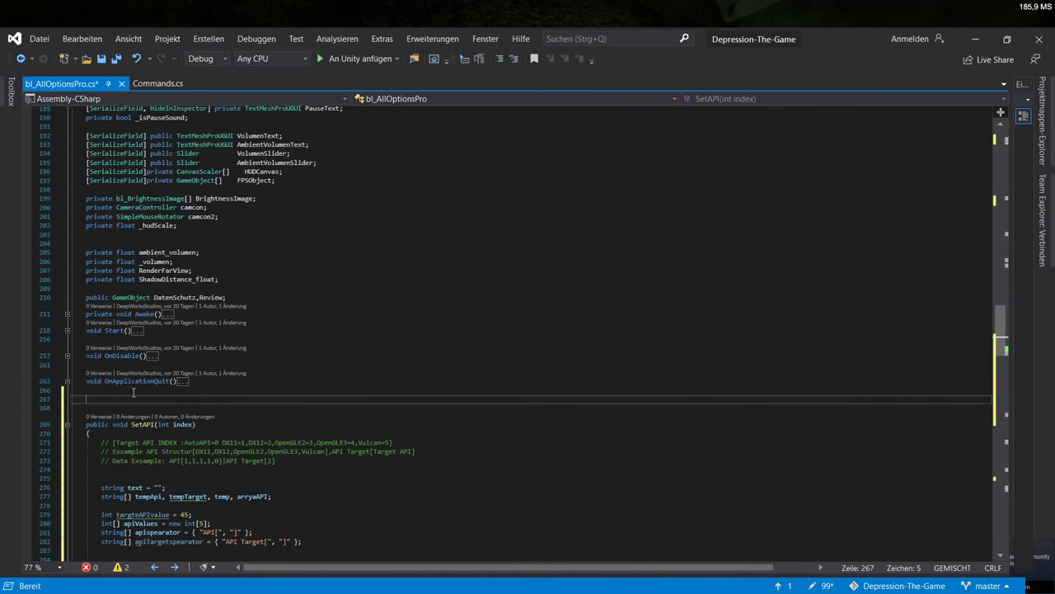
{"action": "type", "text": "Ch"}
{"action": "key", "text": "BackSpace"}
{"action": "type", "text": "void CheckAPI()"}
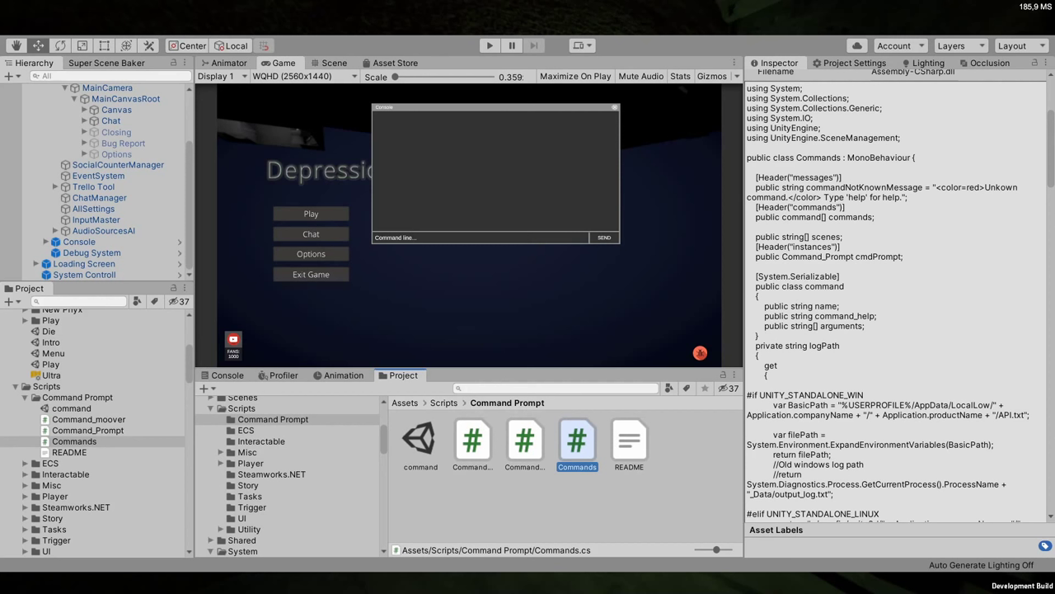
Return from Unity to bl_AllOptionsPro.cs in Visual Studio with CheckAPI() visible
{"action": "key", "text": "alt+Tab"}
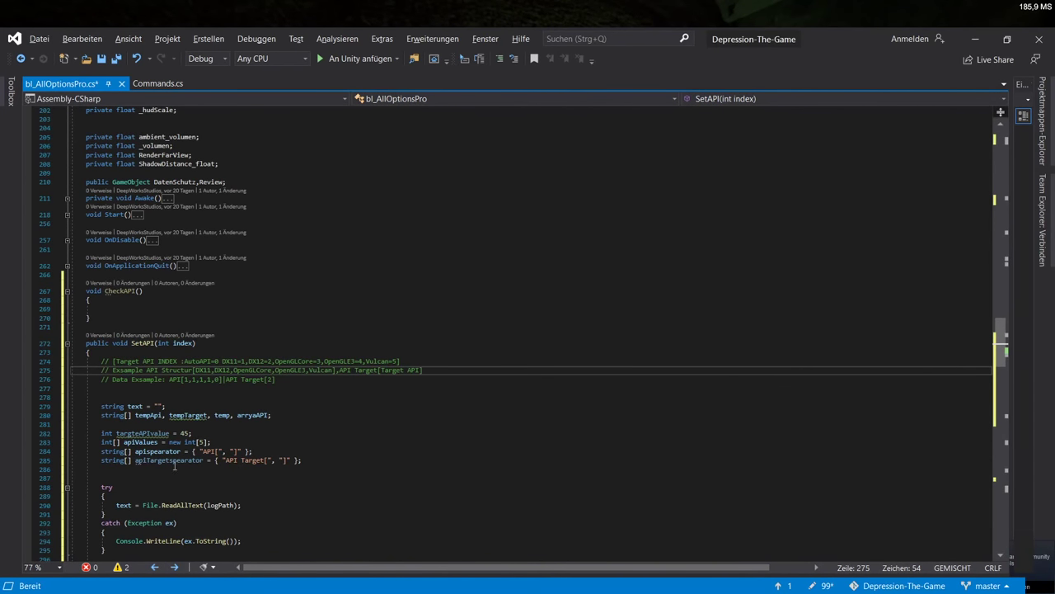
Cut the file-reading try/catch, split lines and apiValues parsing block from SetAPI and paste them into CheckAPI()
{"action": "scroll", "coordinate": [176, 466], "scroll_direction": "down", "scroll_amount": 6}
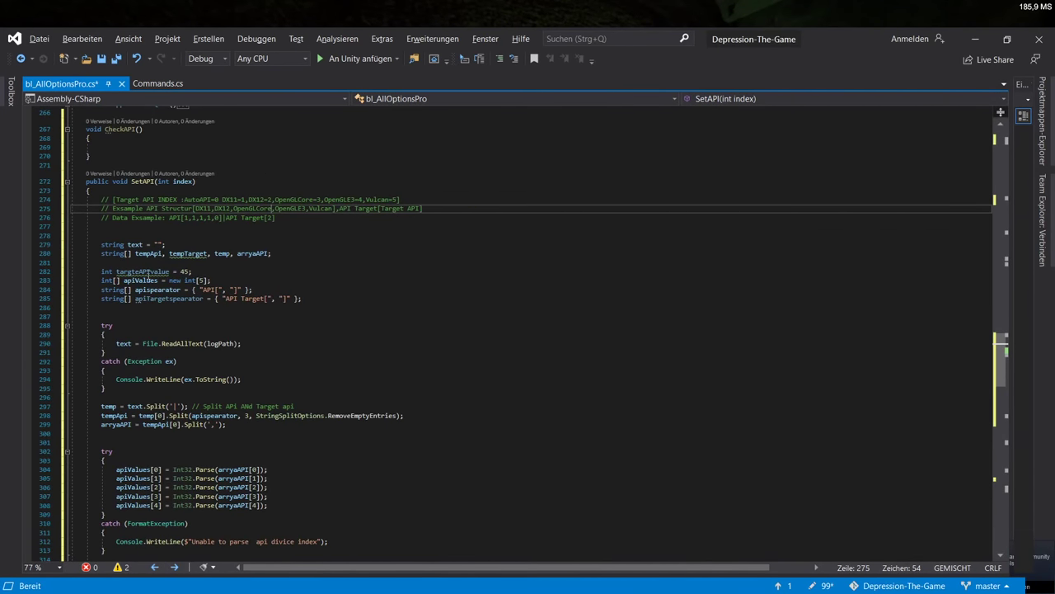
{"action": "left_click", "coordinate": [148, 378]}
{"action": "scroll", "coordinate": [151, 321], "scroll_direction": "up", "scroll_amount": 5}
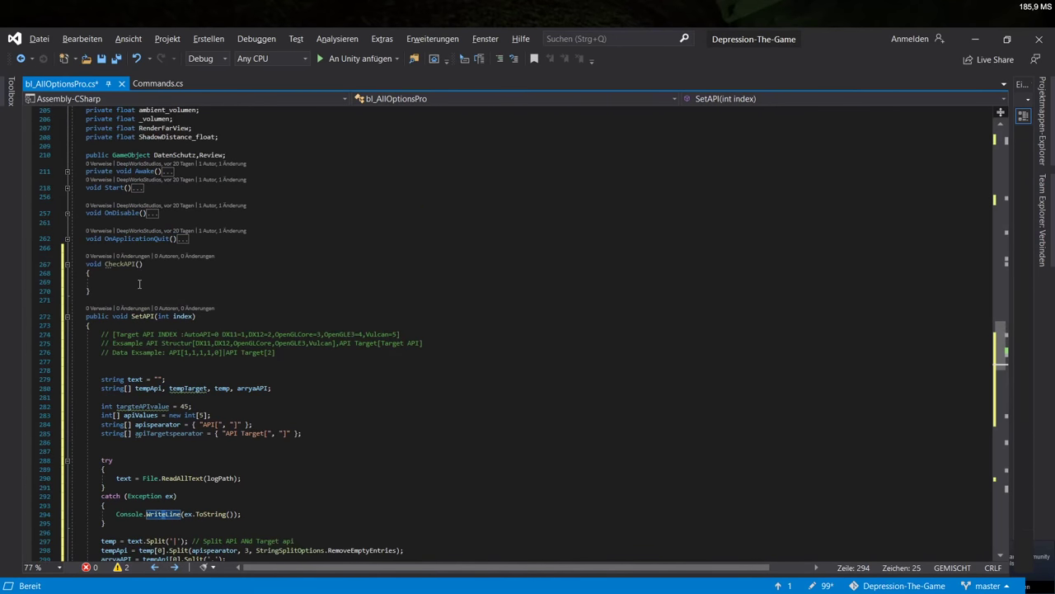
{"action": "left_click", "coordinate": [139, 284]}
{"action": "scroll", "coordinate": [412, 408], "scroll_direction": "down", "scroll_amount": 7}
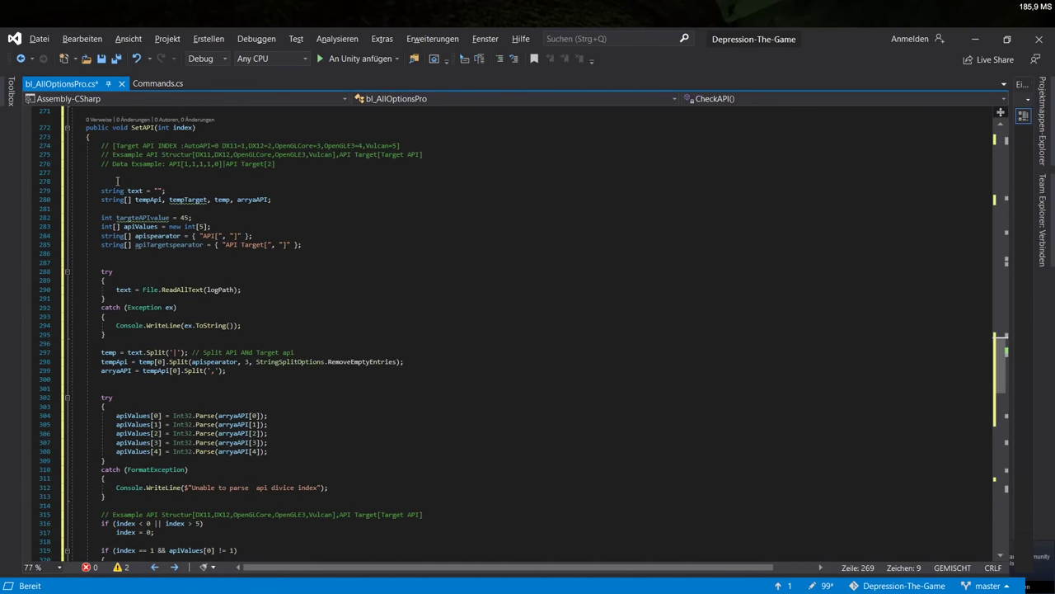
{"action": "scroll", "coordinate": [126, 364], "scroll_direction": "down", "scroll_amount": 1}
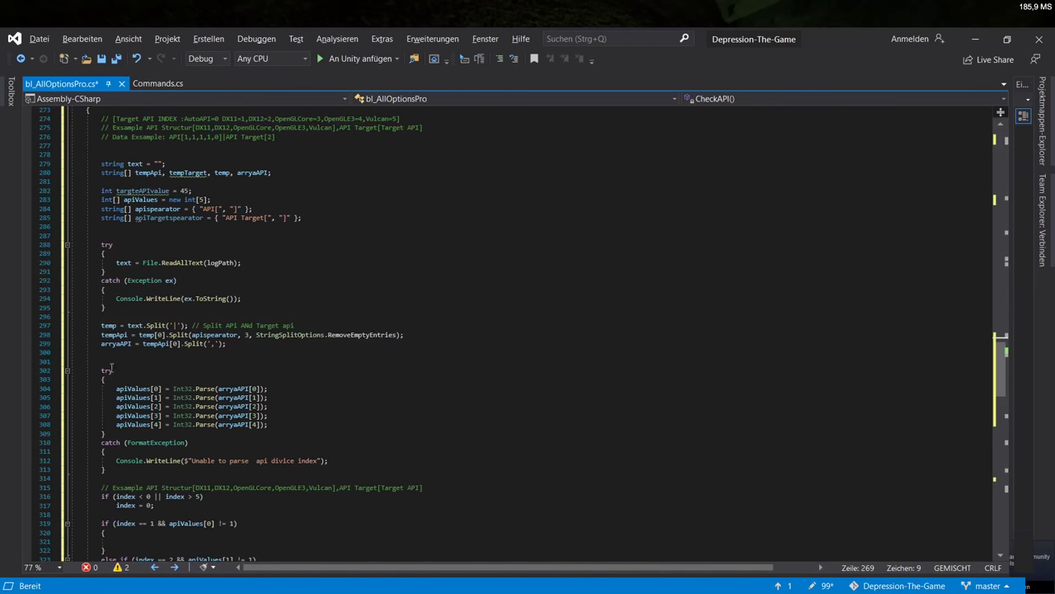
{"action": "mouse_move", "coordinate": [101, 245]}
{"action": "left_mouse_down"}
{"action": "mouse_move", "coordinate": [307, 355]}
{"action": "mouse_move", "coordinate": [115, 298]}
{"action": "mouse_move", "coordinate": [101, 245]}
{"action": "left_mouse_up"}
{"action": "left_click", "coordinate": [266, 365]}
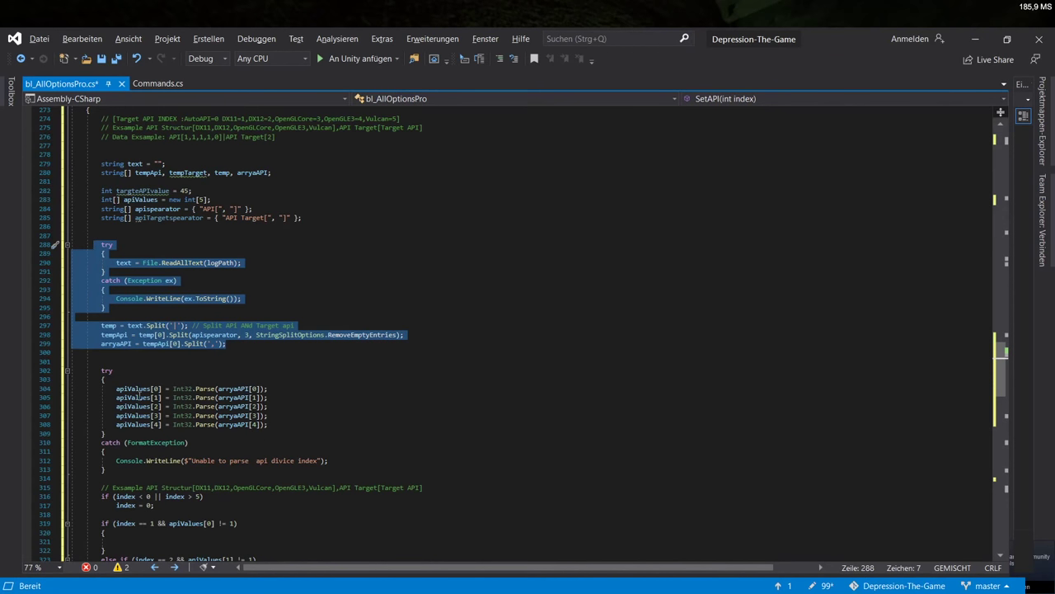
{"action": "left_click_drag", "start_coordinate": [106, 469], "coordinate": [88, 244]}
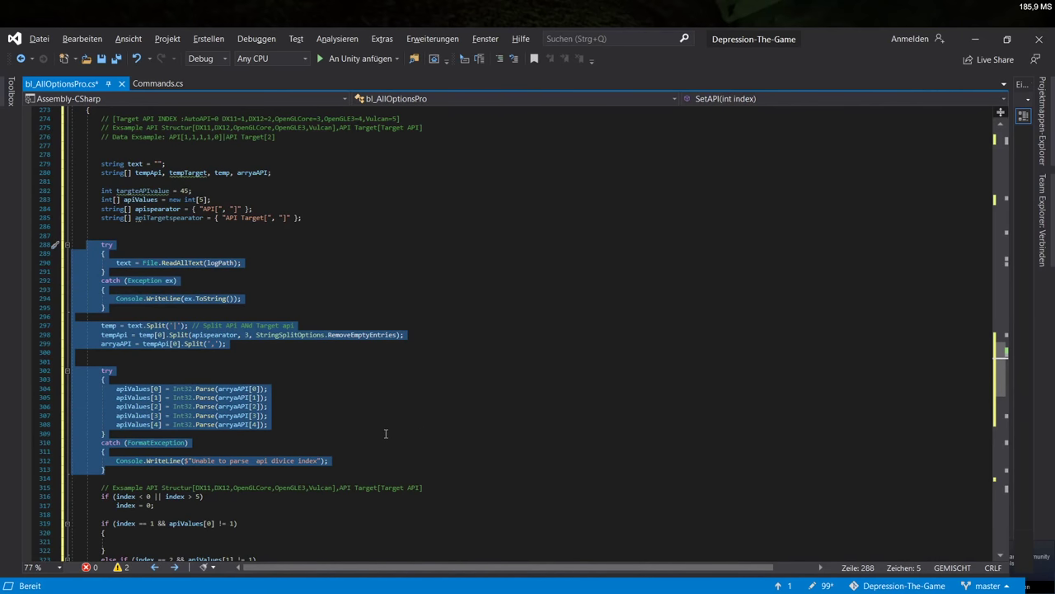
{"action": "scroll", "coordinate": [366, 427], "scroll_direction": "up", "scroll_amount": 7}
{"action": "key", "text": "ctrl+x"}
{"action": "key", "text": "ctrl+minus"}
{"action": "key", "text": "ctrl+v"}
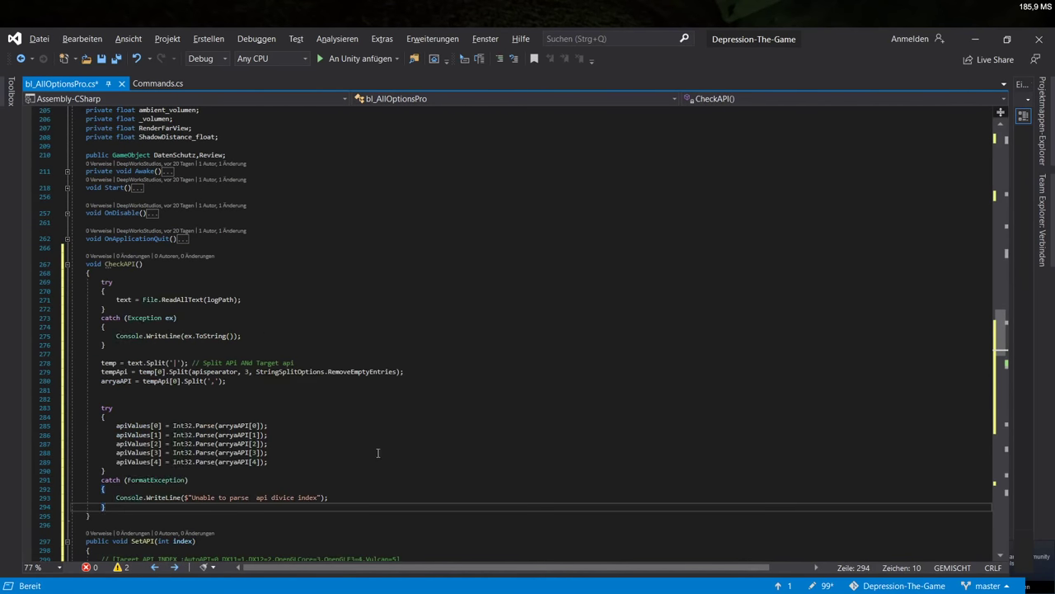
Paste the apiValues declaration from SetAPI at the top of CheckAPI()
{"action": "scroll", "coordinate": [374, 414], "scroll_direction": "down", "scroll_amount": 5}
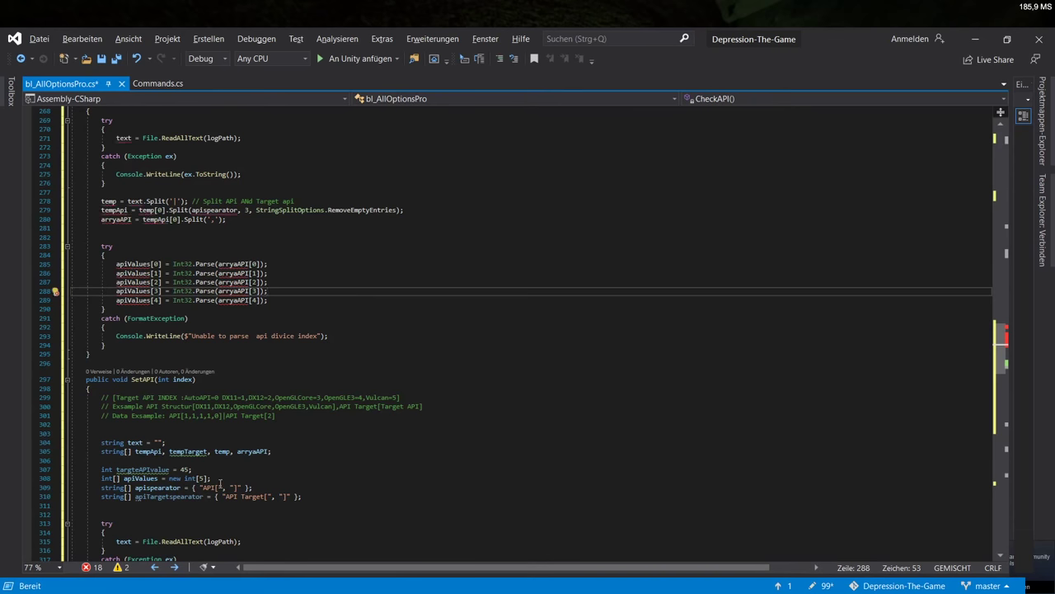
{"action": "left_click_drag", "start_coordinate": [211, 478], "coordinate": [103, 479]}
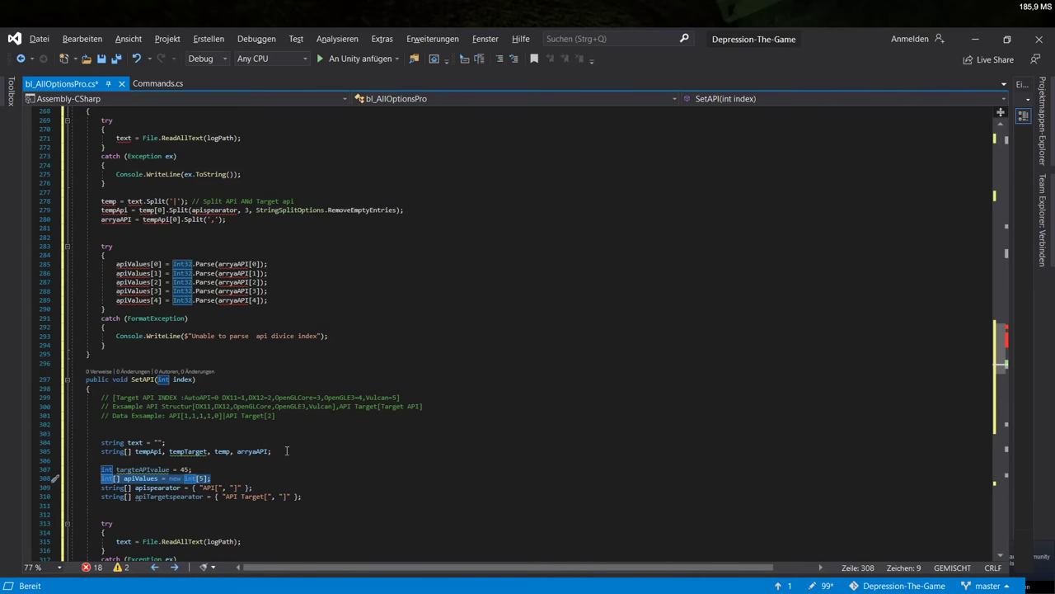
{"action": "scroll", "coordinate": [150, 282], "scroll_direction": "up", "scroll_amount": 4}
{"action": "left_click", "coordinate": [118, 219]}
{"action": "key", "text": "Return"}
{"action": "key", "text": "Return"}
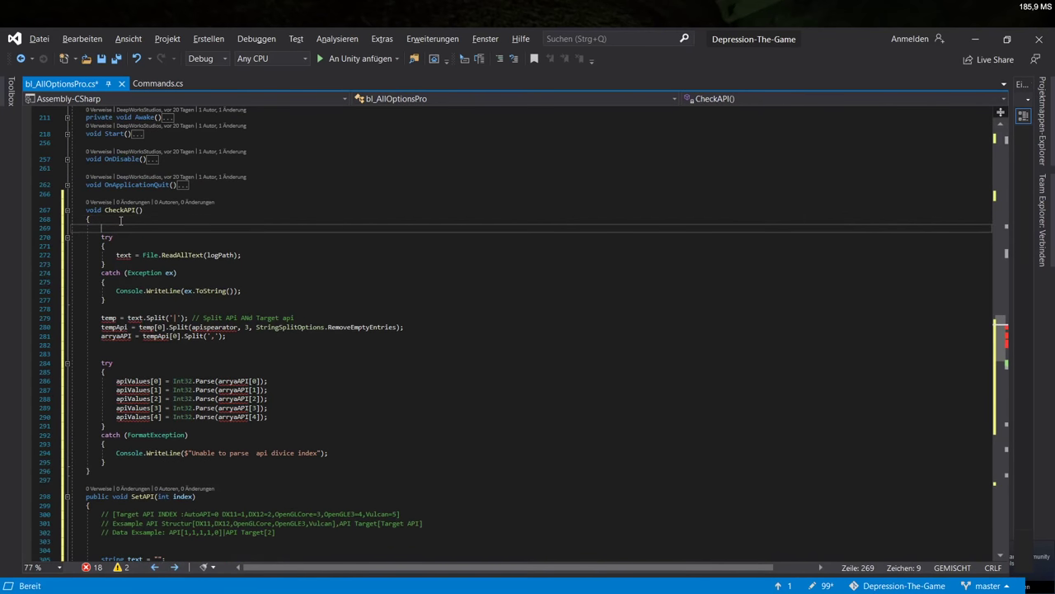
{"action": "key", "text": "Up"}
{"action": "key", "text": "ctrl+v"}
Replace that line with SetAPI's variable and separator declarations, including targteAPIvalue = 45
{"action": "left_click", "coordinate": [252, 327]}
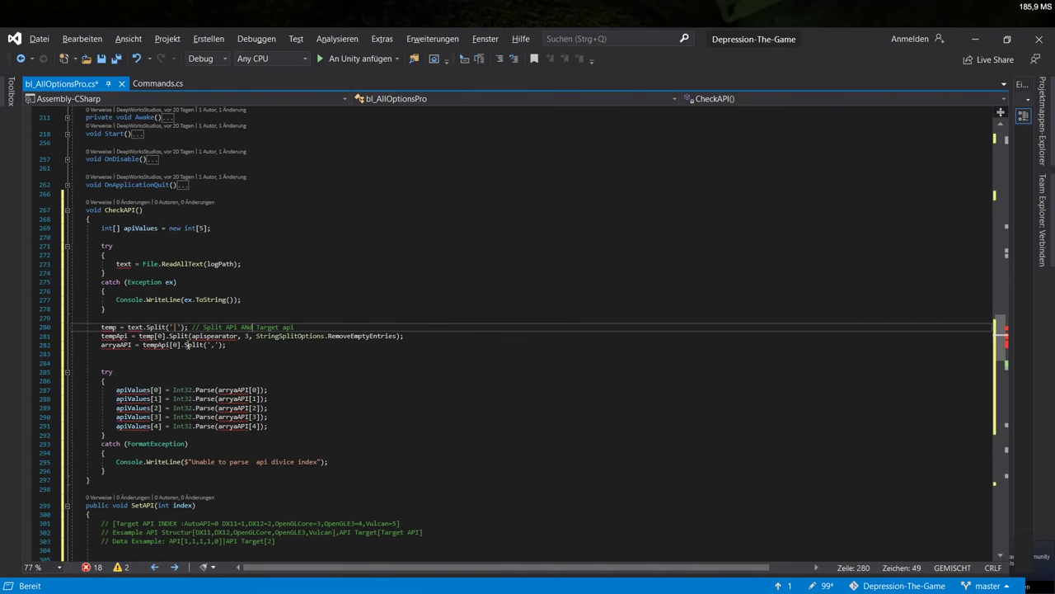
{"action": "scroll", "coordinate": [141, 340], "scroll_direction": "down", "scroll_amount": 4}
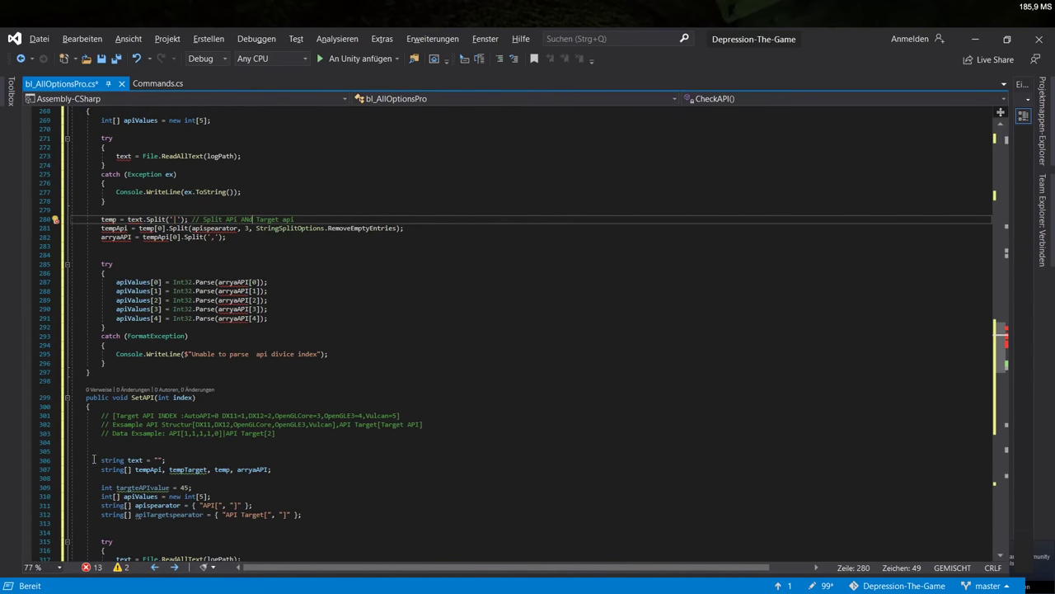
{"action": "left_click_drag", "start_coordinate": [94, 460], "coordinate": [372, 528]}
{"action": "scroll", "coordinate": [343, 378], "scroll_direction": "up", "scroll_amount": 3}
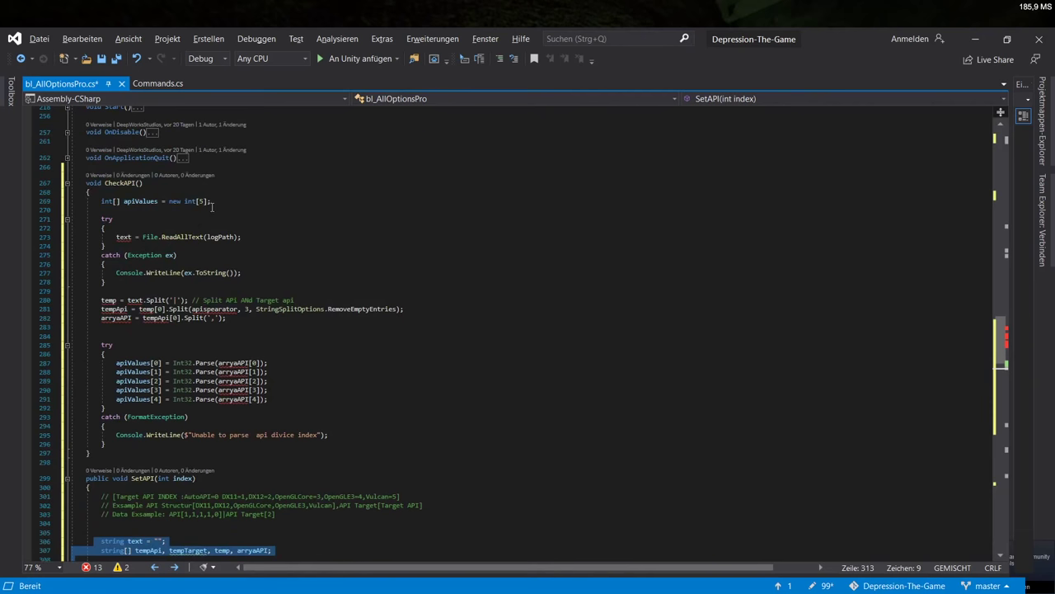
{"action": "left_click_drag", "start_coordinate": [212, 201], "coordinate": [100, 201]}
{"action": "key", "text": "ctrl+v"}
Insert new empty lines below the parse-error catch block in CheckAPI()
{"action": "left_click", "coordinate": [437, 400]}
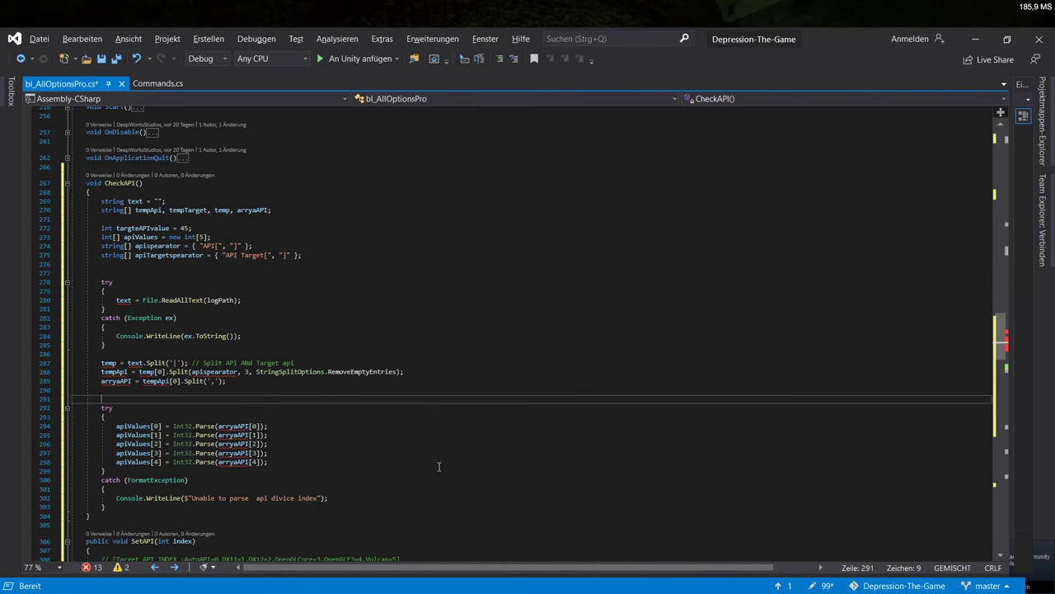
{"action": "scroll", "coordinate": [333, 381], "scroll_direction": "down", "scroll_amount": 2}
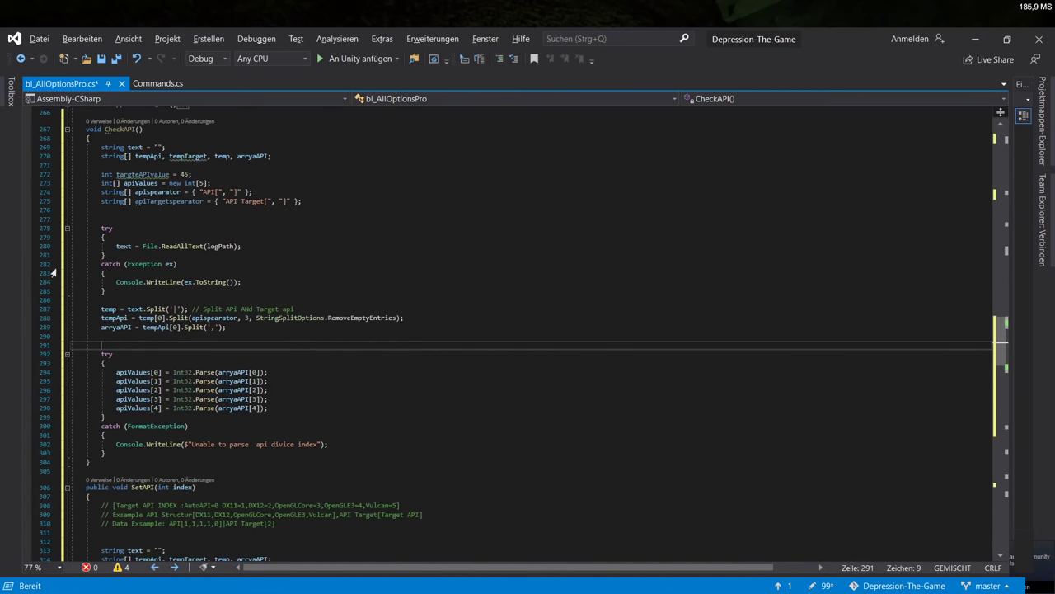
{"action": "scroll", "coordinate": [166, 352], "scroll_direction": "down", "scroll_amount": 1}
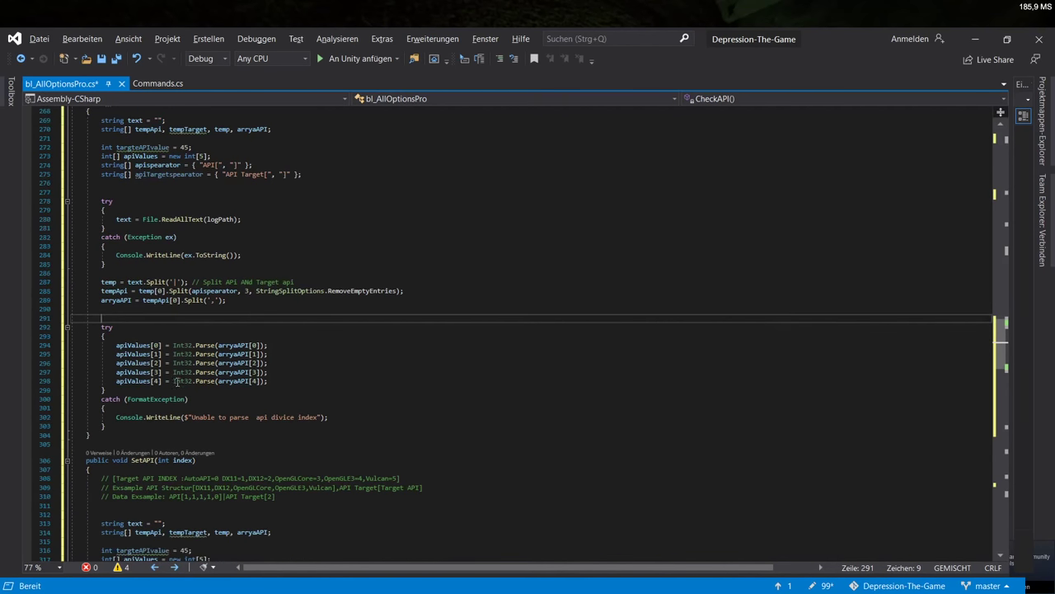
{"action": "left_click", "coordinate": [147, 418]}
{"action": "left_click", "coordinate": [144, 427]}
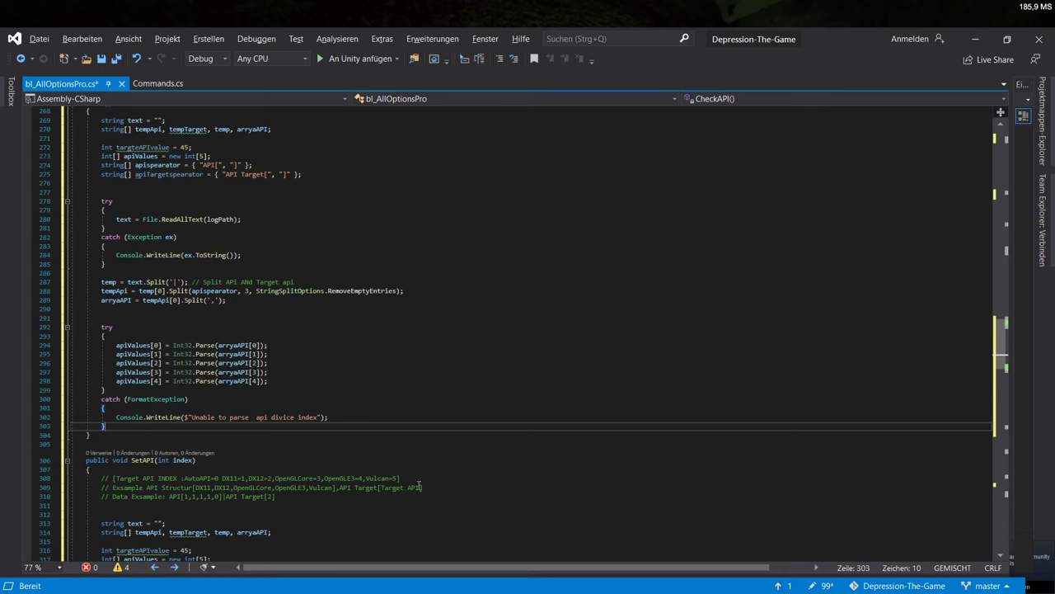
{"action": "scroll", "coordinate": [429, 478], "scroll_direction": "up", "scroll_amount": 13}
{"action": "scroll", "coordinate": [439, 471], "scroll_direction": "down", "scroll_amount": 12}
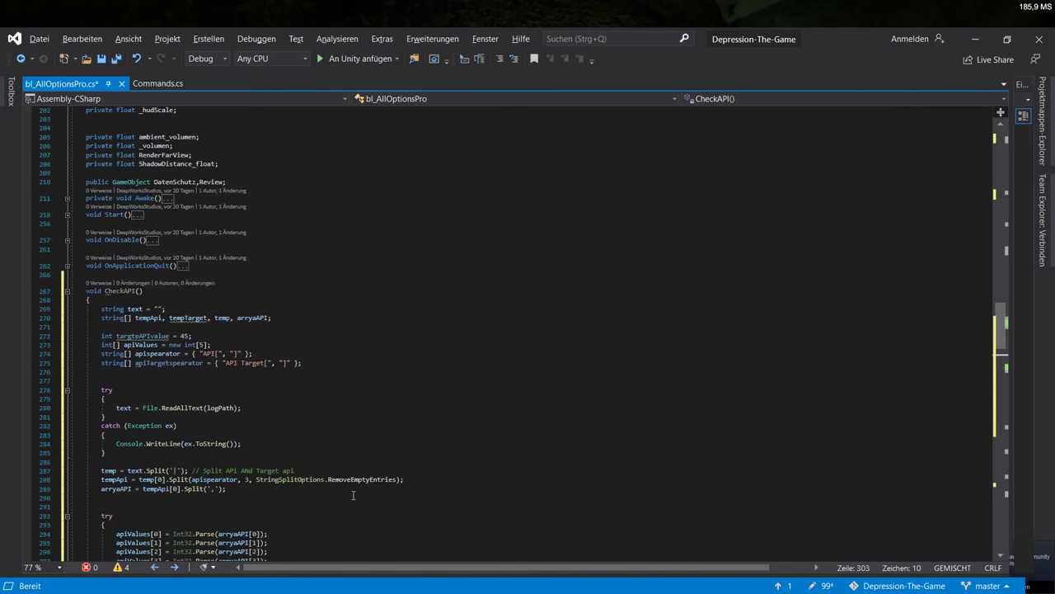
{"action": "key", "text": "Return"}
{"action": "key", "text": "Return"}
{"action": "key", "text": "Return"}
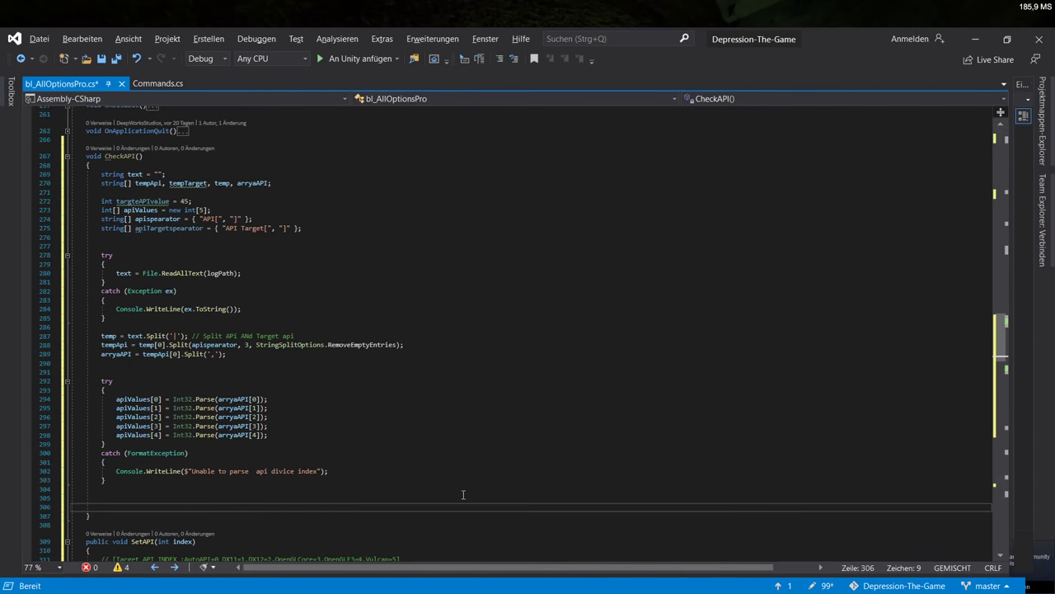
{"action": "scroll", "coordinate": [495, 487], "scroll_direction": "up", "scroll_amount": 15}
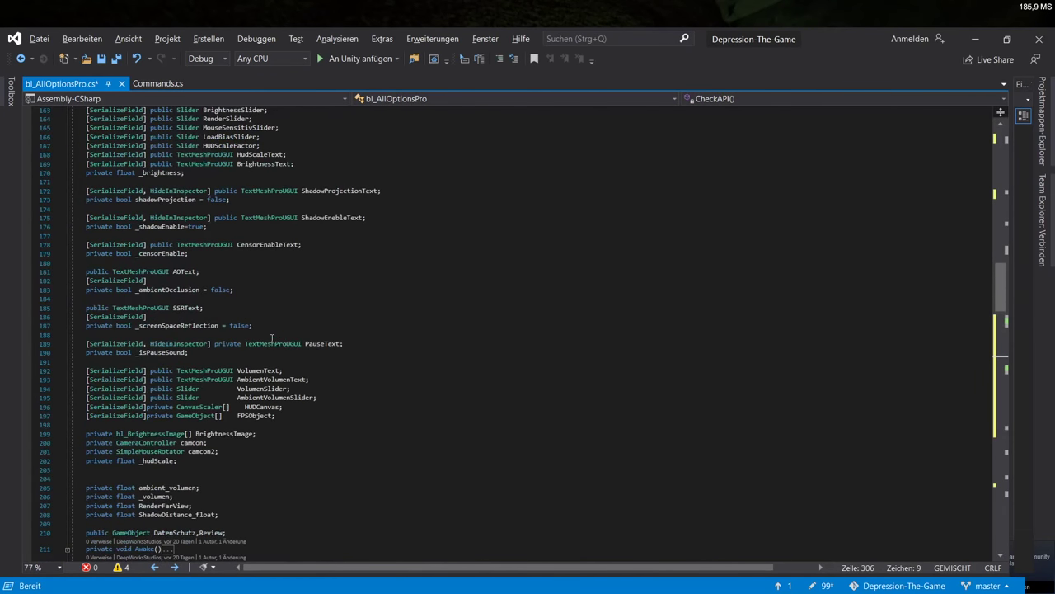
{"action": "scroll", "coordinate": [272, 338], "scroll_direction": "up", "scroll_amount": 10}
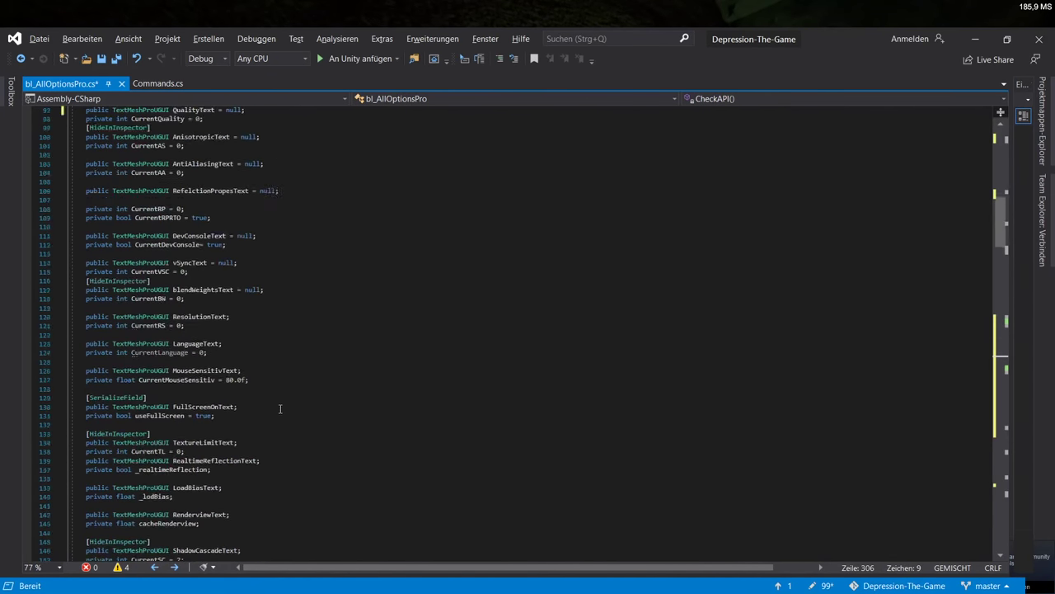
{"action": "scroll", "coordinate": [281, 408], "scroll_direction": "up", "scroll_amount": 2}
{"action": "left_click", "coordinate": [244, 200]}
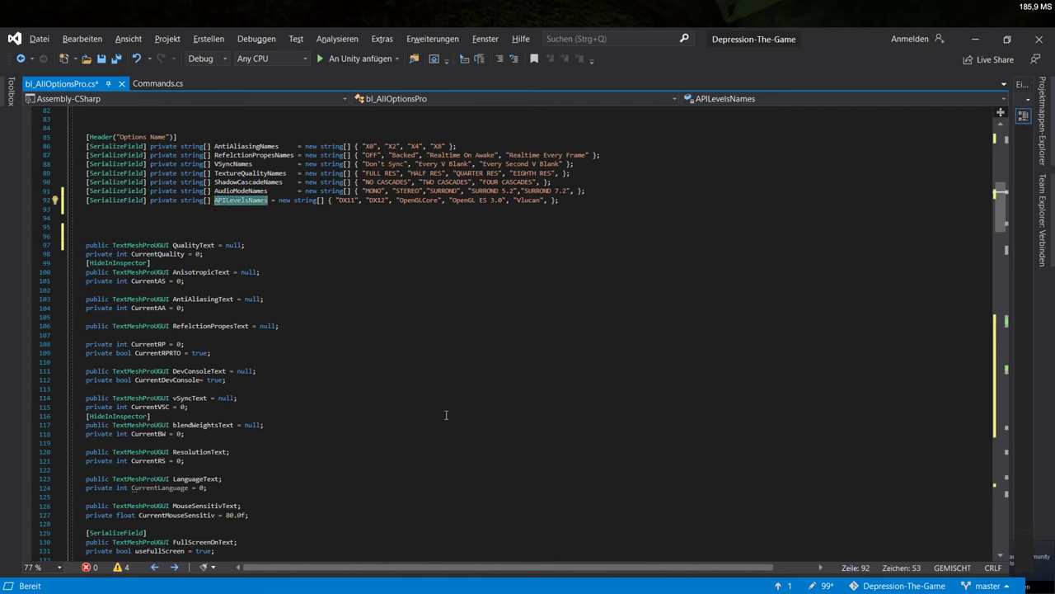
{"action": "scroll", "coordinate": [334, 346], "scroll_direction": "down", "scroll_amount": 8}
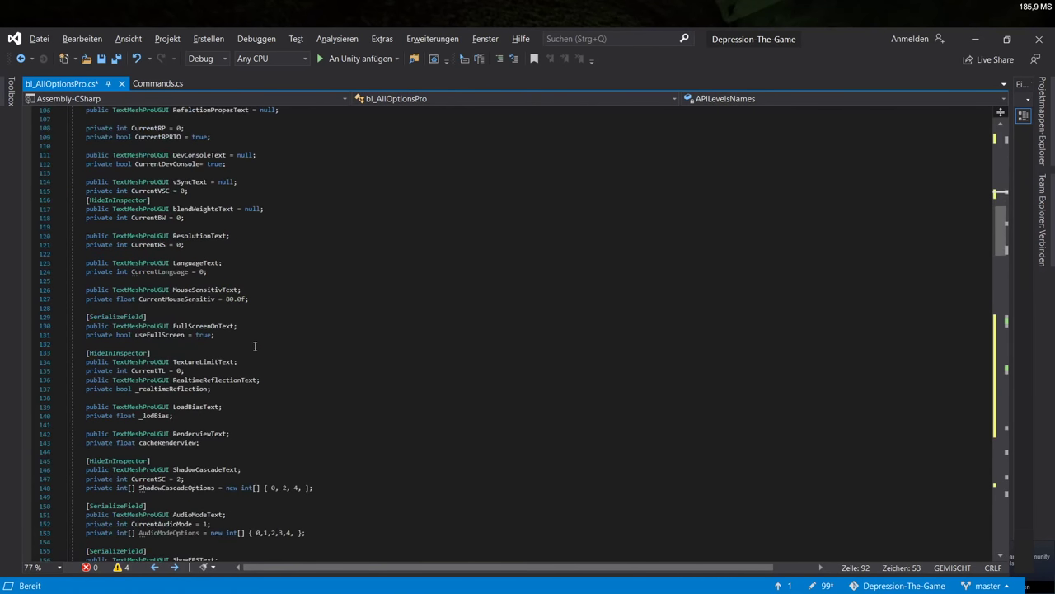
{"action": "scroll", "coordinate": [255, 347], "scroll_direction": "down", "scroll_amount": 20}
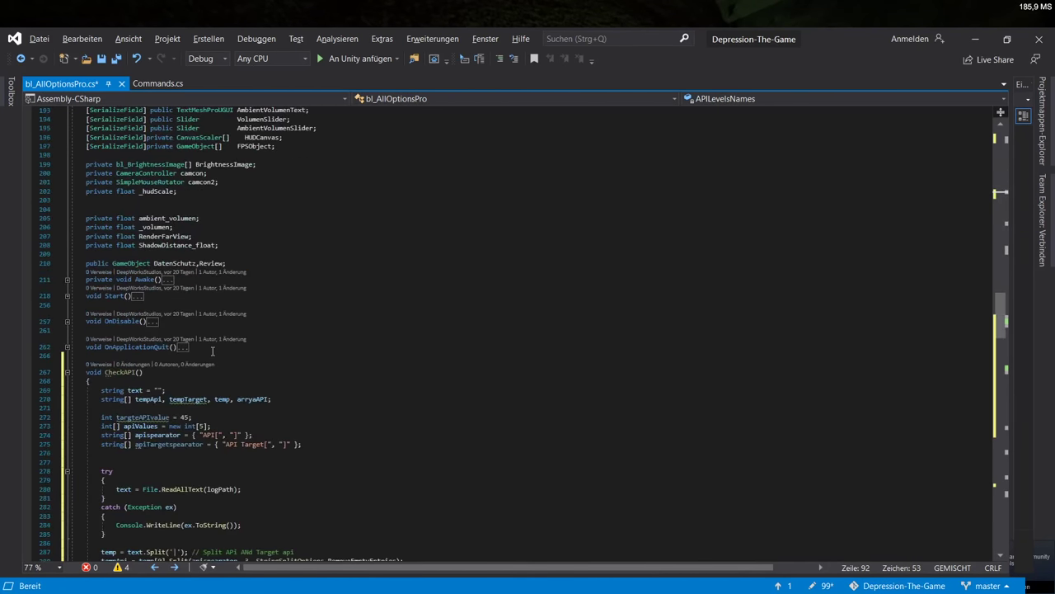
{"action": "scroll", "coordinate": [212, 352], "scroll_direction": "down", "scroll_amount": 20}
Paste APILevelsNames on the empty line after the catch block and begin an assignment with '='
{"action": "left_click", "coordinate": [125, 394]}
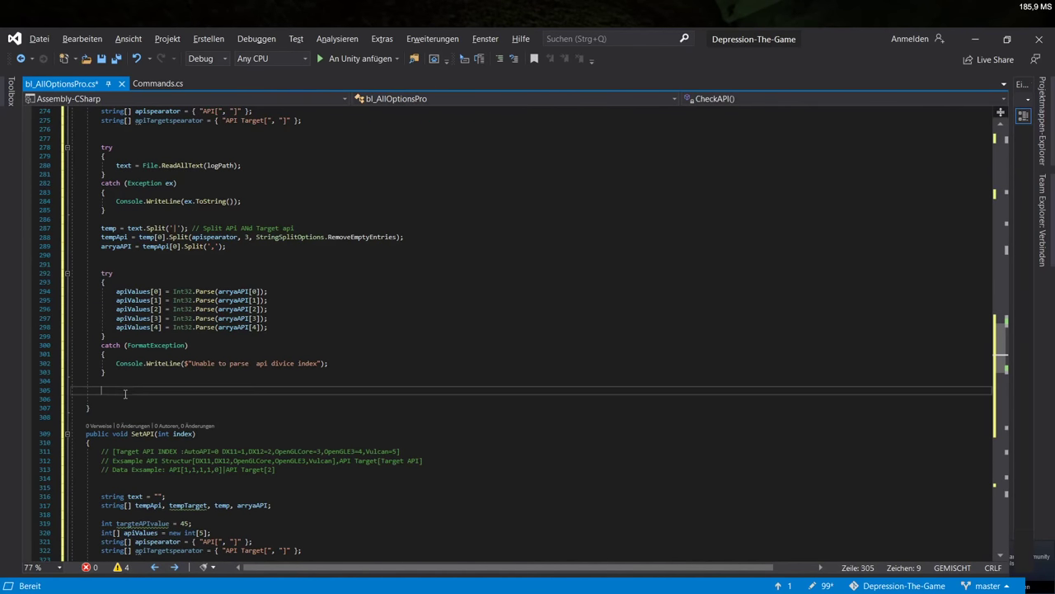
{"action": "scroll", "coordinate": [285, 386], "scroll_direction": "up", "scroll_amount": 2}
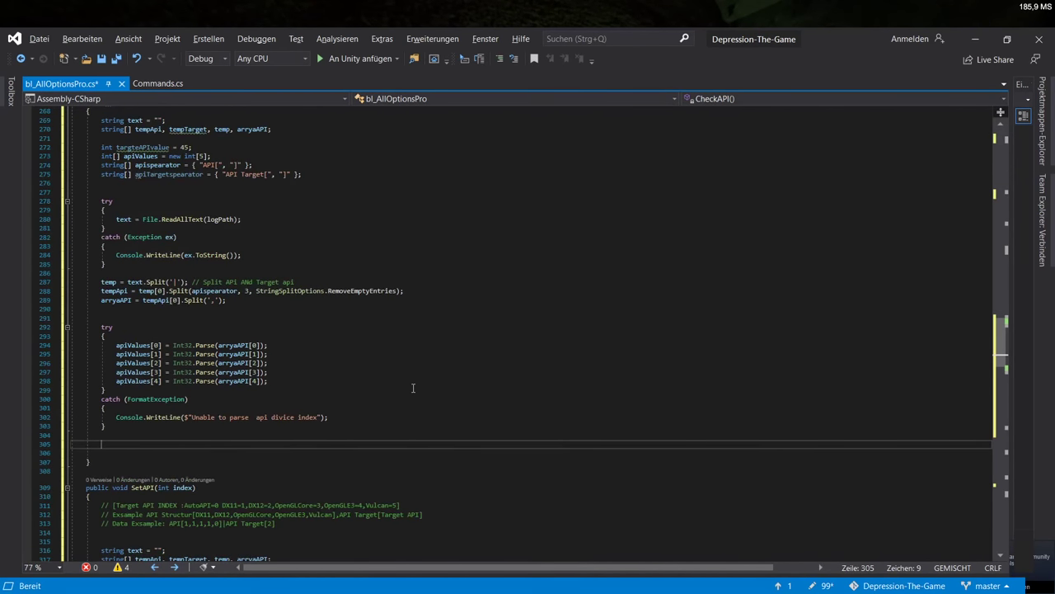
{"action": "type", "text": "APILevelsNames"}
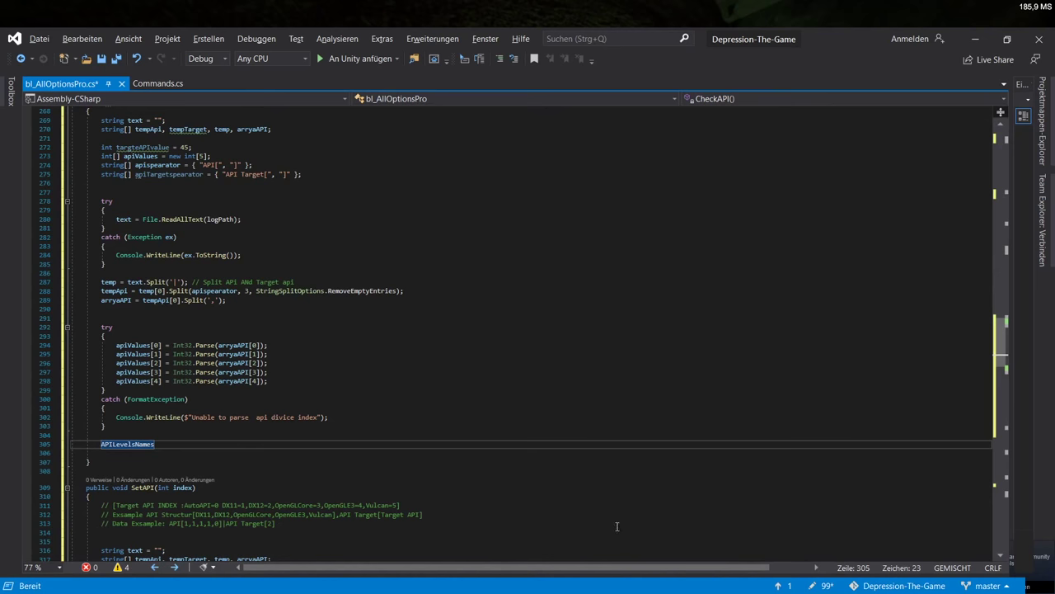
{"action": "type", "text": "="}
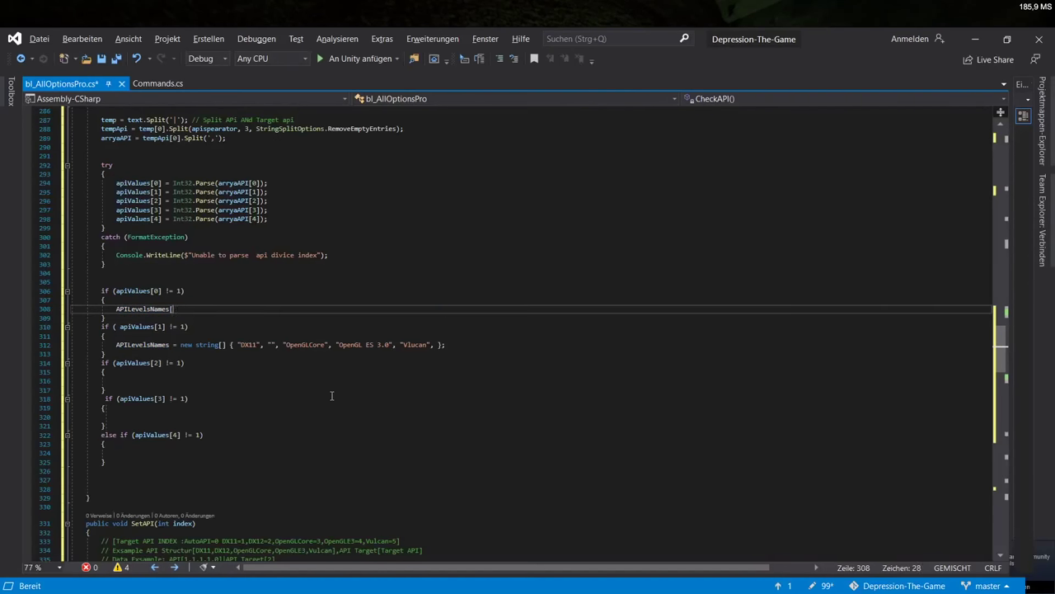
Complete the first check's statement as APILevelsNames[0] = ""; and select it
{"action": "type", "text": "0]."}
{"action": "key", "text": "BackSpace"}
{"action": "type", "text": "= \"\";"}
{"action": "left_click", "coordinate": [196, 308]}
{"action": "left_click_drag", "start_coordinate": [206, 310], "coordinate": [112, 308]}
{"action": "key", "text": "ctrl+c"}
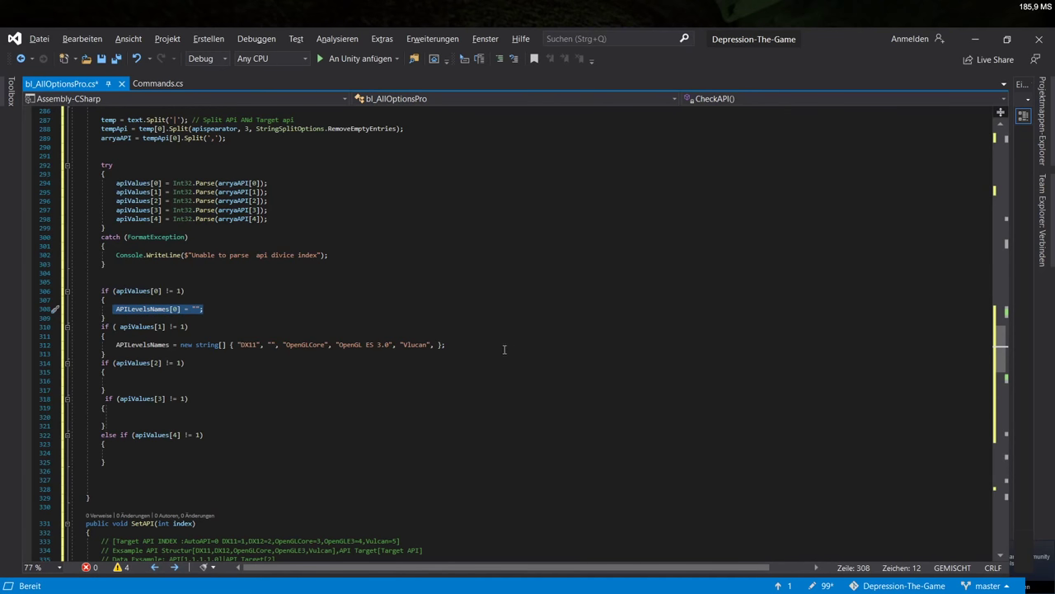
Replace the full-array assignment on line 312 with APILevelsNames[1] = "";
{"action": "left_click_drag", "start_coordinate": [446, 344], "coordinate": [114, 344]}
{"action": "key", "text": "ctrl+v"}
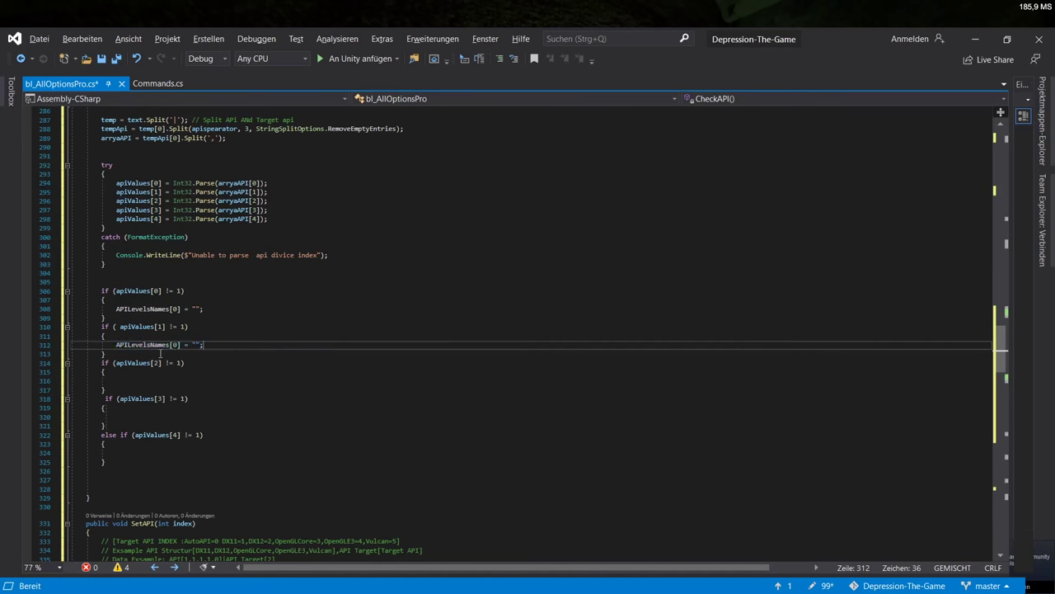
{"action": "left_click", "coordinate": [177, 345]}
{"action": "key", "text": "BackSpace"}
{"action": "type", "text": "1"}
Blank APILevelsNames[2] and APILevelsNames[3] in the third and fourth checks
{"action": "left_click", "coordinate": [156, 380]}
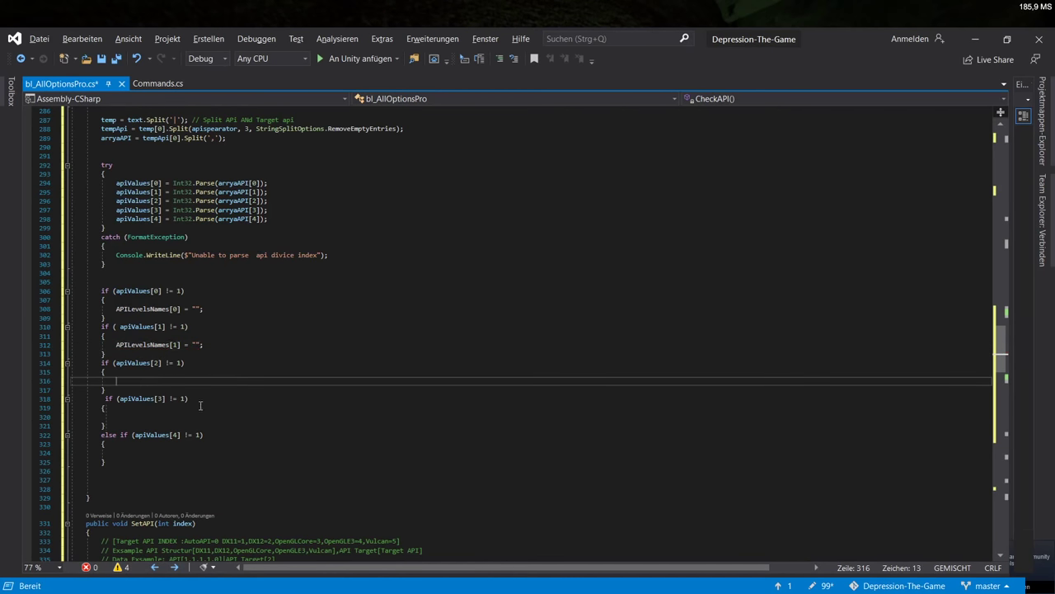
{"action": "key", "text": "ctrl+v"}
{"action": "left_click", "coordinate": [178, 380]}
{"action": "key", "text": "BackSpace"}
{"action": "type", "text": "2"}
{"action": "left_click", "coordinate": [147, 415]}
{"action": "key", "text": "ctrl+v"}
{"action": "key", "text": "Left"}
{"action": "key", "text": "Left"}
{"action": "key", "text": "Left"}
{"action": "key", "text": "Left"}
{"action": "key", "text": "Left"}
{"action": "key", "text": "Left"}
{"action": "key", "text": "Left"}
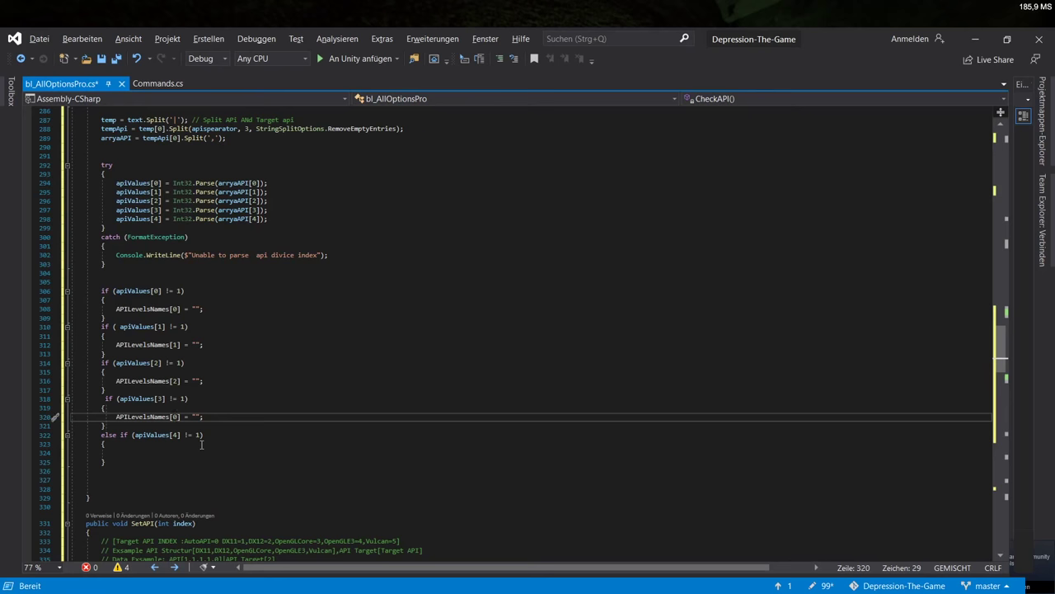
{"action": "key", "text": "BackSpace"}
{"action": "type", "text": "3"}
Blank APILevelsNames[4] in the last check
{"action": "left_click", "coordinate": [123, 451]}
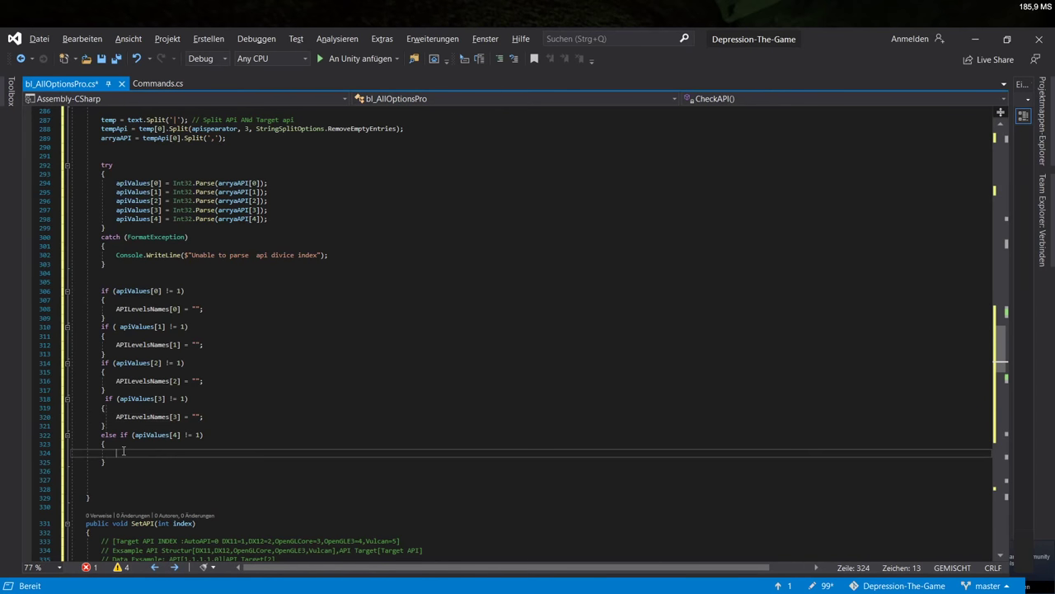
{"action": "key", "text": "ctrl+v"}
{"action": "key", "text": "Left"}
{"action": "key", "text": "Left"}
{"action": "key", "text": "Left"}
{"action": "key", "text": "Left"}
{"action": "key", "text": "Left"}
{"action": "key", "text": "Left"}
{"action": "key", "text": "Left"}
{"action": "key", "text": "BackSpace"}
{"action": "type", "text": "5"}
{"action": "key", "text": "BackSpace"}
{"action": "type", "text": "4"}
{"action": "key", "text": "Down"}
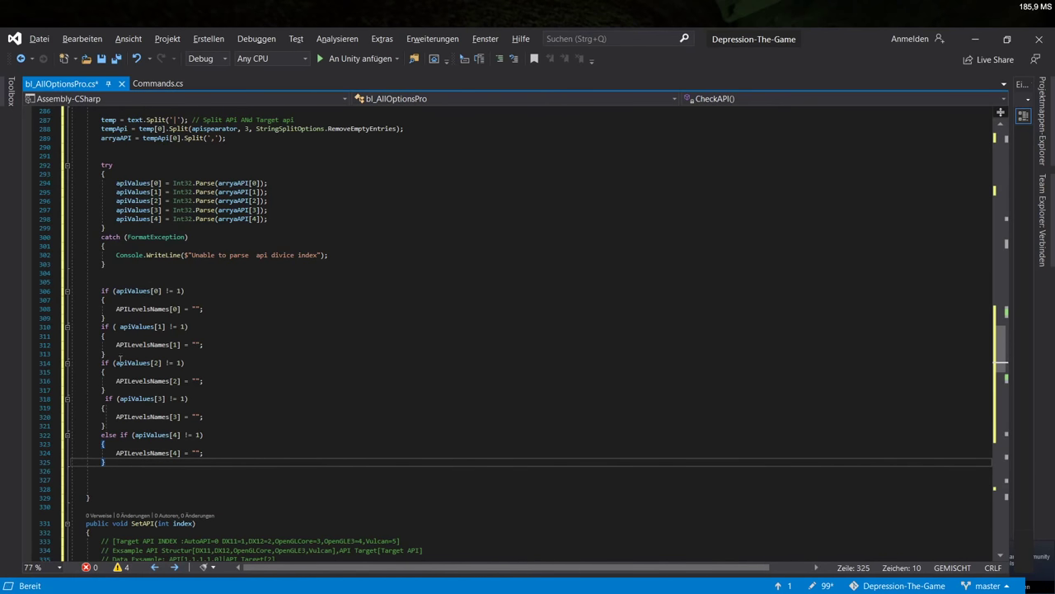
Add a CheckAPI(); call after the if block at the end of Awake()
{"action": "scroll", "coordinate": [129, 418], "scroll_direction": "down", "scroll_amount": 7}
{"action": "scroll", "coordinate": [130, 418], "scroll_direction": "up", "scroll_amount": 6}
{"action": "scroll", "coordinate": [129, 418], "scroll_direction": "up", "scroll_amount": 20}
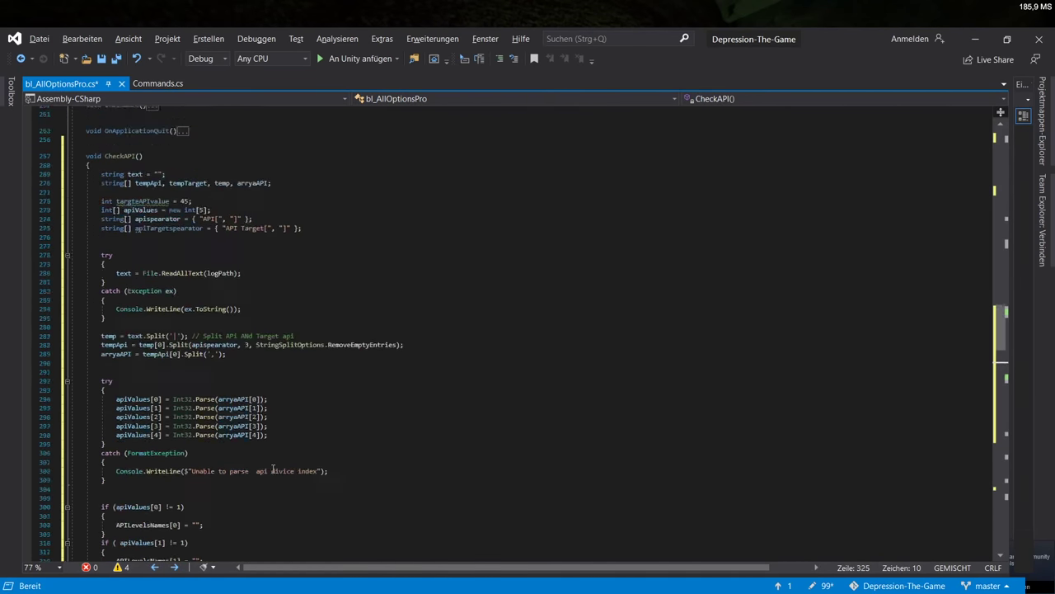
{"action": "scroll", "coordinate": [148, 282], "scroll_direction": "up", "scroll_amount": 5}
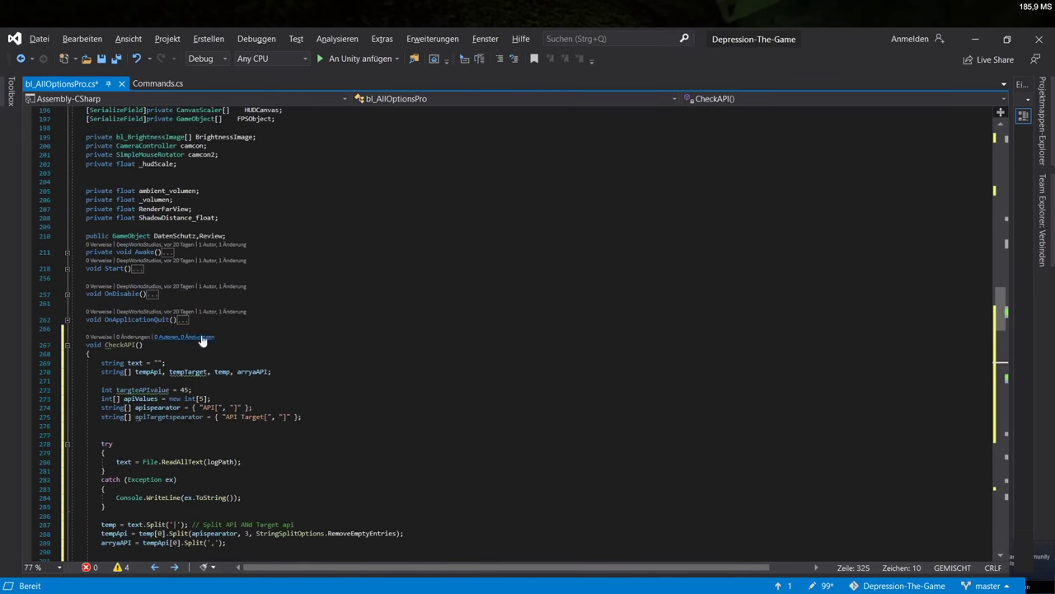
{"action": "left_click", "coordinate": [67, 269]}
{"action": "left_click", "coordinate": [67, 268]}
{"action": "left_click", "coordinate": [67, 251]}
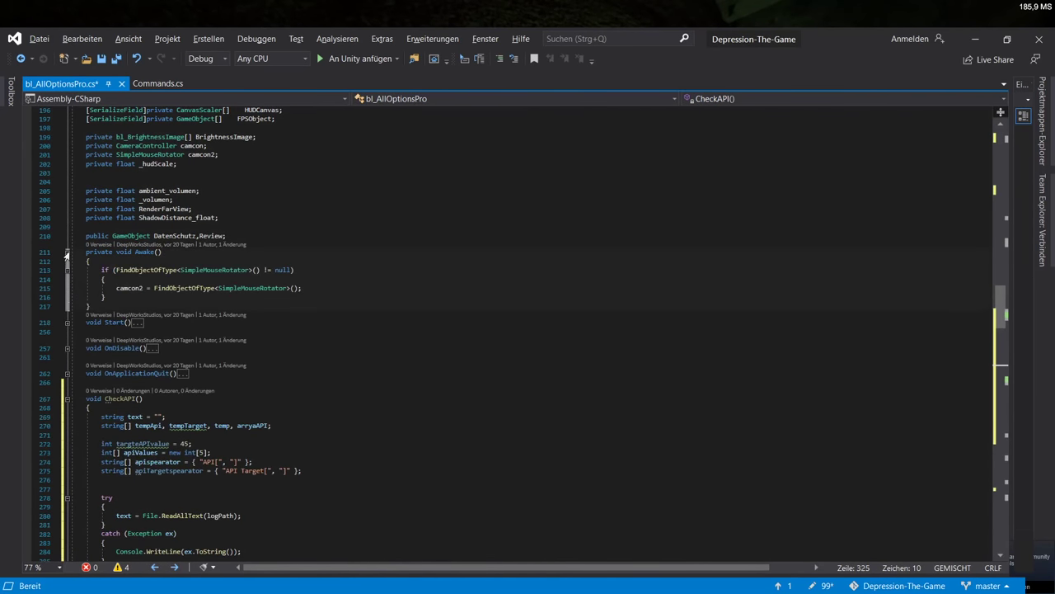
{"action": "left_click", "coordinate": [152, 298]}
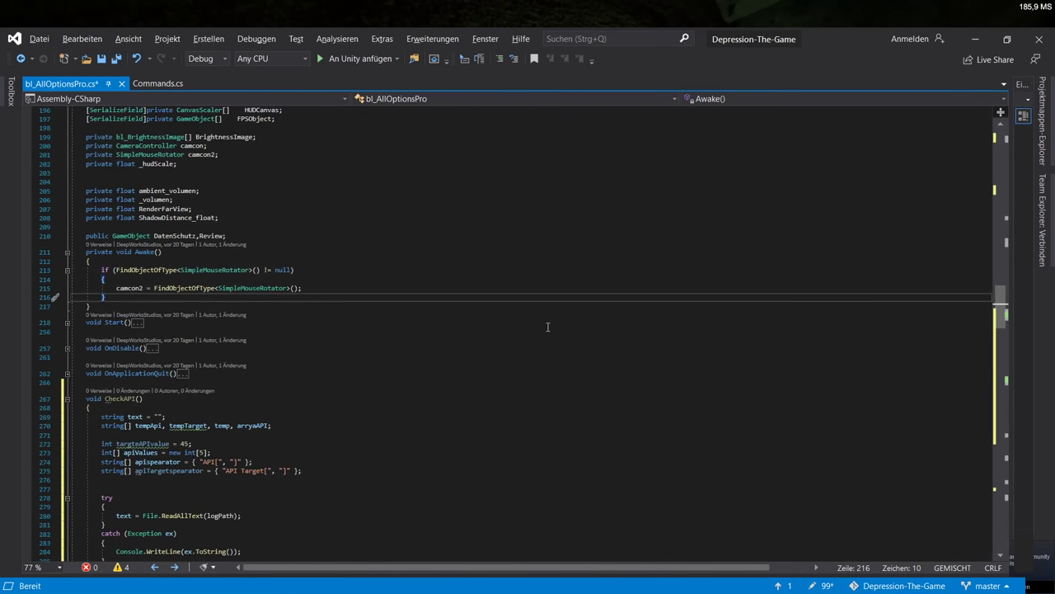
{"action": "key", "text": "Return"}
{"action": "key", "text": "Return"}
{"action": "type", "text": "CheckAPI"}
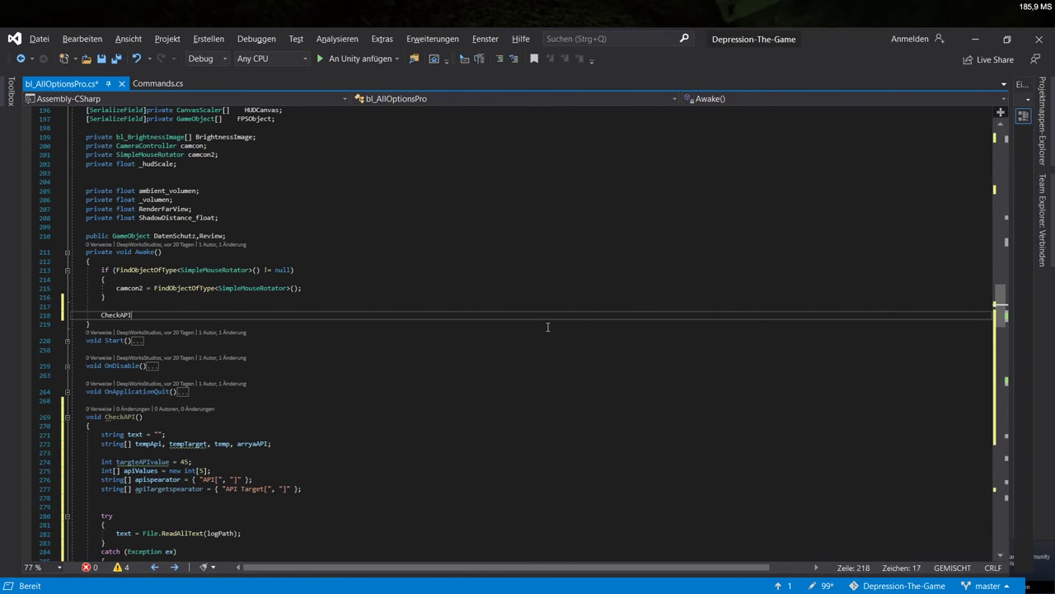
{"action": "type", "text": "();"}
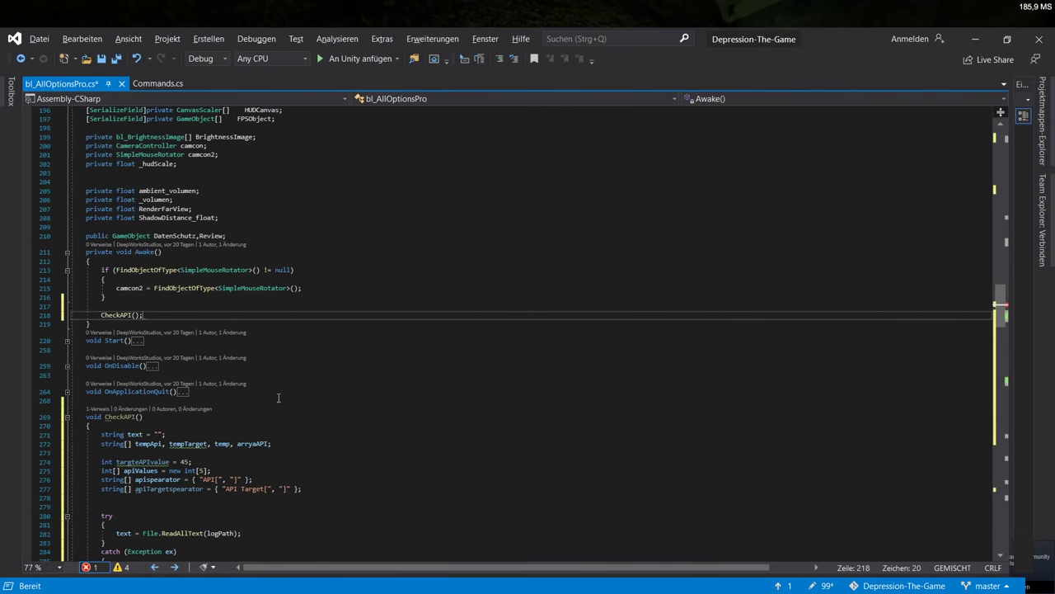
Save bl_AllOptionsPro.cs and switch back to the Unity editor
{"action": "scroll", "coordinate": [281, 398], "scroll_direction": "down", "scroll_amount": 7}
{"action": "scroll", "coordinate": [252, 330], "scroll_direction": "down", "scroll_amount": 7}
{"action": "scroll", "coordinate": [252, 328], "scroll_direction": "down", "scroll_amount": 8}
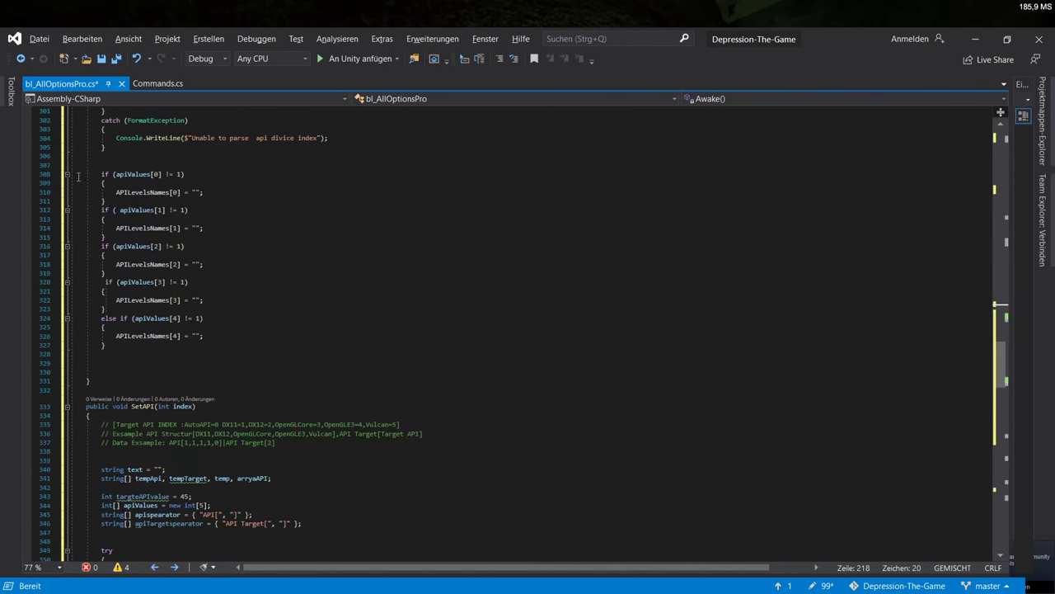
{"action": "left_click", "coordinate": [101, 59]}
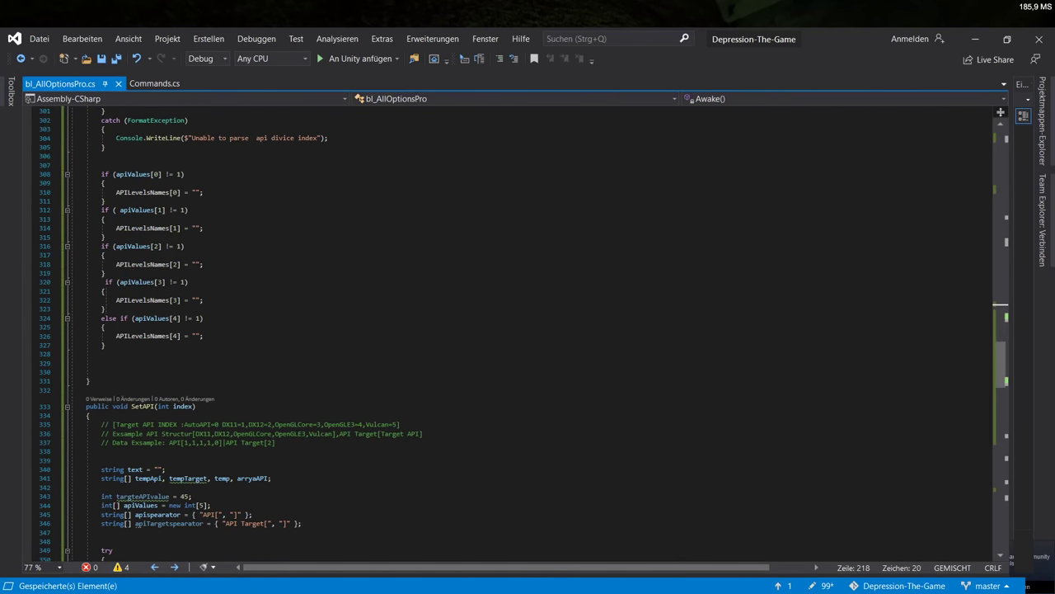
{"action": "key", "text": "alt+Tab"}
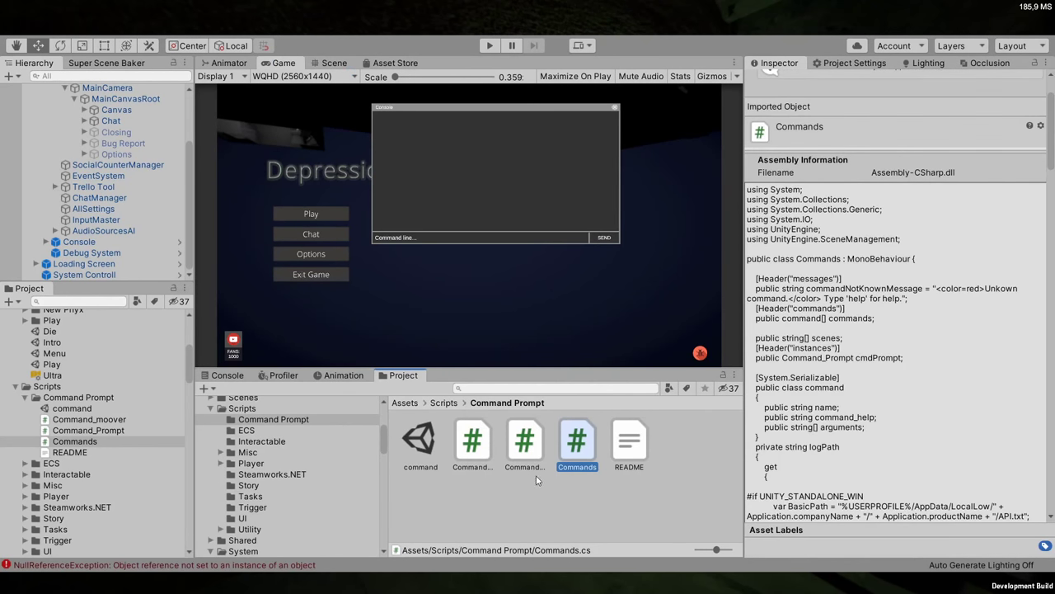
Check the NullReferenceException in the Console, then collapse the Scripts and System project folders
{"action": "left_click", "coordinate": [226, 375]}
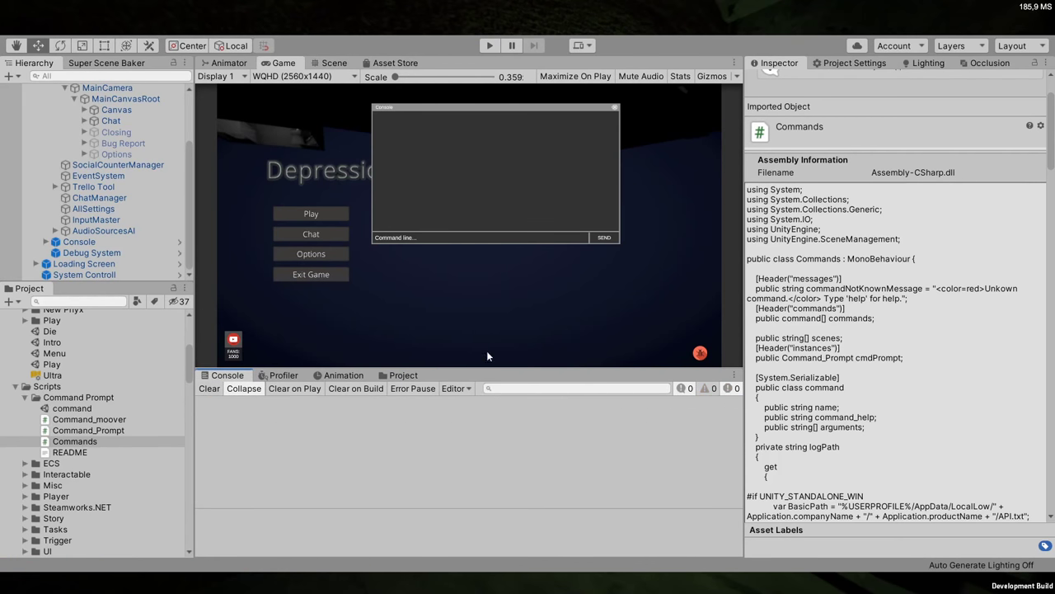
{"action": "left_click", "coordinate": [401, 376]}
{"action": "left_click", "coordinate": [211, 408]}
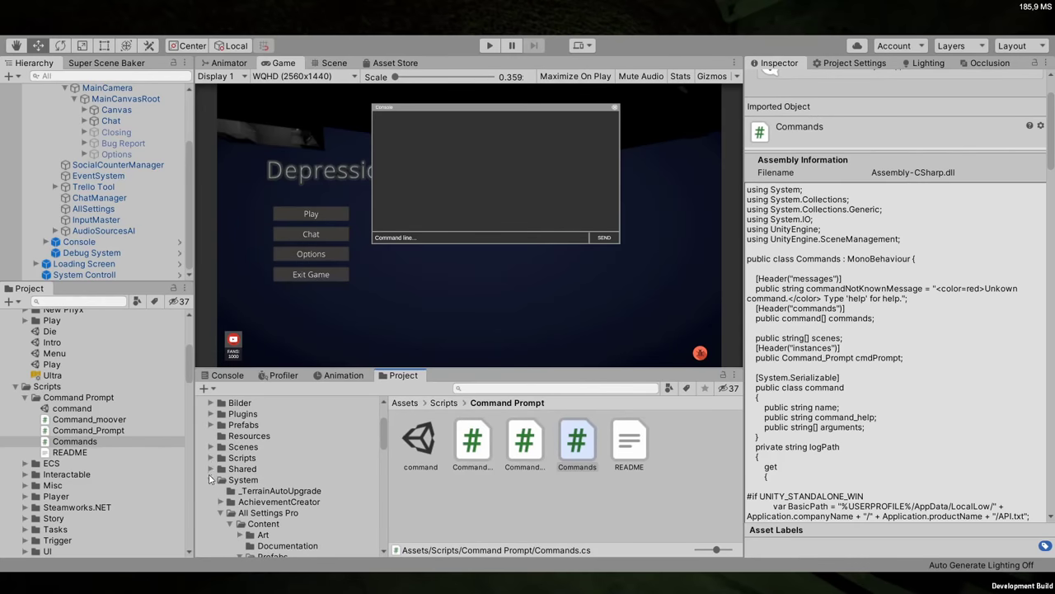
{"action": "left_click", "coordinate": [211, 479]}
{"action": "scroll", "coordinate": [220, 488], "scroll_direction": "up", "scroll_amount": 2}
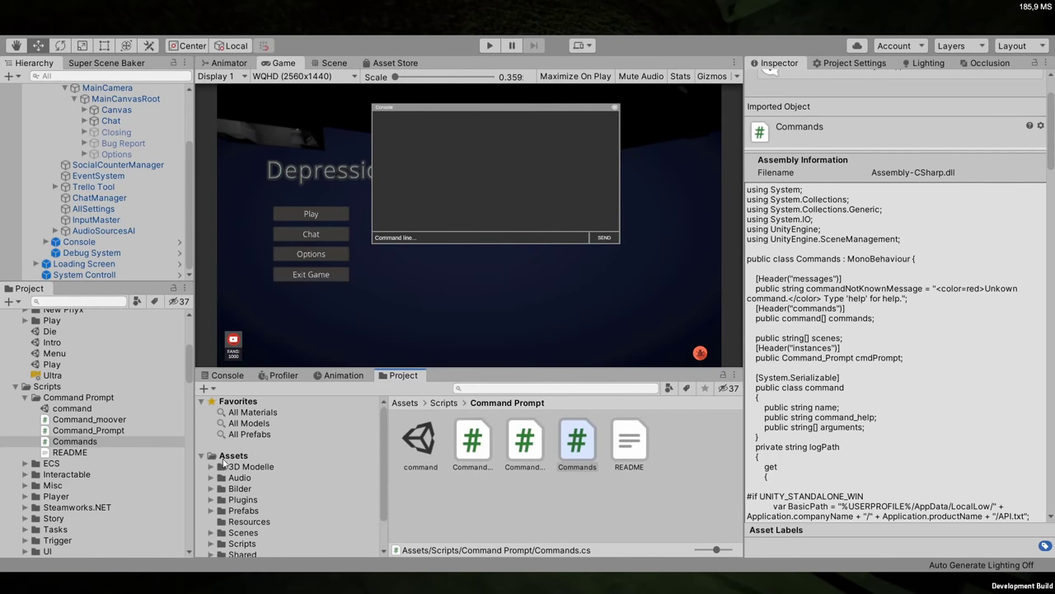
{"action": "scroll", "coordinate": [50, 156], "scroll_direction": "up", "scroll_amount": 3}
Select AllSettings under Camera_MainMenu Beta Canvas, expand API Levels Names, and enter Play mode
{"action": "left_click", "coordinate": [45, 144]}
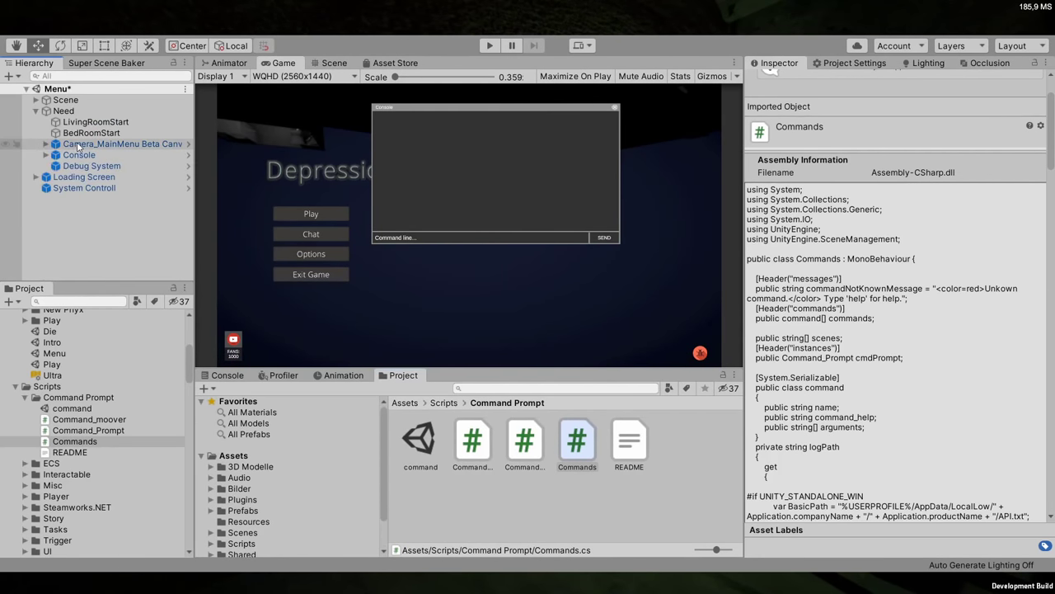
{"action": "left_click", "coordinate": [74, 143]}
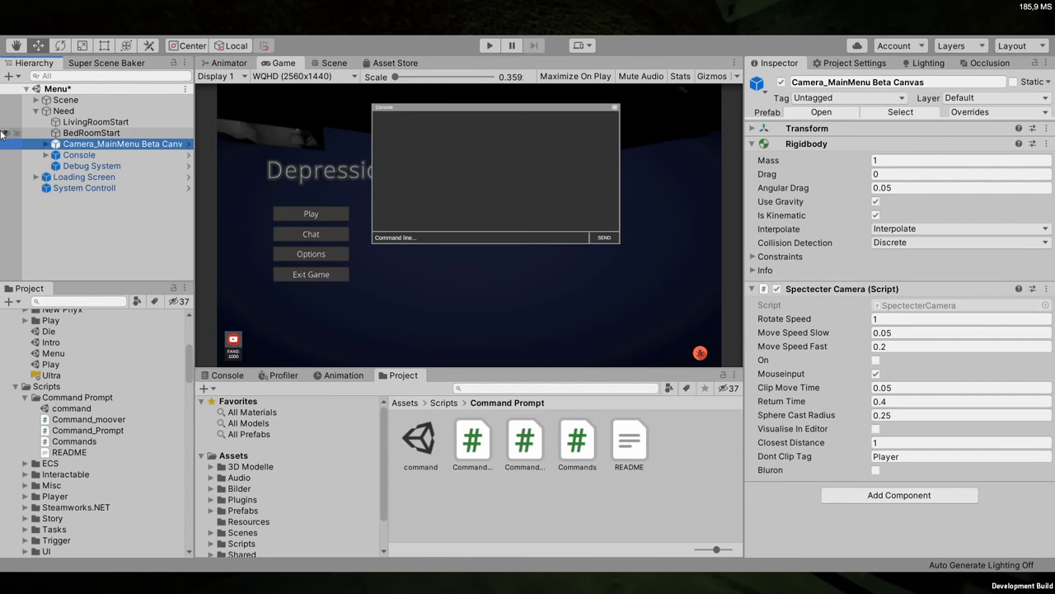
{"action": "left_click", "coordinate": [45, 143]}
{"action": "scroll", "coordinate": [93, 211], "scroll_direction": "down", "scroll_amount": 3}
{"action": "left_click", "coordinate": [92, 210]}
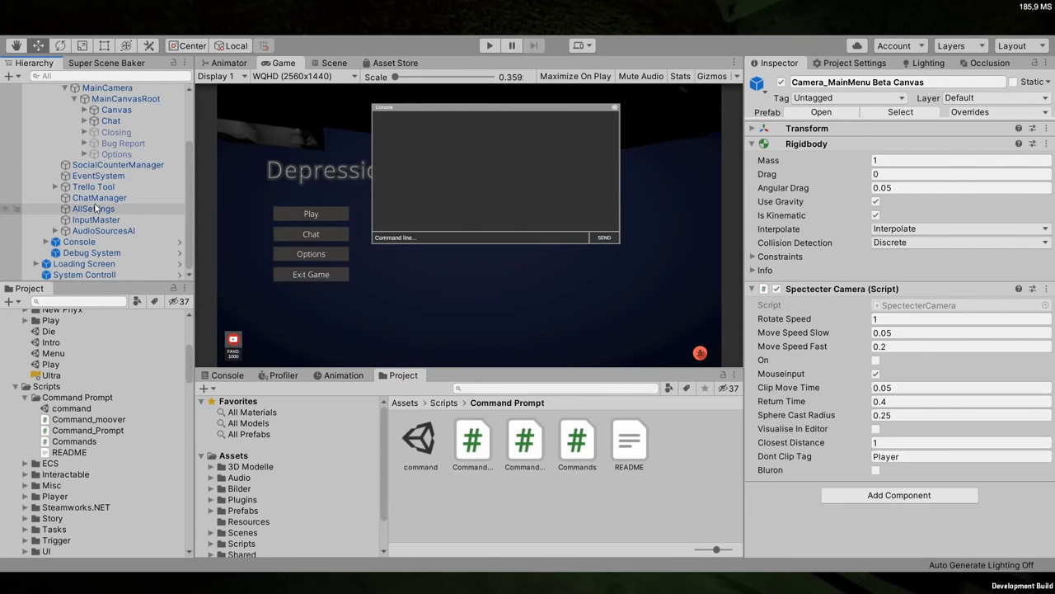
{"action": "scroll", "coordinate": [964, 264], "scroll_direction": "down", "scroll_amount": 3}
{"action": "scroll", "coordinate": [990, 264], "scroll_direction": "up", "scroll_amount": 3}
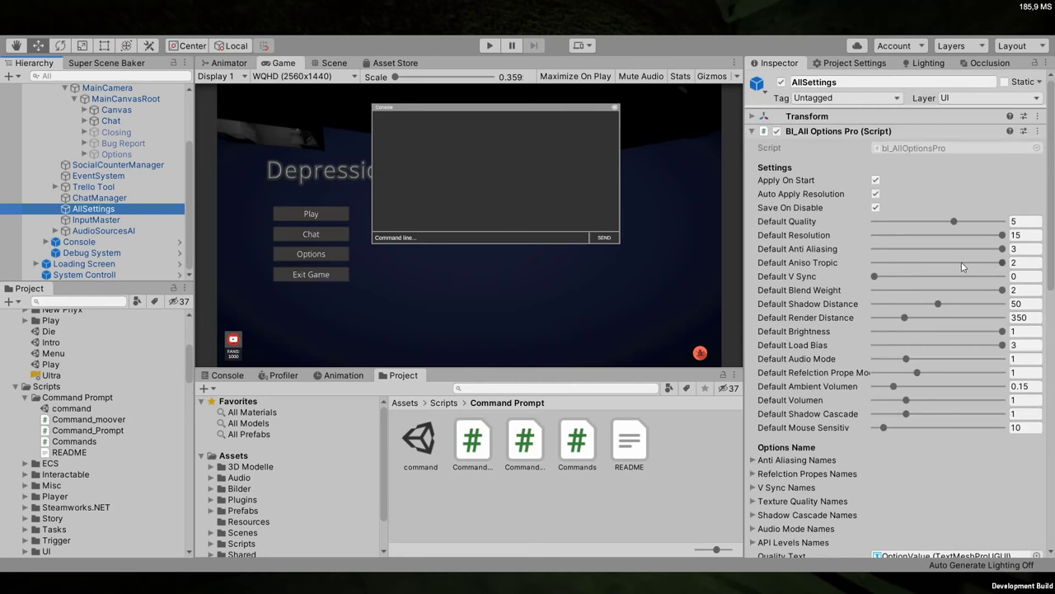
{"action": "scroll", "coordinate": [968, 272], "scroll_direction": "down", "scroll_amount": 5}
{"action": "left_click", "coordinate": [802, 293]}
{"action": "scroll", "coordinate": [947, 255], "scroll_direction": "down", "scroll_amount": 3}
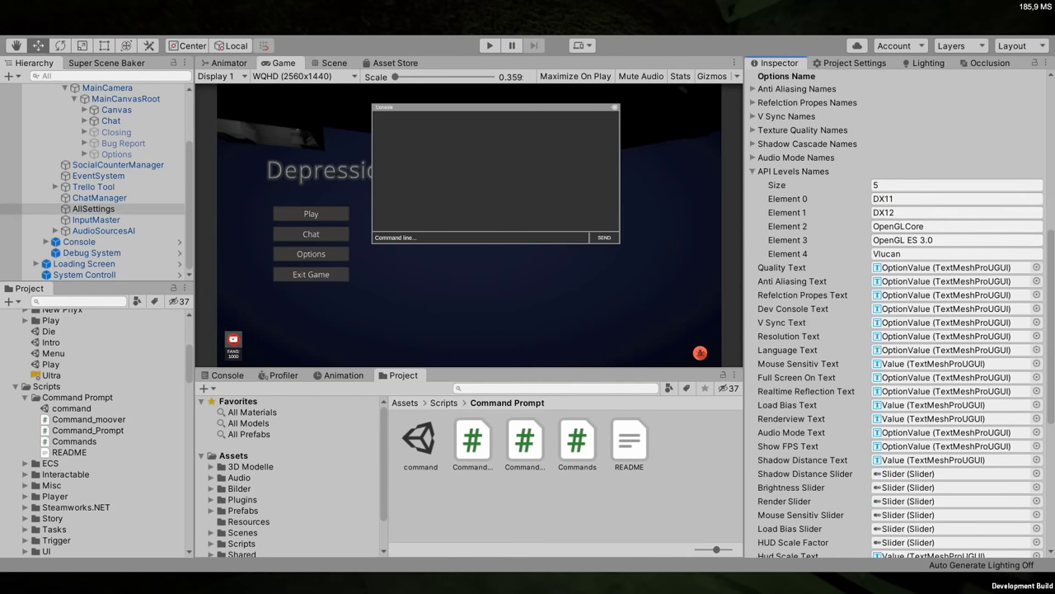
{"action": "left_click", "coordinate": [485, 45]}
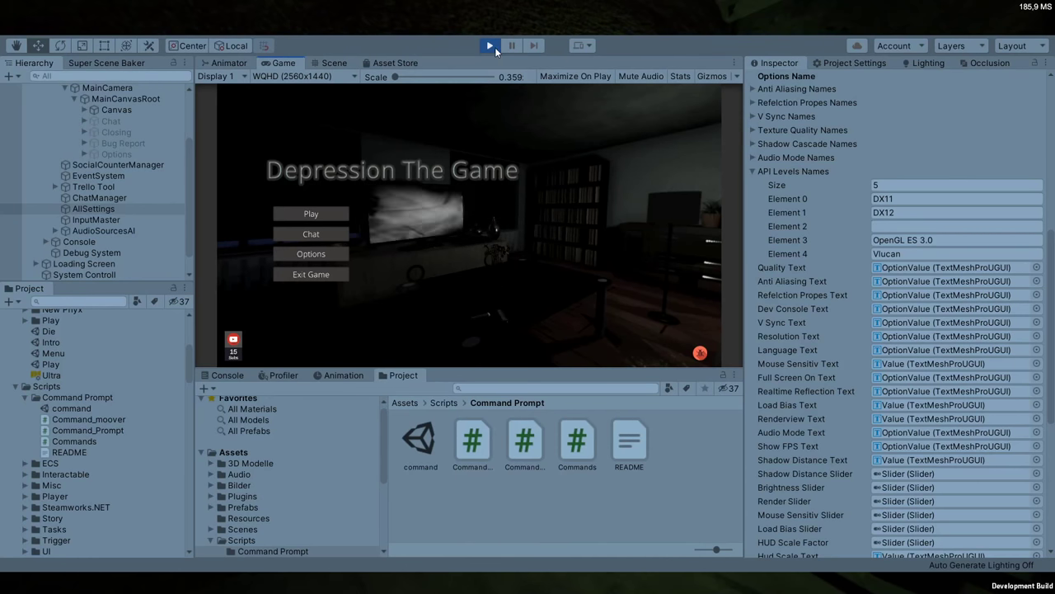
Exit Play mode to stop the running game
{"action": "left_click", "coordinate": [491, 46]}
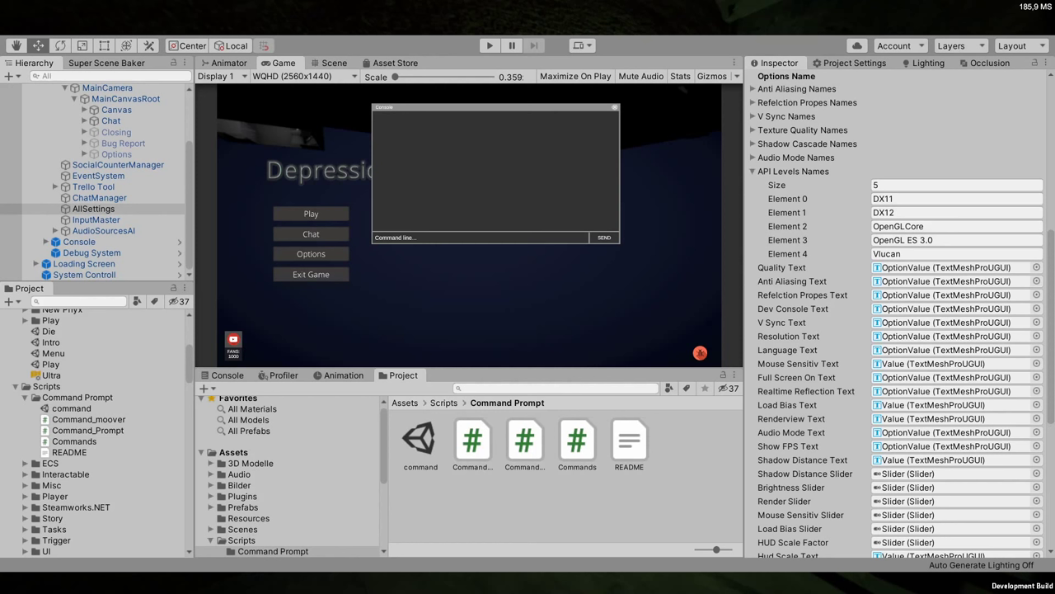
Return to Visual Studio and review CheckAPI and SetAPI, ending at the apiTargetspearator declaration
{"action": "key", "text": "alt+Tab"}
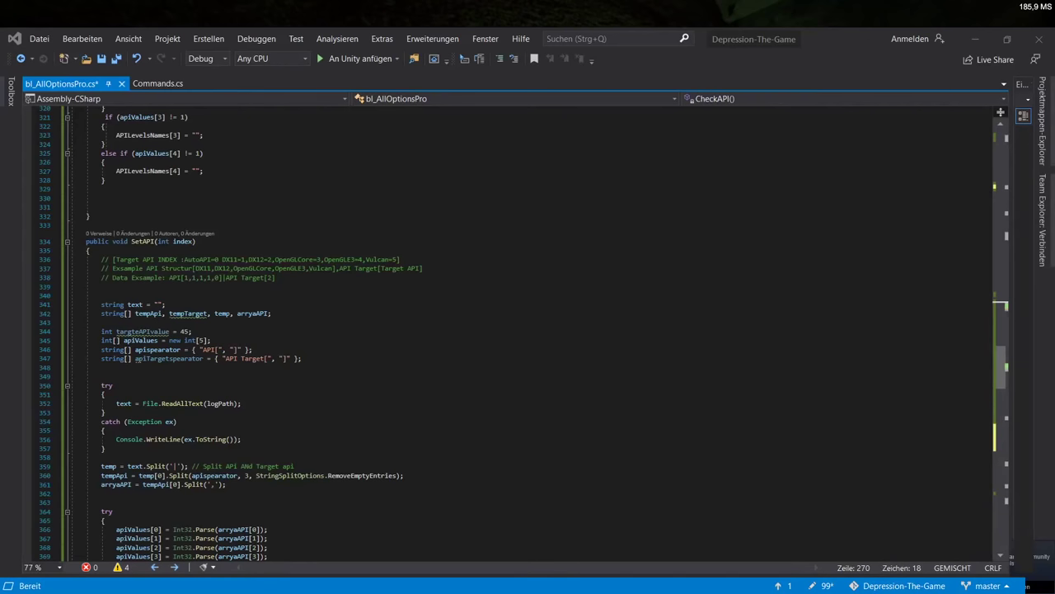
{"action": "scroll", "coordinate": [263, 387], "scroll_direction": "down", "scroll_amount": 7}
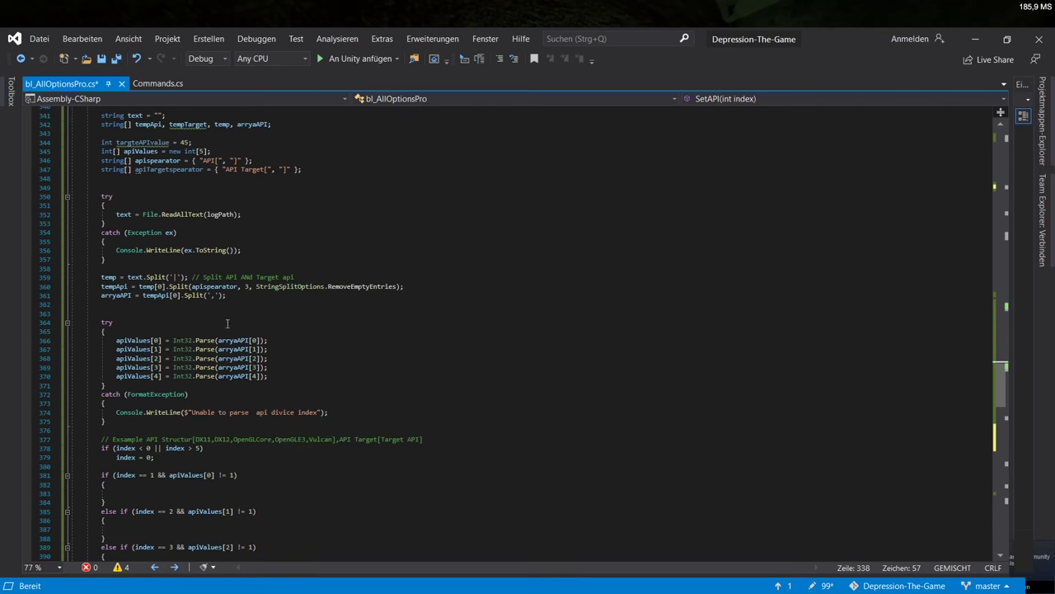
{"action": "scroll", "coordinate": [228, 323], "scroll_direction": "down", "scroll_amount": 1}
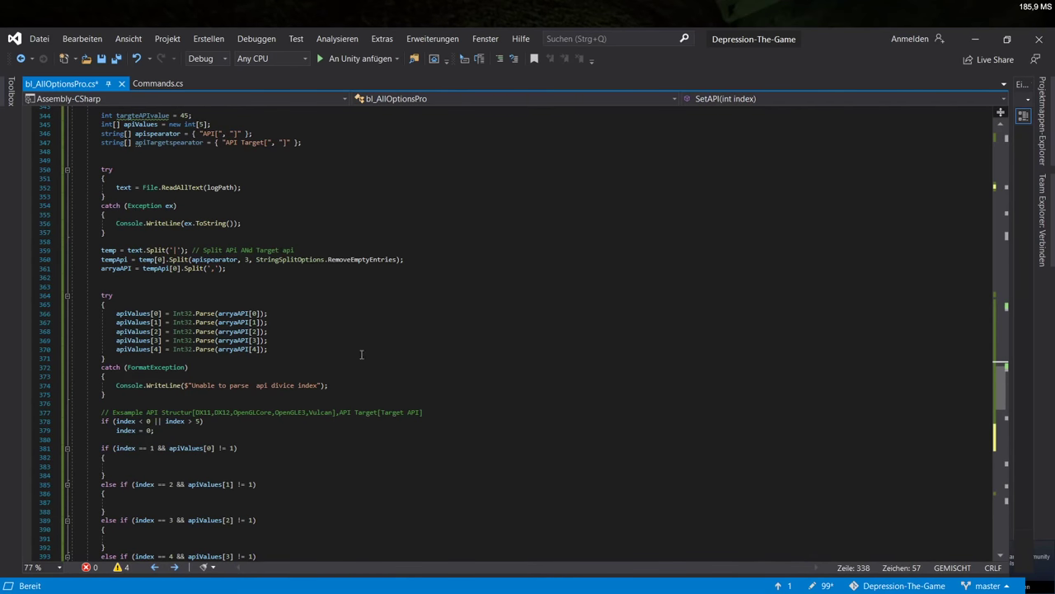
{"action": "scroll", "coordinate": [361, 355], "scroll_direction": "up", "scroll_amount": 20}
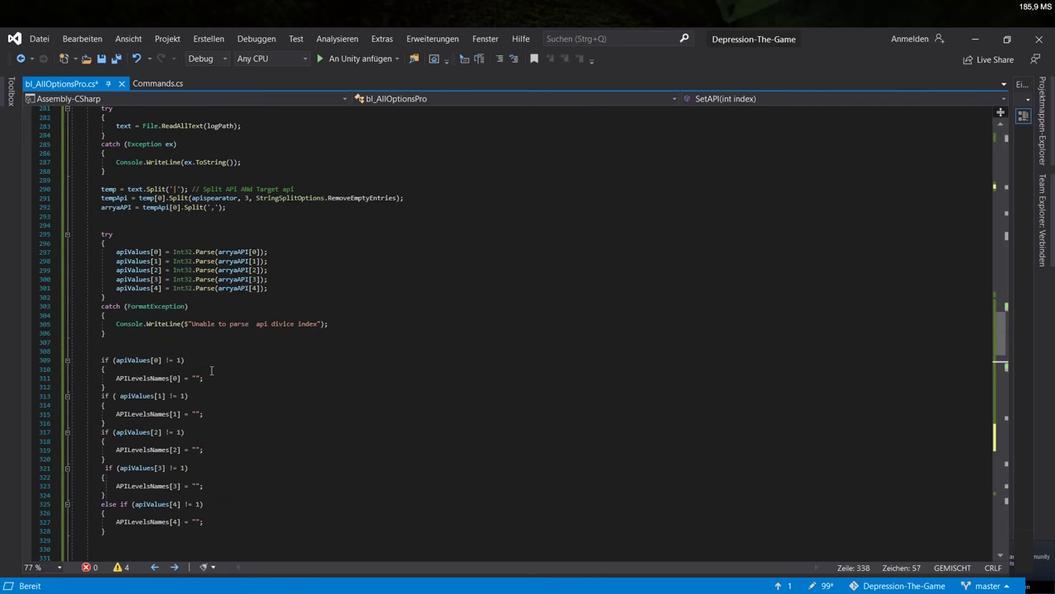
{"action": "left_click", "coordinate": [120, 198]}
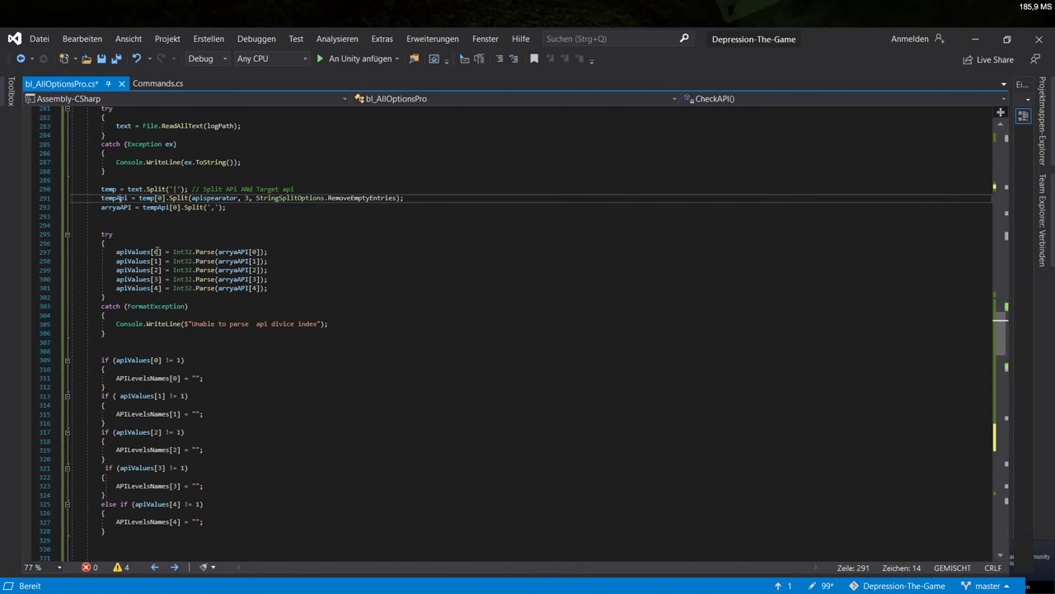
{"action": "scroll", "coordinate": [366, 374], "scroll_direction": "down", "scroll_amount": 20}
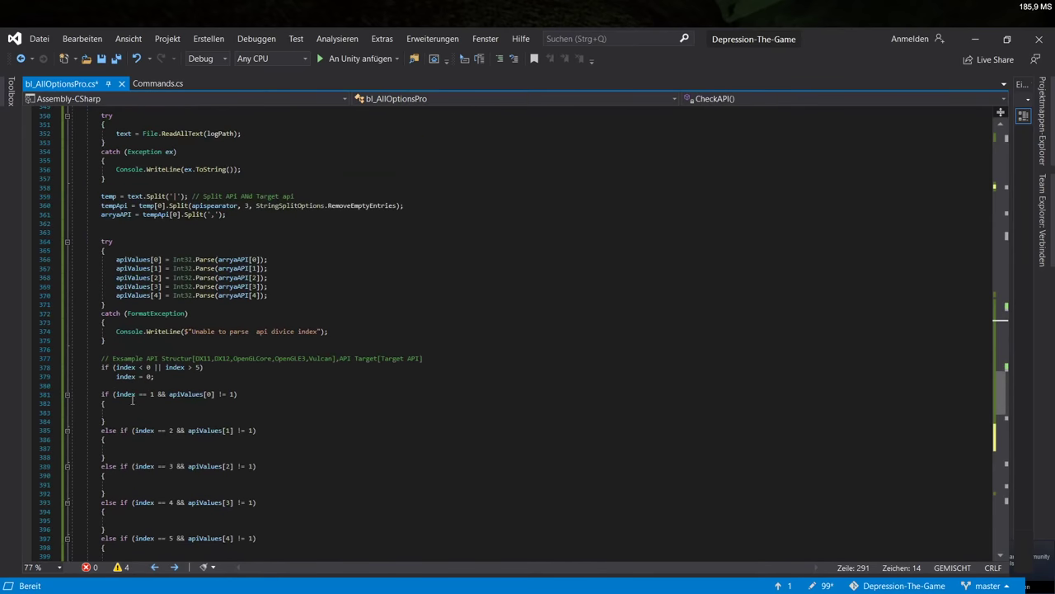
{"action": "left_click", "coordinate": [130, 394]}
{"action": "scroll", "coordinate": [456, 444], "scroll_direction": "down", "scroll_amount": 6}
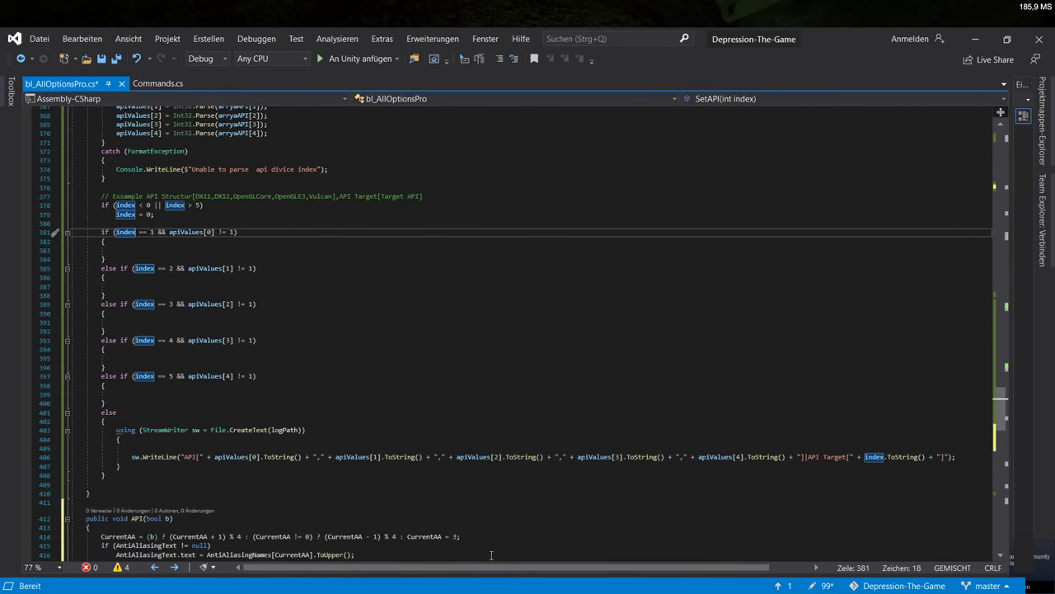
{"action": "left_click_drag", "start_coordinate": [405, 567], "coordinate": [447, 580]}
{"action": "scroll", "coordinate": [970, 462], "scroll_direction": "left", "scroll_amount": 3, "text": "shift"}
{"action": "scroll", "coordinate": [542, 487], "scroll_direction": "up", "scroll_amount": 10}
{"action": "scroll", "coordinate": [472, 495], "scroll_direction": "up", "scroll_amount": 2}
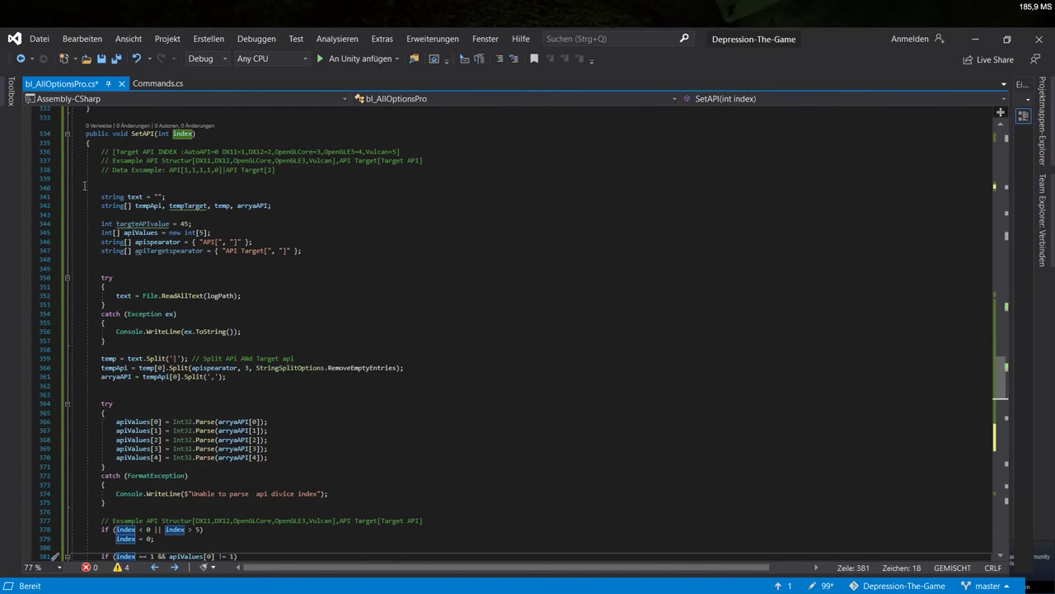
{"action": "left_click", "coordinate": [195, 251]}
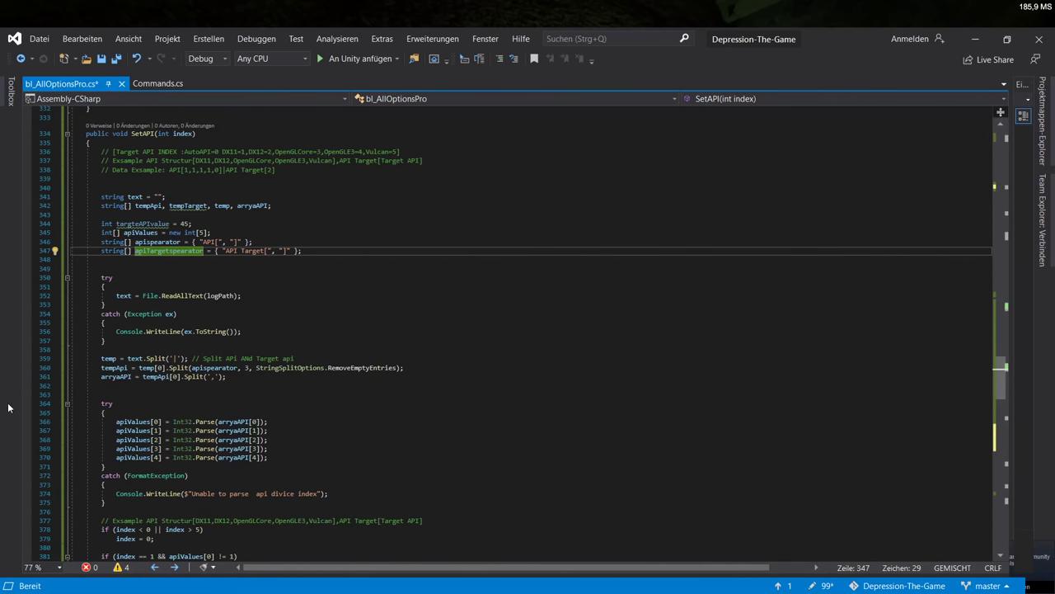
Begin the targteAPIvalue statement on empty line 293 of CheckAPI by typing 'temp'
{"action": "left_click", "coordinate": [241, 394]}
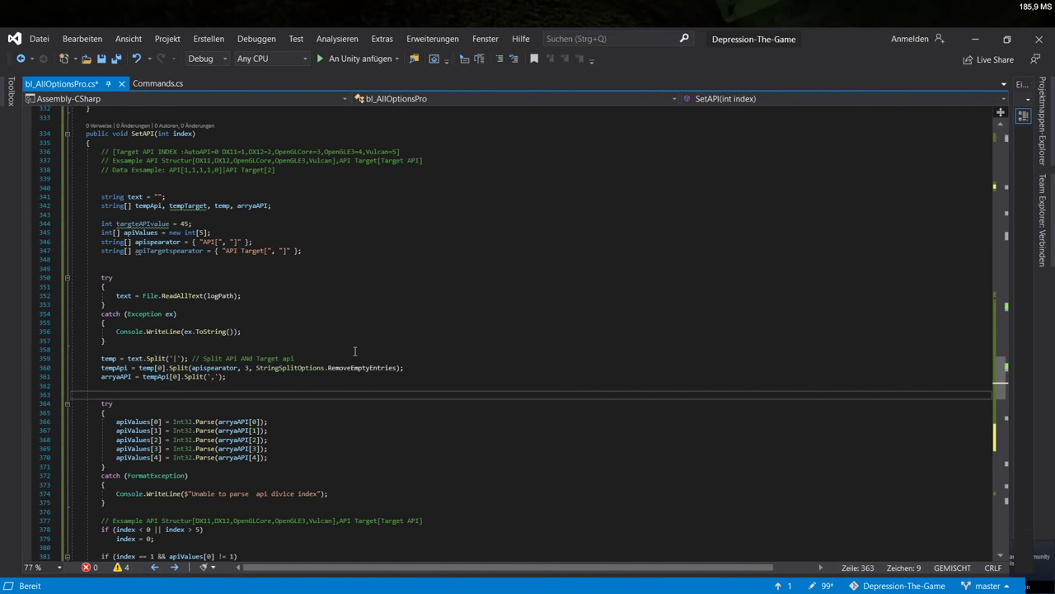
{"action": "scroll", "coordinate": [330, 388], "scroll_direction": "down", "scroll_amount": 10}
{"action": "scroll", "coordinate": [177, 373], "scroll_direction": "up", "scroll_amount": 6}
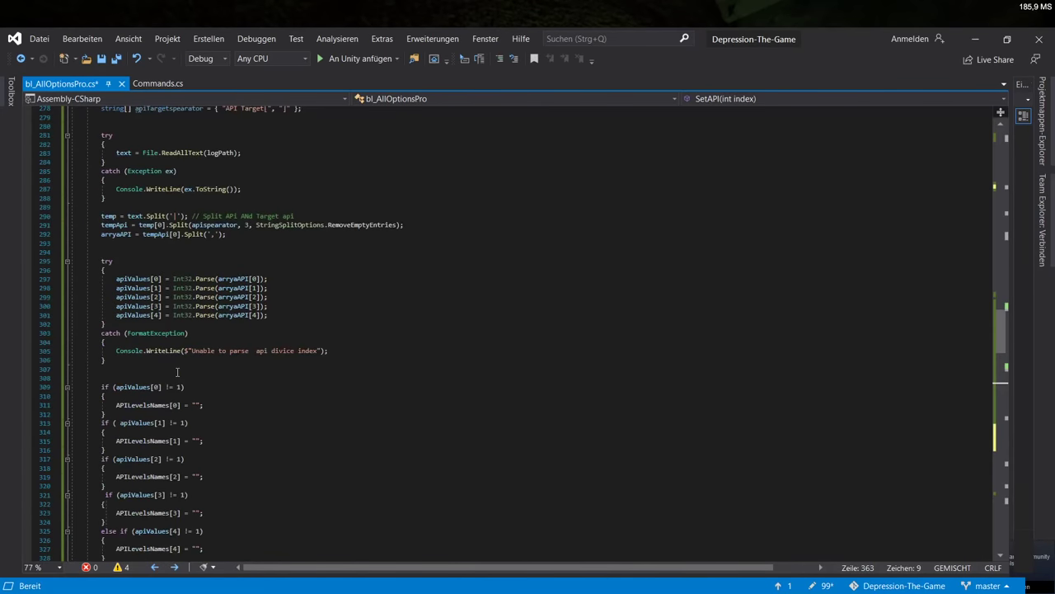
{"action": "left_click", "coordinate": [126, 244]}
{"action": "scroll", "coordinate": [718, 349], "scroll_direction": "up", "scroll_amount": 3}
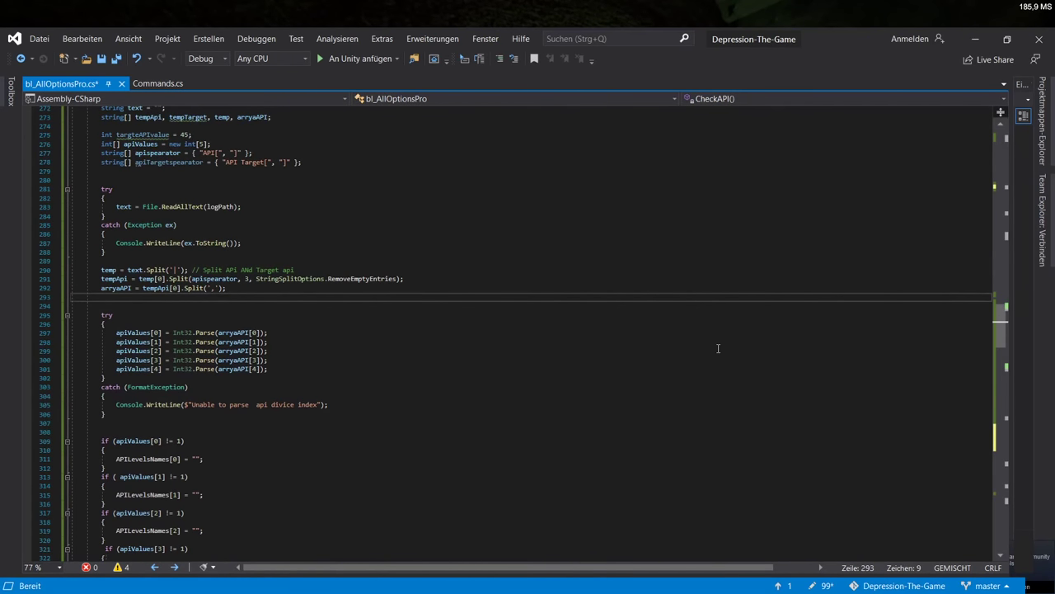
{"action": "type", "text": "te"}
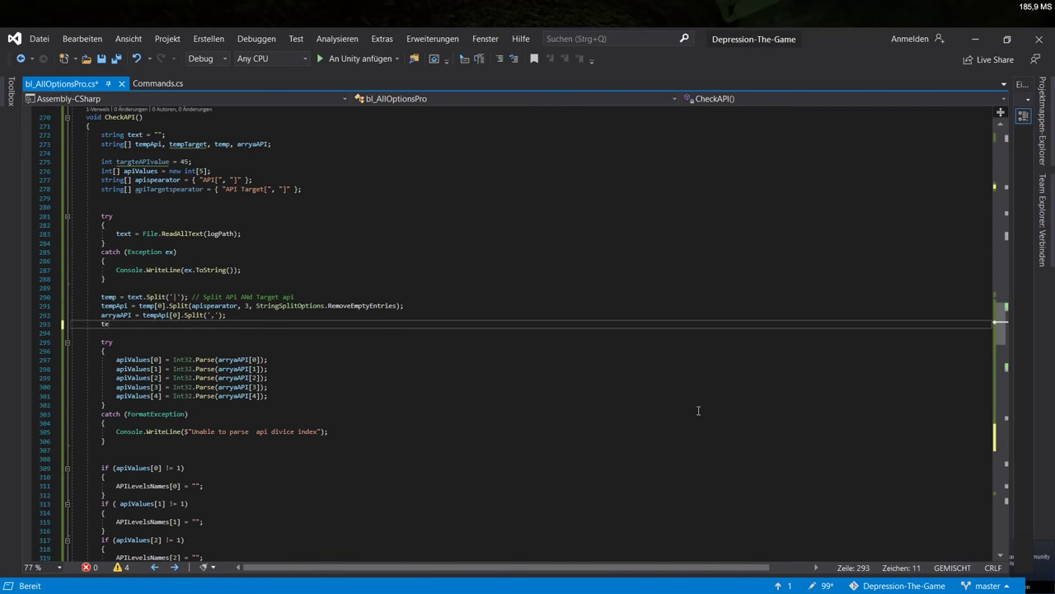
{"action": "type", "text": "mp"}
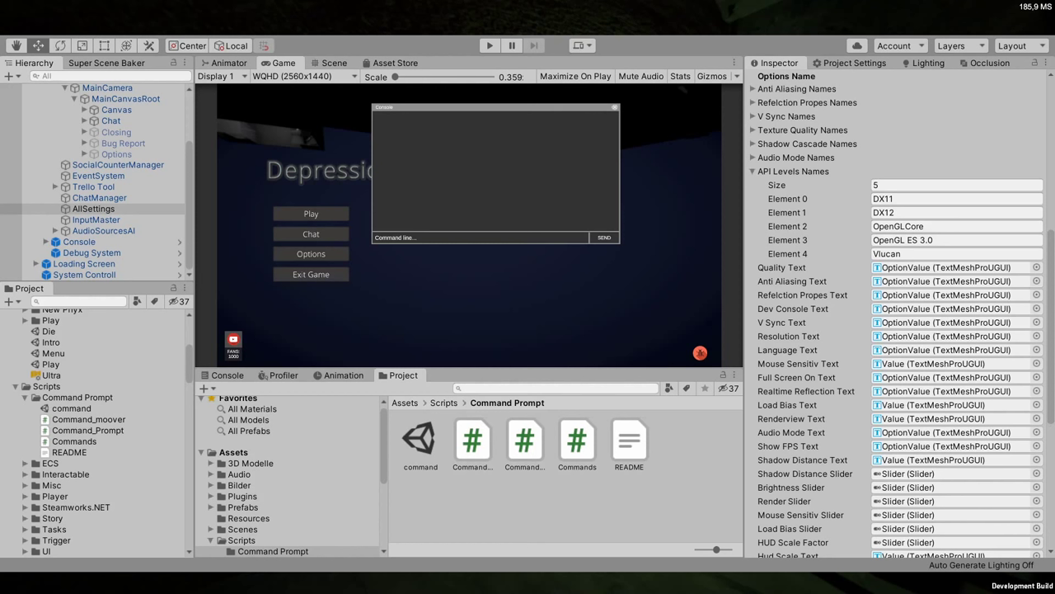
{"action": "key", "text": "alt+Tab"}
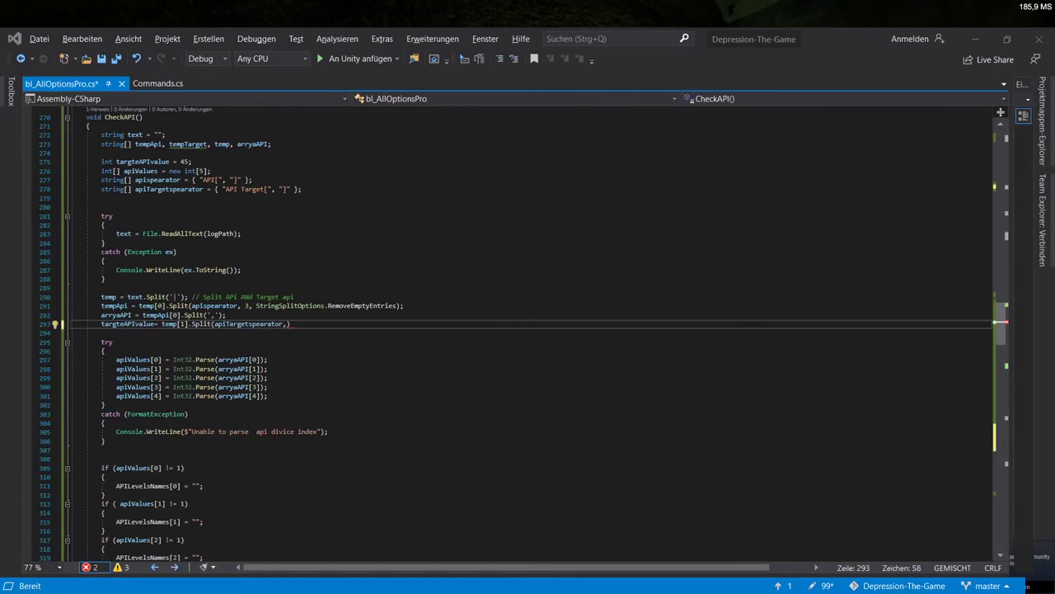